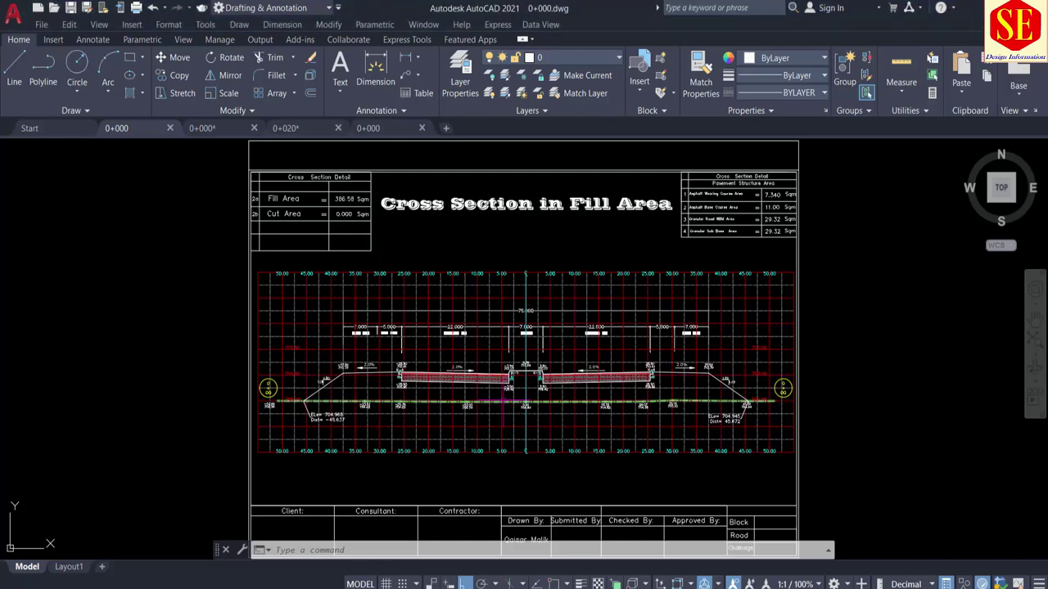
Review the current cross-section, its title, area tables, left slope and green ground line
scroll(501, 378, "up", 2)
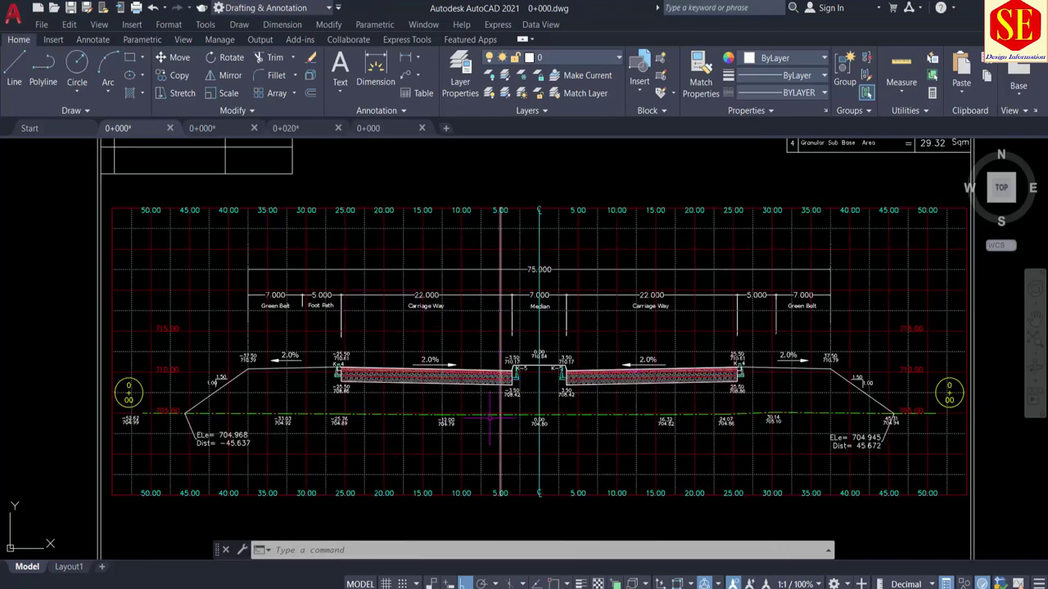
middle_click_drag(451, 185, 420, 379)
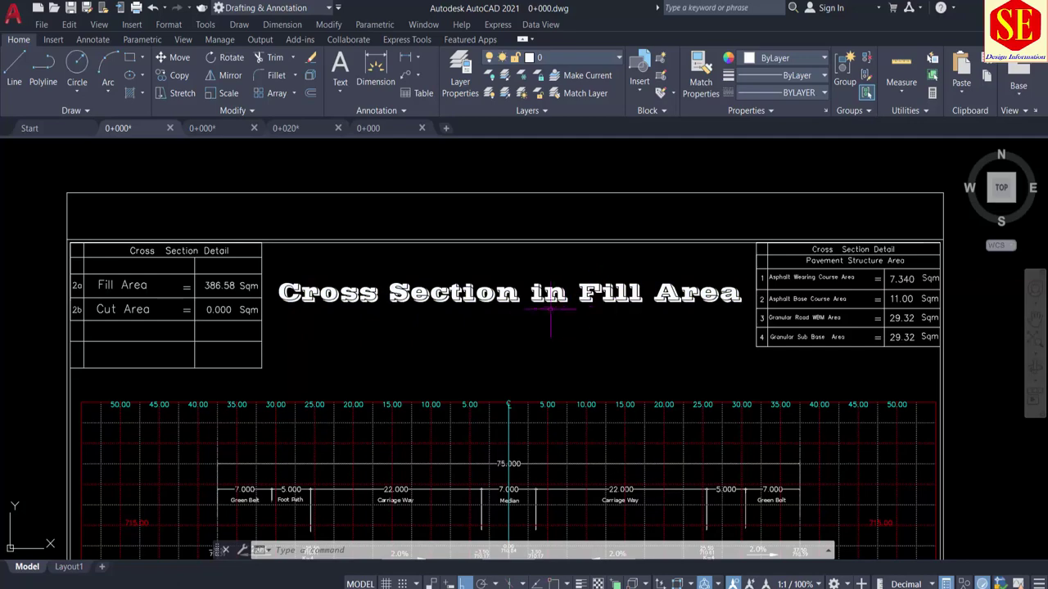
middle_click_drag(505, 378, 516, 126)
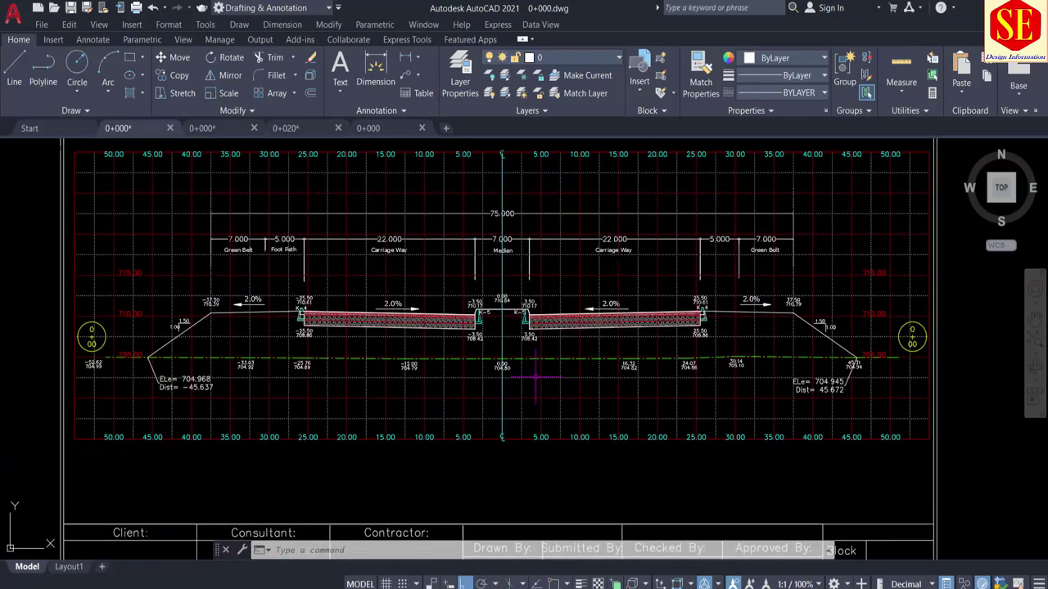
scroll(634, 325, "up", 2)
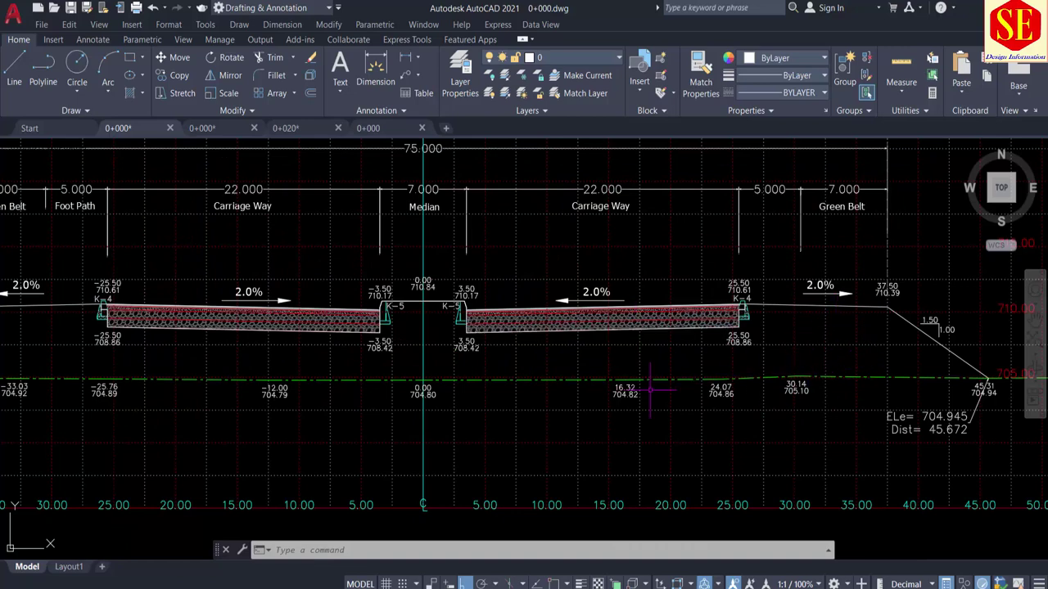
left_click(583, 378)
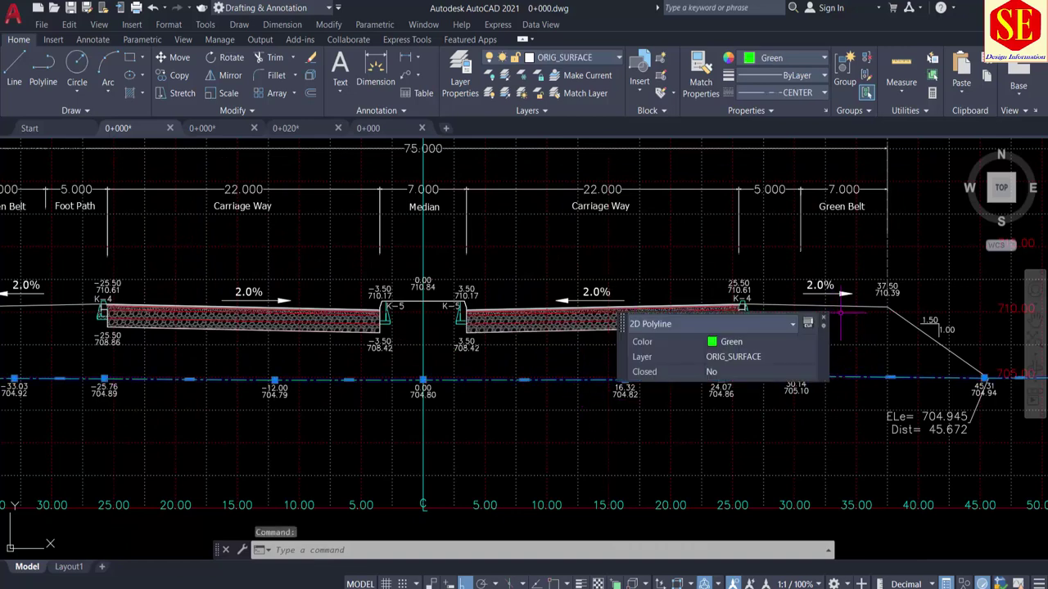
key("Escape")
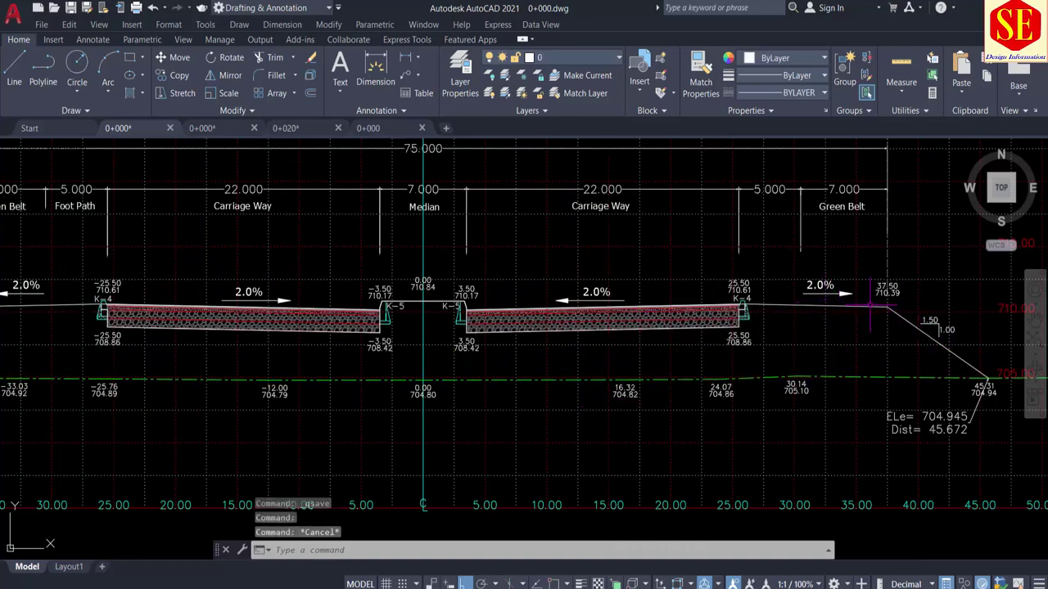
middle_click_drag(269, 343, 391, 350)
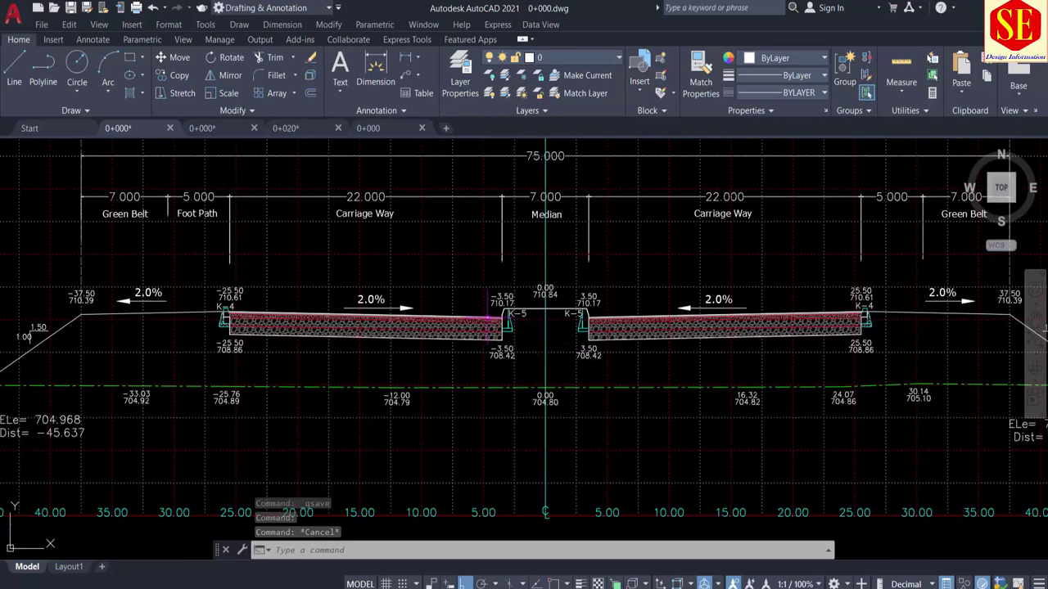
middle_click_drag(129, 294, 402, 287)
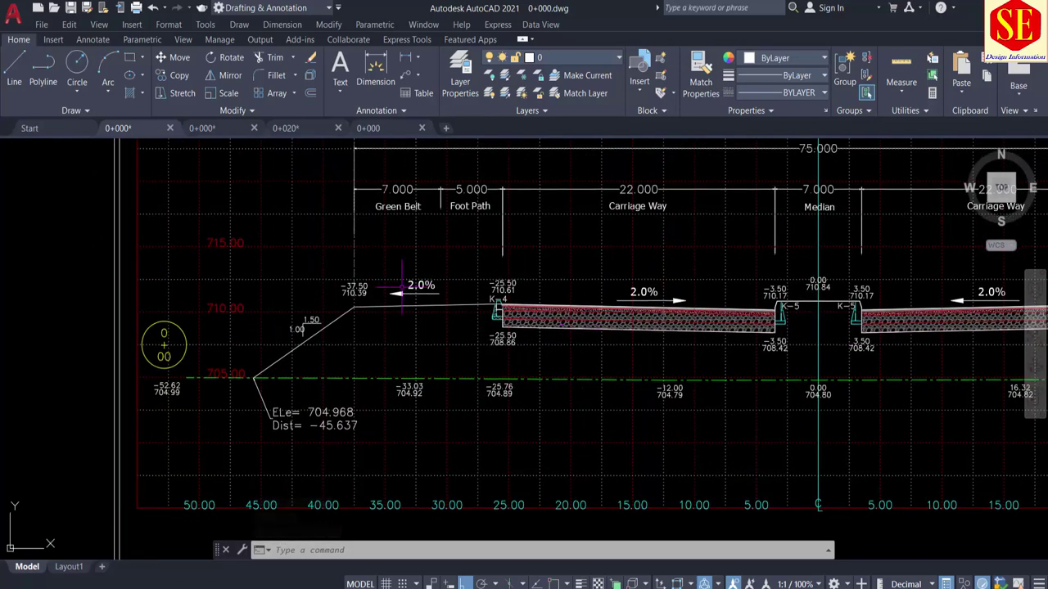
scroll(352, 340, "down", 2)
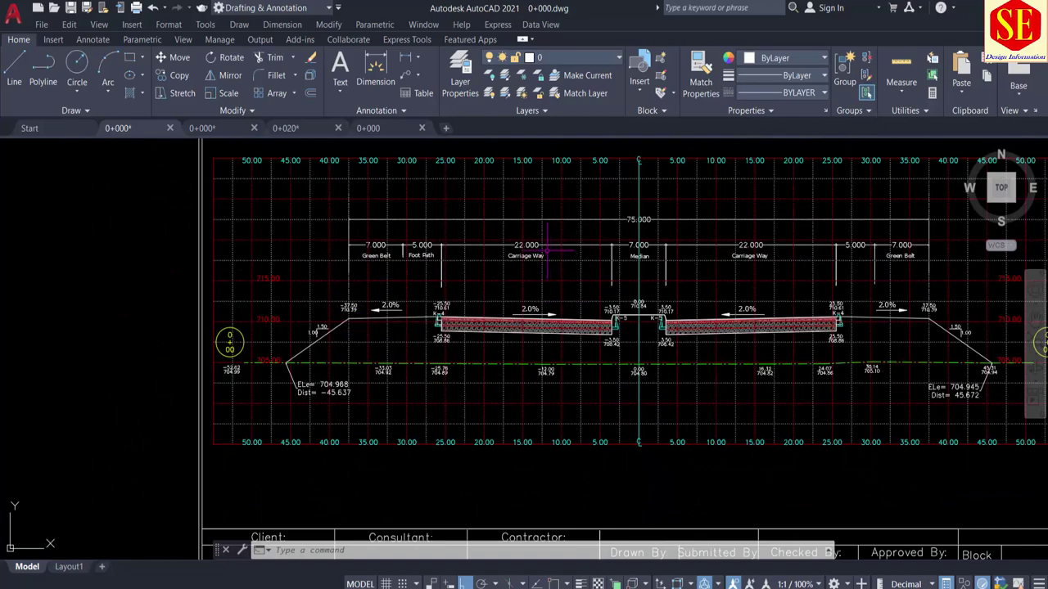
middle_click_drag(561, 258, 410, 397)
scroll(480, 297, "down", 3)
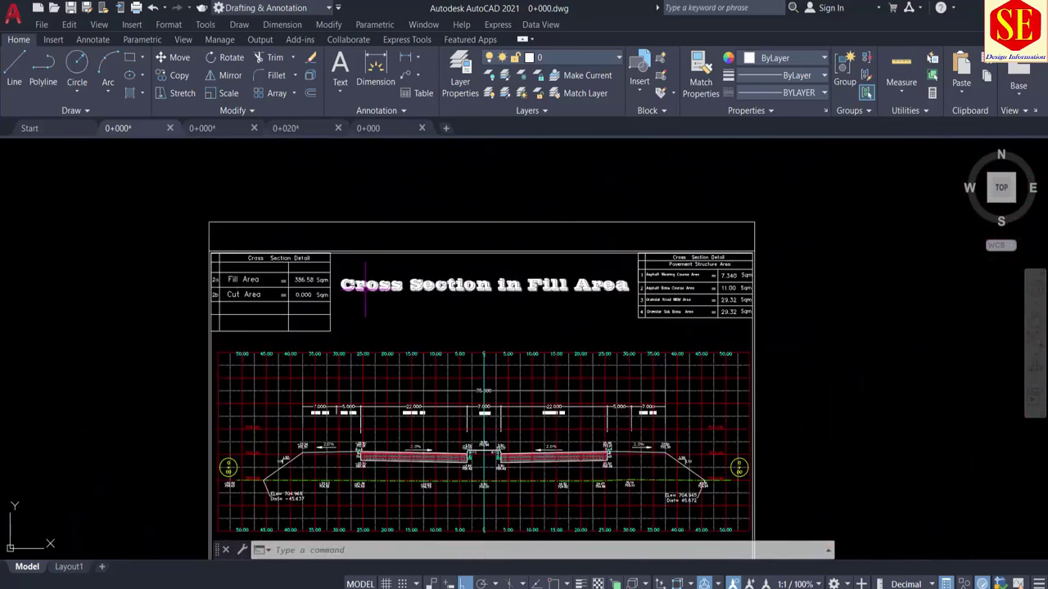
scroll(351, 293, "up", 3)
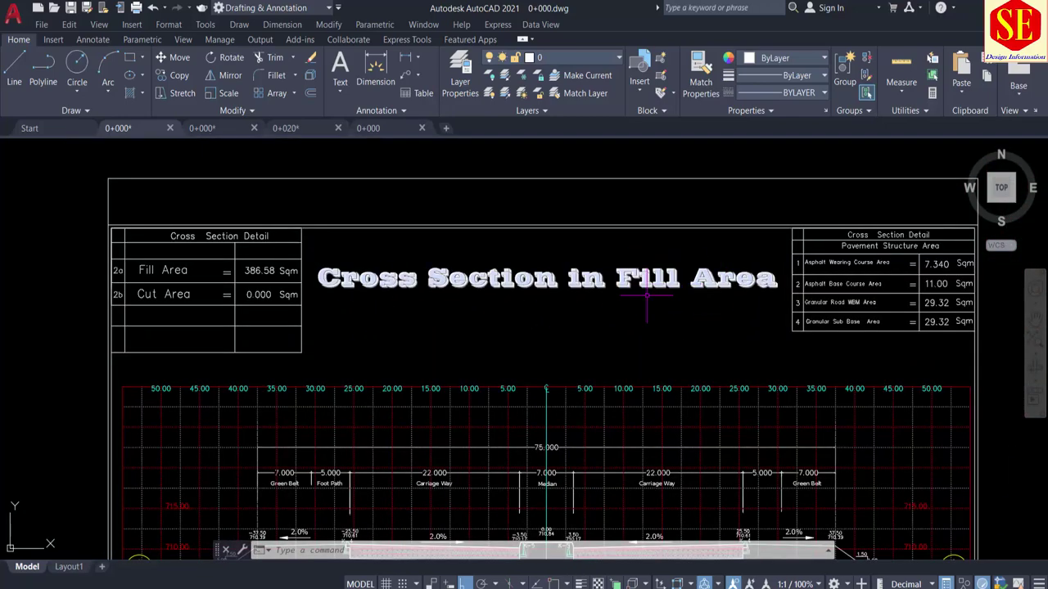
scroll(473, 351, "down", 3)
scroll(444, 462, "up", 3)
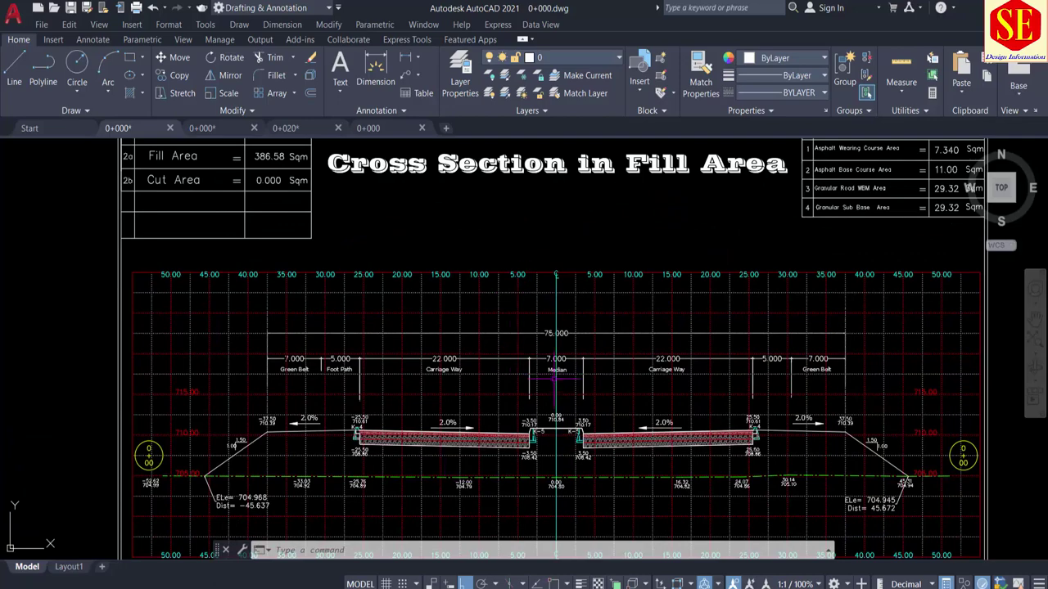
middle_click_drag(537, 318, 533, 288)
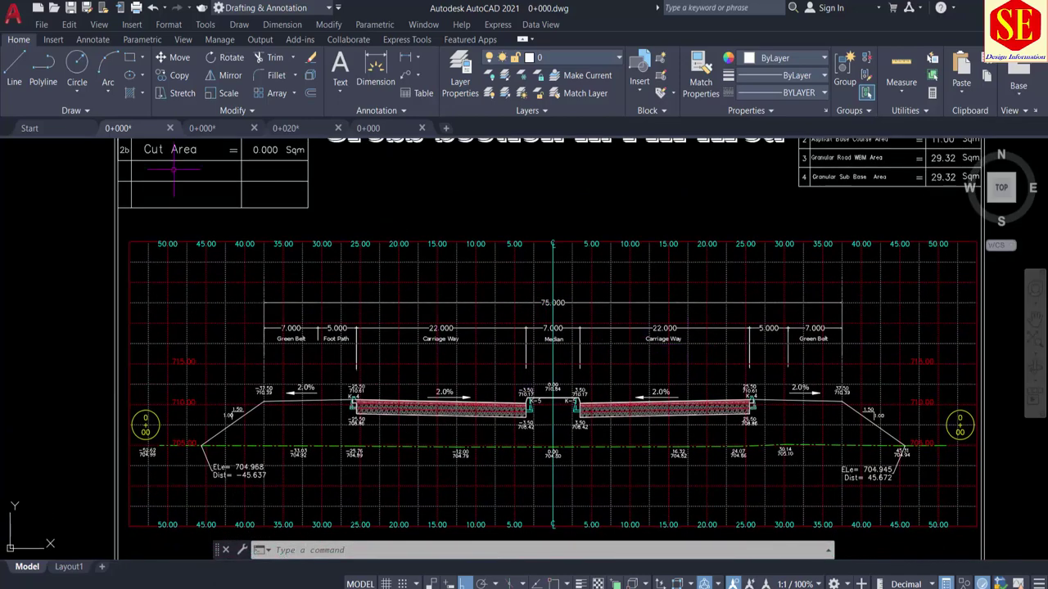
Switch to the cut-area 0+000 drawing and inspect its profile table and right roadway
left_click(202, 128)
middle_click_drag(543, 191, 531, 218)
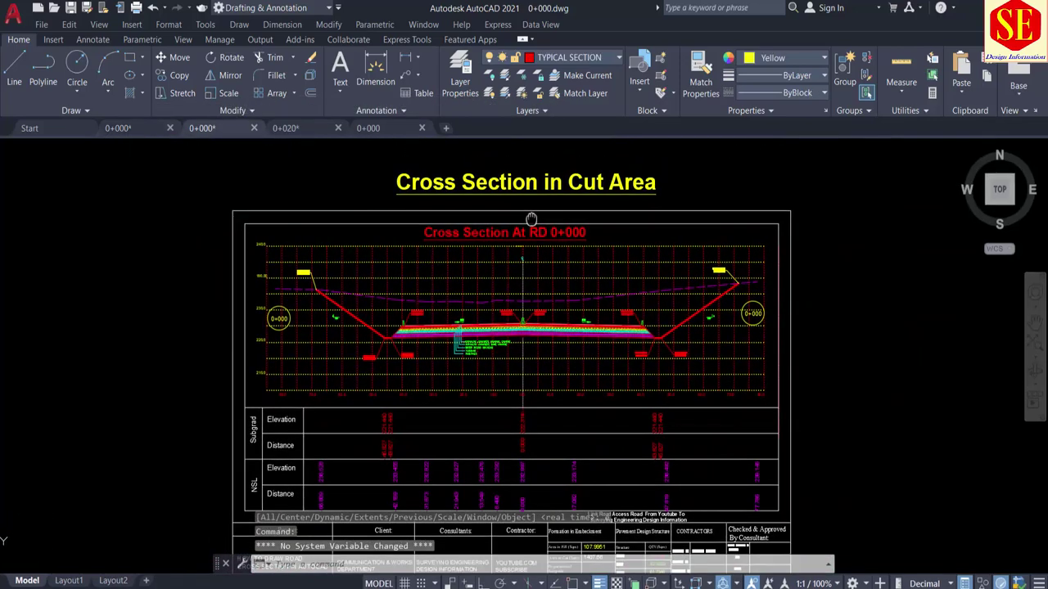
scroll(529, 205, "up", 2)
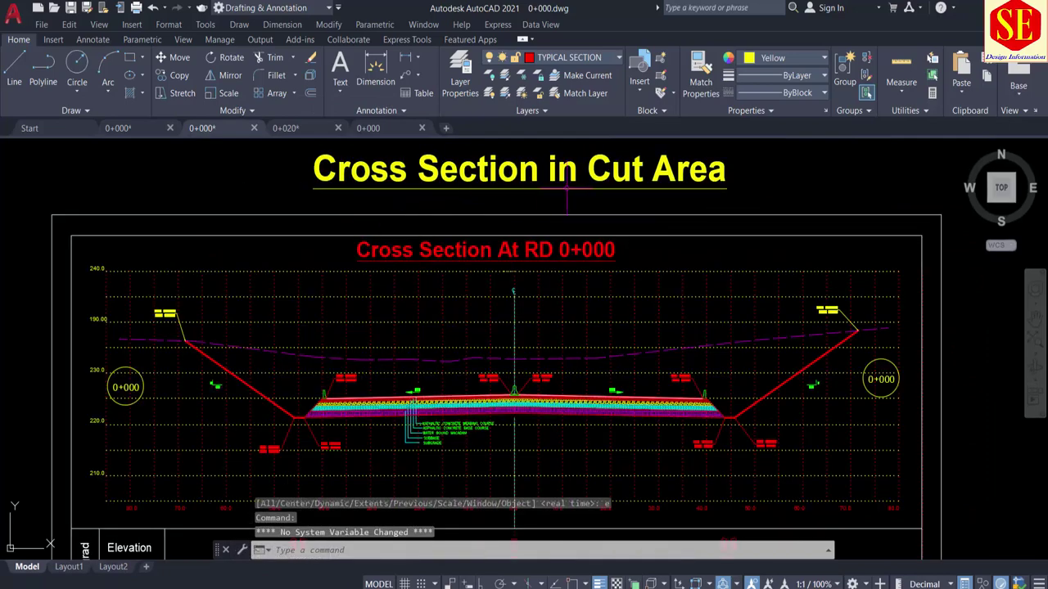
middle_click_drag(515, 401, 516, 337)
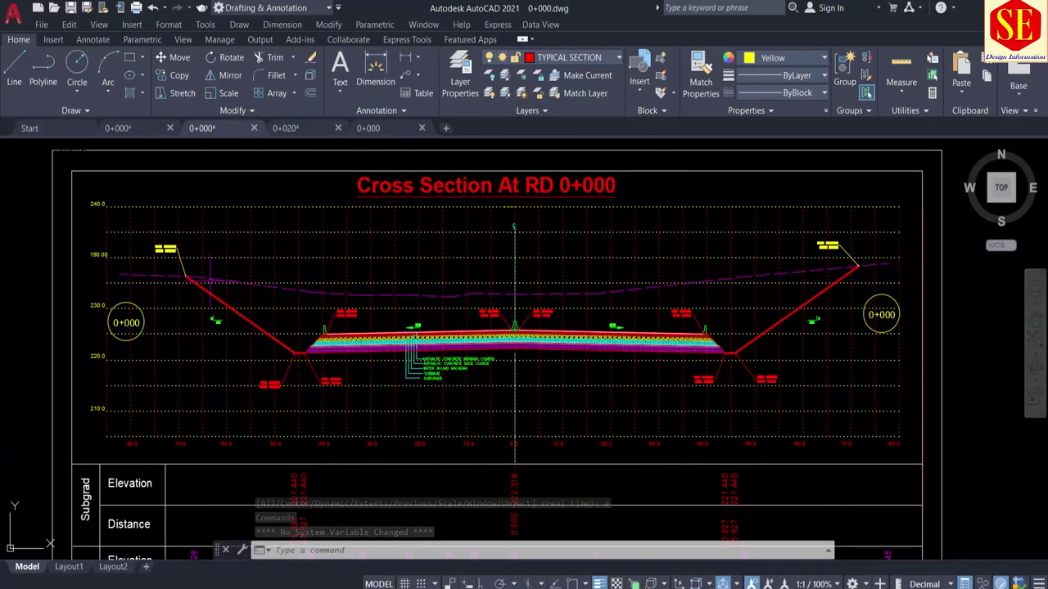
scroll(230, 290, "up", 2)
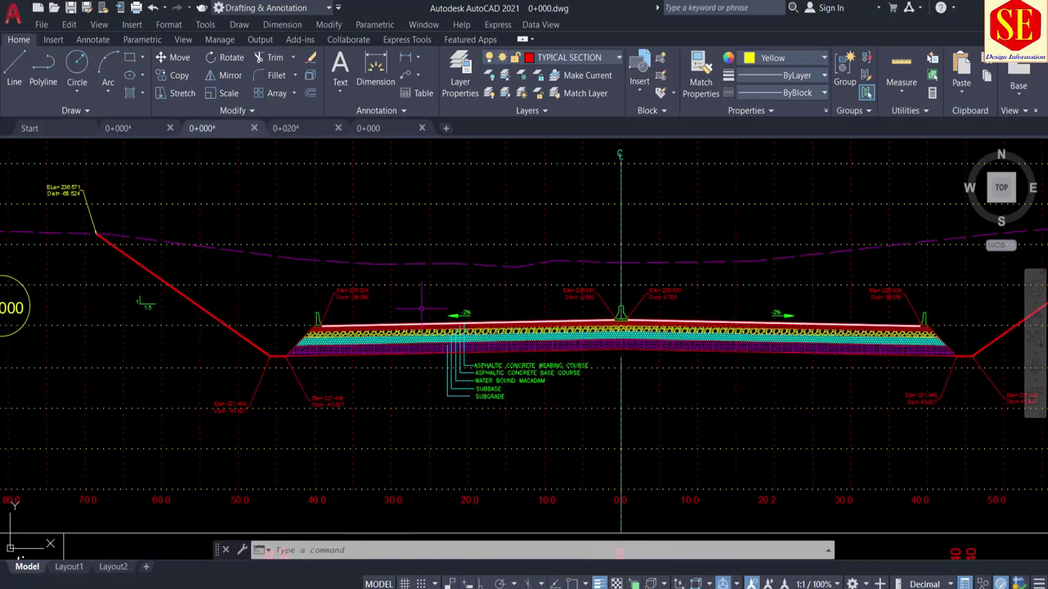
middle_click_drag(707, 299, 554, 323)
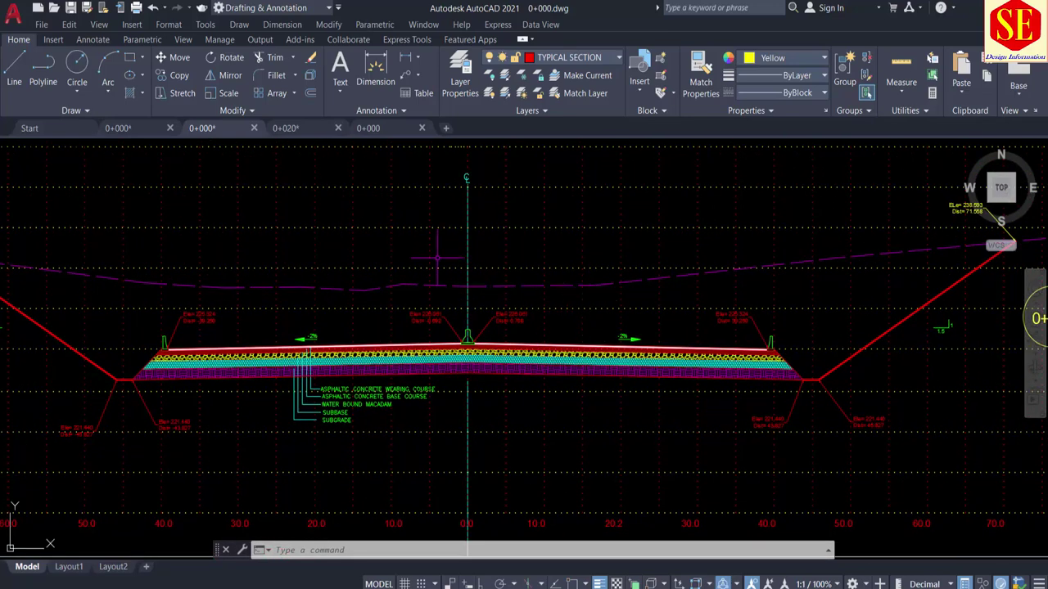
scroll(442, 262, "down", 2)
scroll(641, 278, "up", 2)
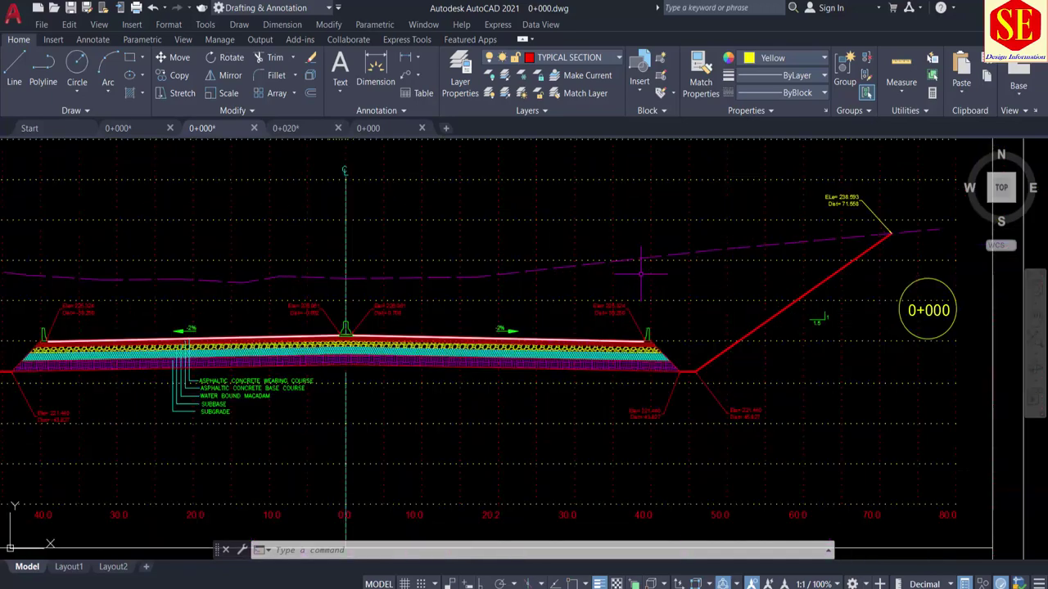
scroll(352, 347, "up", 2)
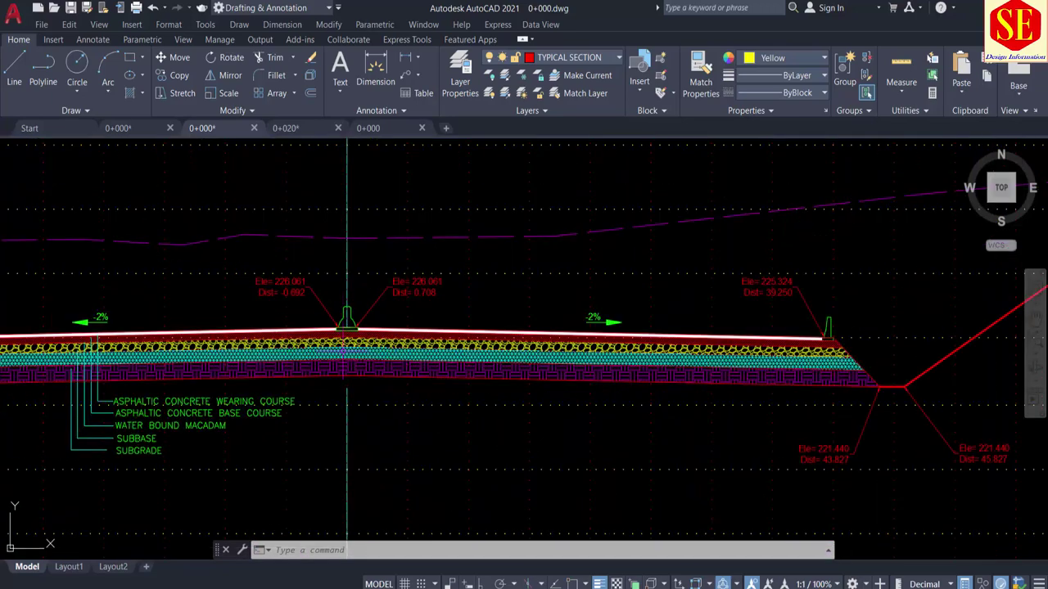
scroll(344, 350, "down", 3)
Read the title-block quantity table, then frame the full Cross Section in Cut Area
middle_click_drag(483, 524, 480, 352)
scroll(479, 440, "up", 3)
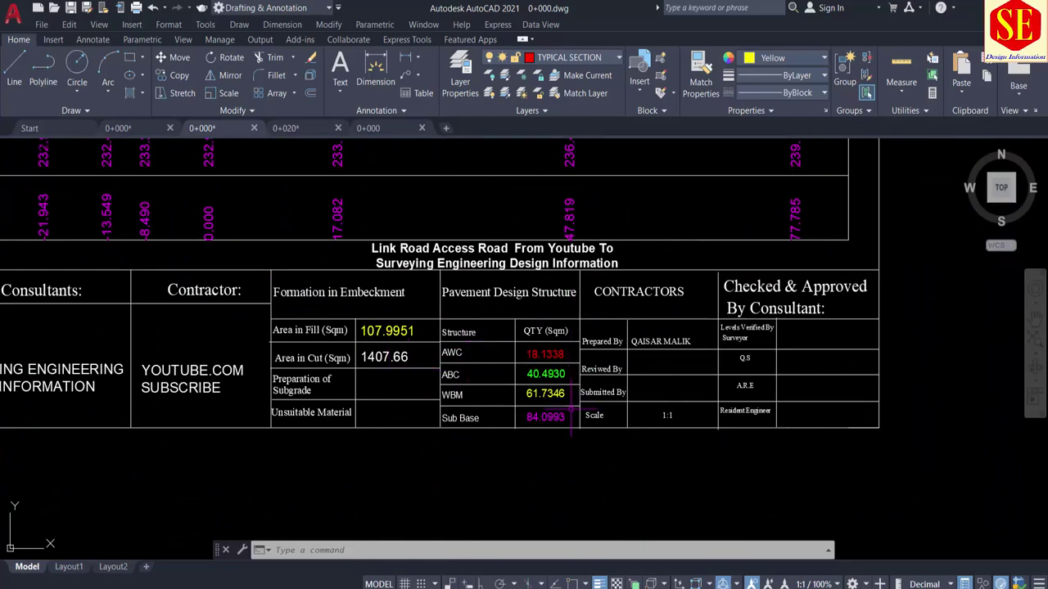
middle_click_drag(463, 262, 543, 449)
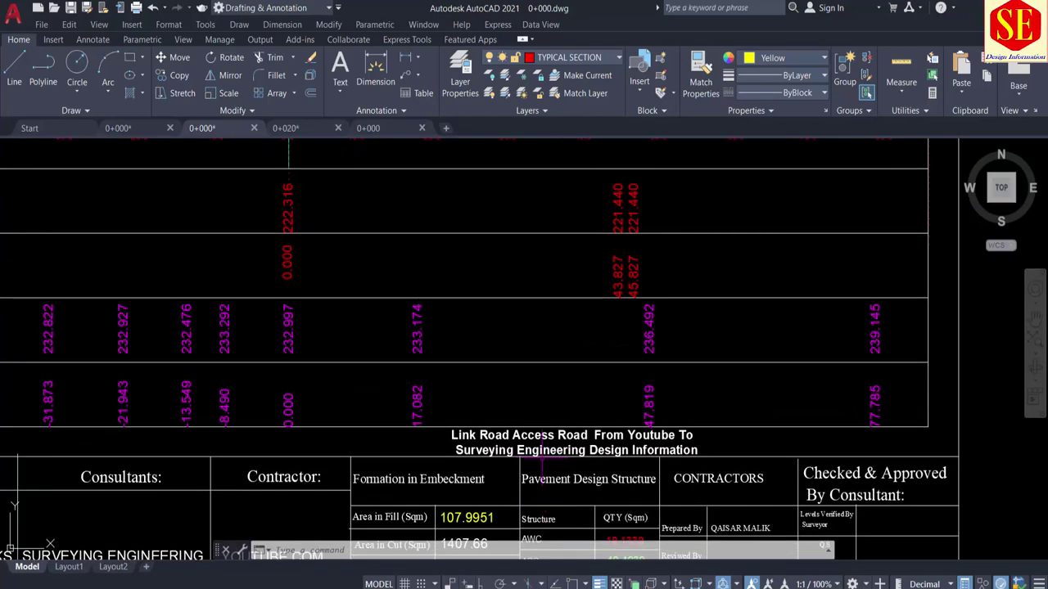
scroll(542, 449, "down", 2)
middle_click_drag(499, 295, 499, 491)
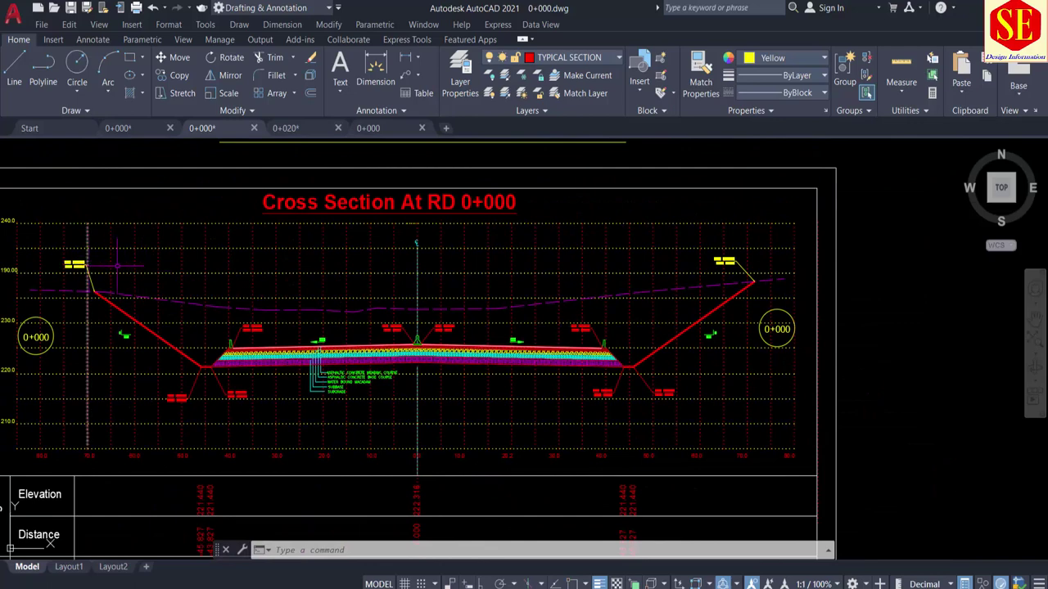
middle_click_drag(114, 215, 123, 280)
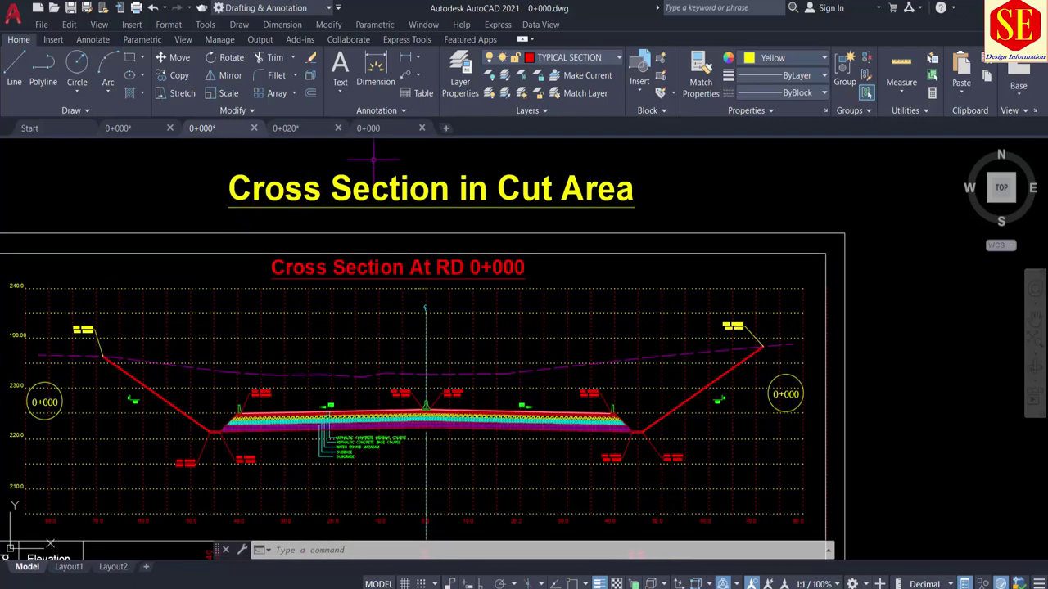
scroll(489, 209, "down", 3)
scroll(362, 324, "up", 3)
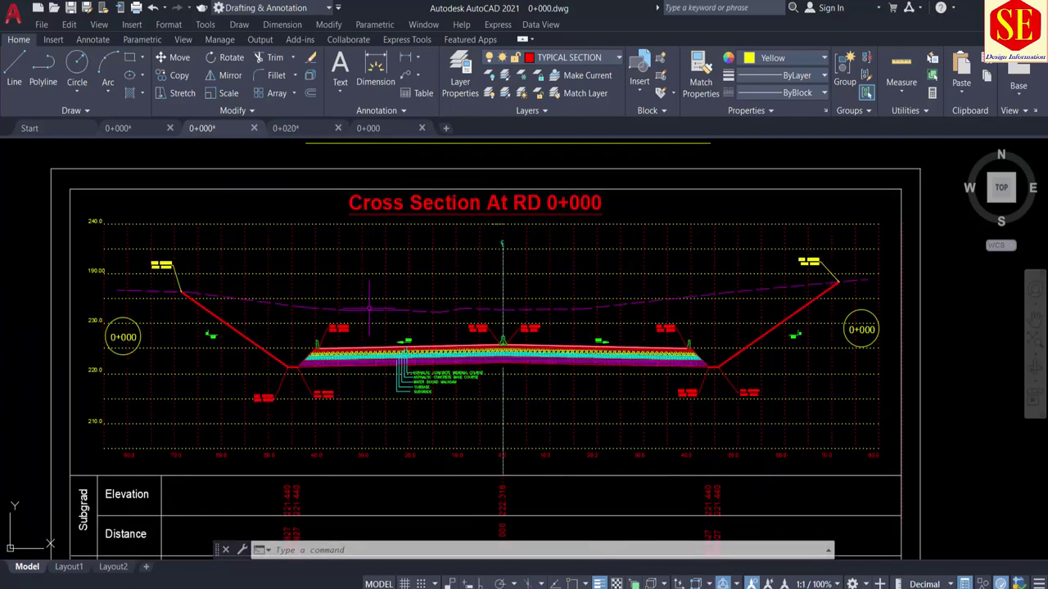
Open the 0+020 drawing and read its Area in Fill of 344.56 Sqm
left_click(297, 131)
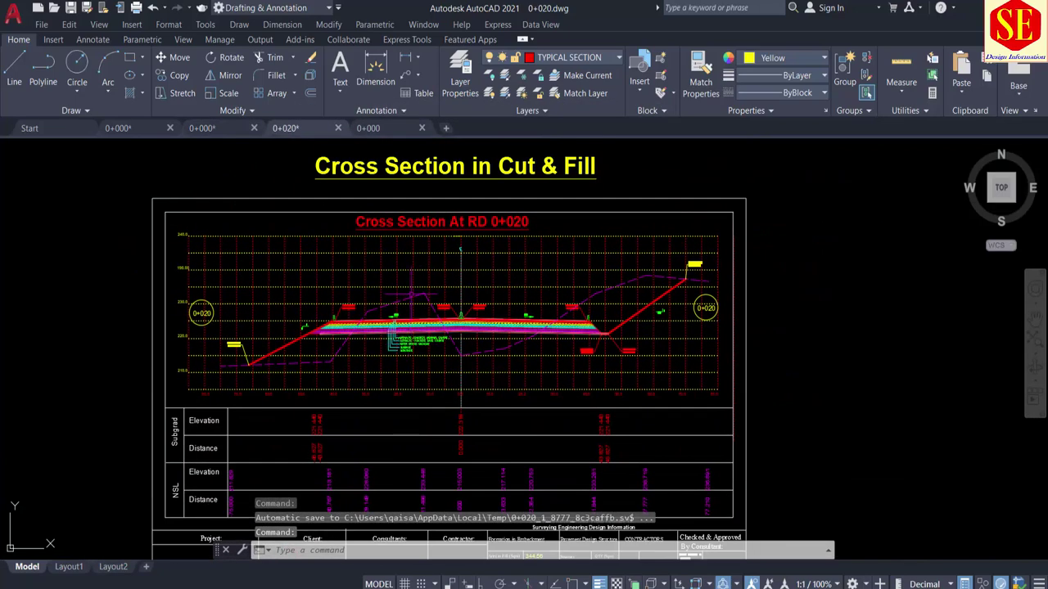
scroll(436, 214, "up", 1)
scroll(436, 215, "up", 1)
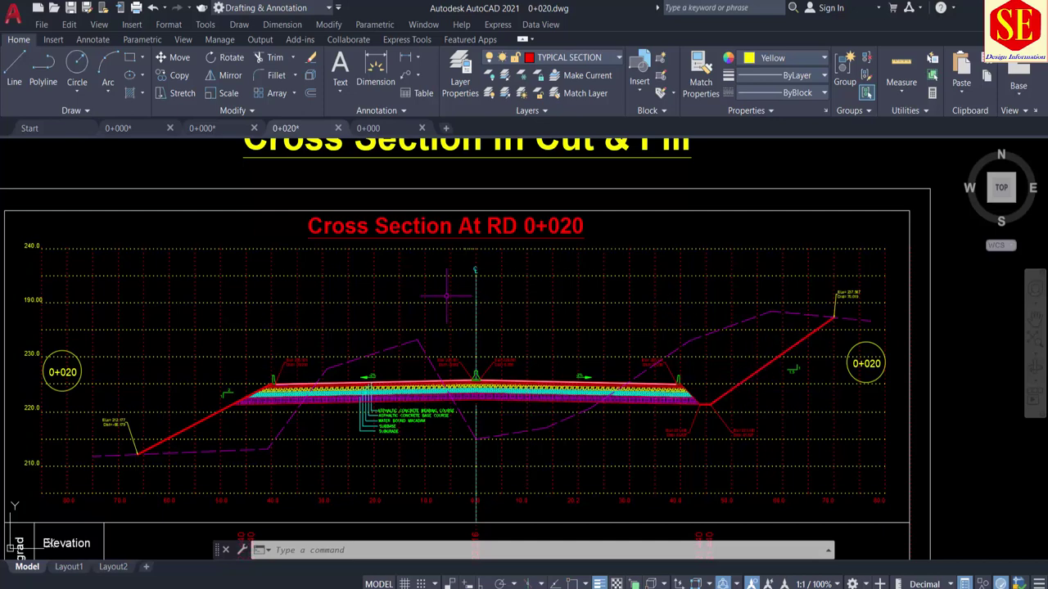
middle_click_drag(448, 296, 451, 255)
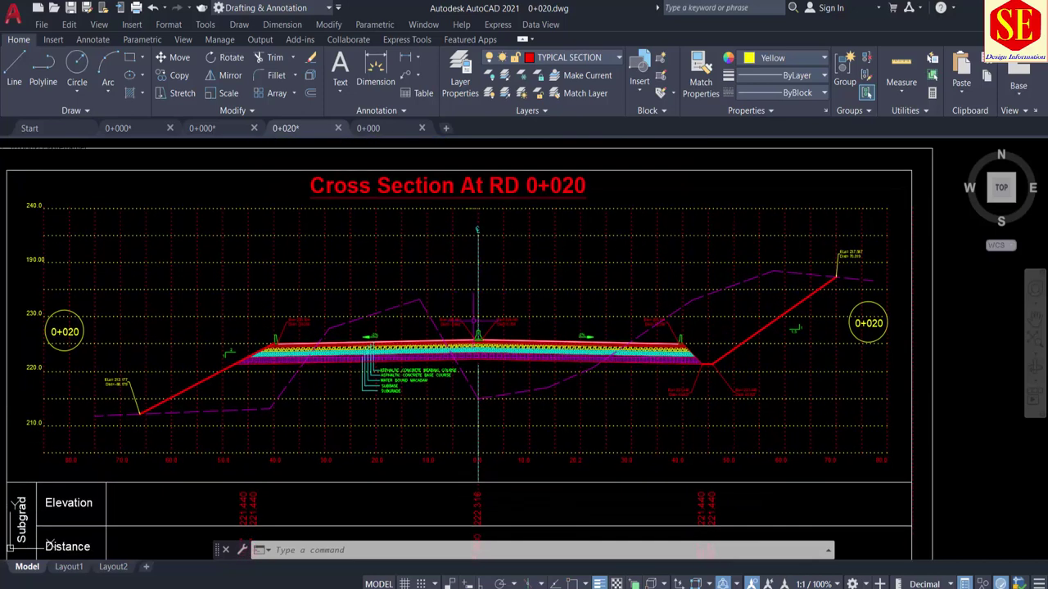
middle_click_drag(477, 336, 479, 213)
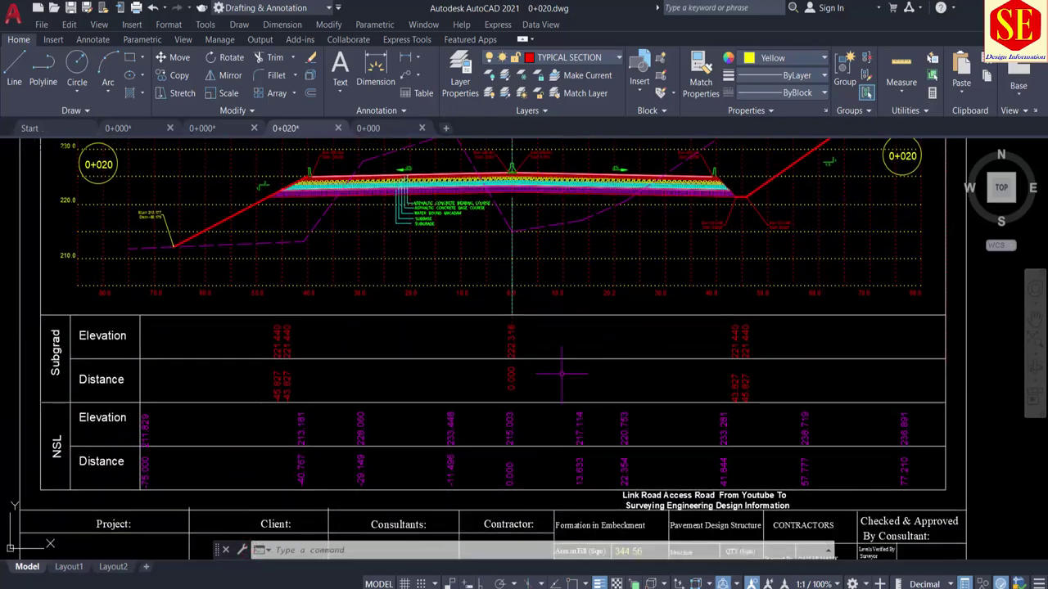
middle_click_drag(646, 524, 649, 382)
scroll(649, 382, "up", 5)
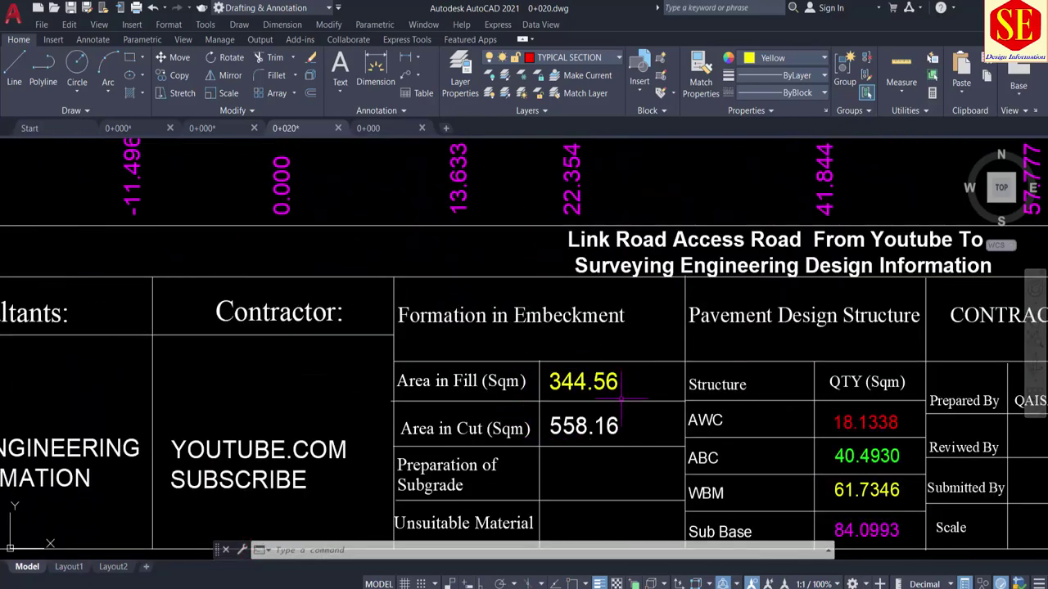
Zoom back into a close view of the 0+020 road cross-section
middle_click_drag(485, 275, 543, 572)
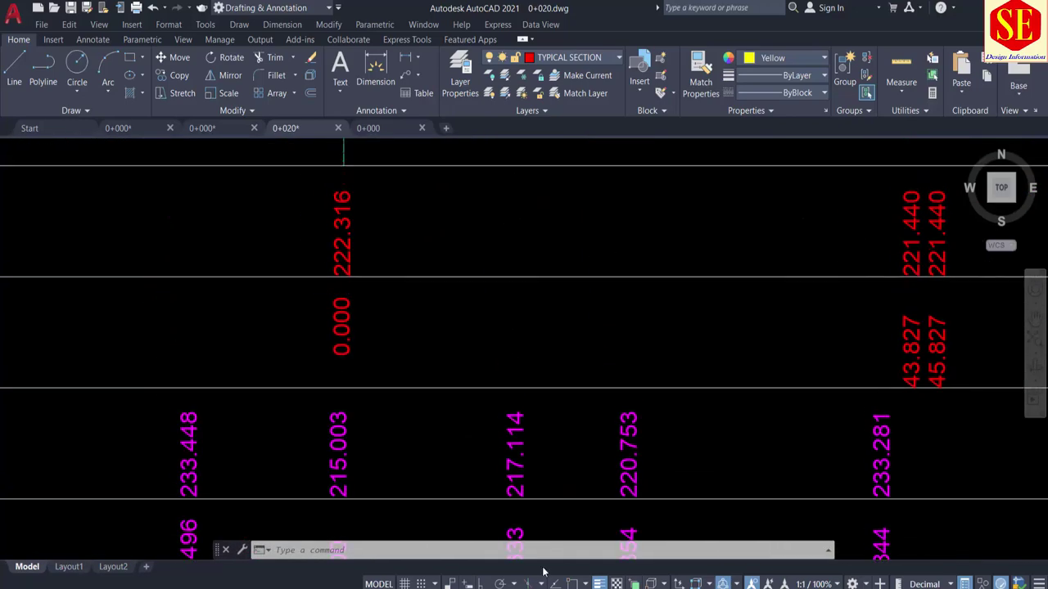
scroll(513, 385, "down", 5)
middle_click_drag(511, 325, 505, 475)
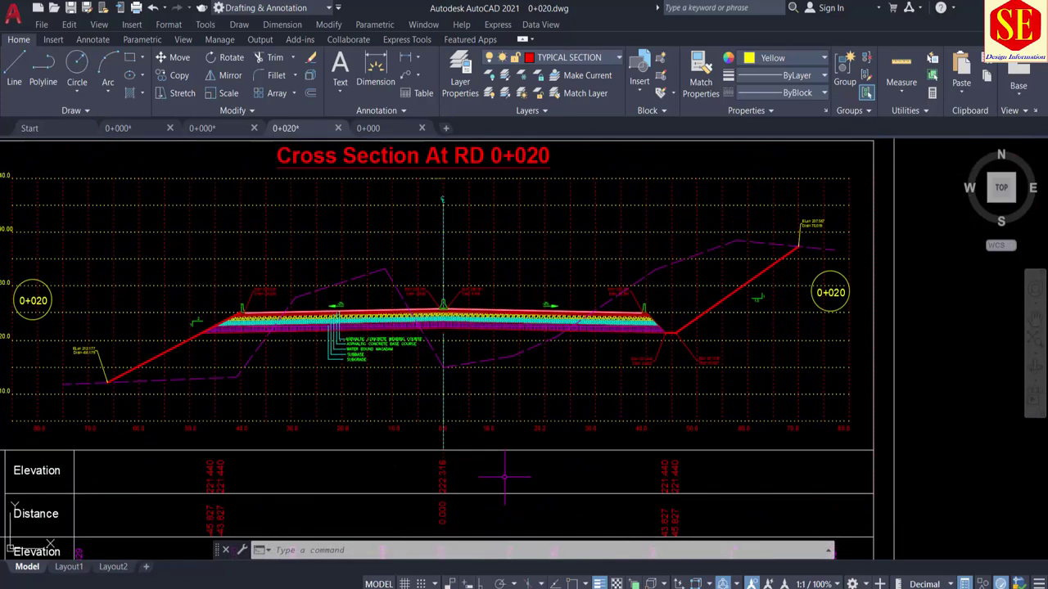
scroll(490, 315, "up", 3)
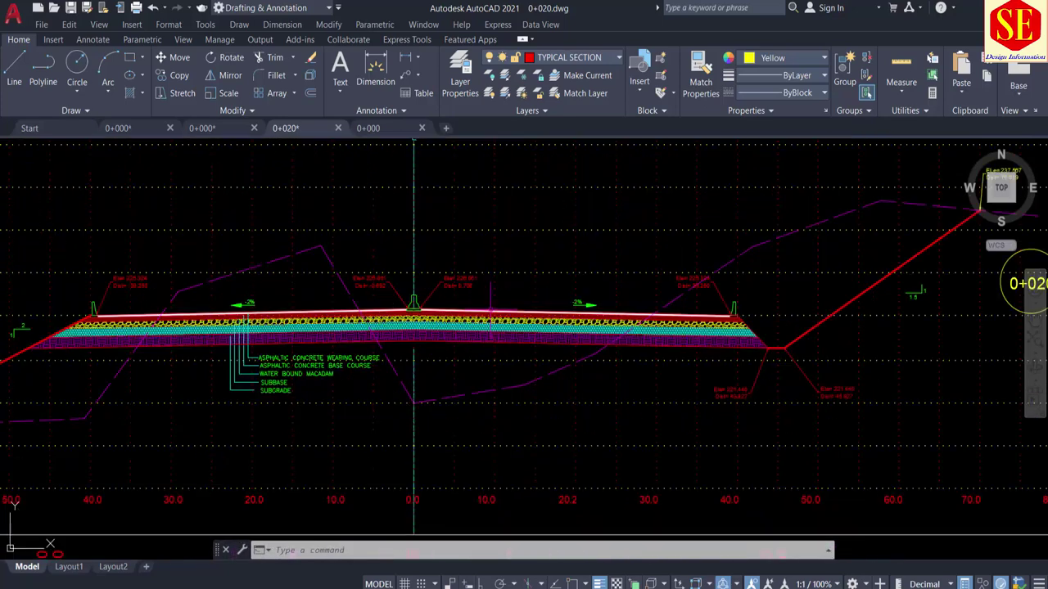
Bring up the 0+000 drawing with its cross-section centred
left_click(375, 129)
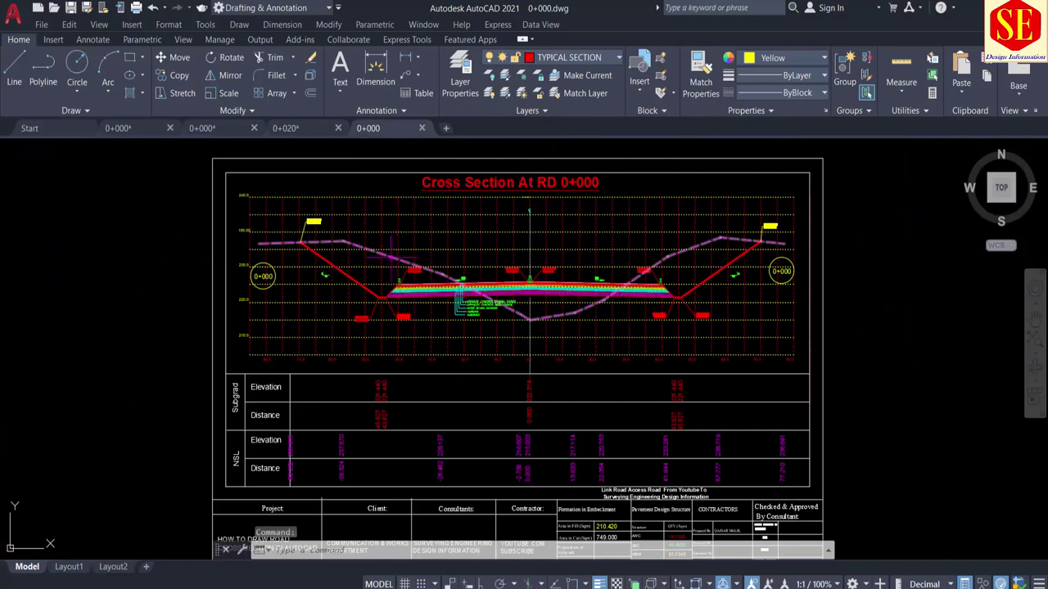
scroll(351, 244, "up", 2)
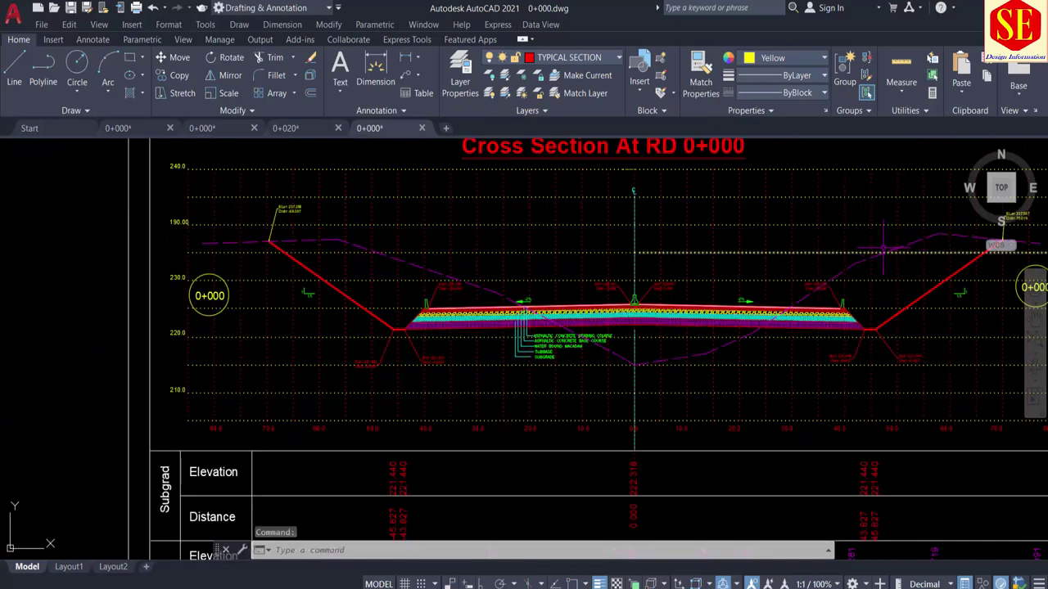
middle_click_drag(832, 282, 669, 294)
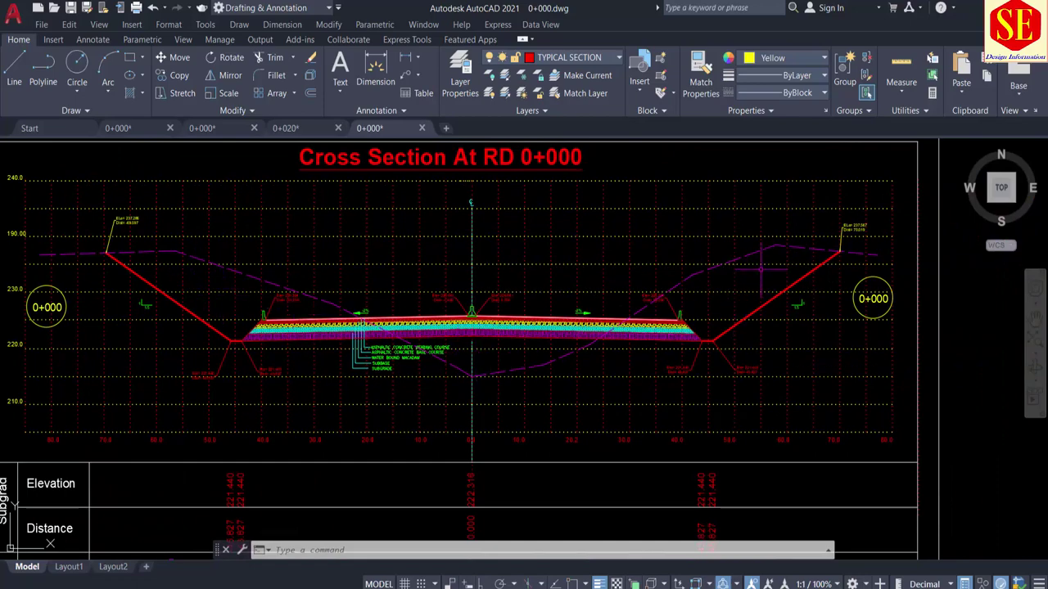
Show the 0+020 cross-section, zooming out and back in
left_click(294, 127)
mouse_move(325, 304)
middle_mouse_down()
mouse_move(508, 244)
mouse_move(555, 244)
middle_mouse_up()
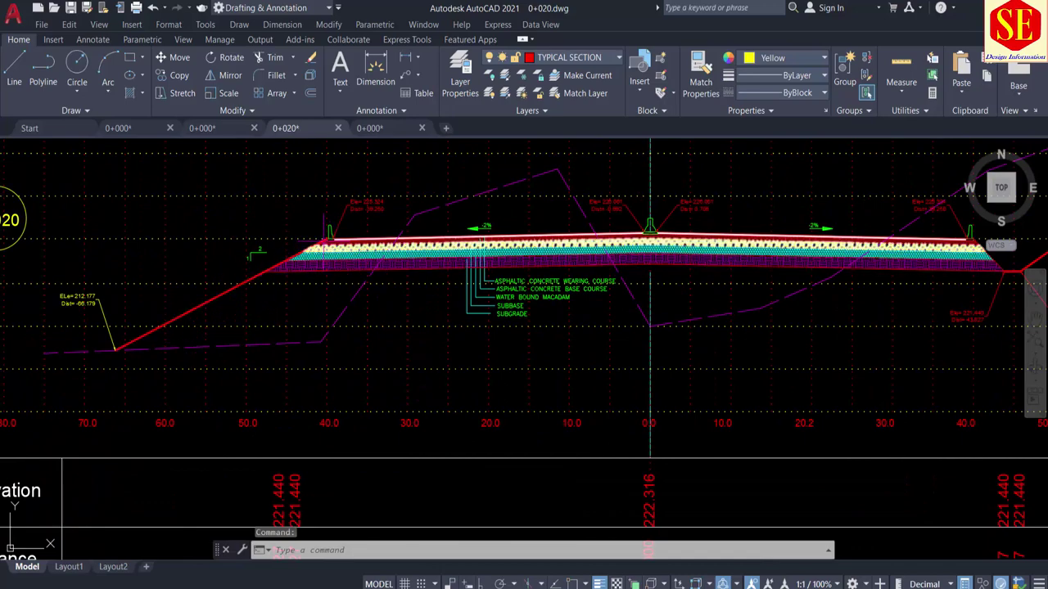
scroll(245, 294, "down", 4)
scroll(532, 265, "up", 4)
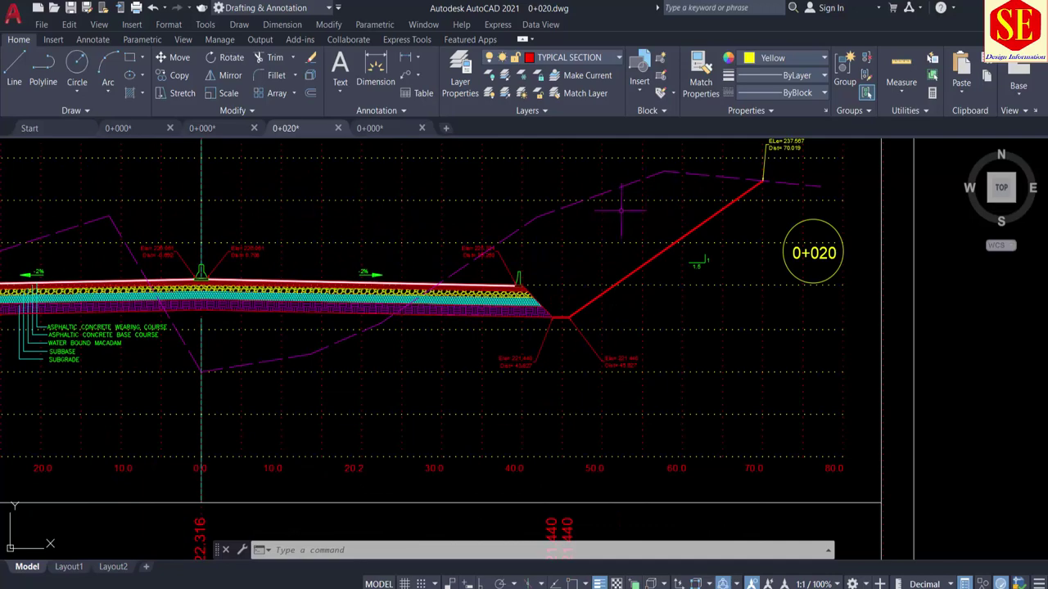
scroll(620, 212, "down", 5)
scroll(614, 211, "up", 2)
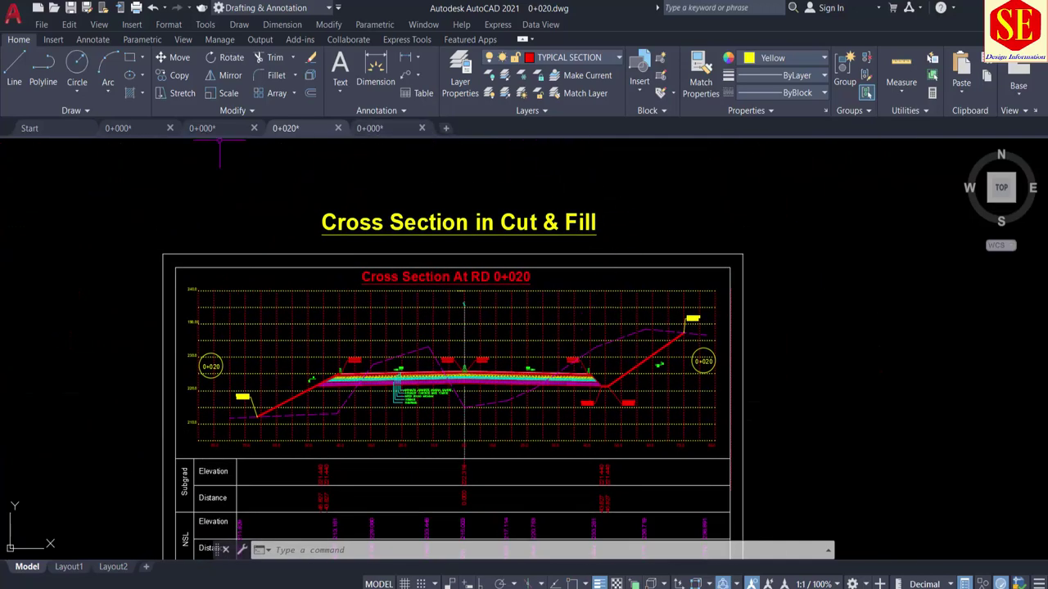
Cycle through the 0+000 tabs to the Cross Section At RD 0+000 sheet
left_click(135, 128)
left_click(220, 127)
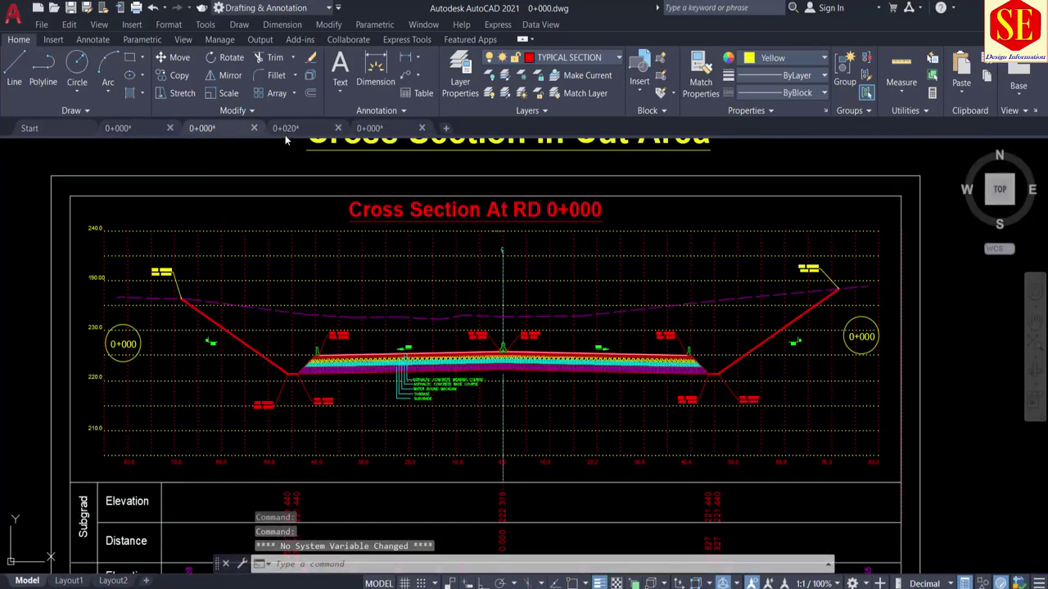
left_click(285, 128)
left_click(371, 128)
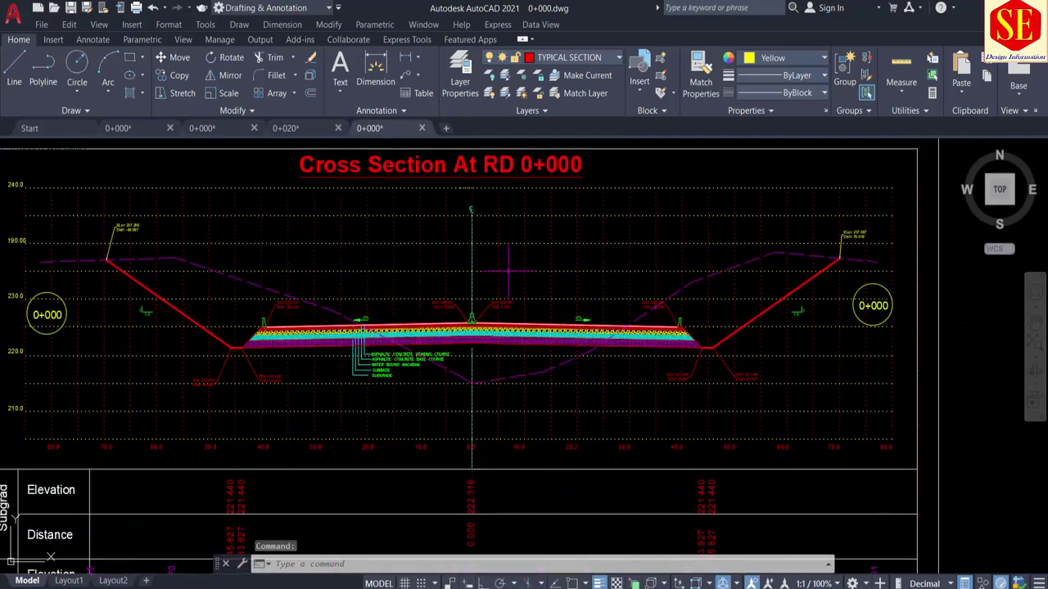
middle_click_drag(491, 236, 523, 266)
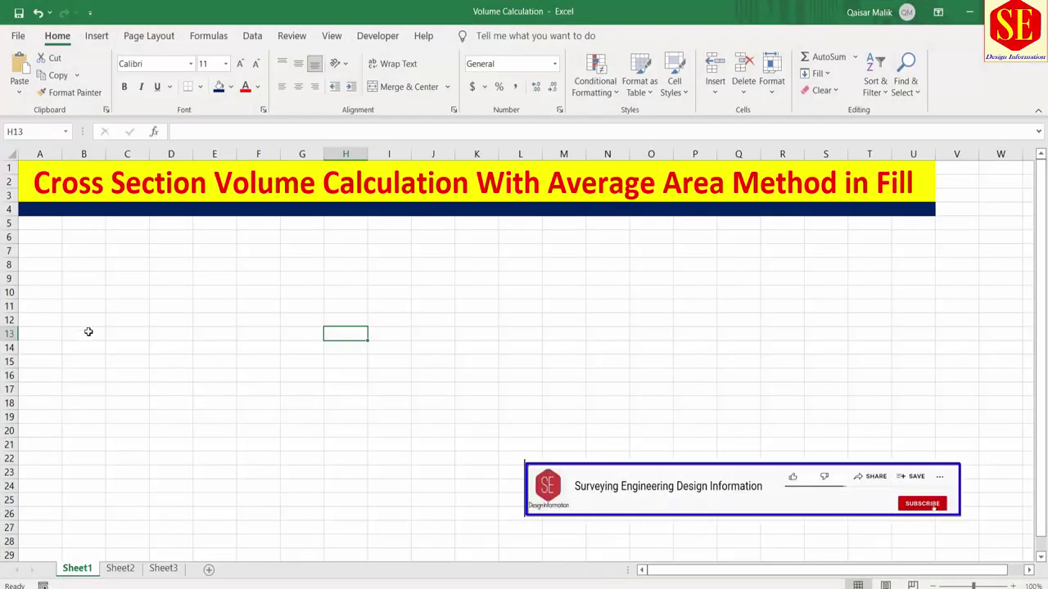
Move from the Fill sheet to the Cut sheet, select G8, then go to Cut & Fill
left_click(120, 569)
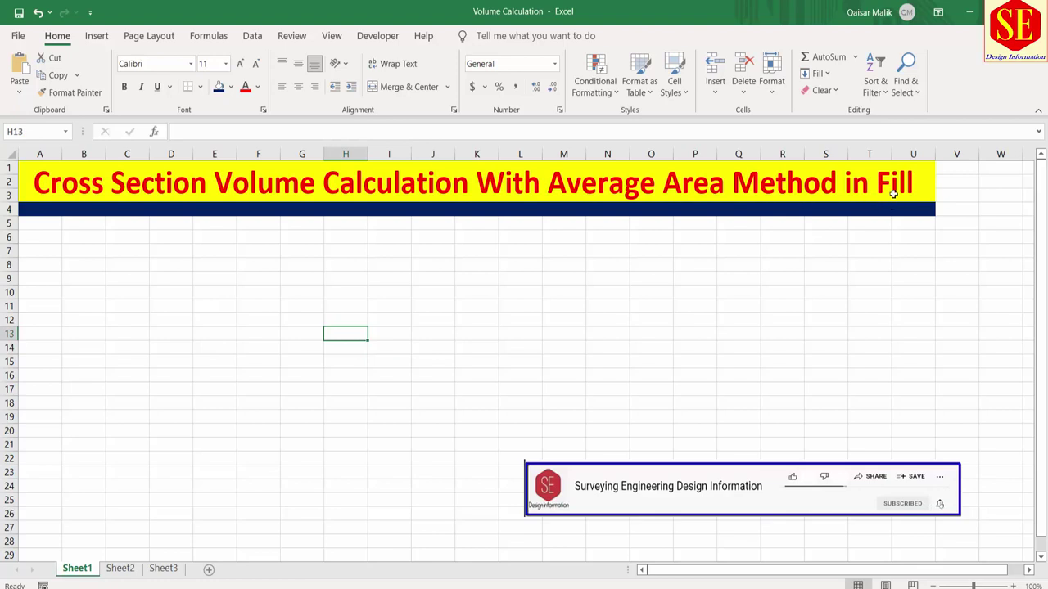
left_click(124, 568)
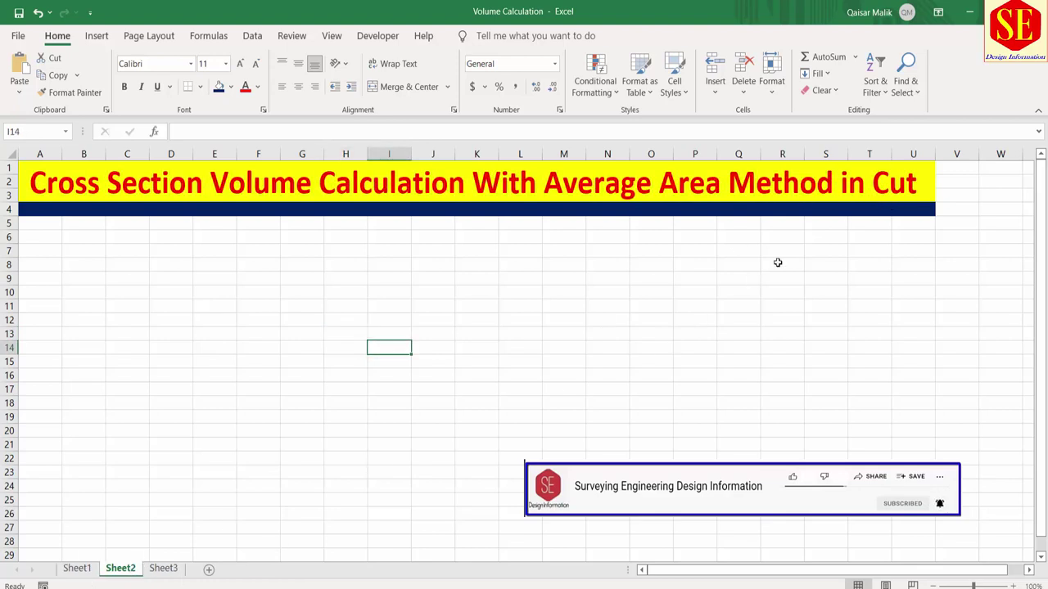
left_click(308, 262)
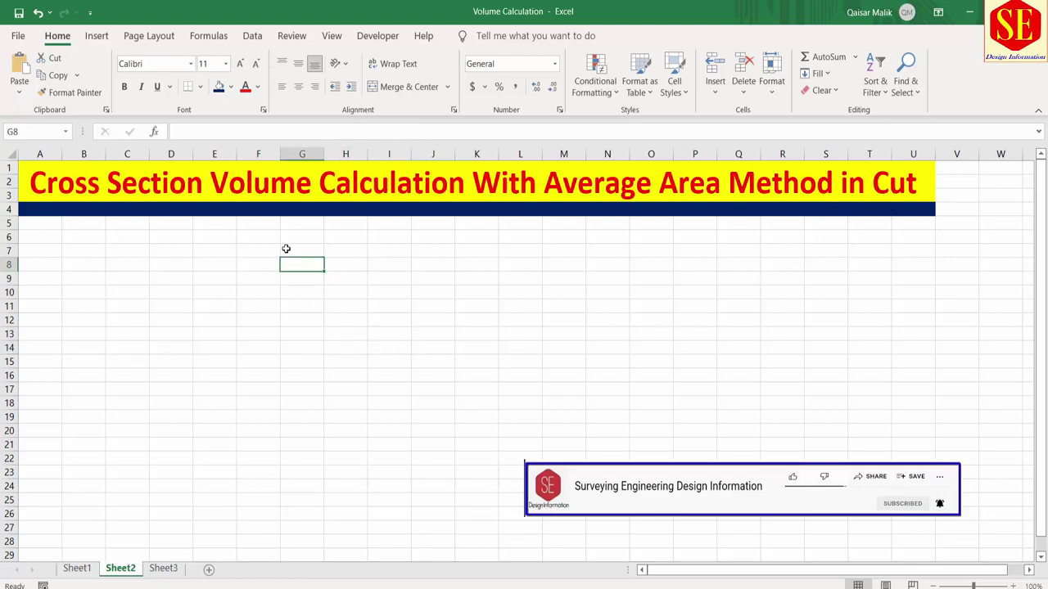
left_click(158, 575)
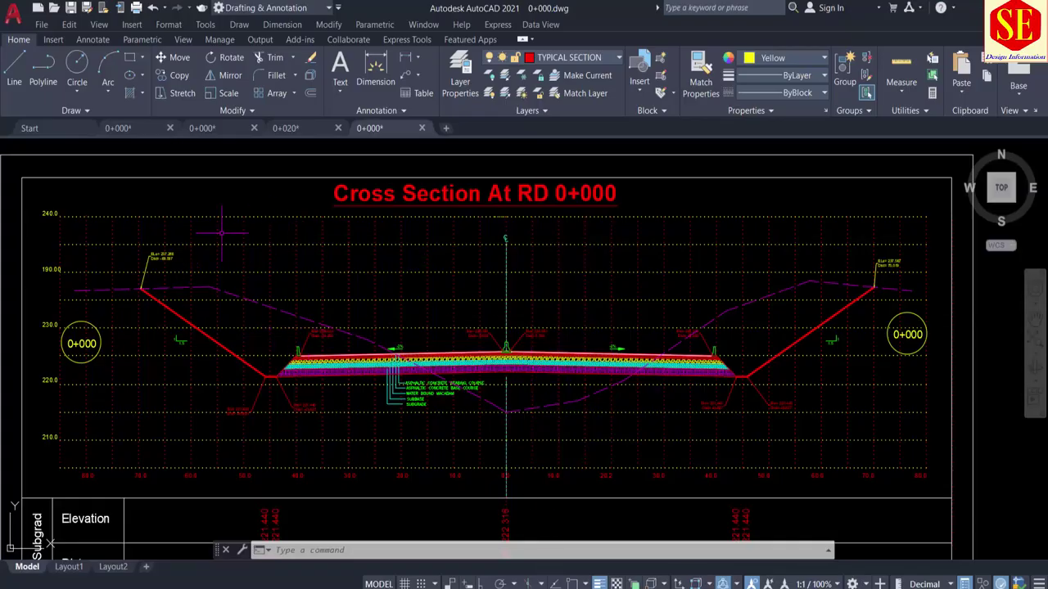
Zoom into the Cross Section in Fill Area drawing, then start opening another drawing
left_click(125, 131)
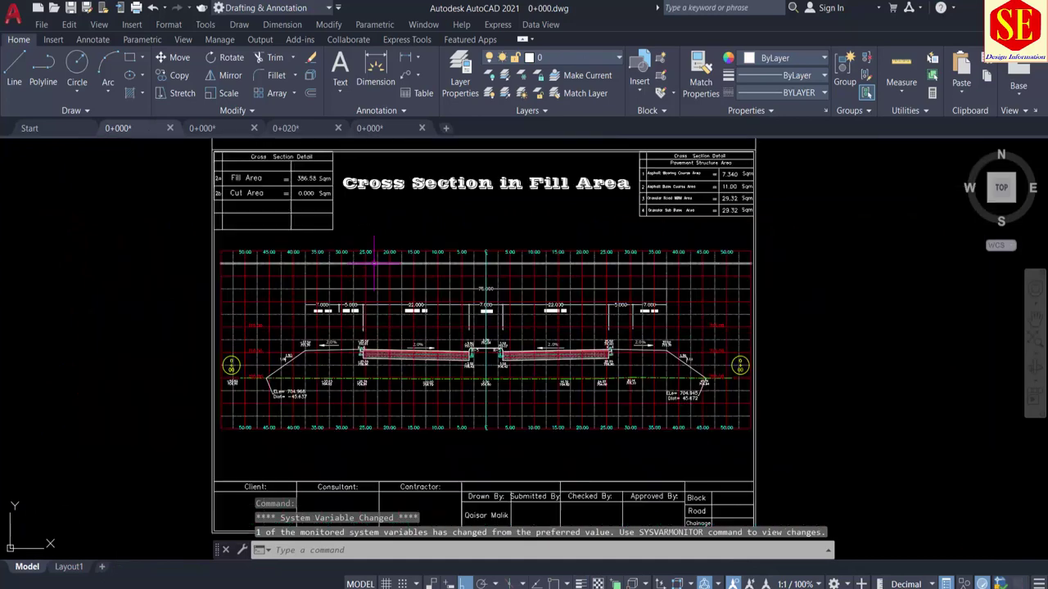
scroll(510, 379, "up", 2)
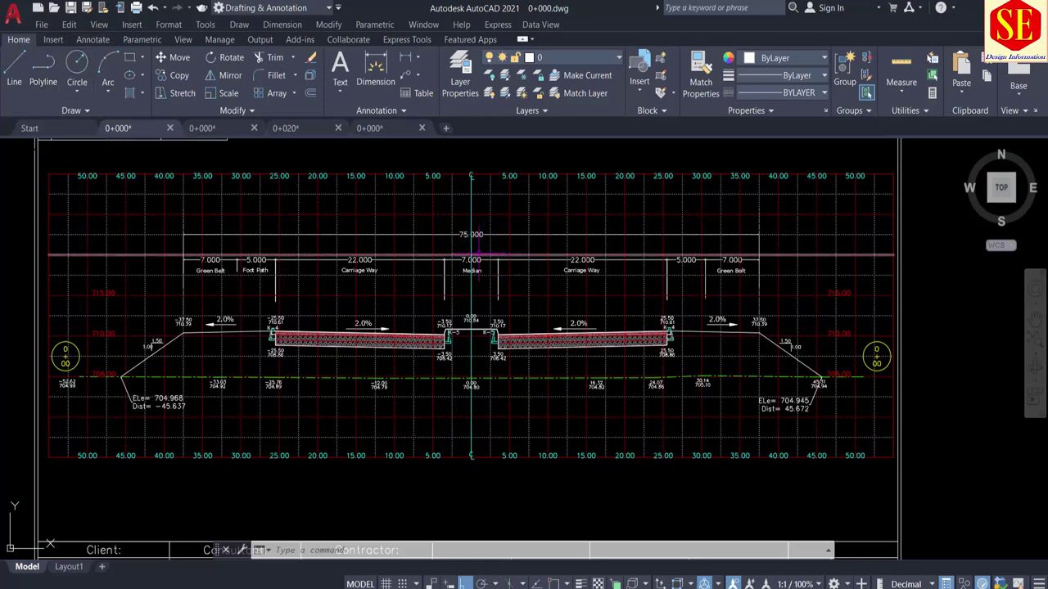
left_click(53, 8)
Go to the Fill Area folder and preview drawings 0+50 through 0+300
left_click(782, 93)
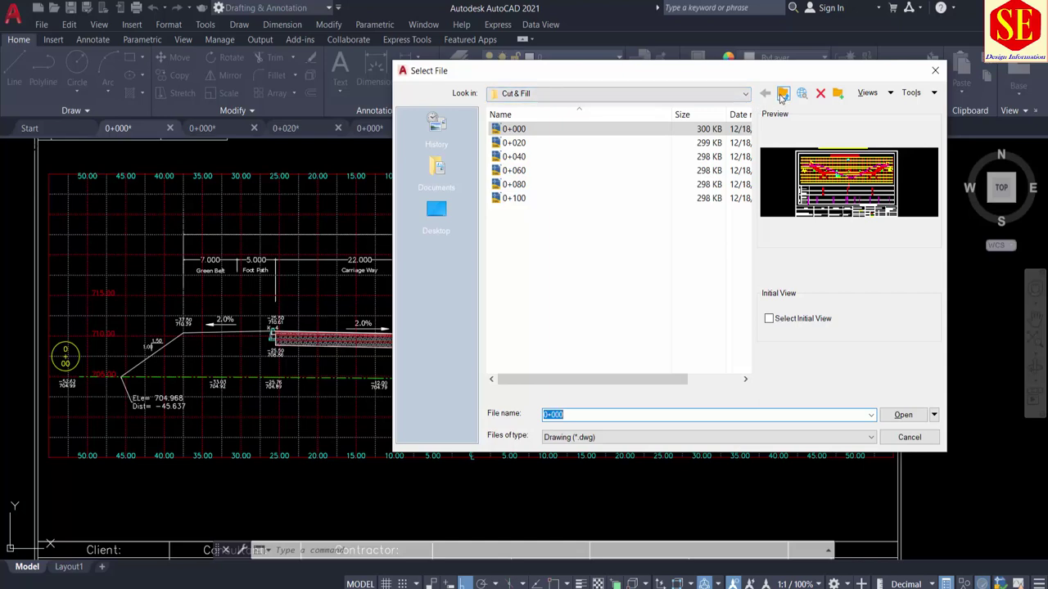
double_click(512, 162)
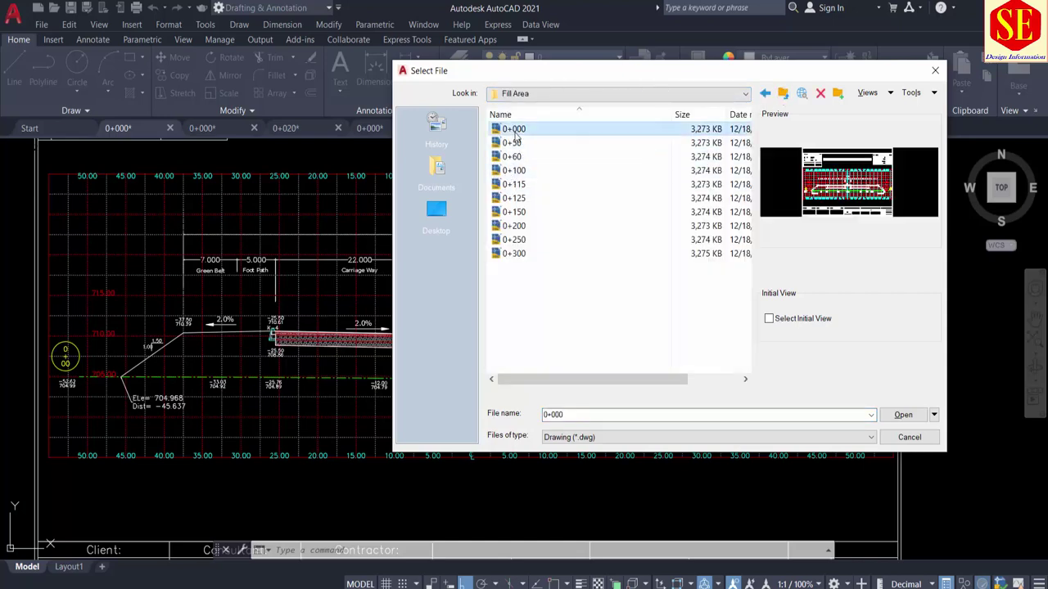
left_click(513, 143)
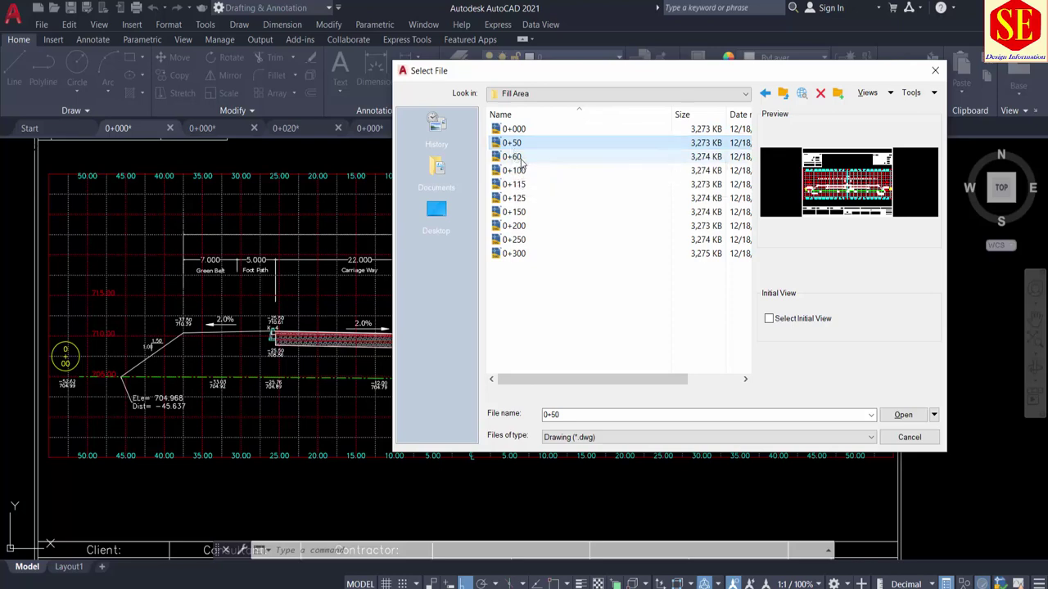
left_click(516, 158)
left_click(523, 171)
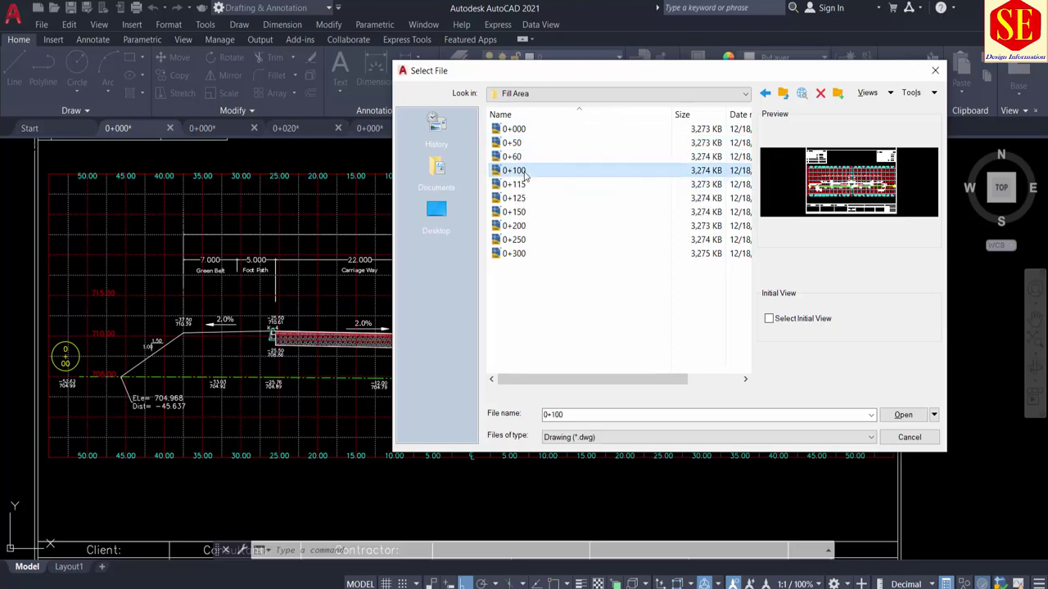
left_click(527, 187)
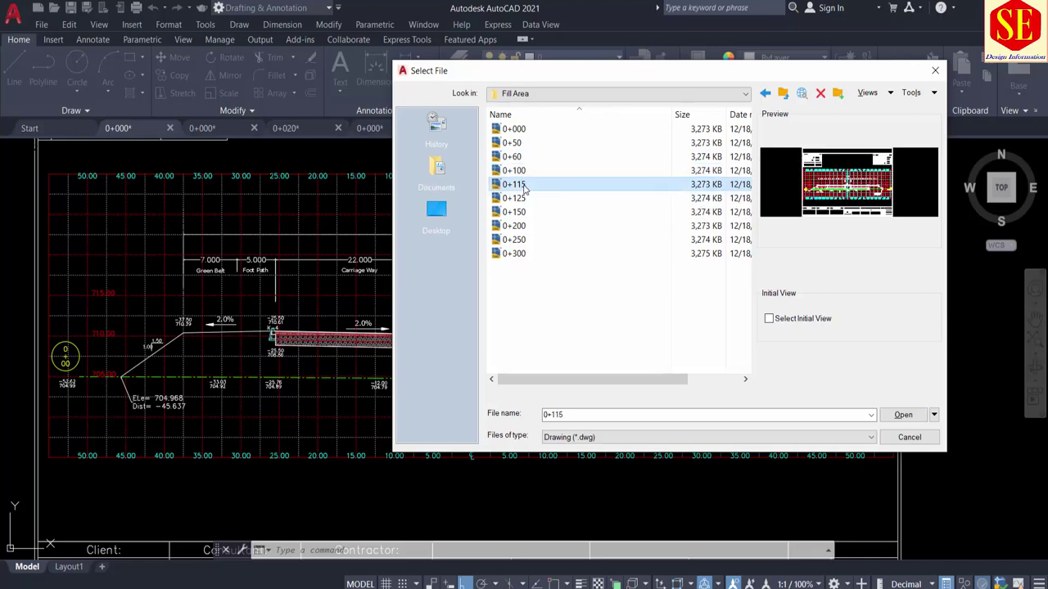
left_click(524, 199)
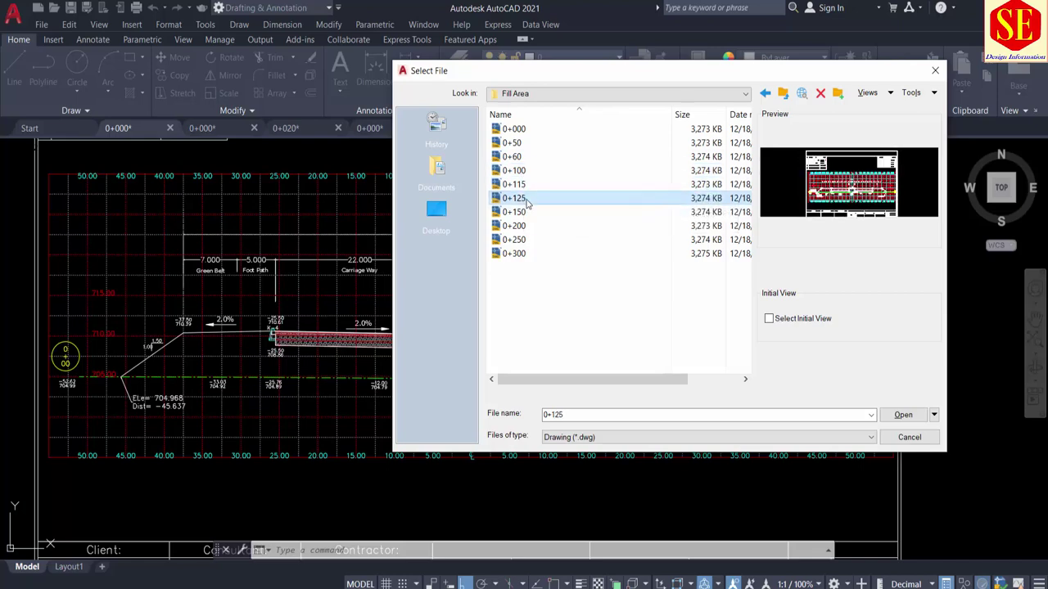
left_click(528, 212)
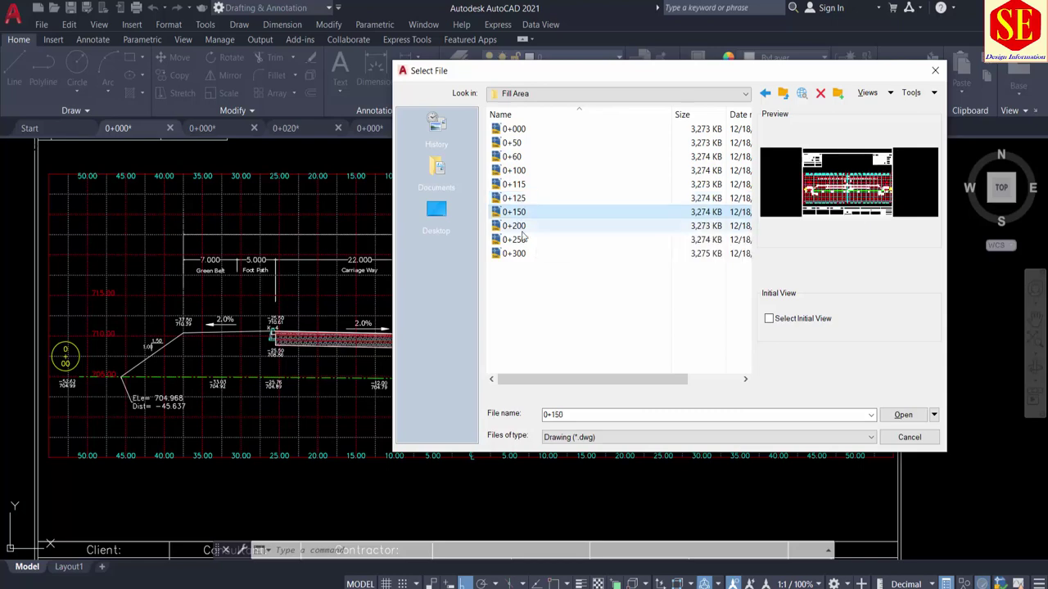
left_click(525, 227)
left_click(523, 240)
left_click(522, 255)
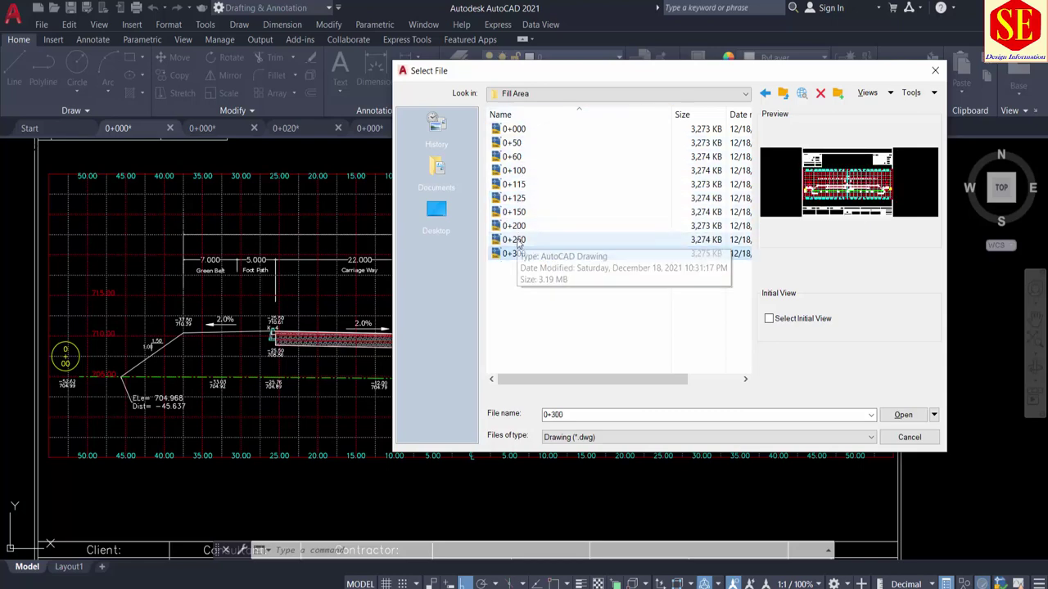
Re-check the 0+50, 0+60, 0+115, 0+125 and 0+000 previews
left_click(514, 143)
left_click(520, 158)
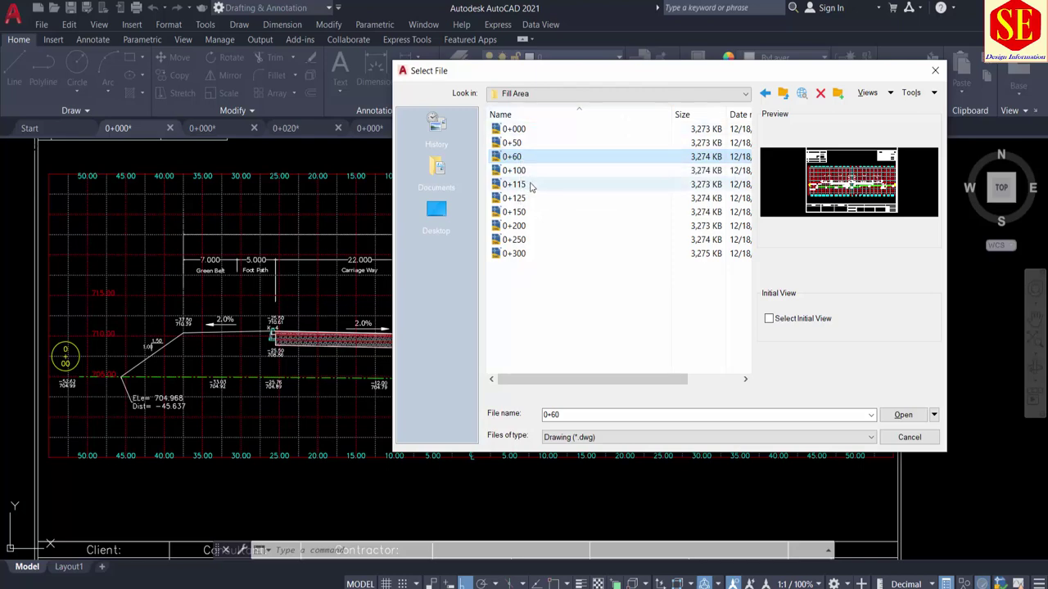
left_click(520, 198)
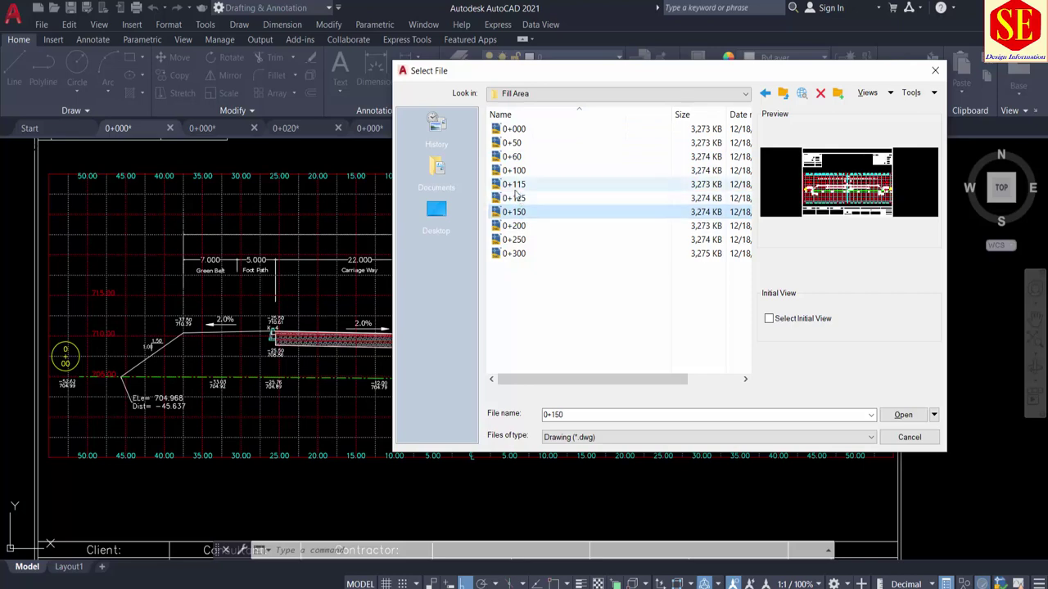
left_click(514, 184)
key("Up")
key("Up")
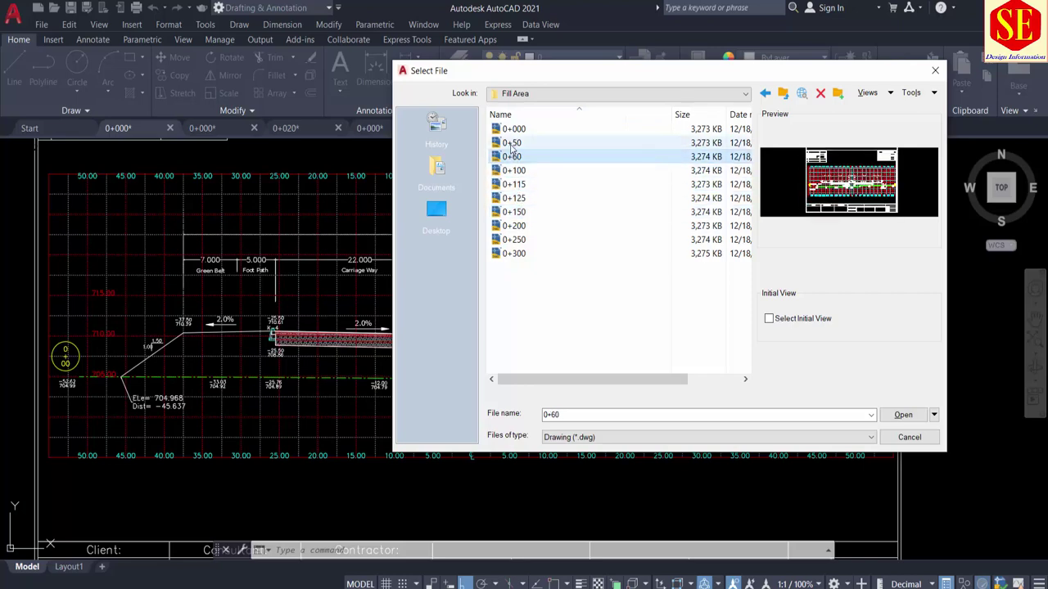
key("Up")
key("Up")
key("Down")
key("Down")
key("Down")
key("Down")
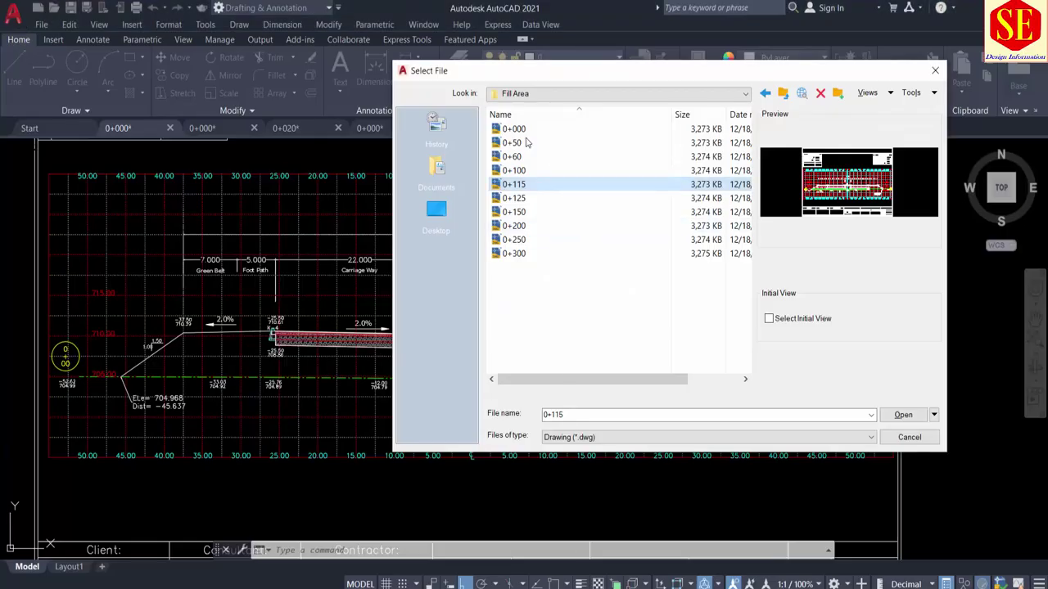
Select all ten station drawings in the Fill Area folder and open them
left_click(522, 171)
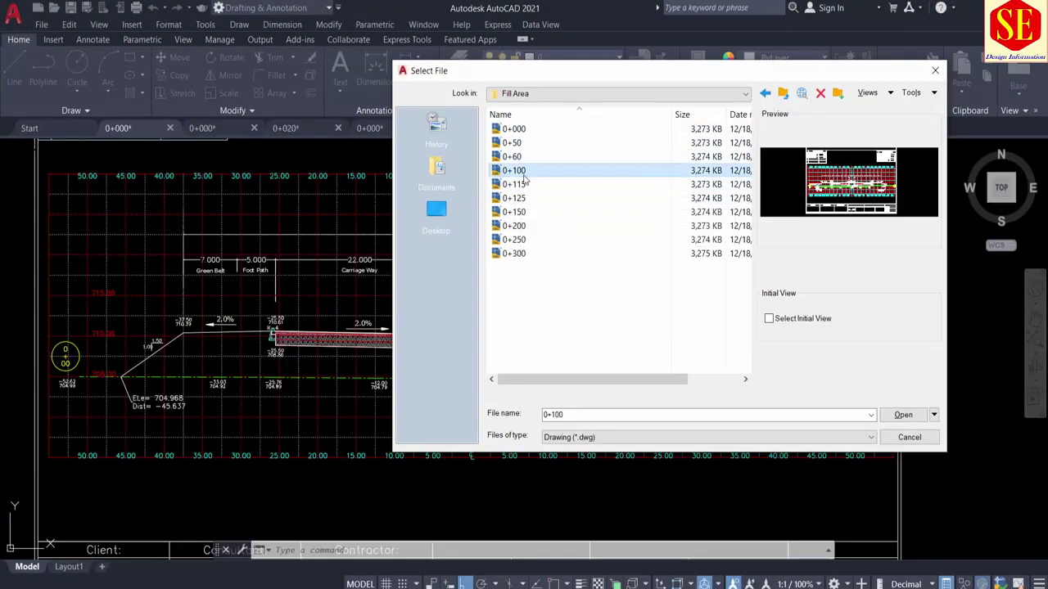
left_click(532, 186)
left_click(524, 201)
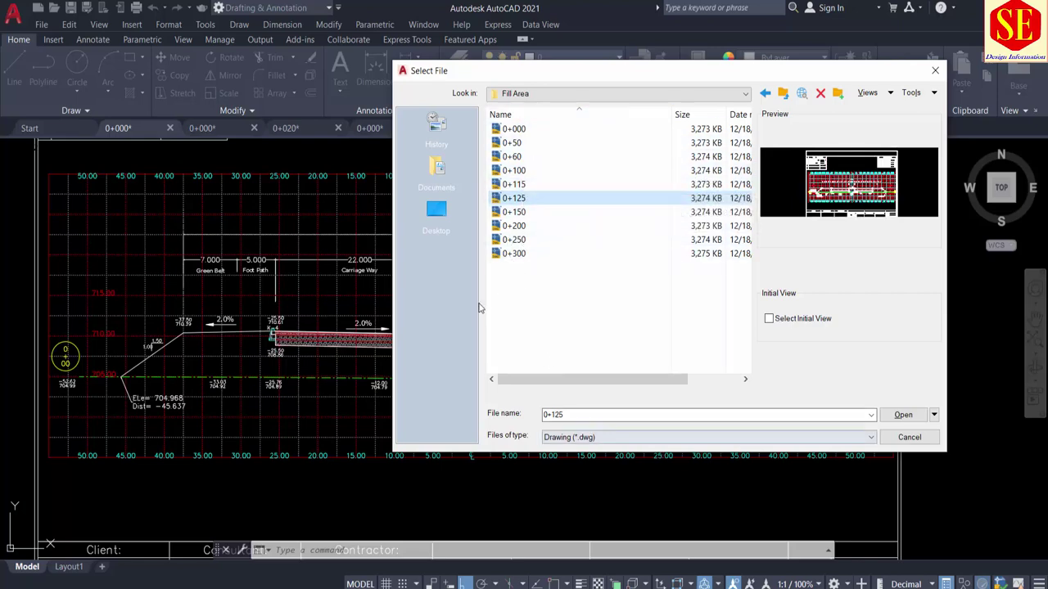
left_click_drag(535, 303, 484, 133)
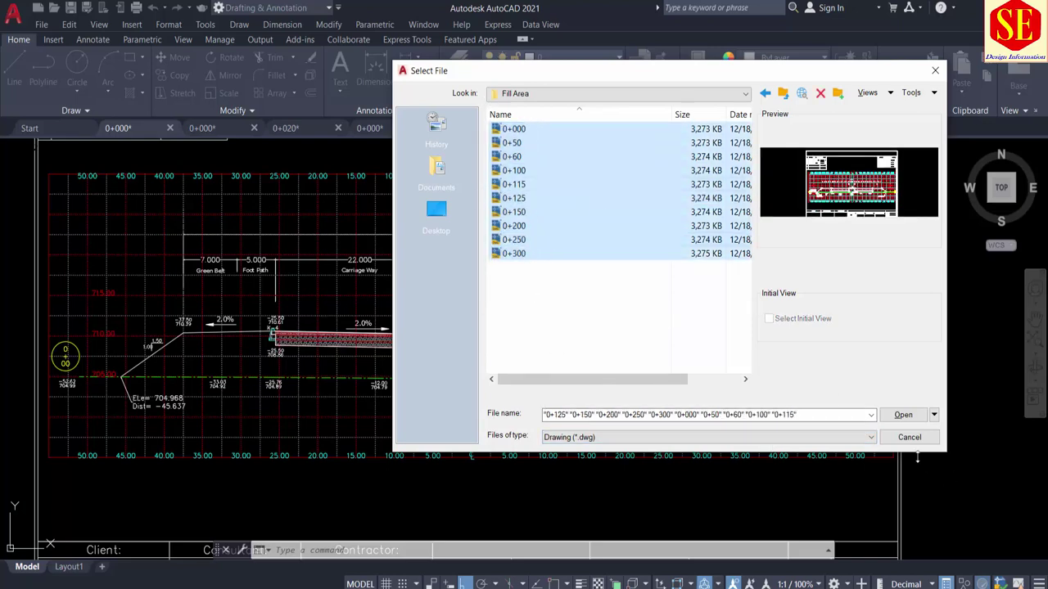
left_click(903, 415)
type("e")
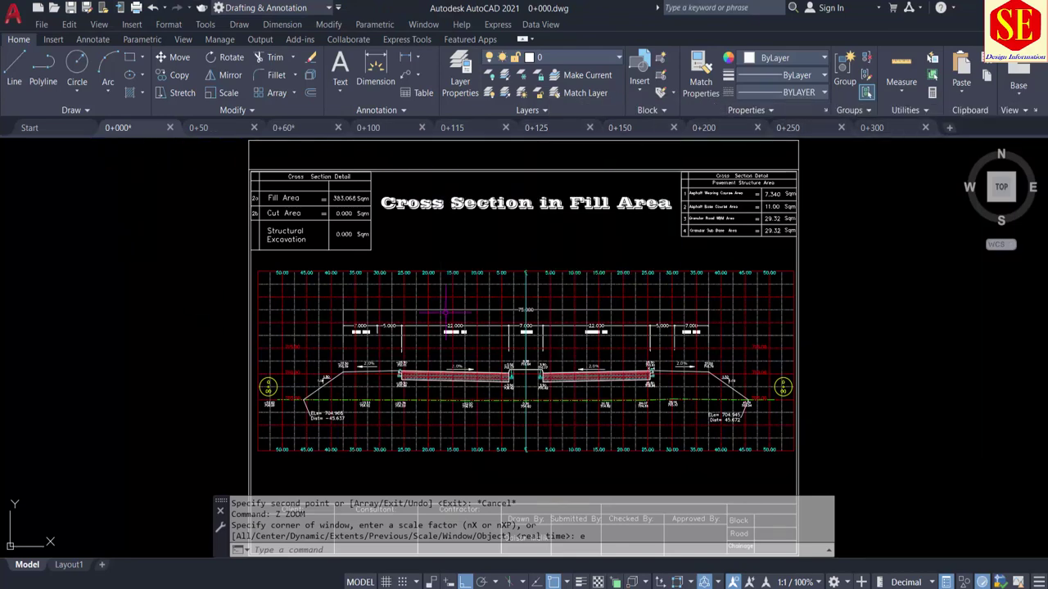
middle_click_drag(441, 342, 441, 217)
scroll(545, 322, "up", 4)
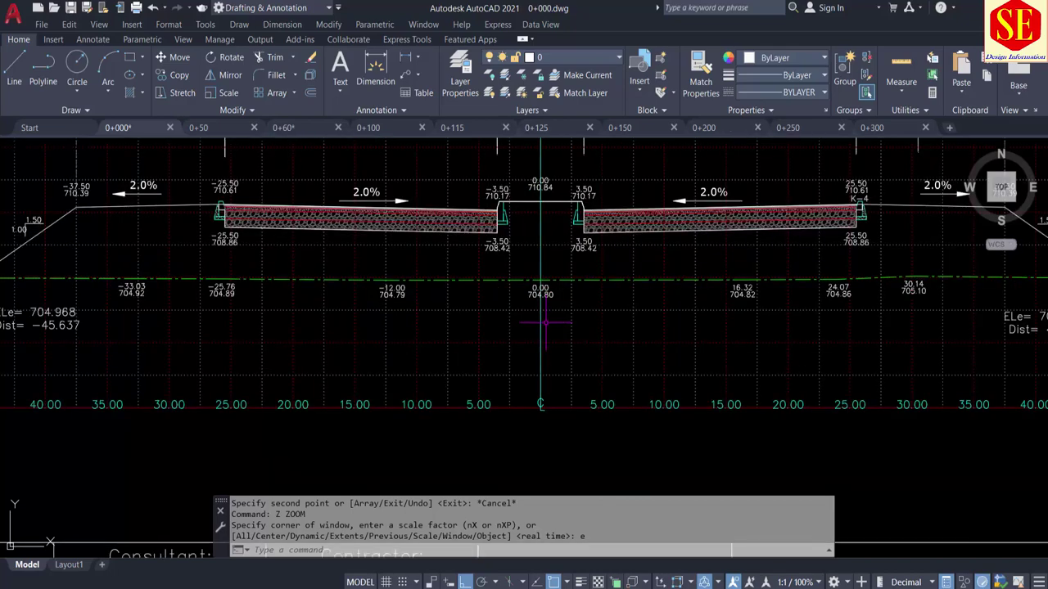
middle_click_drag(561, 248, 532, 322)
scroll(530, 288, "up", 2)
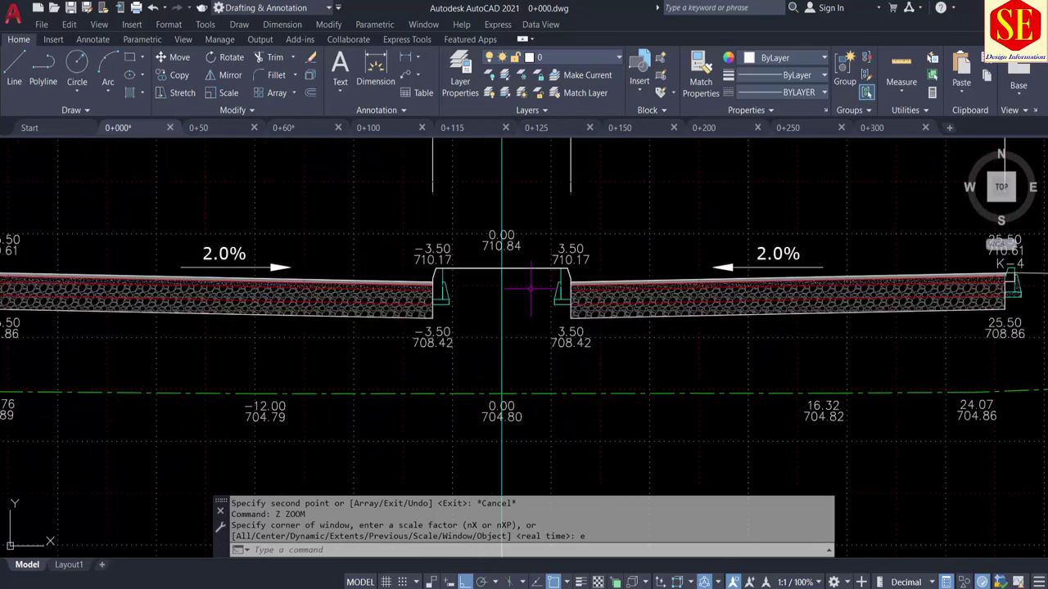
scroll(530, 289, "down", 3)
middle_click_drag(459, 270, 369, 327)
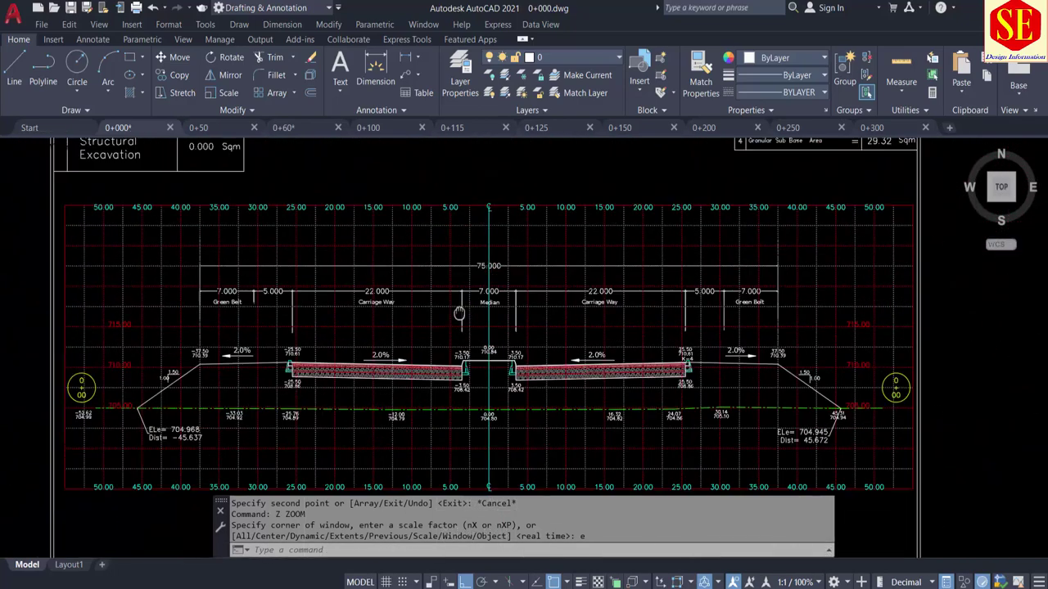
scroll(352, 321, "up", 2)
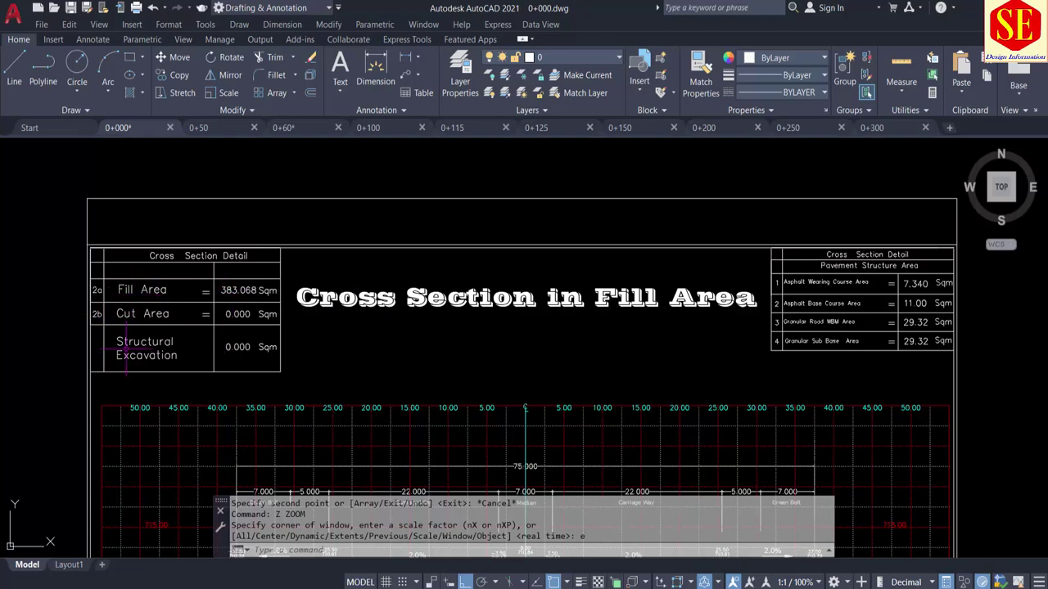
scroll(515, 352, "up", 2)
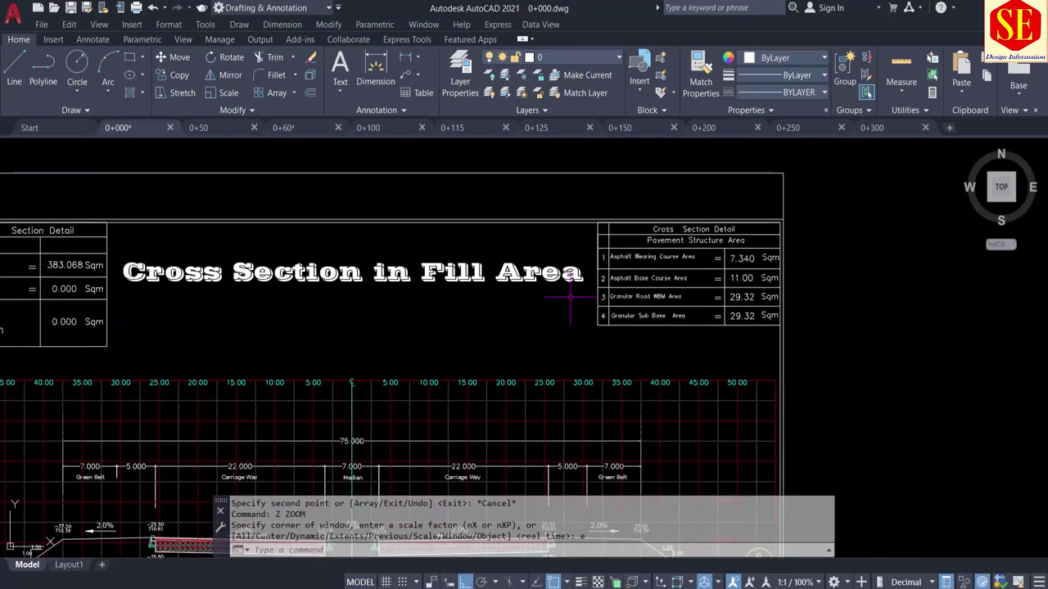
scroll(687, 237, "up", 2)
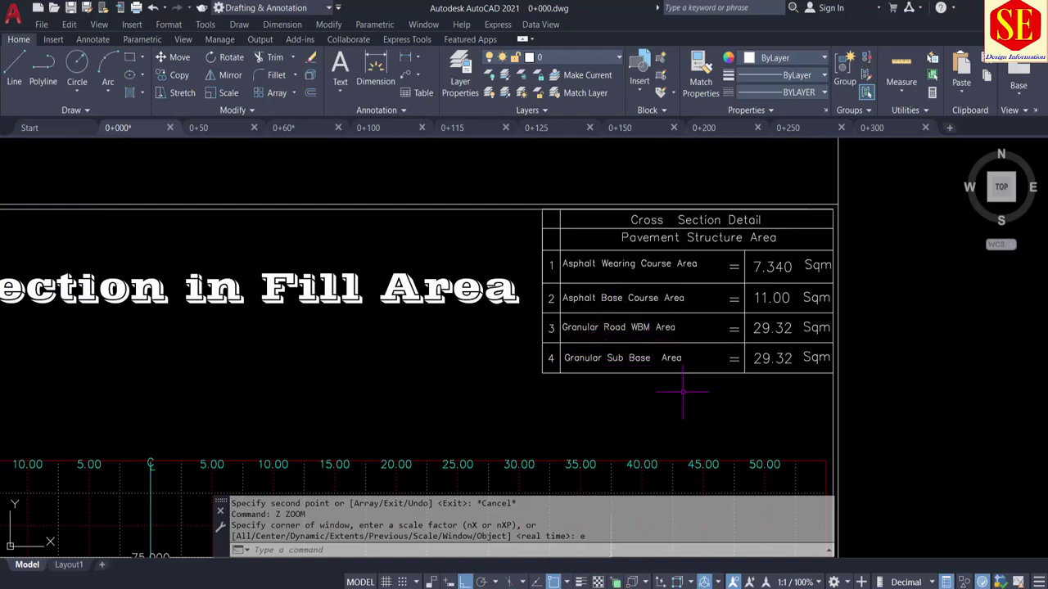
middle_click_drag(677, 400, 716, 298)
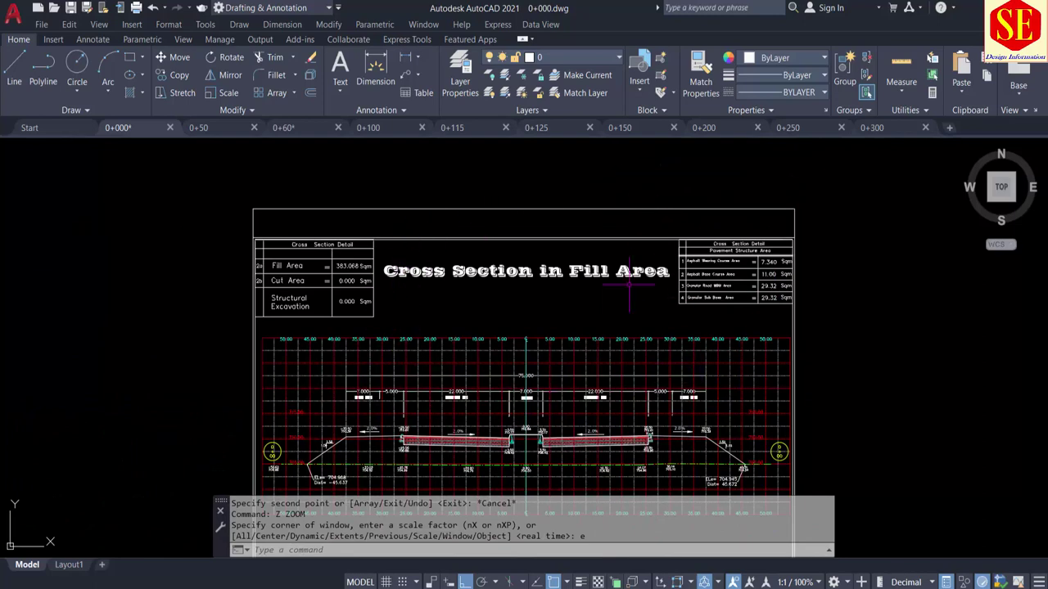
Pan and zoom across the 0+000 title, pavement table and Fill Area table
middle_click_drag(403, 286, 407, 270)
scroll(820, 270, "up", 2)
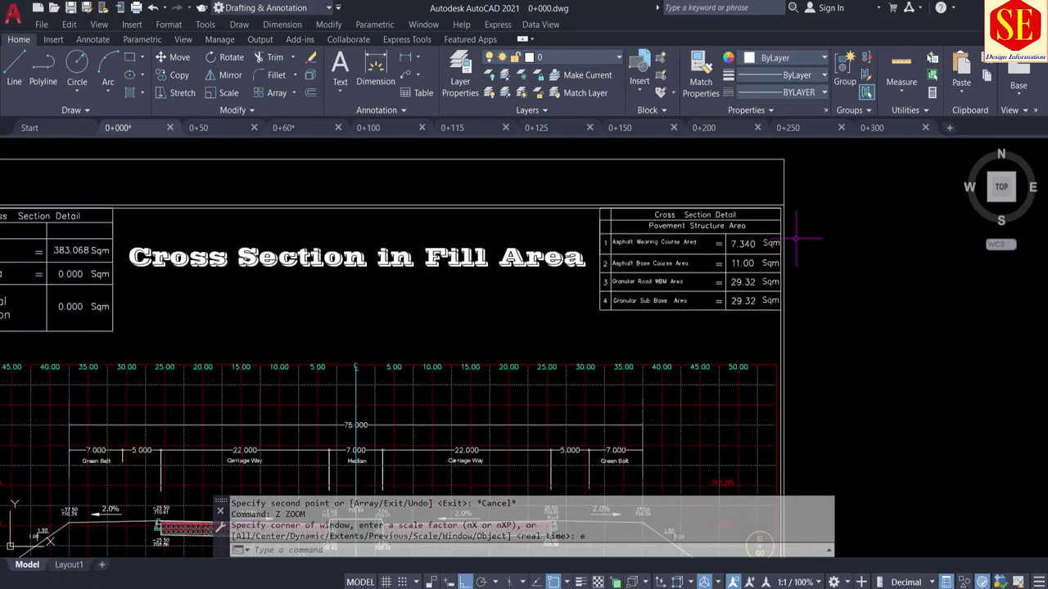
scroll(786, 238, "up", 2)
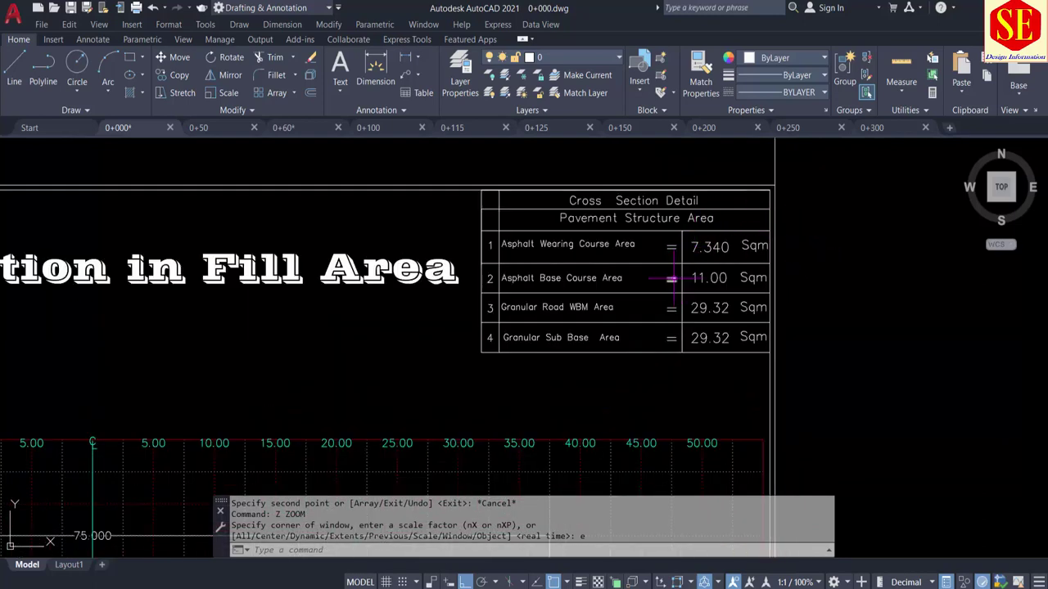
scroll(655, 287, "down", 2)
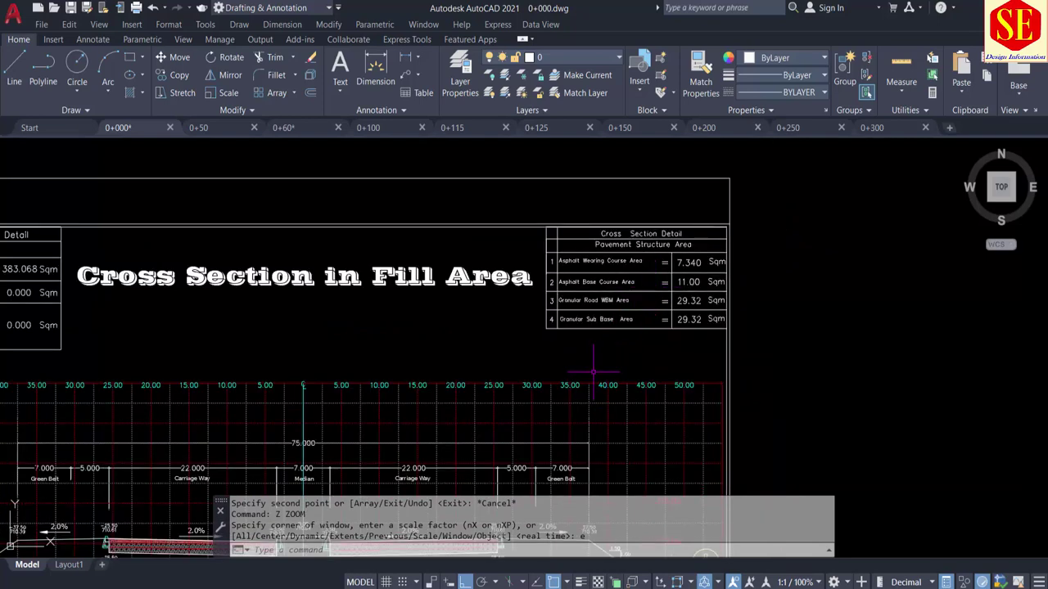
middle_click_drag(402, 405, 436, 368)
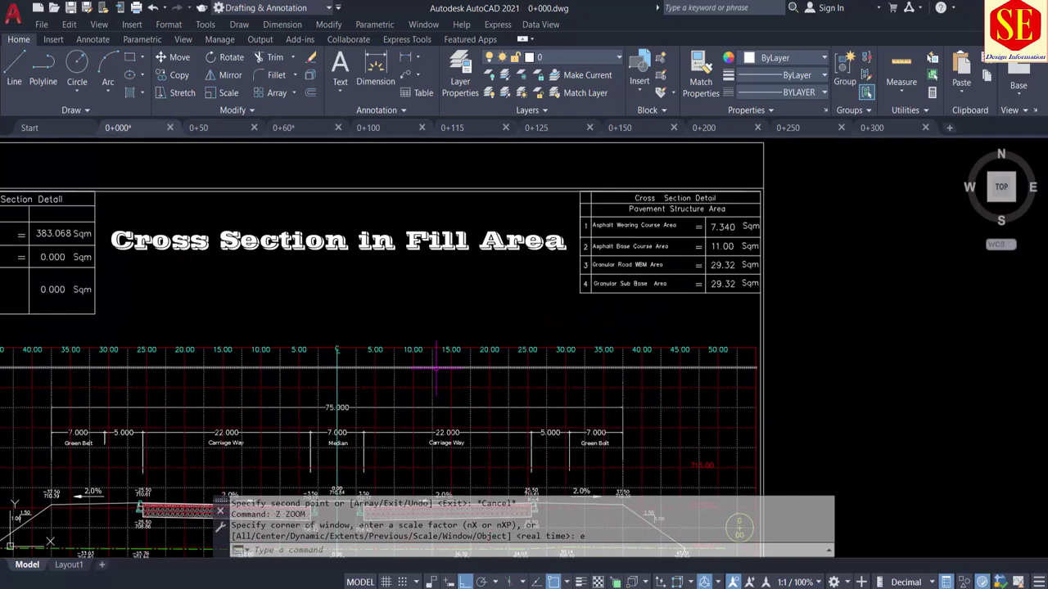
mouse_move(235, 253)
middle_mouse_down()
mouse_move(500, 196)
mouse_move(479, 280)
middle_mouse_up()
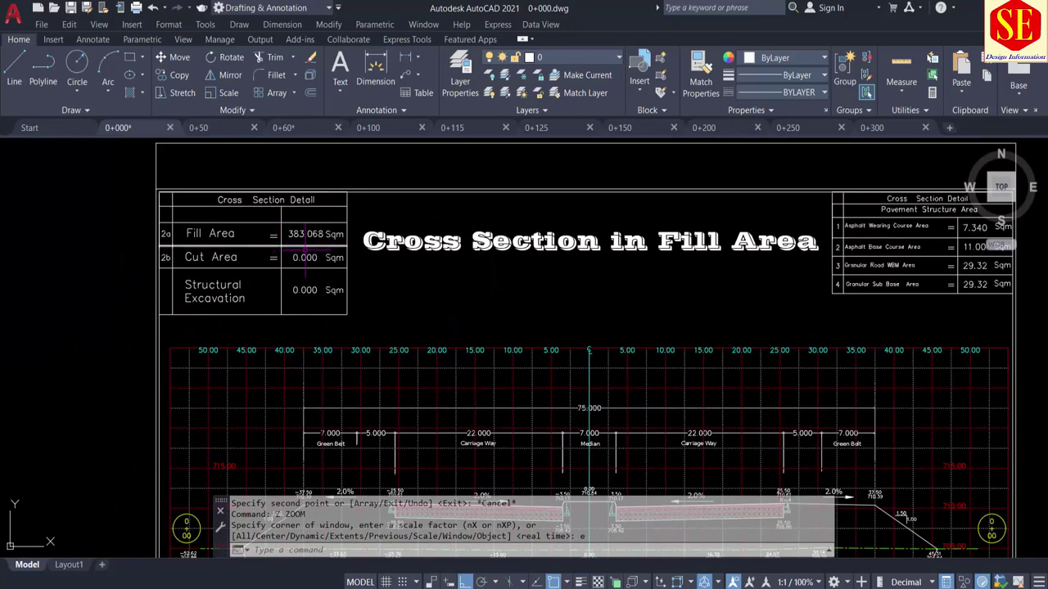
middle_click_drag(476, 302, 411, 145)
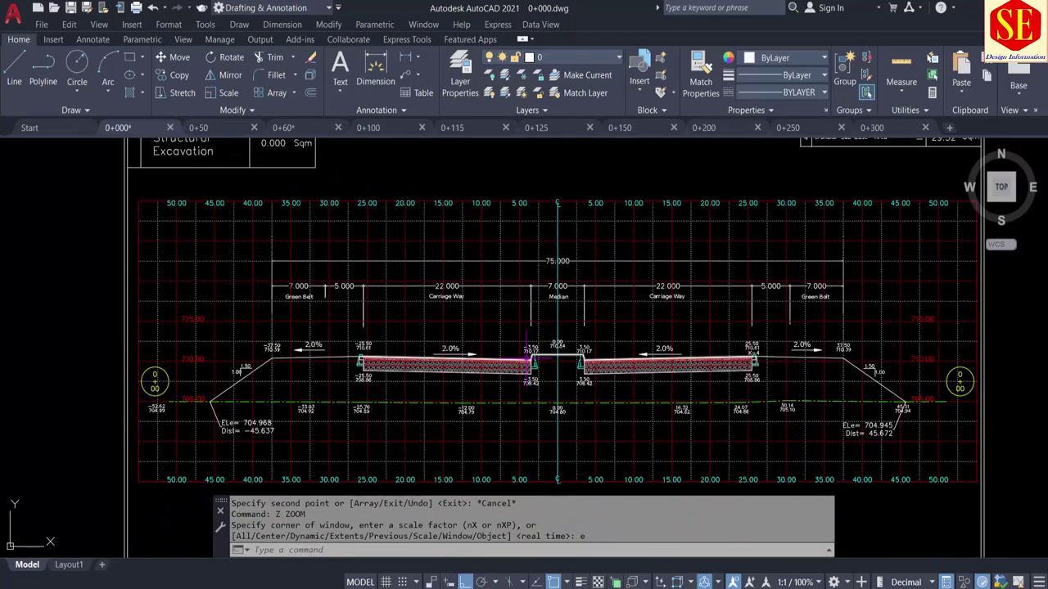
scroll(533, 281, "down", 2)
scroll(566, 326, "up", 2)
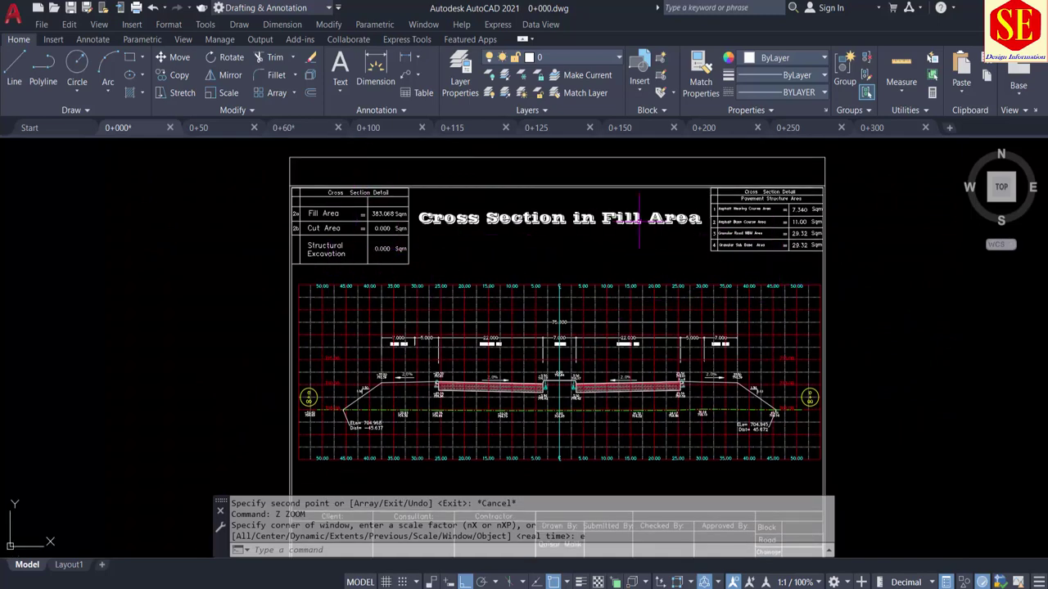
Zoom in on the median and the dimension labels above the road
scroll(557, 336, "up", 2)
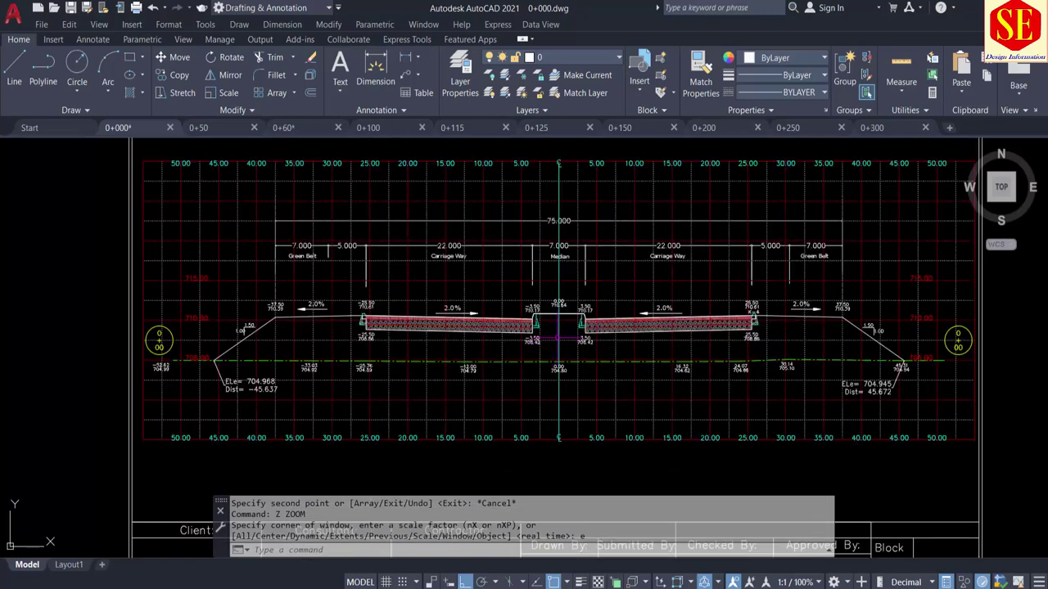
scroll(595, 313, "up", 2)
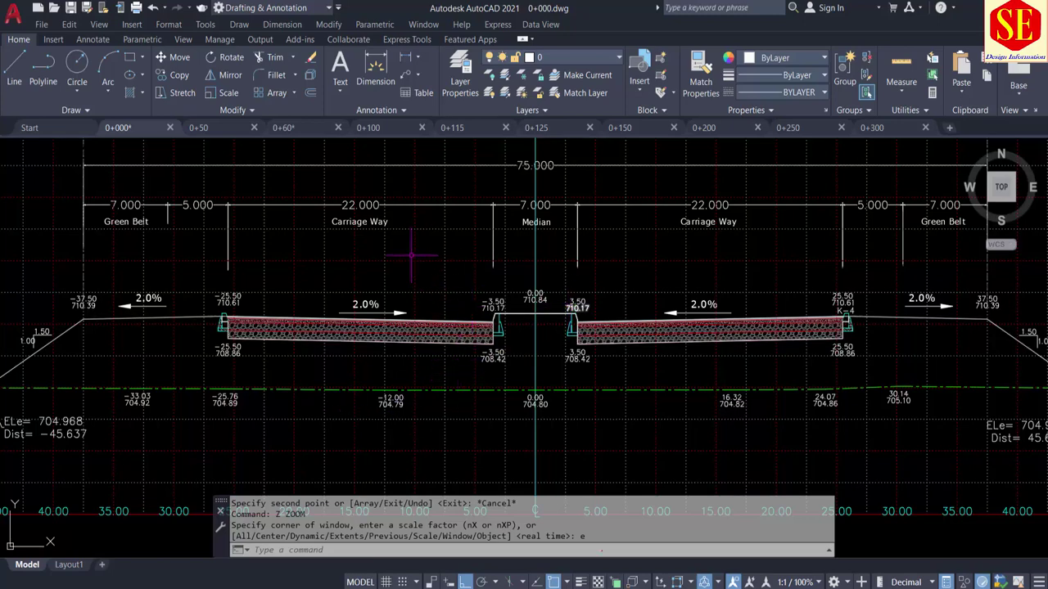
scroll(851, 340, "up", 2)
scroll(851, 340, "up", 2)
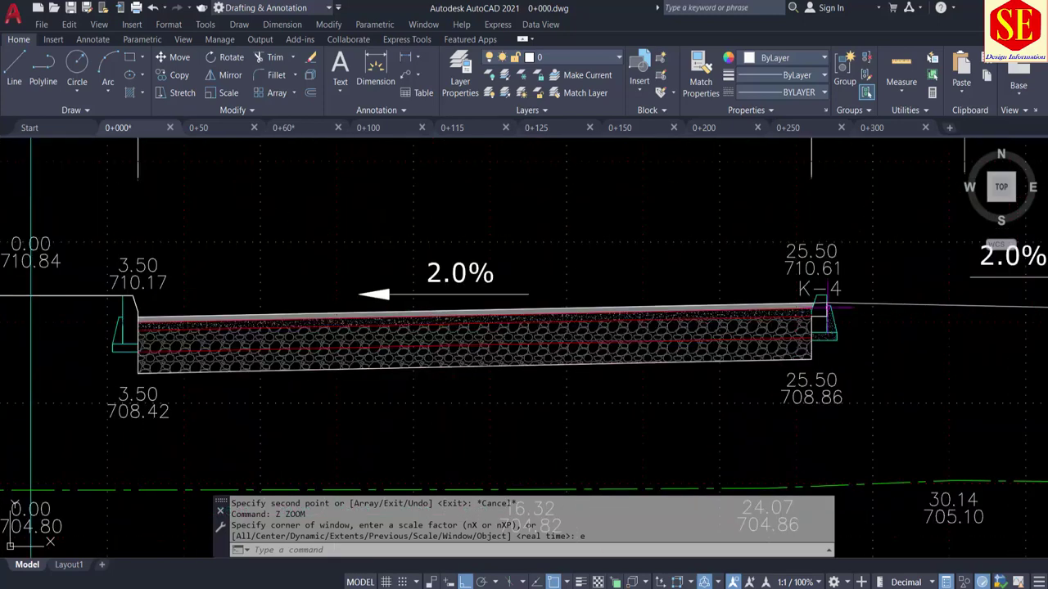
middle_click_drag(190, 349, 717, 278)
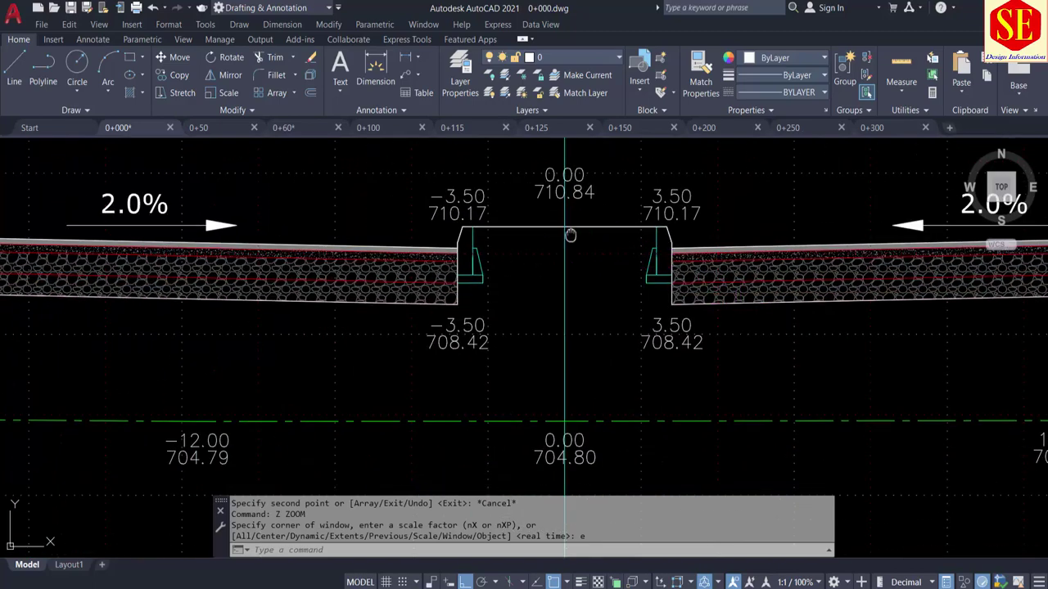
middle_click_drag(570, 236, 571, 491)
scroll(571, 249, "down", 3)
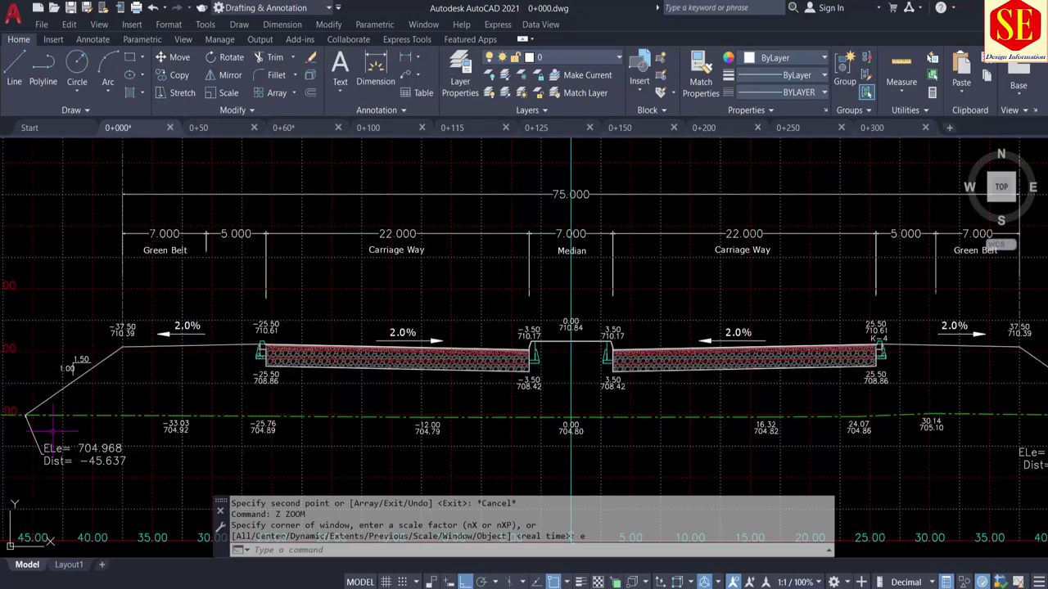
scroll(51, 430, "down", 2)
scroll(713, 420, "up", 2)
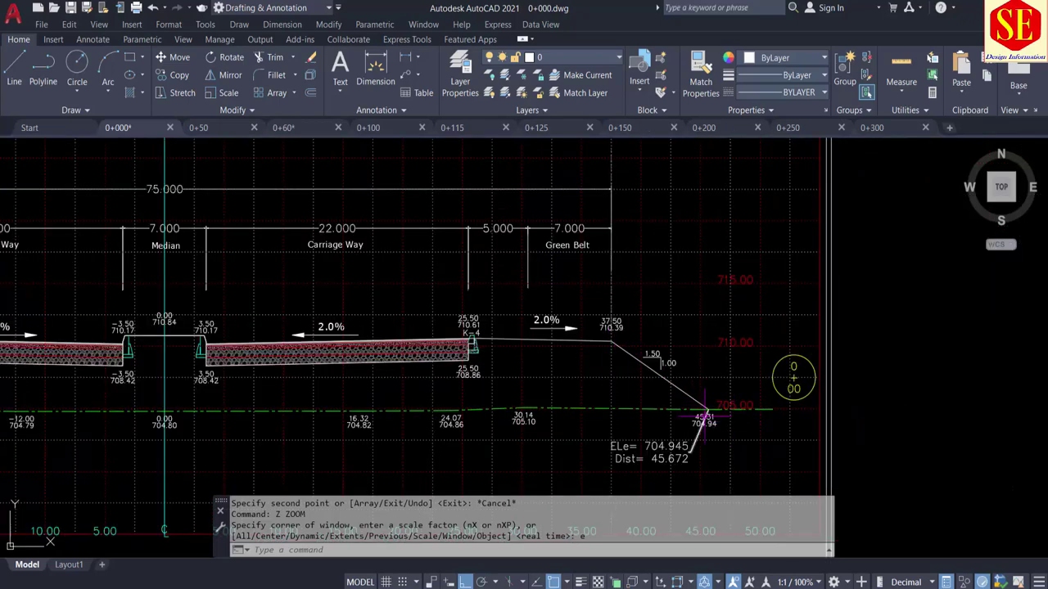
scroll(326, 421, "down", 2)
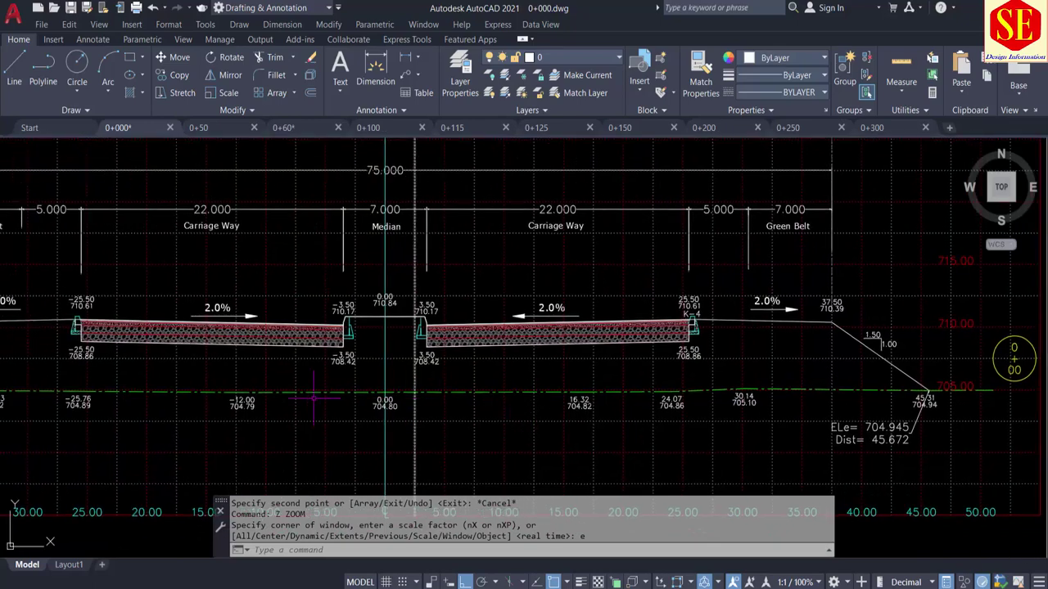
scroll(161, 400, "up", 2)
scroll(406, 242, "down", 4)
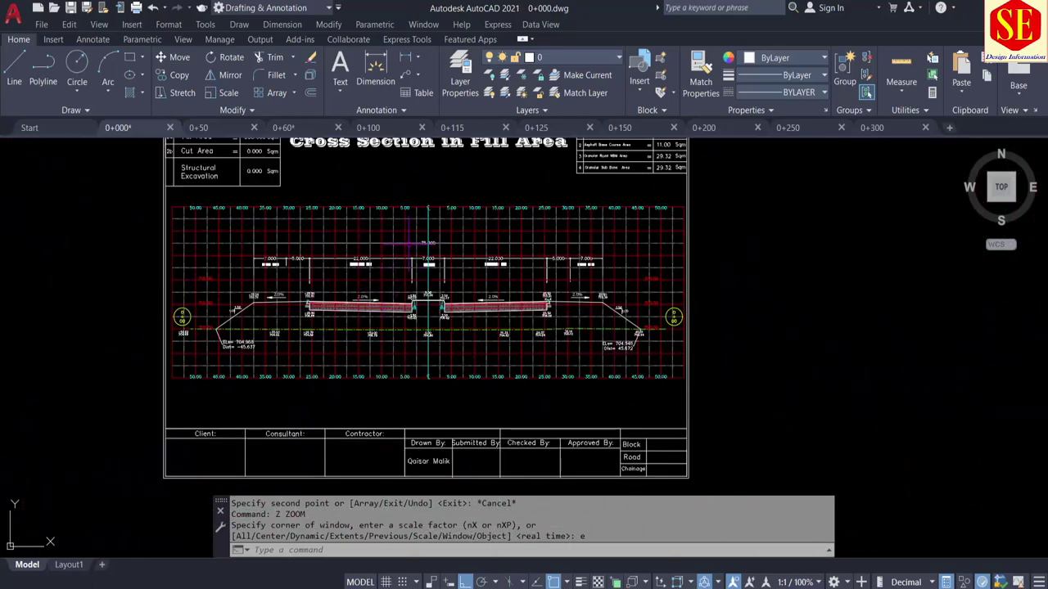
scroll(478, 264, "up", 2)
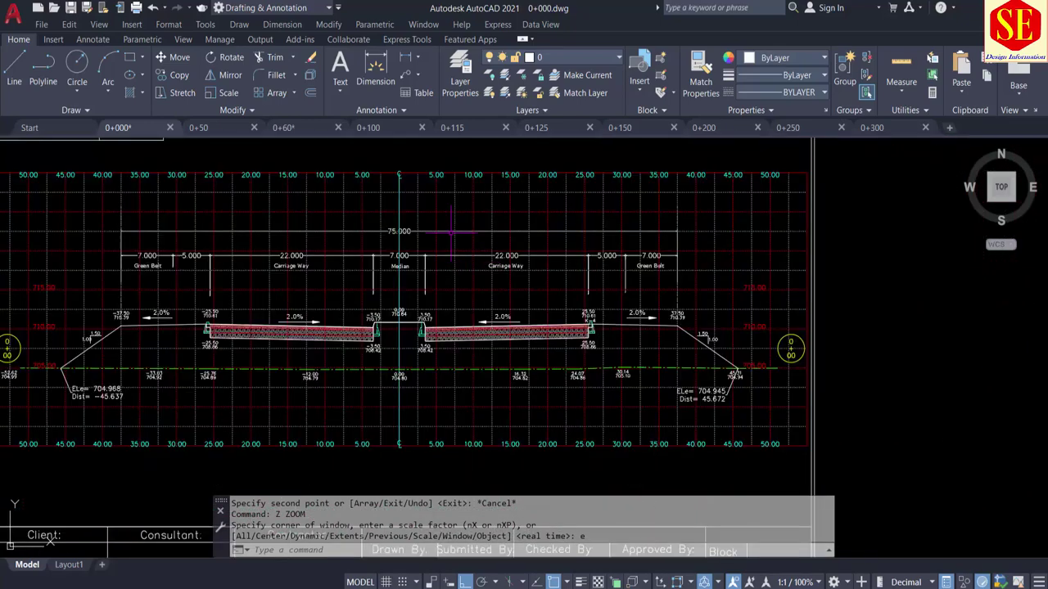
left_click(521, 59)
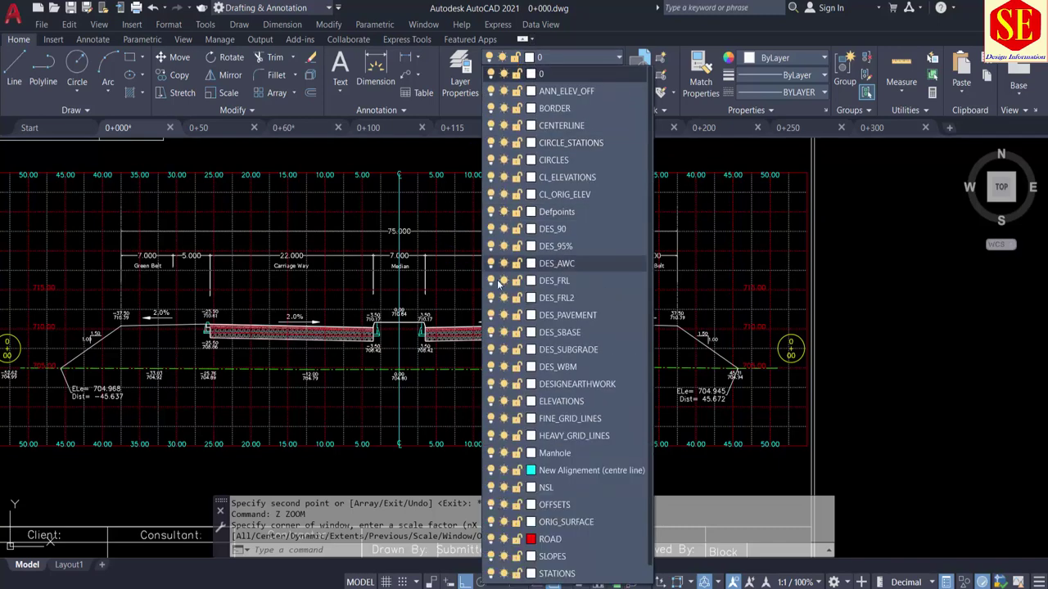
left_click(489, 418)
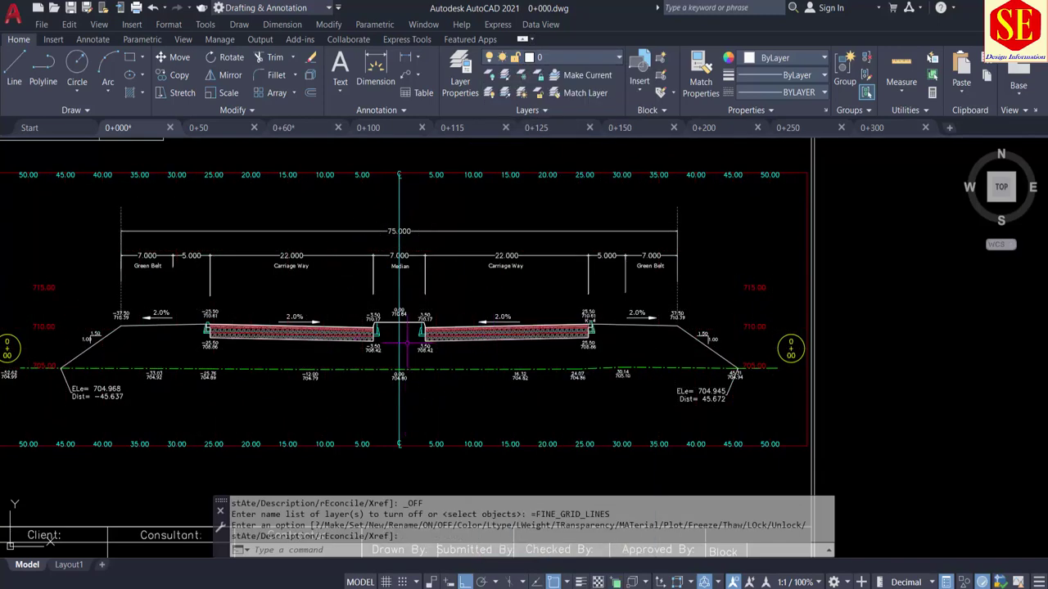
middle_click_drag(406, 342, 521, 319)
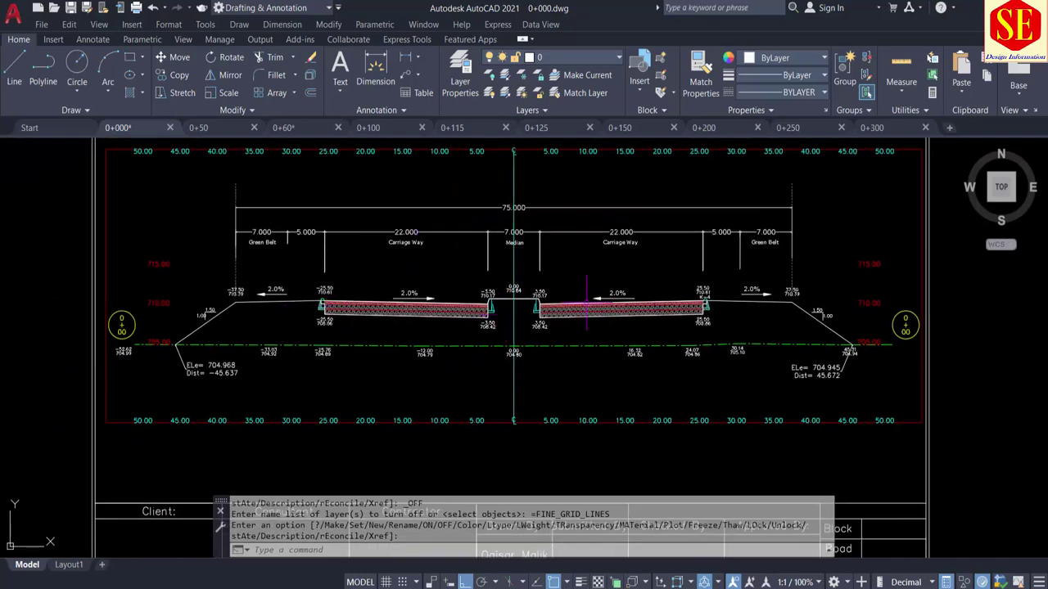
scroll(540, 339, "up", 2)
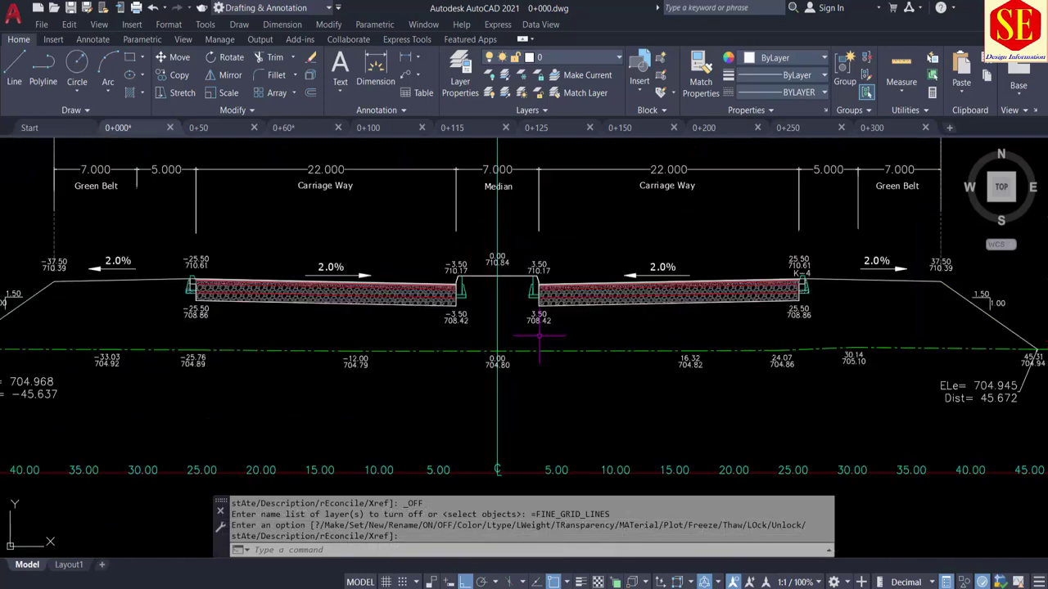
left_click(497, 212)
key("Escape")
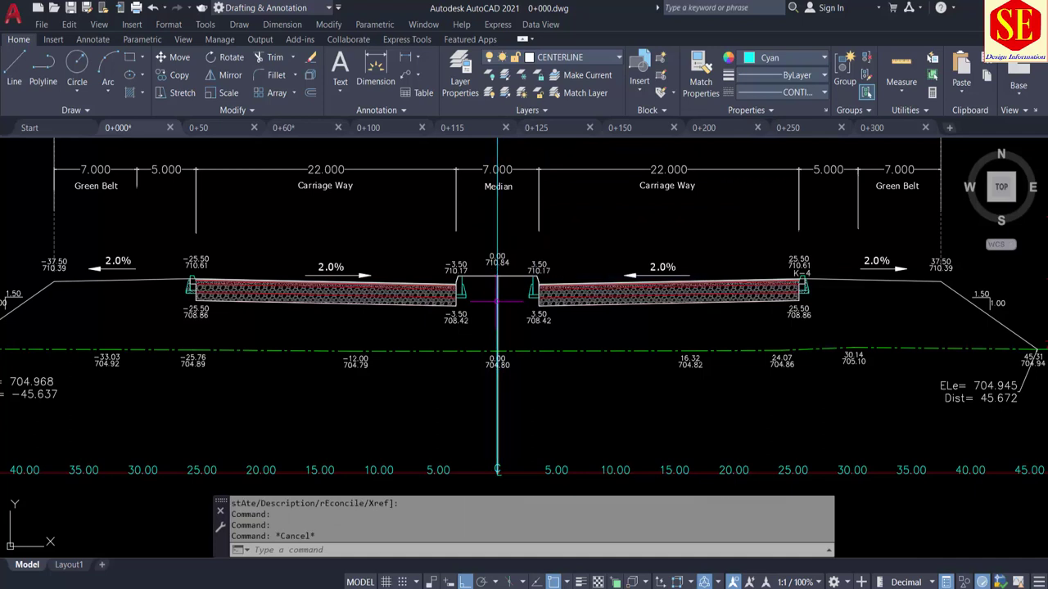
type("tr")
key("Return")
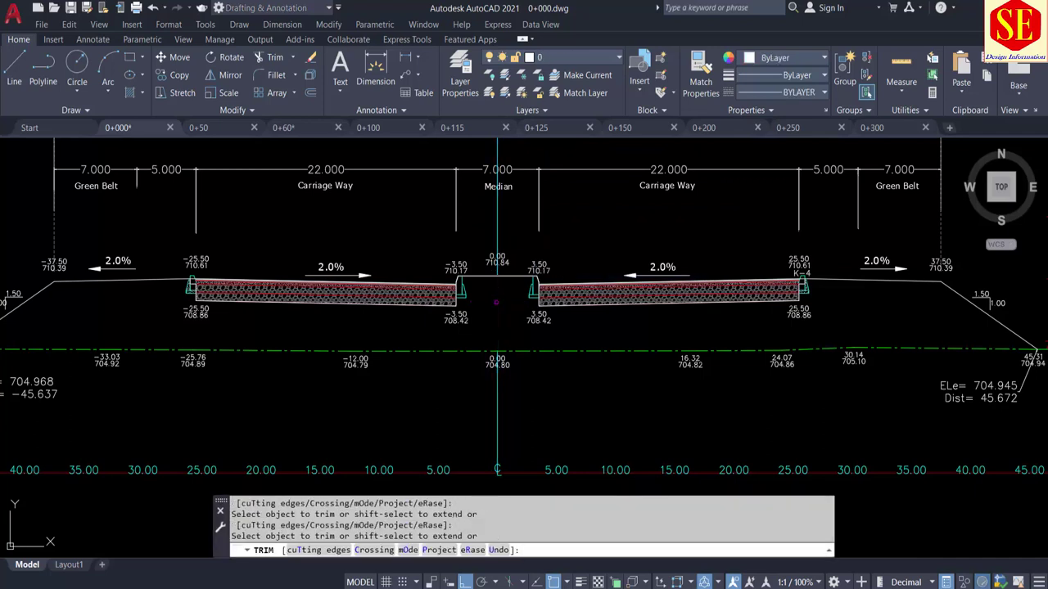
key("Escape")
scroll(506, 332, "down", 2)
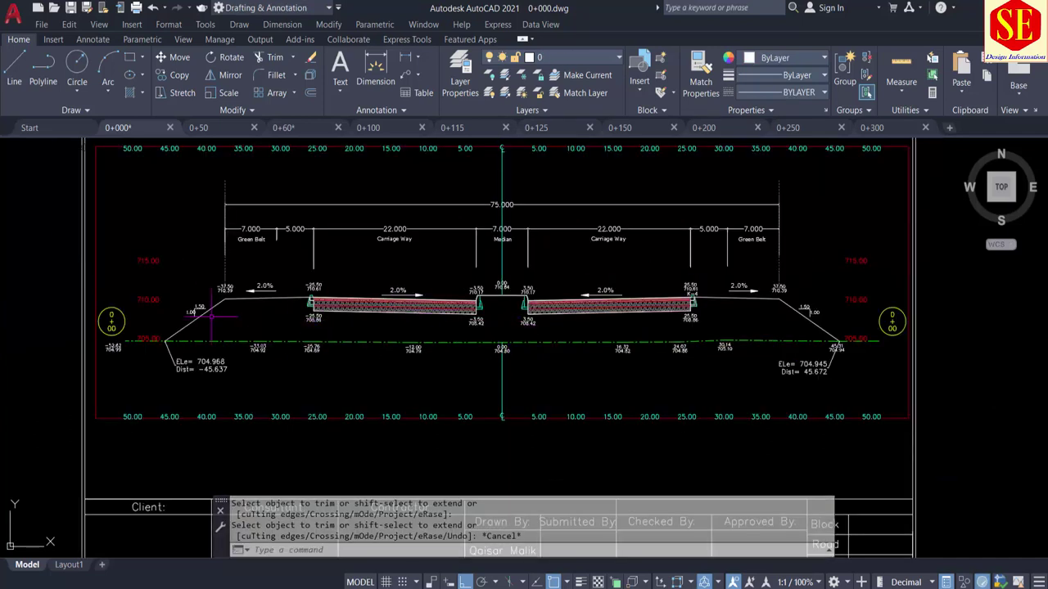
scroll(723, 327, "up", 2)
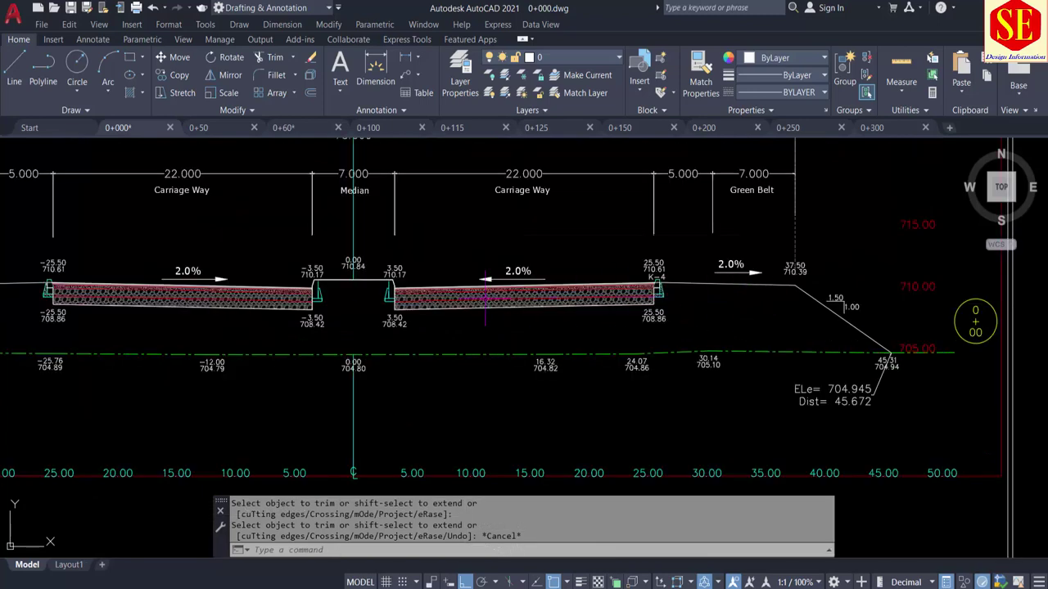
middle_click_drag(359, 294, 445, 292)
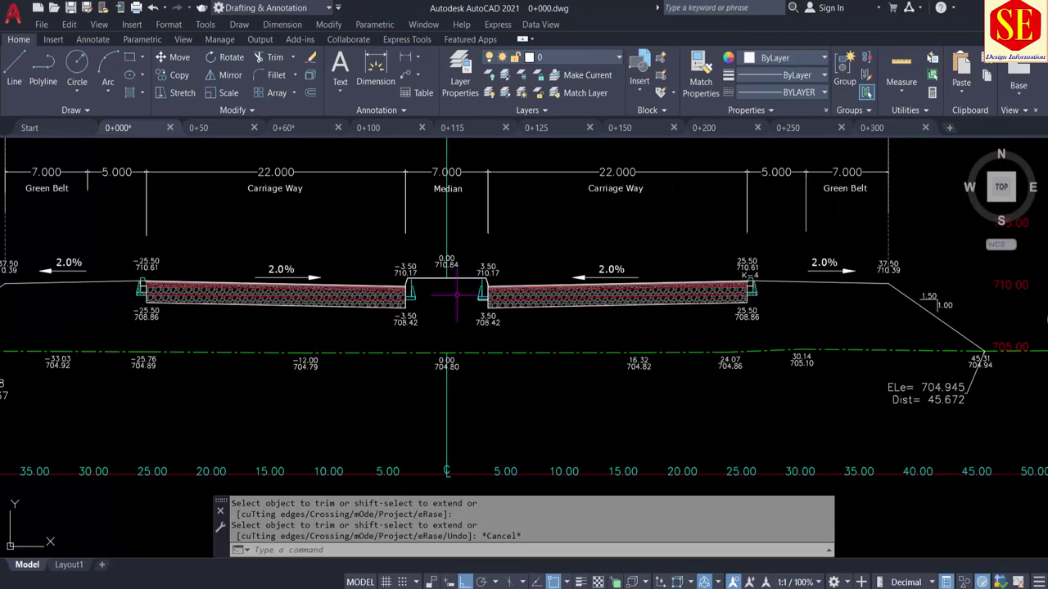
scroll(443, 295, "up", 2)
scroll(396, 282, "up", 3)
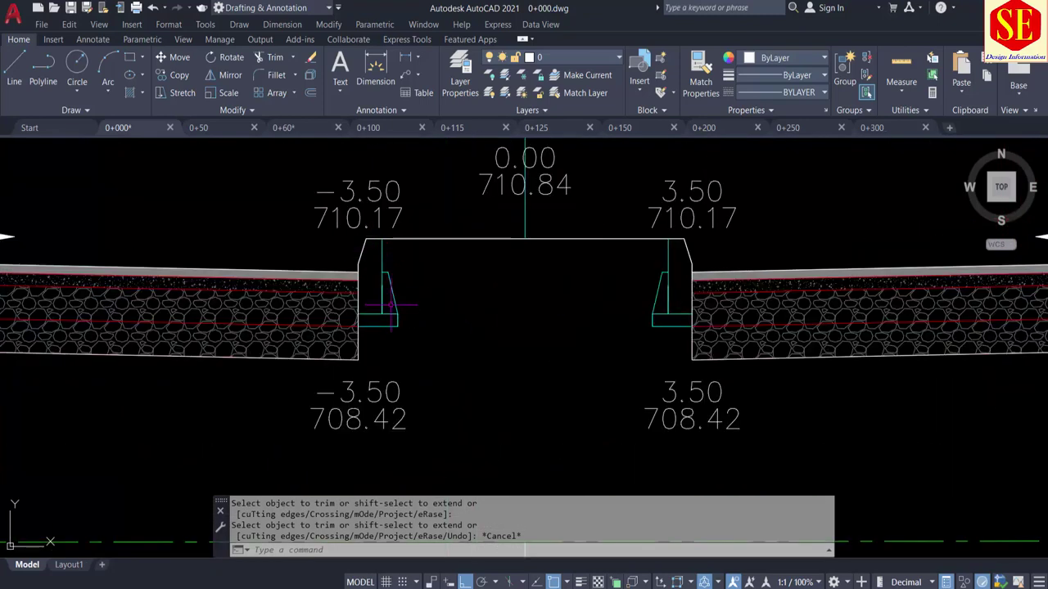
scroll(530, 284, "down", 2)
scroll(530, 284, "down", 2)
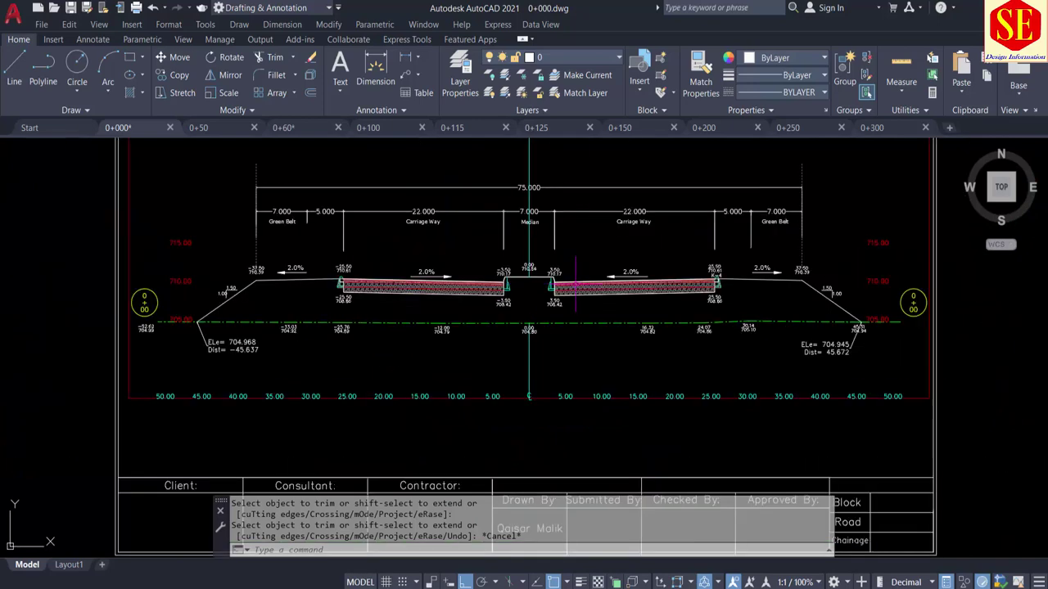
scroll(744, 281, "up", 4)
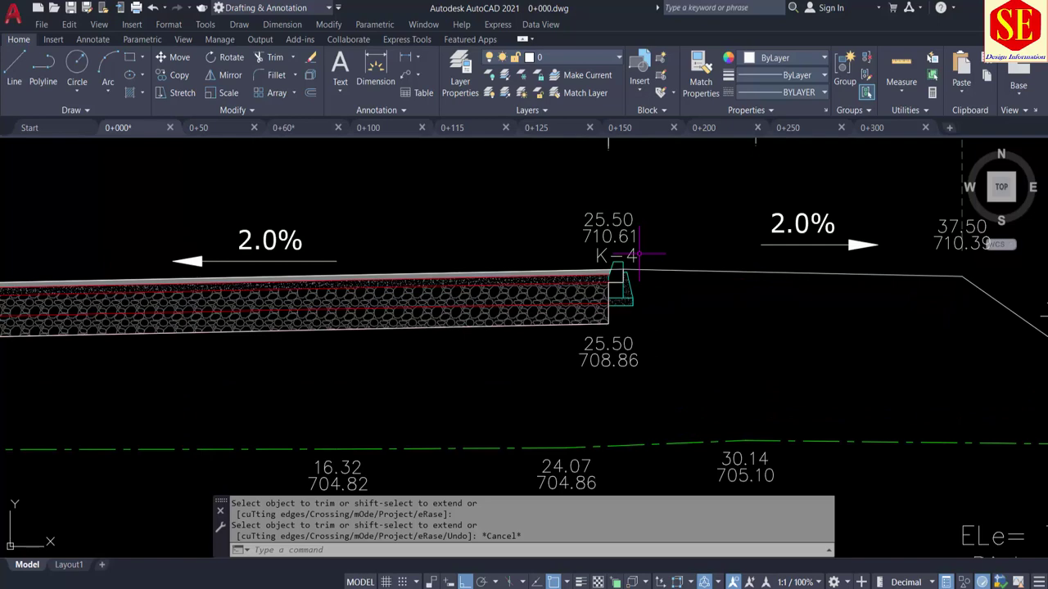
scroll(631, 280, "up", 2)
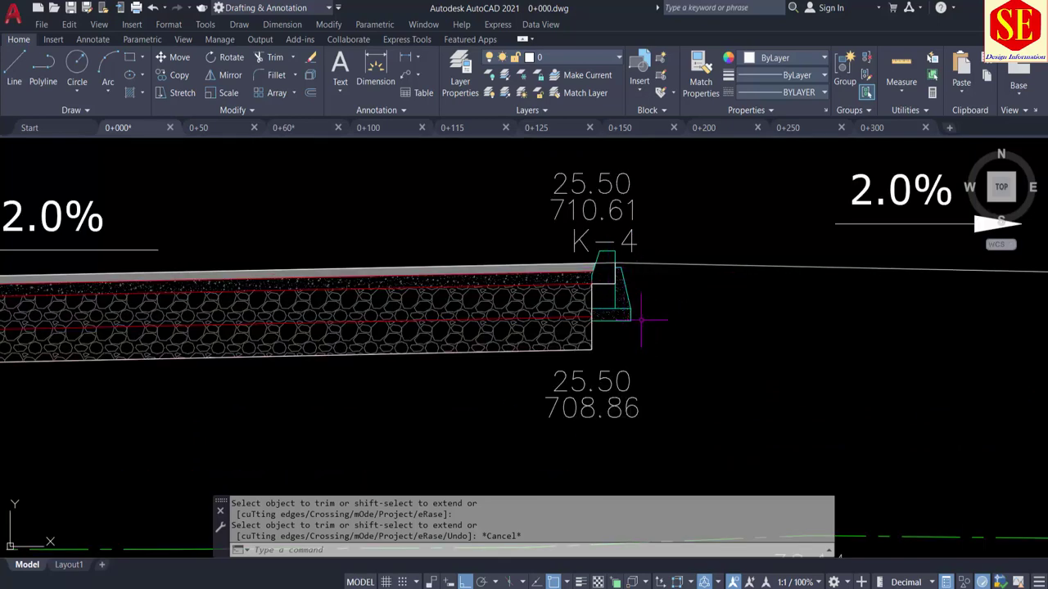
scroll(640, 321, "down", 3)
middle_click_drag(311, 351, 567, 346)
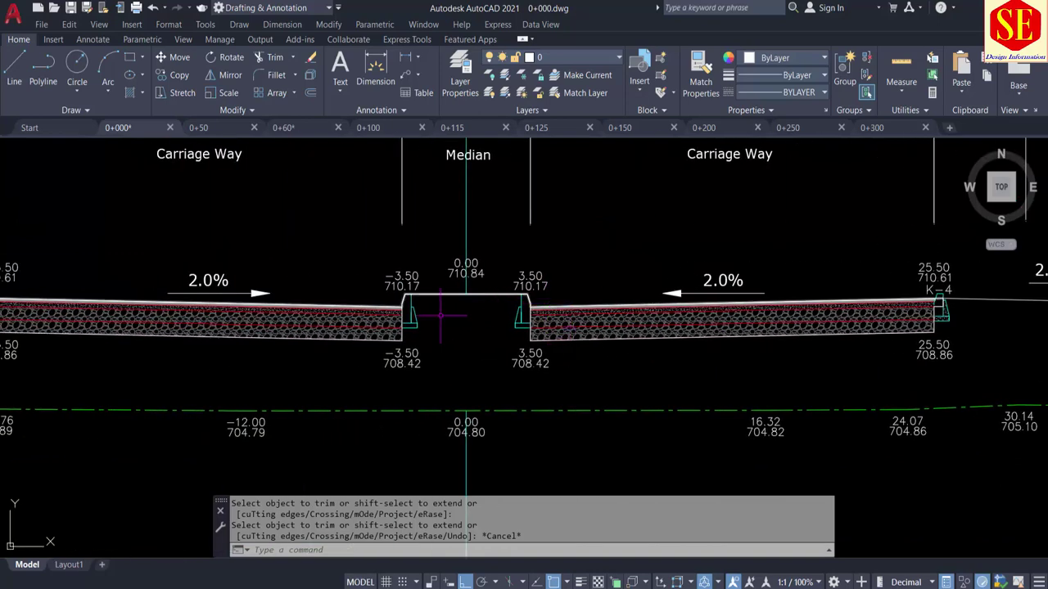
scroll(483, 326, "up", 2)
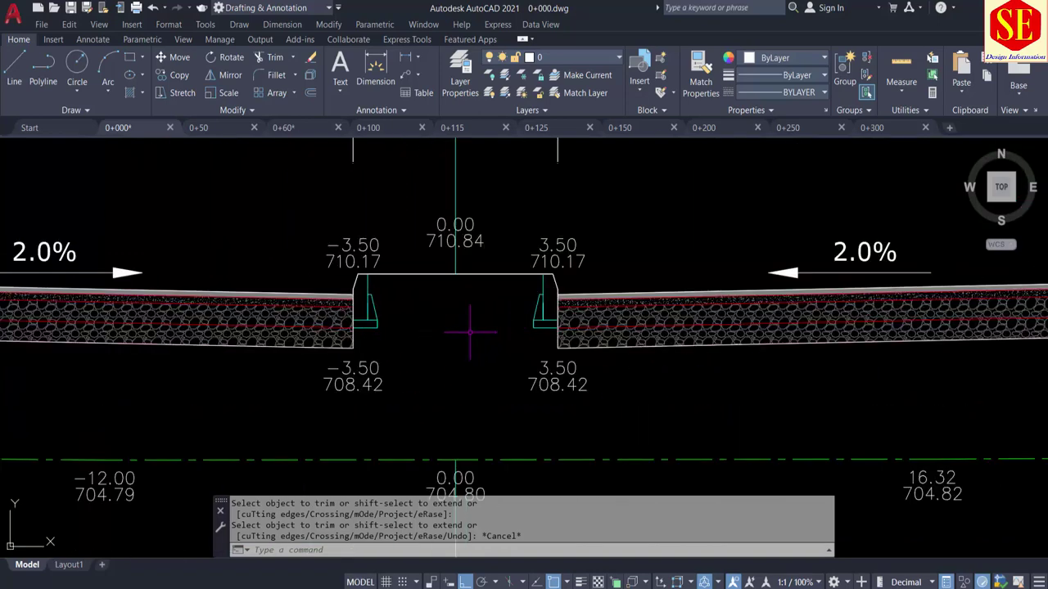
scroll(542, 257, "down", 4)
scroll(568, 249, "down", 2)
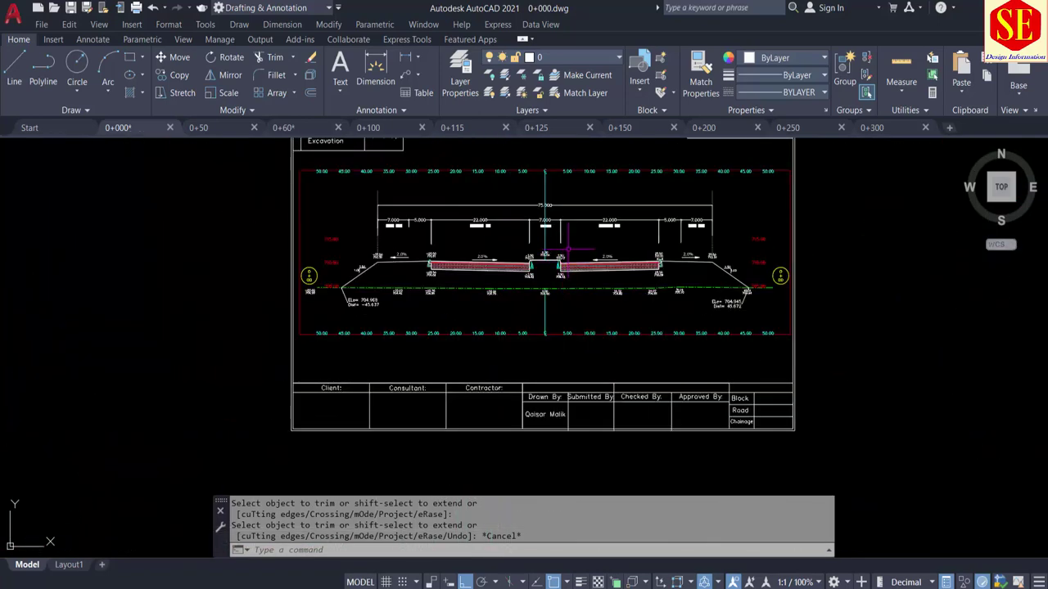
scroll(568, 248, "up", 2)
scroll(568, 248, "up", 2)
scroll(501, 271, "up", 1)
scroll(501, 271, "up", 1)
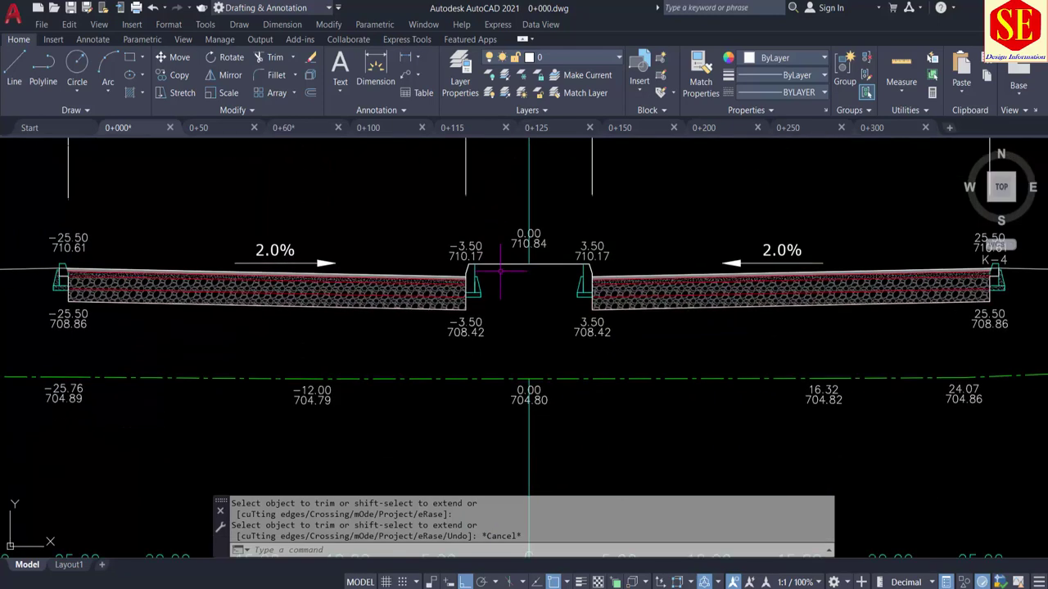
With Osnap off, draw a rectangle from the median top to below the 704.80 ground line
type("rec")
key("Return")
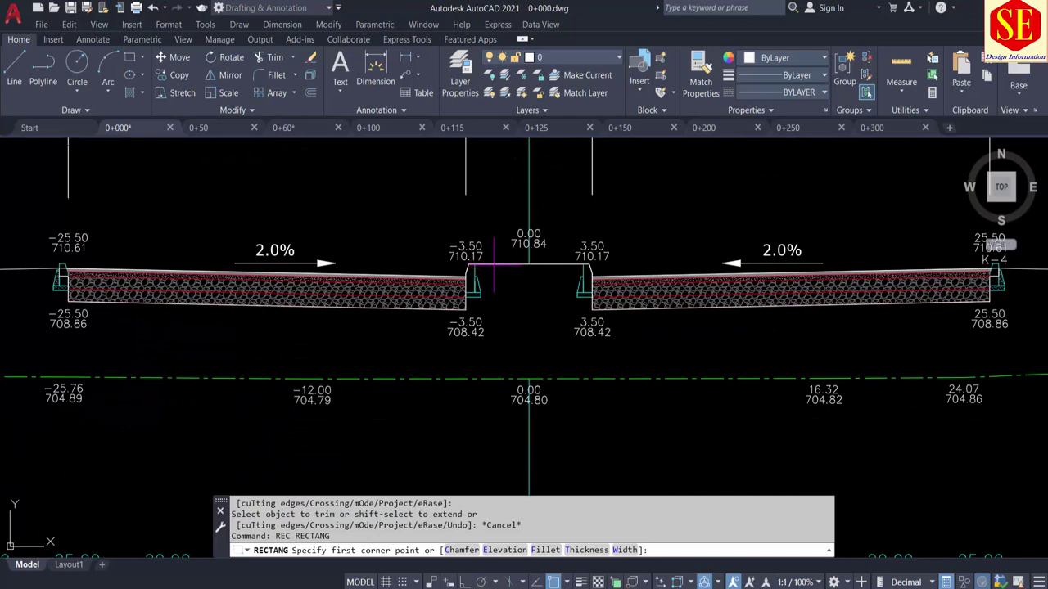
key("F3")
left_click(492, 264)
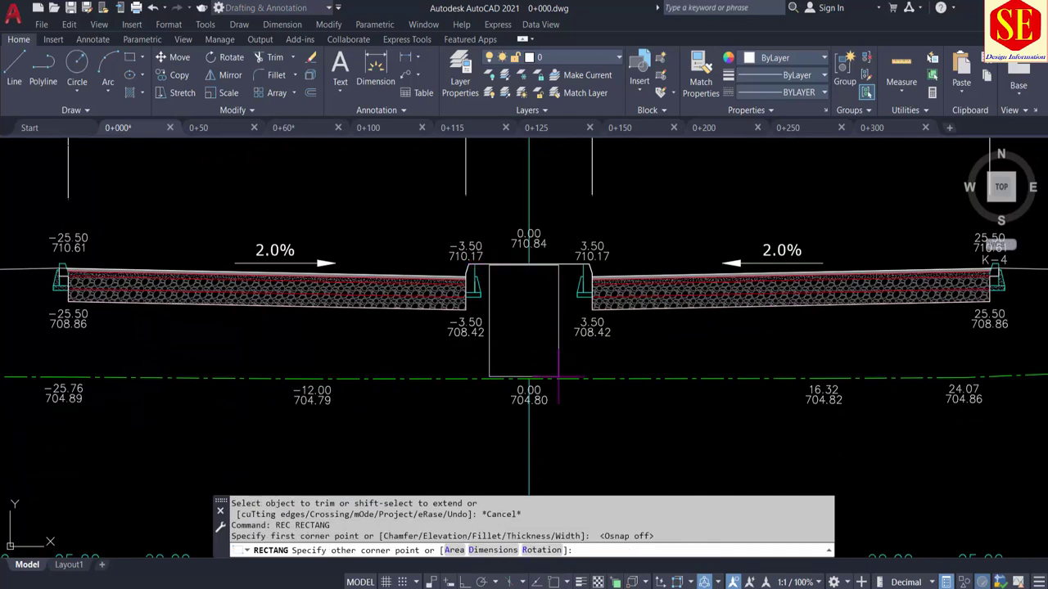
left_click(573, 421)
key("F8")
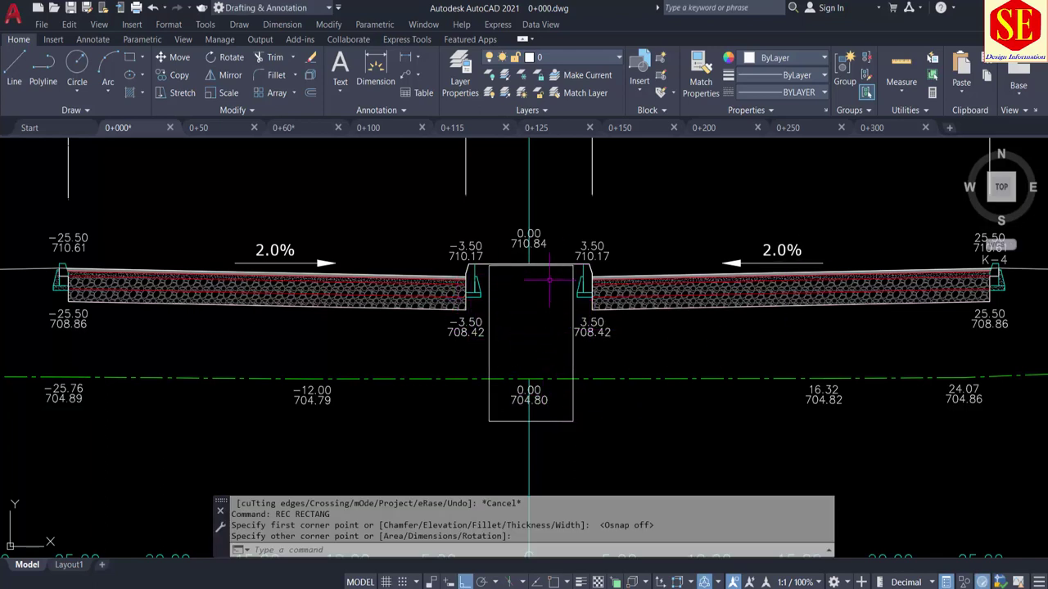
scroll(532, 310, "down", 2)
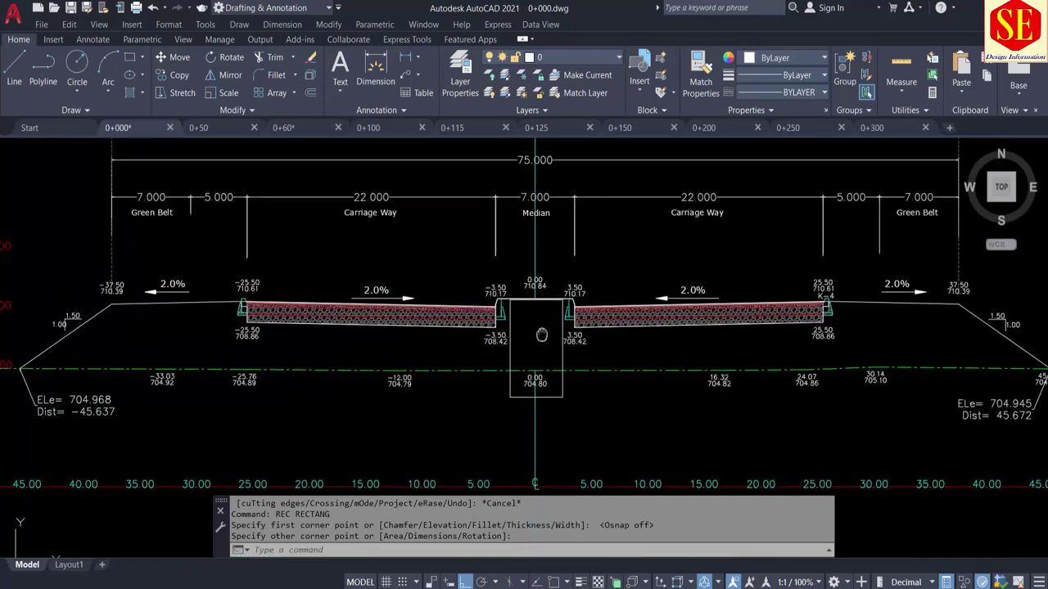
middle_click_drag(536, 311, 619, 485)
scroll(491, 327, "down", 2)
scroll(471, 301, "up", 5)
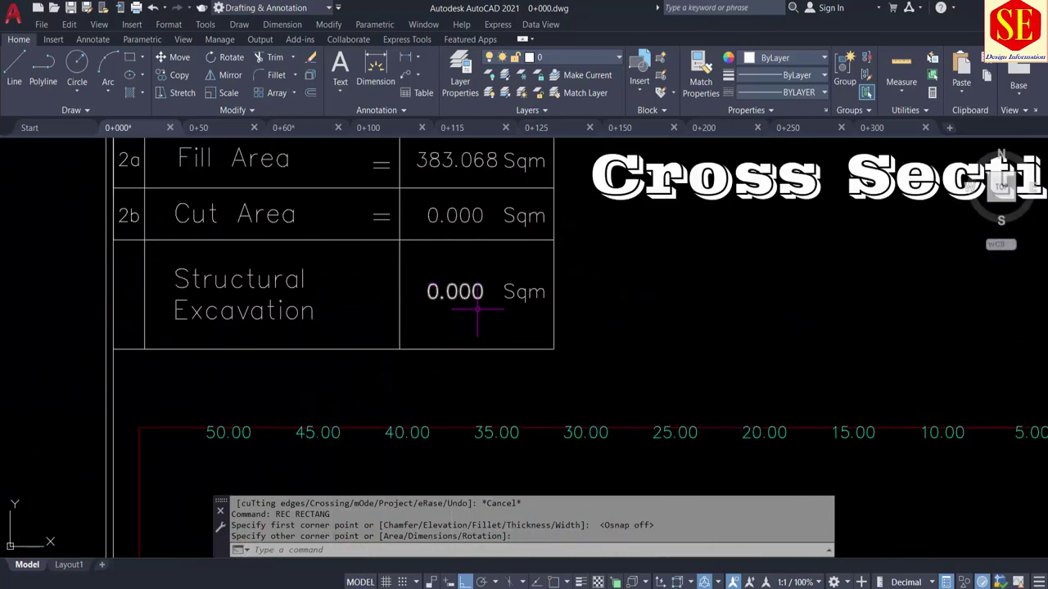
scroll(434, 286, "down", 4)
scroll(669, 370, "up", 1)
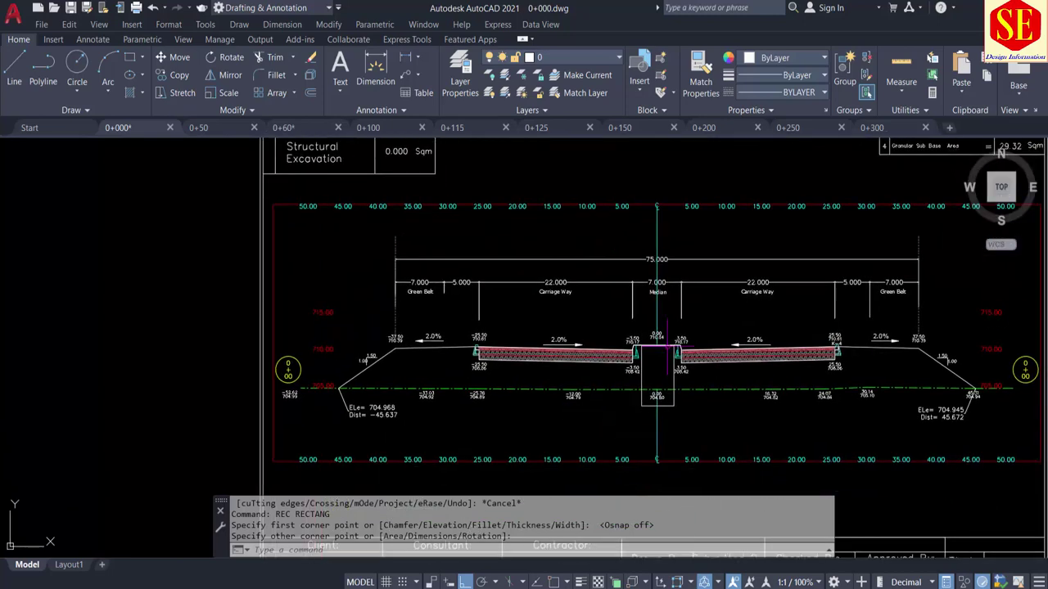
scroll(685, 362, "up", 2)
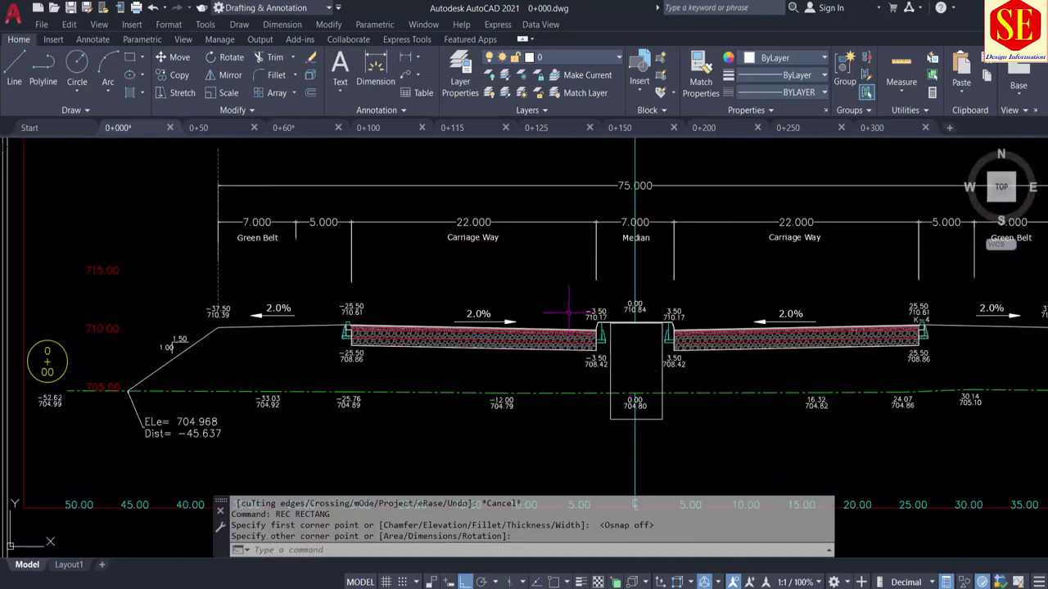
middle_click_drag(392, 144, 480, 250)
middle_click_drag(286, 173, 373, 279)
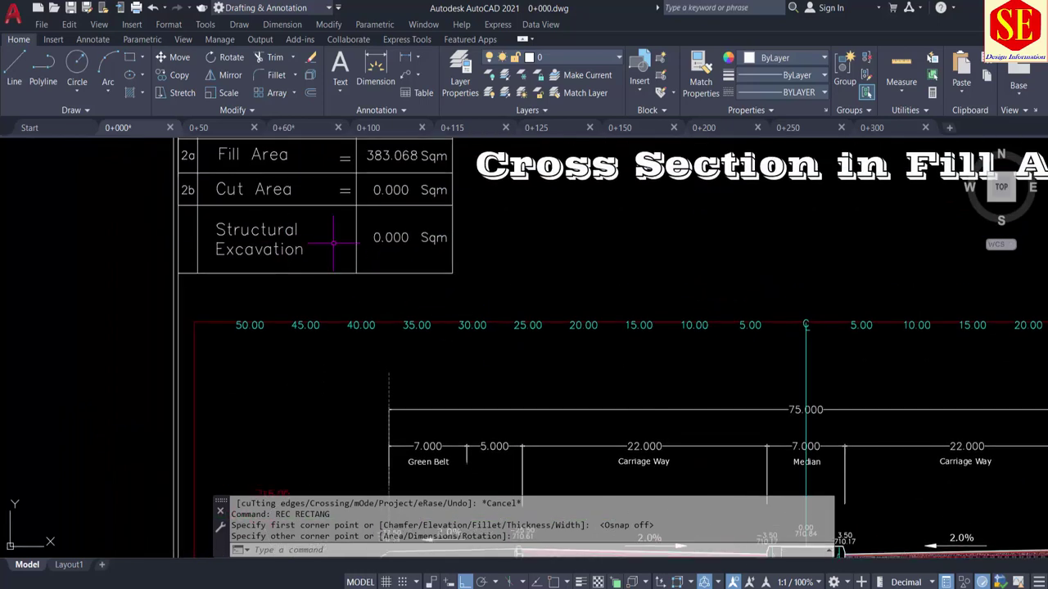
middle_click_drag(477, 310, 539, 91)
scroll(627, 304, "up", 4)
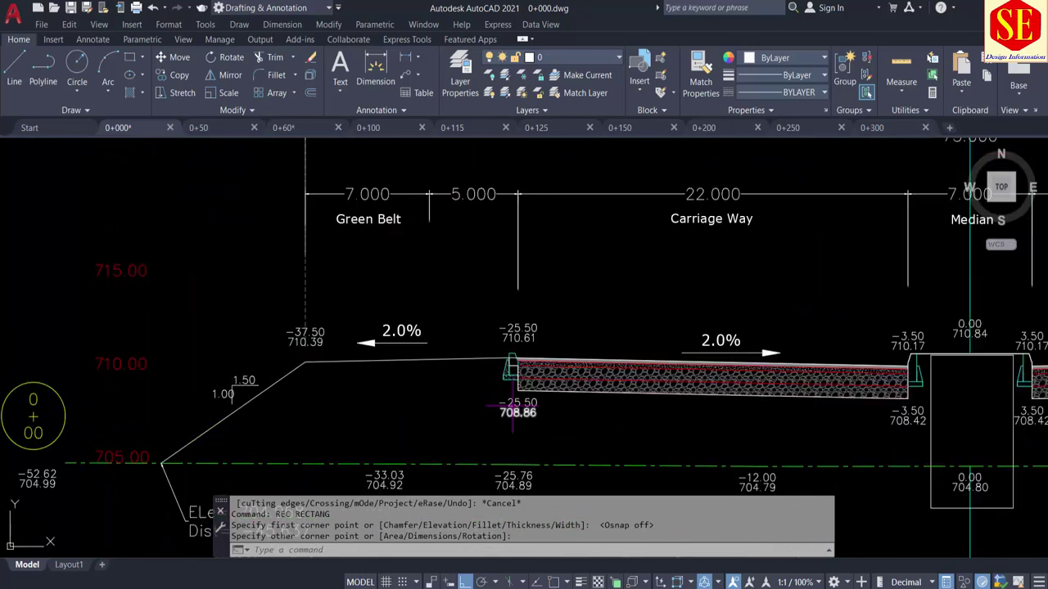
middle_click_drag(680, 389, 610, 339)
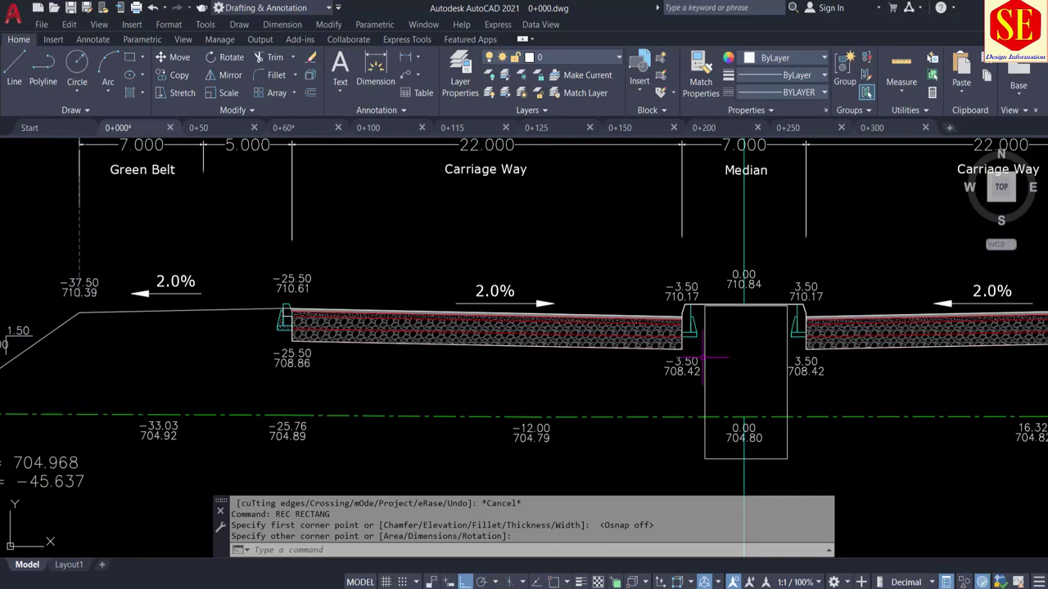
scroll(704, 357, "up", 6)
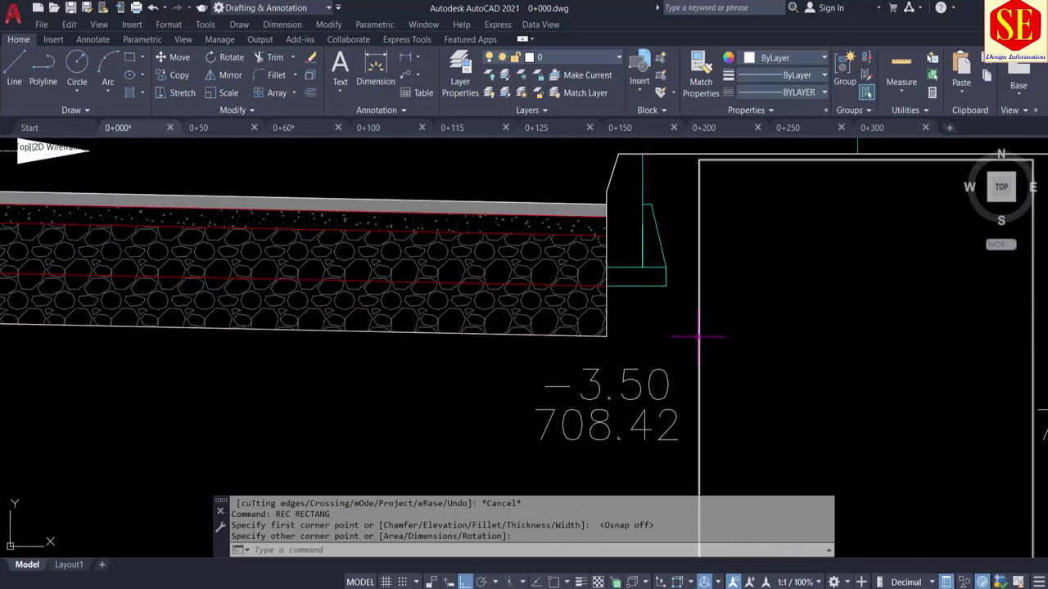
Erase the nine small left curb lines with a crossing window
left_click(679, 193)
left_click(628, 312)
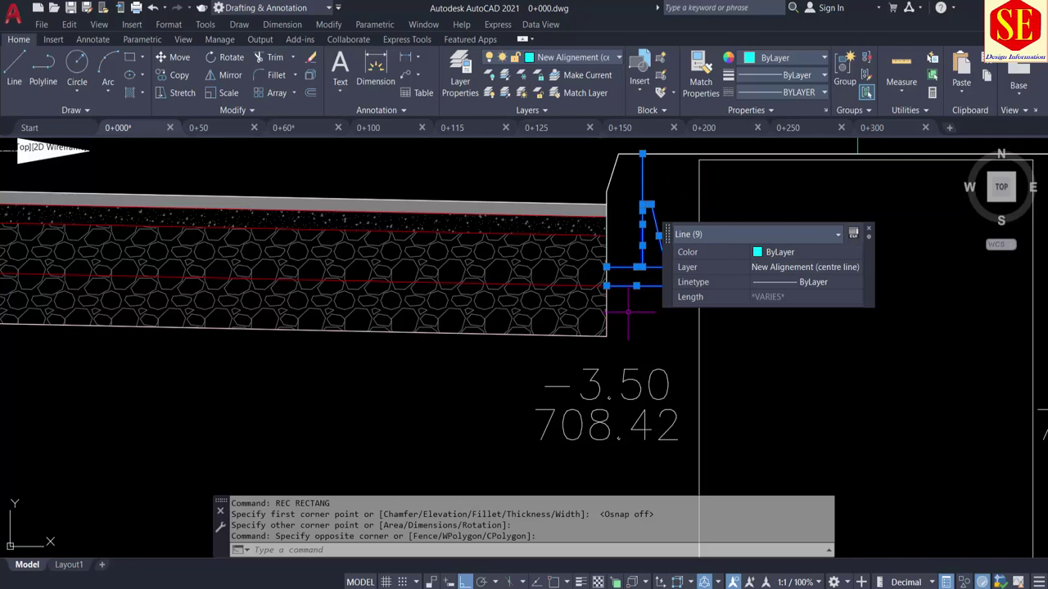
type("e")
key("Return")
scroll(744, 358, "down", 3)
scroll(815, 266, "up", 1)
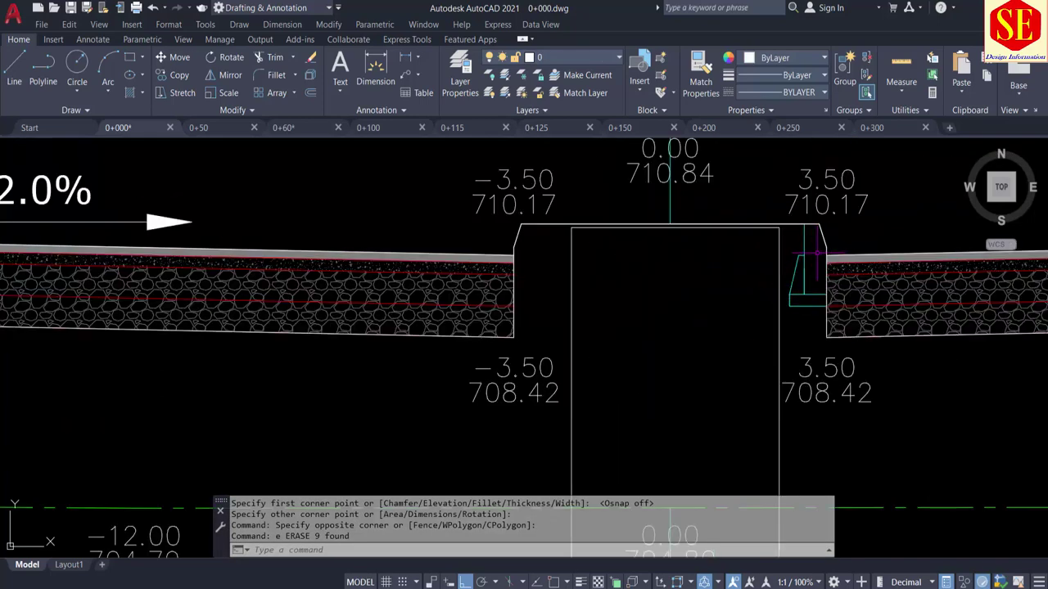
Erase the seven and then three curb lines at the median's right edge
left_click(827, 241)
left_click(781, 315)
key("Delete")
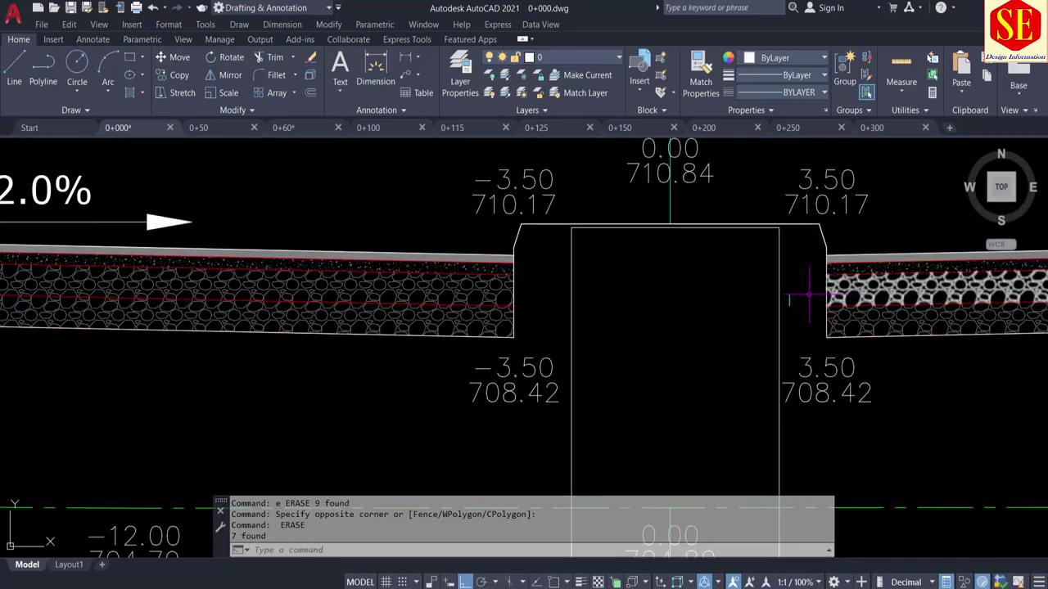
left_click(818, 271)
left_click(766, 339)
key("Delete")
Erase the curb objects at the carriageway edge and pavement end
scroll(819, 299, "down", 2)
middle_click_drag(819, 299, 349, 298)
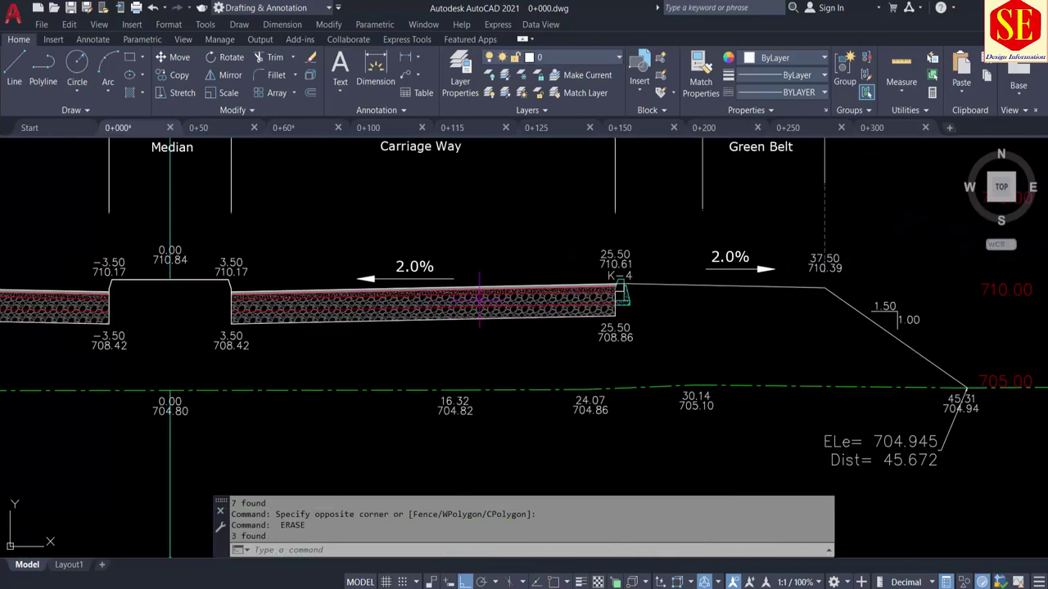
scroll(663, 295, "up", 3)
left_click(603, 270)
left_click(558, 315)
key("Delete")
Erase the two remaining curb pieces, the short teal line and the leftover line beside the curb
scroll(553, 260, "up", 4)
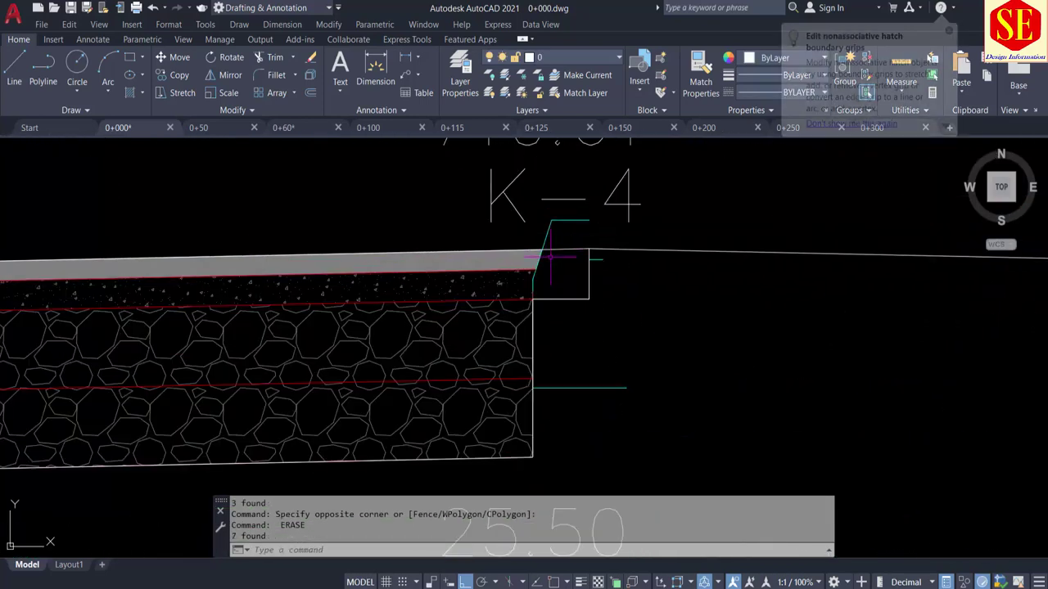
left_click(585, 205)
left_click(560, 217)
key("Delete")
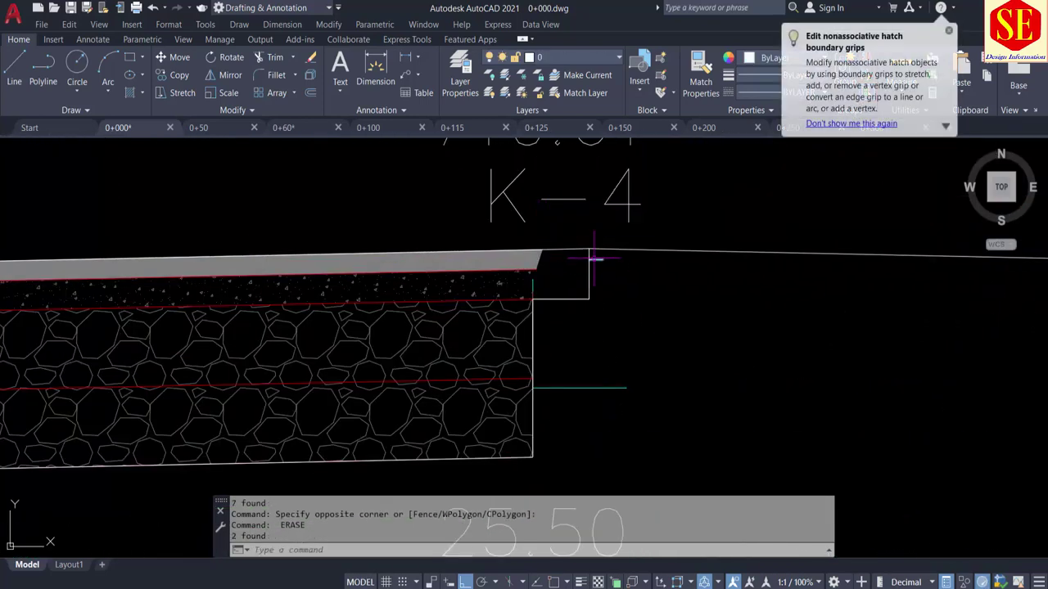
left_click(595, 256)
key("Delete")
left_click(619, 357)
left_click(580, 396)
key("Delete")
Erase the ten curb objects at the left curb near -25.50
scroll(661, 334, "down", 3)
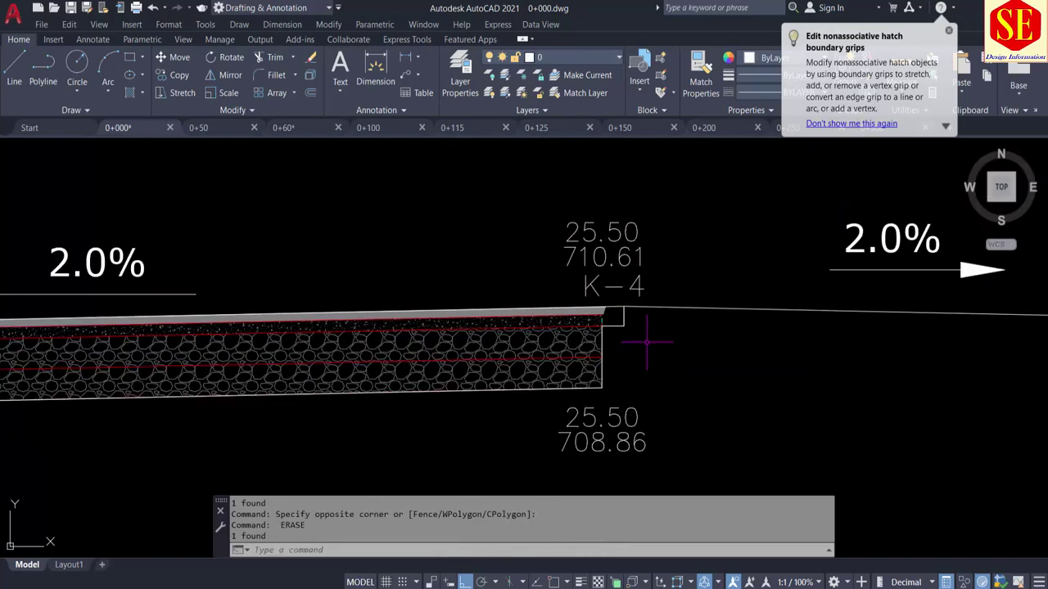
scroll(638, 338, "down", 2)
middle_click_drag(393, 343, 519, 344)
middle_click_drag(164, 270, 413, 270)
scroll(323, 272, "up", 4)
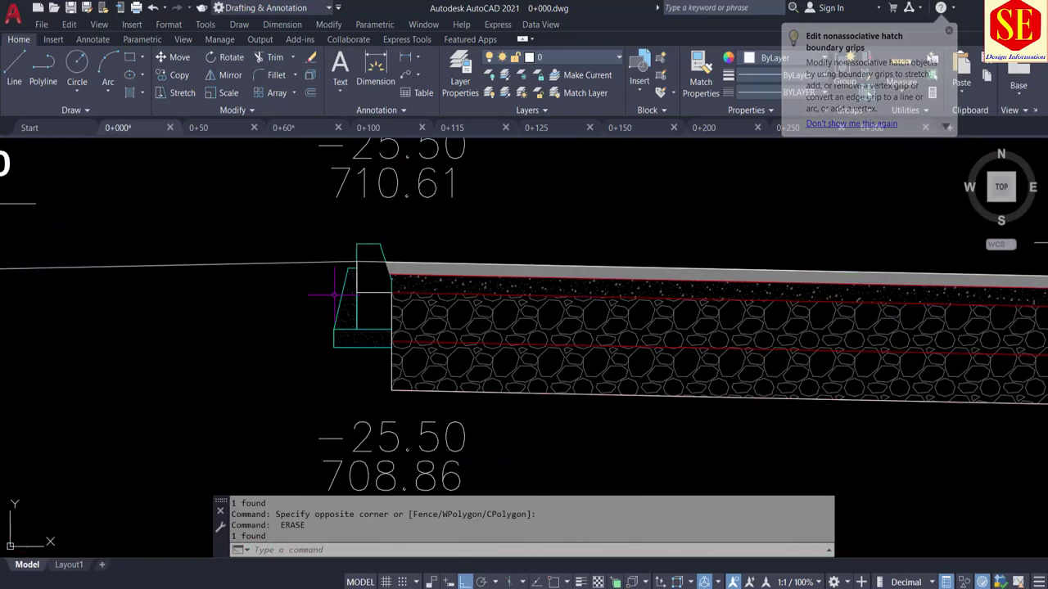
left_click(372, 313)
left_click(290, 369)
type("e")
key("Return")
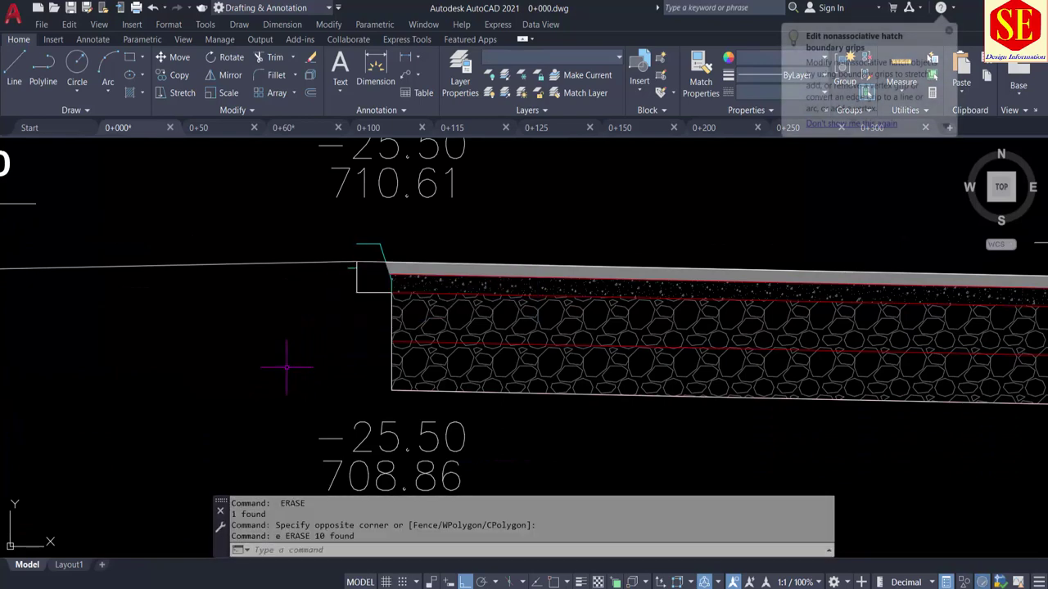
Zoom out to show the full 75 m cross-section and cancel the pending command
scroll(327, 320, "down", 5)
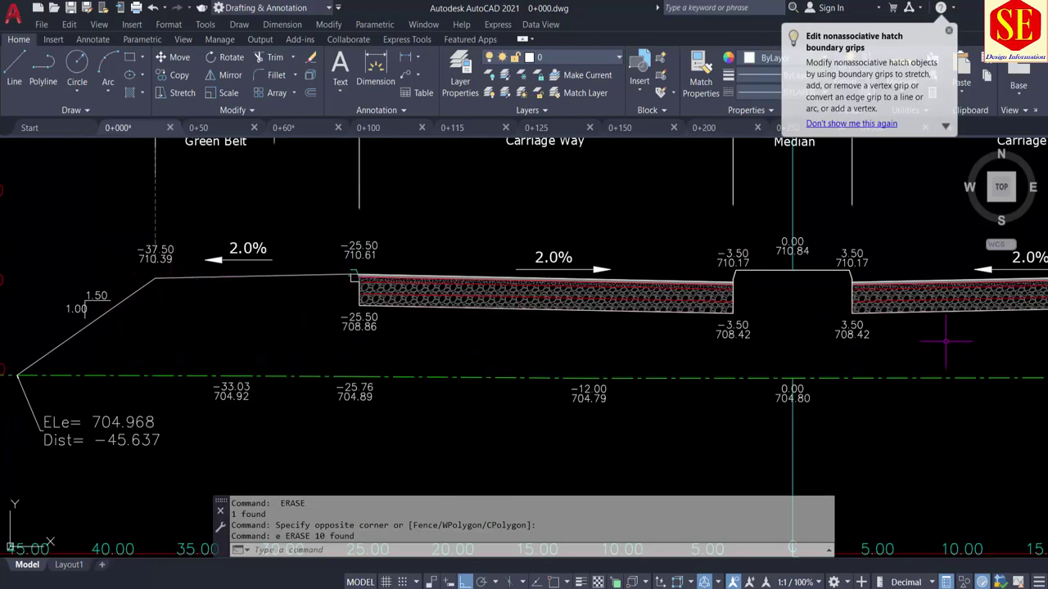
middle_click_drag(910, 337, 628, 327)
scroll(729, 322, "down", 3)
mouse_move(877, 335)
middle_mouse_down()
mouse_move(636, 334)
mouse_move(849, 333)
middle_mouse_up()
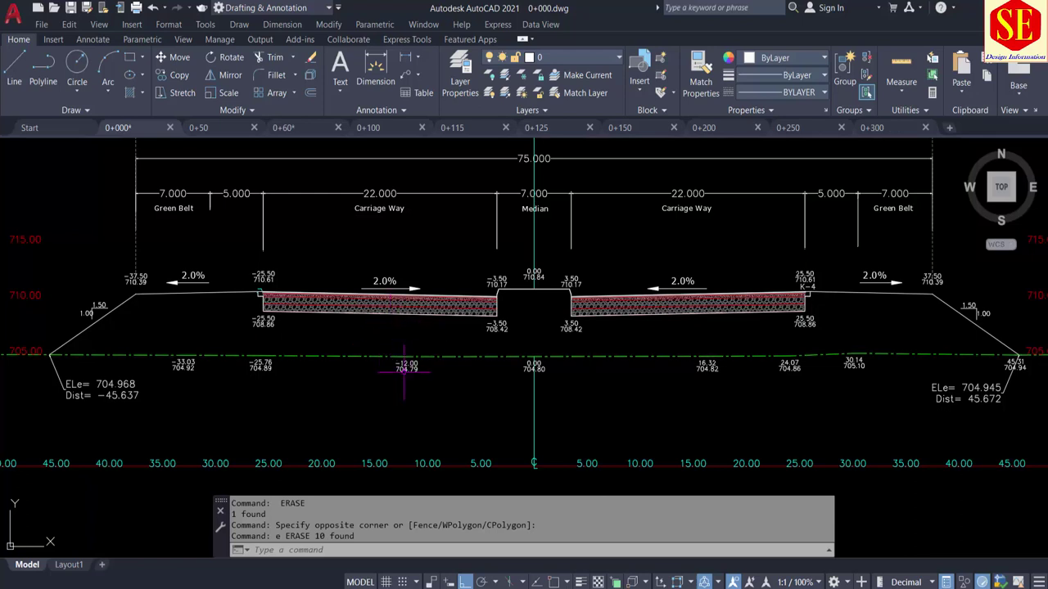
key("Escape")
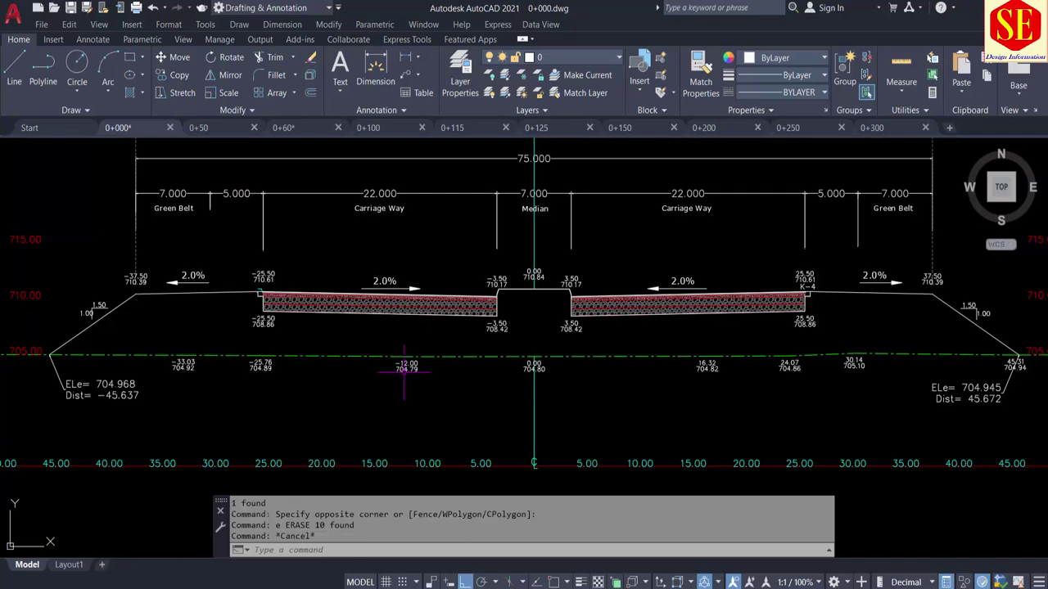
type("a")
key("Return")
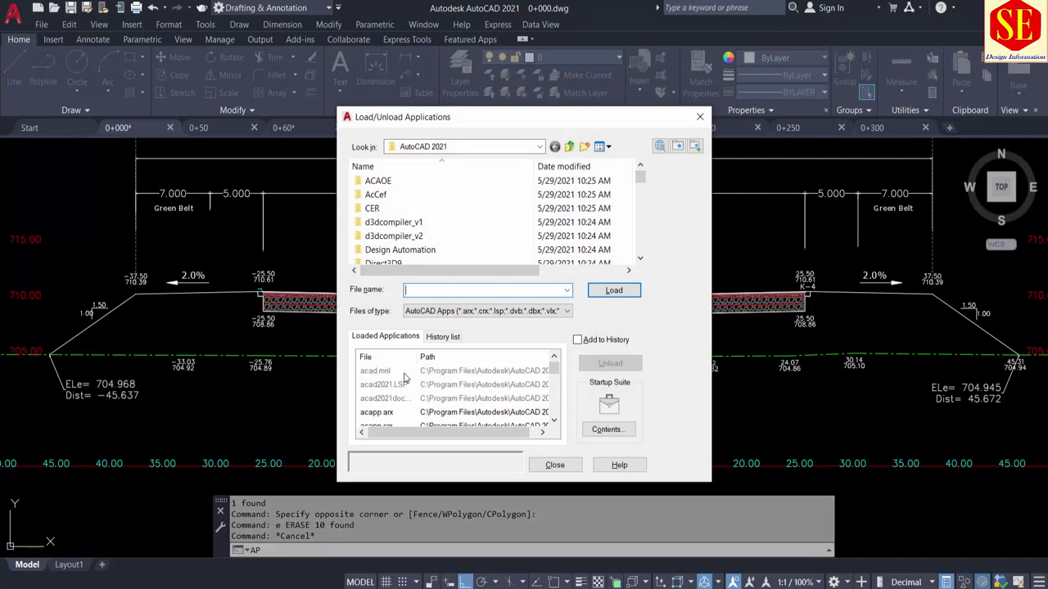
left_click(602, 427)
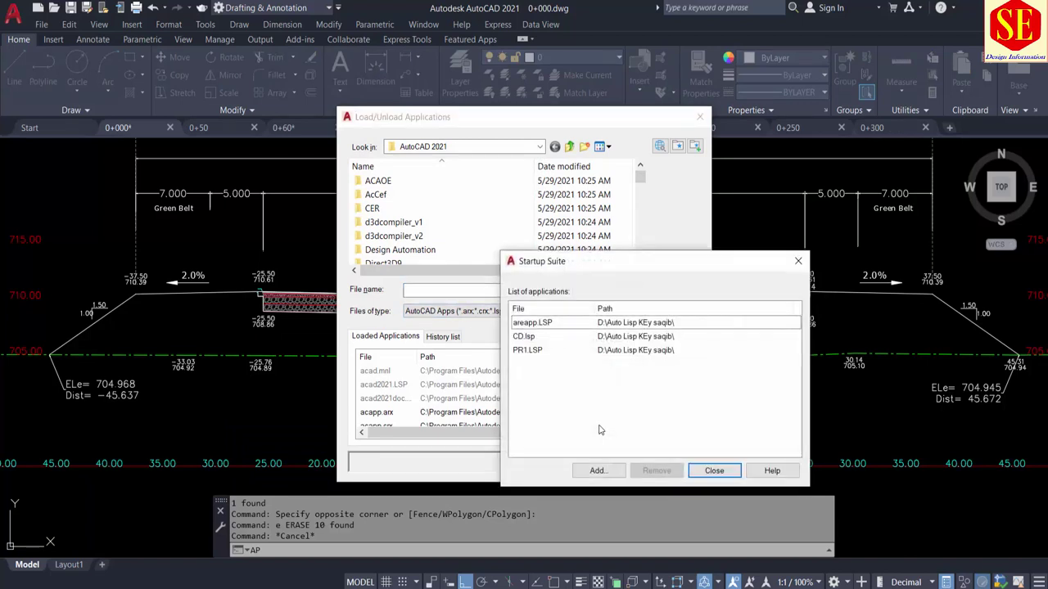
left_click(532, 322)
left_click(530, 336)
left_click(530, 350)
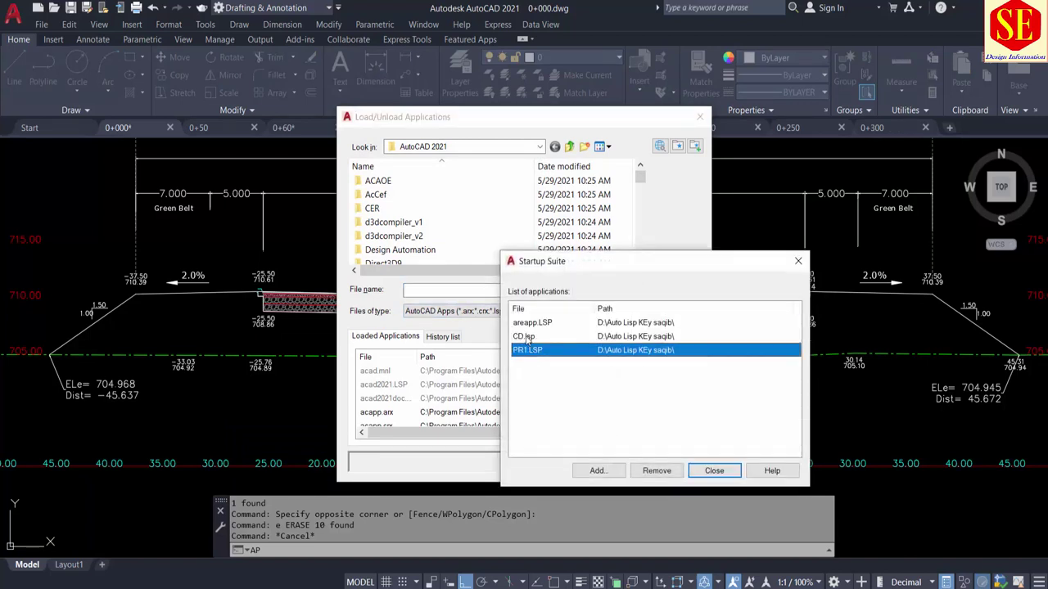
left_click(526, 336)
left_click(525, 324)
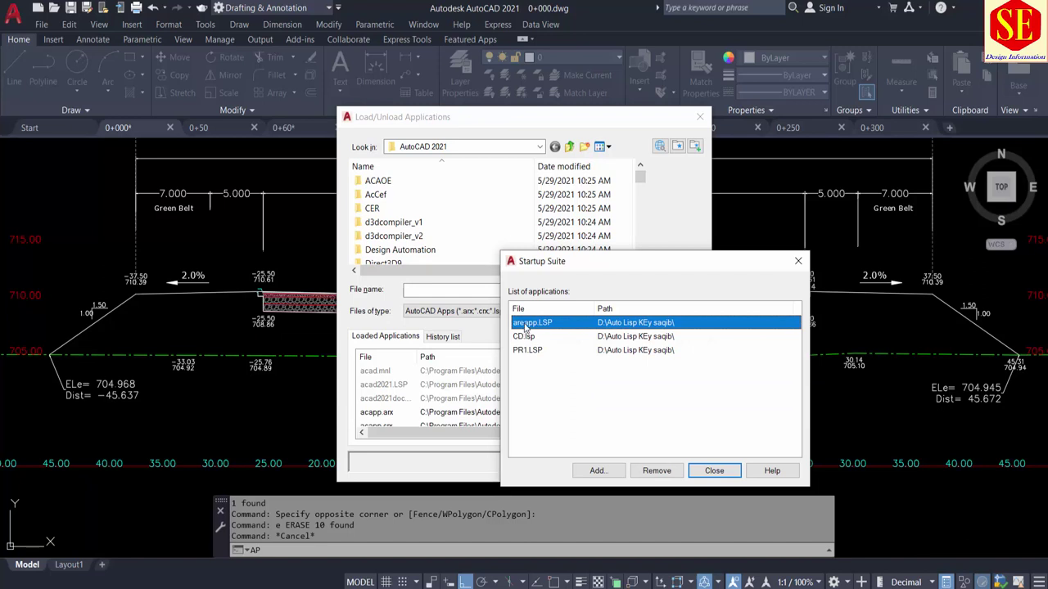
left_click(547, 337)
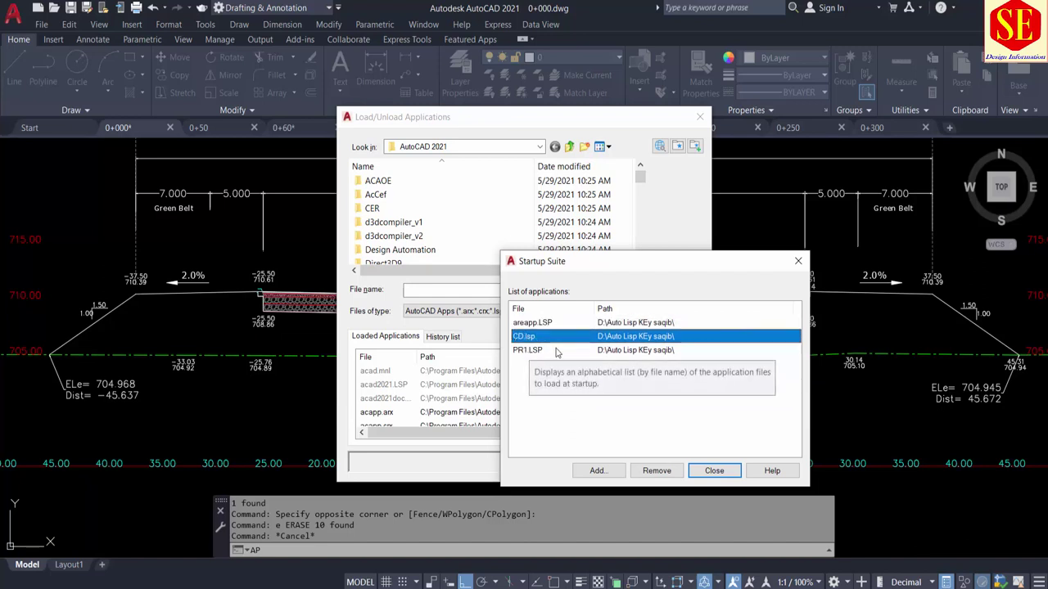
left_click(518, 350)
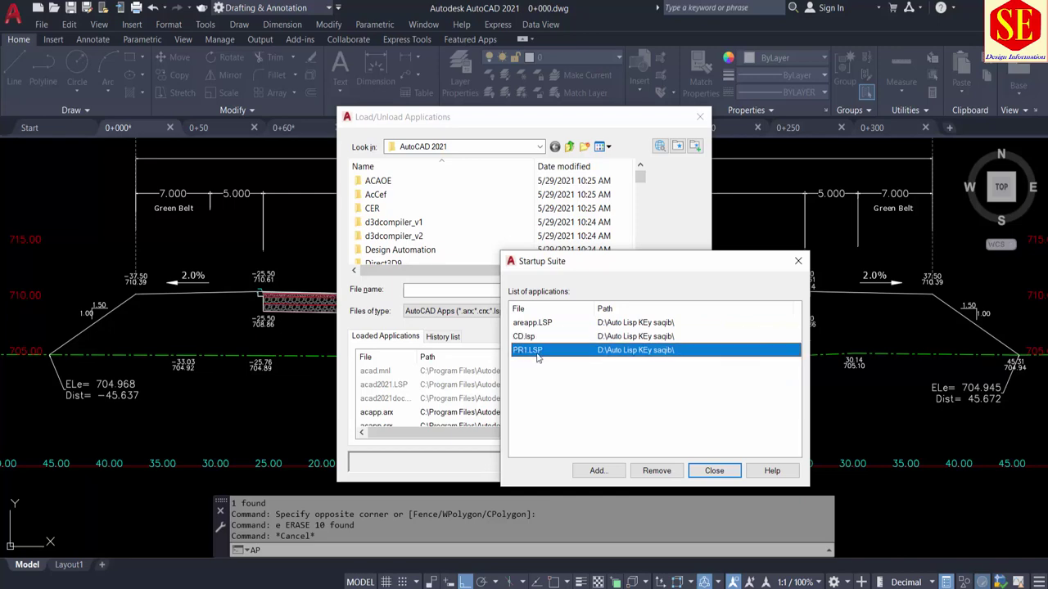
left_click(714, 470)
left_click(555, 469)
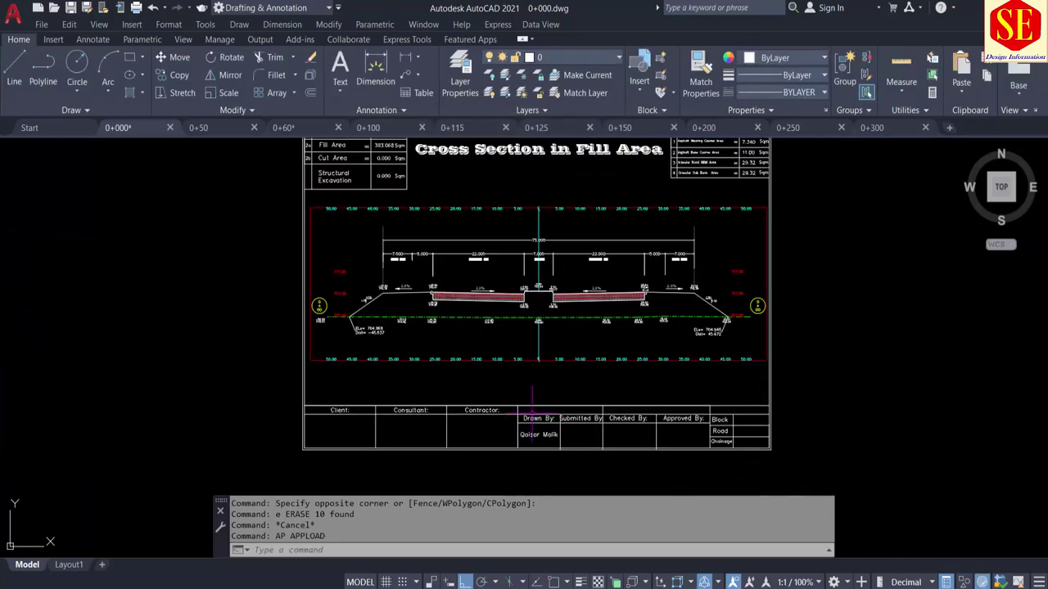
scroll(540, 319, "up", 2)
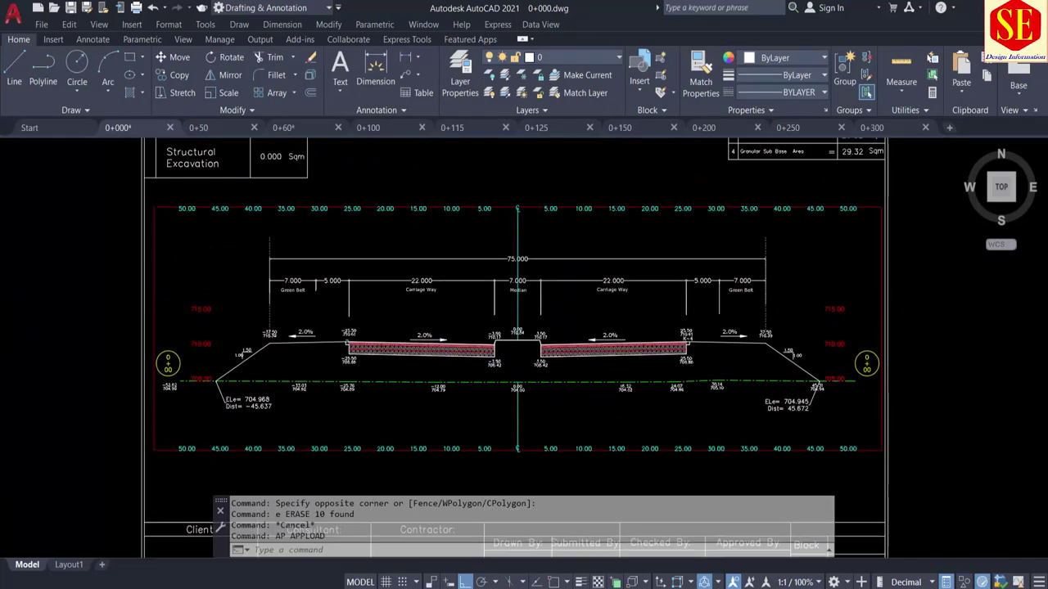
scroll(512, 350, "up", 2)
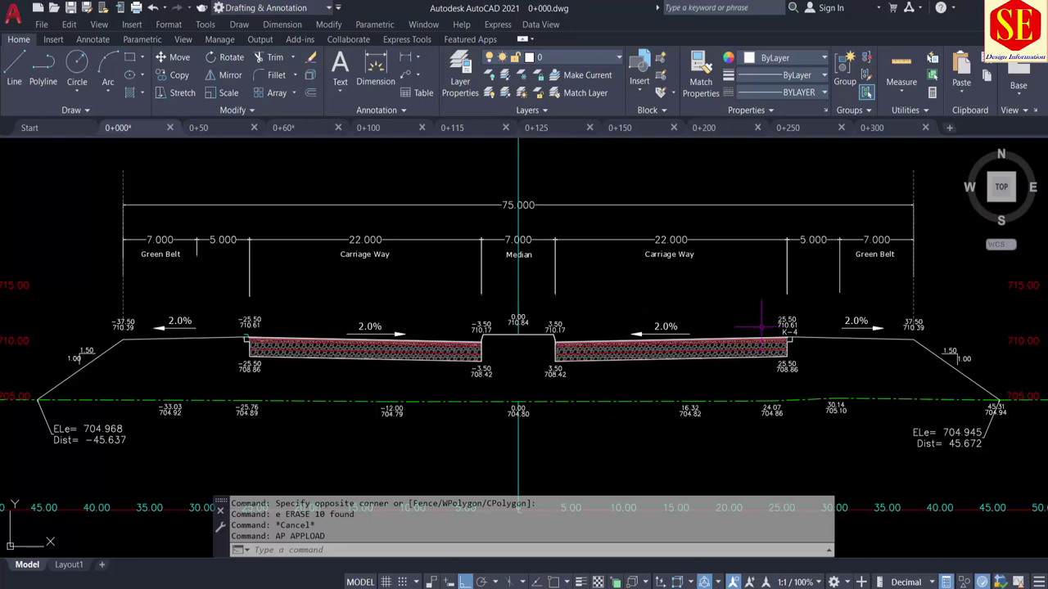
middle_click_drag(761, 328, 754, 323)
middle_click_drag(427, 354, 402, 320)
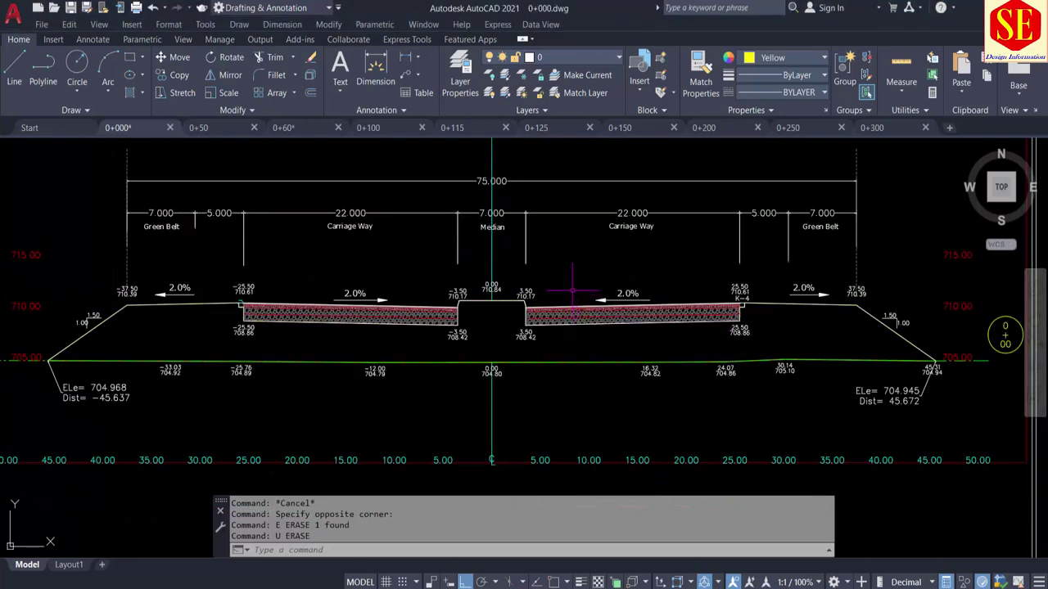
scroll(570, 291, "up", 2)
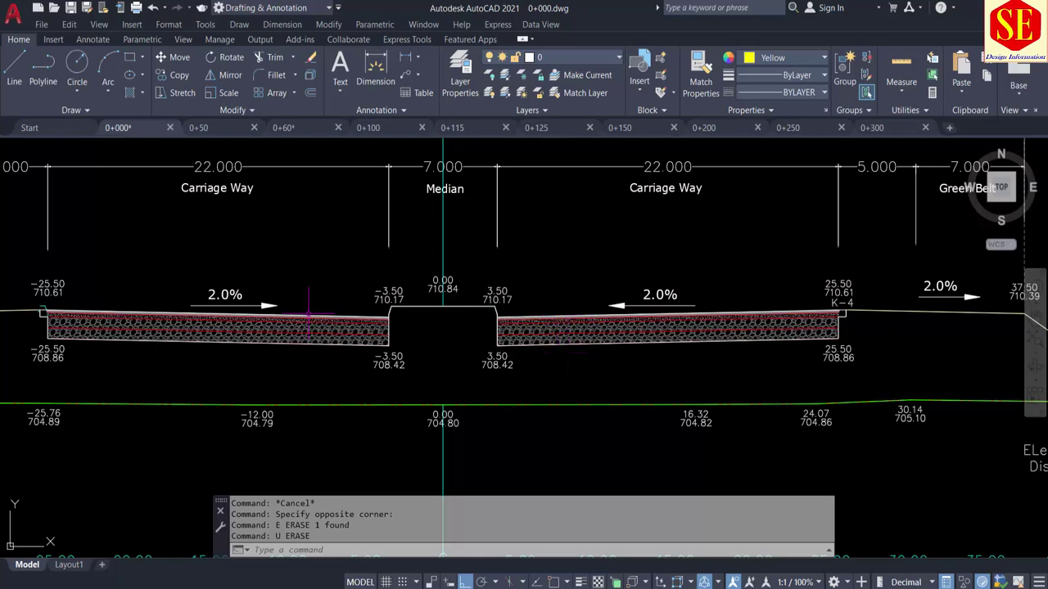
scroll(281, 298, "down", 2)
middle_click_drag(274, 301, 245, 507)
scroll(736, 270, "up", 1)
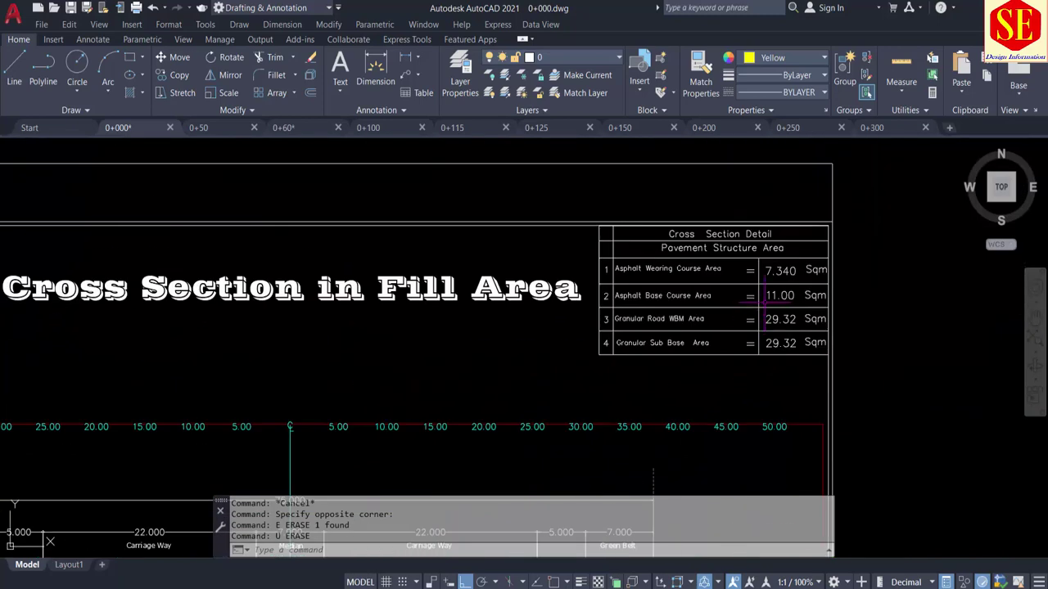
scroll(769, 268, "up", 1)
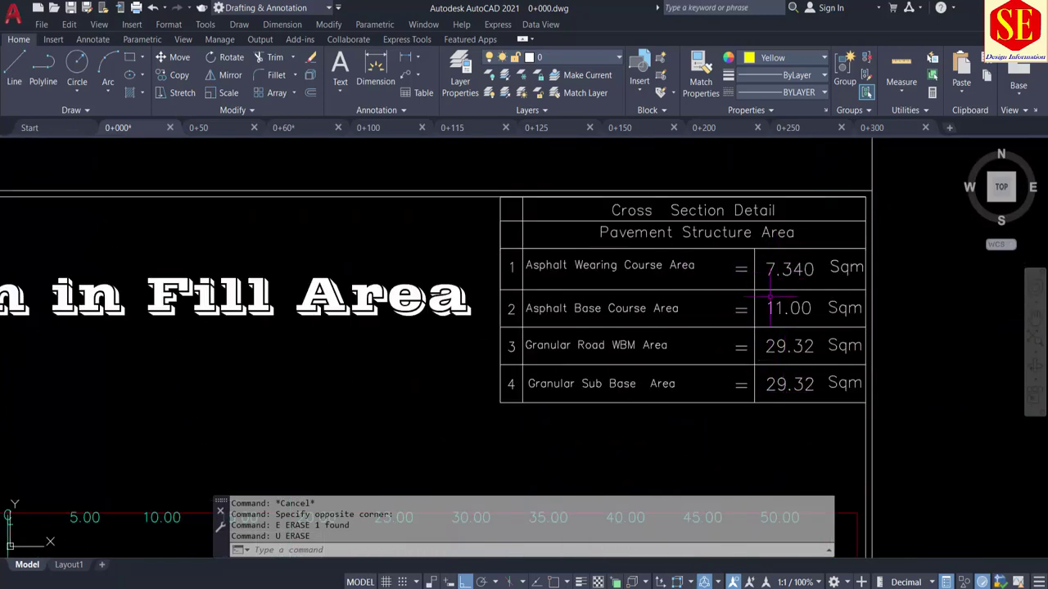
scroll(773, 347, "down", 2)
scroll(605, 393, "up", 1)
scroll(581, 356, "up", 1)
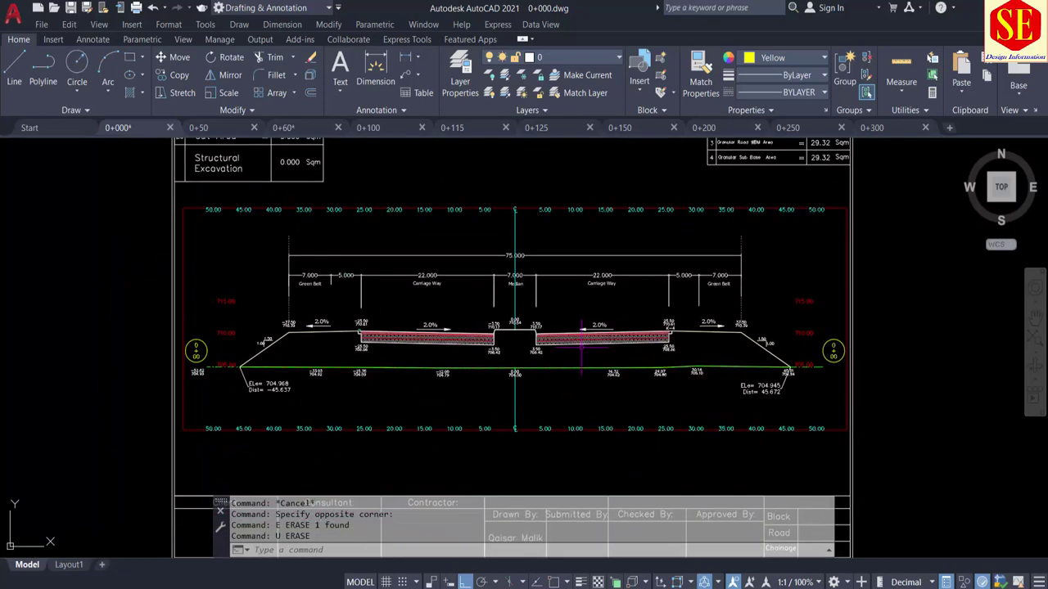
scroll(581, 347, "up", 1)
scroll(580, 347, "up", 2)
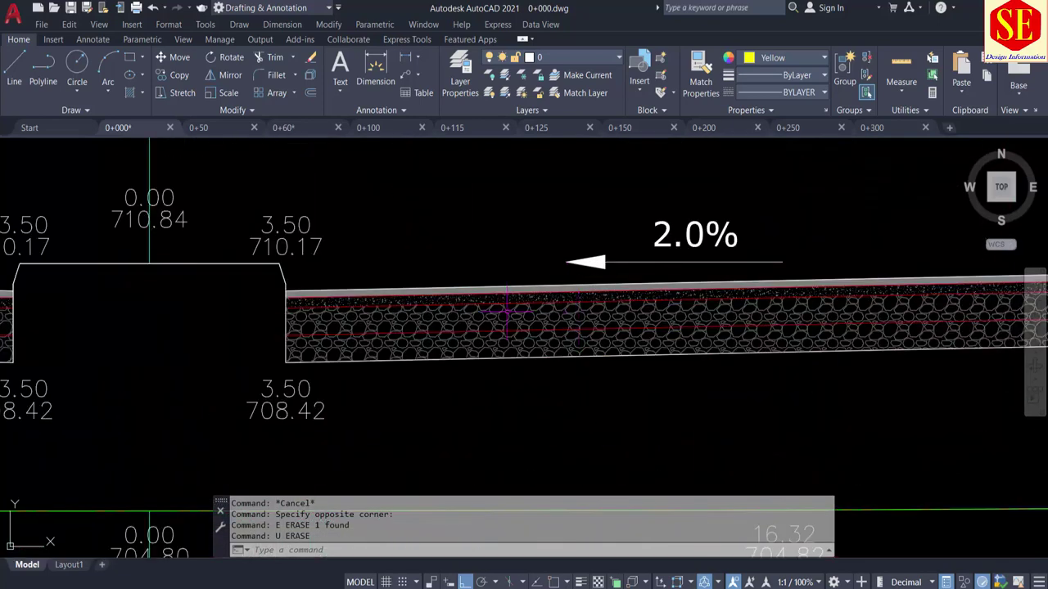
Erase the lower two pavement layer hatches in the right carriageway
left_click(488, 335)
type("e")
key("Return")
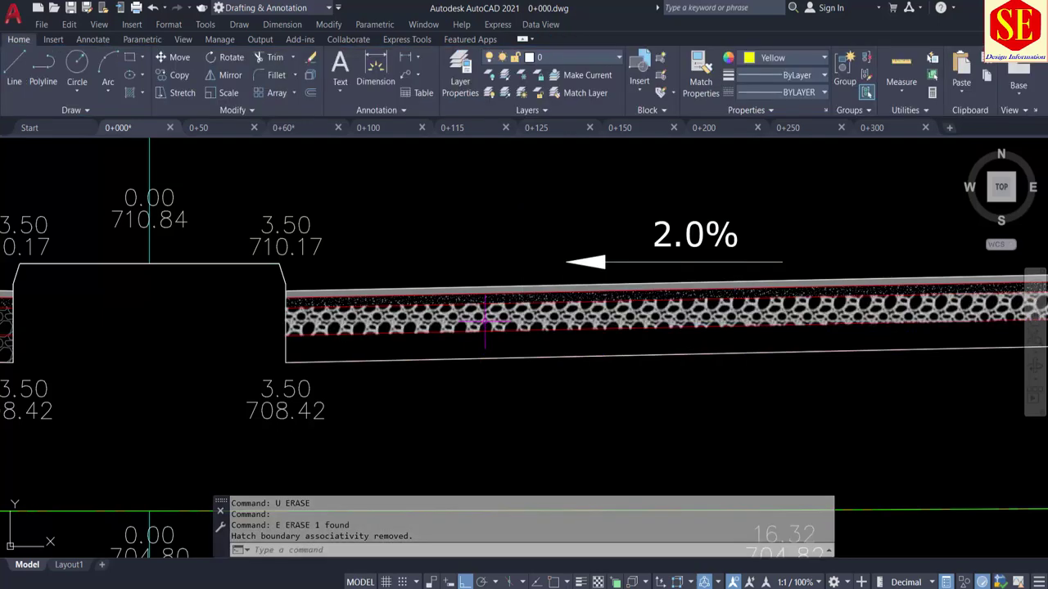
left_click(484, 319)
type("e")
key("Return")
Erase the AR-CONC top hatch and the thin SOLID surface hatch
left_click(477, 299)
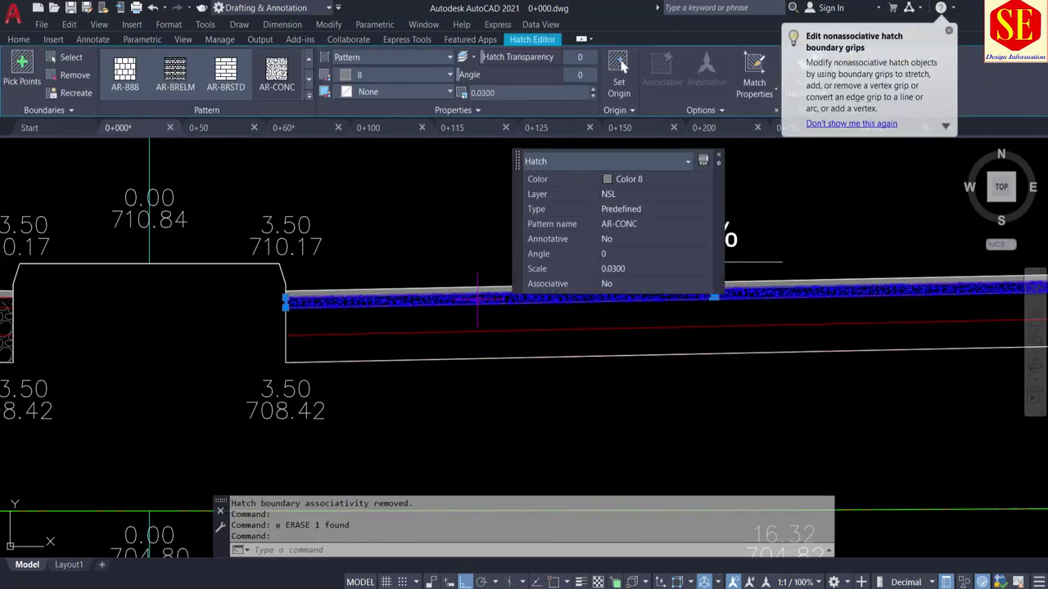
type("e")
key("Return")
scroll(471, 296, "up", 2)
left_click(457, 295)
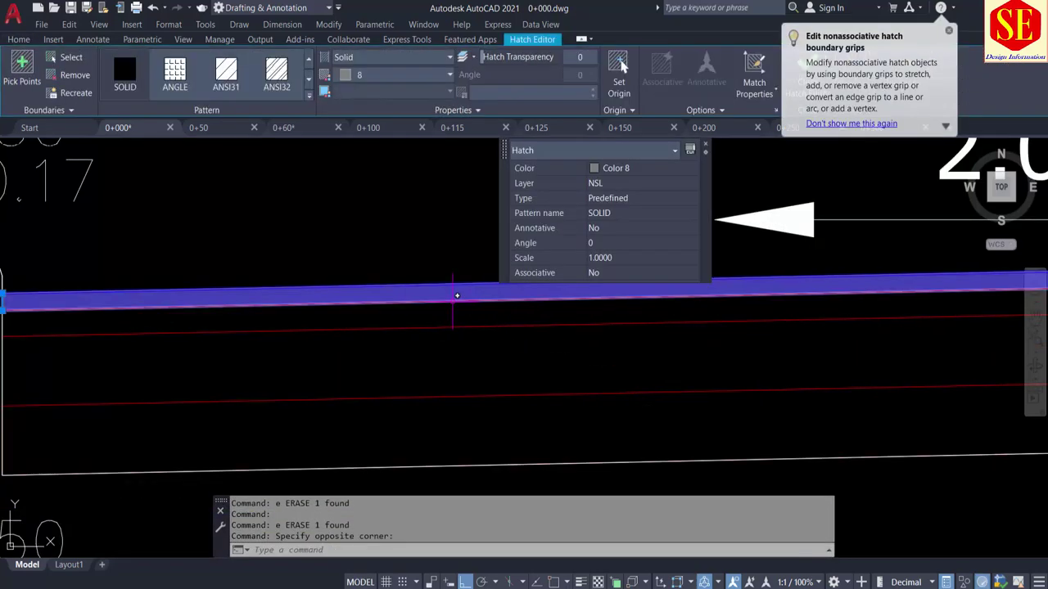
type("E")
key("Return")
scroll(455, 297, "down", 5)
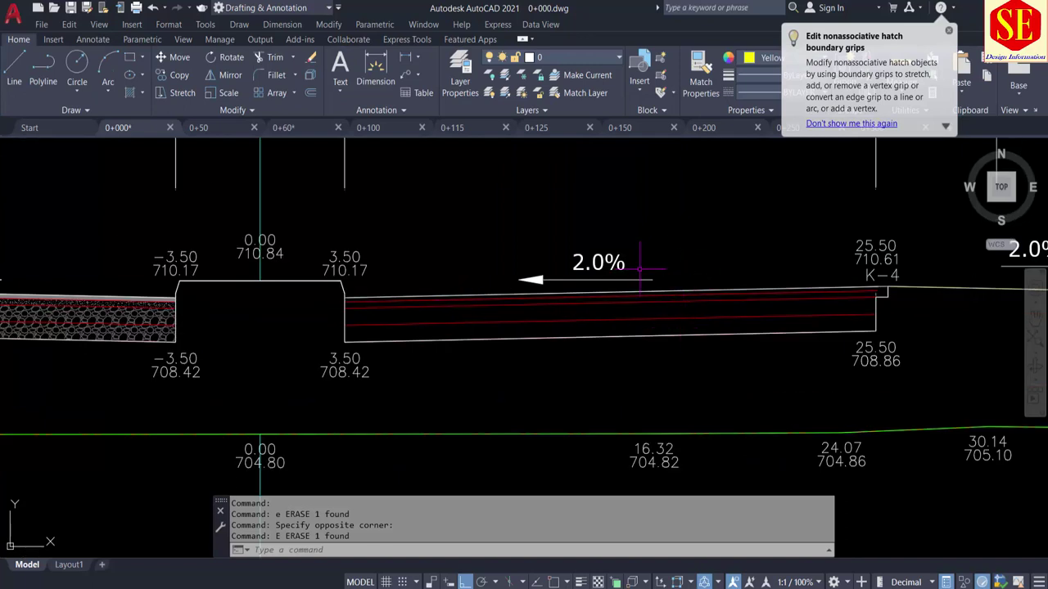
scroll(318, 323, "up", 2)
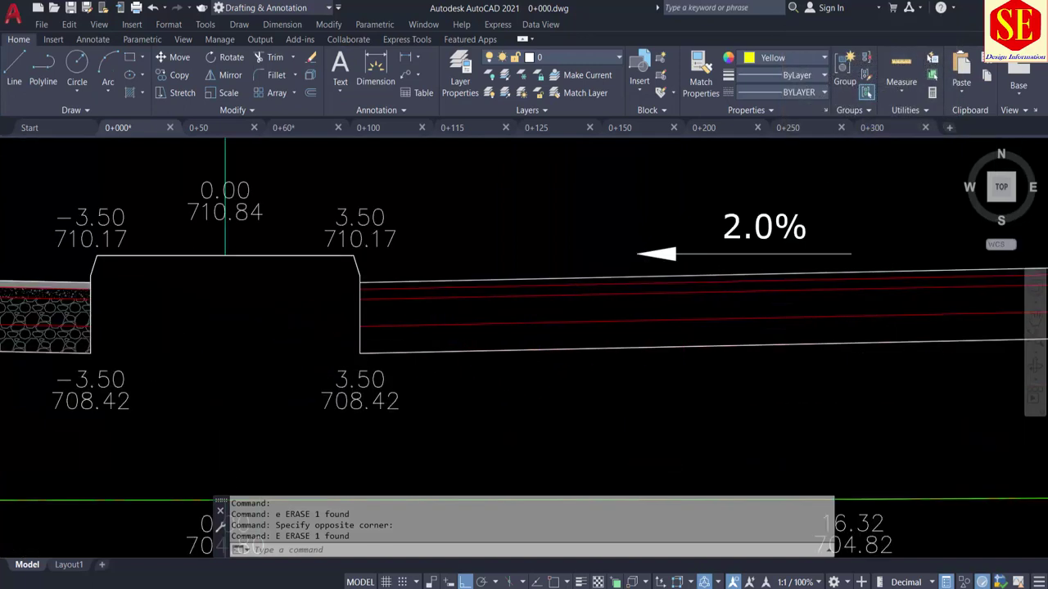
scroll(398, 270, "up", 2)
scroll(453, 230, "down", 4)
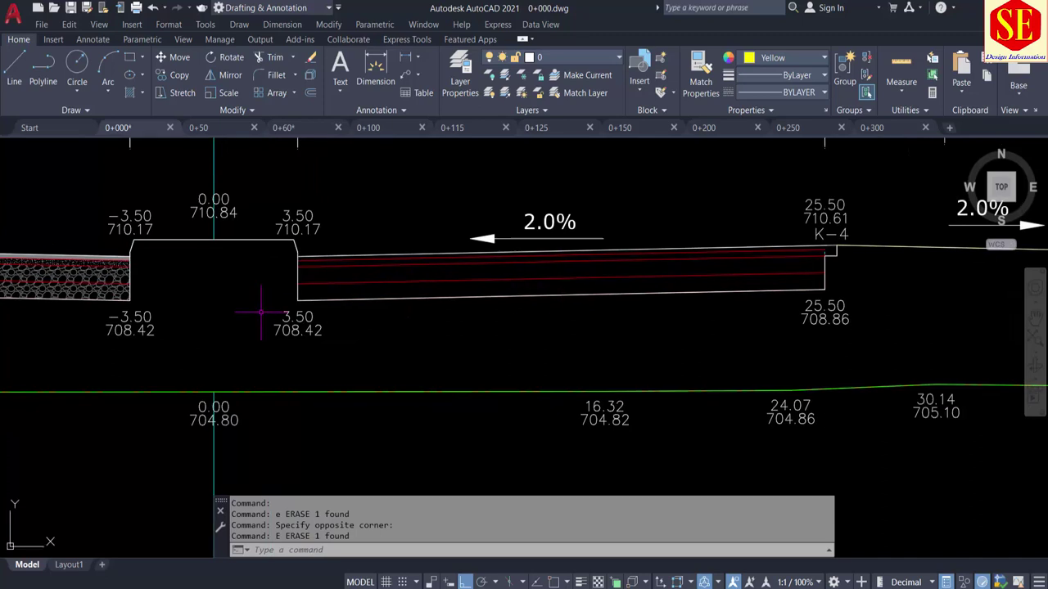
scroll(256, 295, "up", 2)
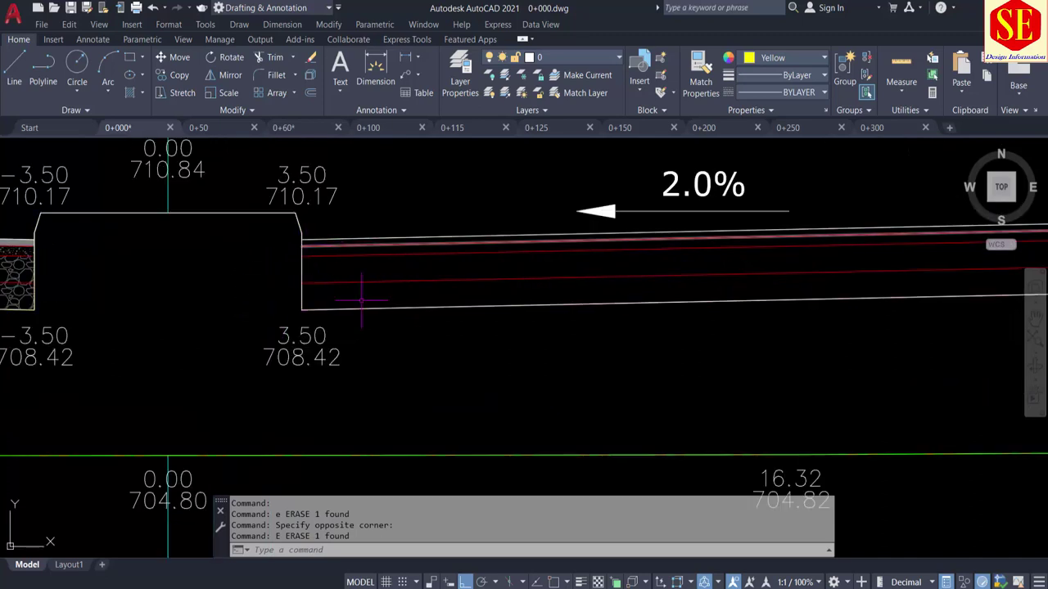
middle_click_drag(355, 292, 304, 281)
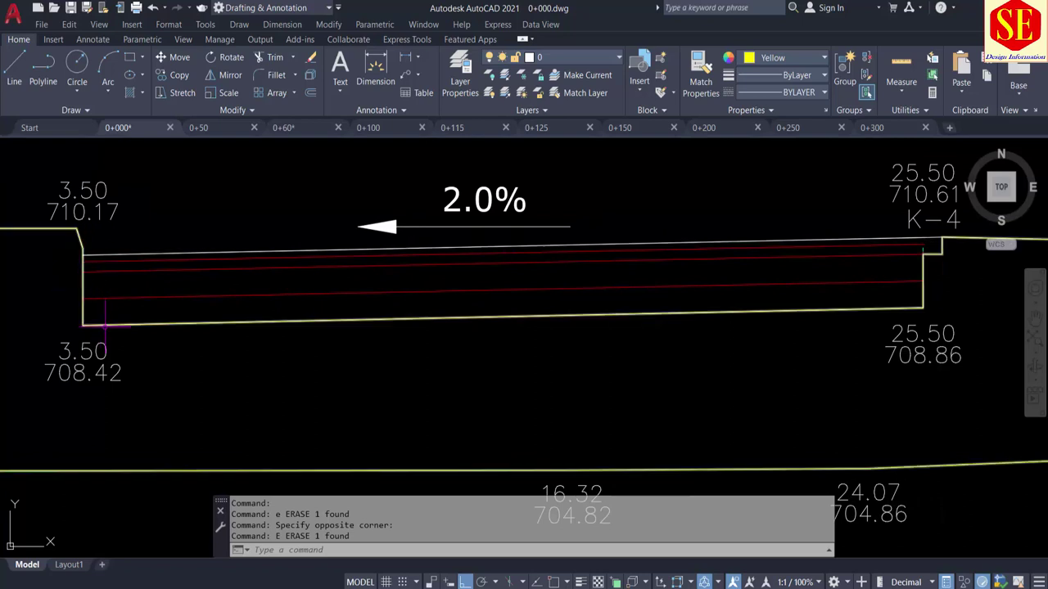
Extend the red pavement layer lines at the right curb to the 25.50 outer edge
scroll(858, 235, "up", 4)
type("e")
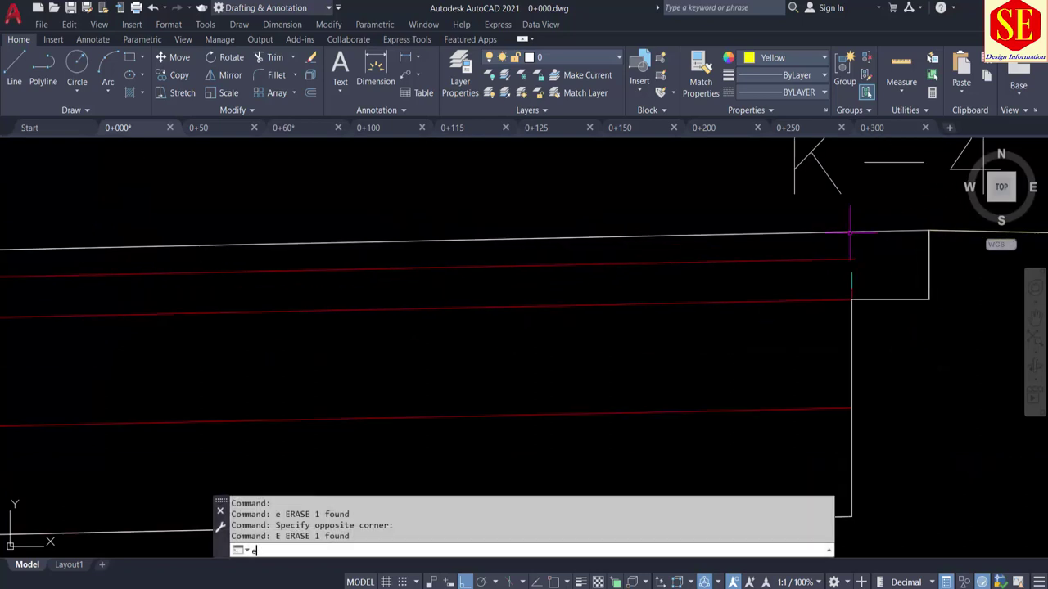
key("Return")
left_click(851, 280)
left_click_drag(823, 271, 878, 271)
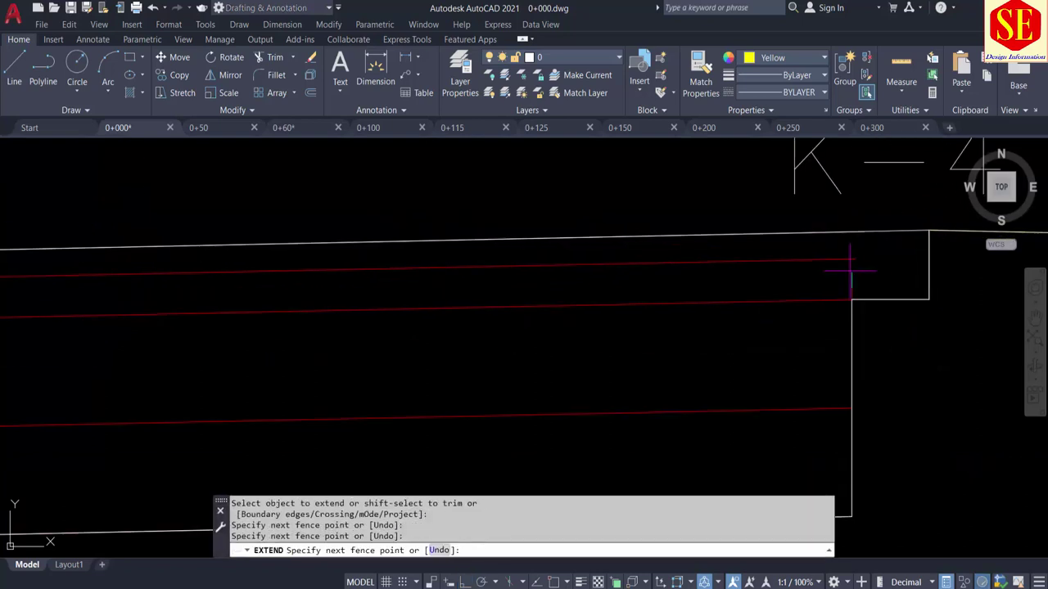
key("Return")
key("Escape")
Review the right carriageway and check the Color dropdown, keeping yellow
scroll(886, 263, "down", 4)
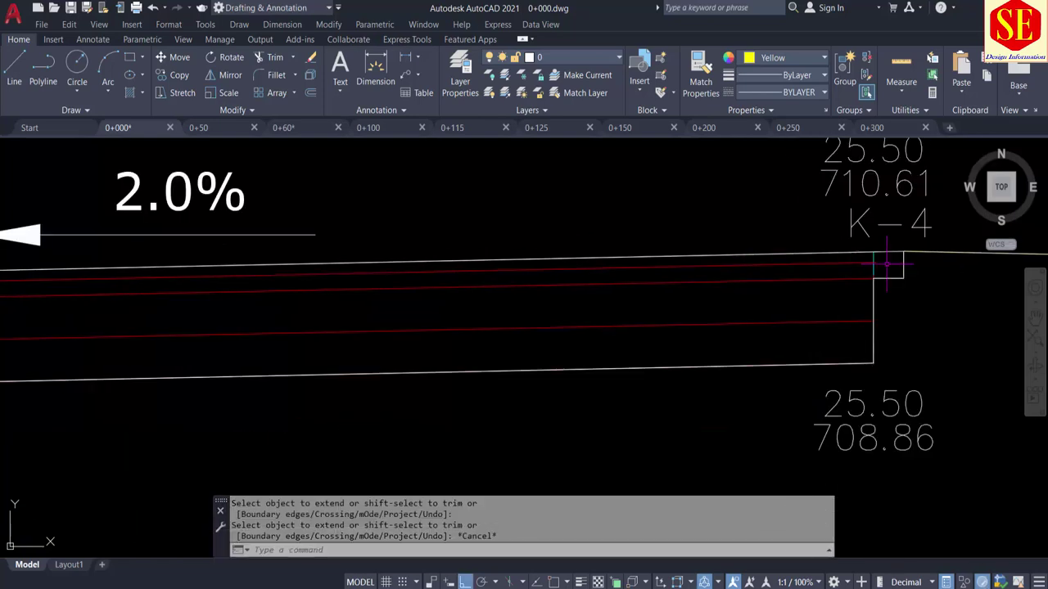
middle_click_drag(448, 297, 765, 292)
scroll(764, 292, "down", 2)
scroll(765, 294, "up", 2)
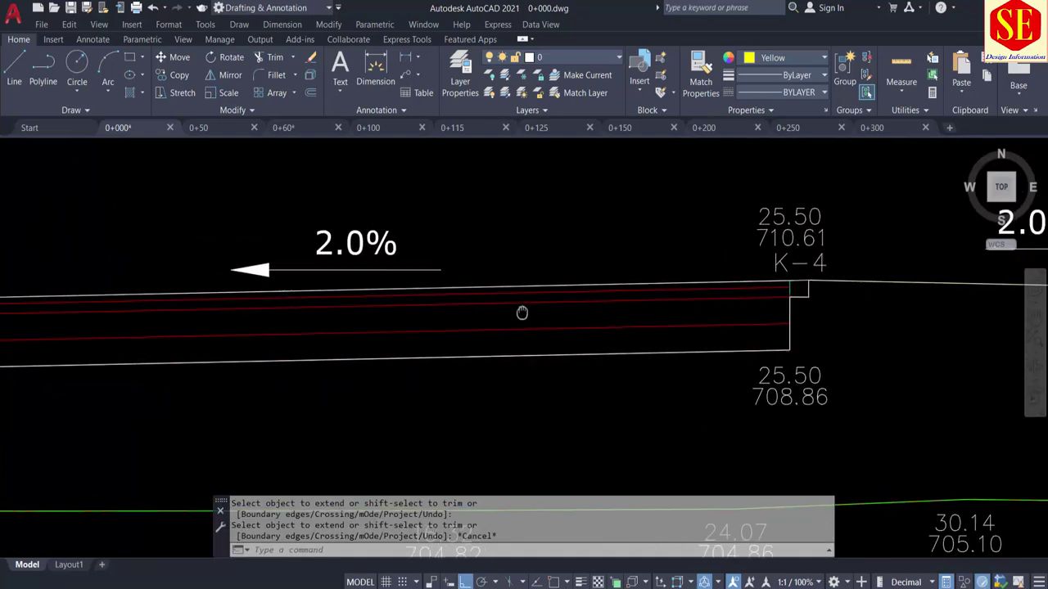
mouse_move(457, 324)
middle_mouse_down()
mouse_move(444, 325)
mouse_move(566, 318)
middle_mouse_up()
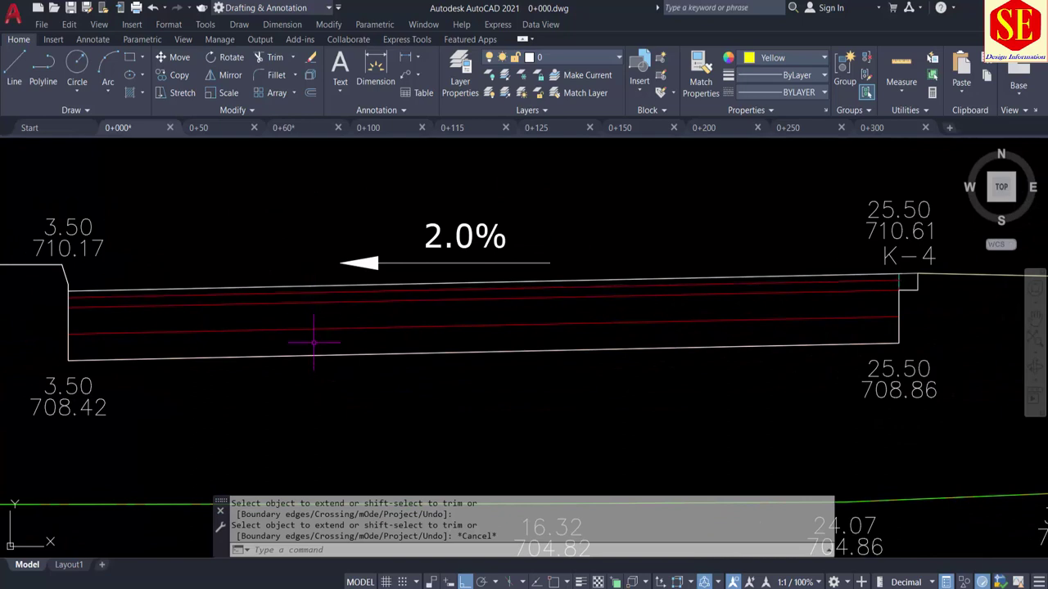
scroll(293, 304, "up", 2)
scroll(303, 293, "down", 2)
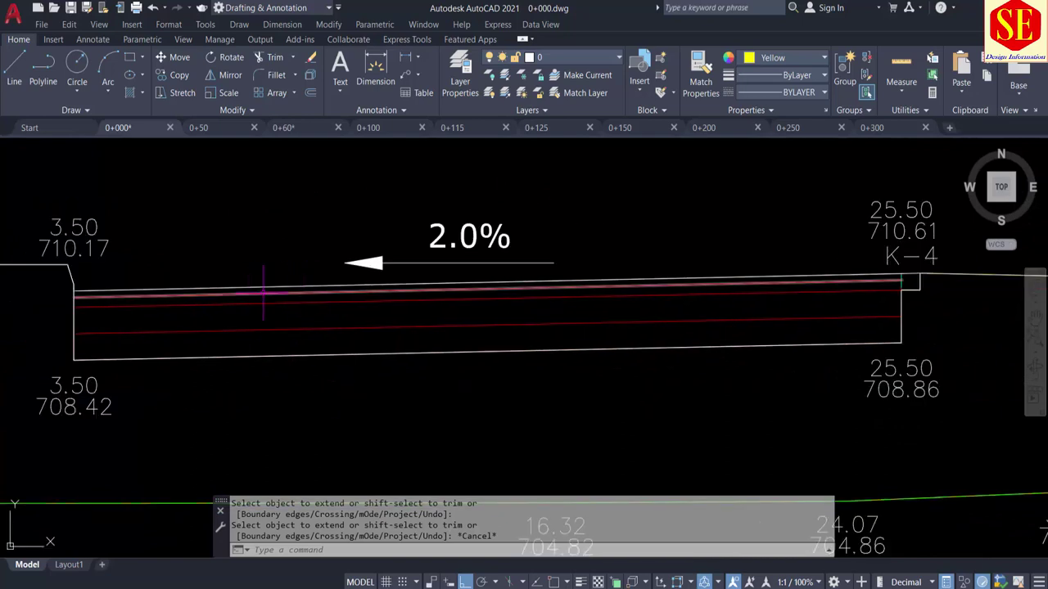
left_click(821, 57)
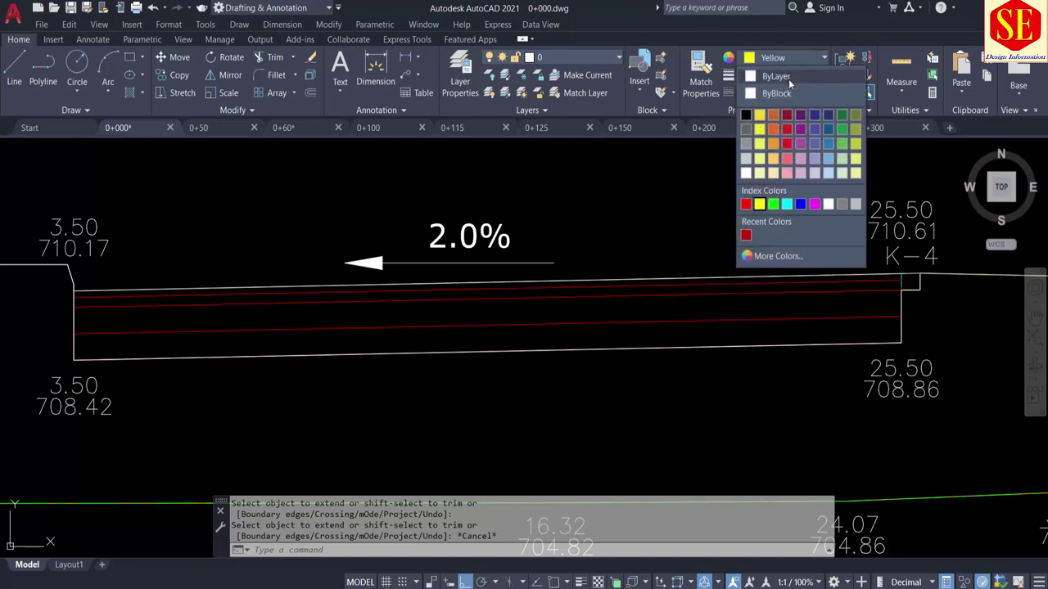
left_click(760, 205)
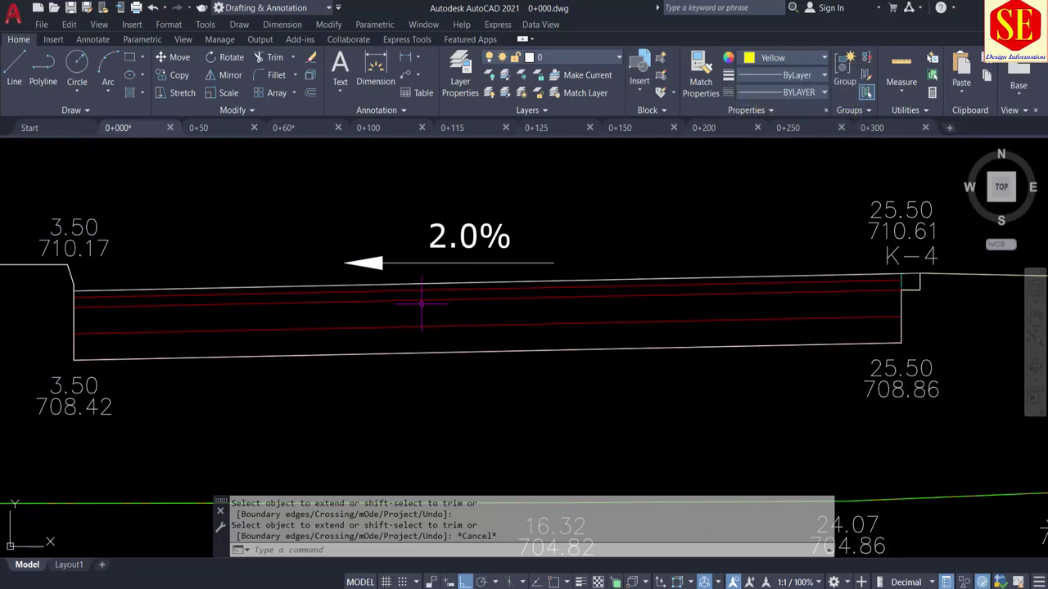
Create a boundary polyline inside the top pavement layer
type("B")
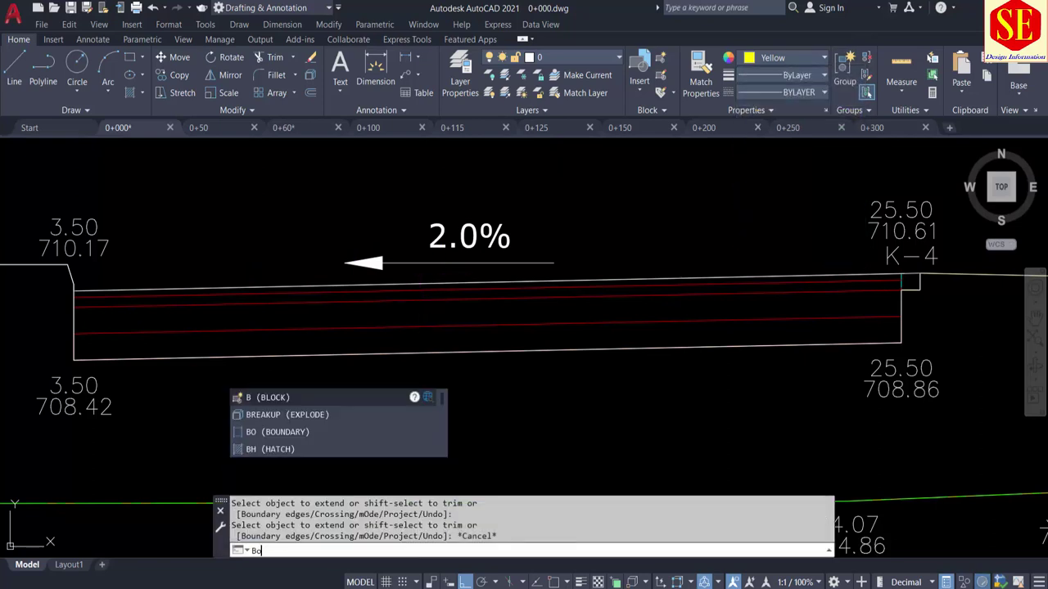
type("OX")
key("Return")
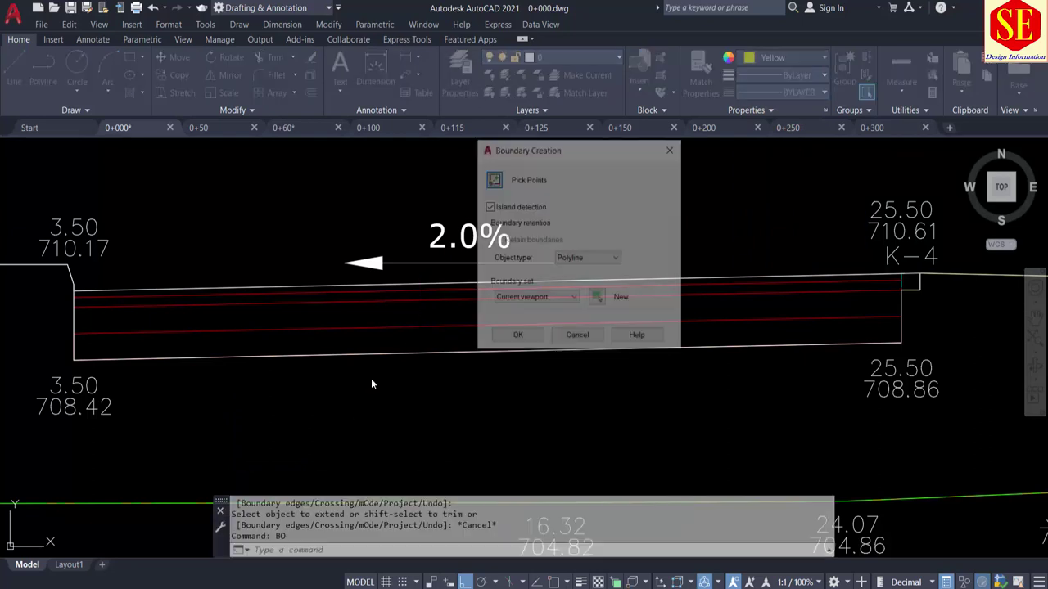
left_click(492, 179)
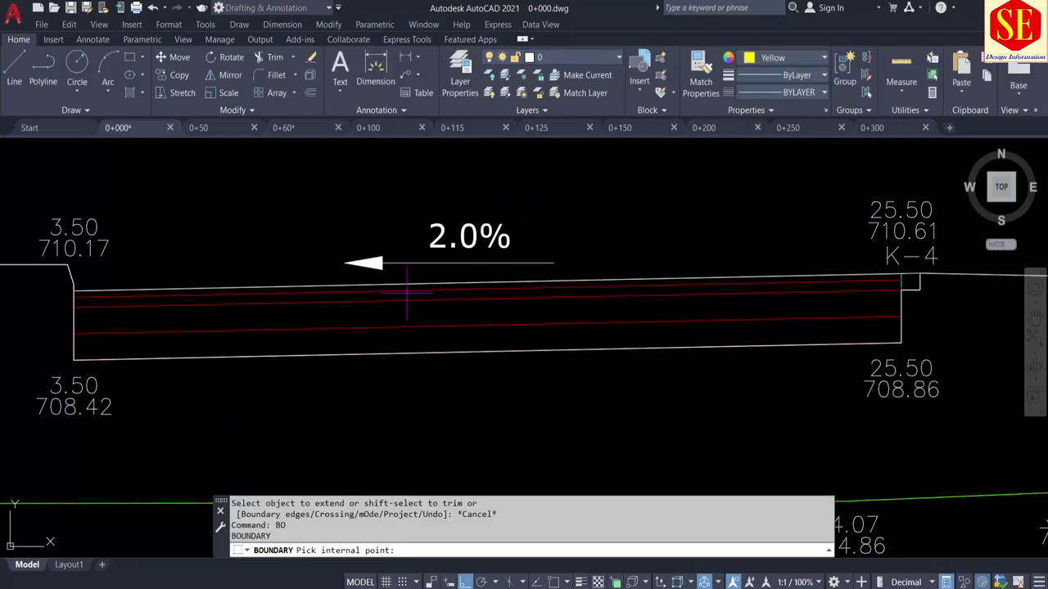
left_click(415, 286)
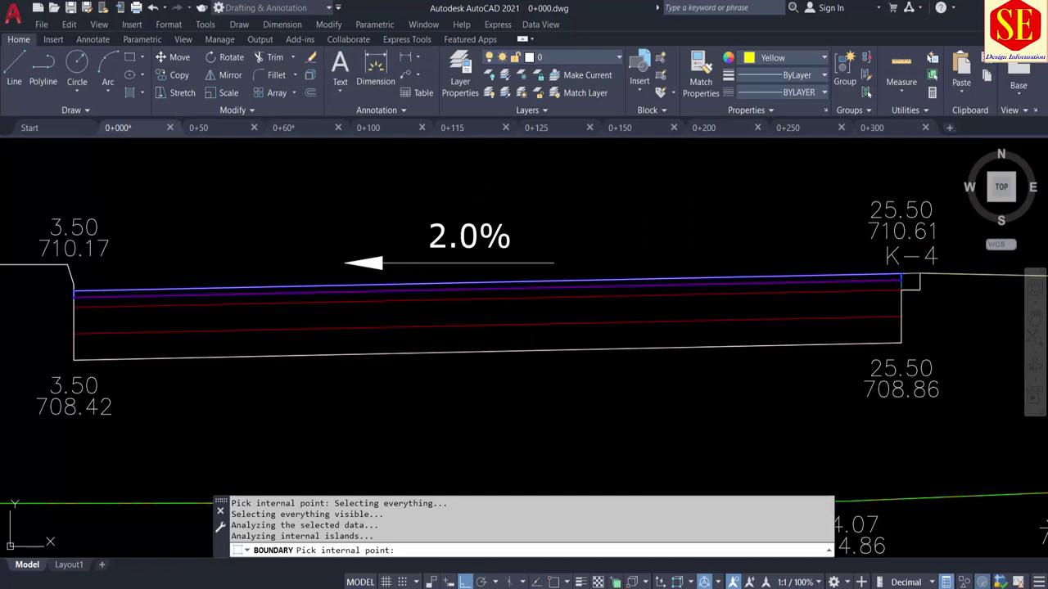
key("Return")
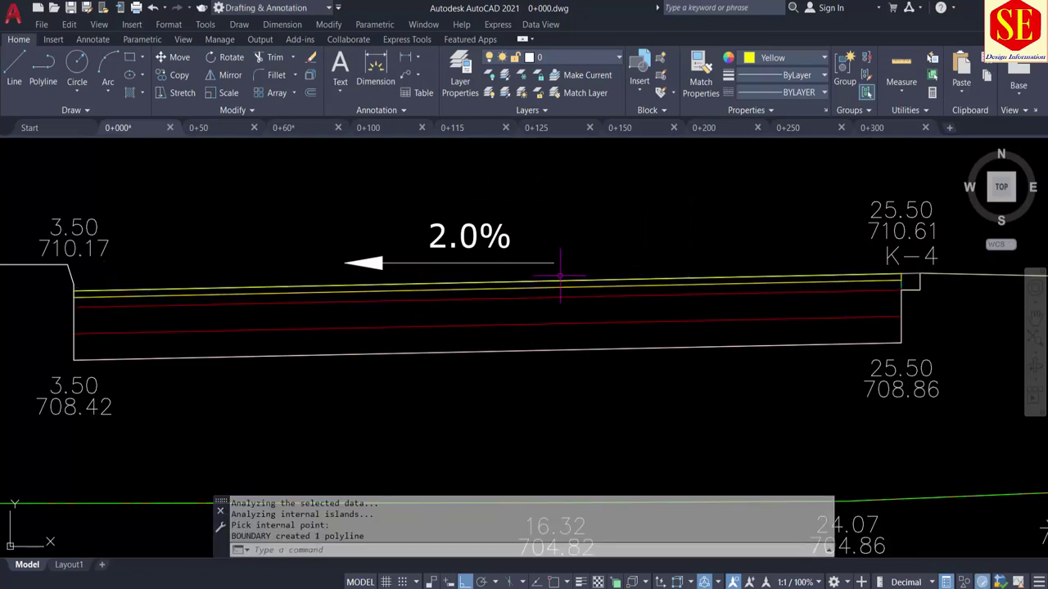
List the new boundary polyline and copy its 3.6674 area value
left_click(517, 281)
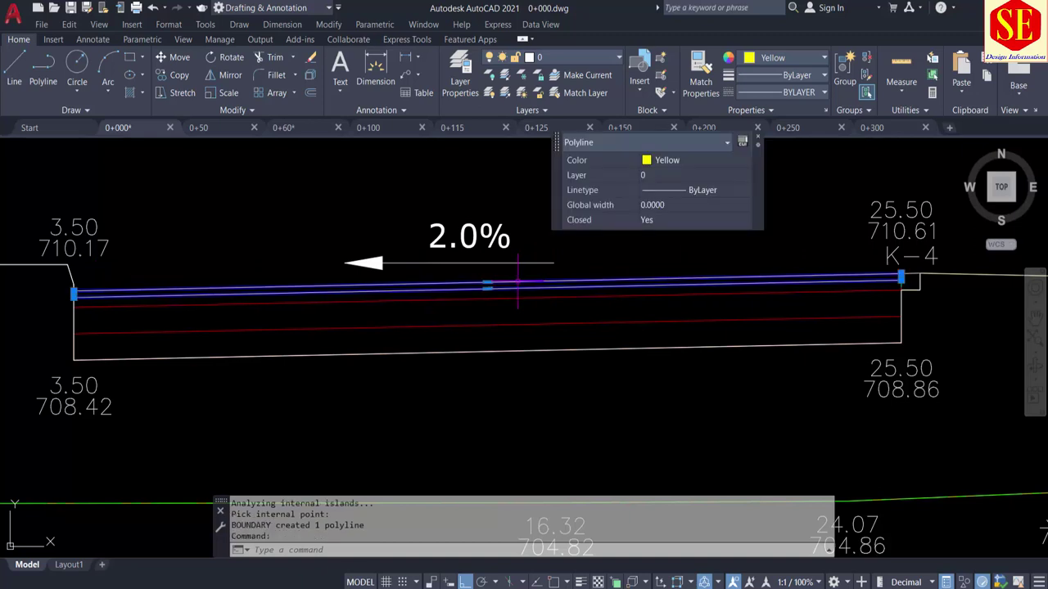
type("li")
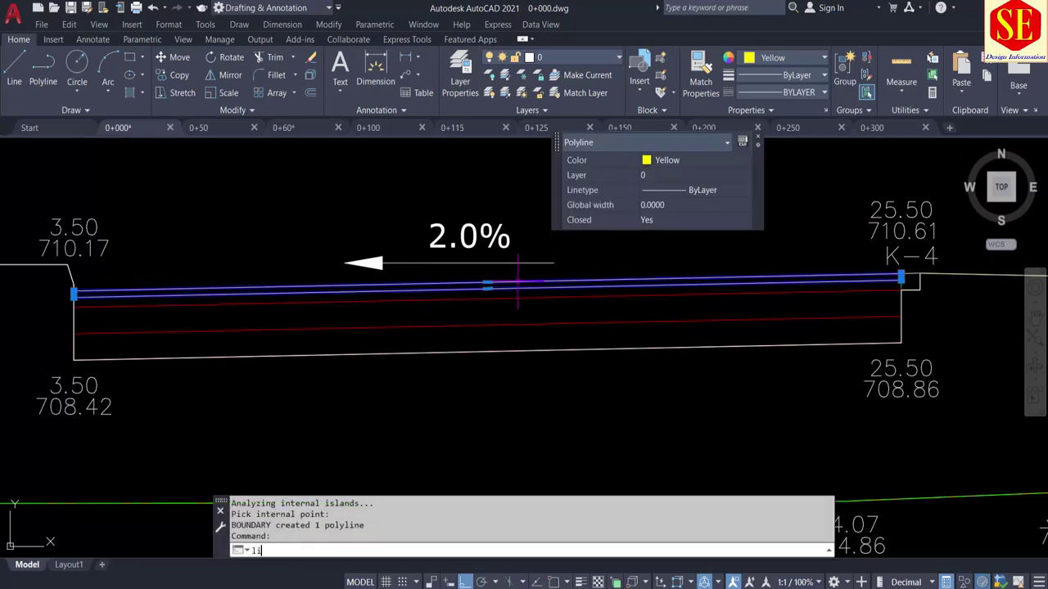
key("Return")
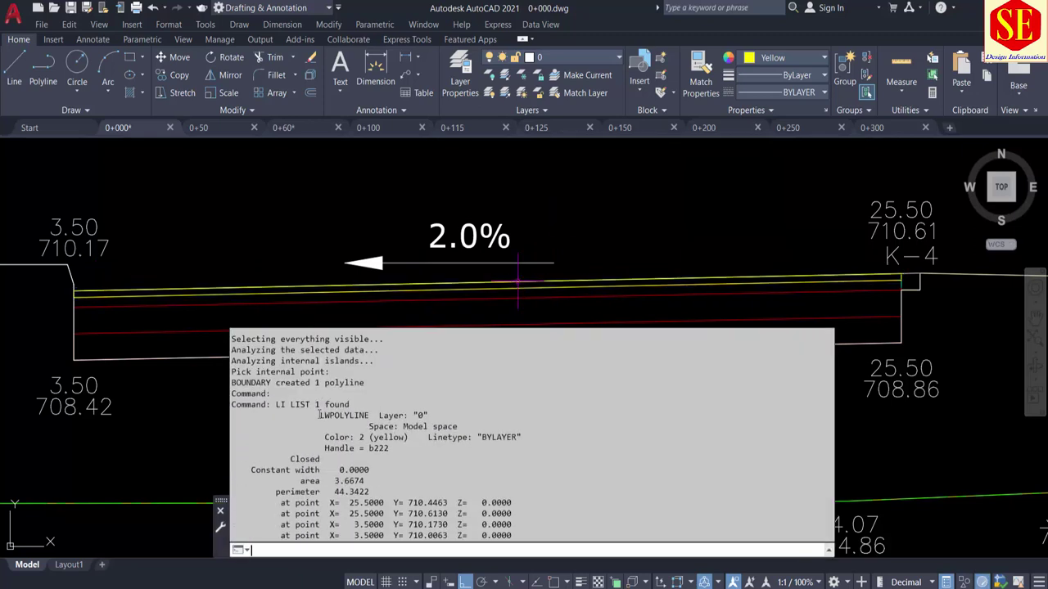
right_click(351, 483)
left_click(385, 380)
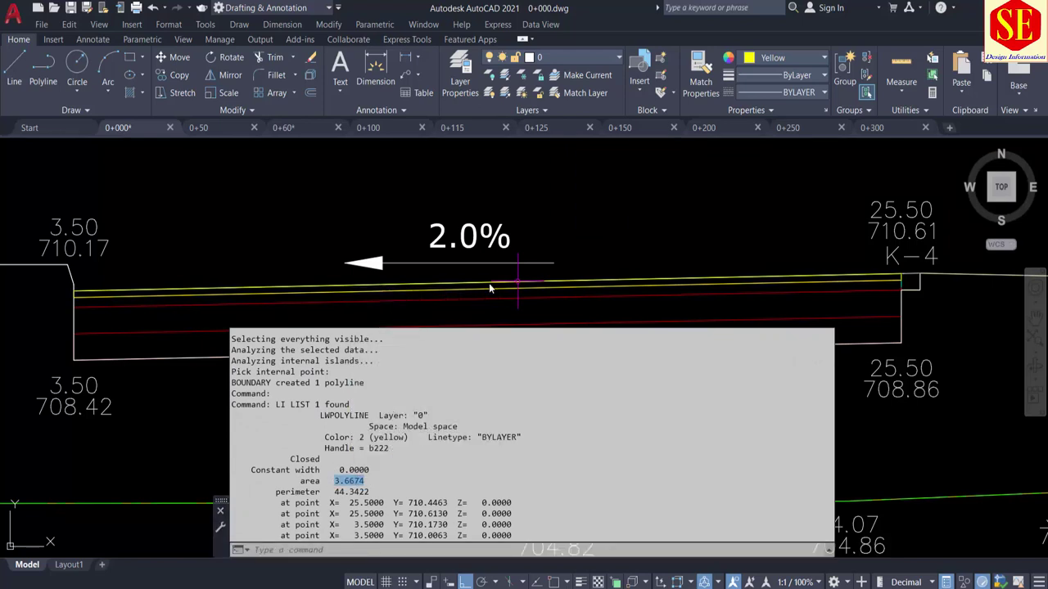
Paste 3.6674 as text beside the Pavement Structure Area table
middle_click_drag(592, 228, 573, 123)
scroll(561, 374, "down", 3)
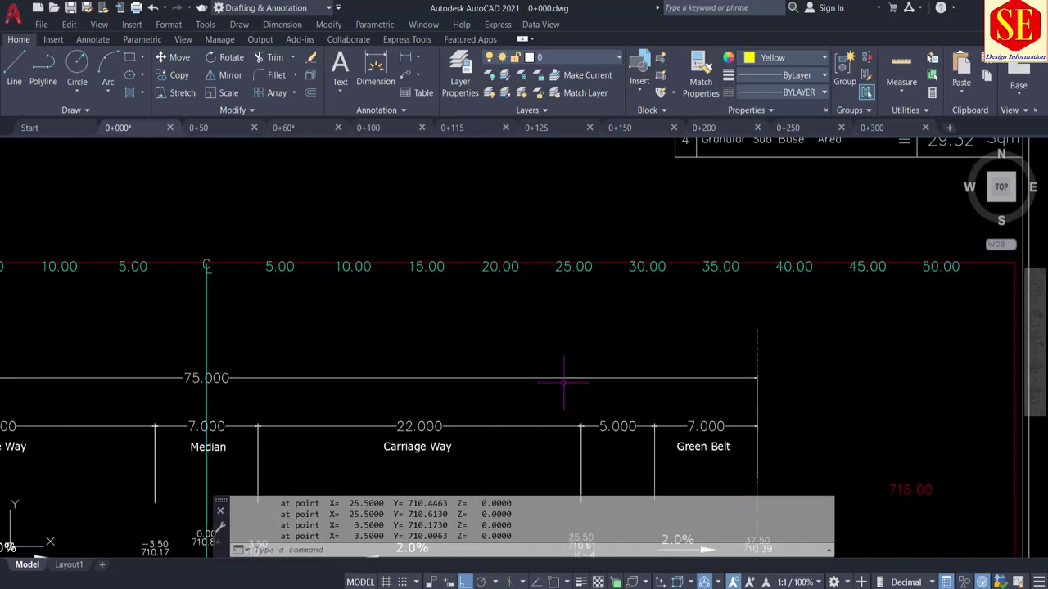
scroll(736, 391, "up", 3)
scroll(736, 391, "up", 3)
scroll(568, 374, "up", 1)
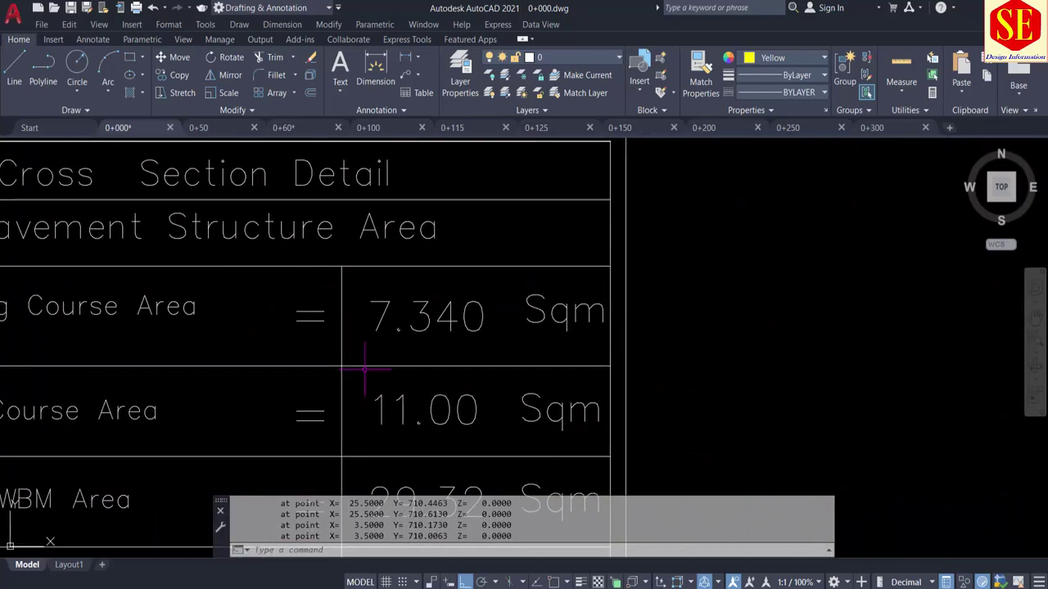
key("ctrl+v")
left_click(659, 322)
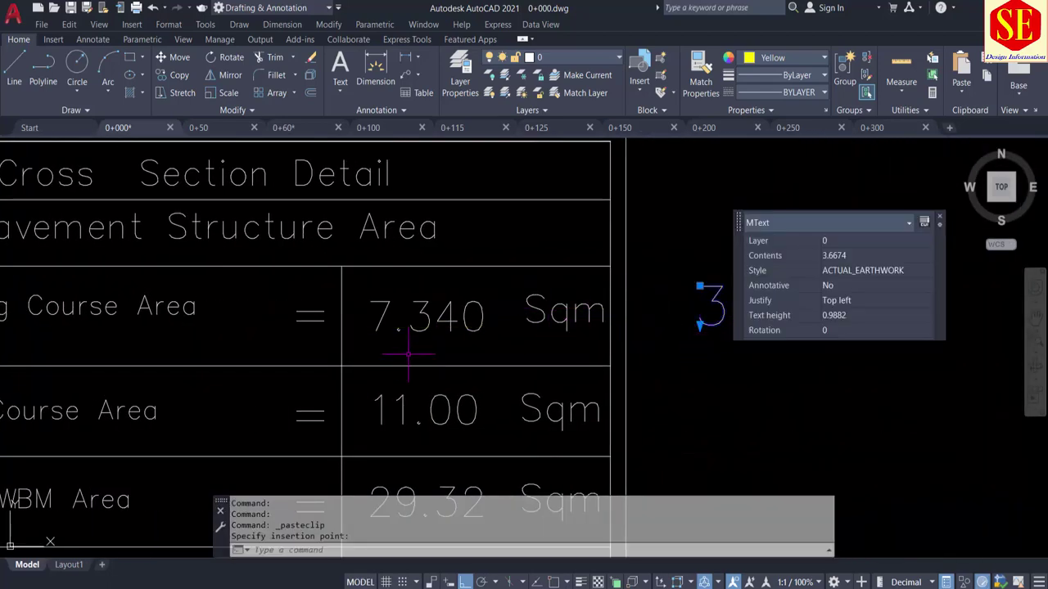
key("Escape")
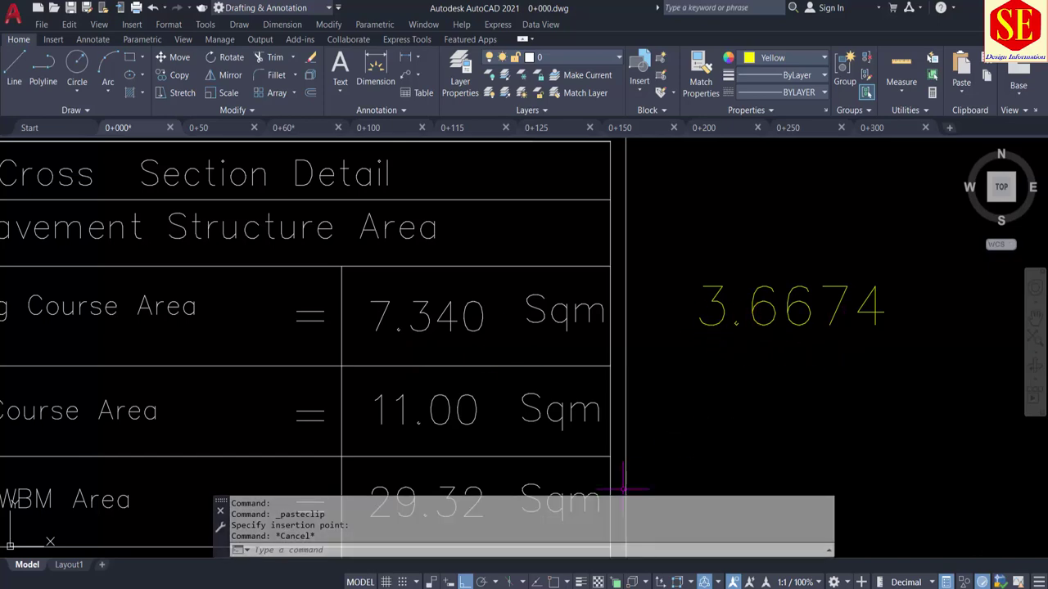
scroll(624, 489, "down", 4)
scroll(647, 409, "up", 1)
scroll(655, 385, "up", 4)
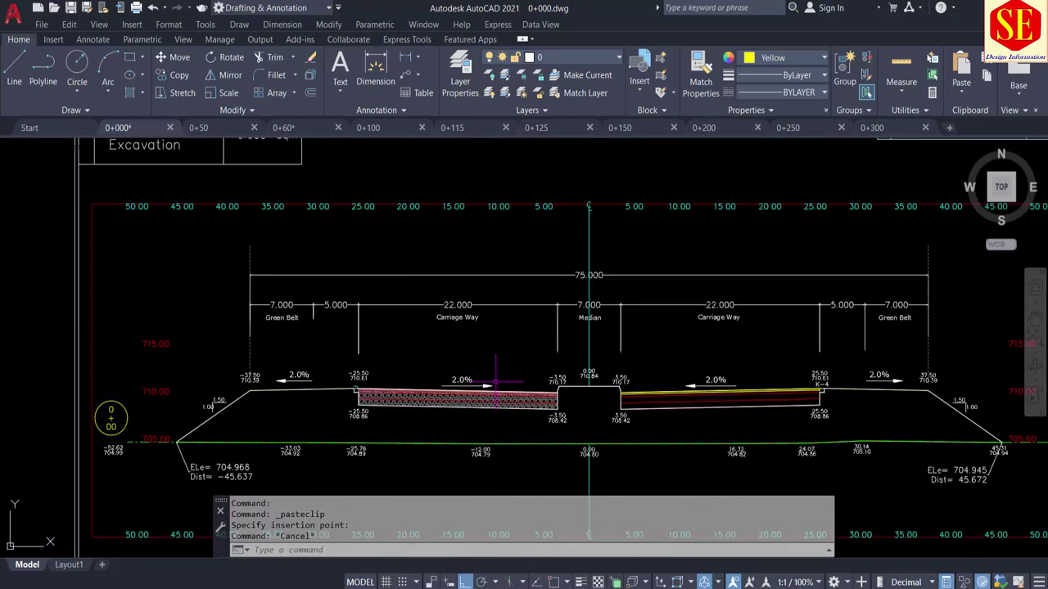
scroll(658, 381, "up", 4)
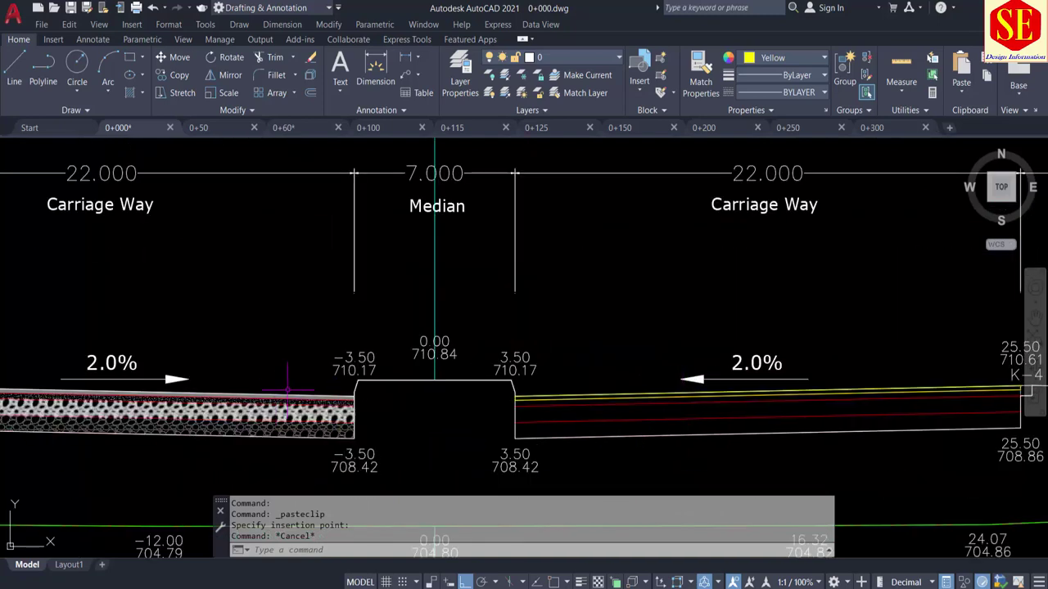
scroll(252, 409, "down", 5)
scroll(416, 316, "up", 3)
scroll(273, 344, "up", 2)
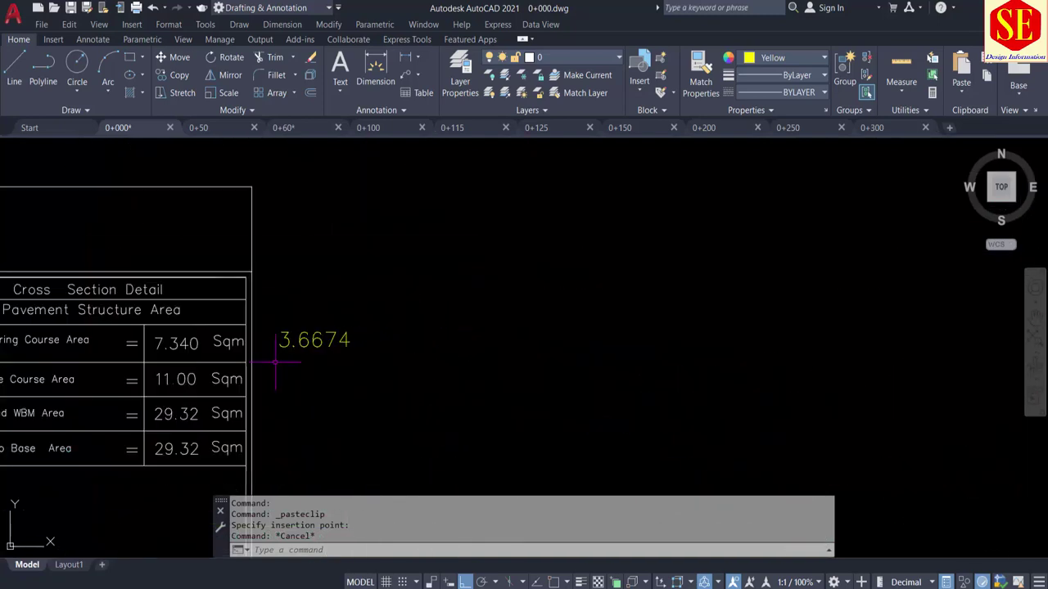
scroll(492, 305, "up", 2)
Launch Windows Calculator and move its window to the left
key("super")
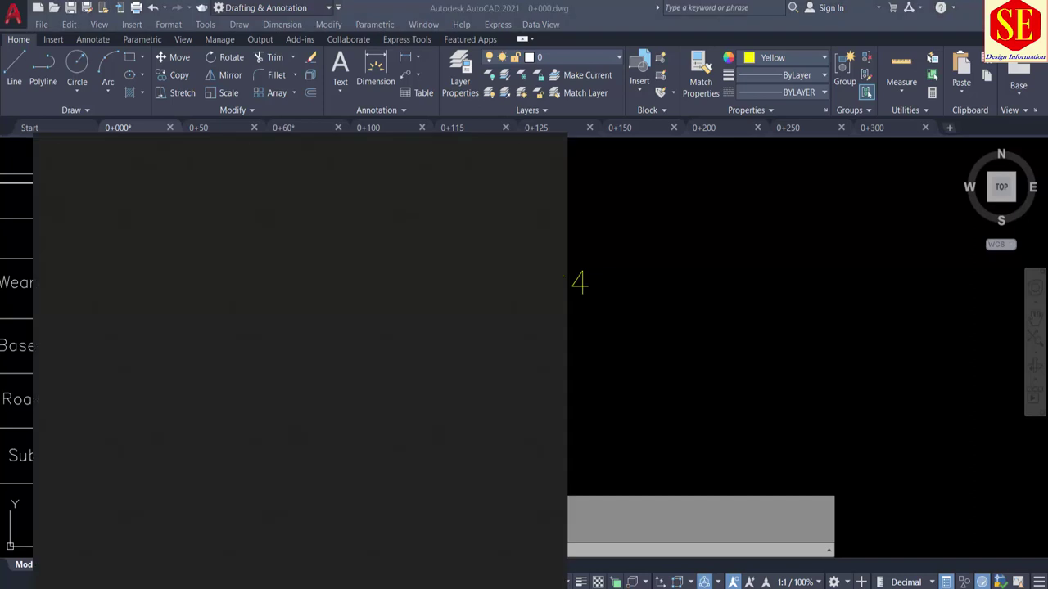
type("calc")
left_click(126, 219)
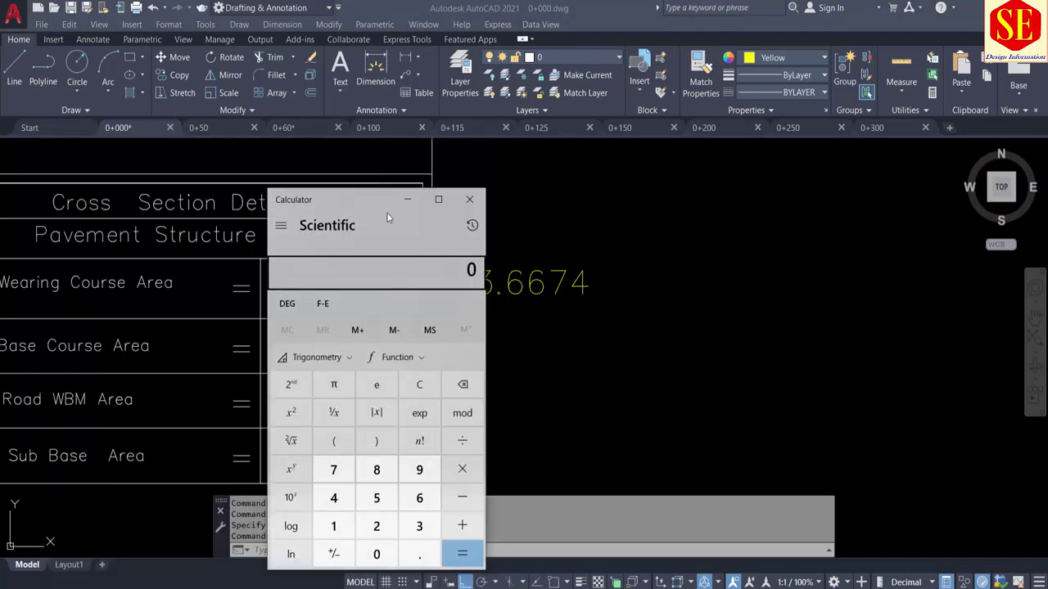
left_click_drag(386, 202, 236, 200)
Compute 3.6674 × 2 = 7.3348, then return to the table's row labels in AutoCAD
left_click(267, 528)
left_click(270, 554)
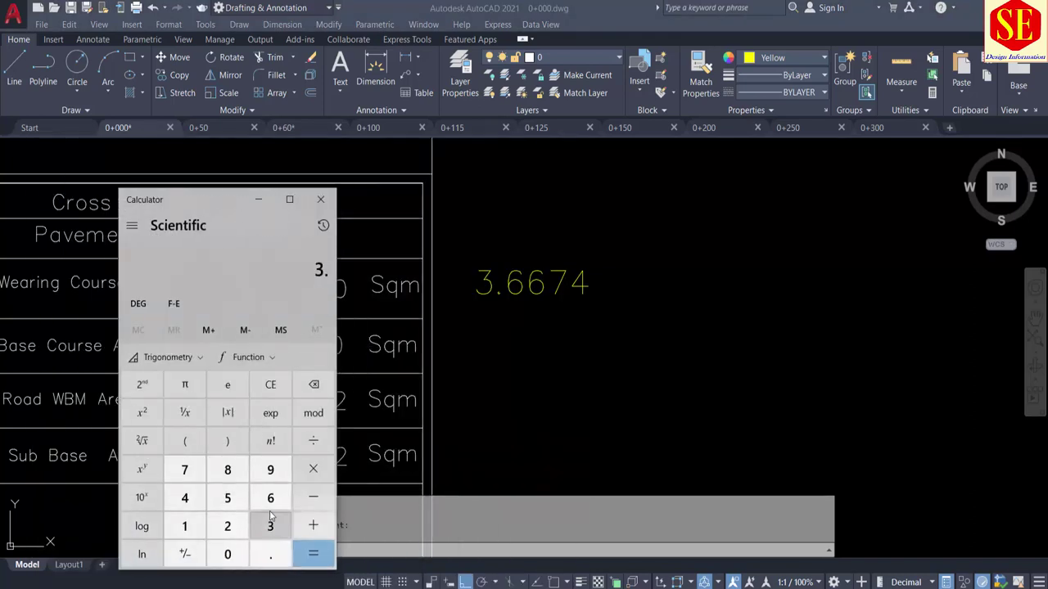
left_click(270, 498)
left_click(270, 497)
left_click(184, 469)
left_click(185, 498)
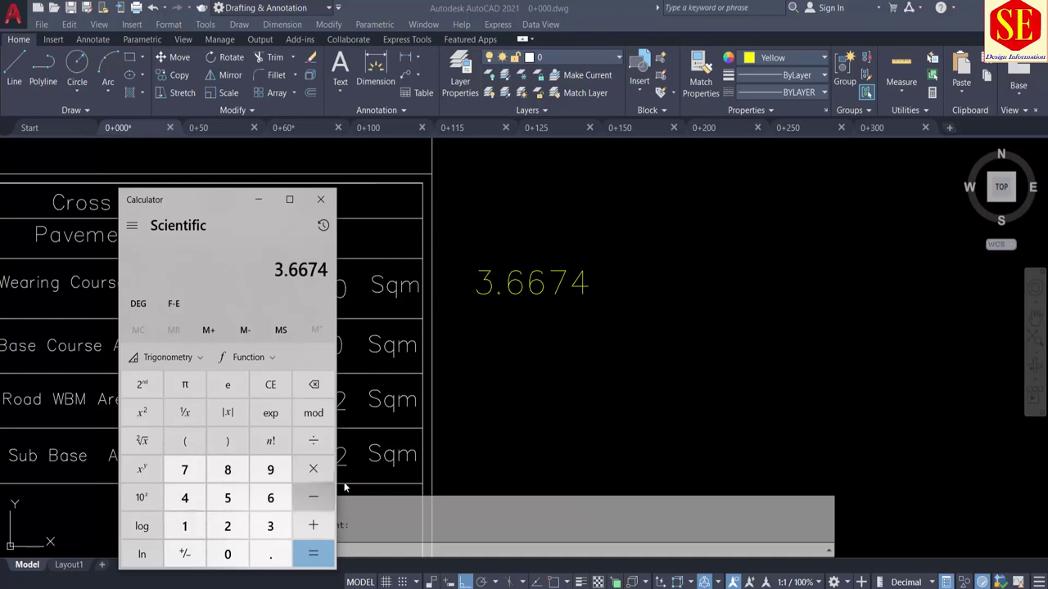
left_click(313, 469)
left_click(227, 526)
left_click(303, 562)
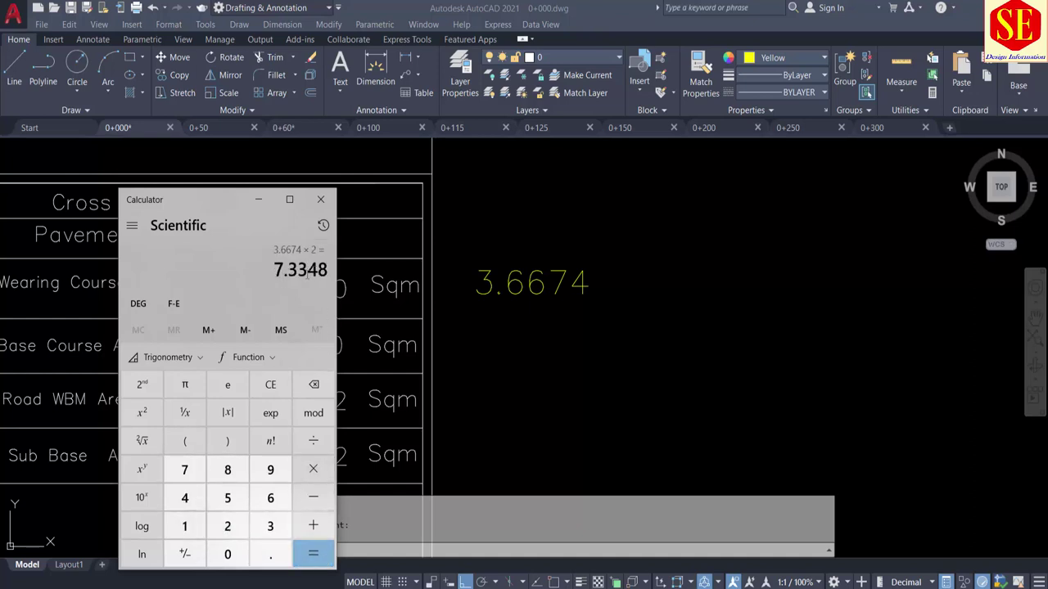
left_click(321, 199)
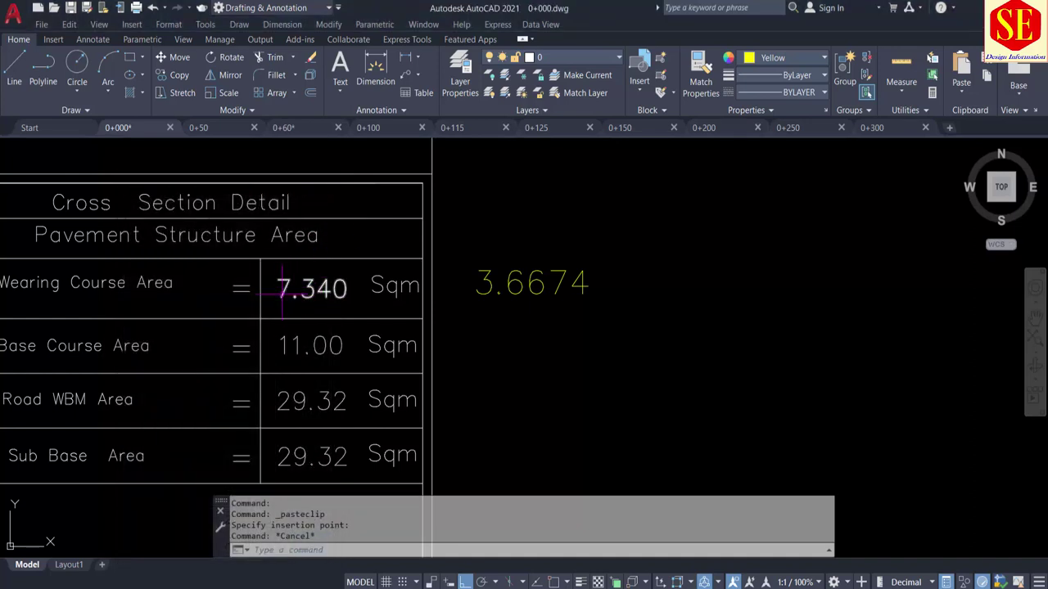
middle_click_drag(165, 297, 335, 288)
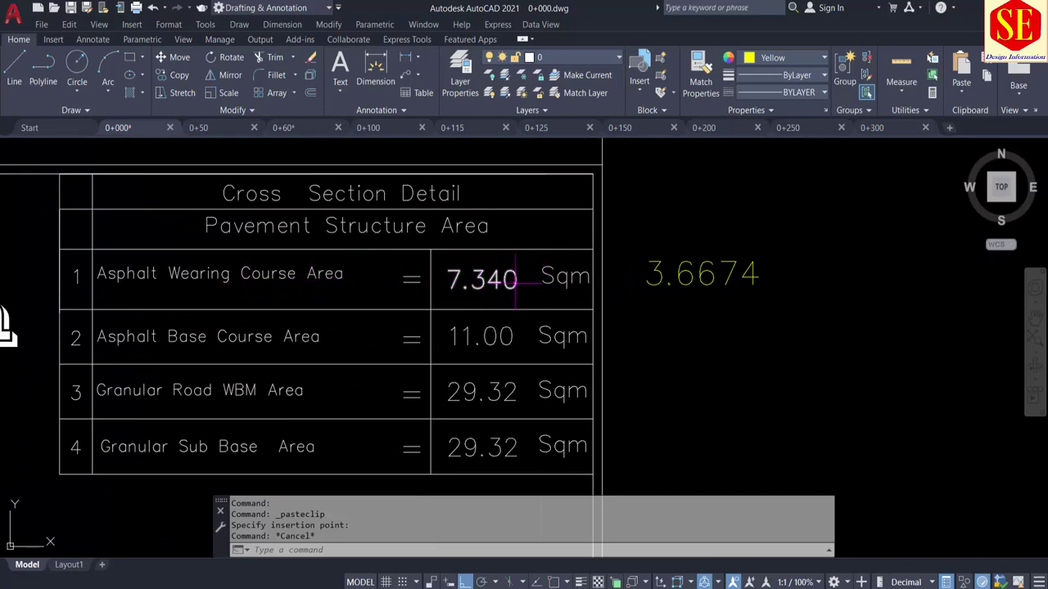
Erase the 3.6674 note and bring the median and carriageway section into view
left_click(695, 236)
left_click(644, 295)
type("e")
key("Return")
scroll(643, 309, "down", 5)
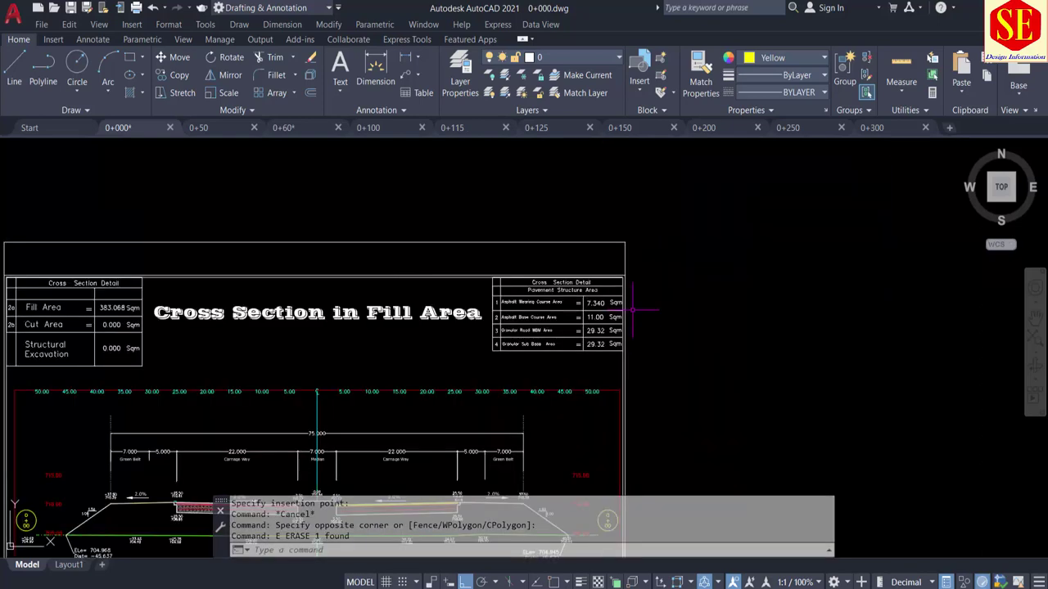
middle_click_drag(642, 309, 573, 123)
scroll(573, 274, "up", 2)
scroll(538, 363, "up", 2)
scroll(531, 361, "up", 2)
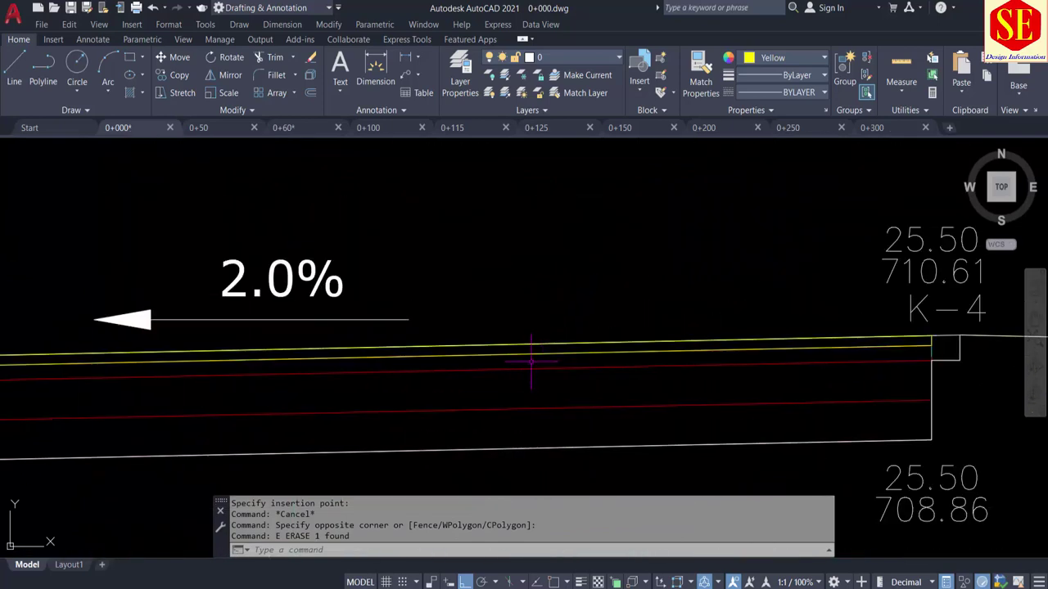
left_click(528, 354)
middle_click_drag(527, 354, 690, 311)
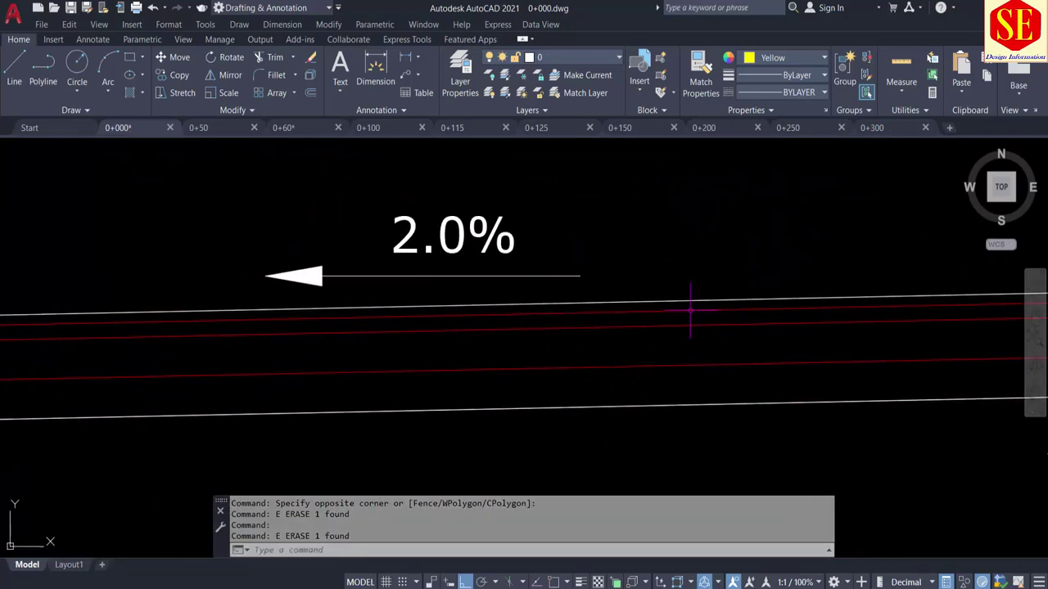
scroll(648, 340, "down", 3)
Start a BO boundary pick inside the carriageway layer, then cancel it
type("bo")
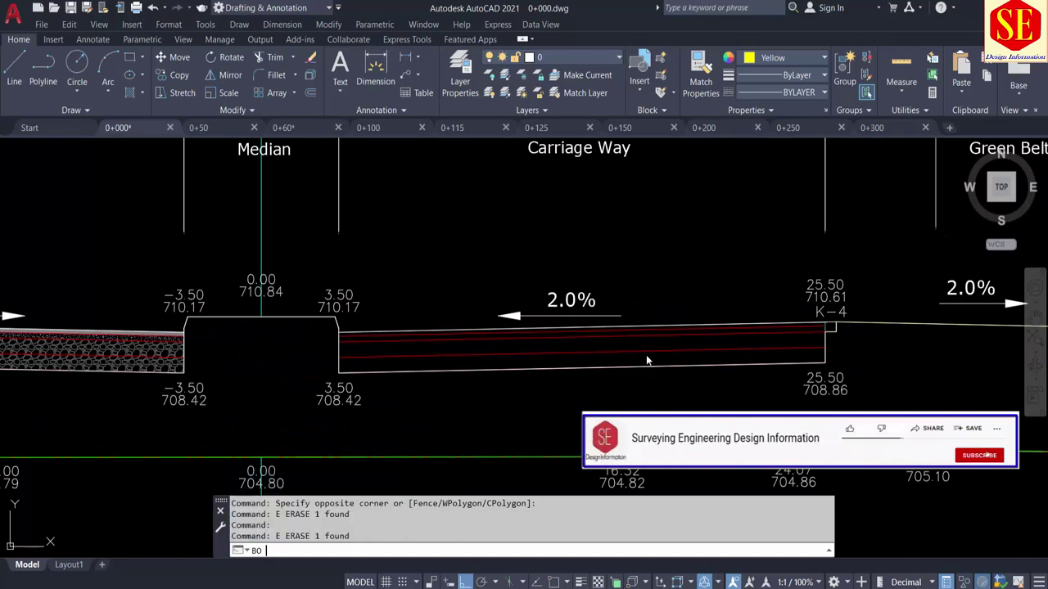
key("Return")
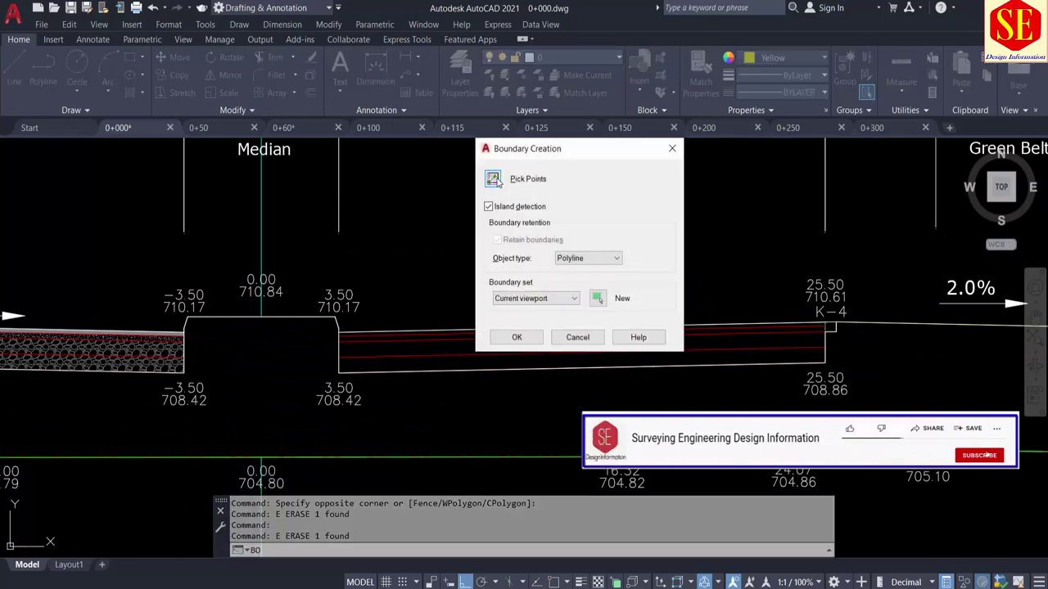
left_click(494, 181)
scroll(403, 332, "up", 2)
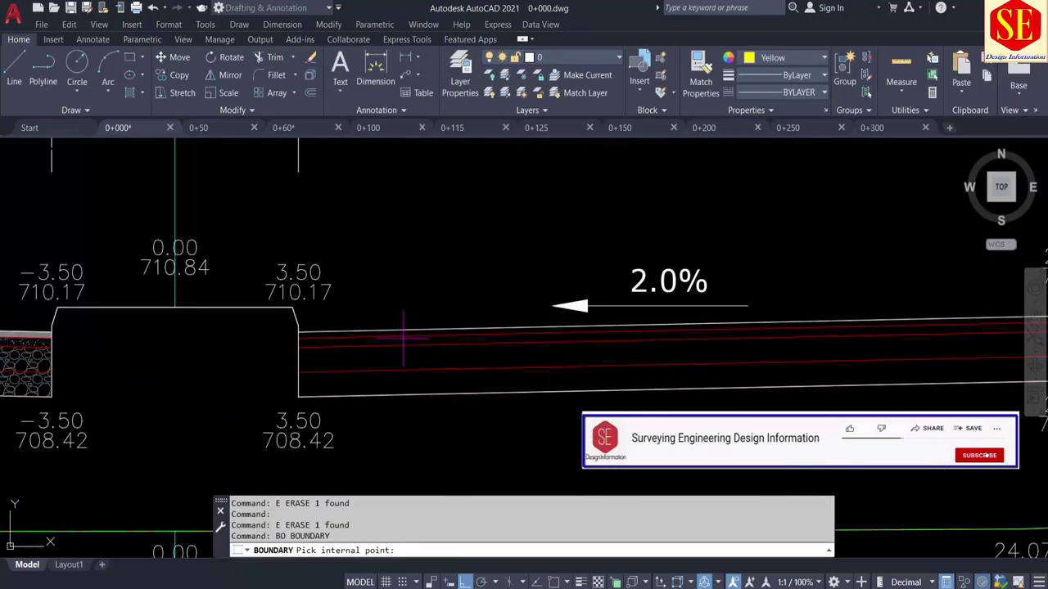
left_click(401, 340)
scroll(409, 360, "down", 2)
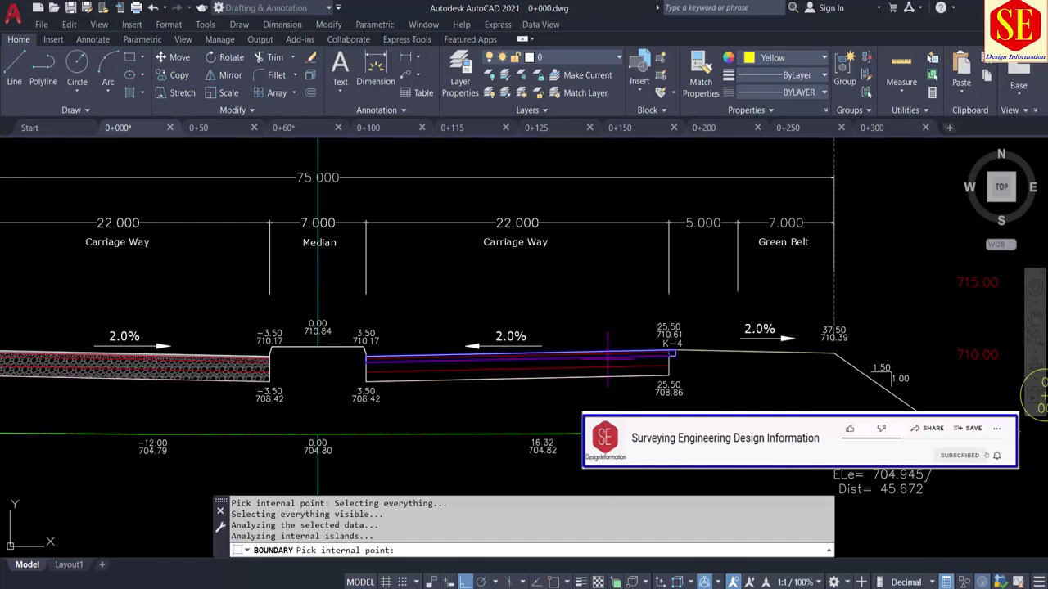
scroll(608, 358, "up", 3)
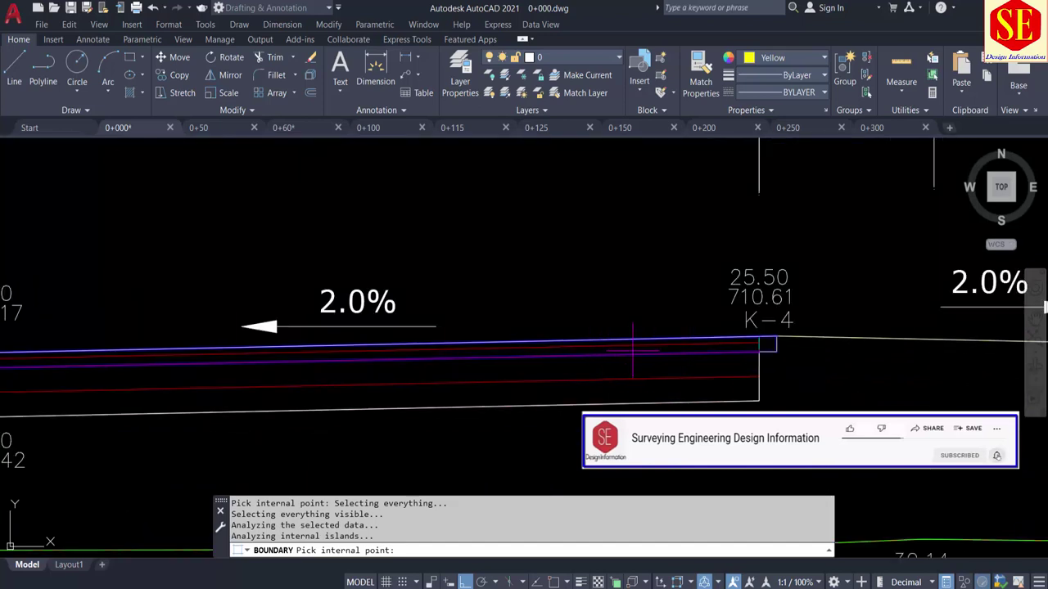
key("Escape")
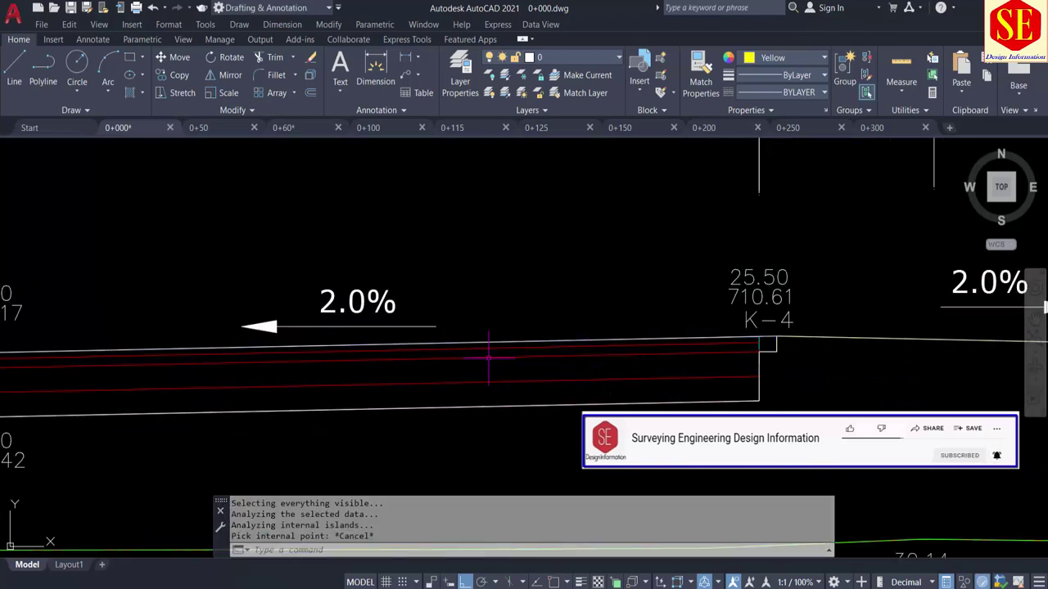
scroll(720, 352, "up", 2)
scroll(748, 347, "up", 1)
scroll(941, 333, "up", 1)
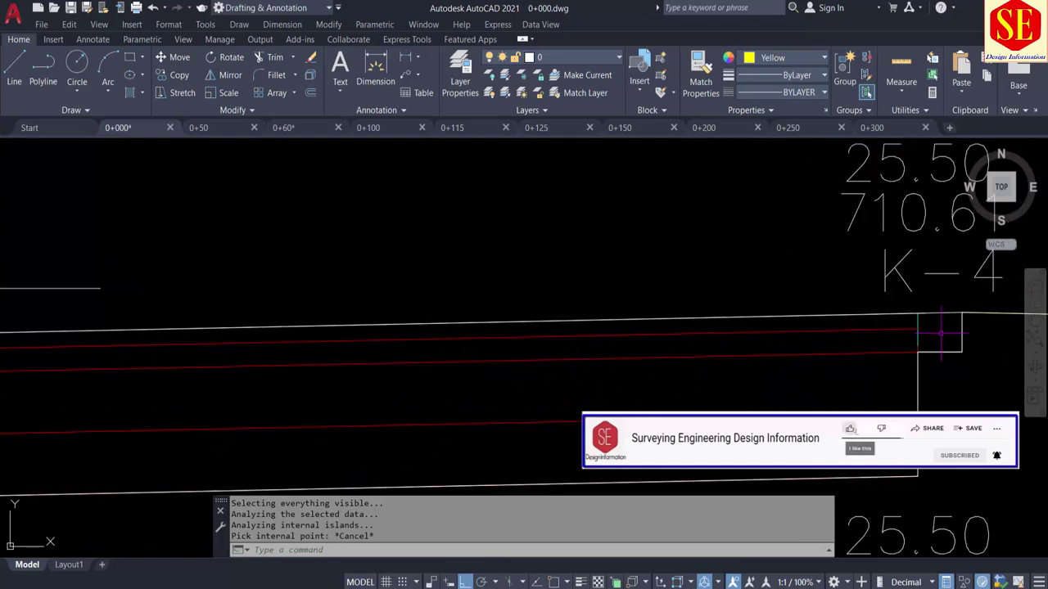
scroll(467, 355, "down", 1)
scroll(524, 344, "down", 1)
scroll(580, 335, "down", 1)
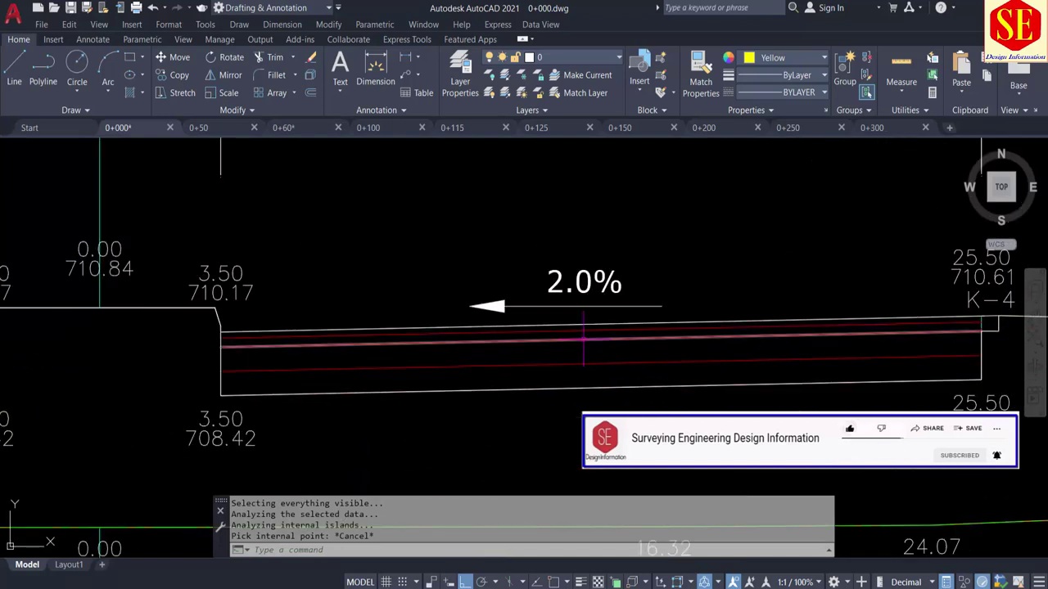
Create a closed boundary polyline inside the base-course layer with BO Pick Points
type("BO")
key("Return")
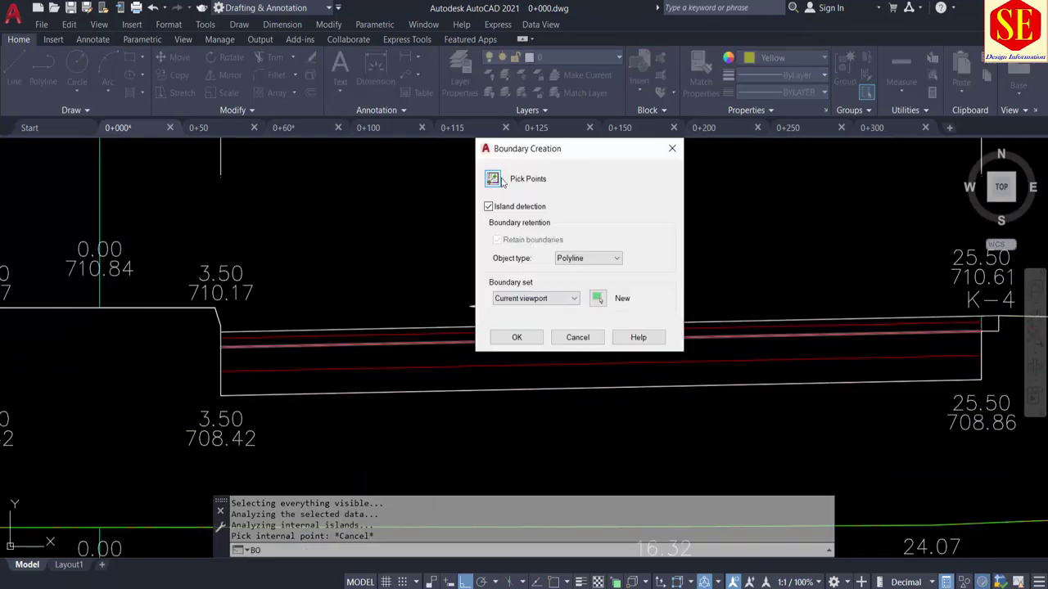
left_click(492, 178)
left_click(444, 336)
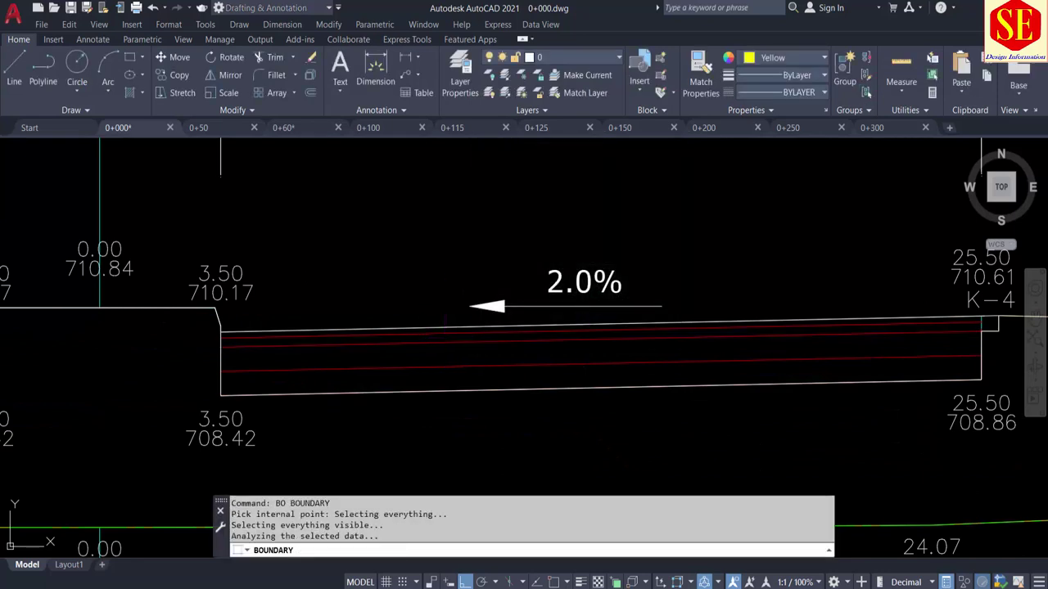
key("Return")
Measure the new boundary's area with AREA > Object, giving 5.5000
left_click(446, 337)
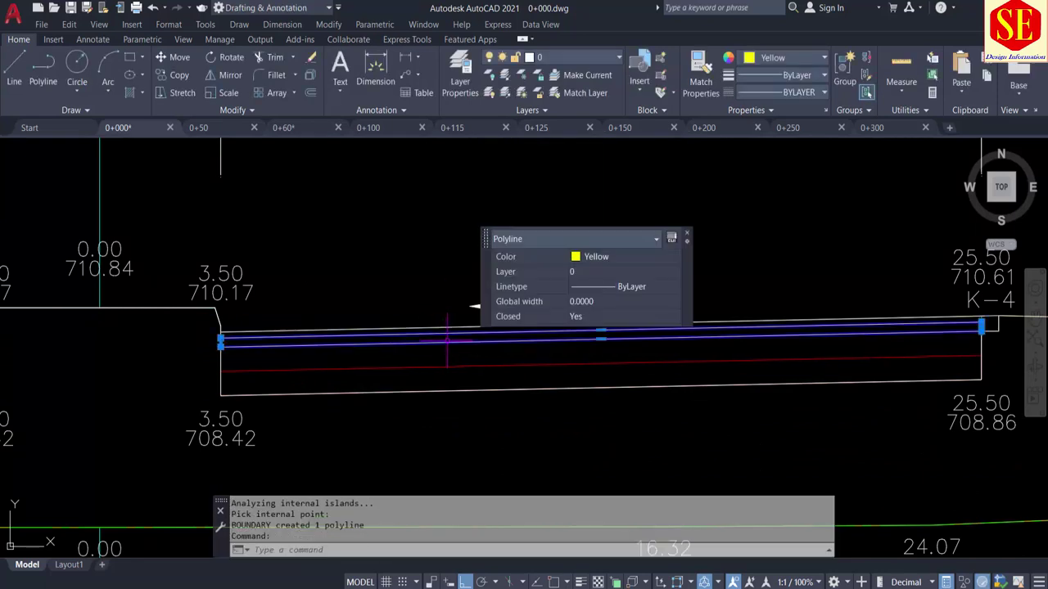
type("AA")
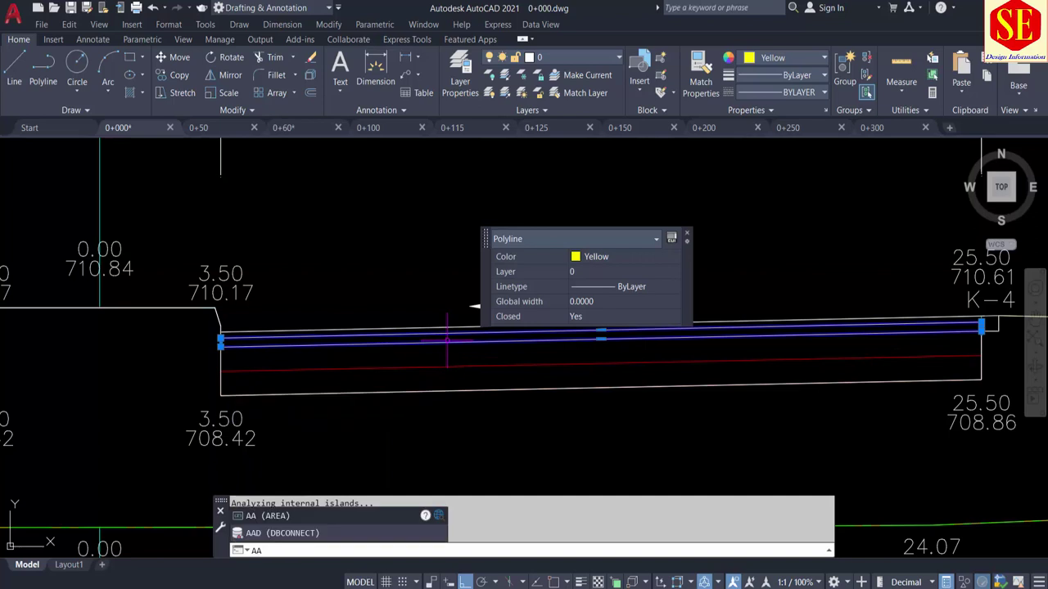
key("Return")
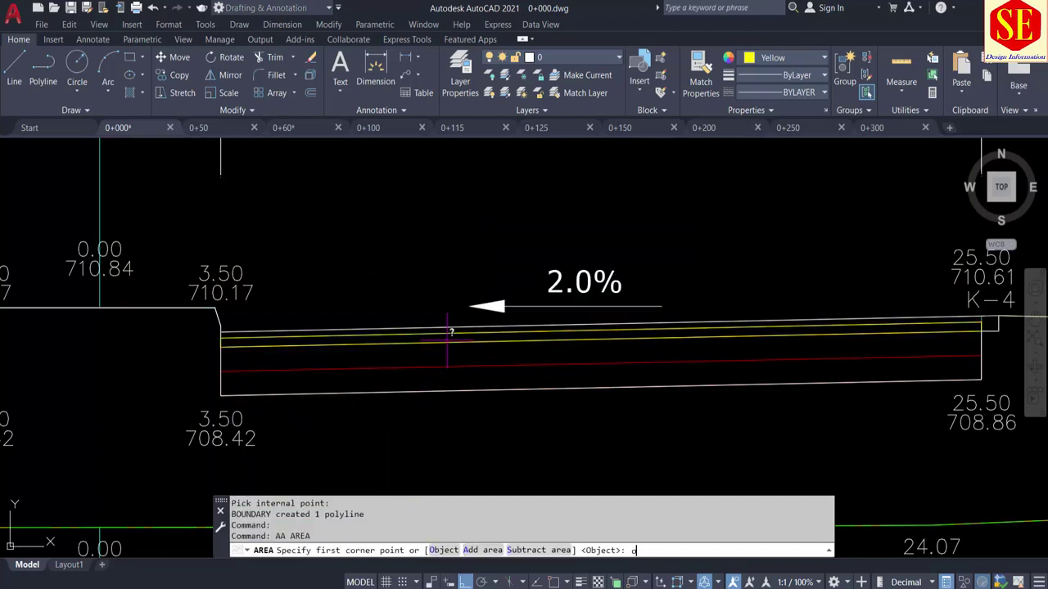
key("Return")
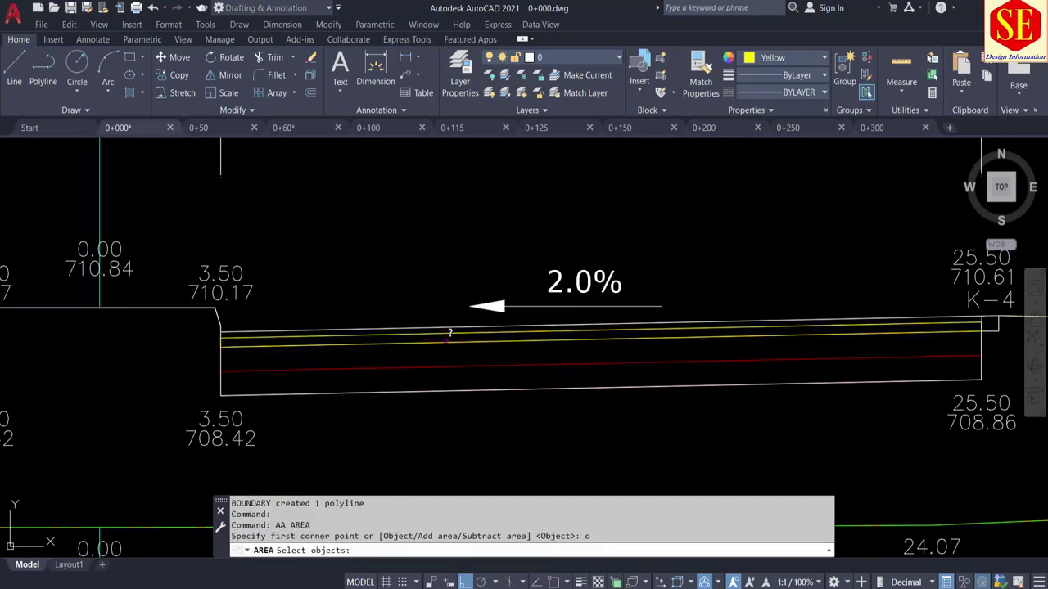
left_click(445, 341)
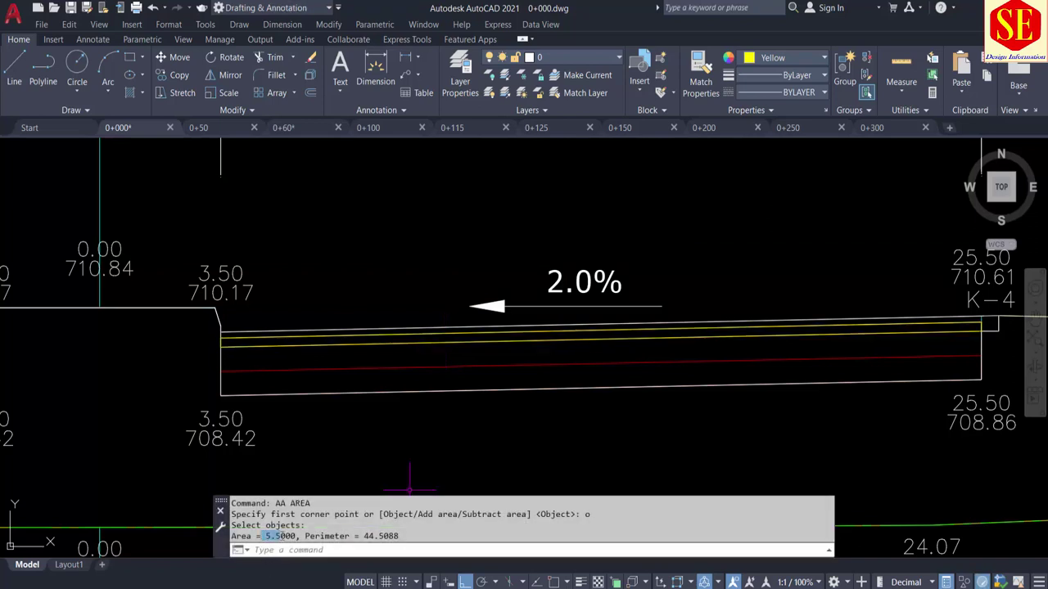
Copy 5.5000 from the command line and paste it beside the pavement table
right_click(289, 539)
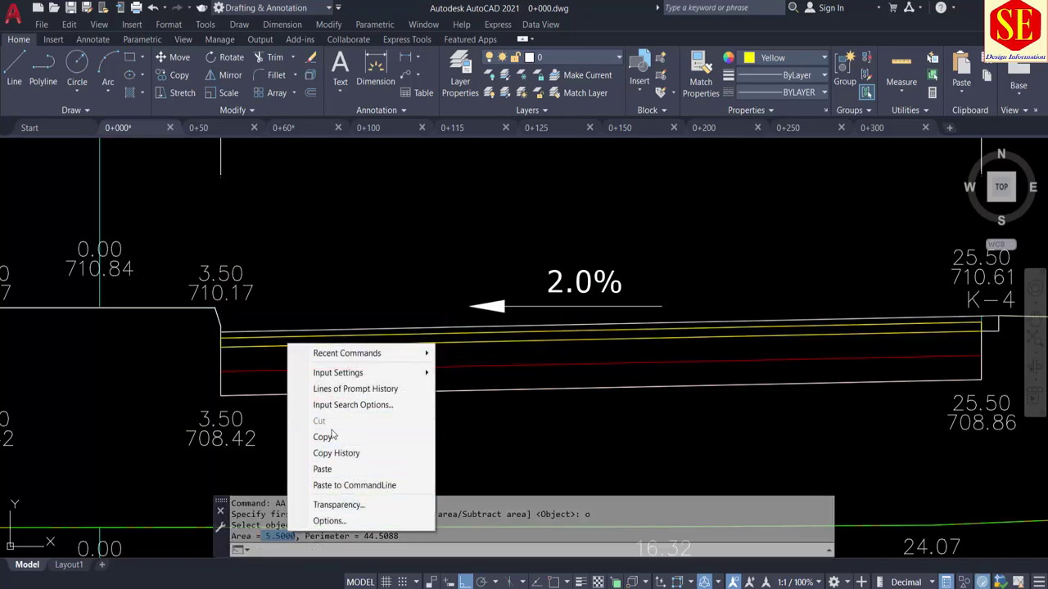
left_click(331, 436)
scroll(532, 335, "down", 10)
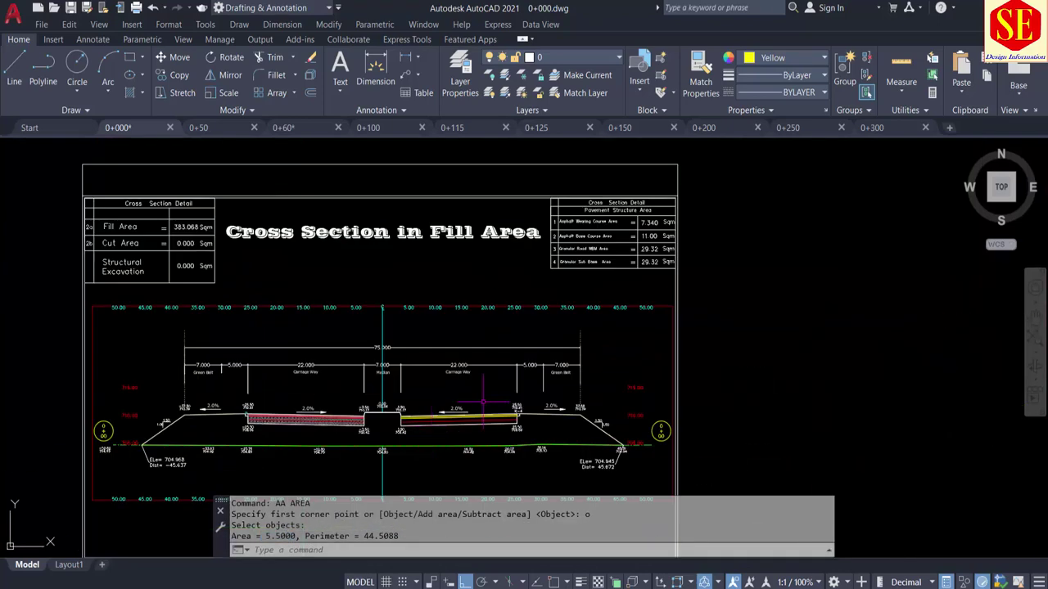
scroll(760, 222, "up", 5)
scroll(494, 262, "up", 3)
key("ctrl+v")
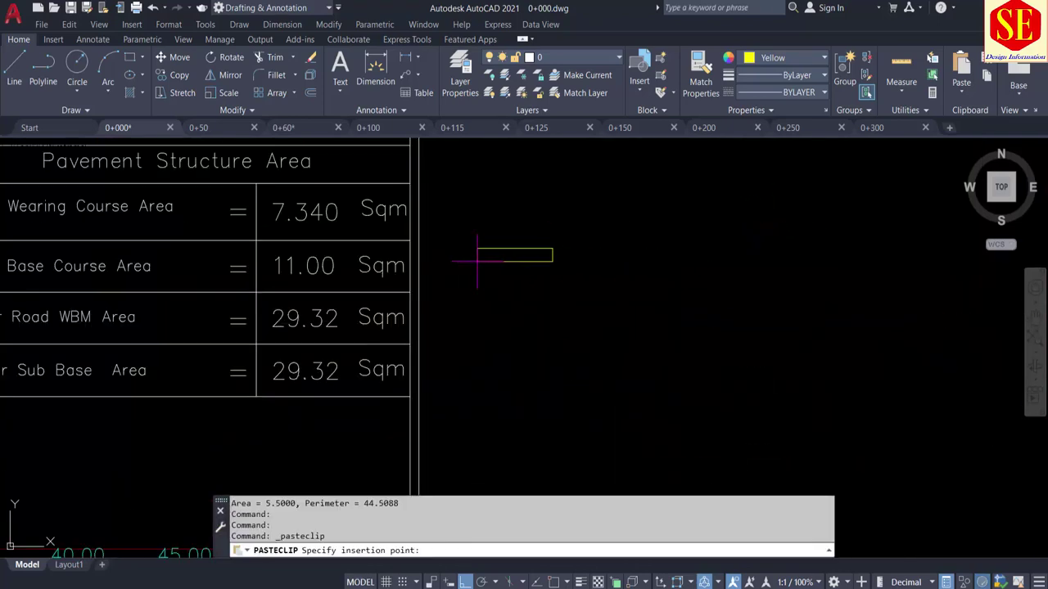
left_click(461, 267)
key("Escape")
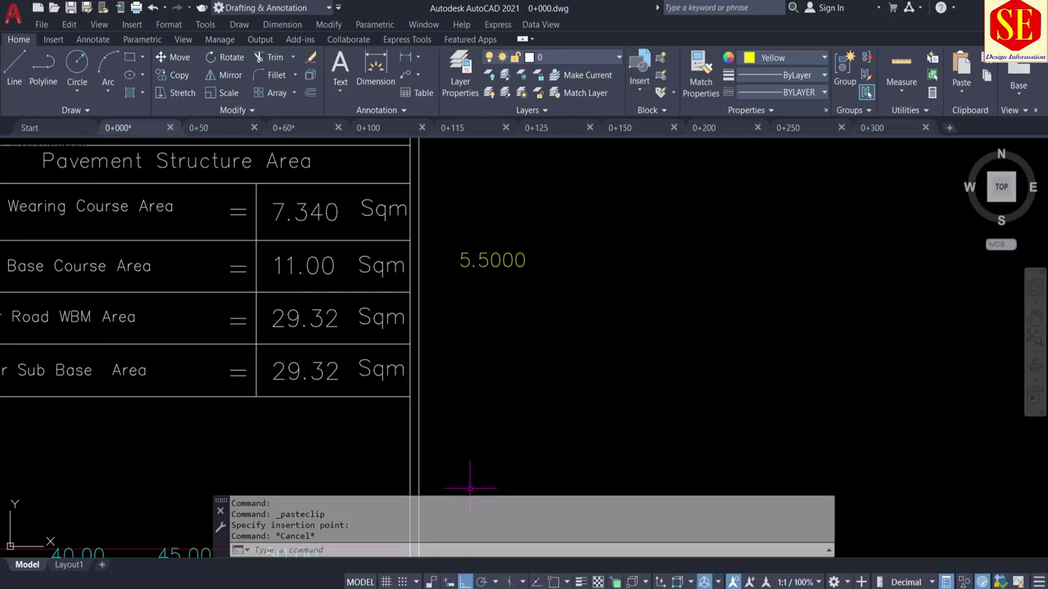
Compute 5.5 × 2 = 11 in Windows Calculator
key("super")
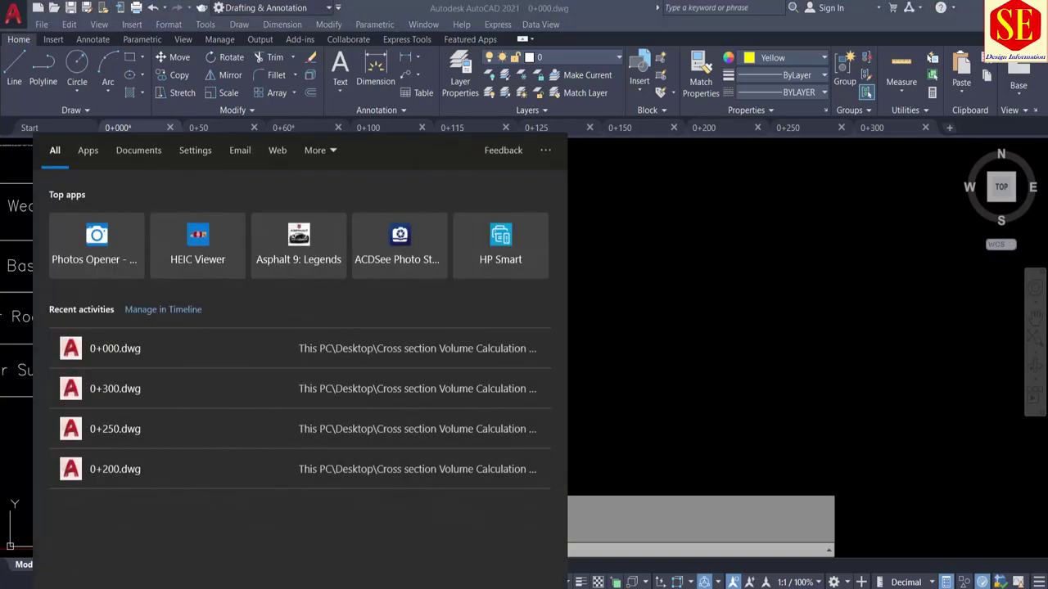
type("c")
left_click(131, 234)
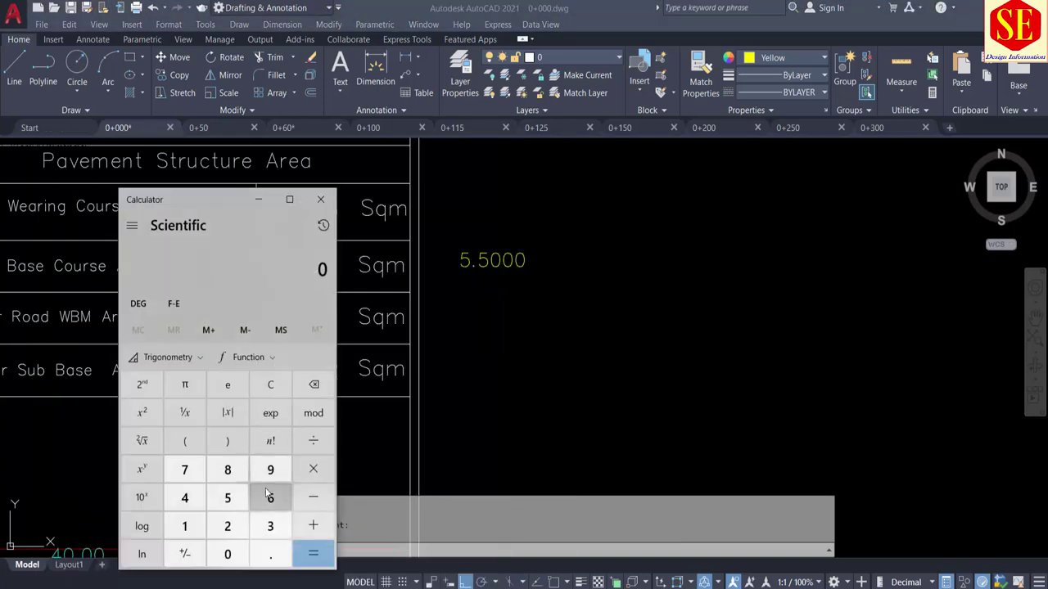
left_click(228, 498)
left_click(269, 553)
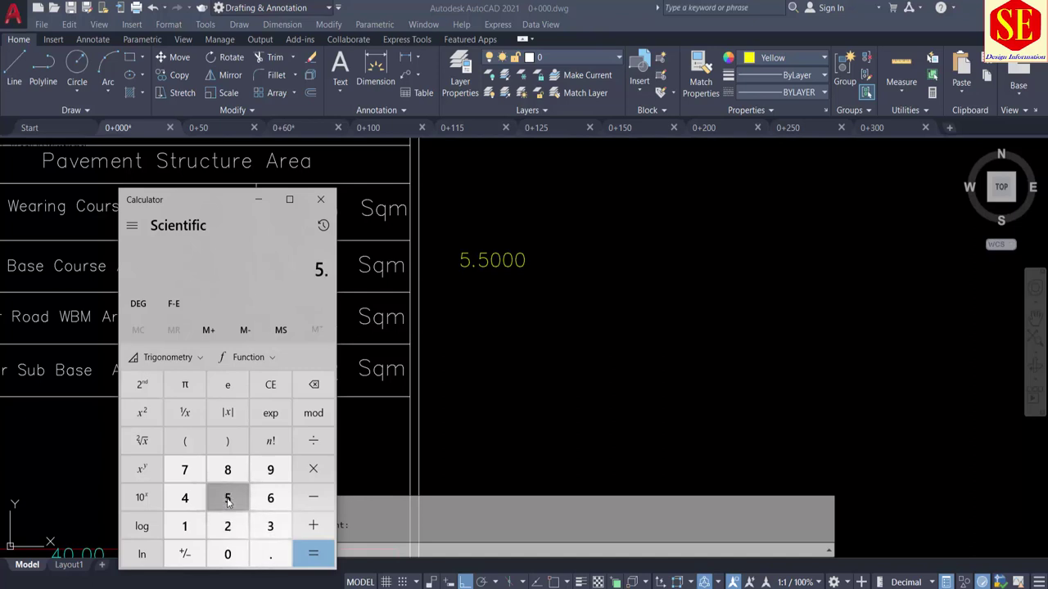
left_click(227, 497)
left_click(316, 476)
left_click(228, 525)
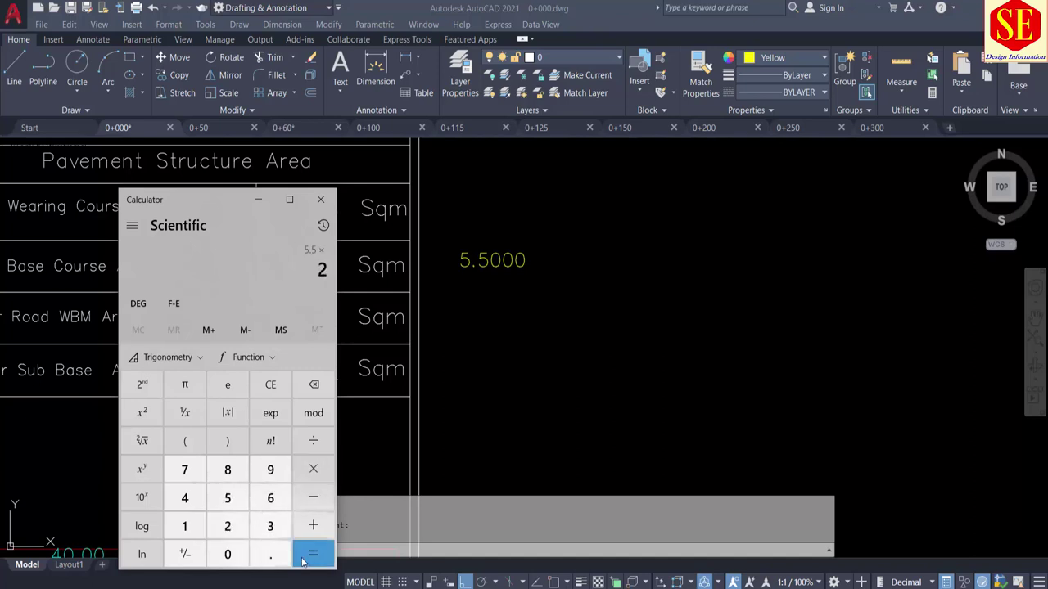
left_click(313, 553)
Move aside and minimise the calculator, returning to the AutoCAD road cross-section
left_click_drag(202, 197, 86, 194)
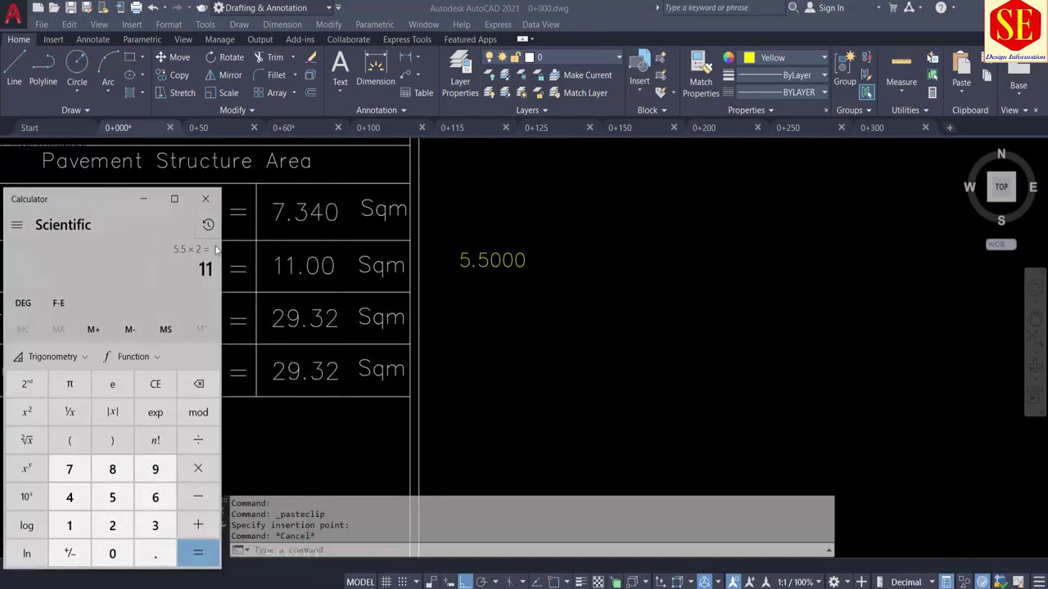
left_click(139, 199)
scroll(432, 275, "down", 2)
scroll(512, 283, "down", 5)
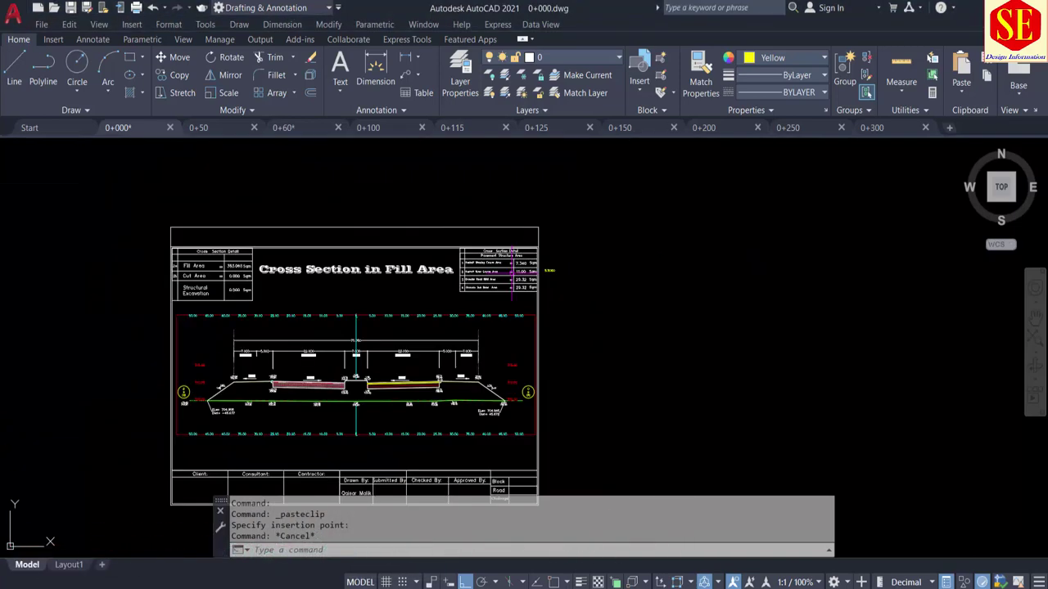
scroll(385, 417, "up", 5)
scroll(355, 297, "up", 5)
scroll(317, 252, "up", 2)
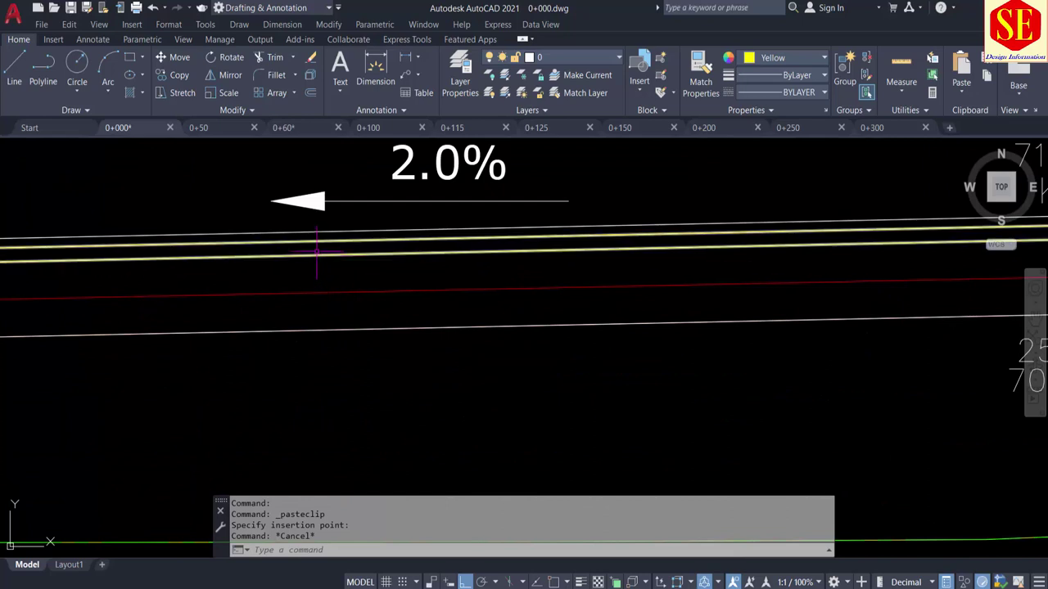
left_click(316, 253)
key("Escape")
scroll(565, 359, "down", 5)
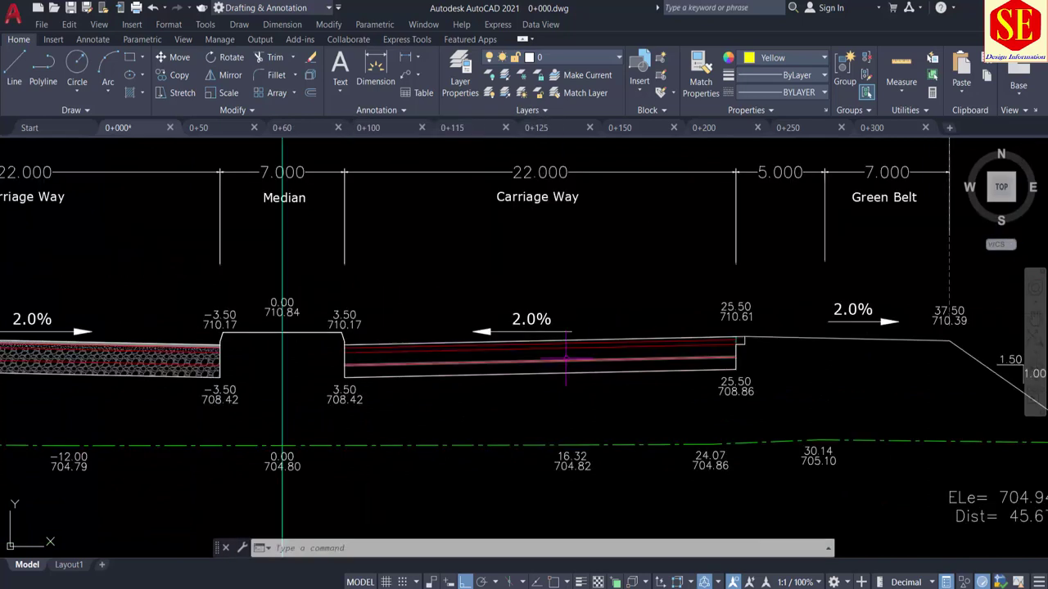
Run Q inside the right-carriageway layer, set its outline aside and place 14.67 beside the table
type("q")
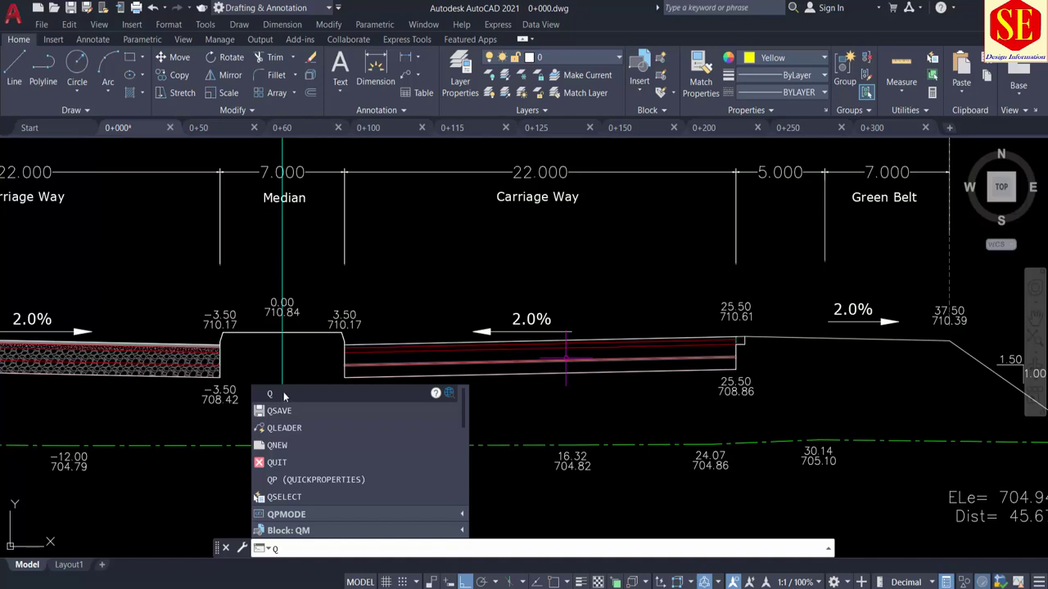
key("Return")
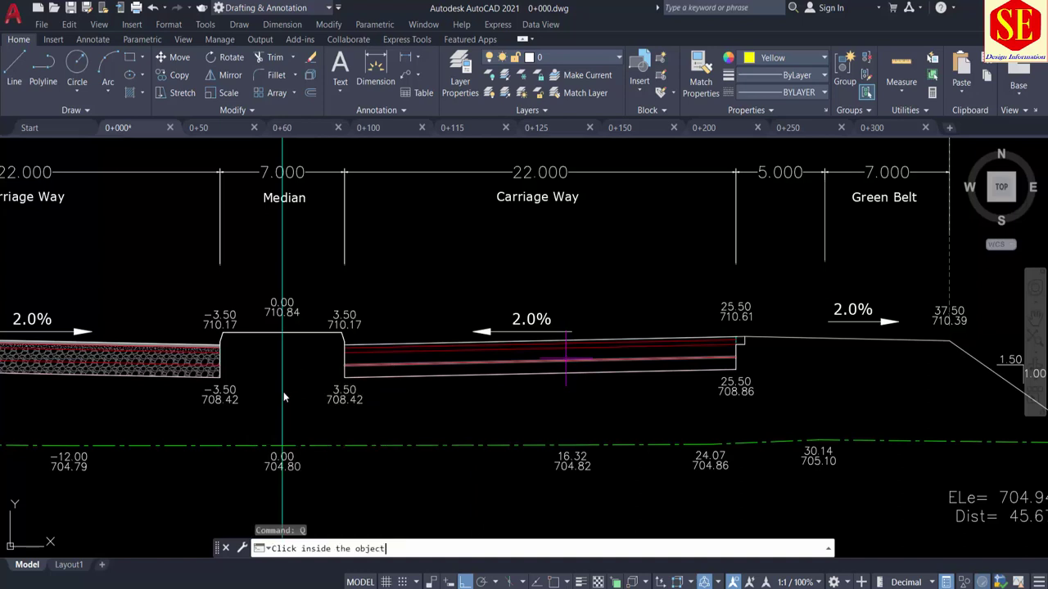
scroll(451, 365, "up", 2)
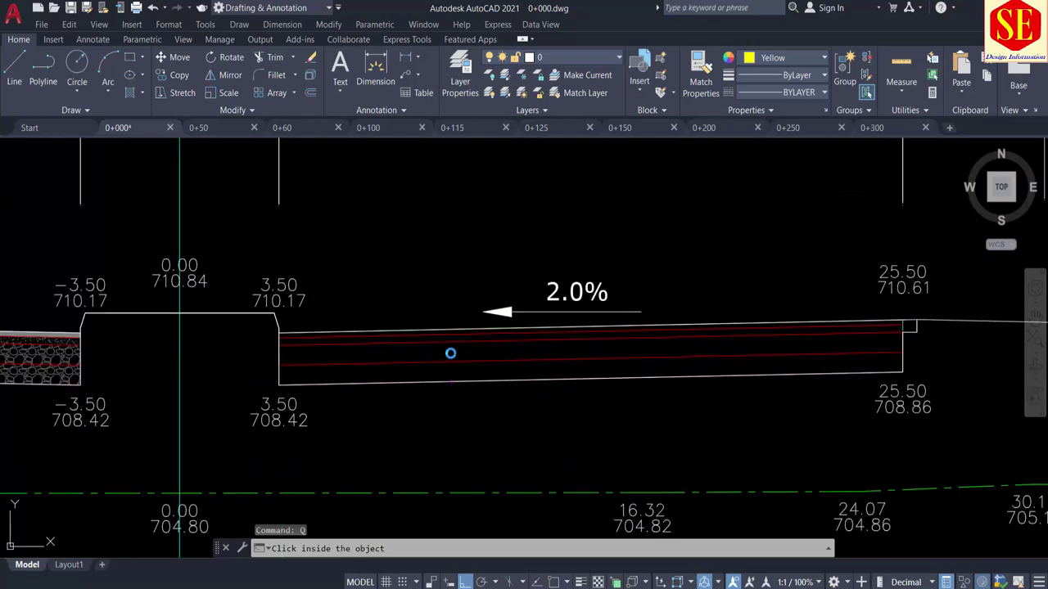
left_click(450, 352)
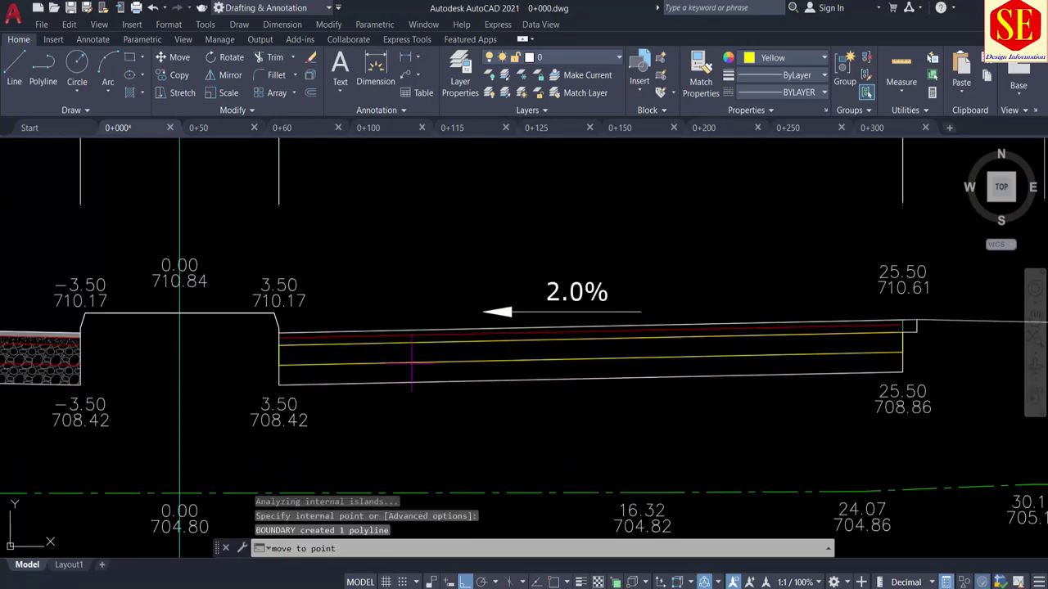
scroll(411, 362, "down", 3)
scroll(704, 270, "up", 2)
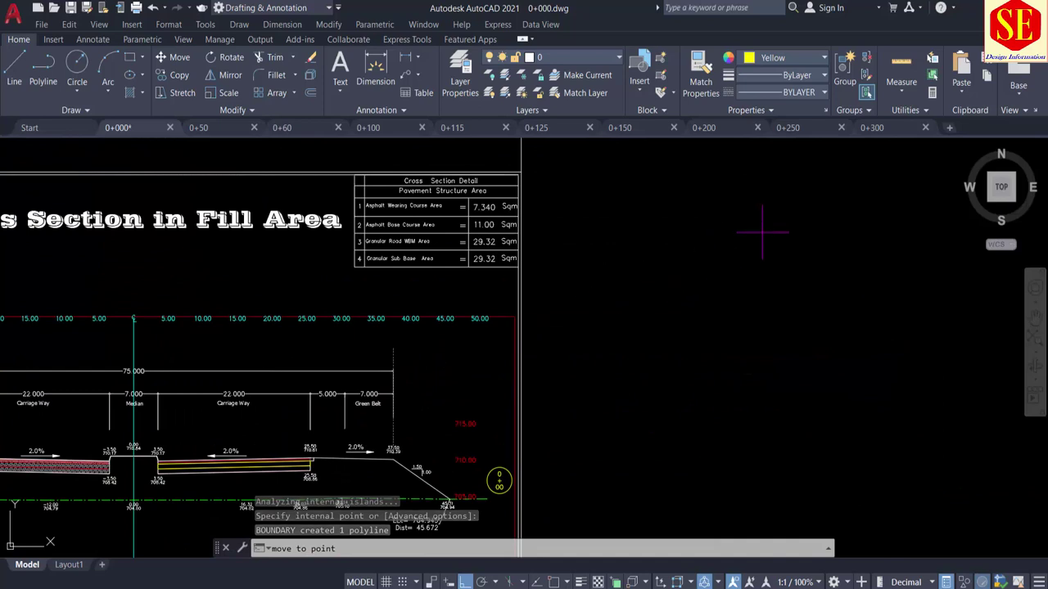
left_click(810, 240)
type("point1")
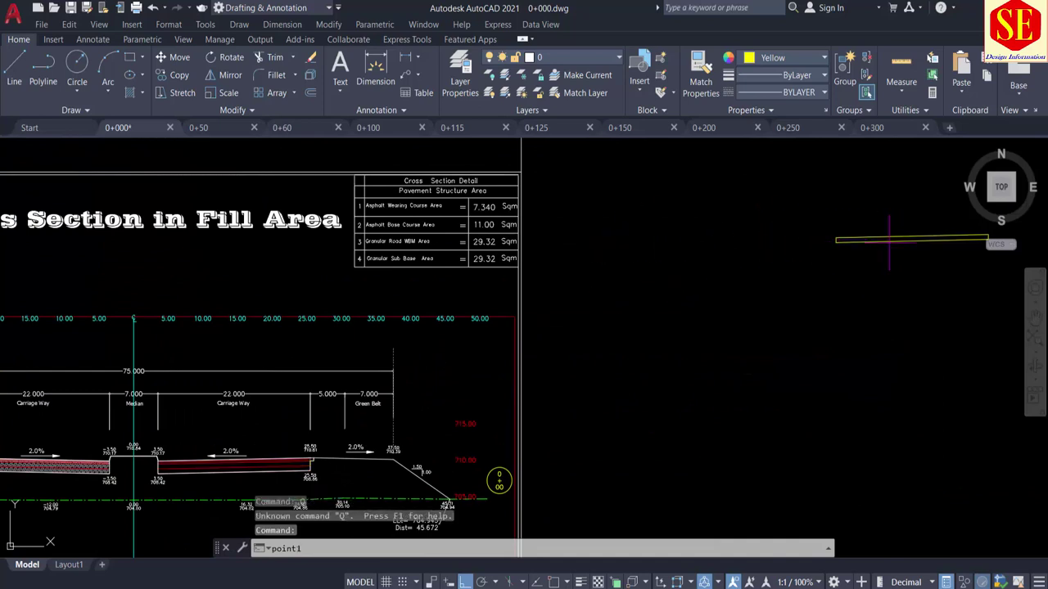
left_click(551, 243)
scroll(524, 246, "up", 2)
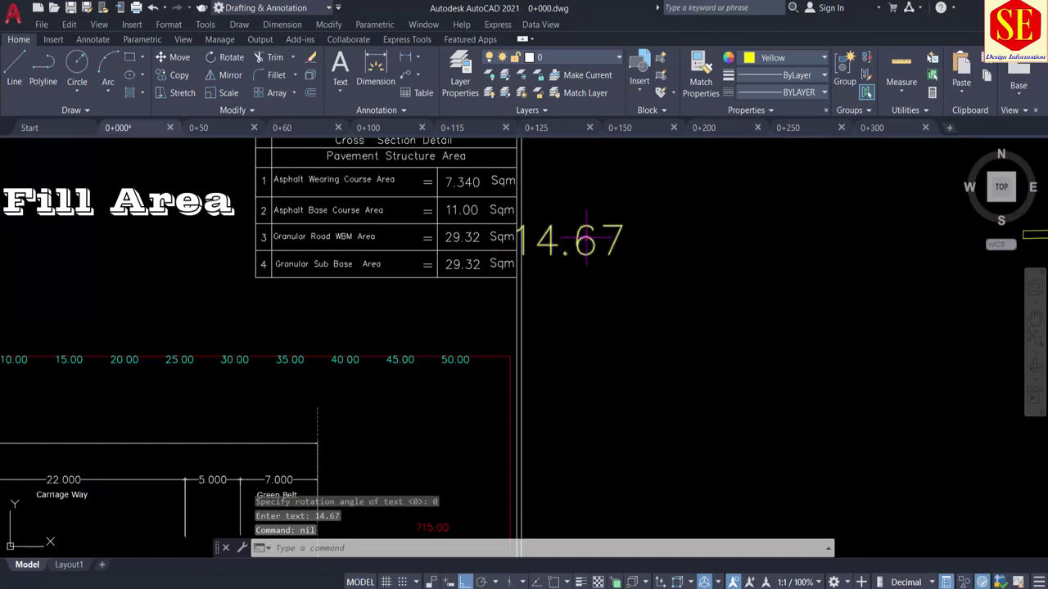
Compute 14.67 × 2 = 29.34 in Calculator and move it aside to reveal the table
key("XF86Calculator")
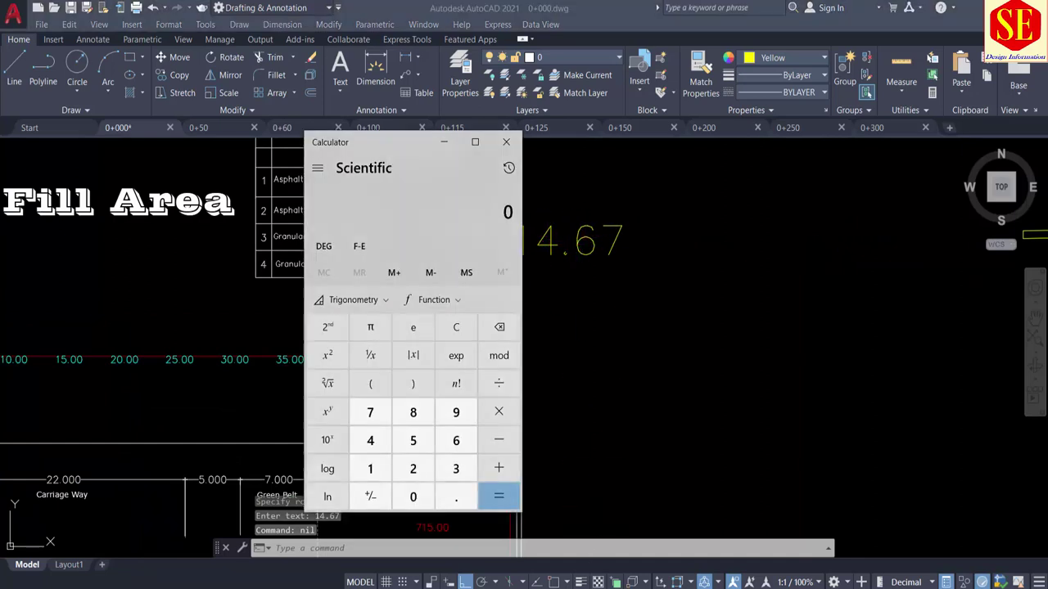
left_click(370, 468)
type("4.6")
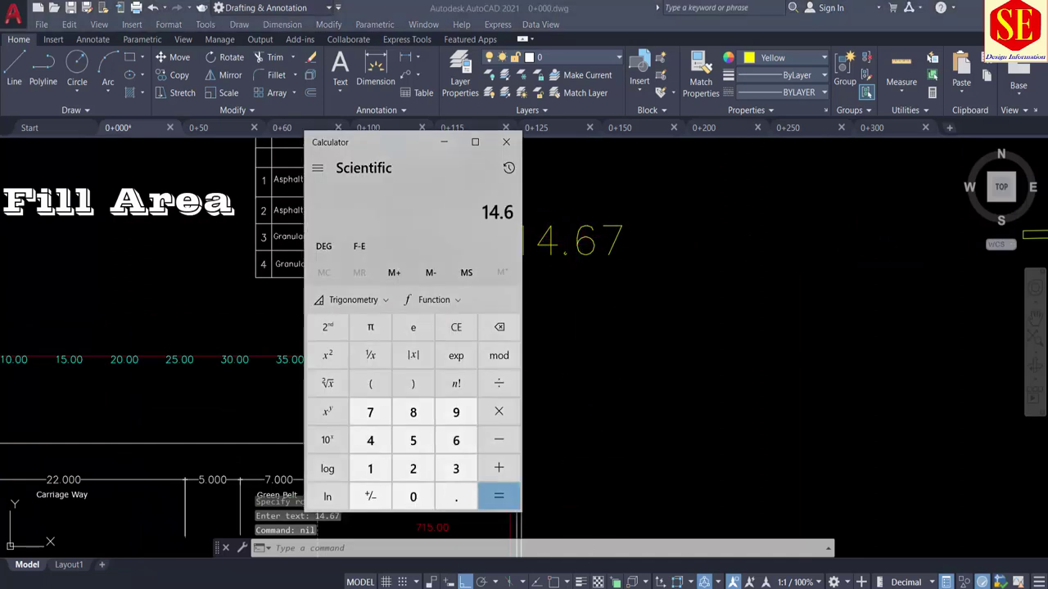
type("7*2")
key("Return")
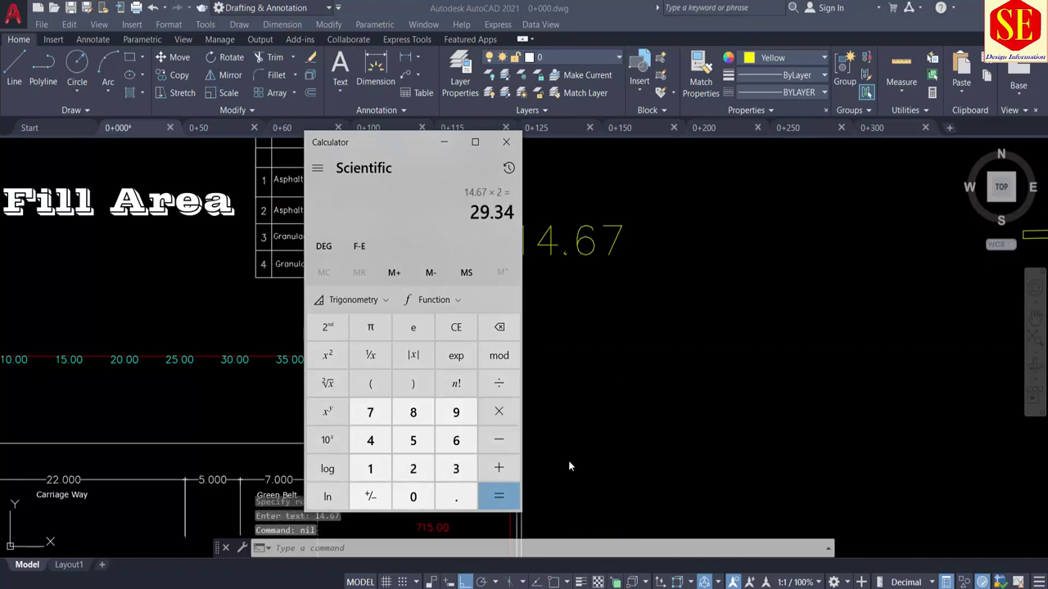
left_click_drag(393, 143, 201, 171)
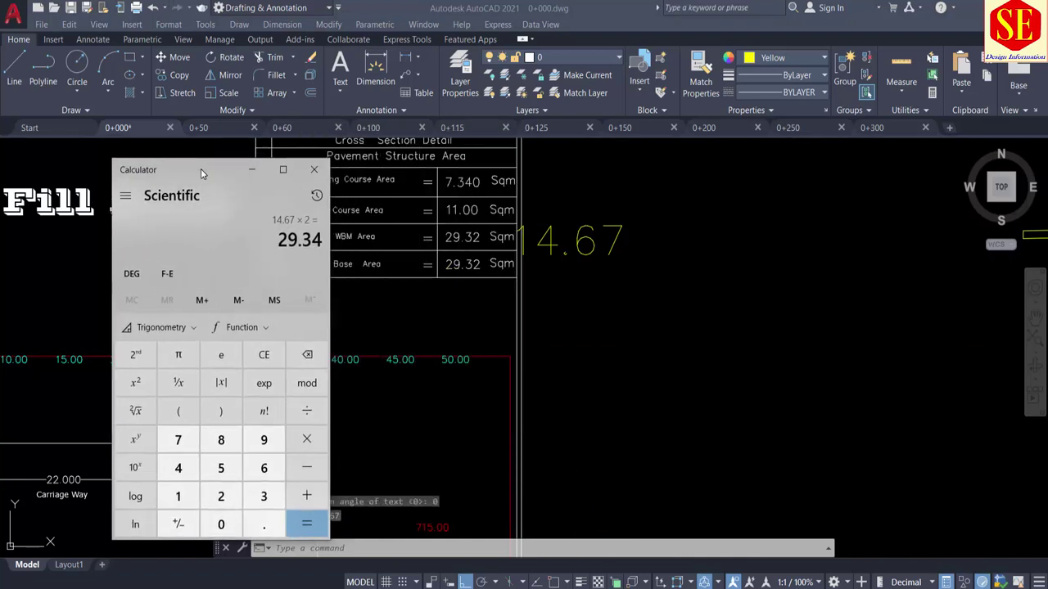
left_click(465, 242)
Set the Granular Road WBM area to 29.34 Sqm and erase the 14.67 note
double_click(471, 239)
type("29.34")
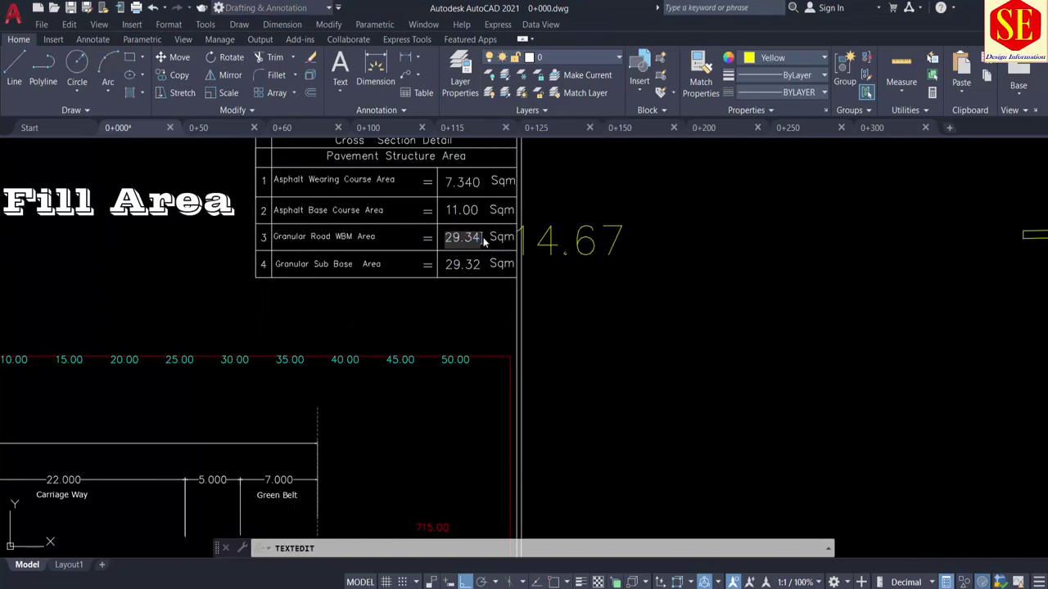
key("Return")
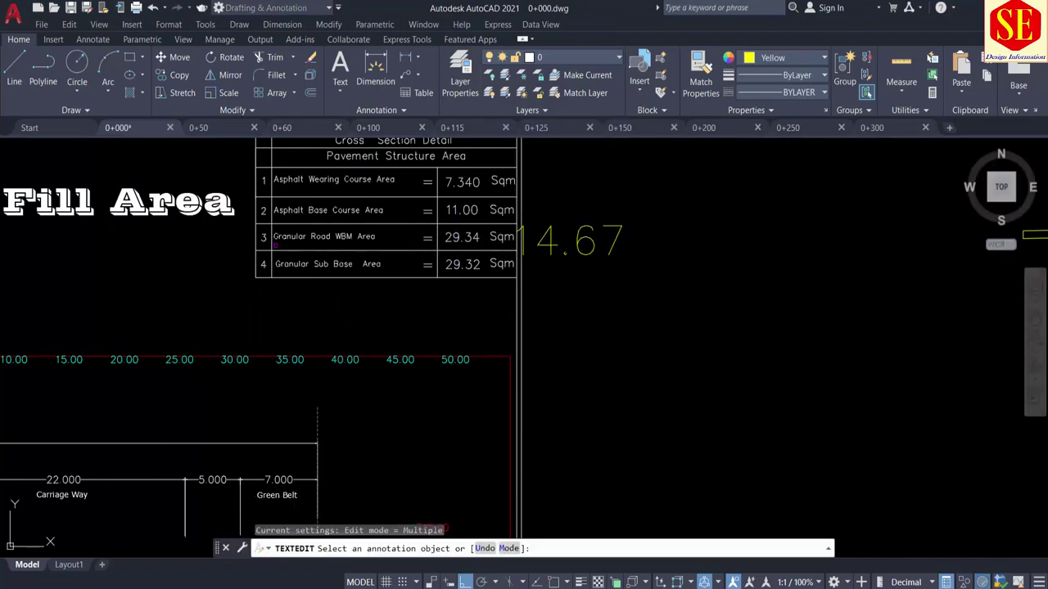
key("Escape")
left_click(688, 205)
left_click(565, 253)
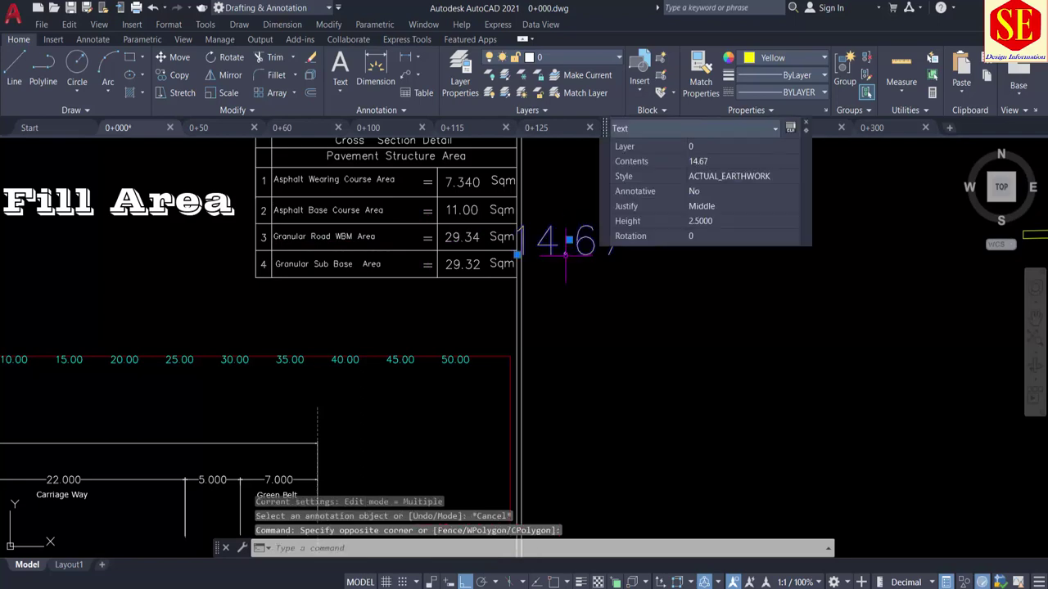
key("e")
key("Return")
Run Q inside the next right-carriageway layer to outline it and place its area, 14.66
scroll(715, 278, "down", 4)
left_click(816, 248)
left_click(808, 280)
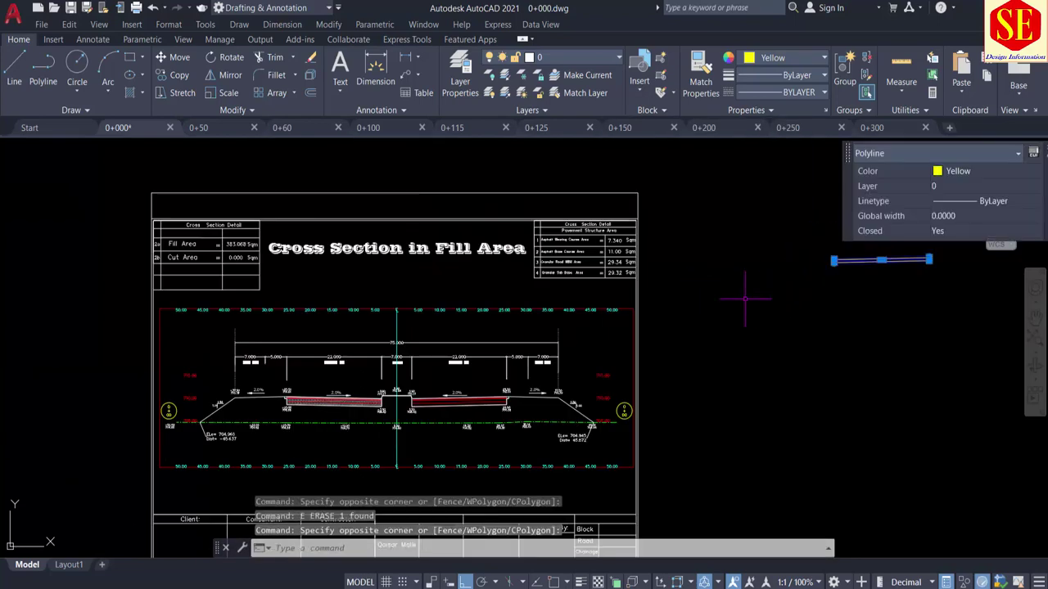
key("Escape")
scroll(475, 398, "up", 5)
middle_click_drag(474, 397, 523, 328)
scroll(545, 301, "up", 2)
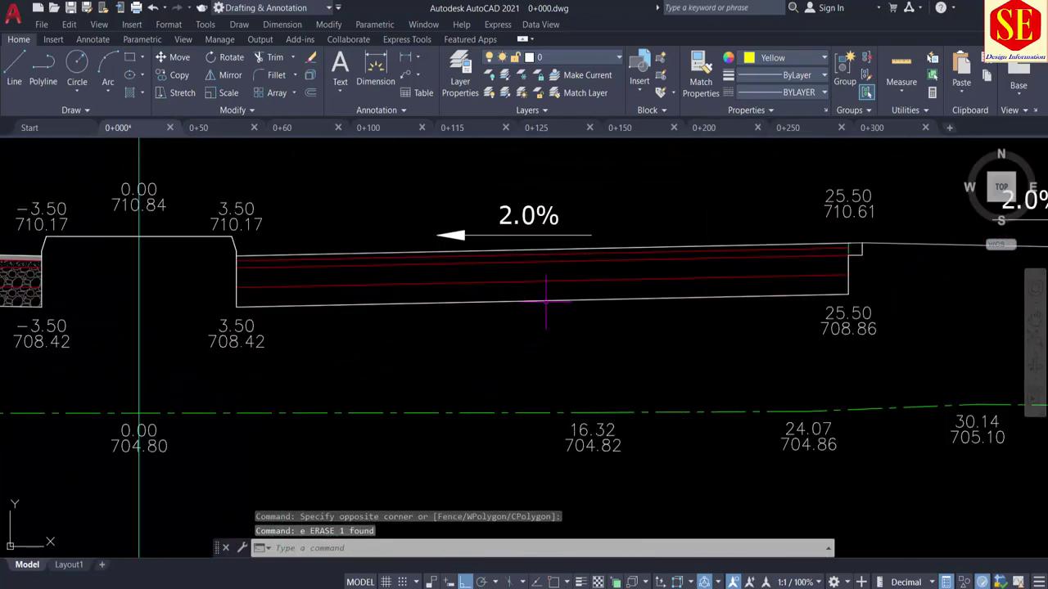
type("Q")
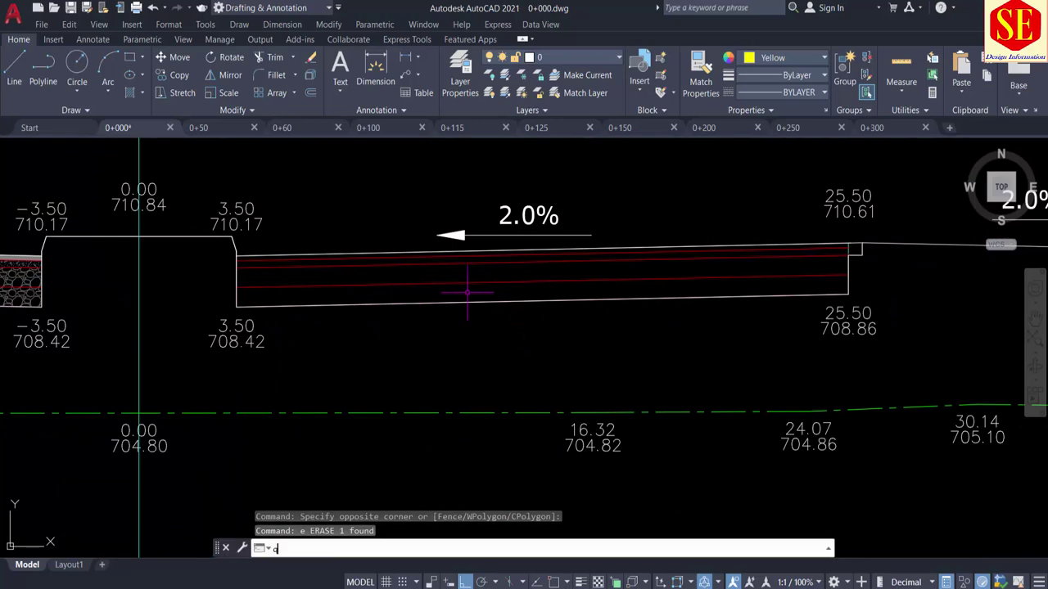
key("Return")
left_click(429, 293)
scroll(362, 347, "down", 10)
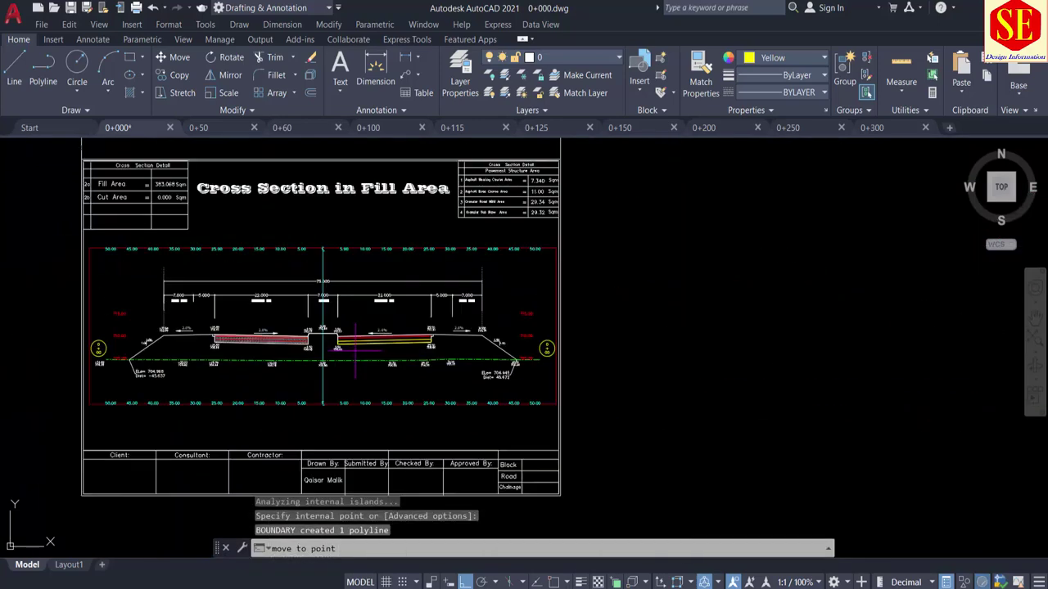
scroll(583, 205, "up", 3)
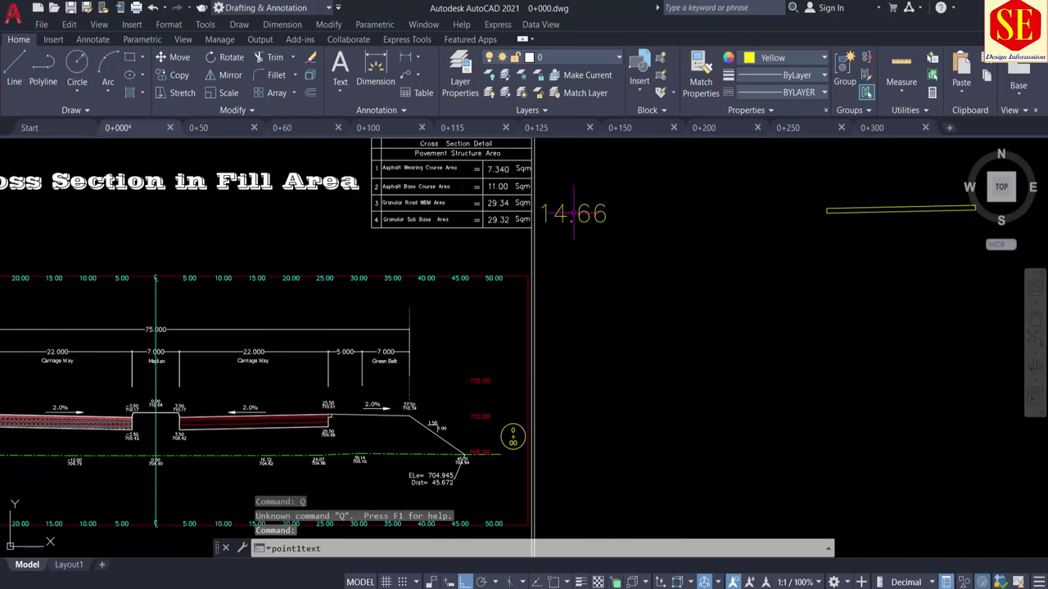
scroll(575, 211, "up", 2)
scroll(575, 212, "up", 2)
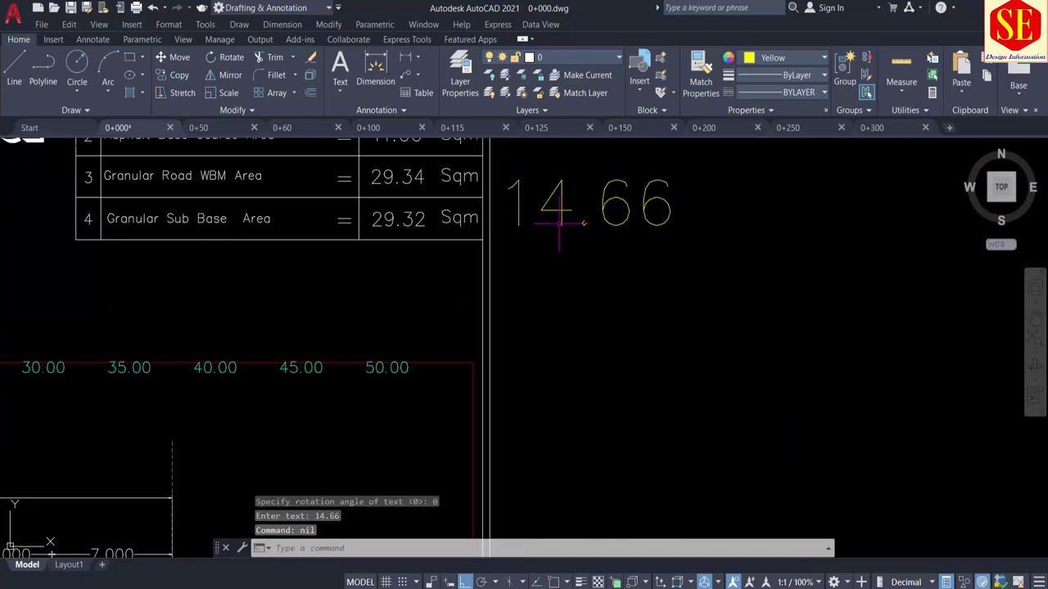
Double 14.66 in Calculator to get 29.32, then minimise it
key("alt+Tab")
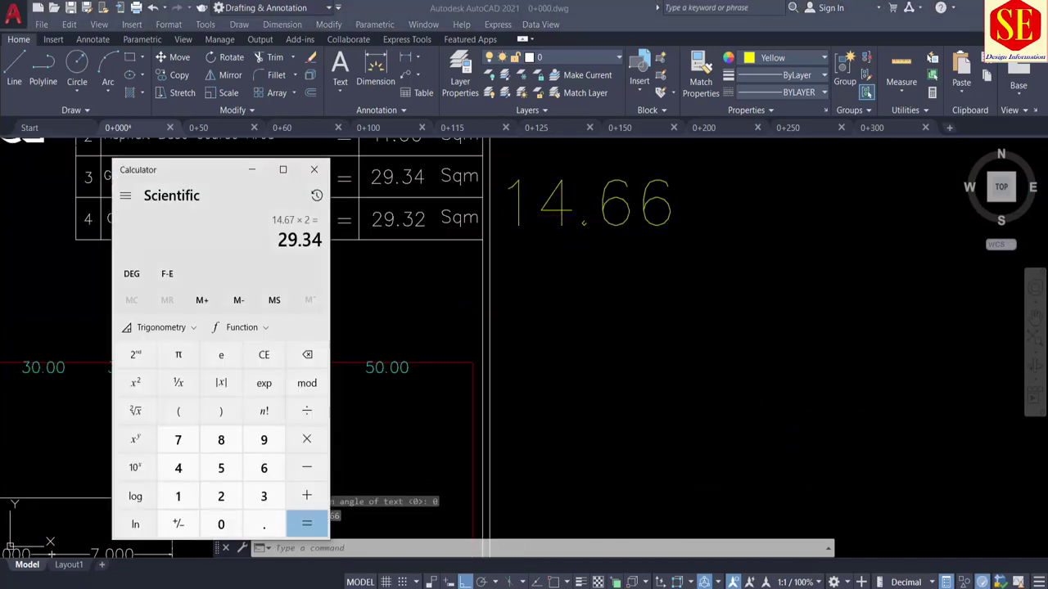
type("14.6")
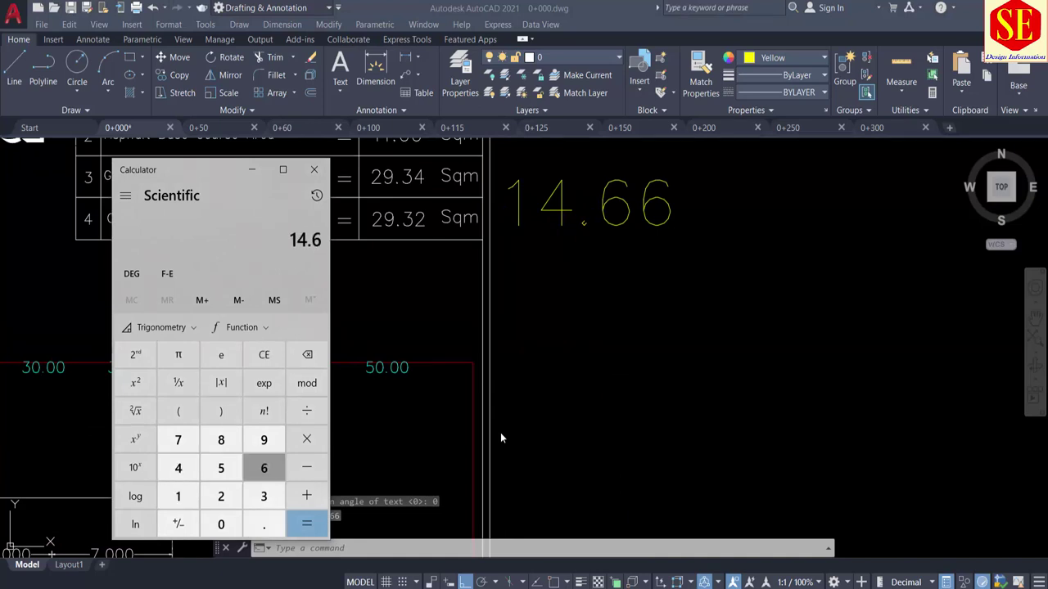
type("6*2")
key("Return")
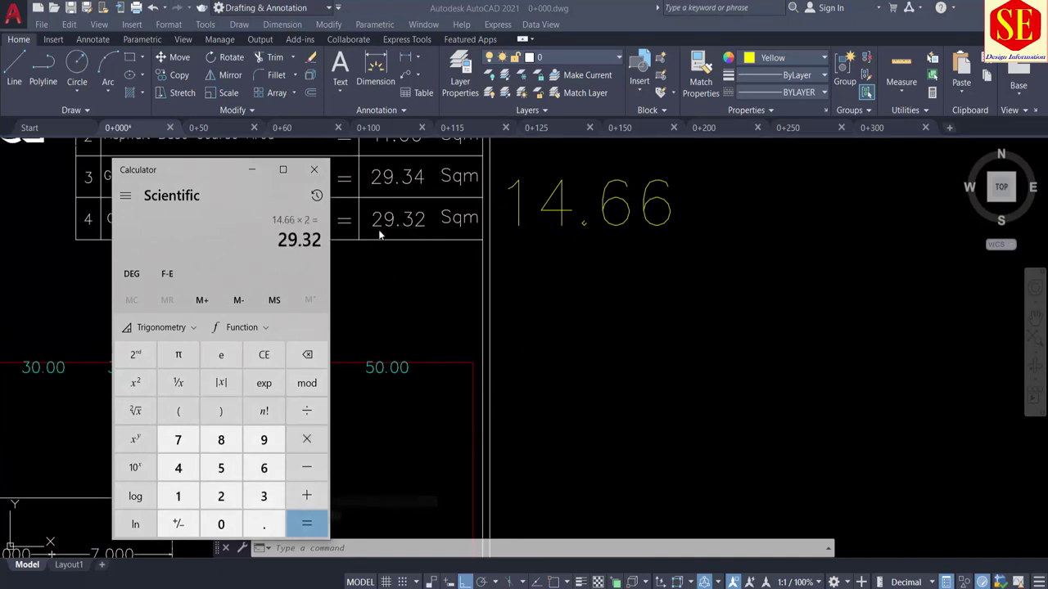
left_click(253, 174)
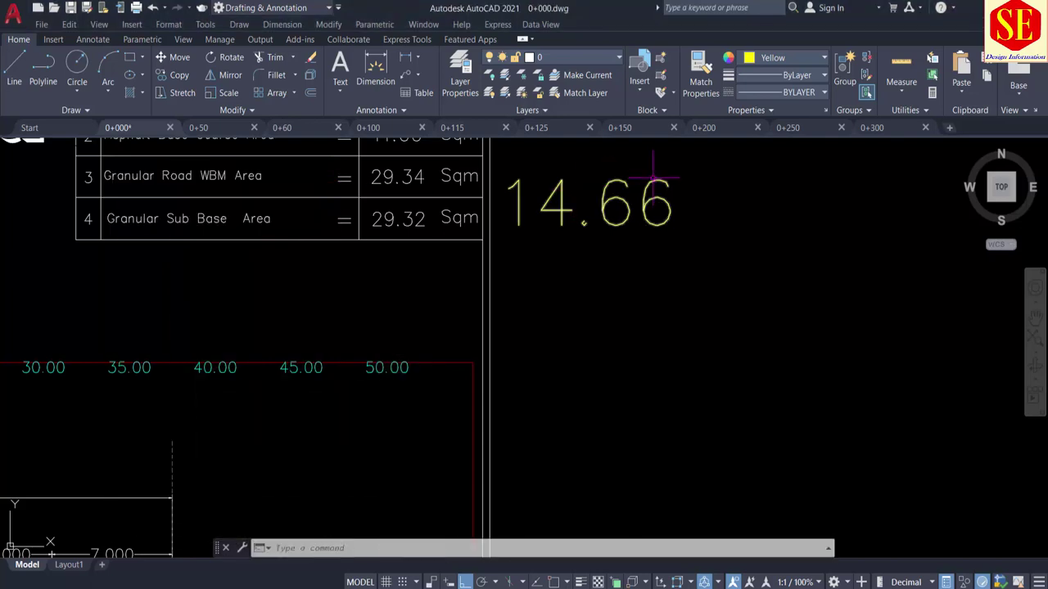
left_click_drag(635, 166, 583, 225)
key("e")
key("Return")
scroll(701, 304, "down", 3)
scroll(701, 303, "down", 2)
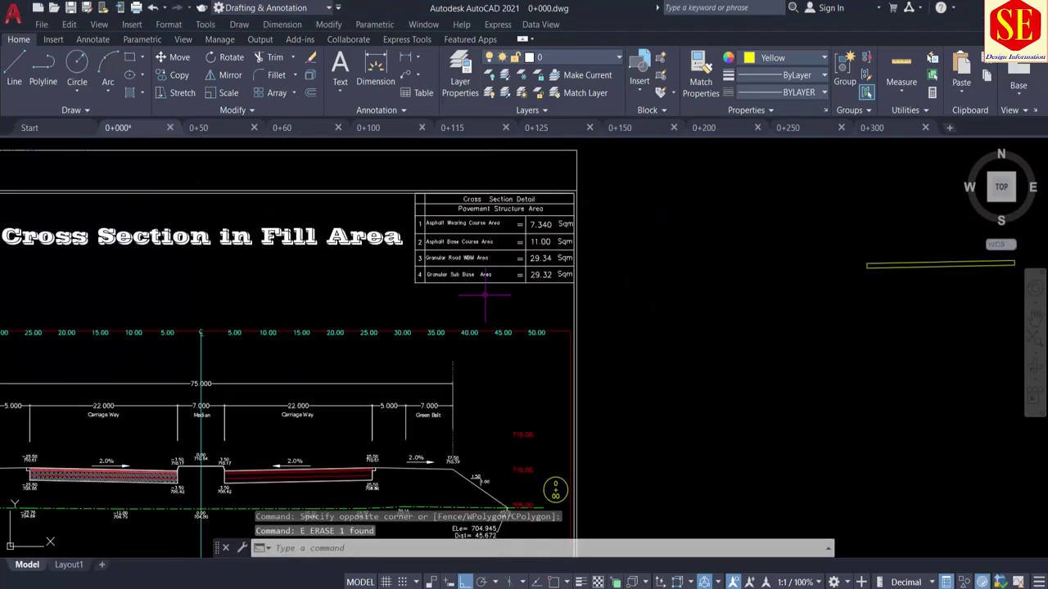
left_click(888, 227)
key("Escape")
middle_click_drag(673, 346, 854, 210)
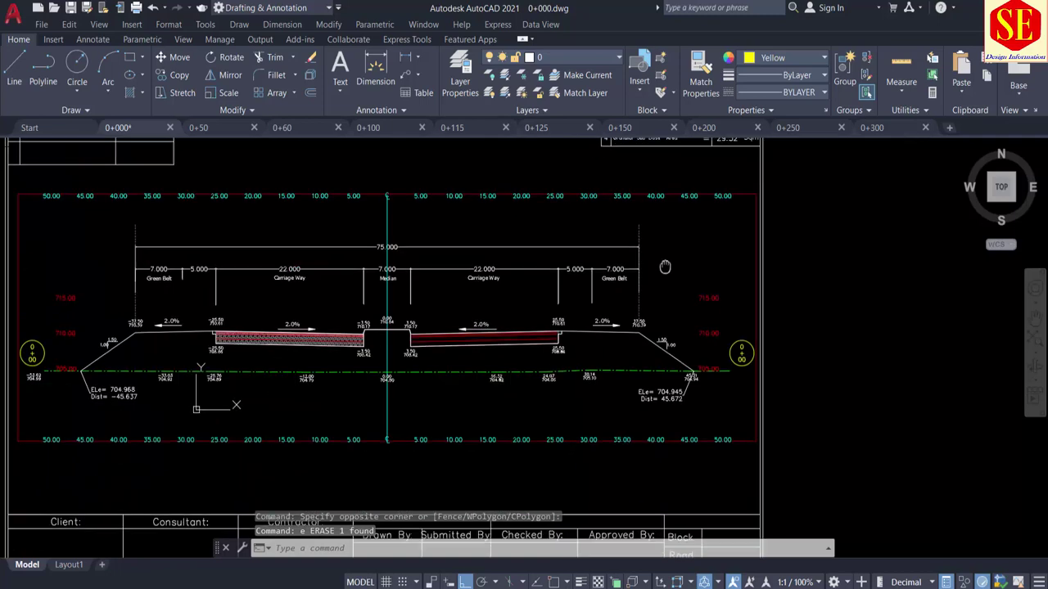
scroll(289, 332, "up", 2)
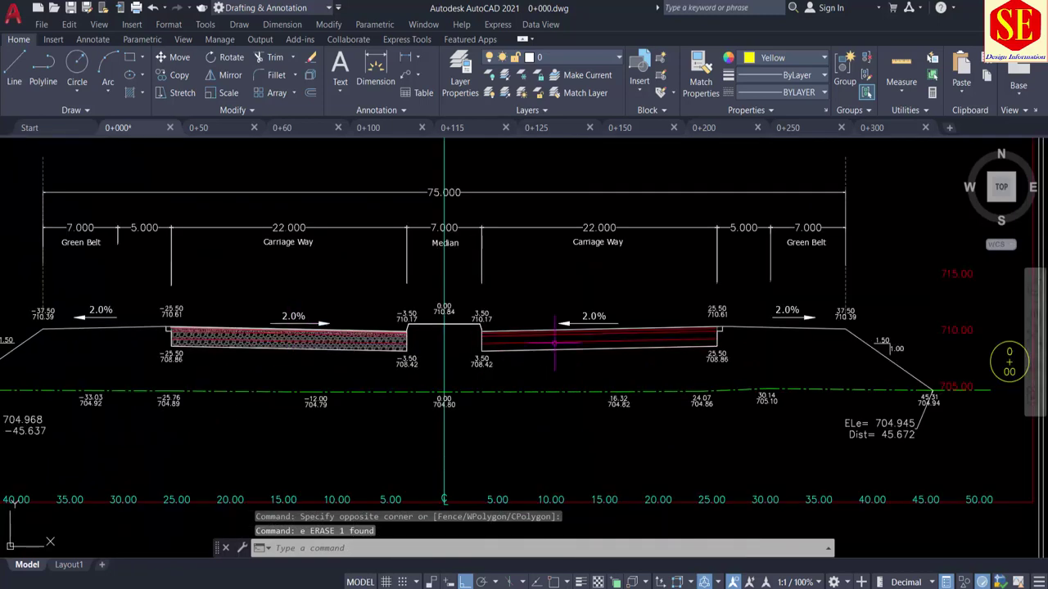
scroll(523, 352, "down", 1)
scroll(491, 397, "down", 2)
scroll(492, 397, "down", 3)
scroll(508, 308, "up", 5)
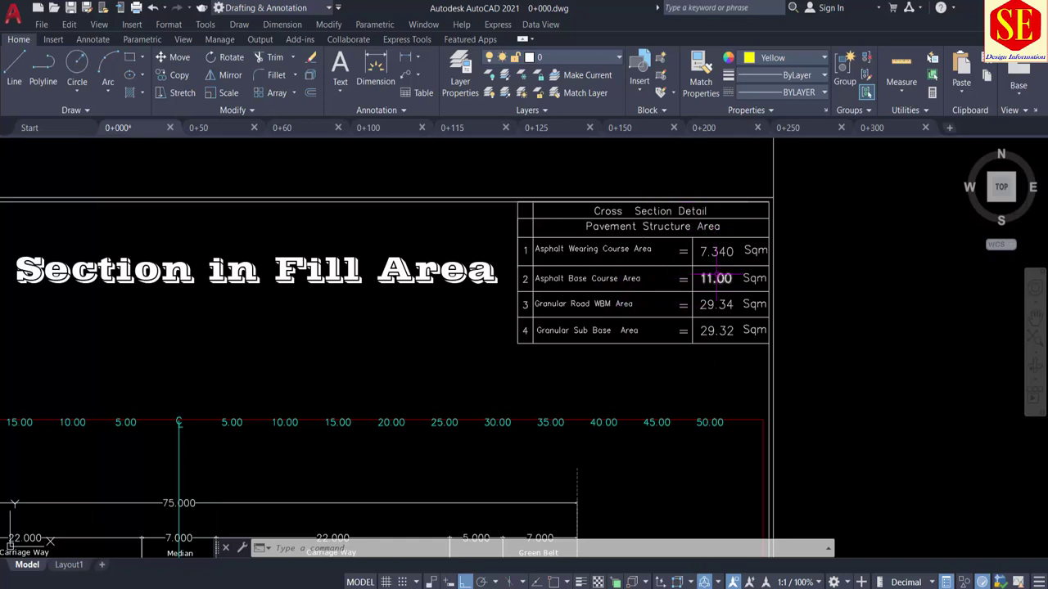
scroll(714, 278, "down", 2)
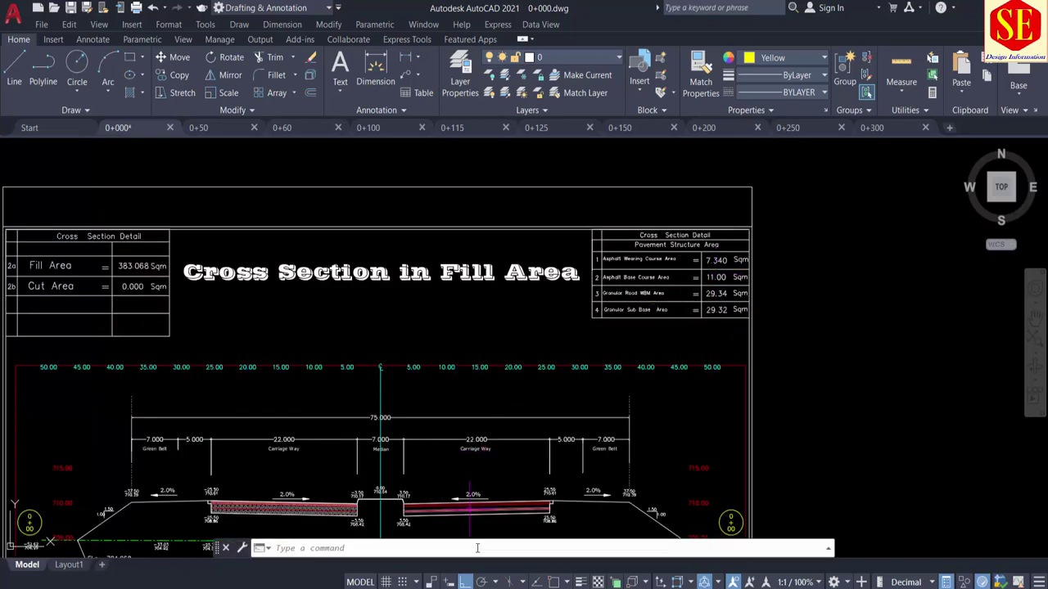
middle_click_drag(478, 495, 497, 433)
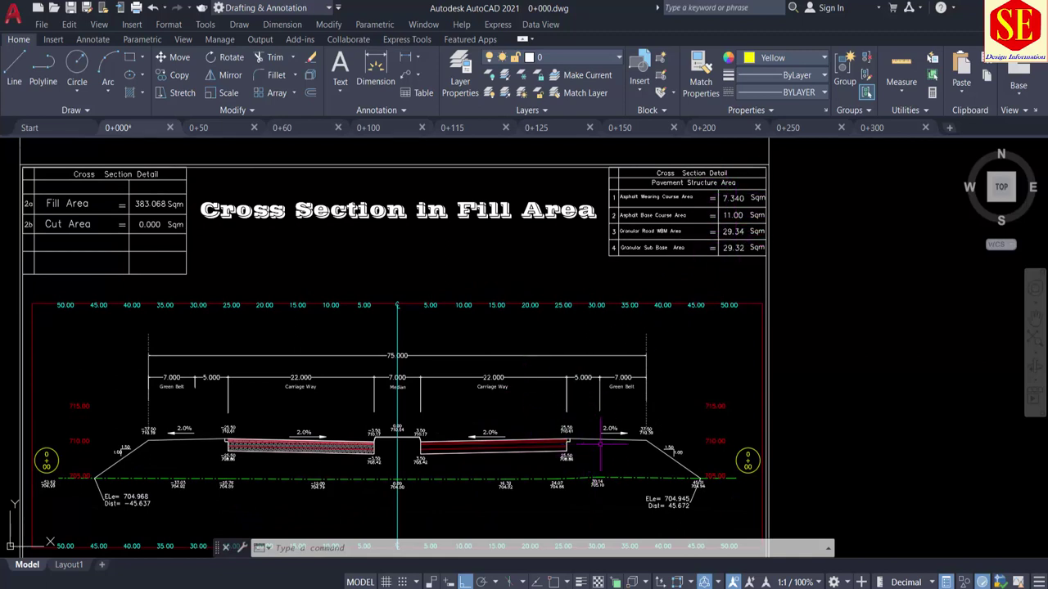
scroll(571, 446, "up", 2)
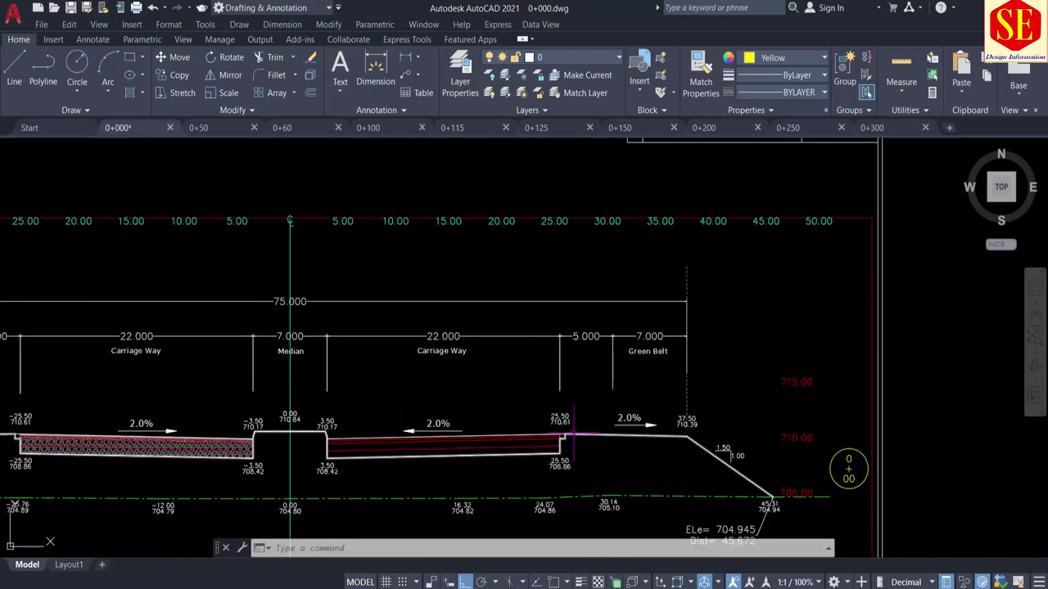
scroll(573, 435, "down", 2)
scroll(646, 343, "down", 1)
scroll(653, 339, "up", 1)
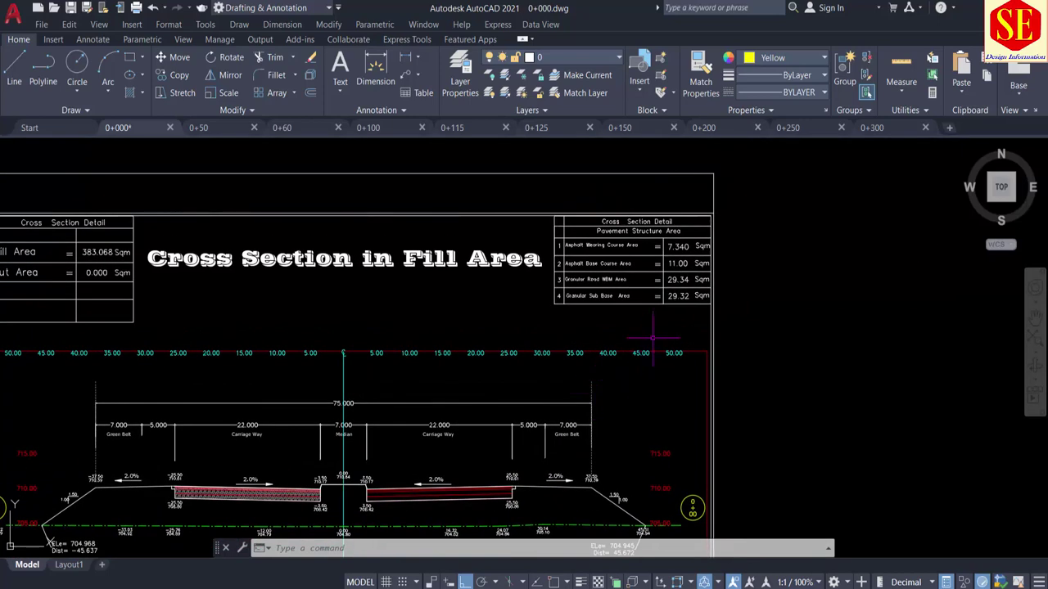
scroll(644, 243, "up", 2)
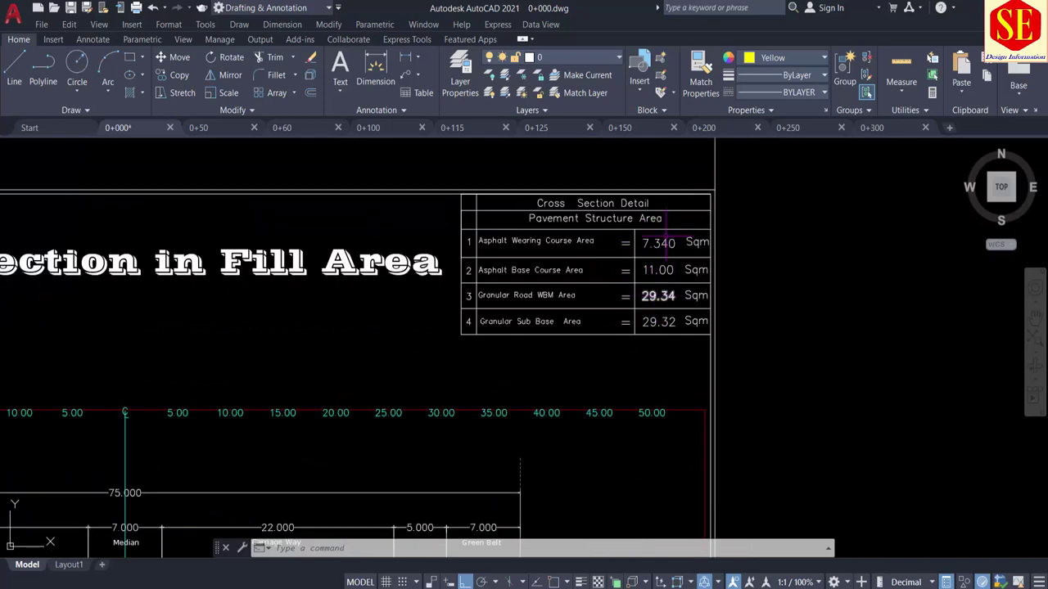
scroll(663, 237, "down", 3)
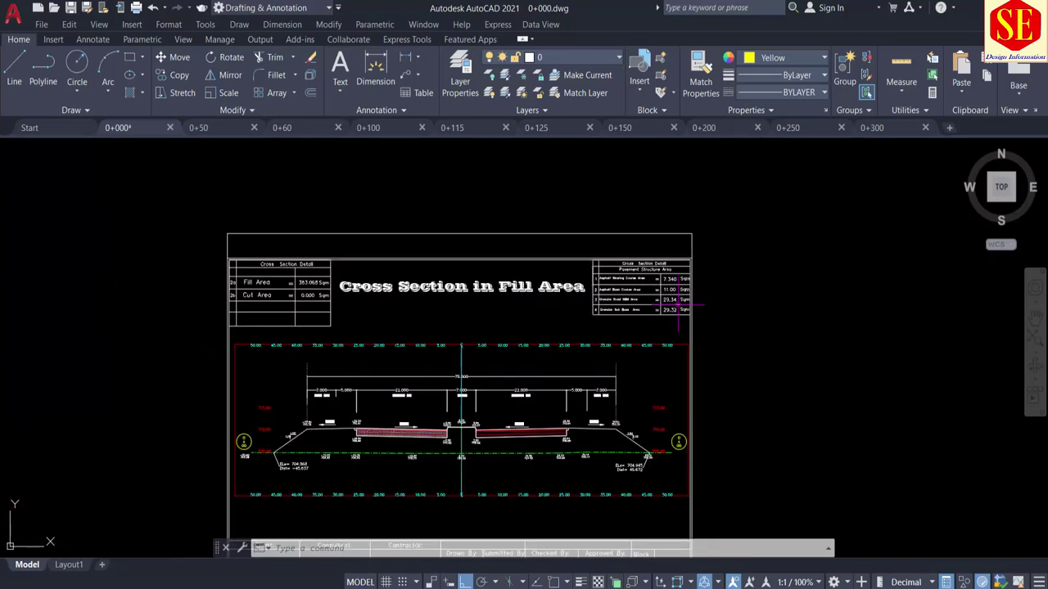
scroll(612, 368, "up", 4)
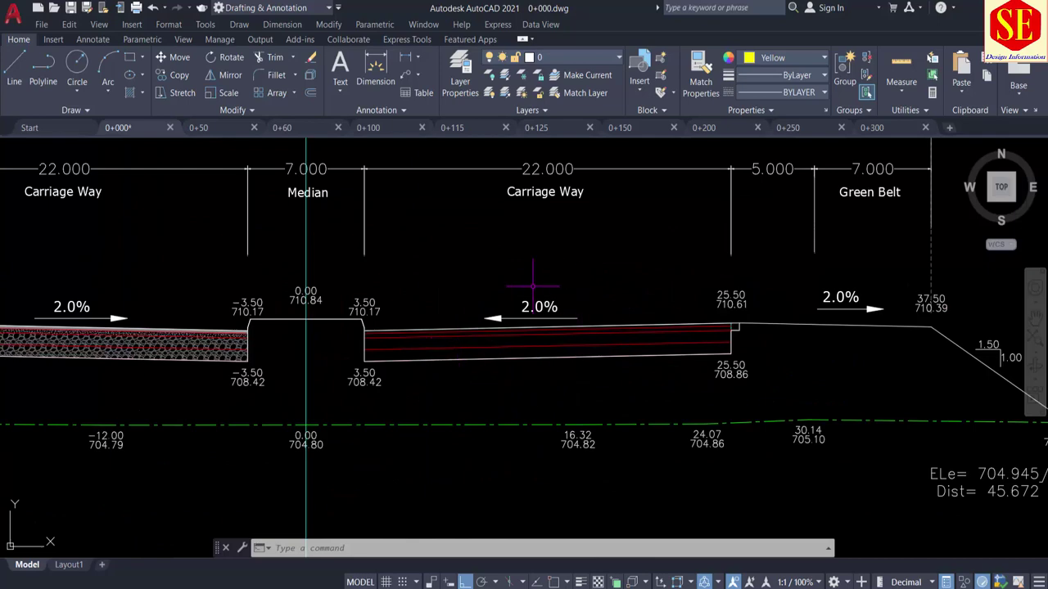
scroll(513, 306, "down", 1)
scroll(507, 311, "down", 2)
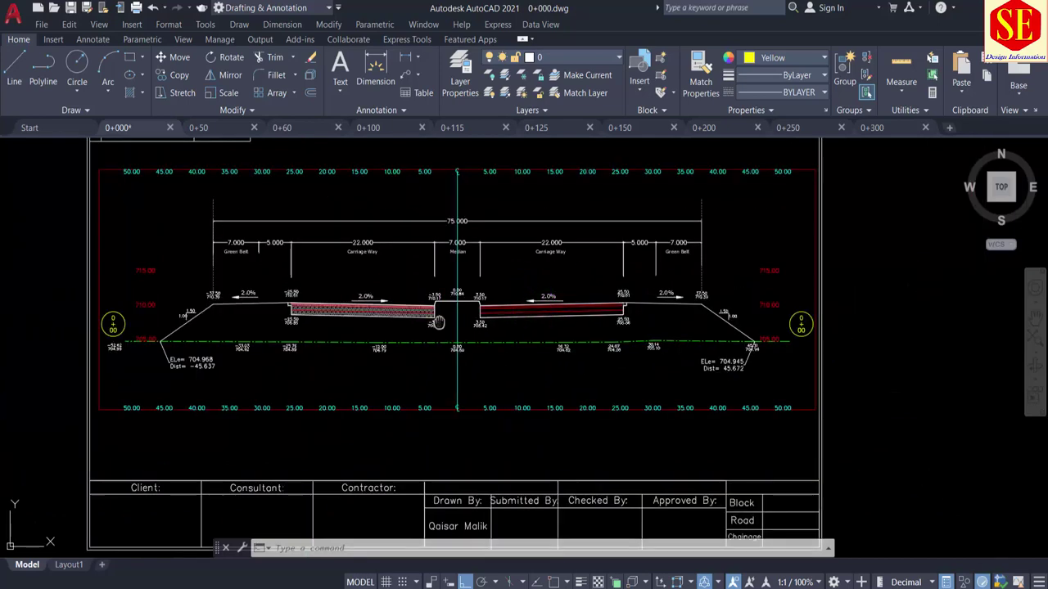
scroll(504, 316, "up", 2)
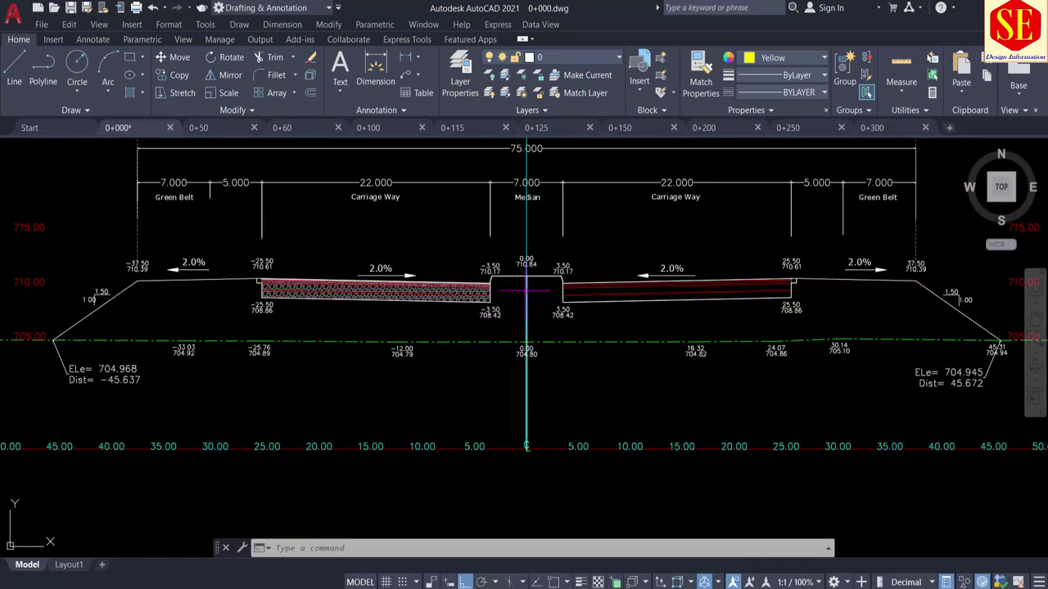
Start and cancel TRIM, then pan to show the 75.000 dimension
type("tr")
key("Return")
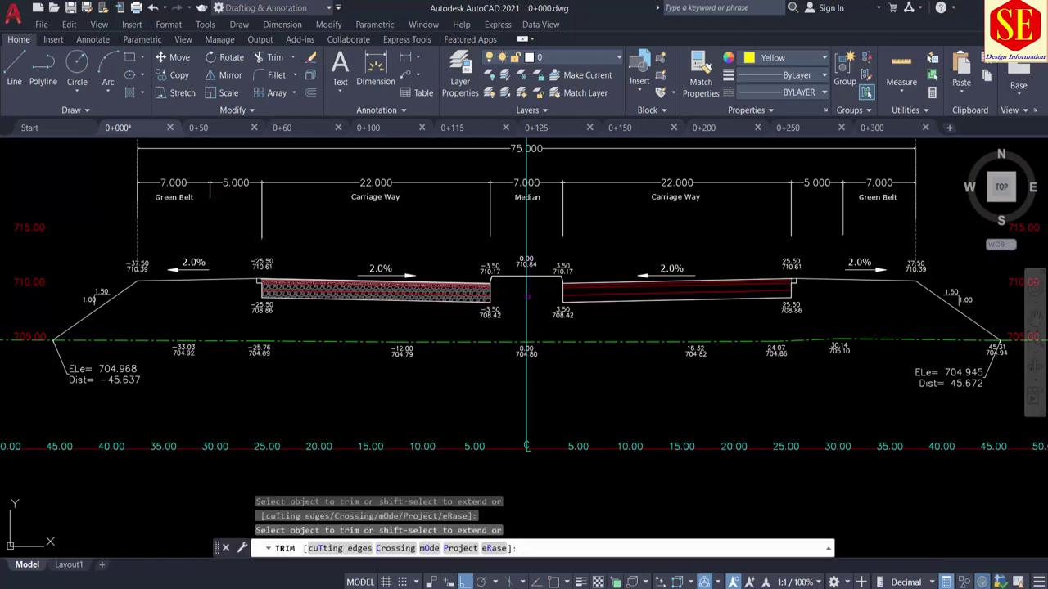
key("Escape")
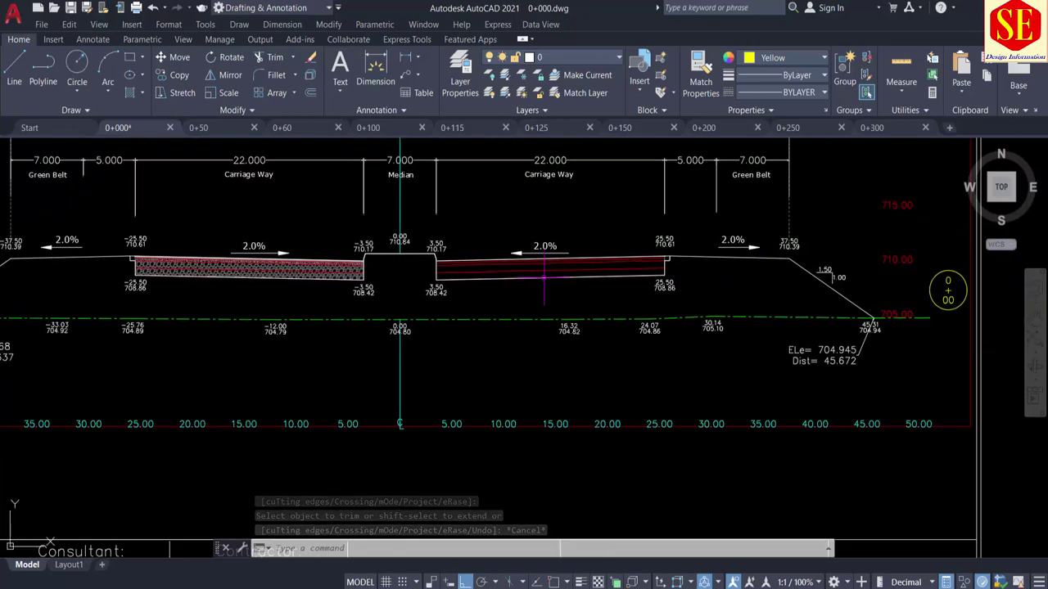
scroll(573, 295, "down", 3)
scroll(450, 296, "up", 3)
middle_click_drag(454, 299, 460, 336)
type("b")
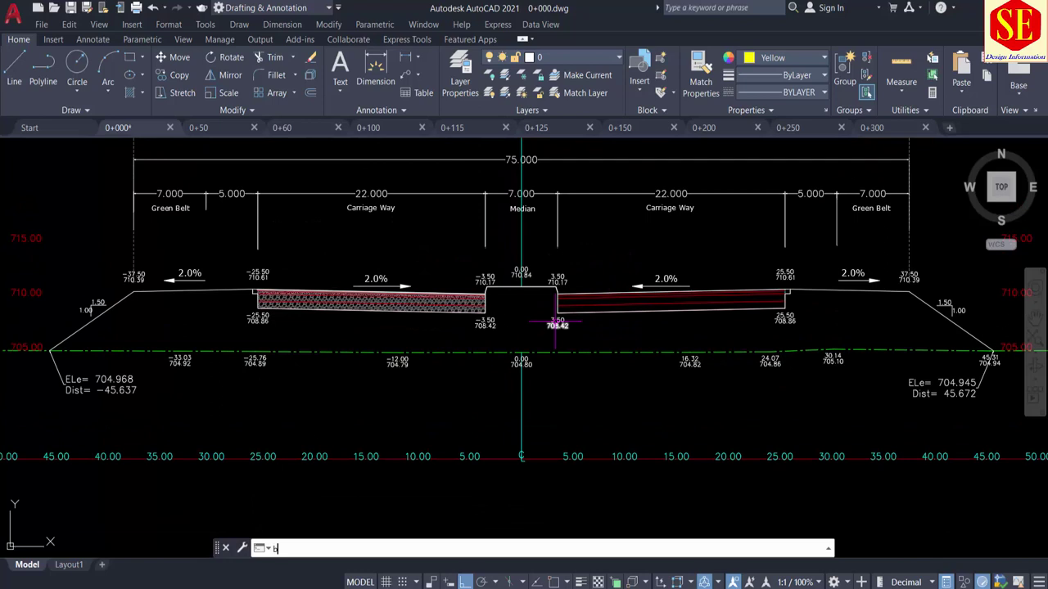
Create a closed boundary polyline inside the whole embankment fill area
type("o")
key("Return")
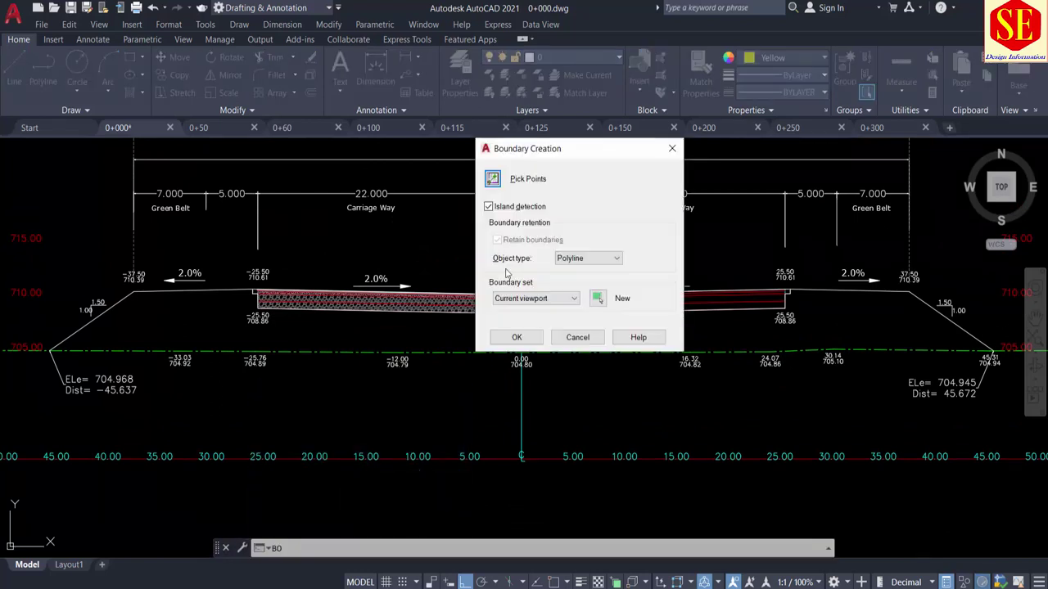
left_click(488, 183)
left_click(404, 332)
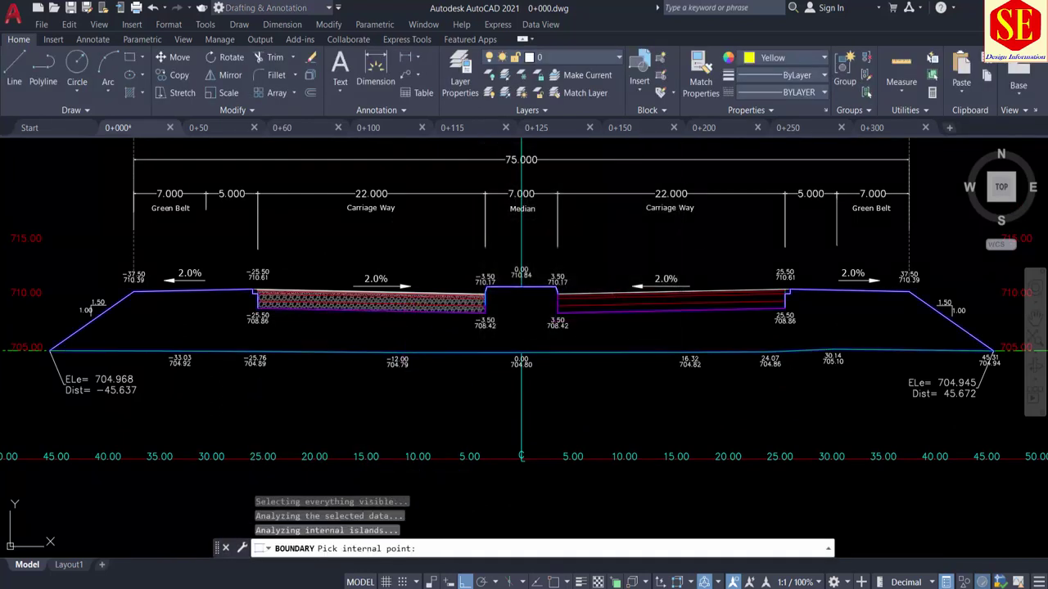
key("Return")
type("m")
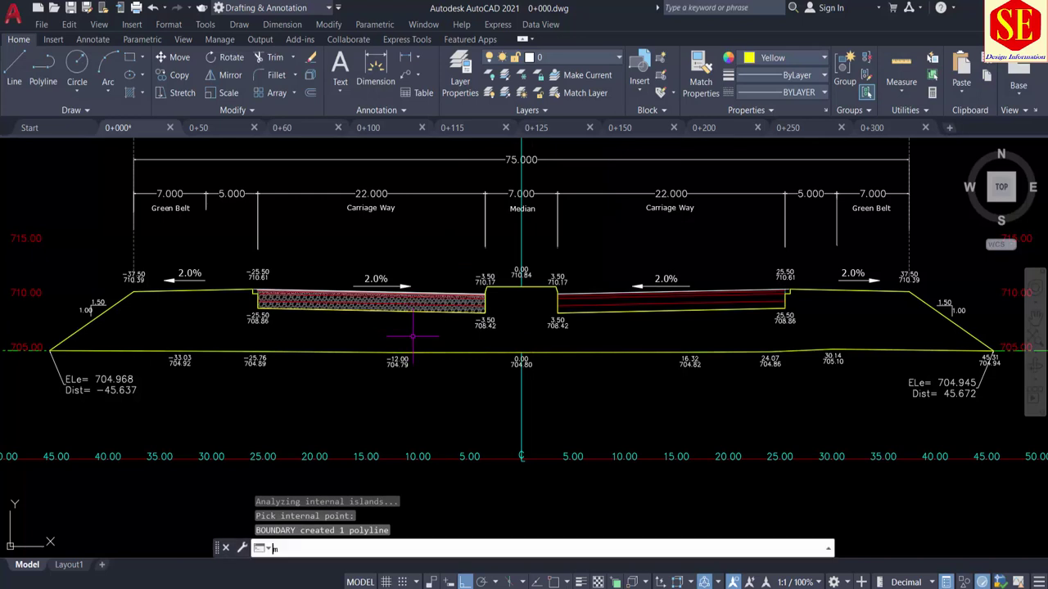
key("Return")
Move the fill boundary polyline to the right of the sheet
left_click(425, 353)
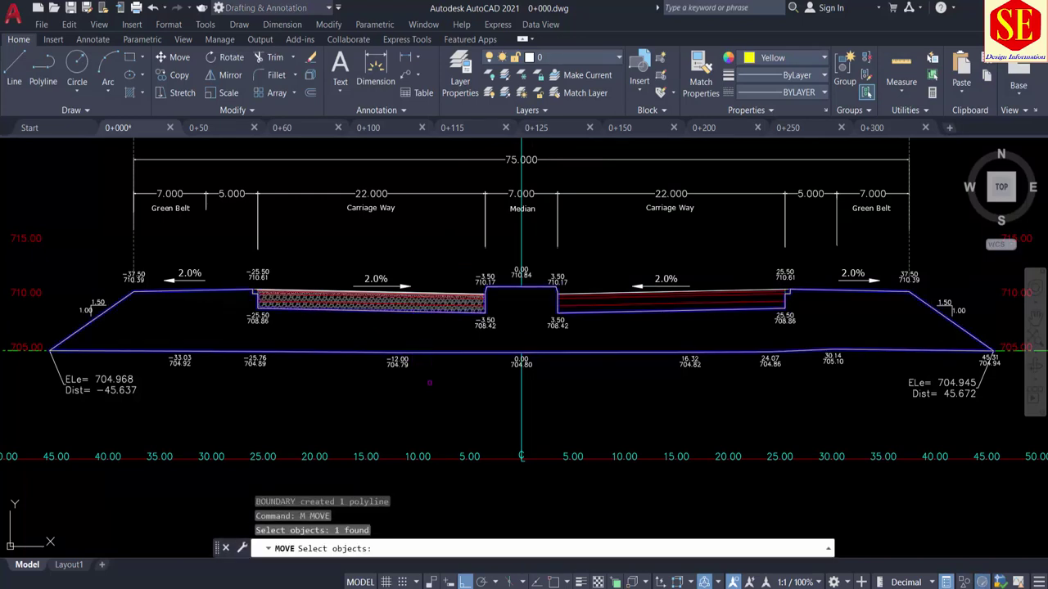
key("Return")
left_click(430, 383)
scroll(430, 383, "down", 1)
scroll(426, 369, "down", 3)
left_click(770, 361)
key("Escape")
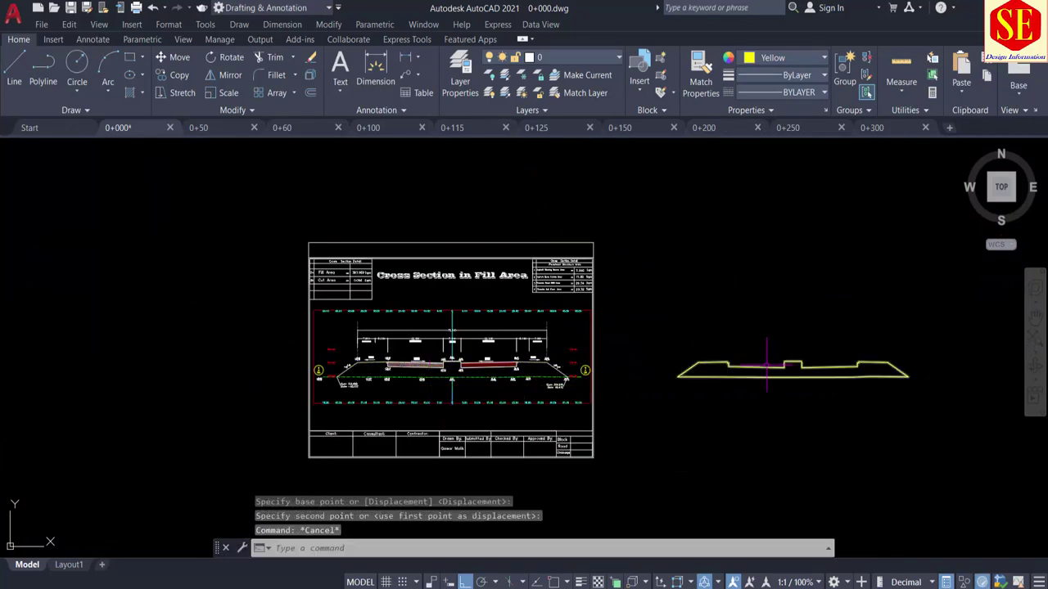
left_click(768, 364)
Measure the boundary with AREA > Object: Area 386.5729, Perimeter 194.0057
type("a")
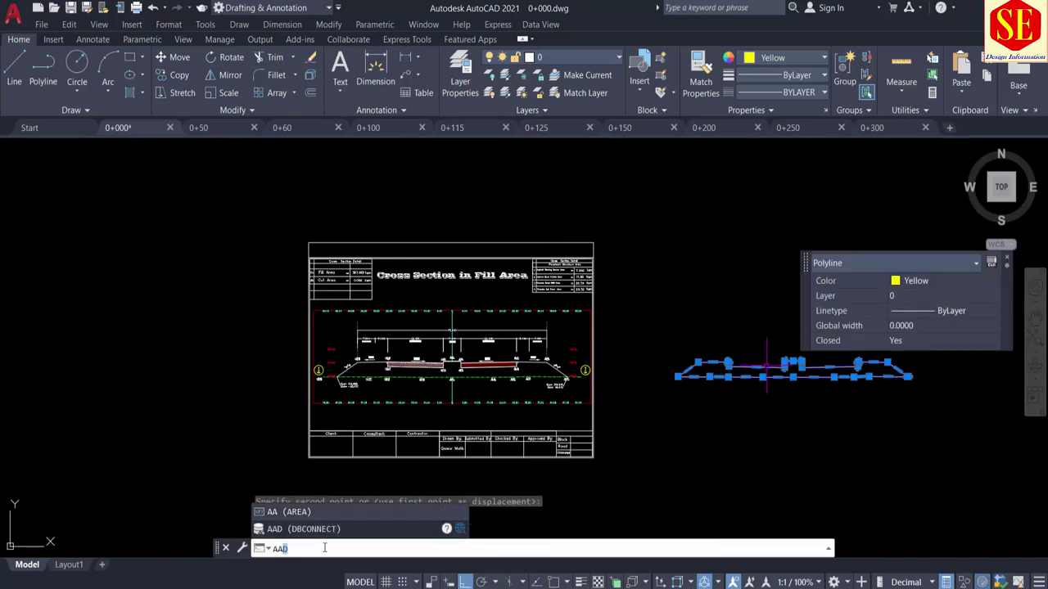
key("Return")
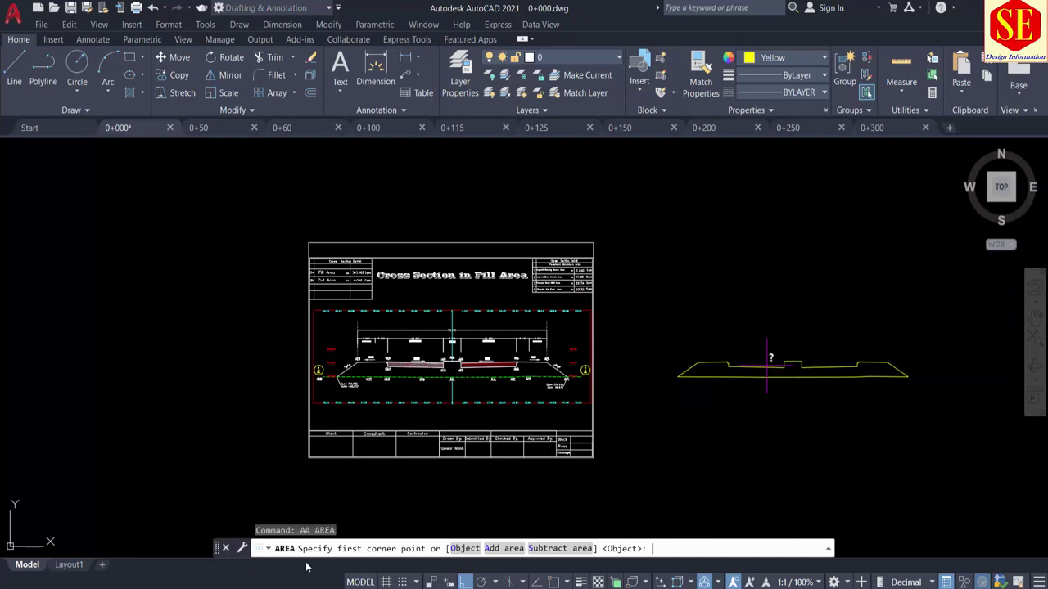
type("o")
key("Return")
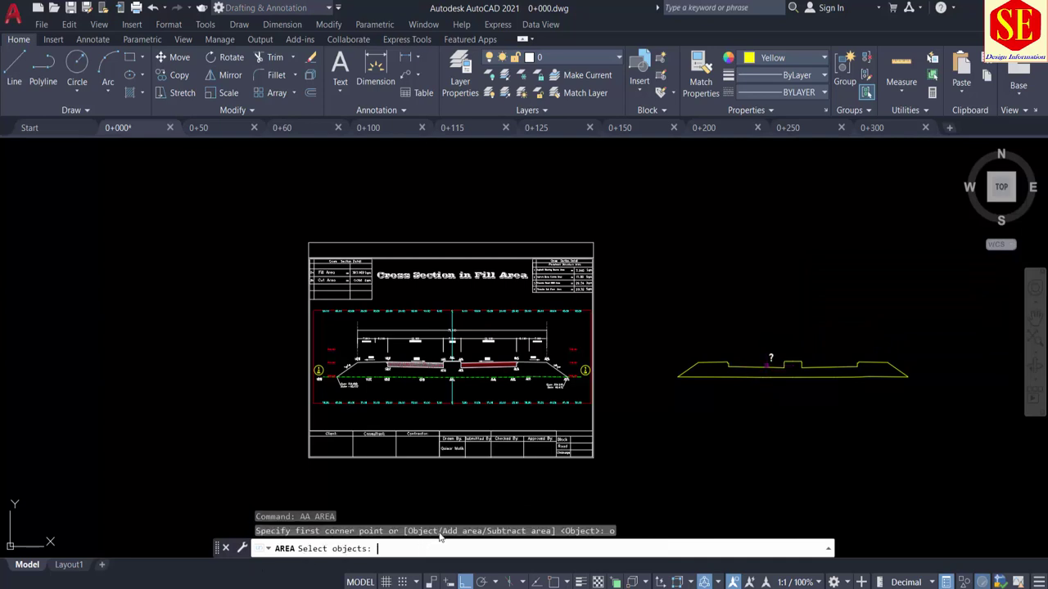
scroll(755, 356, "up", 2)
scroll(755, 355, "up", 2)
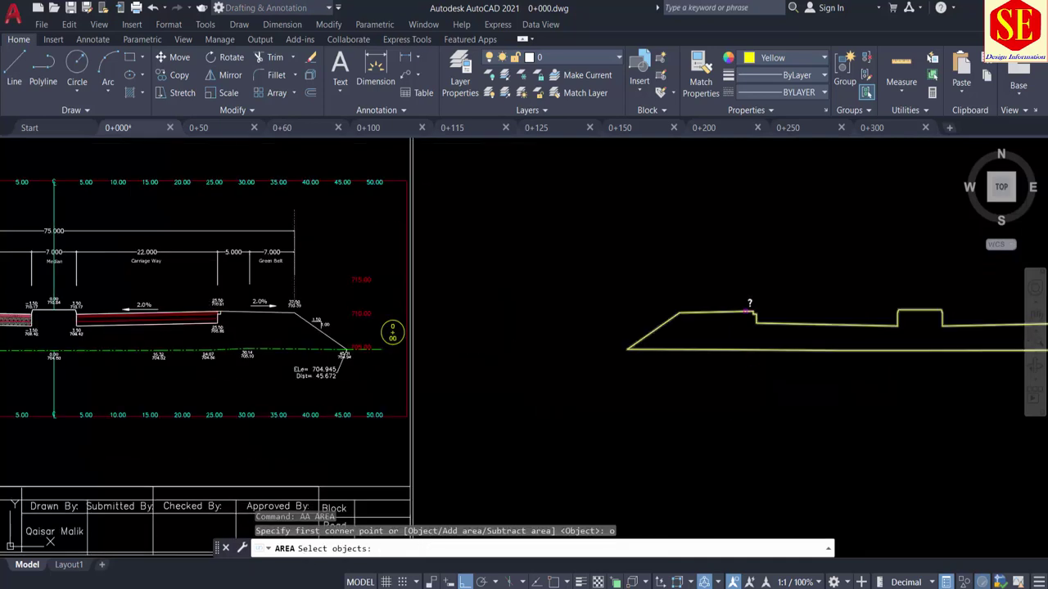
left_click(745, 312)
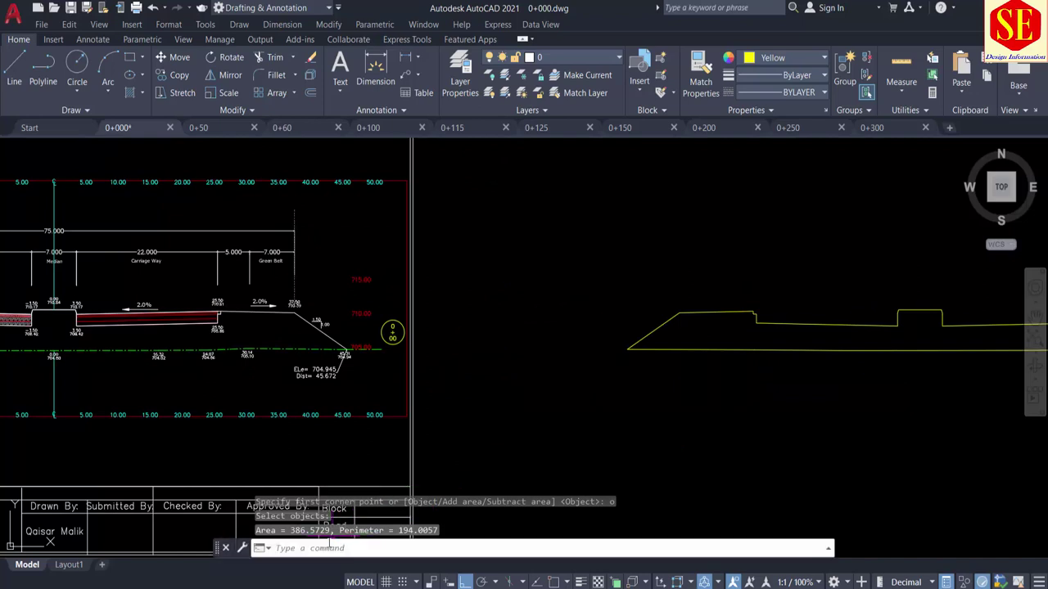
left_click_drag(328, 541, 344, 486)
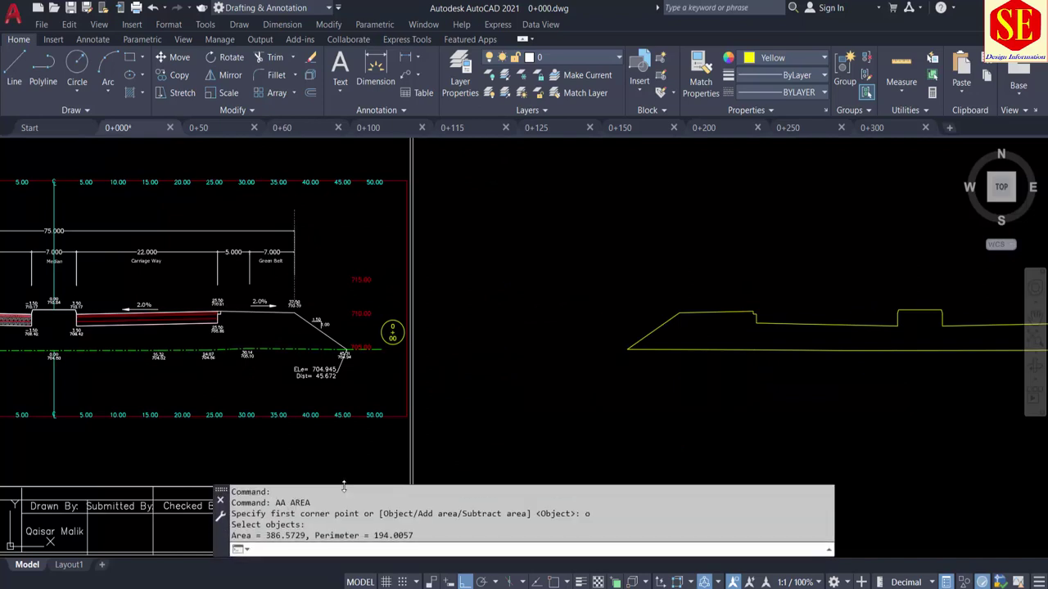
Copy the 386.5729 area value from the command history and paste it beside the Cross Section Detail table
right_click(300, 539)
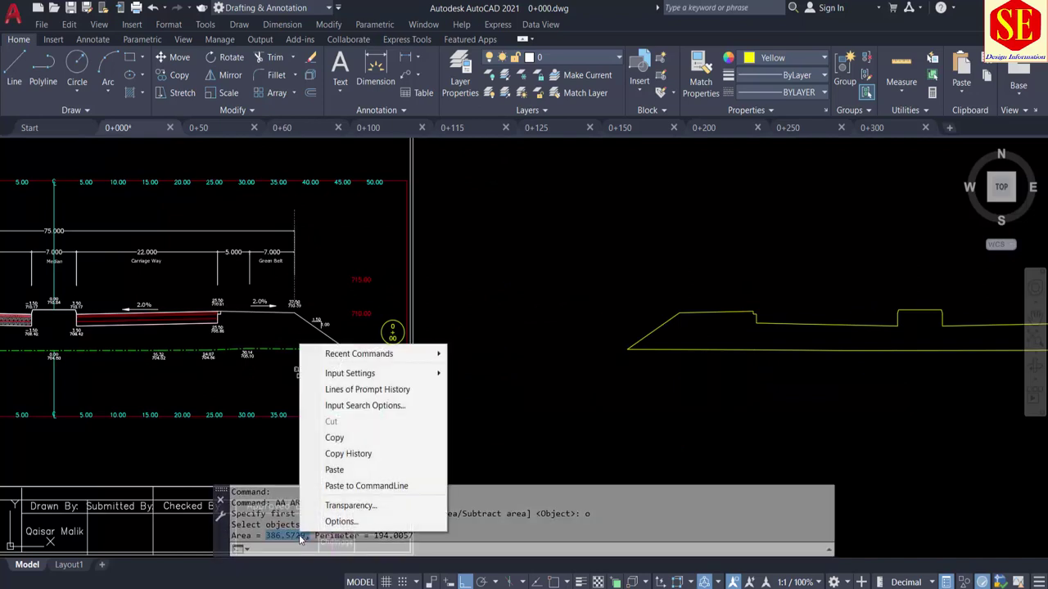
left_click(358, 440)
left_click(524, 383)
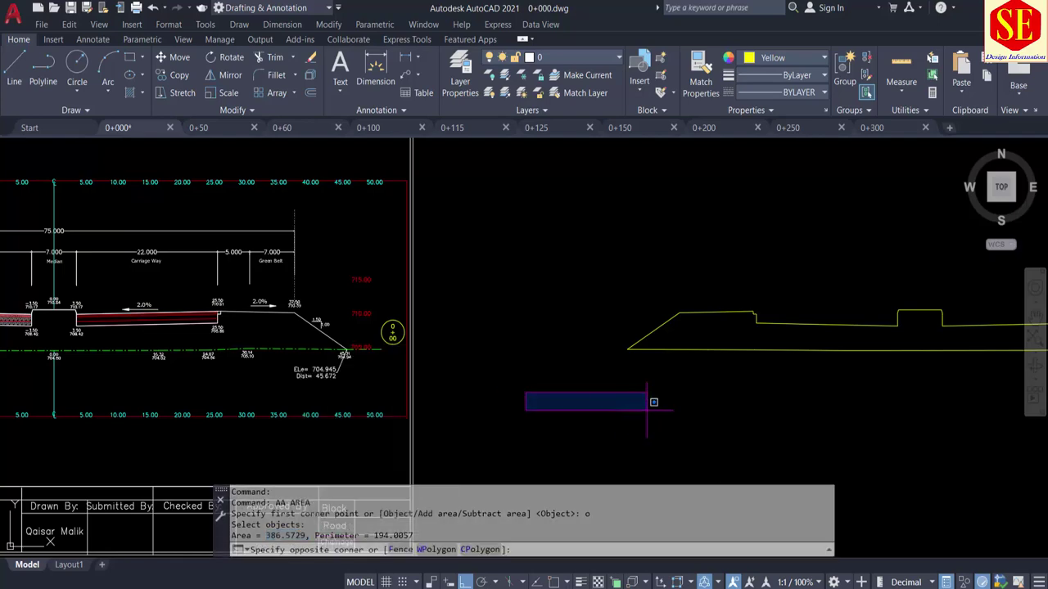
scroll(647, 397, "down", 4)
scroll(357, 260, "up", 6)
scroll(349, 304, "up", 2)
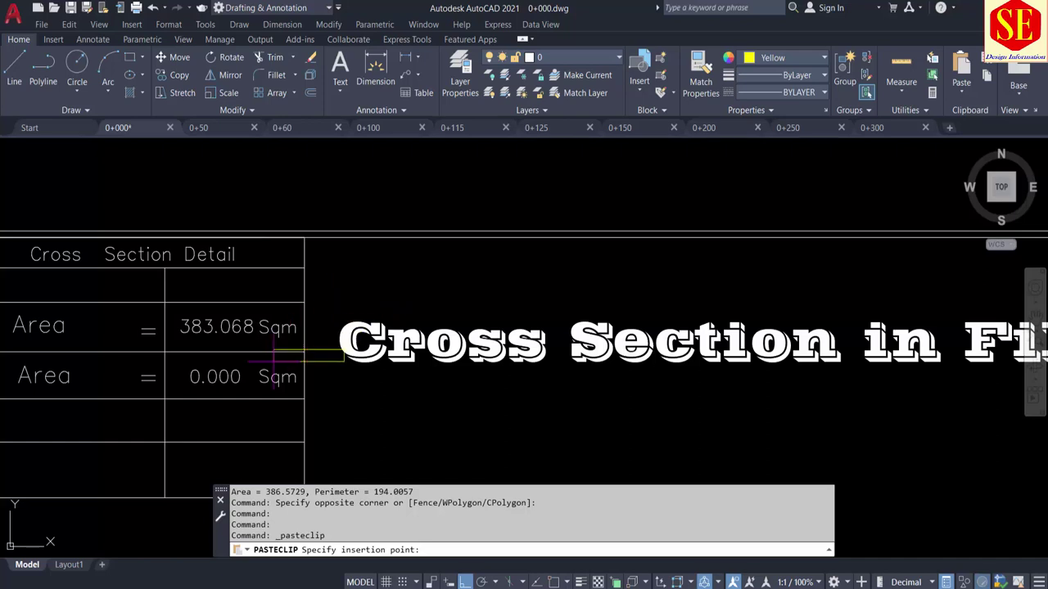
left_click(335, 294)
middle_click_drag(282, 326, 446, 309)
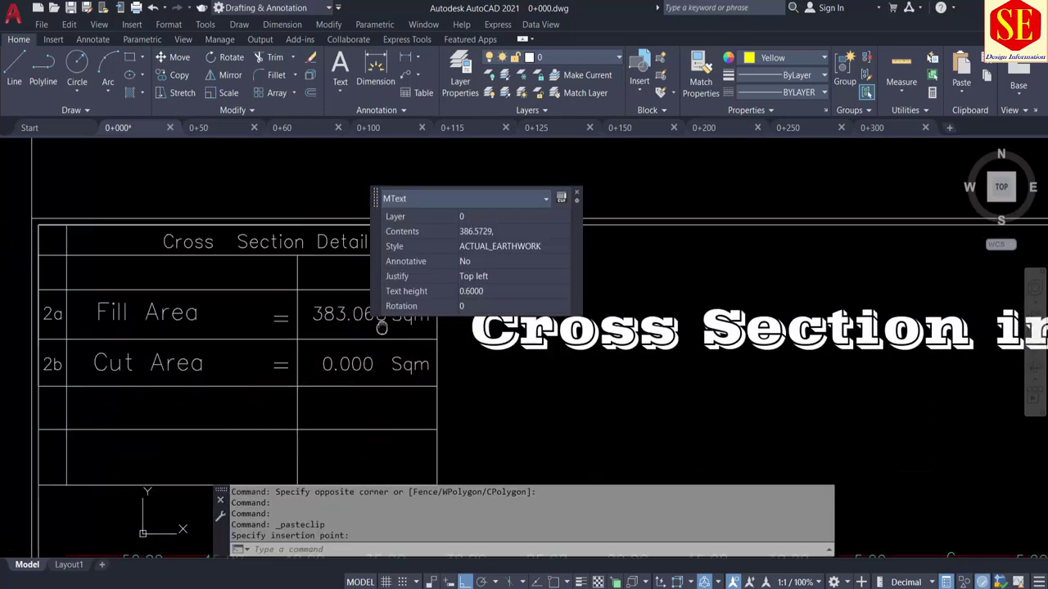
key("Escape")
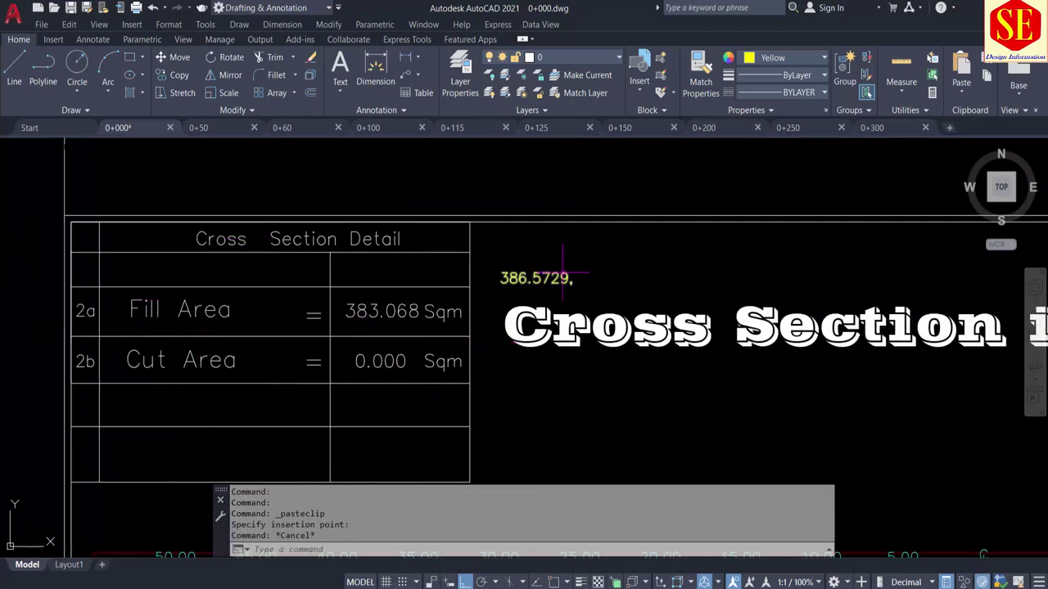
scroll(549, 280, "up", 2)
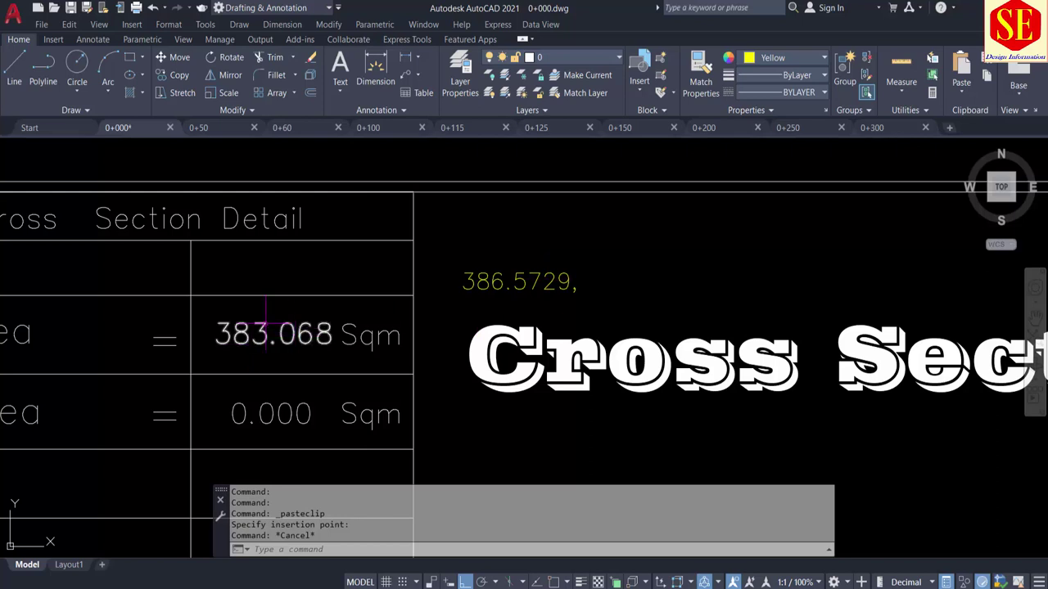
Change the table's Fill Area value from 383.068 to 386.573
left_click(233, 332)
double_click(226, 334)
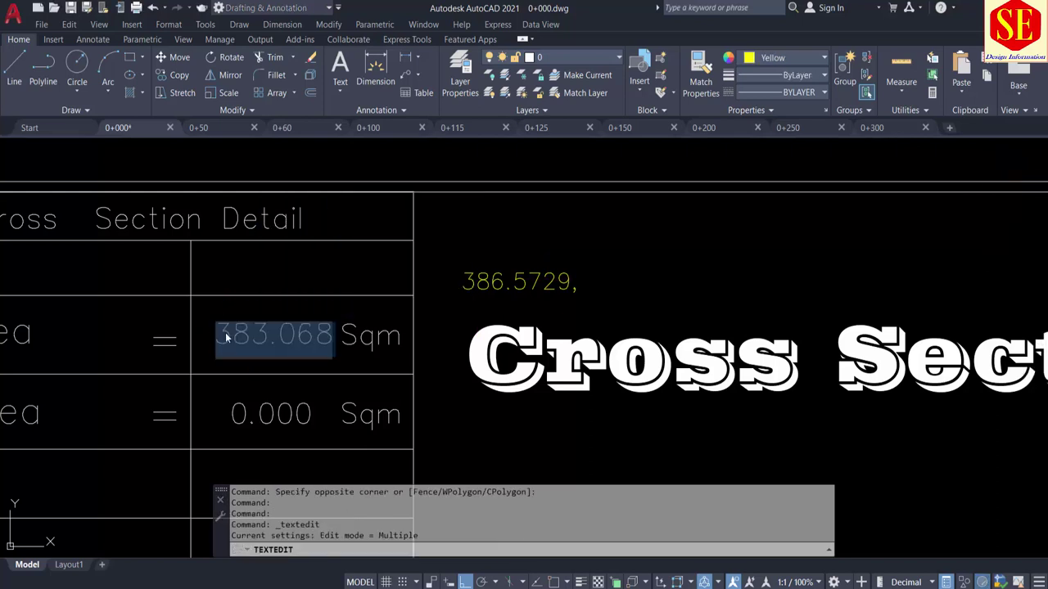
type("386")
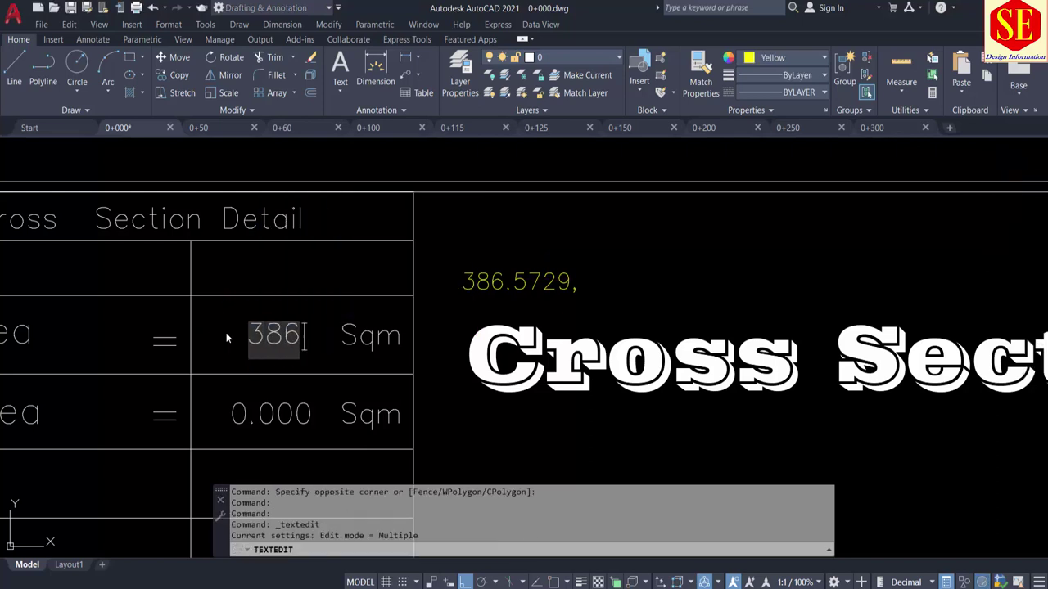
type(".573")
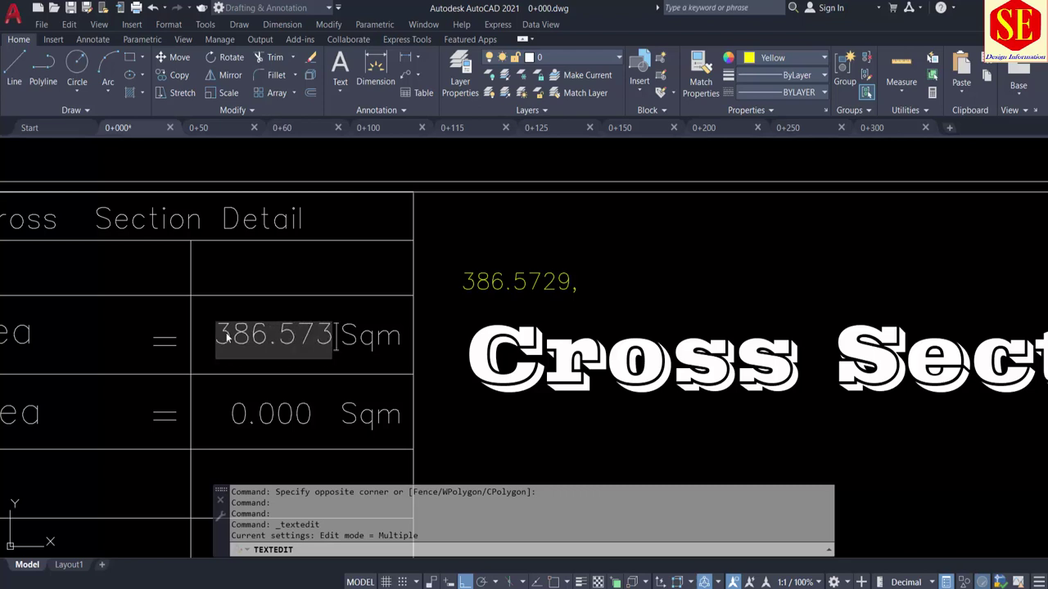
key("Return")
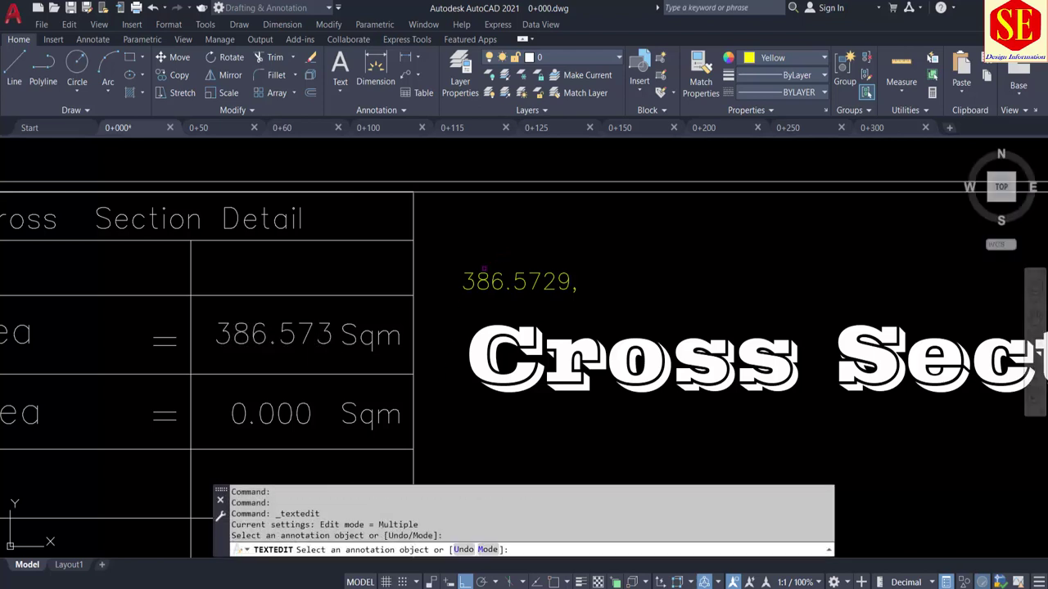
key("Escape")
Erase the leftover 386.5729 note and bring the road profile into view
left_click(483, 278)
type("e")
key("Return")
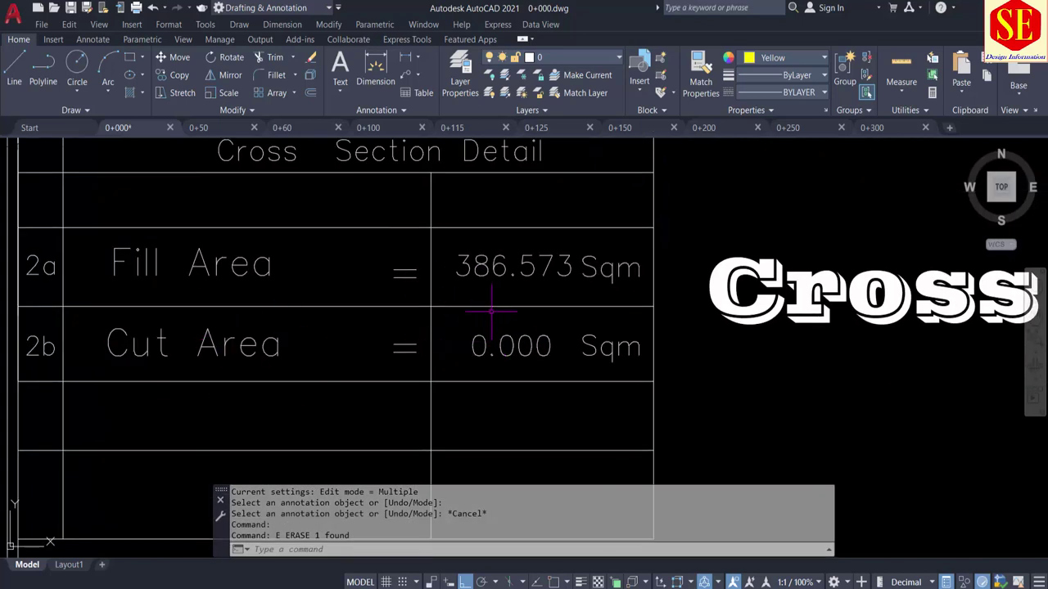
scroll(429, 313, "down", 2)
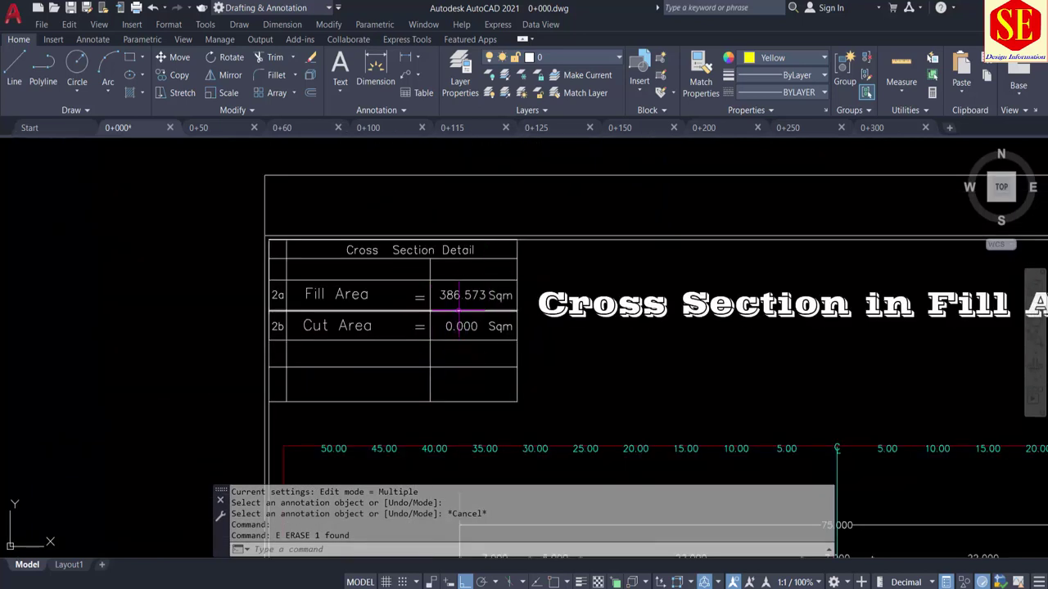
scroll(407, 309, "down", 3)
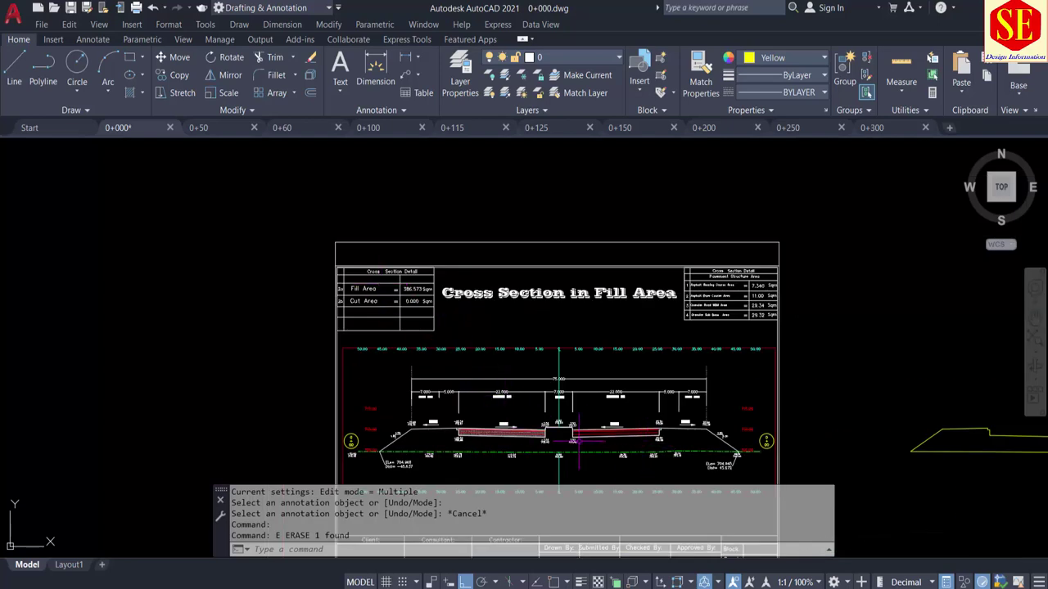
scroll(416, 304, "up", 3)
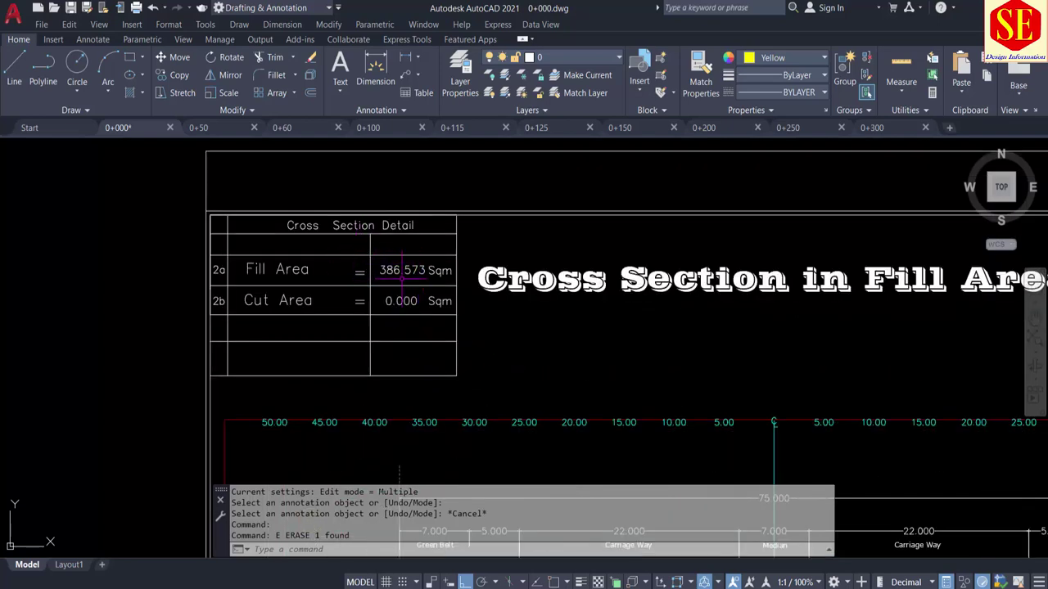
scroll(346, 199, "down", 3)
mouse_move(477, 364)
middle_mouse_down()
mouse_move(446, 261)
mouse_move(460, 324)
middle_mouse_up()
scroll(527, 309, "up", 1)
Run the Q area routine, then undo the 26 unwanted boundary polylines from the median pick
type("Q")
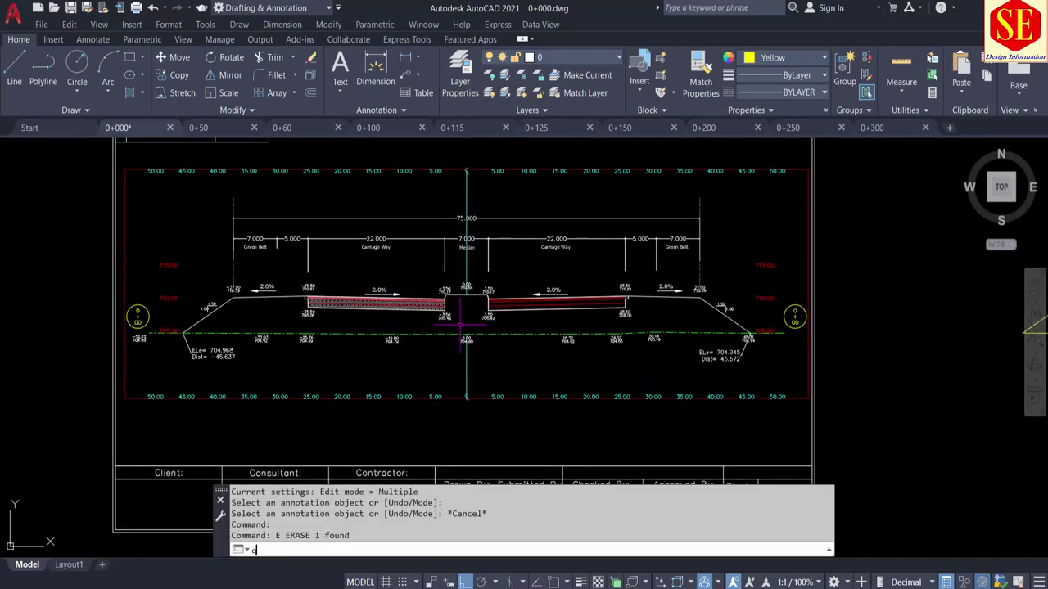
key("Return")
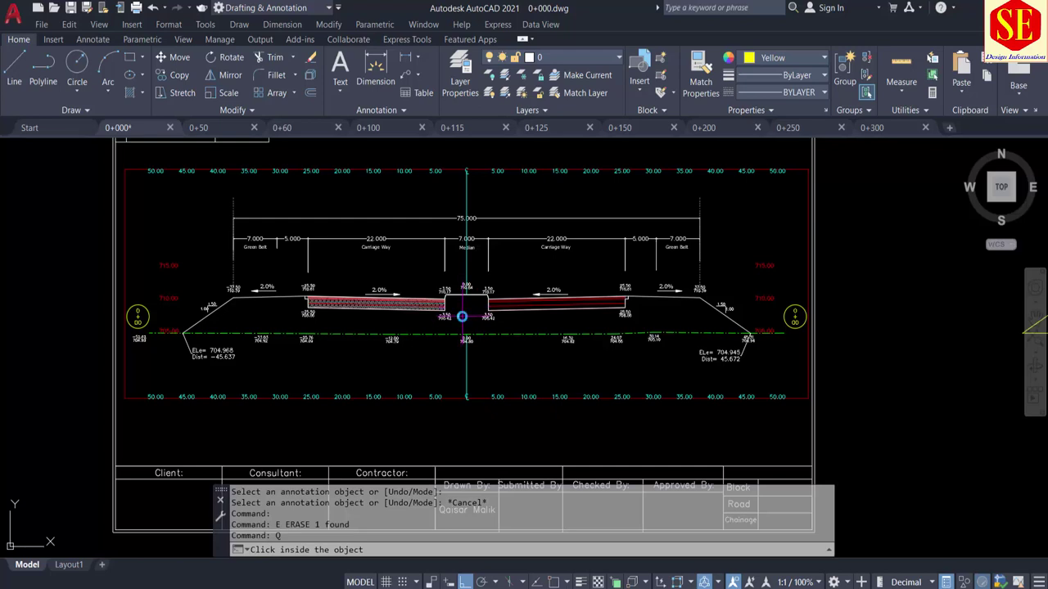
left_click(462, 317)
key("Escape")
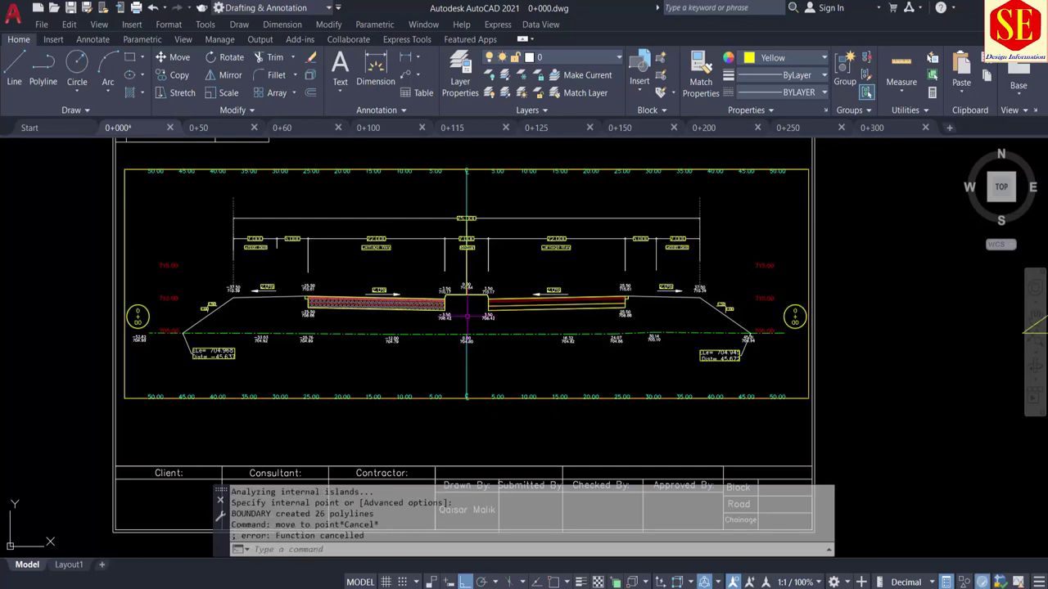
type("u")
key("Return")
scroll(463, 320, "up", 6)
scroll(459, 320, "down", 1)
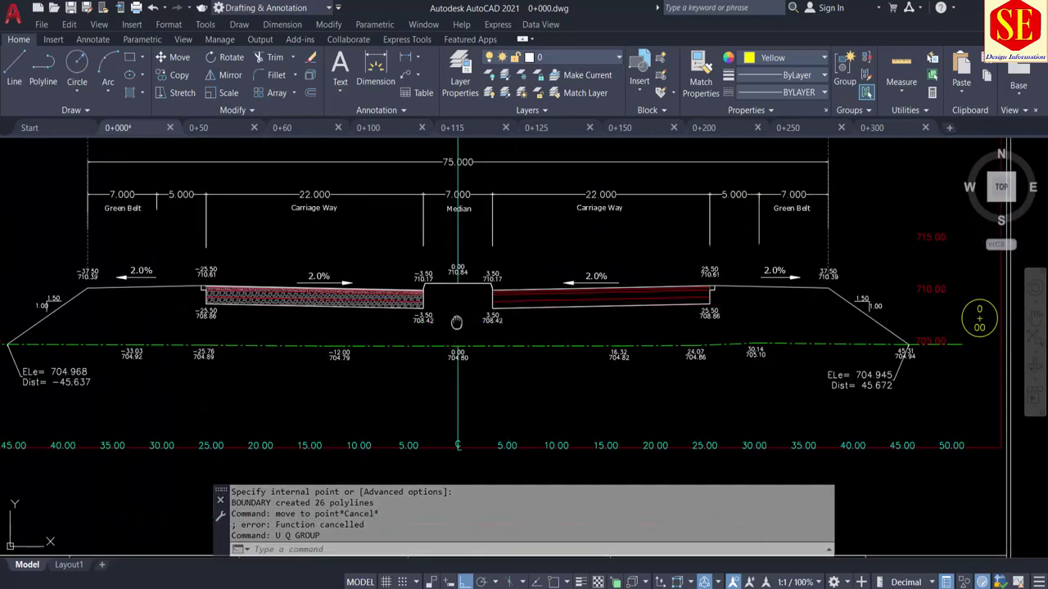
middle_click_drag(456, 322, 488, 320)
Trace the fill region's boundary by picking a point inside it
left_click(344, 321)
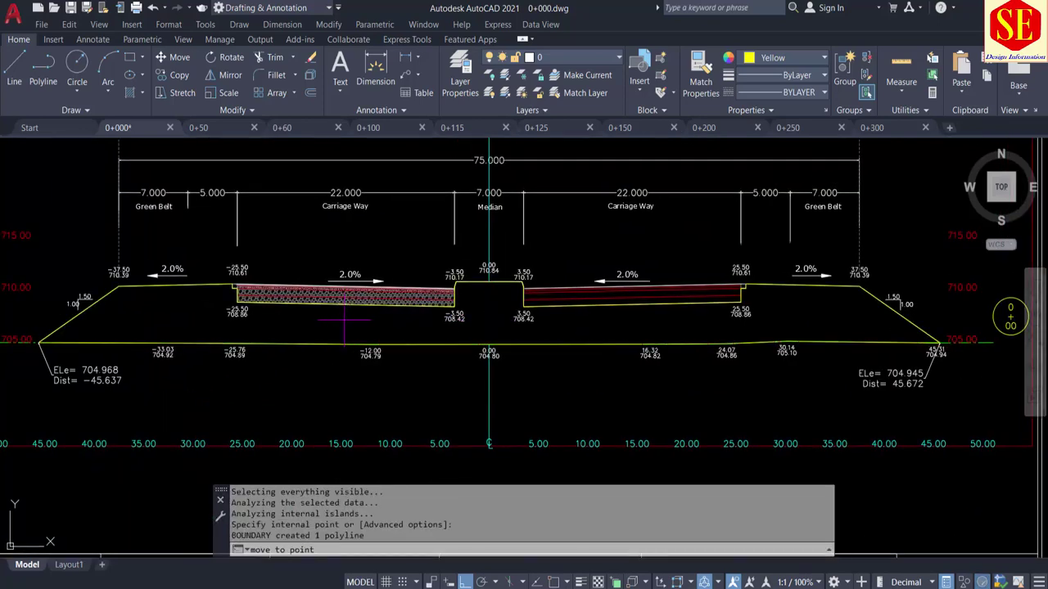
scroll(581, 314, "down", 5)
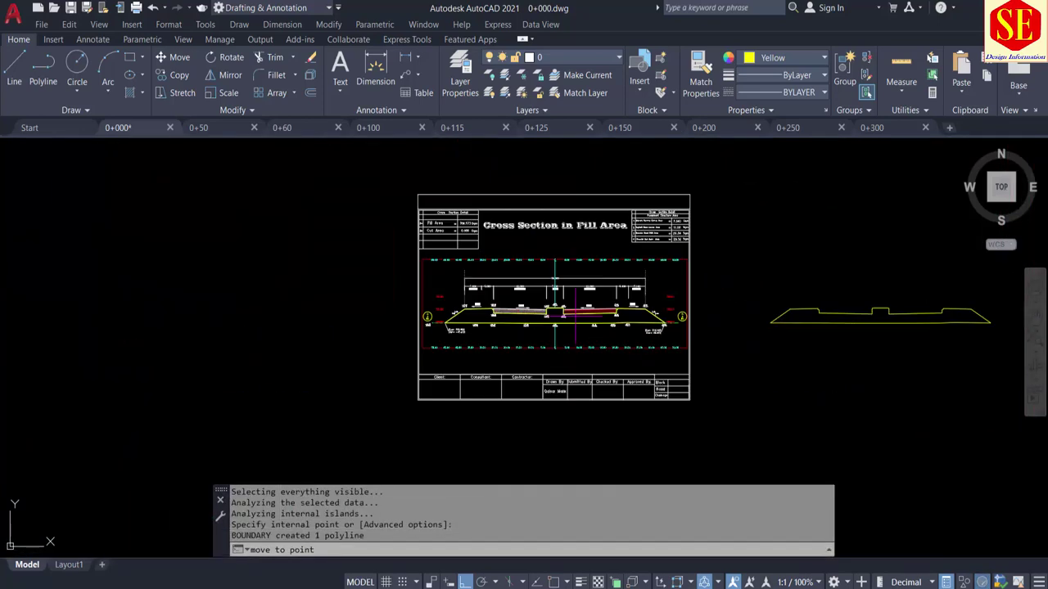
middle_click_drag(725, 323, 501, 322)
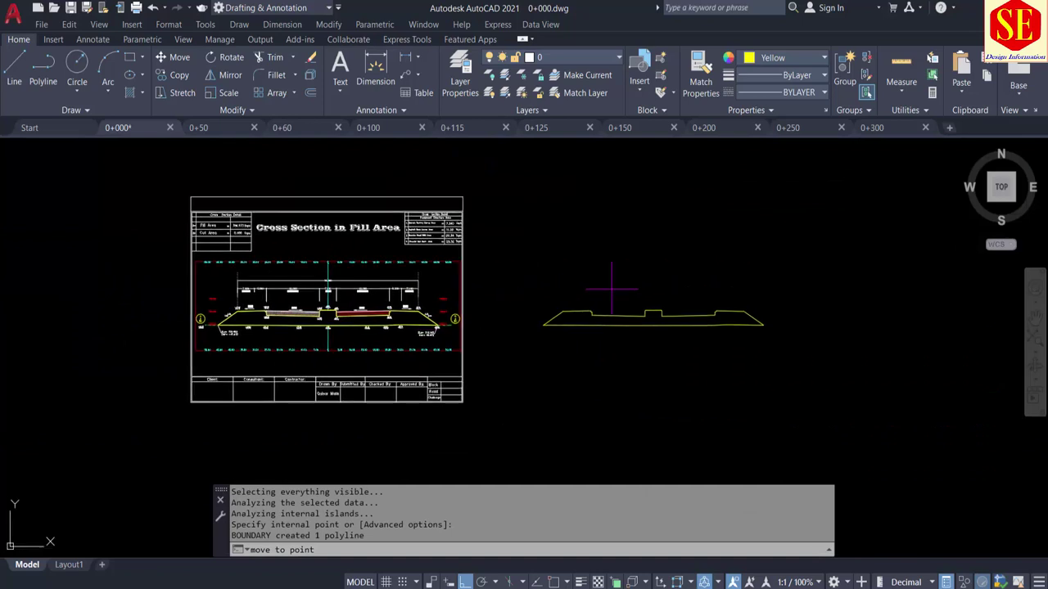
scroll(725, 243, "down", 2)
Place the fill outline beside the sheet, labelled 386.57 at text height 2.5
left_click(678, 246)
type("point1")
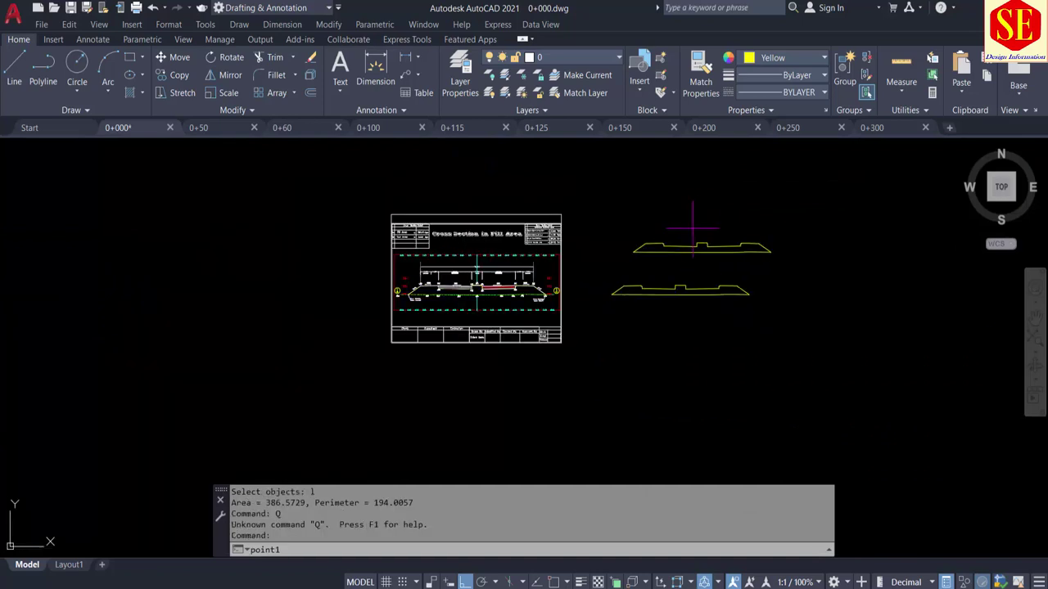
left_click(692, 227)
scroll(694, 229, "up", 5)
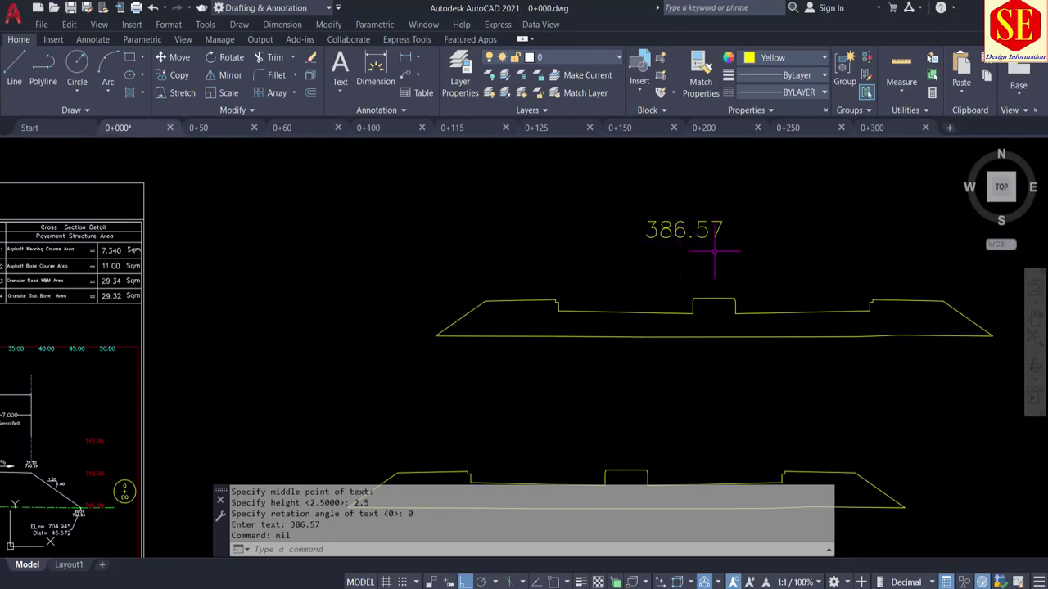
scroll(745, 243, "down", 4)
scroll(509, 246, "up", 2)
scroll(510, 245, "up", 2)
scroll(513, 244, "up", 3)
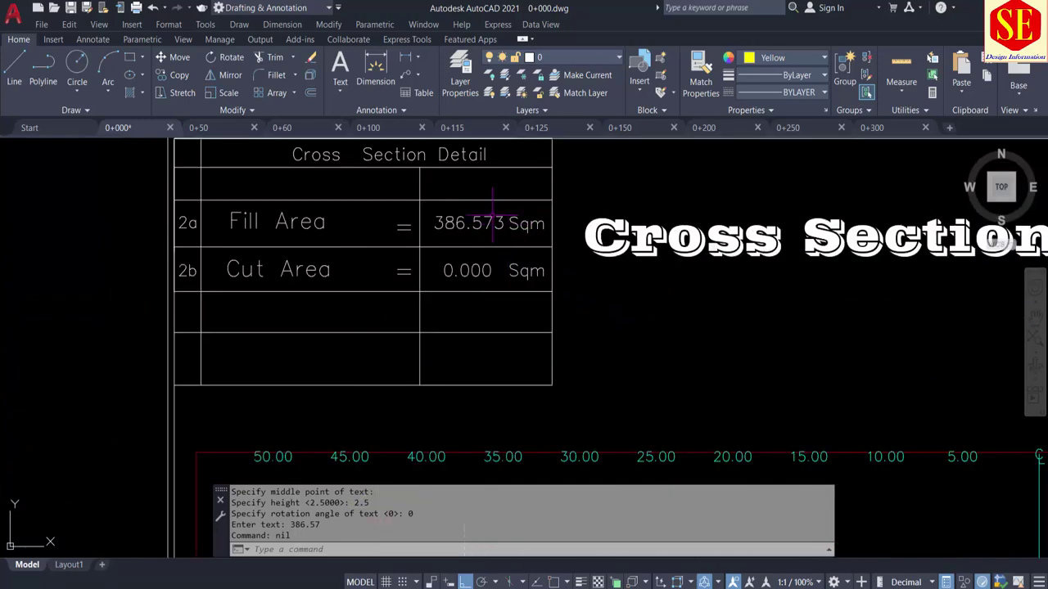
scroll(507, 233, "down", 5)
scroll(515, 237, "down", 2)
scroll(598, 298, "up", 4)
scroll(605, 303, "down", 2)
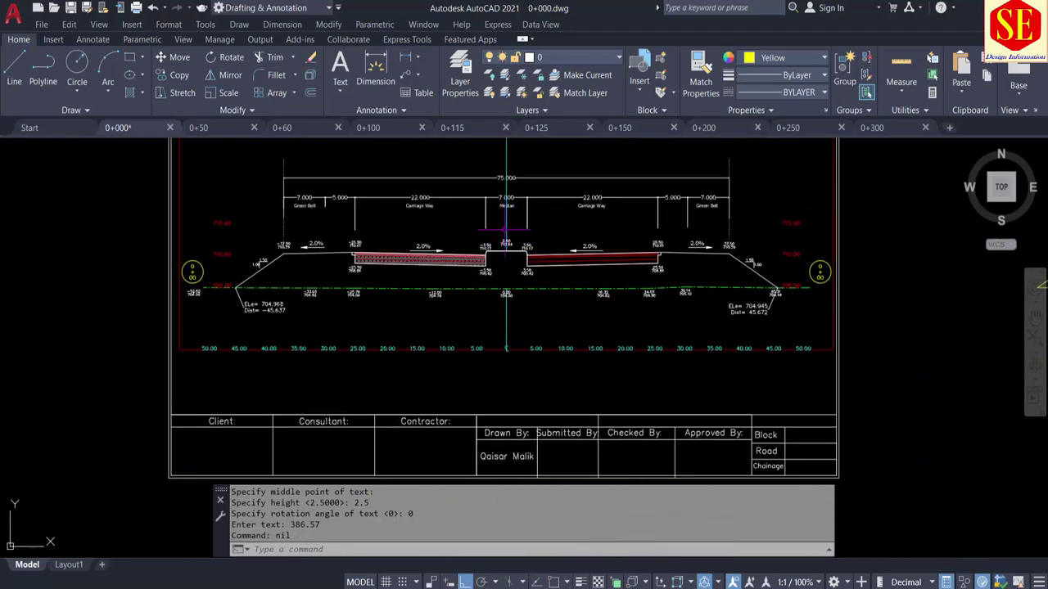
scroll(497, 260, "up", 5)
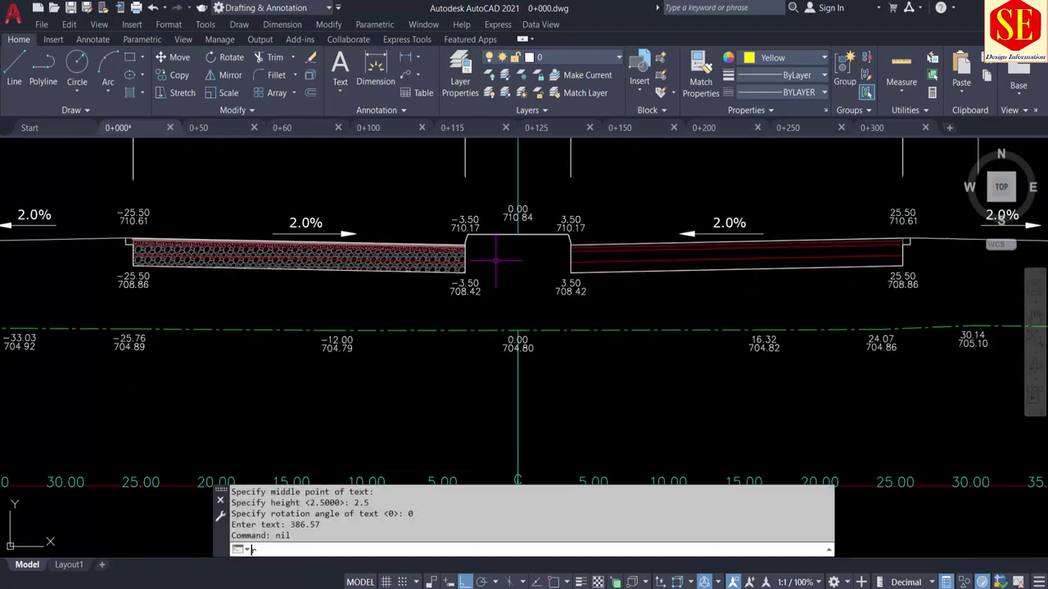
left_click(532, 549)
type("rec")
Draw a rectangle from the median's top-left corner down to the 704.80 ground line
key("Return")
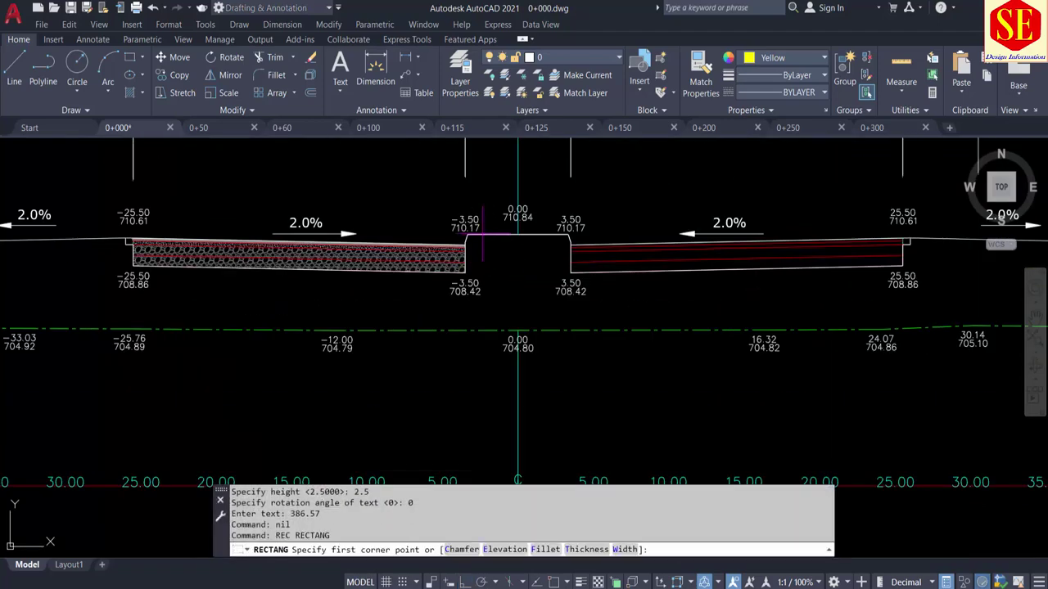
left_click(477, 234)
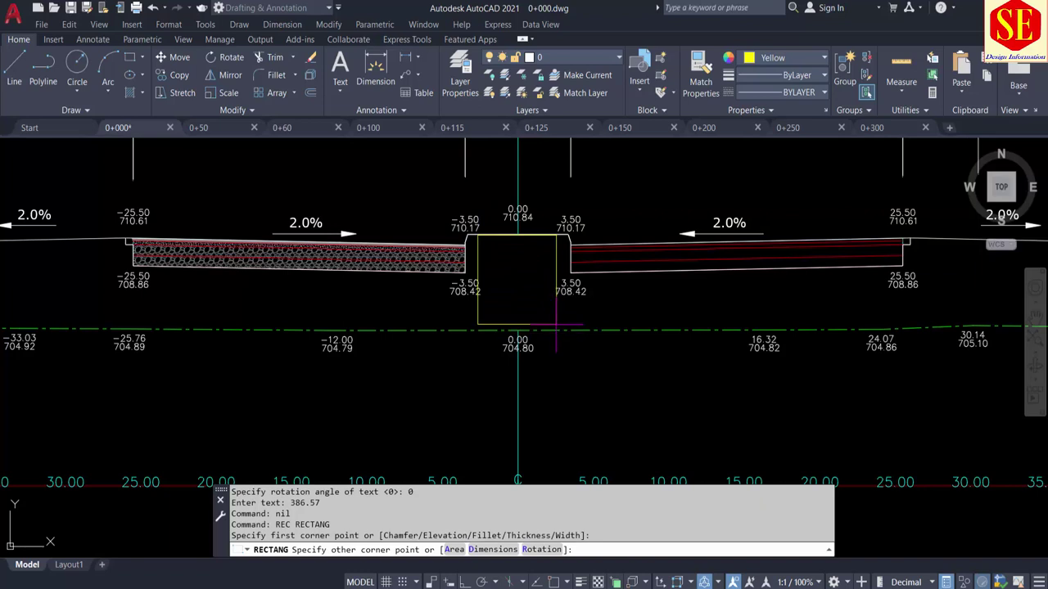
left_click(552, 325)
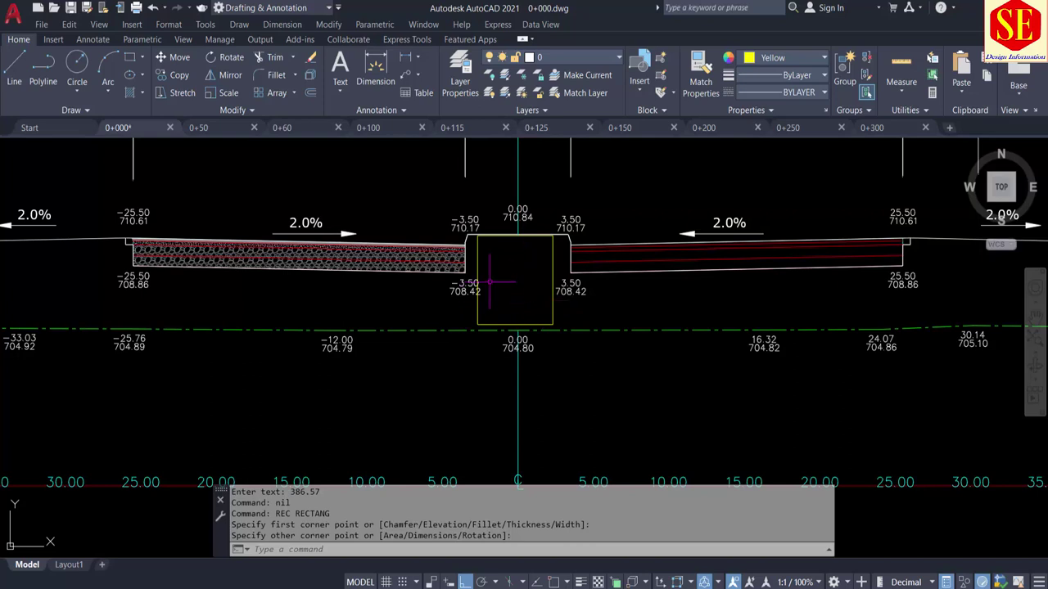
Set the current object colour to green
scroll(491, 282, "up", 2)
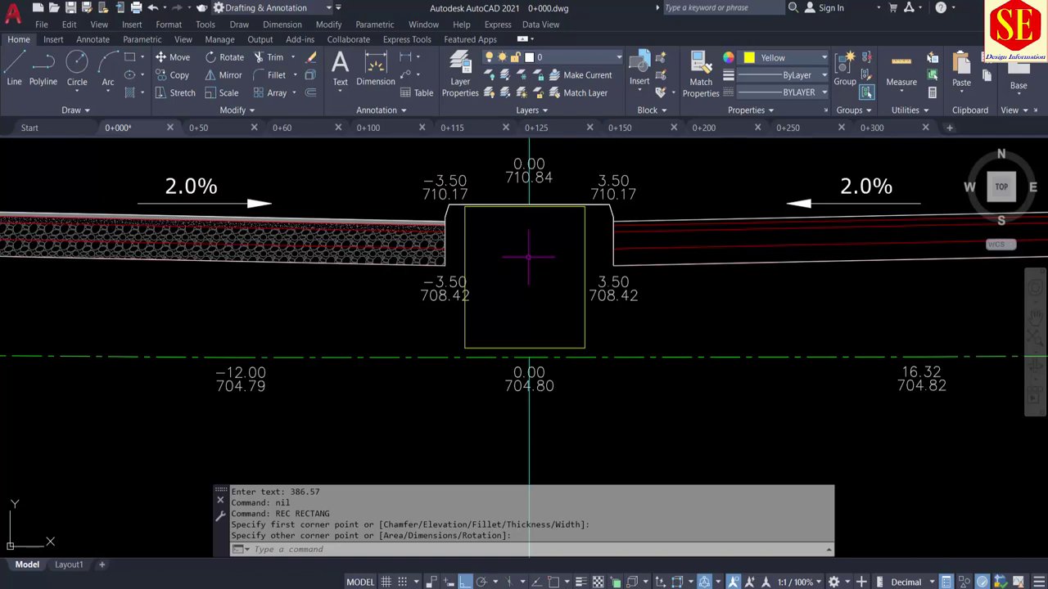
scroll(520, 295, "down", 2)
scroll(516, 319, "down", 3)
scroll(511, 335, "up", 3)
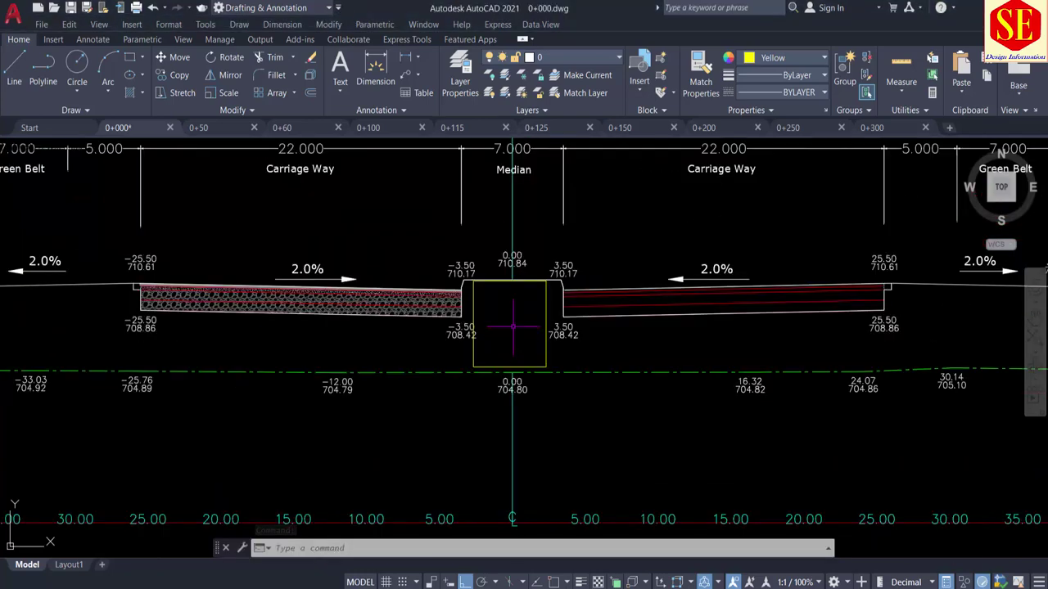
scroll(499, 291, "up", 4)
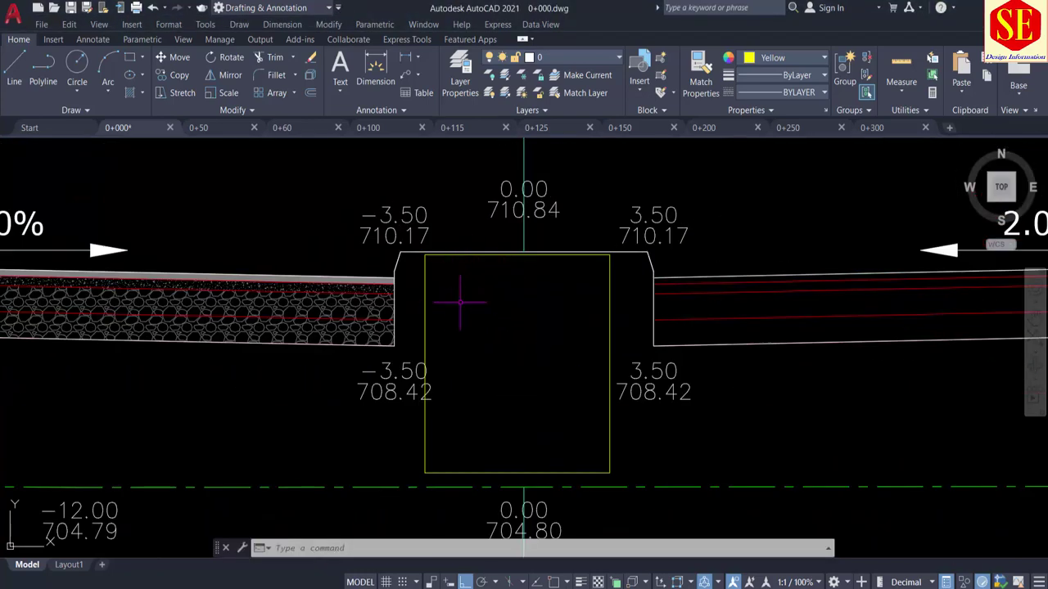
scroll(468, 299, "down", 5)
scroll(461, 303, "up", 3)
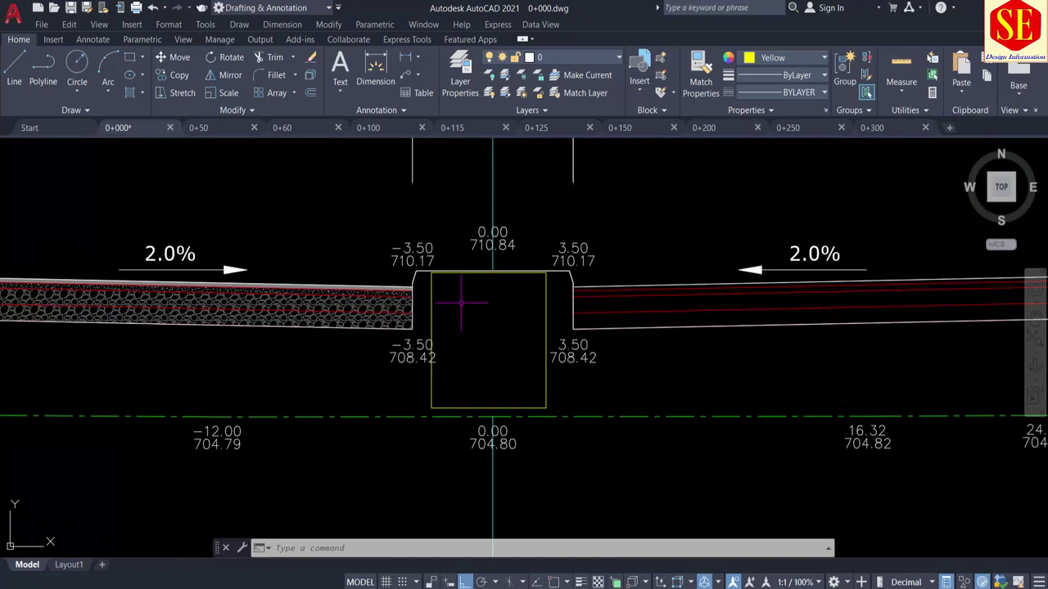
left_click(763, 57)
left_click(773, 205)
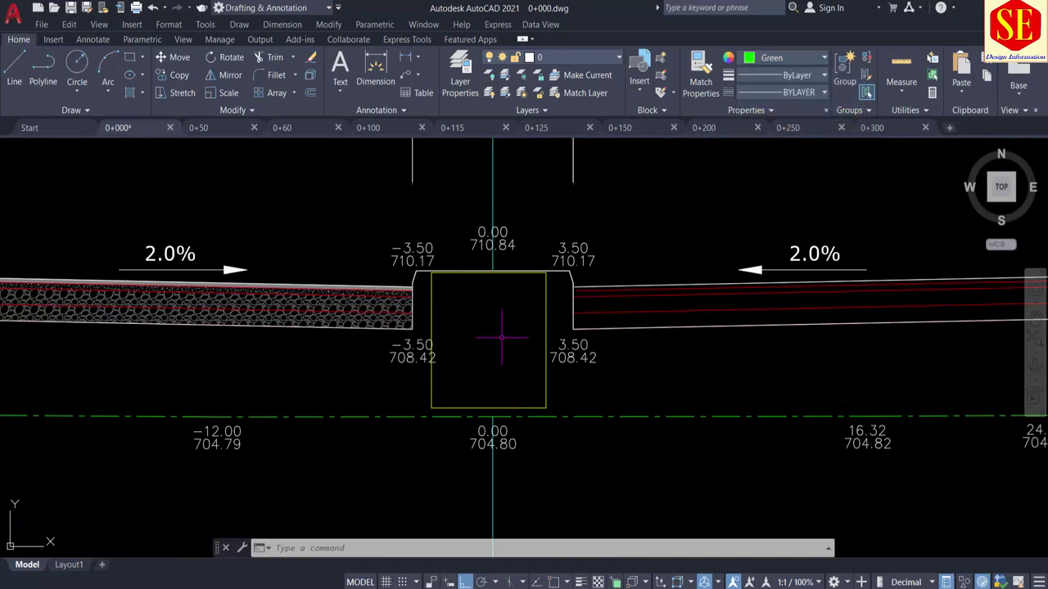
Trace a boundary polyline inside the median box on the 0+000 section
key("Return")
left_click(499, 335)
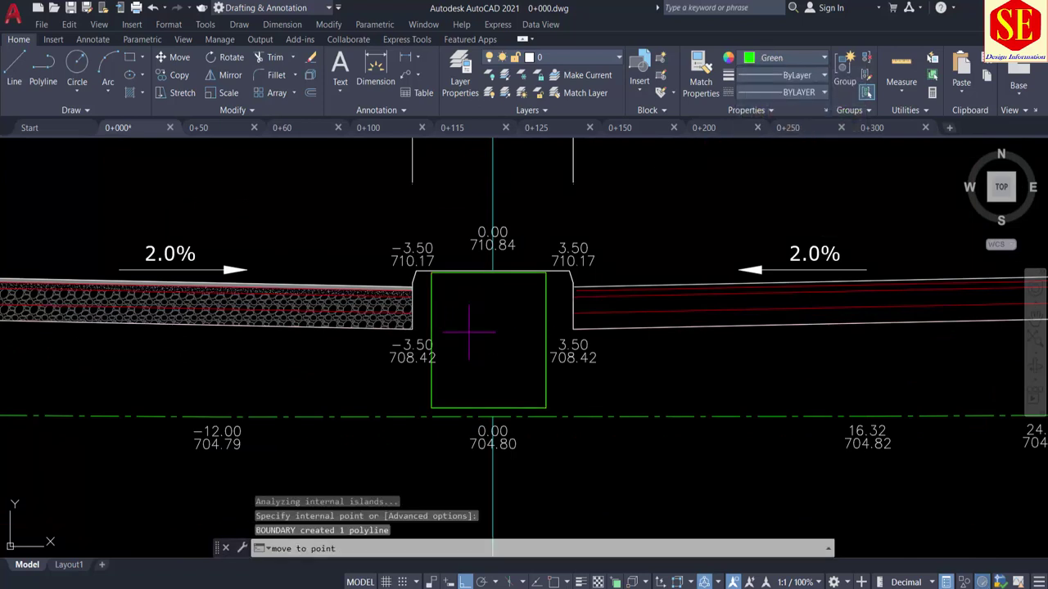
type("q")
key("Return")
Place 27.93 as helper text and change the Structural Excavation value to 27.93
scroll(287, 246, "up", 3)
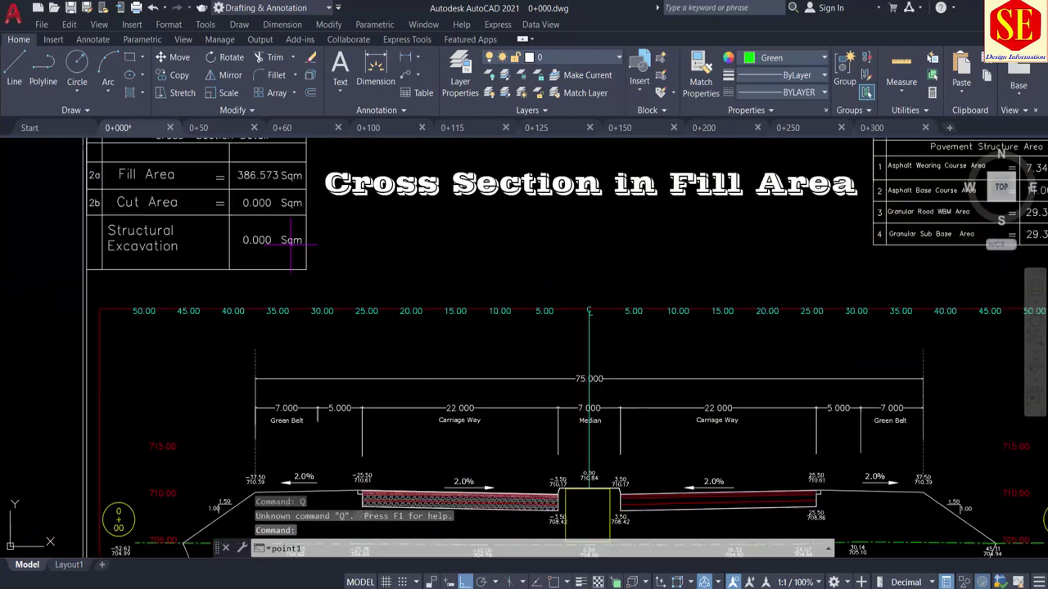
scroll(287, 245, "up", 2)
key("Return")
left_click(382, 238)
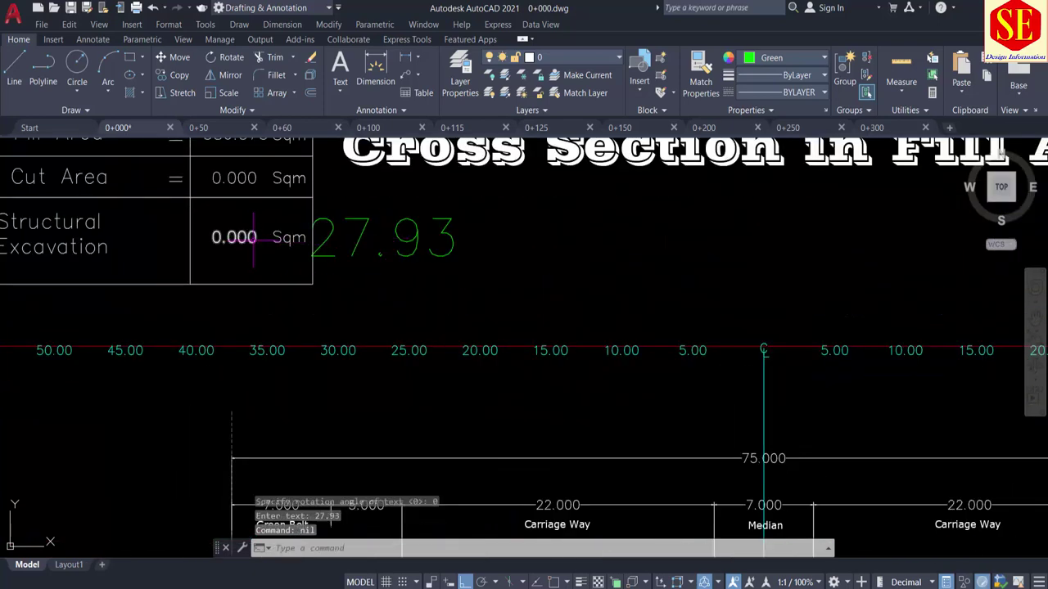
double_click(243, 239)
type("27")
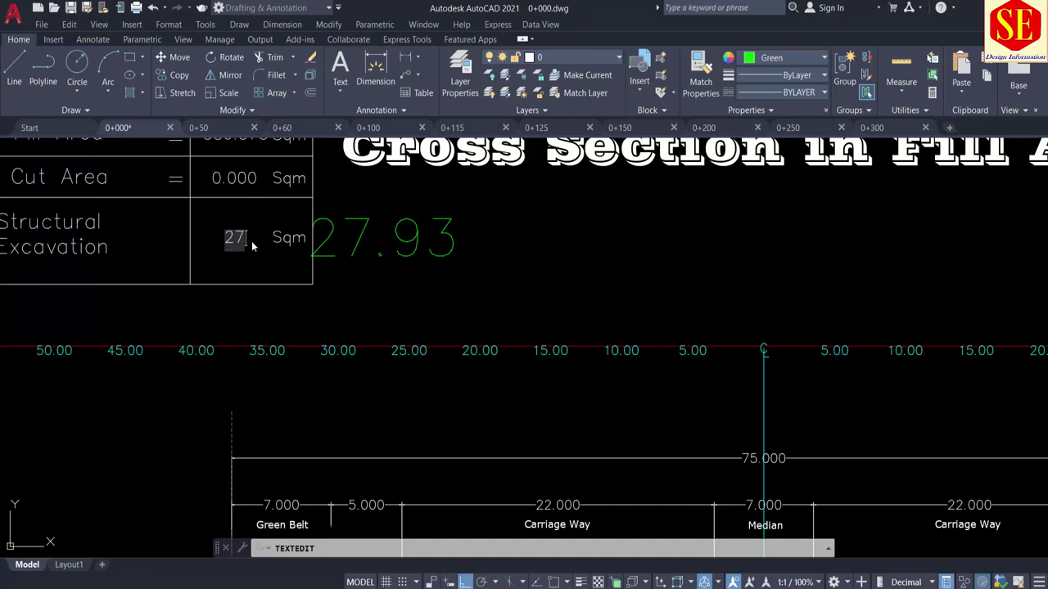
type(".93")
left_click(413, 262)
key("Escape")
Erase the temporary green 27.93 helper text
left_click_drag(410, 221, 360, 245)
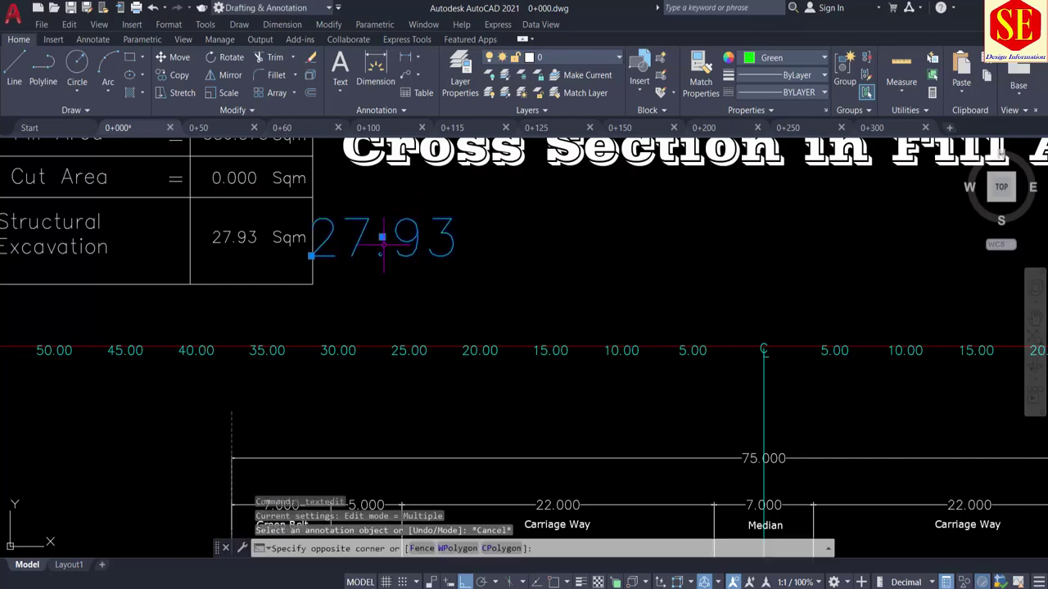
key("Tab")
type("e")
key("Return")
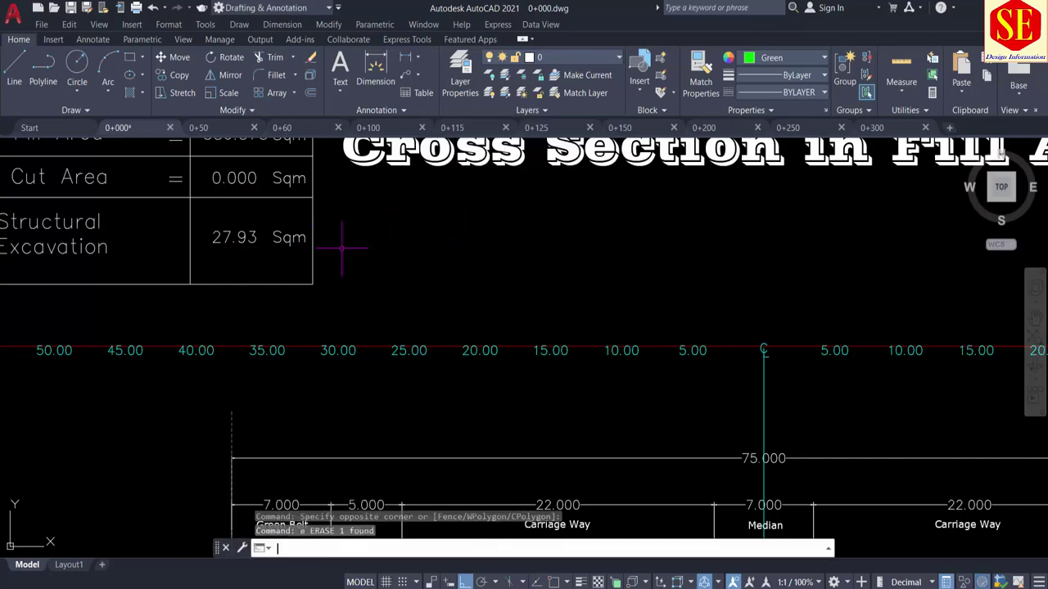
scroll(382, 242, "down", 1)
Pan and zoom over the 0+000 cross-section, checking its left green belt and right half
middle_click_drag(314, 244, 320, 278)
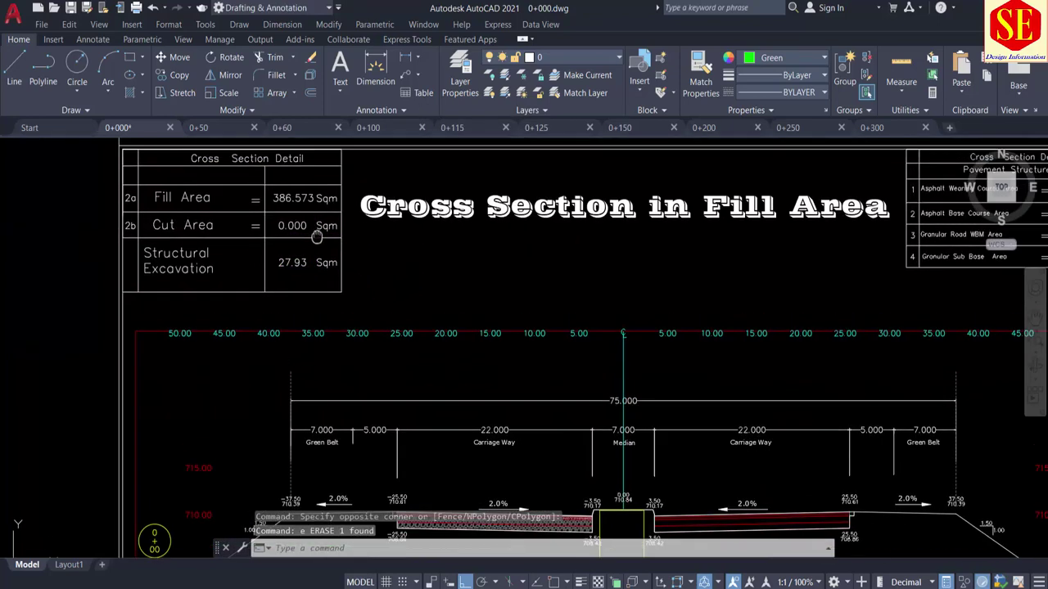
middle_click_drag(511, 398, 471, 200)
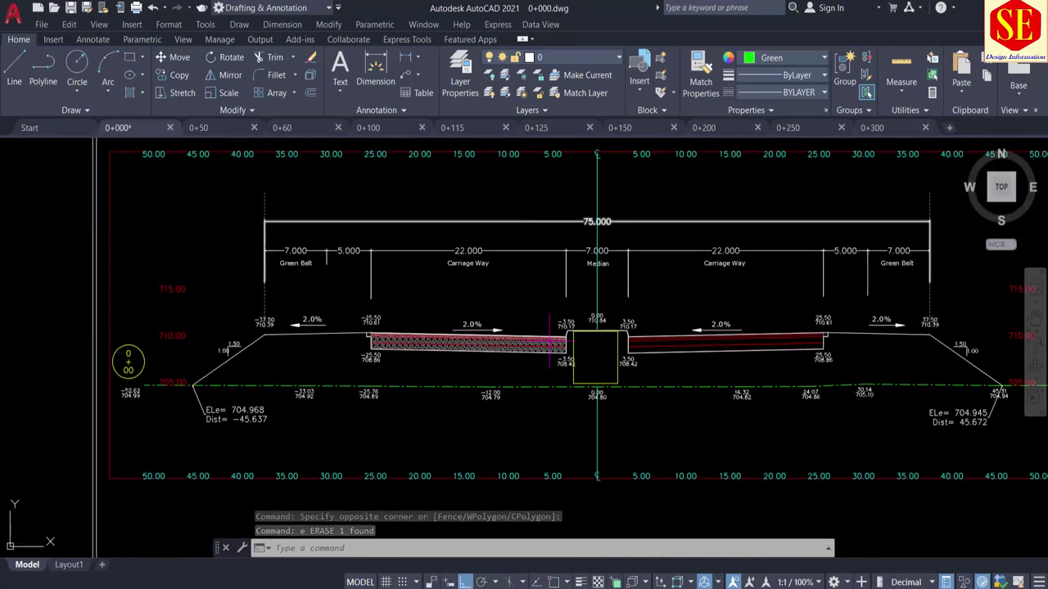
middle_click_drag(254, 154, 361, 334)
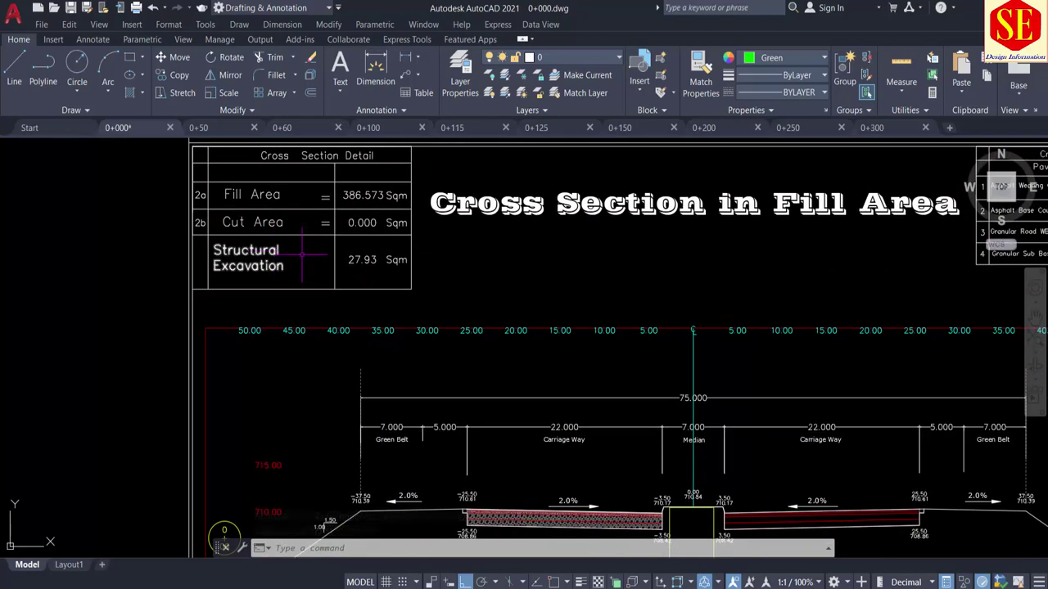
scroll(369, 257, "up", 4)
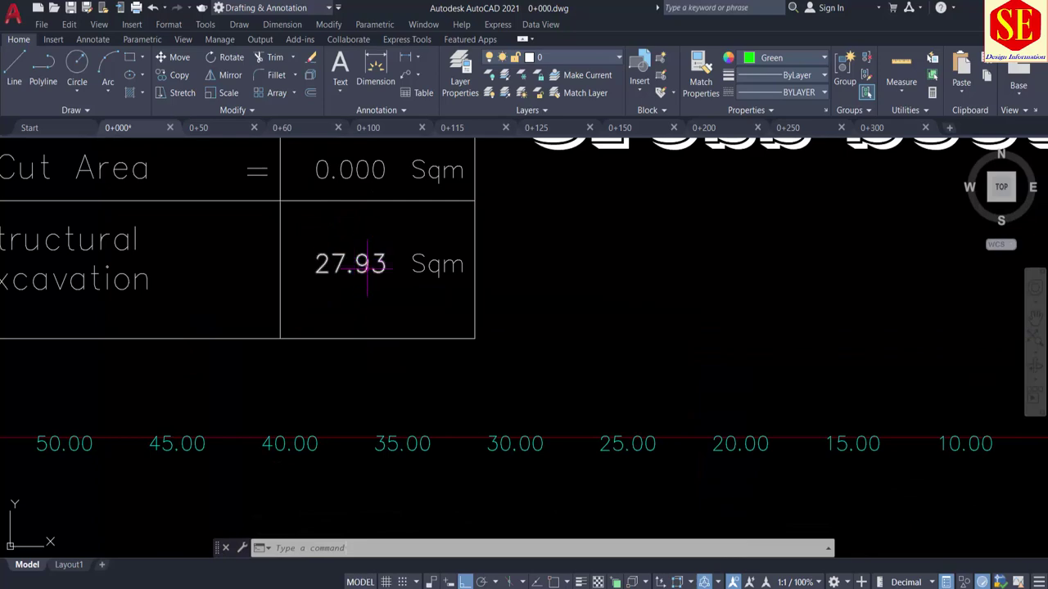
scroll(368, 268, "down", 4)
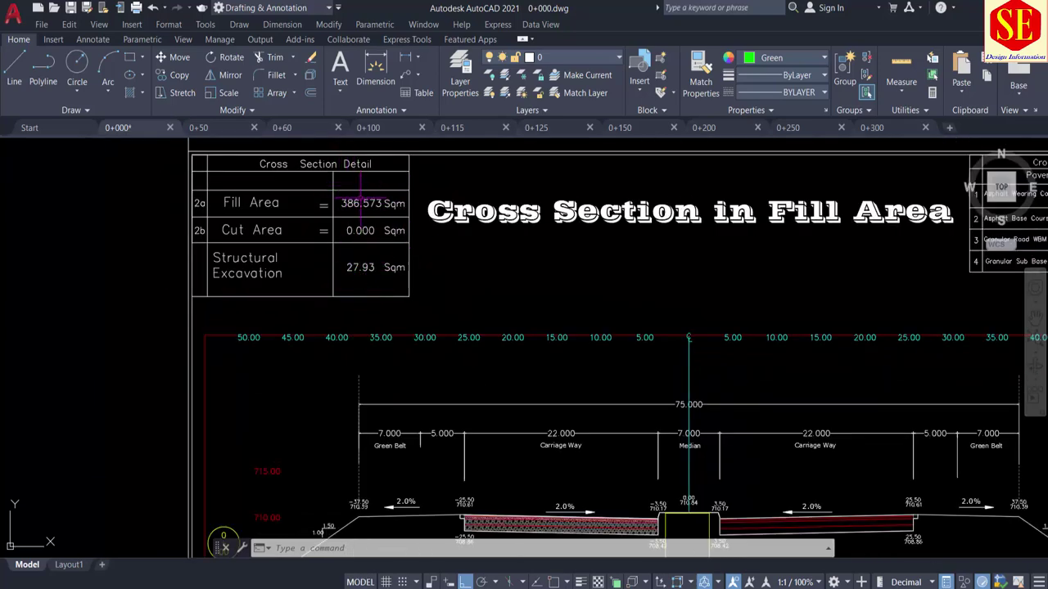
middle_click_drag(505, 320, 334, 177)
scroll(544, 444, "up", 2)
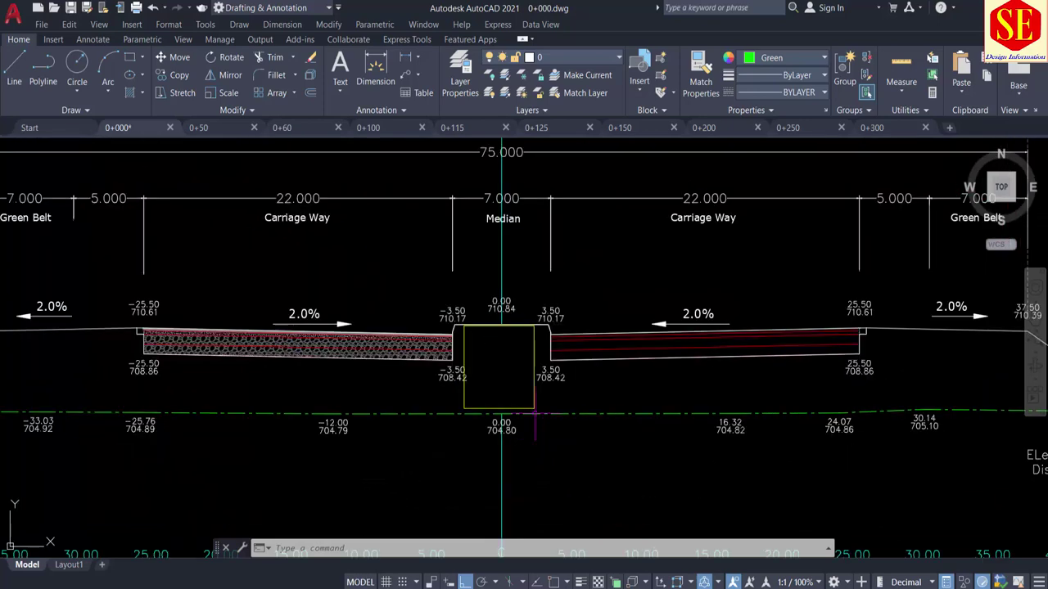
middle_click_drag(315, 324, 450, 311)
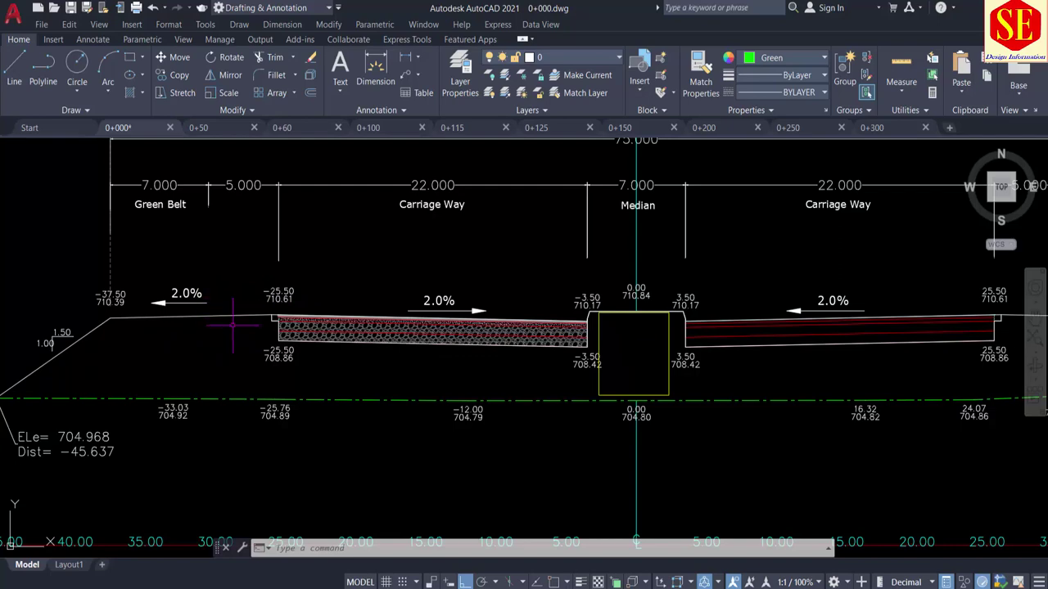
middle_click_drag(871, 294, 597, 293)
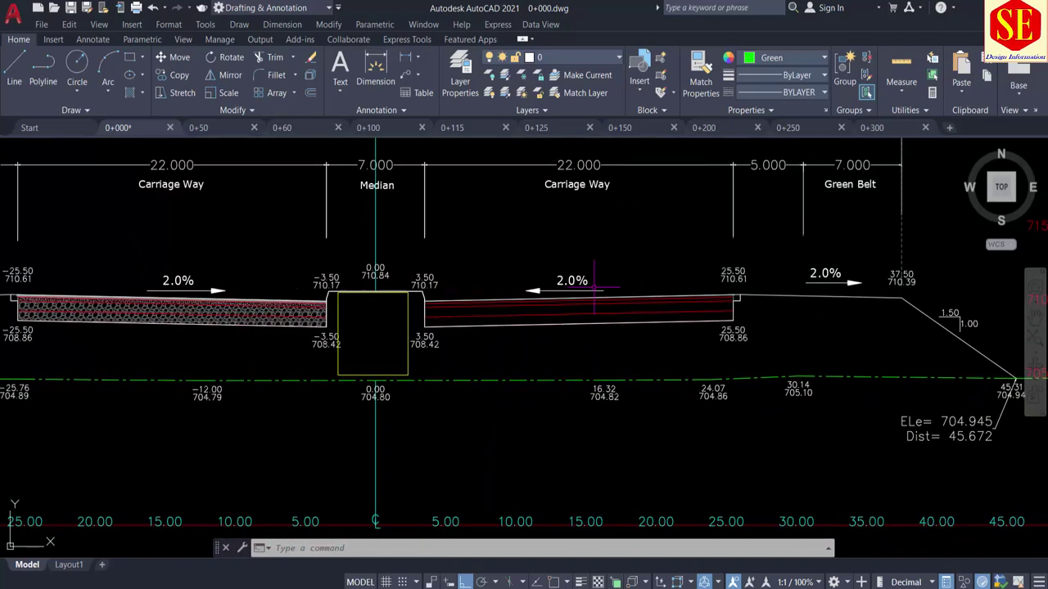
scroll(754, 277, "down", 2)
scroll(757, 295, "up", 3)
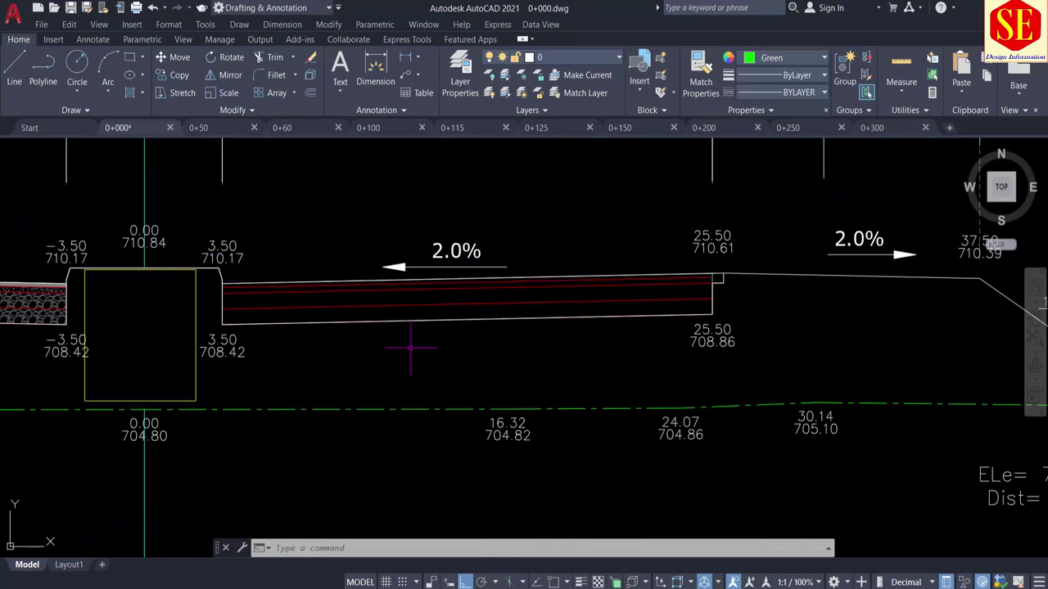
scroll(701, 347, "down", 2)
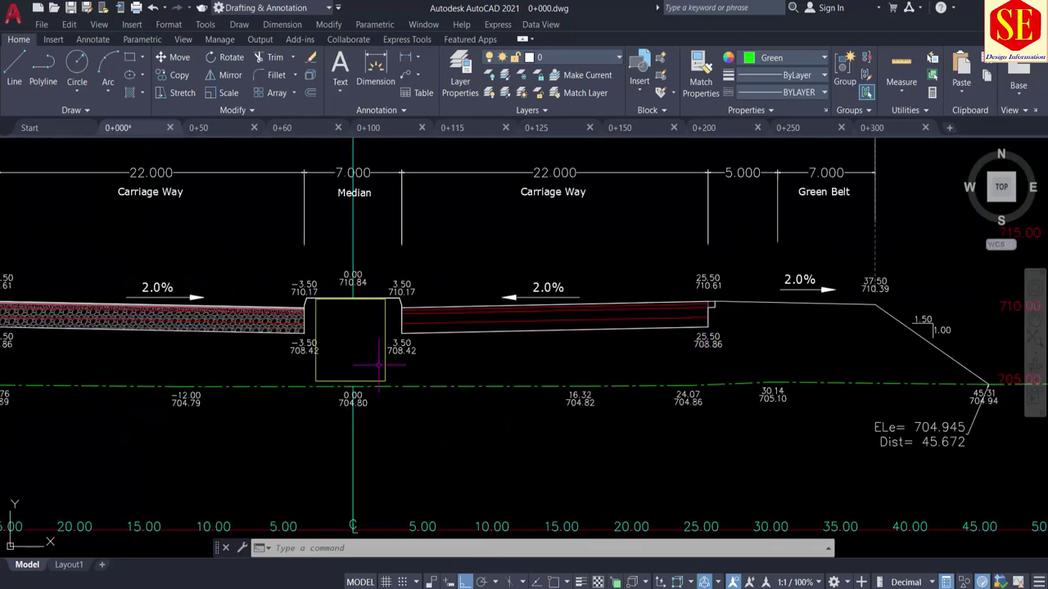
scroll(566, 410, "down", 1)
scroll(567, 410, "down", 1)
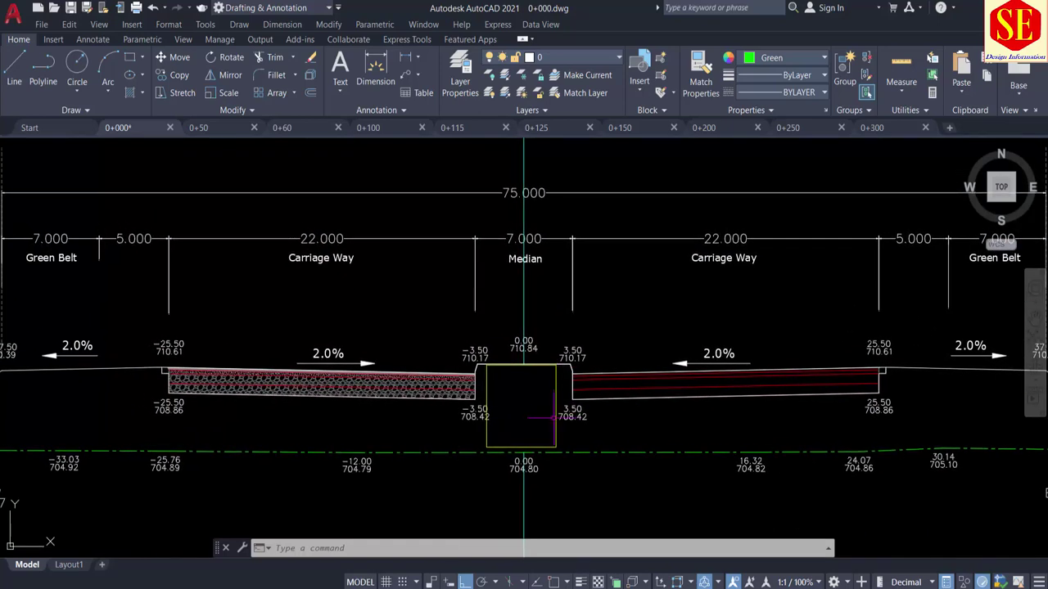
scroll(566, 409, "down", 1)
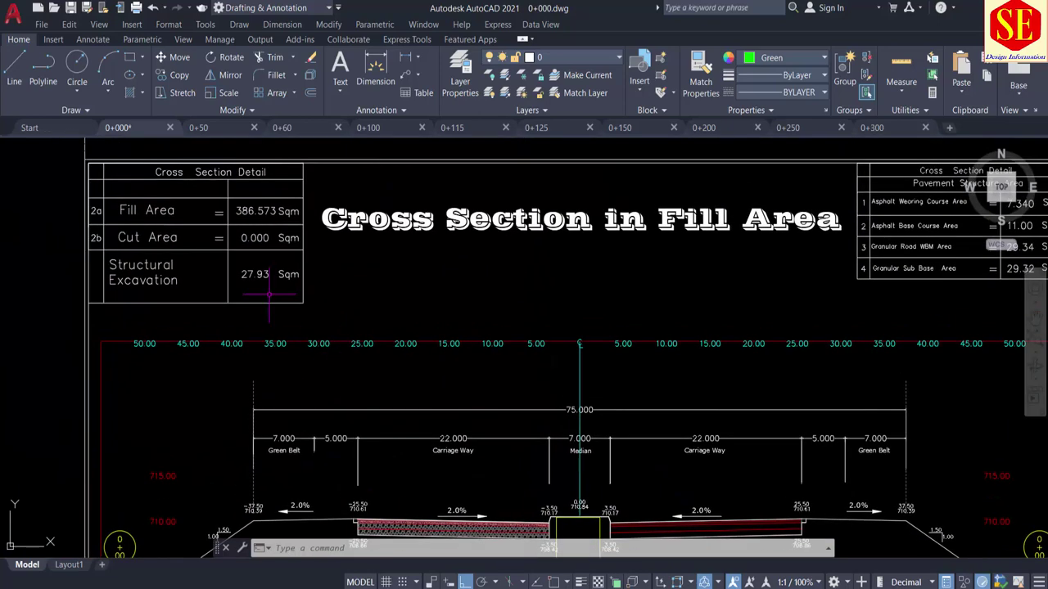
scroll(160, 270, "up", 2)
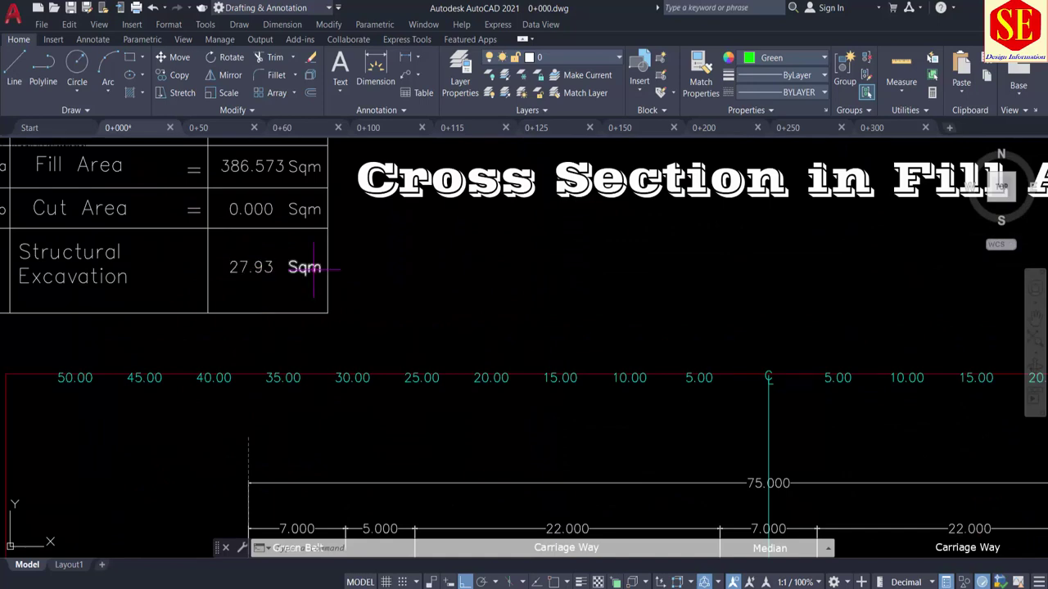
scroll(321, 274, "down", 4)
Review the title block and Cross Section Detail table, then save 0+000.dwg
middle_click_drag(636, 399, 582, 320)
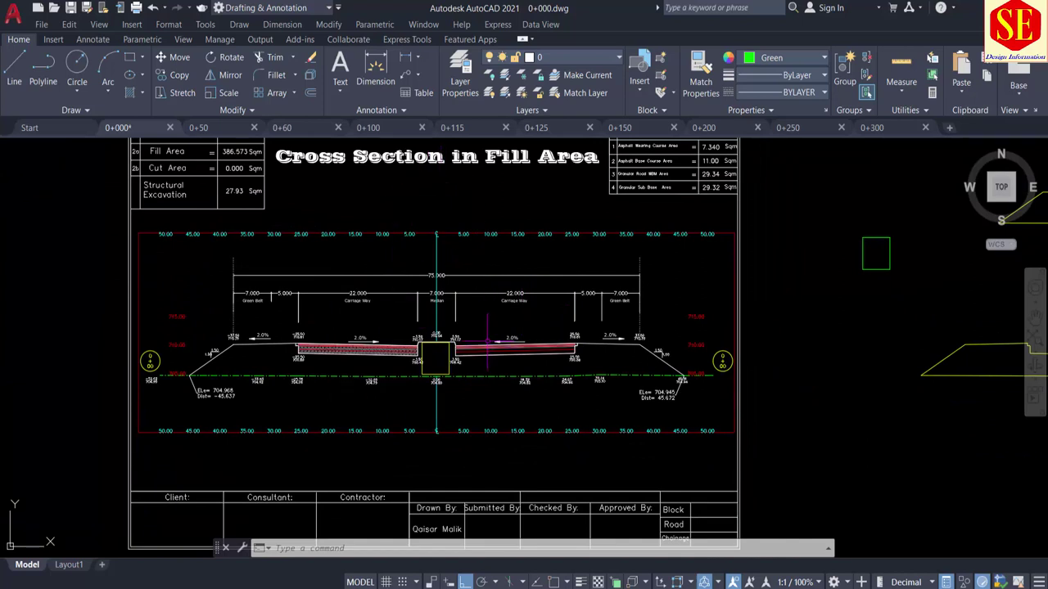
middle_click_drag(414, 231, 436, 289)
scroll(508, 442, "up", 2)
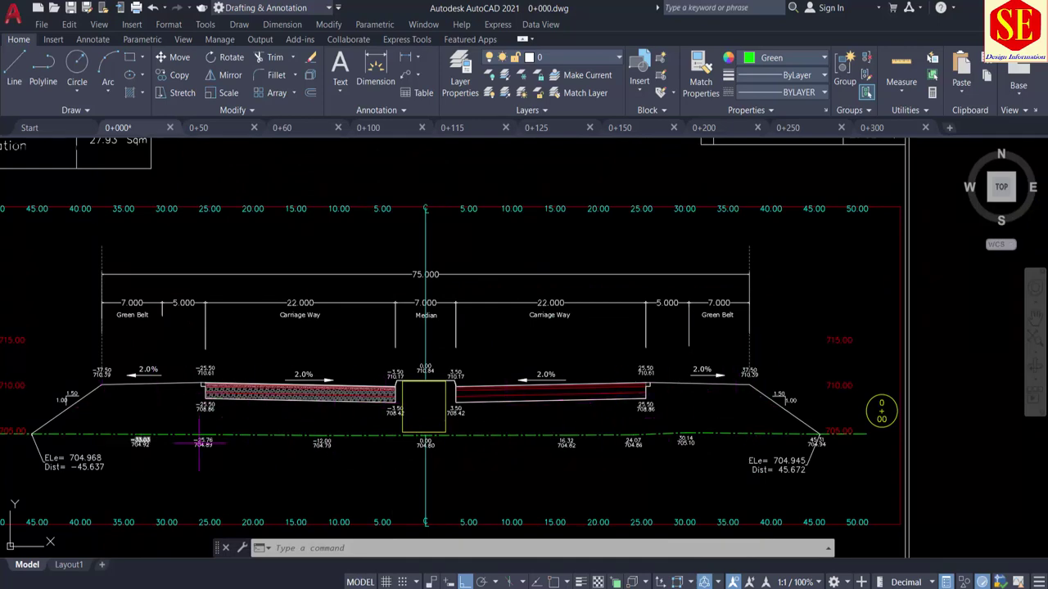
middle_click_drag(329, 342, 654, 494)
scroll(455, 228, "up", 2)
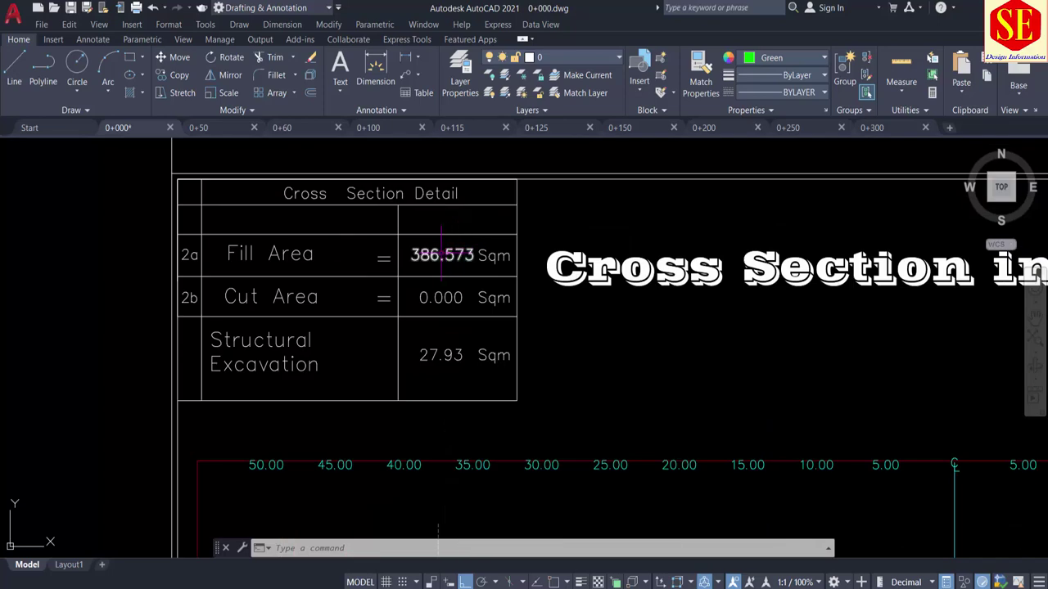
middle_click_drag(502, 398, 281, 286)
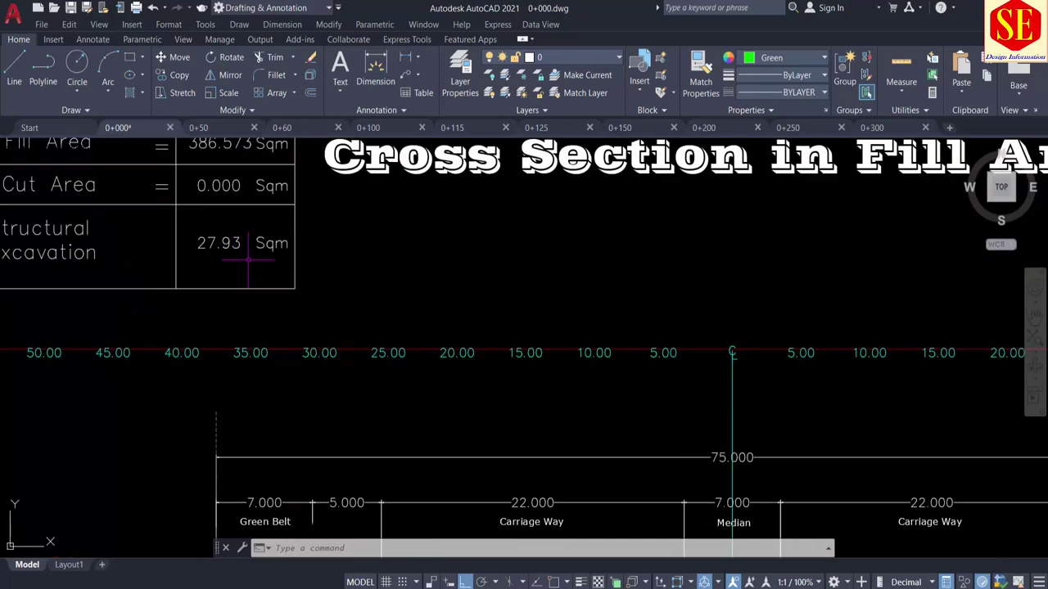
scroll(281, 286, "down", 2)
middle_click_drag(491, 409, 433, 254)
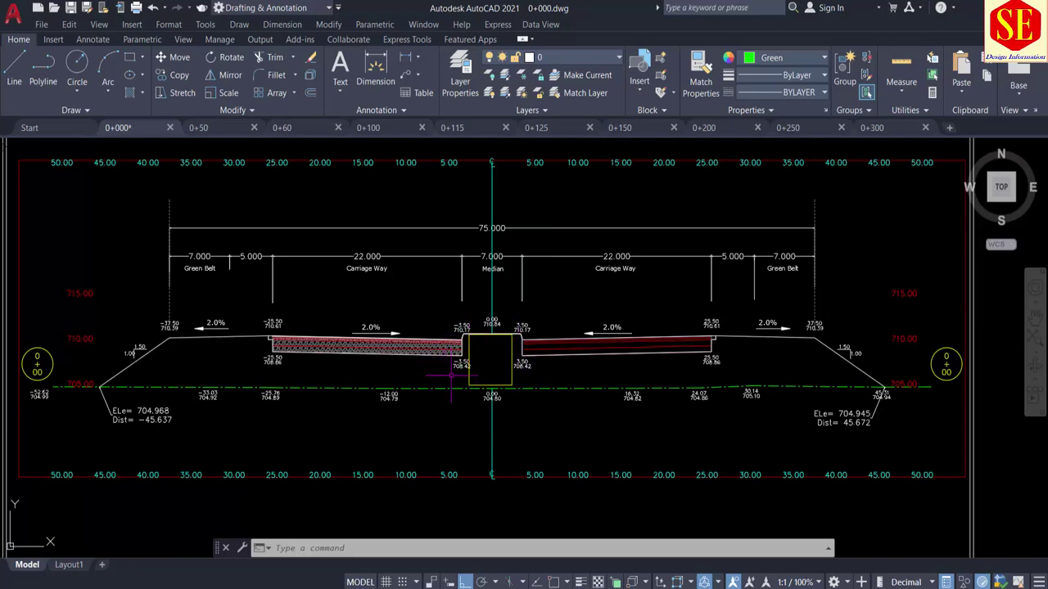
scroll(458, 327, "down", 2)
scroll(368, 311, "down", 1)
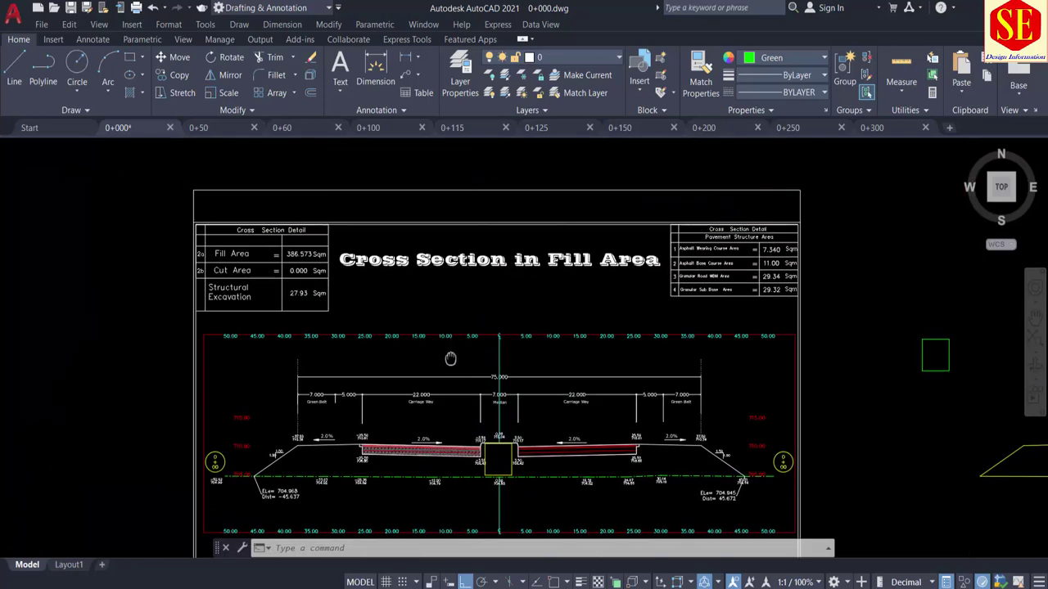
scroll(278, 288, "up", 2)
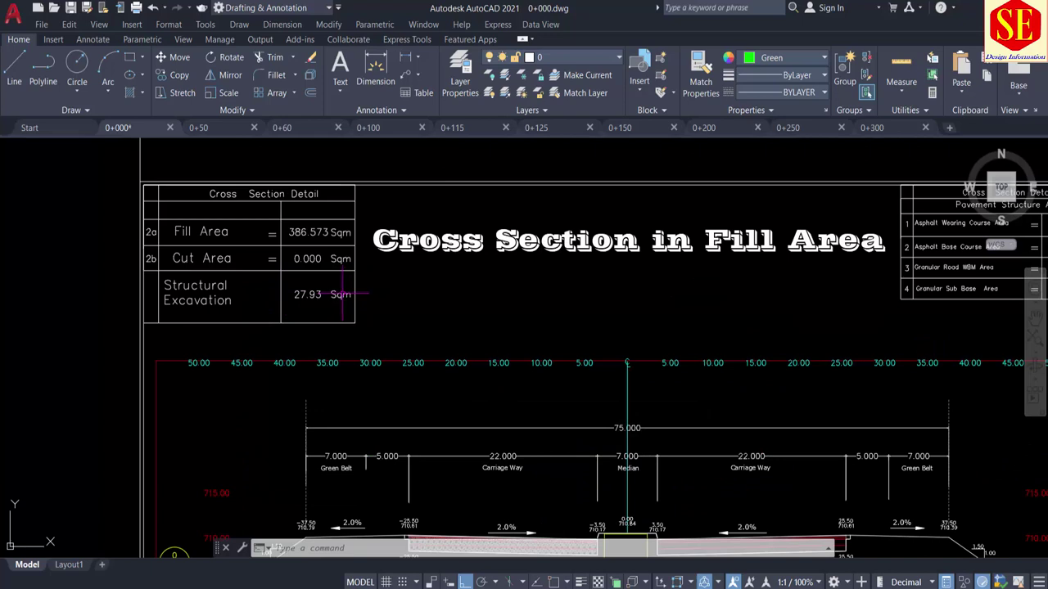
key("ctrl+s")
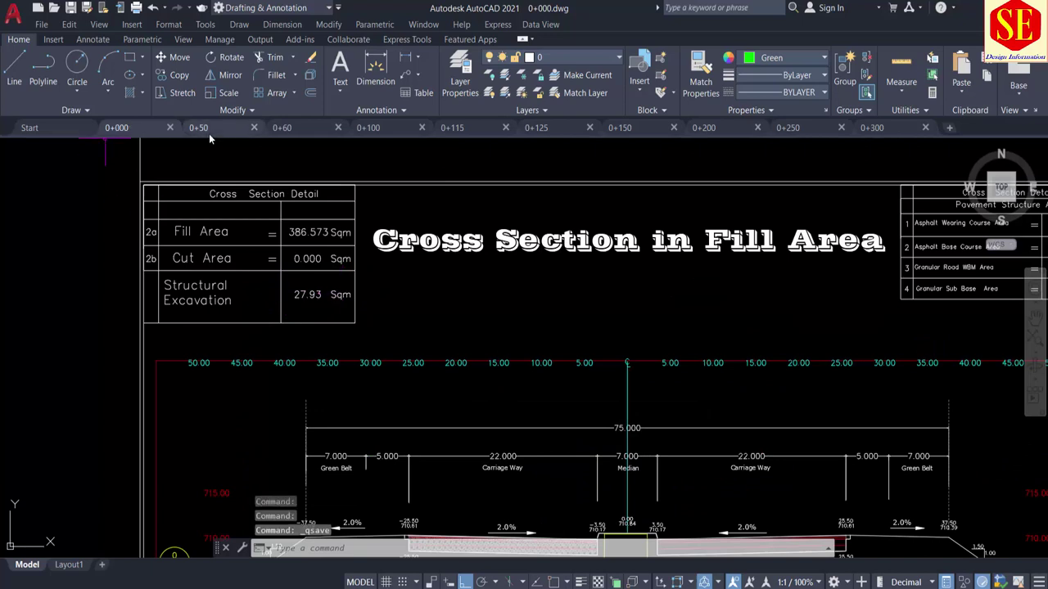
In the 0+50 drawing, turn off the HEAVY_GRID_LINES and FINE_GRID_LINES layers
left_click(205, 128)
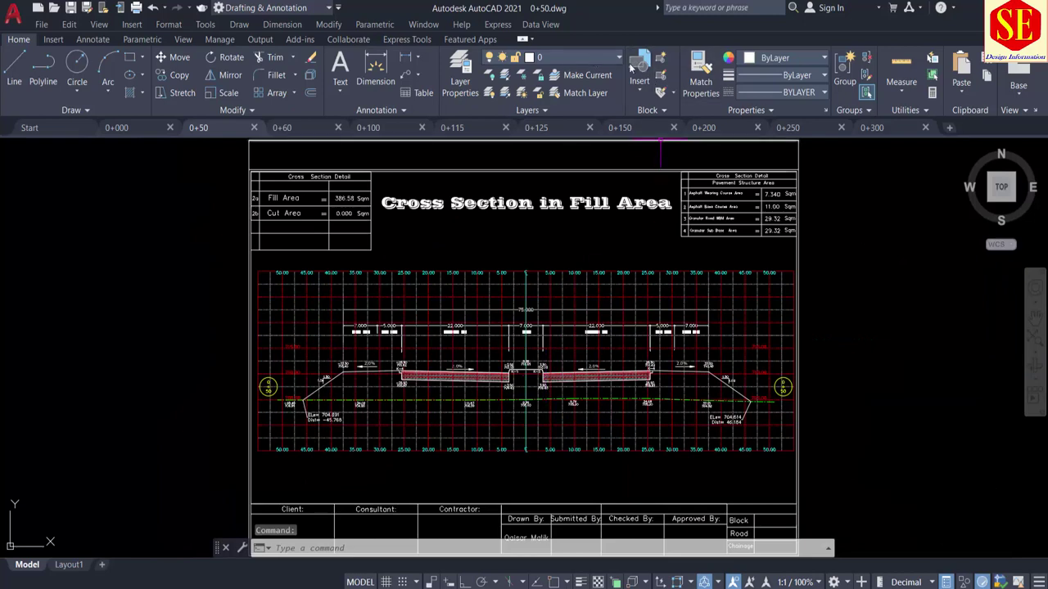
left_click(596, 61)
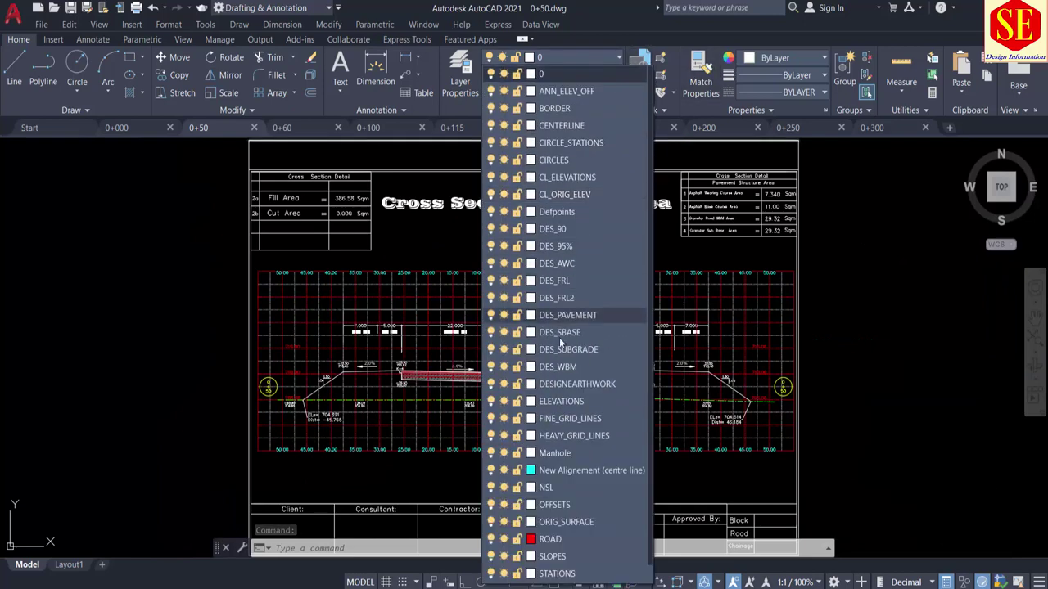
left_click(490, 435)
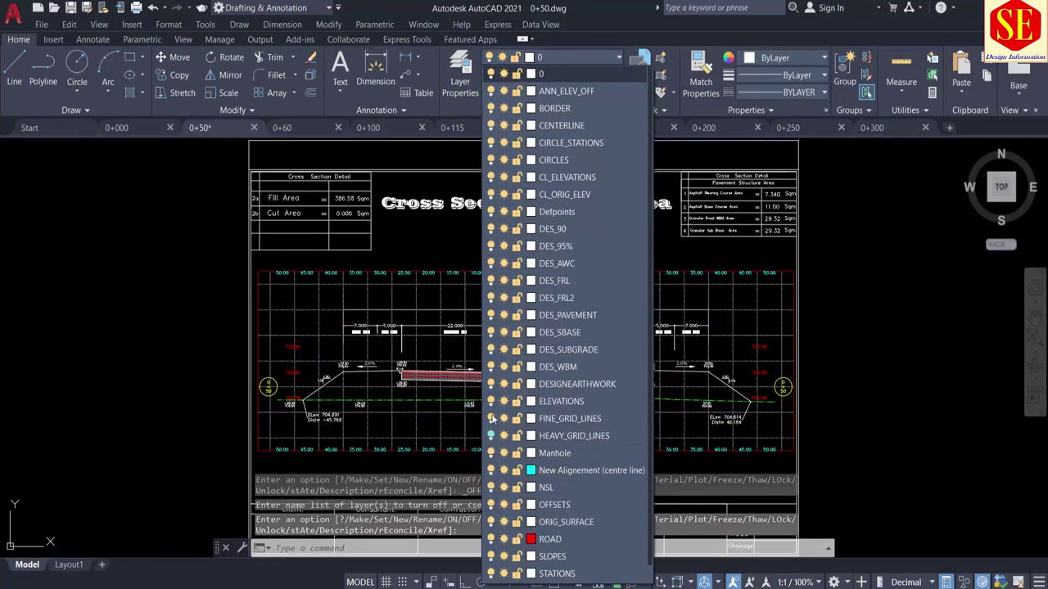
left_click(491, 418)
scroll(523, 365, "up", 5)
Create a boundary outline by picking inside the 0+50 fill region
type("t")
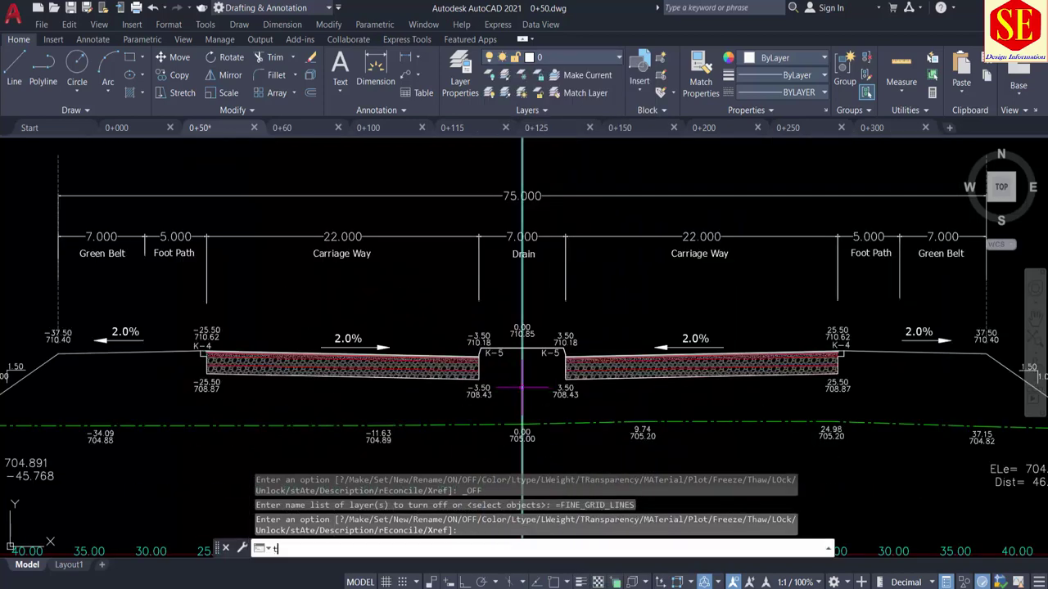
type("r")
key("Return")
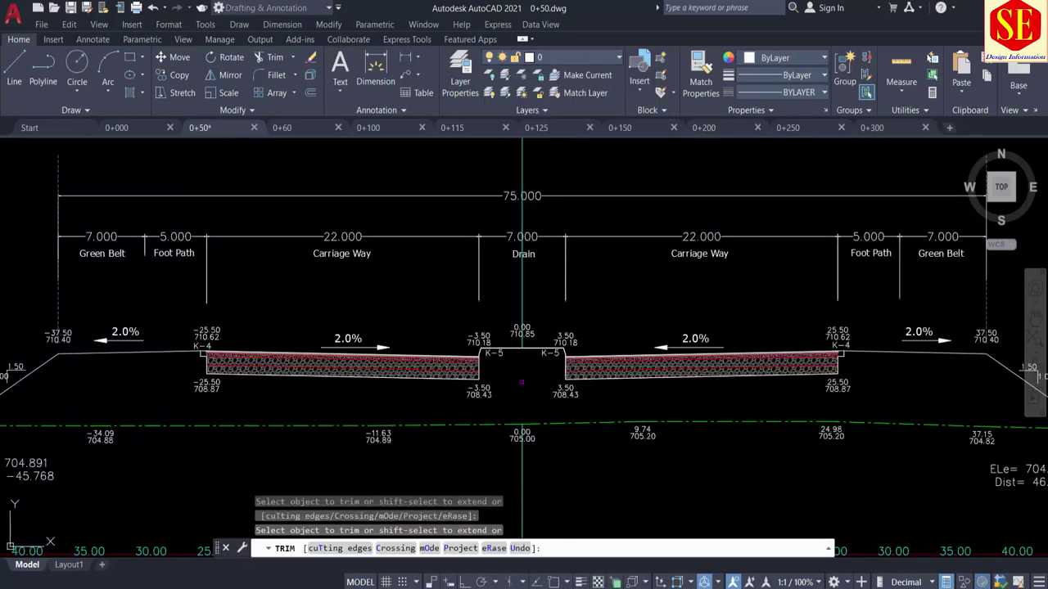
scroll(522, 381, "down", 3)
key("Escape")
type("Q")
key("Return")
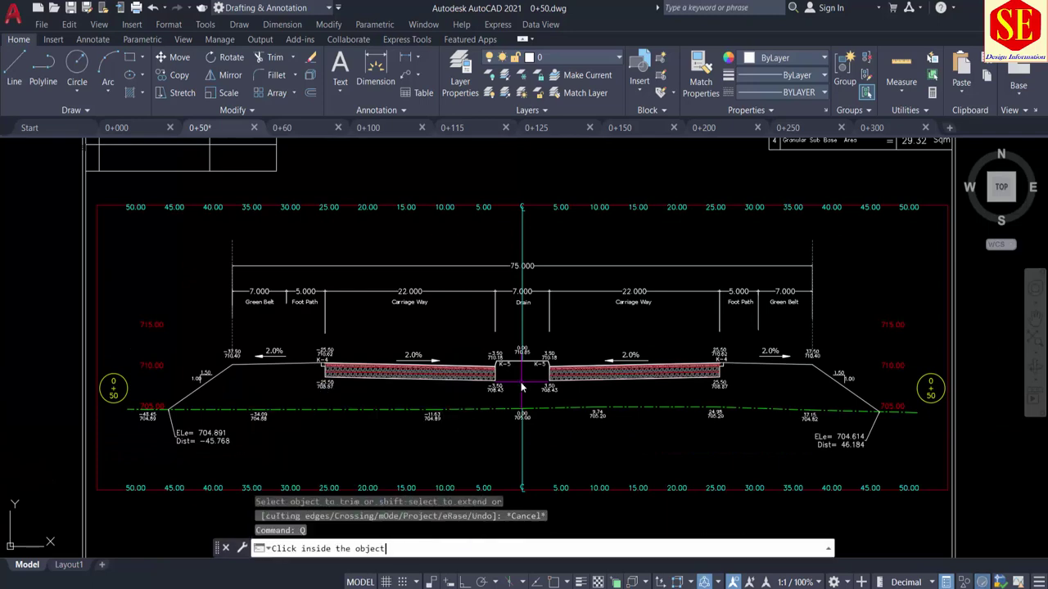
left_click(521, 388)
Place 380.11 as helper text and change the Fill Area value from 386.58 to 380.11
scroll(381, 393, "down", 4)
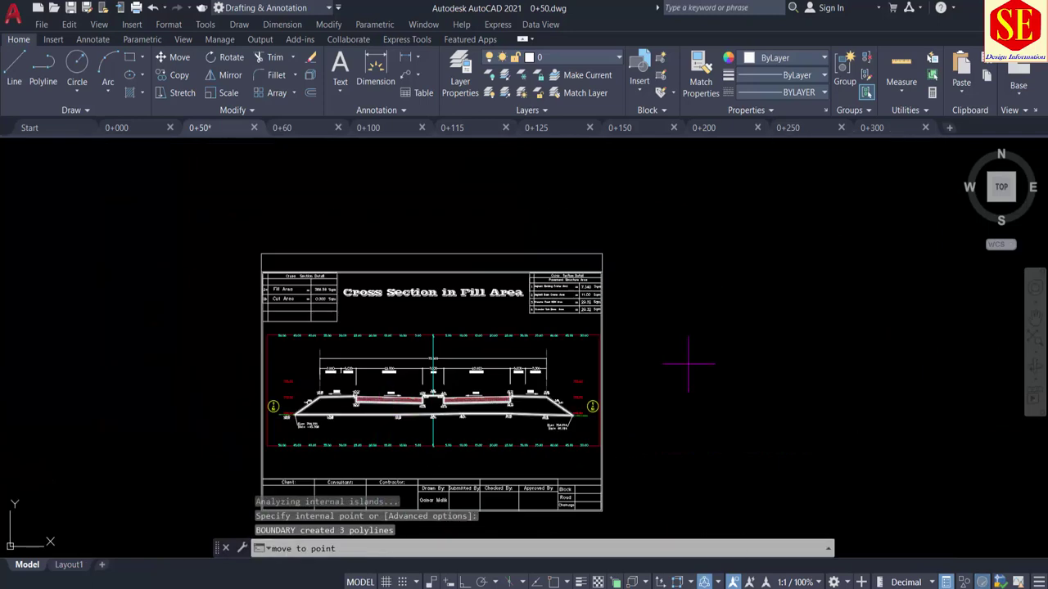
scroll(349, 284, "up", 2)
scroll(343, 274, "up", 2)
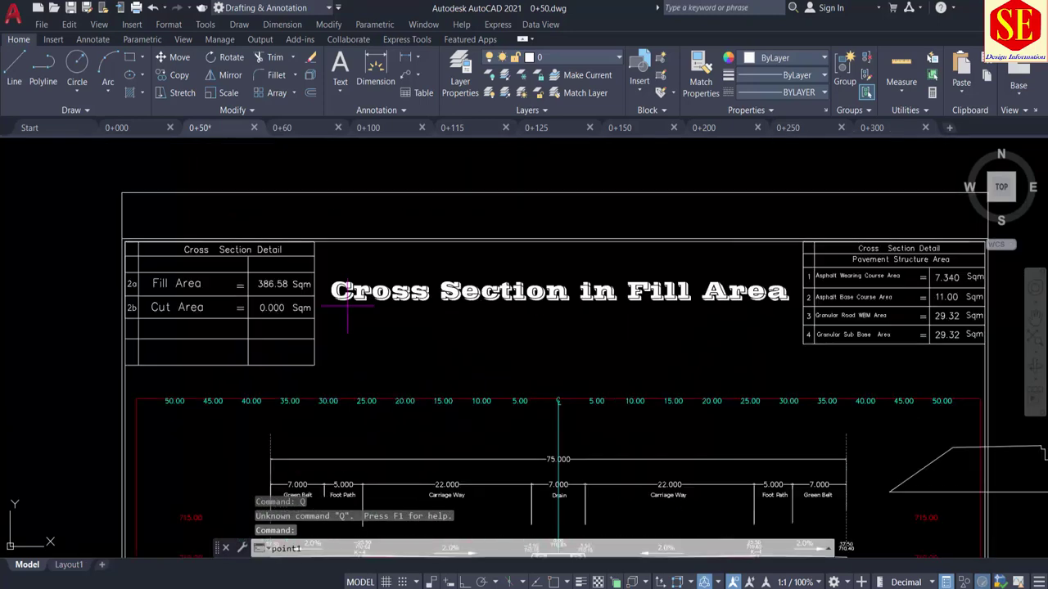
left_click(346, 266)
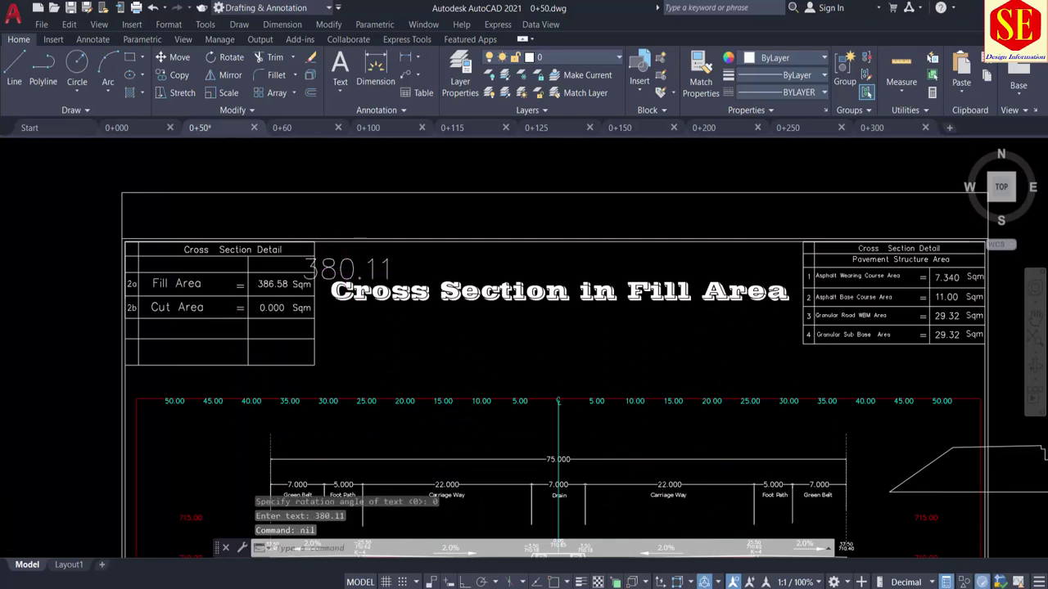
scroll(358, 272, "up", 2)
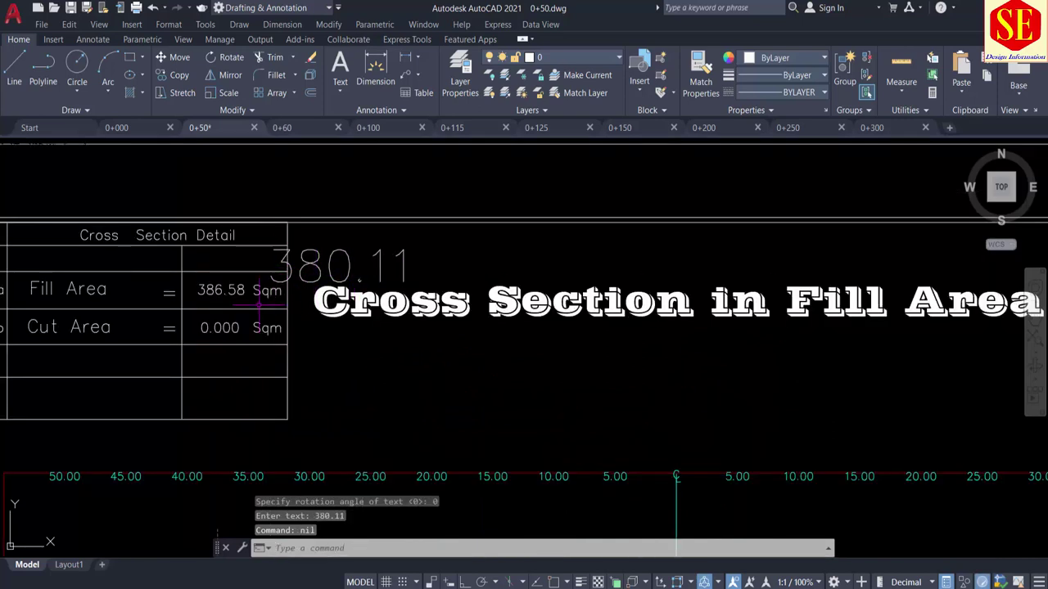
double_click(223, 292)
type("380.11")
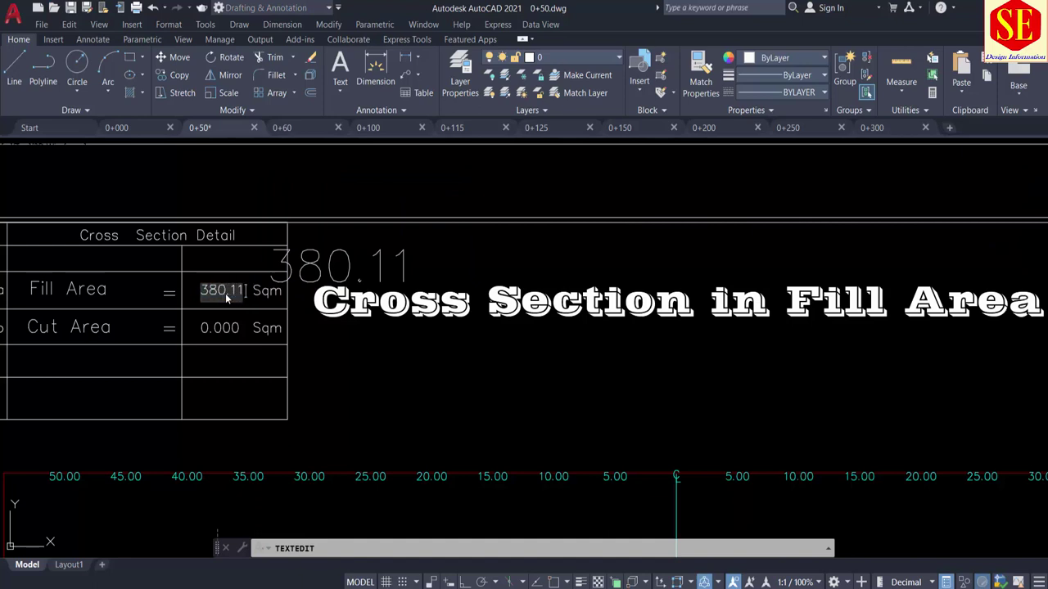
key("Return")
key("Escape")
Erase the temporary 380.11 helper text
left_click(354, 241)
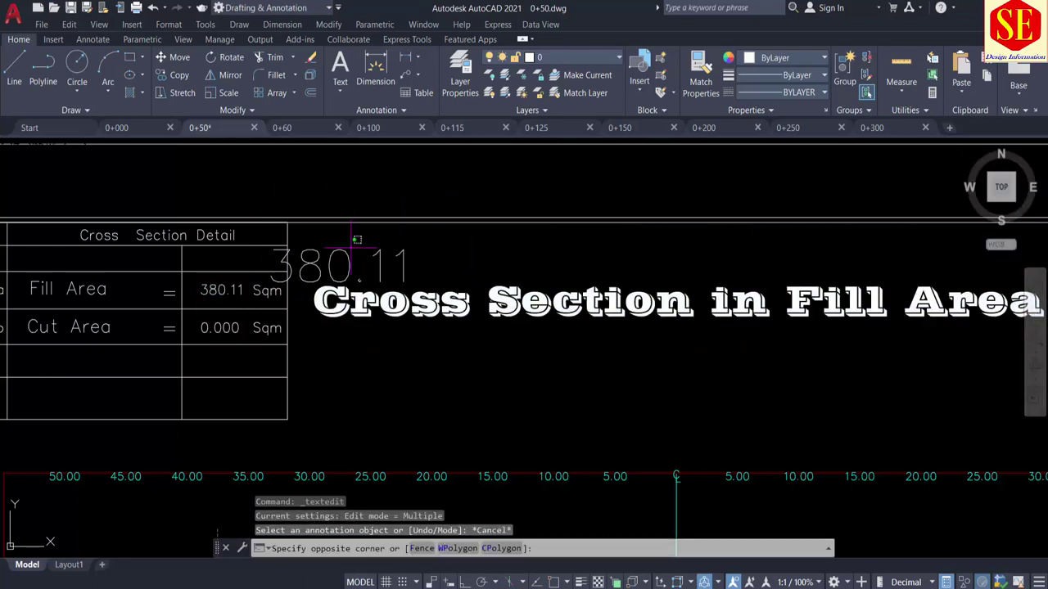
left_click(338, 261)
type("e")
key("Return")
scroll(339, 245, "down", 5)
scroll(773, 282, "up", 3)
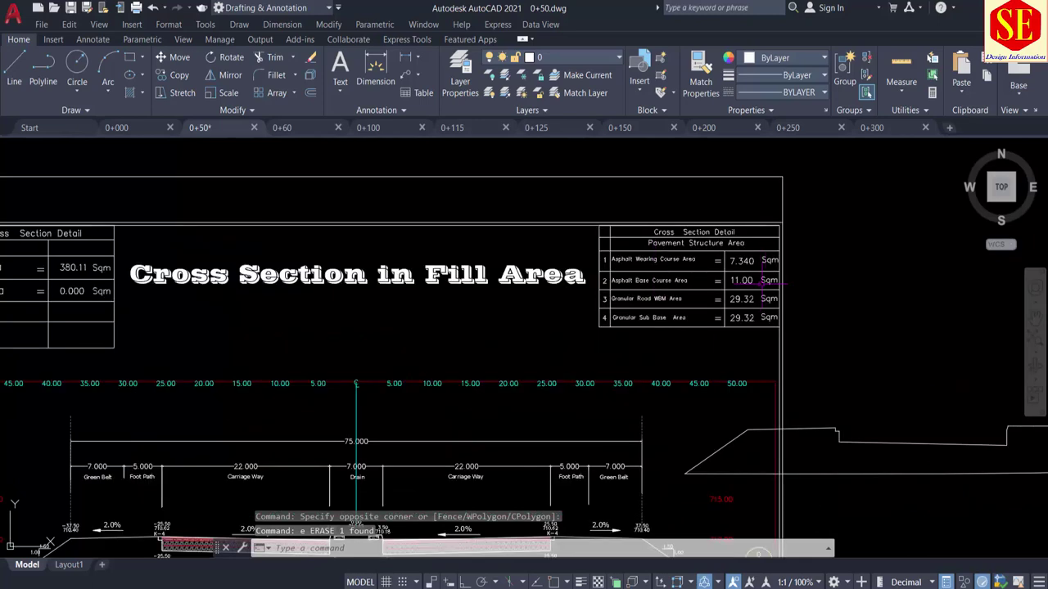
Erase the leftover boundary outline on the right of the section
middle_click_drag(756, 337, 789, 319)
left_click(795, 316)
left_click(755, 417)
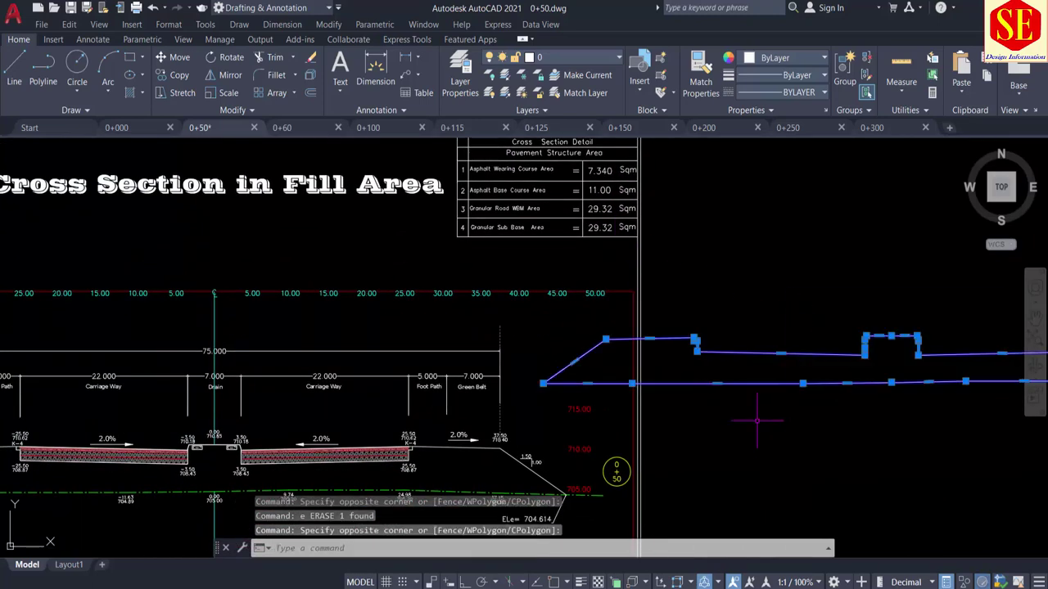
type("e")
key("Return")
mouse_move(744, 426)
middle_mouse_down()
mouse_move(714, 366)
mouse_move(824, 338)
middle_mouse_up()
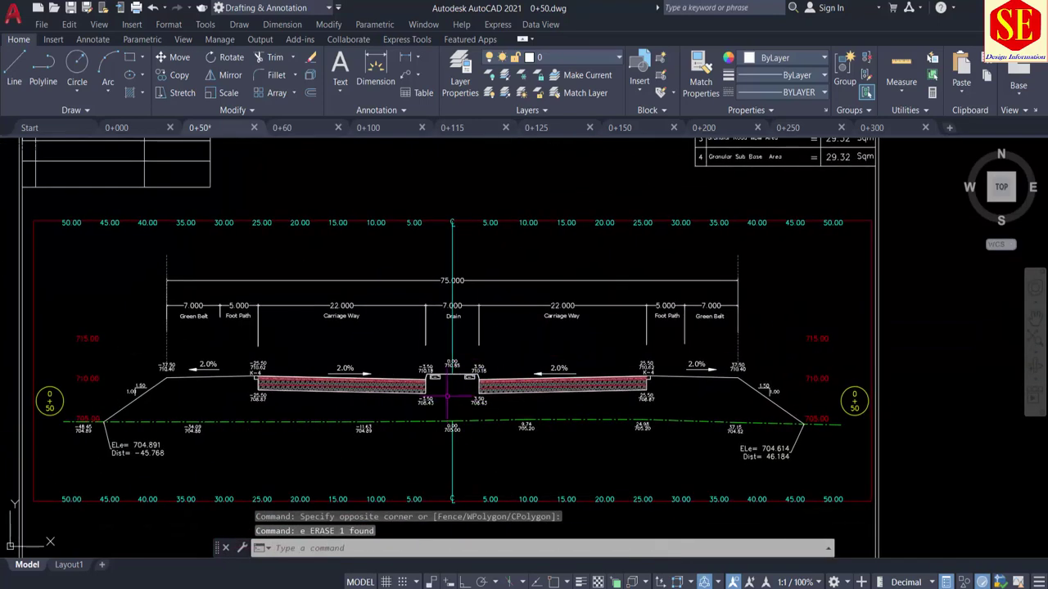
scroll(446, 397, "up", 2)
scroll(469, 351, "down", 2)
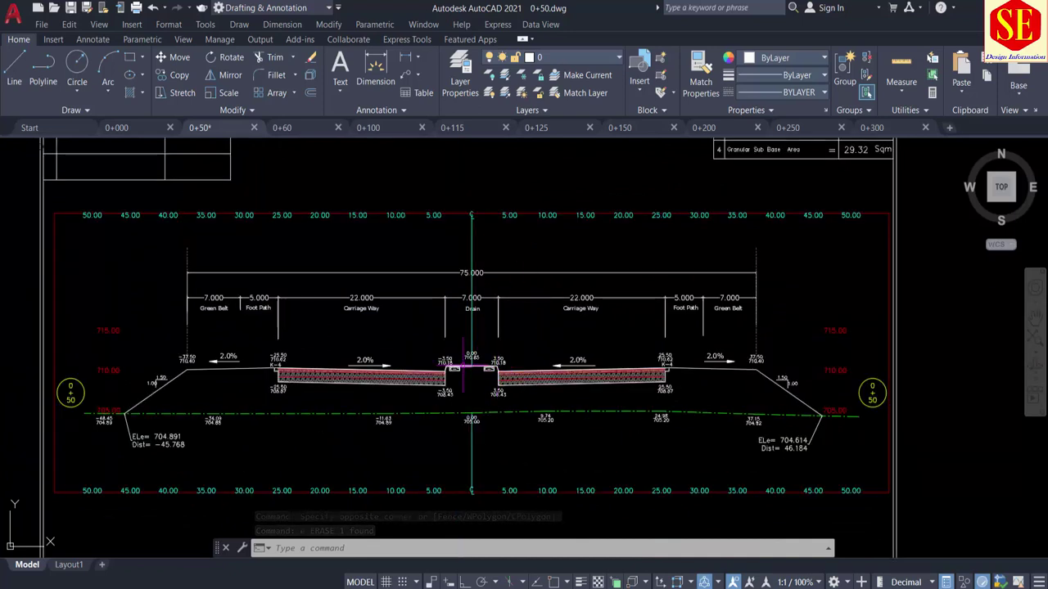
In the 0+60 drawing, erase the 'ELe= 705.490 Dist= -4.367' label
left_click(287, 129)
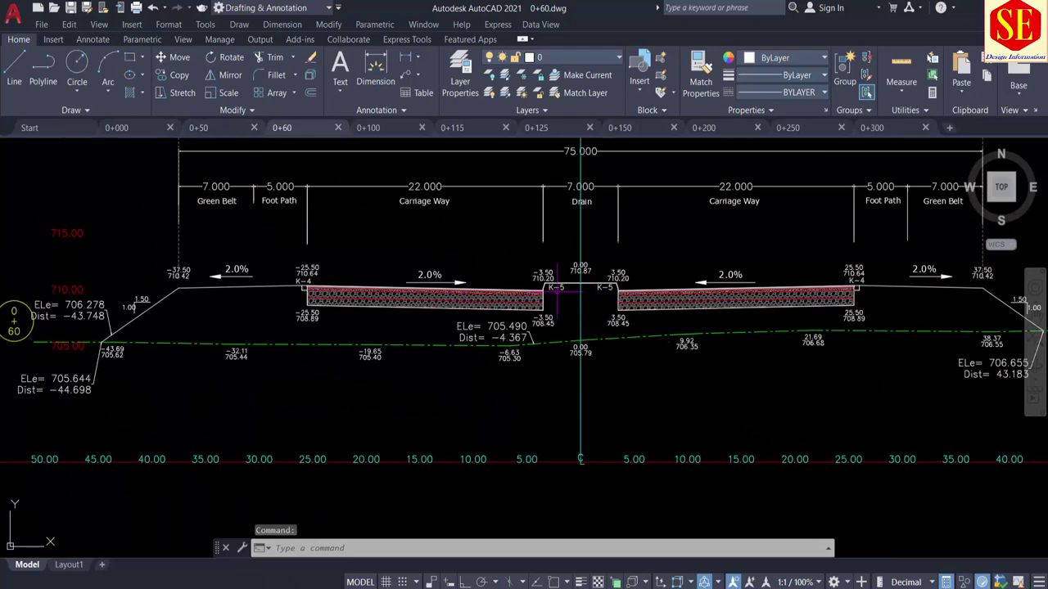
left_click(455, 313)
left_click(568, 345)
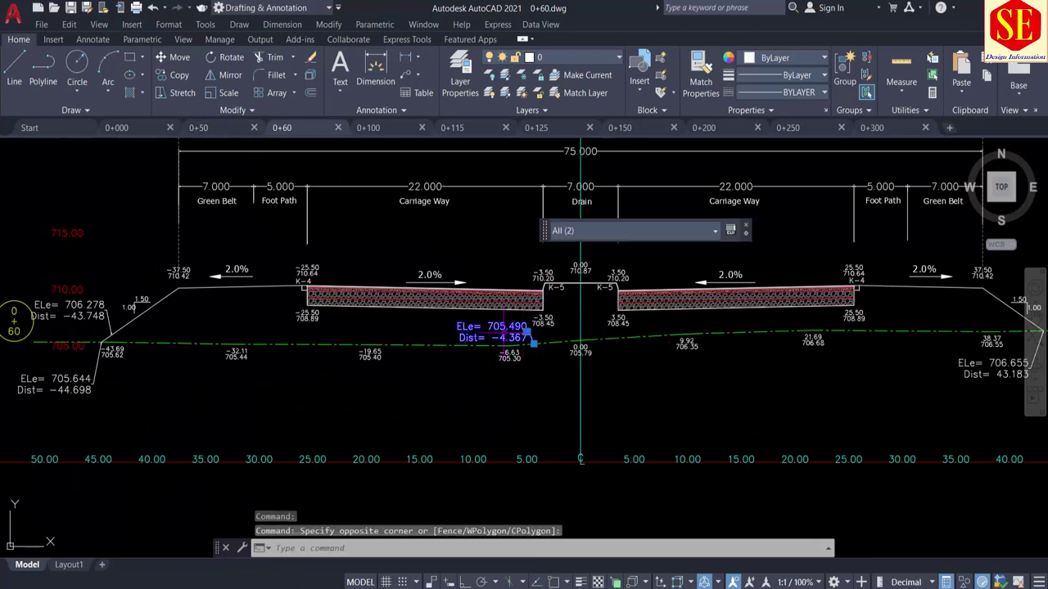
type("e")
key("Return")
middle_click_drag(501, 334, 458, 346)
Try a BO boundary pick in the section, then cancel it and a trim
type("b")
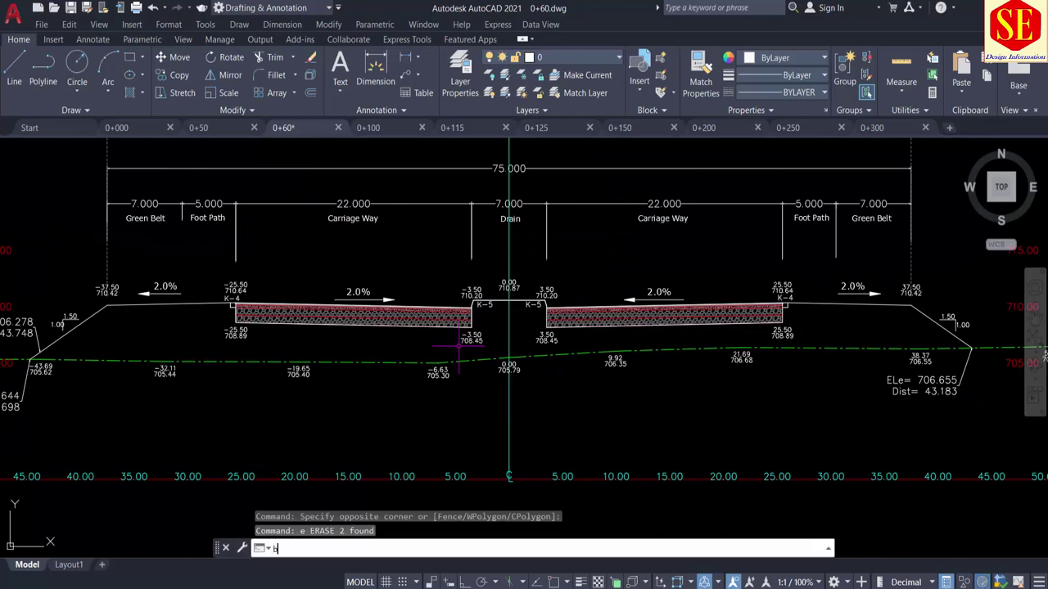
type("o")
key("Return")
left_click(493, 179)
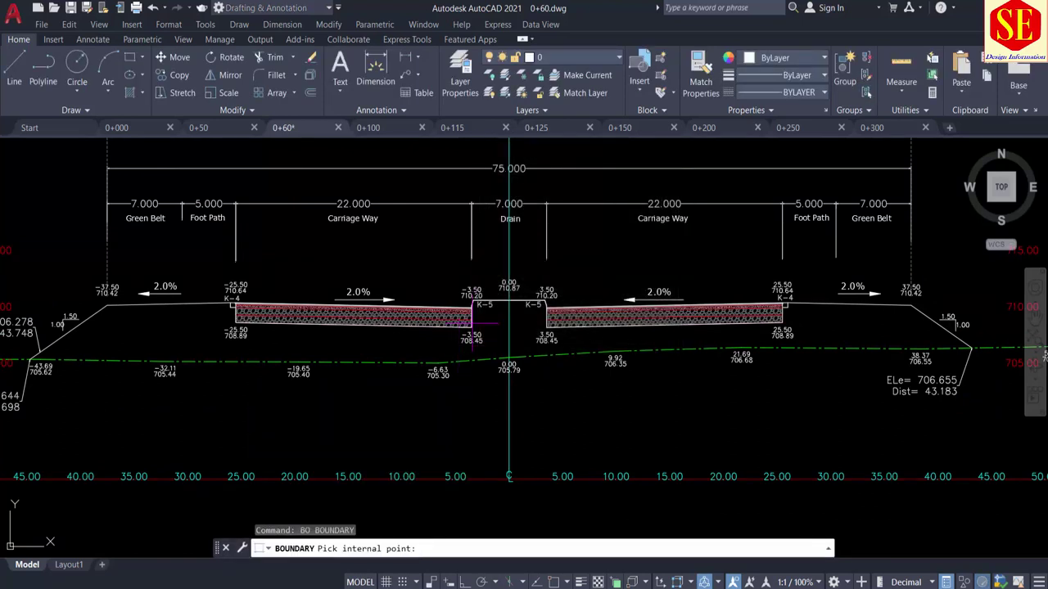
left_click(492, 330)
key("Return")
type("tr")
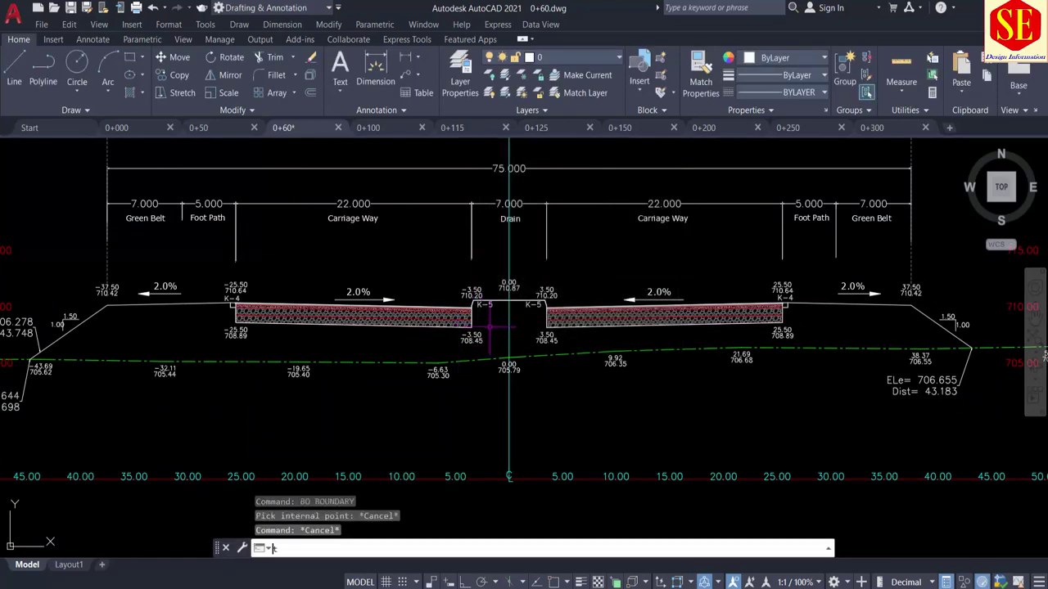
key("Return")
scroll(510, 324, "down", 2)
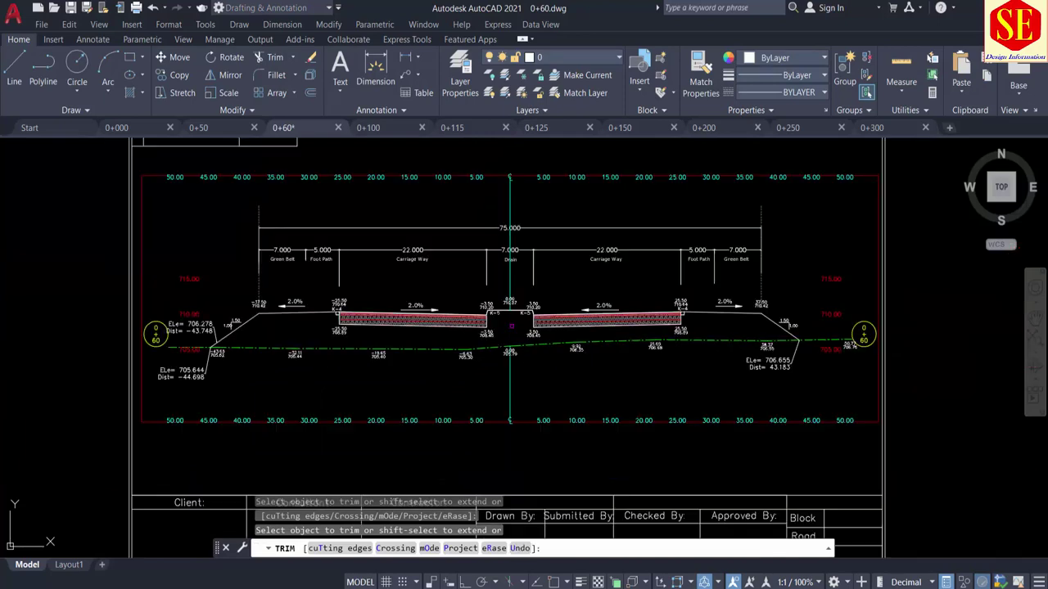
key("Escape")
Create the fill boundary outline with BO, picking inside the fill below the road
type("bo")
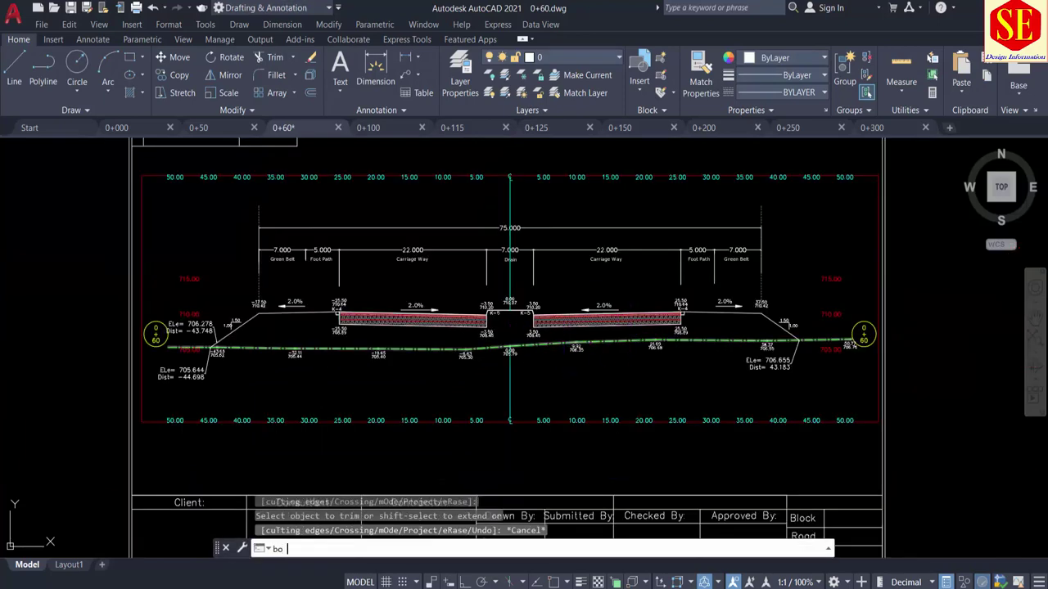
key("Return")
left_click(493, 180)
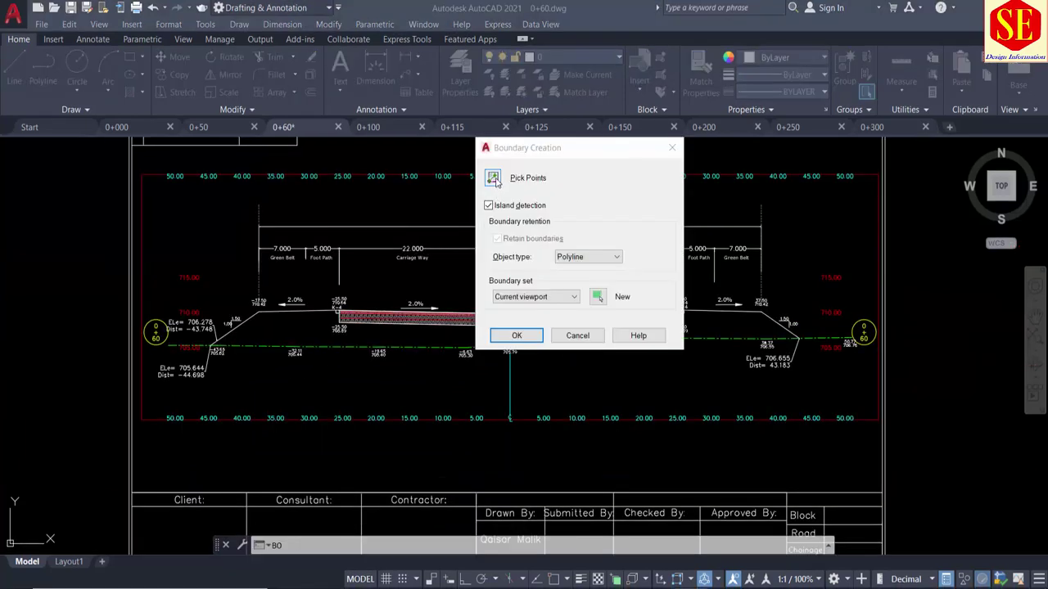
scroll(509, 304, "up", 2)
left_click(510, 334)
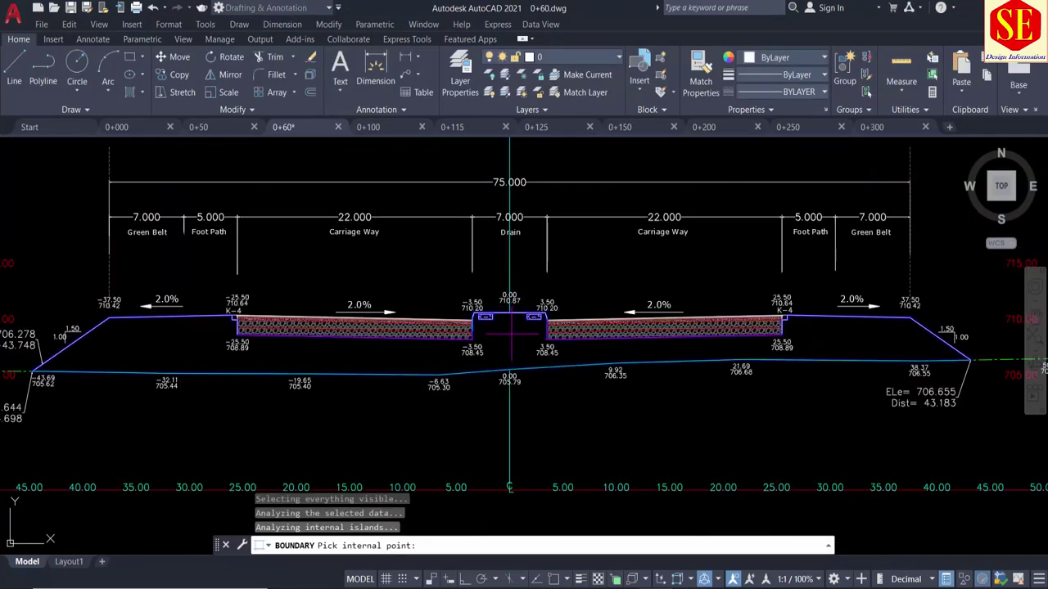
key("Return")
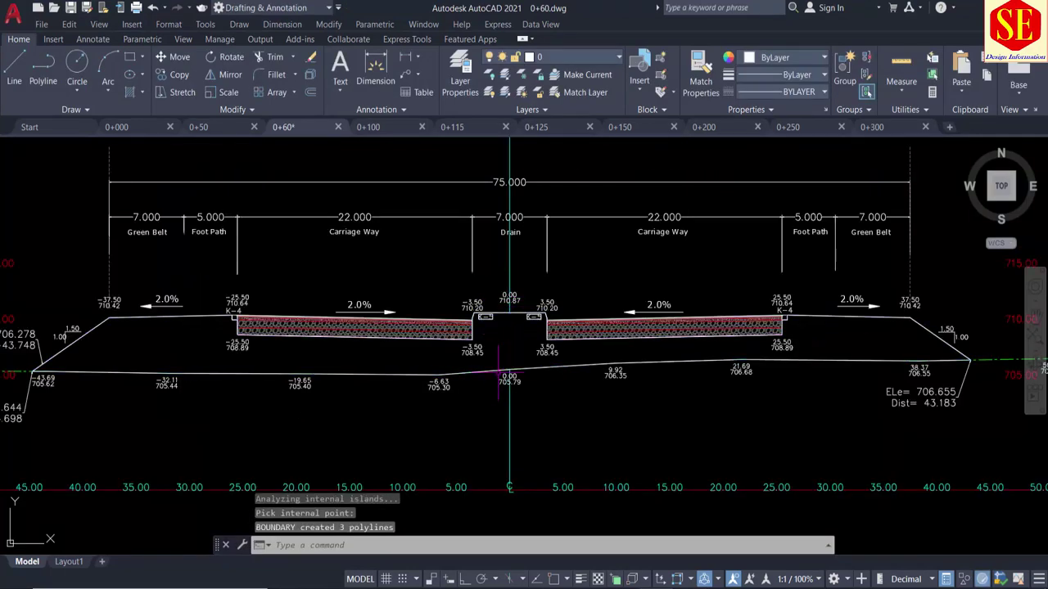
List the fill outline's properties and select its area value 293.5632
left_click(498, 373)
type("li")
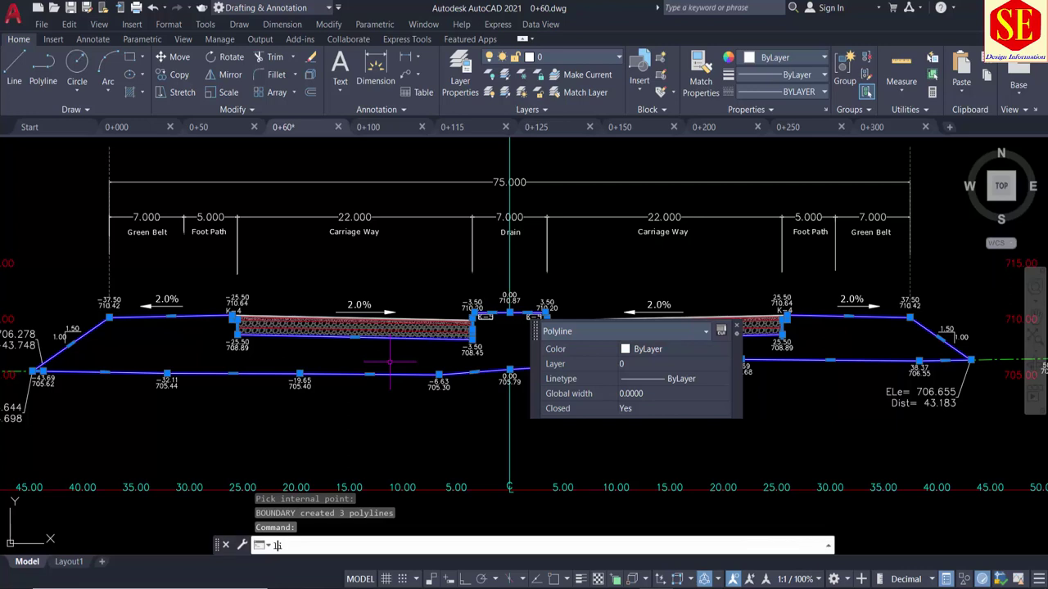
key("Return")
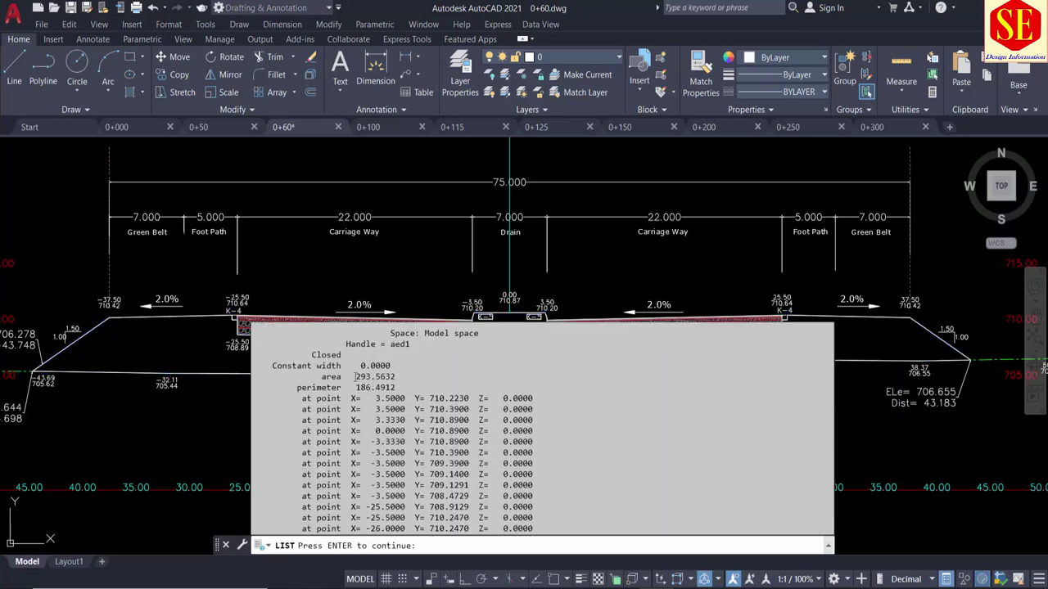
left_click_drag(354, 377, 402, 387)
key("Return")
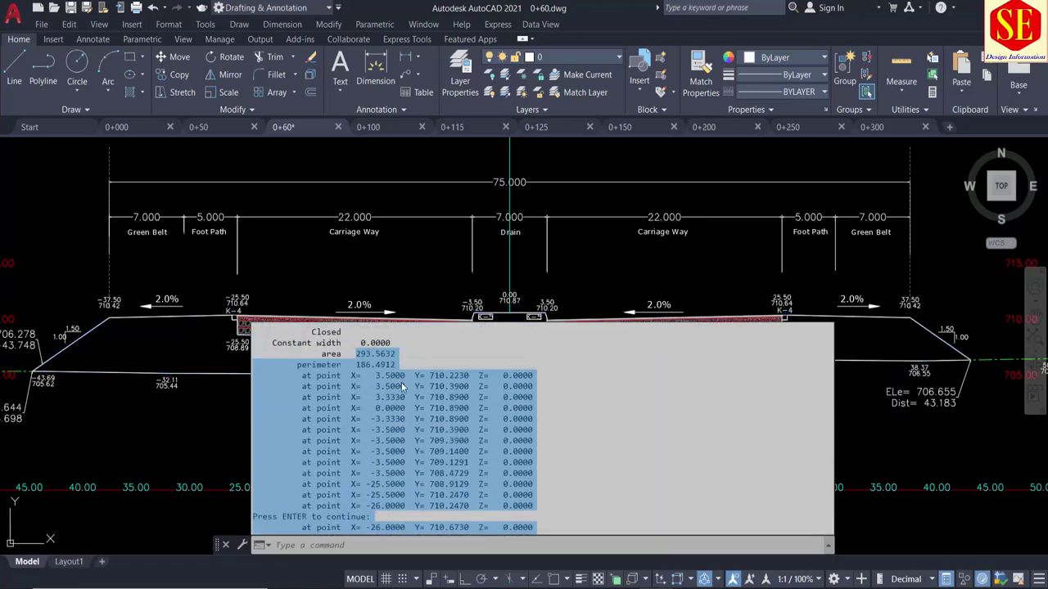
scroll(402, 386, "up", 2)
left_click(372, 407)
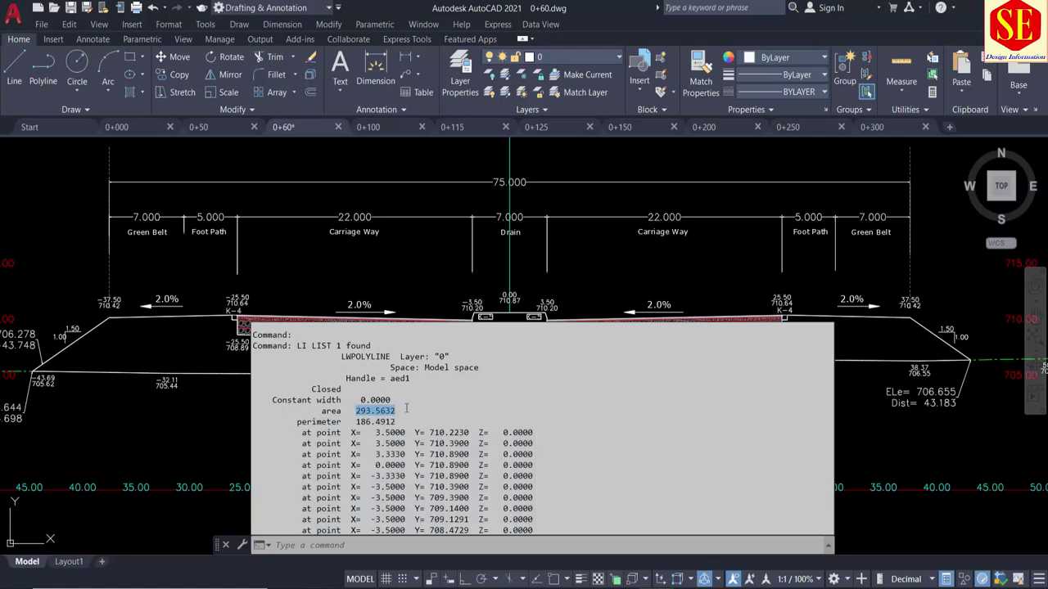
right_click(381, 416)
Copy the area value 293.5632 and paste it into the drawing
left_click(417, 318)
scroll(389, 290, "down", 5)
scroll(361, 279, "up", 1)
scroll(329, 262, "up", 5)
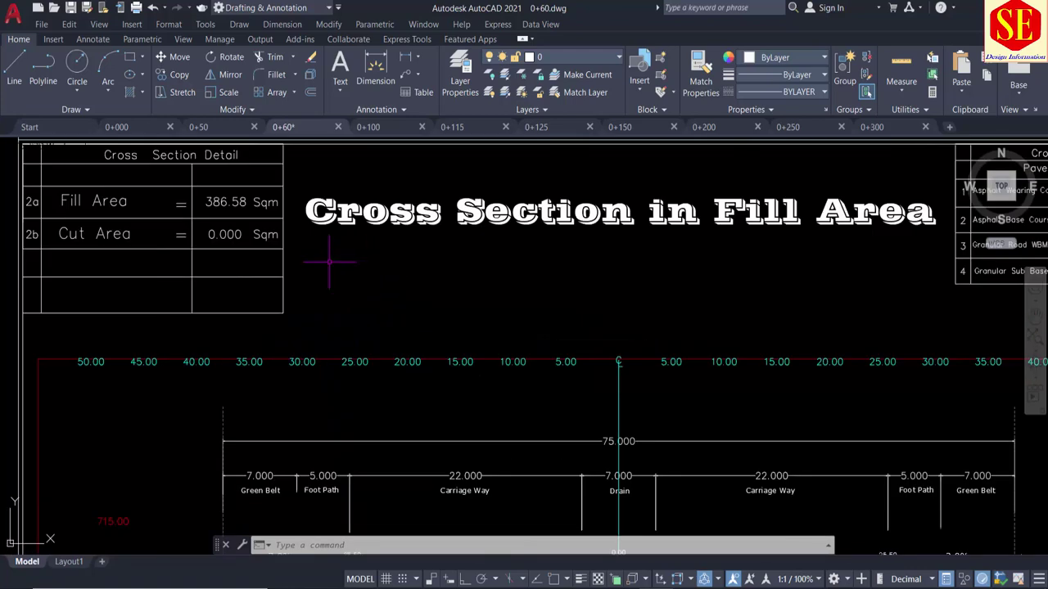
key("ctrl+v")
scroll(312, 180, "up", 4)
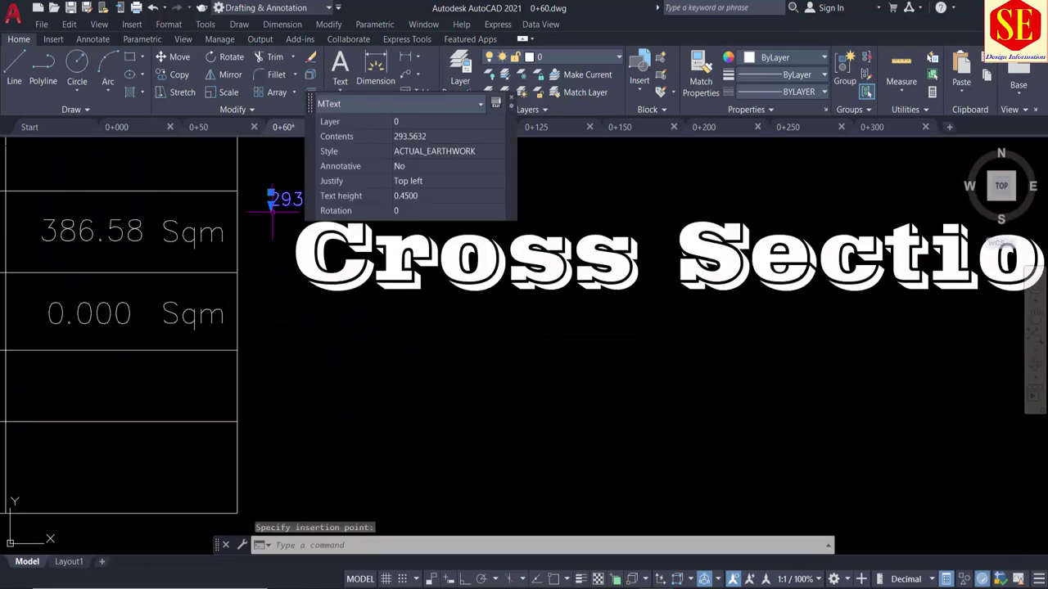
Change the Fill Area value from 386.58 to 393.653
double_click(89, 237)
middle_click_drag(87, 250, 313, 290)
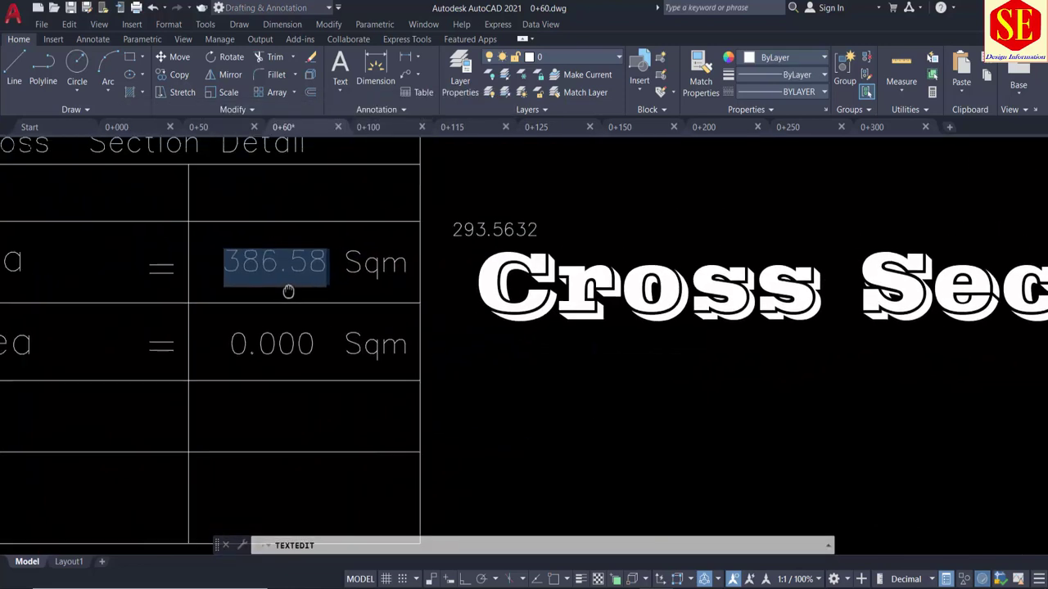
type("39")
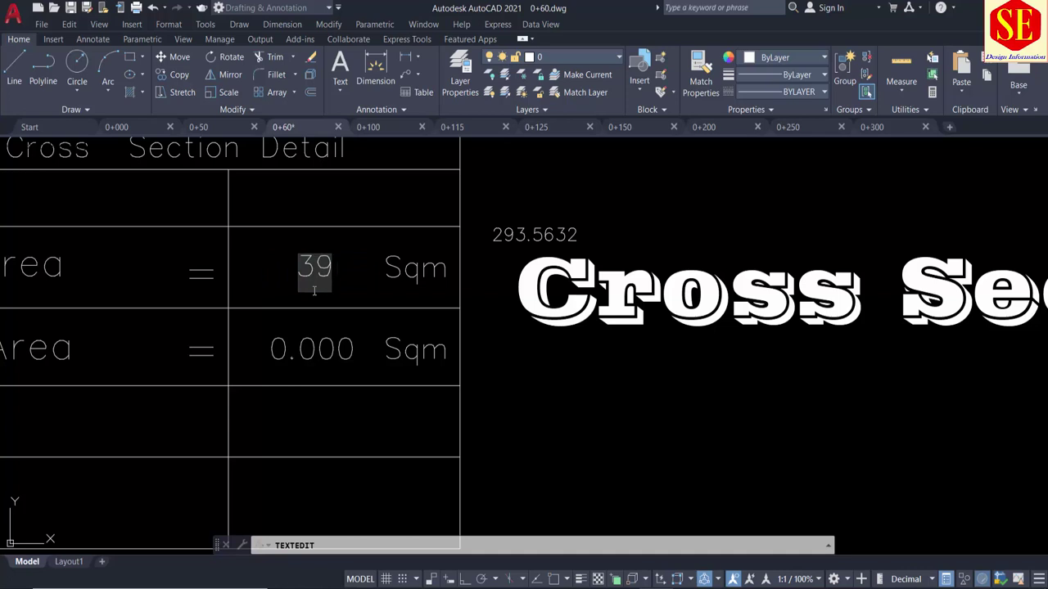
type("3.65")
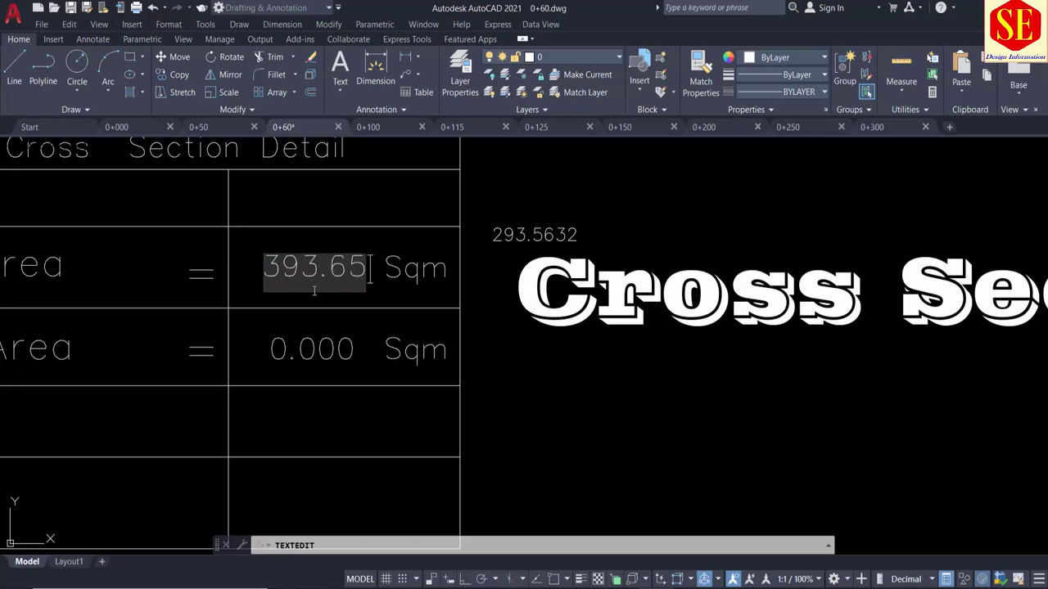
type("3")
left_click(405, 219)
key("Escape")
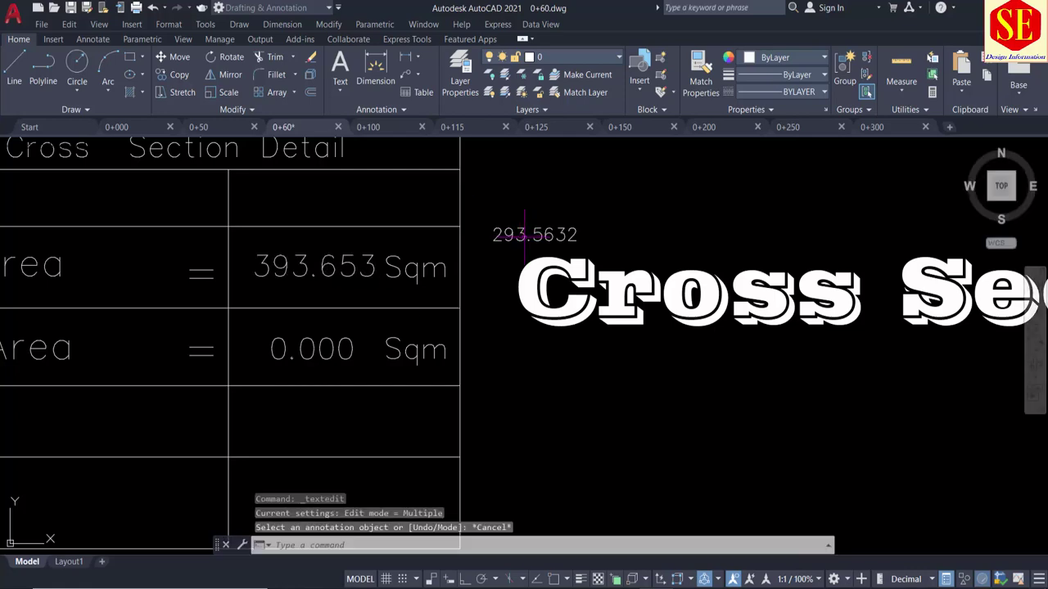
Erase the loose 293.5632 text
left_click(589, 226)
left_click(496, 243)
type("e")
key("Return")
scroll(585, 341, "down", 2)
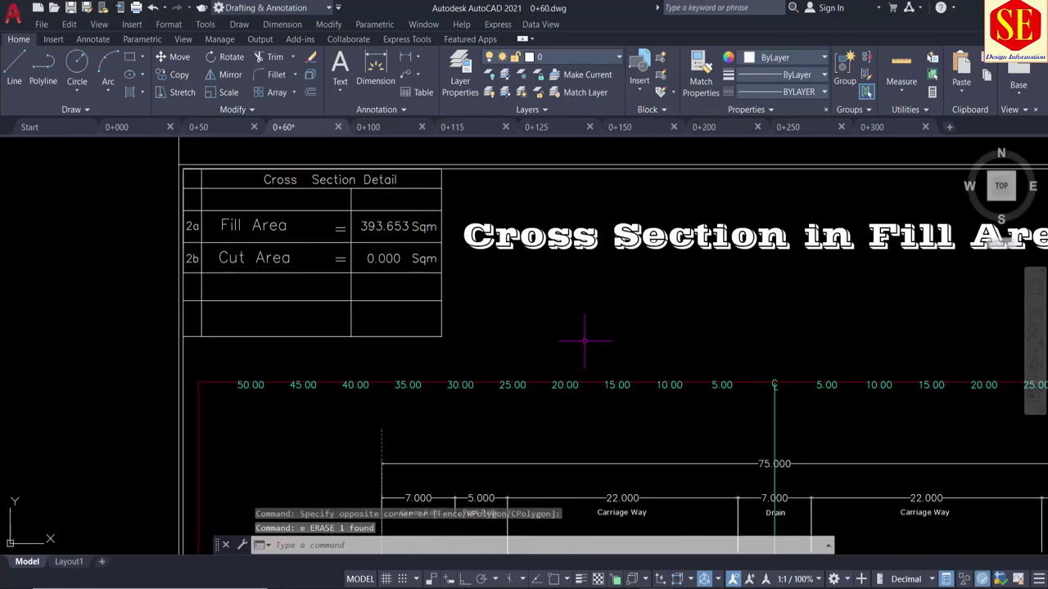
scroll(571, 317, "down", 2)
Switch to the 0+100 drawing and nudge the cross-section view slightly left
left_click(370, 127)
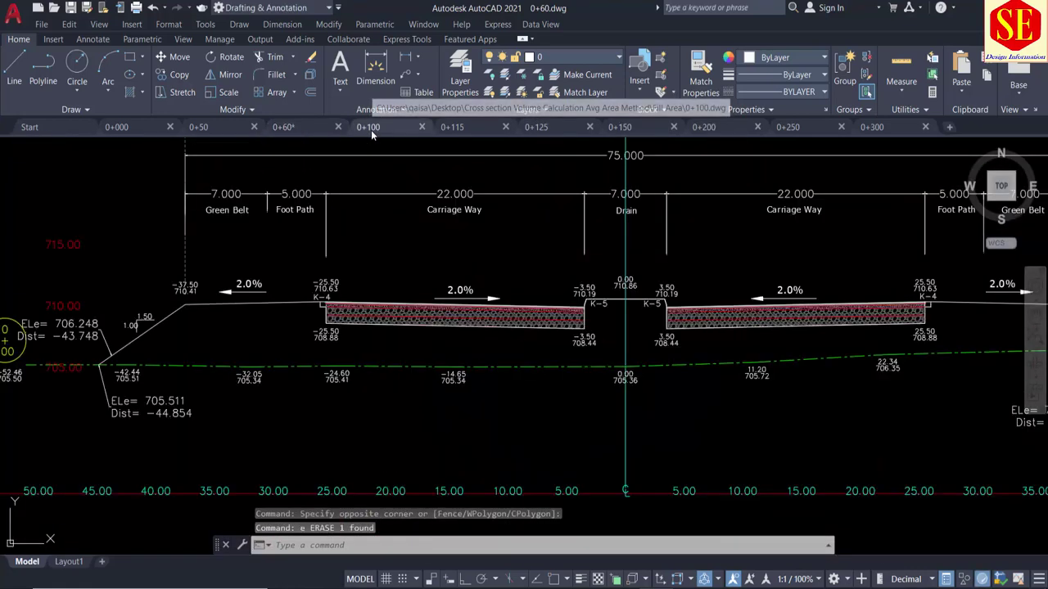
type("tr")
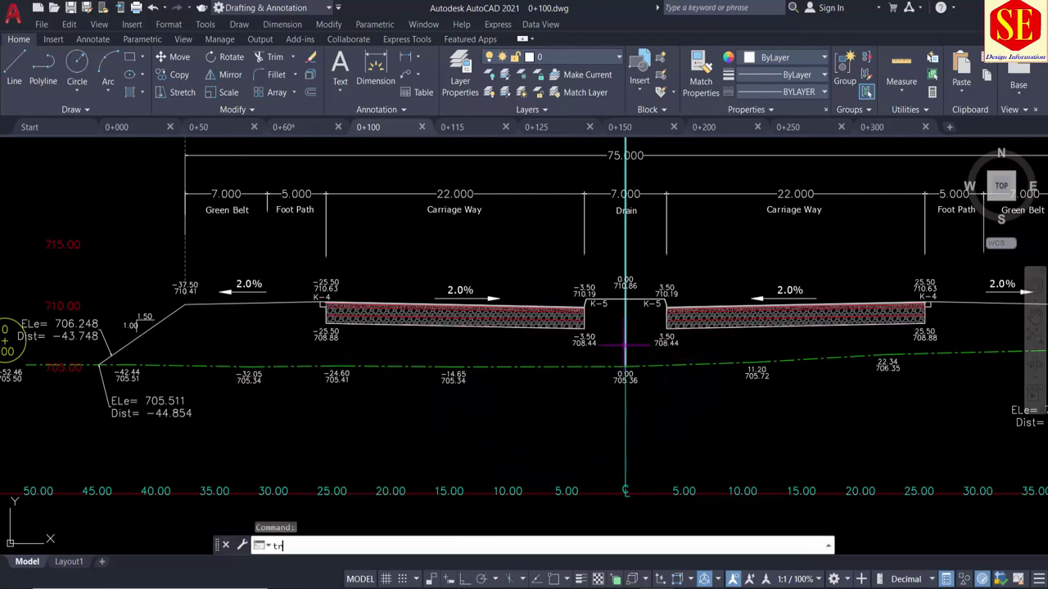
key("Return")
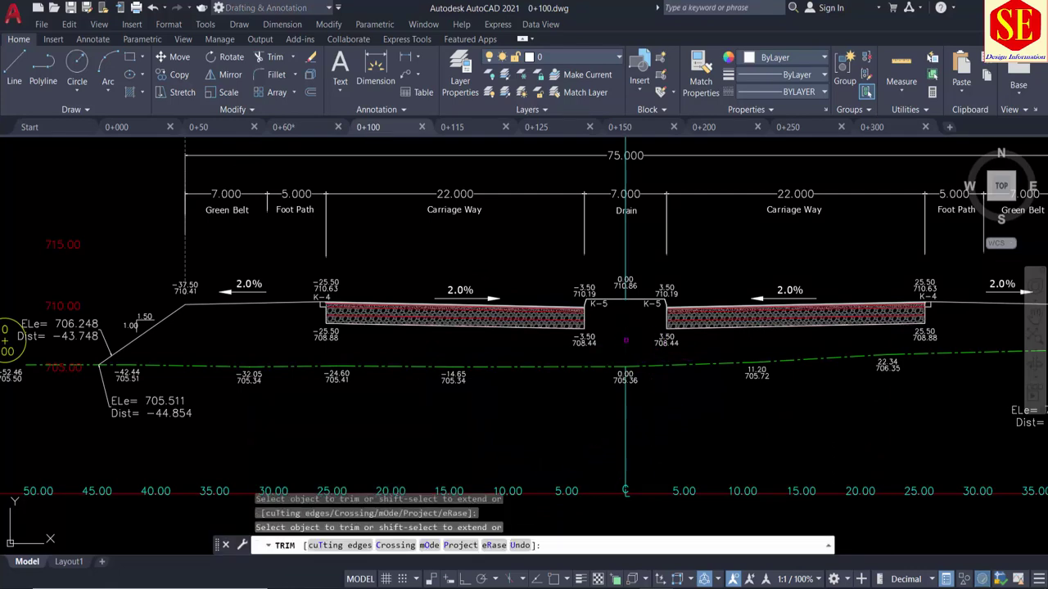
key("Escape")
scroll(578, 347, "down", 2)
scroll(578, 348, "up", 2)
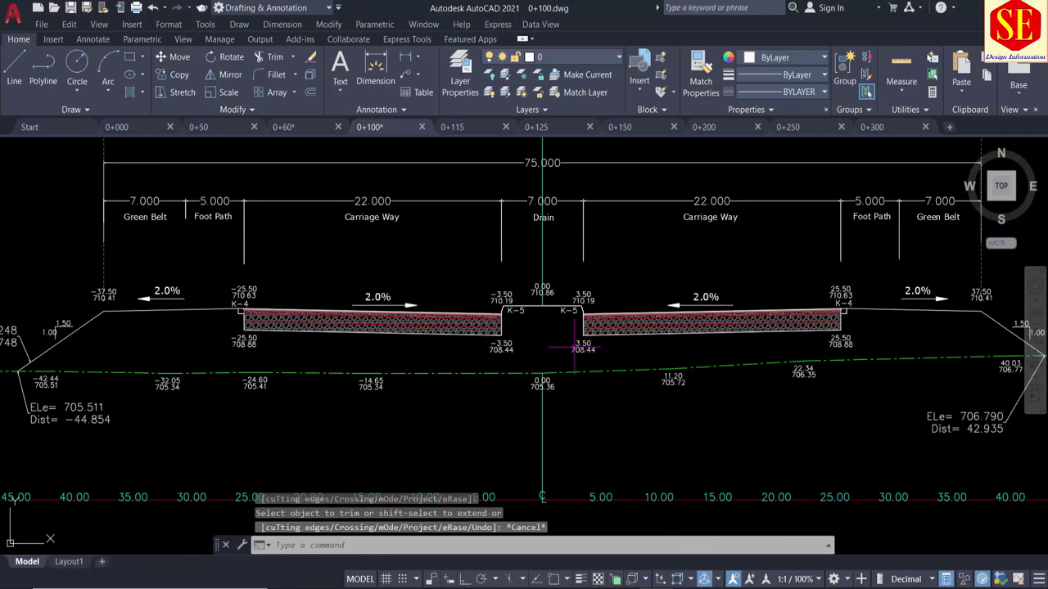
middle_click_drag(495, 381, 480, 381)
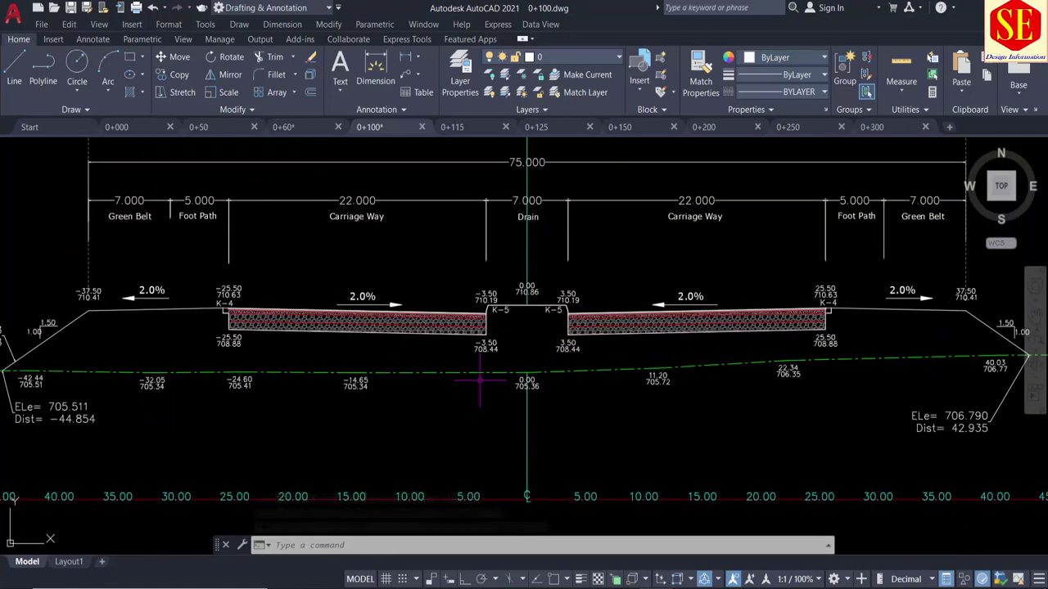
Create a BO boundary around the fill region below the pavement
type("bo")
key("Return")
left_click(491, 173)
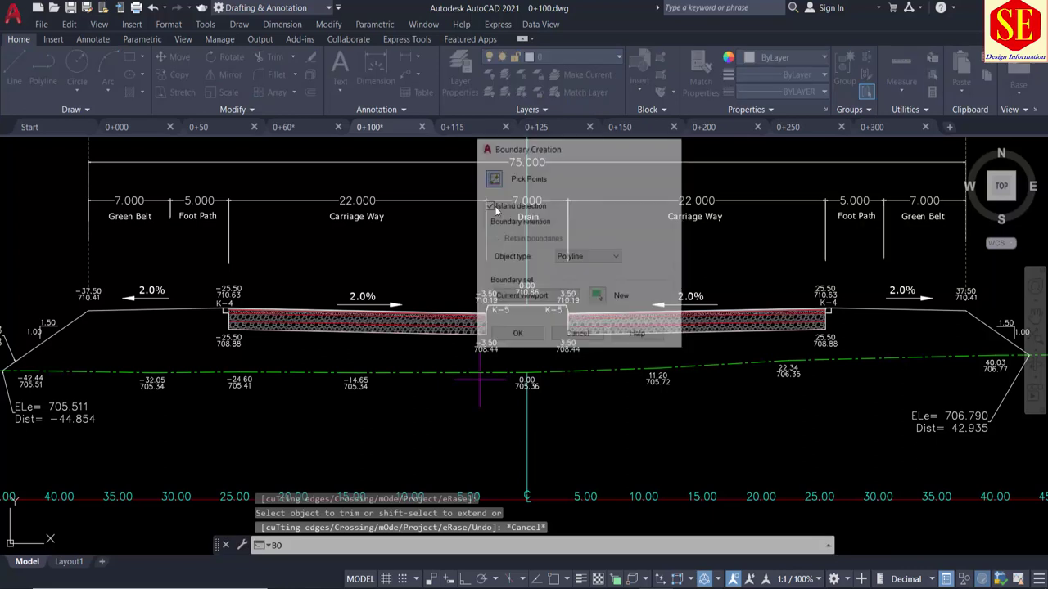
left_click(515, 334)
key("Return")
Measure the new boundary's area with AA Object: 307.9191, perimeter 186.2769
type("aa")
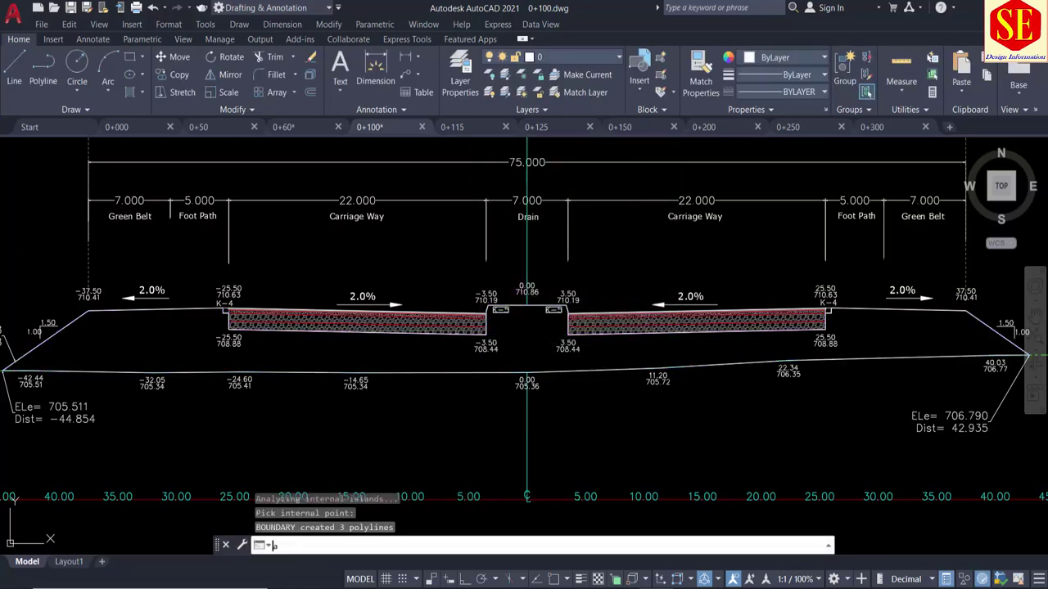
key("Return")
type("o")
key("Return")
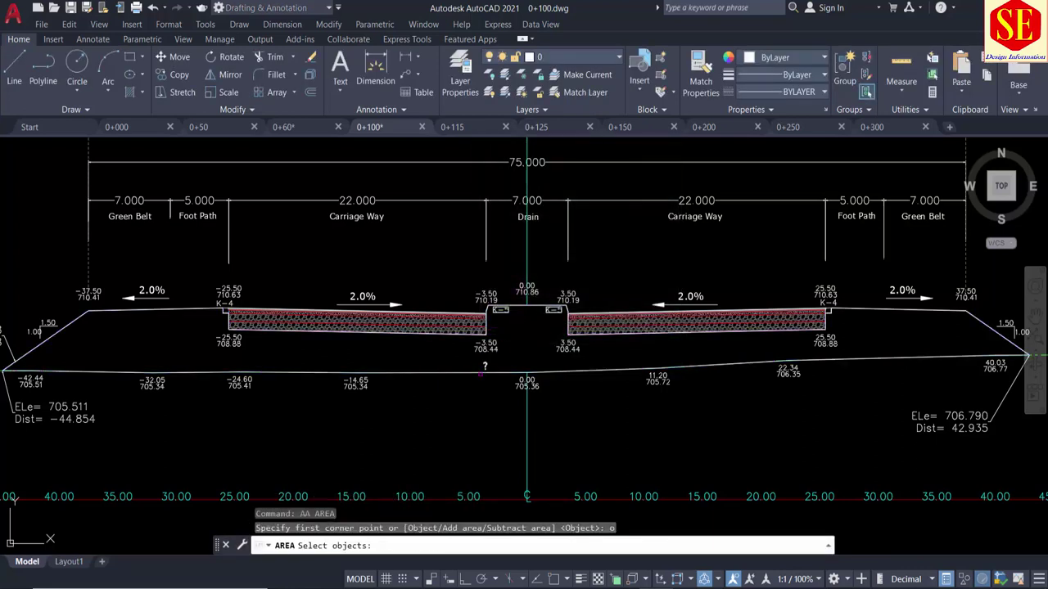
left_click(479, 372)
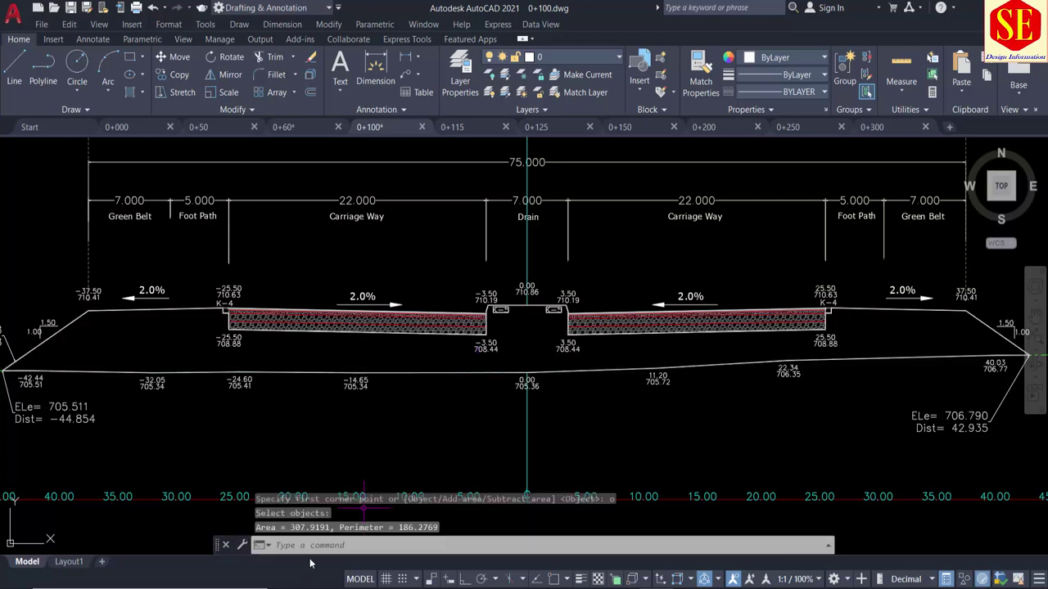
Copy the 307.9191 area value from the command history
left_click(276, 545)
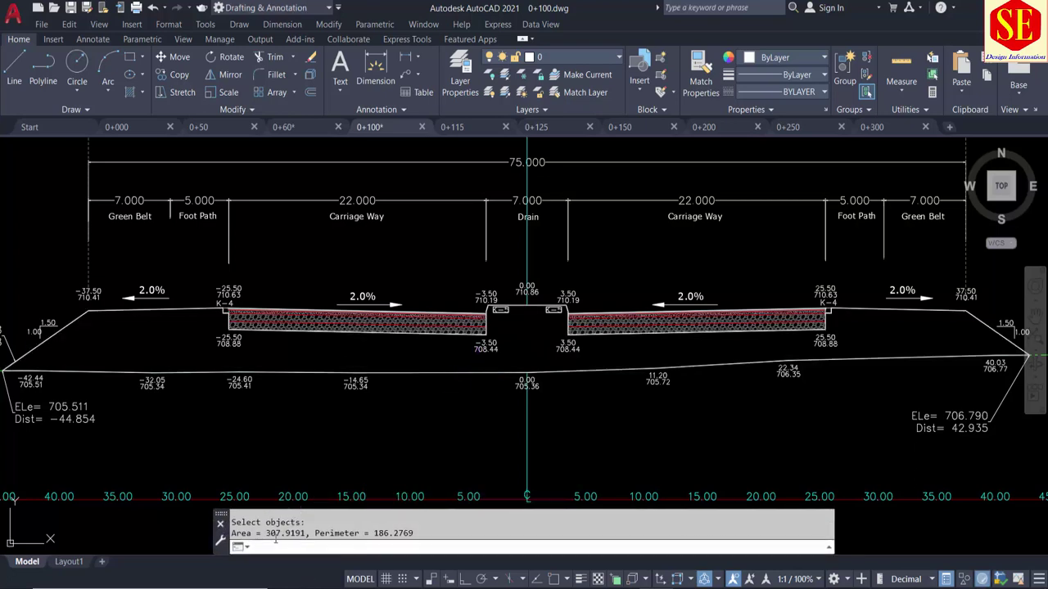
right_click(298, 537)
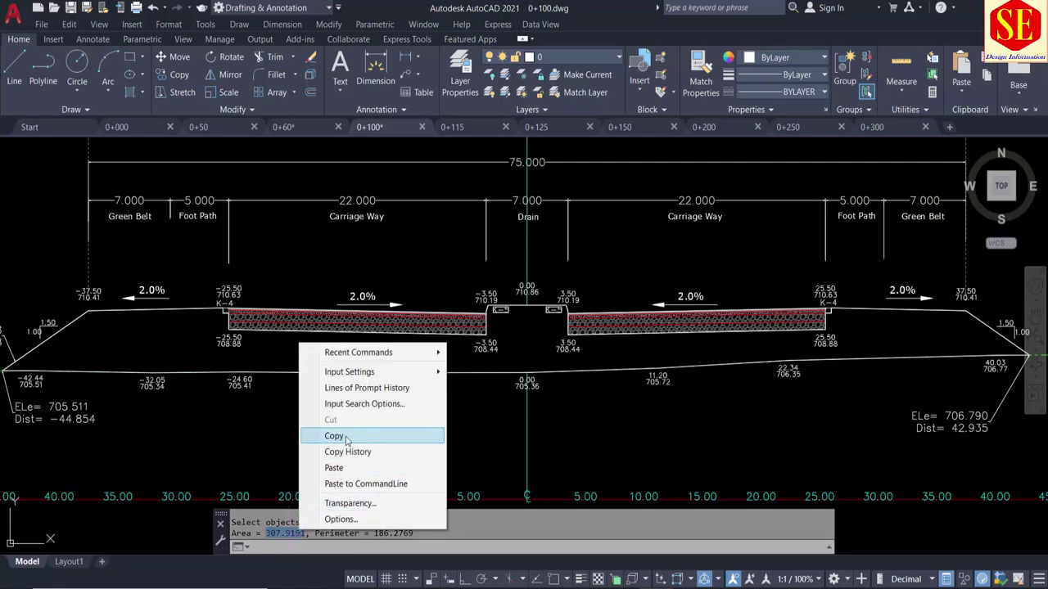
left_click(328, 438)
scroll(374, 421, "down", 5)
scroll(350, 290, "up", 6)
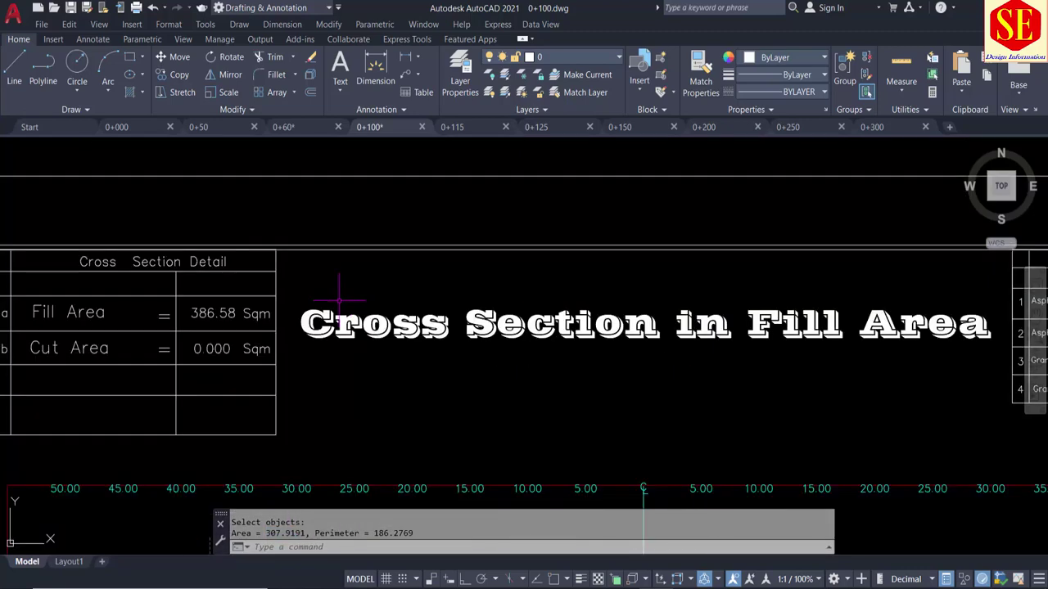
Paste the area value and change the detail table's Fill Area to 307.919
type("307.9191")
scroll(295, 301, "up", 4)
key("Escape")
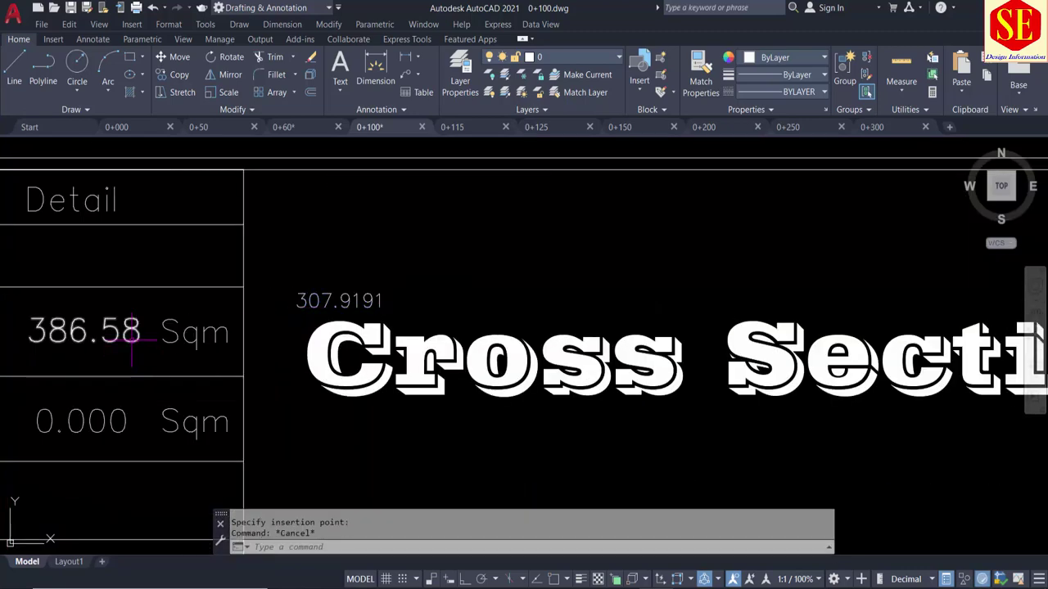
middle_click_drag(256, 354, 556, 353)
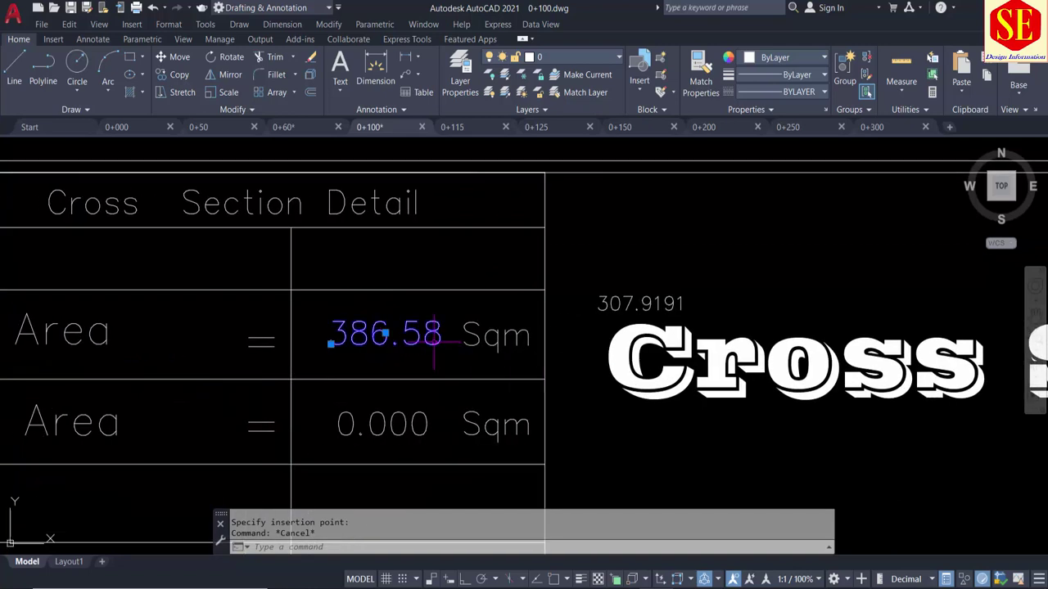
double_click(436, 345)
type("30")
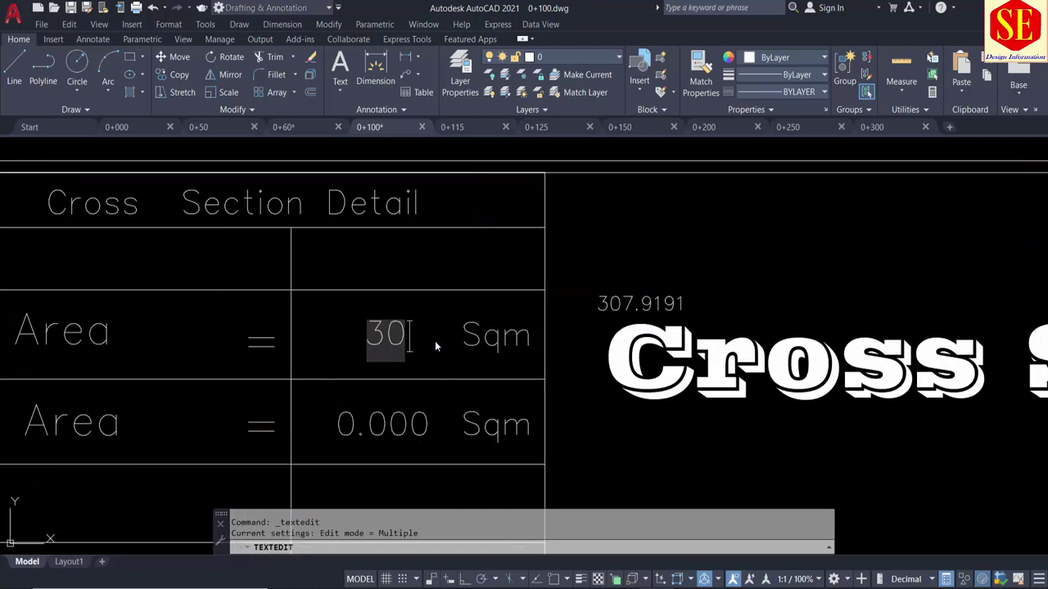
type("7.919")
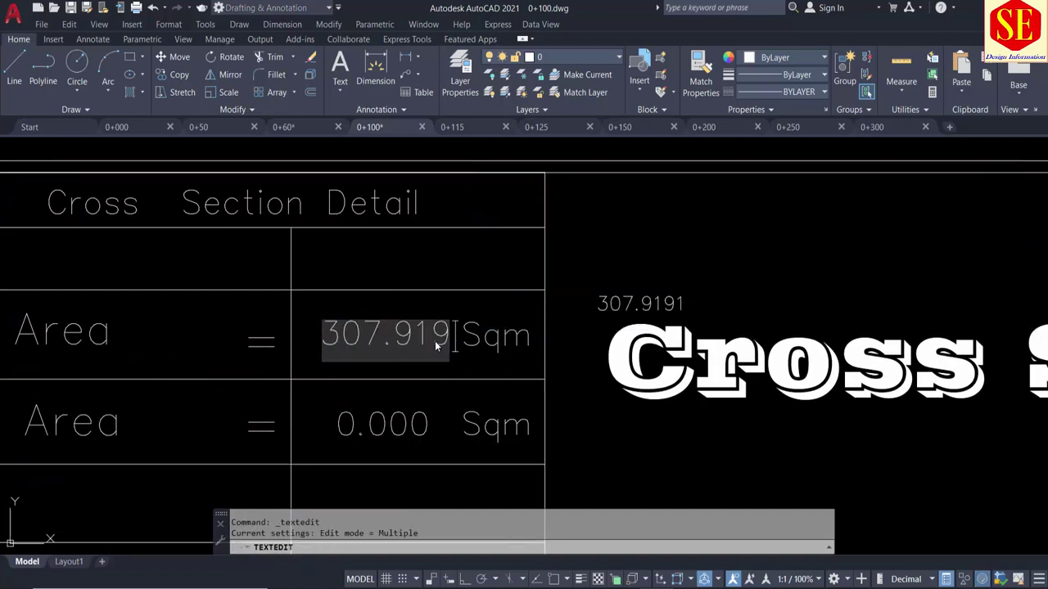
key("Escape")
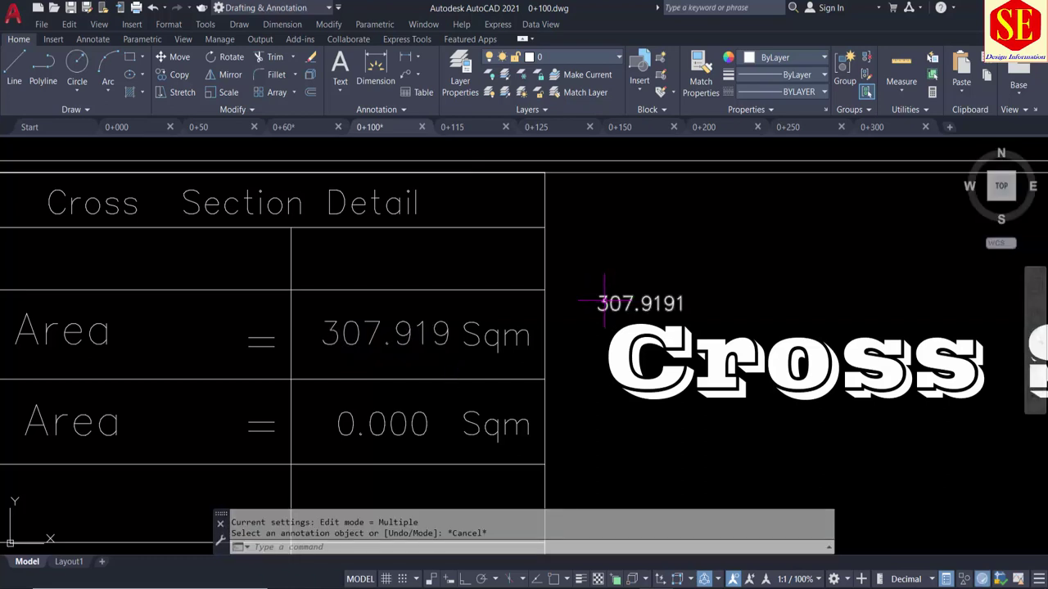
Erase the pasted 307.9191 text from the 0+100 drawing
double_click(616, 303)
key("Escape")
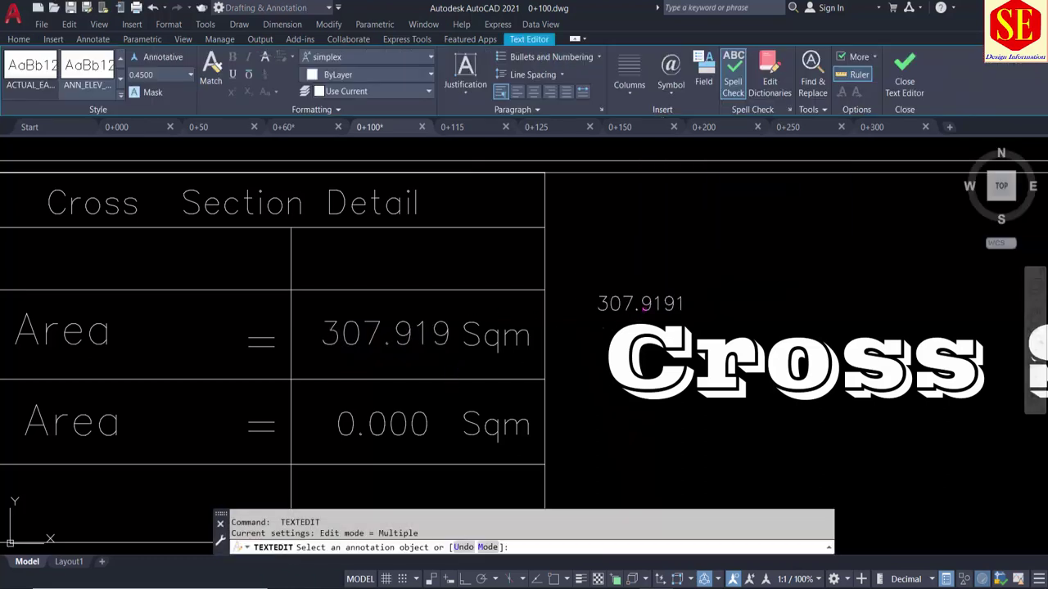
key("Escape")
left_click(587, 311)
left_click(680, 335)
type("e")
key("Return")
scroll(523, 368, "down", 3)
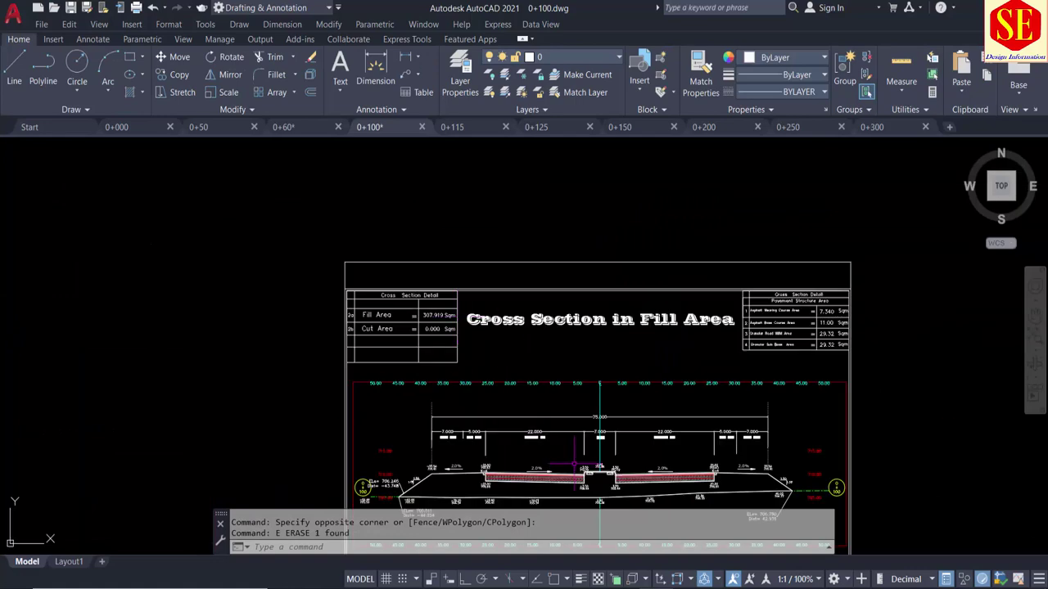
scroll(510, 368, "up", 3)
scroll(448, 309, "up", 2)
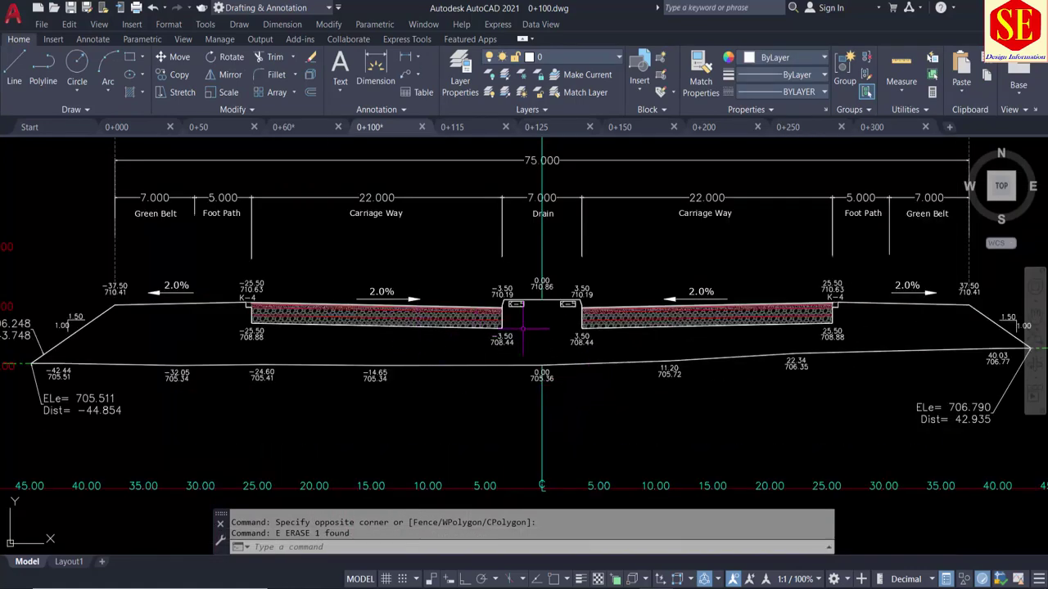
In the 0+115 drawing, measure the fill region and place its 294.89 area label
key("ctrl+Tab")
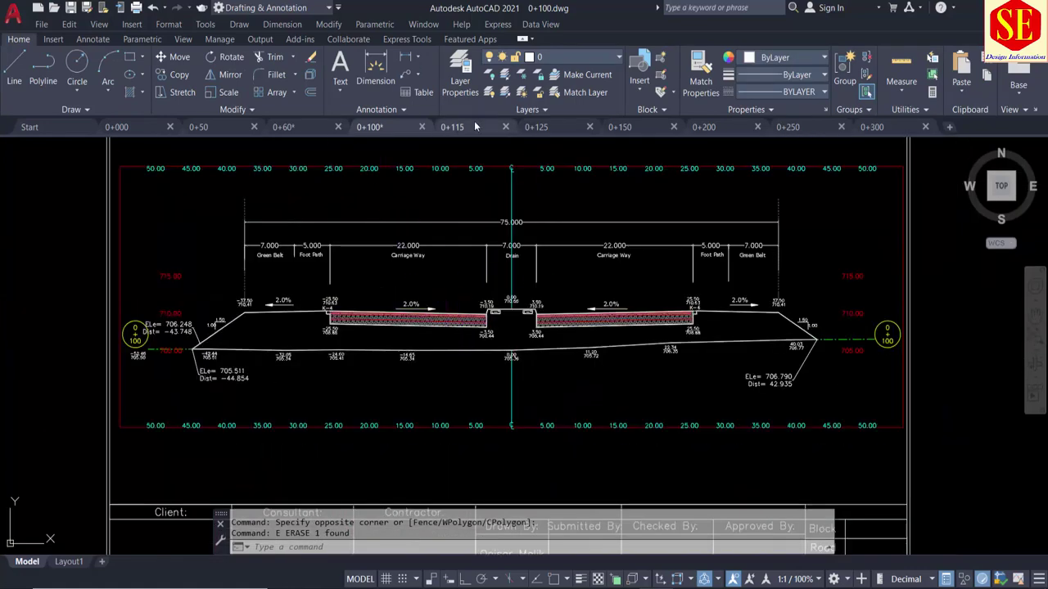
scroll(435, 223, "down", 2)
scroll(575, 386, "up", 2)
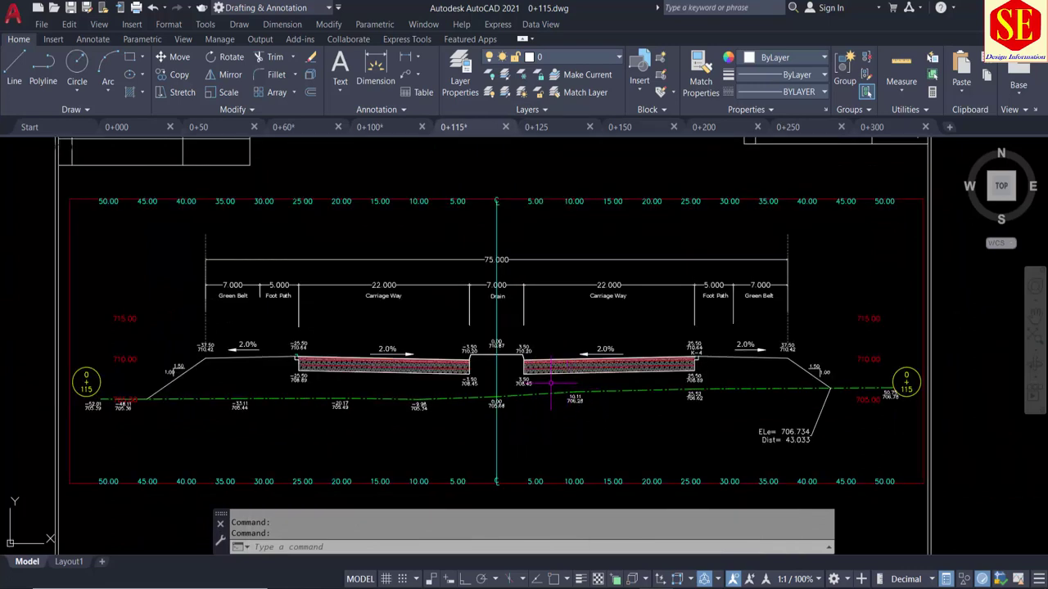
type("tr")
key("Return")
key("Escape")
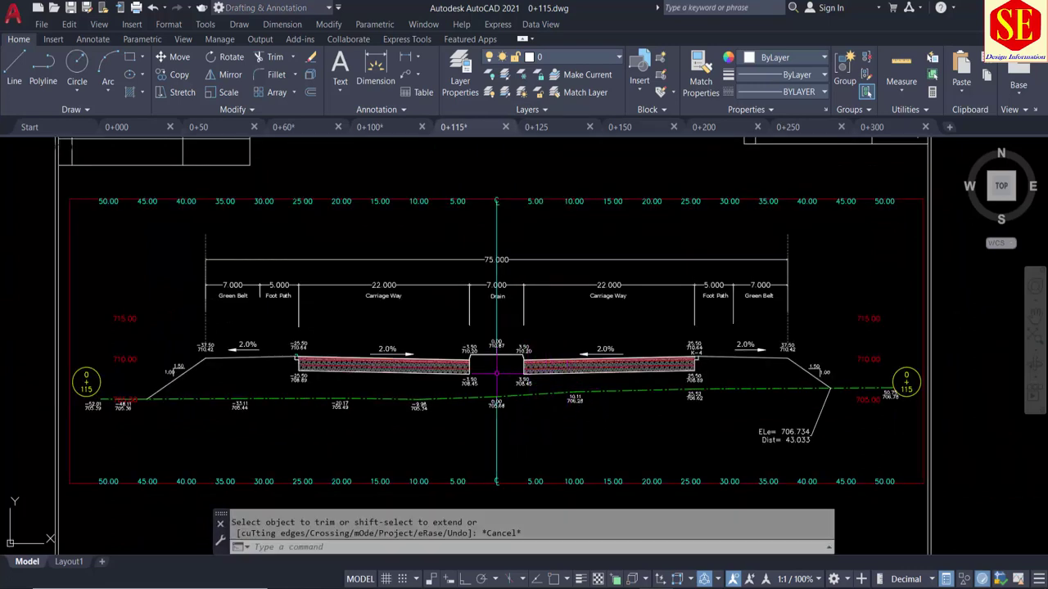
type("Q")
key("Return")
left_click(496, 379)
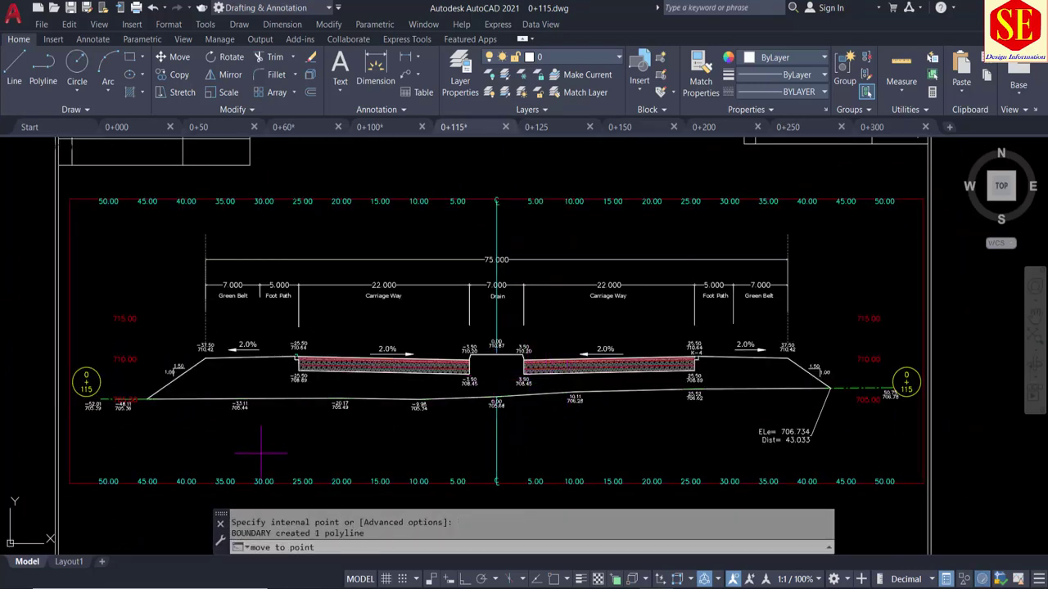
left_click(648, 382)
type("point1")
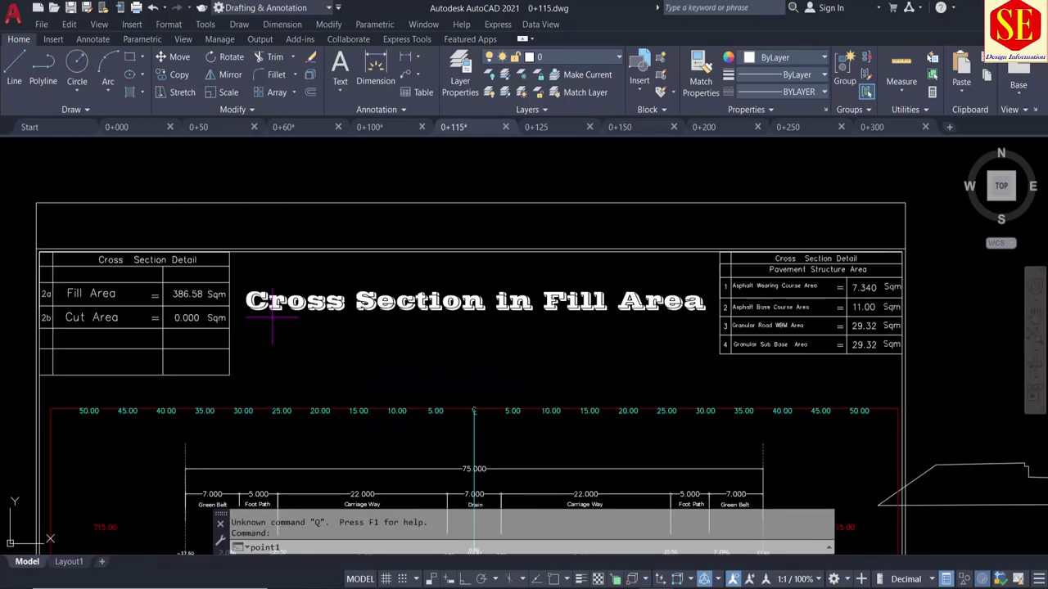
left_click(266, 327)
Update the 0+115 Fill Area value from 386.58 to 294.89 Sqm
double_click(188, 295)
type("294.89")
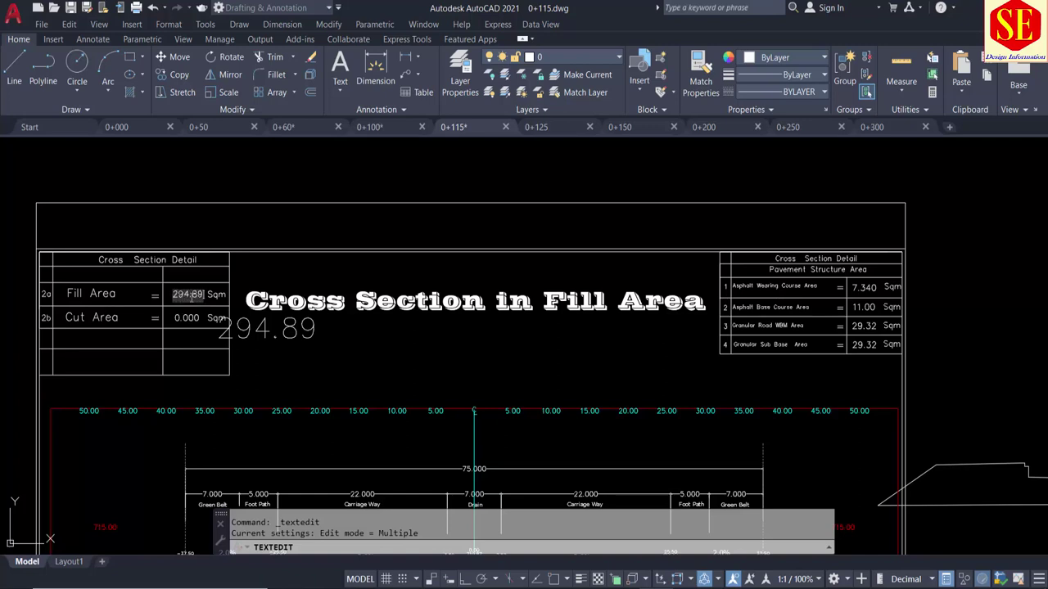
key("Escape")
key("Escape")
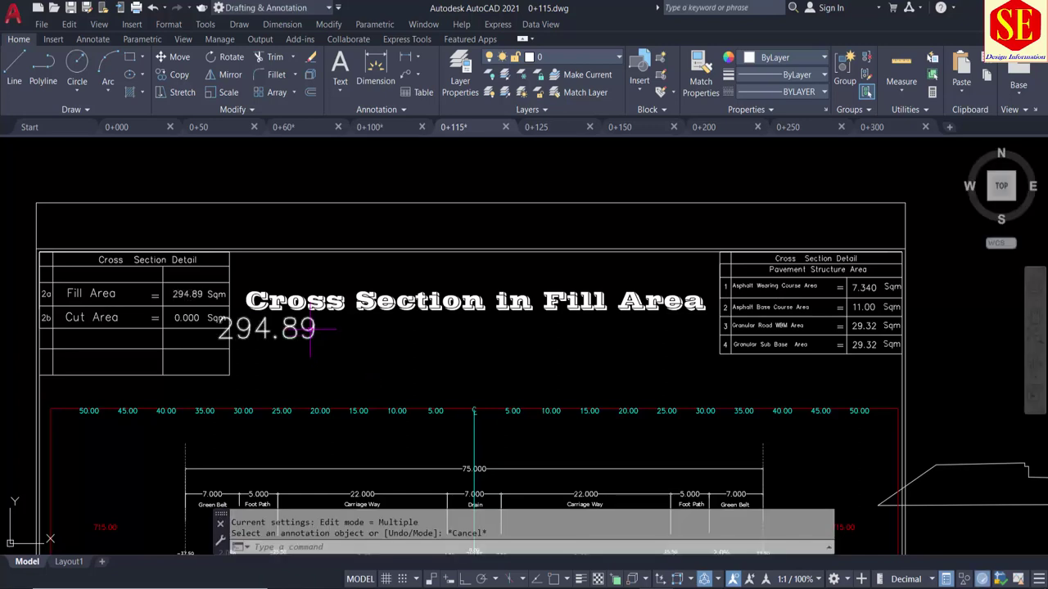
left_click(307, 329)
key("Escape")
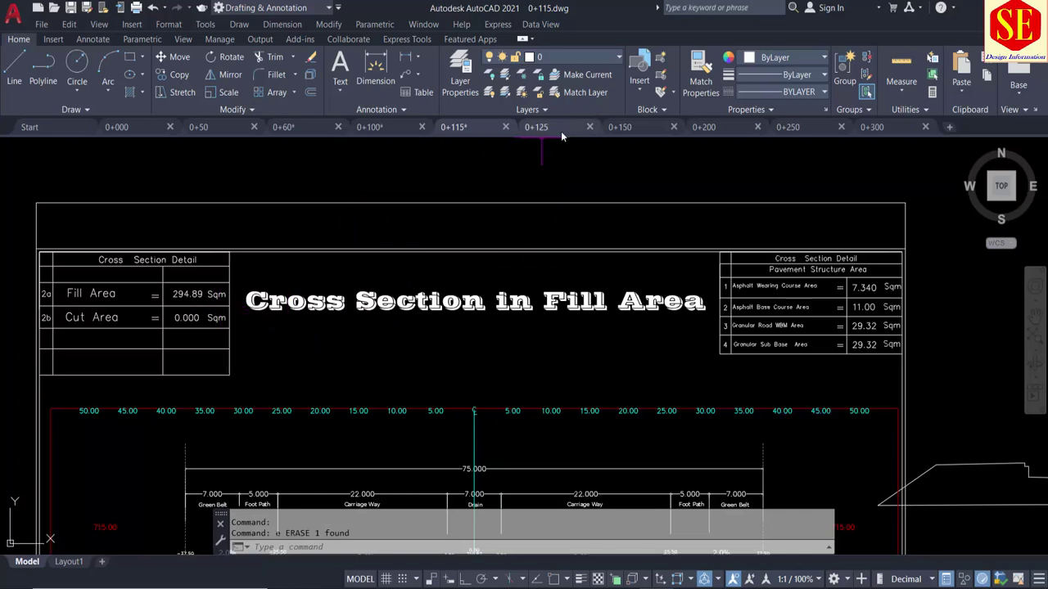
left_click(561, 129)
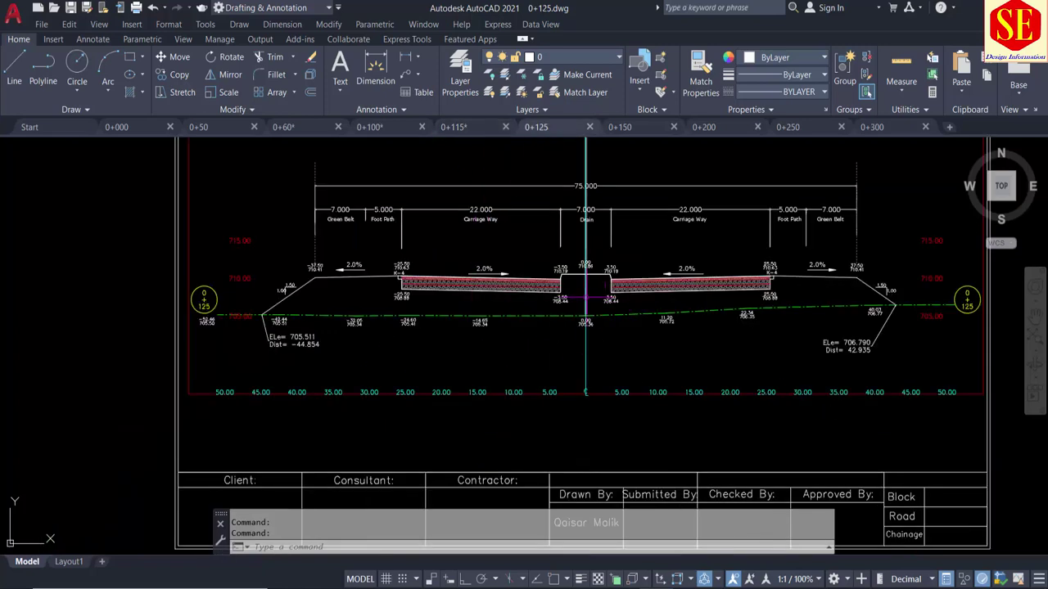
Trim the line across the drain in the 0+125 section
type("tr")
key("Return")
left_click(587, 288)
key("Escape")
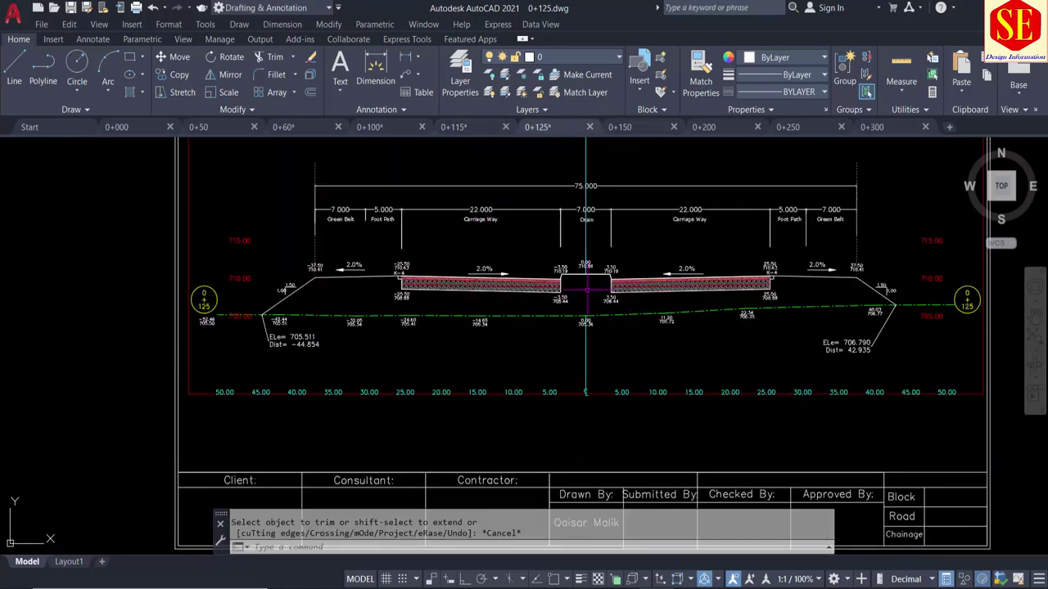
middle_click_drag(587, 288, 516, 283)
left_click(510, 285)
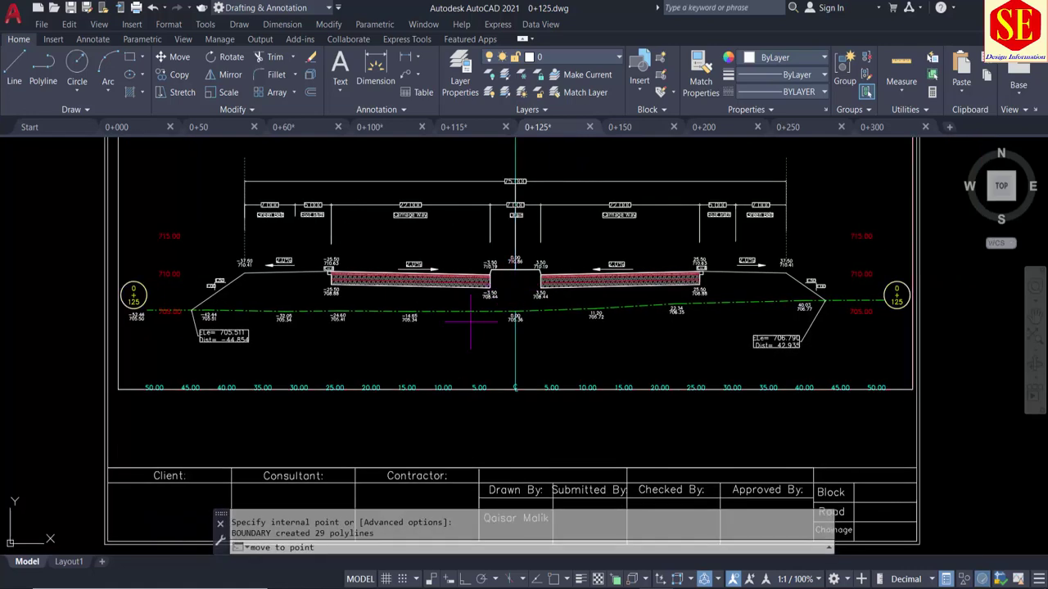
key("Escape")
key("Return")
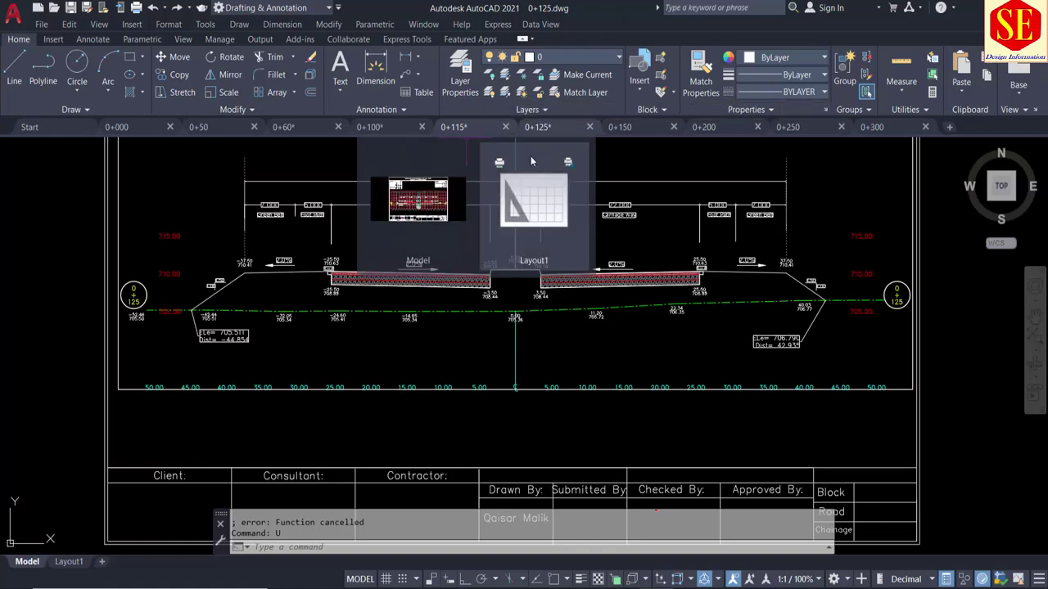
Zoom to extents so the whole 0+125 drawing fits on screen
scroll(901, 311, "up", 2)
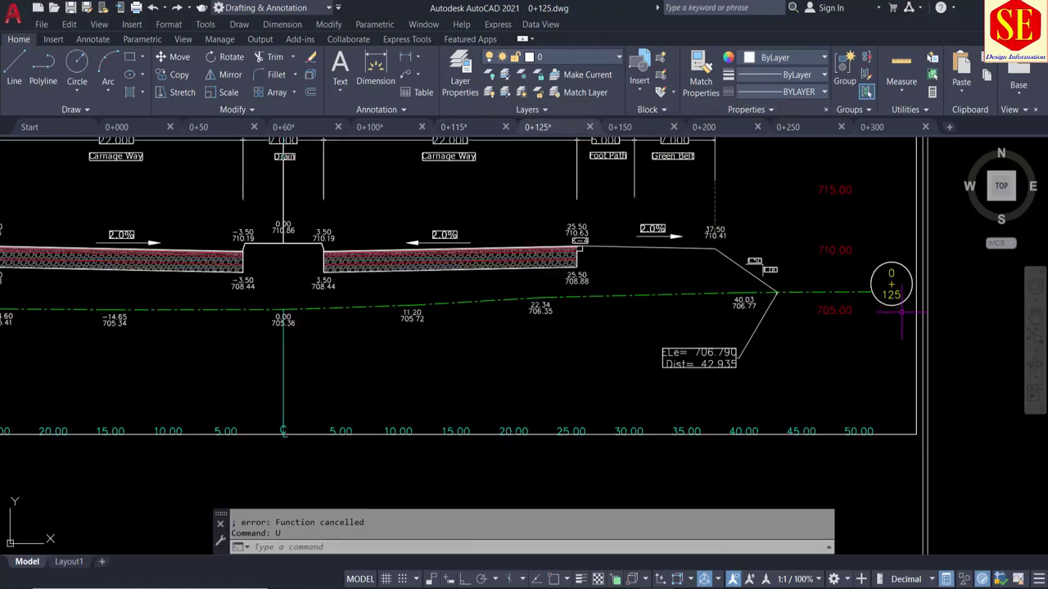
scroll(473, 313, "down", 1)
scroll(473, 314, "down", 1)
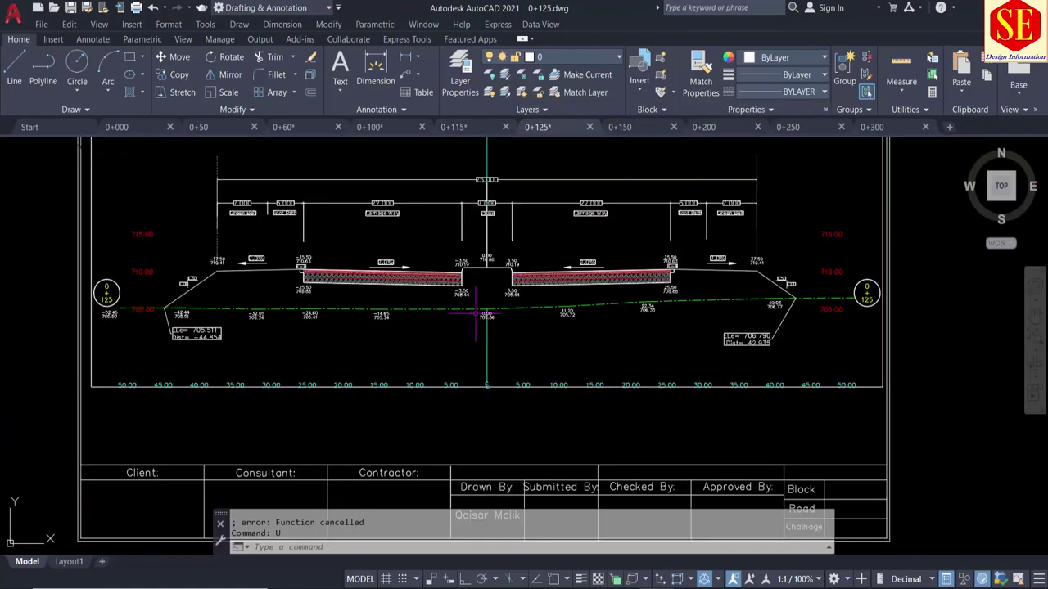
key("Escape")
scroll(479, 294, "up", 2)
scroll(479, 290, "down", 2)
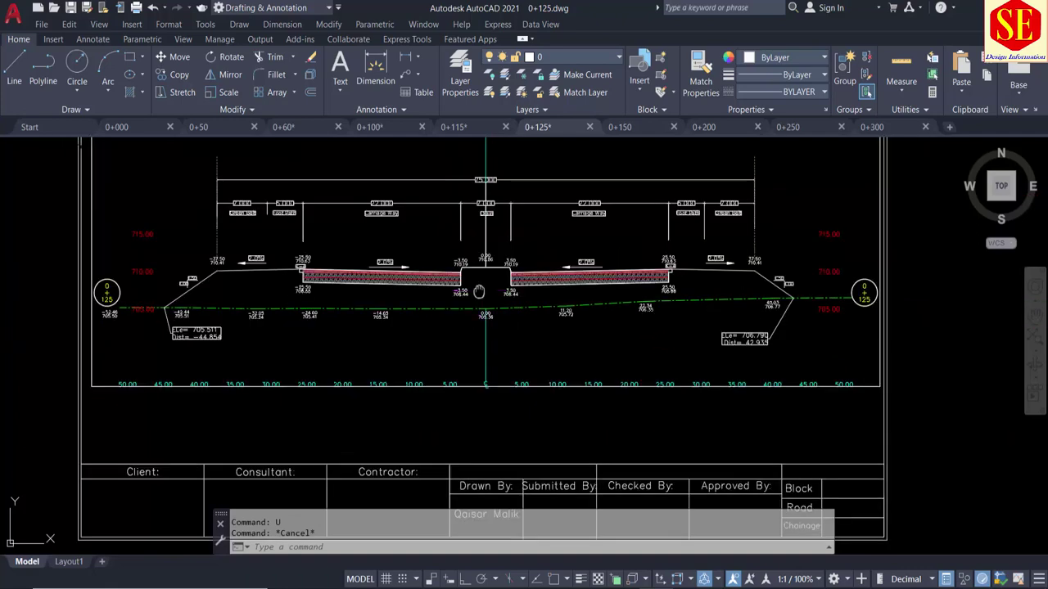
scroll(490, 288, "up", 1)
scroll(491, 288, "up", 1)
scroll(490, 289, "down", 1)
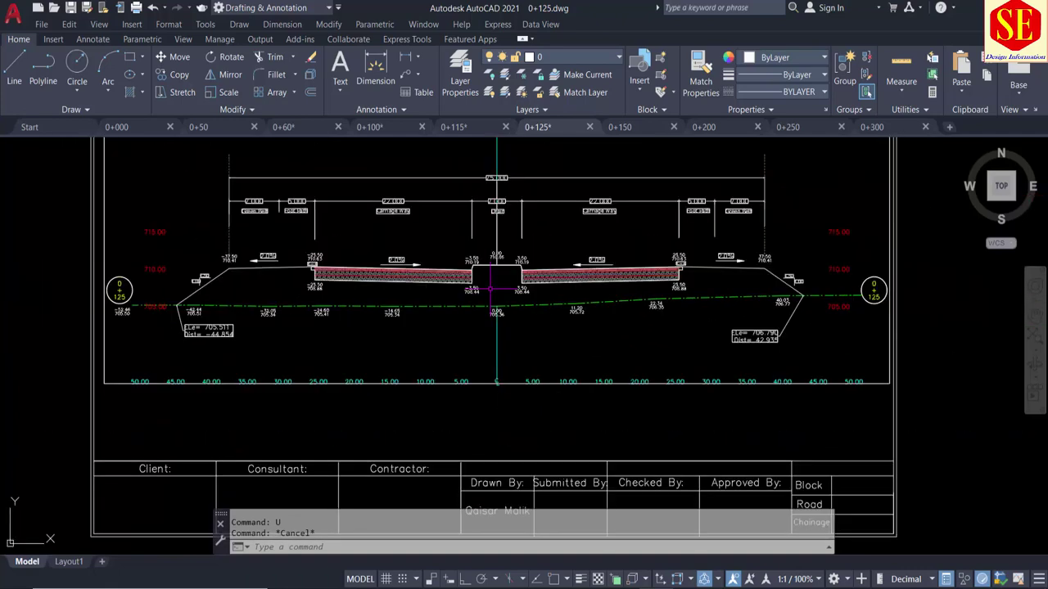
type("z")
key("Return")
scroll(490, 288, "up", 1)
scroll(491, 288, "down", 2)
type("e")
key("Return")
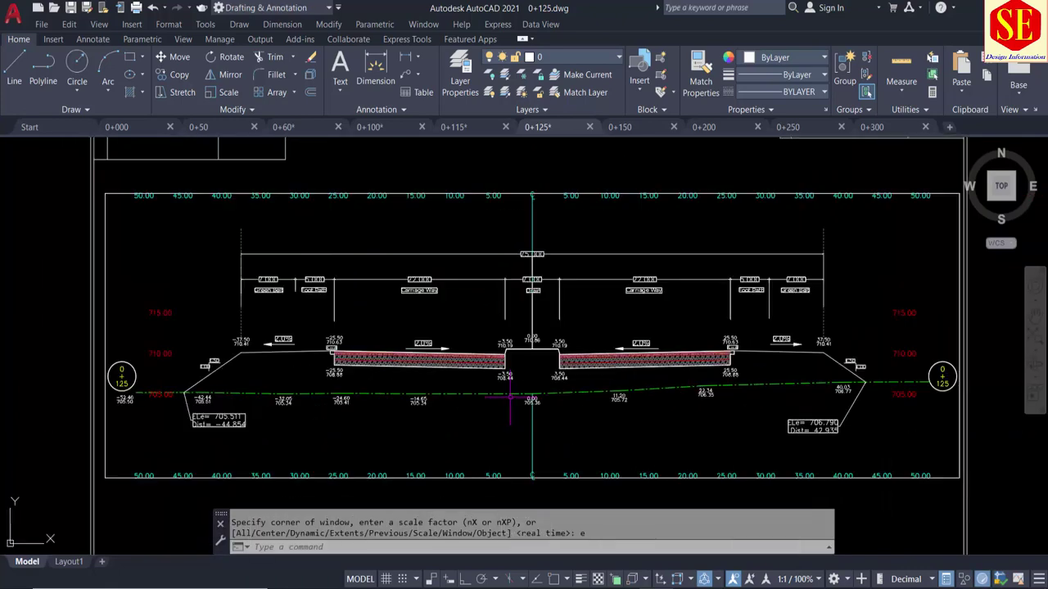
type("q")
scroll(526, 377, "up", 2)
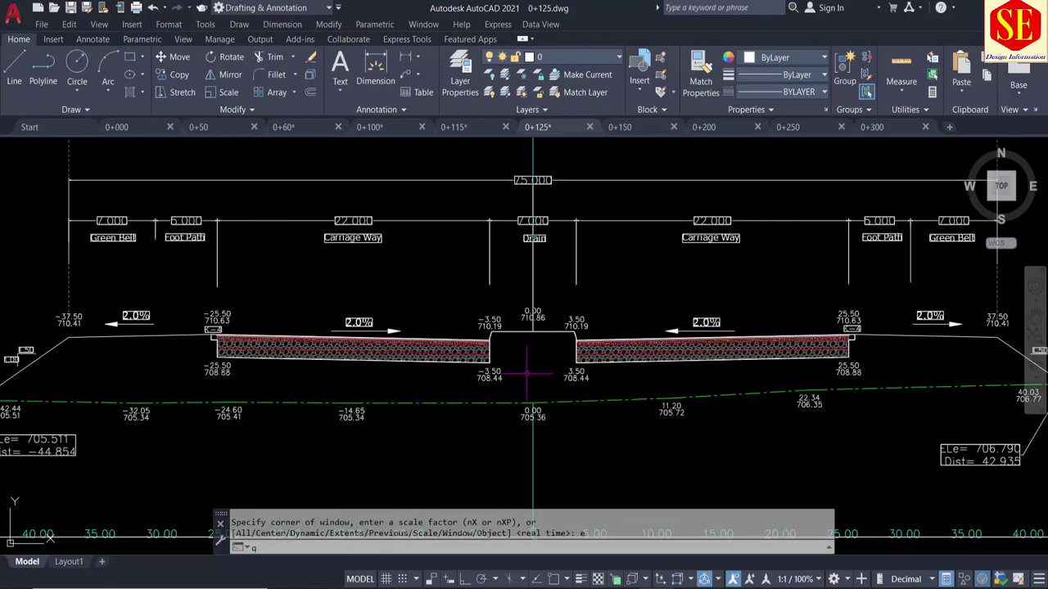
Measure the fill region with the area routine and place the 307.92 label
key("Return")
left_click(526, 374)
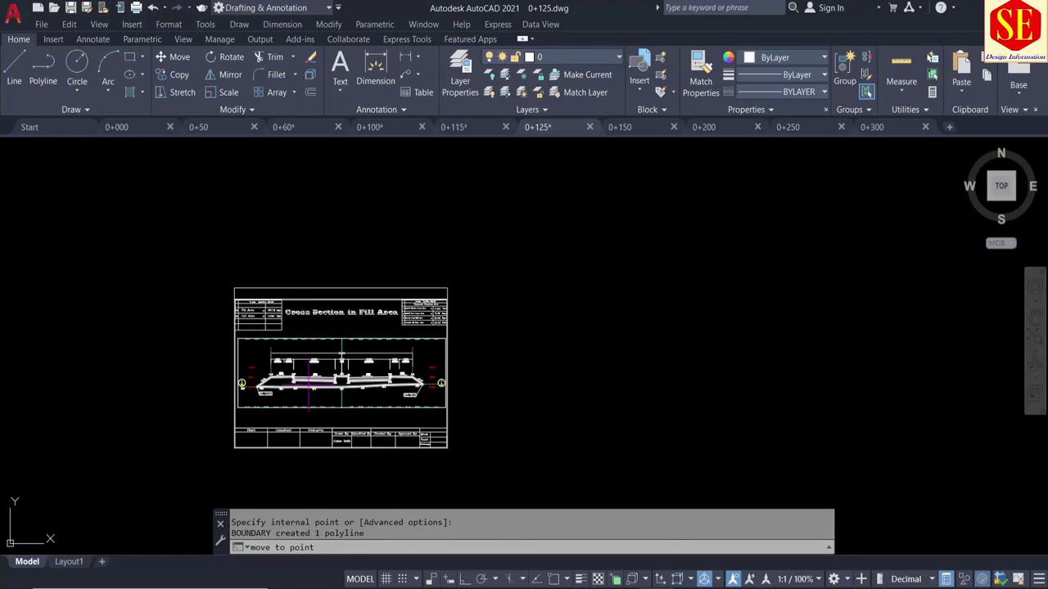
scroll(713, 374, "up", 1)
scroll(241, 204, "up", 3)
left_click(182, 280)
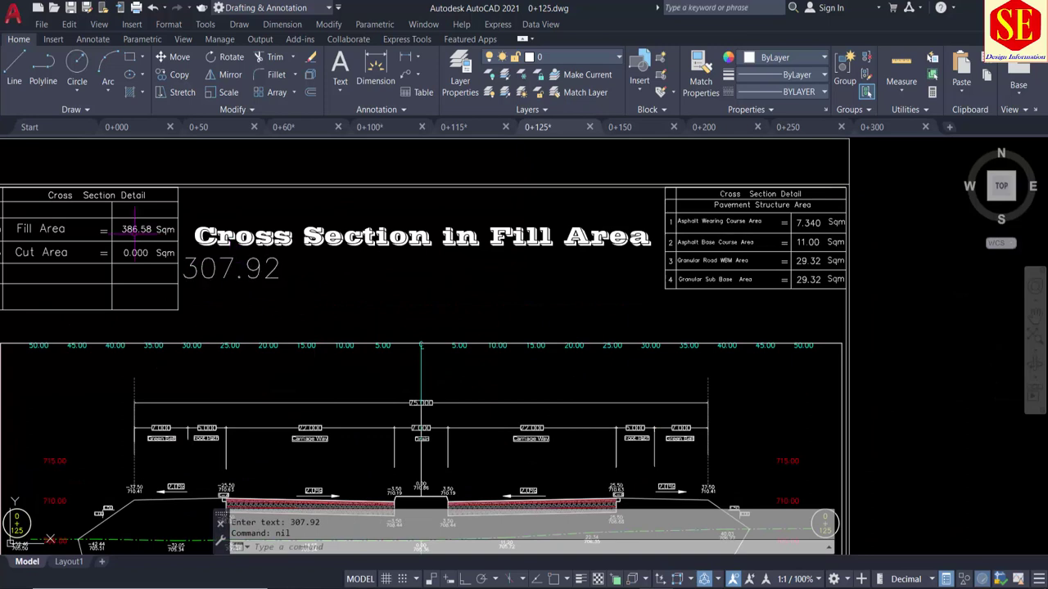
Set the Fill Area value to 307.92 and erase the temporary 307.92 label
double_click(131, 230)
type("307.92")
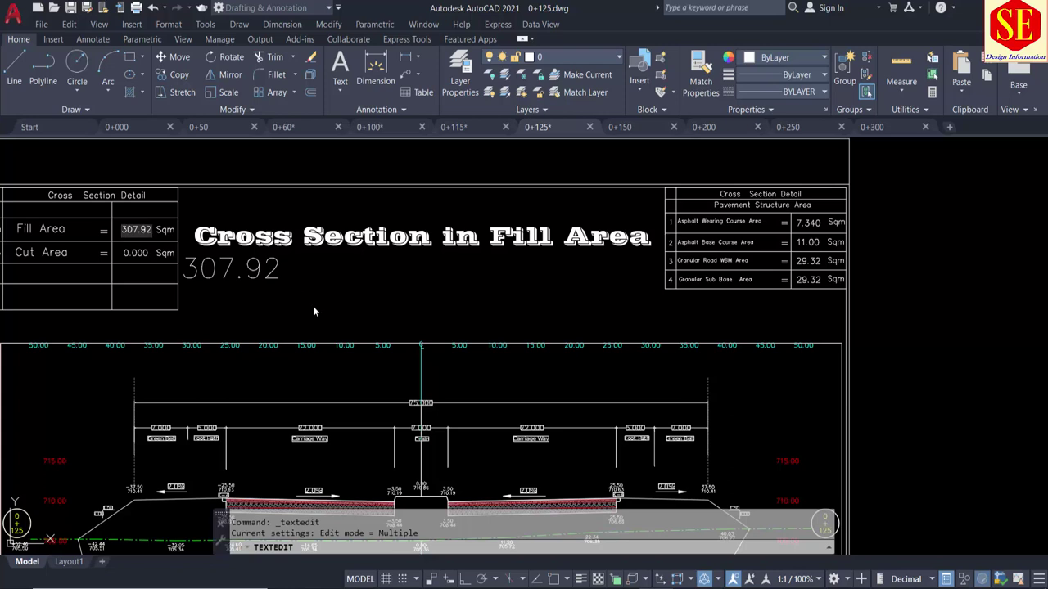
left_click(313, 311)
key("Escape")
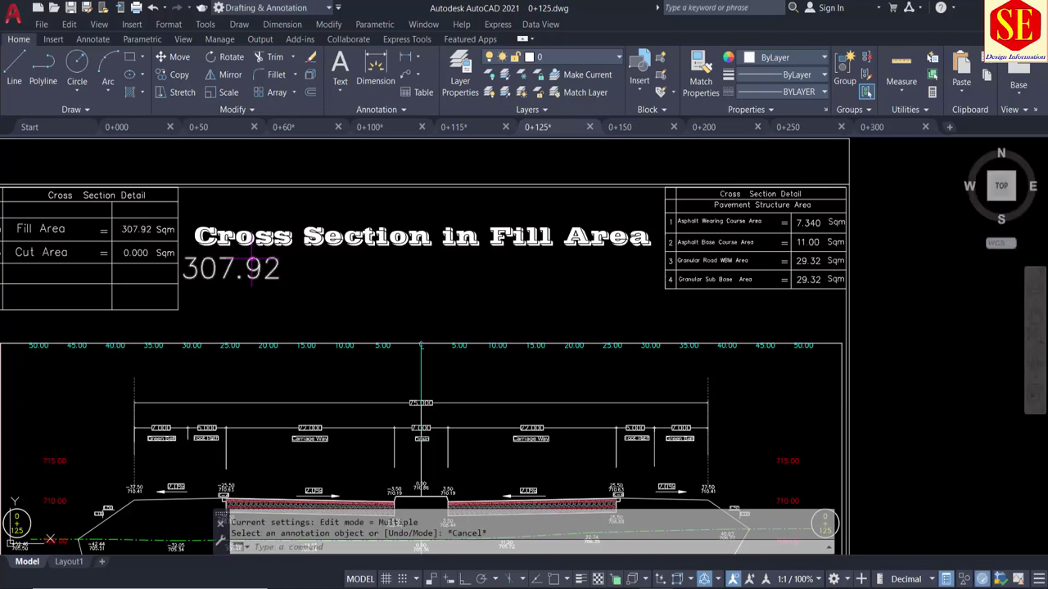
left_click(246, 268)
type("e")
key("Return")
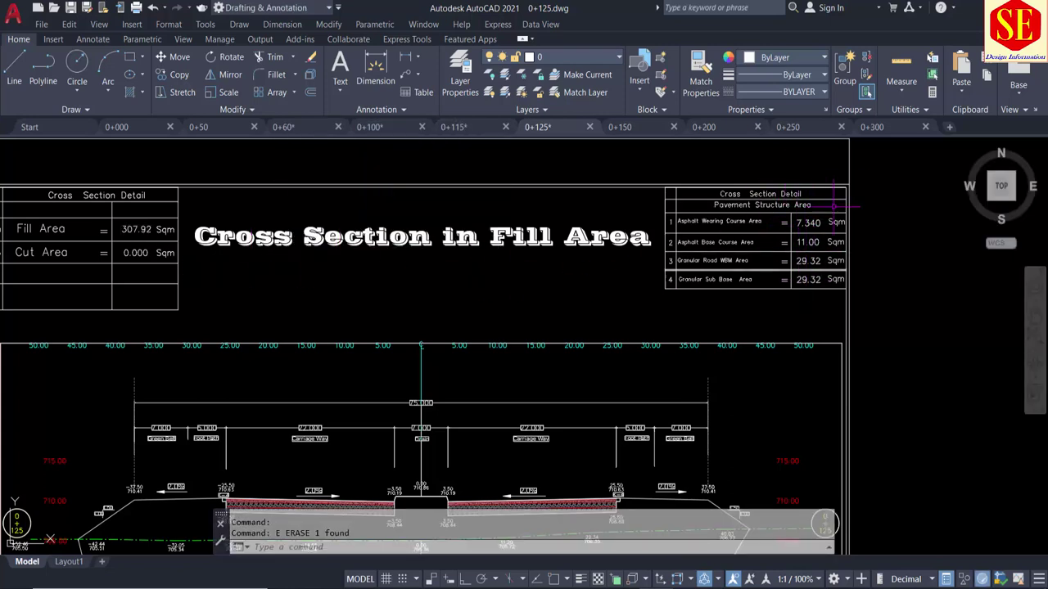
Switch to the 0+300 drawing, cancelling an initial trim and area pick
left_click(875, 127)
scroll(543, 227, "down", 2)
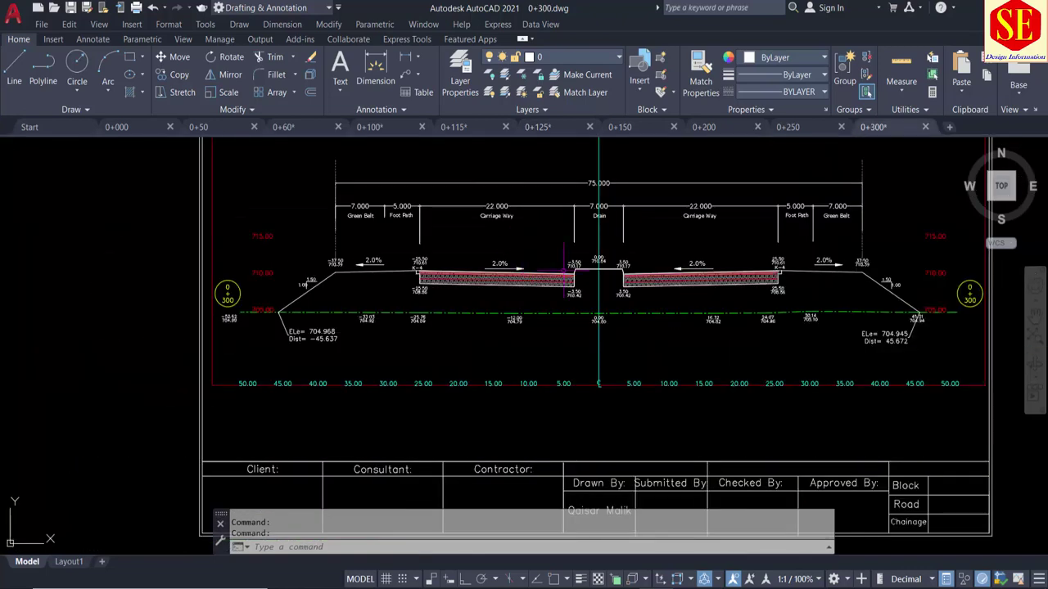
scroll(614, 280, "up", 2)
type("tr")
key("Return")
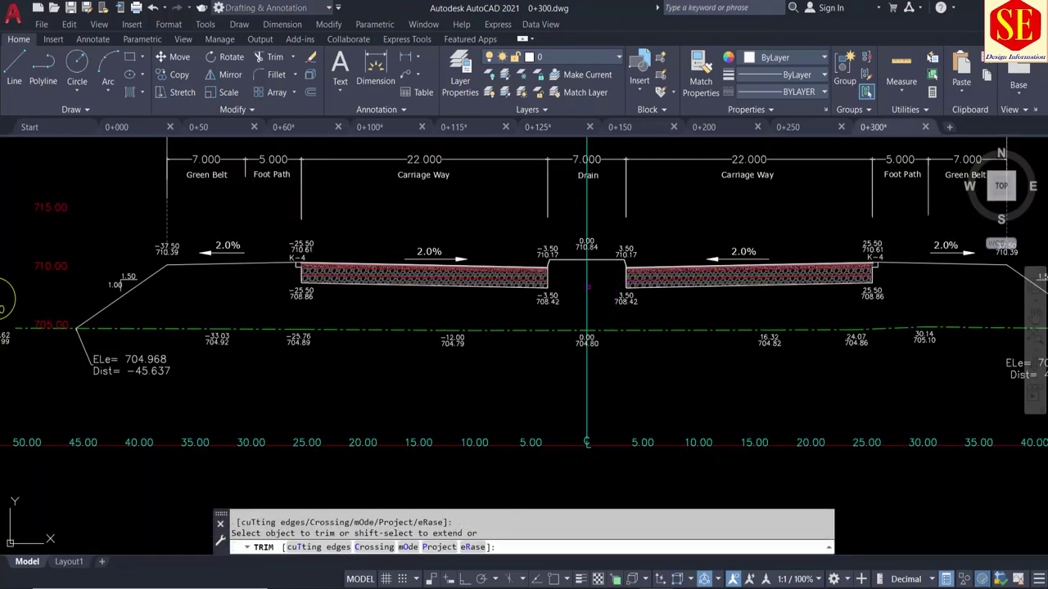
key("Escape")
scroll(598, 336, "down", 3)
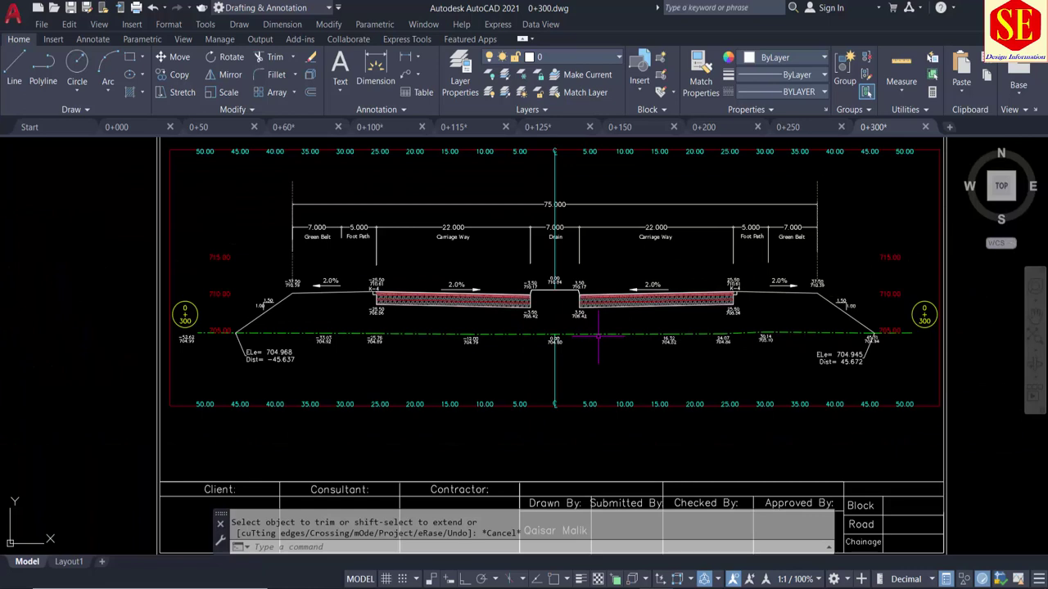
type("c")
left_click(557, 315)
key("Escape")
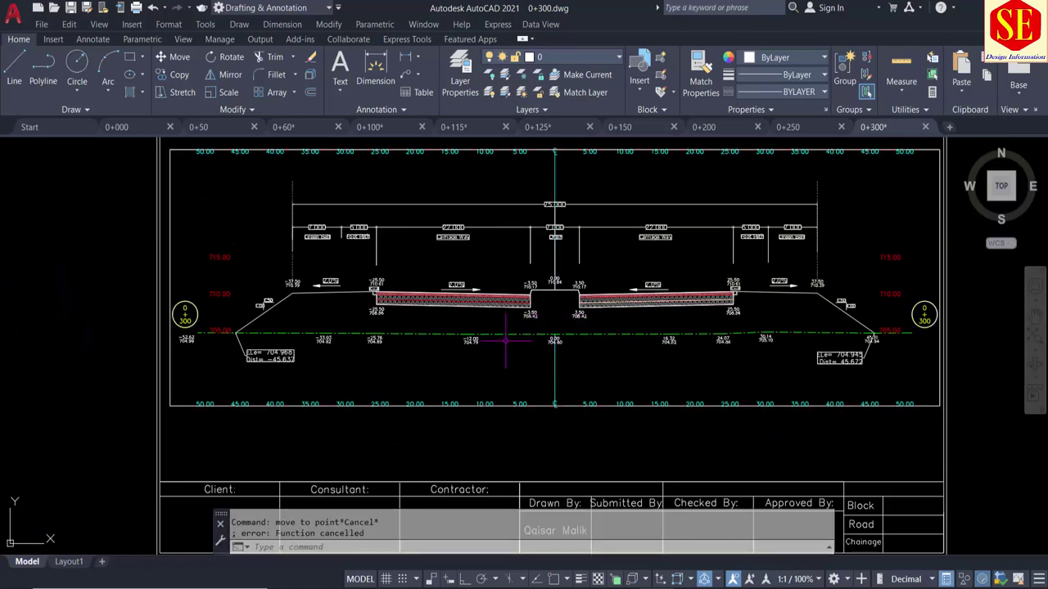
Rerun the UC area routine on the fill region and place the 386.57 label
type("uc")
key("Return")
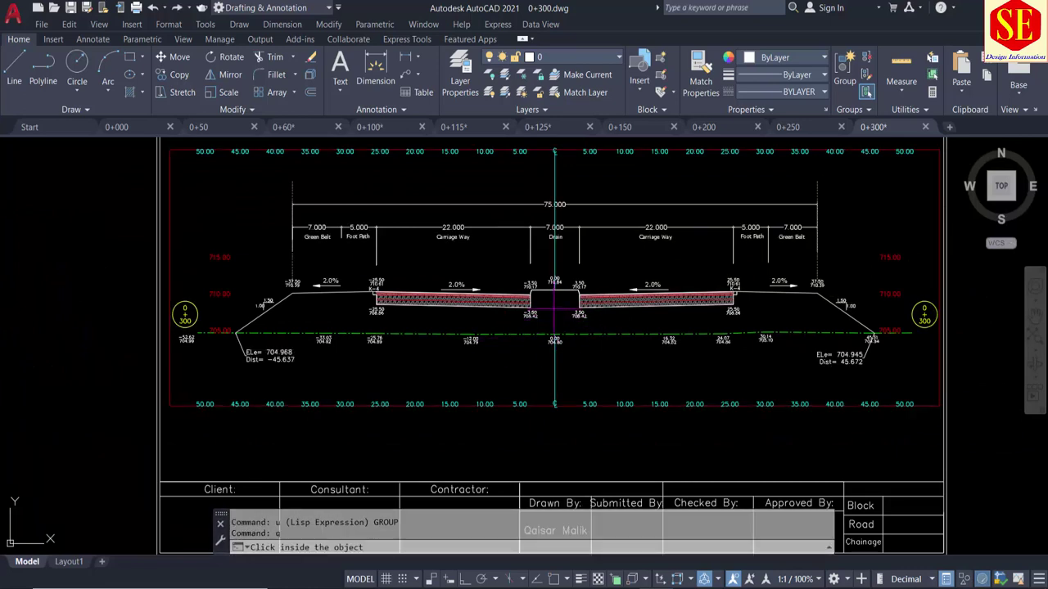
scroll(553, 309, "up", 2)
left_click(551, 308)
scroll(540, 311, "down", 4)
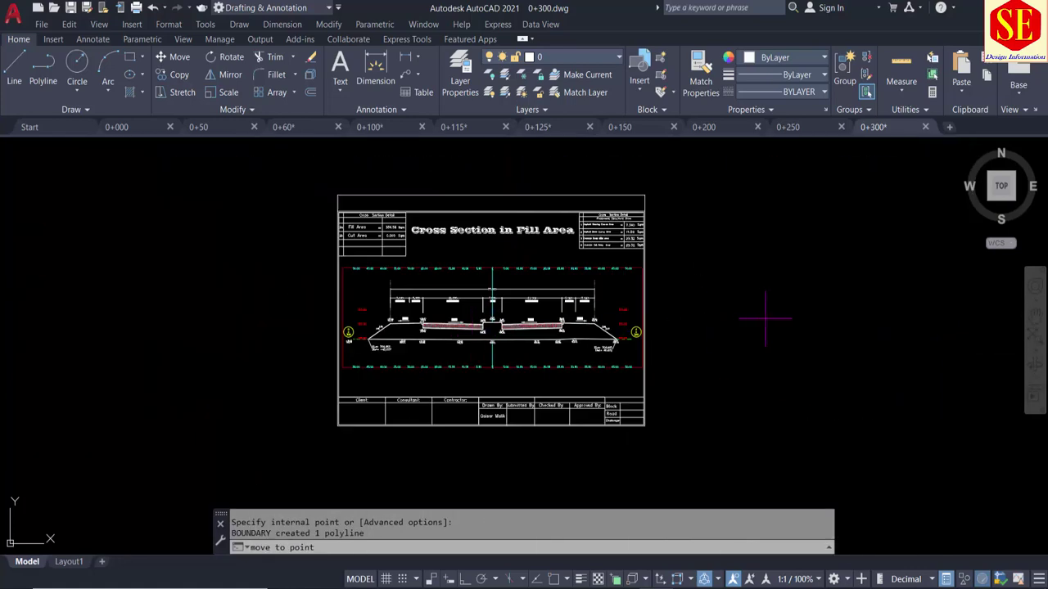
scroll(405, 214, "up", 3)
left_click(450, 240)
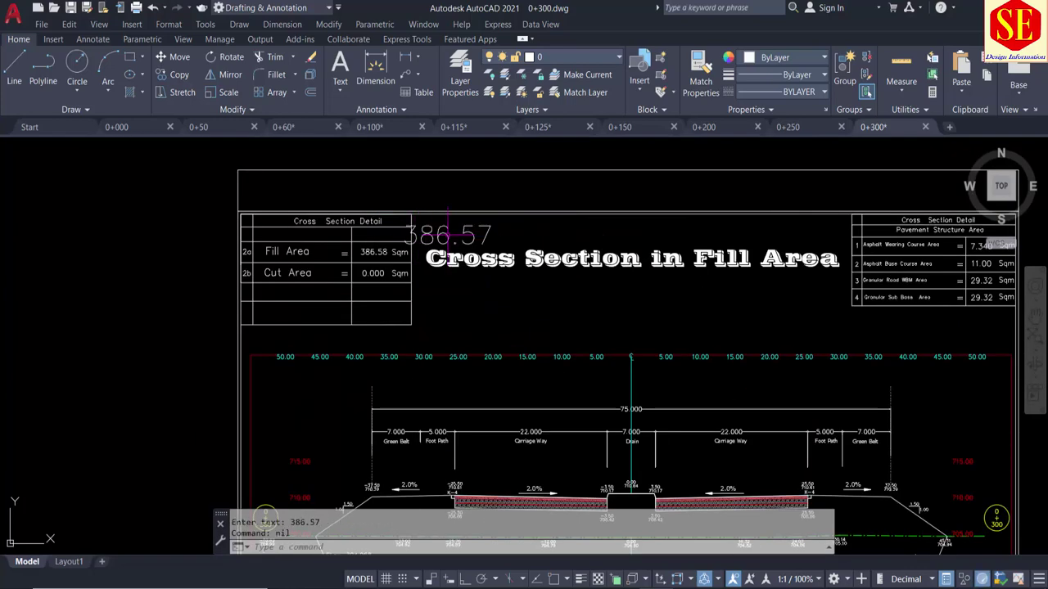
Set the Fill Area value to 386.57 and erase the temporary 386.57 label
scroll(428, 244, "up", 4)
double_click(321, 265)
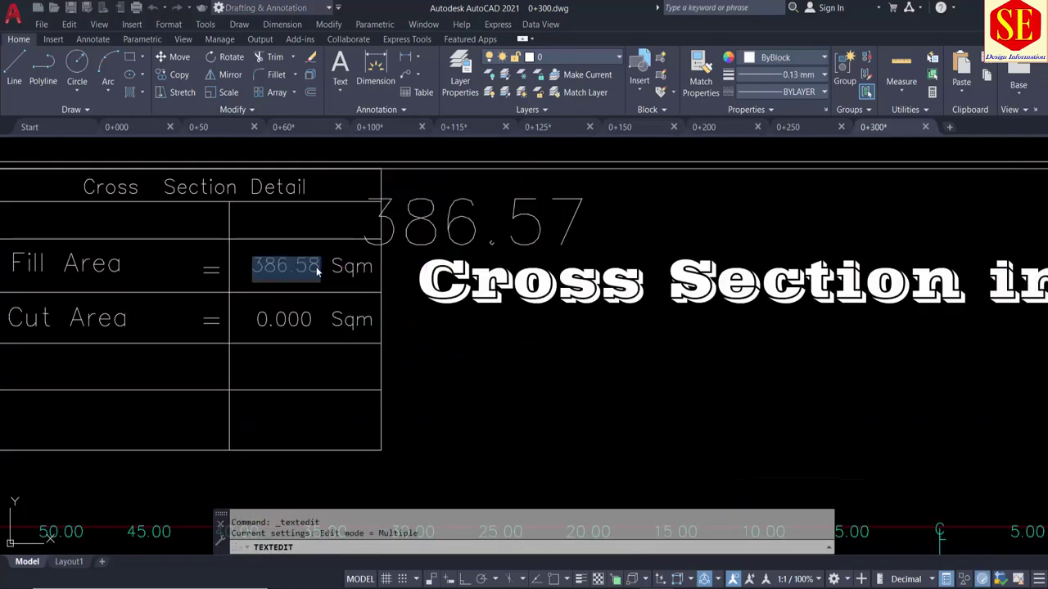
type("386")
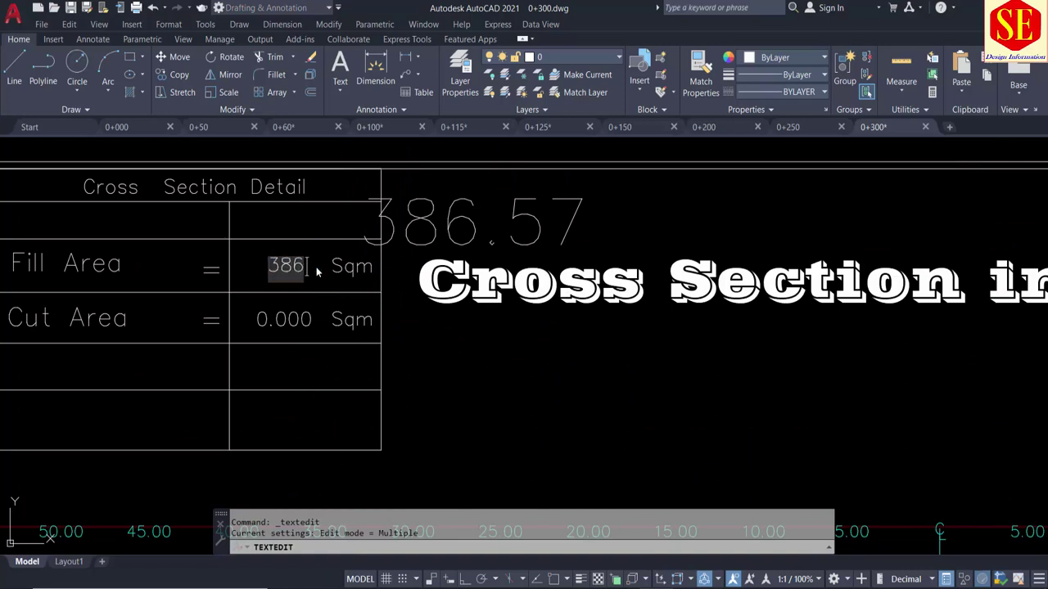
type(".57")
left_click(343, 332)
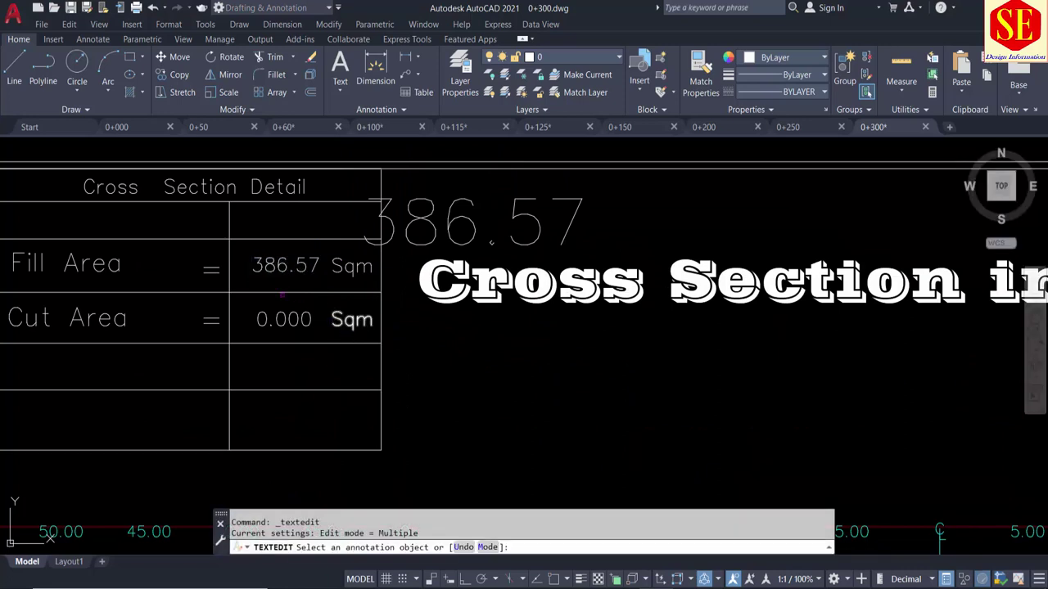
key("Escape")
scroll(296, 283, "down", 2)
left_click(411, 257)
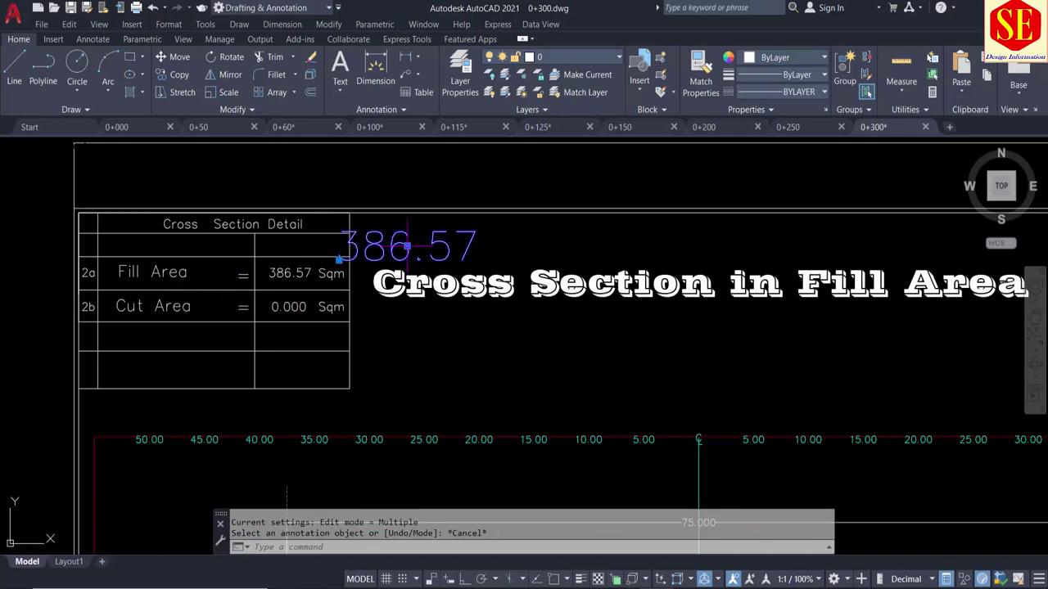
type("e")
key("Return")
Erase the stray profile polyline to the right of the sheet
scroll(408, 250, "down", 4)
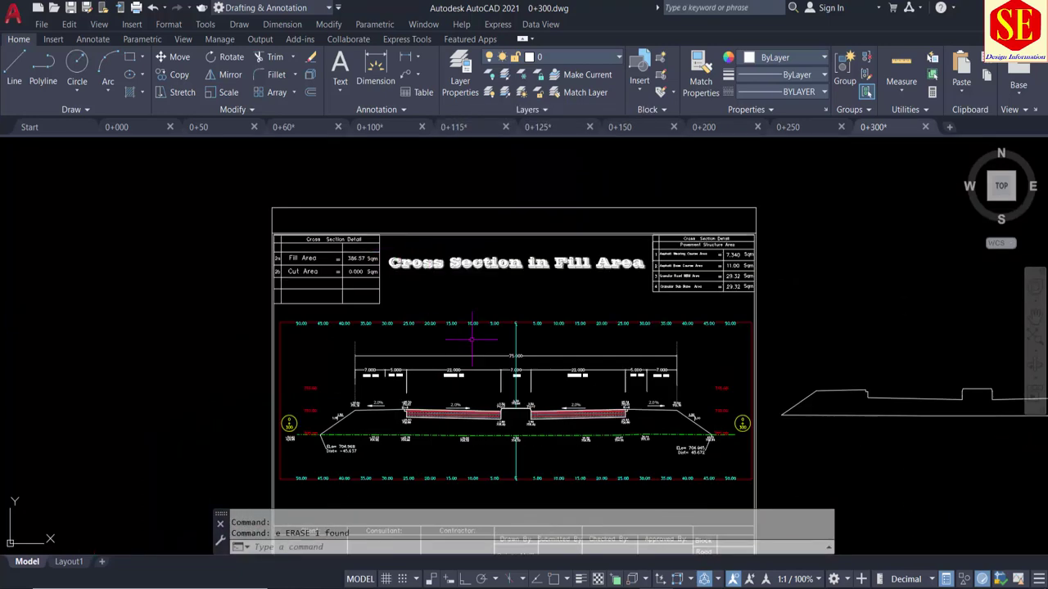
left_click(877, 352)
left_click(826, 434)
type("e")
key("Return")
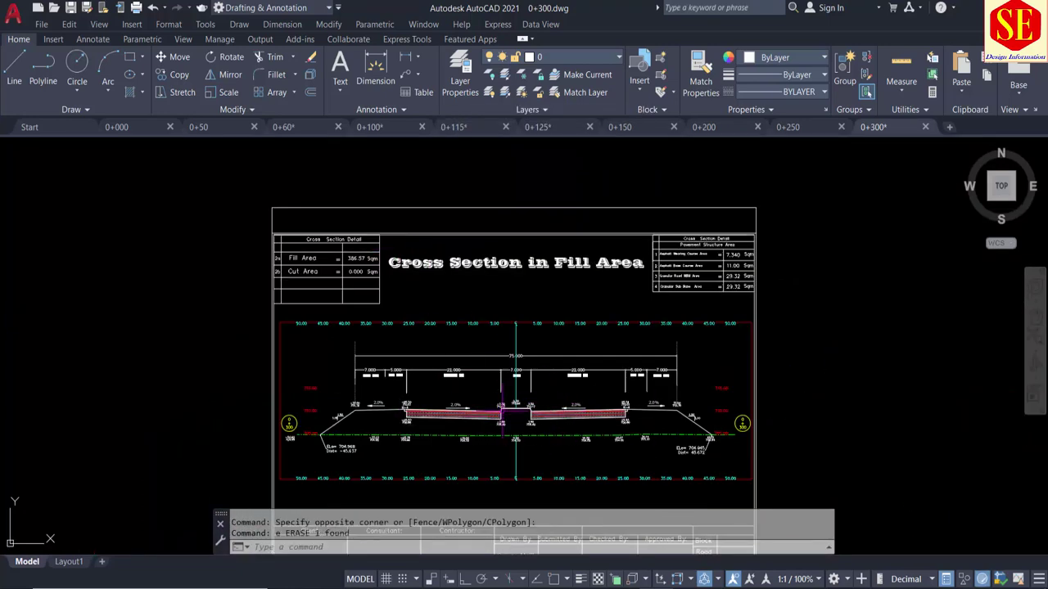
Review each drawing tab from 0+000 through 0+300, ending zoomed on the 0+300 section
left_click(118, 127)
left_click(194, 127)
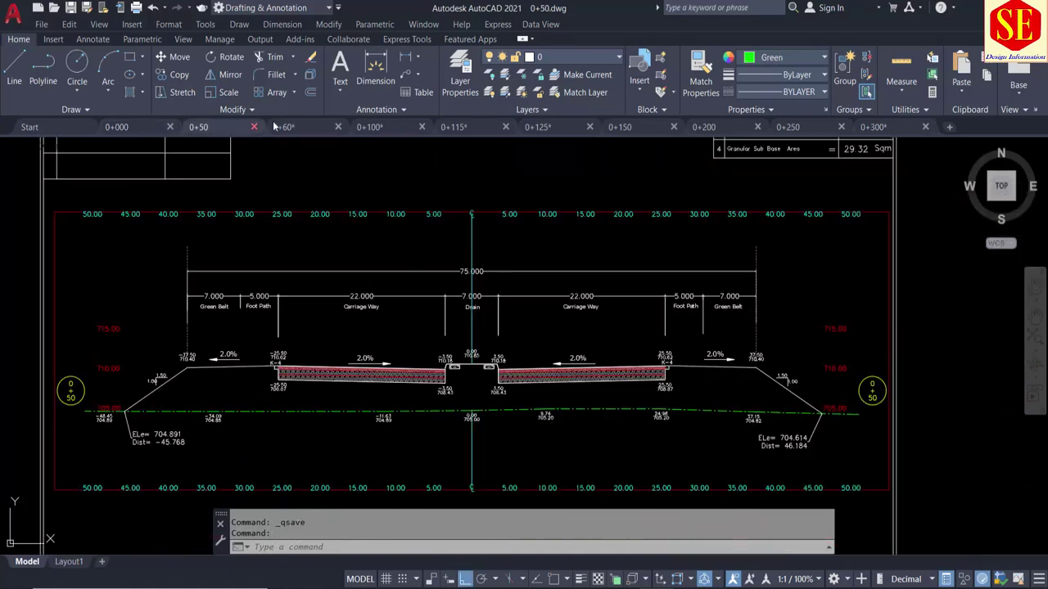
left_click(383, 124)
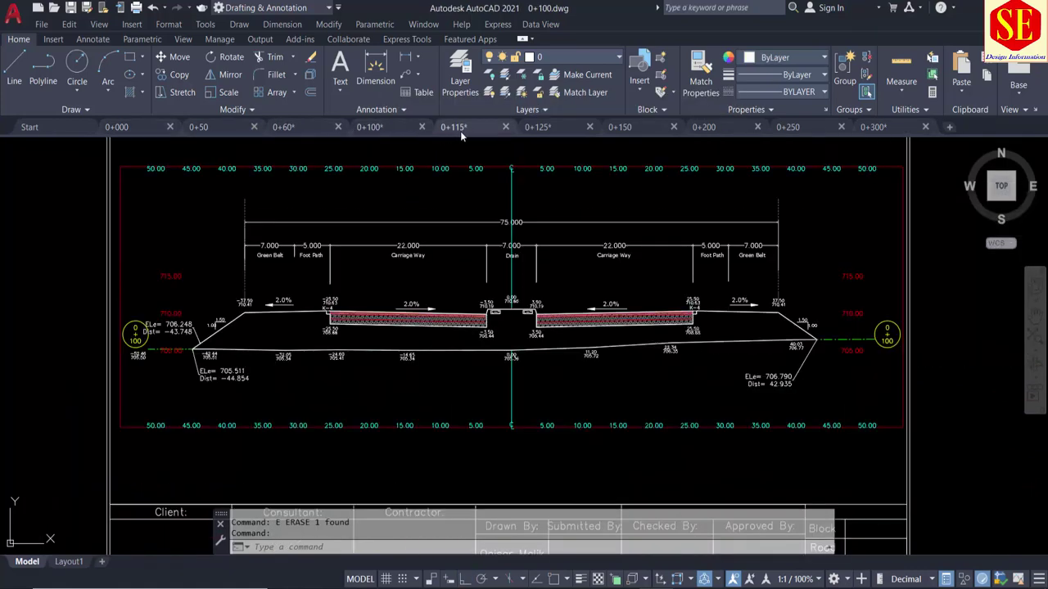
left_click(458, 127)
left_click(554, 129)
left_click(627, 127)
left_click(705, 128)
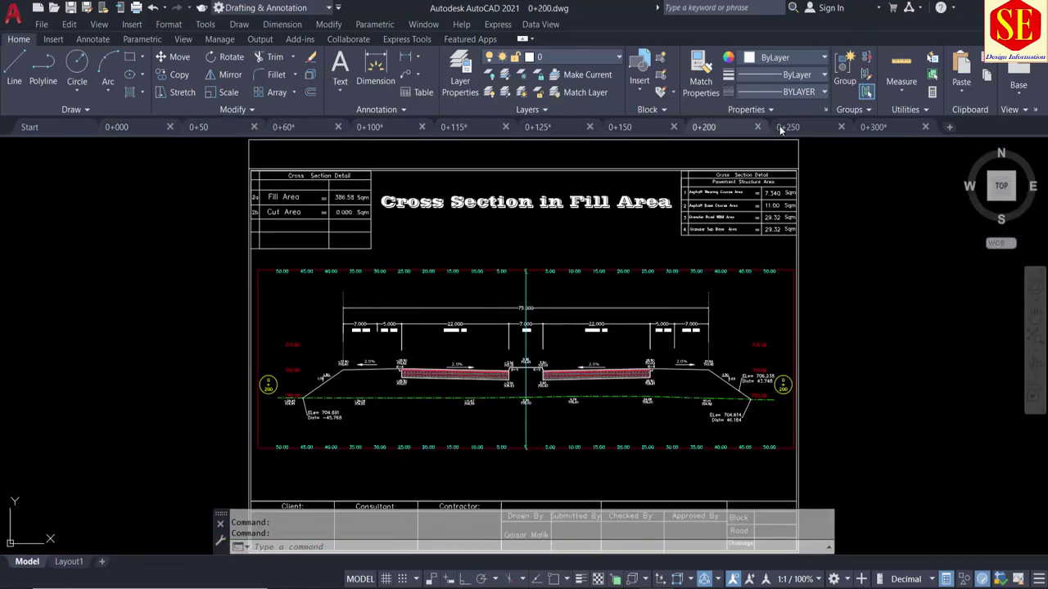
left_click(787, 128)
left_click(874, 128)
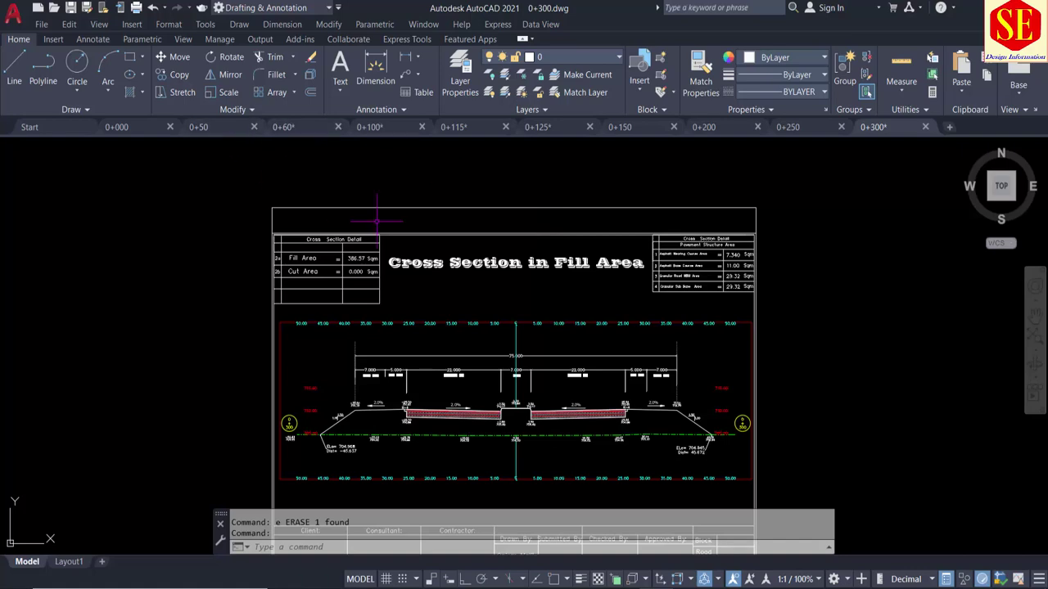
scroll(606, 270, "up", 4)
scroll(531, 259, "down", 2)
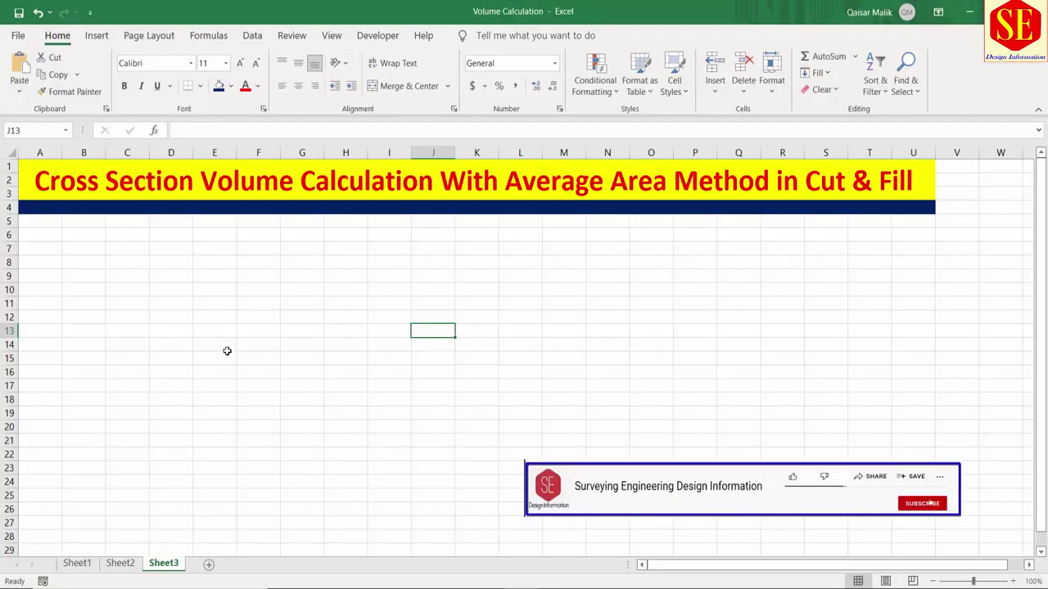
On Sheet1, enter the heading Sr No in cell A6, replacing an initial Station entry
left_click(75, 565)
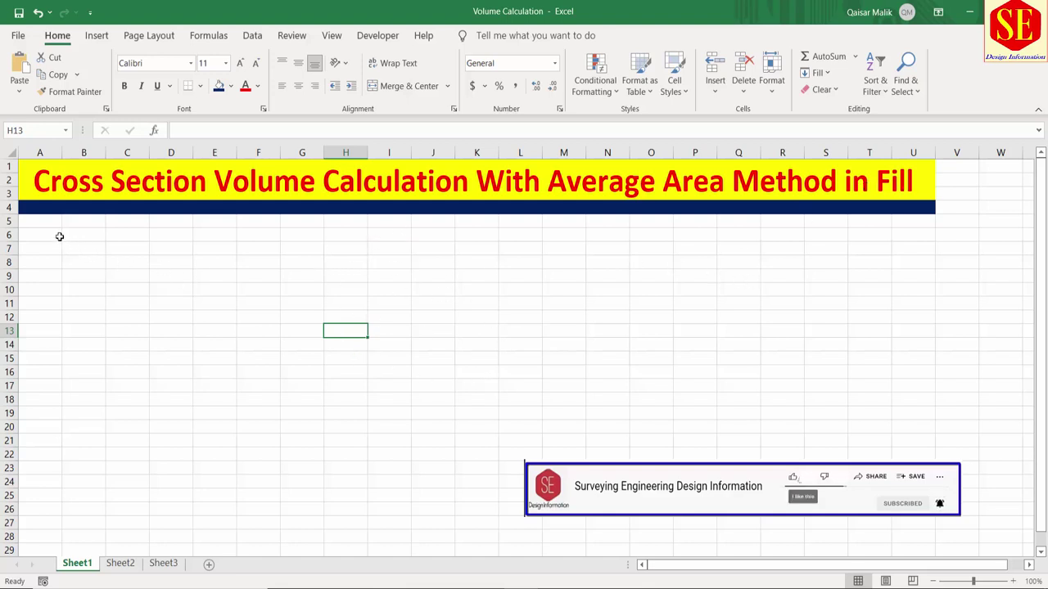
left_click(51, 236)
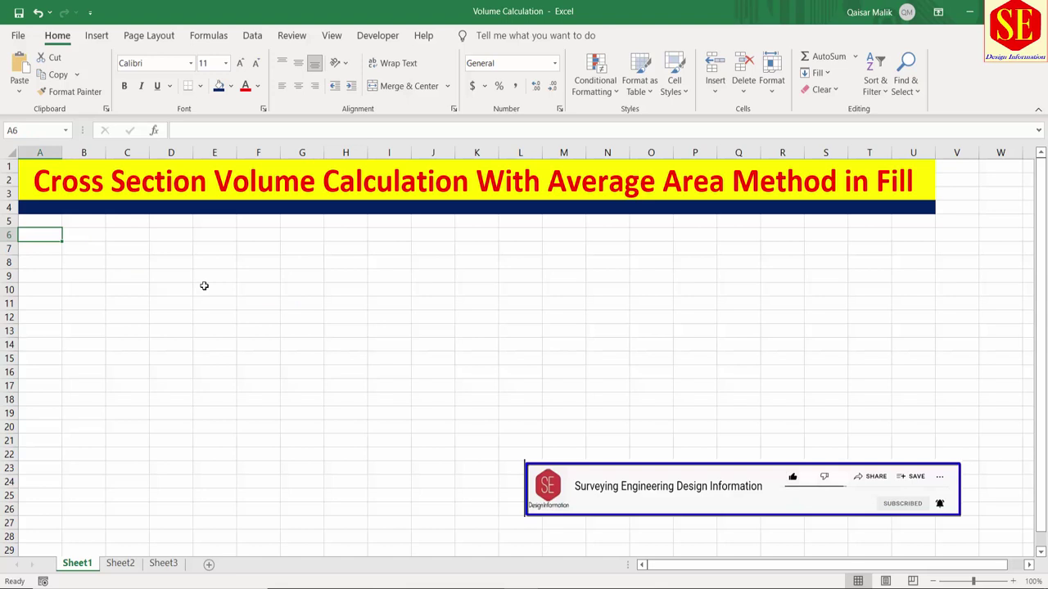
type("Station")
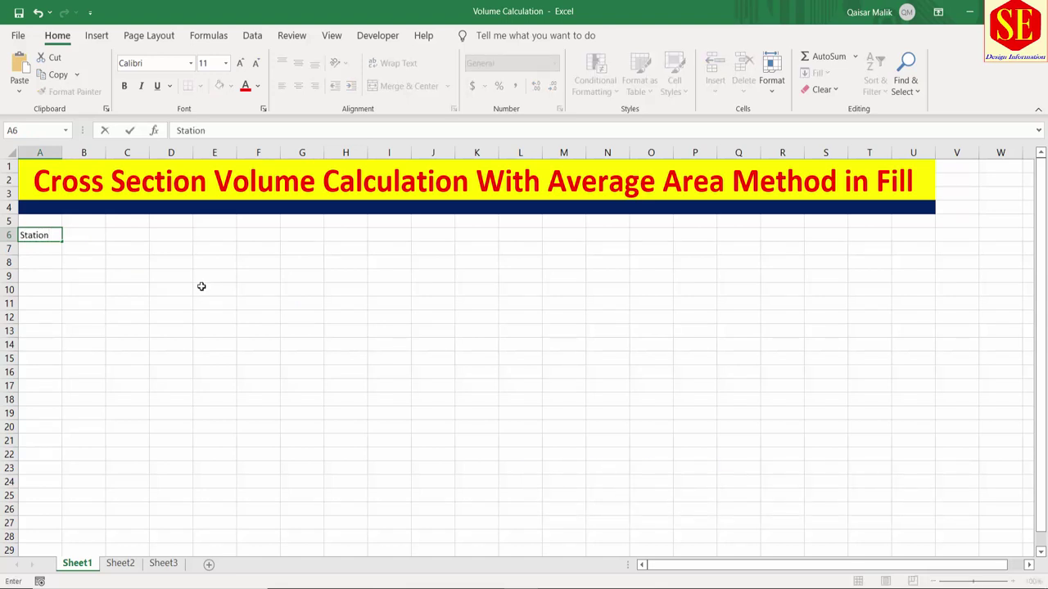
left_click(201, 286)
left_click(85, 236)
type("S")
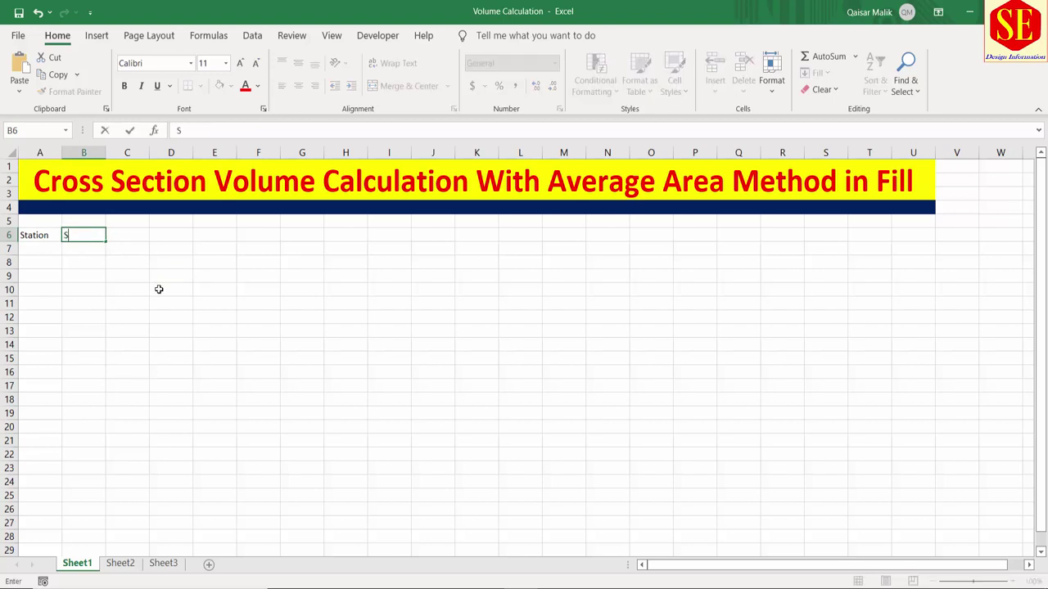
key("Escape")
left_click(49, 234)
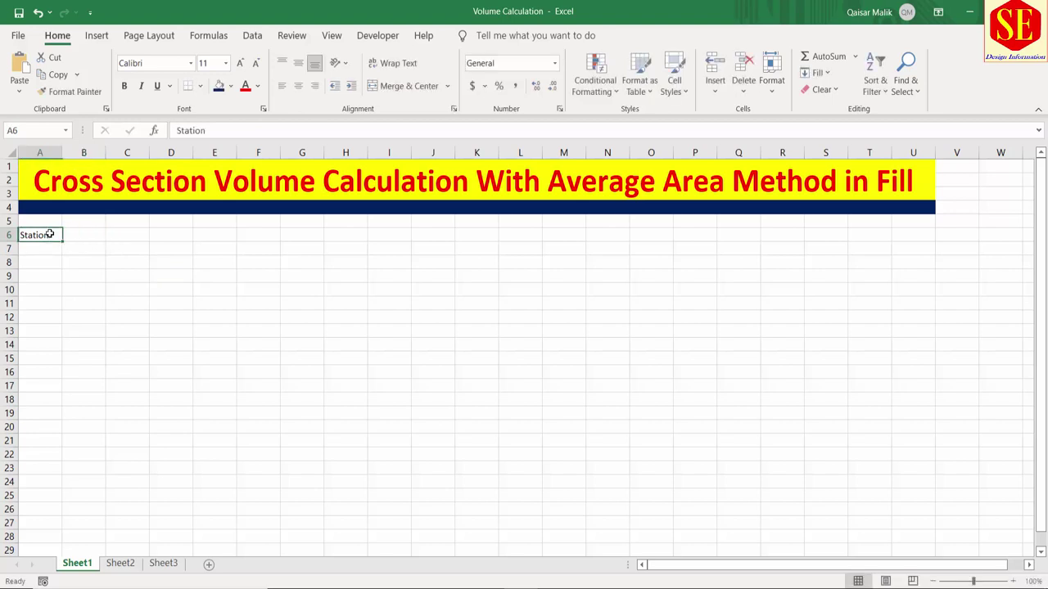
key("Delete")
type("S")
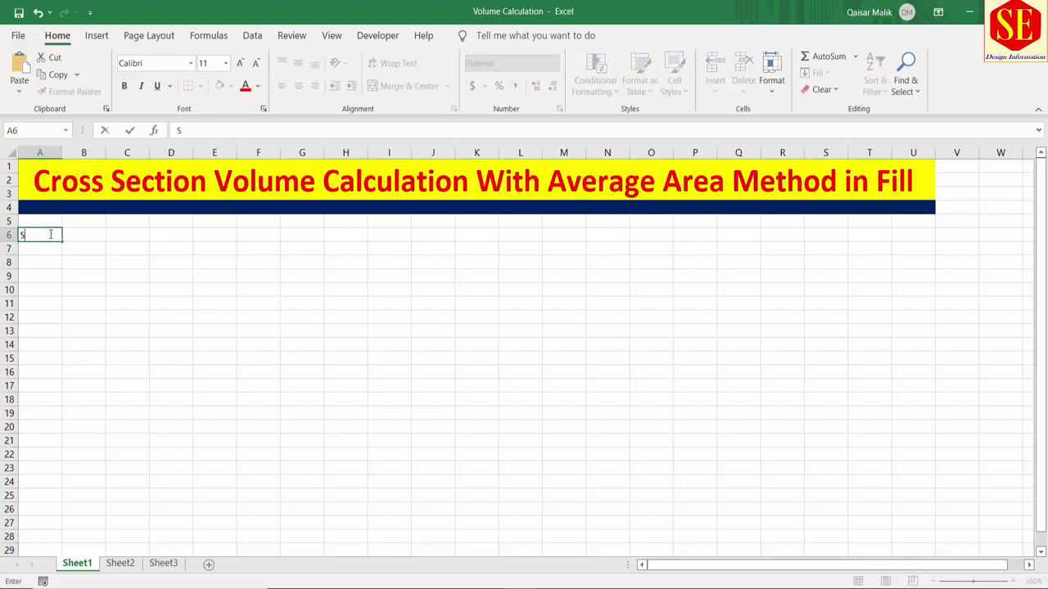
type("r No")
Enter the headings Station, Disistace and Area in cells B6 to D6
left_click(99, 238)
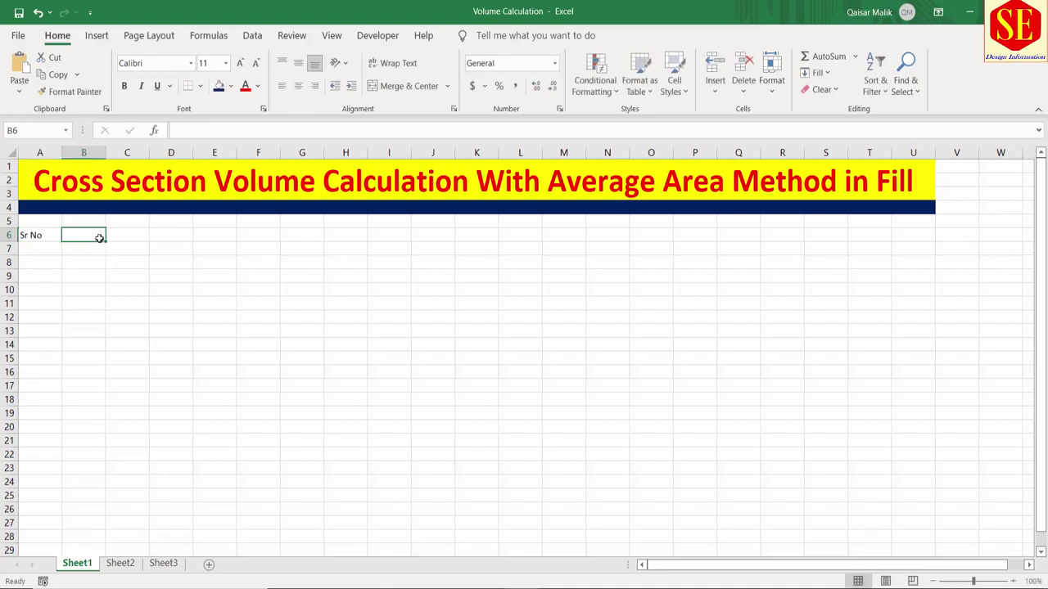
type("Stat")
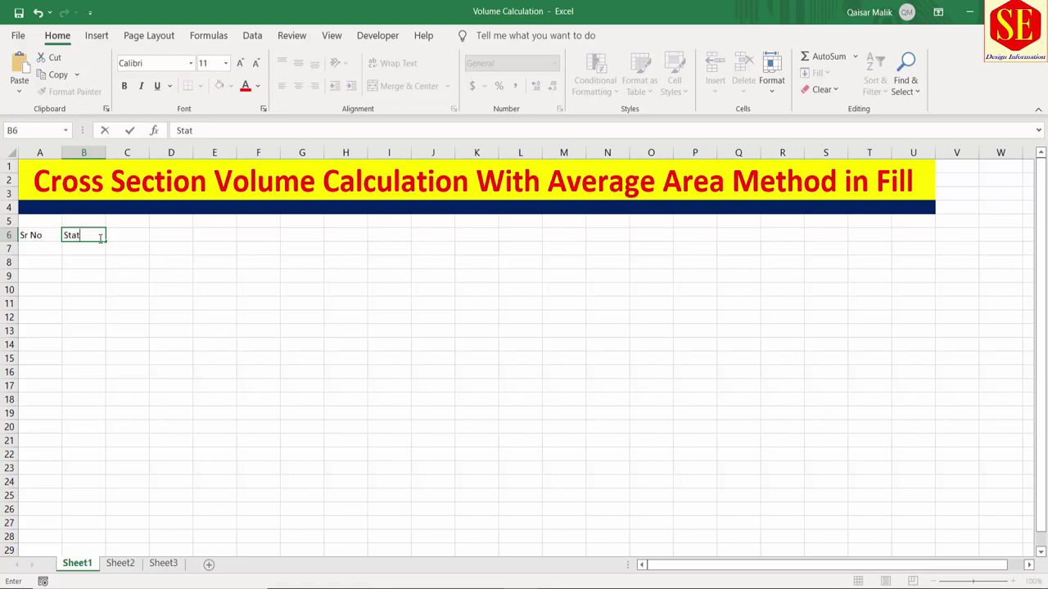
type("ion")
left_click(114, 234)
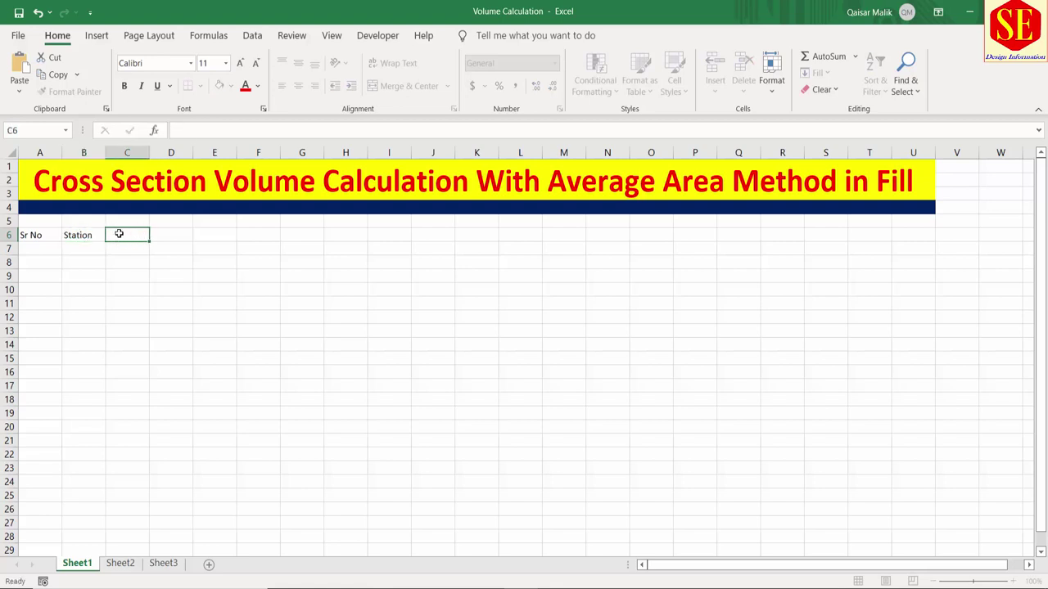
type("Disist")
type("ace")
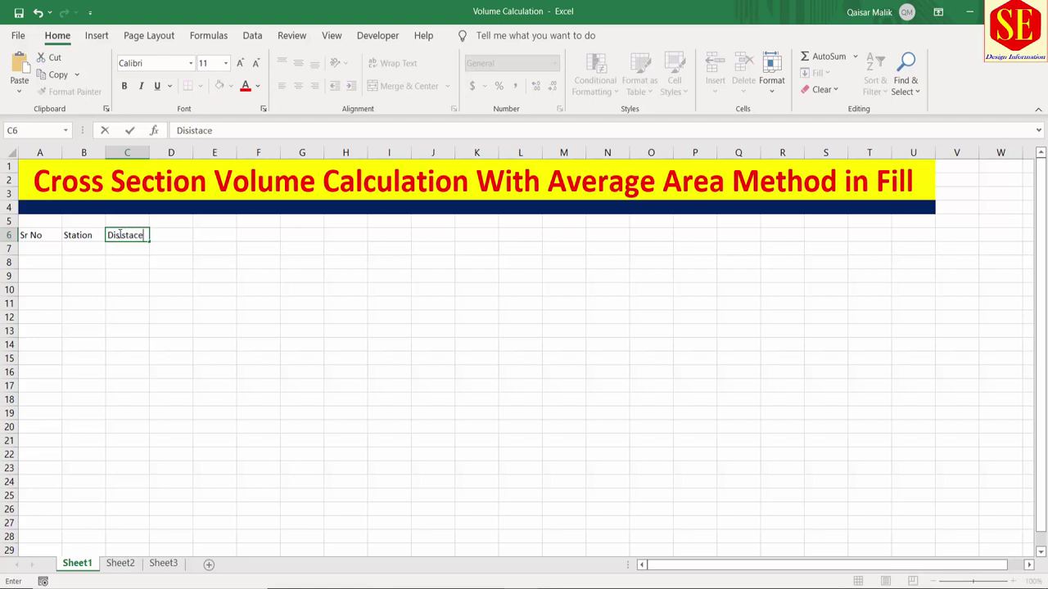
left_click(154, 241)
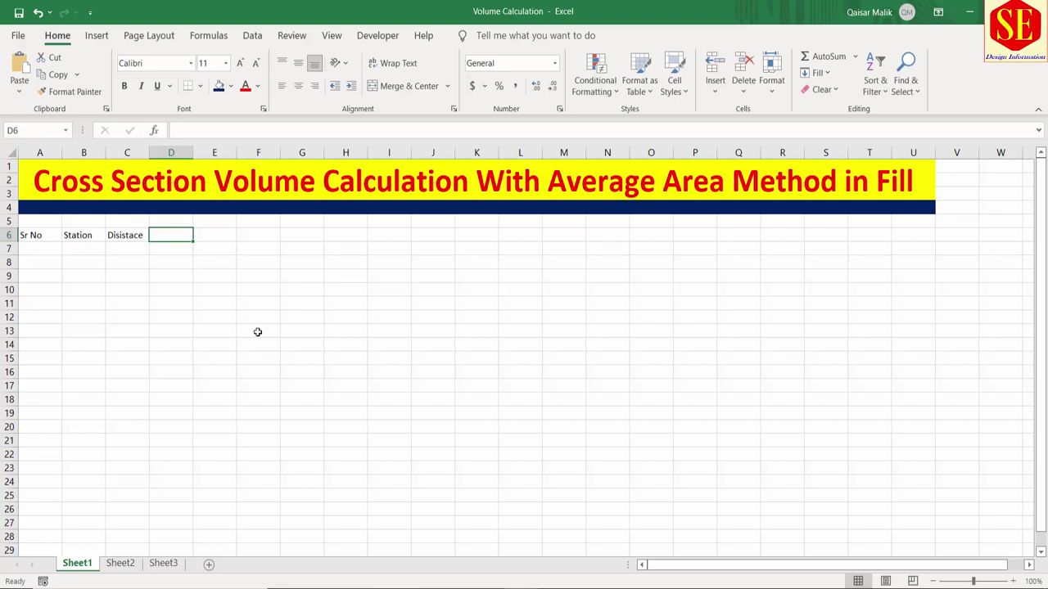
type("Area")
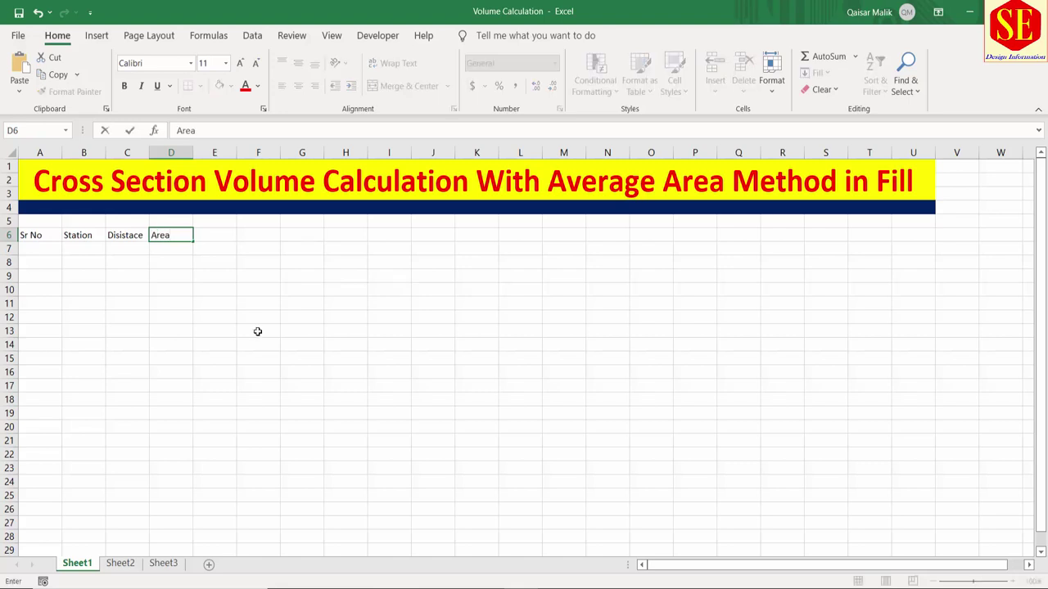
key("Return")
left_click(216, 302)
Enter the headings Avg Area, Volume and Remarks in cells E6 to G6
left_click(215, 237)
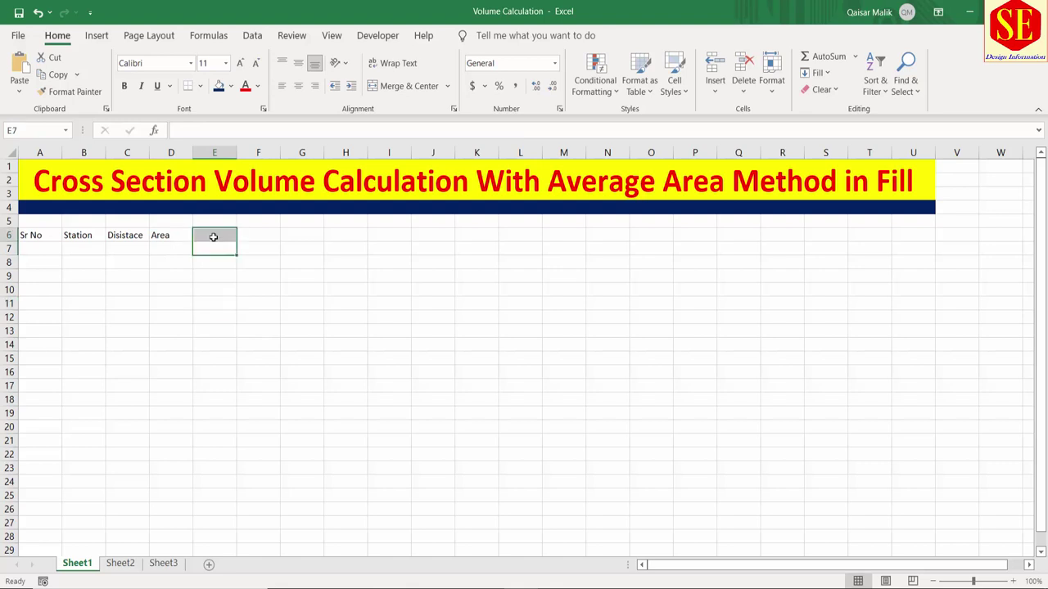
type("M")
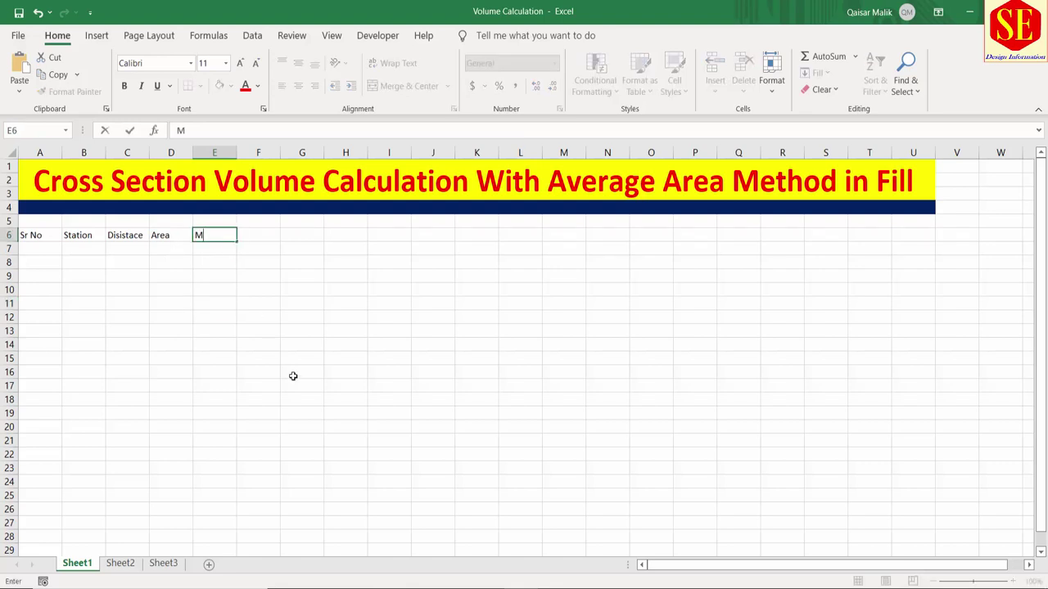
type("ean Area")
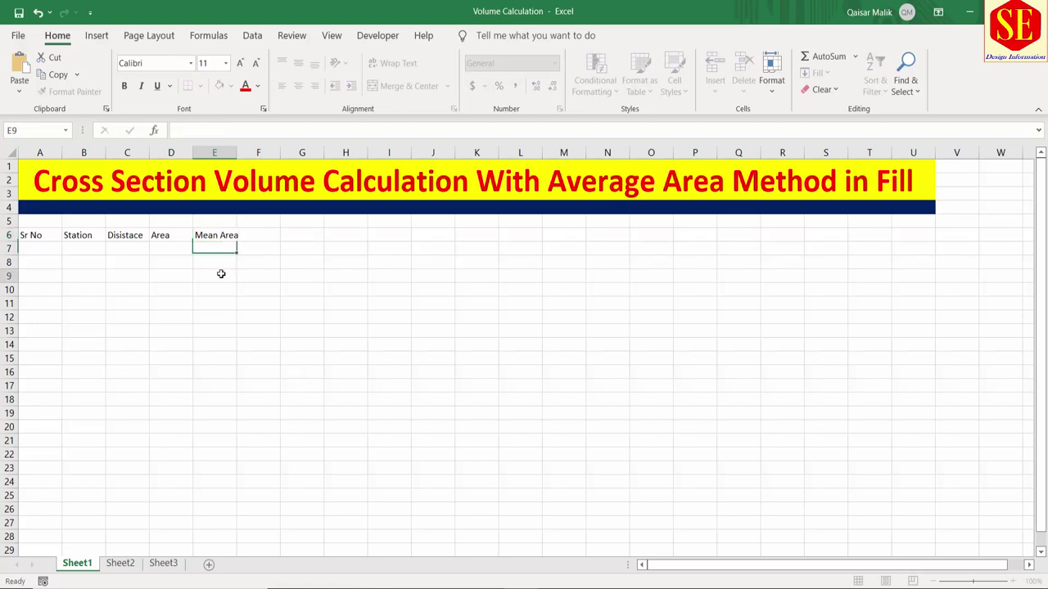
key("Return")
key("Up")
type("A")
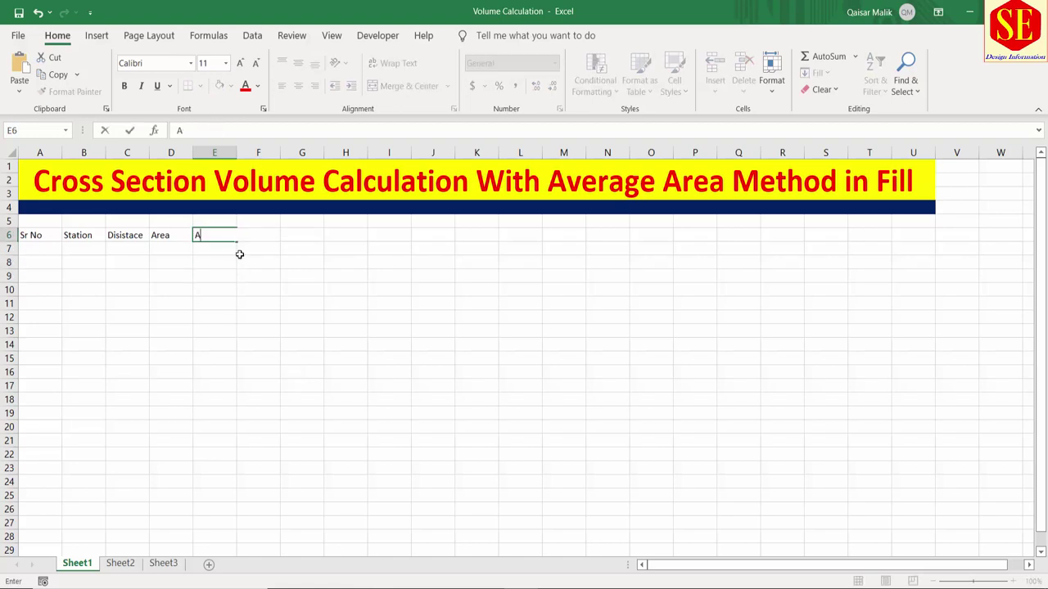
type("rea")
left_click(239, 252)
left_click(274, 235)
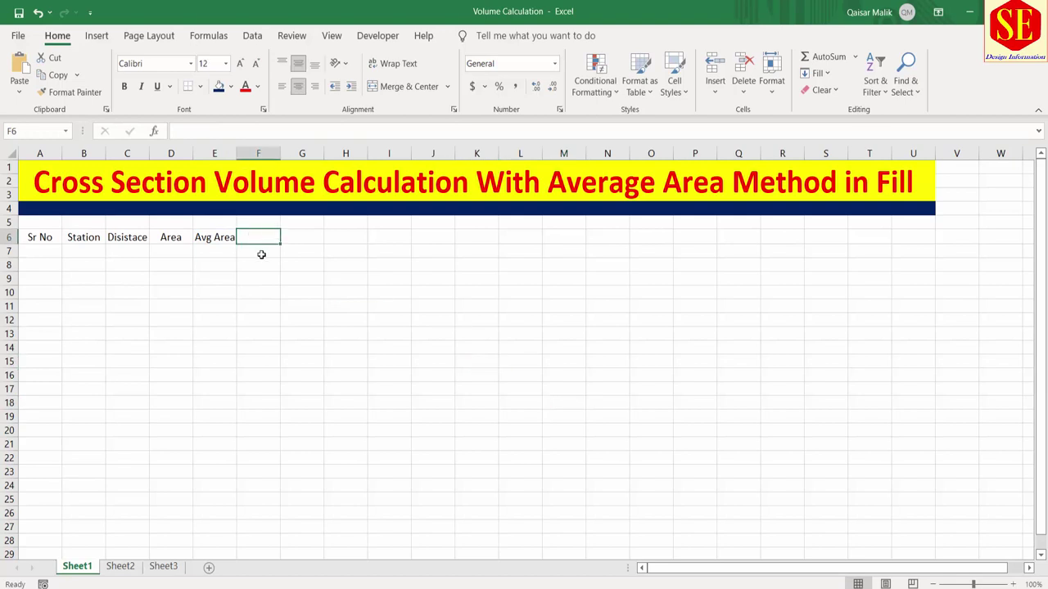
type("Volum")
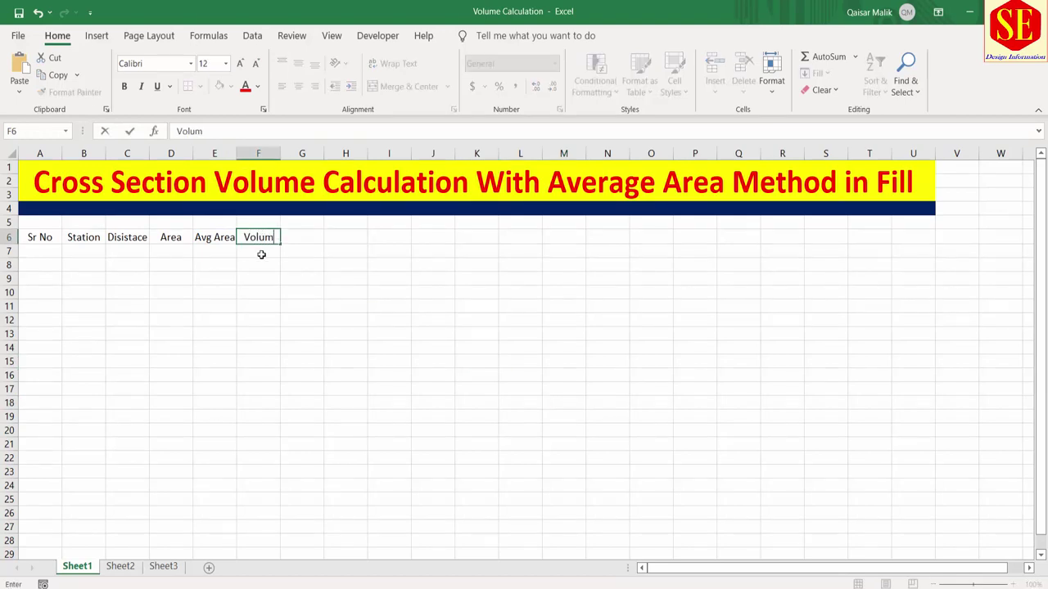
type("e")
left_click(302, 238)
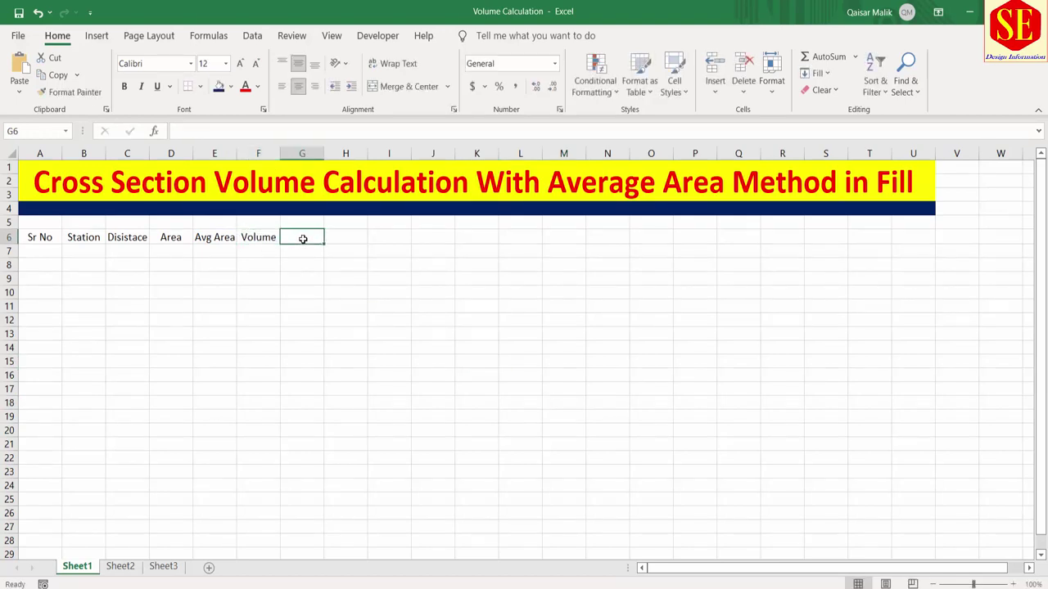
type("Remar")
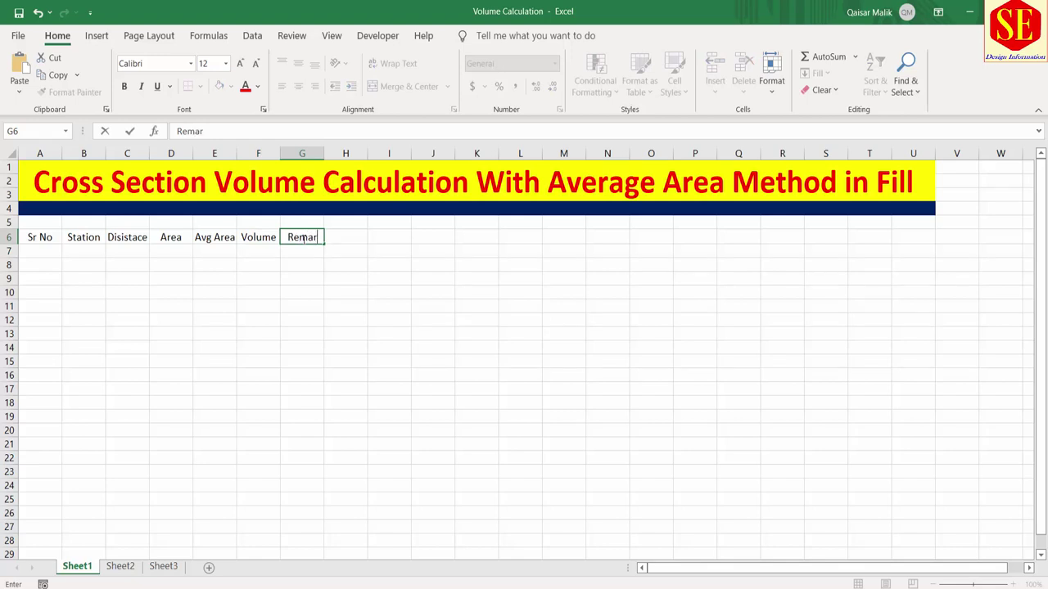
type("ks")
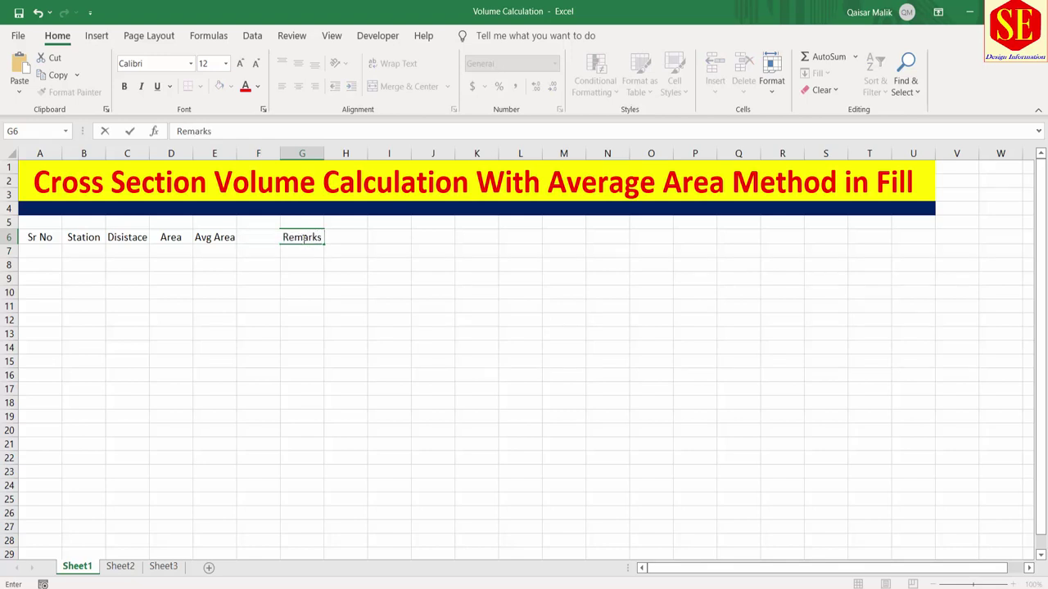
left_click(214, 276)
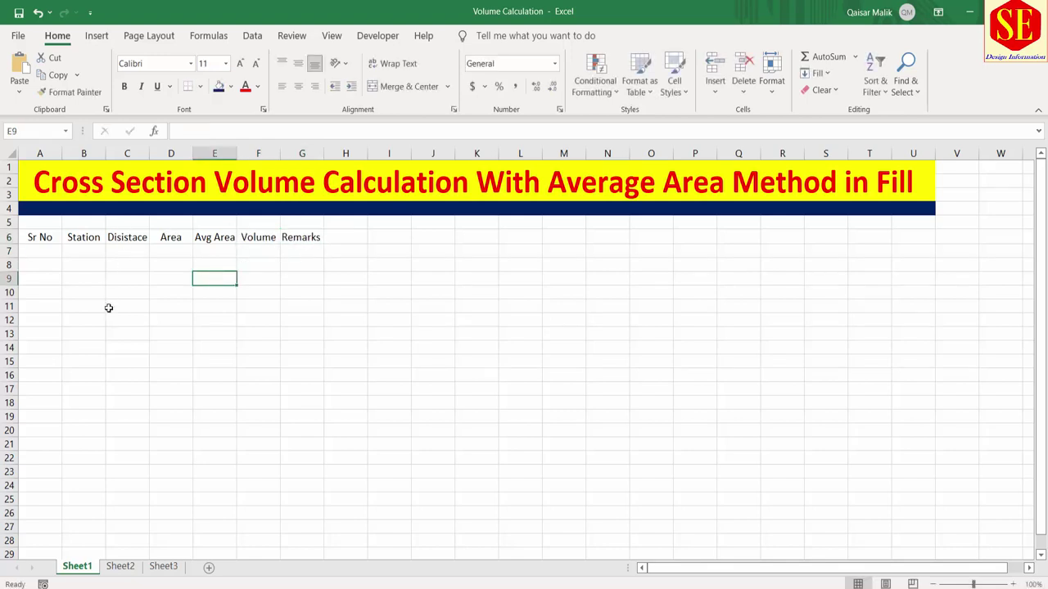
Give the table range from A6 to column G outline and inside borders
mouse_move(33, 238)
left_mouse_down()
mouse_move(321, 453)
mouse_move(319, 553)
left_mouse_up()
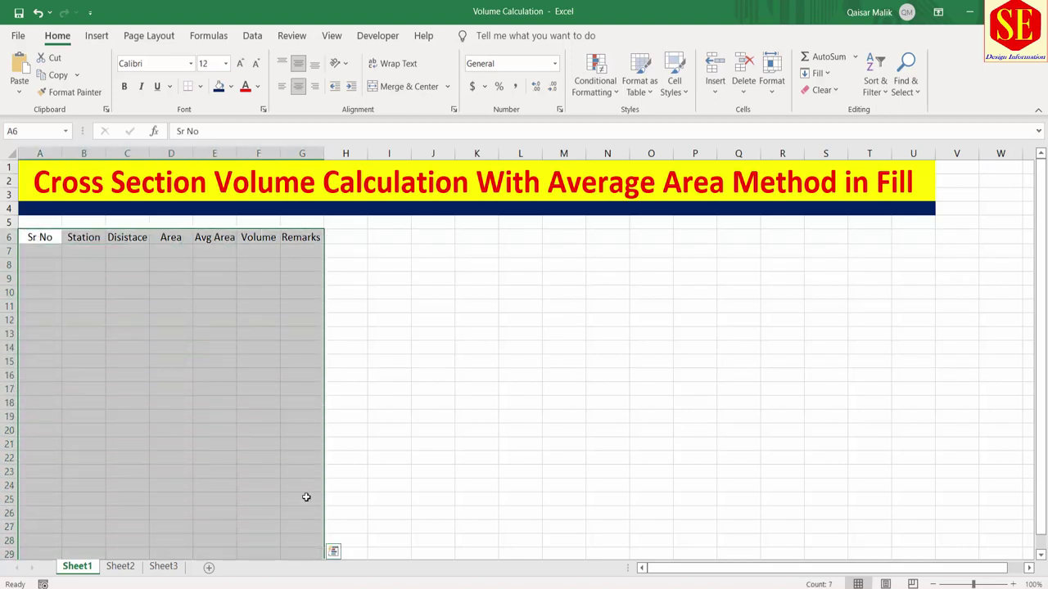
scroll(303, 496, "down", 2)
scroll(235, 372, "up", 2)
right_click(194, 335)
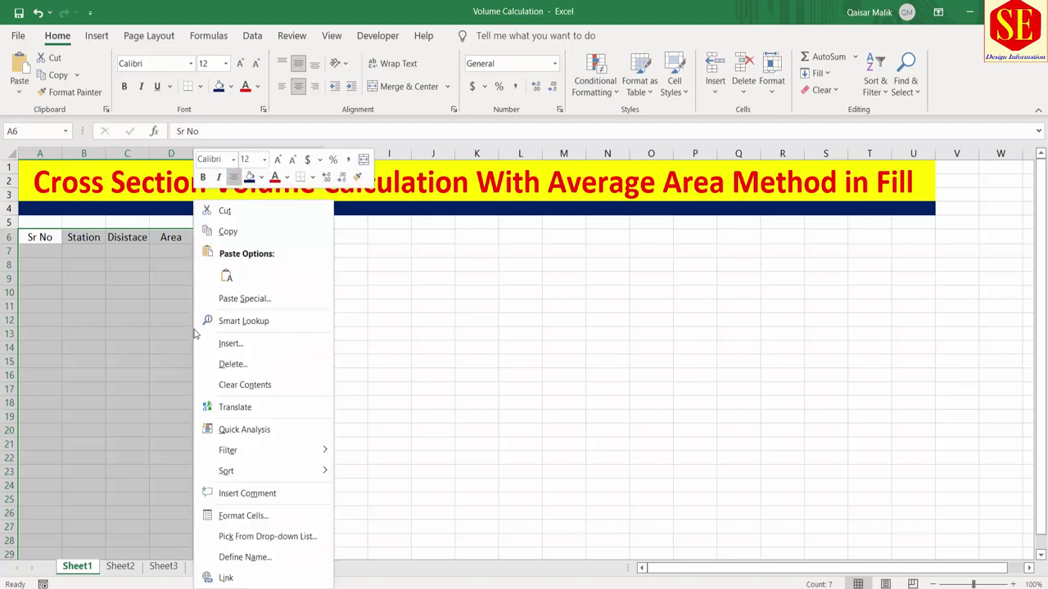
left_click(234, 518)
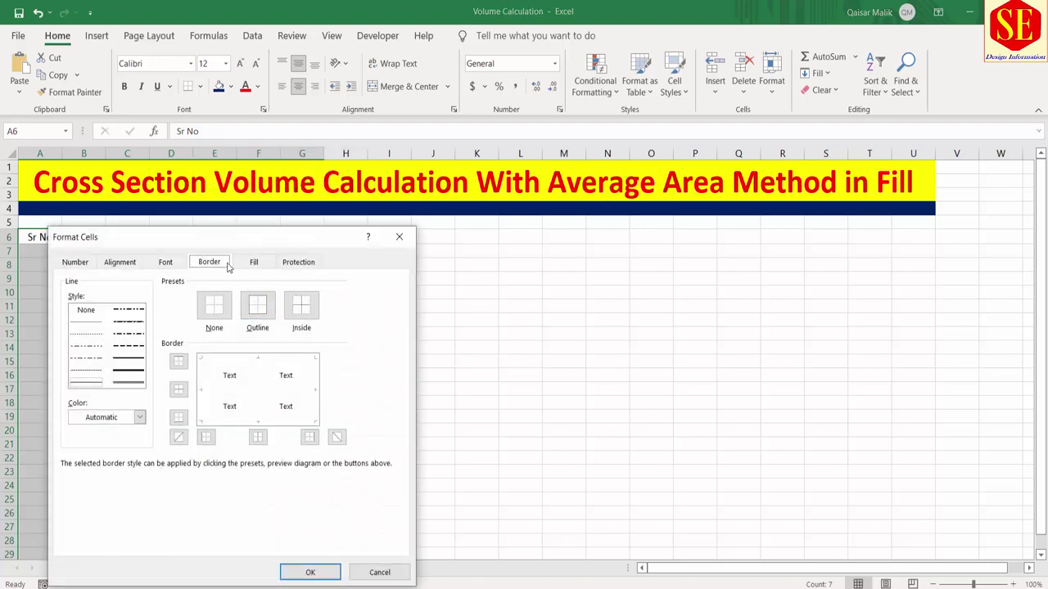
left_click(79, 263)
left_click(209, 263)
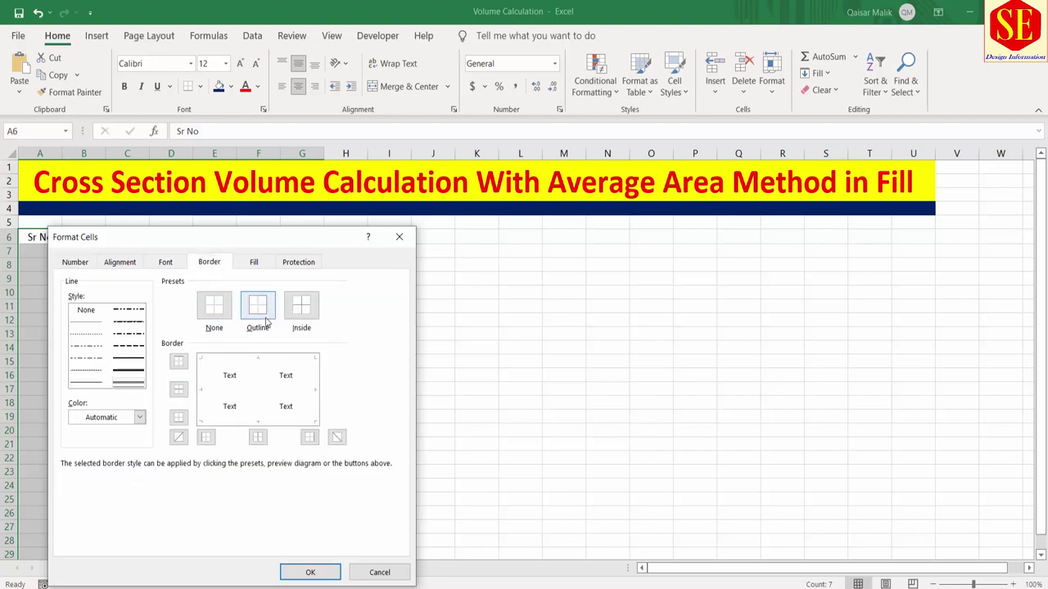
left_click(257, 306)
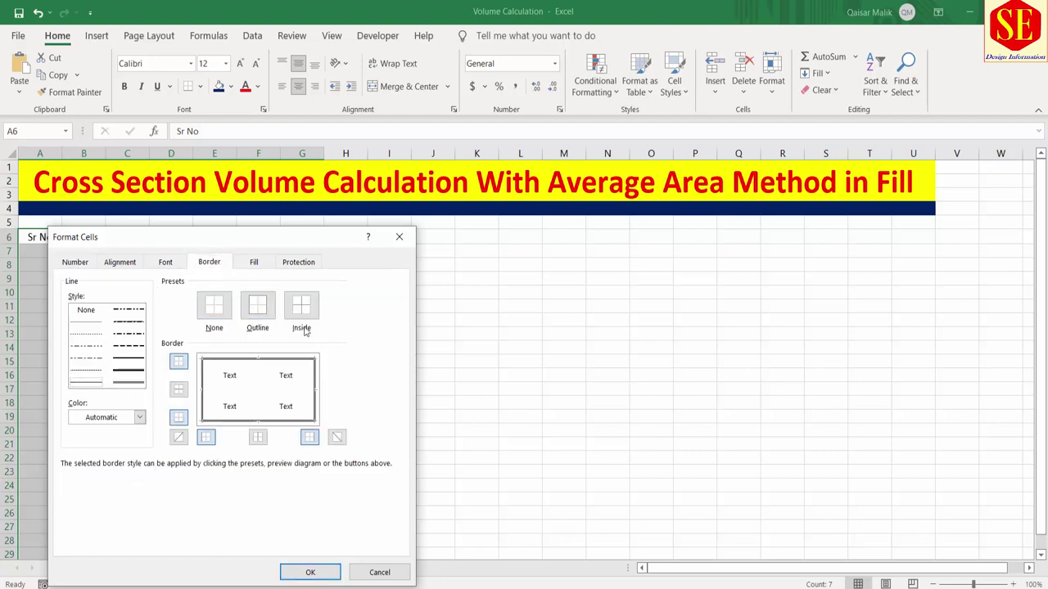
left_click(303, 308)
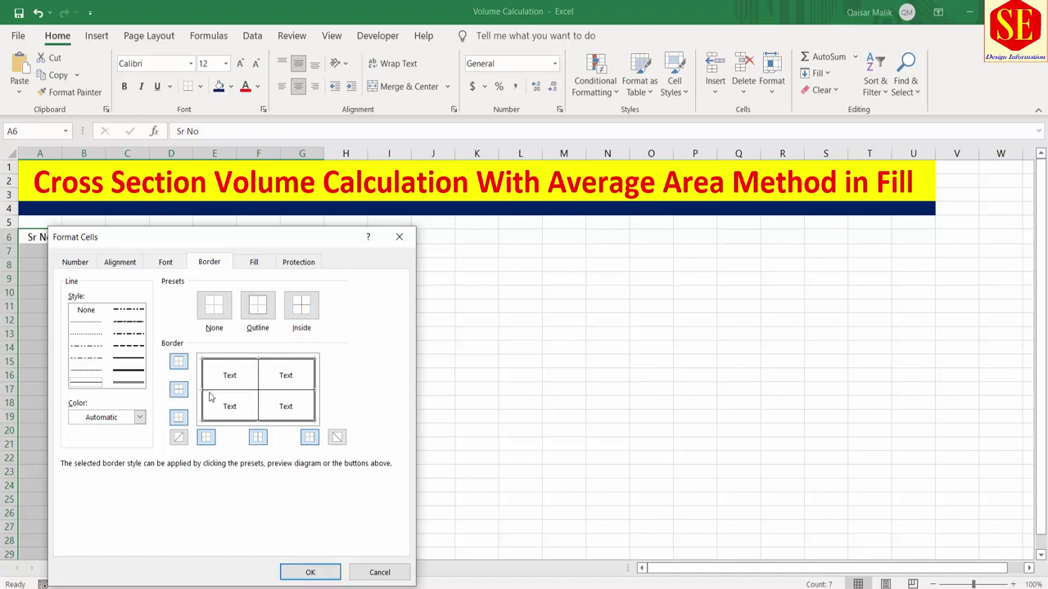
left_click(314, 572)
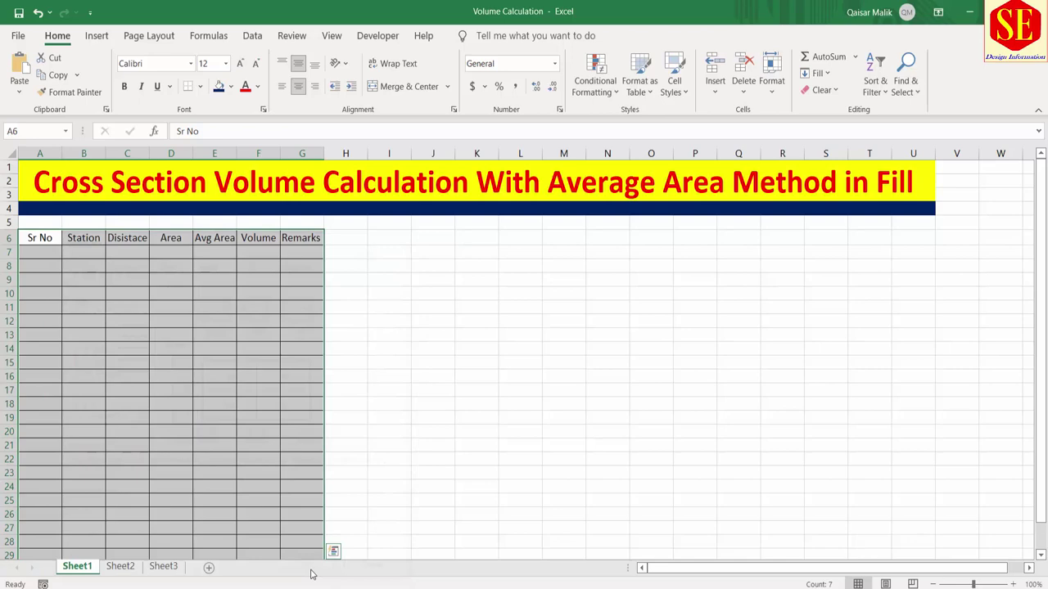
left_click(270, 365)
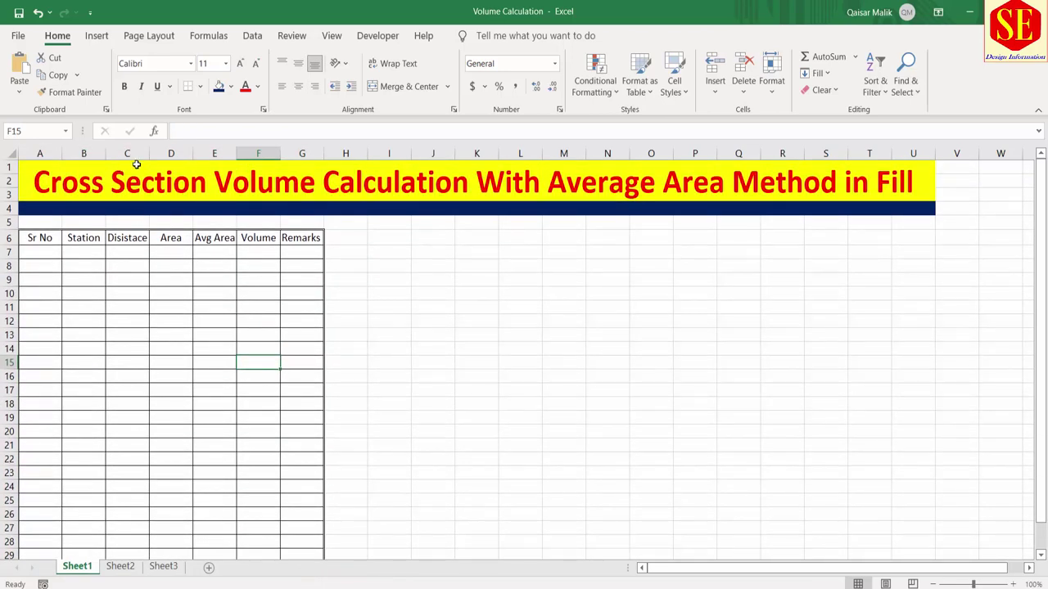
Set the width of columns D to F to 15
left_click_drag(170, 155, 251, 158)
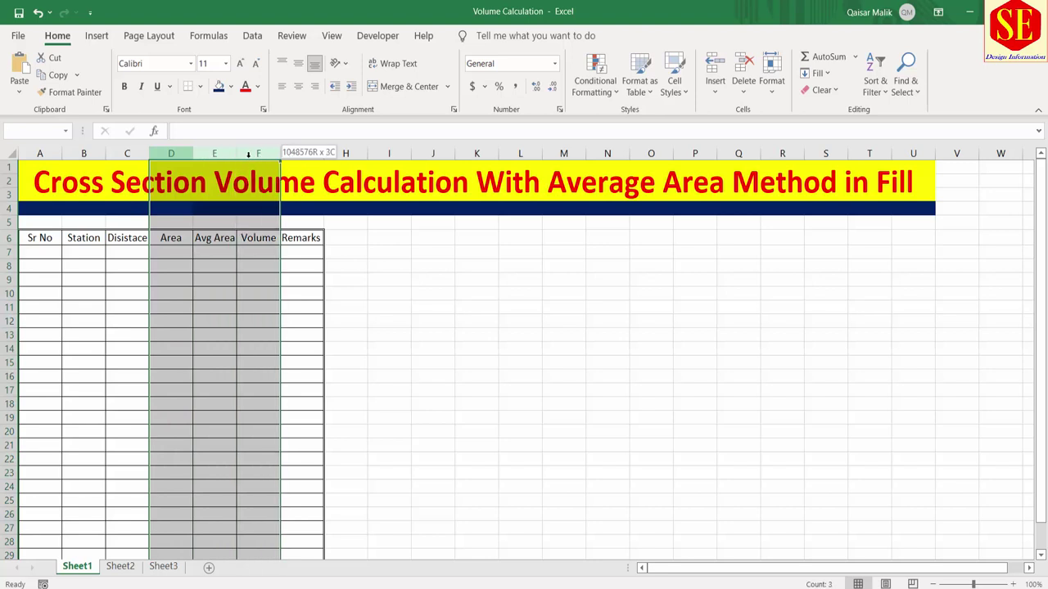
right_click(250, 159)
left_click(295, 365)
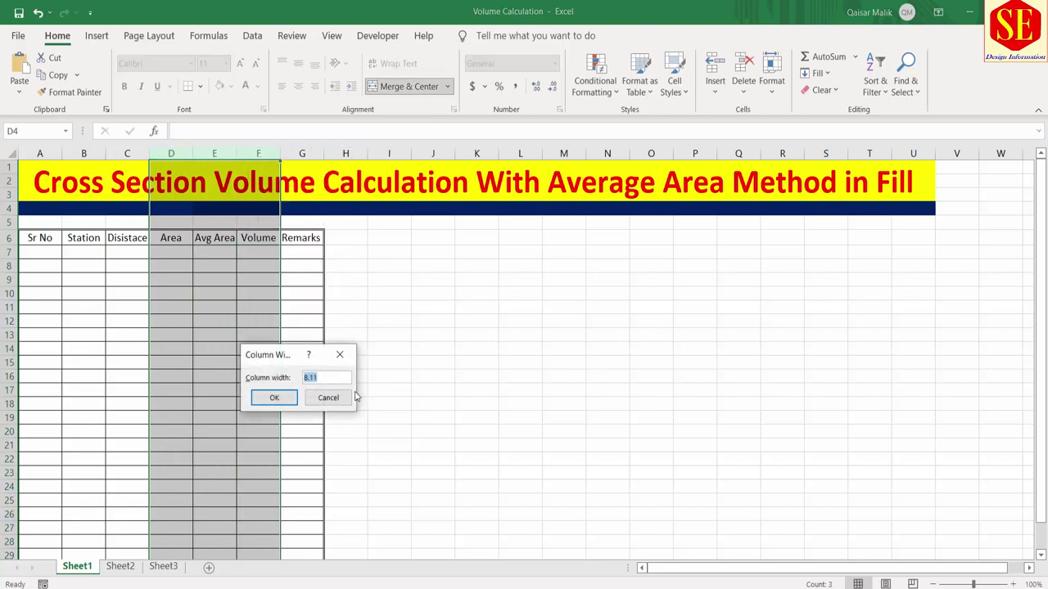
type("15")
key("Return")
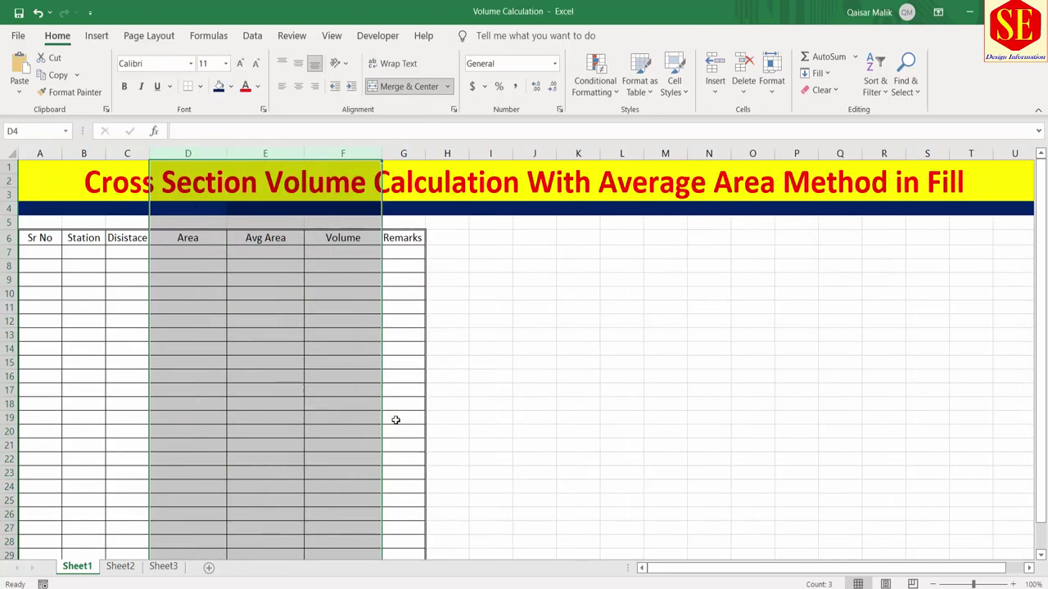
left_click(504, 391)
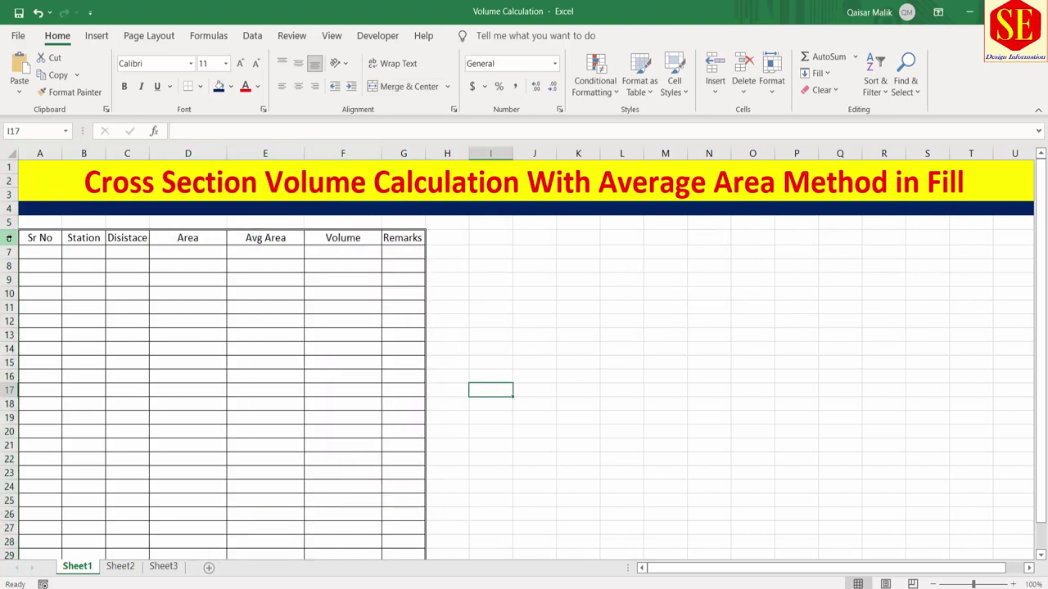
Set the height of rows 6 to 29 to 20
mouse_move(8, 237)
left_mouse_down()
mouse_move(2, 567)
mouse_move(8, 514)
left_mouse_up()
right_click(8, 517)
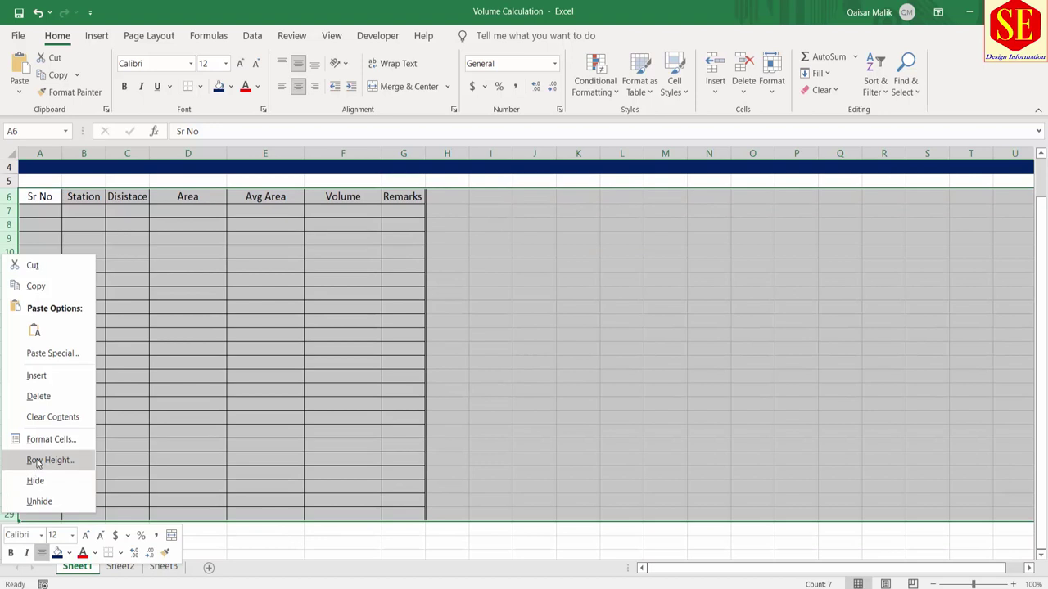
left_click(48, 460)
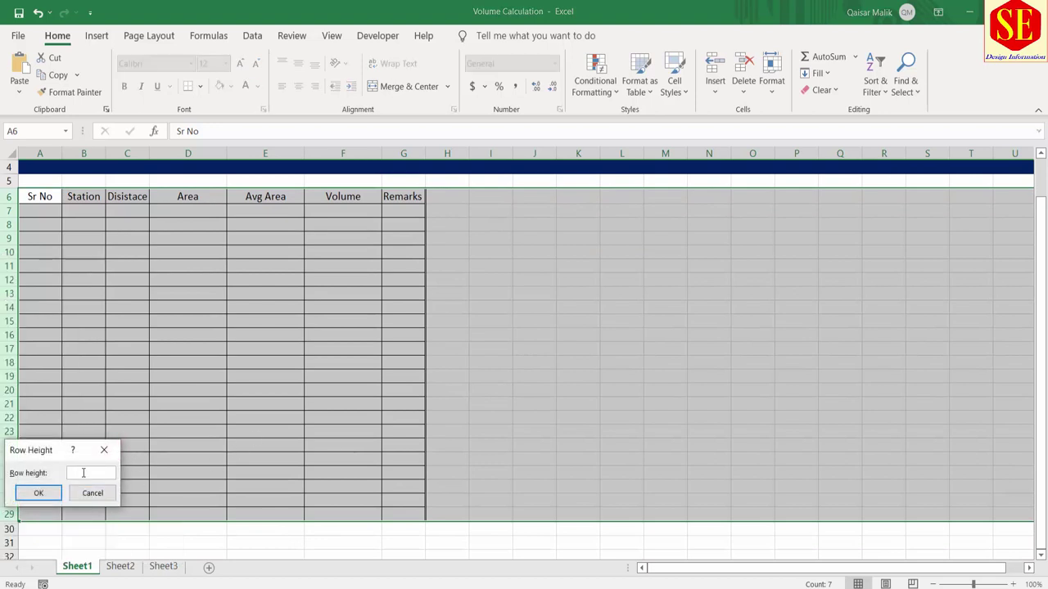
type("20")
key("Return")
left_click(239, 305)
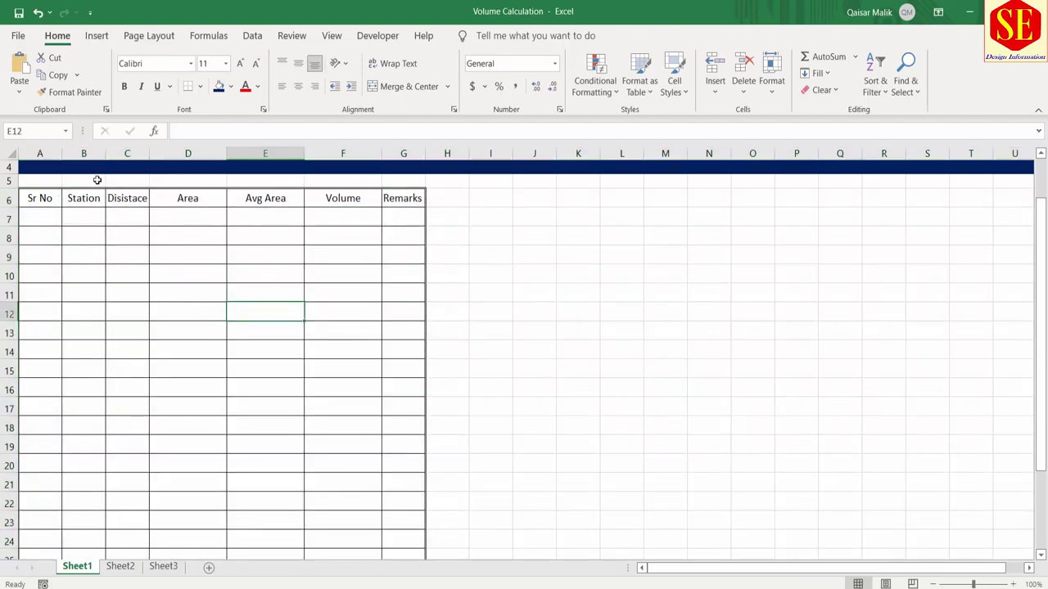
Merge A5:G5 and add a bold, enlarged 'Earth Work' heading
left_click_drag(105, 153, 118, 153)
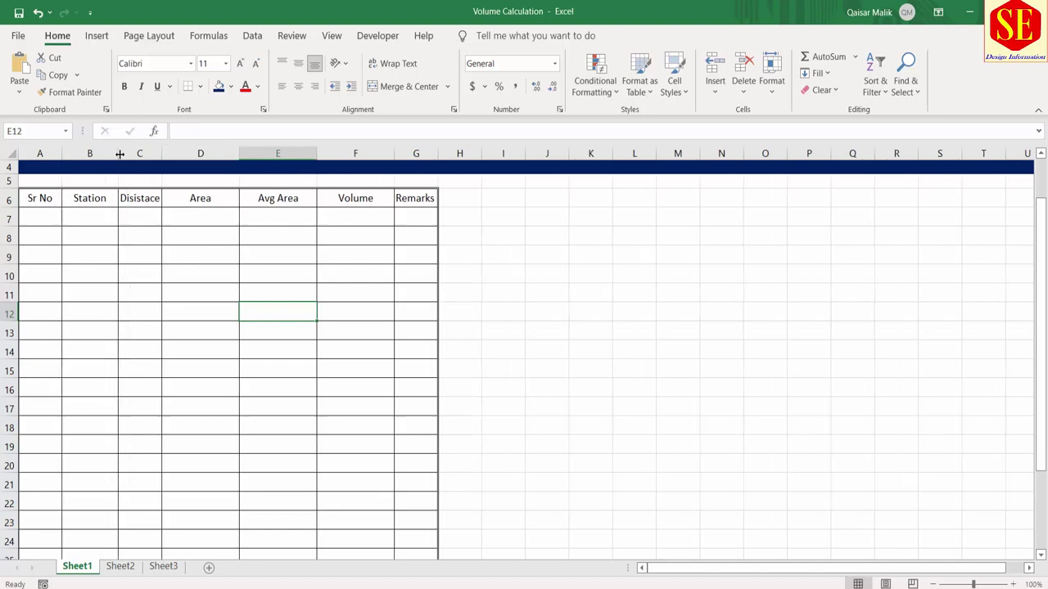
scroll(315, 303, "up", 1)
scroll(315, 303, "up", 1)
left_click_drag(44, 221, 408, 218)
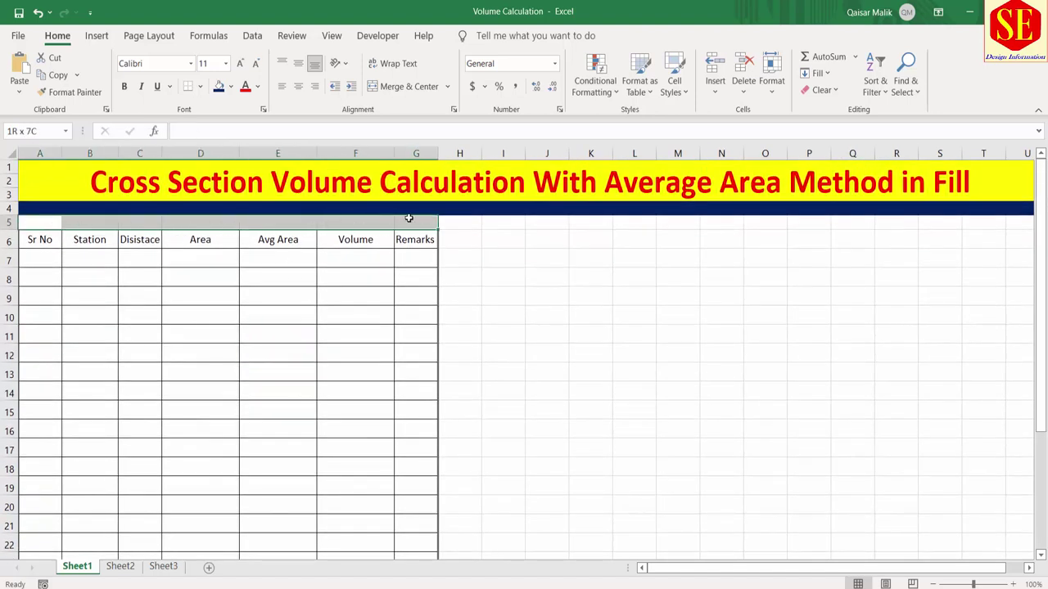
left_click(388, 85)
type("Eart")
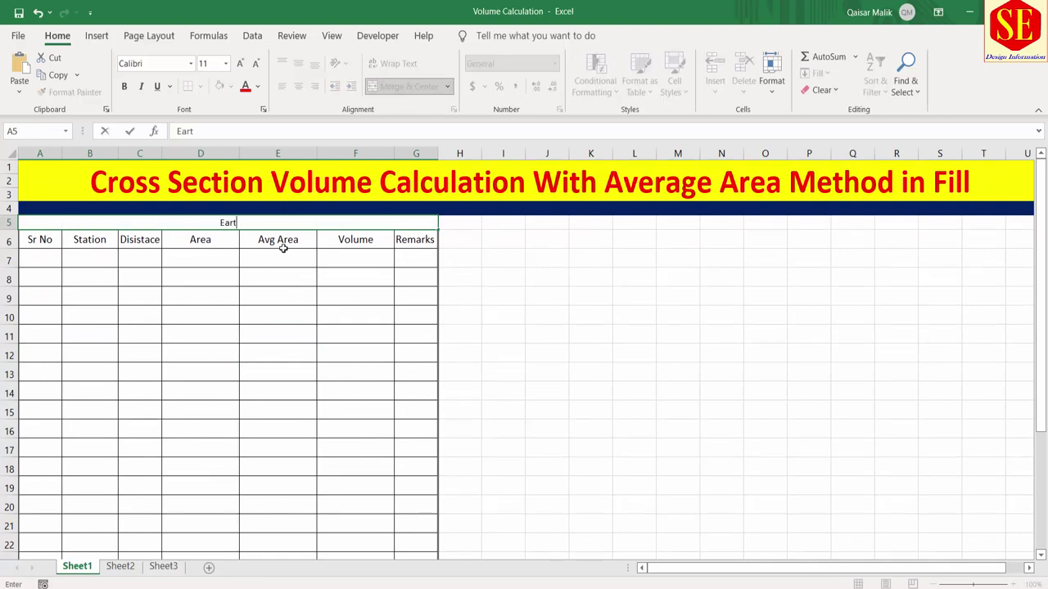
type("h Wor")
type("k")
left_click(281, 222)
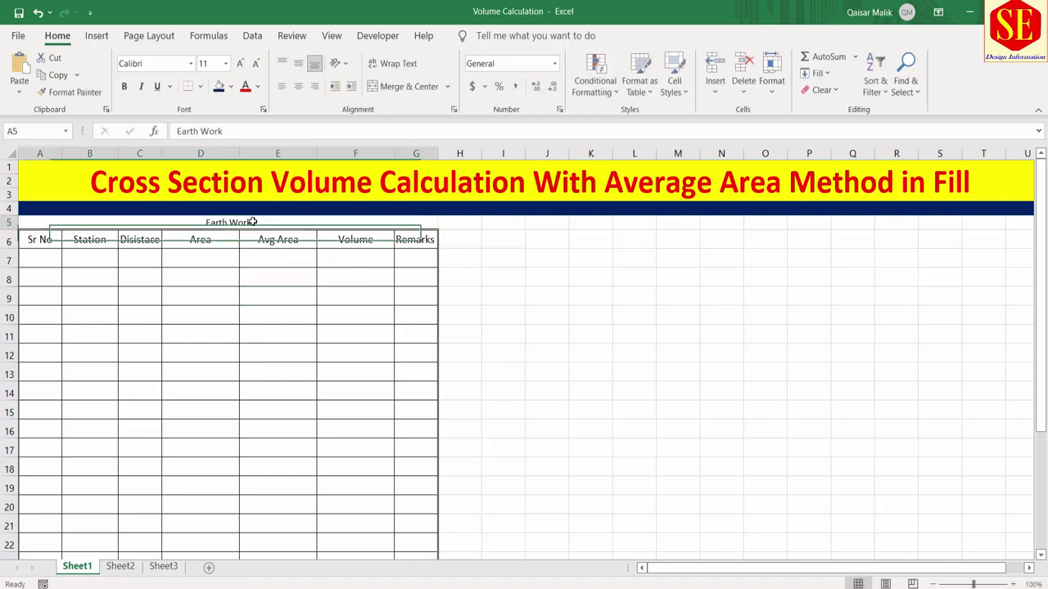
left_click(123, 86)
left_click(239, 64)
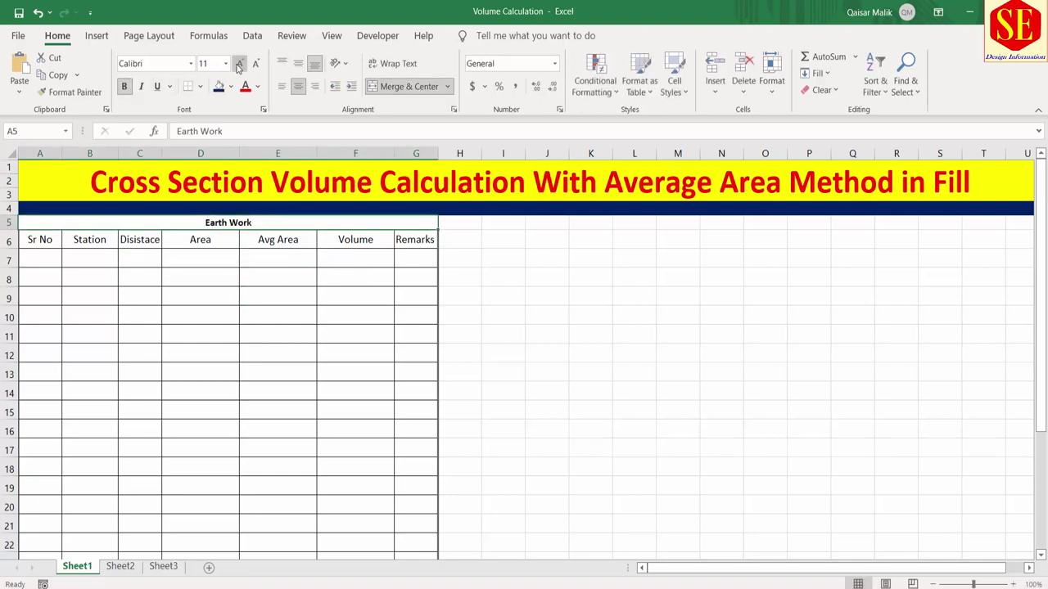
left_click(240, 64)
left_click(240, 64)
left_click(260, 303)
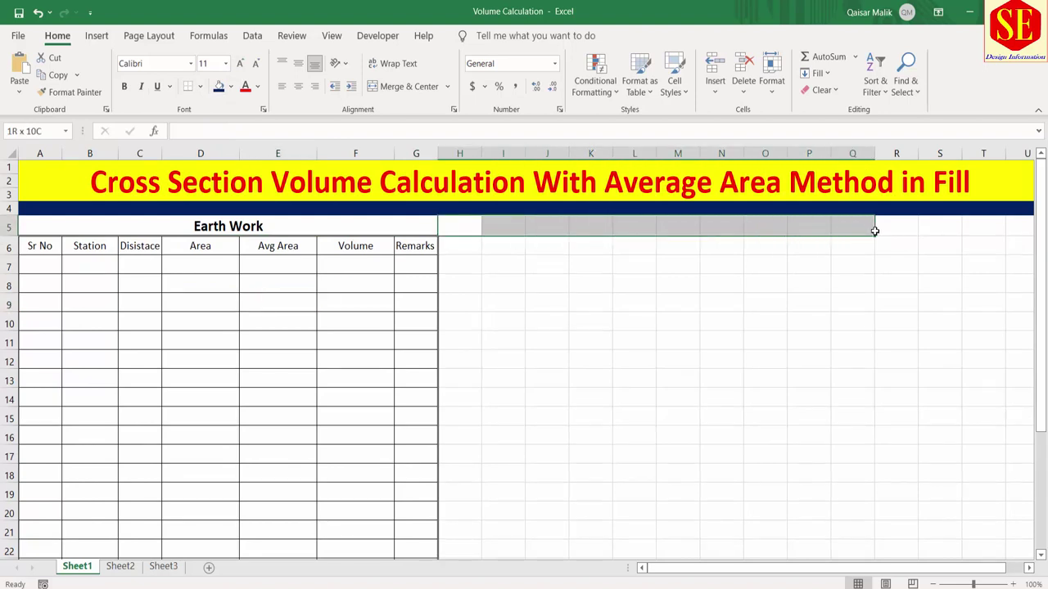
Merge H5:R5 and add a bold red 'Design Pavement Structre' heading
left_click_drag(473, 225, 896, 226)
left_click(401, 86)
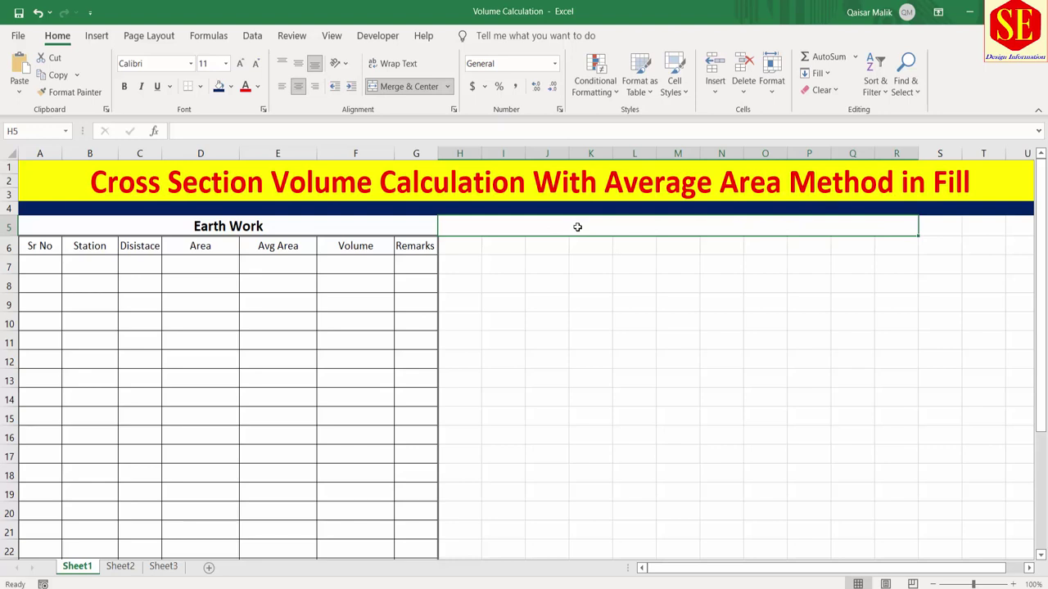
type("Design")
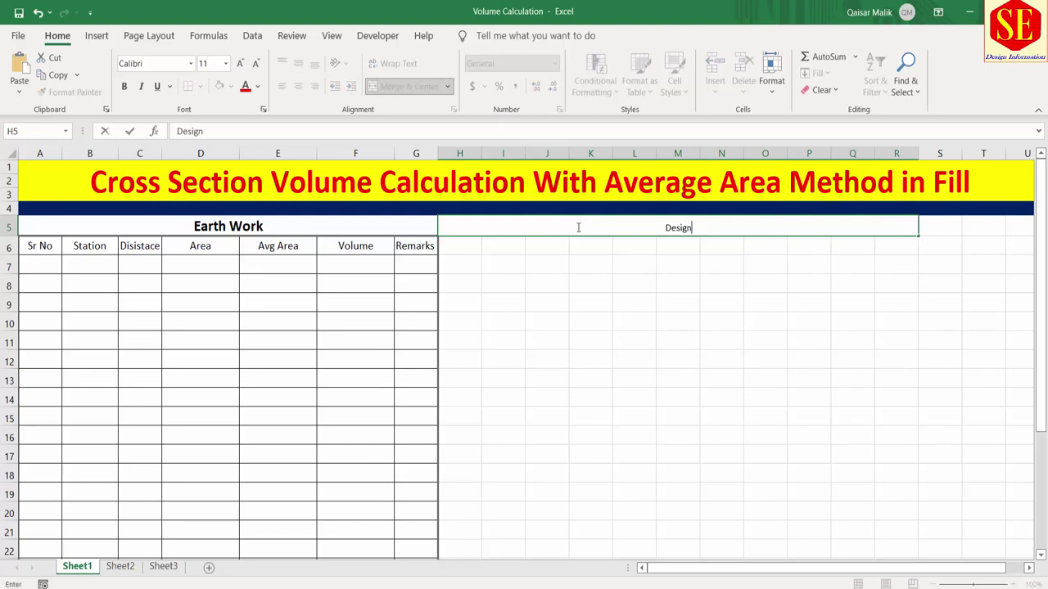
type(" Pa")
type("vement ")
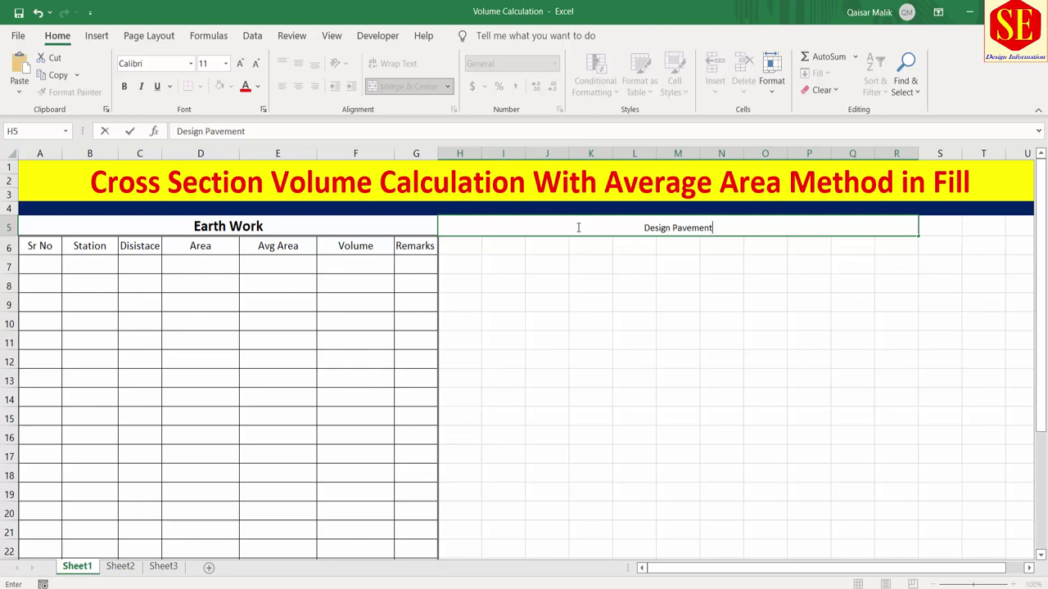
type("Struv")
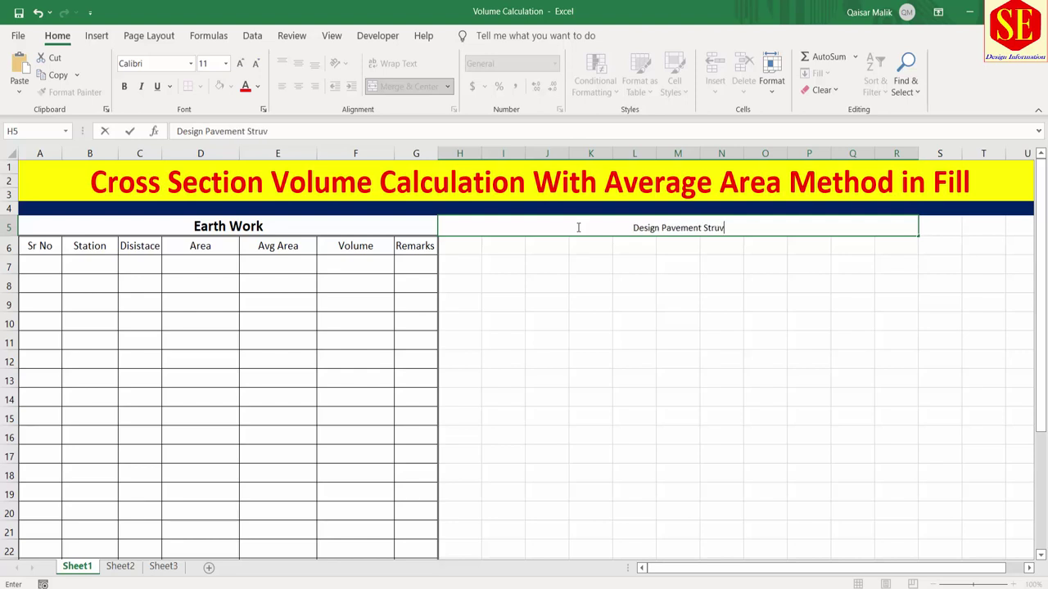
key("BackSpace")
type("ctre")
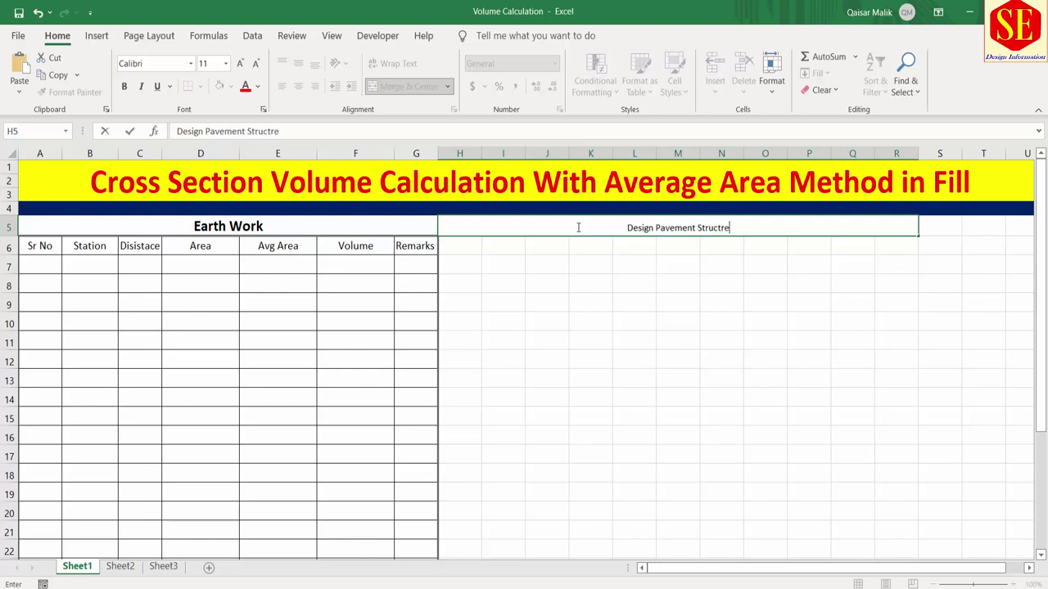
key("Return")
left_click(720, 338)
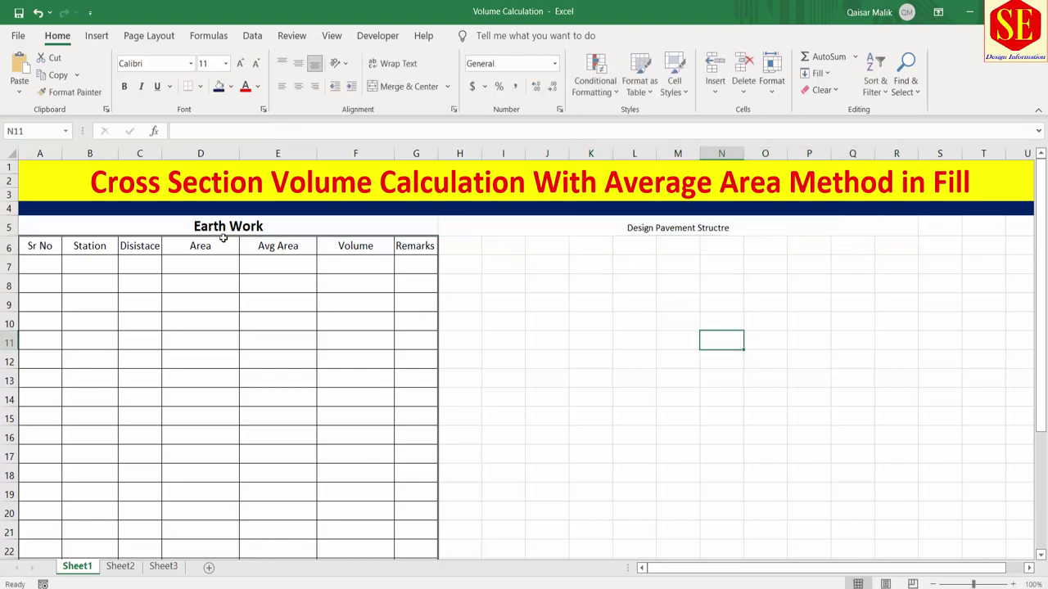
left_click(237, 226)
left_click(600, 232)
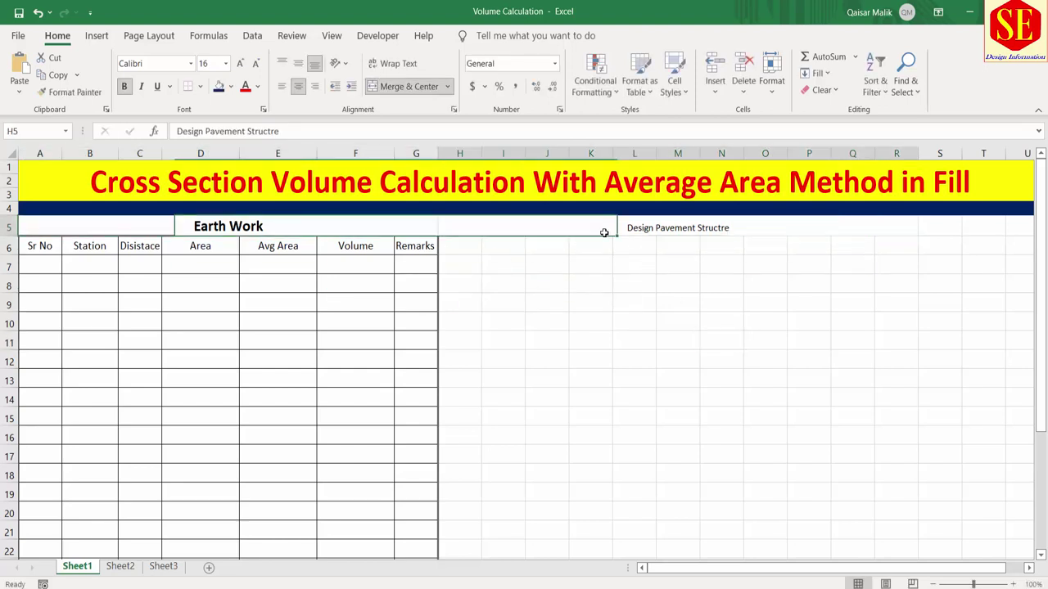
left_click(125, 86)
left_click(244, 86)
Copy the Earth Work table with its headings and paste it starting at cell I6
left_click(634, 302)
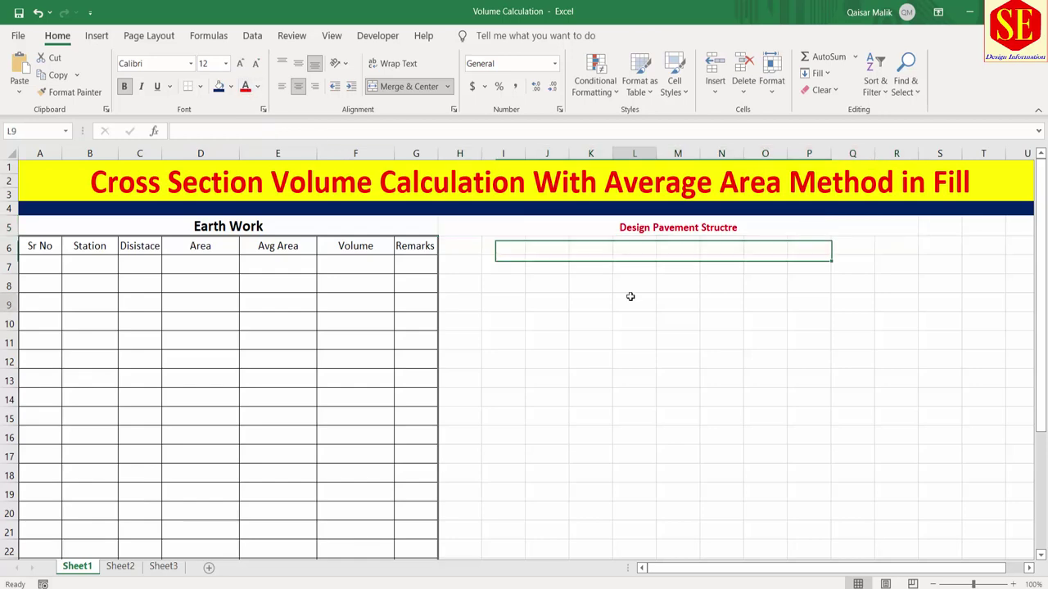
mouse_move(31, 245)
left_mouse_down()
mouse_move(444, 408)
mouse_move(416, 567)
mouse_move(412, 516)
left_mouse_up()
right_click(412, 516)
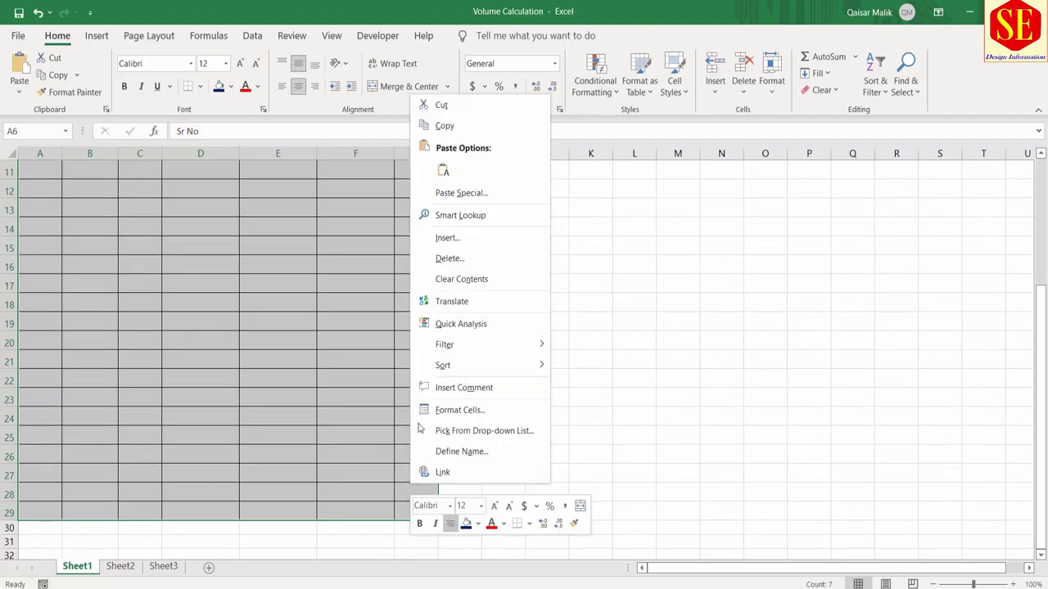
left_click(444, 125)
scroll(664, 255, "up", 3)
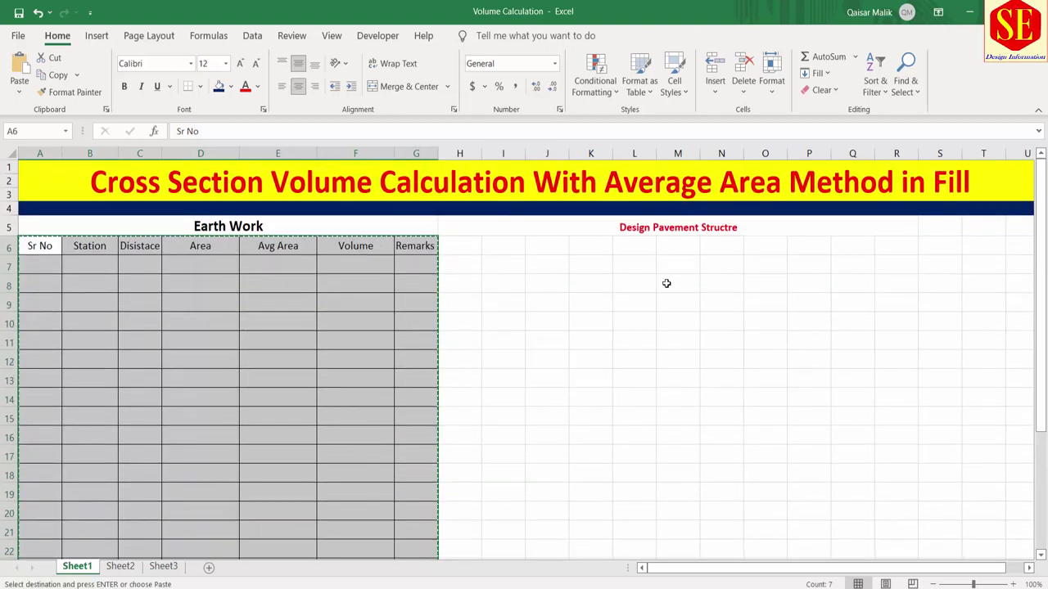
left_click(495, 246)
right_click(495, 246)
left_click(526, 300)
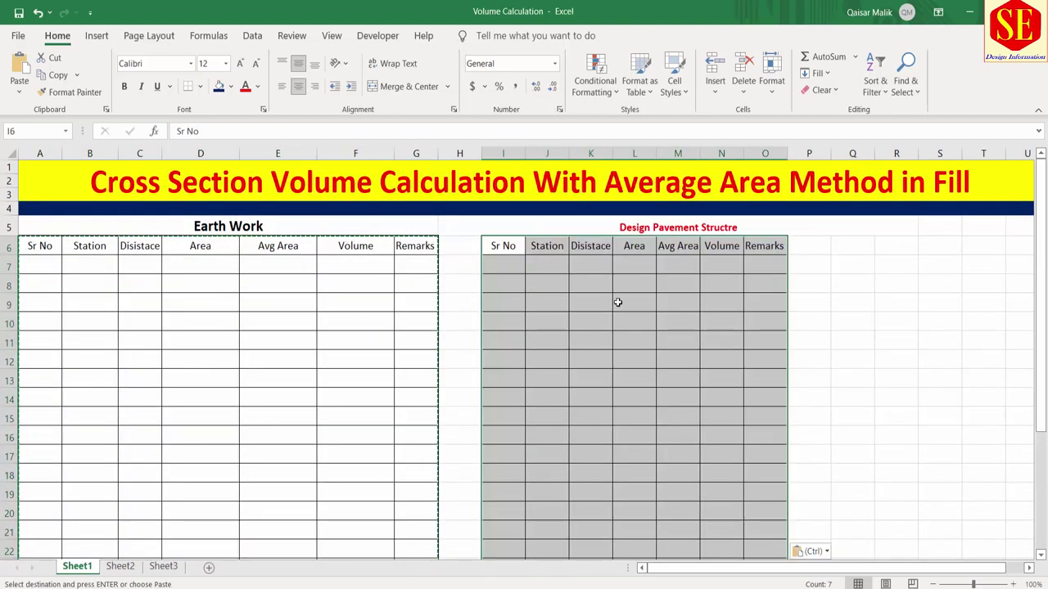
Set the width of the new table's columns I to O to 3
left_click_drag(504, 154, 763, 170)
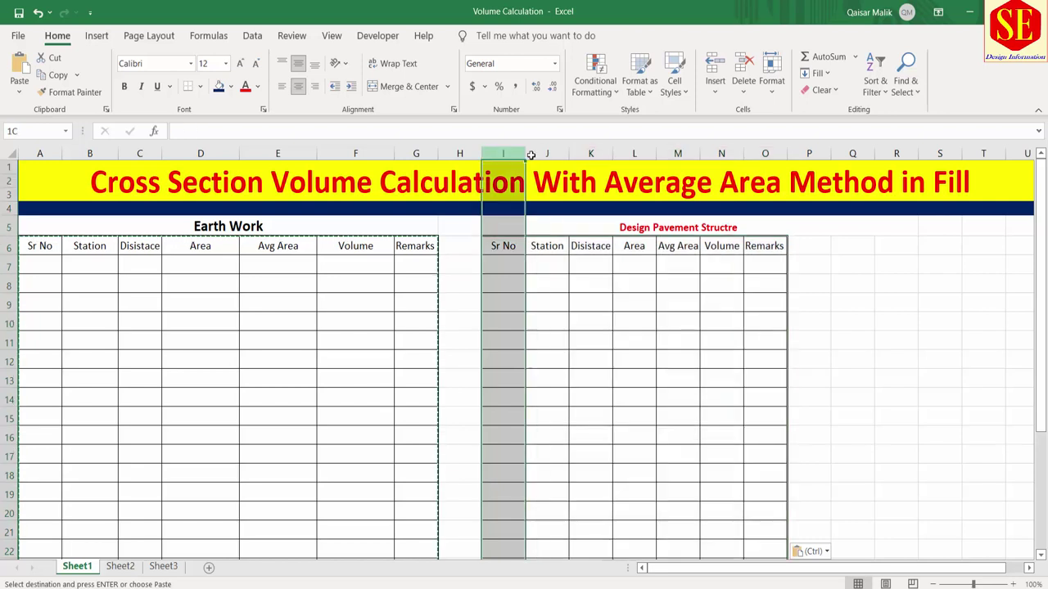
right_click(765, 154)
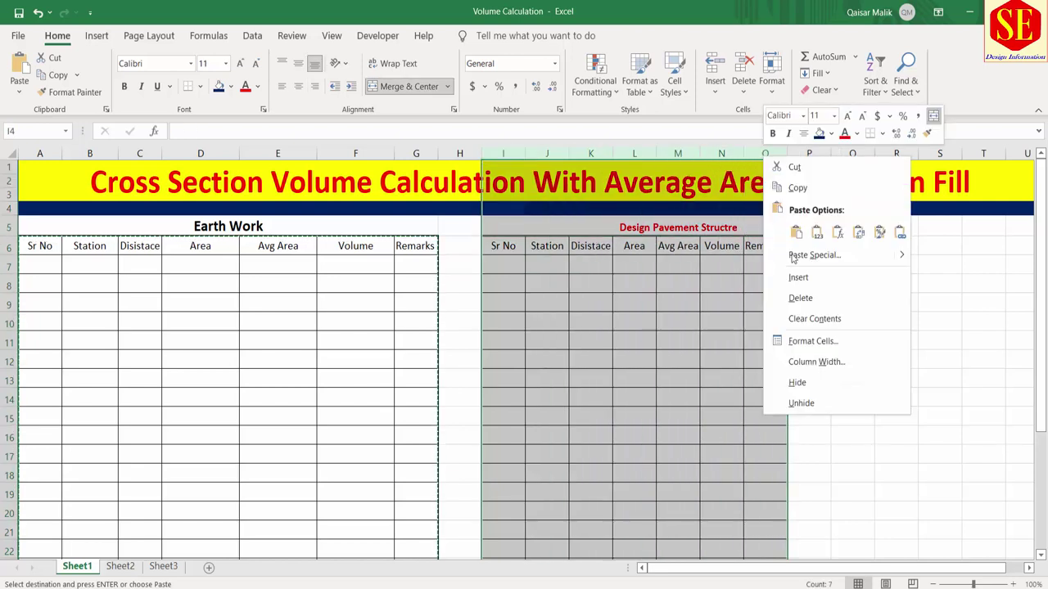
left_click(811, 361)
type("1")
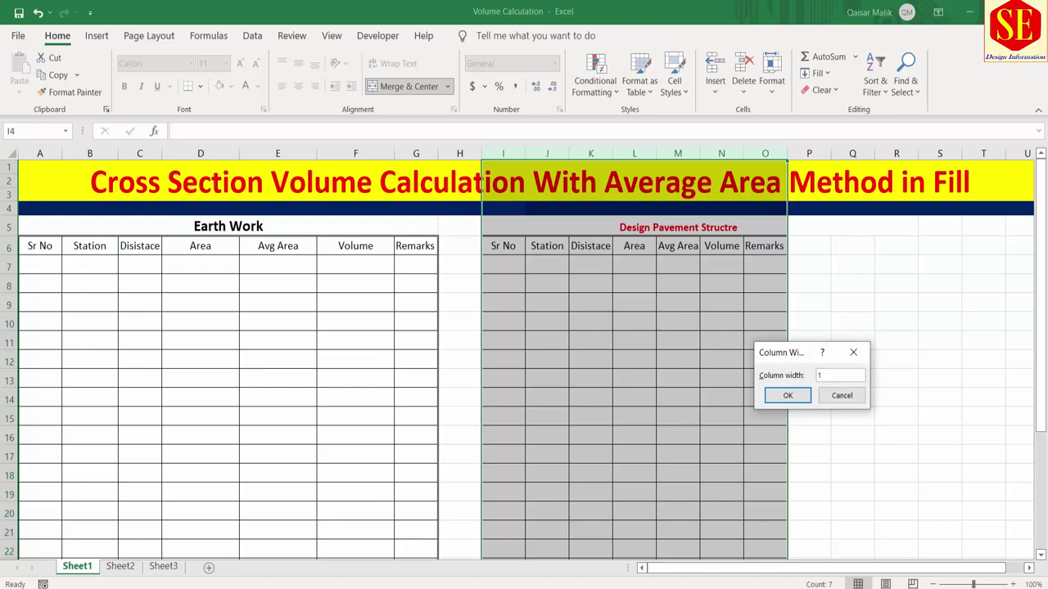
type("3")
left_click(810, 395)
left_click(720, 376)
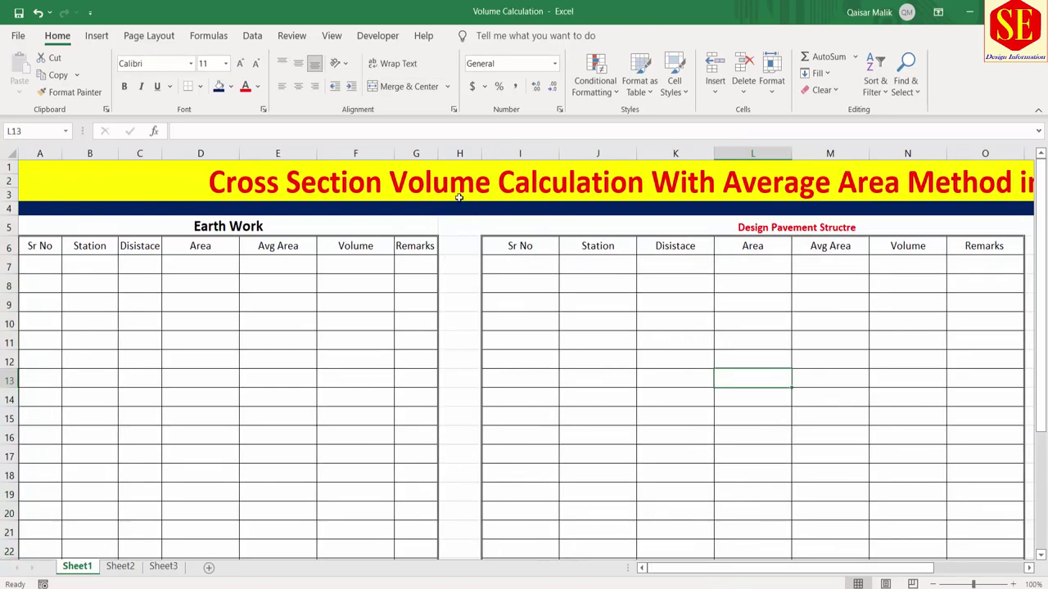
Merge the column H cells in the gap between the two tables
mouse_move(457, 221)
left_mouse_down()
mouse_move(455, 566)
mouse_move(452, 512)
left_mouse_up()
left_click(403, 86)
scroll(516, 327, "up", 3)
left_click(520, 264)
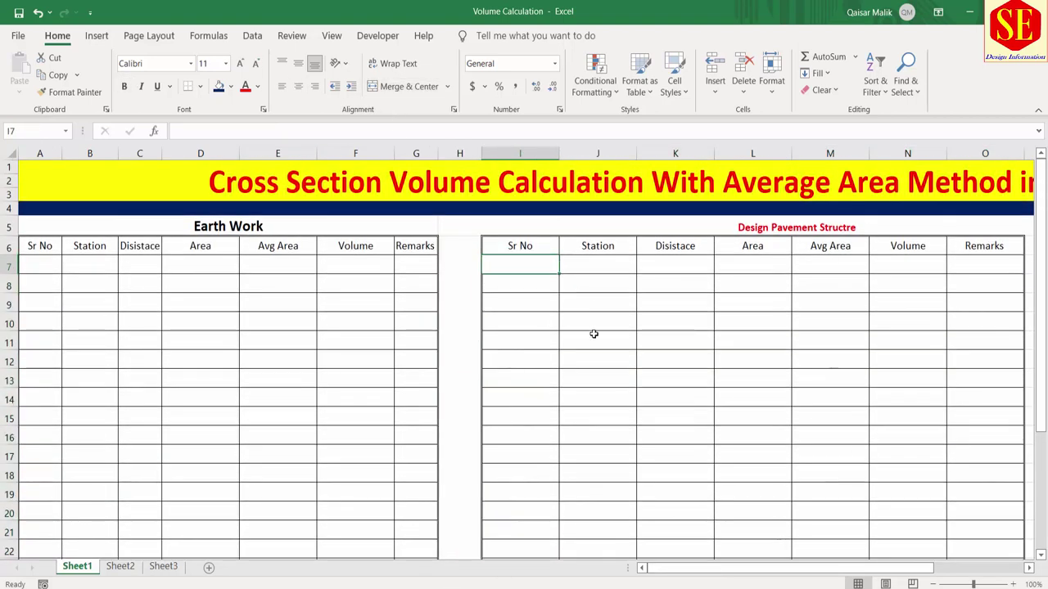
left_click(225, 233)
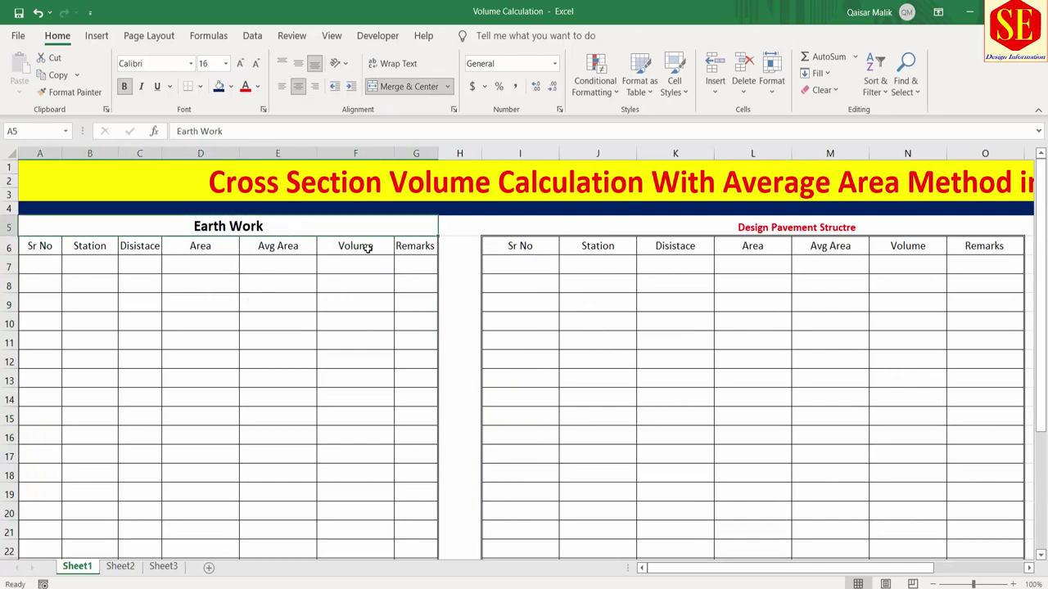
left_click(741, 231)
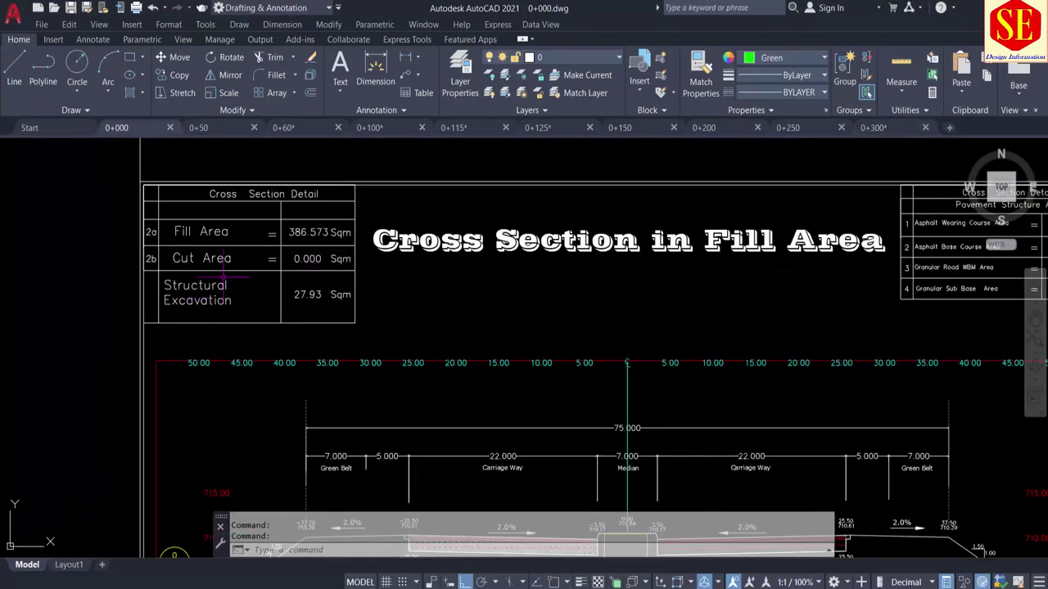
Switch through the 0+50 and 0+115 drawing tabs to the 0+150 cross-section
left_click(200, 128)
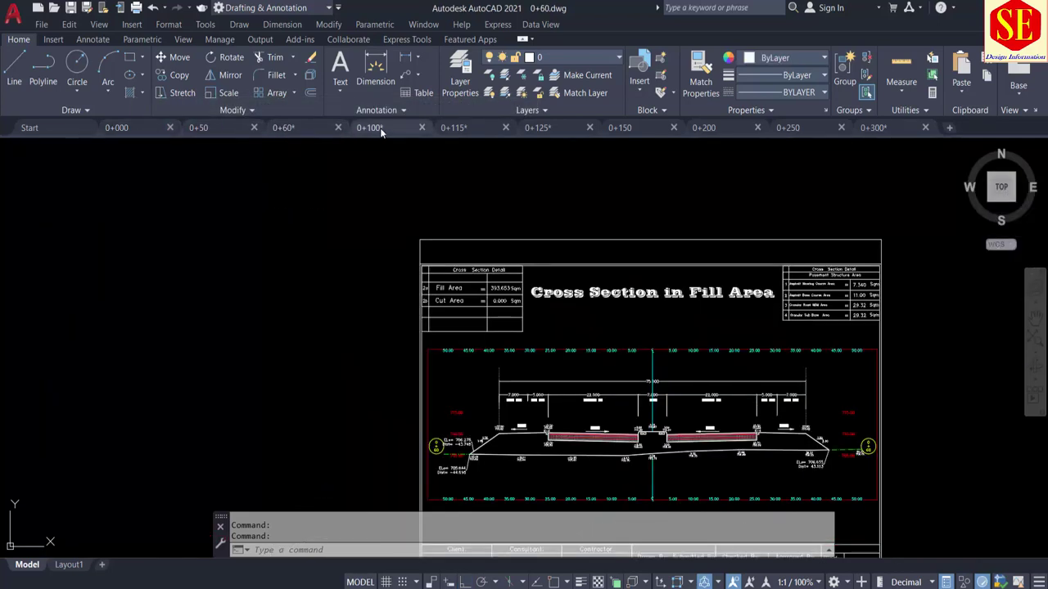
left_click(380, 127)
left_click(459, 127)
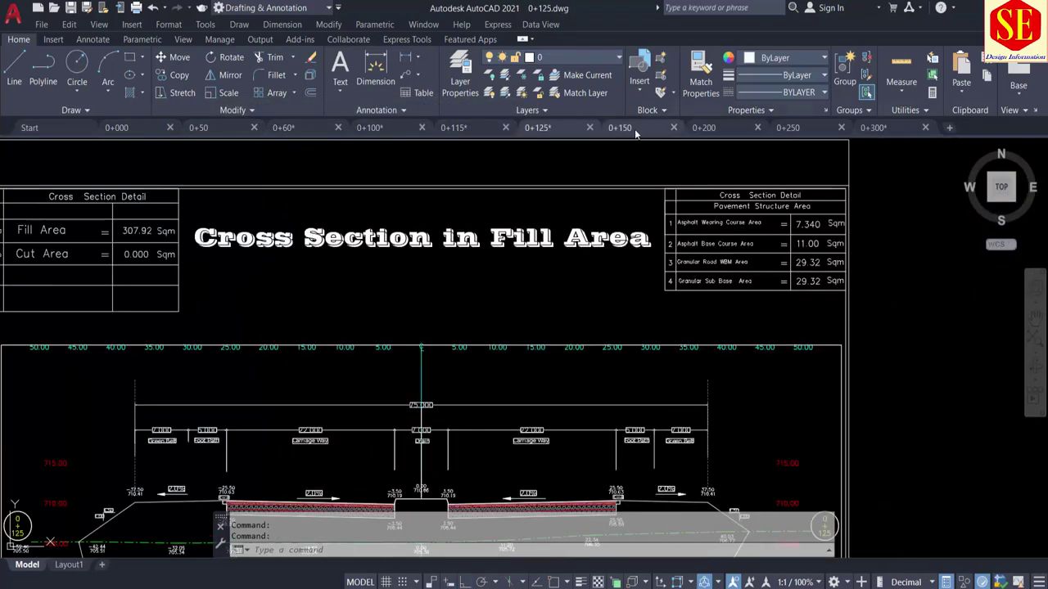
left_click(634, 128)
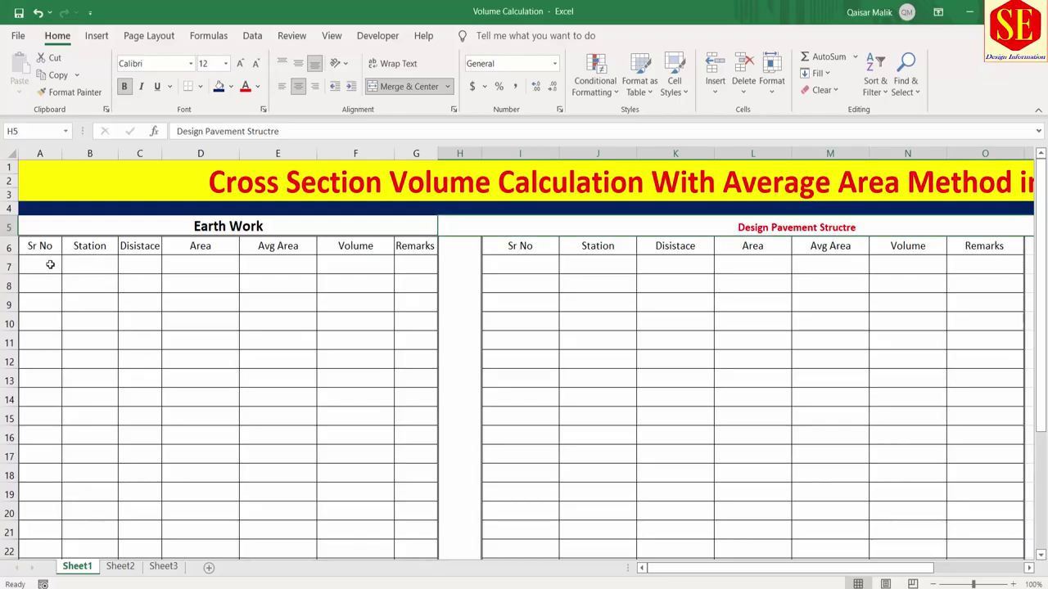
Fill serial numbers 1 to 16 into A7:A22 and centre column A
left_click(50, 264)
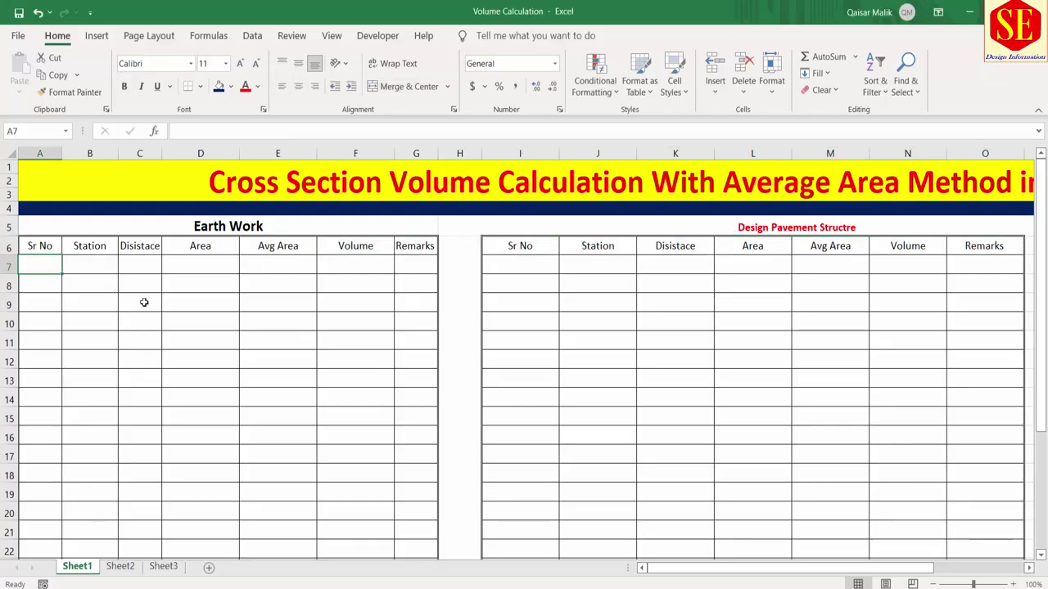
type("1")
key("Return")
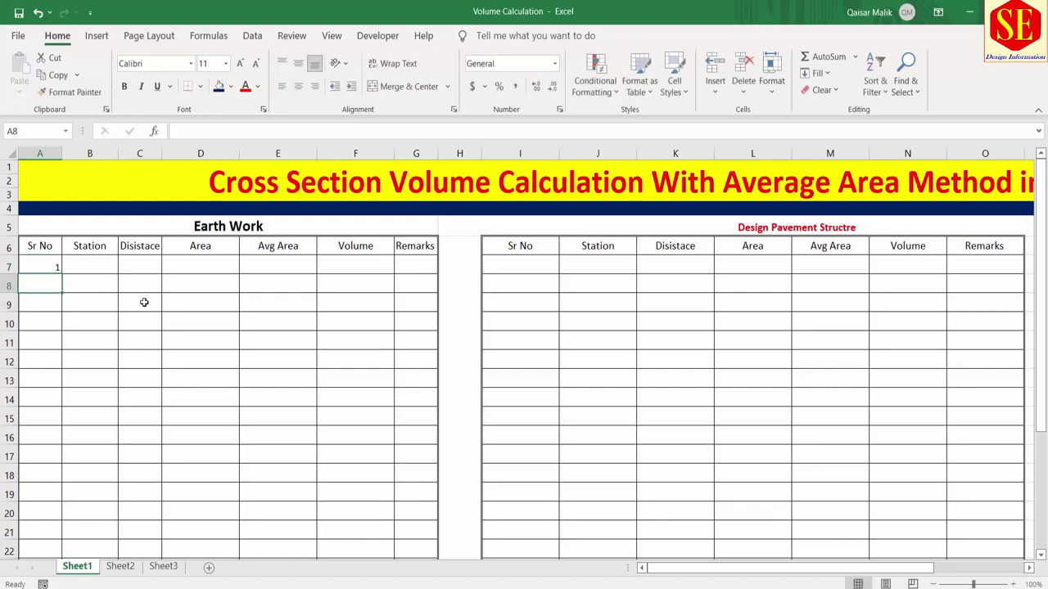
type("2")
key("Return")
mouse_move(49, 266)
left_mouse_down()
mouse_move(47, 579)
mouse_move(45, 512)
left_mouse_up()
scroll(49, 324, "up", 4)
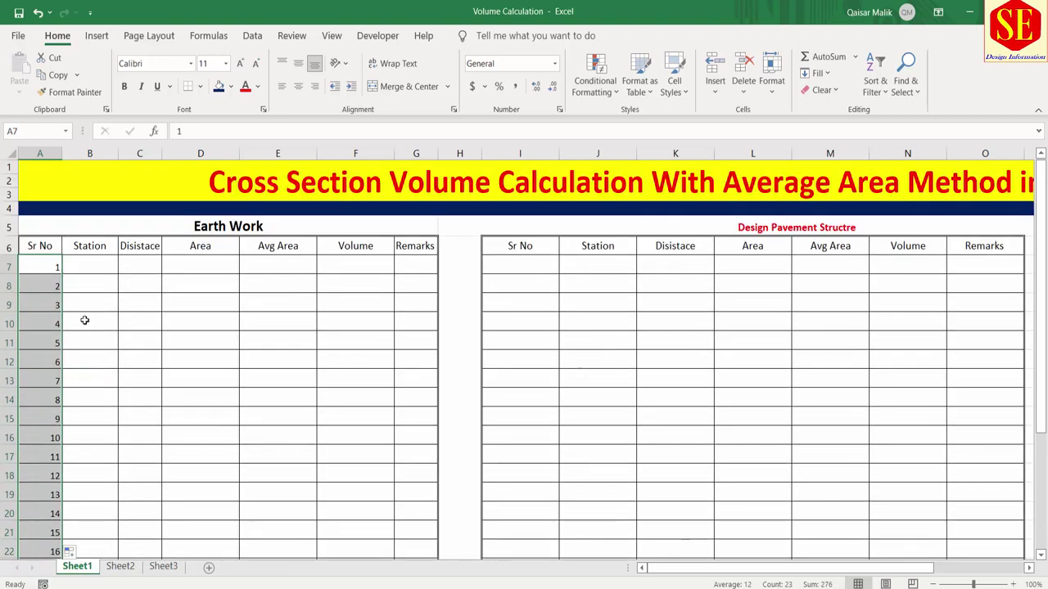
left_click(298, 85)
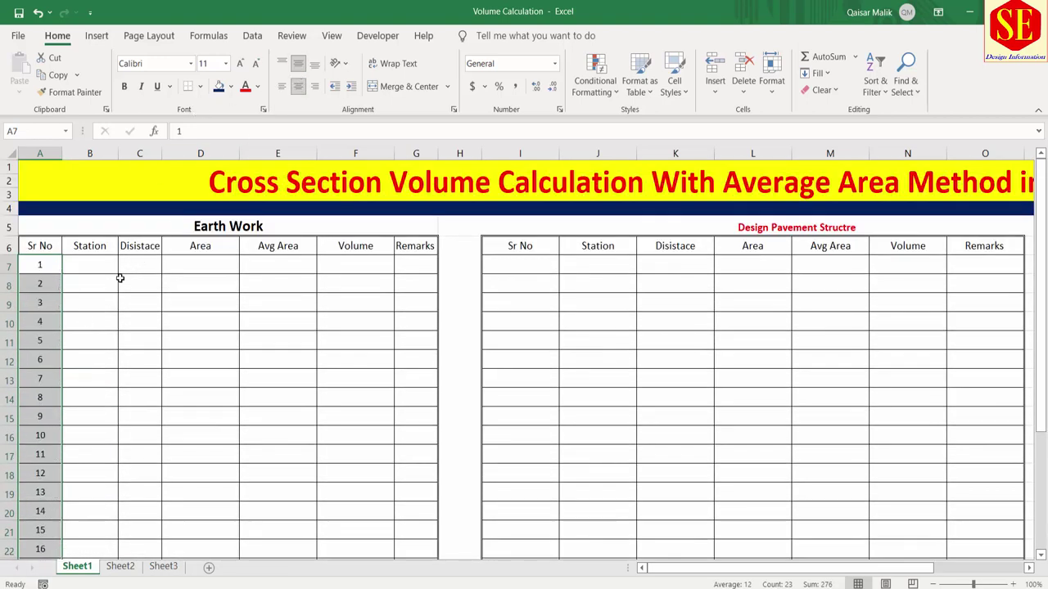
Enter station 0 in B7 and 50 in B8, checking the 0+50 and 0+60 drawings
key("Right")
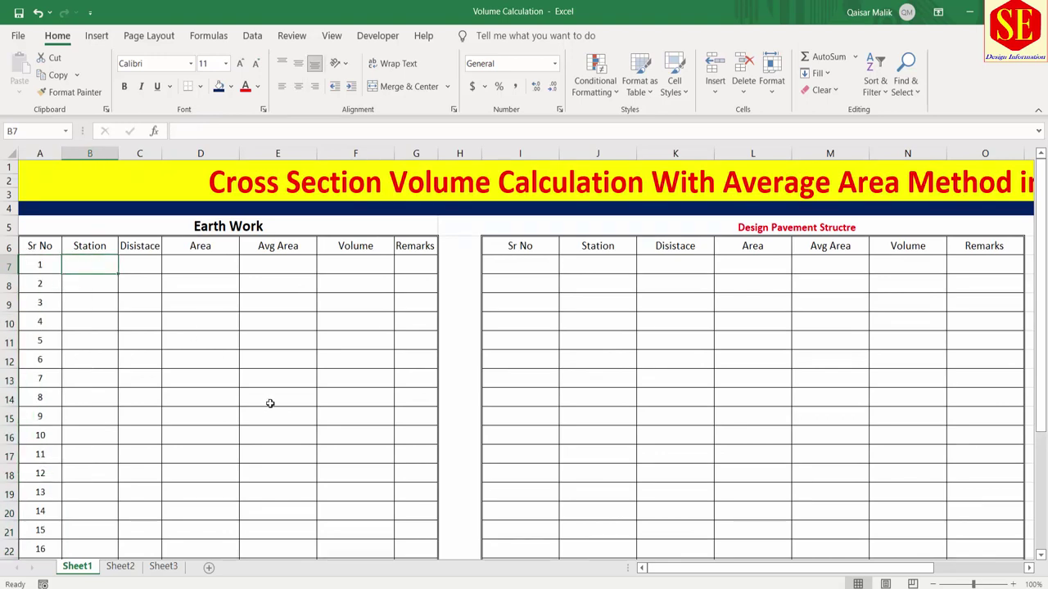
left_click(86, 246)
left_click(86, 261)
type("0")
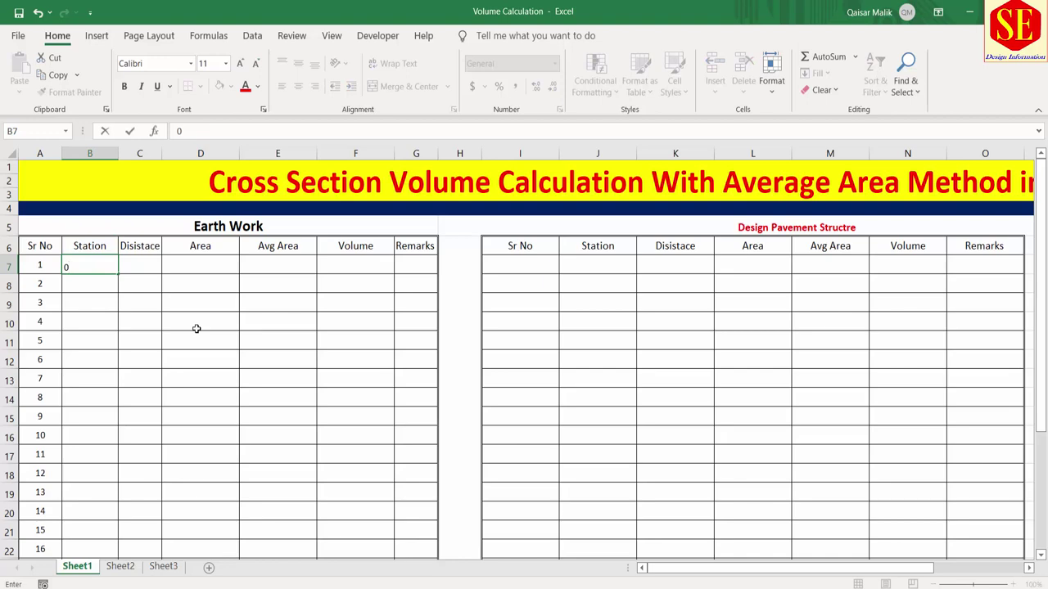
key("Return")
left_click(92, 270)
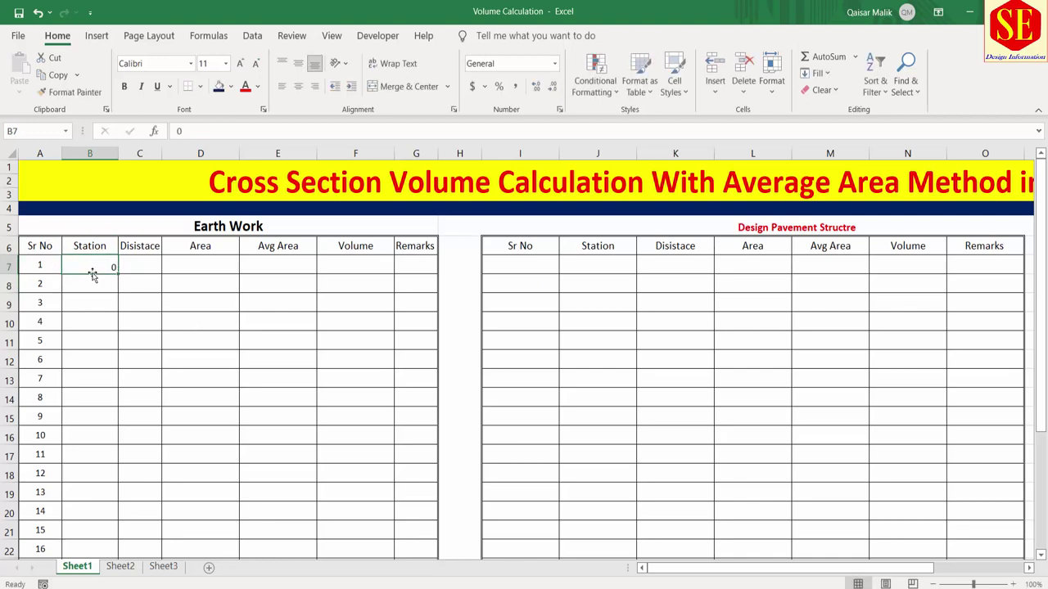
left_click(91, 282)
type("50")
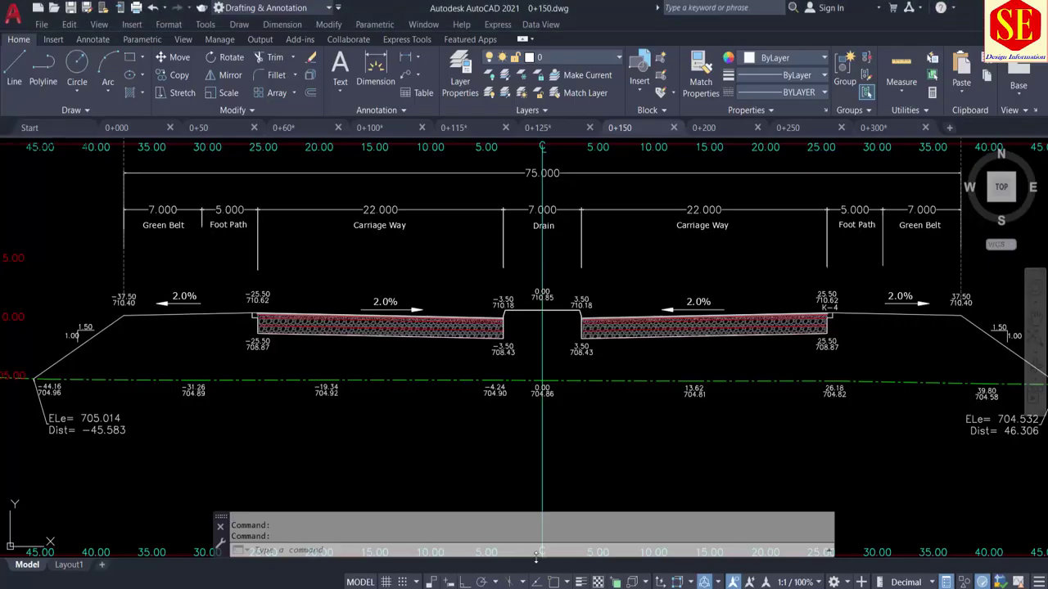
left_click(228, 129)
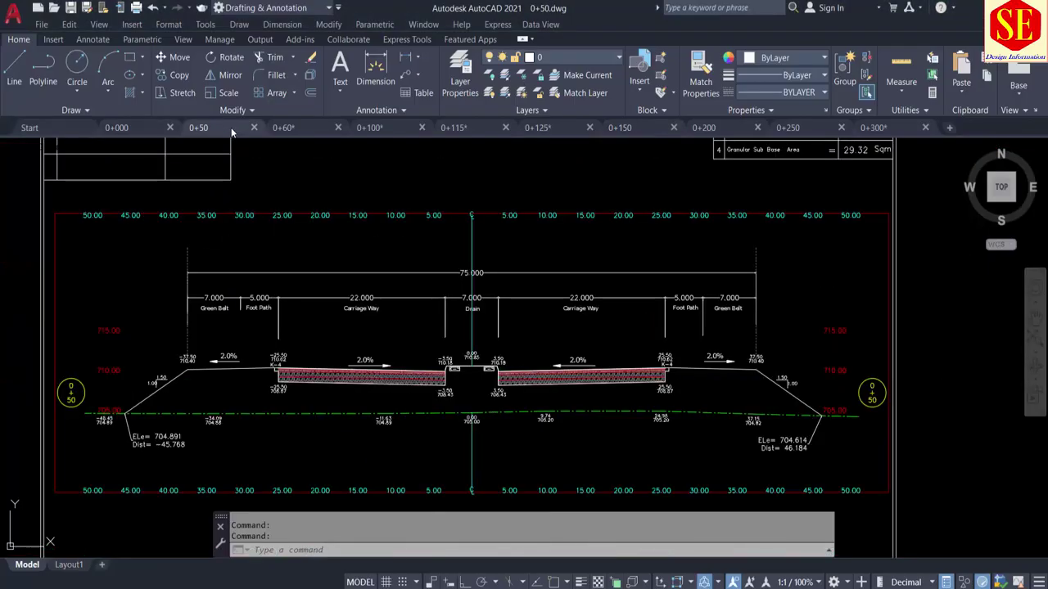
left_click(298, 128)
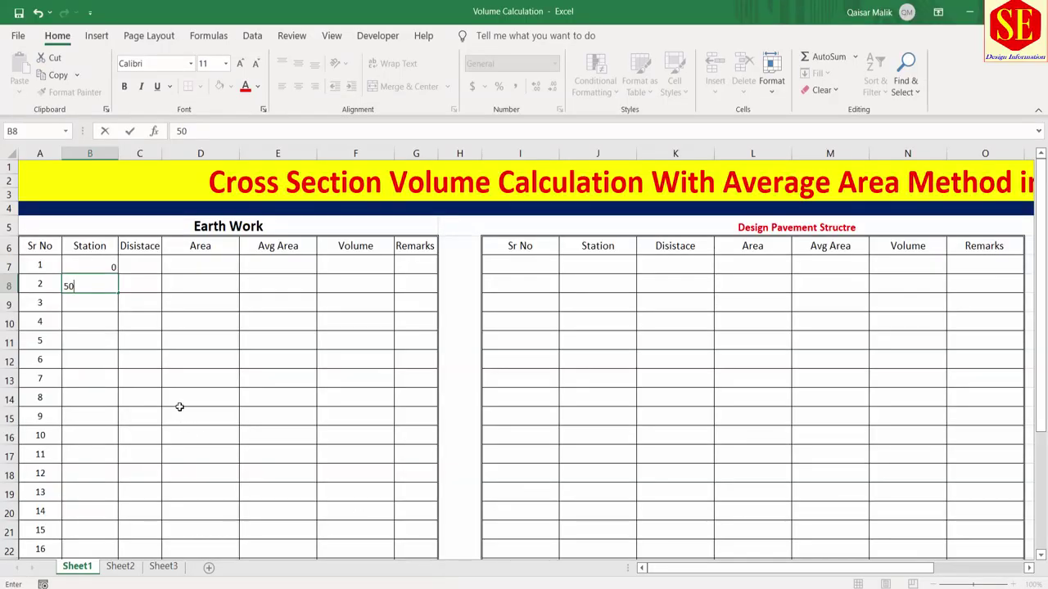
Enter stations 60 and 100 in B9:B10, checking the 0+100 to 0+125 drawings
key("Return")
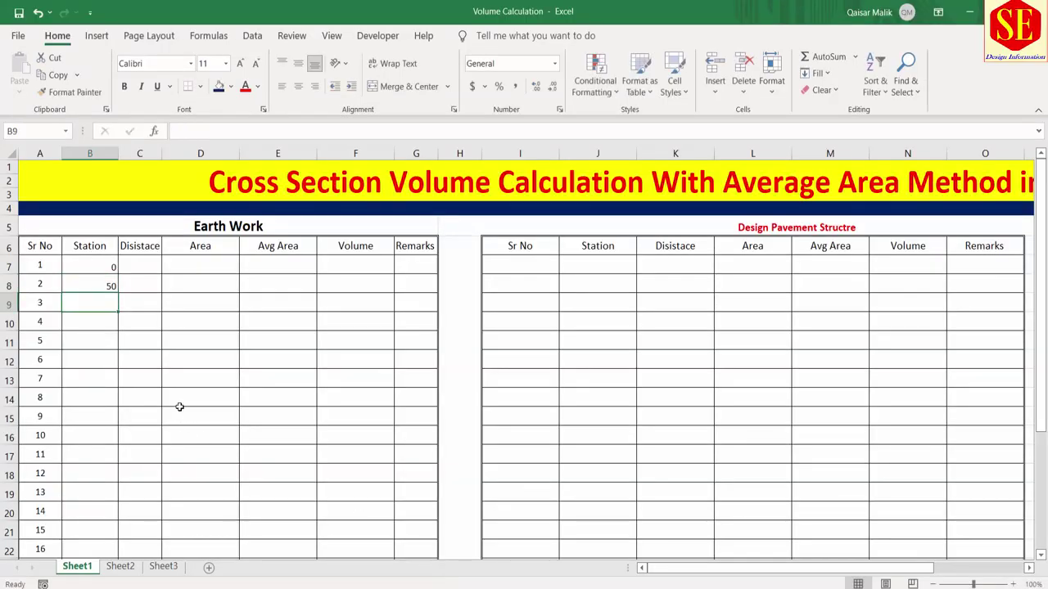
type("60")
key("Return")
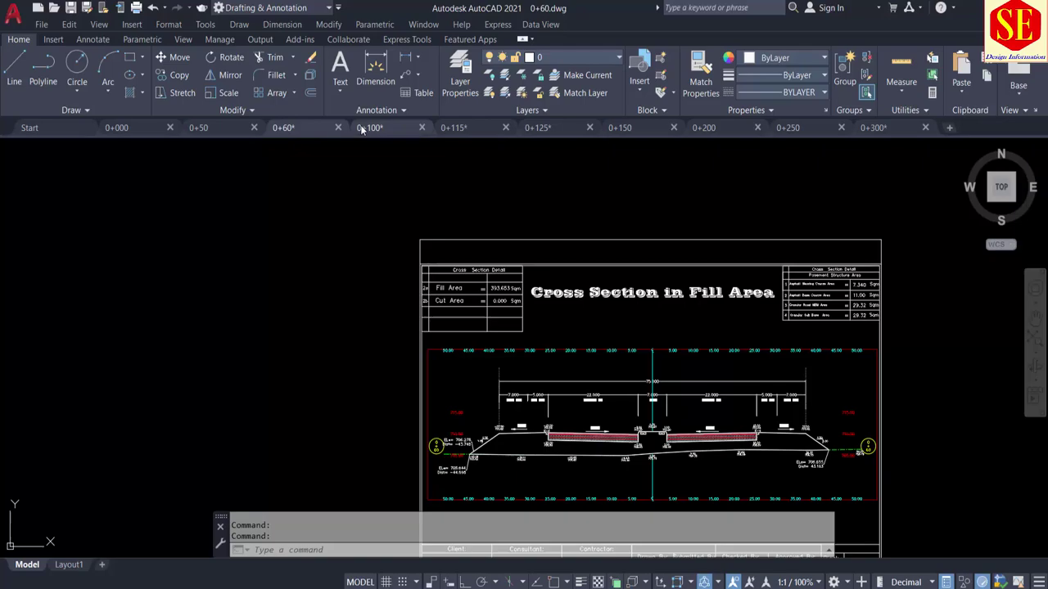
left_click(369, 126)
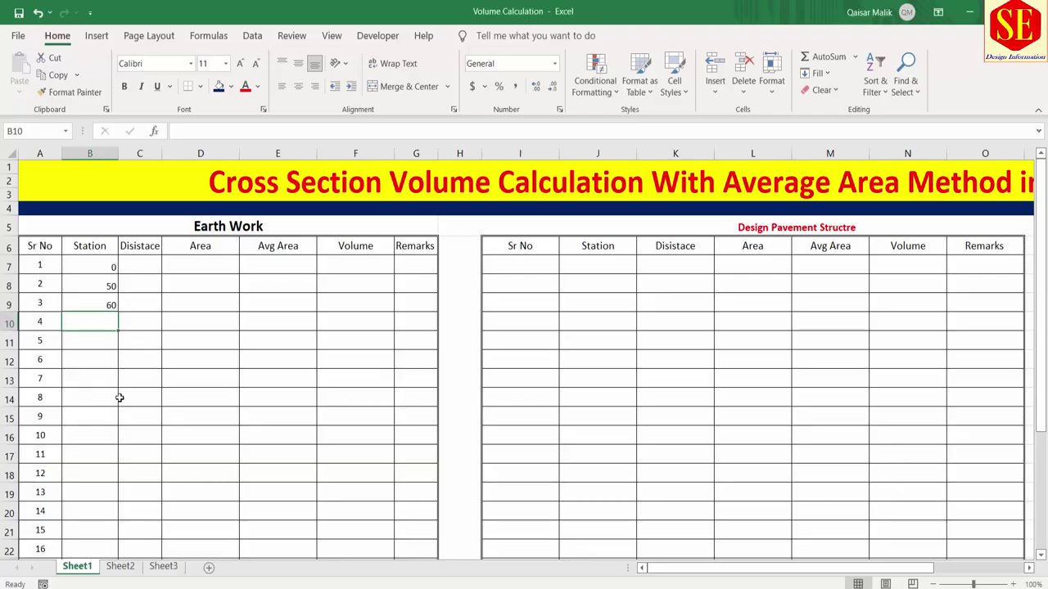
type("100")
key("Return")
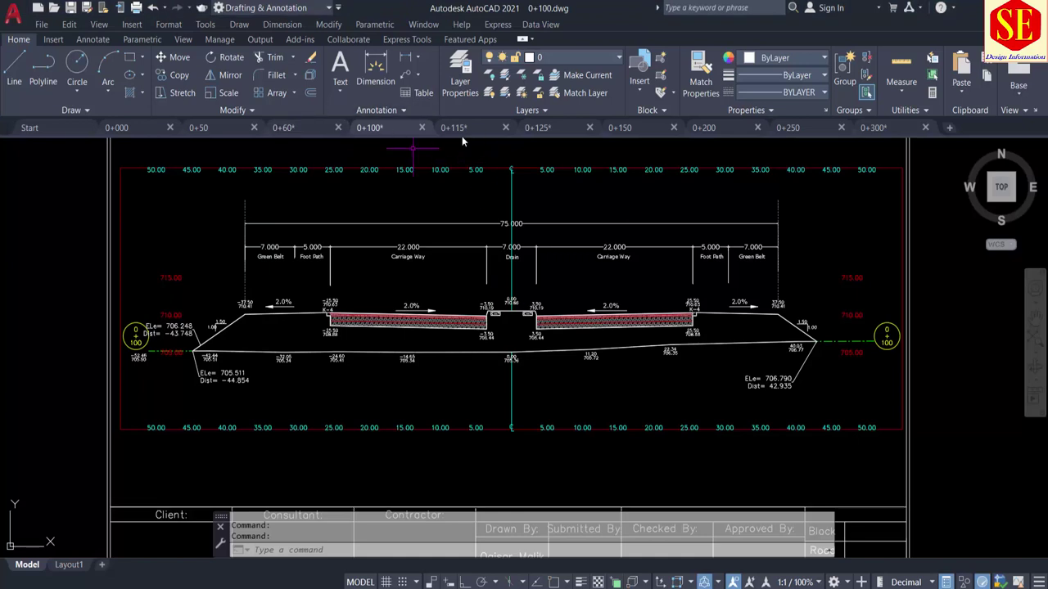
left_click(464, 129)
left_click(538, 130)
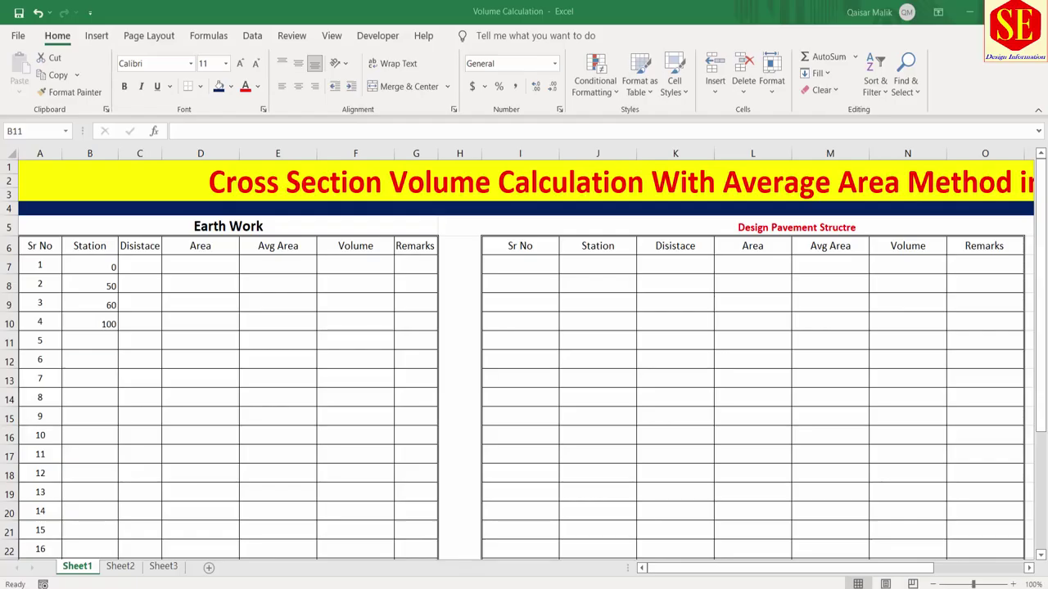
Enter stations 115, 125, 150, 200, 250 and 300 in B11:B16
type("115")
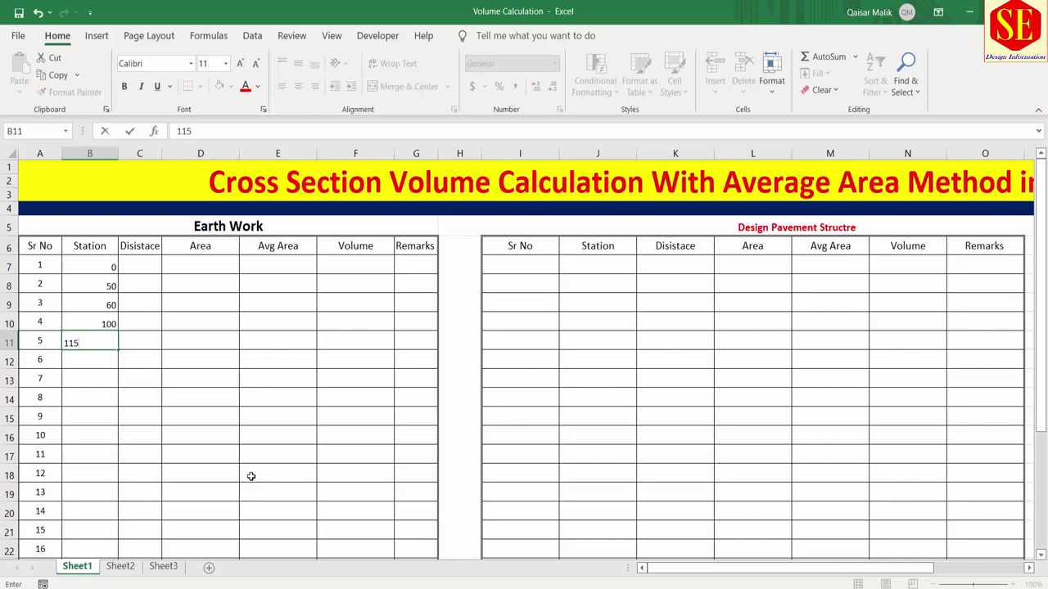
key("Return")
type("125")
key("Return")
type("1")
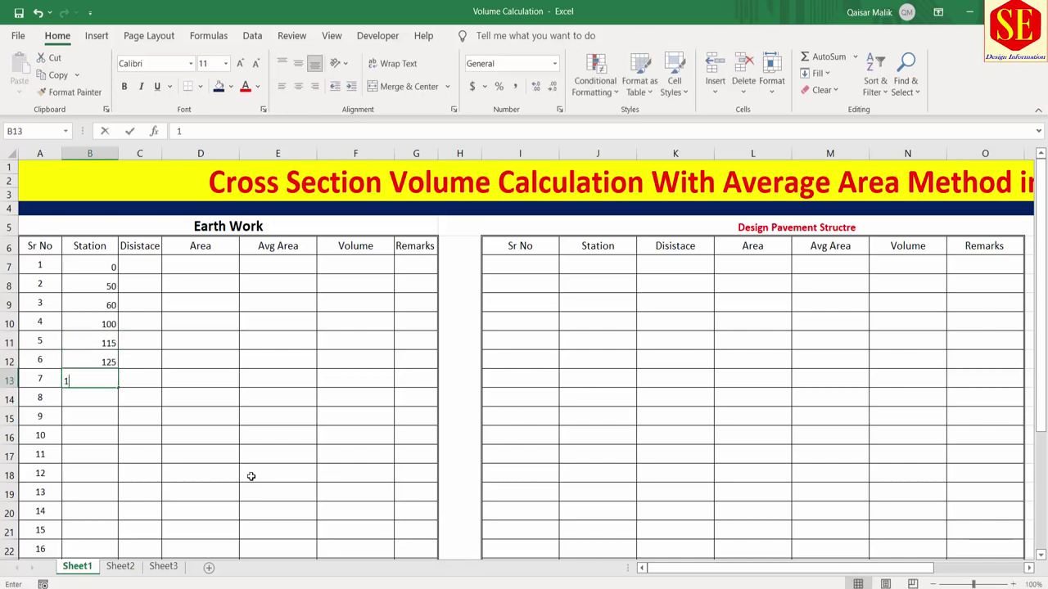
type("50")
key("Return")
type("200")
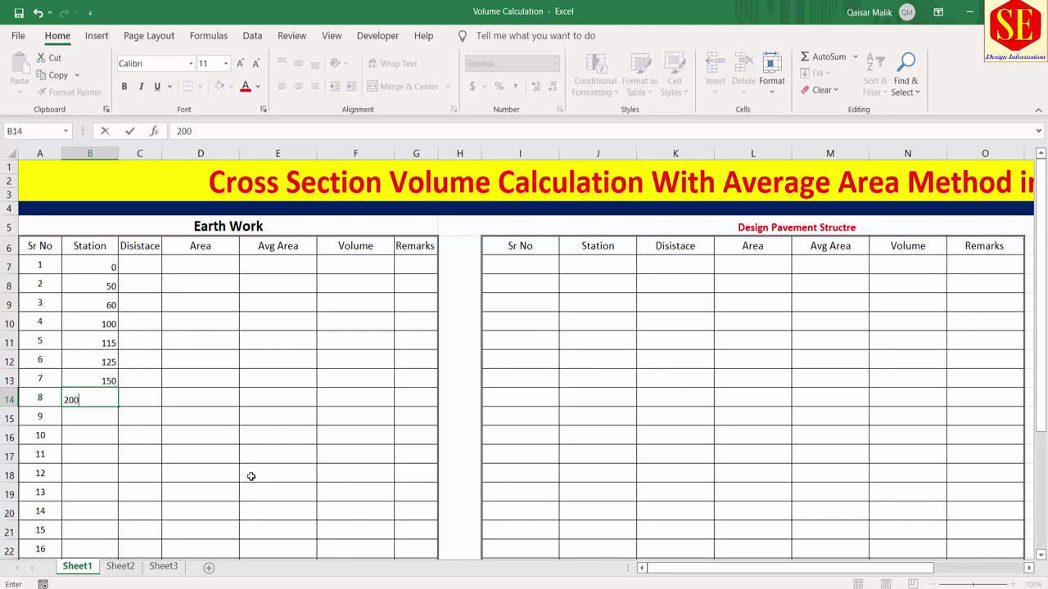
key("Return")
type("250")
key("Return")
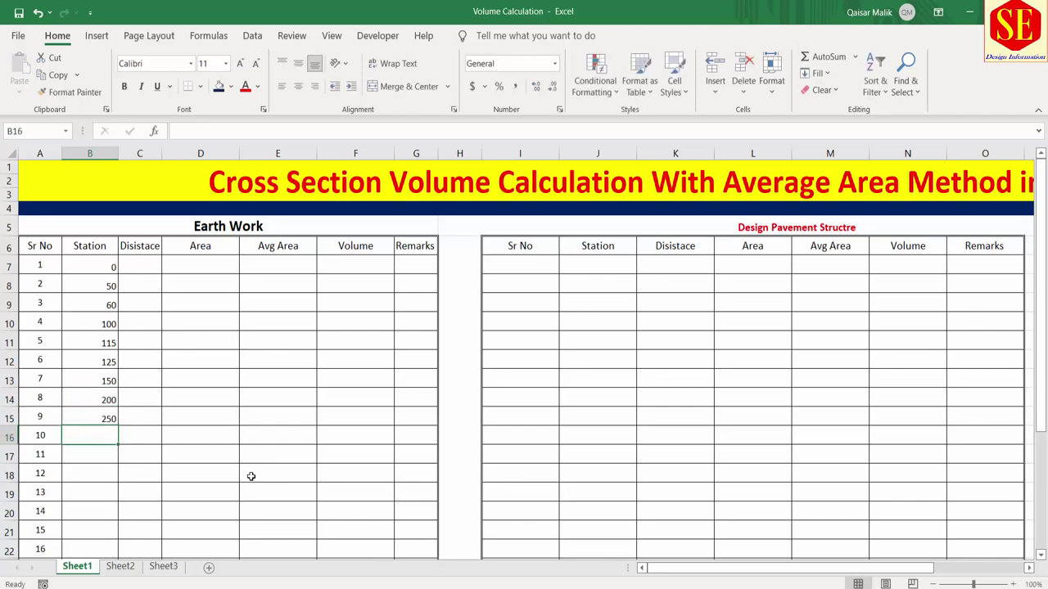
type("300")
key("Return")
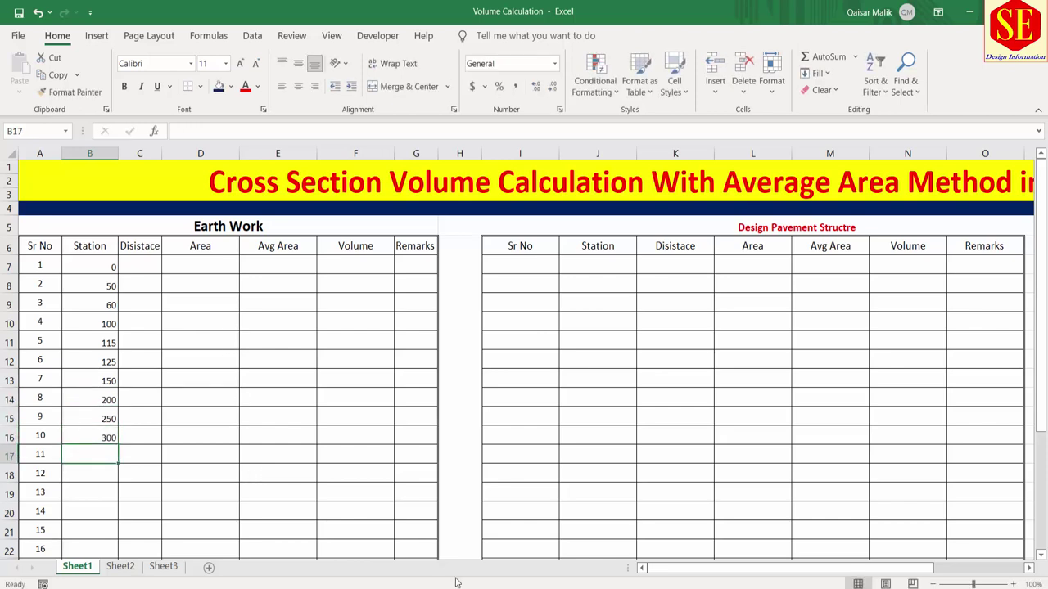
key("alt+Tab")
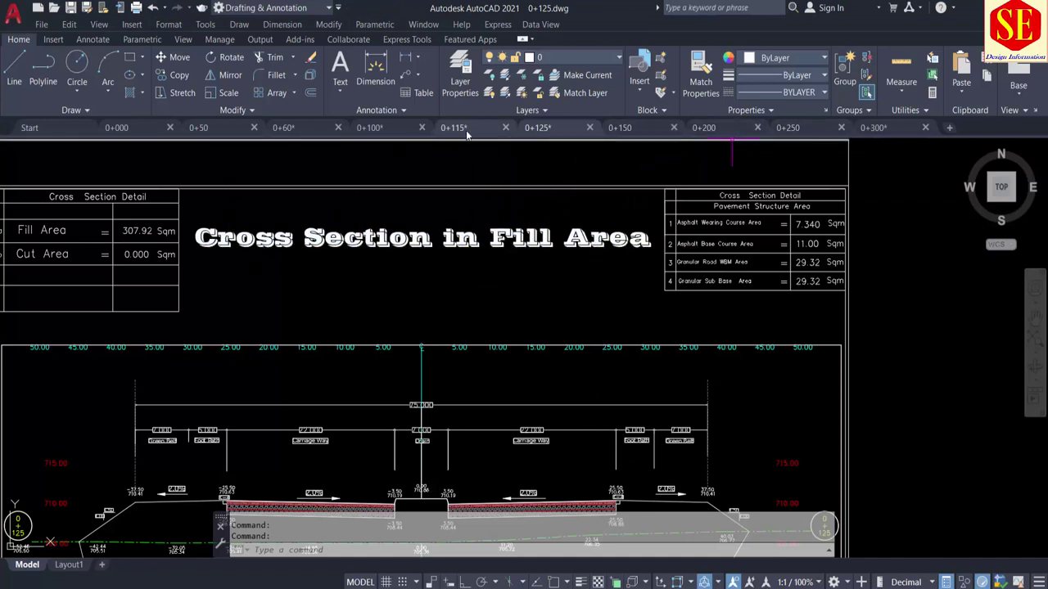
Centre the Station values B7:B25 horizontally and vertically in the Volume Calculation workbook
key("alt+Tab")
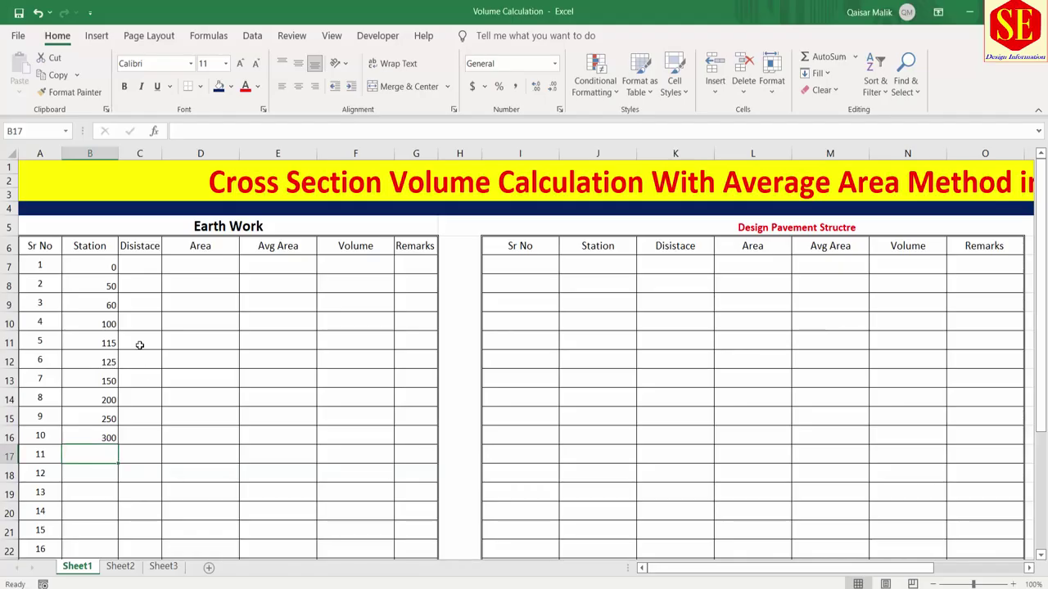
mouse_move(107, 262)
left_mouse_down()
mouse_move(98, 577)
mouse_move(95, 549)
left_mouse_up()
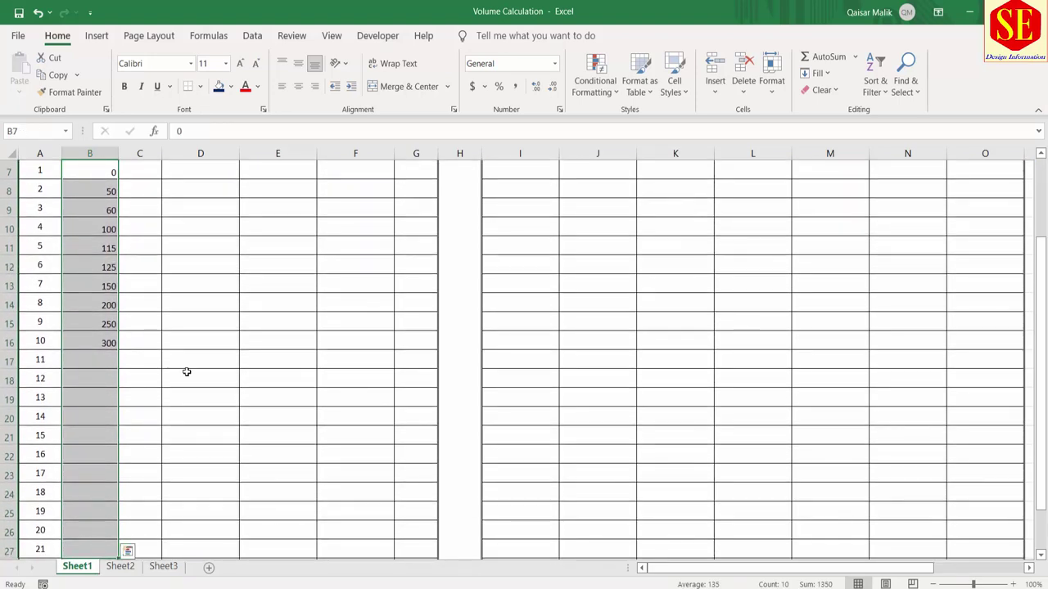
left_click(297, 86)
left_click(298, 63)
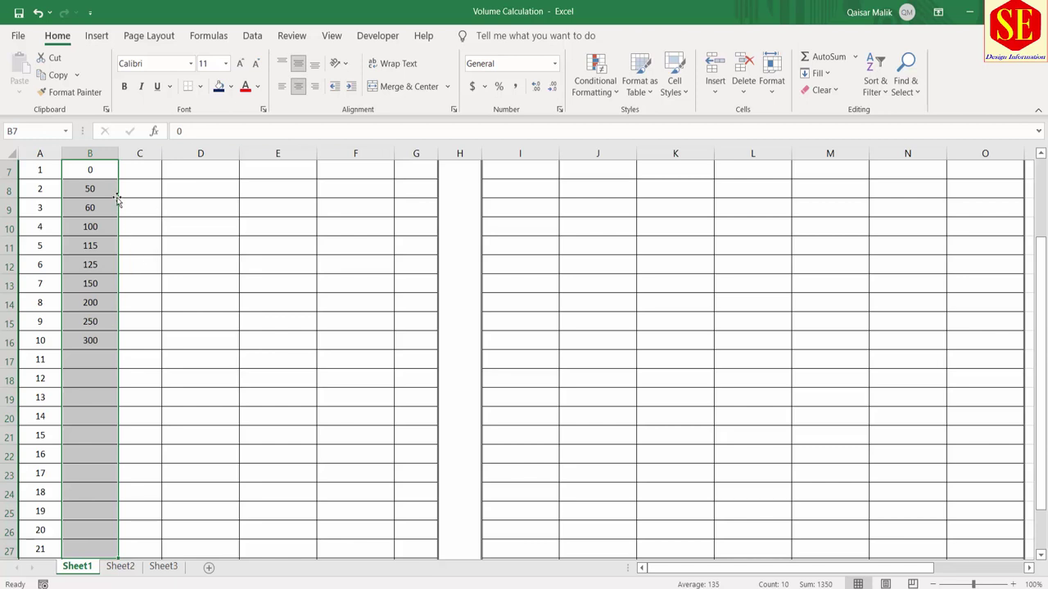
Start a custom number format for the Station cells, replacing the code with '0'
right_click(95, 229)
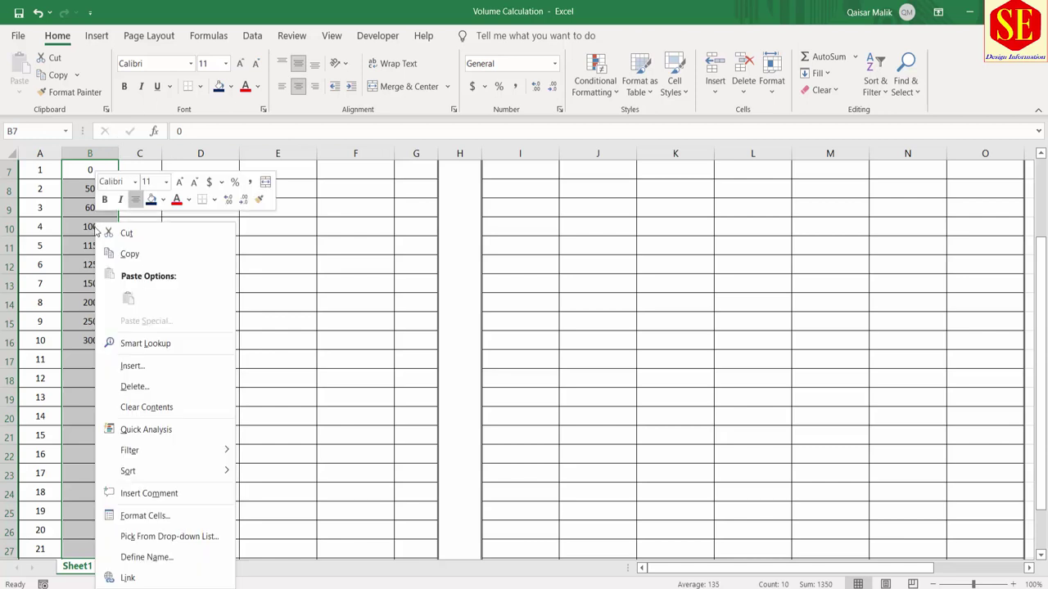
left_click(134, 522)
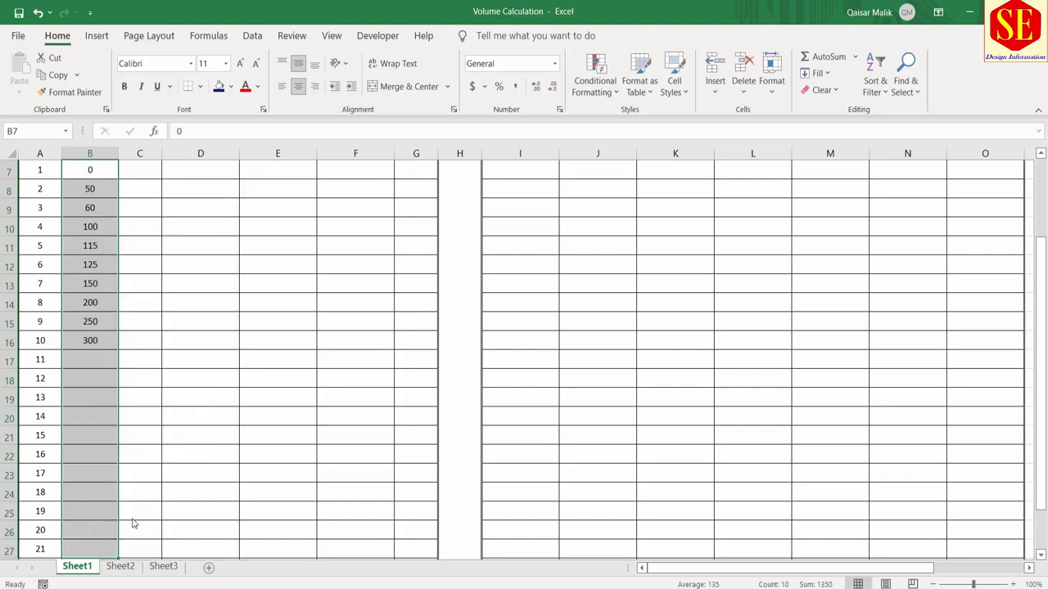
left_click(33, 261)
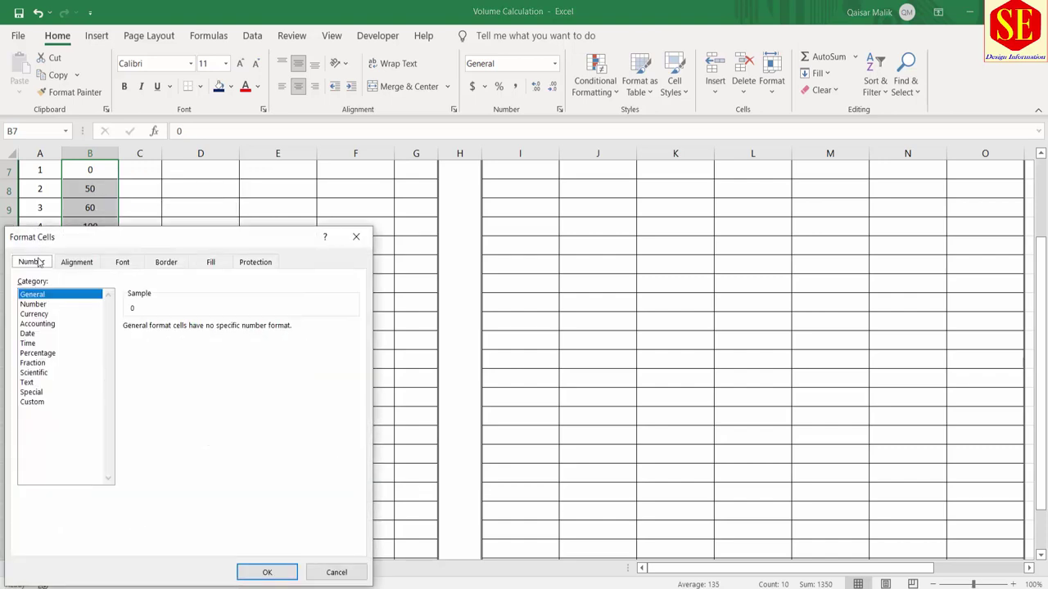
left_click_drag(74, 244, 303, 210)
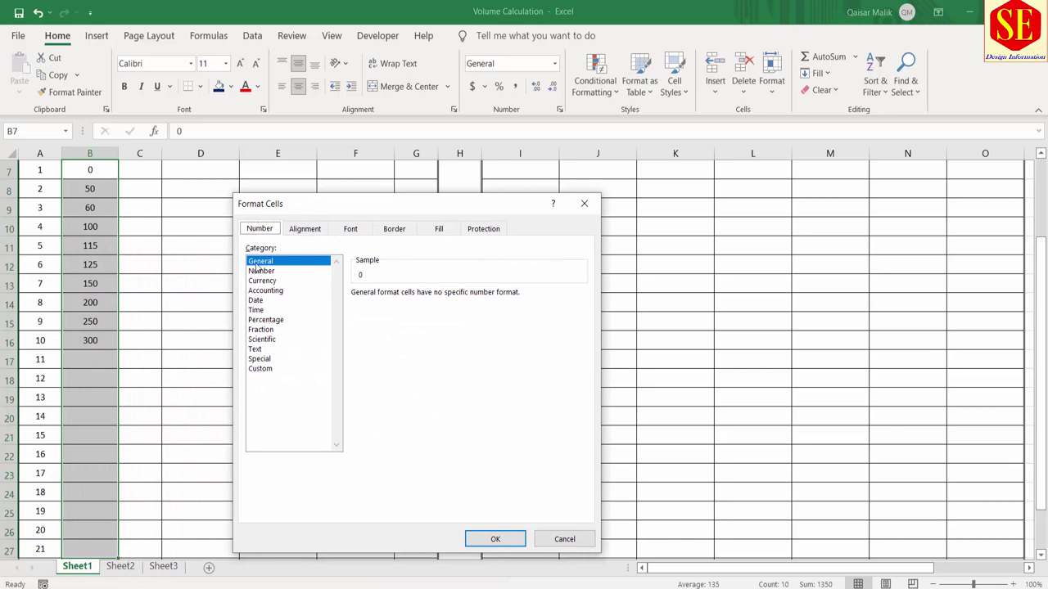
left_click(261, 369)
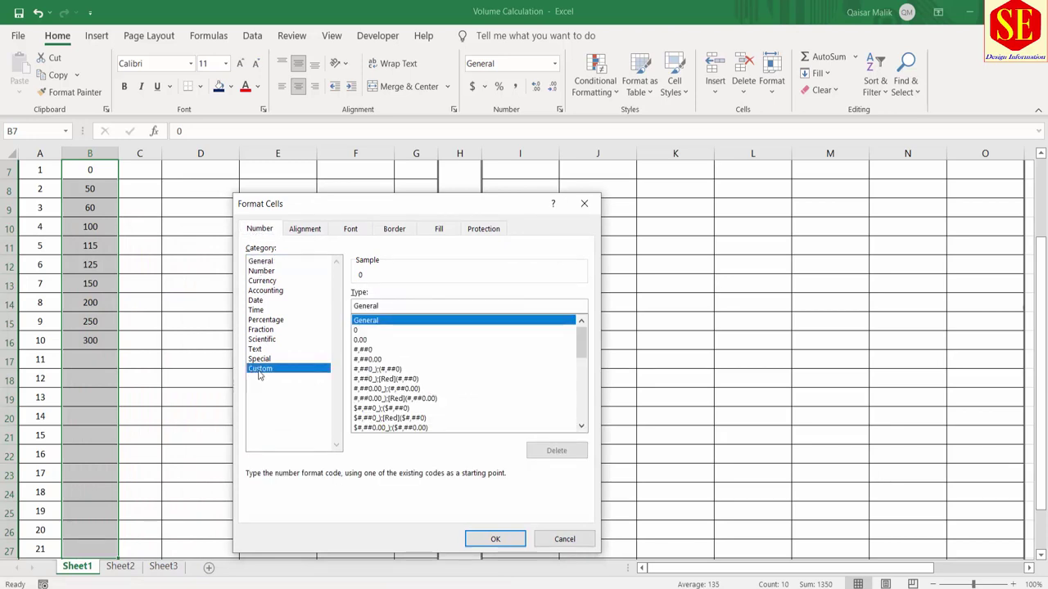
left_click_drag(399, 304, 362, 305)
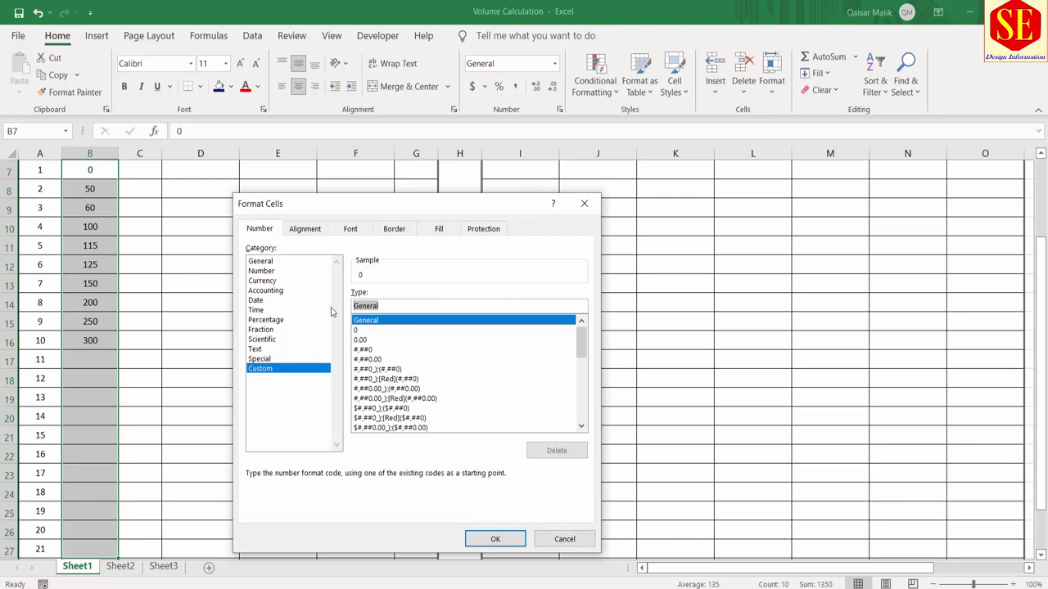
type("0+000")
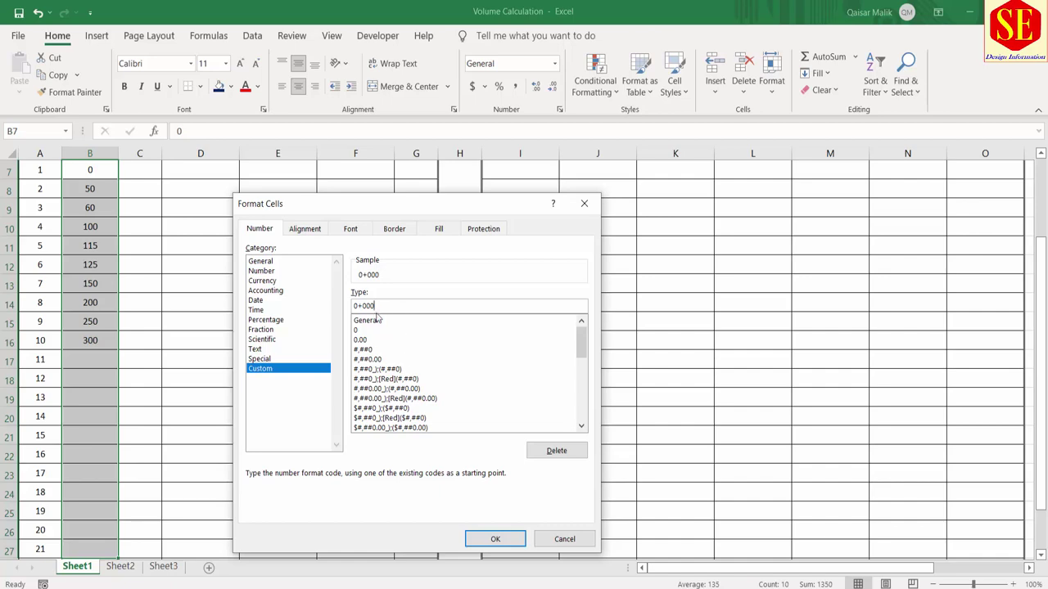
Review the stored values behind each Earth Work station in B7:B17
left_click(495, 539)
scroll(102, 370, "up", 1)
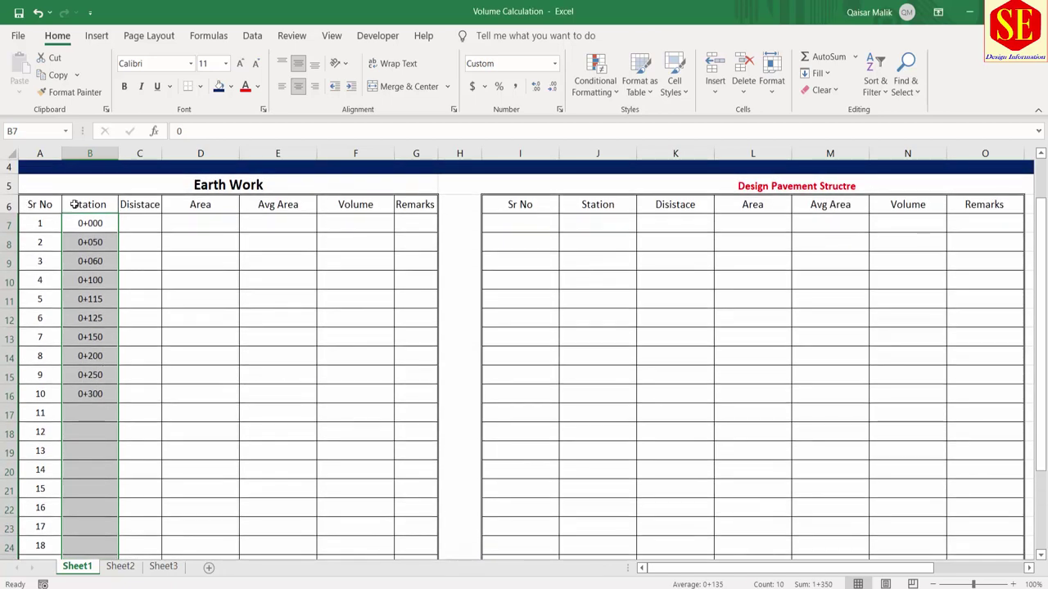
left_click(92, 223)
left_click(87, 241)
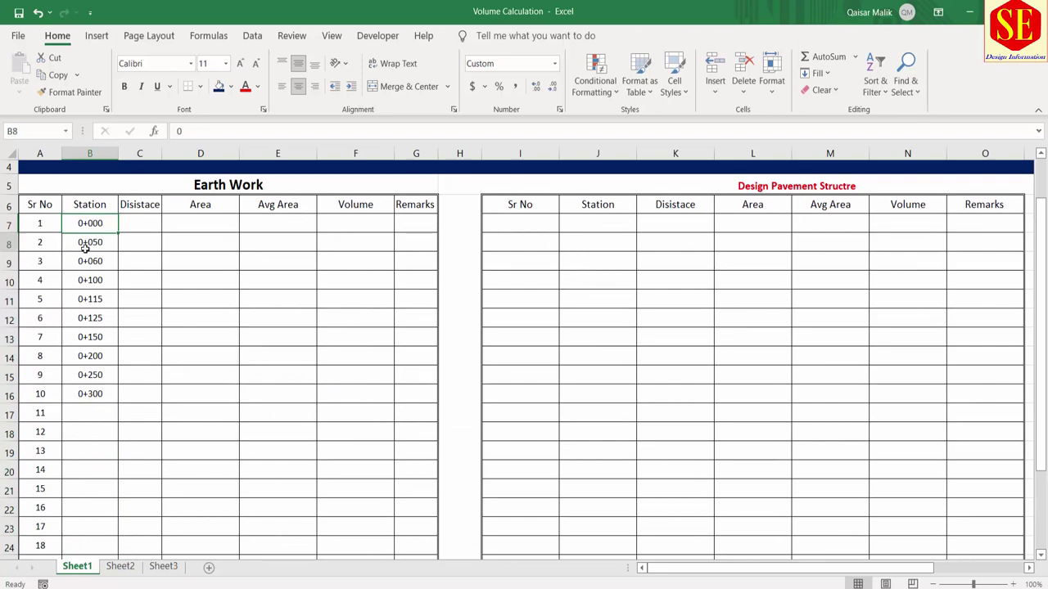
left_click(86, 262)
left_click(84, 226)
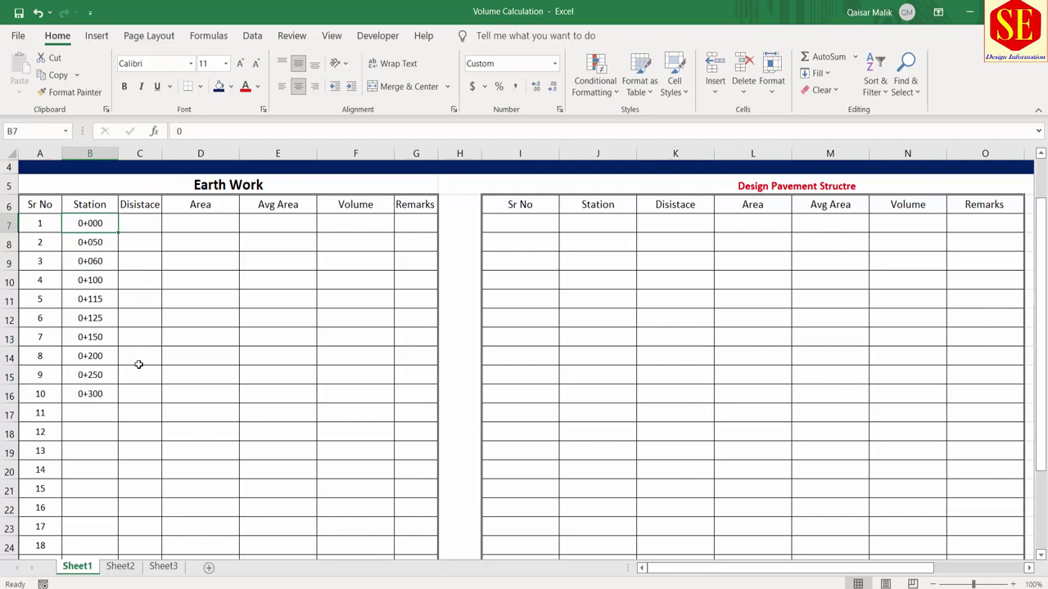
left_click(88, 241)
left_click(90, 299)
left_click(90, 318)
left_click(90, 337)
left_click(90, 356)
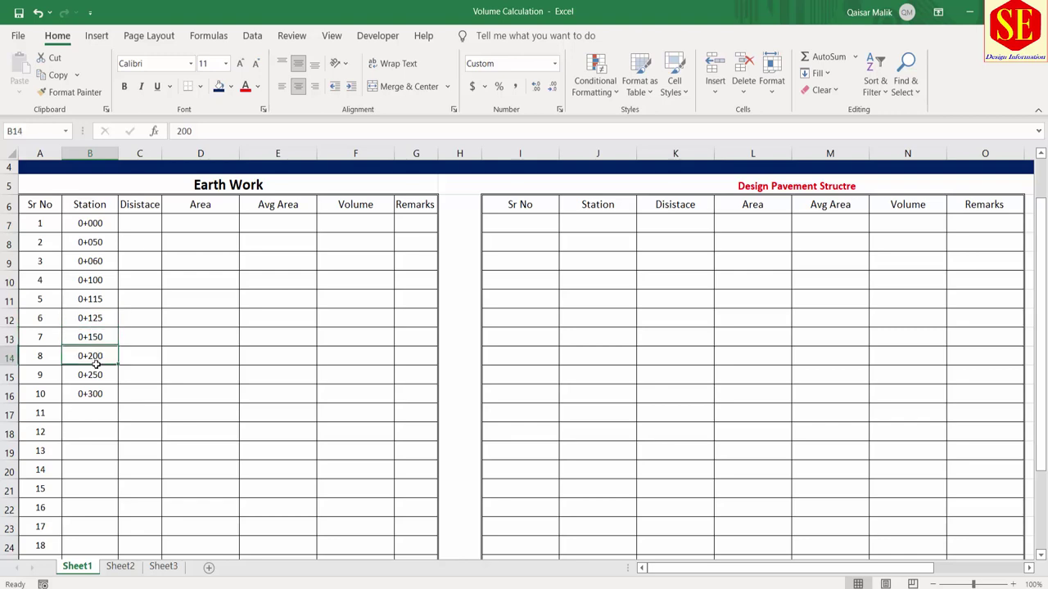
left_click(90, 375)
left_click(92, 394)
Apply the custom 0+000 number format to stations B7:B17
left_click_drag(90, 223, 90, 413)
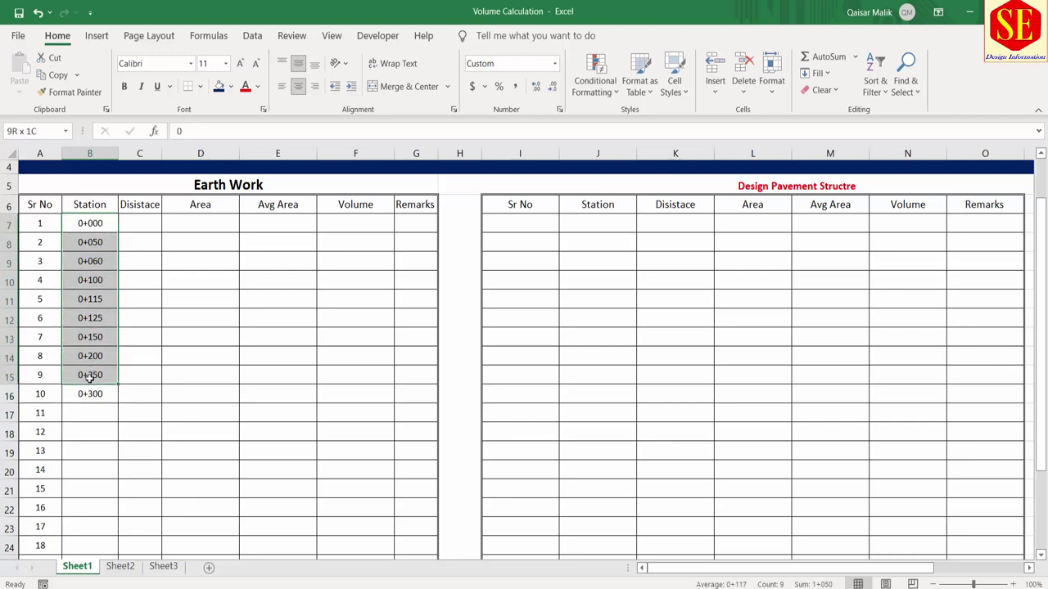
right_click(90, 405)
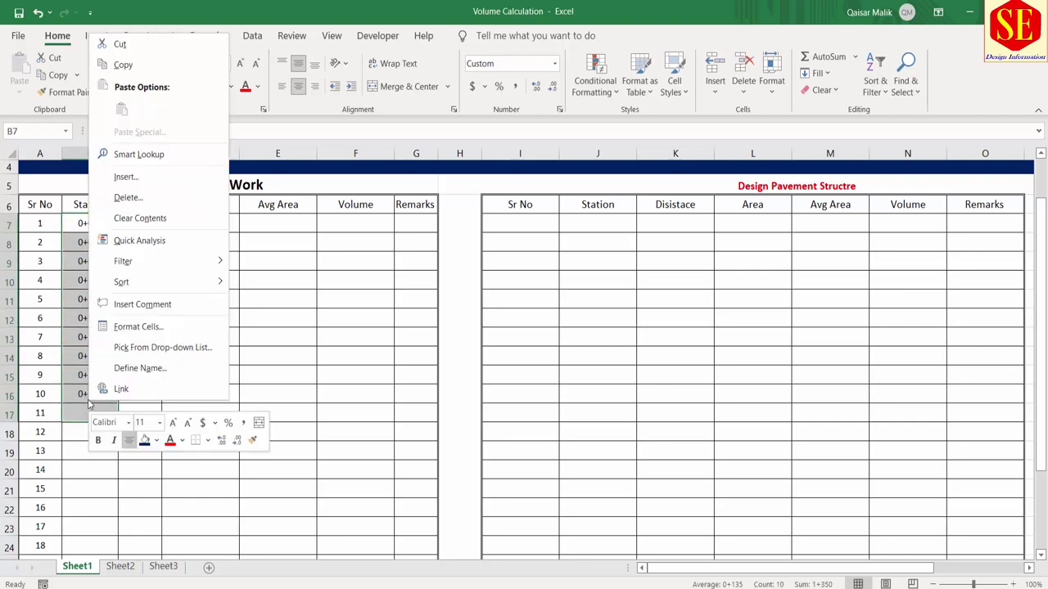
left_click(138, 327)
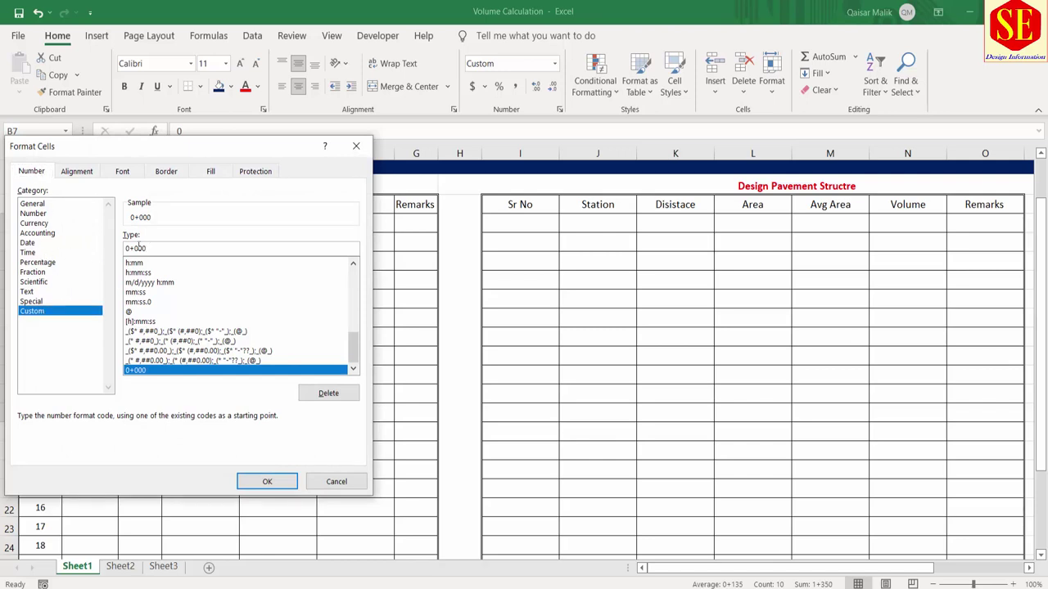
left_click(267, 482)
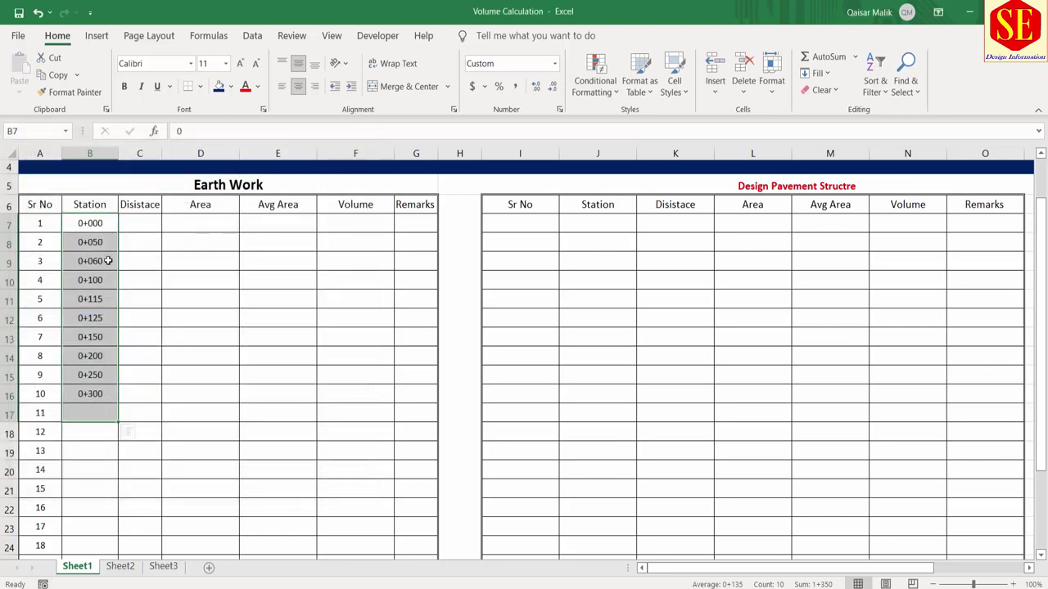
left_click(91, 413)
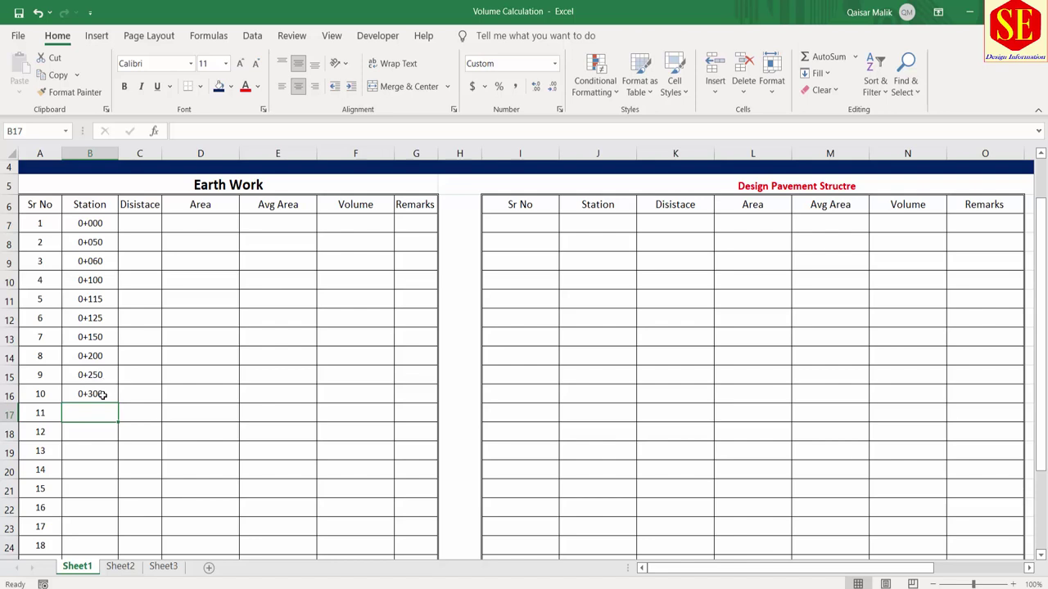
Fill the stations from B15:B16 down to row 29, reaching 0+950 in 50-unit steps
left_click_drag(101, 374, 114, 397)
scroll(204, 372, "down", 2)
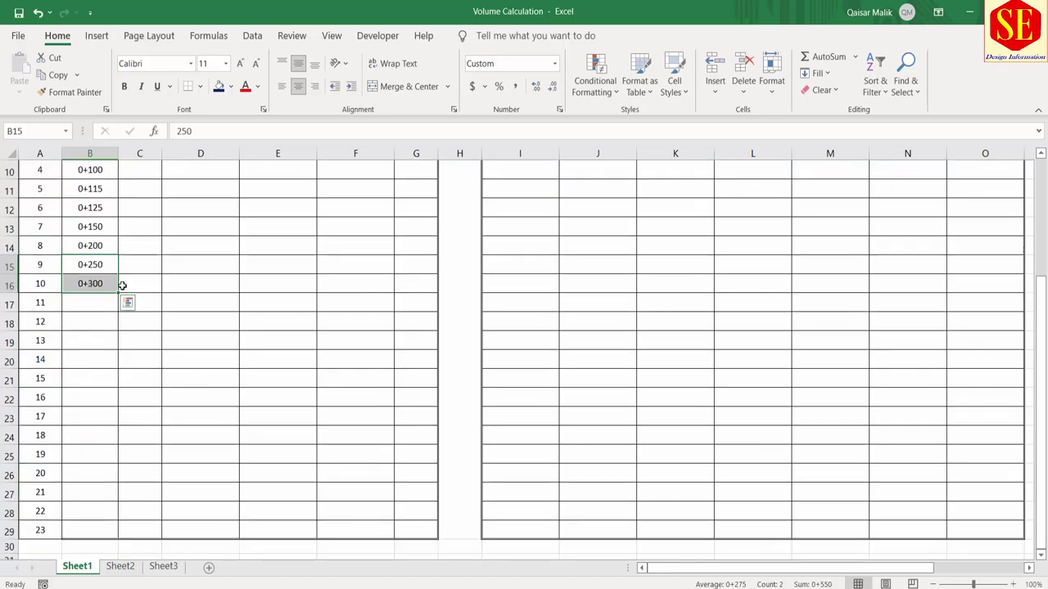
left_click_drag(117, 286, 119, 530)
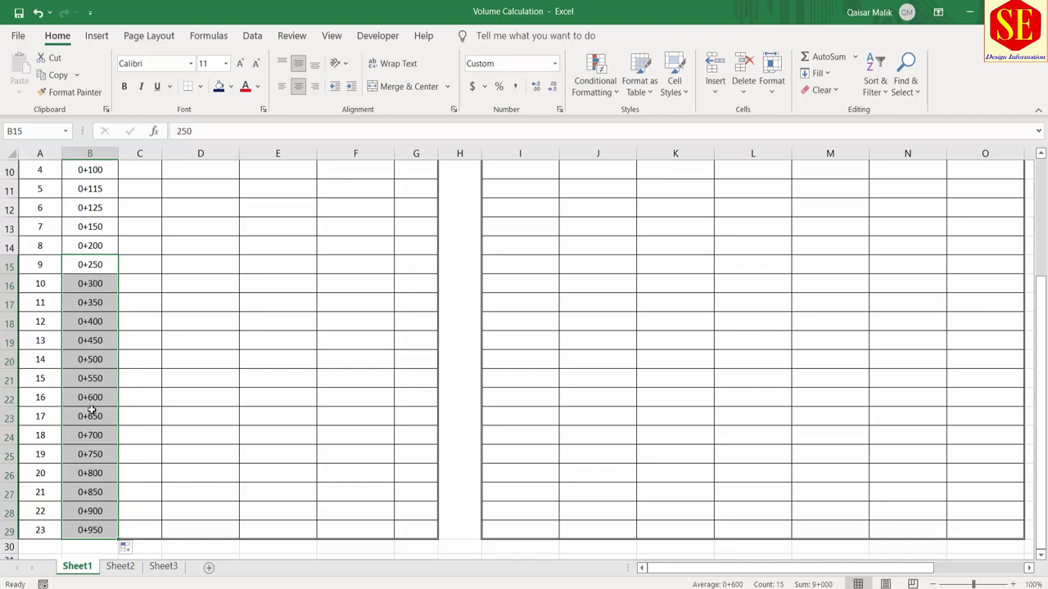
scroll(92, 411, "up", 2)
Select the Earth Work header row, then the first Disistace cell
left_click(87, 224)
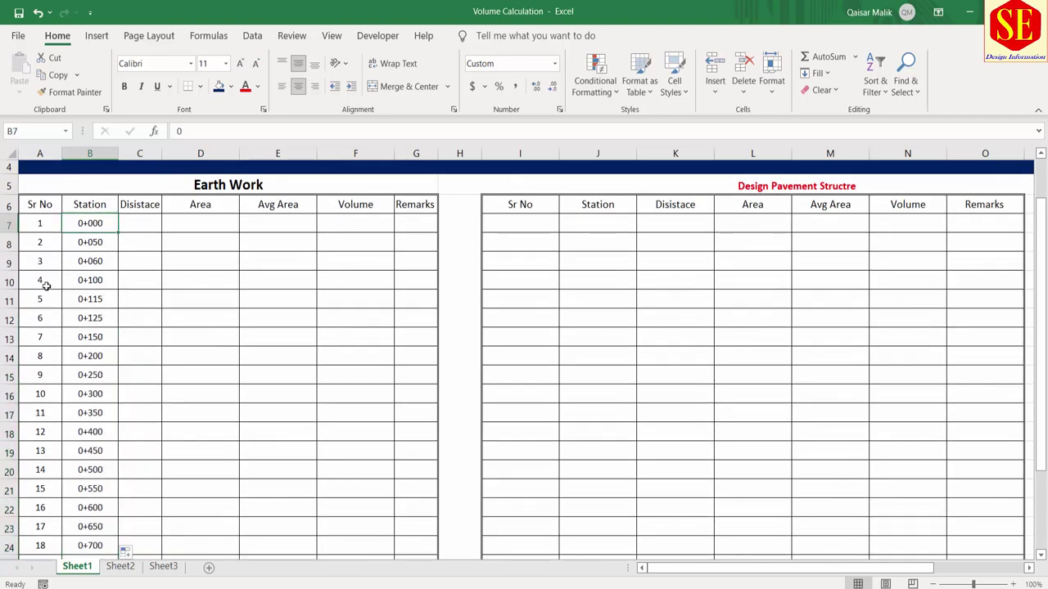
left_click_drag(40, 204, 401, 205)
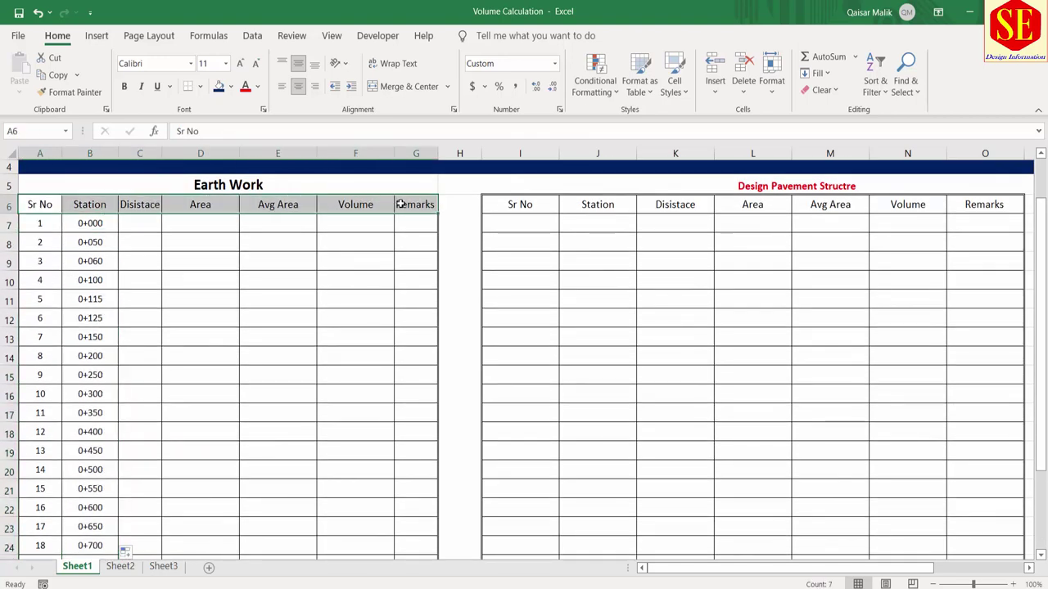
left_click_drag(135, 315, 143, 235)
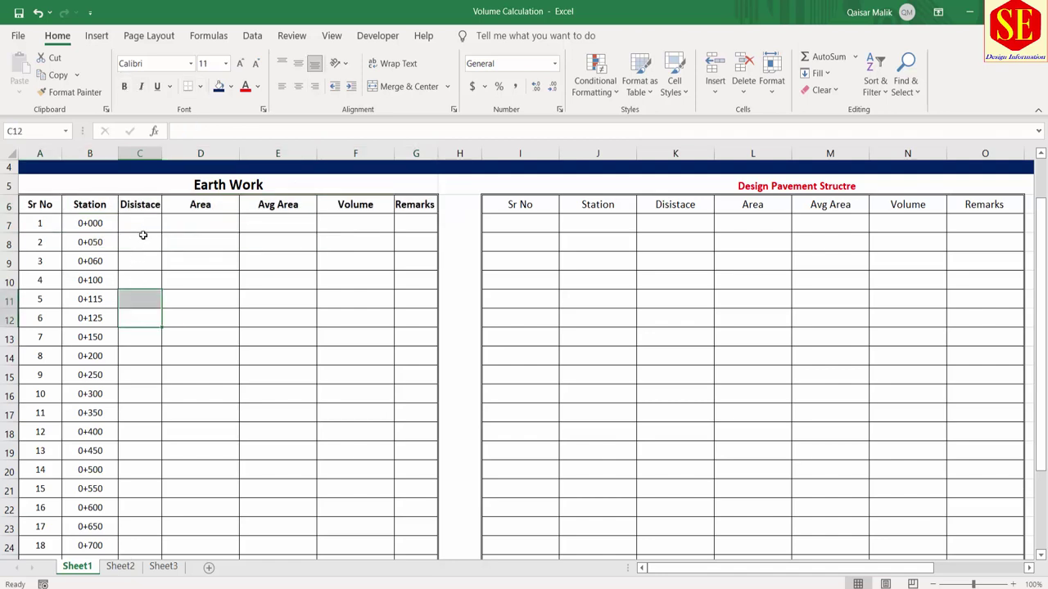
left_click(140, 220)
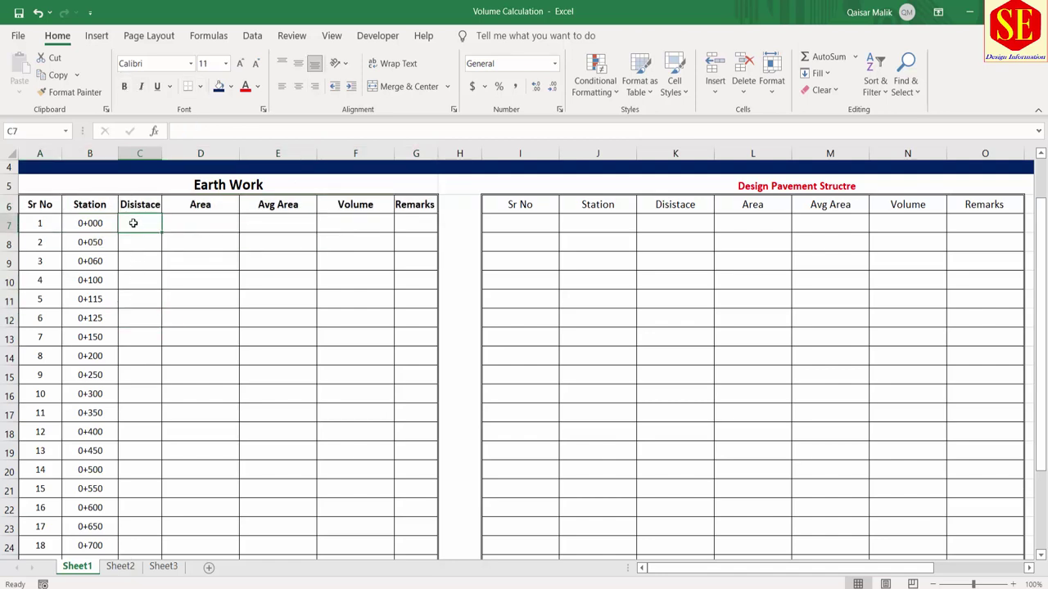
Enter 0 as the first station's distance in C7
left_click(140, 199)
left_click(139, 218)
type("0")
key("Return")
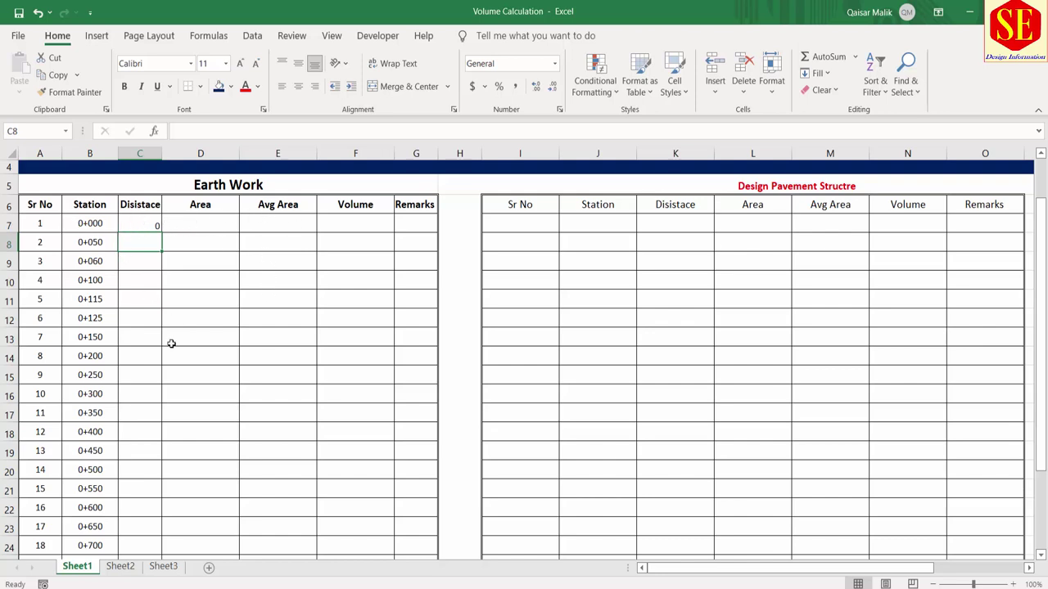
Enter =(B8-B7) in C8 to give the second station's 50 distance
type("=(")
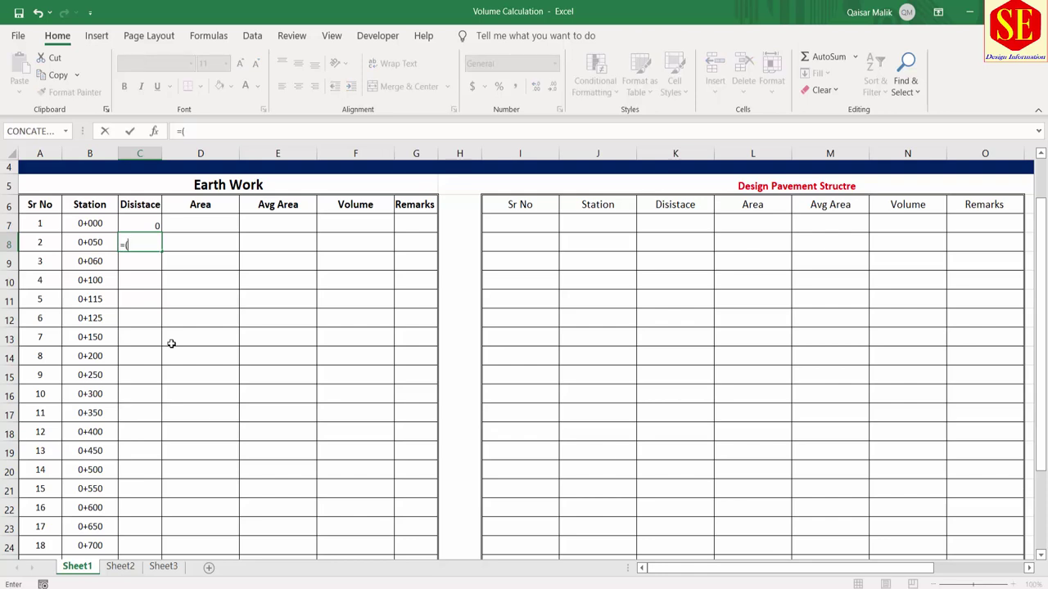
left_click(94, 243)
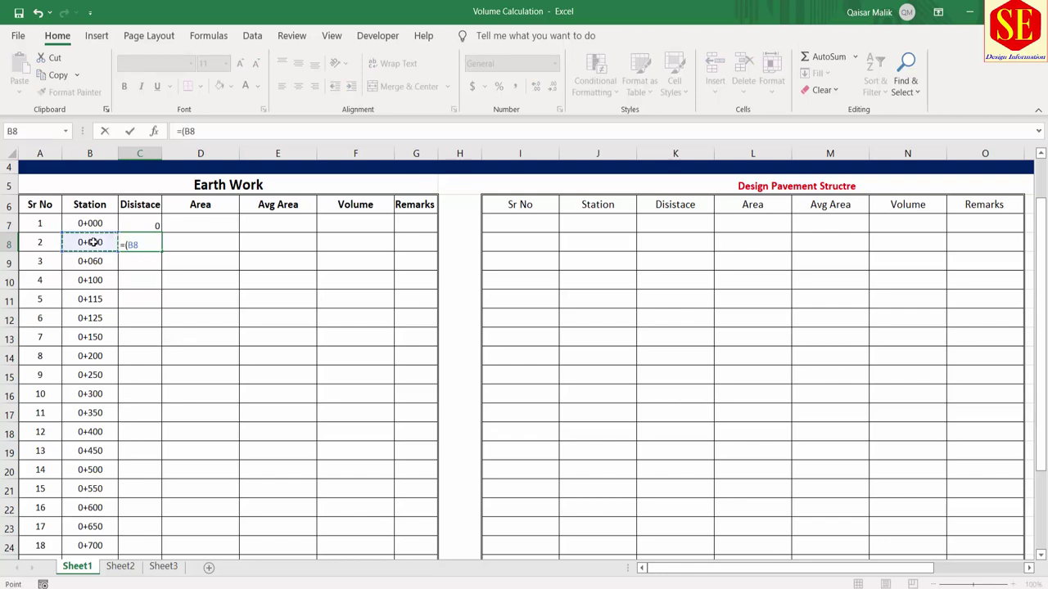
type("-")
left_click(99, 223)
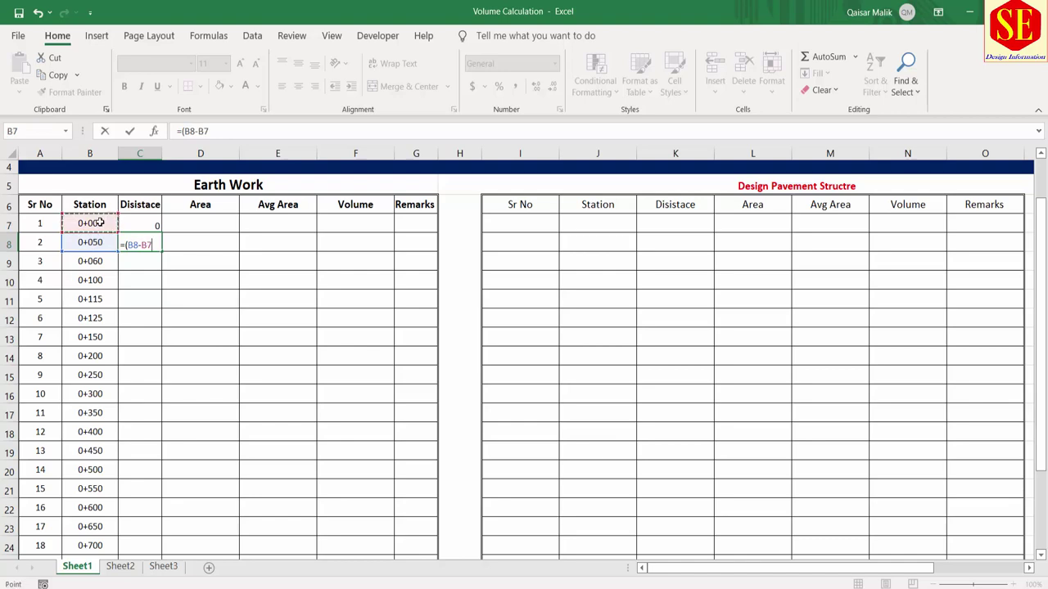
type(")")
key("Return")
Check the C8 result against its stations and select C7 down to C25
left_click(134, 241)
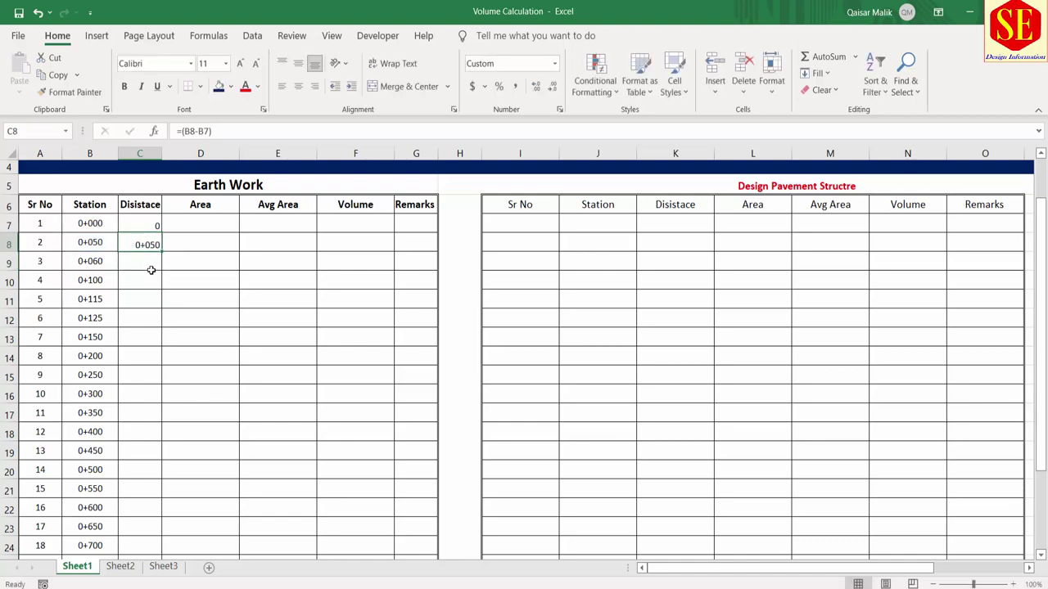
left_click(83, 244)
left_click(88, 224)
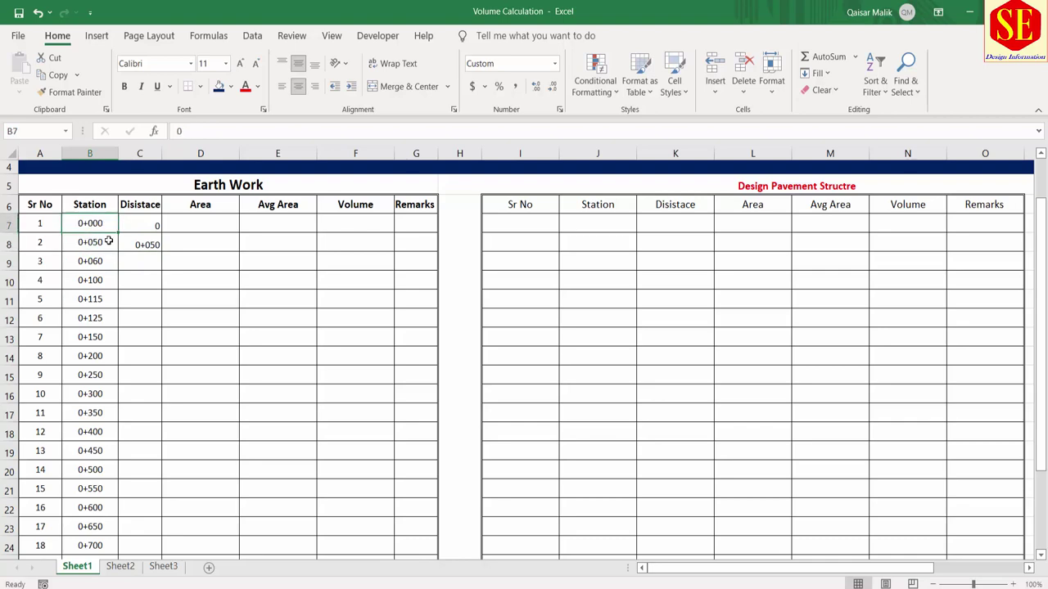
left_click(147, 242)
mouse_move(145, 217)
left_mouse_down()
mouse_move(136, 568)
mouse_move(131, 530)
left_mouse_up()
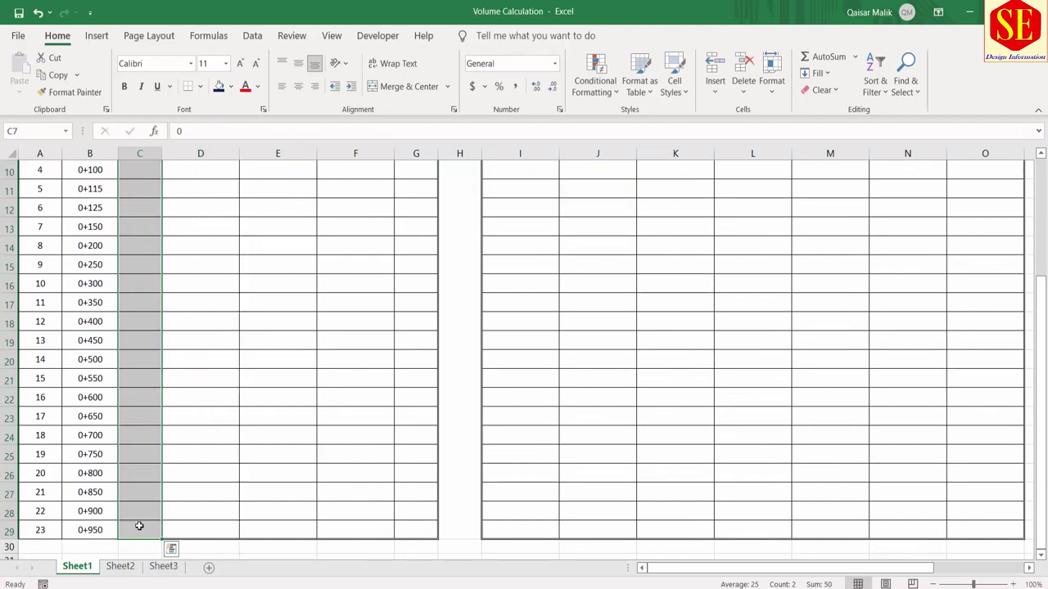
Format the Disistace cells as plain numbers with three decimal places
right_click(140, 519)
left_click(182, 446)
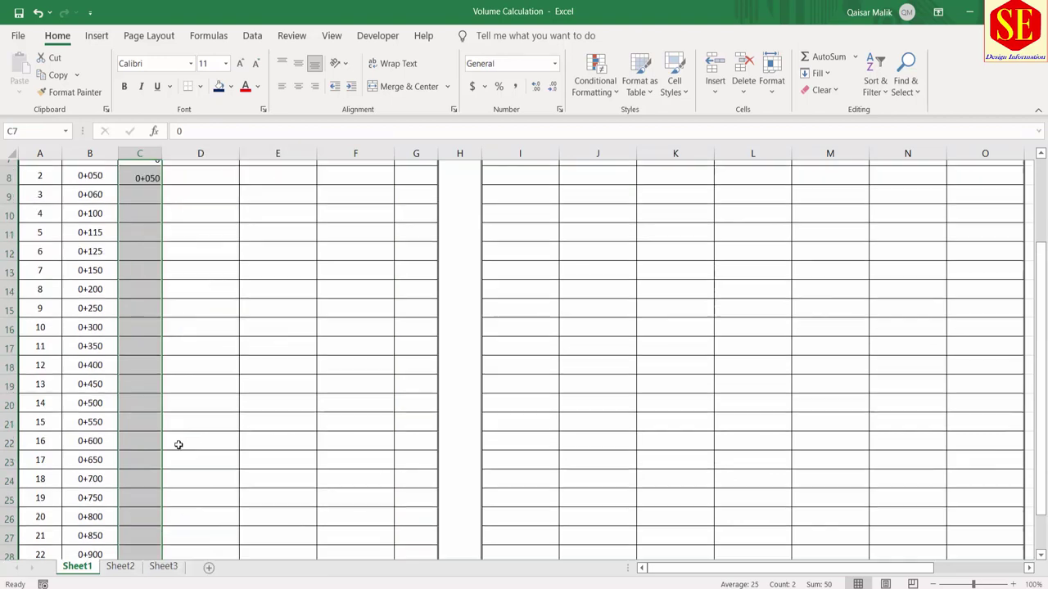
left_click(32, 403)
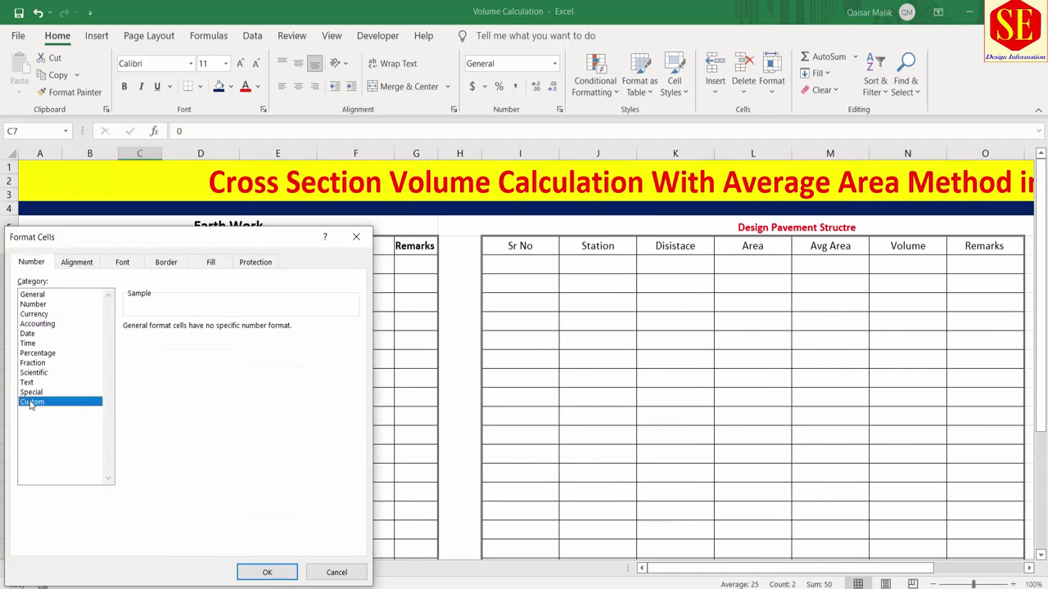
left_click(25, 304)
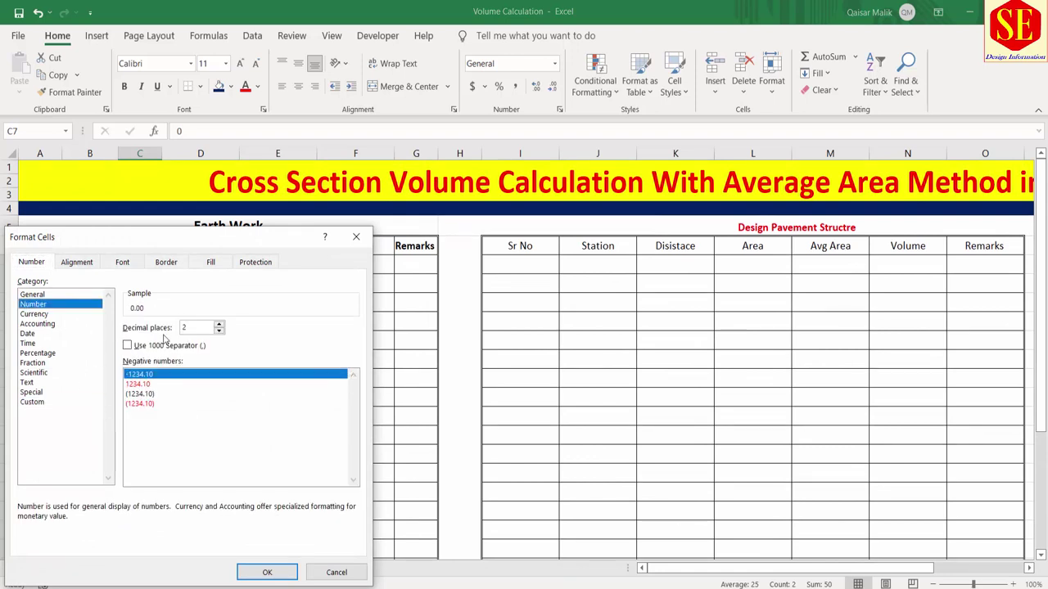
left_click(218, 325)
left_click(267, 572)
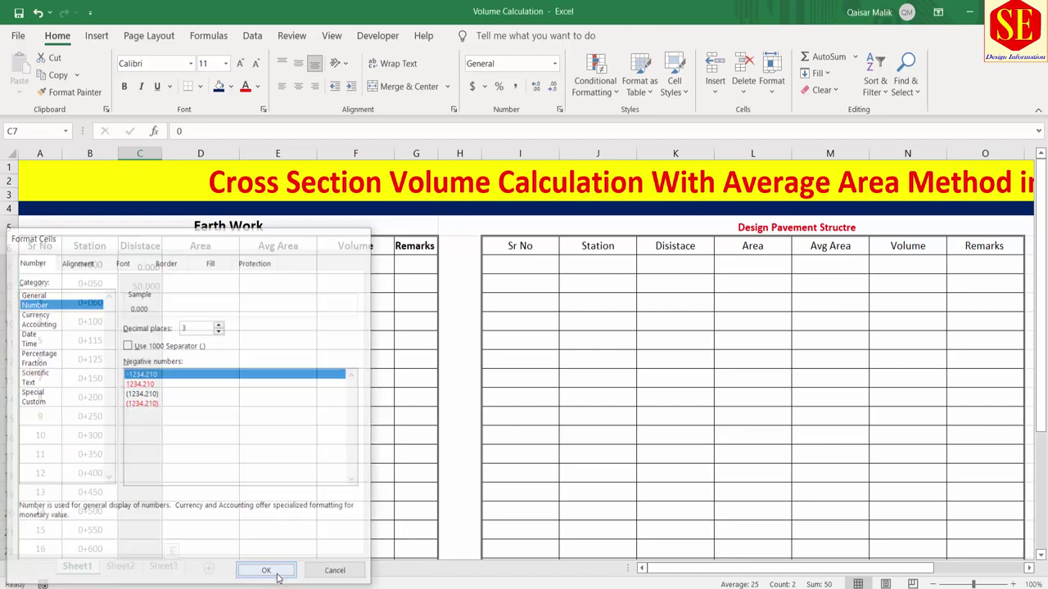
left_click(143, 285)
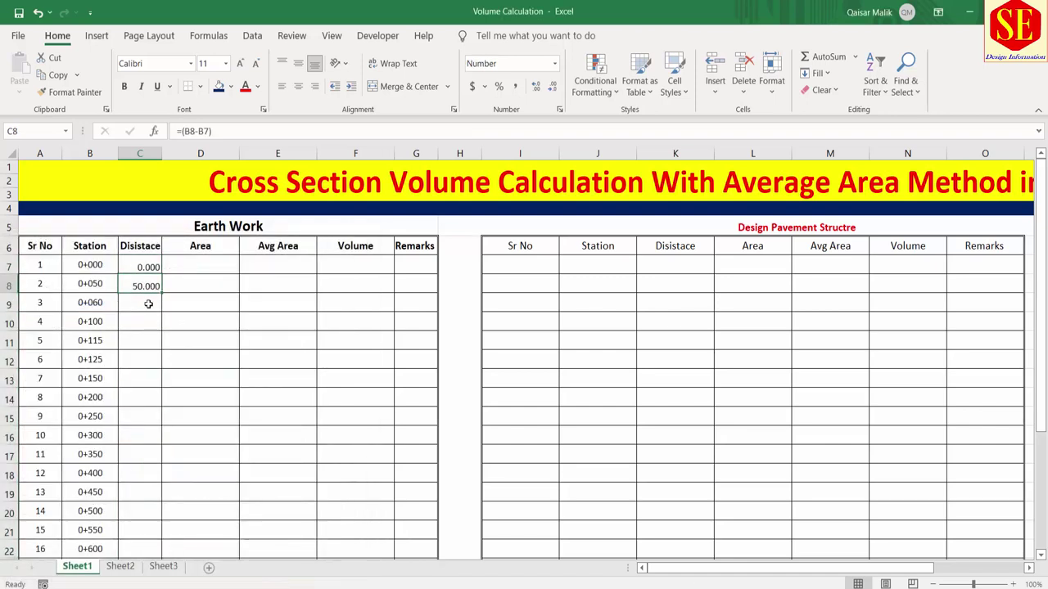
Enter =(B9-B8) in C9, giving 10.000, and fill it down column C
left_click(145, 300)
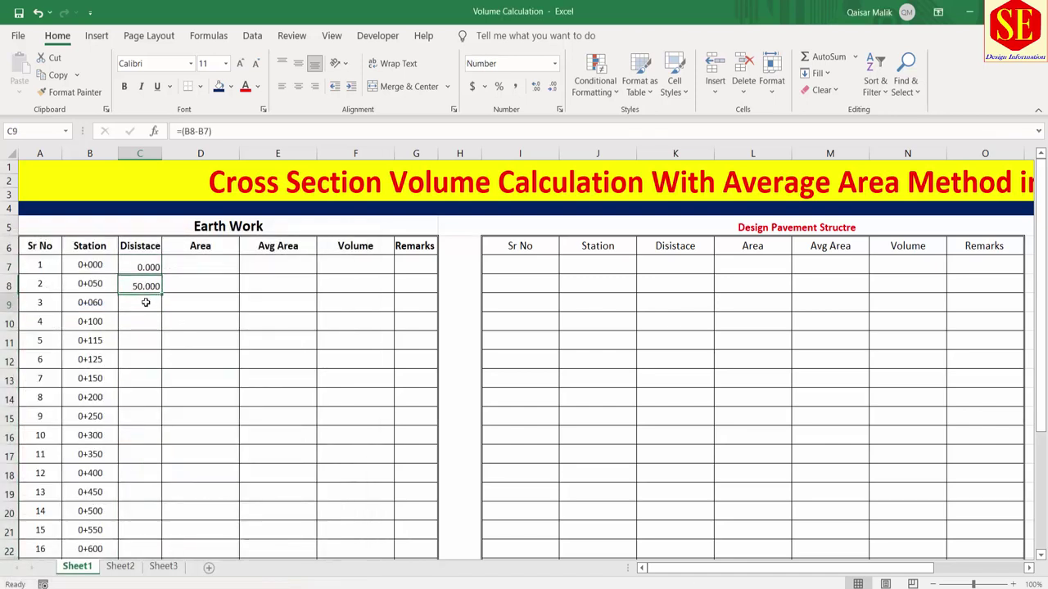
type("=(")
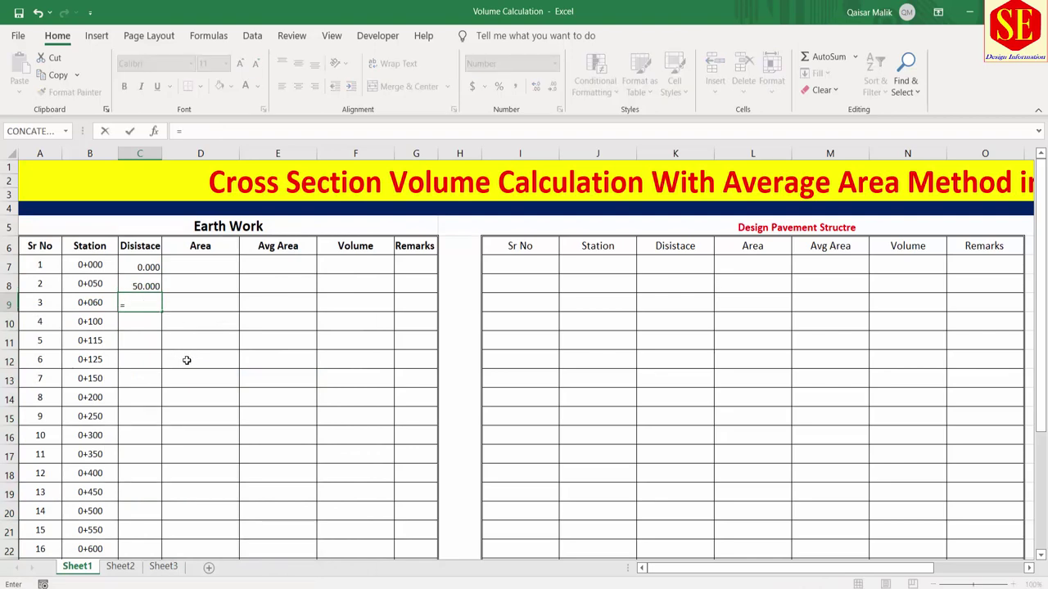
left_click(92, 302)
type("-")
left_click(94, 284)
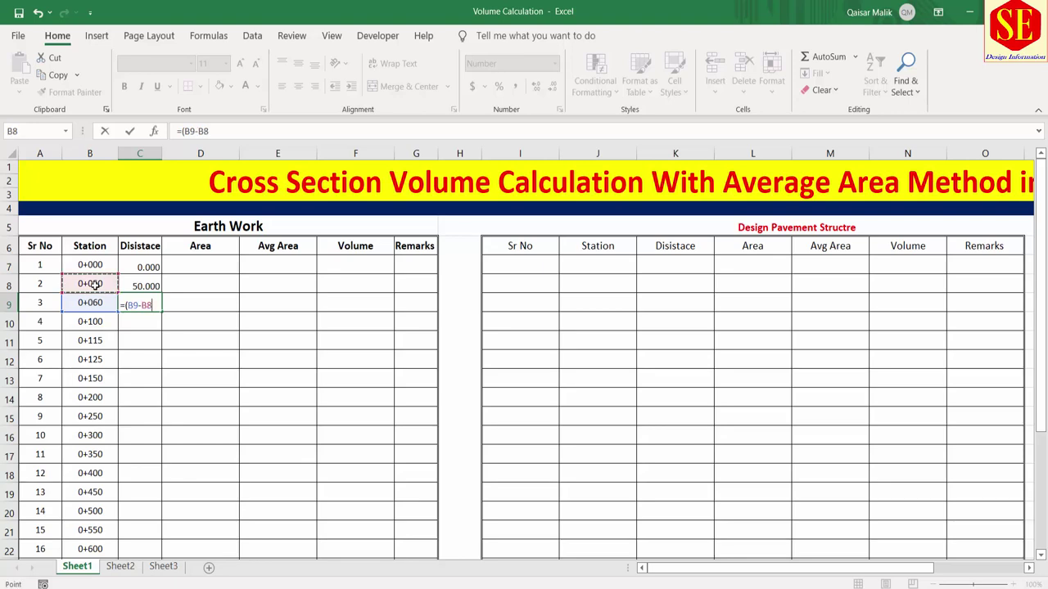
key("Return")
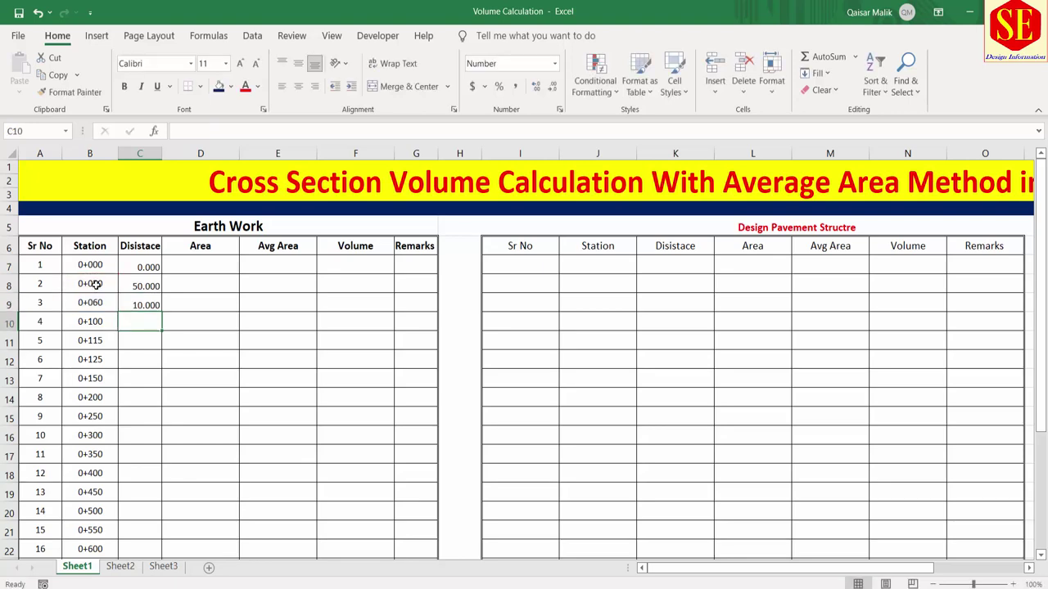
left_click(140, 304)
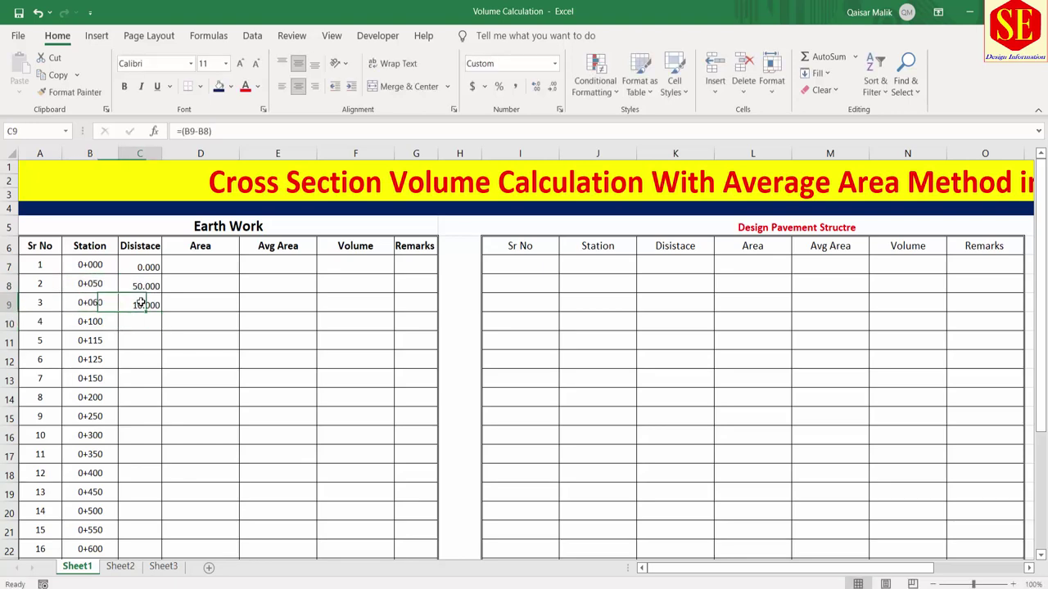
left_click_drag(163, 316, 153, 540)
scroll(166, 377, "up", 3)
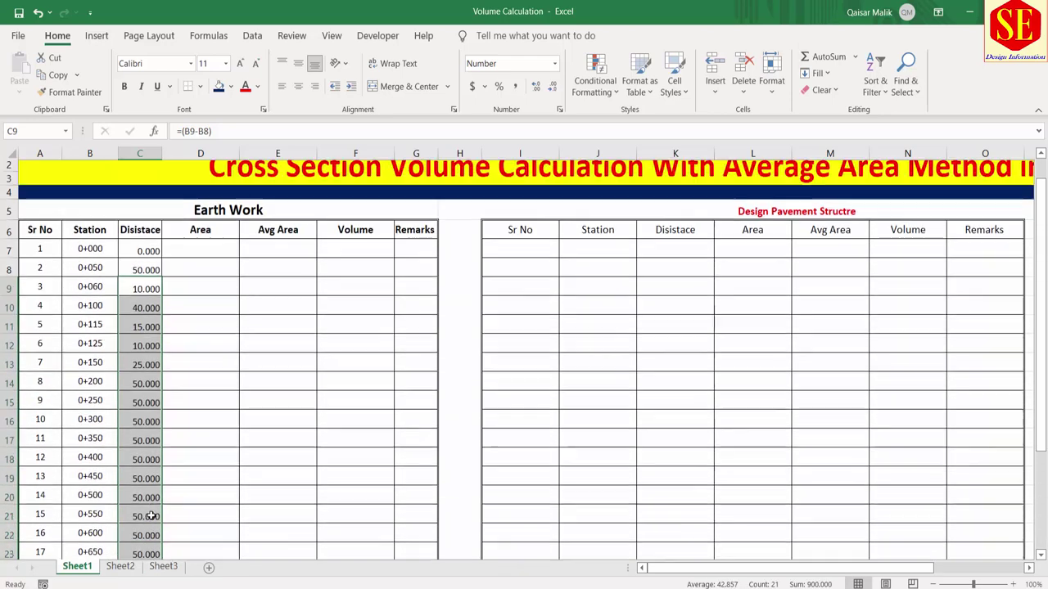
left_click(147, 304)
left_click(150, 324)
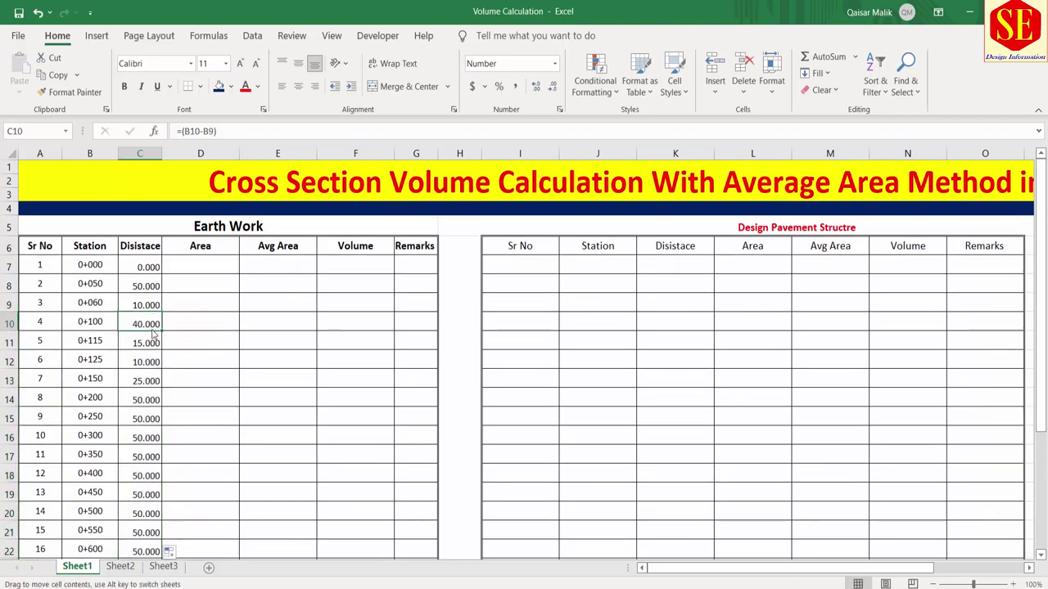
left_click(149, 343)
left_click(148, 361)
left_click(147, 381)
left_click(146, 399)
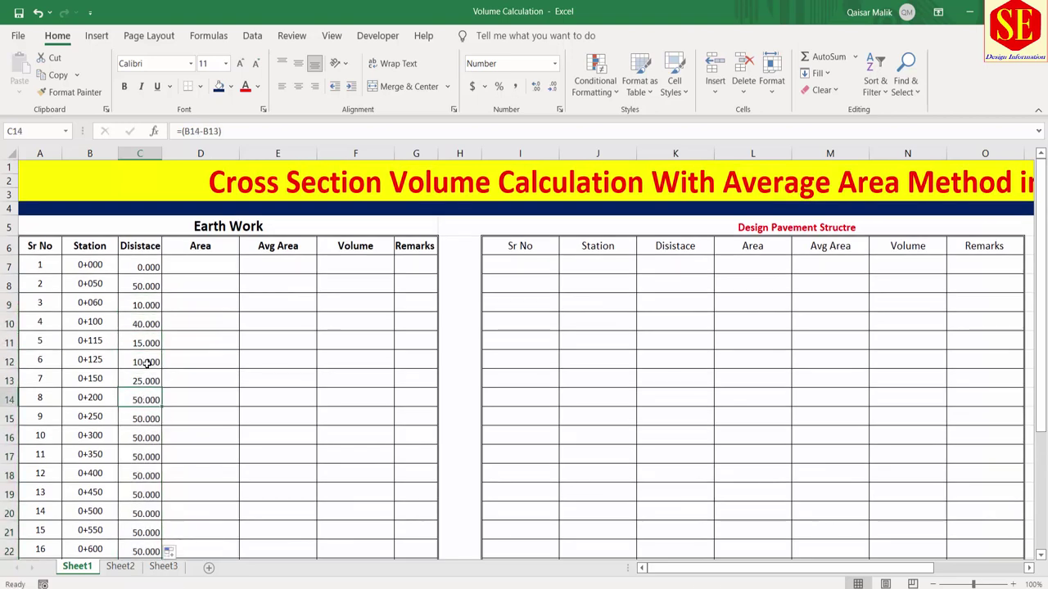
left_click(99, 284)
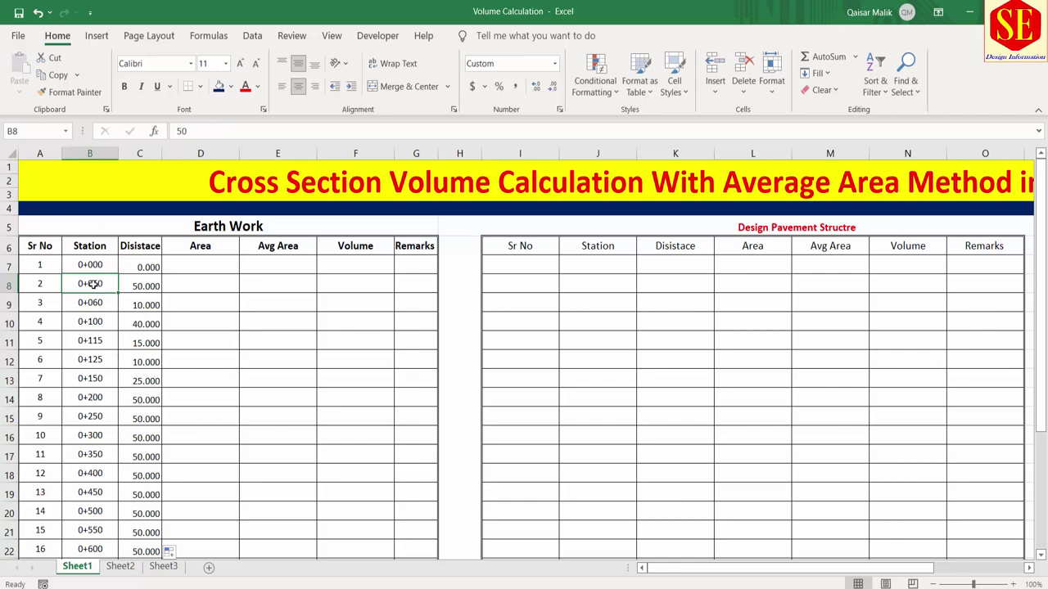
left_click(144, 287)
left_click(85, 301)
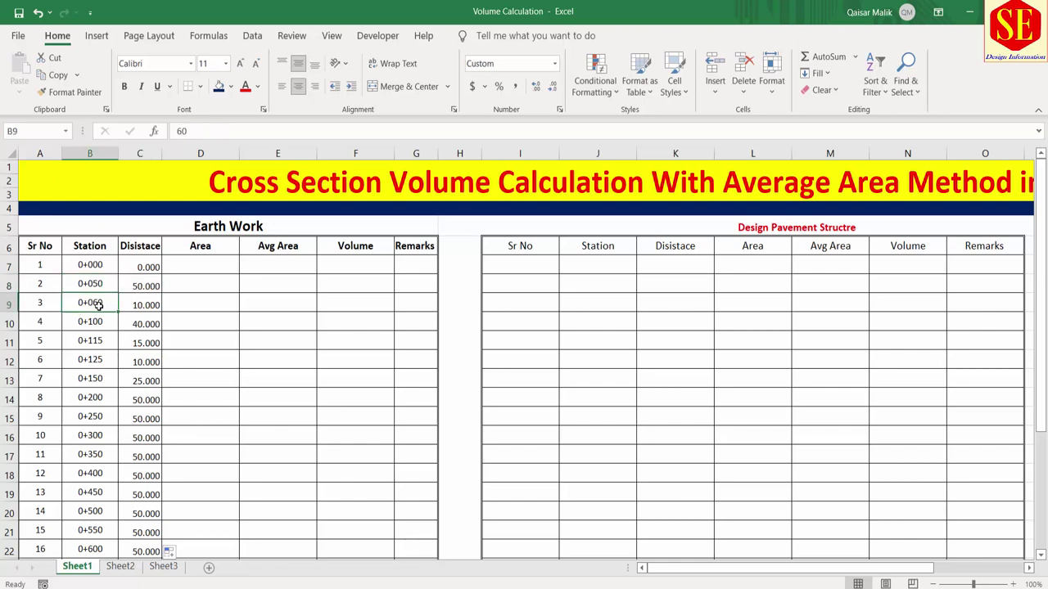
left_click(146, 304)
left_click(94, 286)
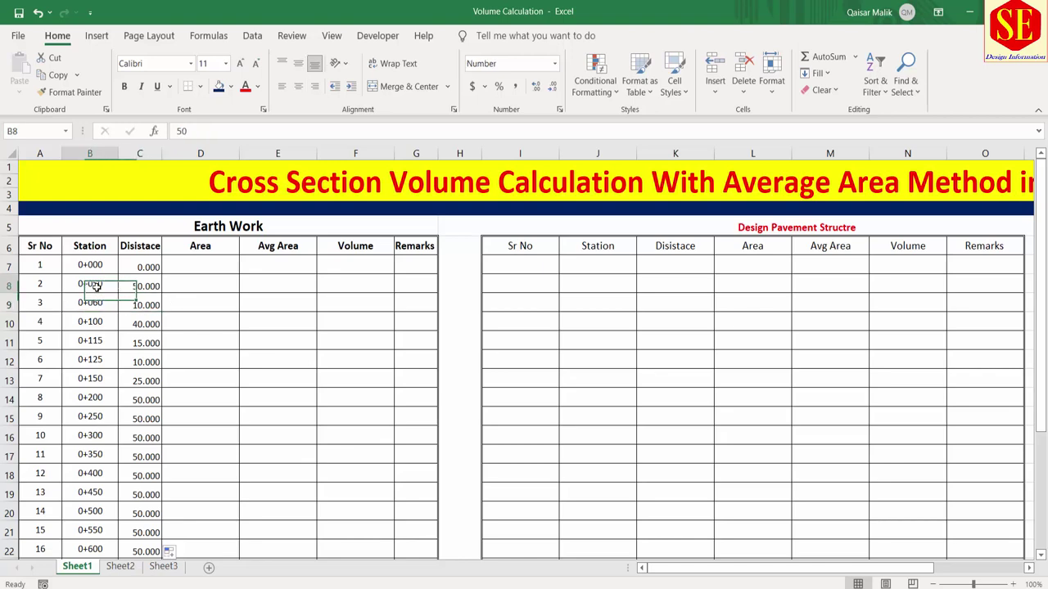
left_click(100, 309)
left_click(142, 304)
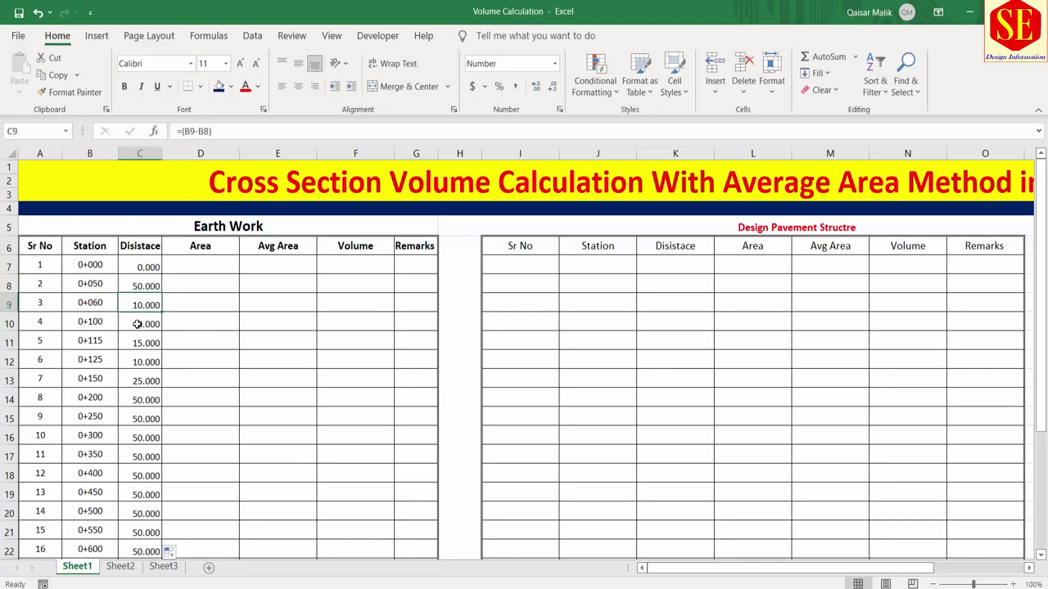
left_click(137, 324)
left_click(124, 343)
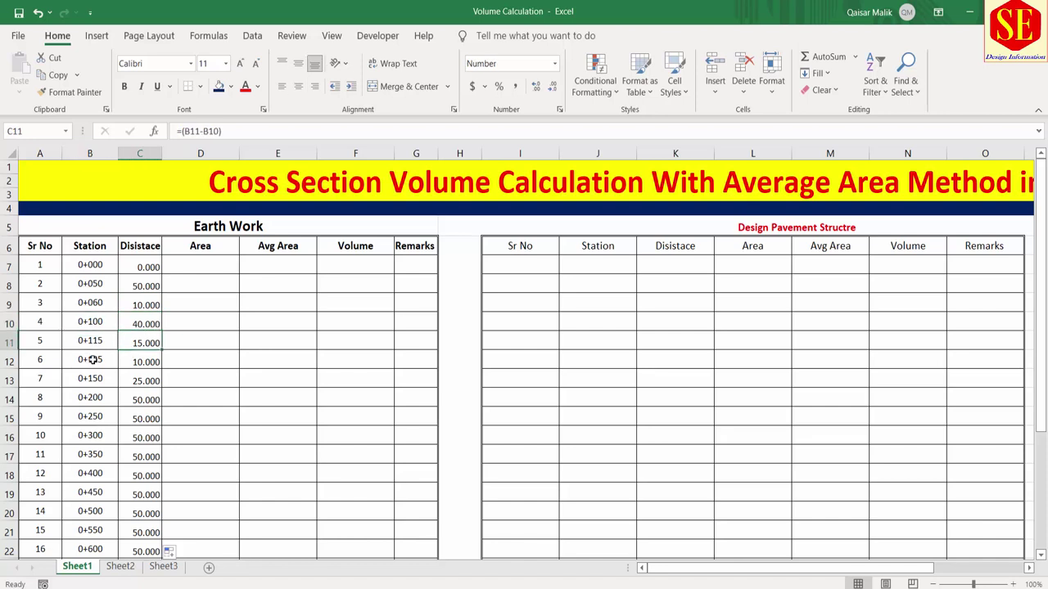
left_click(95, 321)
left_click(95, 340)
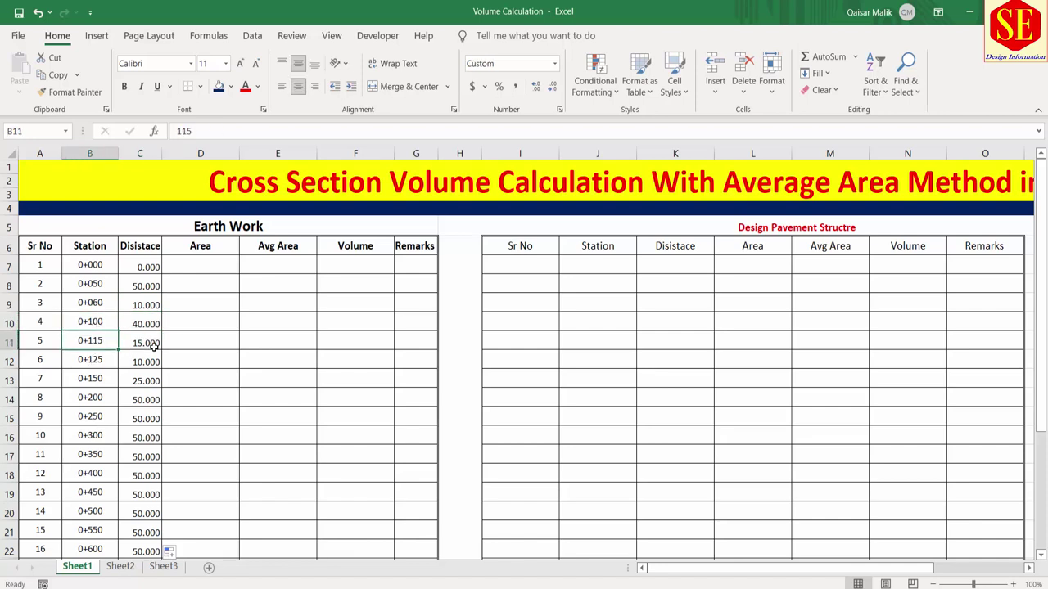
left_click(136, 341)
left_click(79, 361)
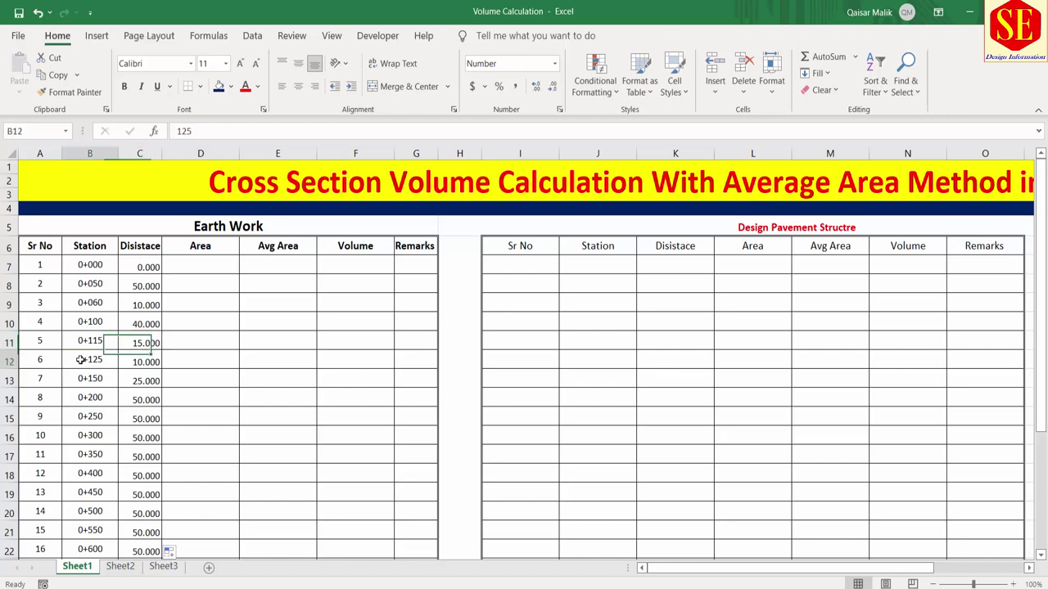
left_click(92, 340)
left_click(98, 358)
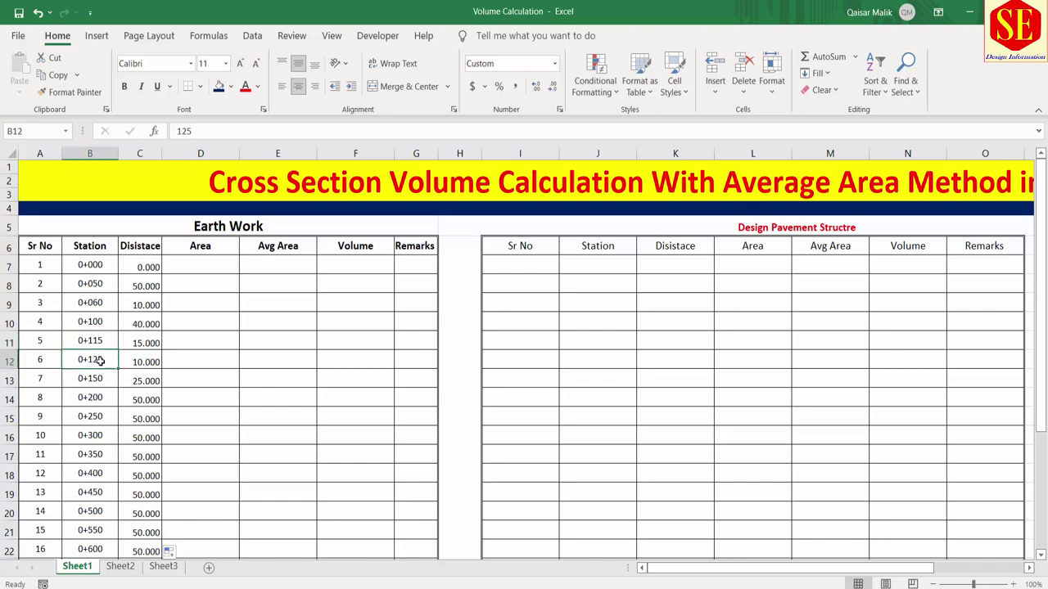
left_click(151, 353)
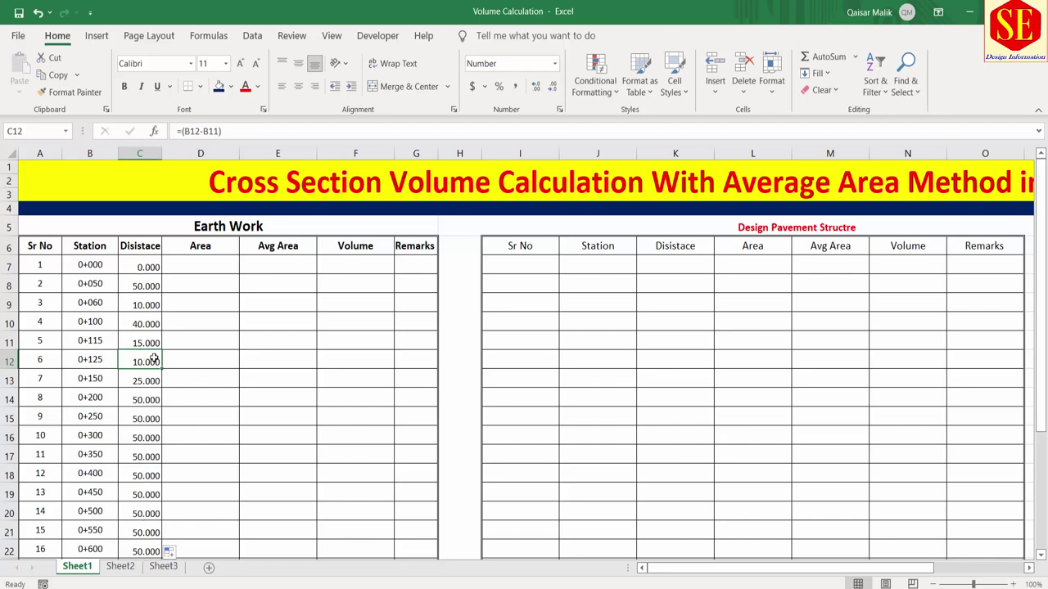
left_click(201, 247)
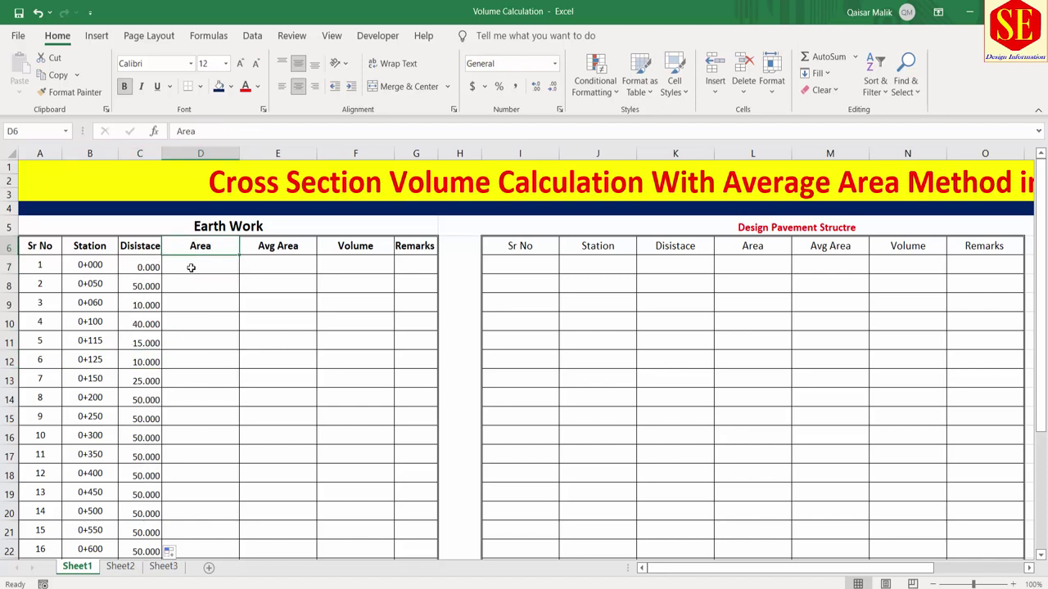
Read the 0+000 fill area in AutoCAD and enter 386.573 in D7
left_click(196, 268)
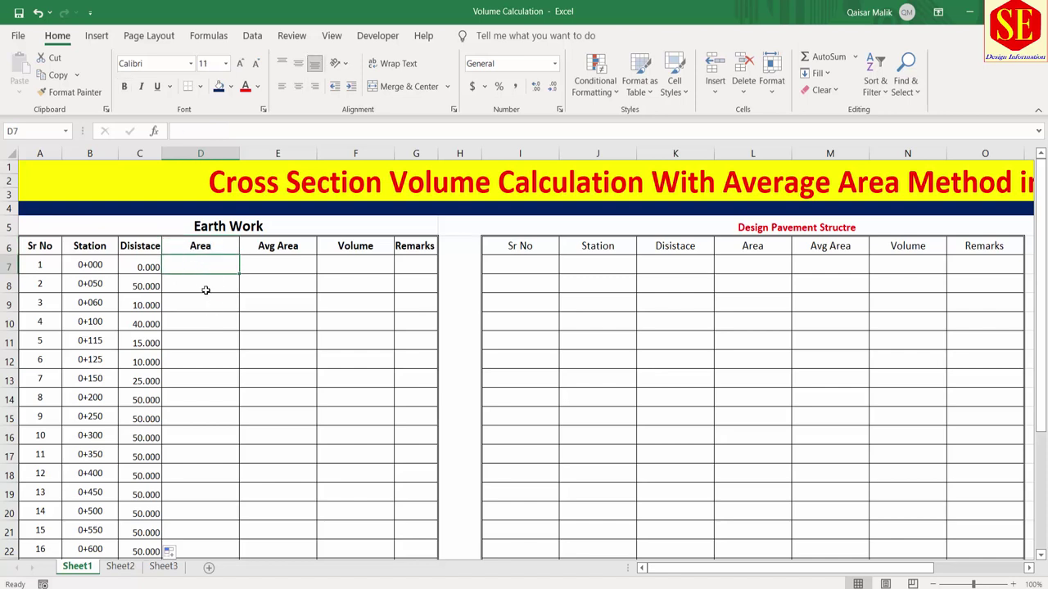
left_click(206, 290)
left_click(204, 299)
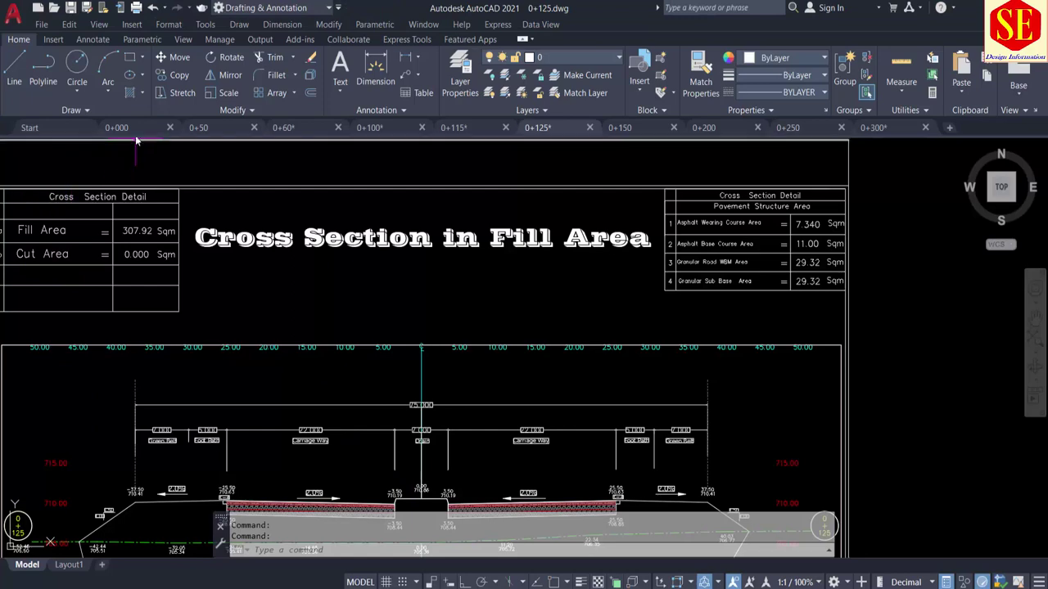
left_click(136, 131)
scroll(327, 230, "up", 3)
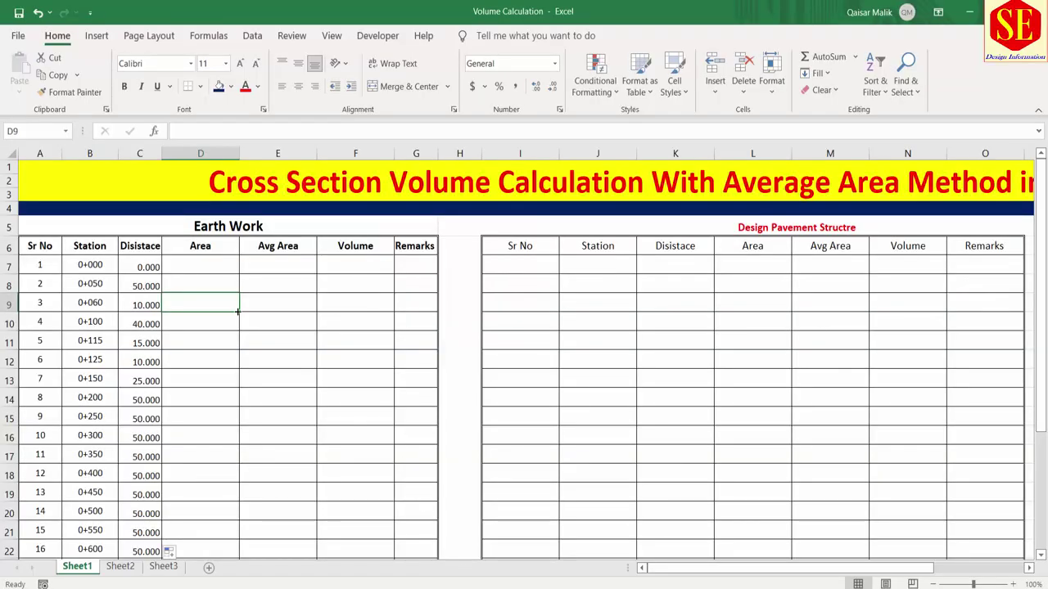
left_click(201, 262)
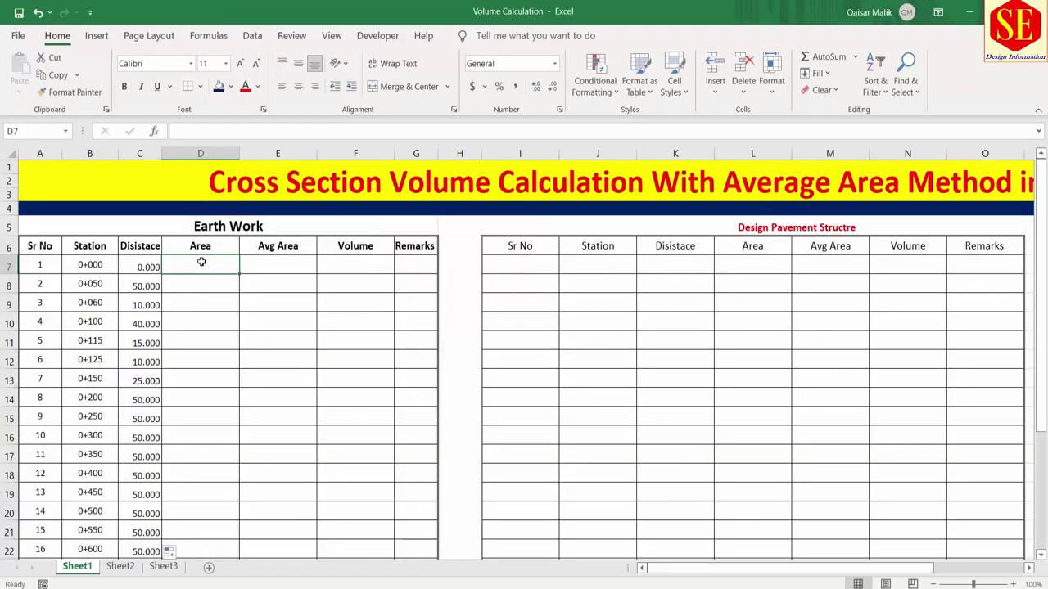
type("386.573")
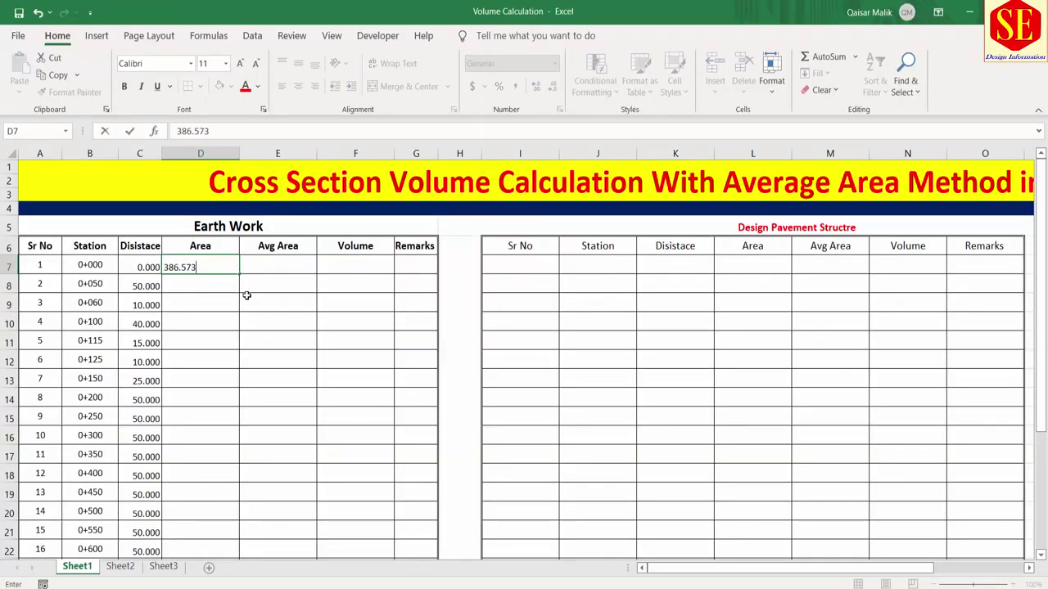
key("Return")
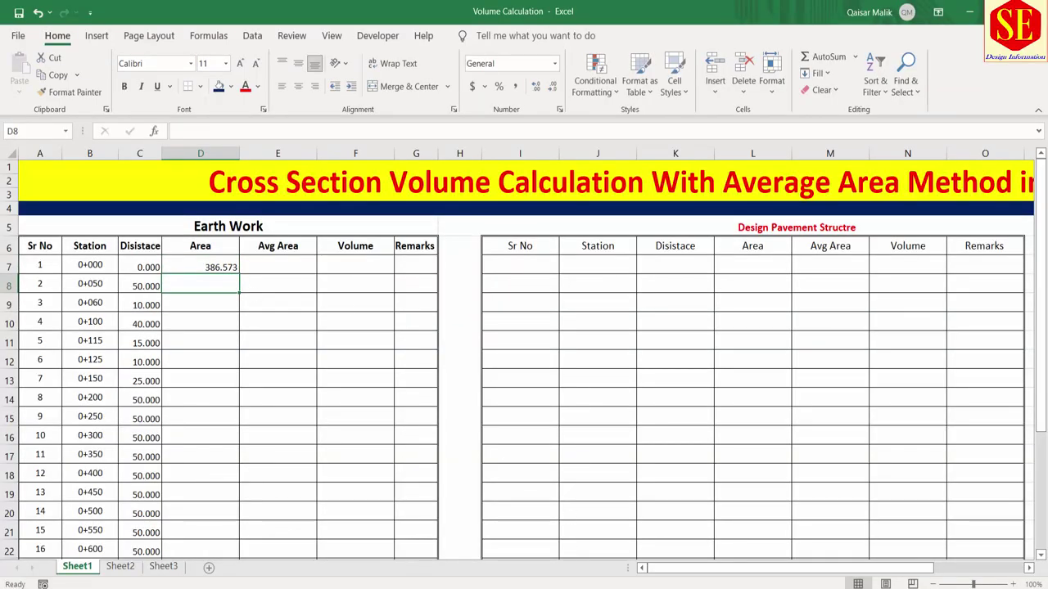
Read the 0+50 fill area in AutoCAD and enter 380.11 in D8
key("alt+Tab")
left_click(229, 128)
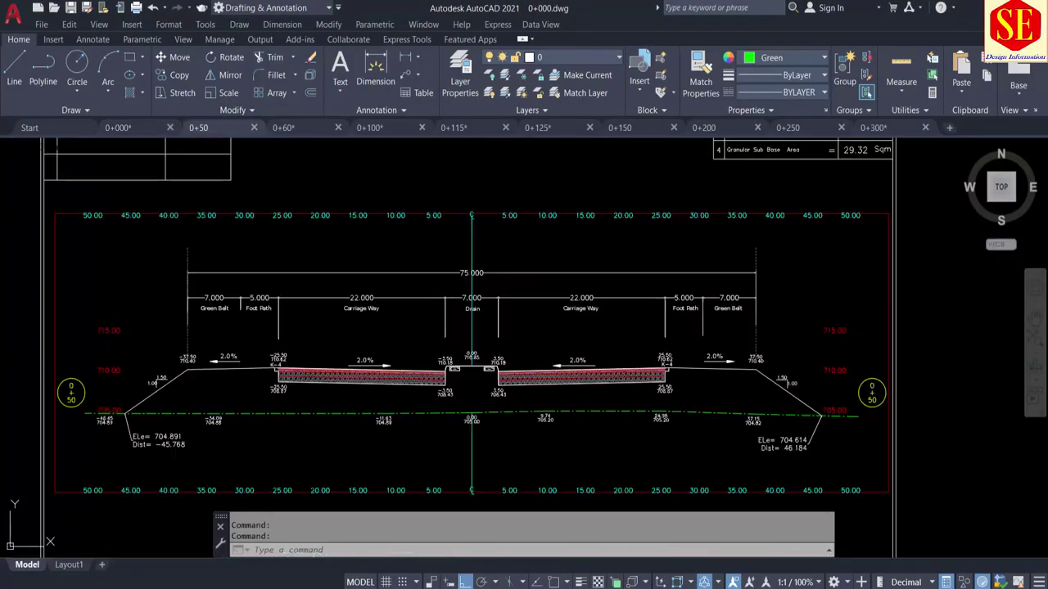
middle_click_drag(262, 293, 262, 491)
scroll(246, 340, "up", 2)
scroll(246, 339, "up", 1)
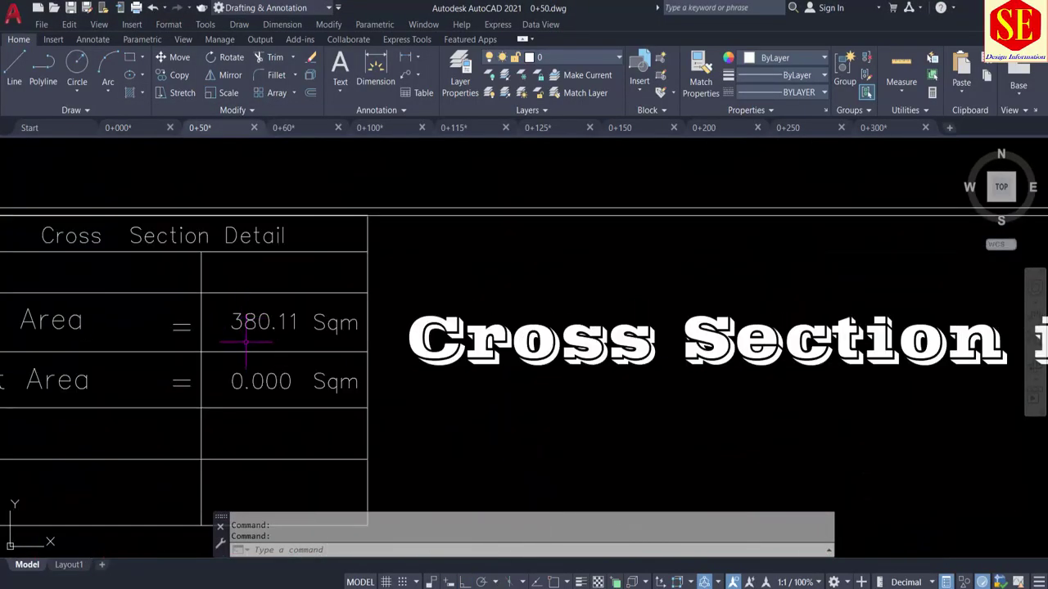
key("alt+Tab")
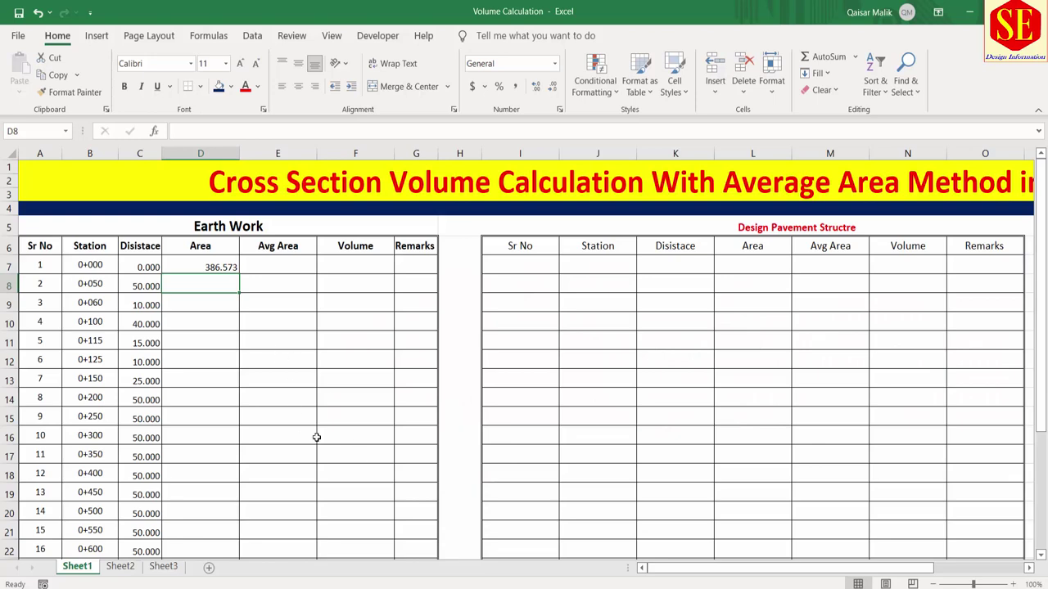
type("380.11")
key("Return")
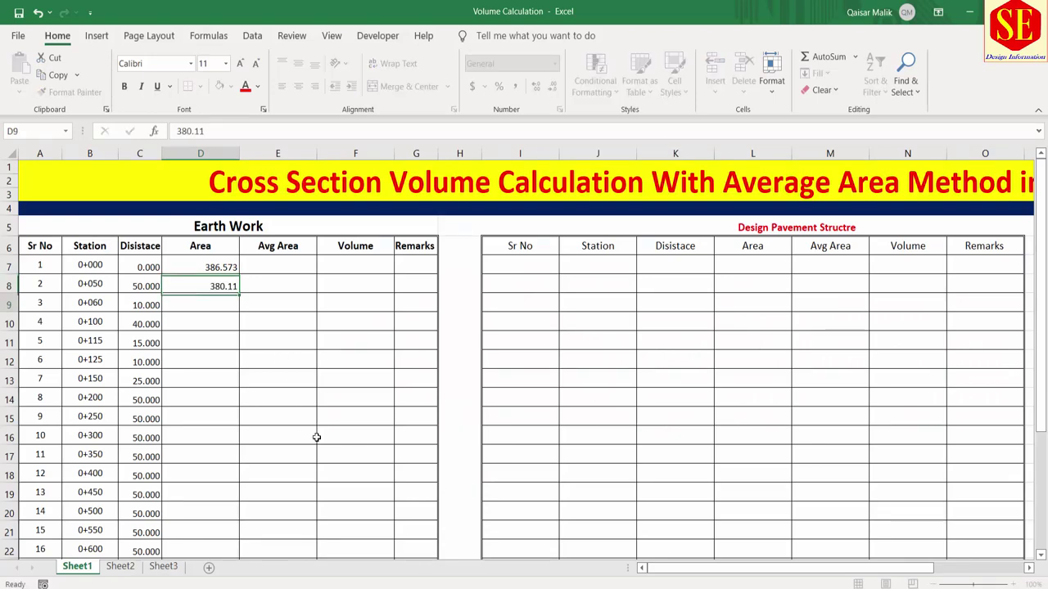
Read the 0+60 fill area in AutoCAD and enter 393.693 in D9
key("alt+Tab")
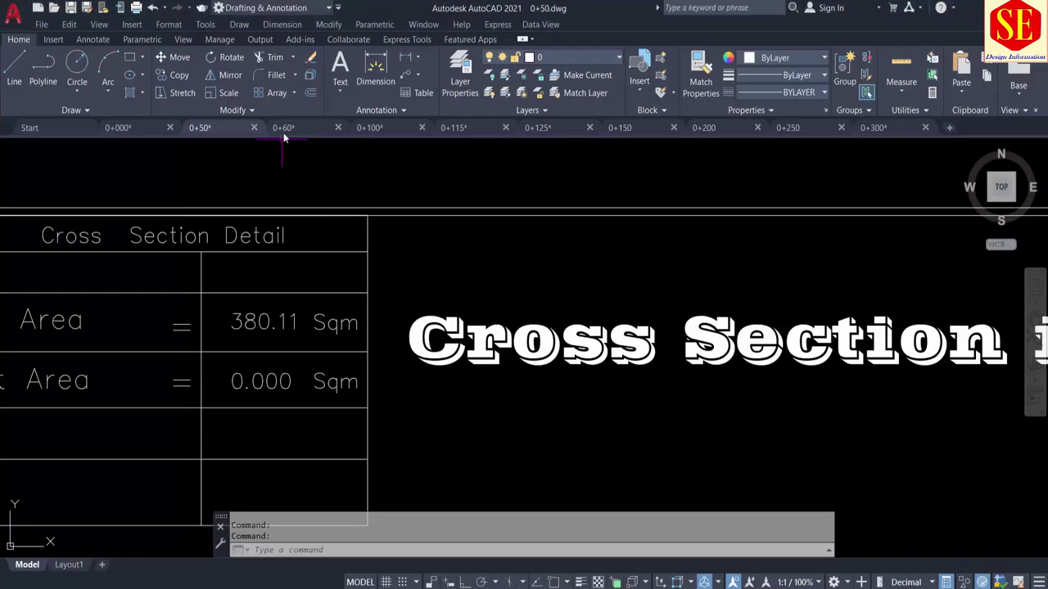
scroll(285, 136, "down", 5)
scroll(536, 299, "up", 3)
scroll(524, 303, "up", 2)
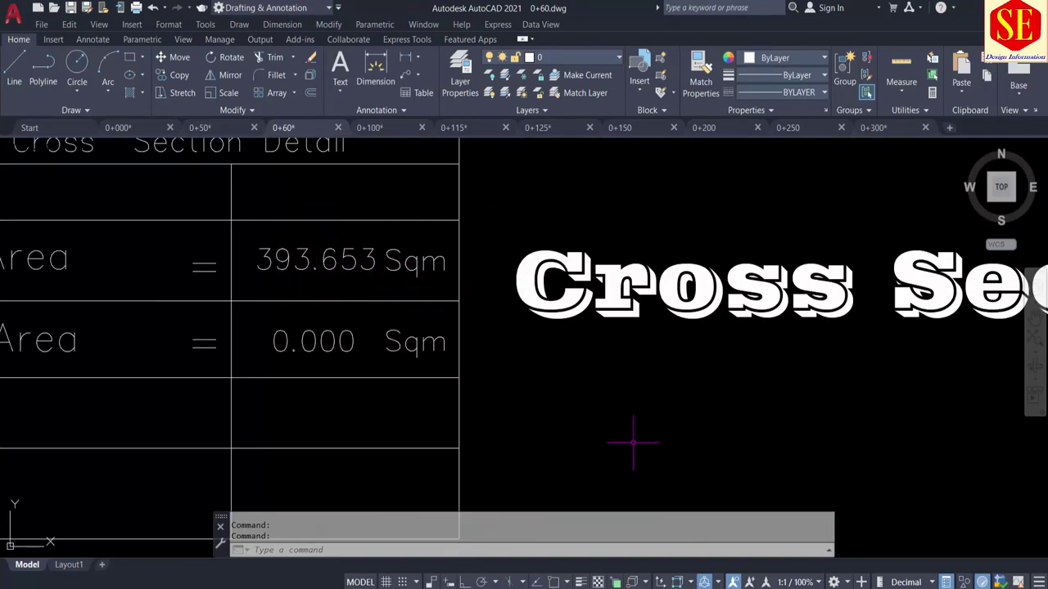
key("alt+Tab")
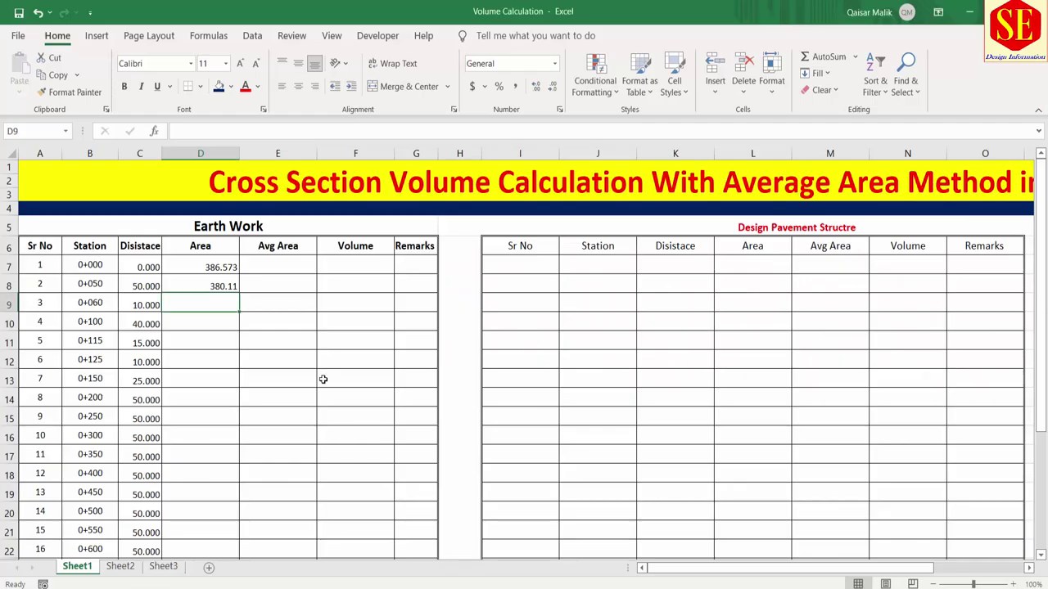
type("393.")
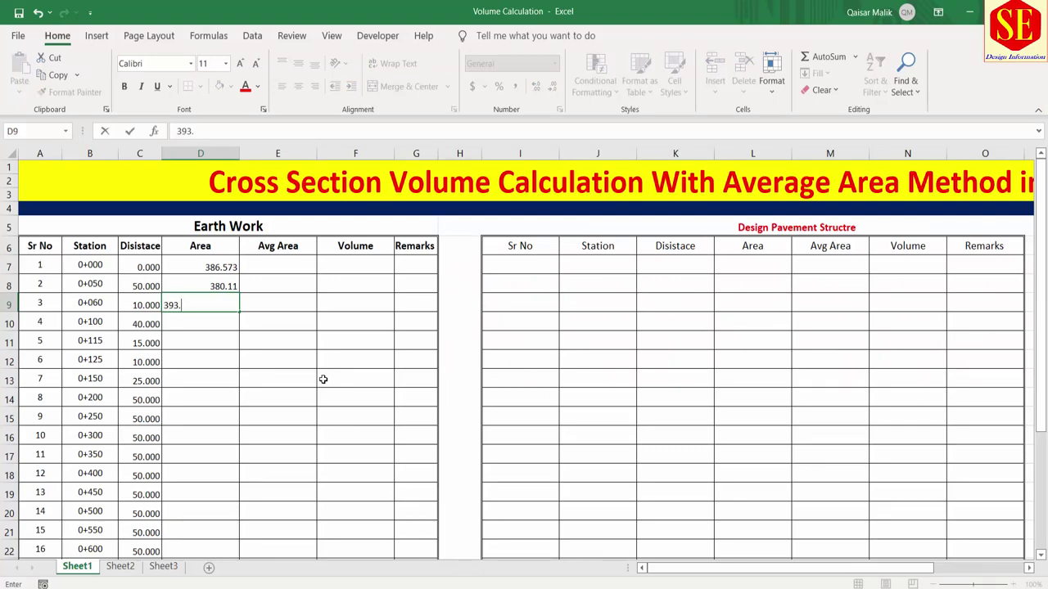
type("693")
key("Return")
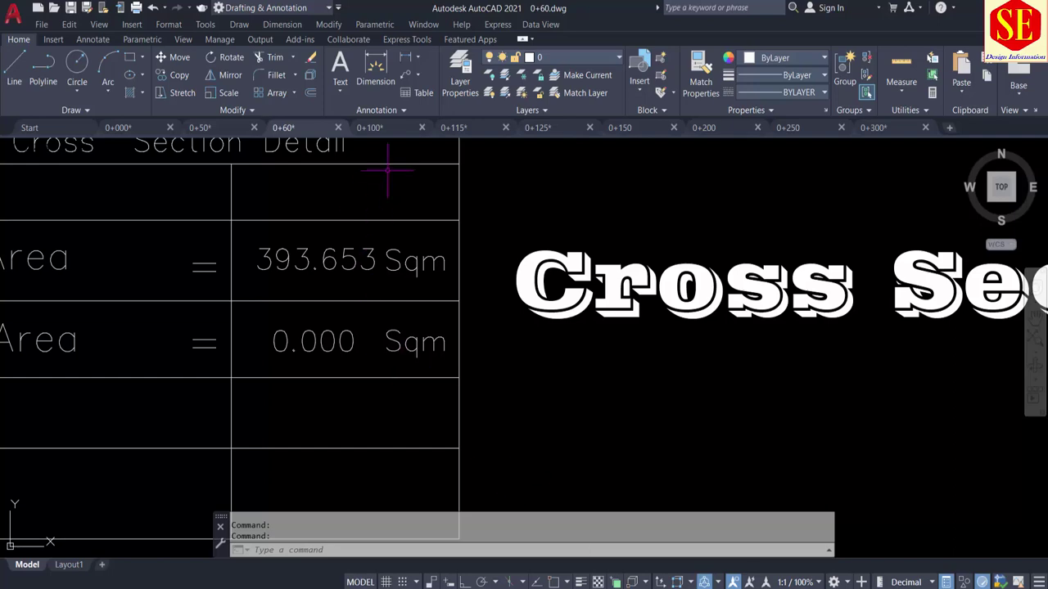
Bring up the 0+100 cross-section drawing's Cross Section Detail table in AutoCAD
left_click(381, 127)
middle_click_drag(299, 204, 299, 377)
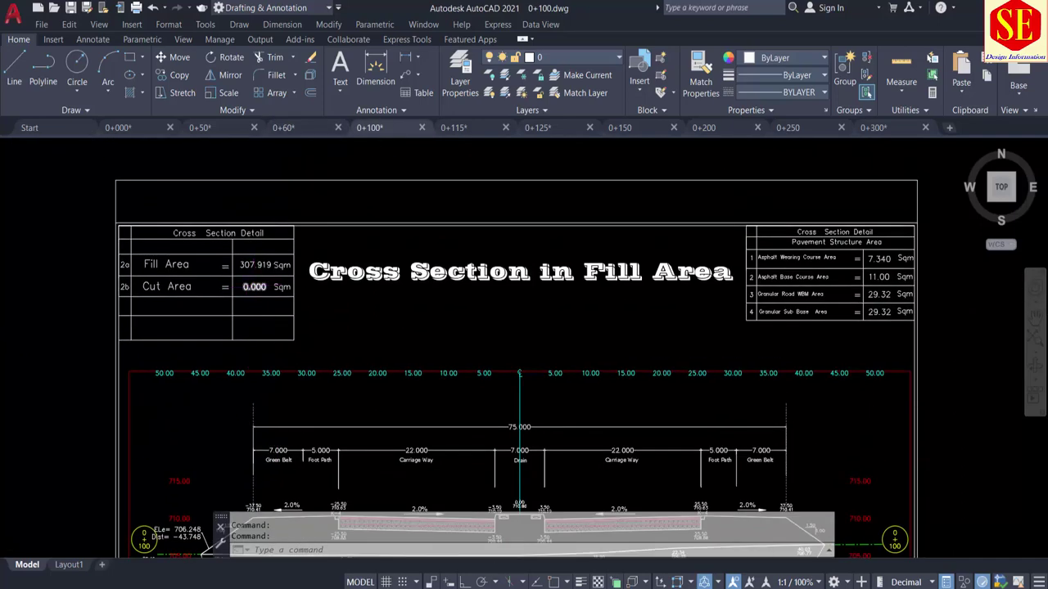
scroll(237, 262, "up", 4)
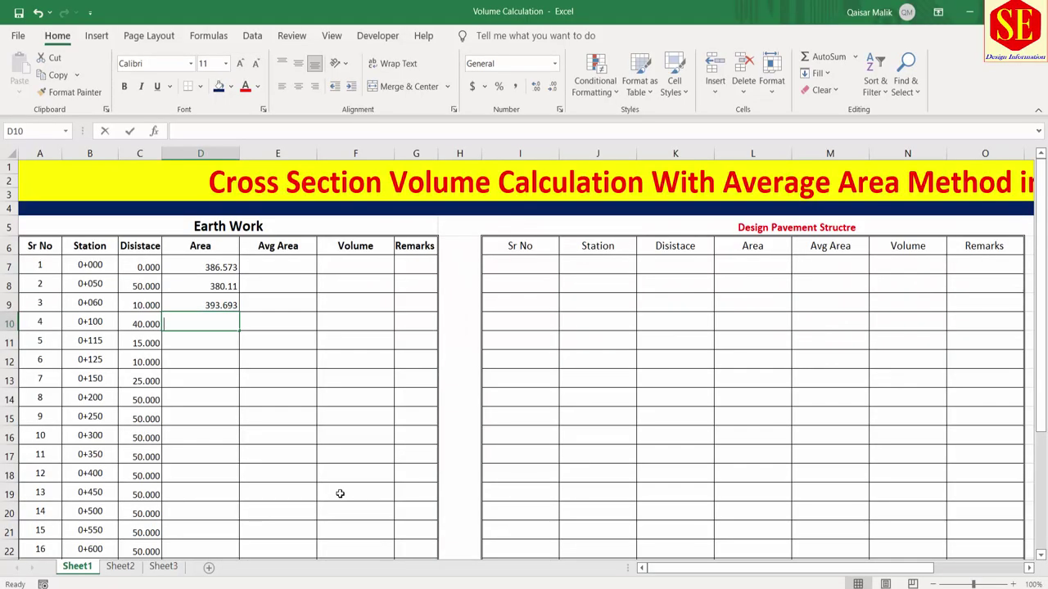
Enter fill areas 307.919 for 0+100 in D10 and 294.89 for 0+115 in D11
type("307.919")
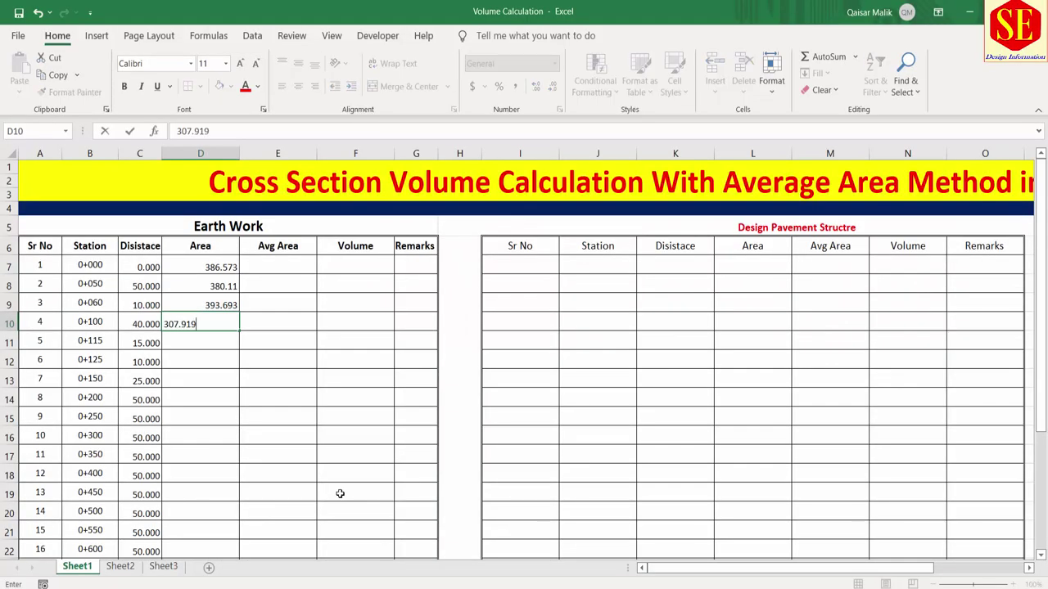
key("Return")
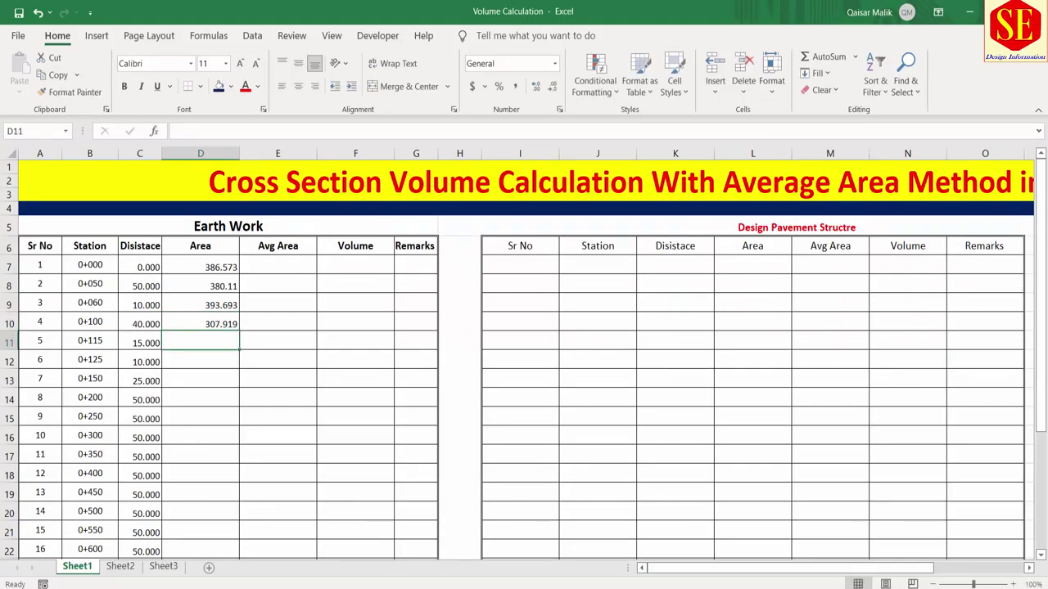
key("alt+Tab")
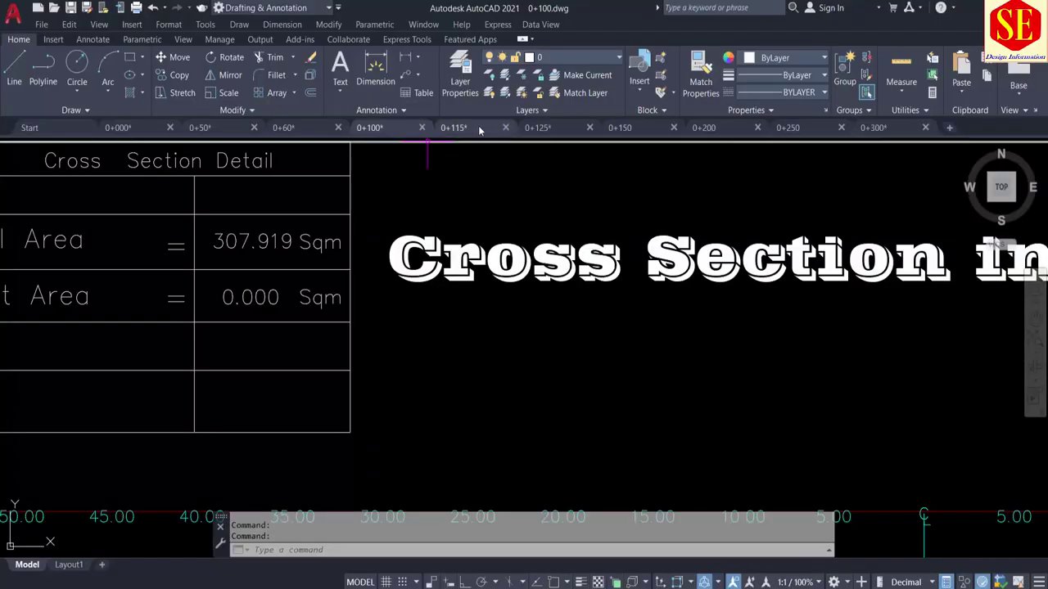
left_click(454, 128)
scroll(153, 301, "up", 4)
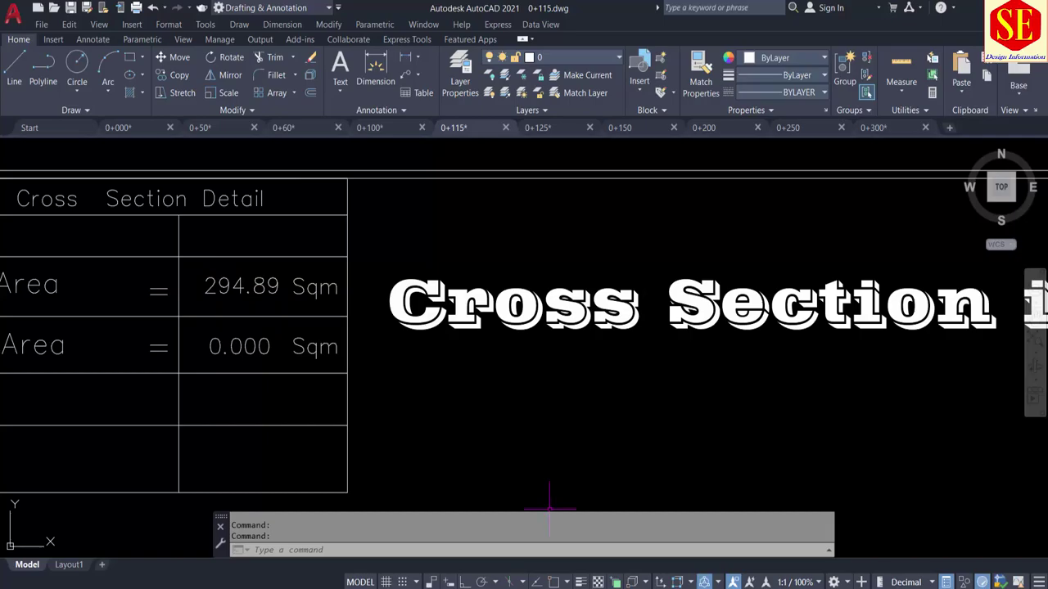
key("alt+Tab")
type("294")
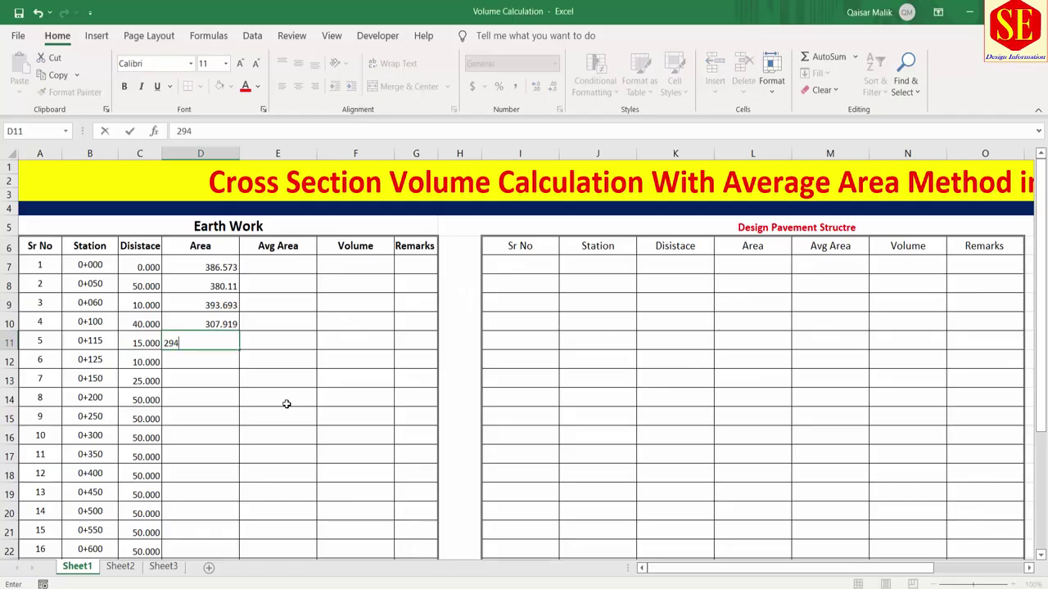
type(".89")
key("Return")
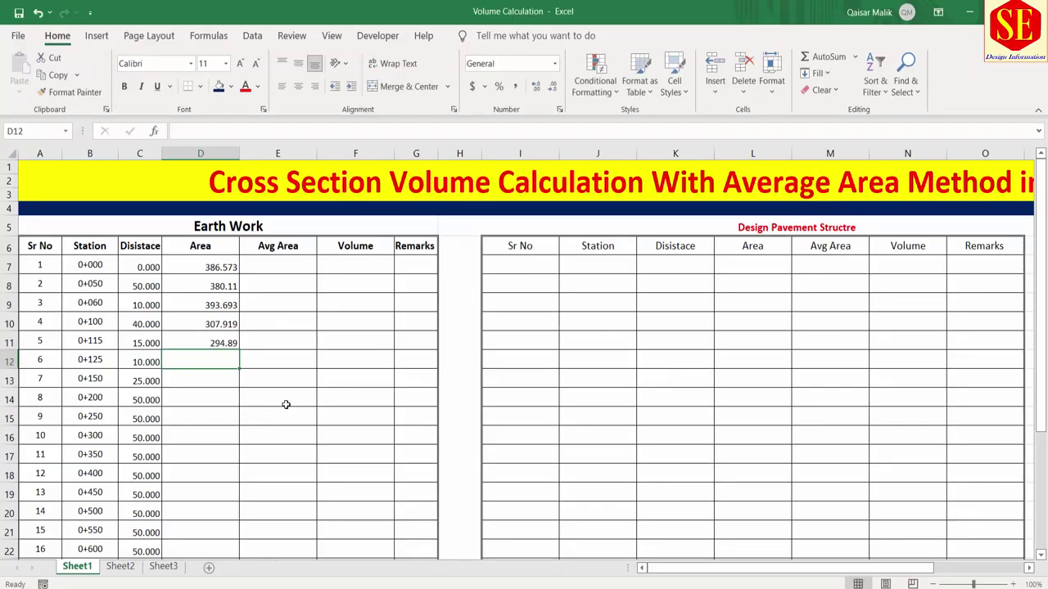
Read the 0+125 fill area in AutoCAD and commit 307.92 in D12
key("alt+Tab")
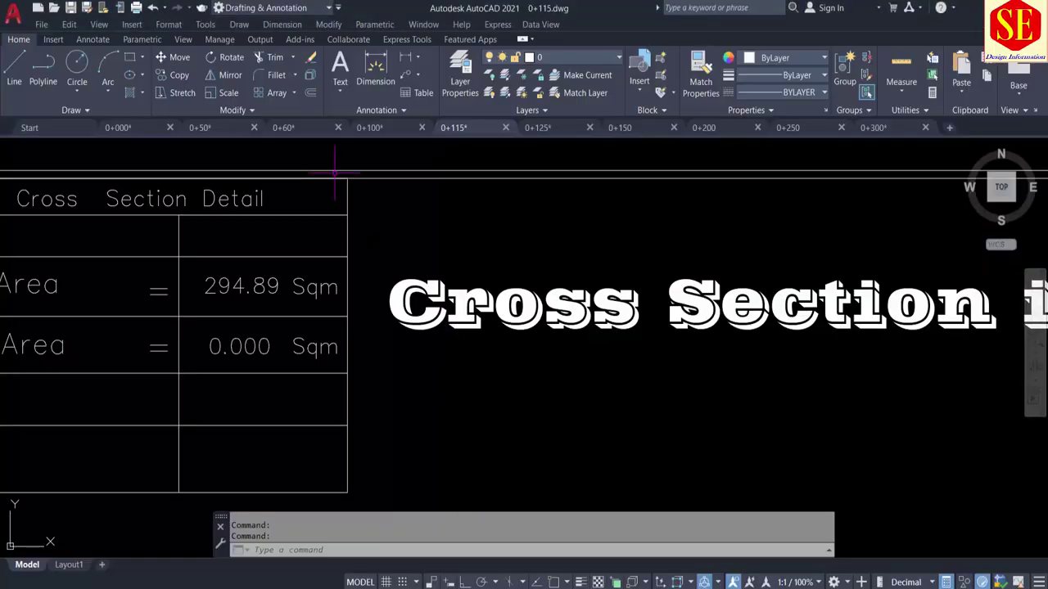
left_click(541, 128)
scroll(155, 237, "up", 4)
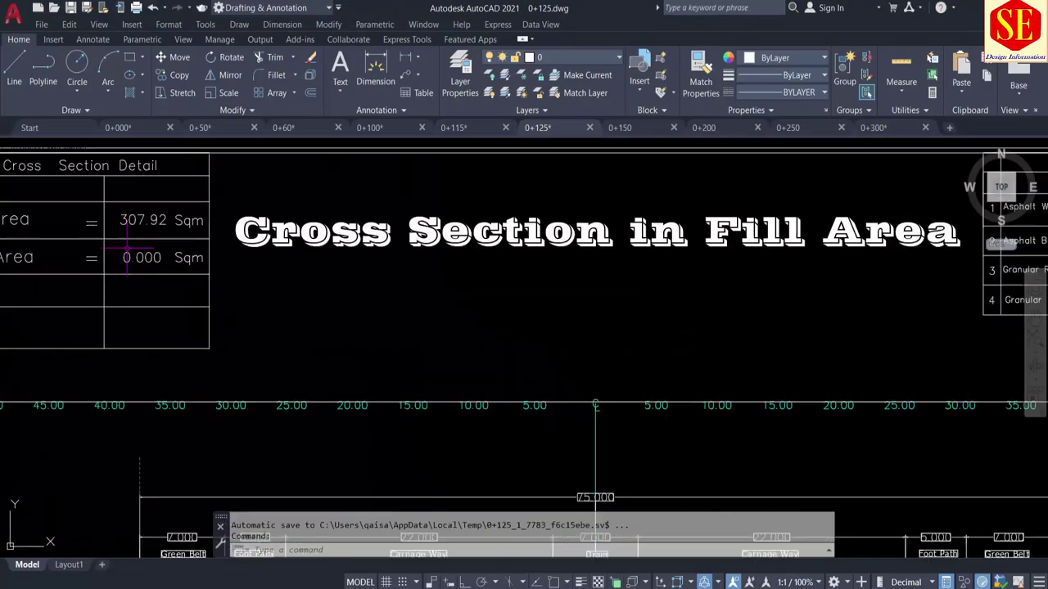
mouse_move(90, 260)
middle_mouse_down()
mouse_move(139, 246)
mouse_move(316, 269)
middle_mouse_up()
scroll(275, 264, "up", 2)
type("307.92")
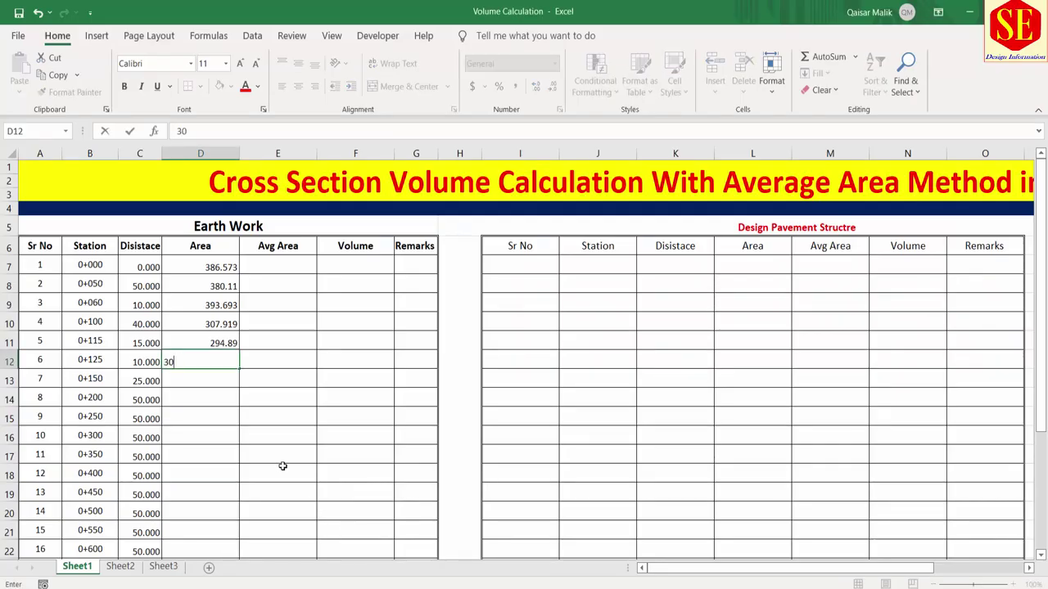
key("Return")
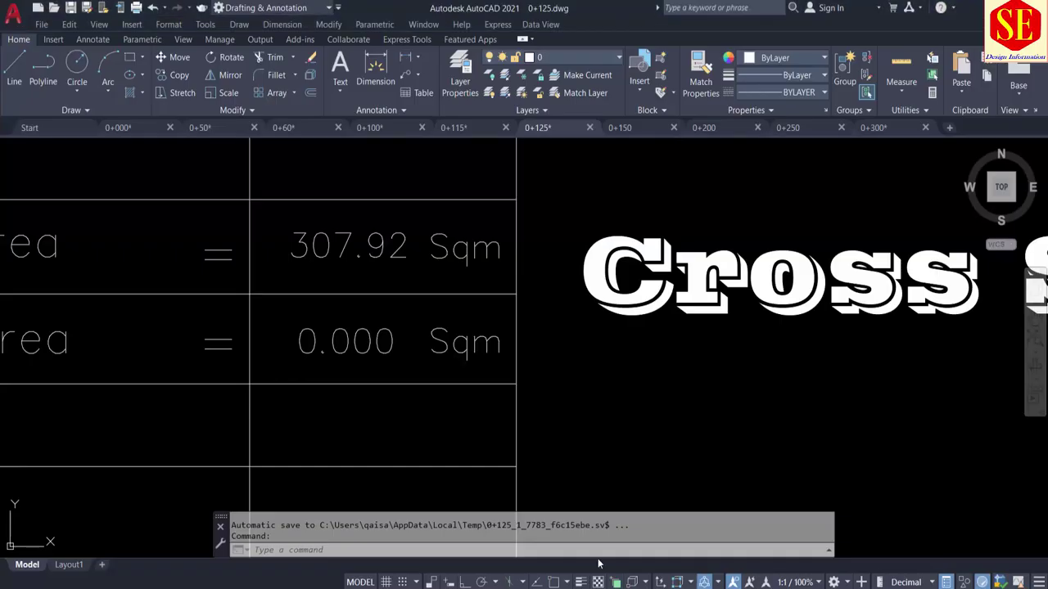
Bring up the 0+150 cross-section drawing's Cross Section Detail table in AutoCAD
left_click(620, 128)
left_click(622, 134)
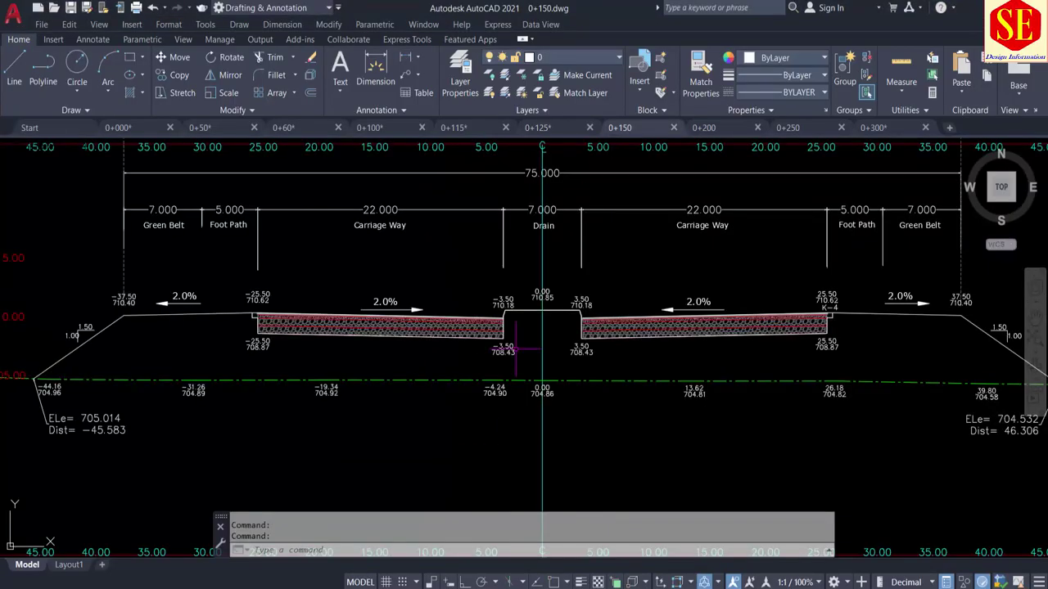
middle_click_drag(237, 205, 296, 376)
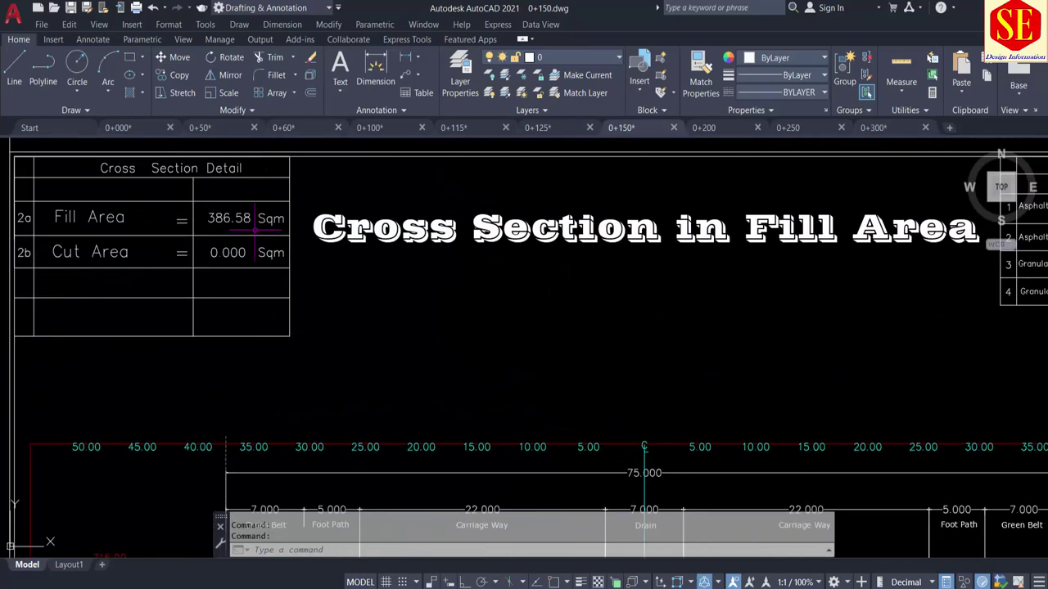
scroll(255, 219, "up", 2)
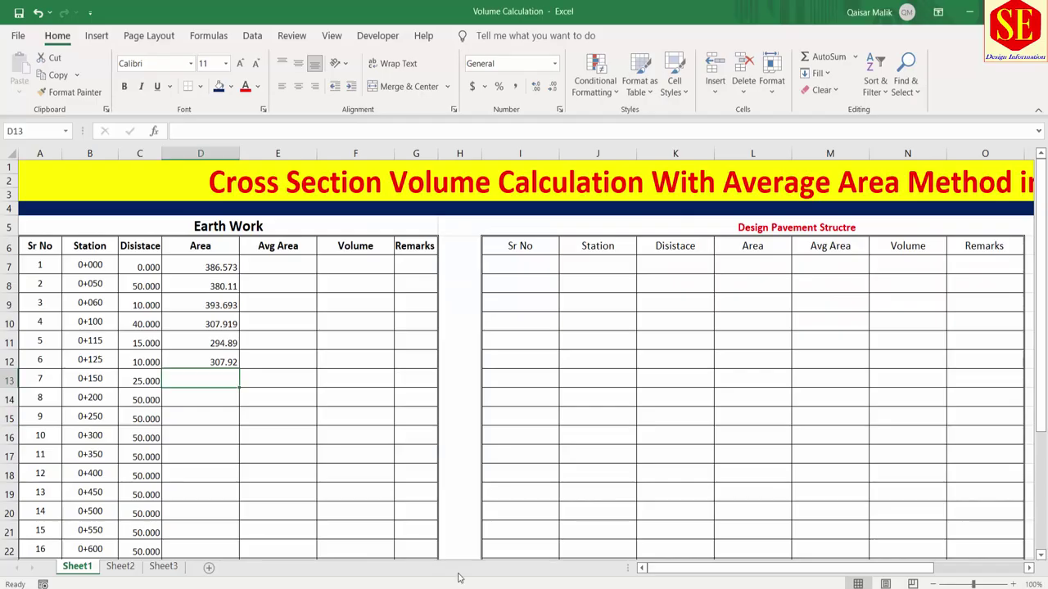
Enter the areas 386.58 for 0+150 and 396.158 for 0+200
type("386.58")
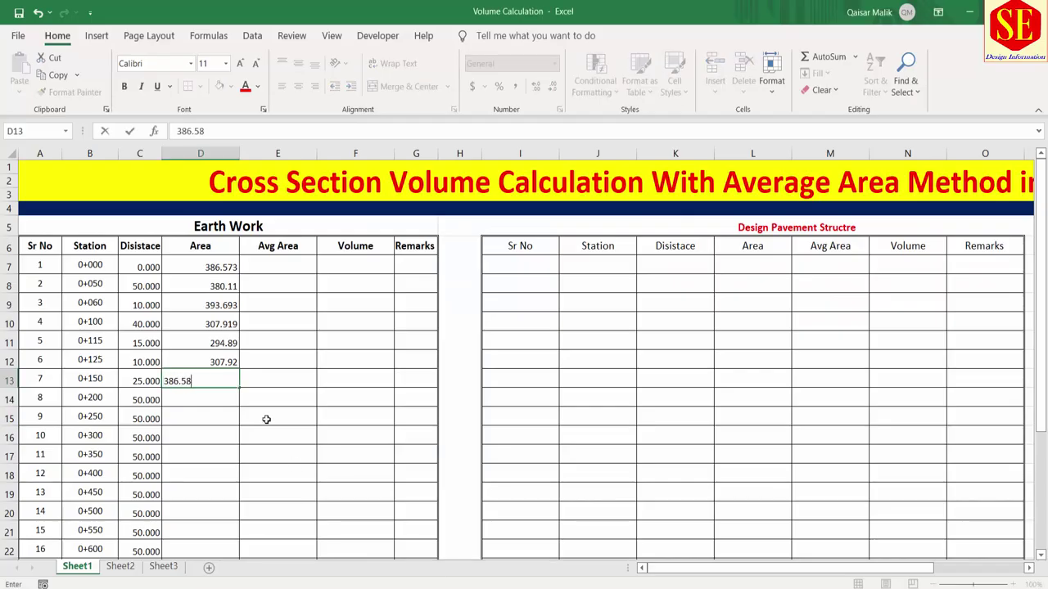
key("Return")
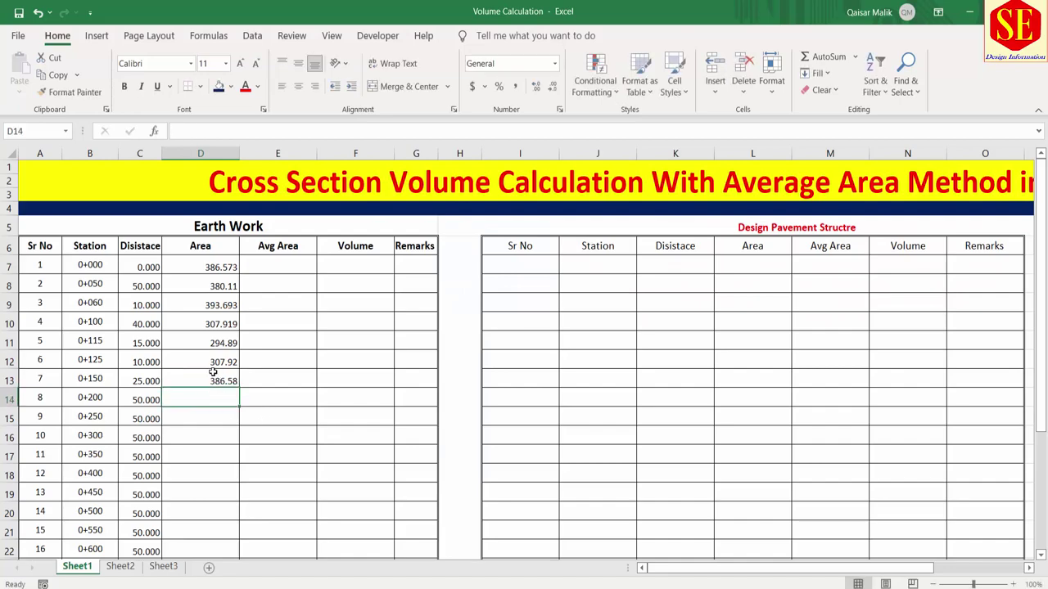
scroll(437, 237, "up", 3)
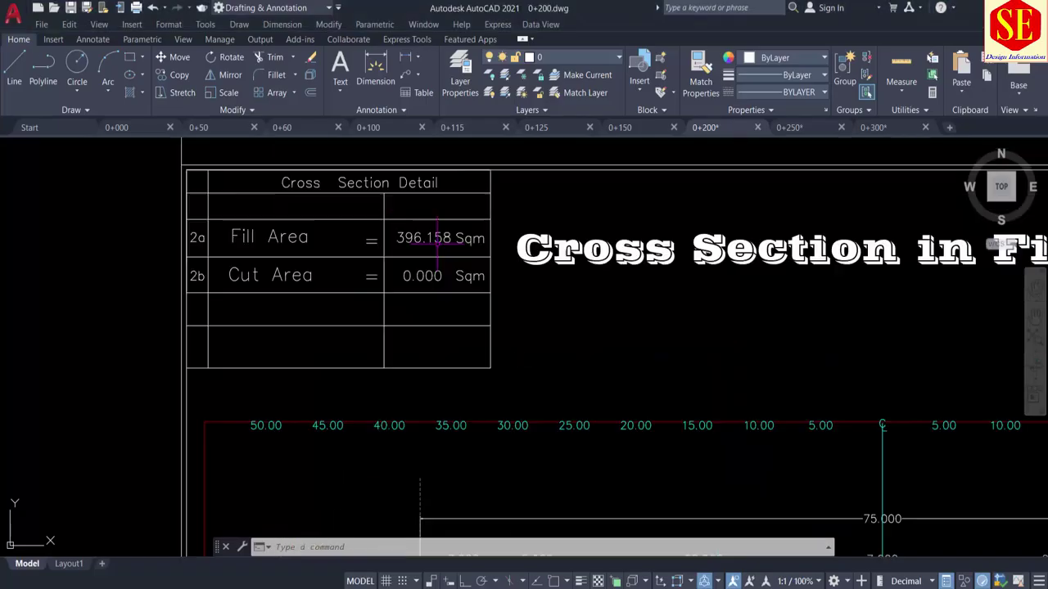
scroll(436, 237, "up", 2)
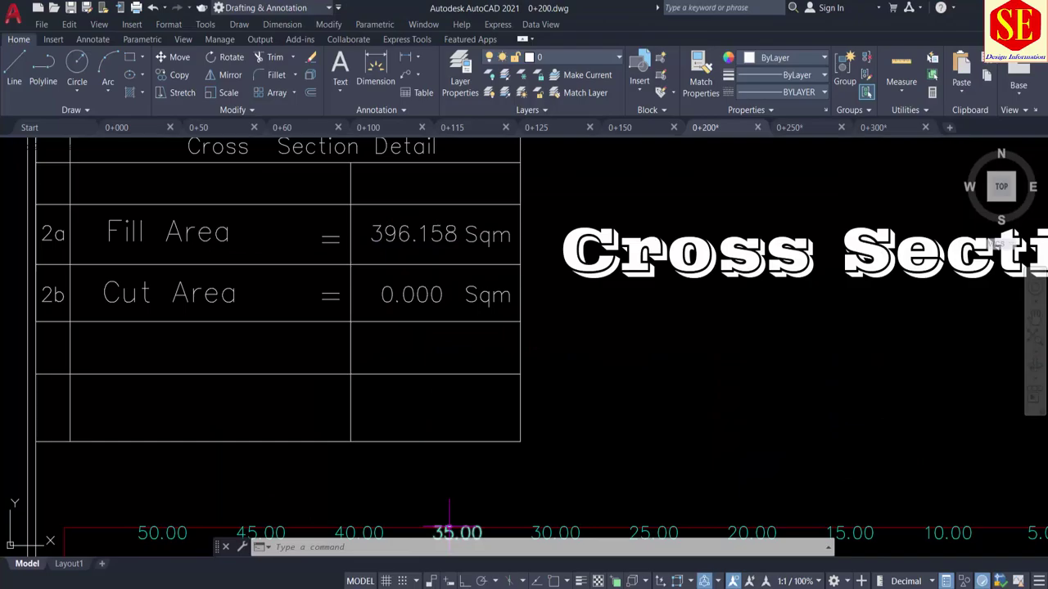
left_click(515, 518)
type("396.158")
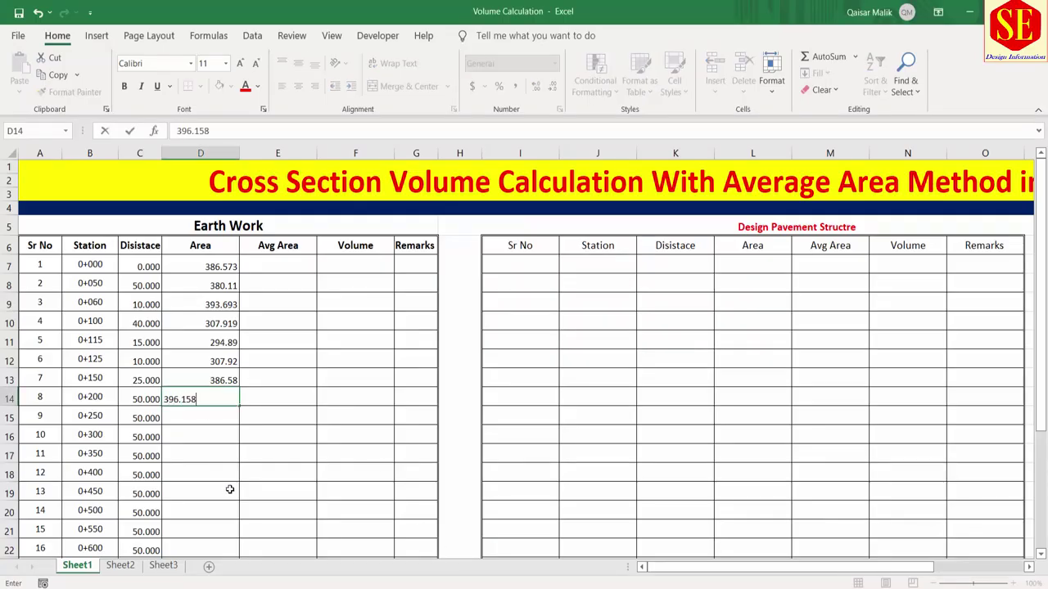
key("Return")
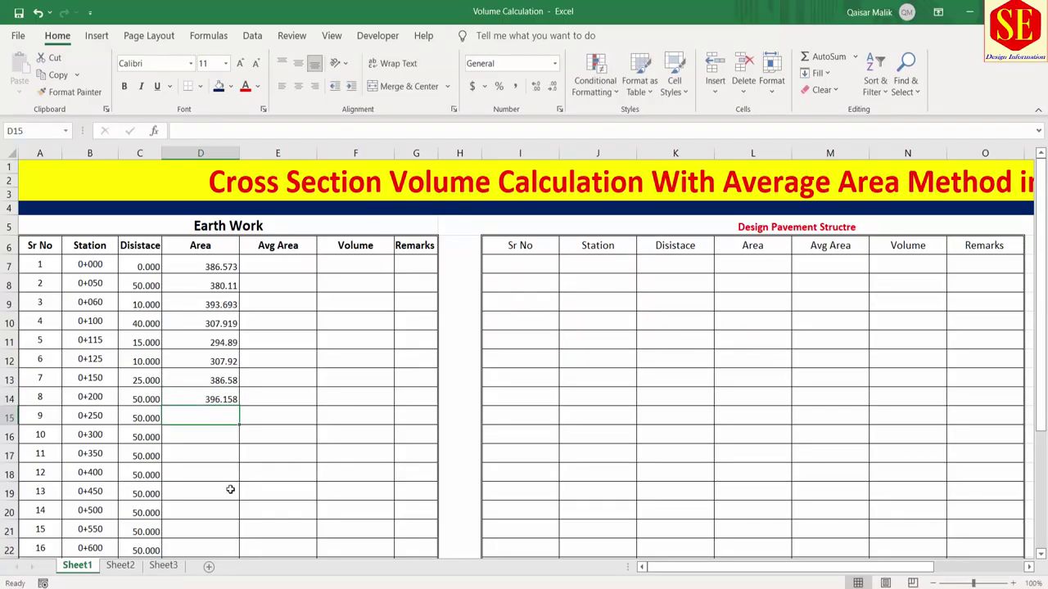
Read the 0+250 and 0+300 cross-sections and enter their areas 296.58 and 401.58
key("alt+Tab")
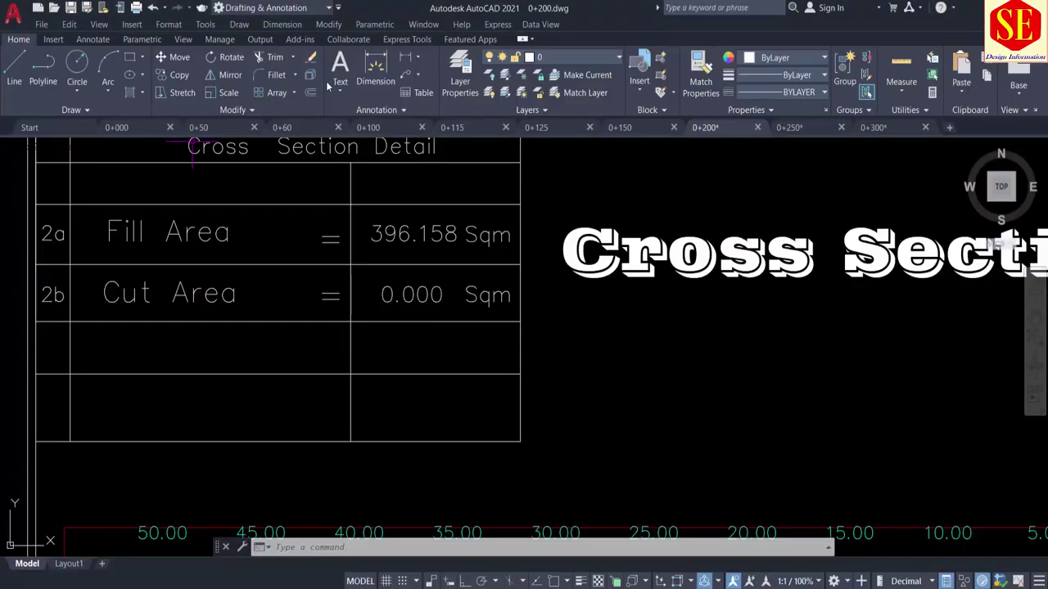
left_click(788, 126)
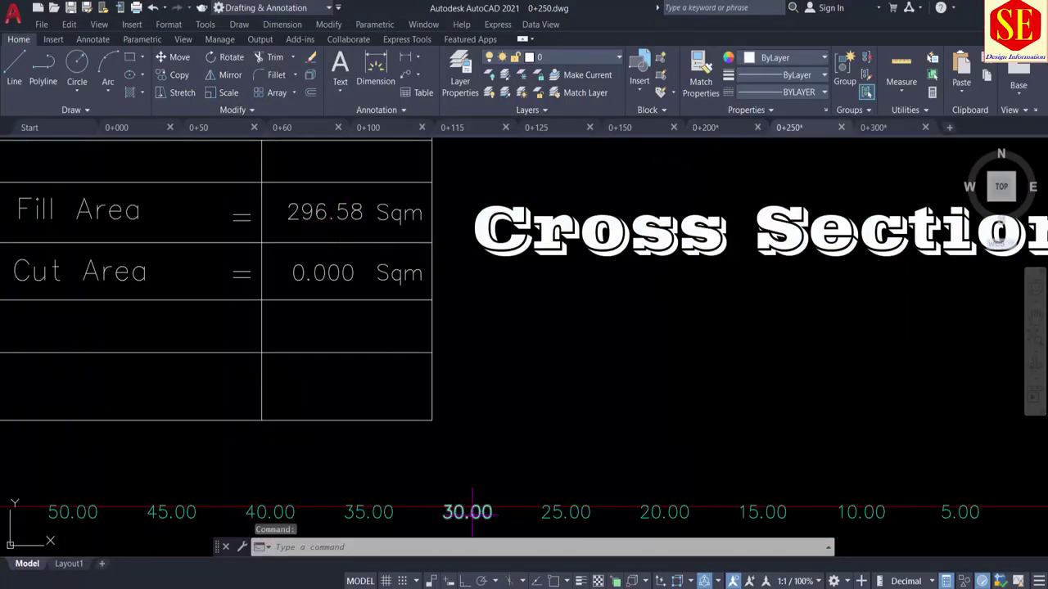
key("alt+Tab")
type("296")
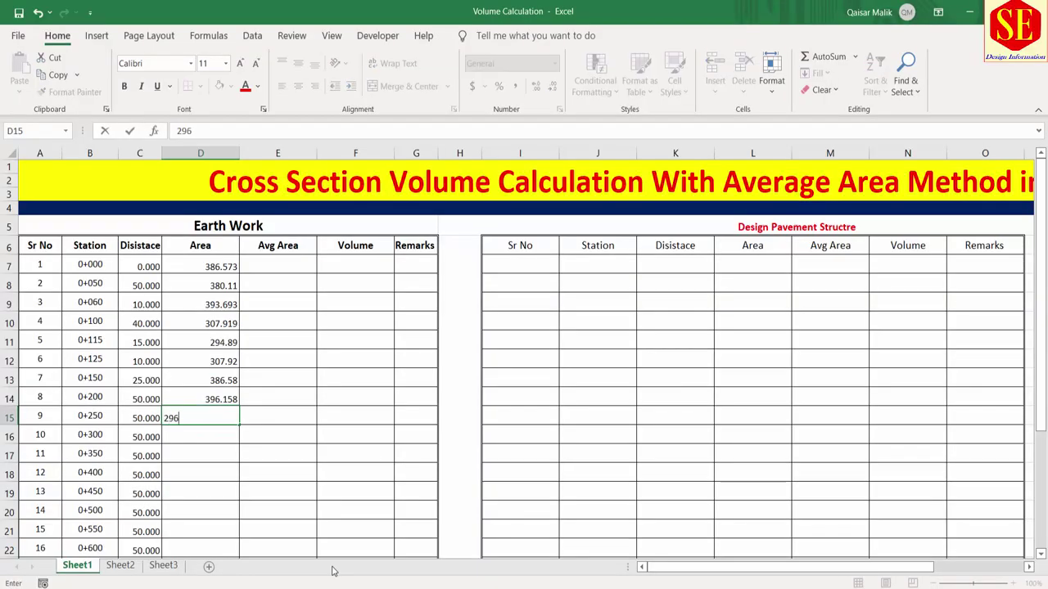
key("Return")
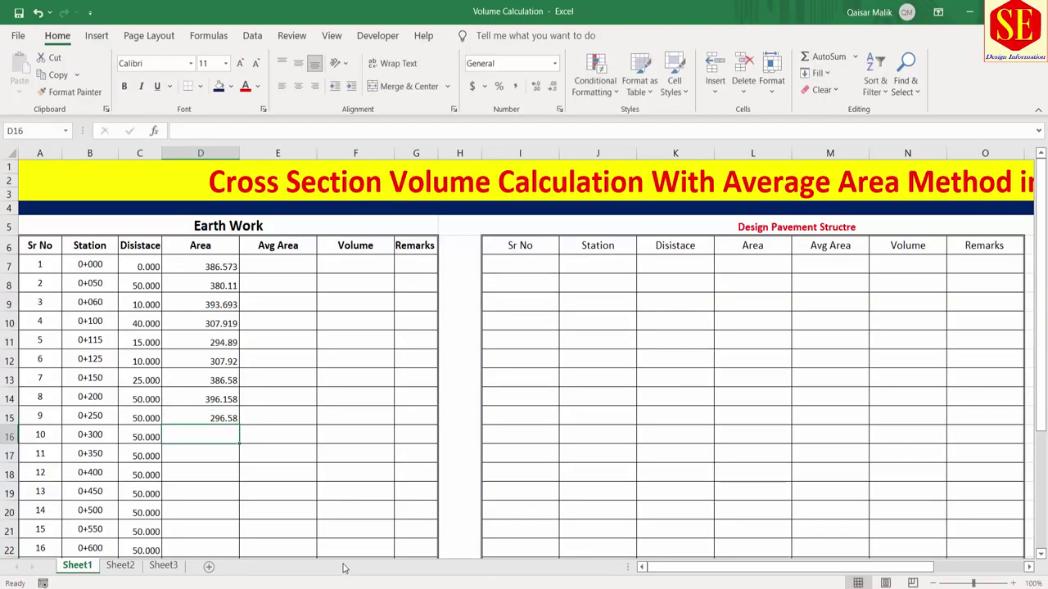
key("alt+Tab")
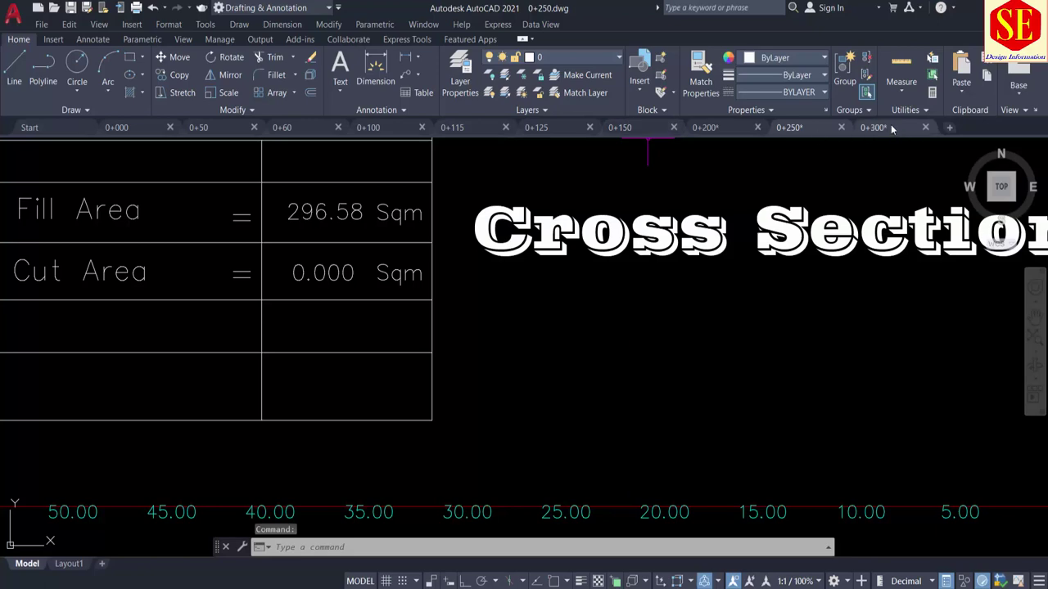
left_click(872, 126)
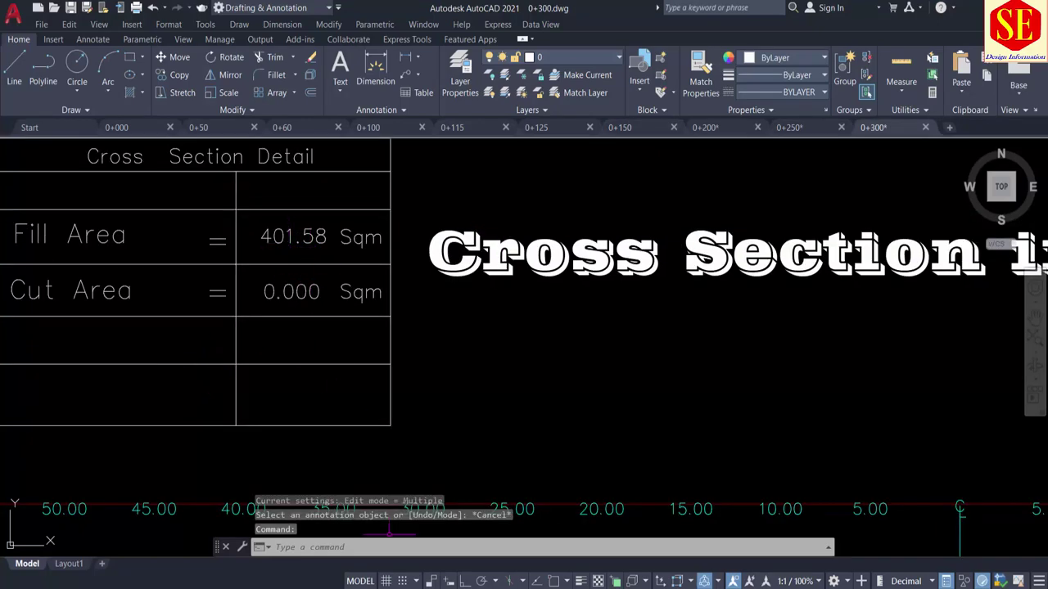
key("alt+Tab")
type("4")
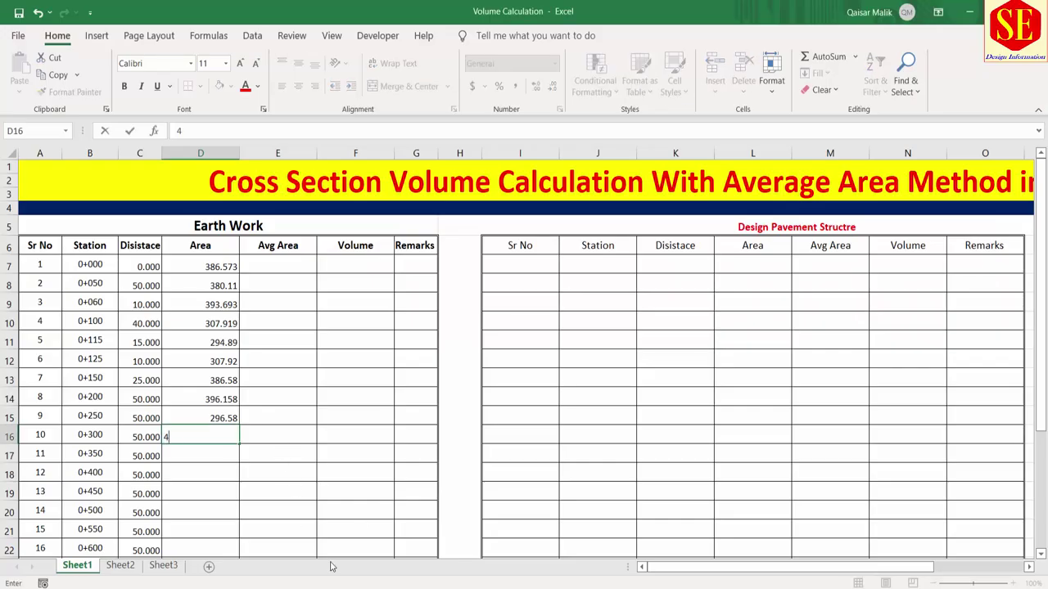
key("Return")
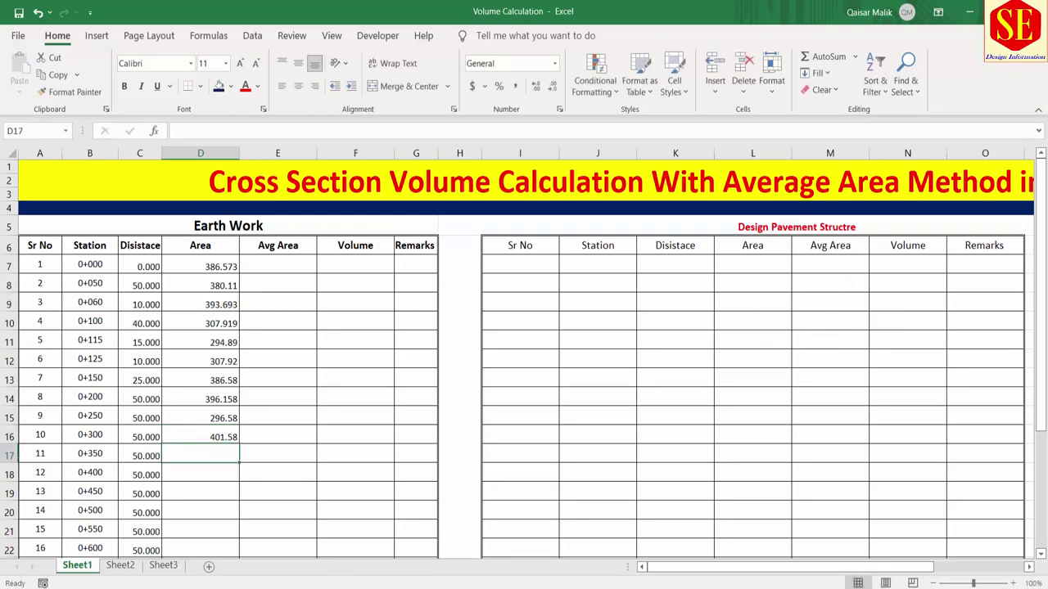
Enter areas 350, 361, 251.25 and 261.251 for stations 0+350 through 0+500
scroll(322, 445, "down", 2)
scroll(238, 360, "down", 1)
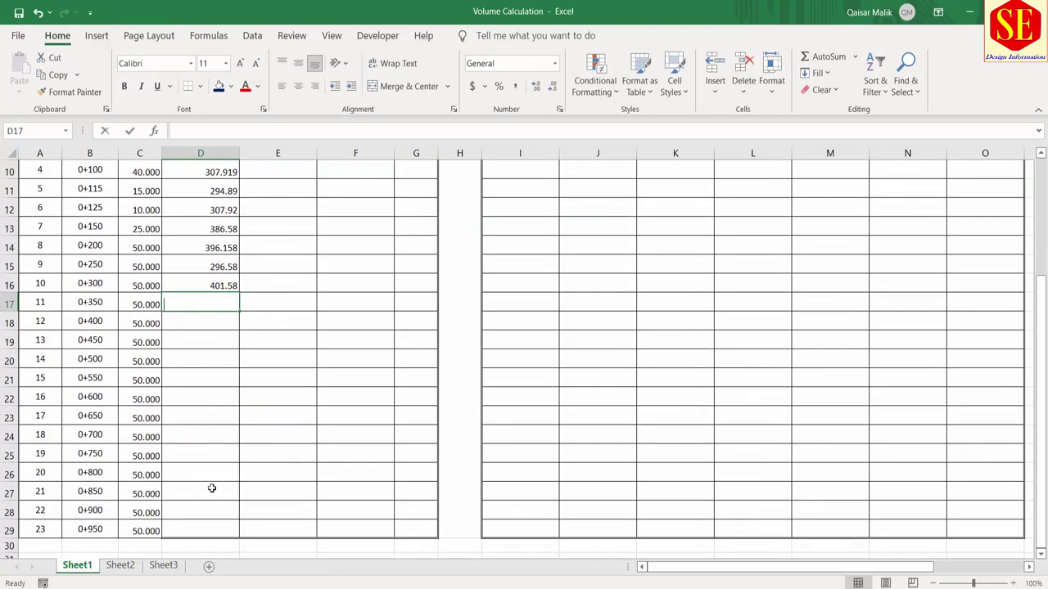
type("350")
key("Return")
type("361")
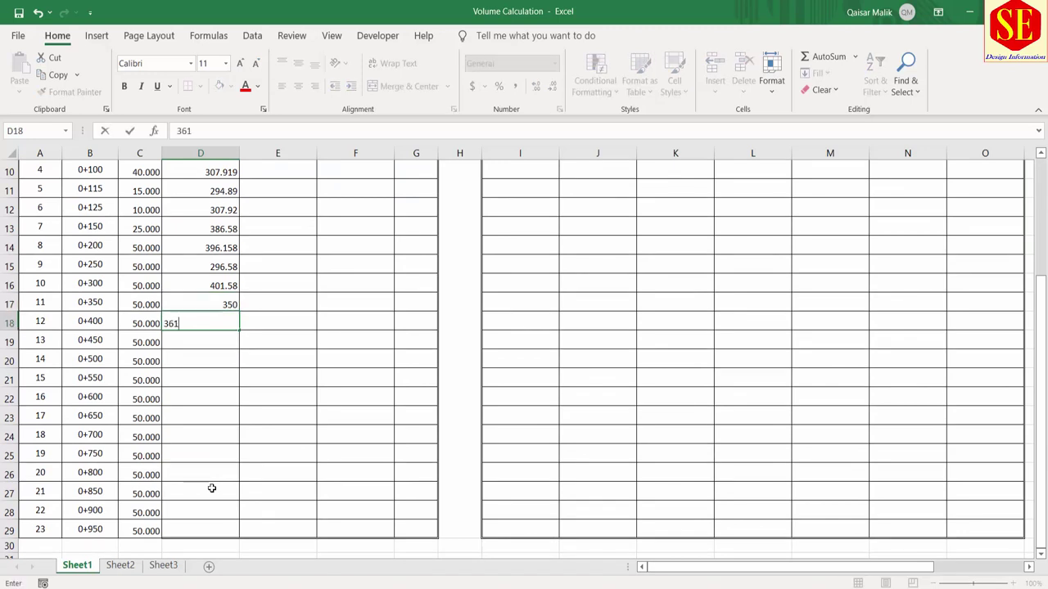
key("Return")
type("251.25")
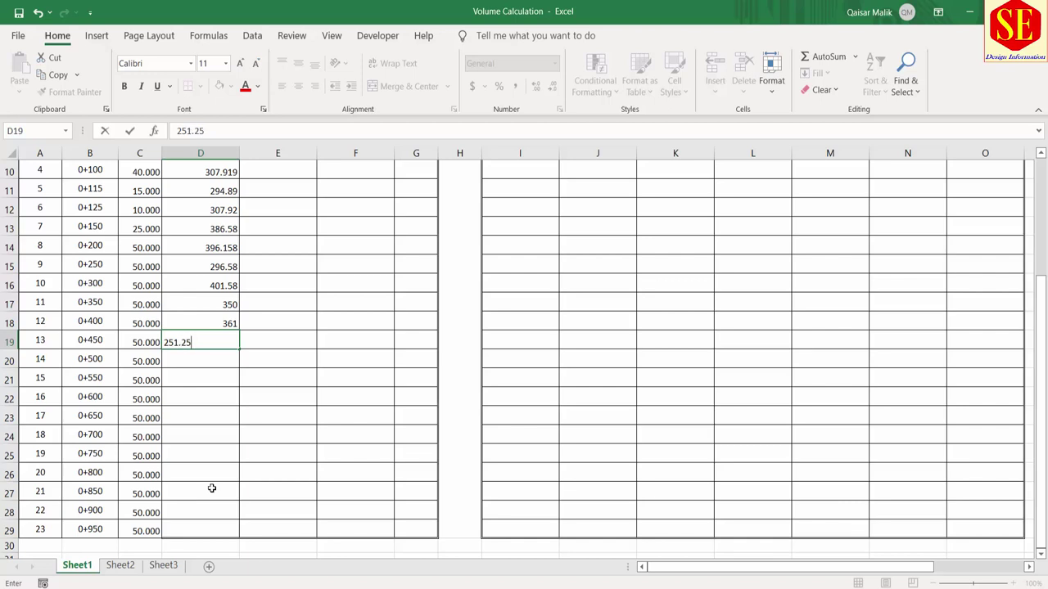
key("Return")
type("261.")
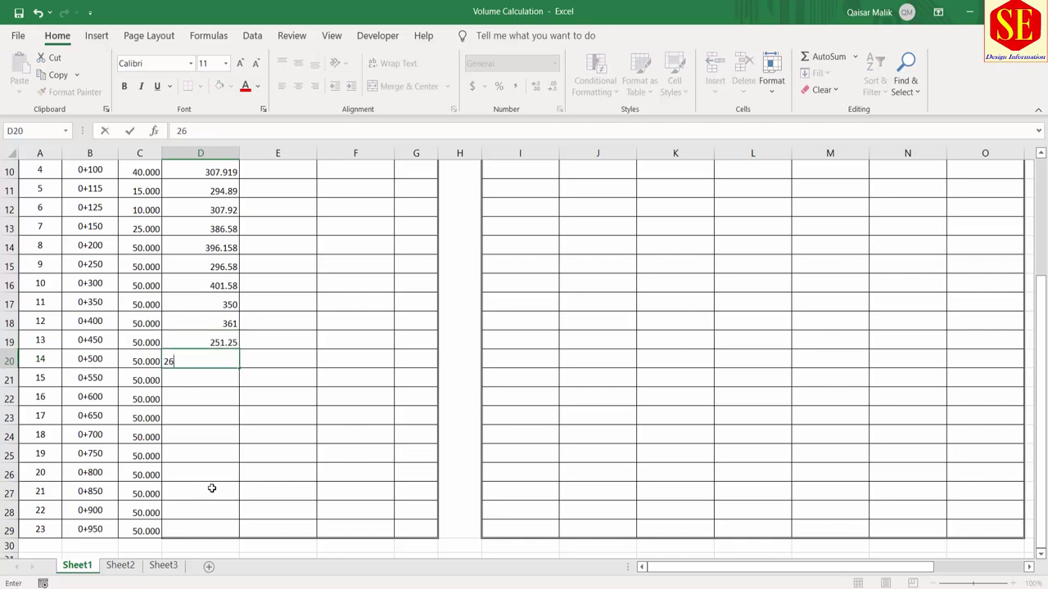
type("251")
key("Return")
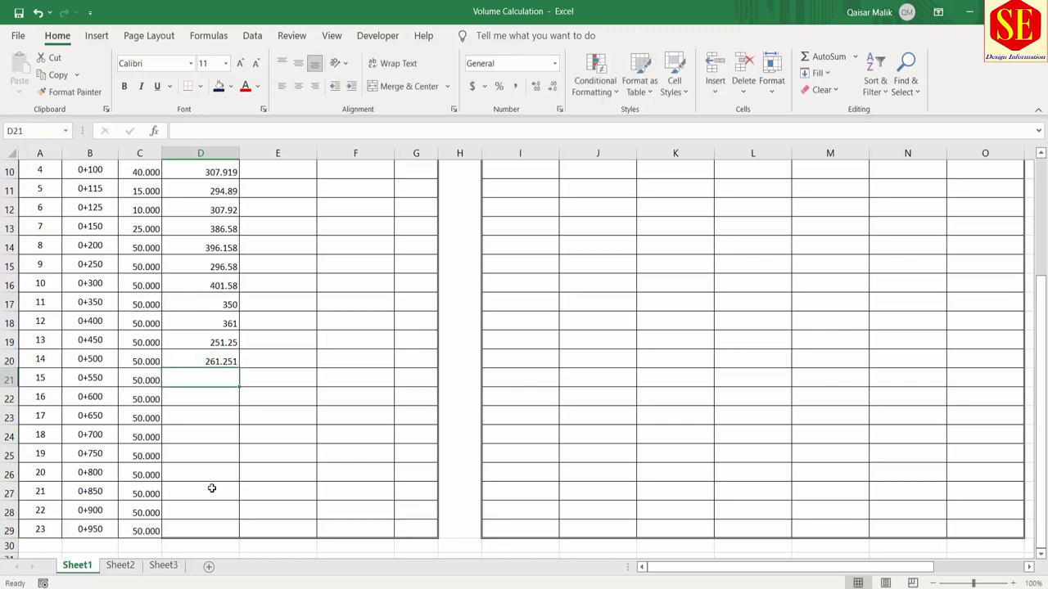
Enter areas 275.32, 260.25 (corrected), 271 and 410.25 for stations 0+550 through 0+700
type("2")
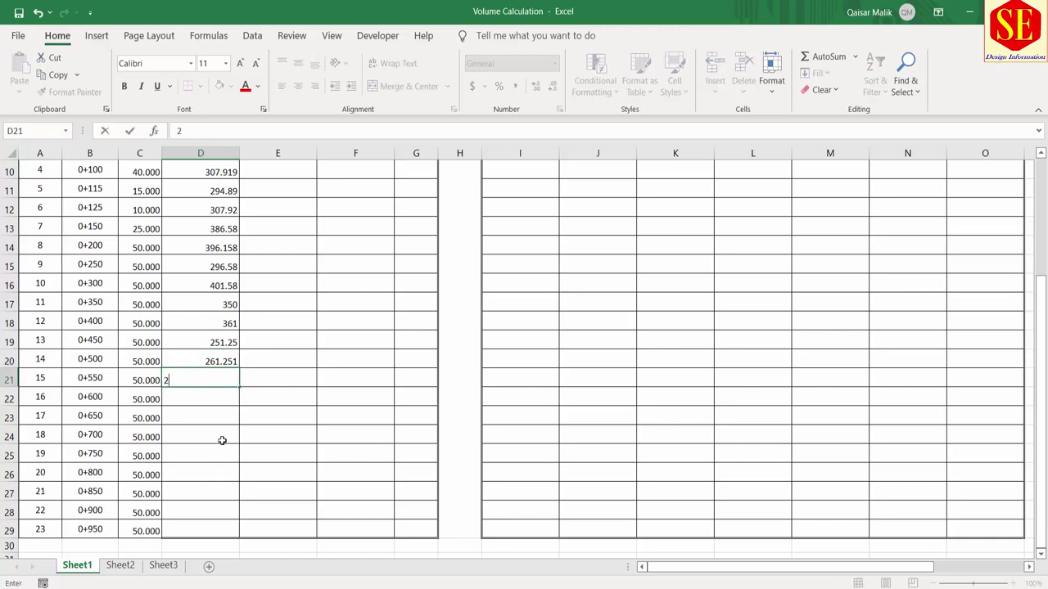
type("75.32")
key("Return")
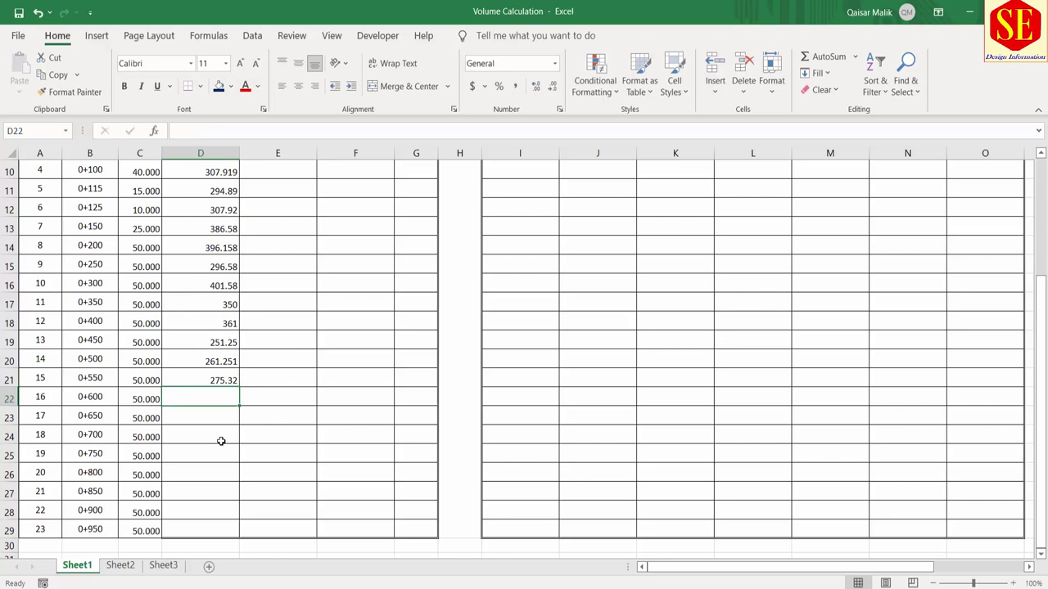
type("26")
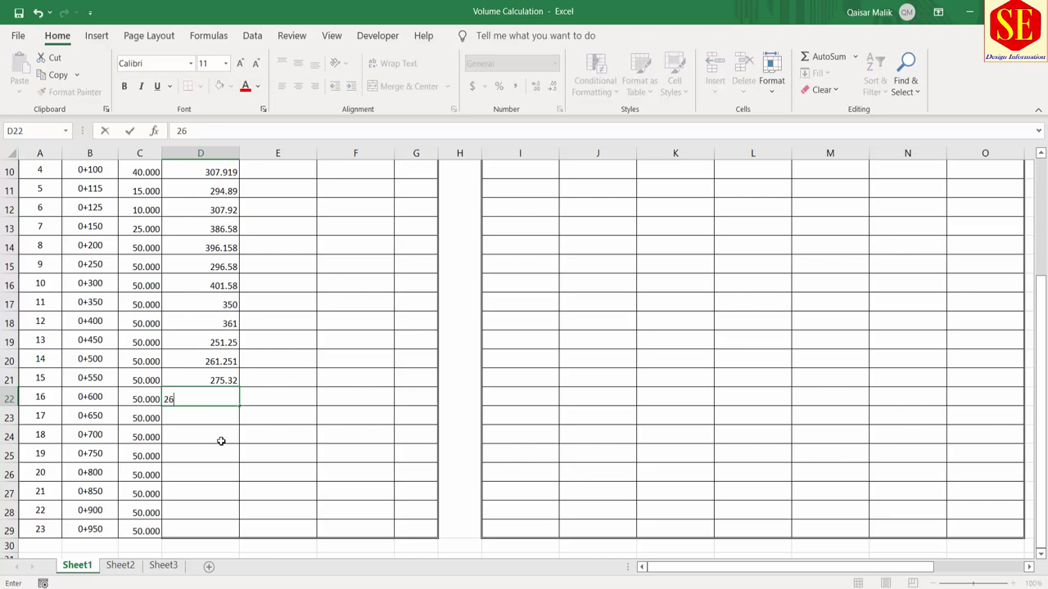
type("025")
key("Return")
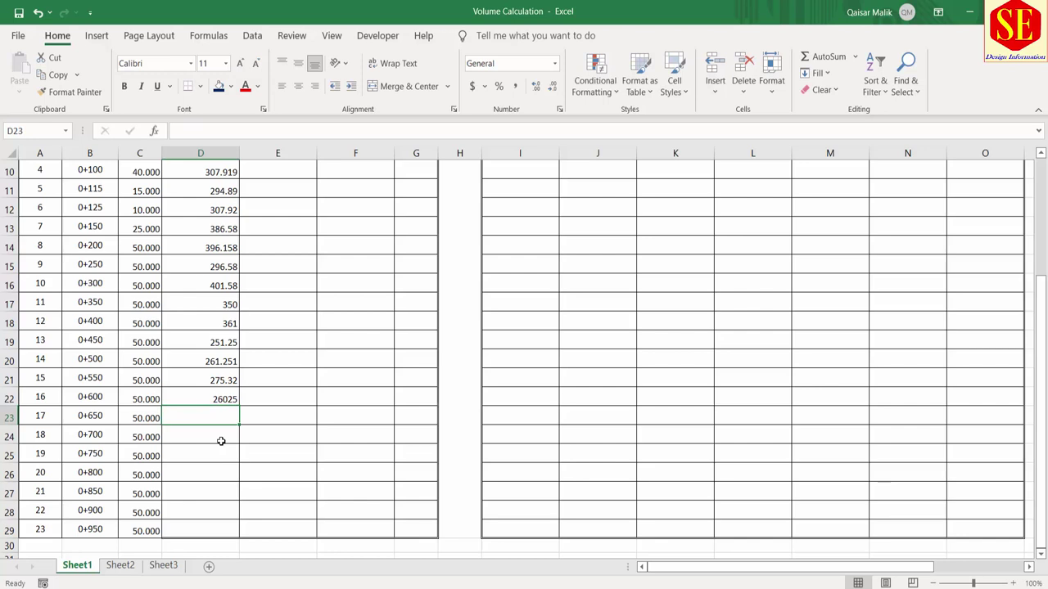
left_click(223, 400)
type("260.")
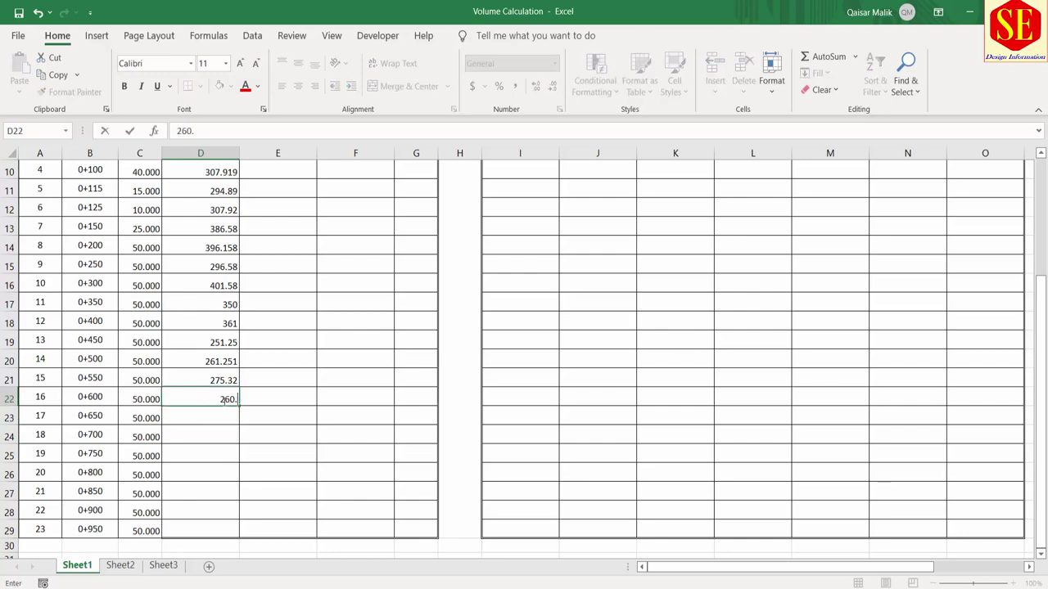
key("Return")
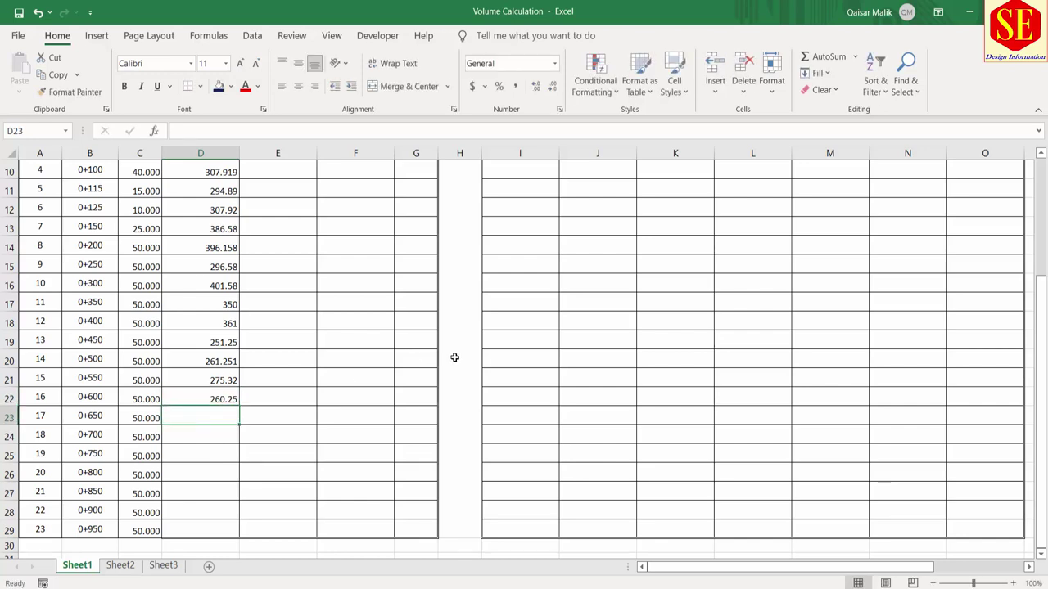
type("271")
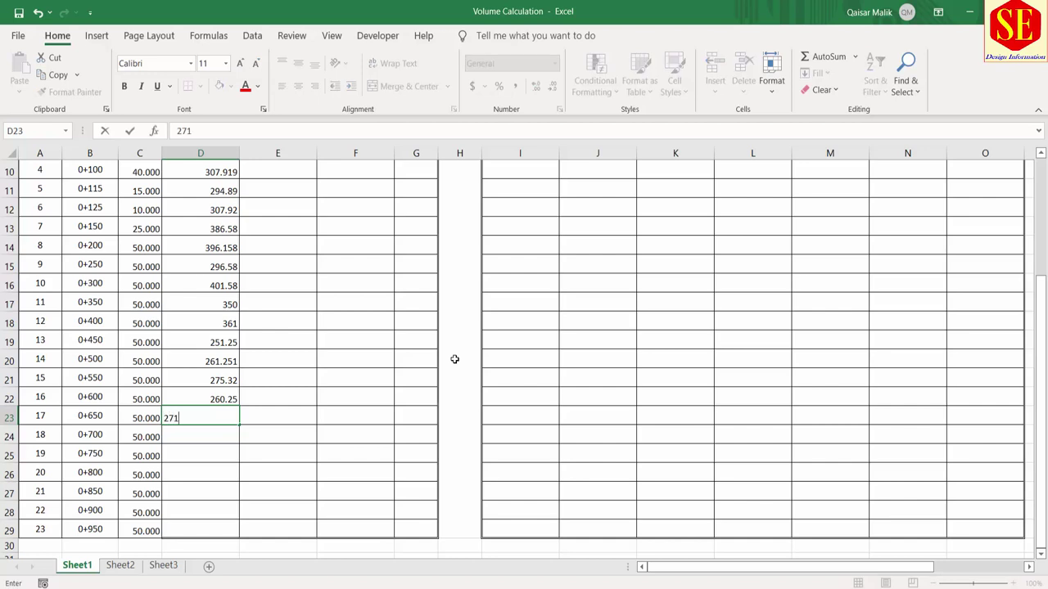
key("Return")
type("410.")
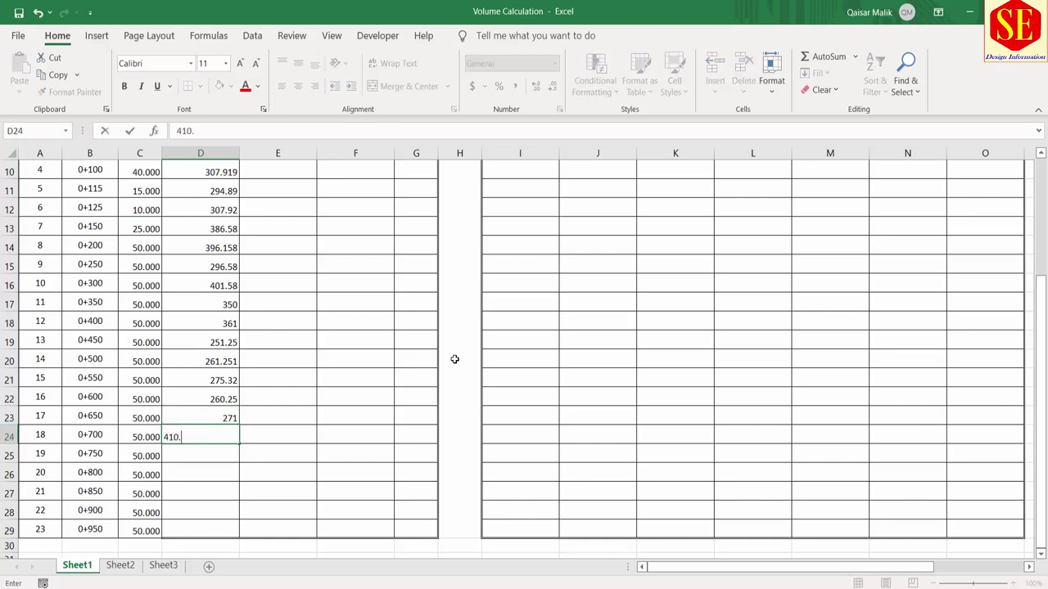
type("25")
key("Return")
Enter areas 412, 450, 410.25, 41.26 and 256.15 for stations 0+750 through 0+950
type("41")
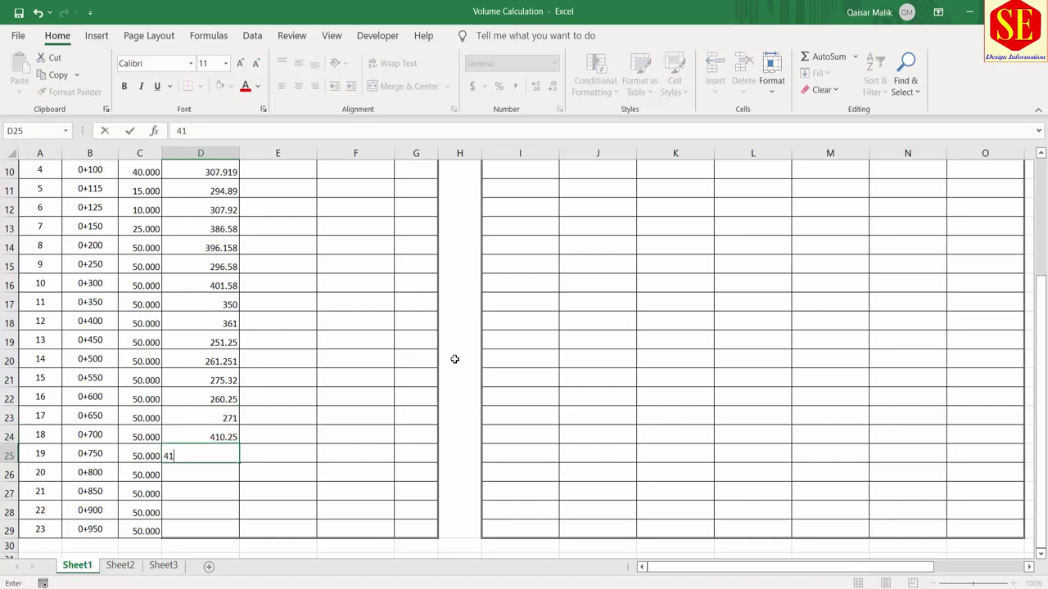
type("2.000")
key("Return")
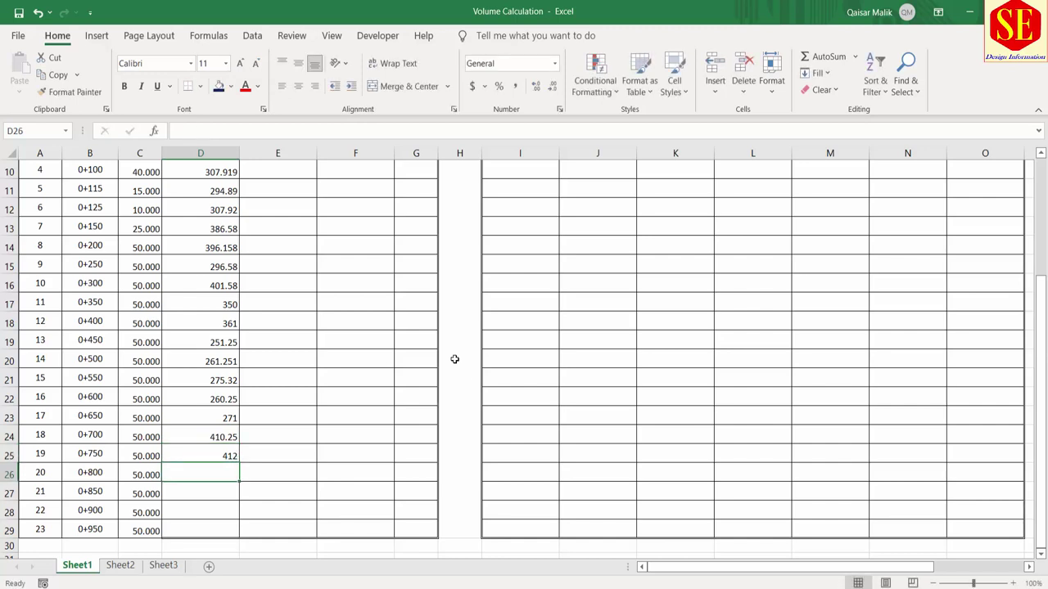
type("450")
key("Return")
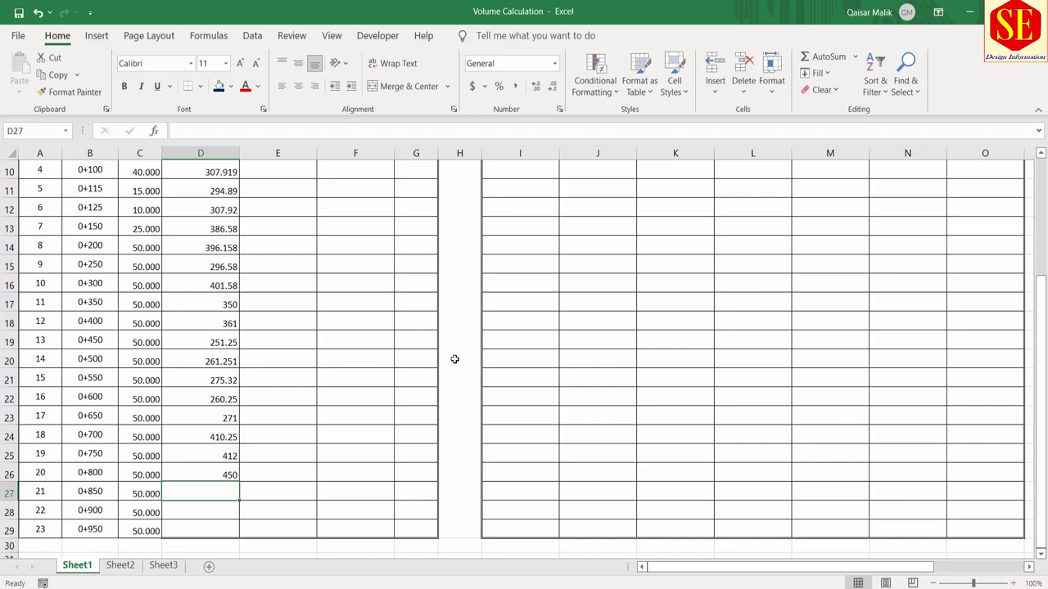
type("410.25")
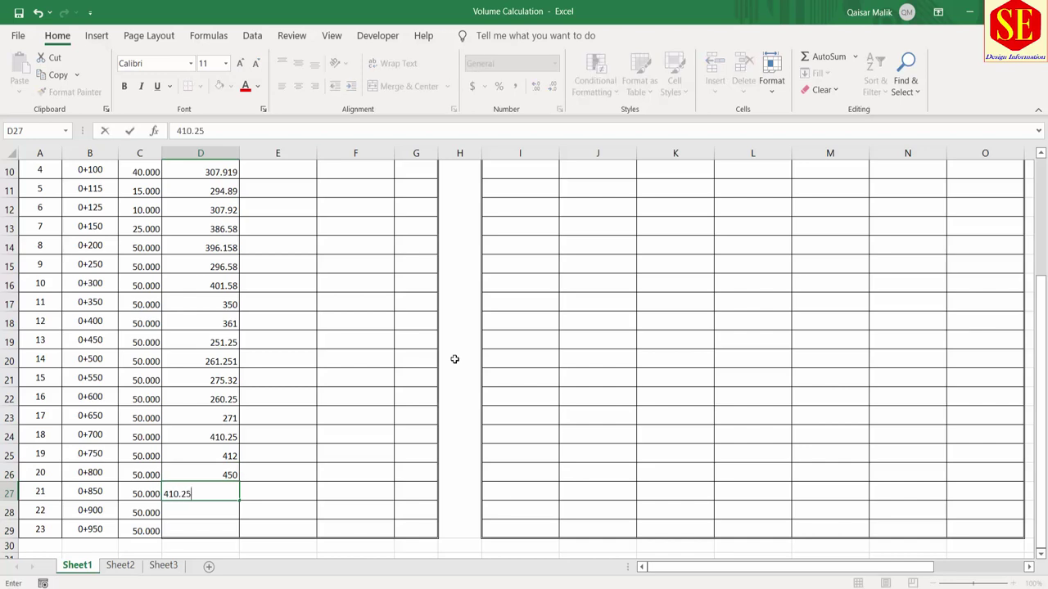
key("Return")
type("41.")
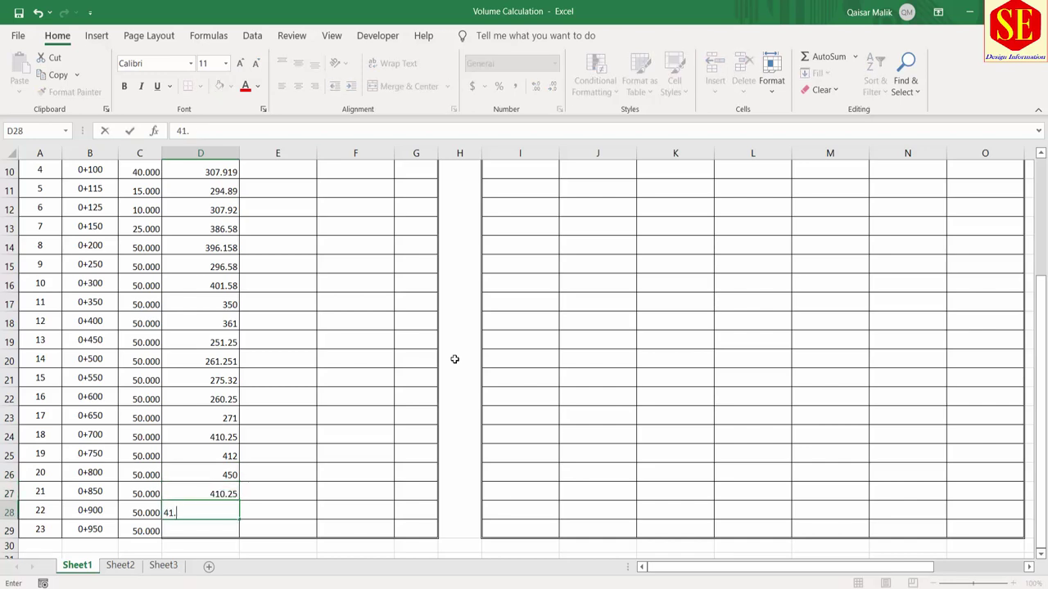
type("26")
key("Return")
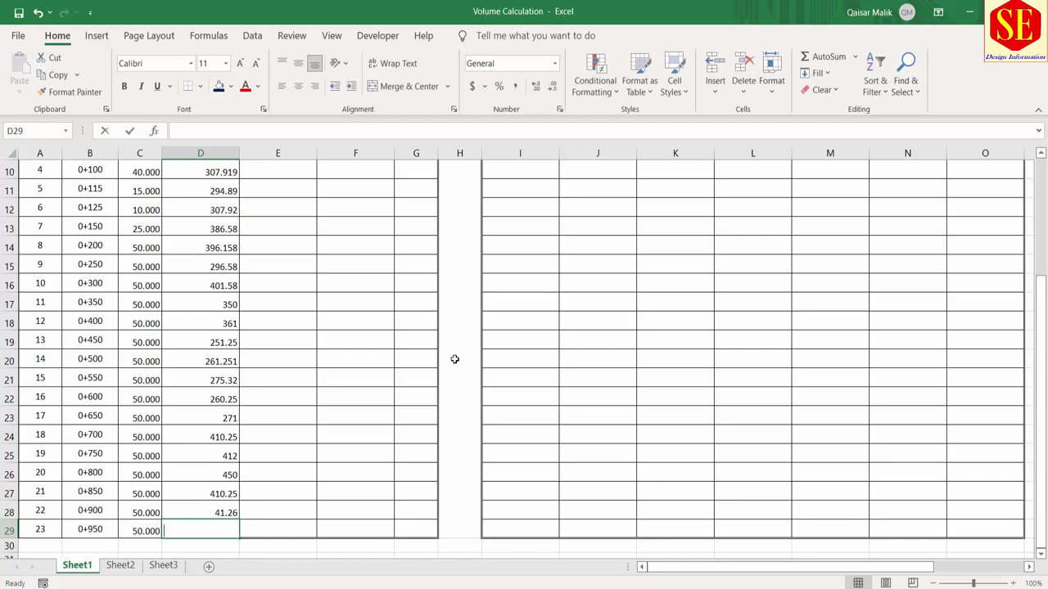
type("256.15")
key("Return")
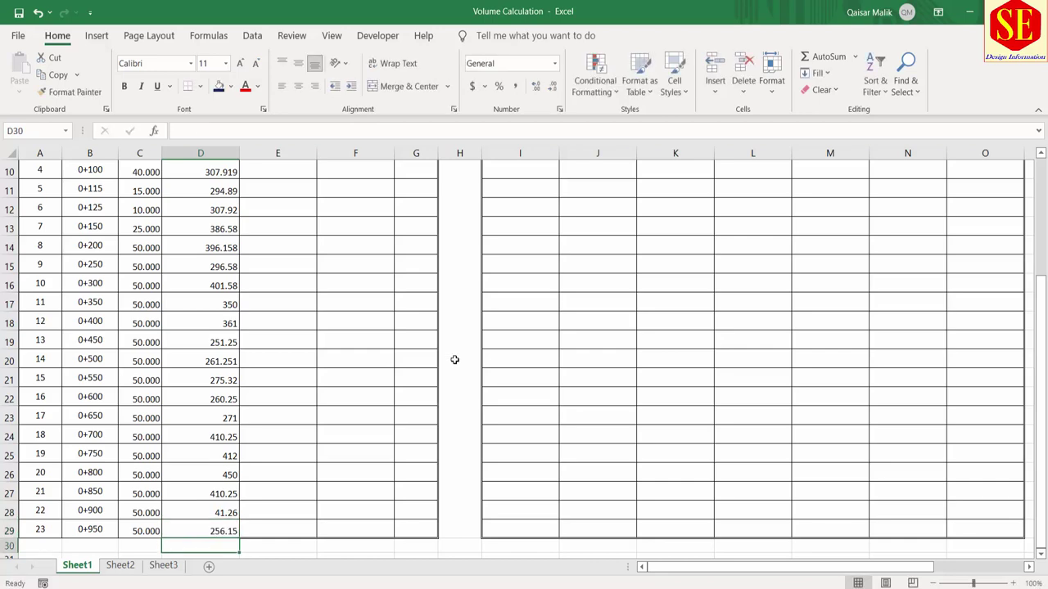
Format D7:G29 as Number, reduced to three decimal places
scroll(225, 257, "up", 3)
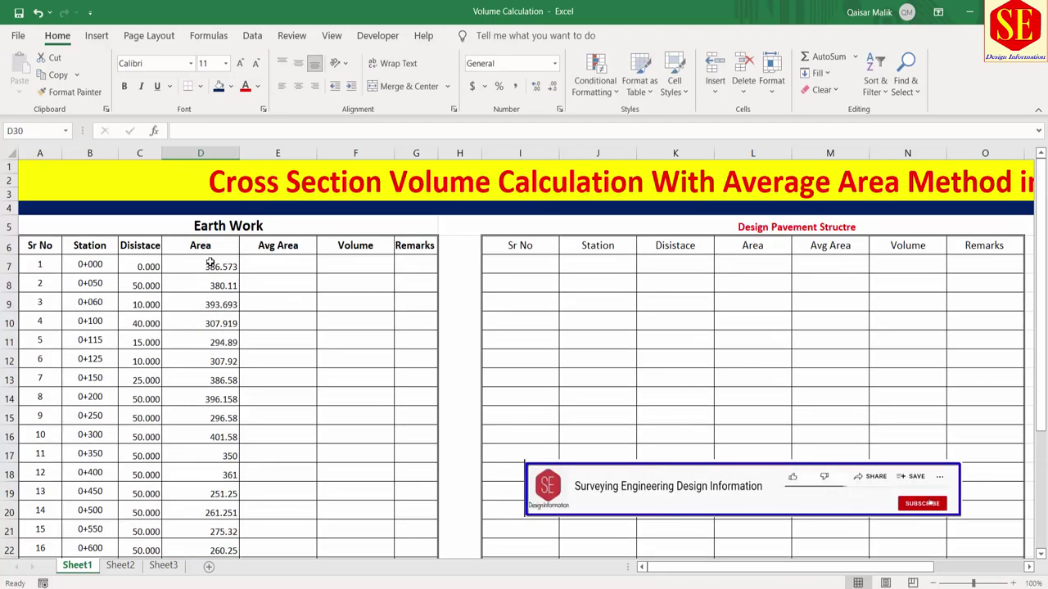
mouse_move(210, 262)
left_mouse_down()
mouse_move(265, 546)
mouse_move(409, 529)
left_mouse_up()
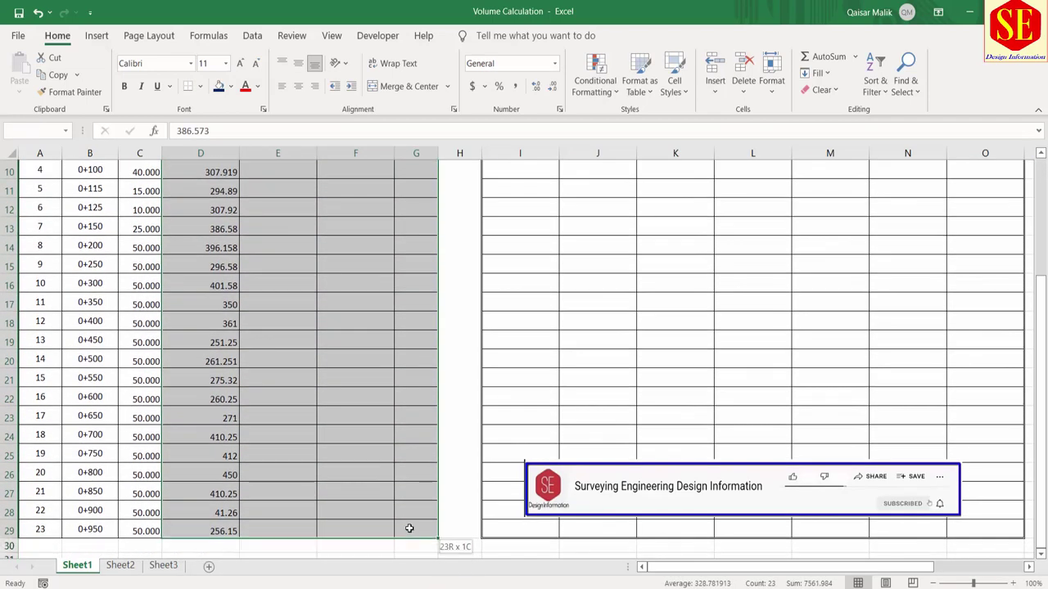
scroll(368, 286, "up", 3)
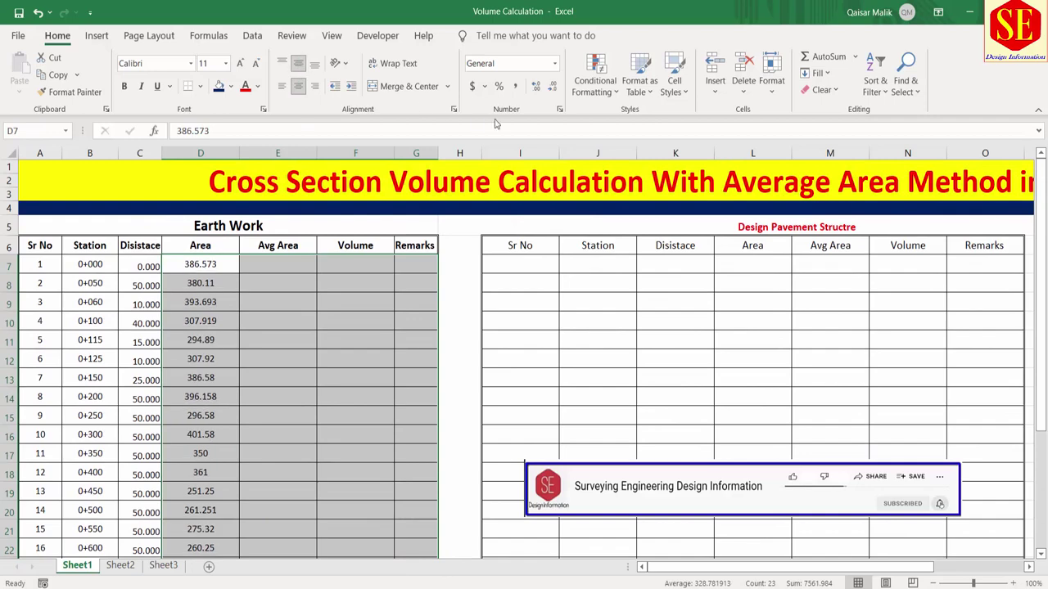
left_click(532, 86)
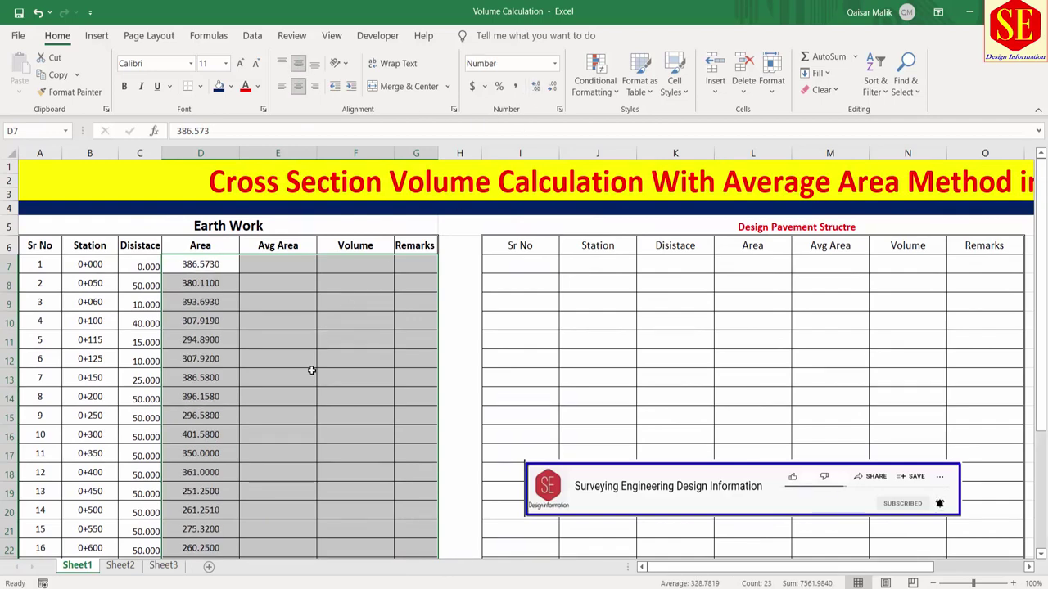
scroll(307, 356, "down", 3)
scroll(226, 409, "up", 2)
scroll(227, 409, "up", 1)
left_click(550, 86)
left_click(278, 340)
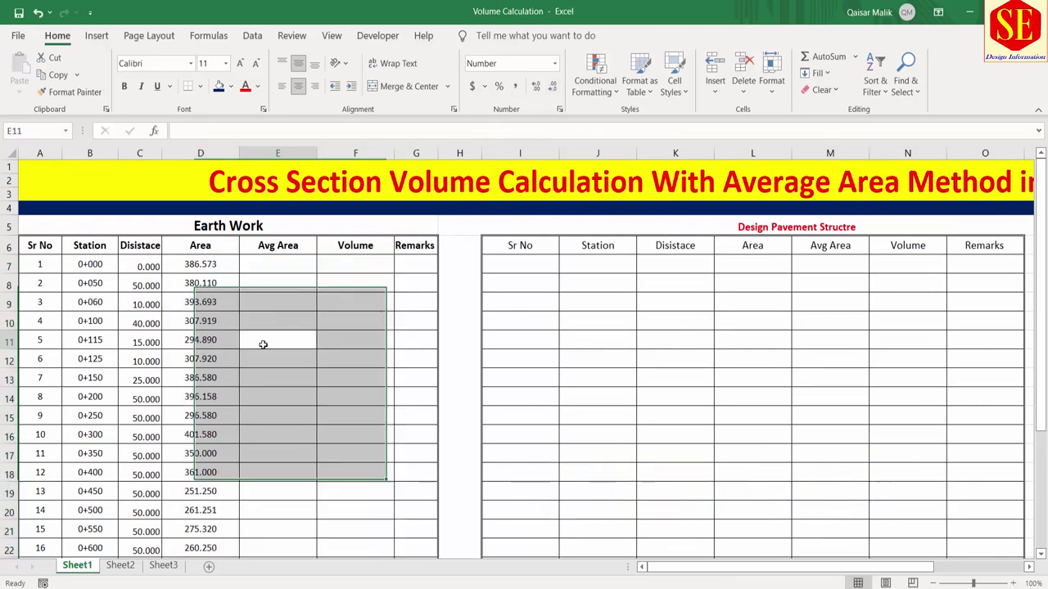
Check the formatted area and distance values and the Avg Area heading
left_click(212, 265)
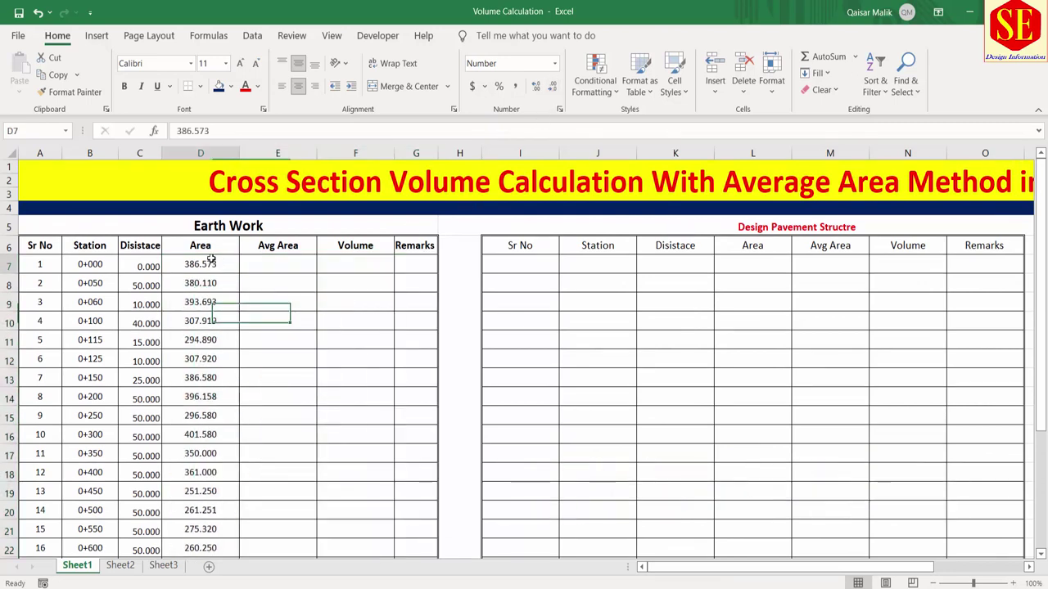
left_click(212, 281)
key("Down")
key("Down")
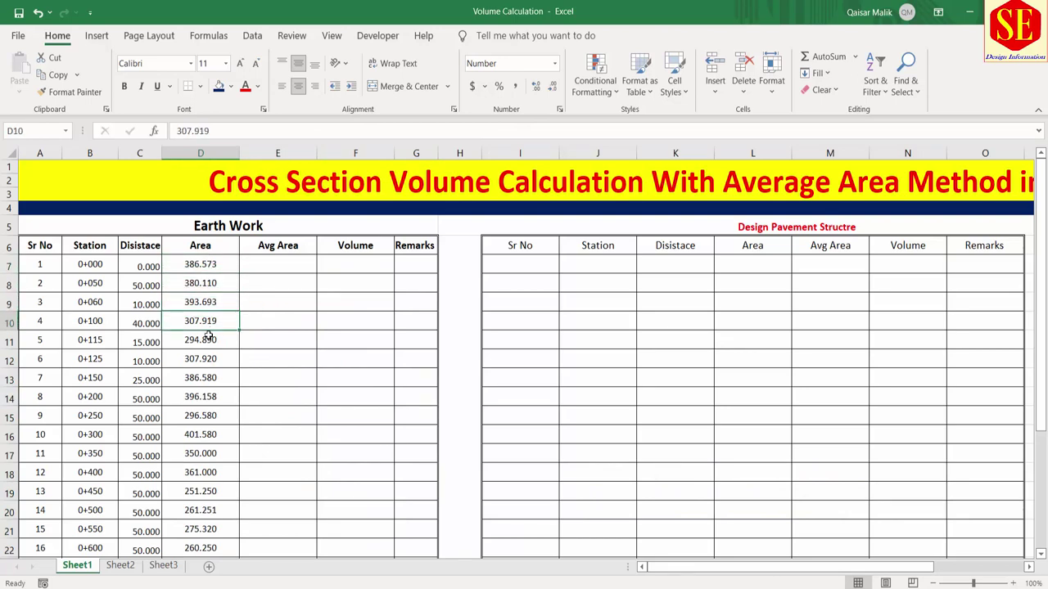
key("Down")
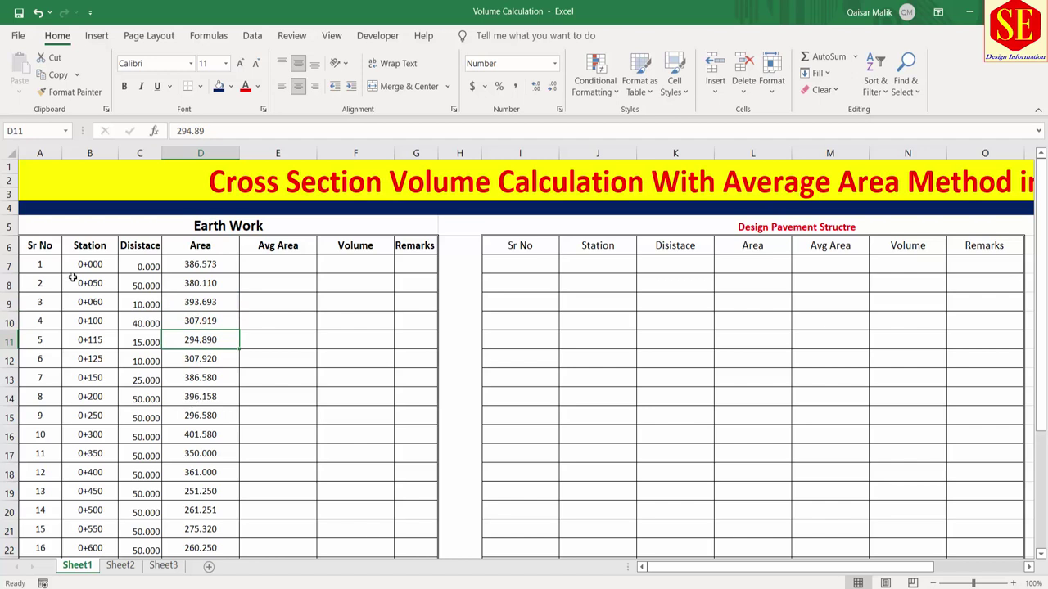
left_click(123, 267)
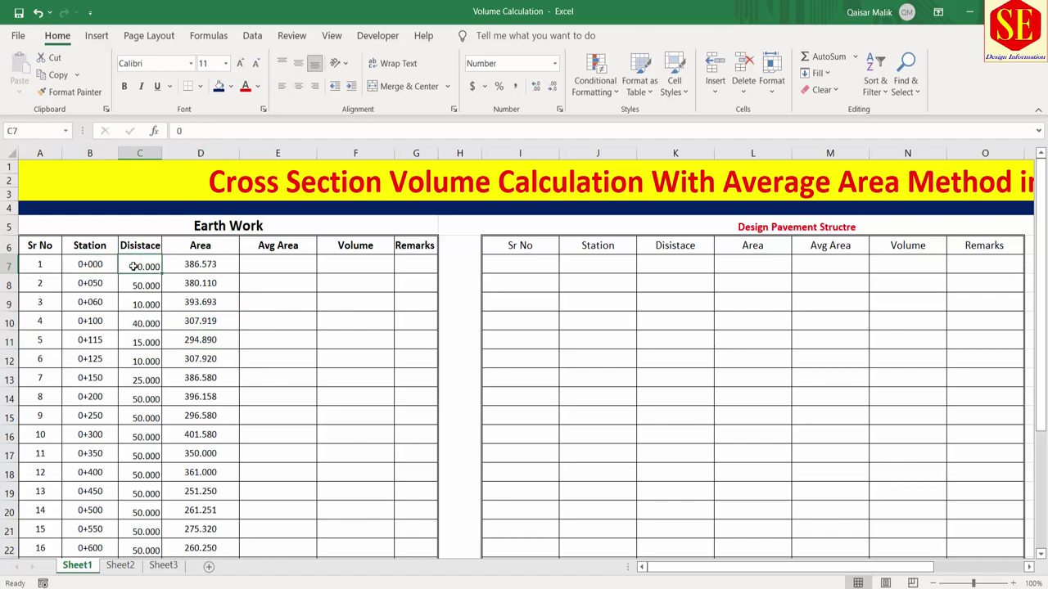
left_click(215, 264)
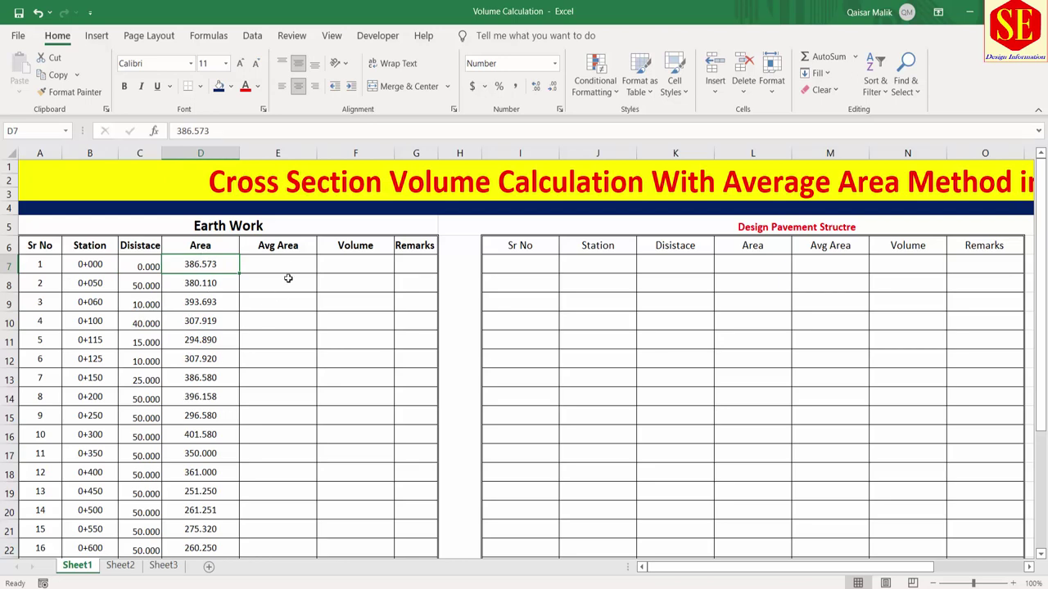
left_click(282, 252)
Enter 0 as the Avg Area for the first station in E7
left_click(249, 264)
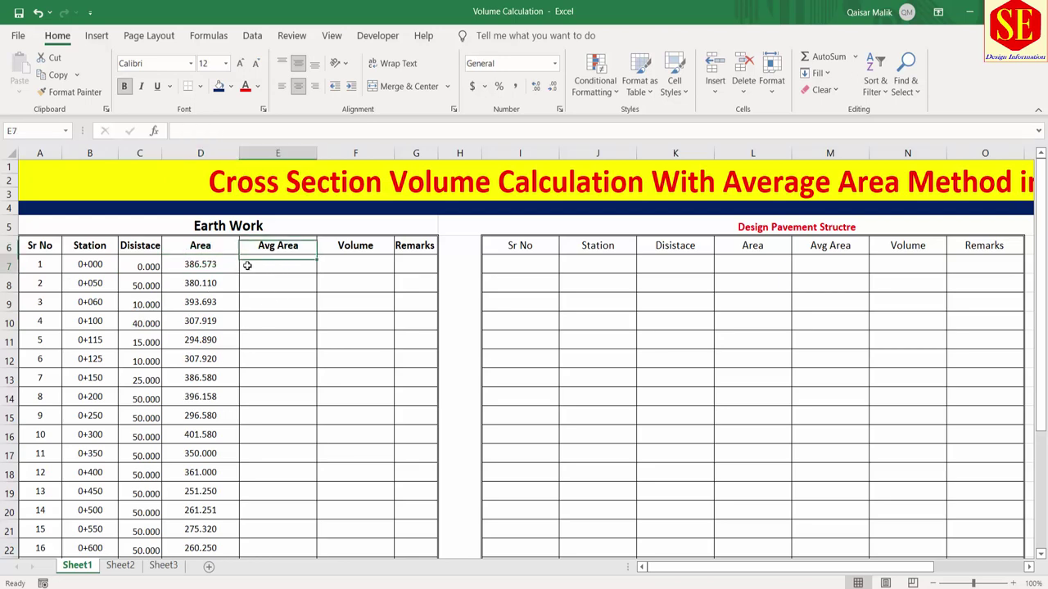
type("0")
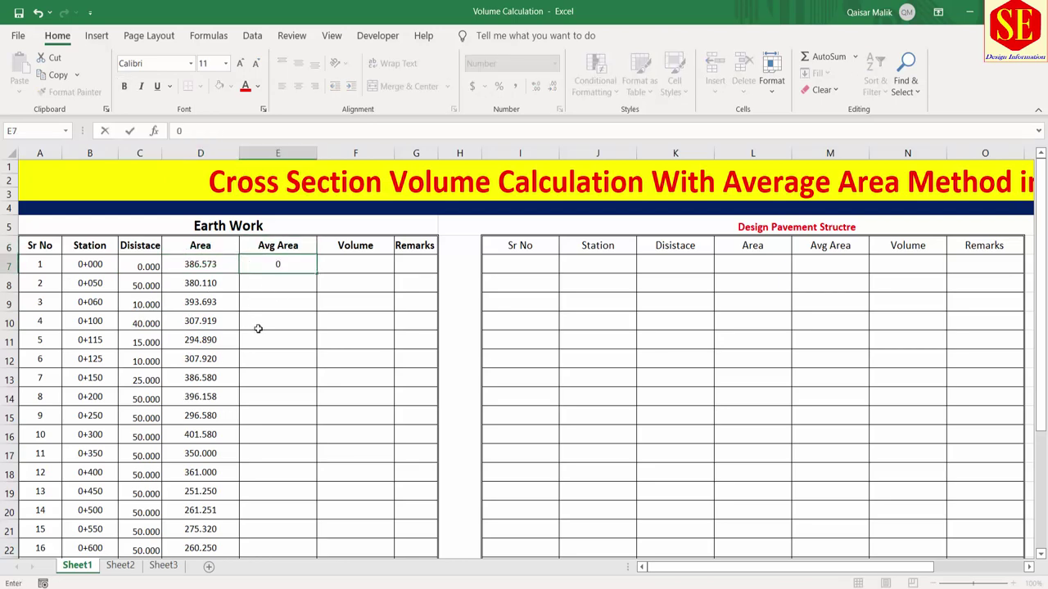
key("Return")
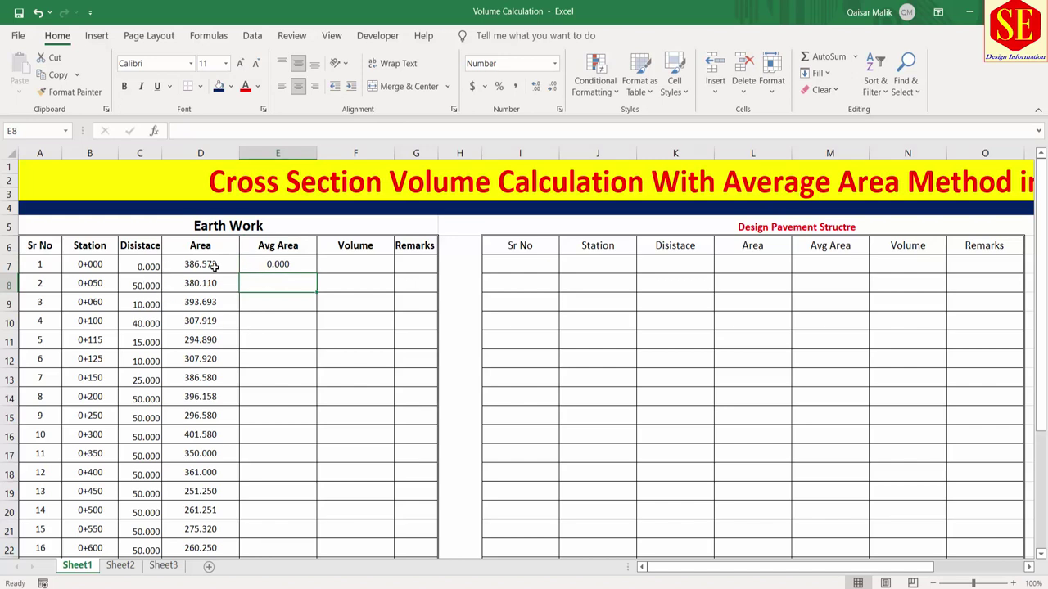
left_click(205, 264)
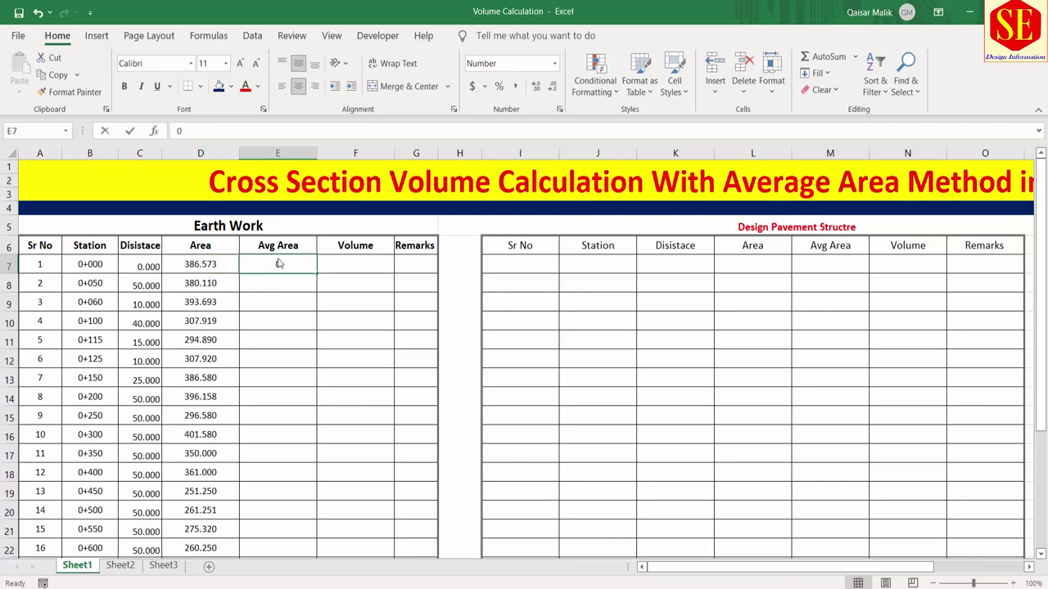
double_click(260, 264)
key("Return")
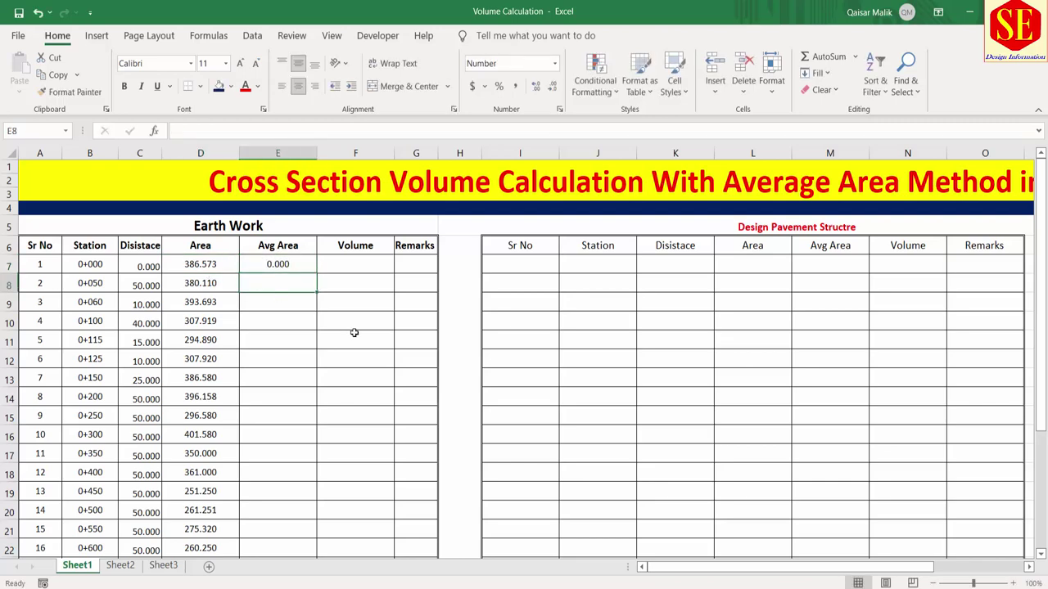
Enter =(D7+D8)/2 in E8 and verify it against the first two areas
type("=(")
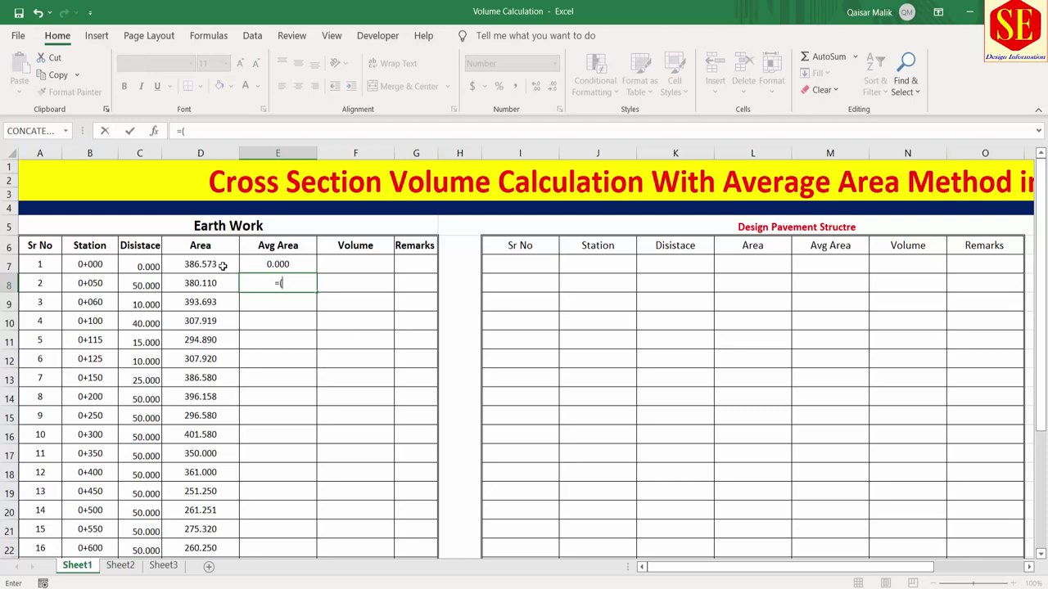
left_click(221, 265)
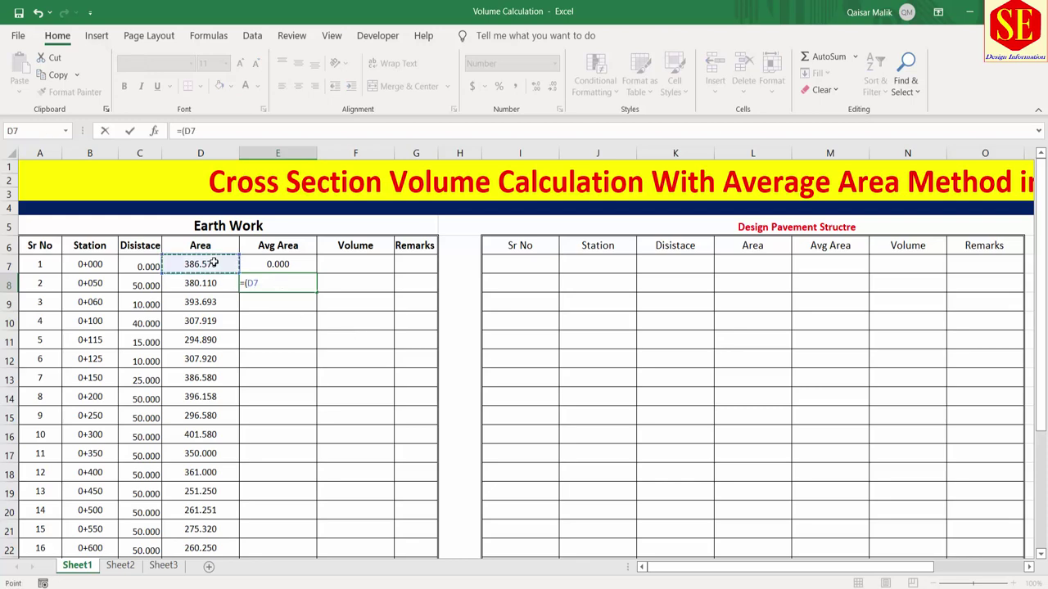
type("+")
left_click(206, 281)
type(")")
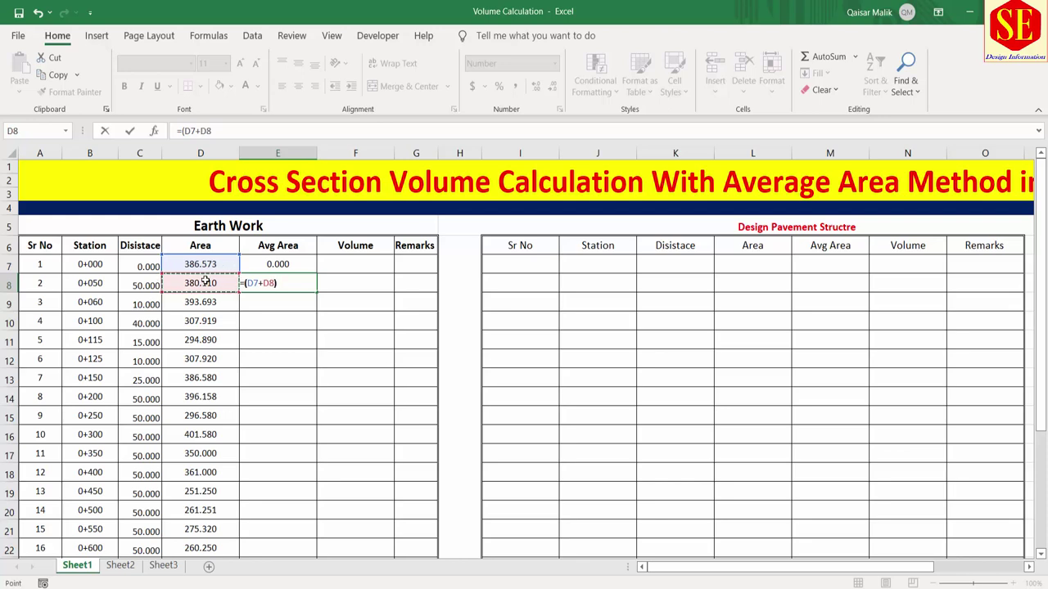
type(")")
key("Return")
left_click(282, 282)
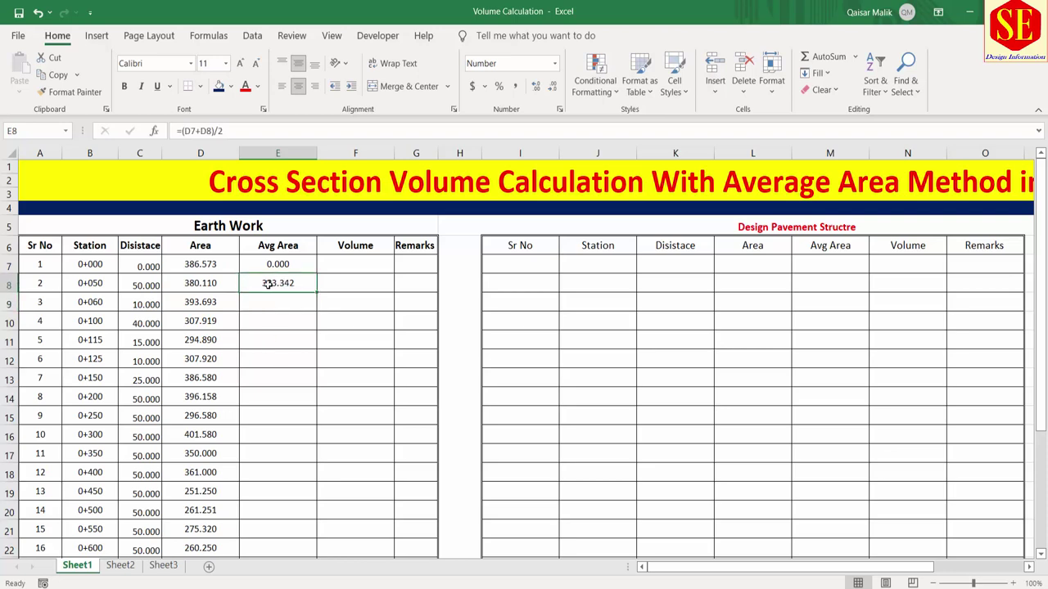
left_click(205, 268)
left_click_drag(206, 275, 205, 282)
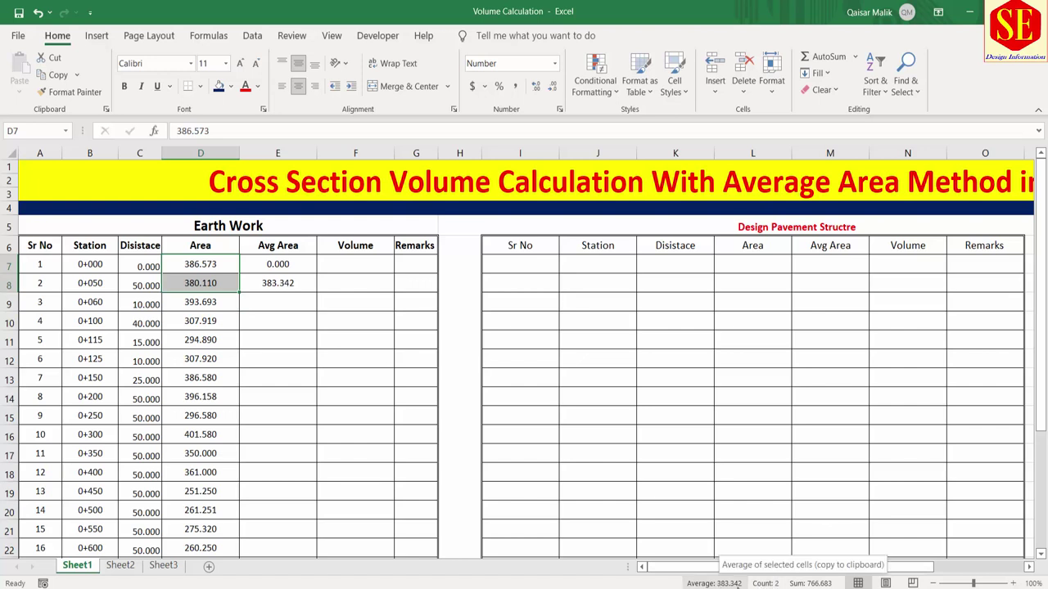
left_click(280, 283)
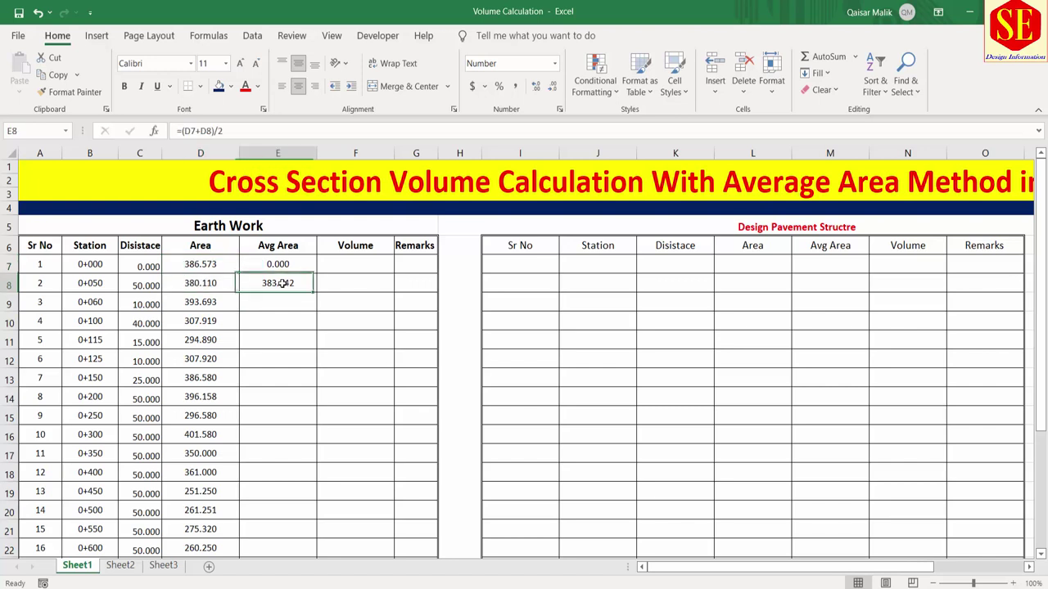
Enter the average formula =(D8+D9)/2 in E9
left_click(286, 305)
type("=(")
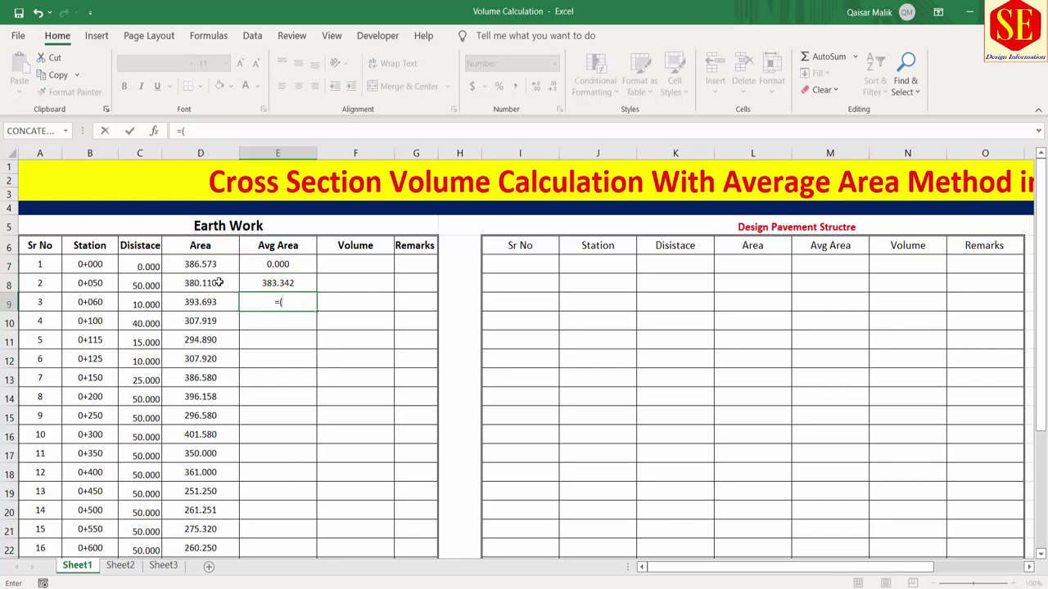
left_click(219, 283)
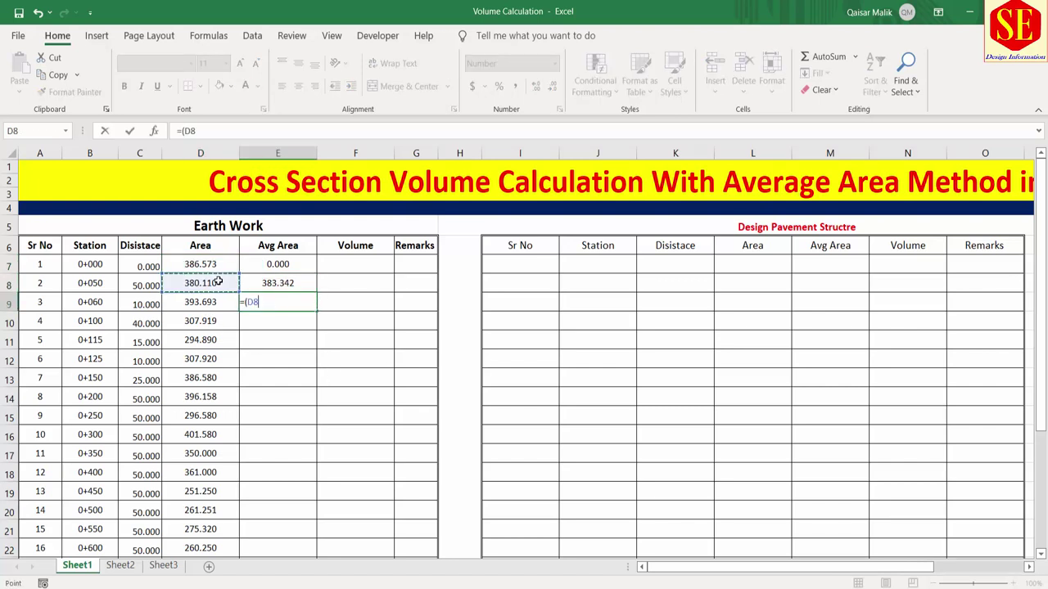
type("+")
left_click(214, 299)
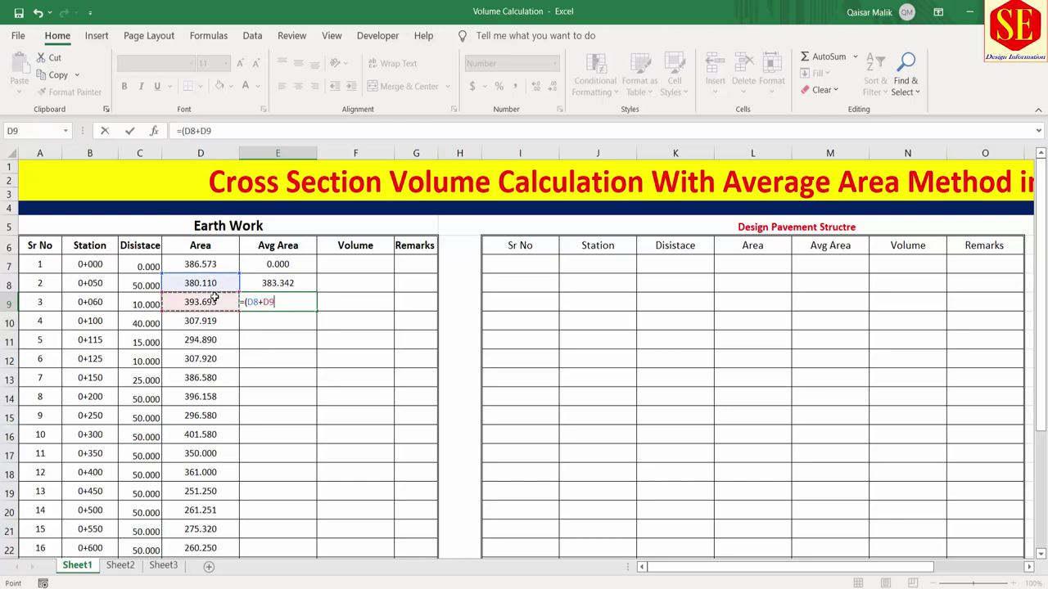
type(")/2")
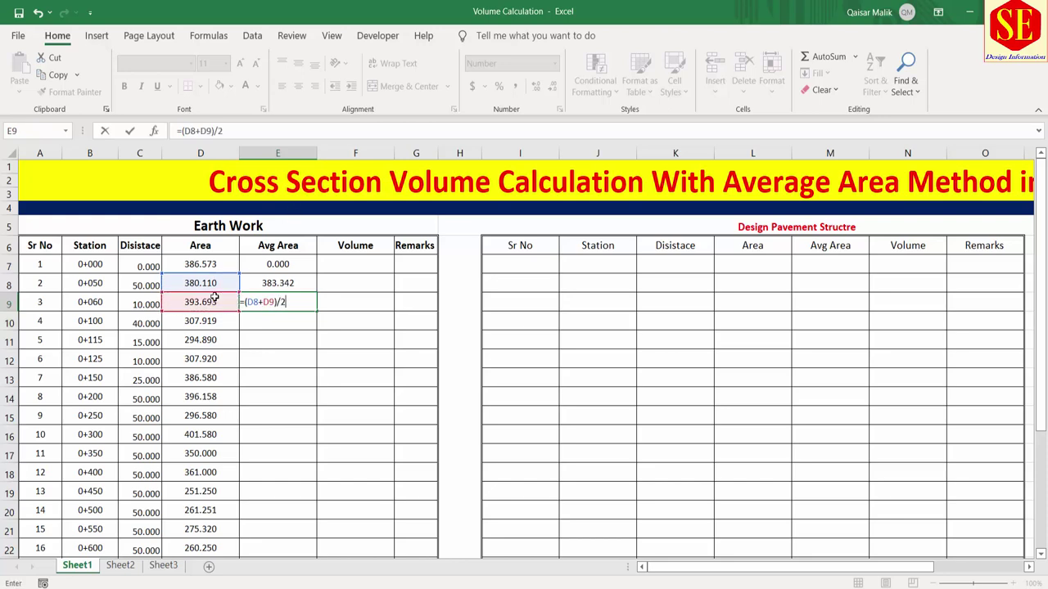
key("Return")
Enter the average formula =(D9+D10)/2 in E10
type("=(")
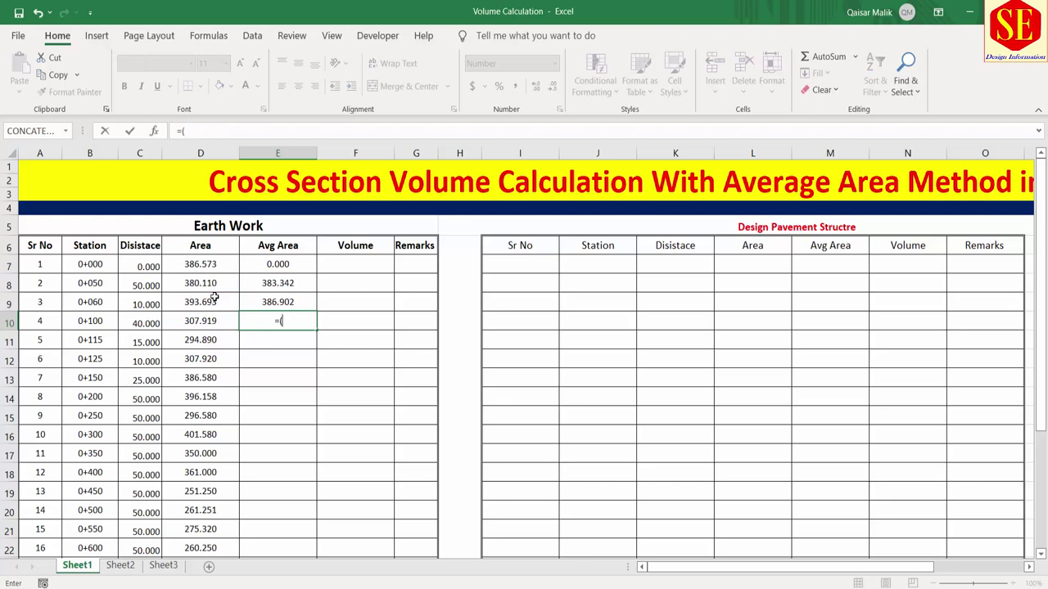
left_click(213, 300)
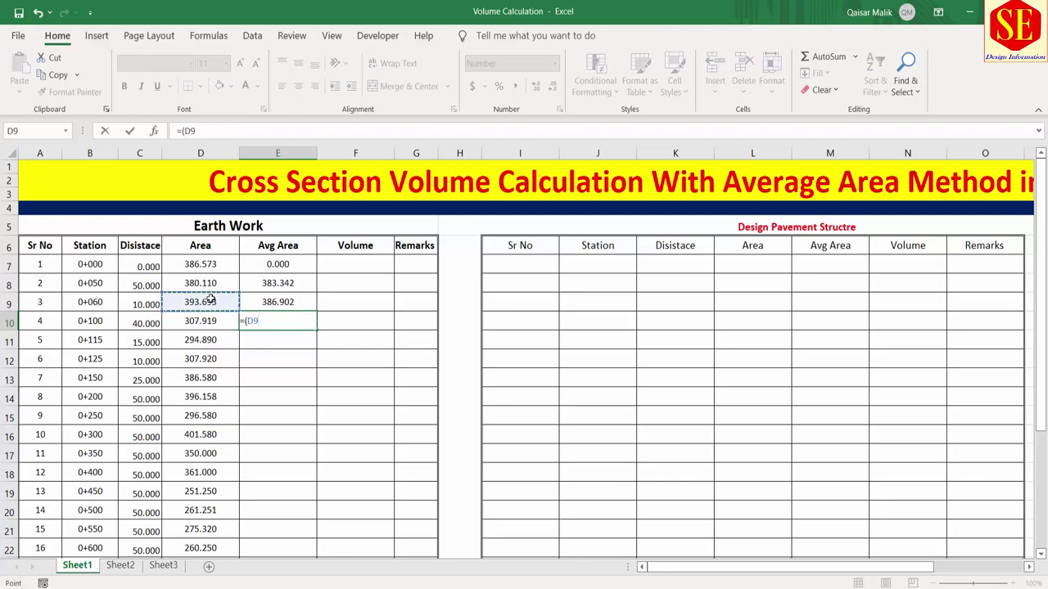
type("+")
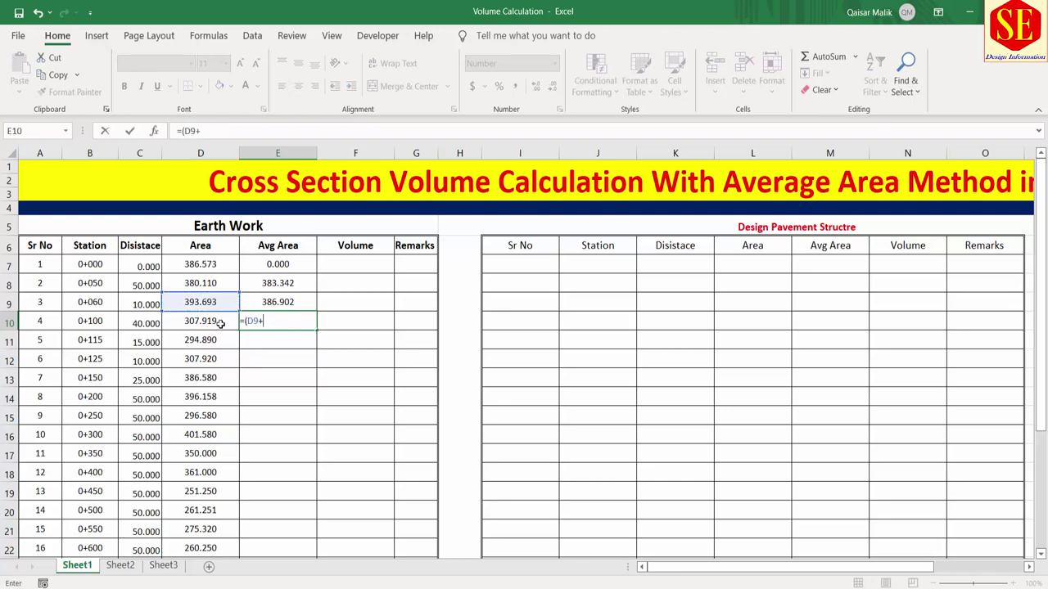
left_click(221, 325)
type(")/2")
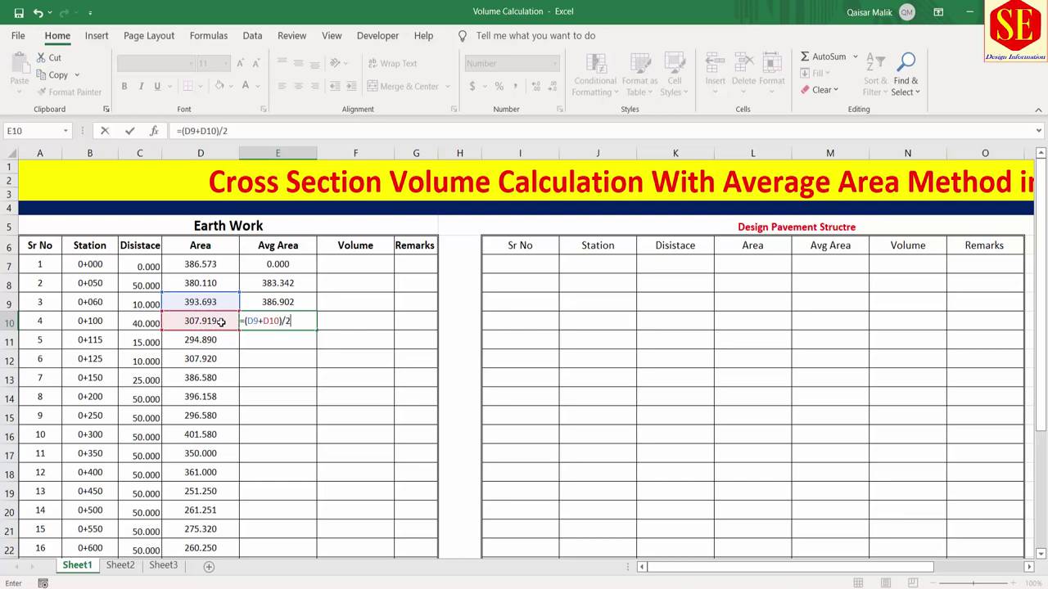
key("Return")
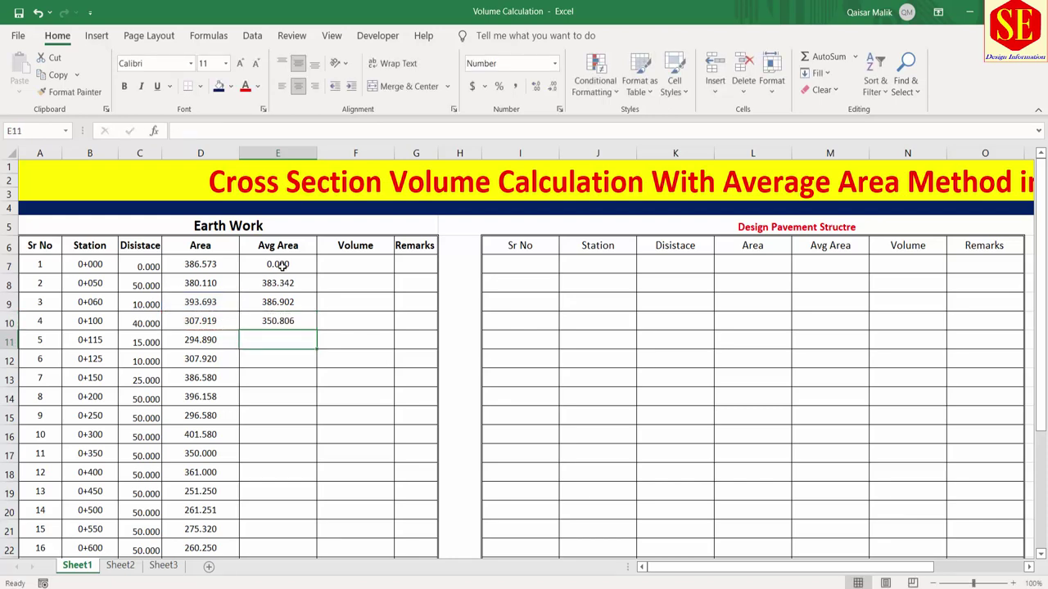
left_click(291, 283)
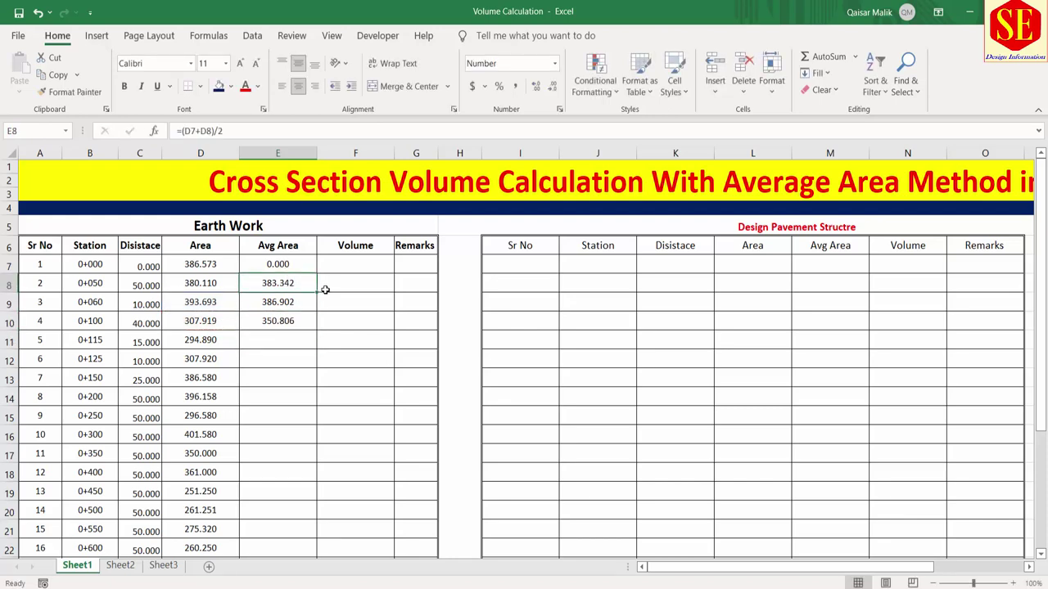
Fill the E8 average formula down to E29 and inspect E14
left_click_drag(316, 292, 324, 587)
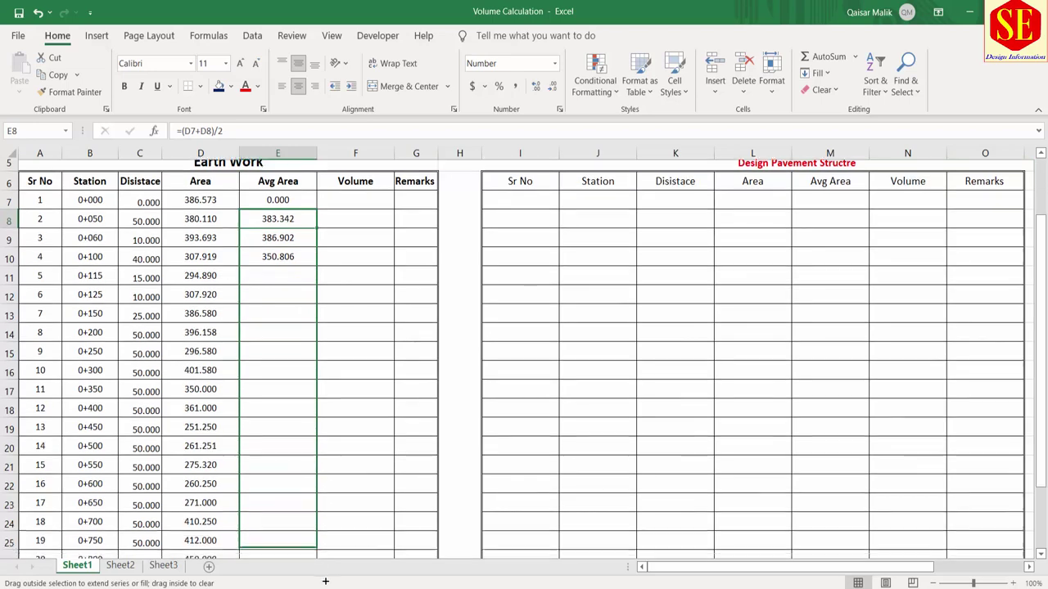
left_click_drag(325, 586, 313, 531)
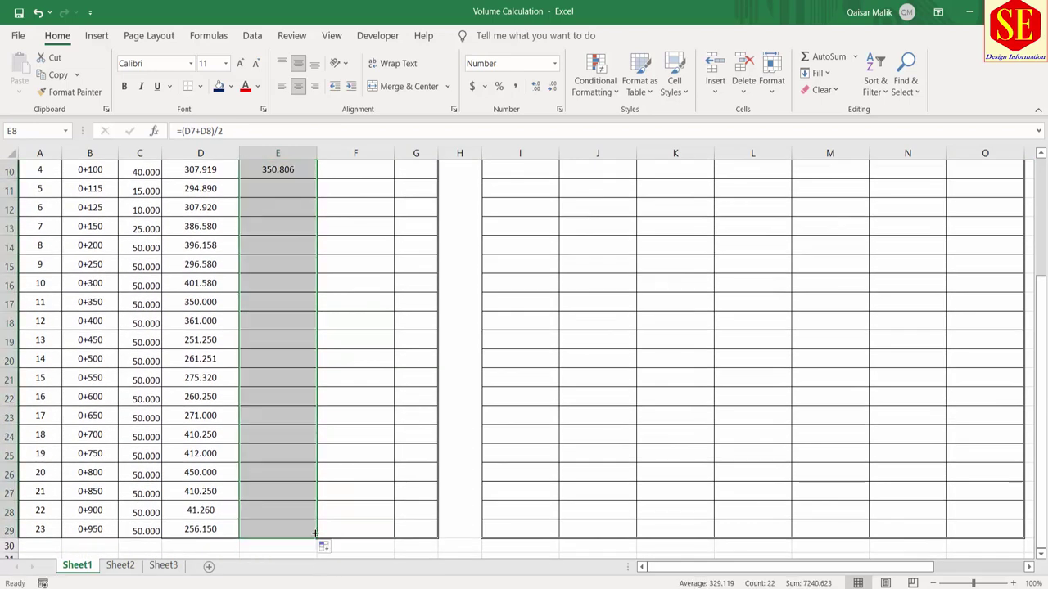
scroll(314, 531, "up", 3)
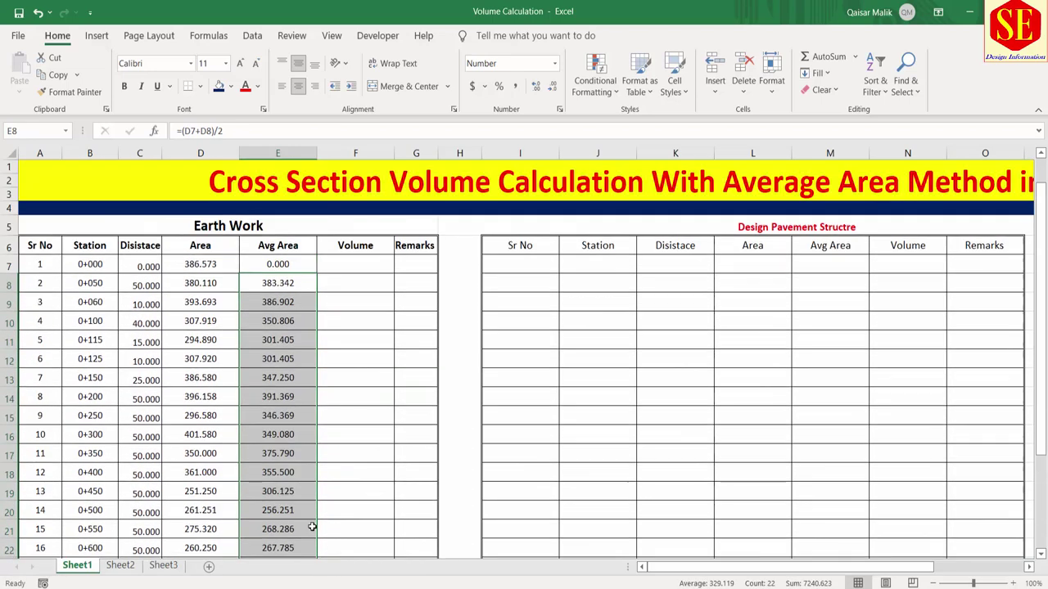
double_click(277, 396)
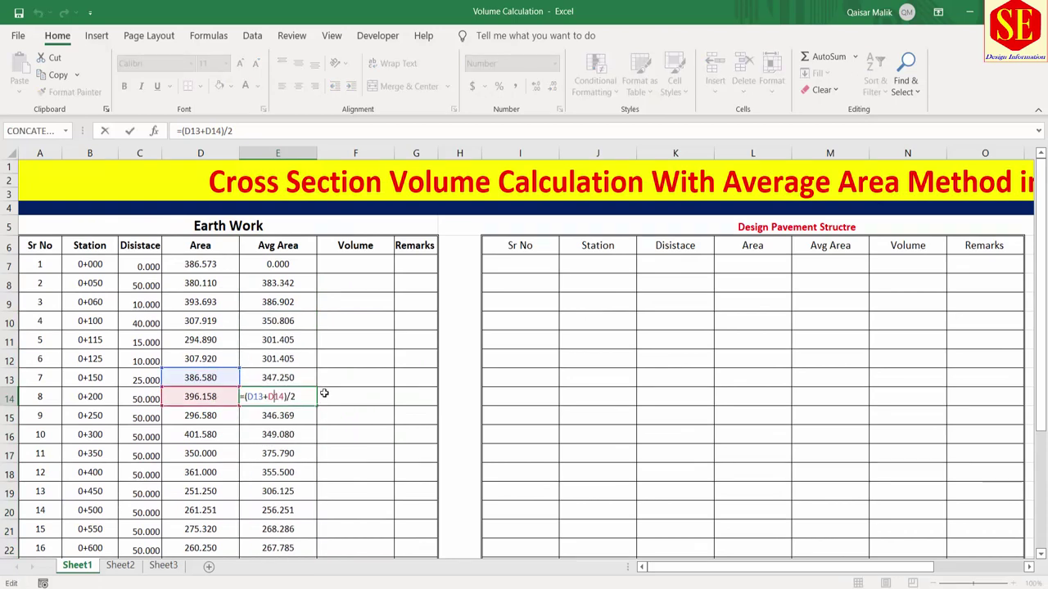
scroll(323, 386, "down", 3)
key("Escape")
Verify the copied Avg Area formulas in E19, E9 and neighbouring cells
double_click(280, 342)
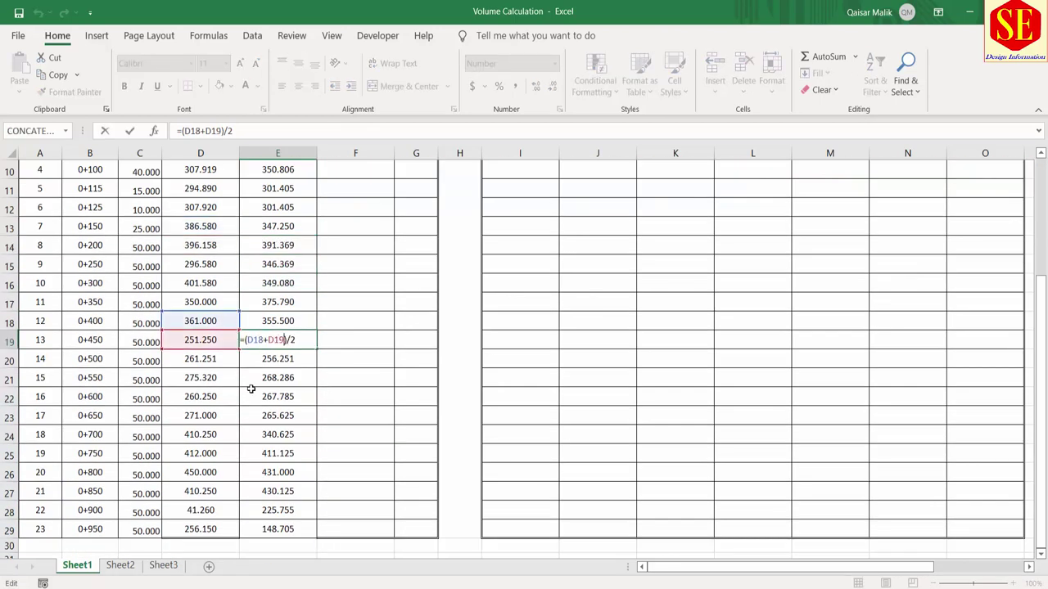
key("Escape")
scroll(331, 383, "up", 3)
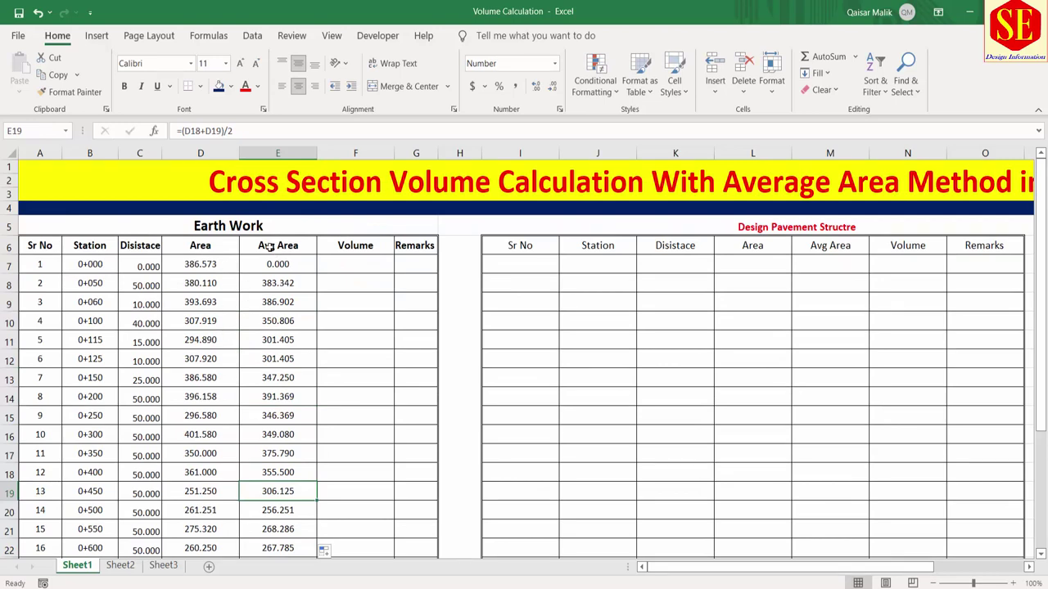
left_click(272, 263)
left_click(276, 283)
left_click(288, 305)
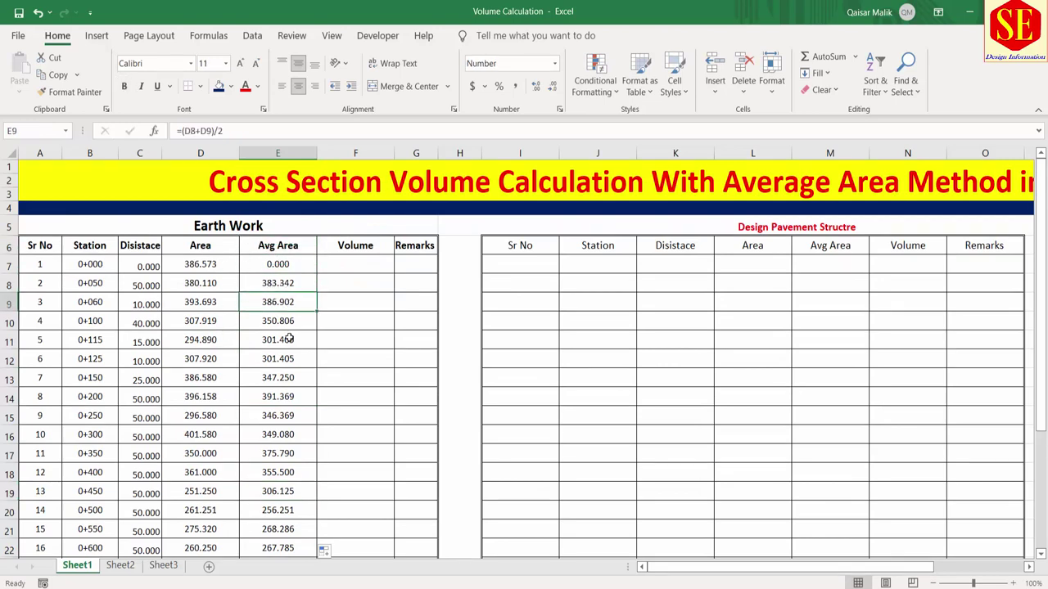
left_click(372, 246)
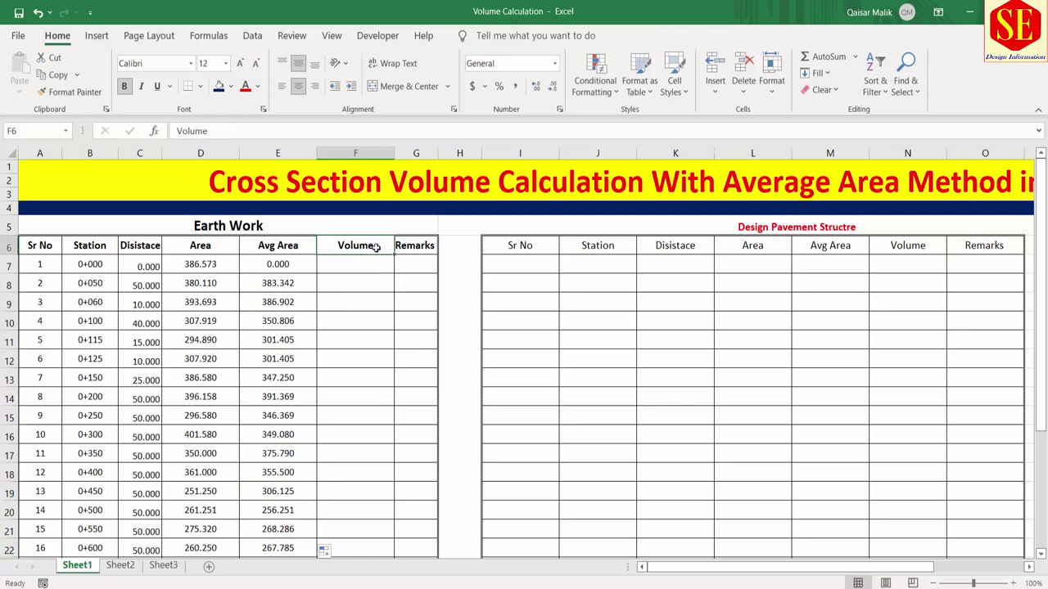
left_click(278, 246)
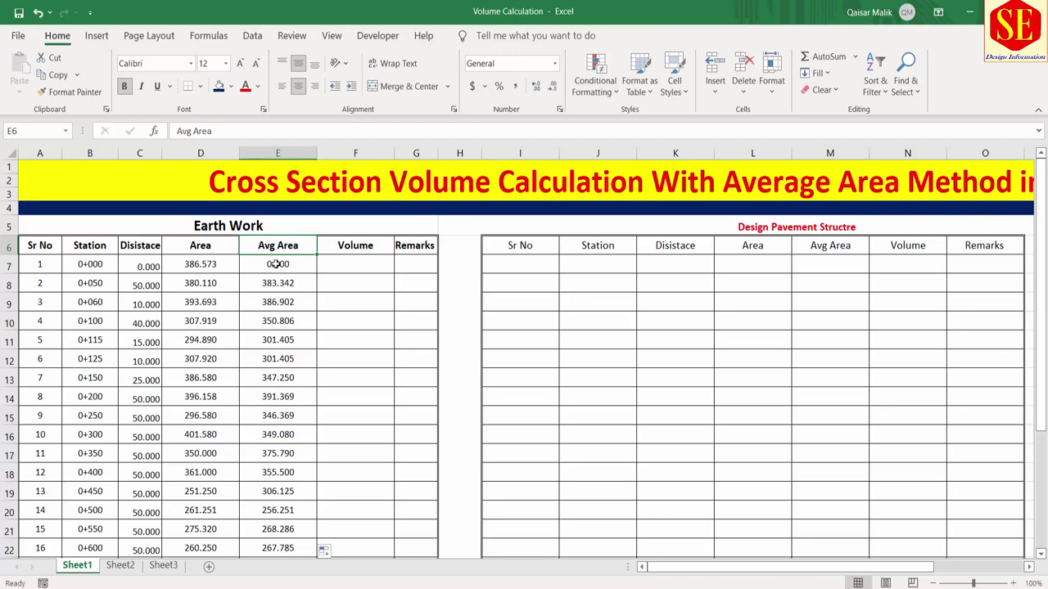
Enter 0 in F7 and =E8*C8 in F8, giving volume 19167.075
left_click(356, 247)
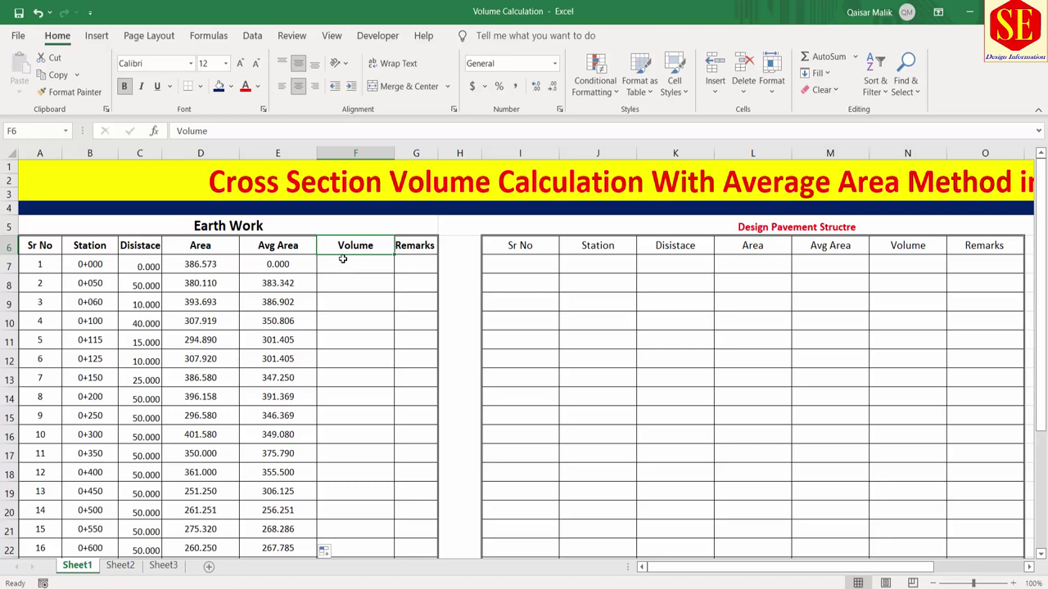
left_click(344, 265)
type("0")
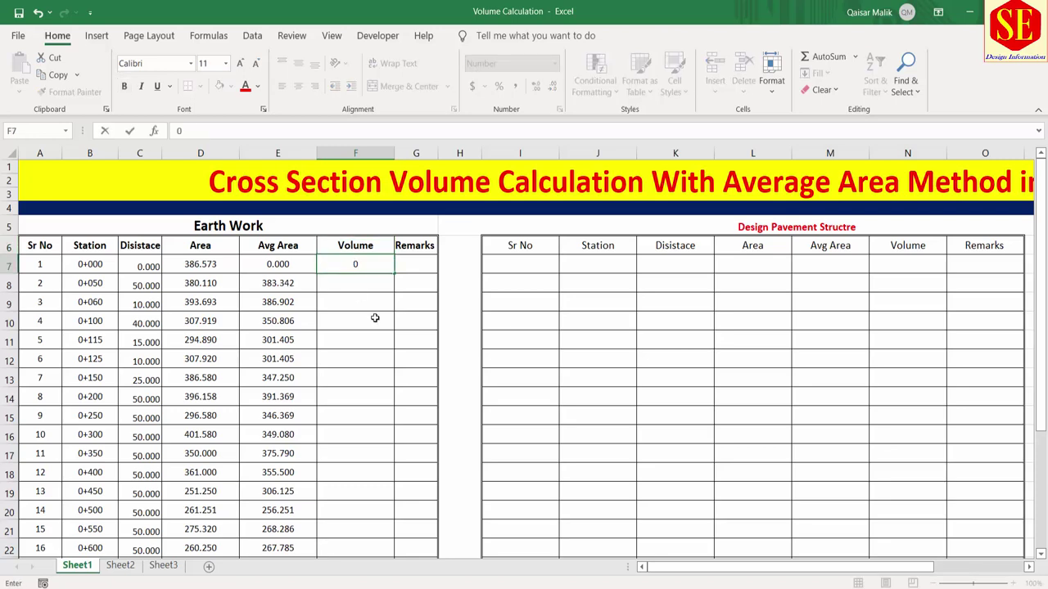
key("Return")
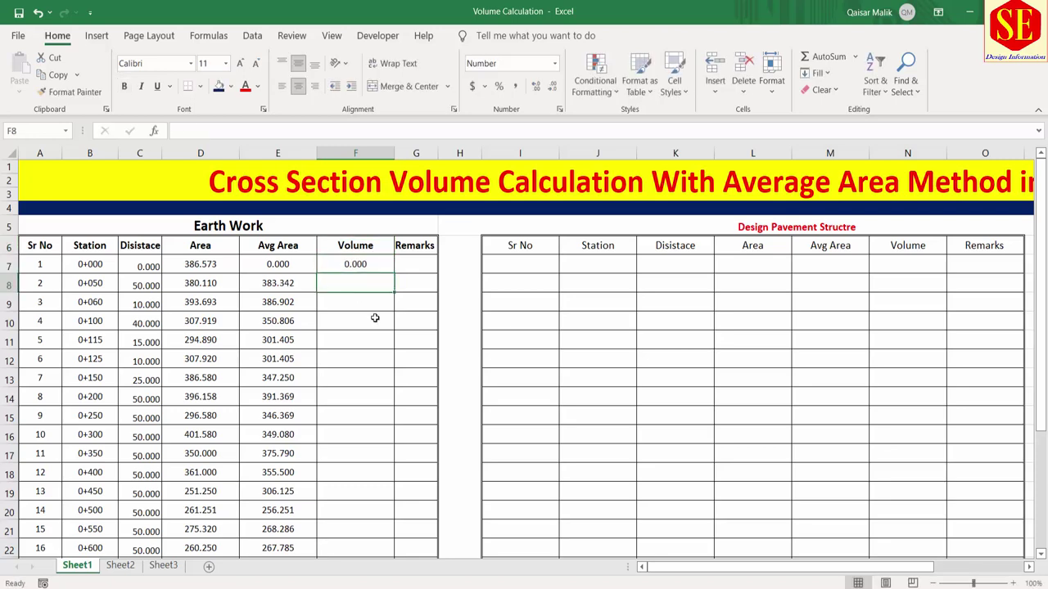
type("=")
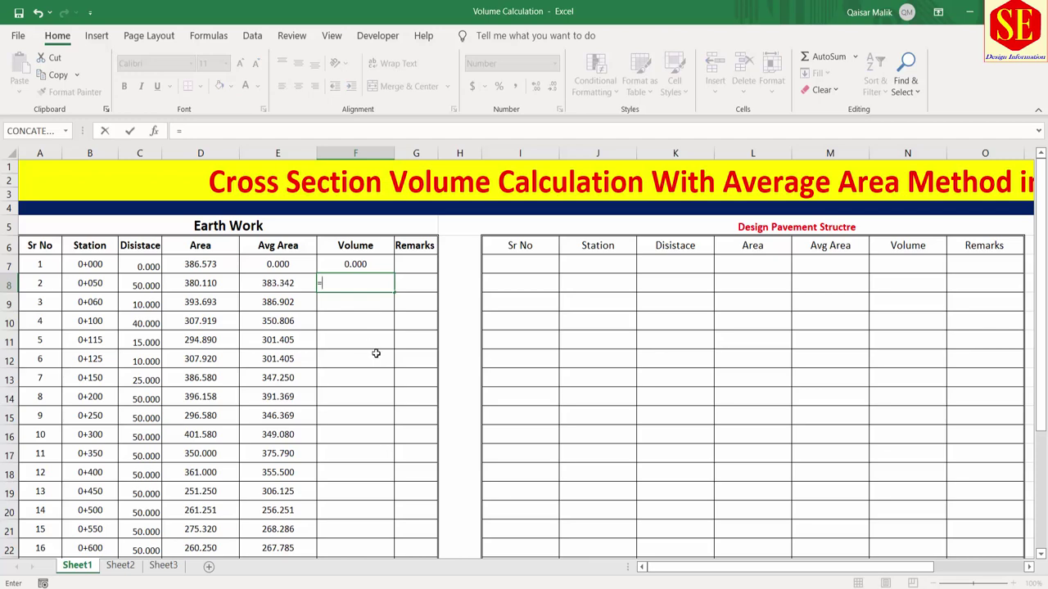
left_click(277, 280)
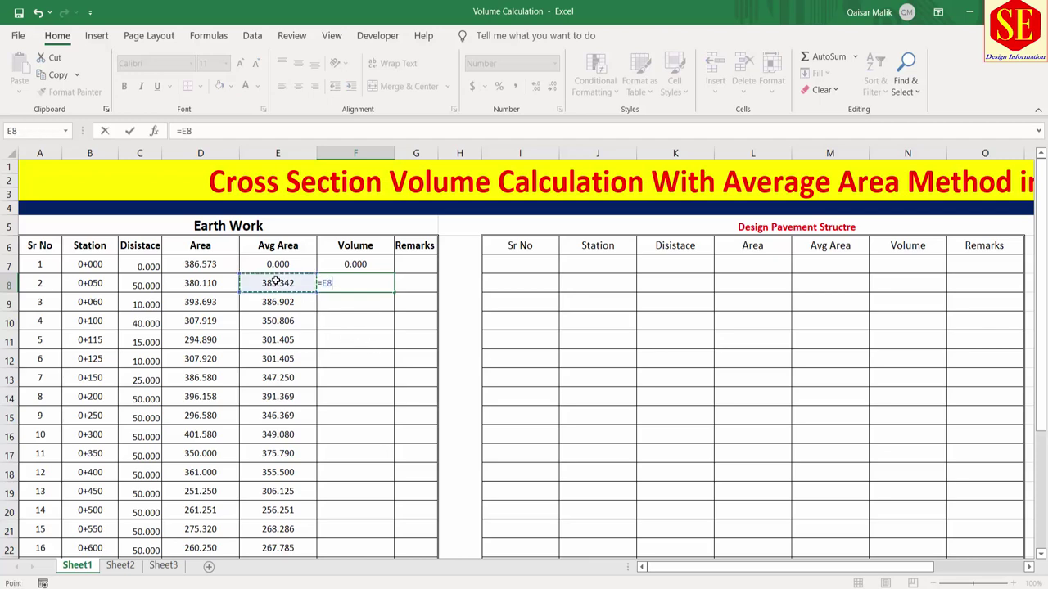
type("*")
left_click(135, 282)
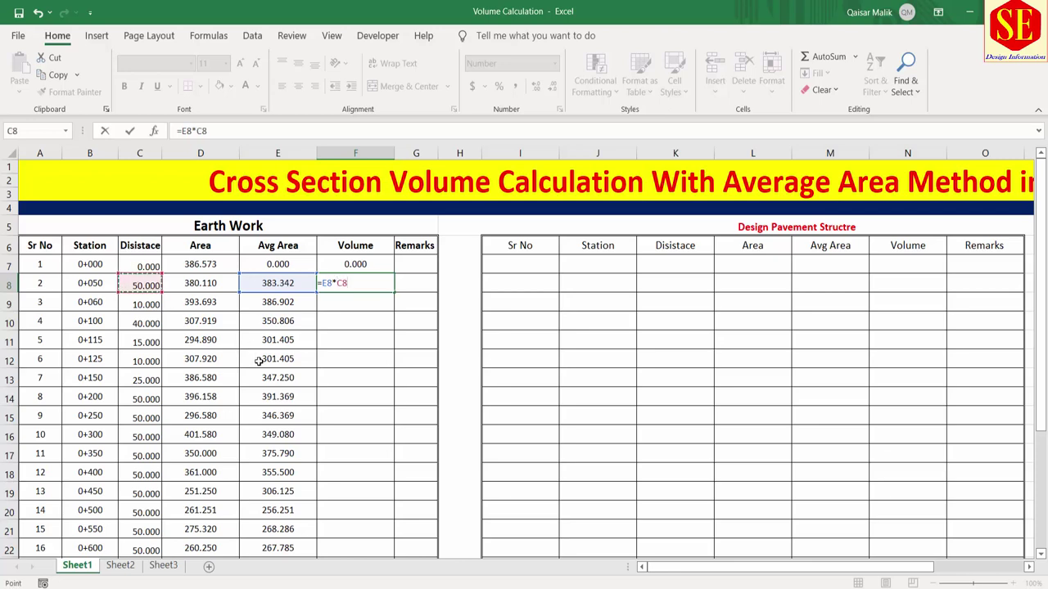
key("Return")
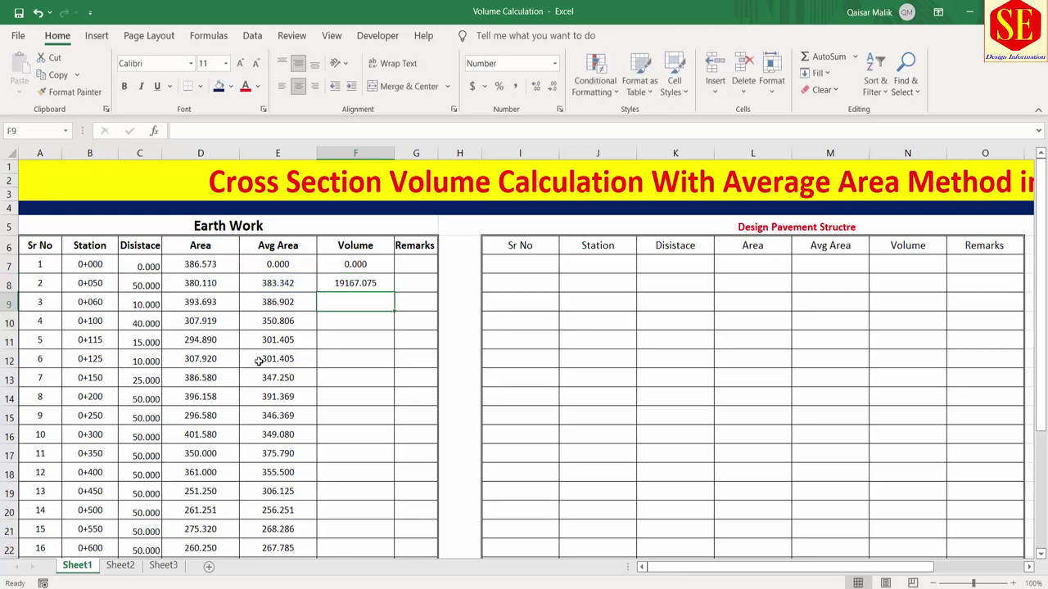
left_click(372, 282)
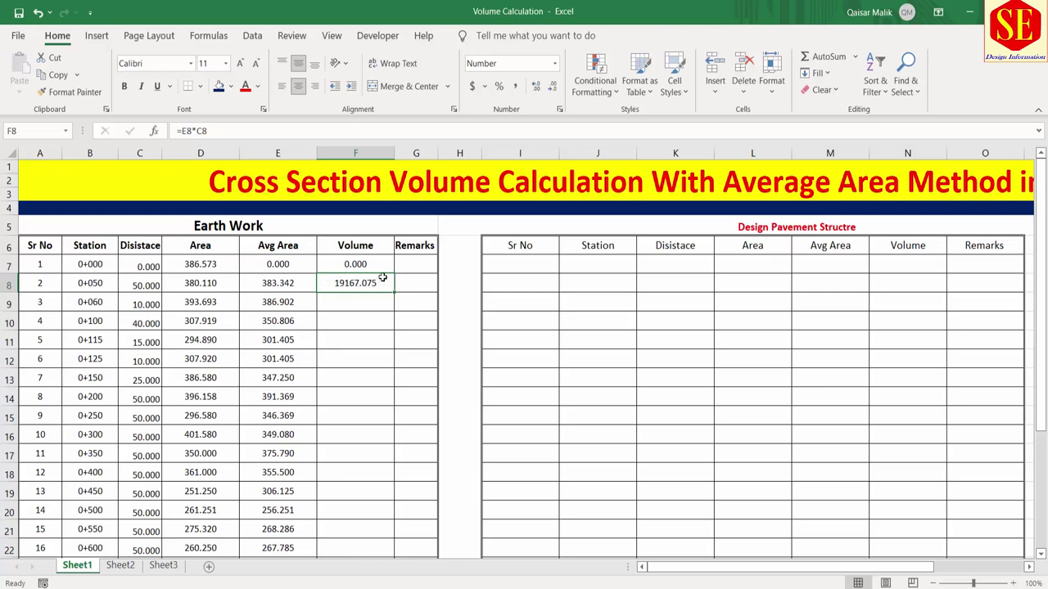
Rename the Volume header to 'Volume (Cum)'
left_click(401, 282)
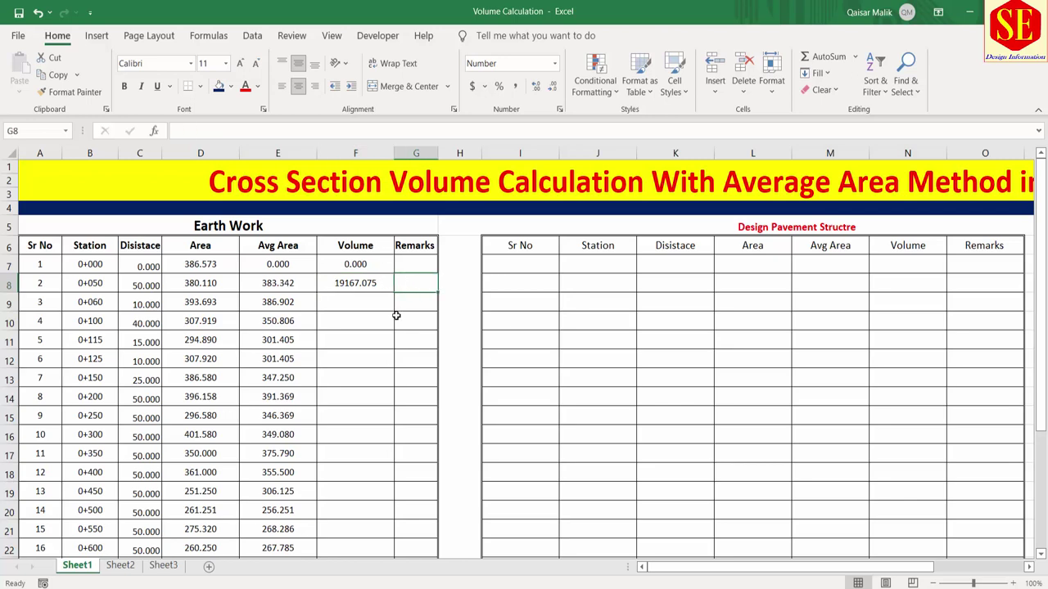
double_click(369, 244)
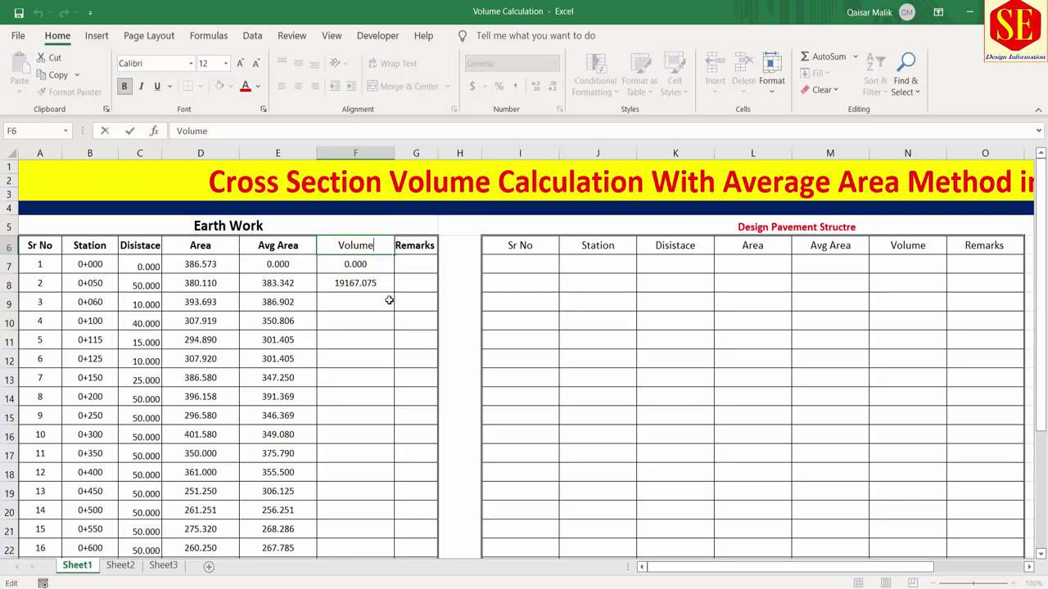
type("(C")
type("um")
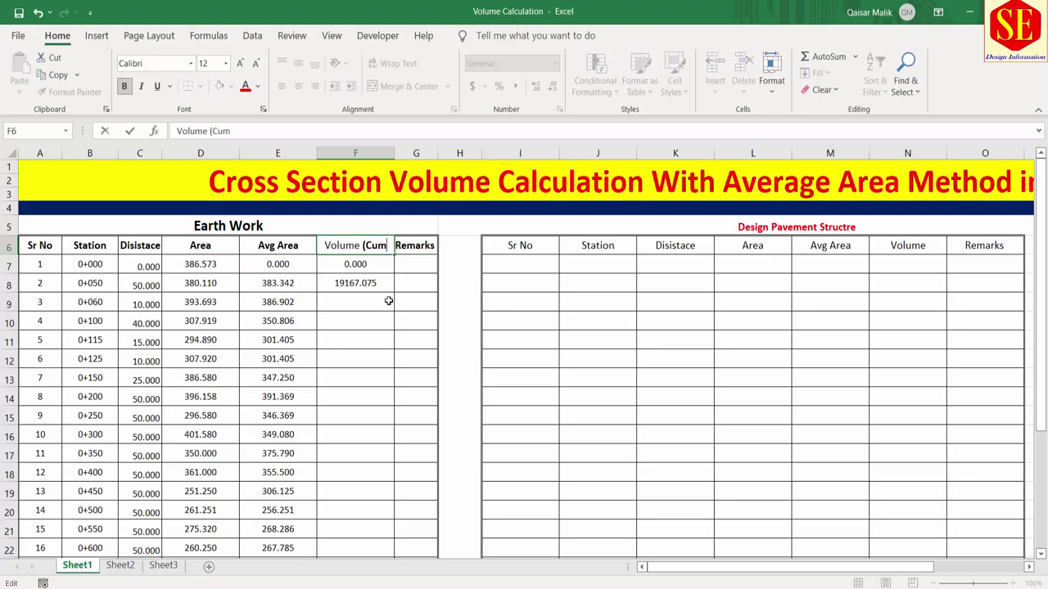
type(")")
key("Return")
Rename the area headers to 'Avg Area (Sqm)' and 'Area (Sqm)'
left_click(309, 244)
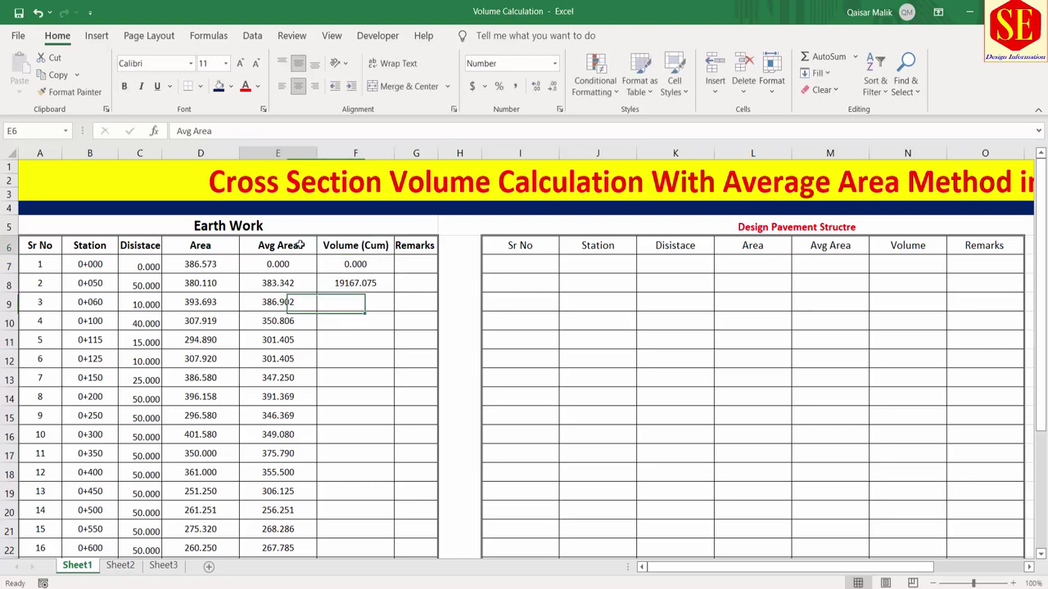
key("F2")
type("(Sq")
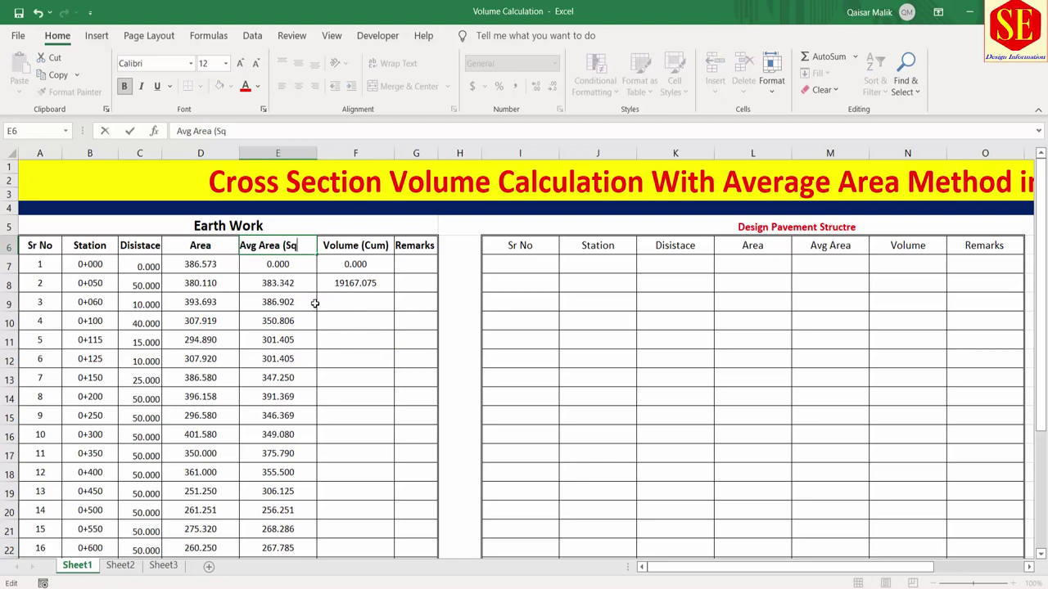
type("m")
key("Return")
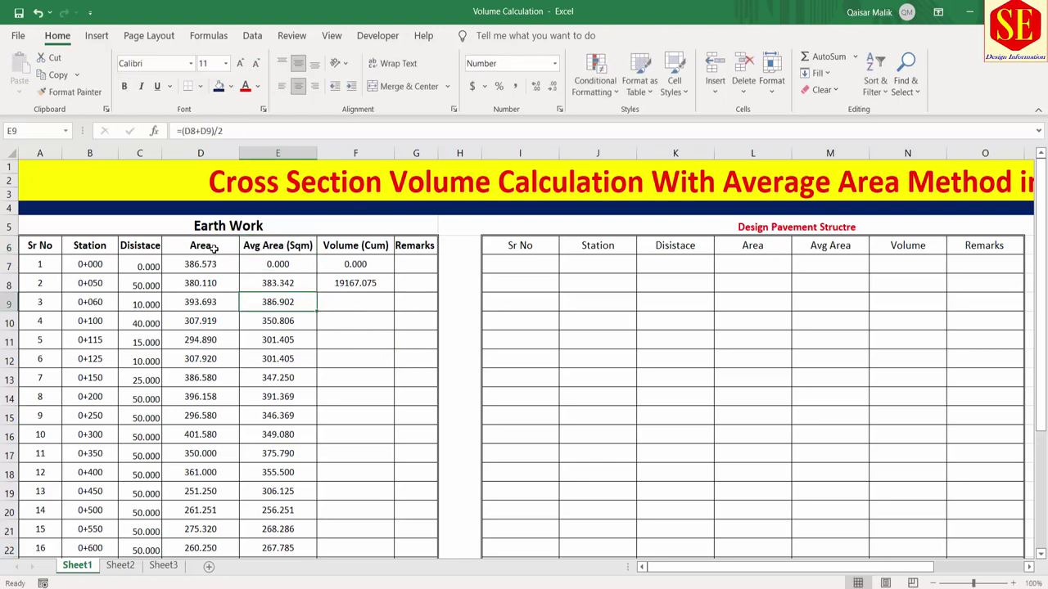
left_click(201, 244)
key("F2")
type("(Sqm)")
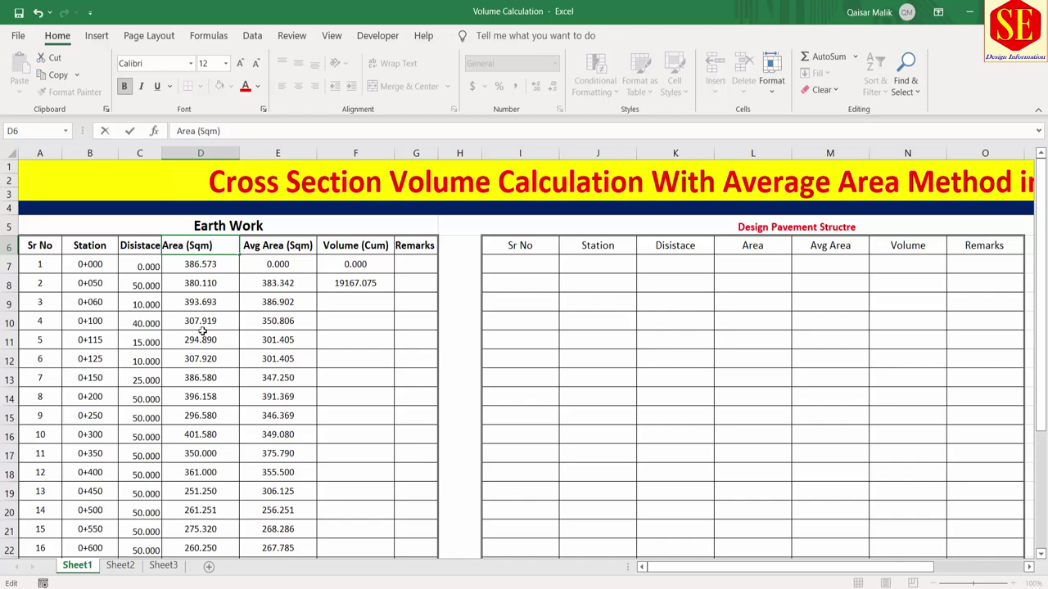
left_click(204, 333)
left_click(355, 245)
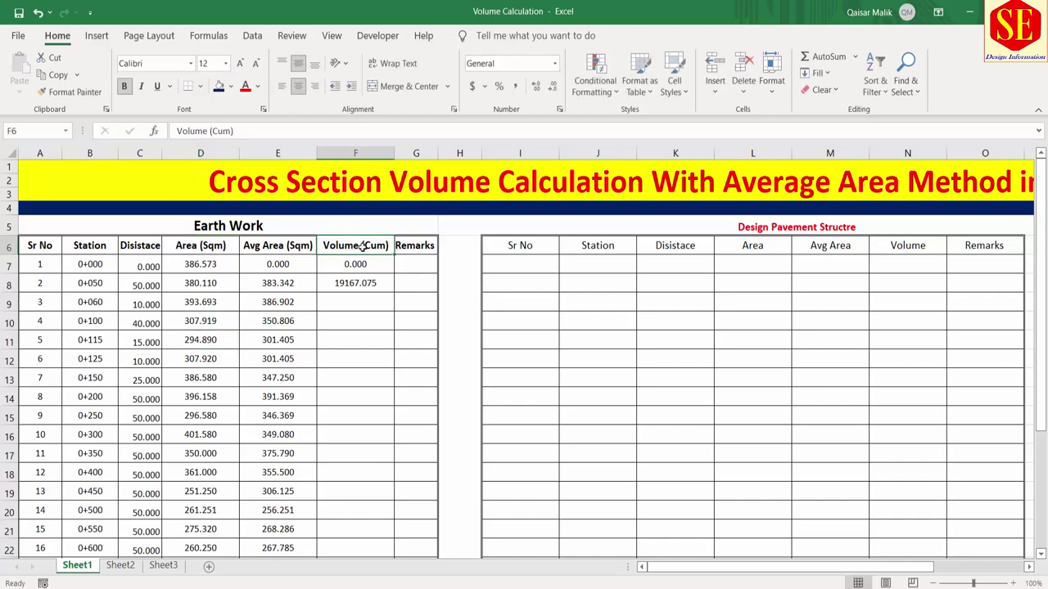
Select the Volume column and enter the volume formula =E9*C9 in F9
left_click_drag(357, 245, 369, 556)
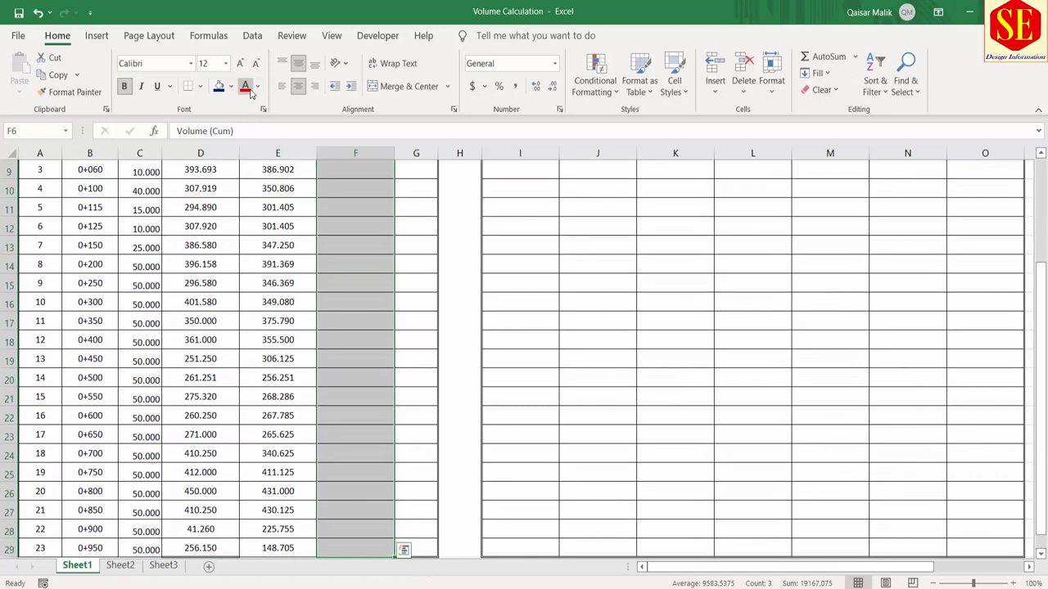
scroll(400, 364, "up", 3)
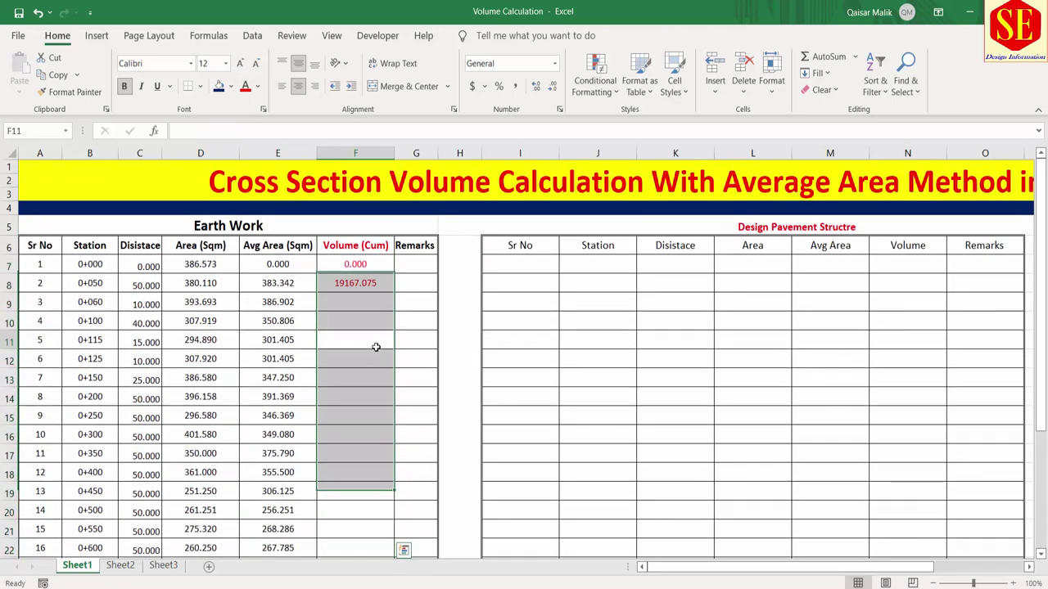
left_click(372, 295)
left_click(362, 276)
left_click(356, 304)
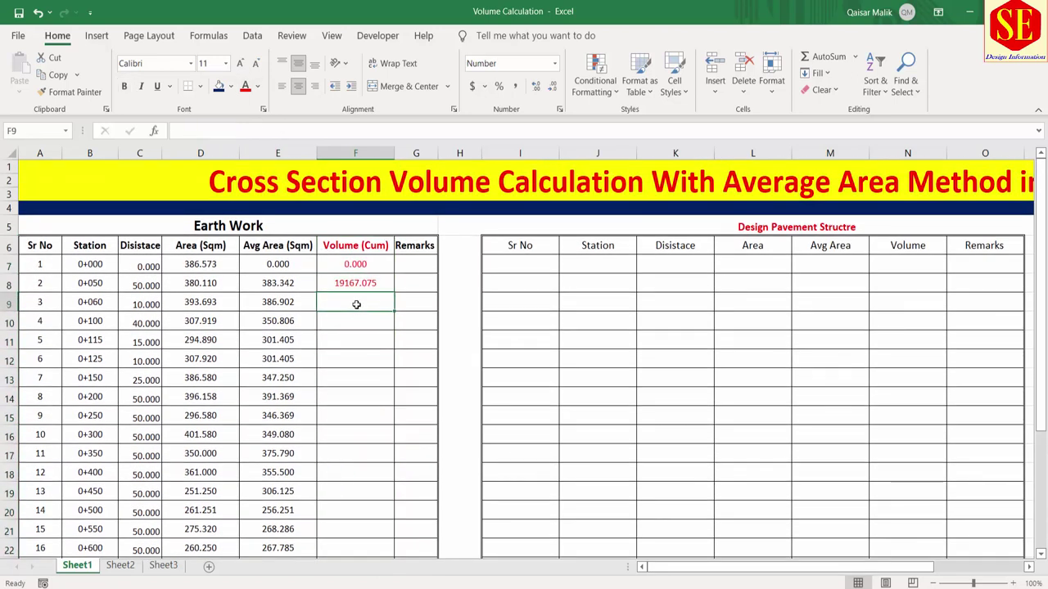
type("=")
left_click(281, 305)
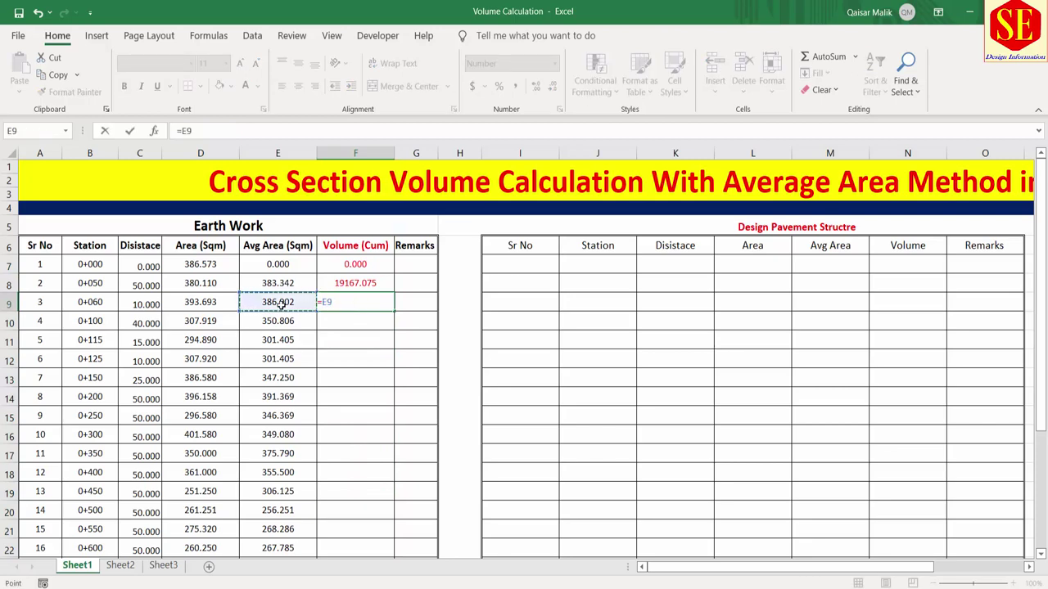
type("*")
left_click(144, 304)
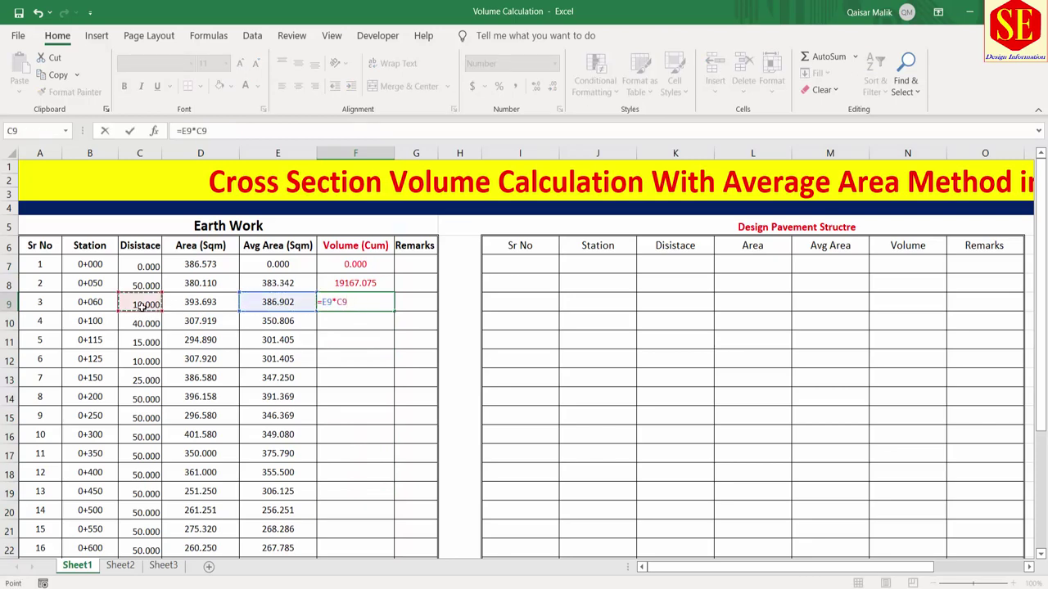
key("Return")
Copy the F9 volume formula down to F29 and verify the copies in F10–F12
left_click(353, 298)
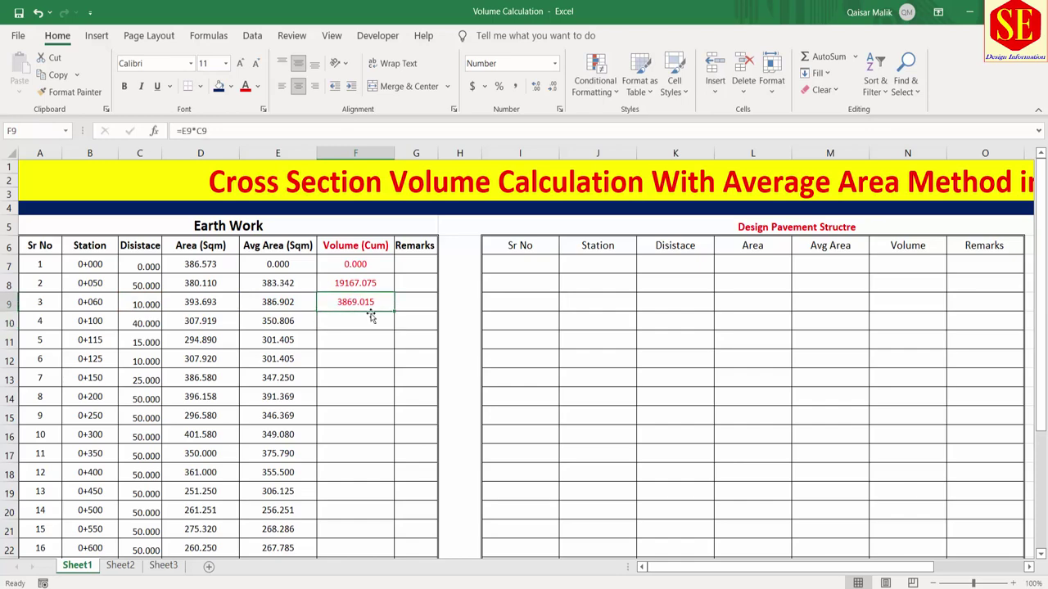
left_click_drag(395, 310, 401, 553)
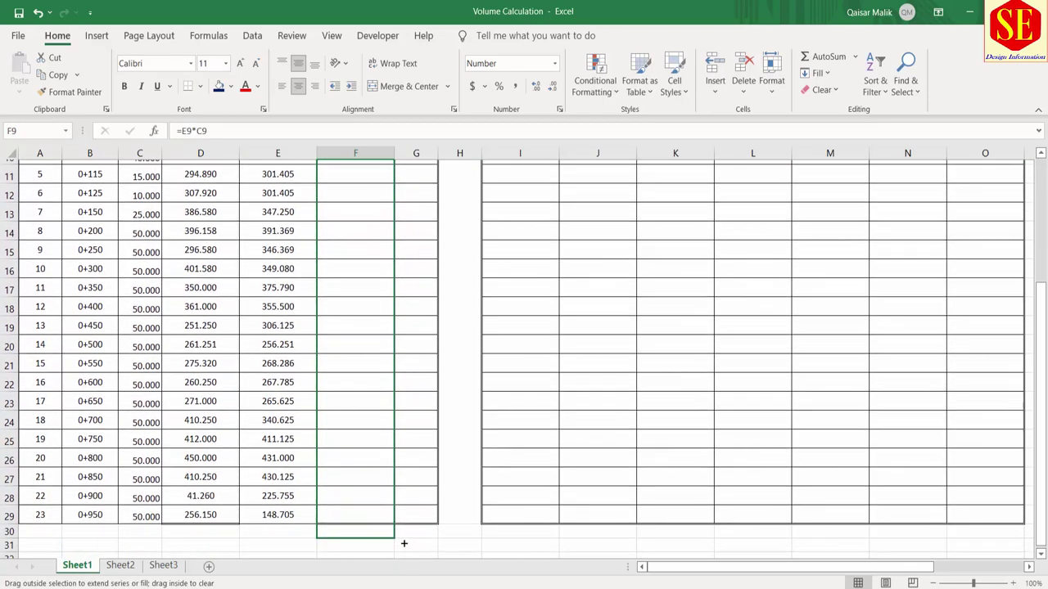
left_click_drag(401, 554, 401, 510)
scroll(401, 508, "up", 4)
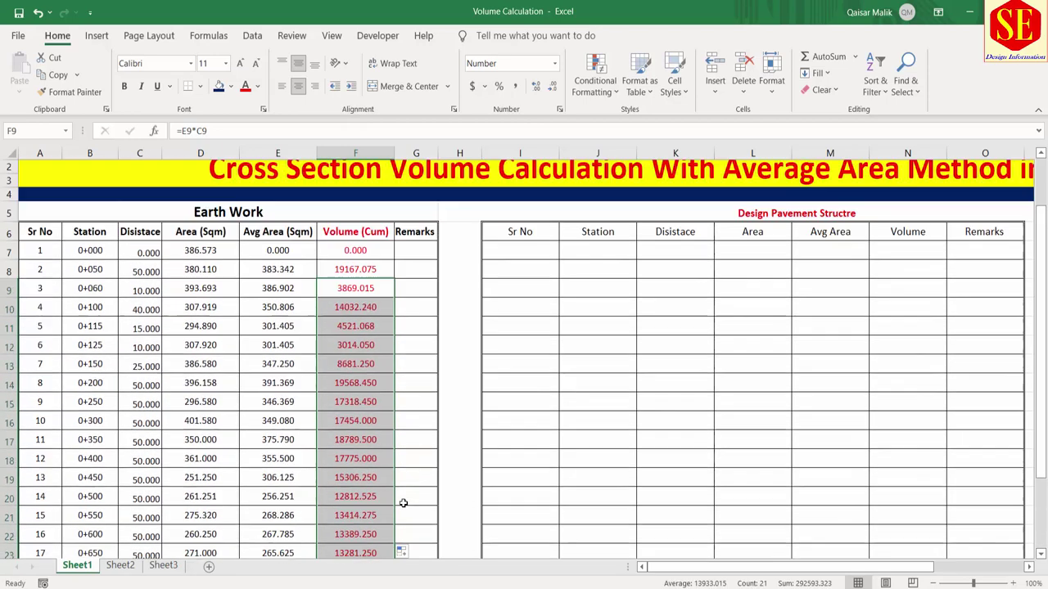
left_click(353, 320)
left_click(353, 339)
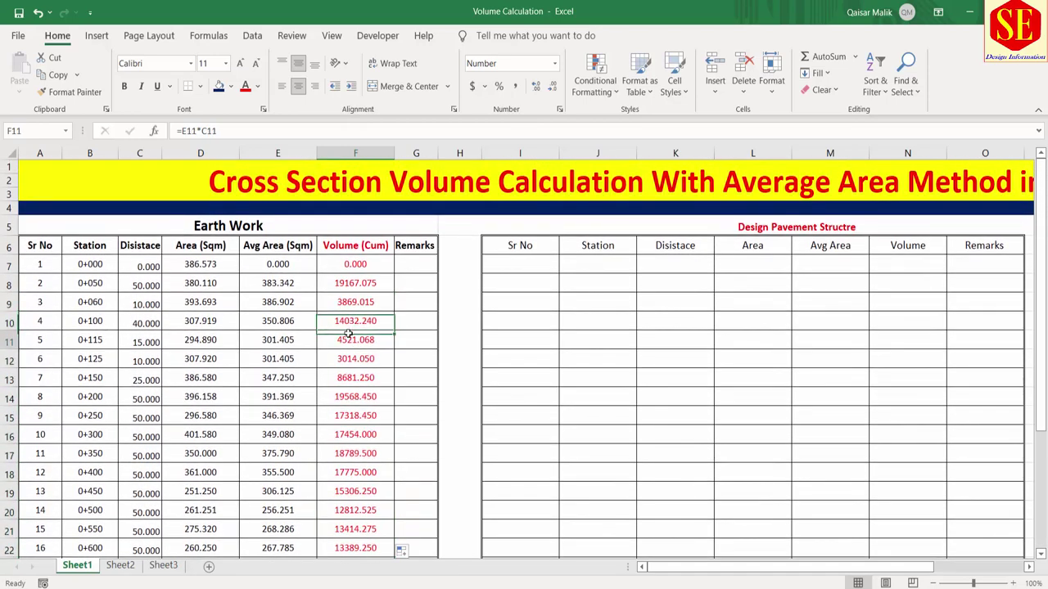
left_click(151, 302)
left_click(360, 302)
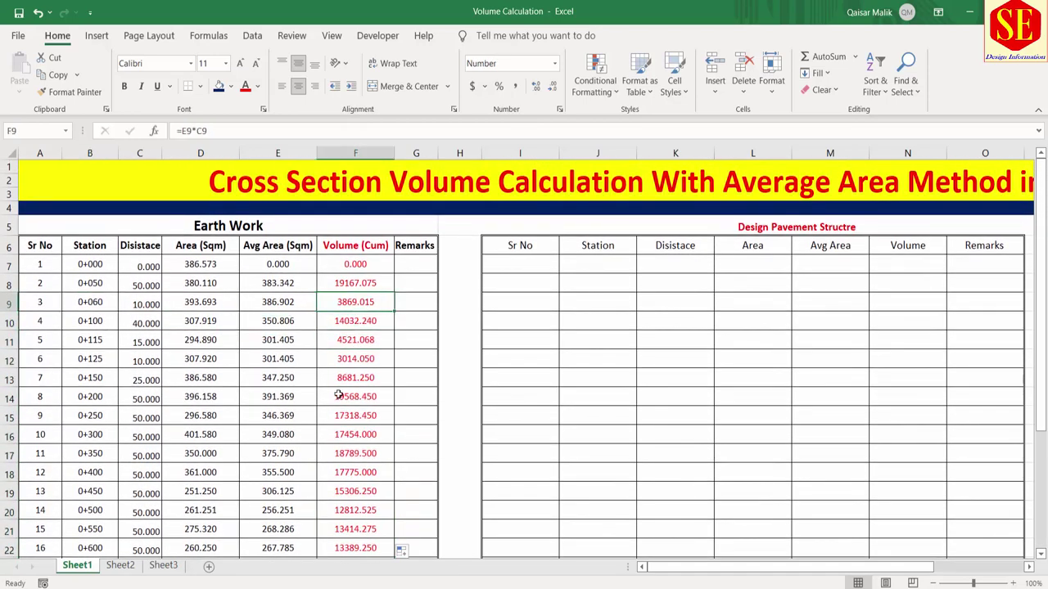
left_click(355, 320)
left_click(354, 340)
left_click(354, 358)
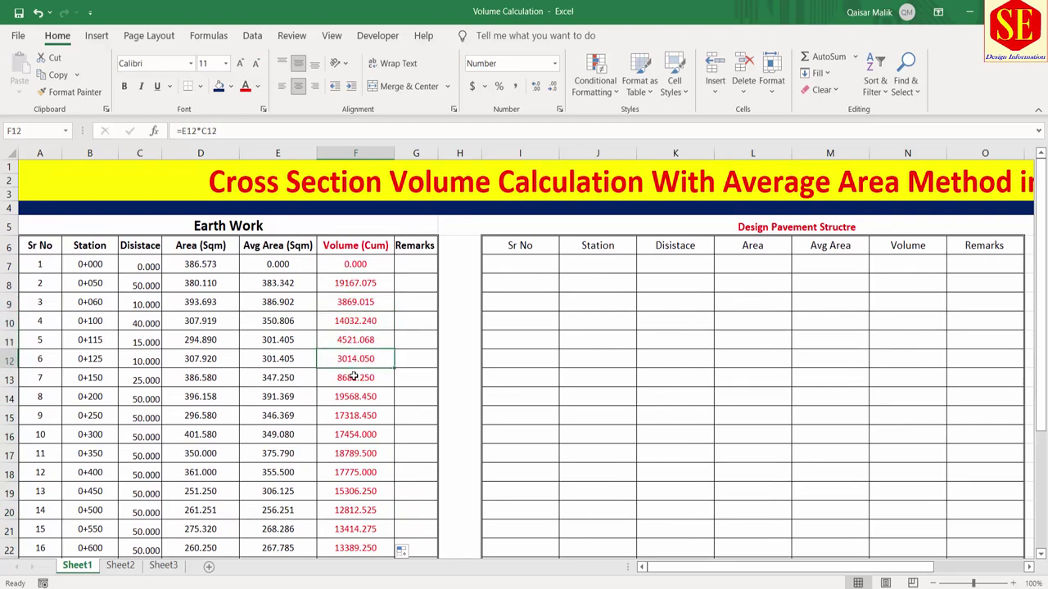
key("Down")
key("Down")
key("Down")
key("Down")
key("Down")
key("Down")
key("Down")
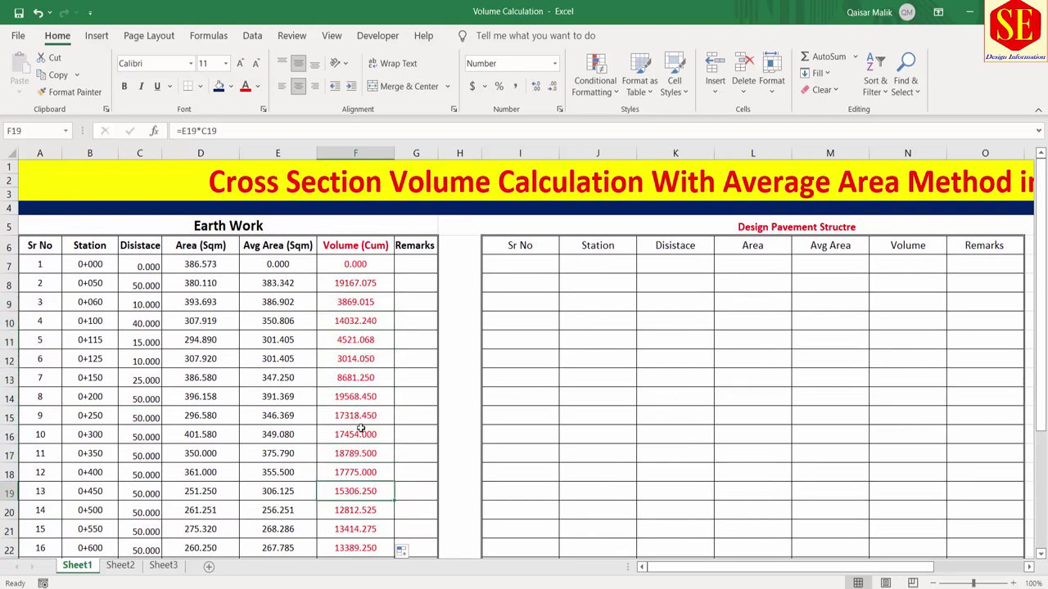
Review the Station, distance and Area (Sqm) headers, ending on the first area value D7
scroll(353, 327, "down", 4)
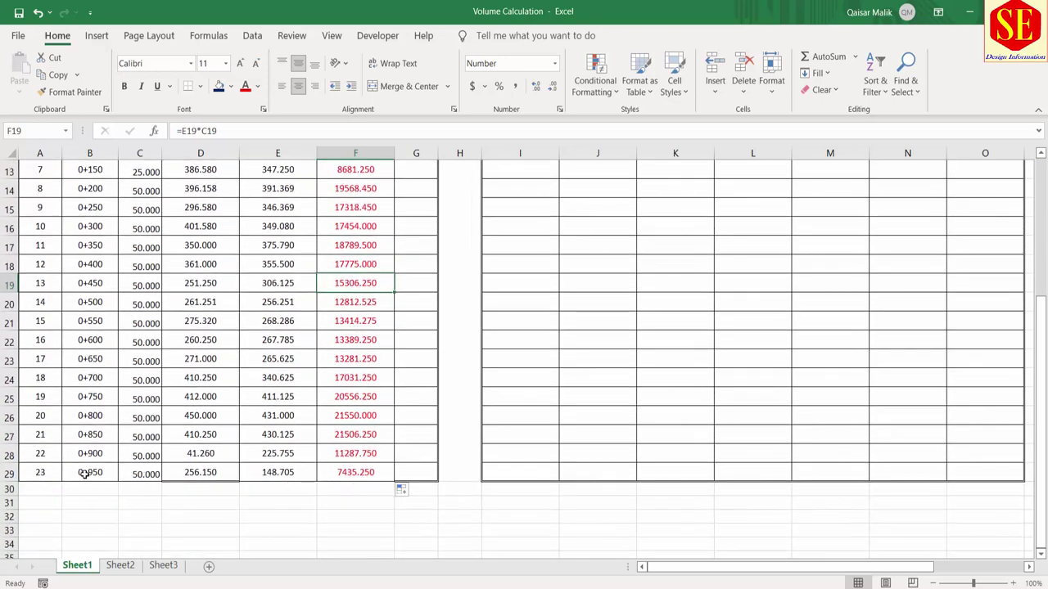
scroll(111, 409, "up", 1)
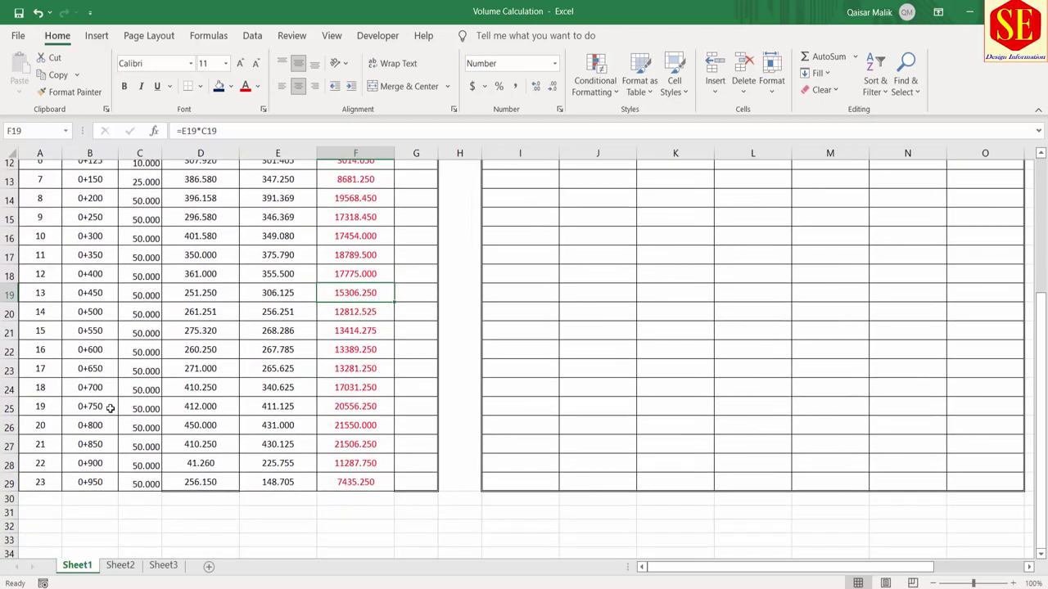
scroll(114, 368, "up", 2)
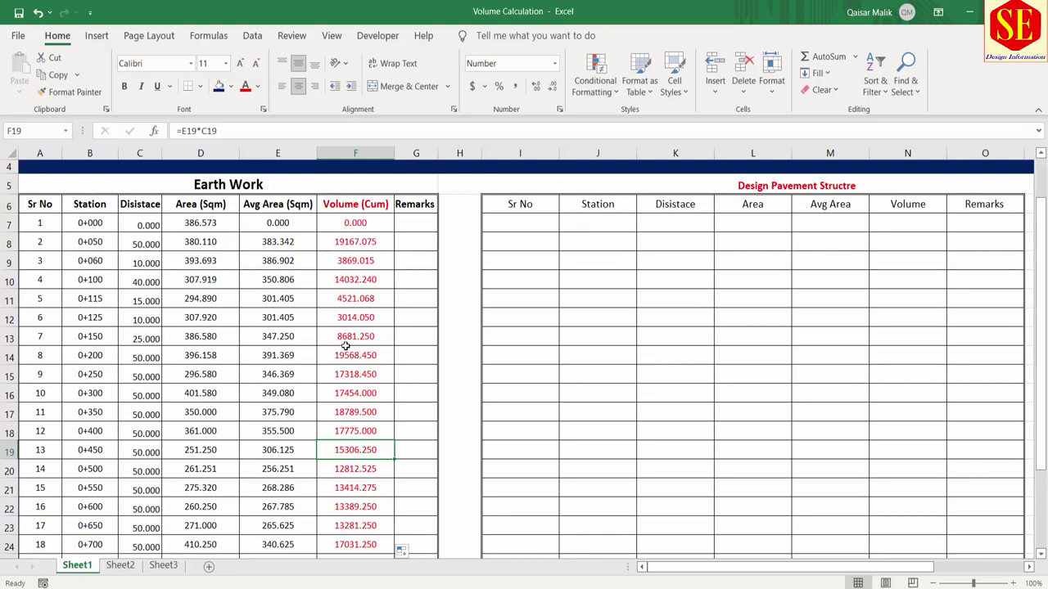
left_click(195, 205)
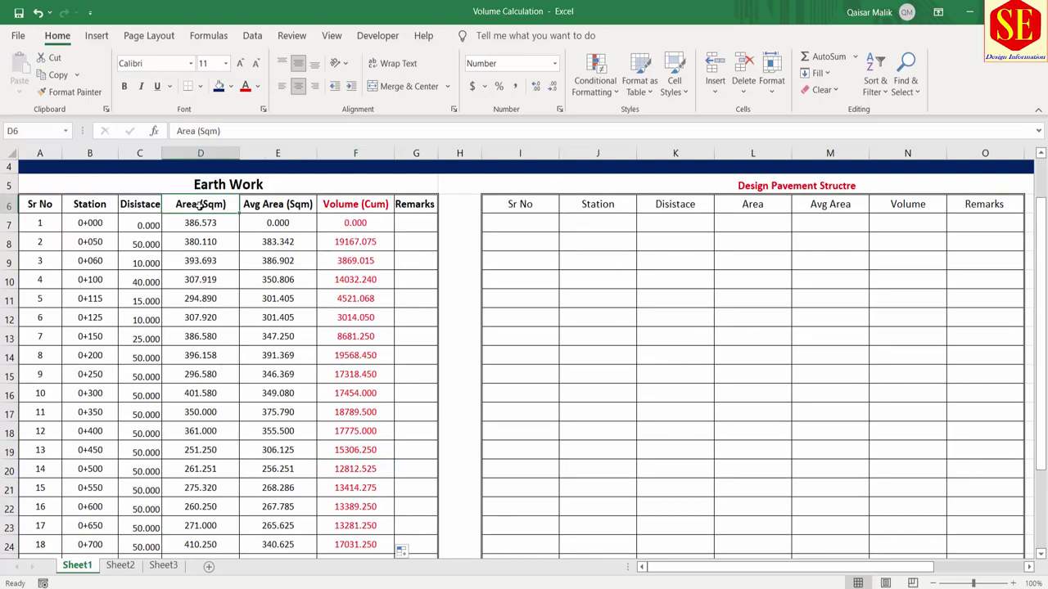
left_click(101, 207)
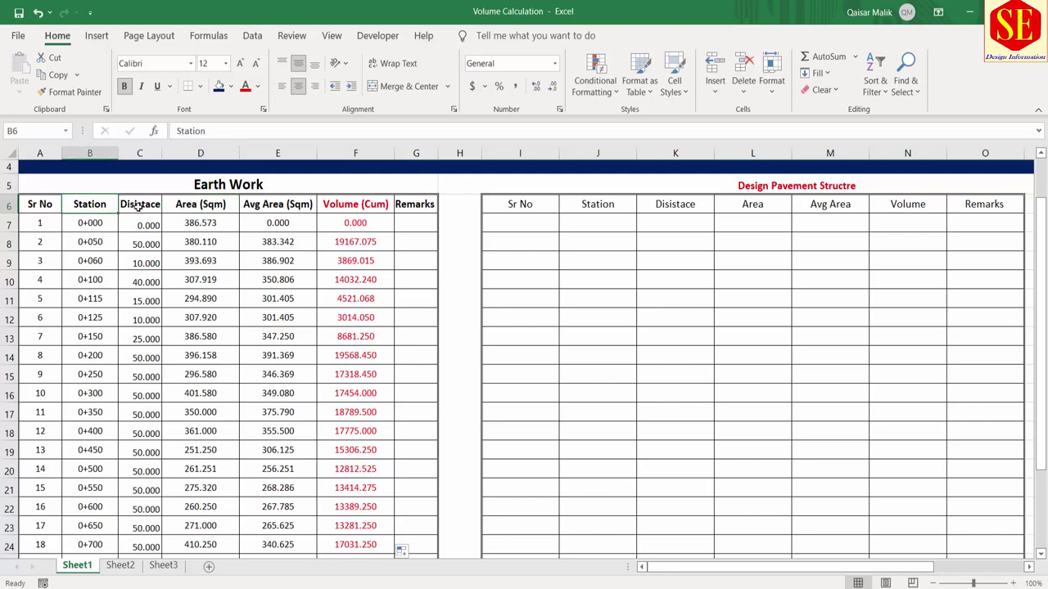
left_click(139, 204)
left_click(197, 209)
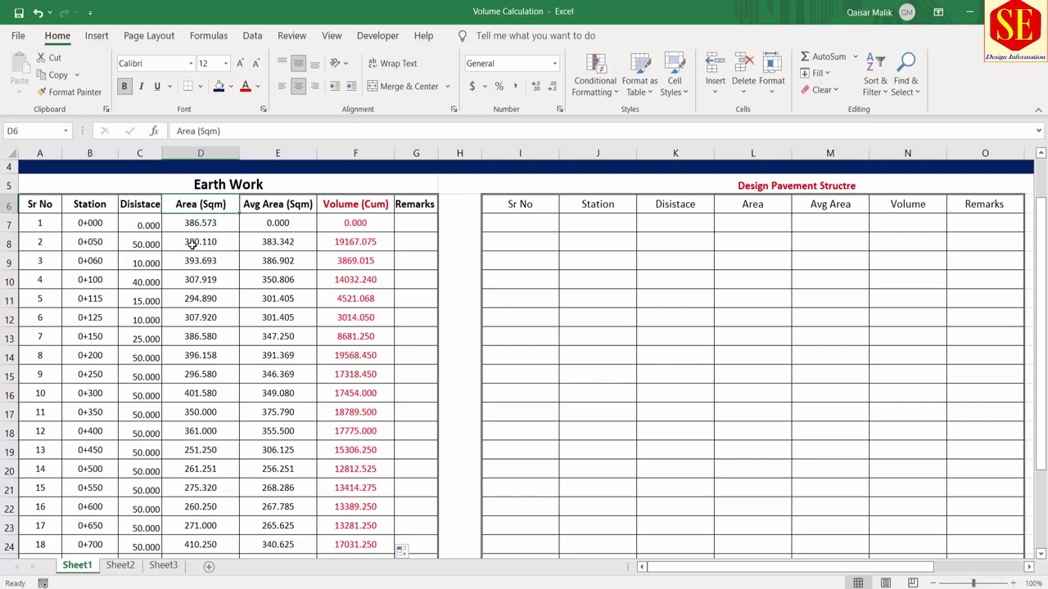
left_click(211, 219)
Colour the area values in D7:D29 blue
left_click_drag(208, 221, 182, 526)
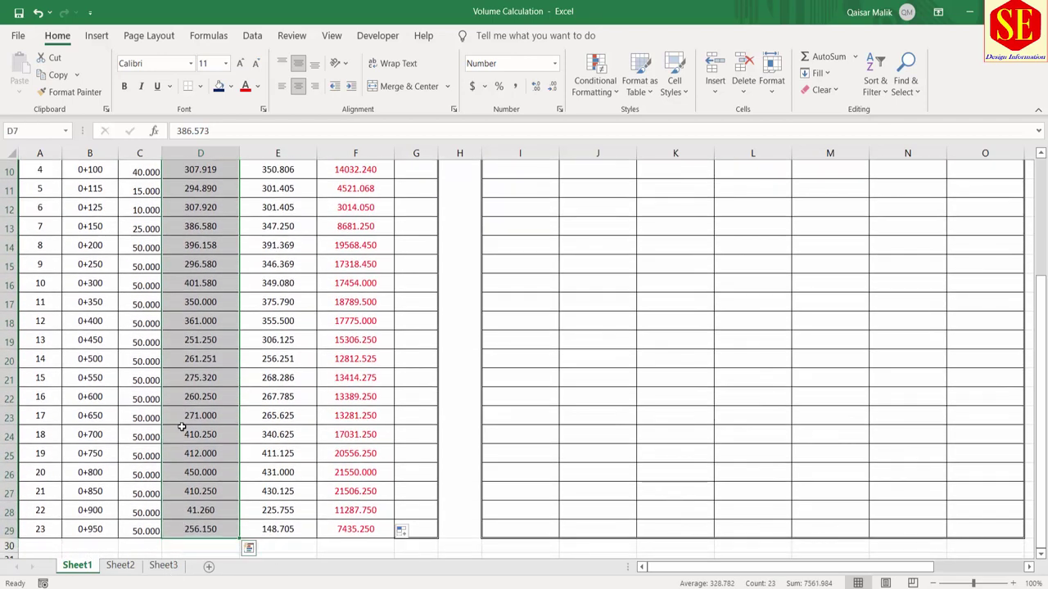
left_click(257, 86)
left_click(320, 243)
scroll(306, 304, "up", 3)
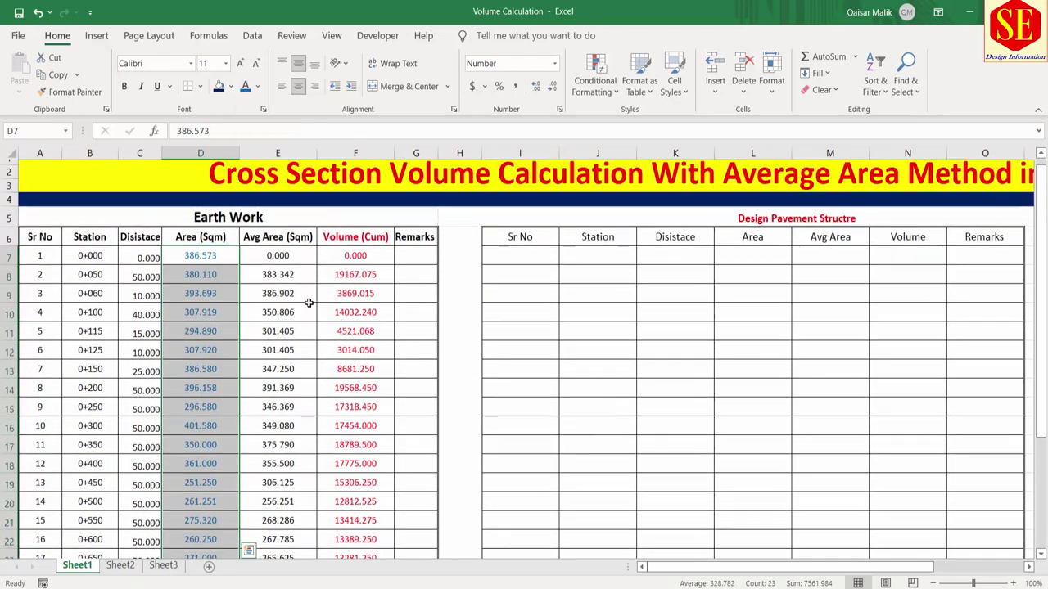
Check the average-area, volume and distance formulas in row 8 and E11
left_click(305, 347)
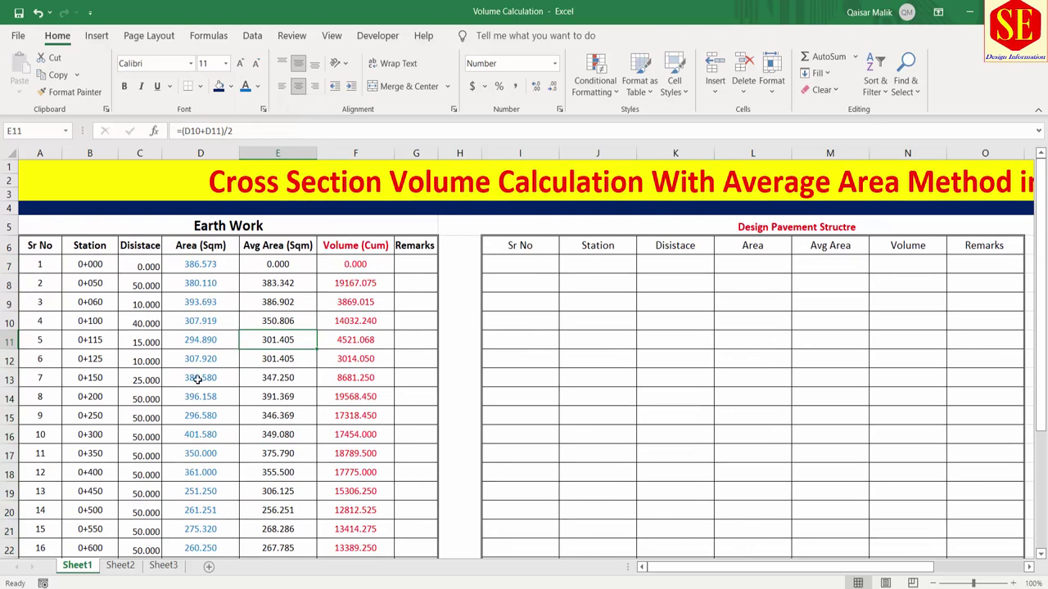
left_click(278, 284)
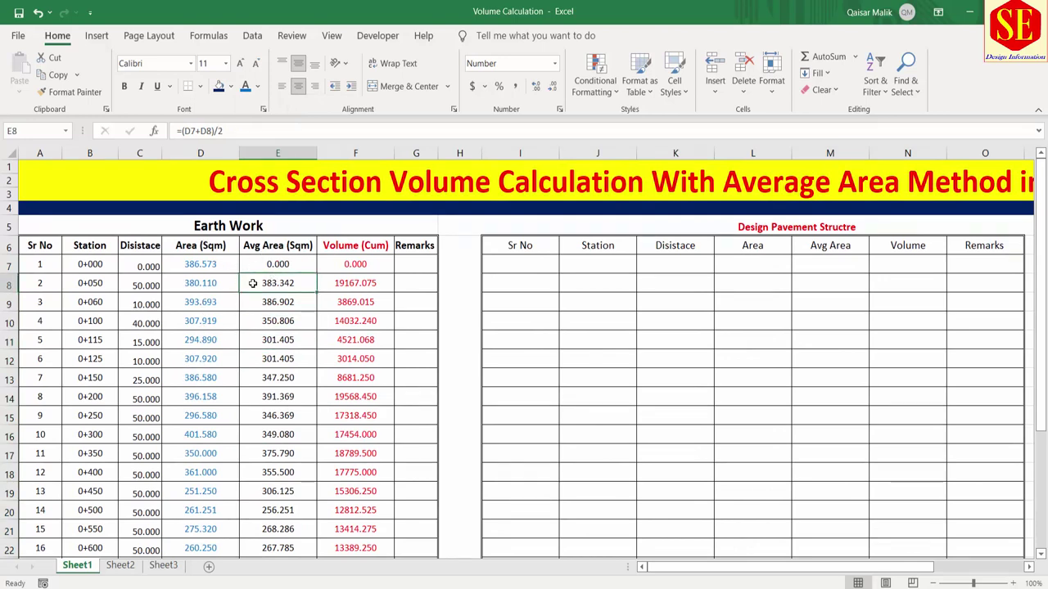
left_click(362, 284)
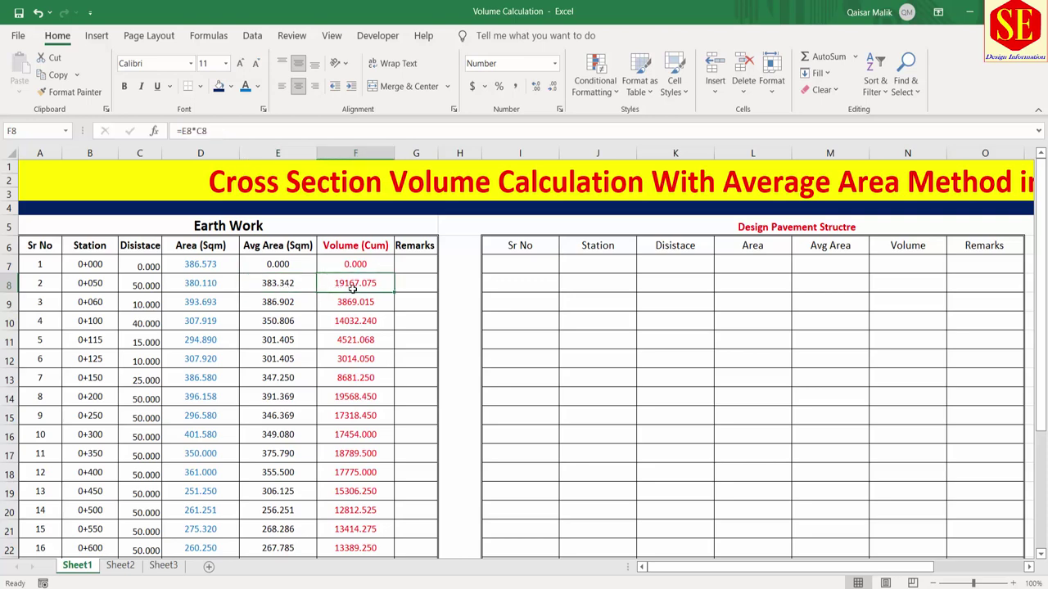
left_click(283, 287)
left_click(141, 287)
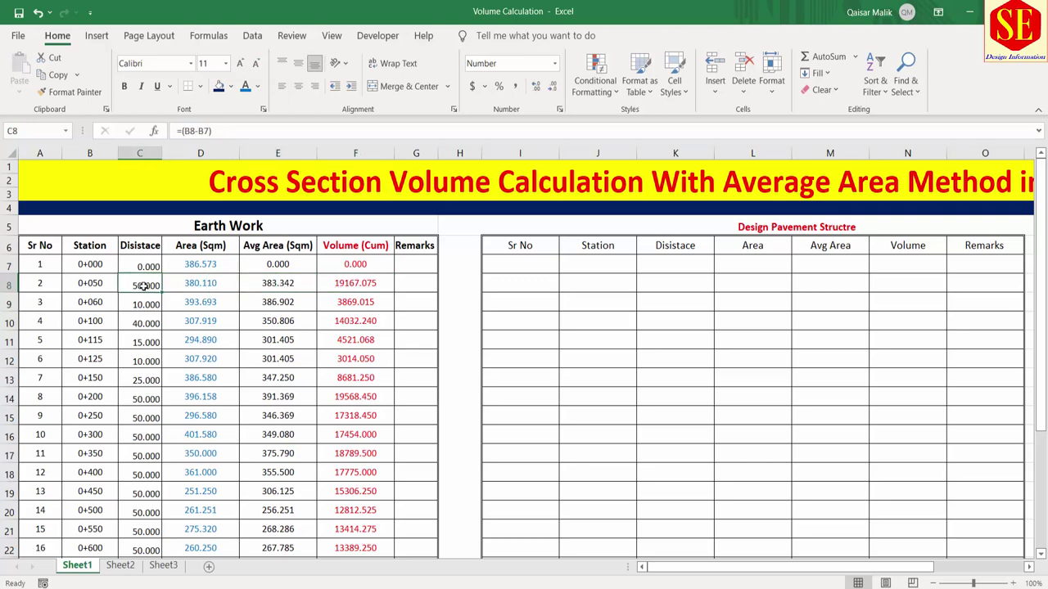
mouse_move(355, 263)
left_mouse_down()
mouse_move(355, 553)
mouse_move(342, 530)
left_mouse_up()
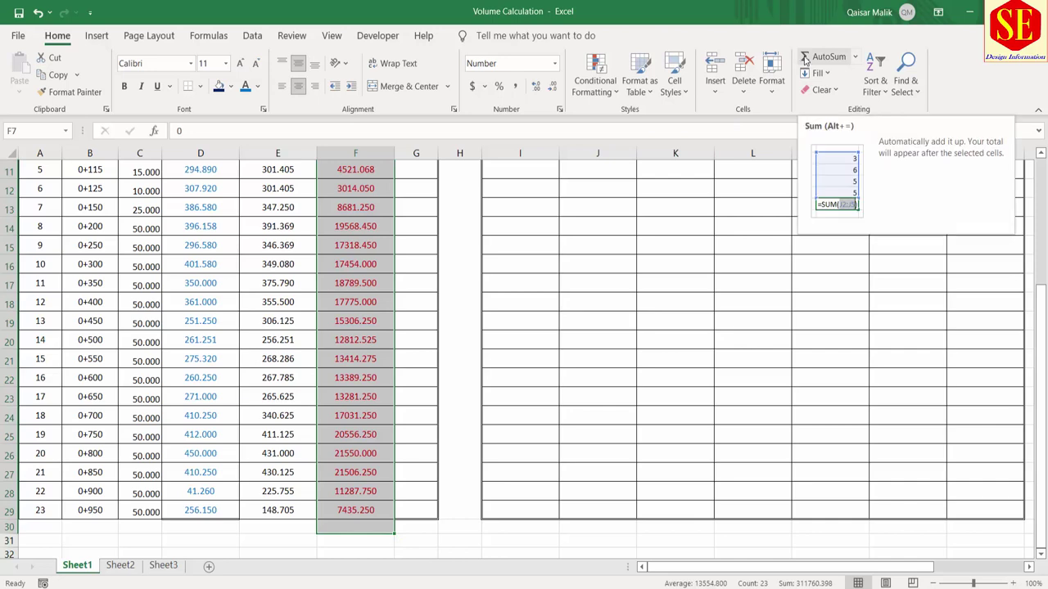
AutoSum the Volume column into F30, making the total bold with an enlarged font
left_click(805, 59)
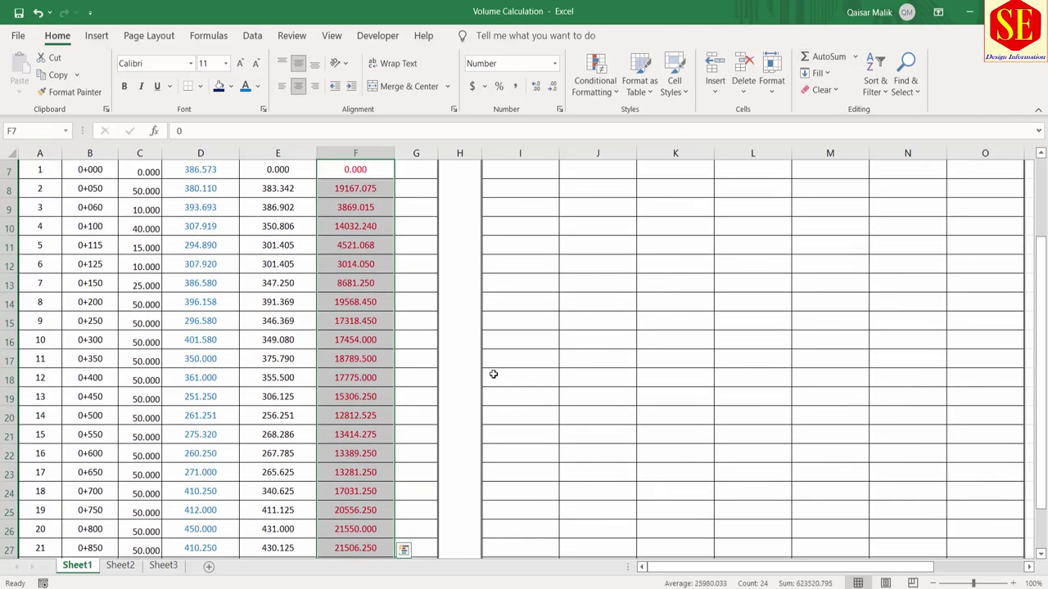
left_click(370, 320)
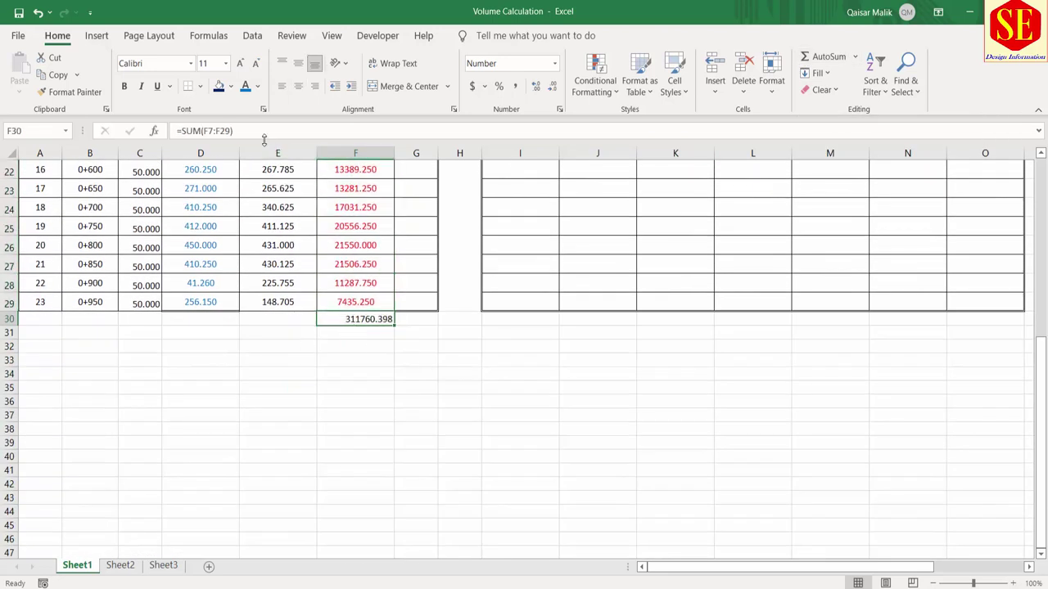
left_click(123, 86)
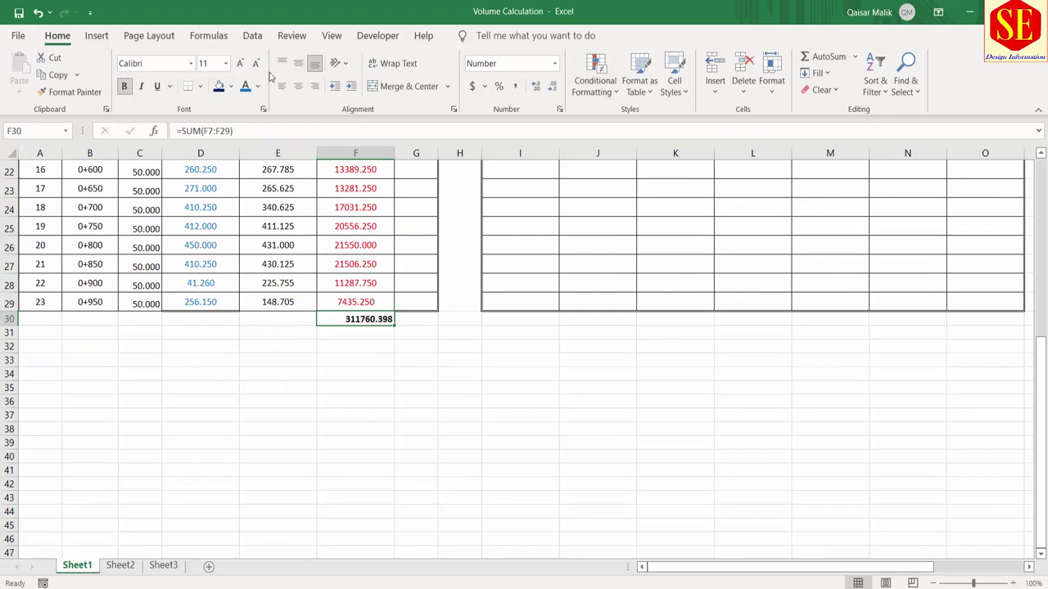
left_click(240, 63)
left_click(240, 63)
left_click(371, 378)
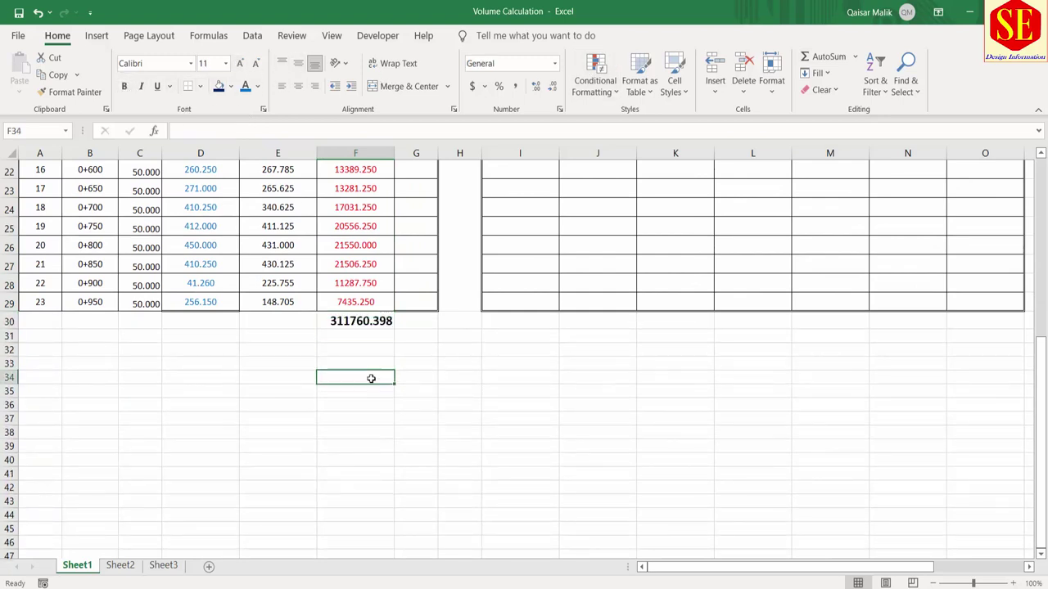
left_click(335, 320)
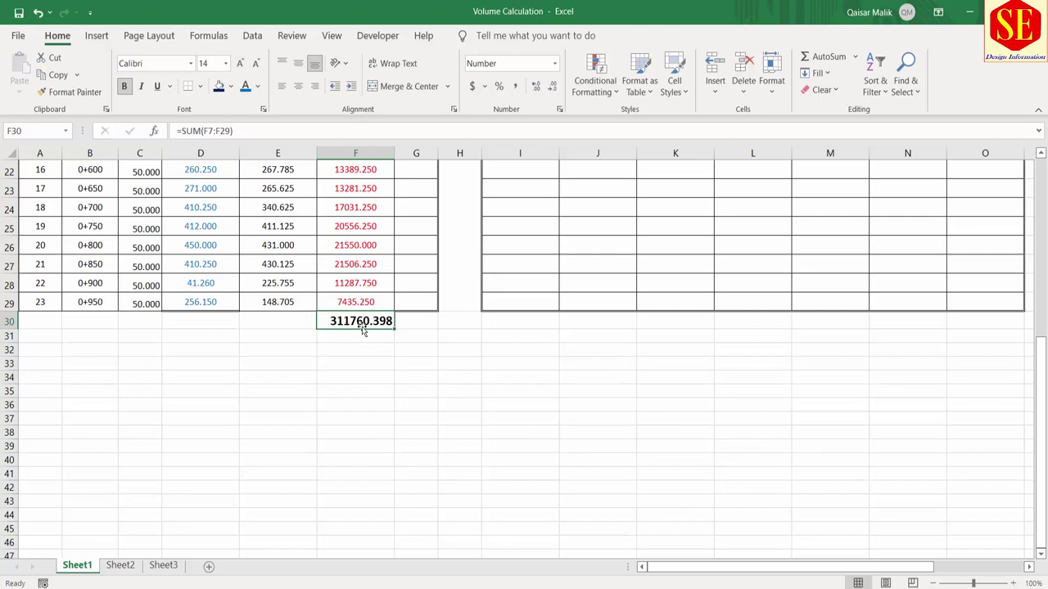
Label E30 'Total Volume' beside the volume total
left_click(291, 321)
type("Total Volume")
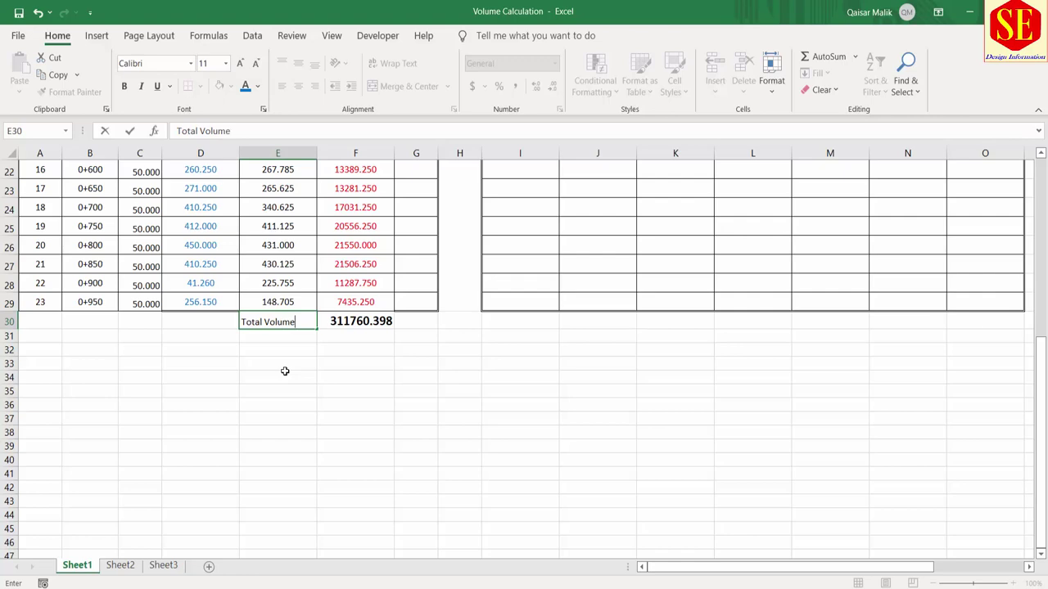
left_click(322, 378)
scroll(84, 368, "up", 3)
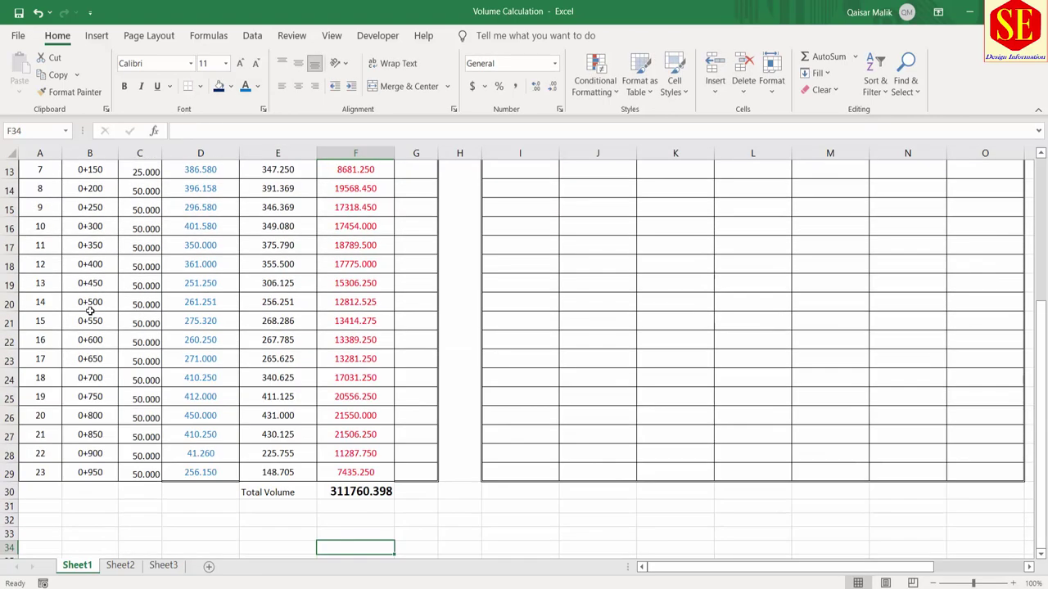
scroll(85, 246, "up", 1)
scroll(85, 337, "down", 2)
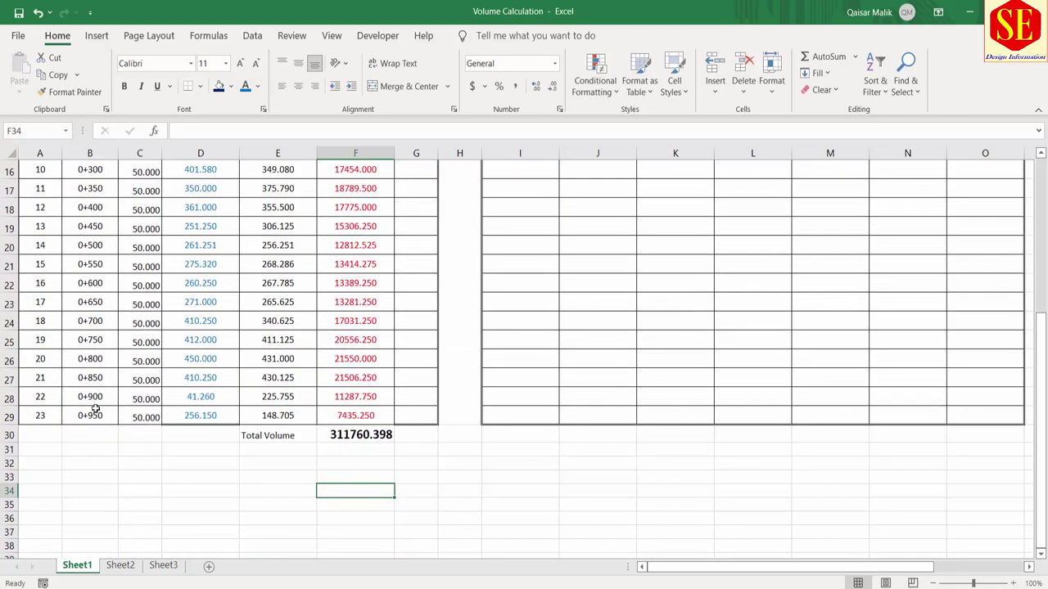
left_click(111, 452)
left_click(355, 436)
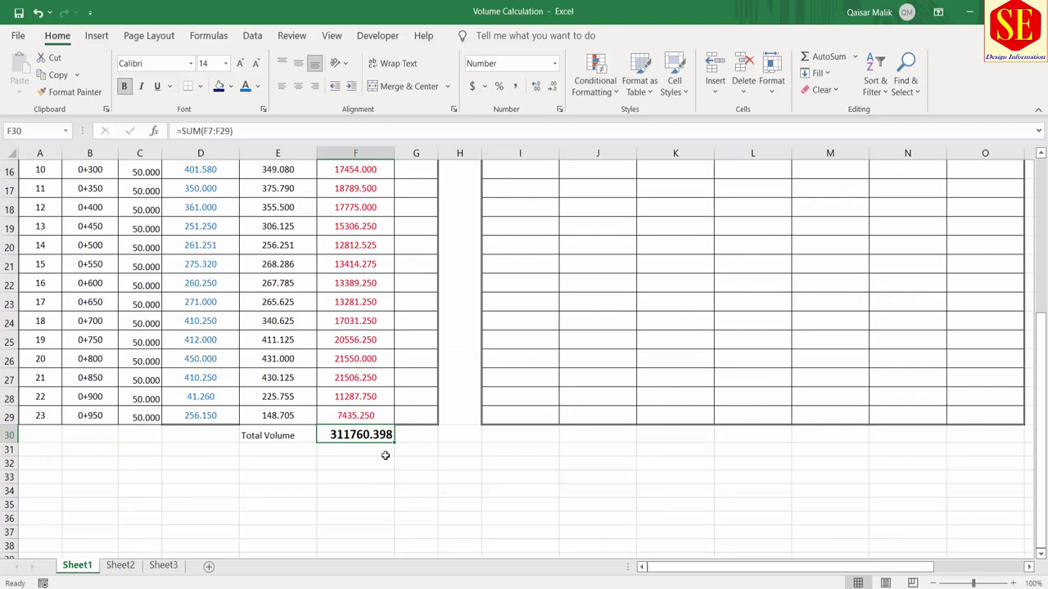
scroll(385, 455, "up", 2)
scroll(405, 339, "up", 2)
scroll(311, 356, "down", 2)
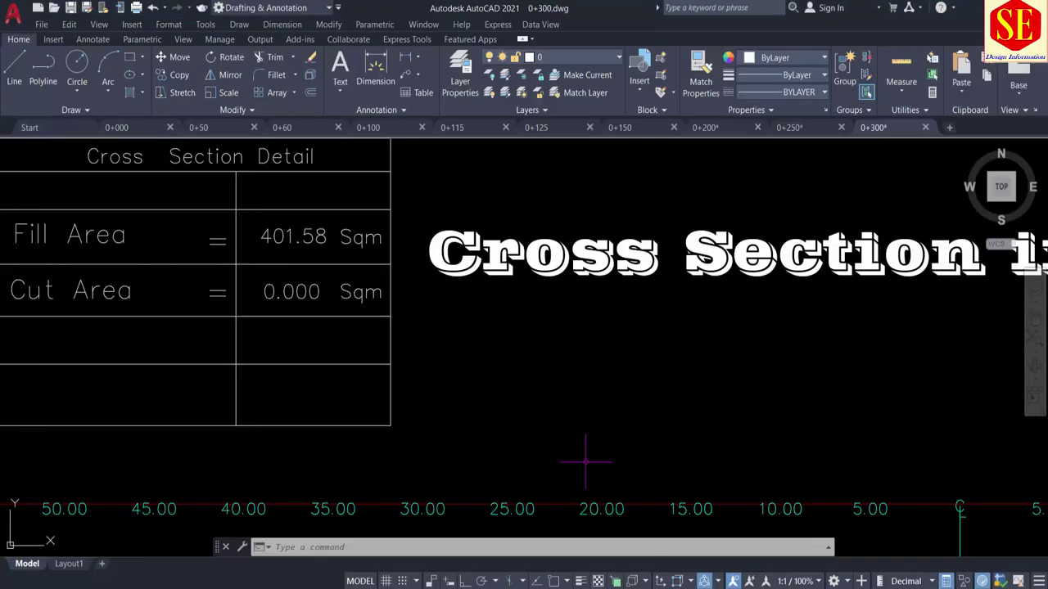
Zoom and pan the 0+300 drawing to show its section title and area tables
scroll(580, 461, "down", 5)
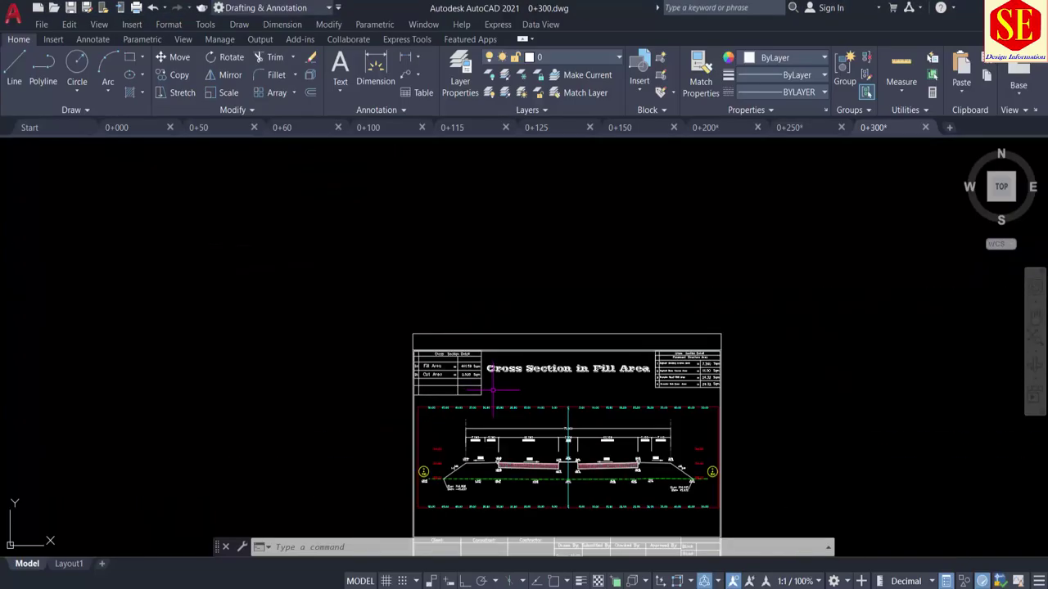
scroll(501, 391, "up", 2)
scroll(510, 423, "up", 2)
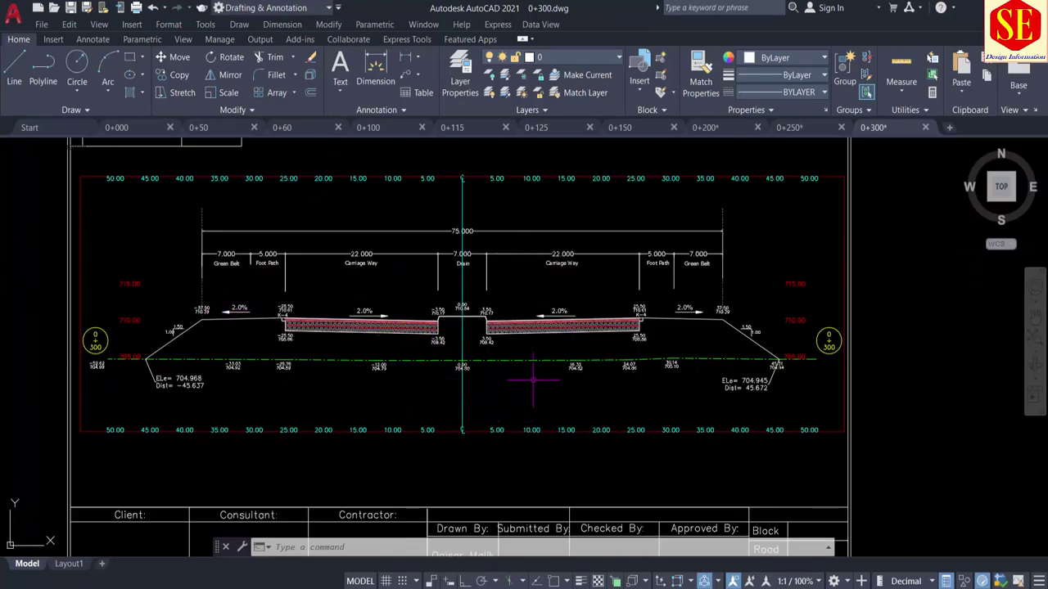
middle_click_drag(424, 347, 404, 470)
scroll(233, 238, "up", 2)
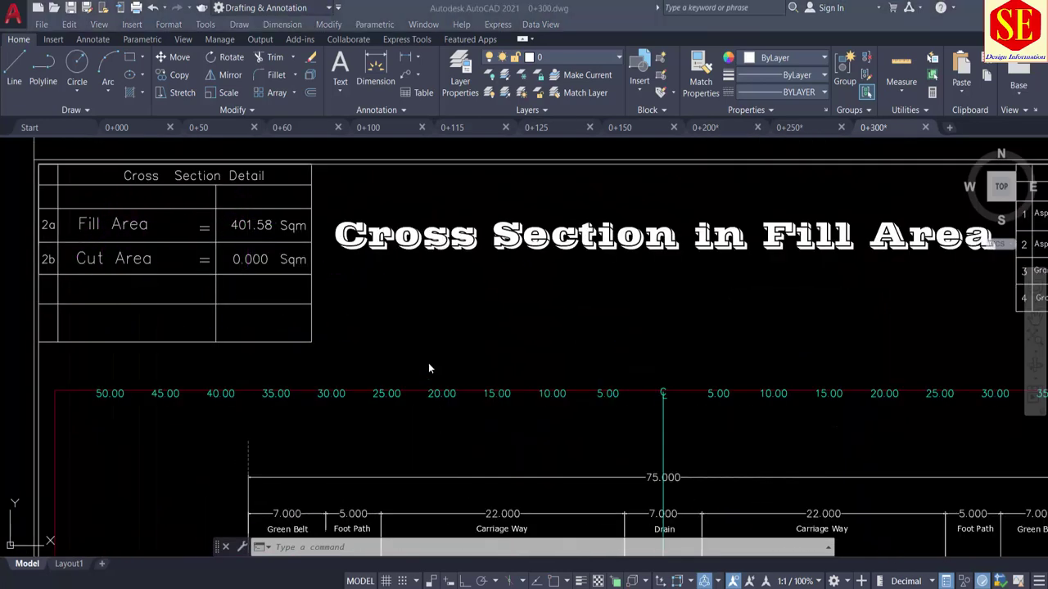
scroll(381, 307, "down", 3)
scroll(532, 479, "up", 2)
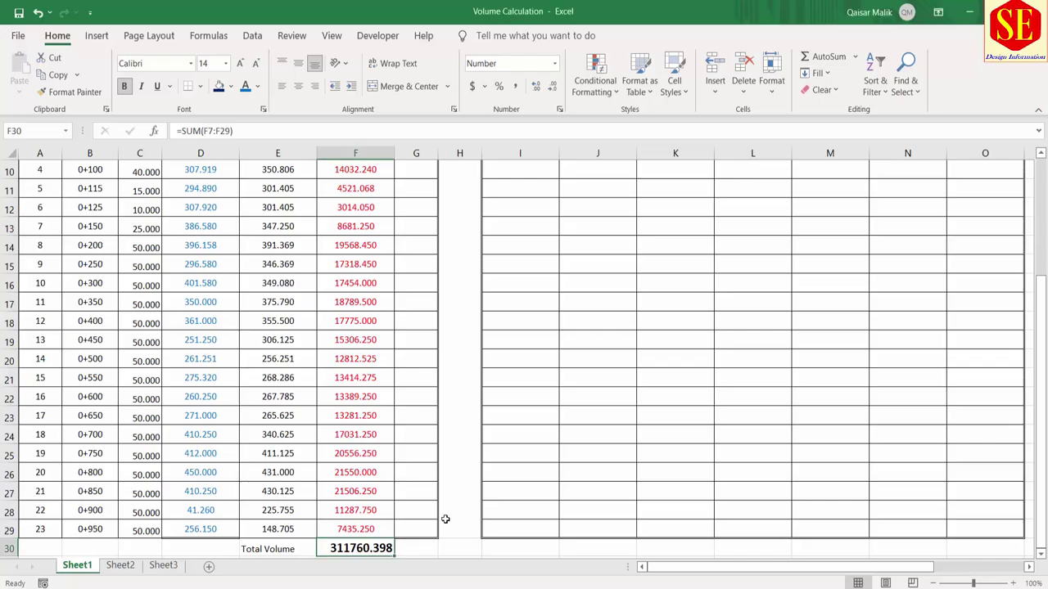
Scroll back up to the Earth Work and Design Pavement Structre headers in rows 4–6
scroll(221, 327, "up", 3)
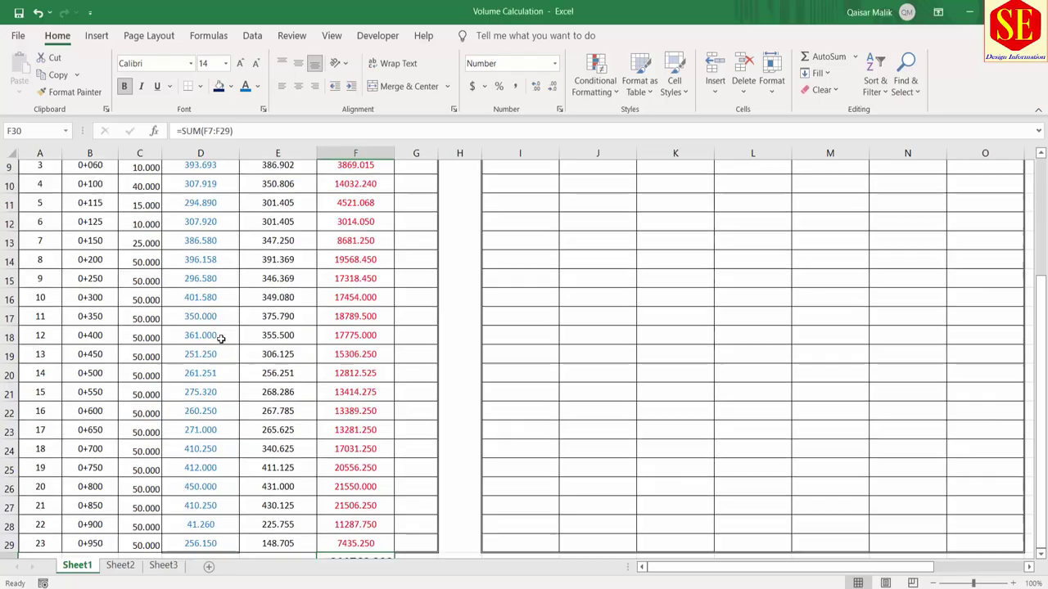
scroll(256, 316, "up", 3)
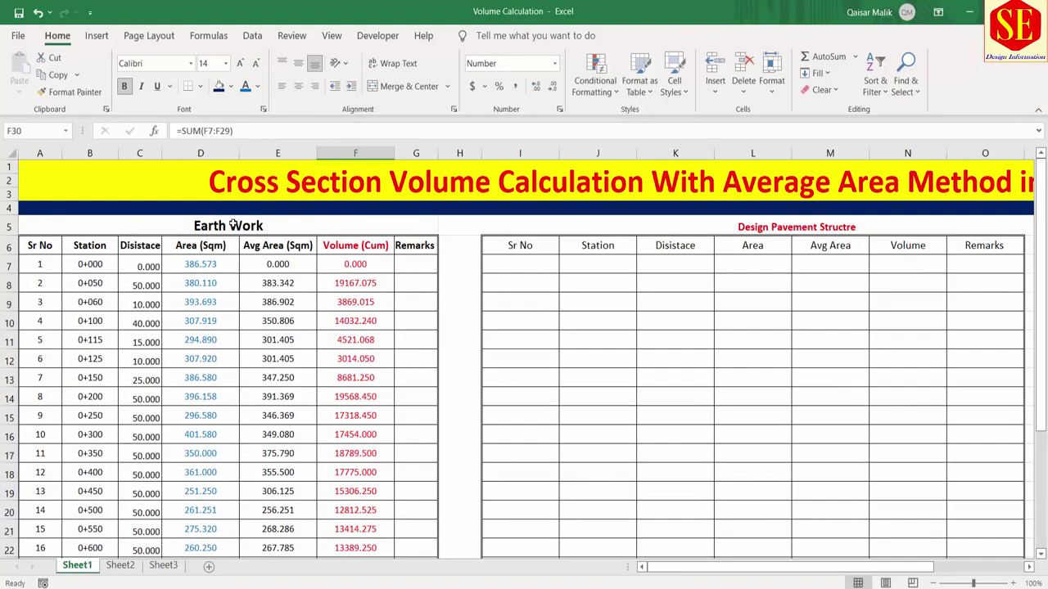
scroll(279, 319, "down", 1)
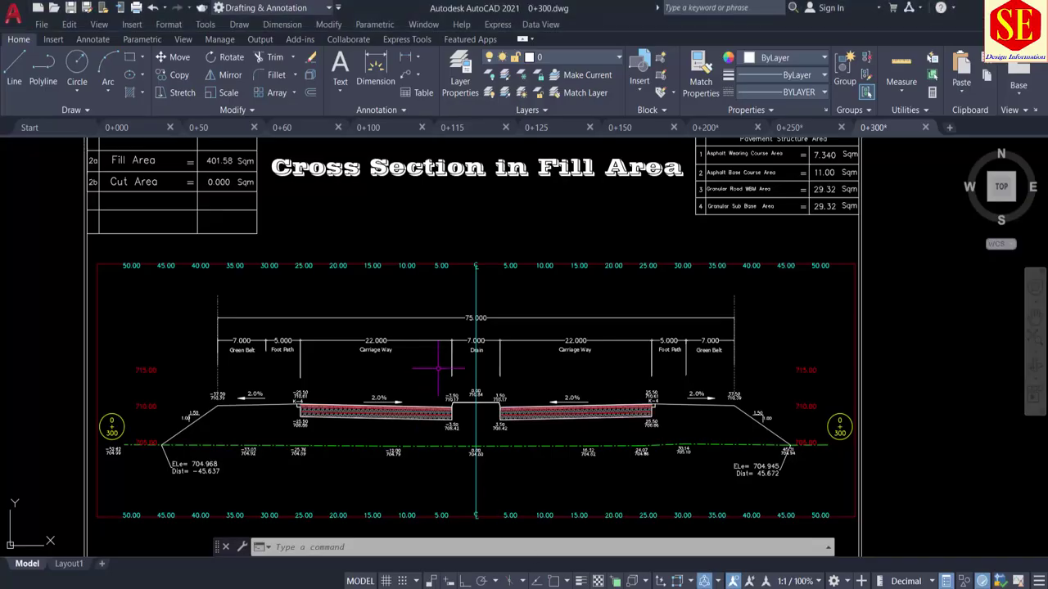
scroll(491, 459, "up", 3)
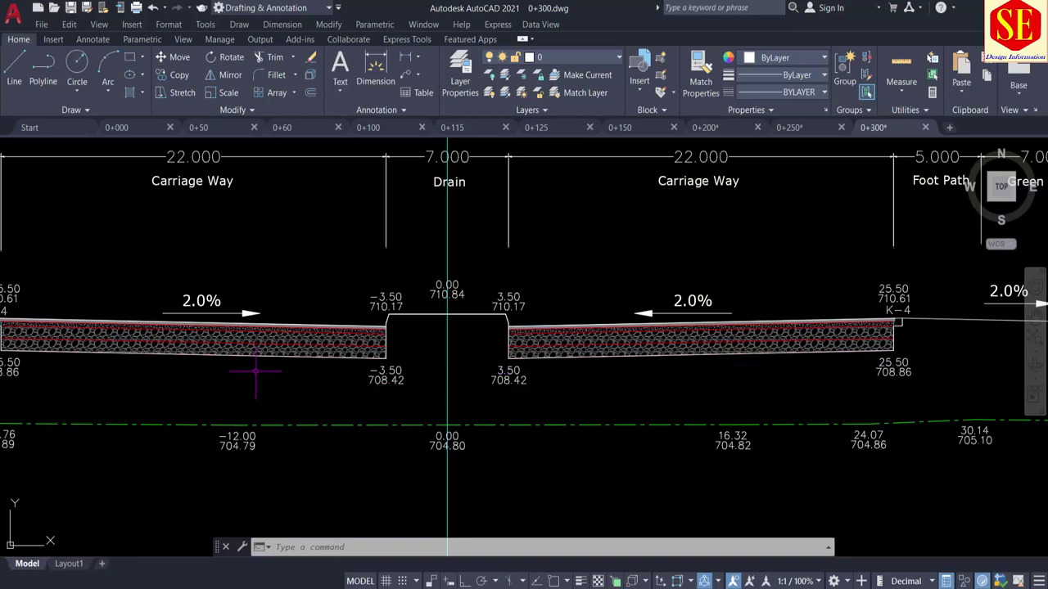
scroll(255, 370, "up", 2)
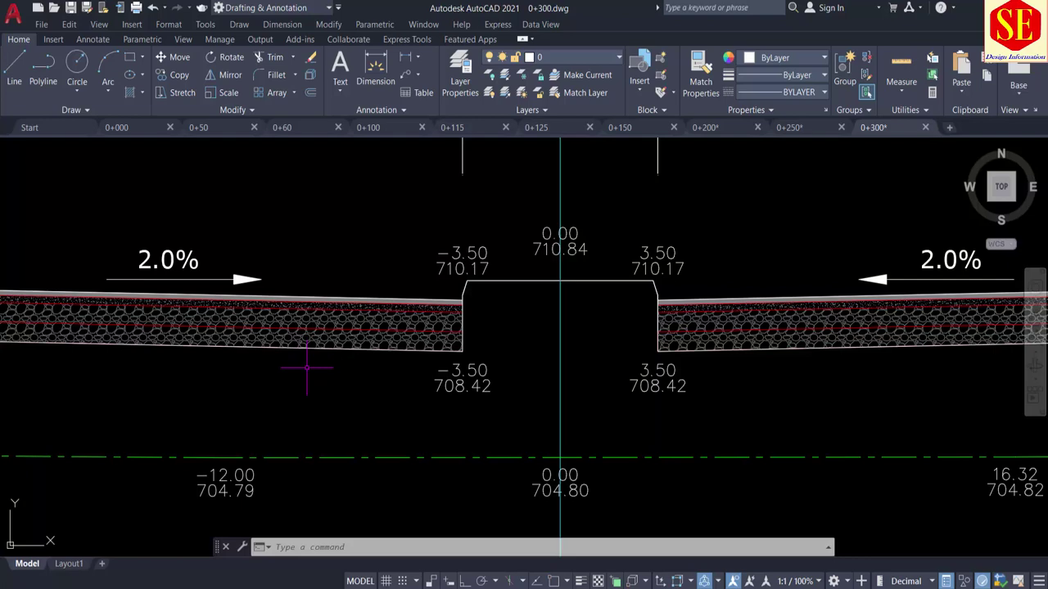
middle_click_drag(519, 346, 418, 334)
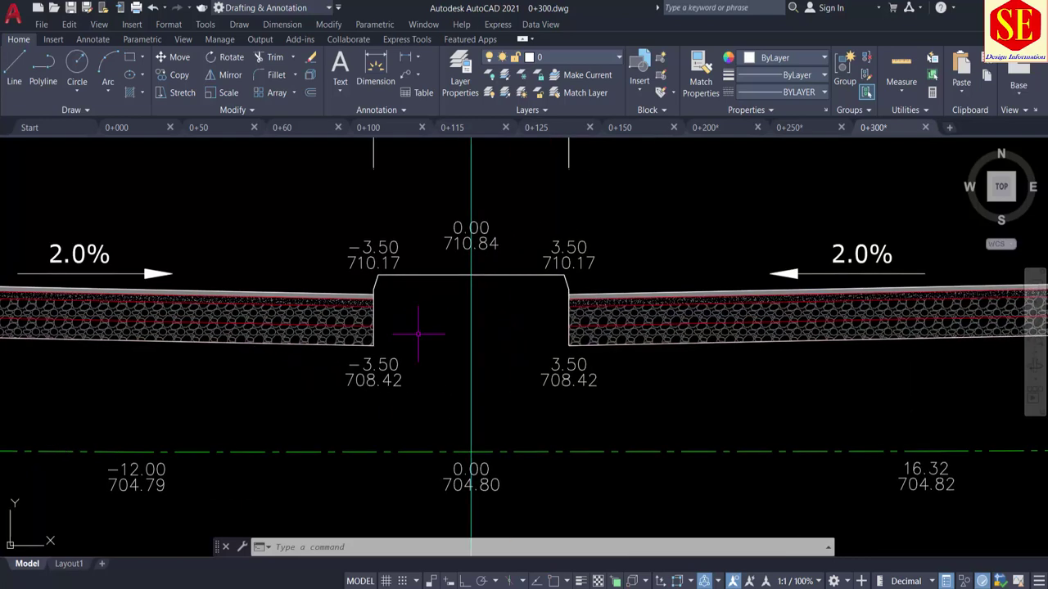
scroll(419, 334, "down", 5)
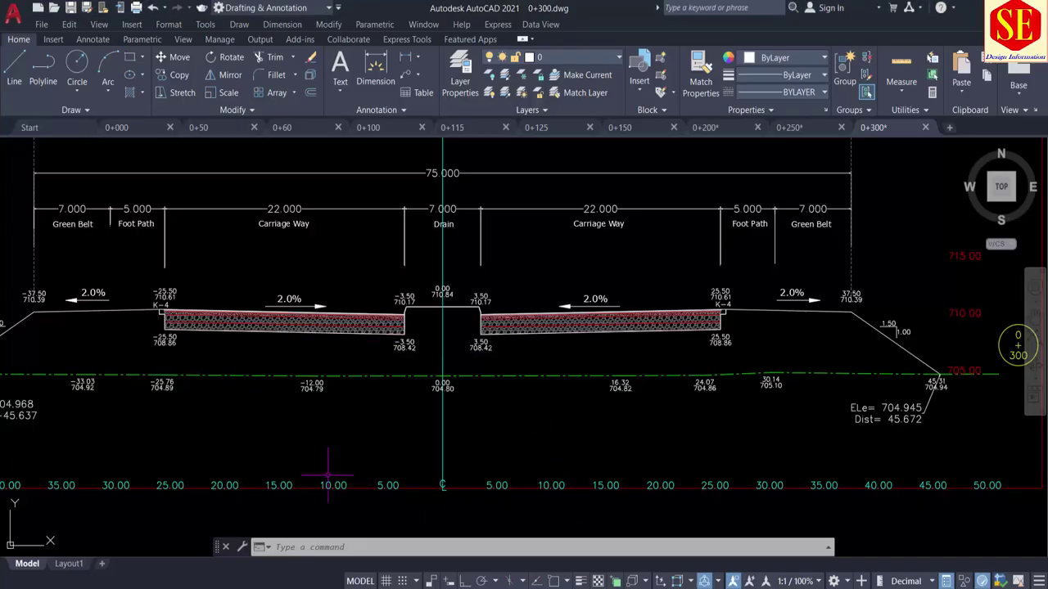
scroll(534, 357, "down", 2)
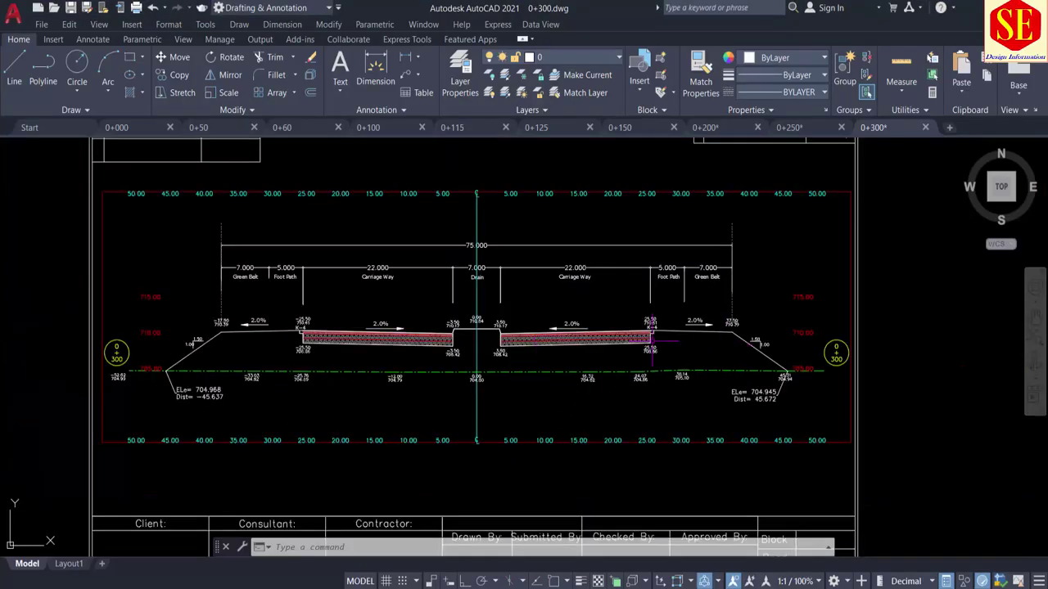
scroll(612, 336, "up", 2)
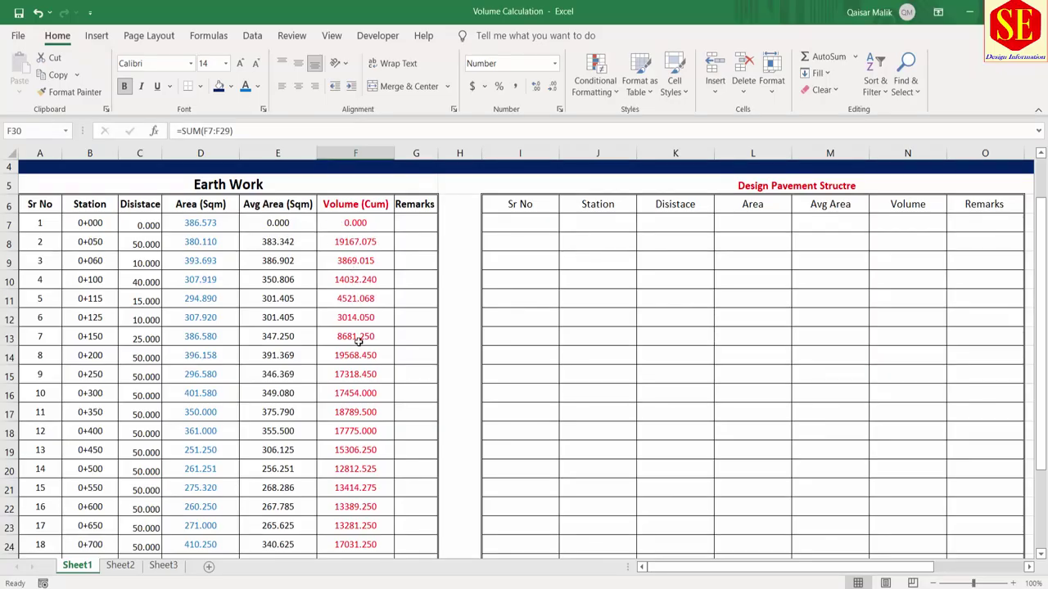
Select the Design Pavement Structre heading in H5
left_click(754, 186)
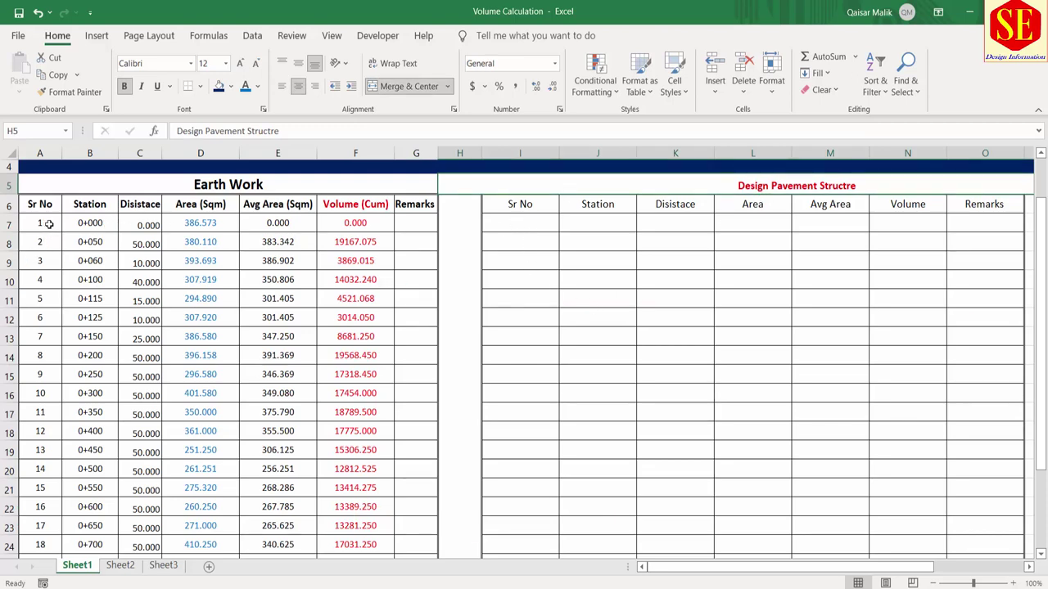
Enter serial numbers 1, 2 and 3 in I7:I9
scroll(512, 227, "up", 1)
left_click(497, 262)
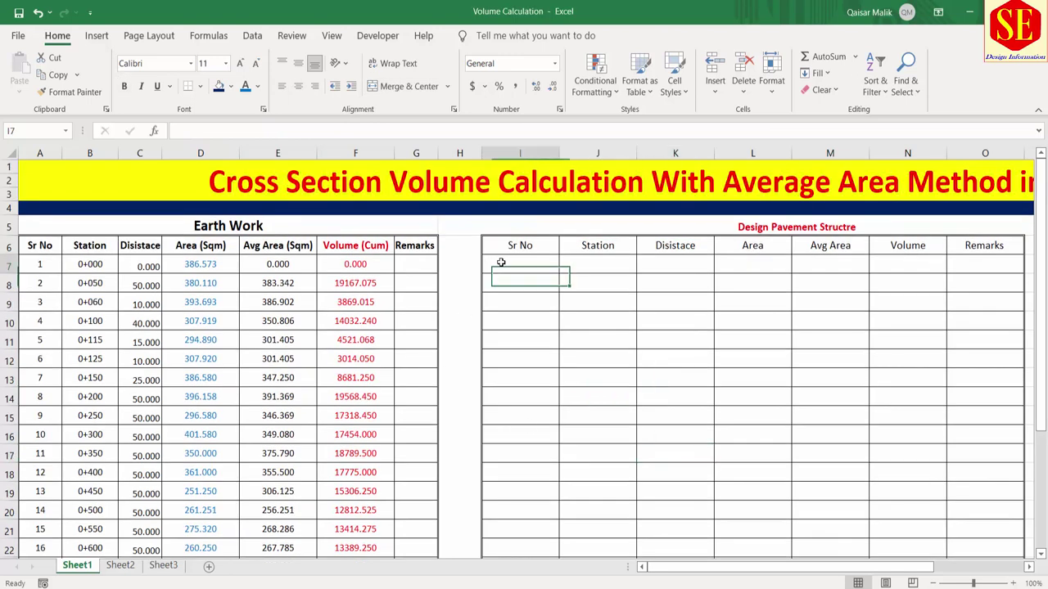
type("1")
key("Return")
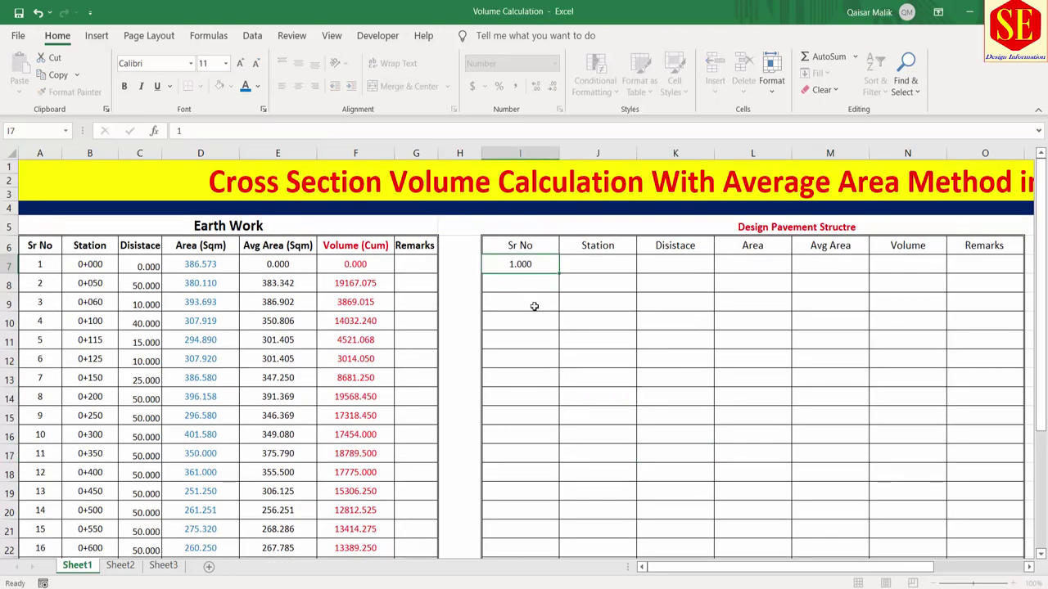
type("2")
key("Return")
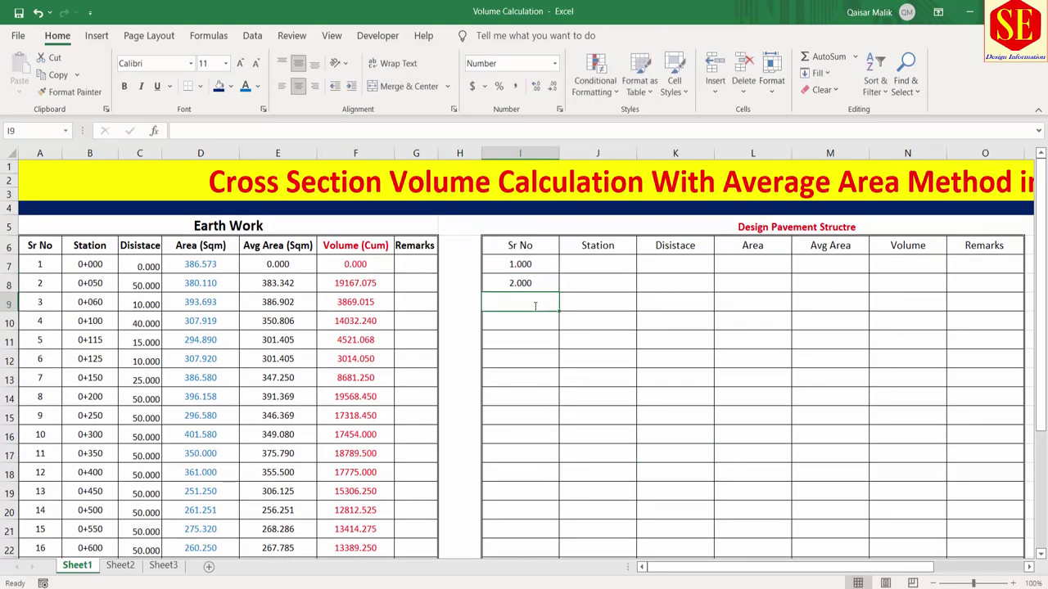
type("3")
key("Return")
Extend the Sr No series from the 2–3 pattern down to row 29
left_click_drag(528, 279, 528, 303)
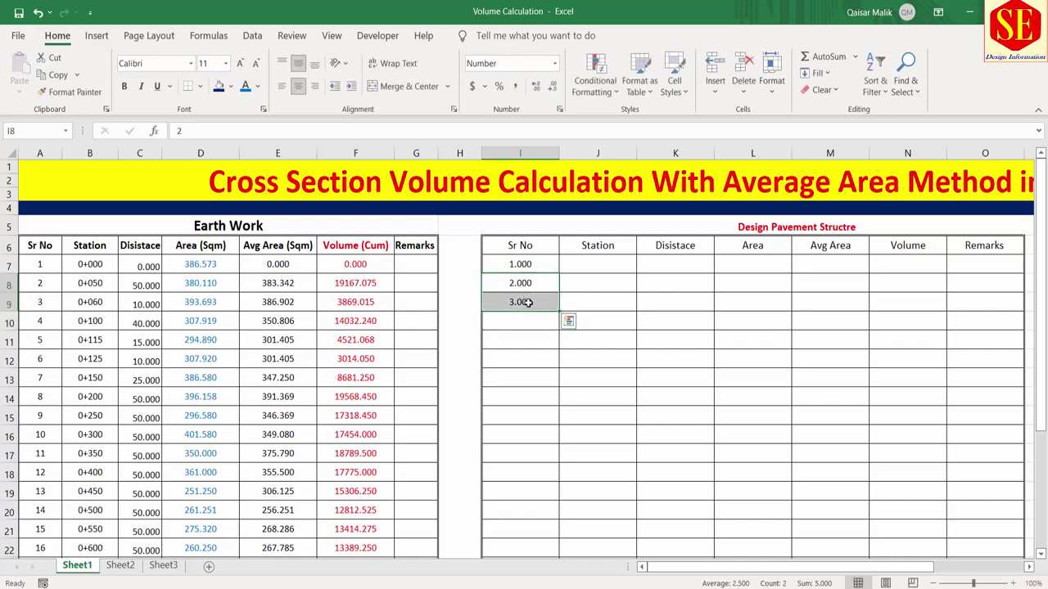
double_click(558, 314)
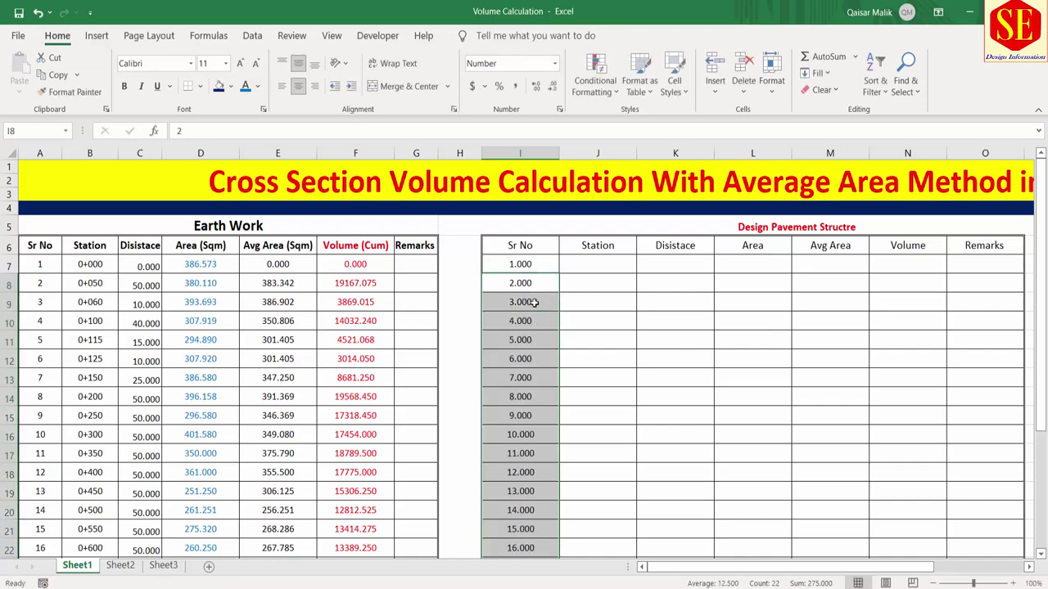
scroll(533, 343, "down", 3)
scroll(570, 416, "up", 2)
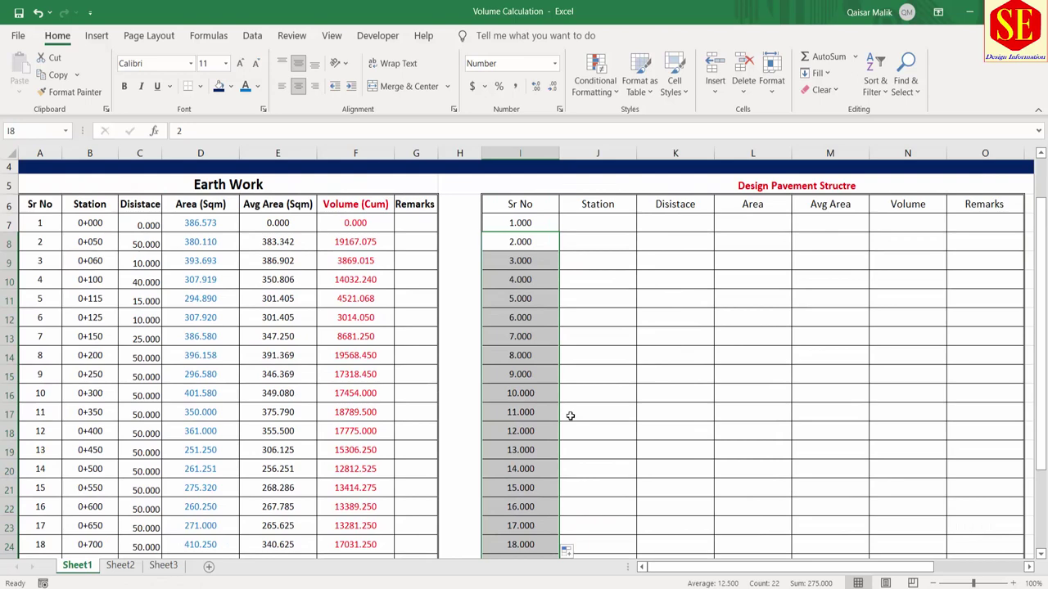
left_click(582, 219)
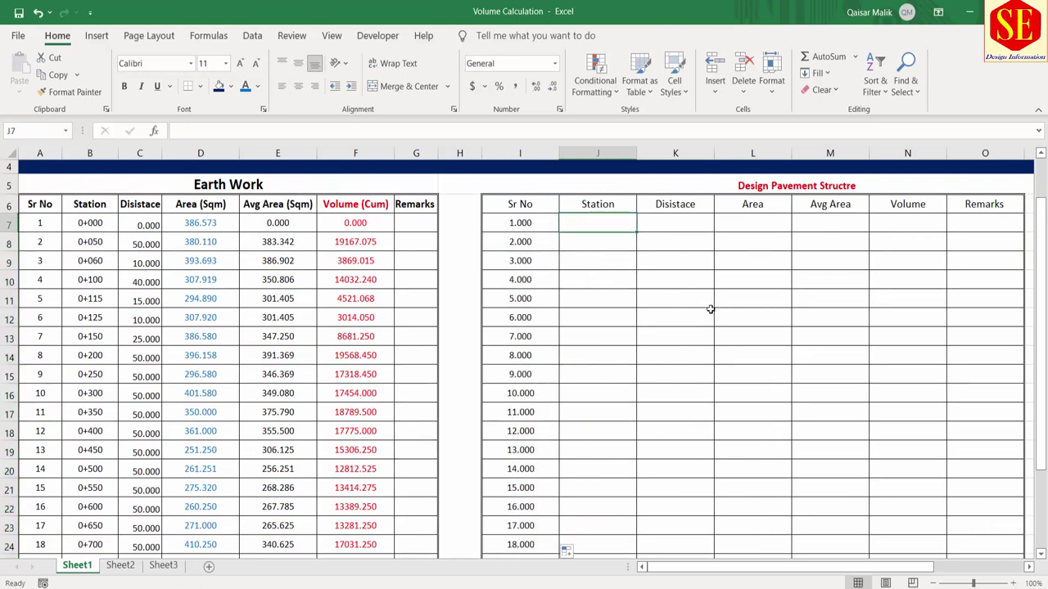
Enter station values 0, 50, 60, 100 and 115 down the Station column from J7
type("0")
key("Return")
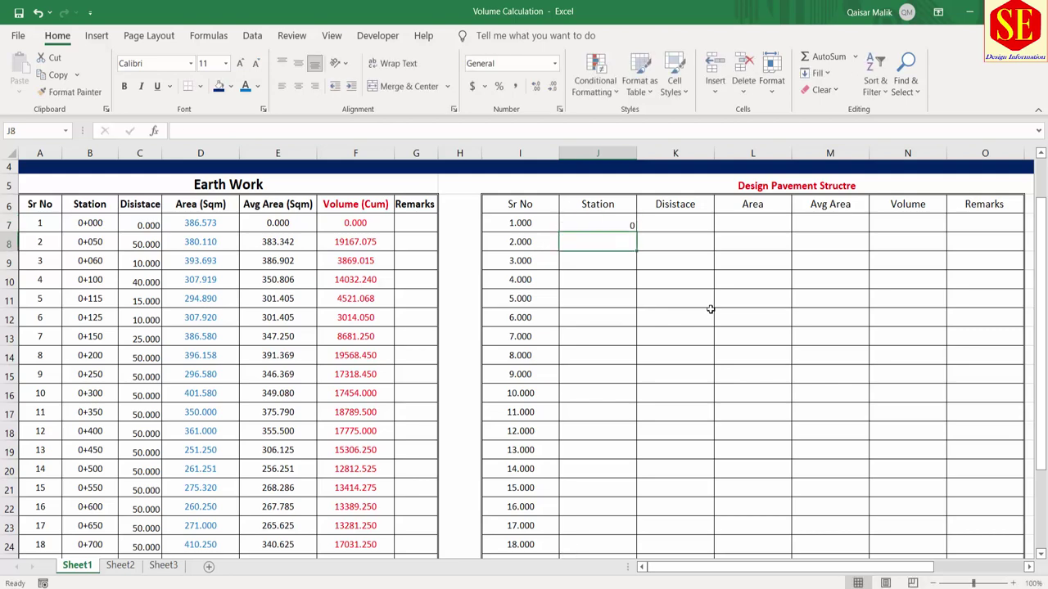
type("50")
key("Return")
type("60")
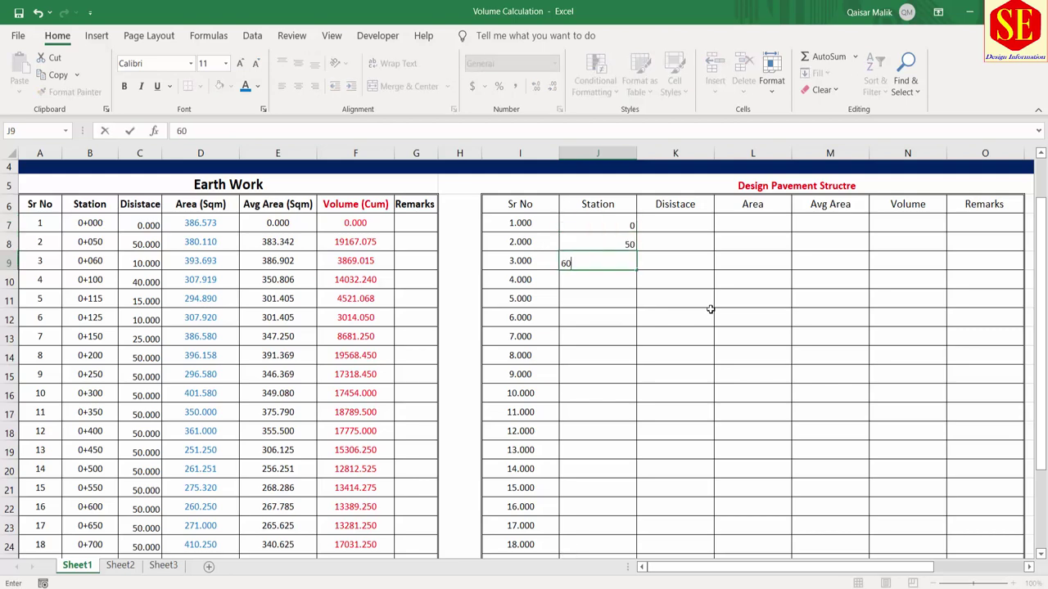
key("Return")
type("100")
key("Return")
type("11")
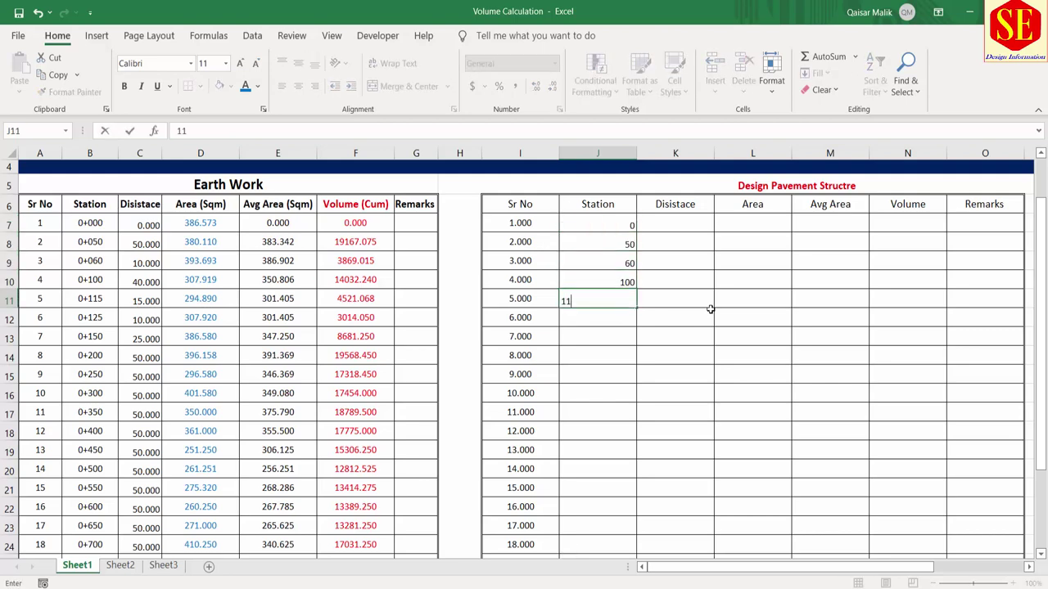
type("5")
key("Return")
Add stations 125 (corrected from 1255), 150, 200 and 250
type("1255")
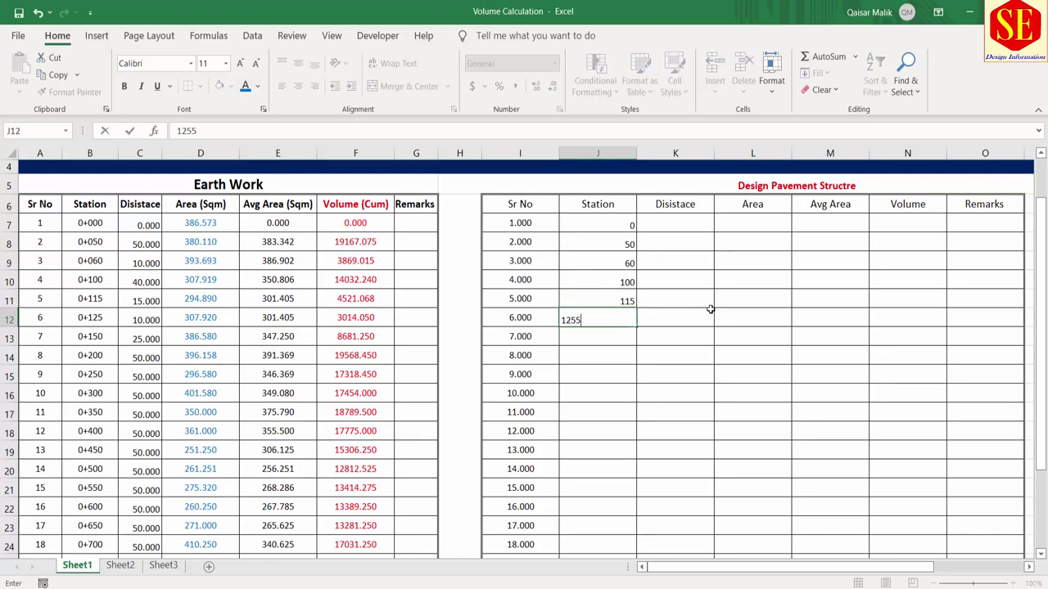
key("Return")
left_click(627, 320)
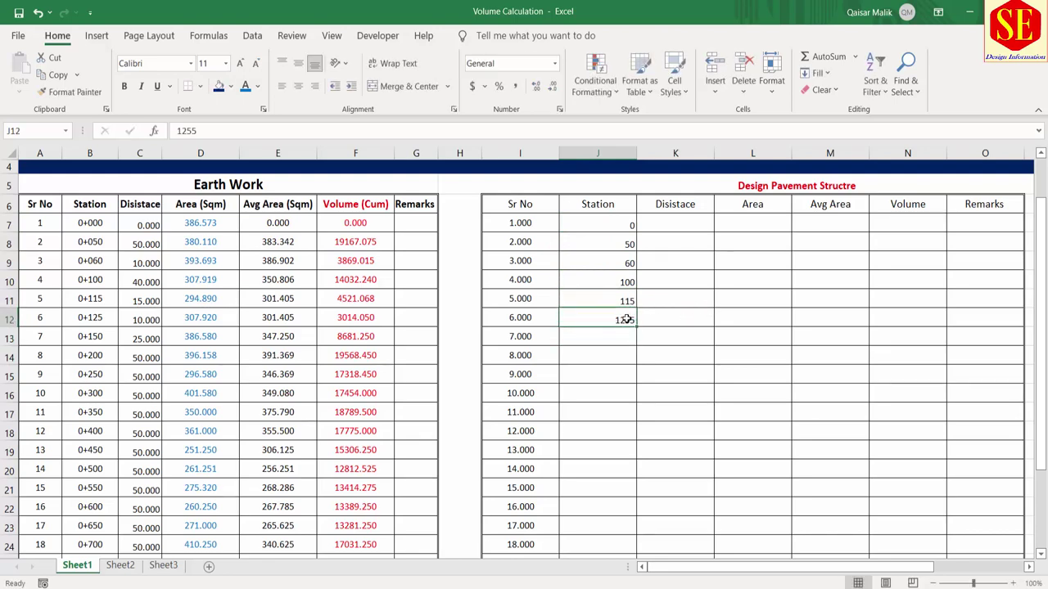
double_click(627, 320)
key("BackSpace")
key("Return")
type("150")
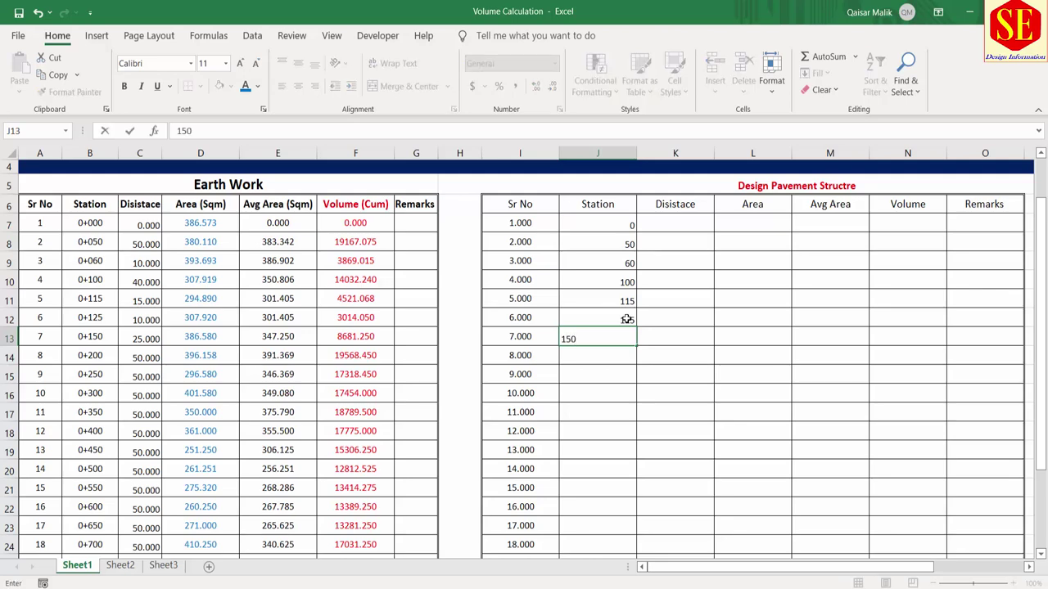
key("Return")
type("200")
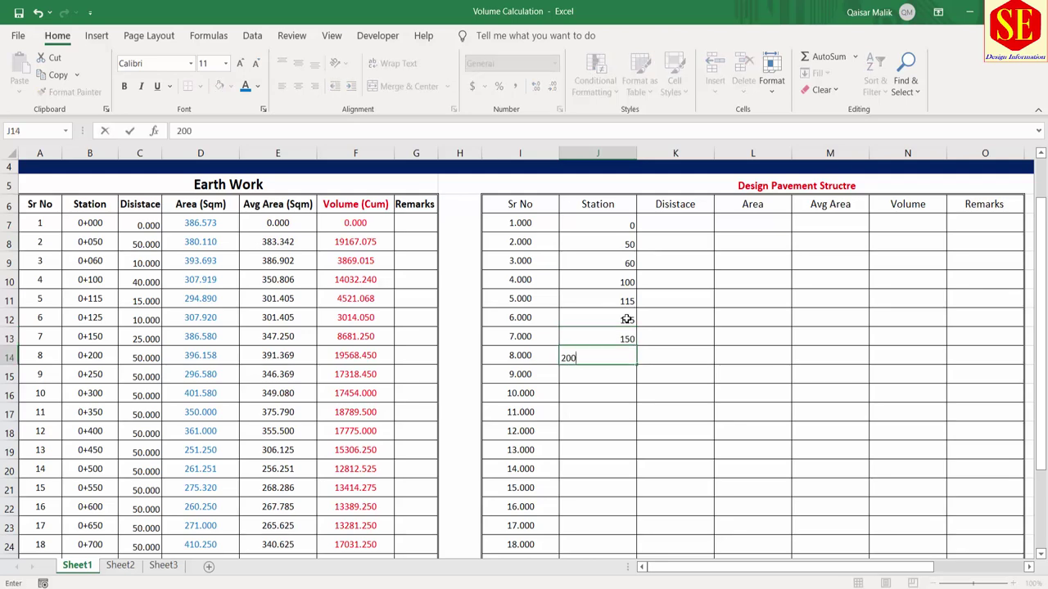
key("Return")
type("250")
key("Return")
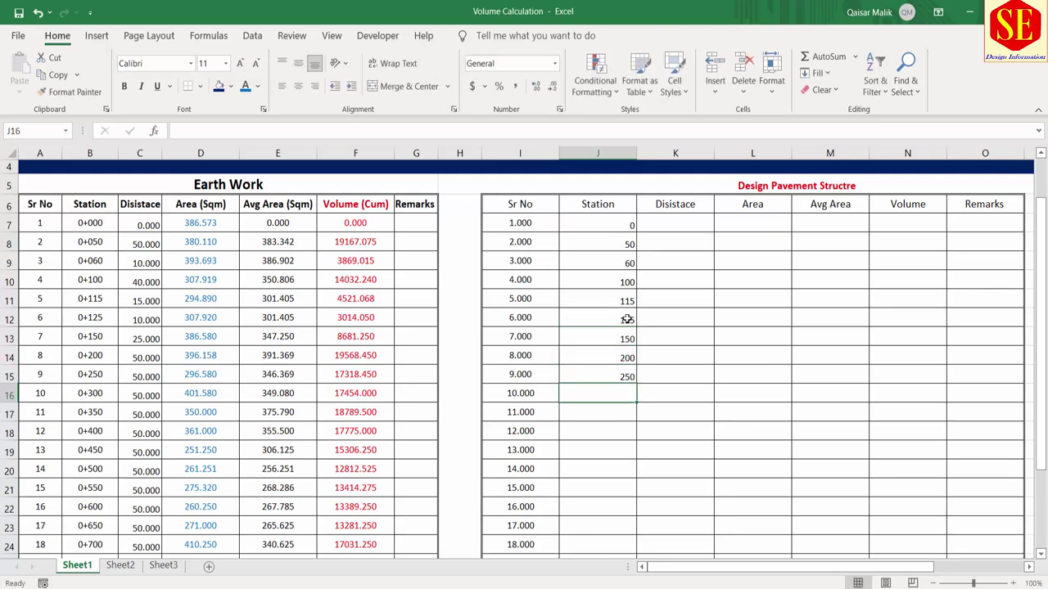
Extend the Station series down to J29 with the fill handle
scroll(626, 319, "down", 1)
left_click_drag(626, 305, 630, 510)
scroll(616, 309, "up", 4)
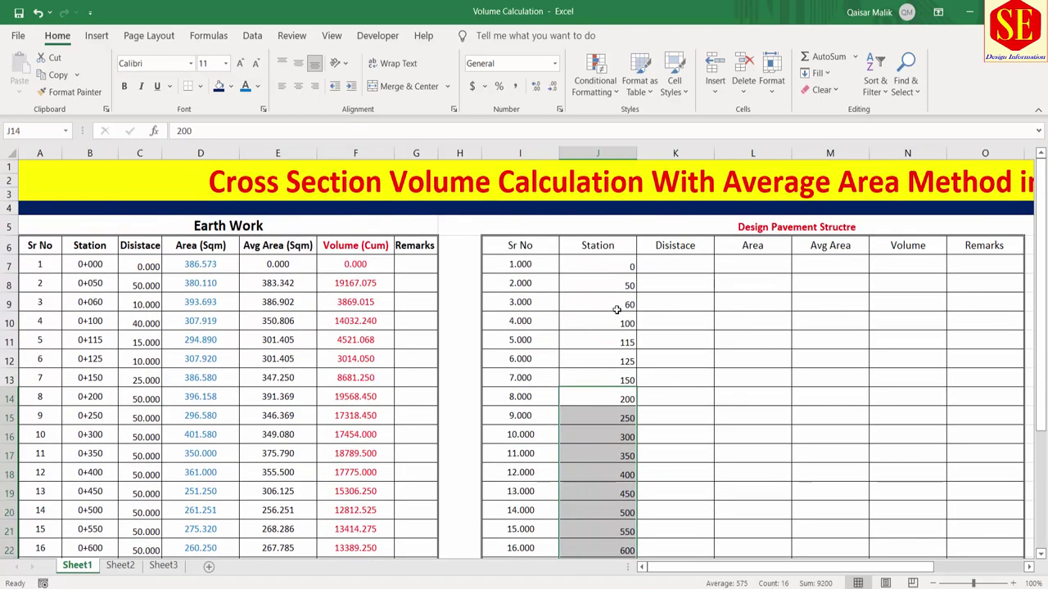
mouse_move(618, 266)
left_mouse_down()
mouse_move(618, 560)
mouse_move(616, 502)
left_mouse_up()
Format the stations with the custom 0+000 chainage format and centre them
right_click(616, 506)
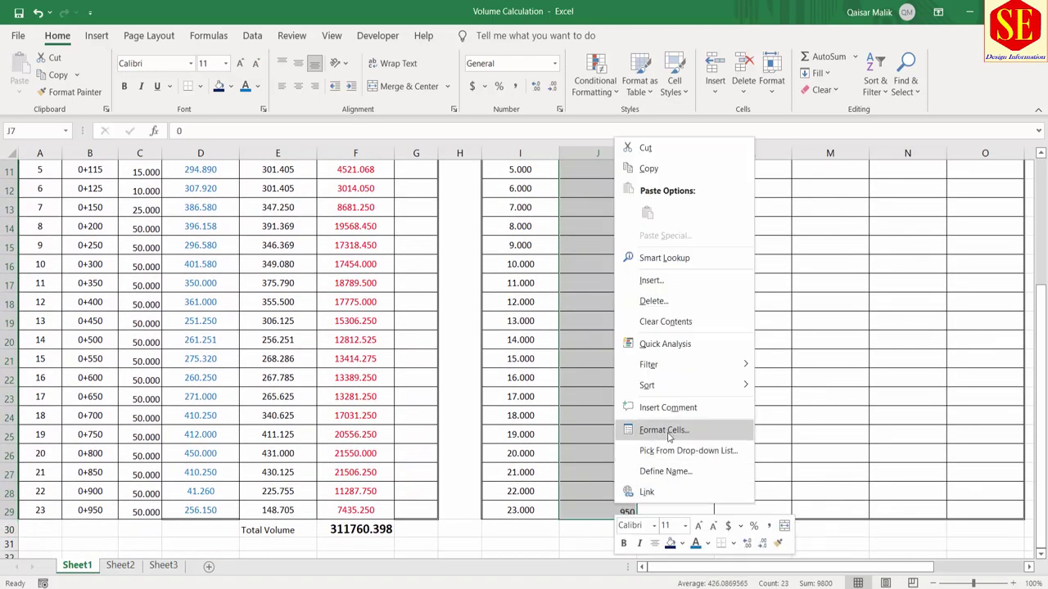
left_click(664, 429)
left_click(511, 401)
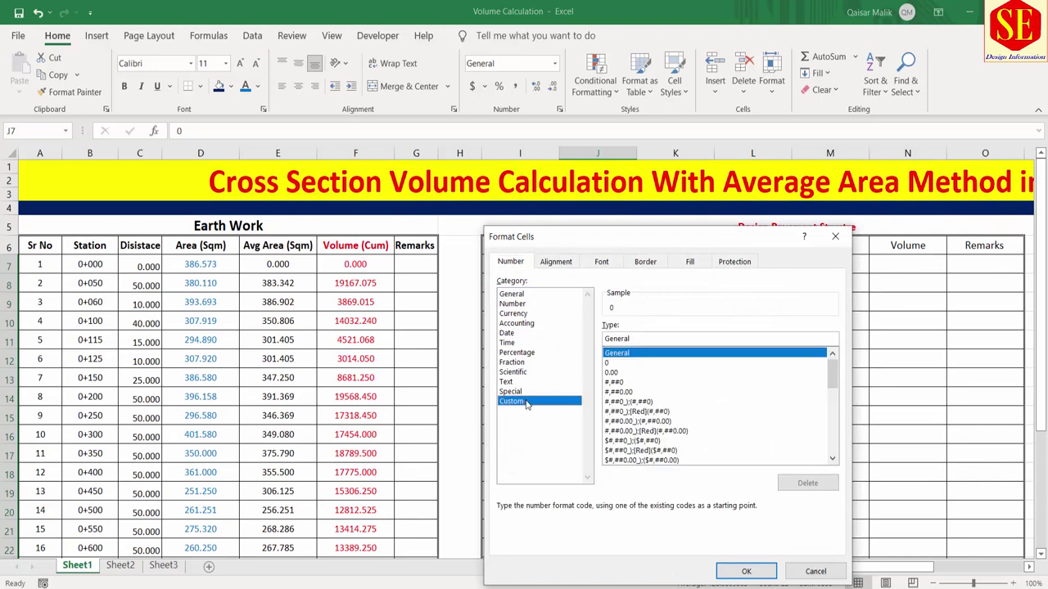
left_click_drag(831, 377, 833, 454)
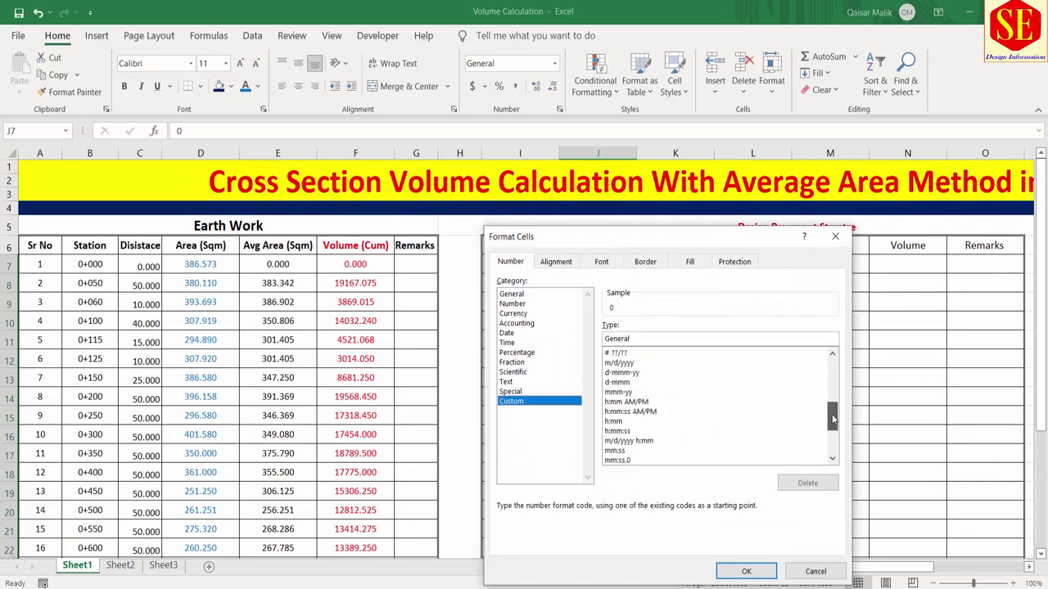
left_click(624, 443)
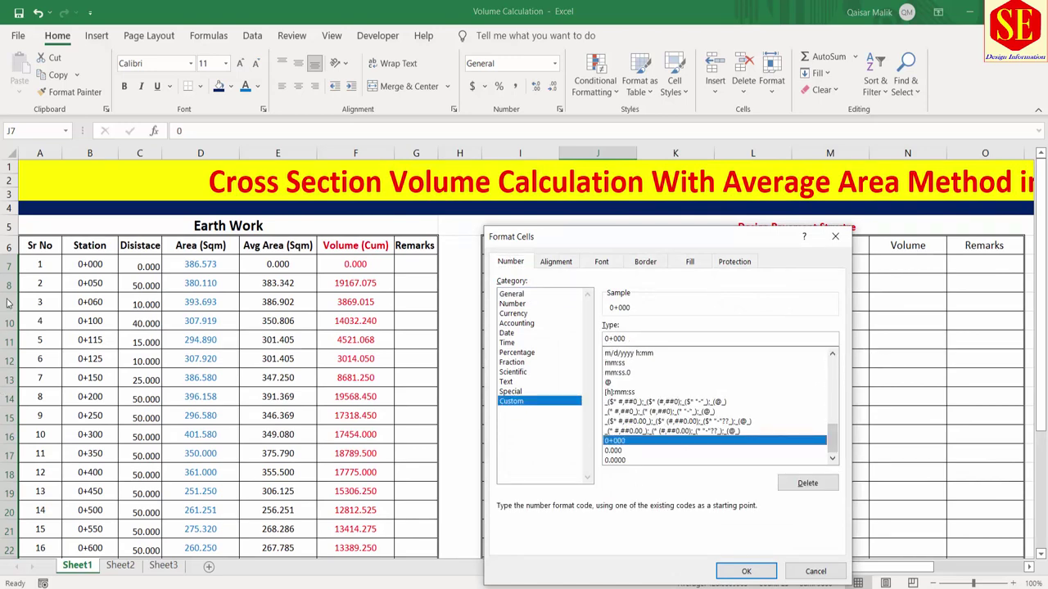
left_click(746, 571)
left_click(297, 86)
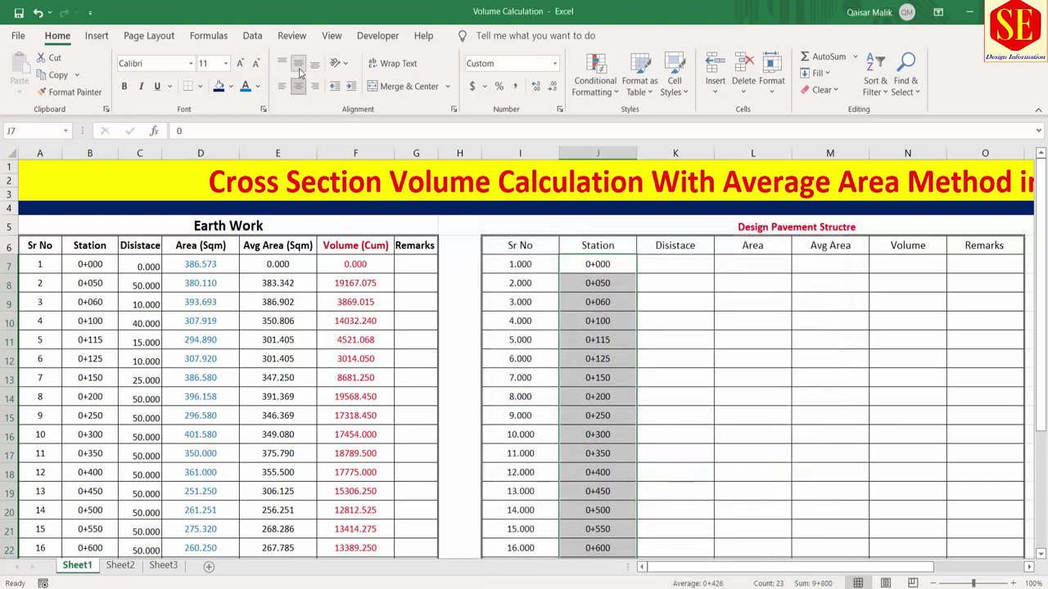
left_click(765, 377)
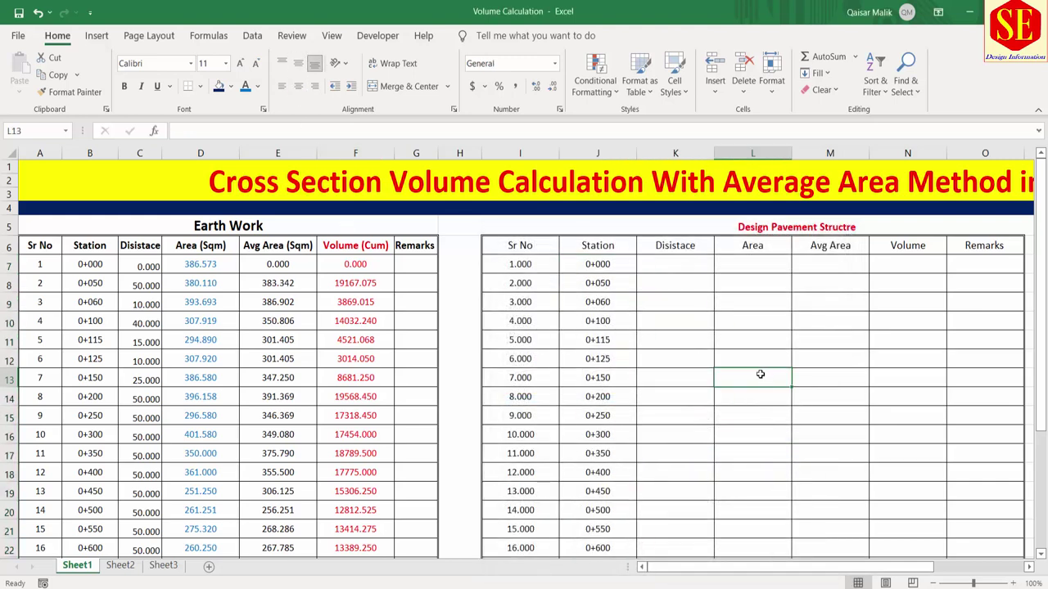
Enter 0 in K7 and =J8-J7 in K8, then fill the distances down the column
left_click(669, 267)
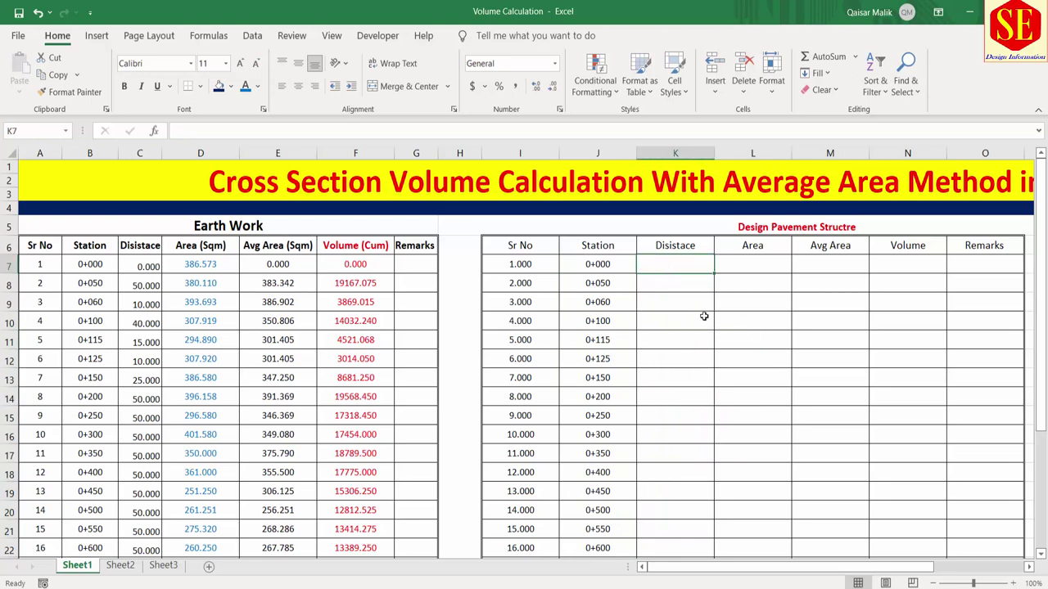
type("0")
key("Return")
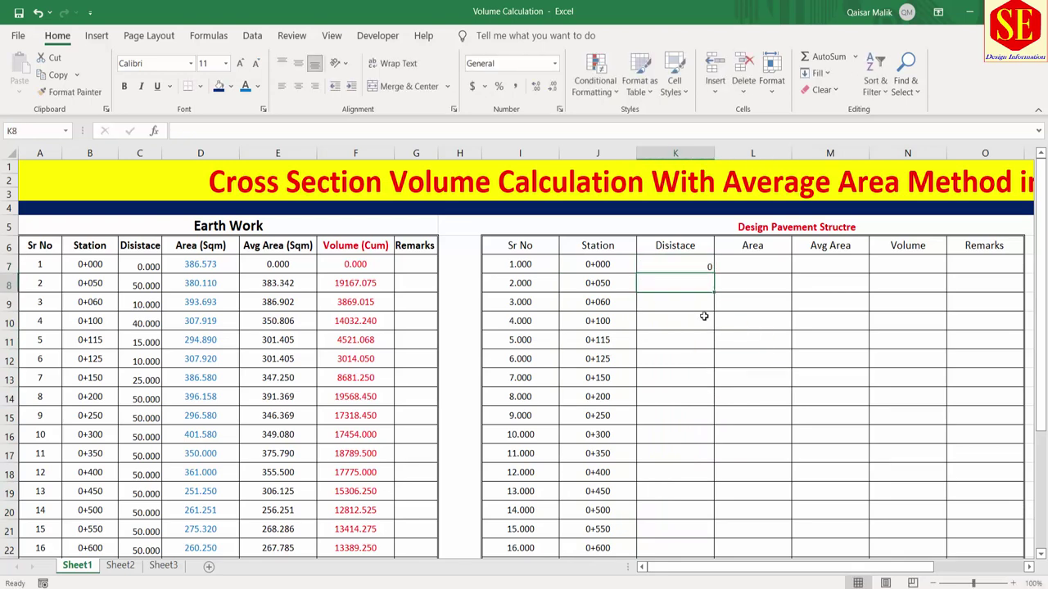
type("=(")
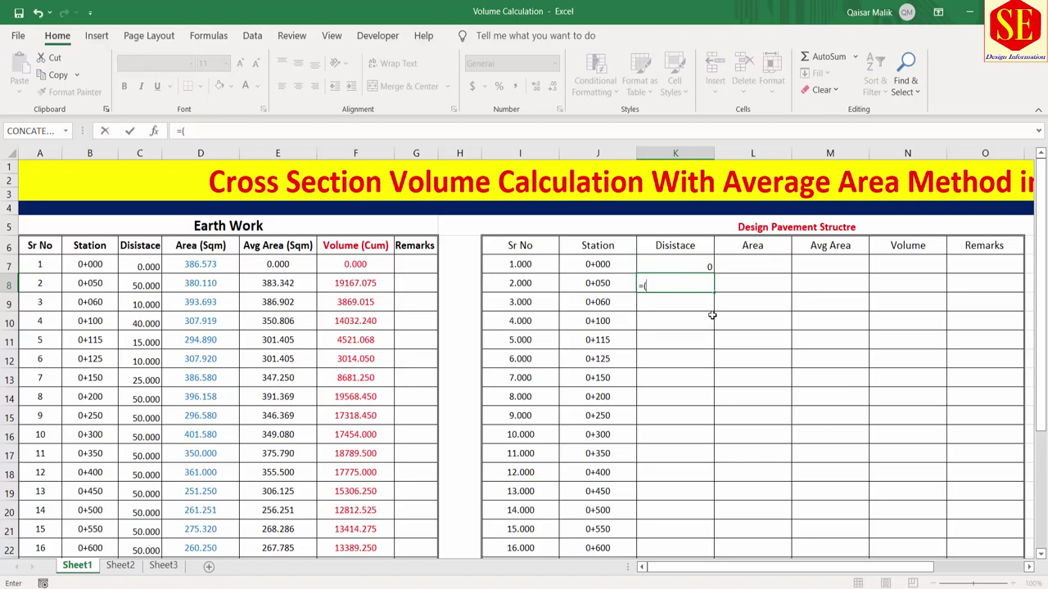
left_click(612, 283)
type("-")
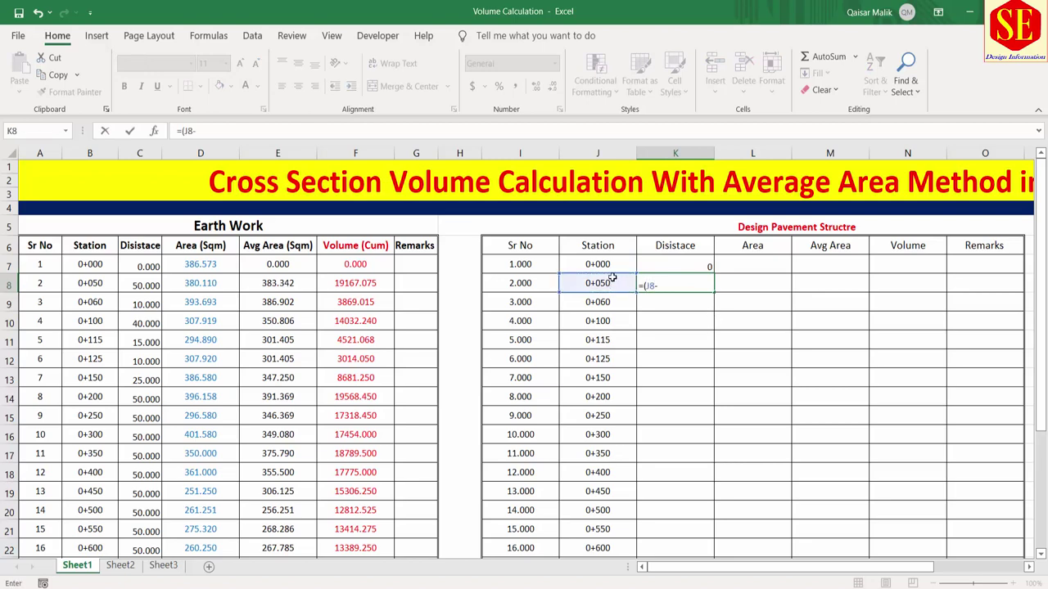
left_click(609, 262)
key("Return")
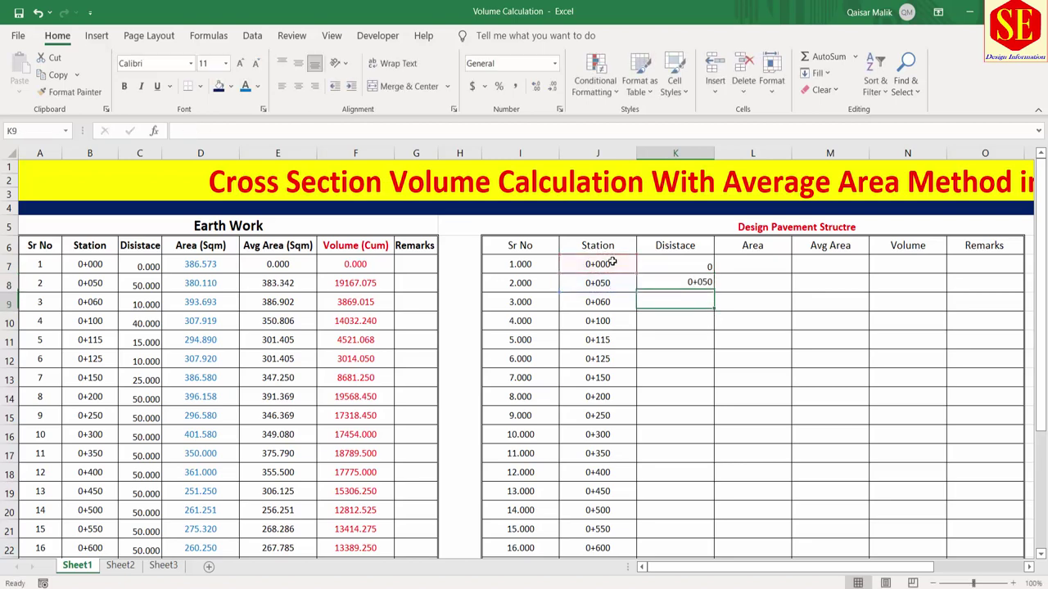
left_click(684, 285)
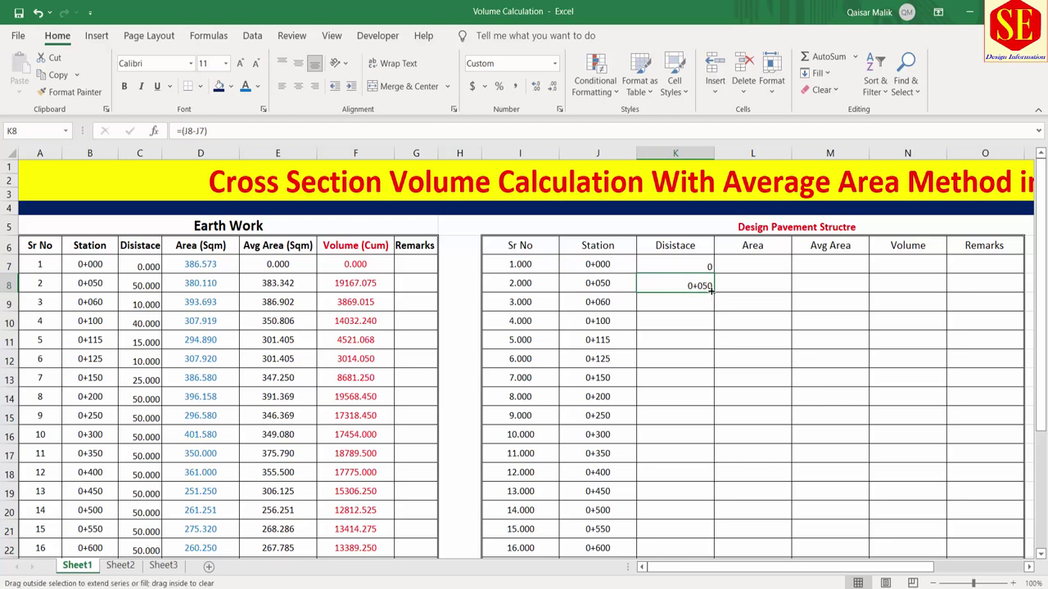
double_click(712, 294)
Format the distances as numbers with 3 decimals, centred horizontally and vertically
right_click(699, 297)
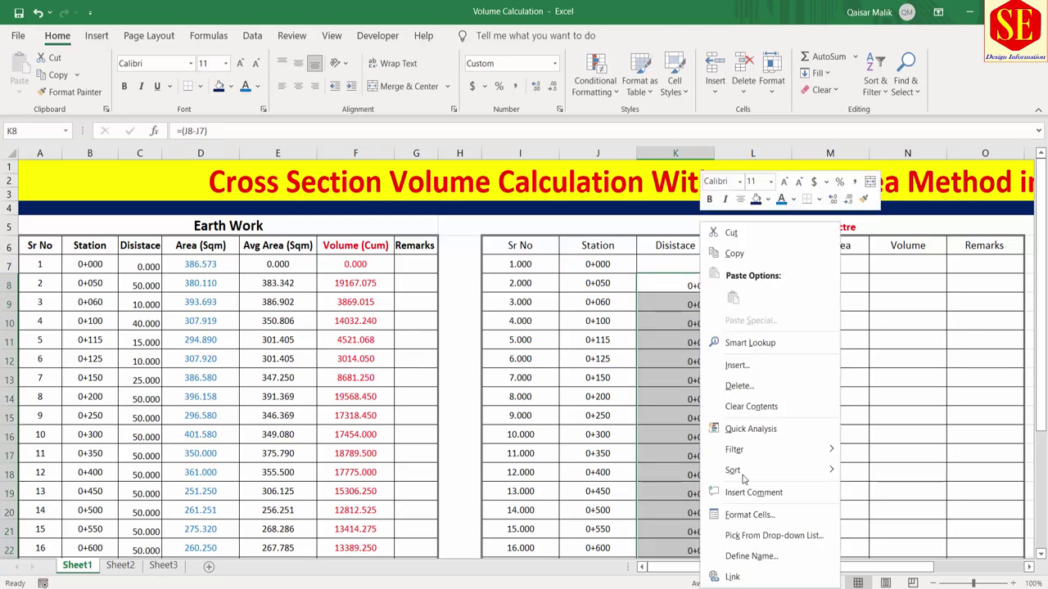
left_click(753, 512)
left_click(603, 304)
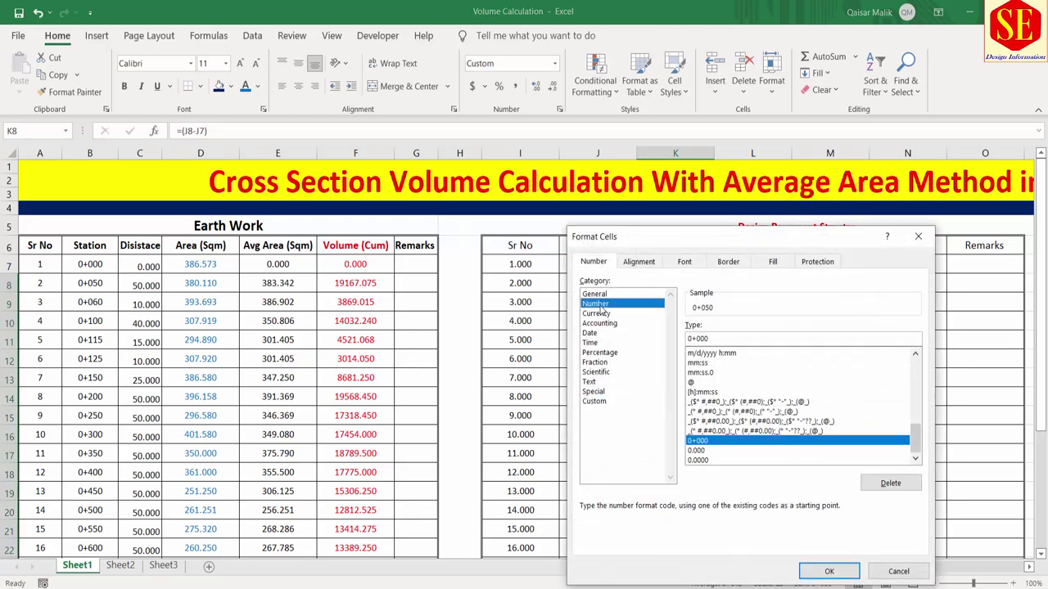
left_click(781, 325)
left_click(781, 325)
left_click(781, 325)
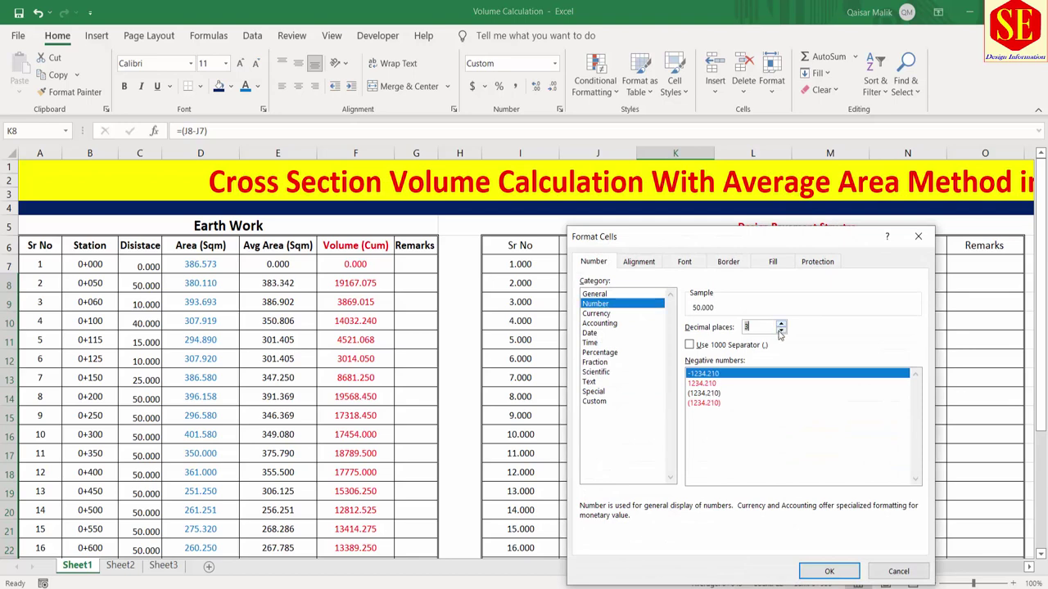
left_click(829, 571)
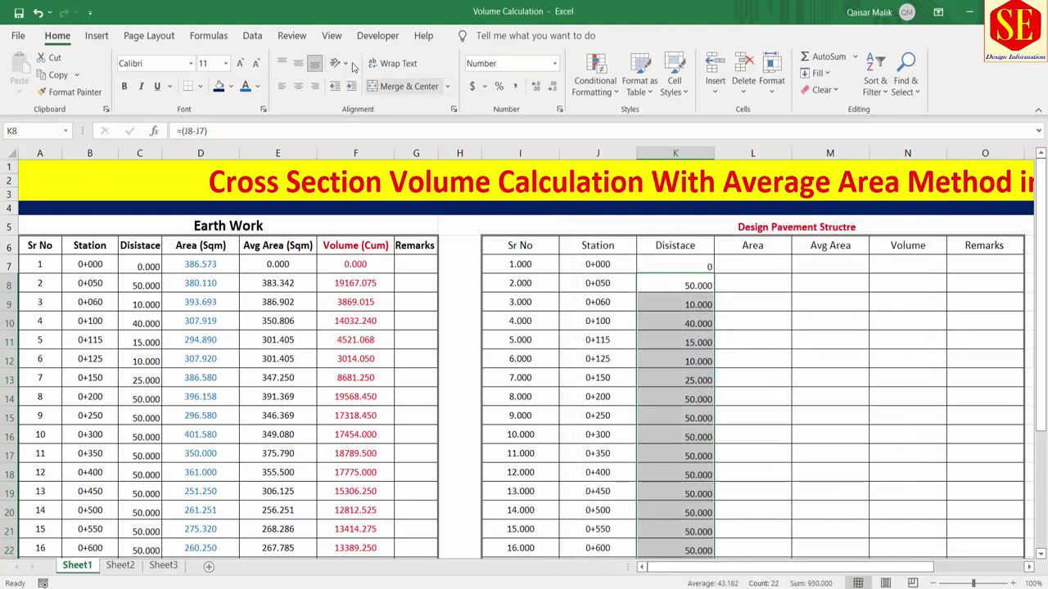
left_click(298, 86)
left_click(297, 66)
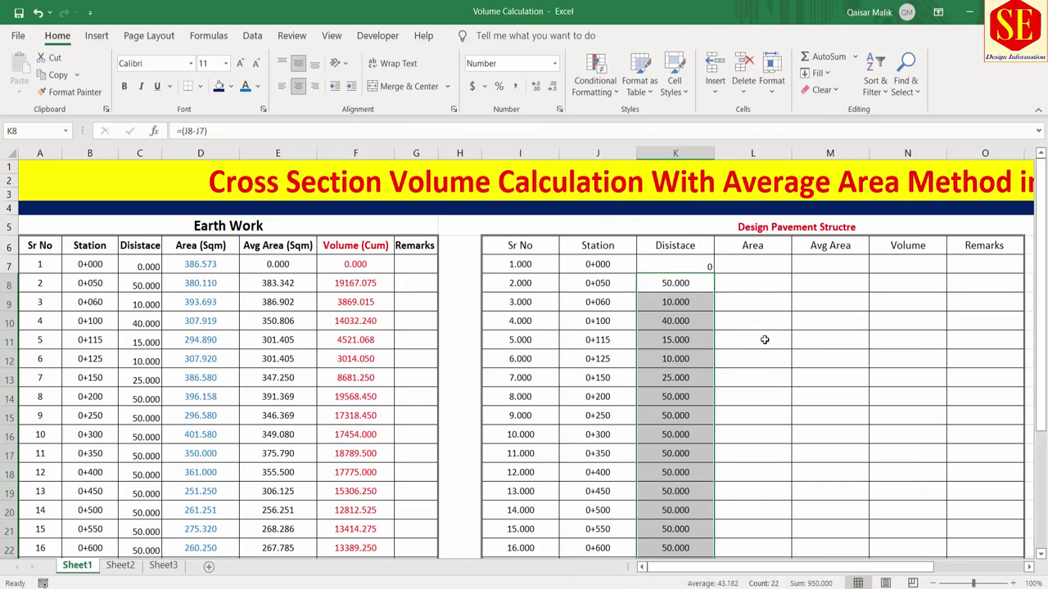
Switch to AutoCAD to view the 0+300 Pavement Structure Area table
left_click(766, 341)
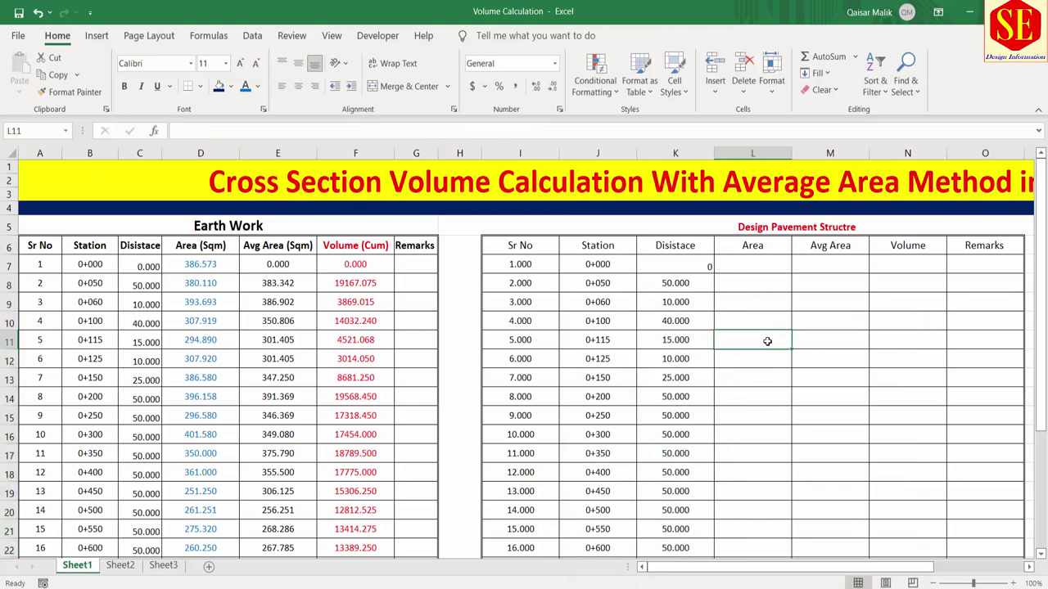
left_click(768, 250)
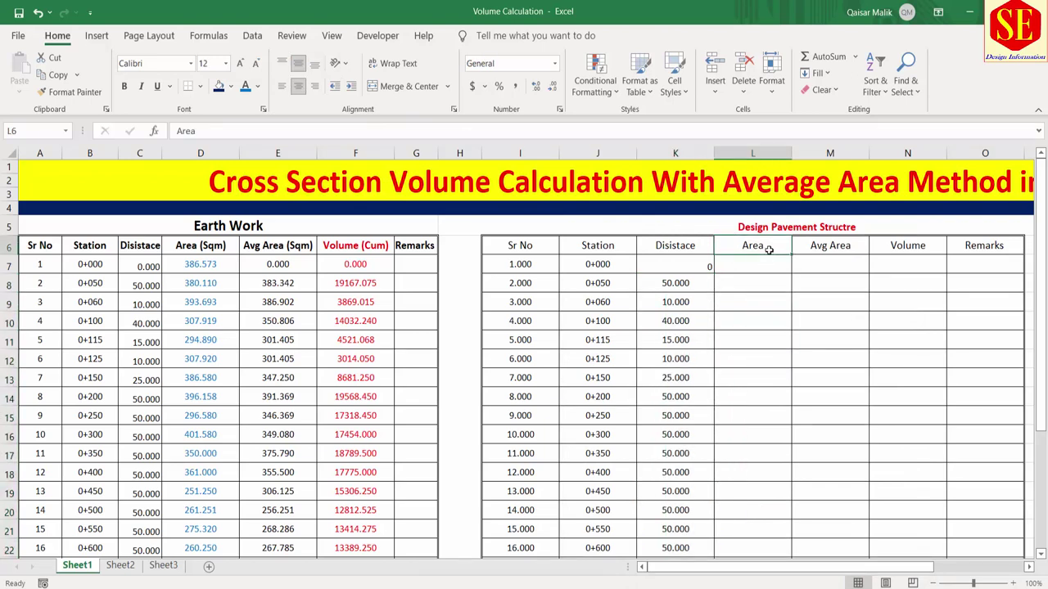
key("alt+Tab")
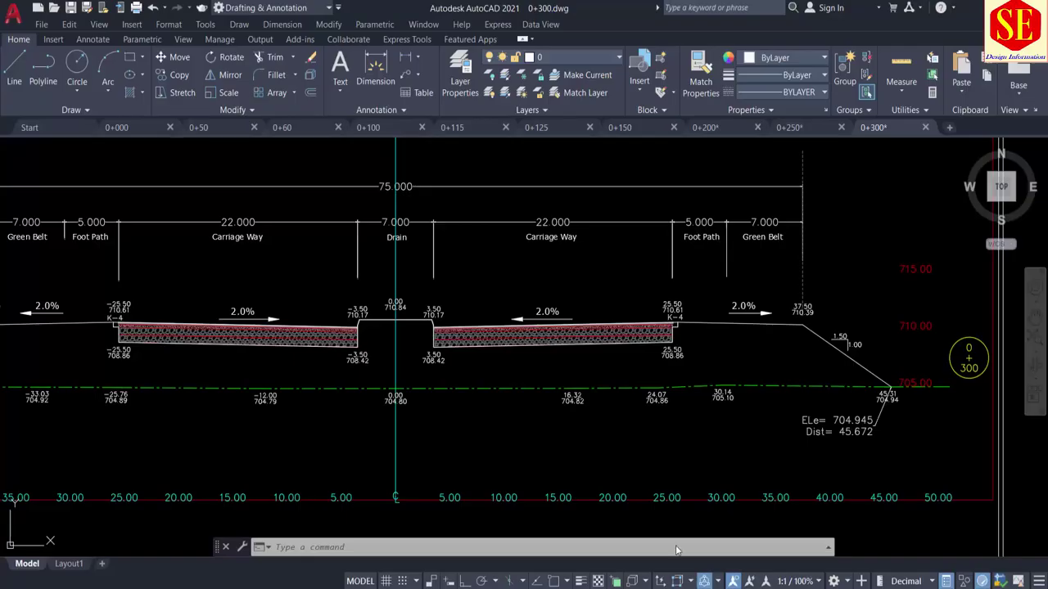
scroll(737, 352, "up", 3)
scroll(667, 331, "up", 2)
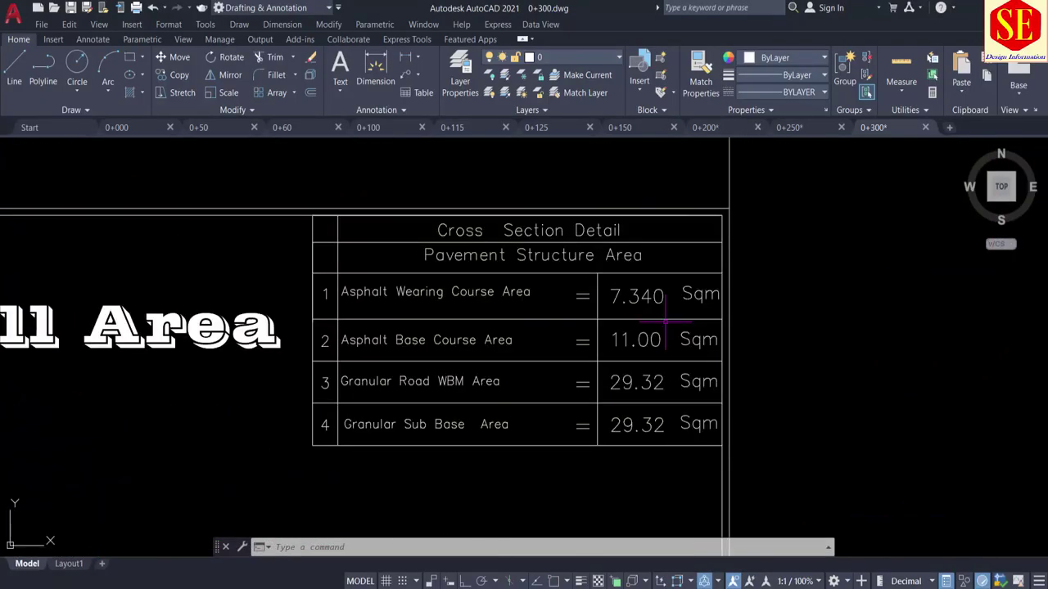
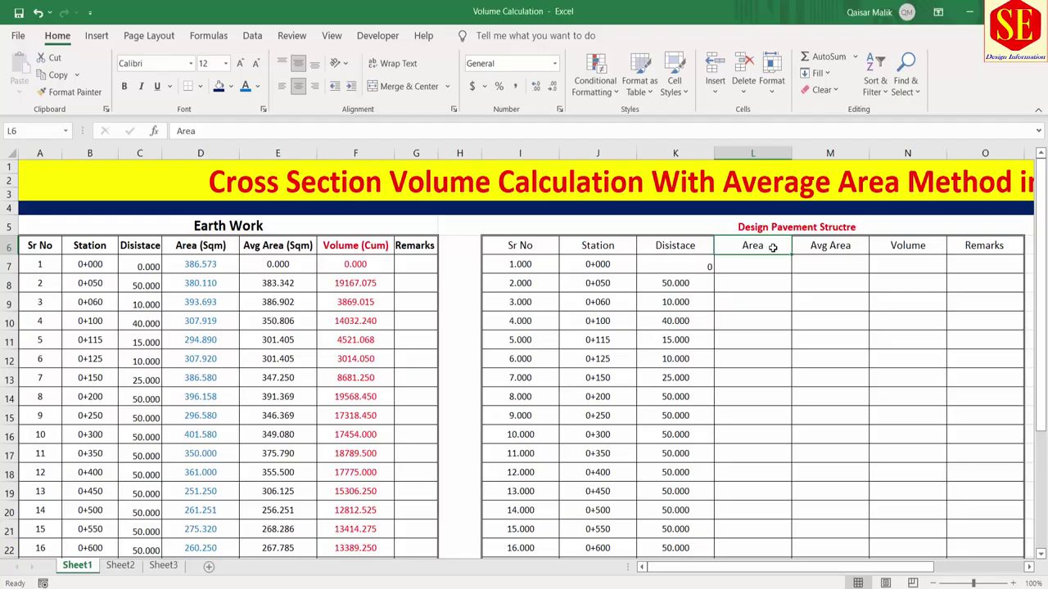
Append AWC to the pavement table title in H5
left_click_drag(700, 568, 755, 498)
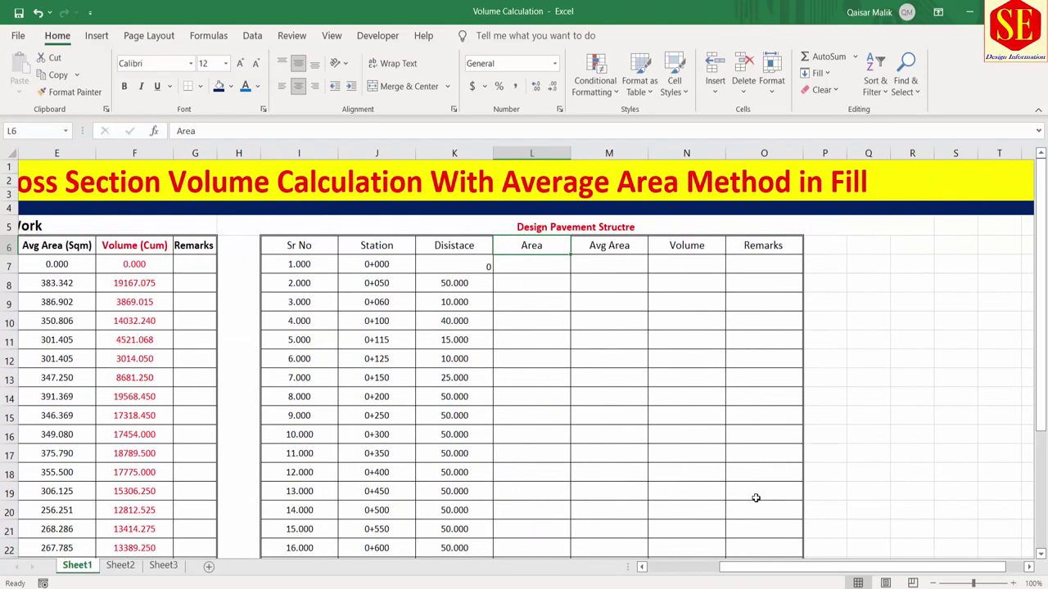
left_click(573, 228)
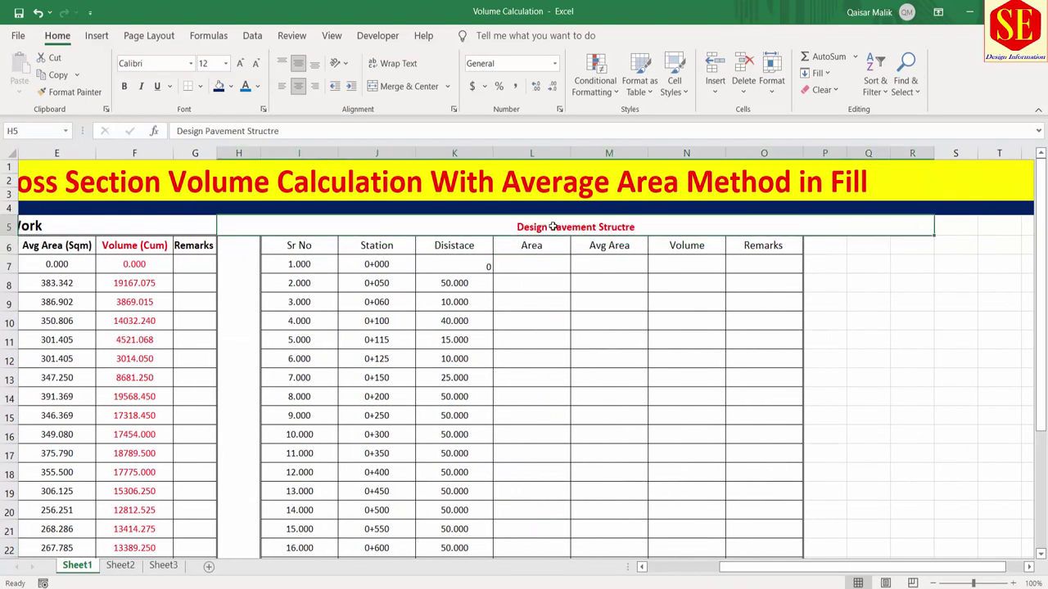
double_click(655, 228)
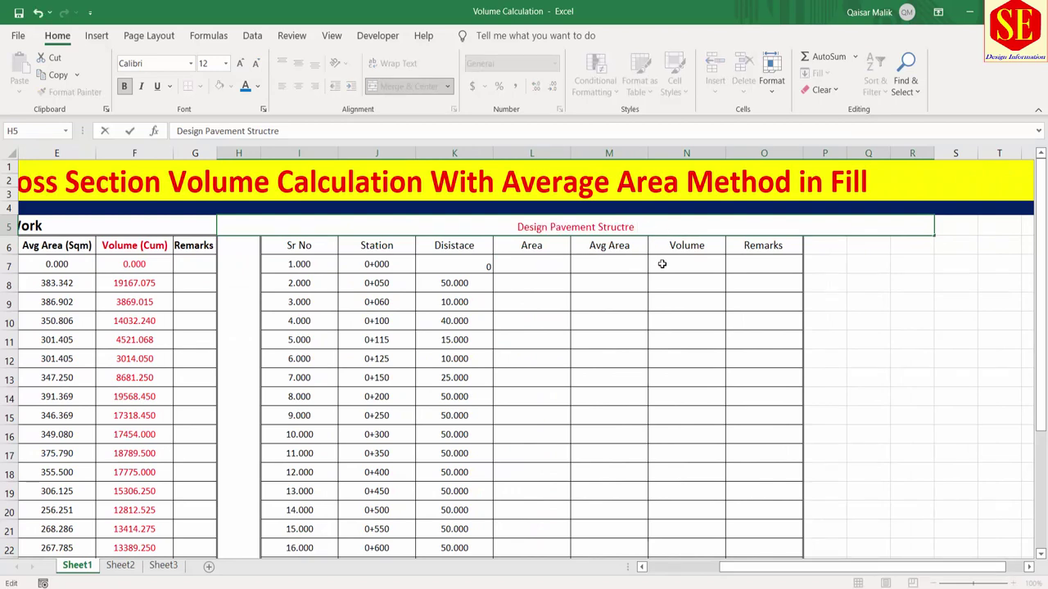
type("AWC")
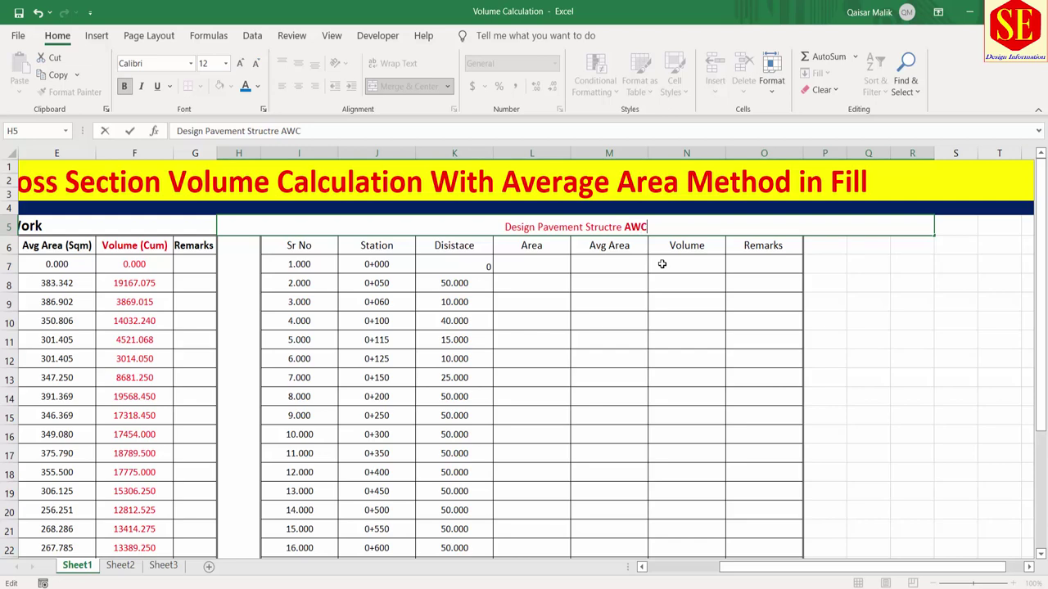
left_click(686, 283)
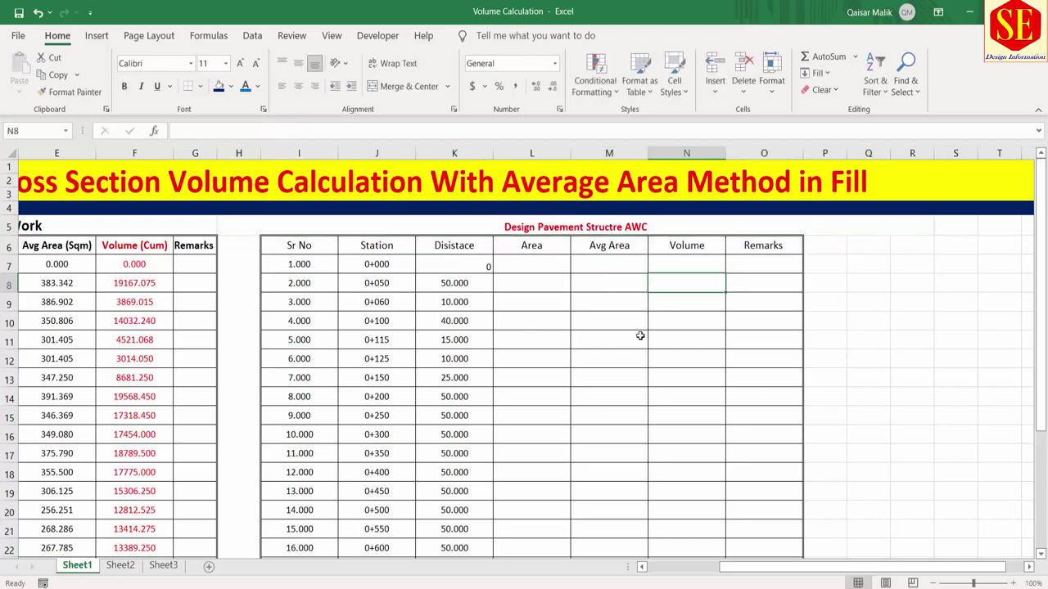
Copy the pavement table I6:O29 and paste it starting at Q6
left_click_drag(299, 246, 802, 540)
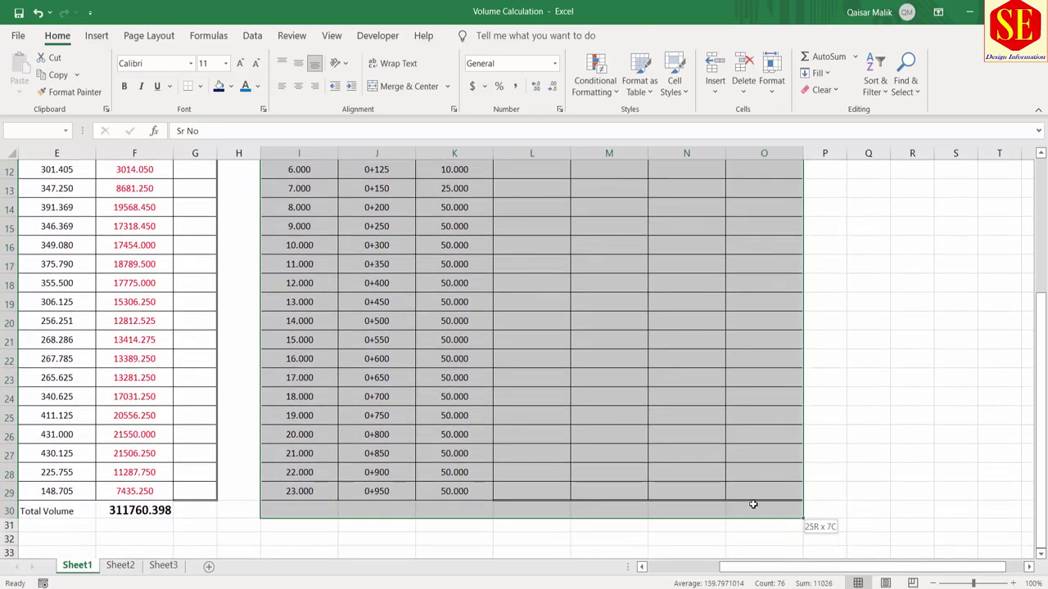
left_click_drag(802, 540, 802, 501)
right_click(652, 449)
left_click(695, 94)
scroll(813, 319, "up", 2)
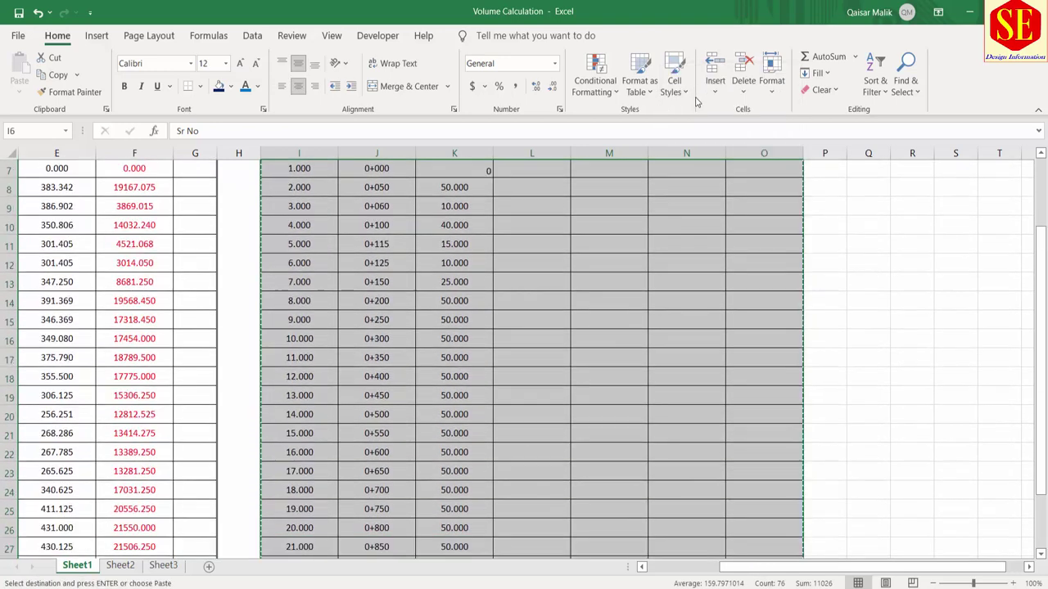
scroll(813, 319, "up", 2)
right_click(874, 246)
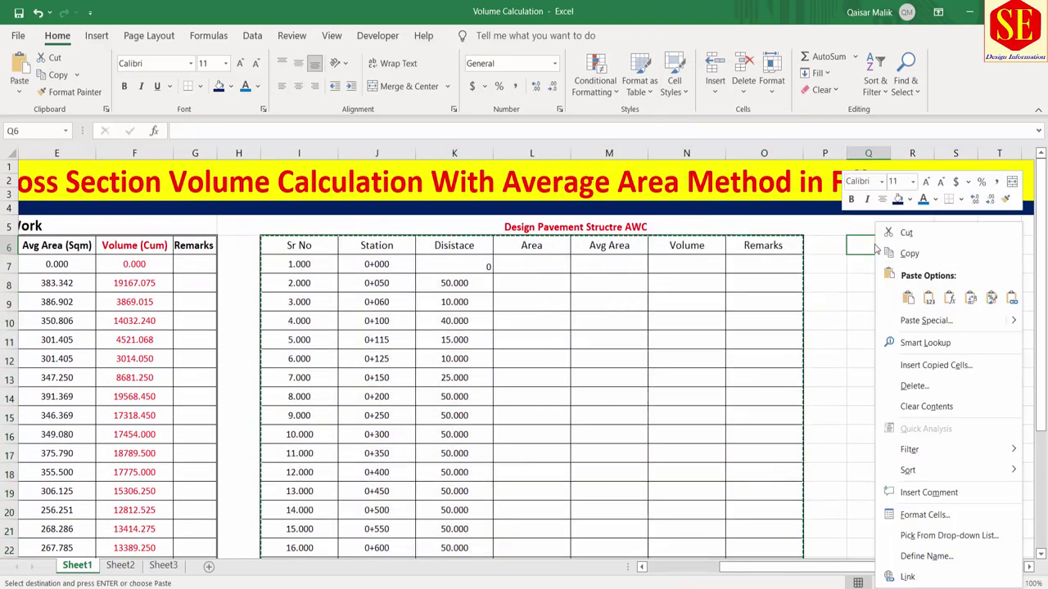
left_click(908, 297)
left_click_drag(997, 566, 1022, 563)
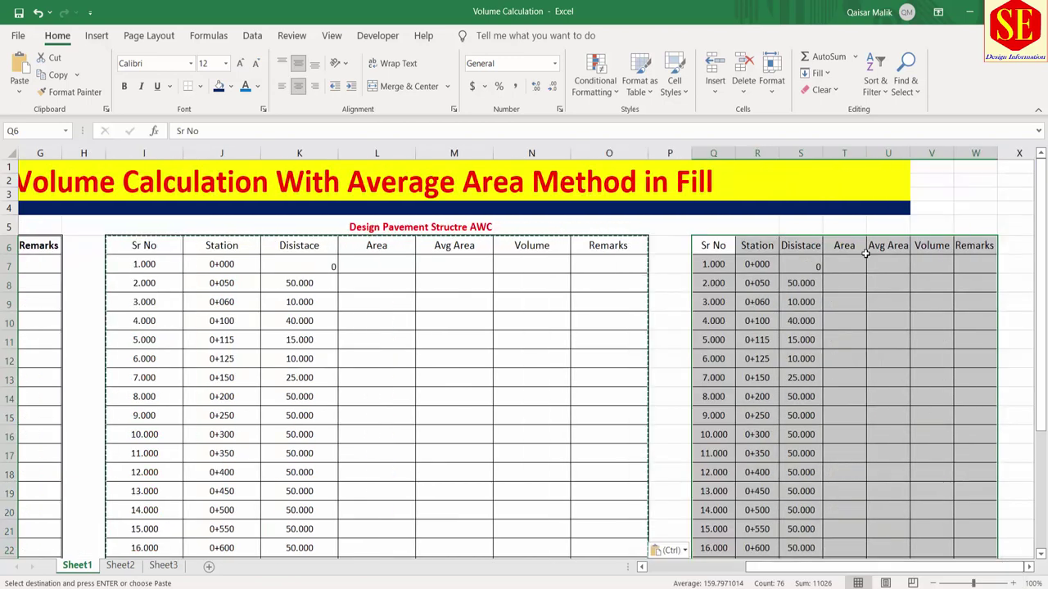
Unmerge the H5 title, then merge I5:O5 and Q5:W5 as title cells
left_click(748, 225)
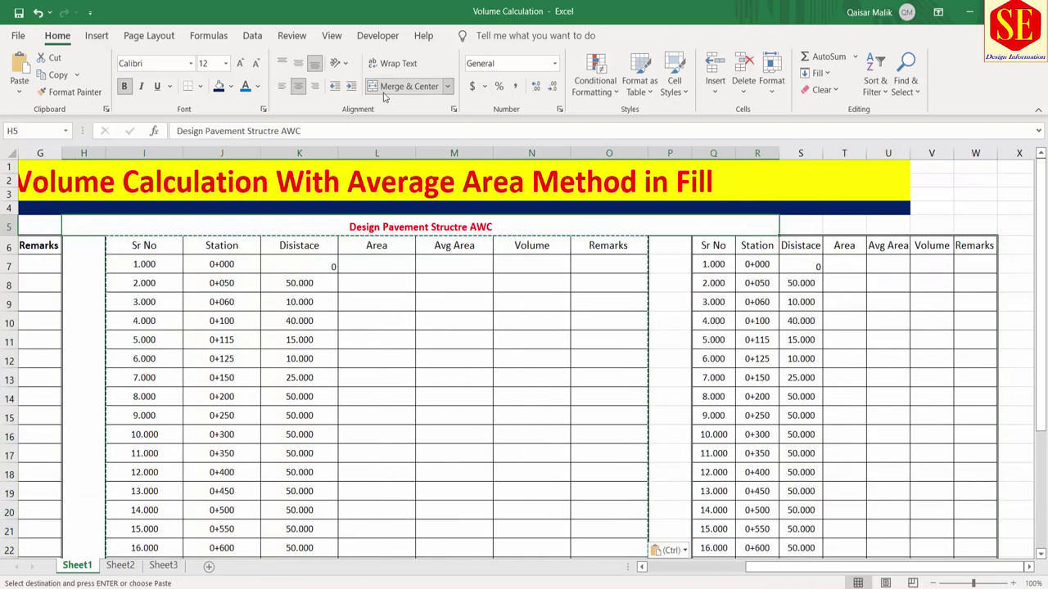
left_click(405, 86)
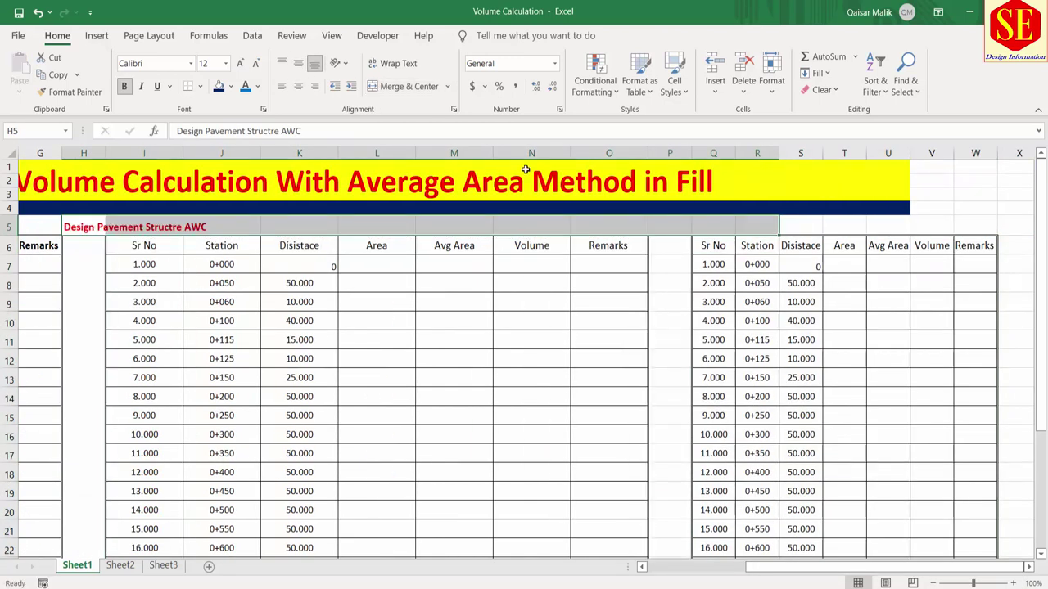
left_click(119, 223)
left_click_drag(117, 224, 602, 221)
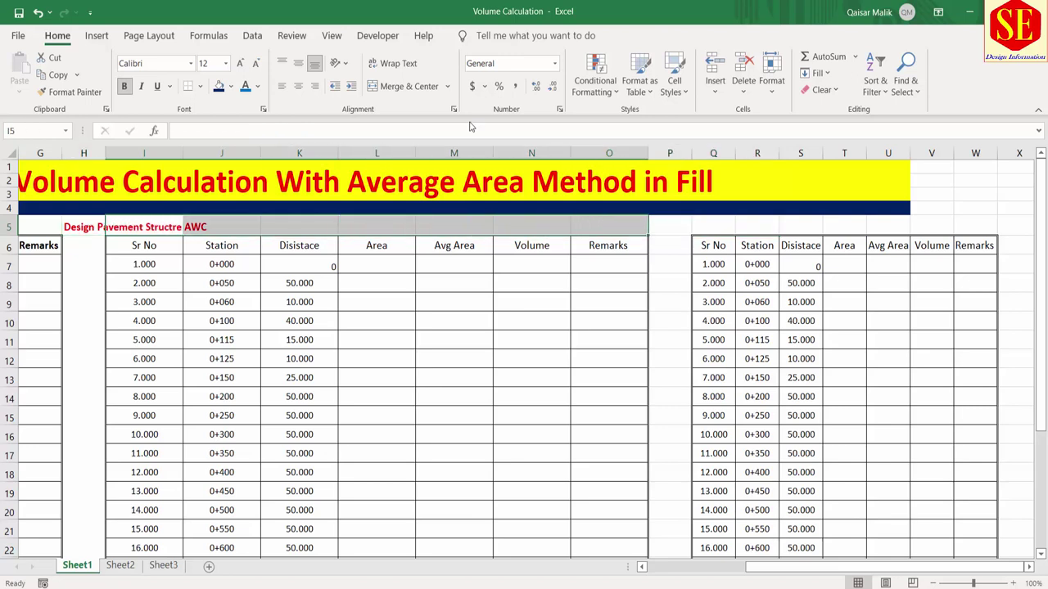
left_click(405, 86)
left_click_drag(713, 223, 974, 223)
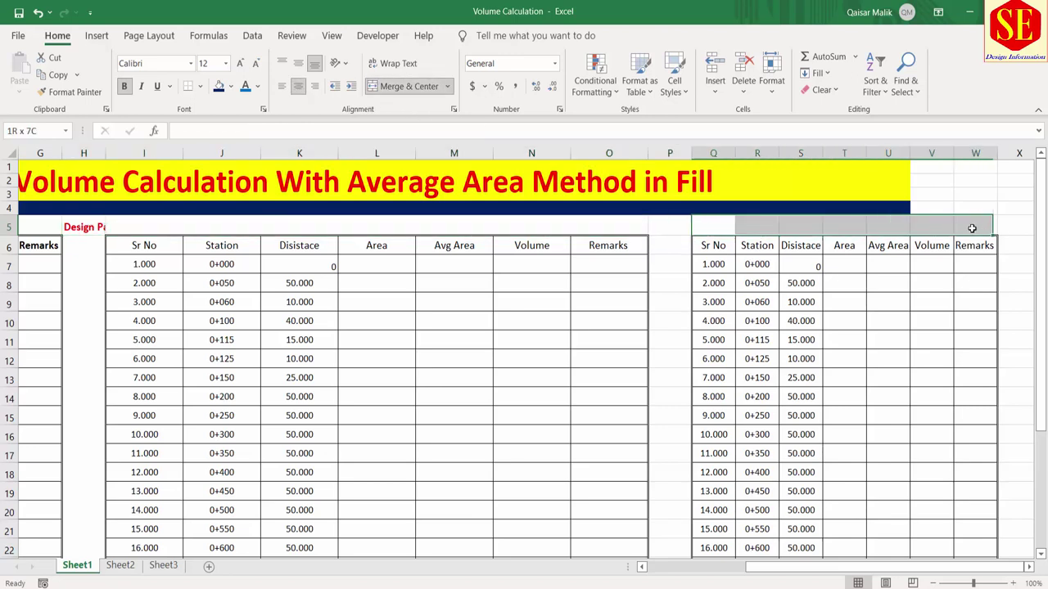
left_click(383, 86)
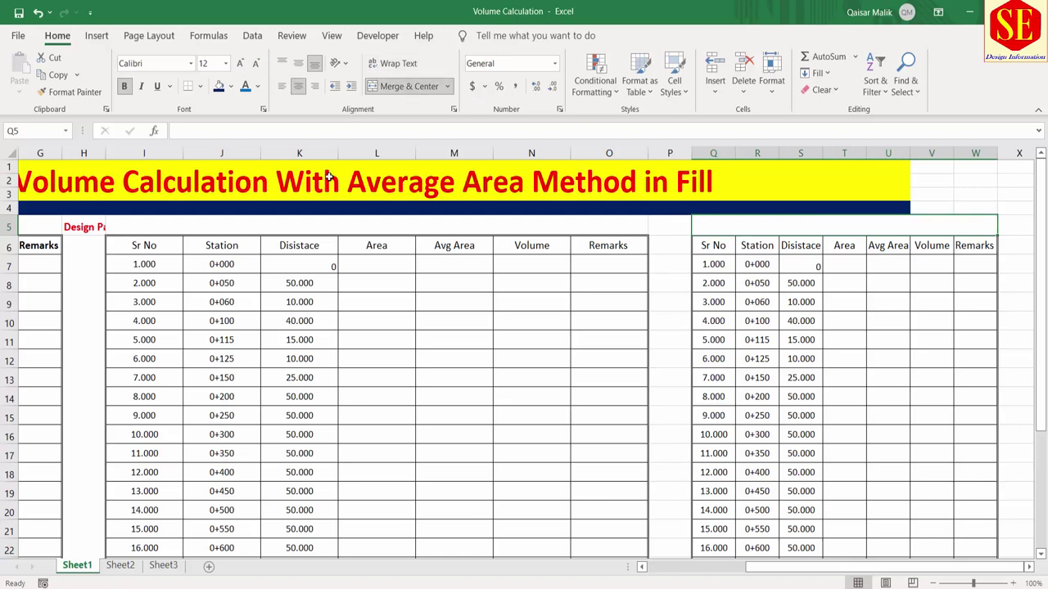
Copy the AWC title into the merged I5 and Q5 title cells
right_click(72, 224)
left_click(97, 232)
right_click(143, 221)
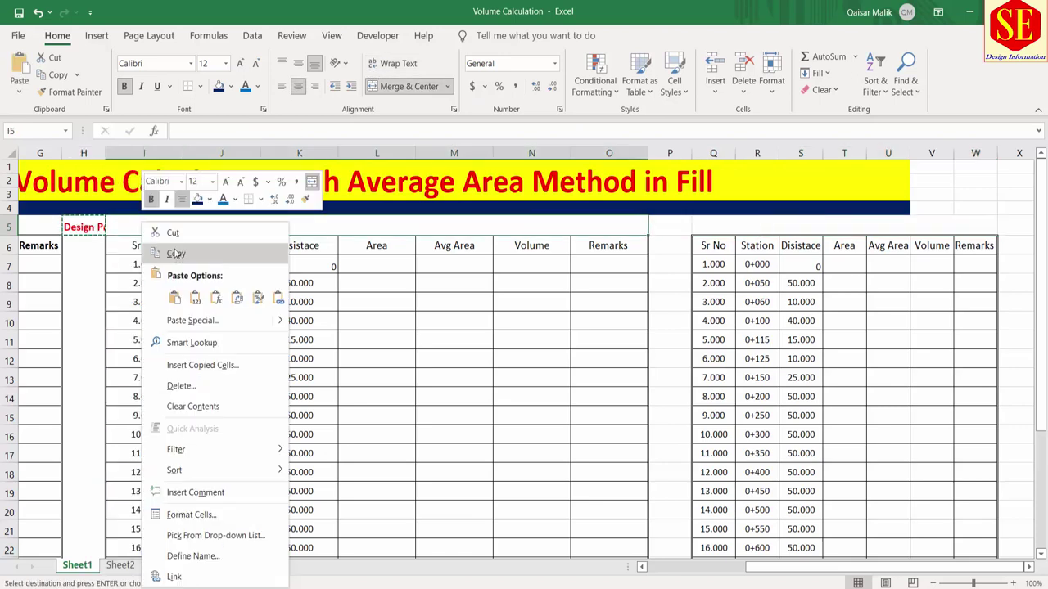
left_click(174, 298)
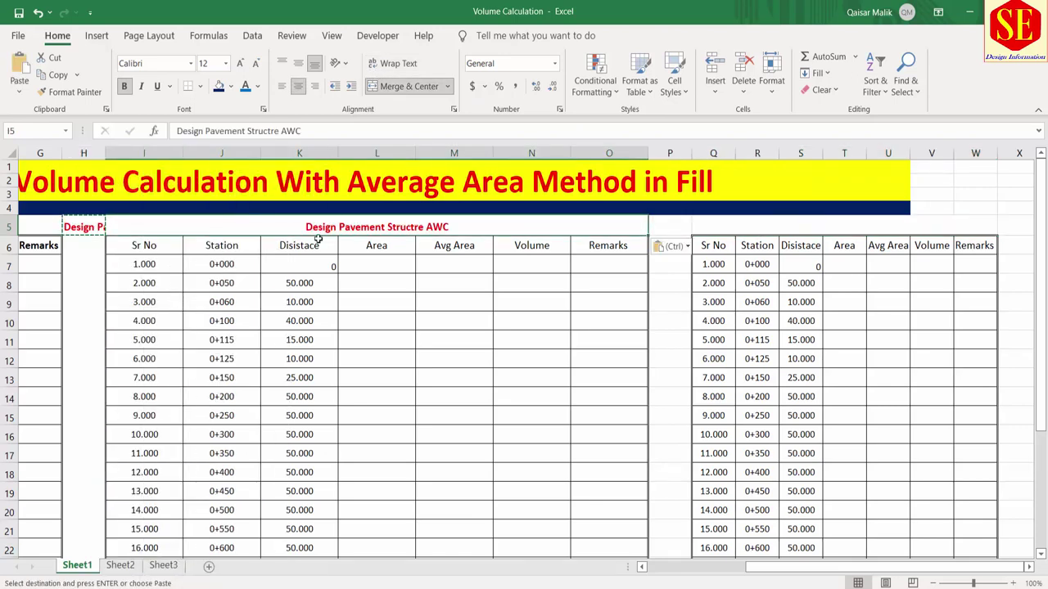
right_click(434, 227)
left_click(446, 232)
right_click(719, 226)
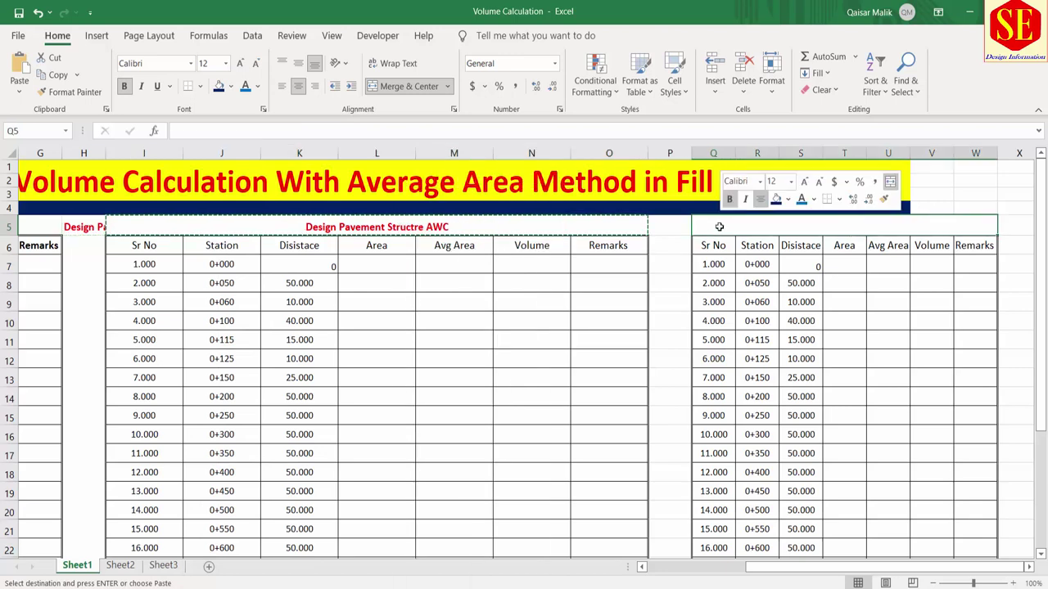
left_click(748, 298)
Change the Q5 title to 'Design Pavement Structre ABC'
double_click(931, 226)
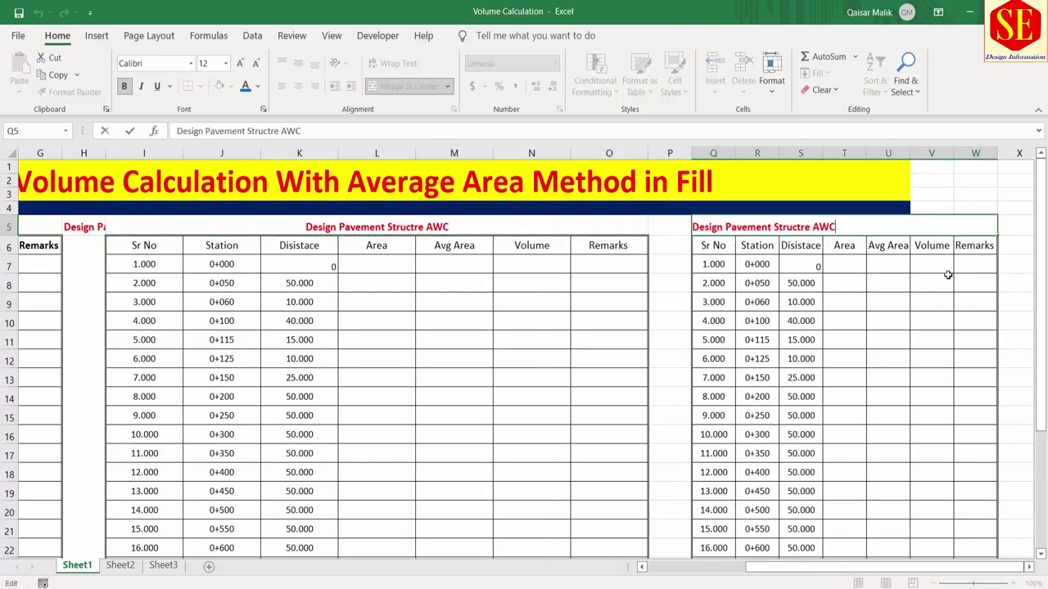
key("BackSpace")
key("BackSpace")
type("B")
left_click(913, 319)
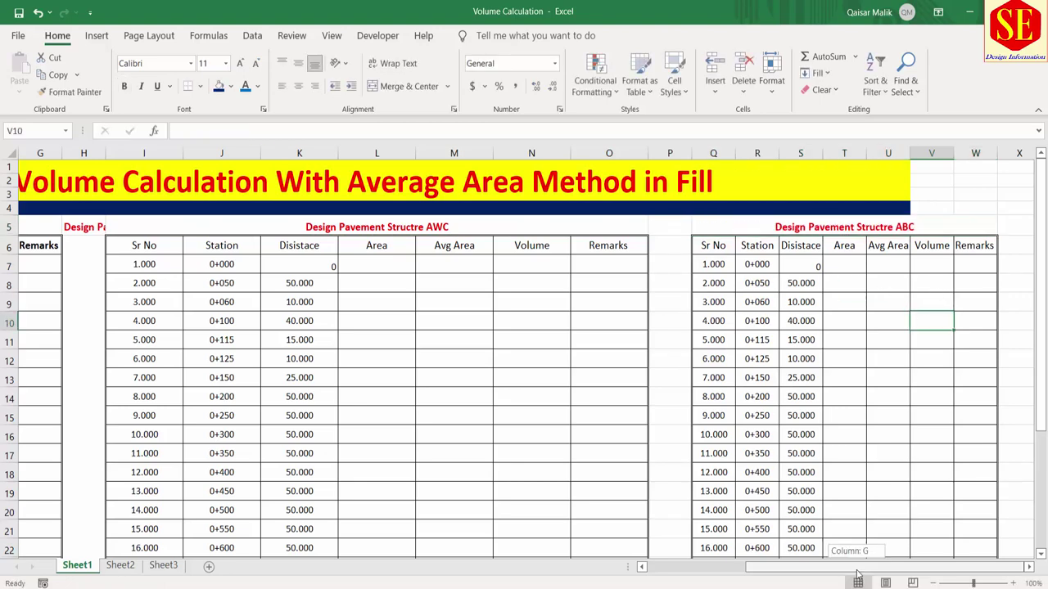
left_click_drag(915, 573, 915, 573)
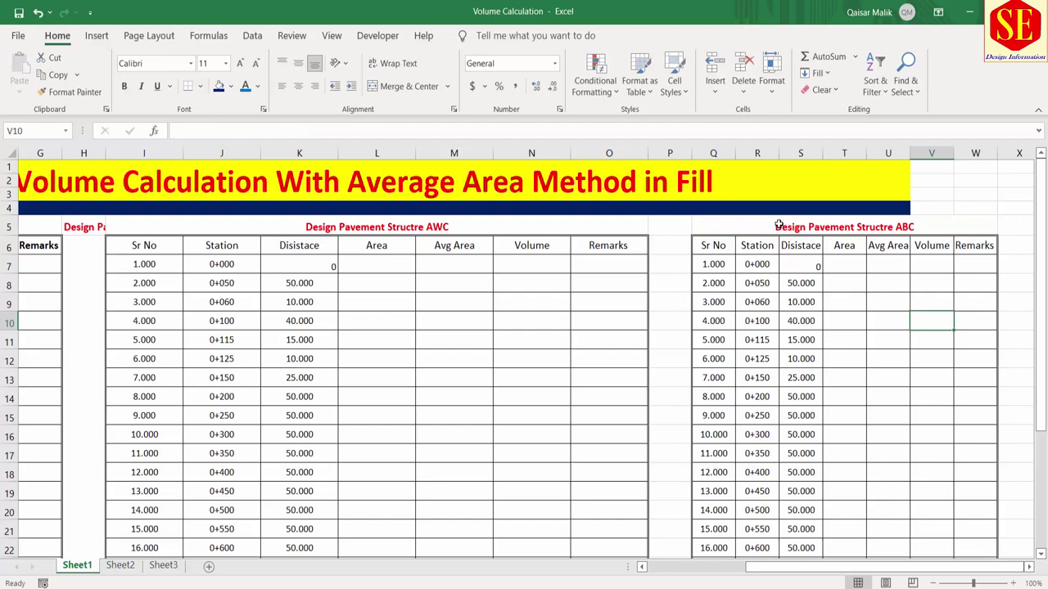
mouse_move(778, 225)
left_mouse_down()
mouse_move(804, 585)
mouse_move(795, 510)
left_mouse_up()
scroll(781, 470, "up", 3)
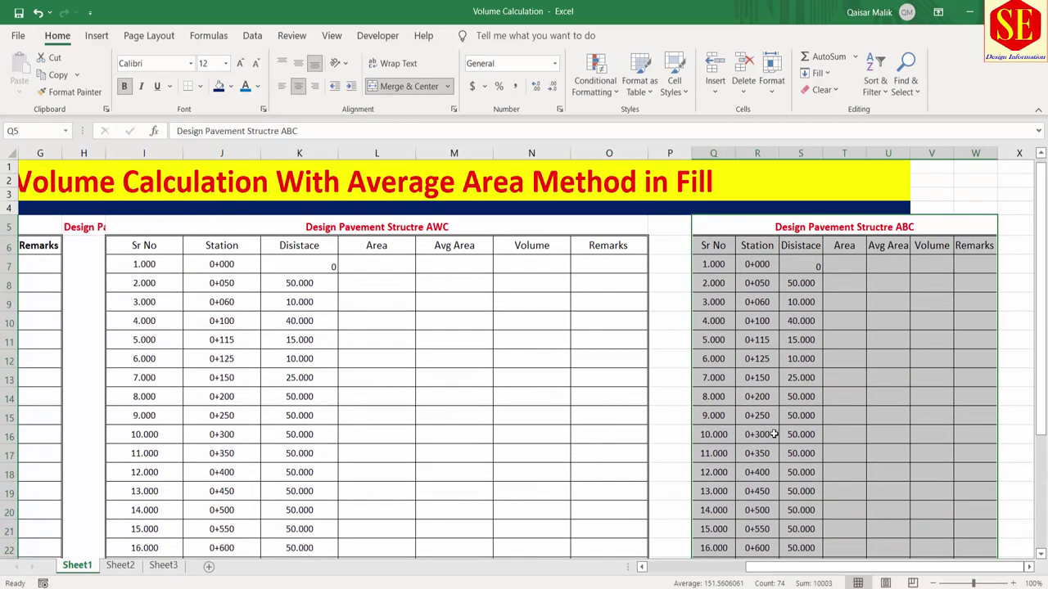
left_click_drag(724, 229, 758, 526)
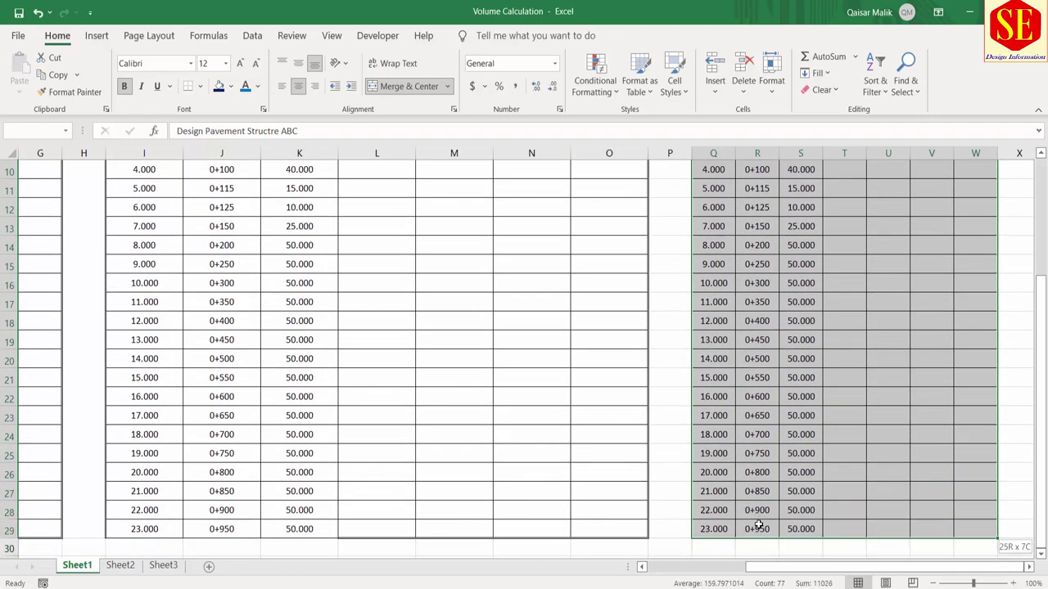
Paste a third copy of the ABC table at Y5 for the WBM table
right_click(758, 527)
left_click(788, 163)
scroll(788, 163, "up", 3)
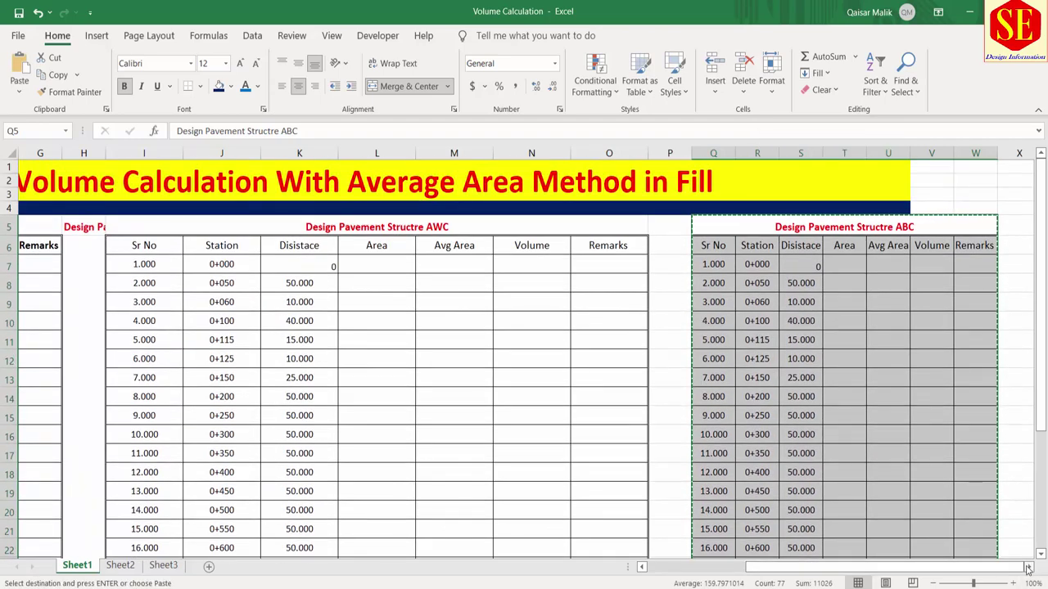
scroll(723, 254, "right", 2)
scroll(723, 254, "right", 2)
scroll(723, 254, "right", 2)
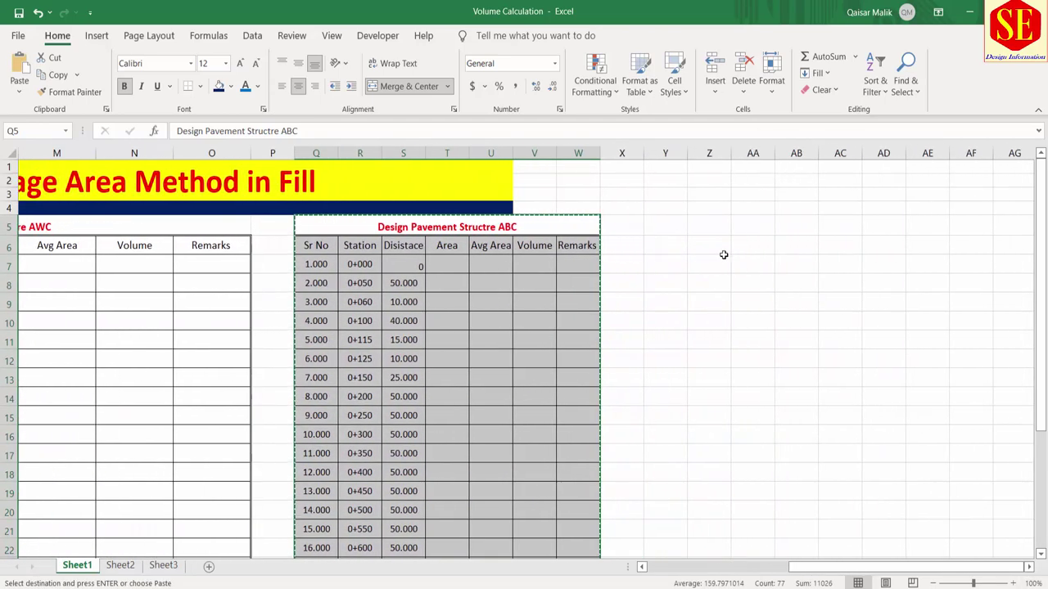
right_click(664, 227)
left_click(697, 292)
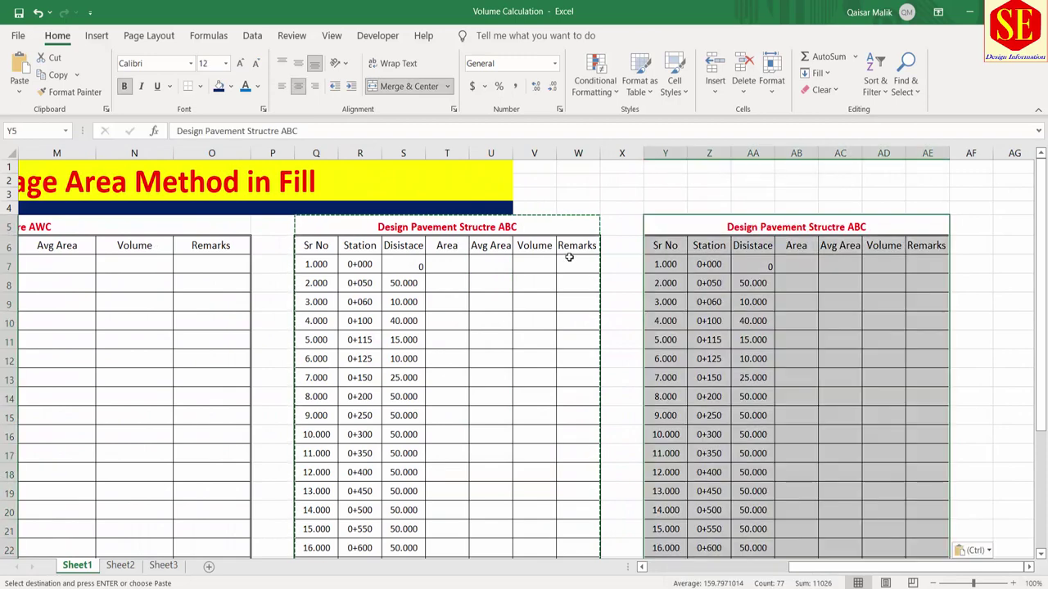
double_click(886, 231)
type("WBM")
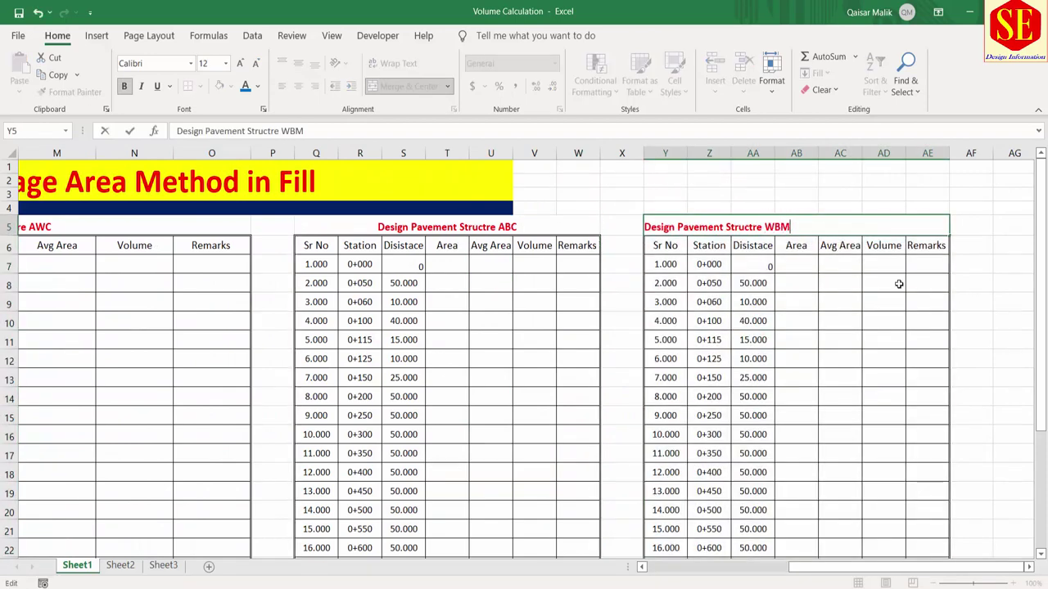
Copy the WBM table to AG5 and edit its title to Subbase
left_click_drag(760, 229, 924, 528)
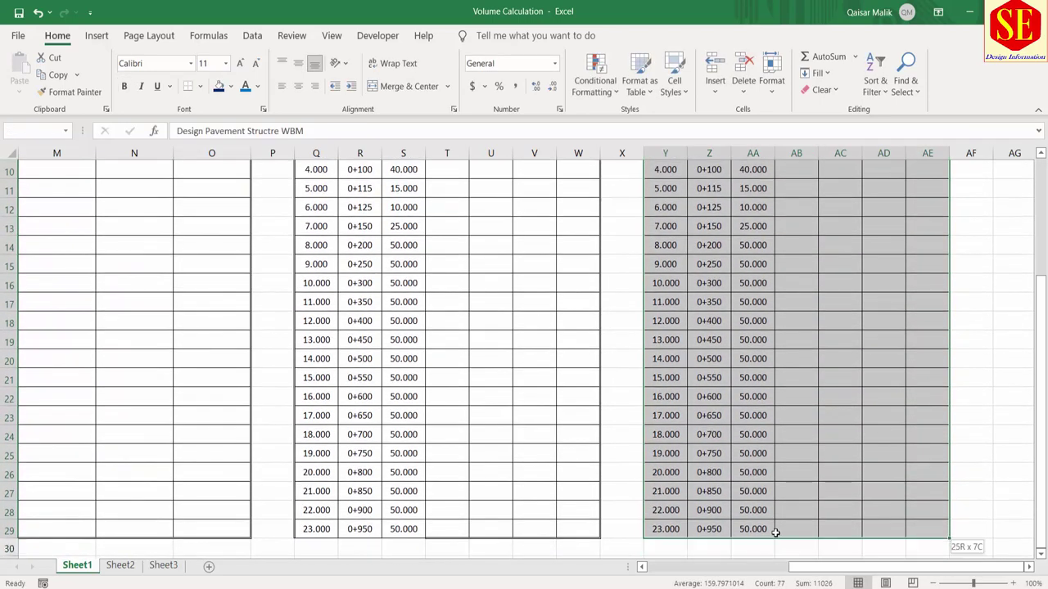
right_click(729, 483)
left_click(761, 63)
scroll(900, 368, "up", 3)
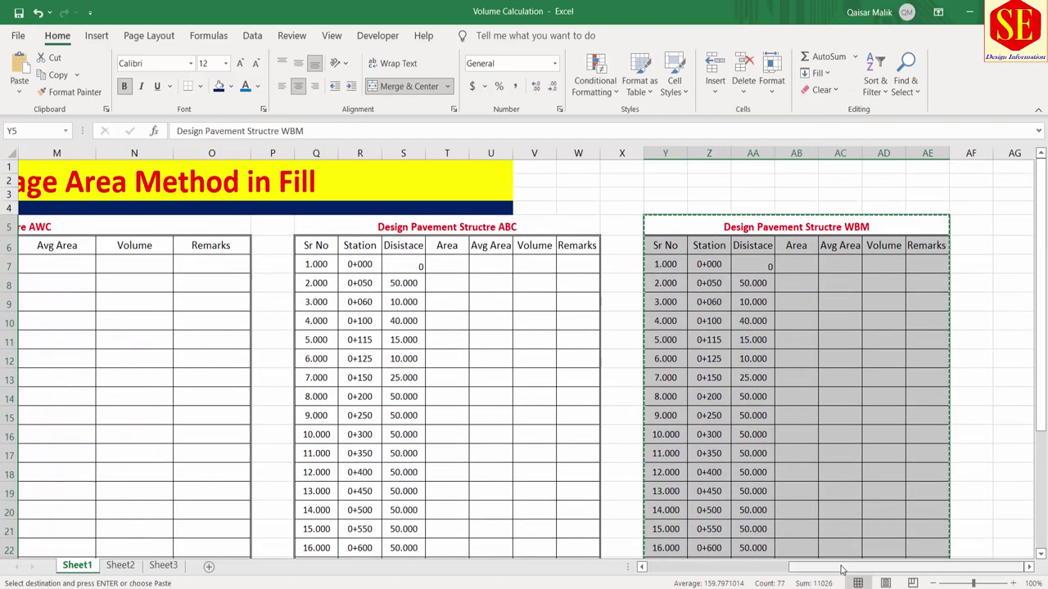
left_click_drag(972, 571, 986, 570)
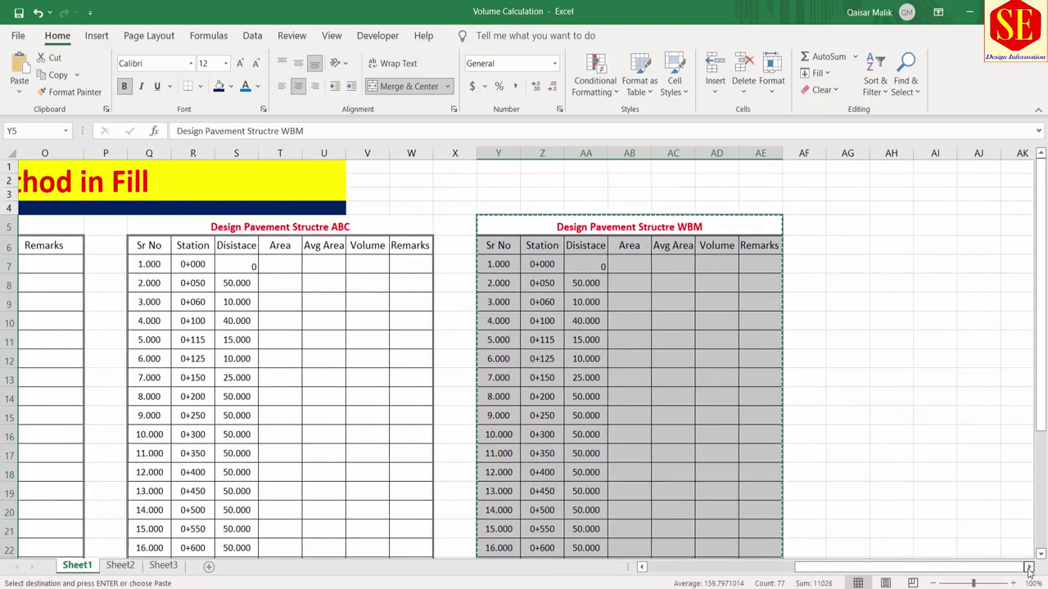
left_click(738, 227)
right_click(738, 227)
left_click(763, 297)
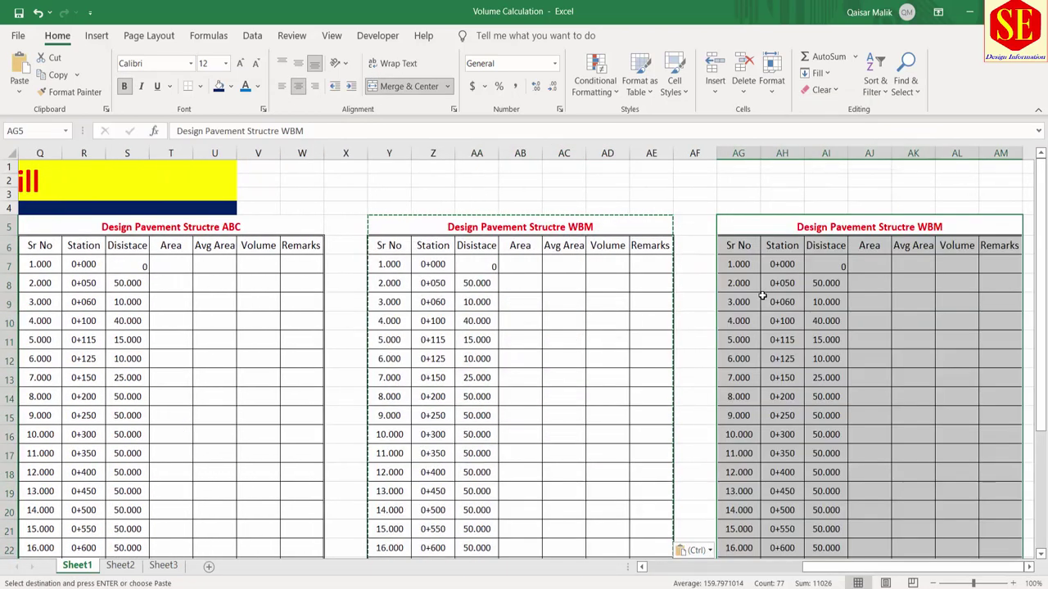
double_click(960, 226)
key("BackSpace")
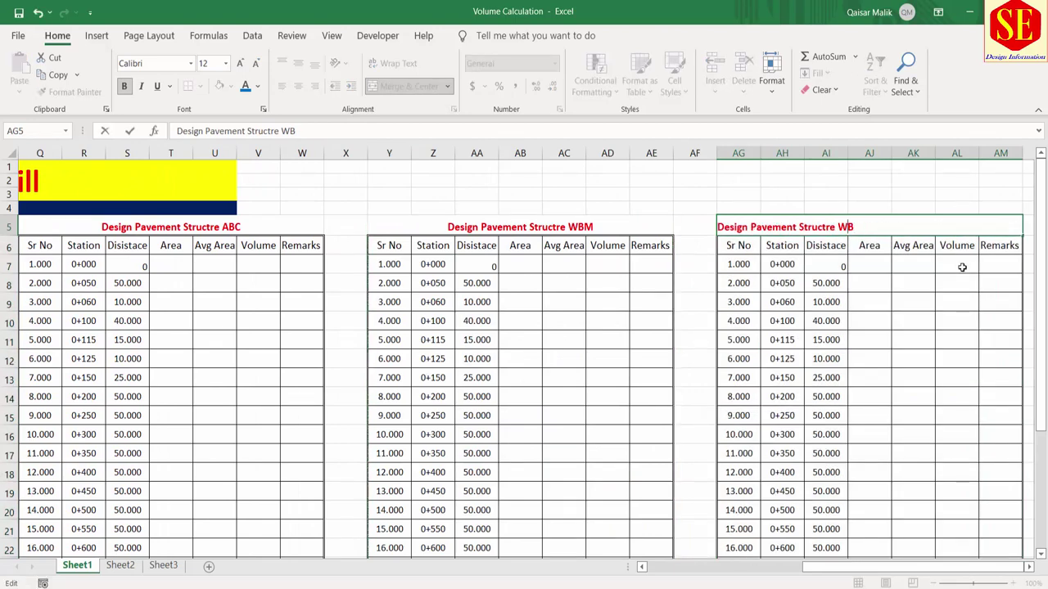
type("Su")
type("bbase")
left_click(875, 321)
left_click_drag(894, 568, 757, 567)
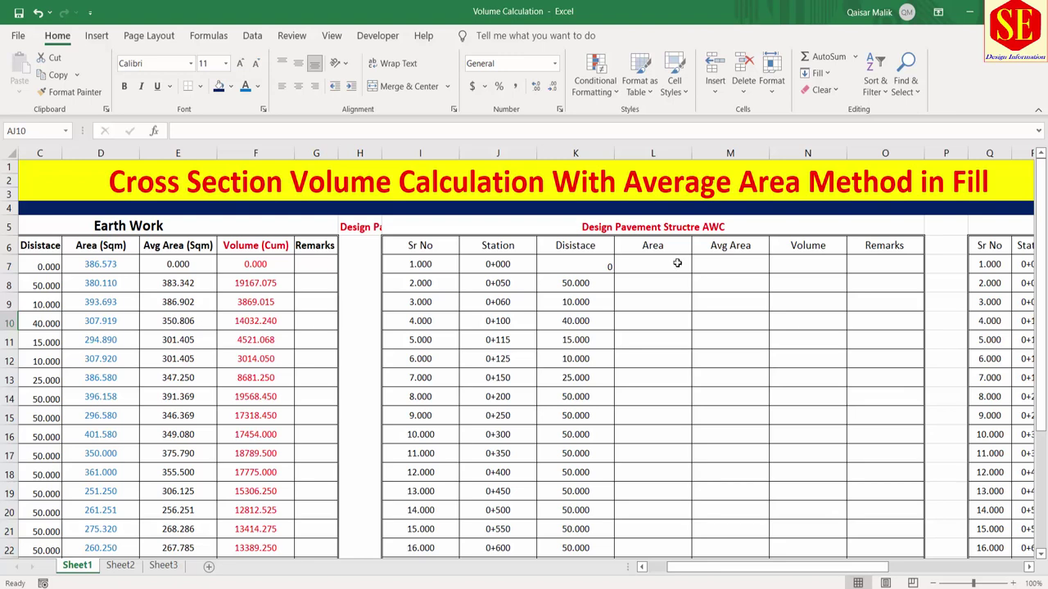
Rename the L6 heading to 'Area AWC'
left_click(661, 245)
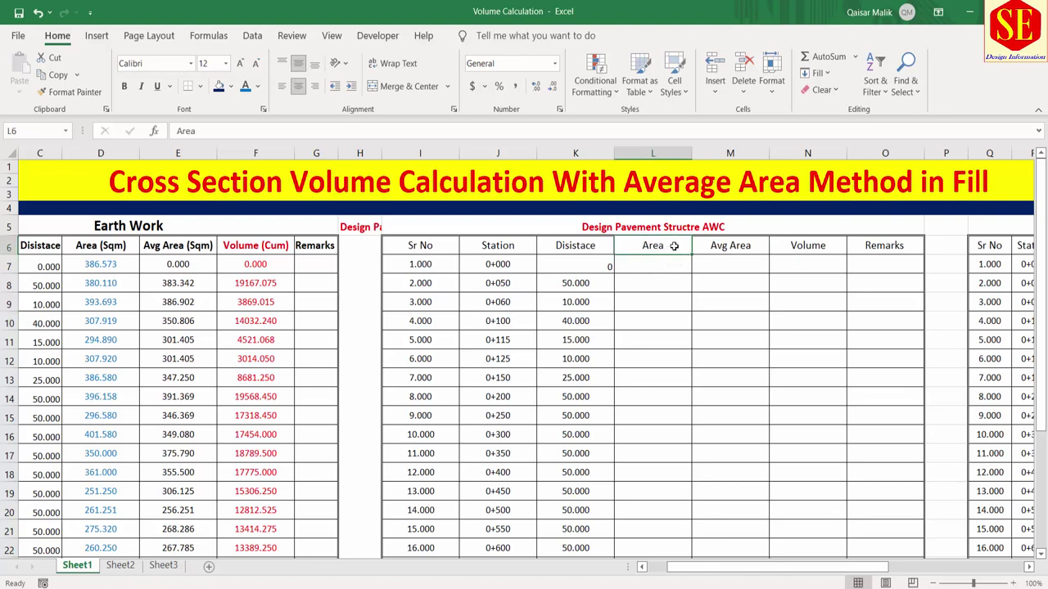
double_click(670, 245)
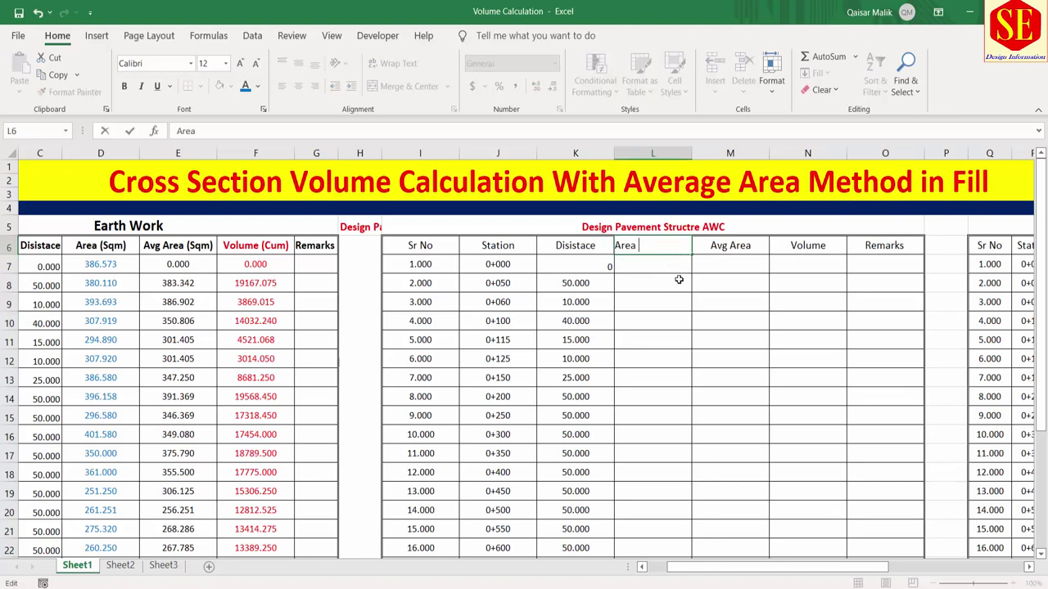
type("AWC")
key("Return")
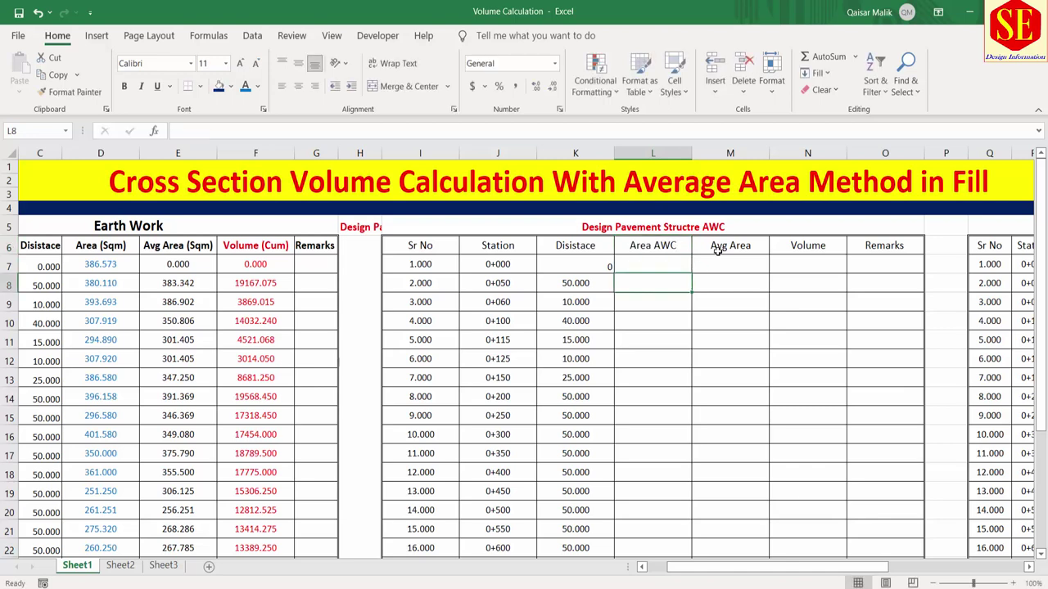
Insert new columns N and O headed 'ABC Area' and 'Avg' before Volume
left_click(718, 245)
left_click(808, 153)
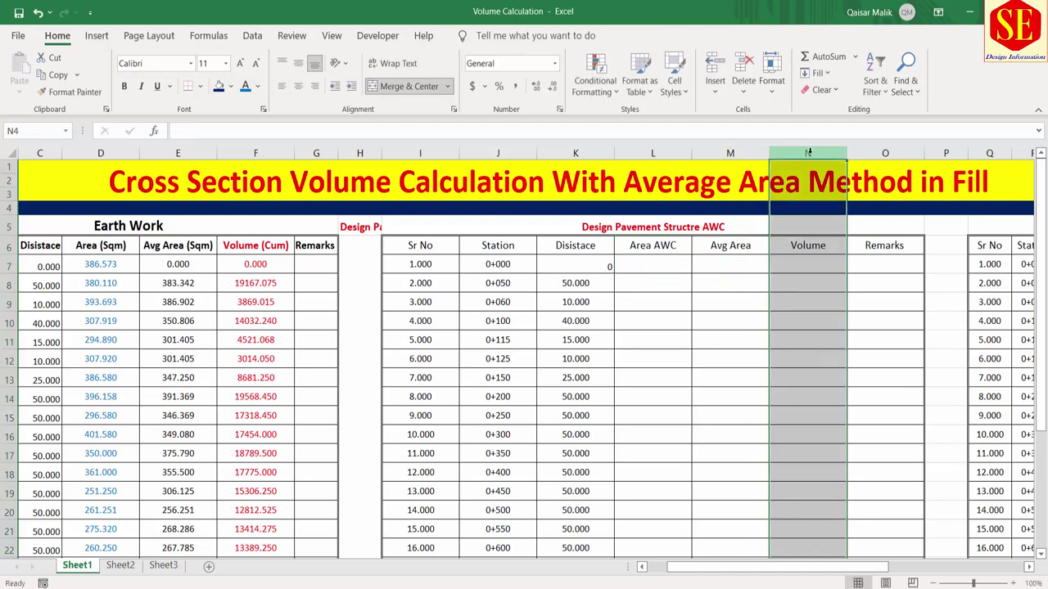
right_click(810, 154)
left_click(845, 275)
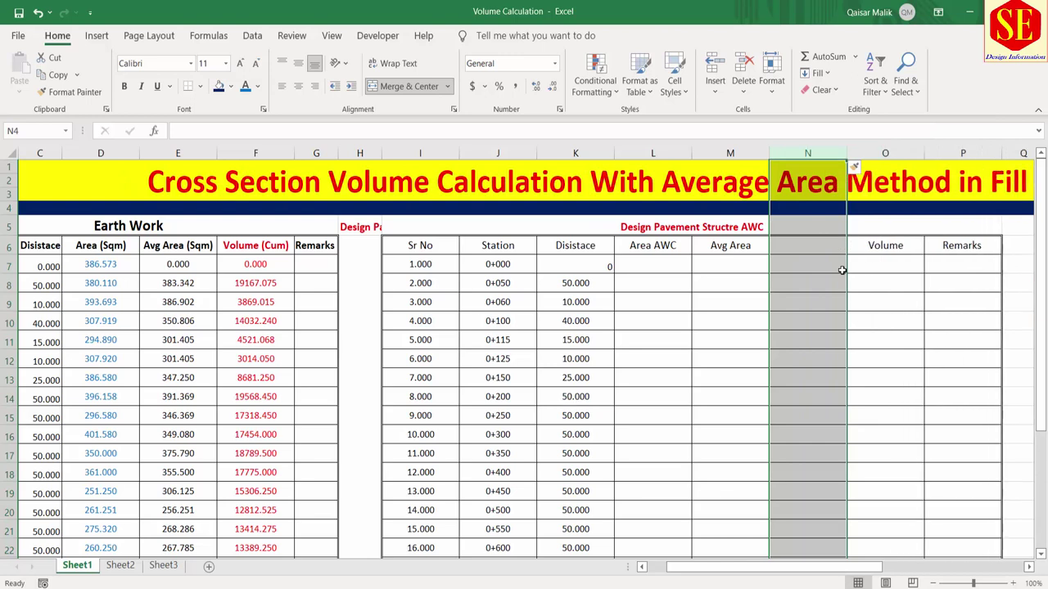
left_click(812, 245)
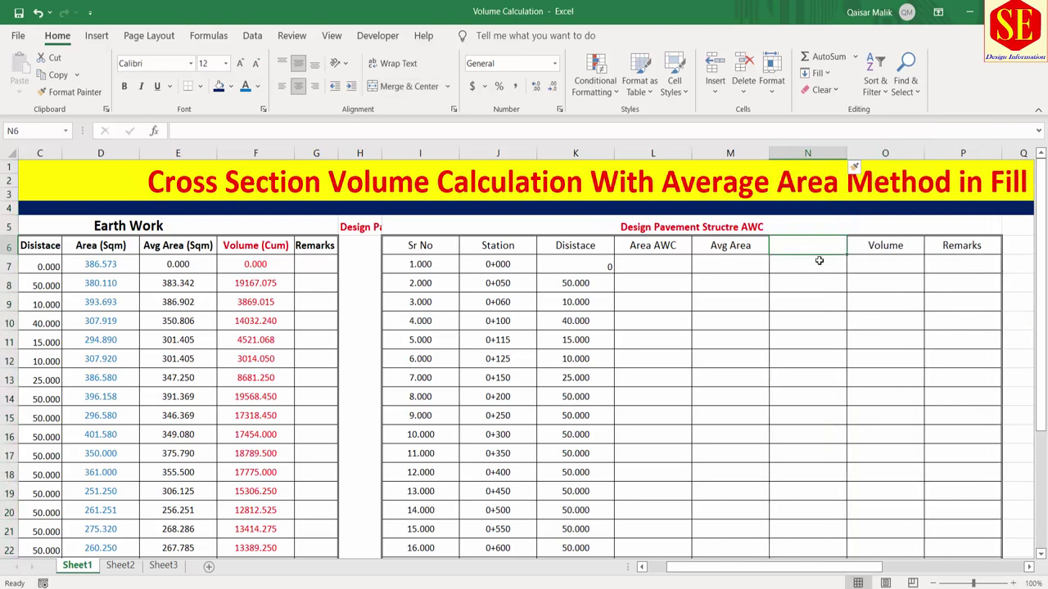
type("ABC ")
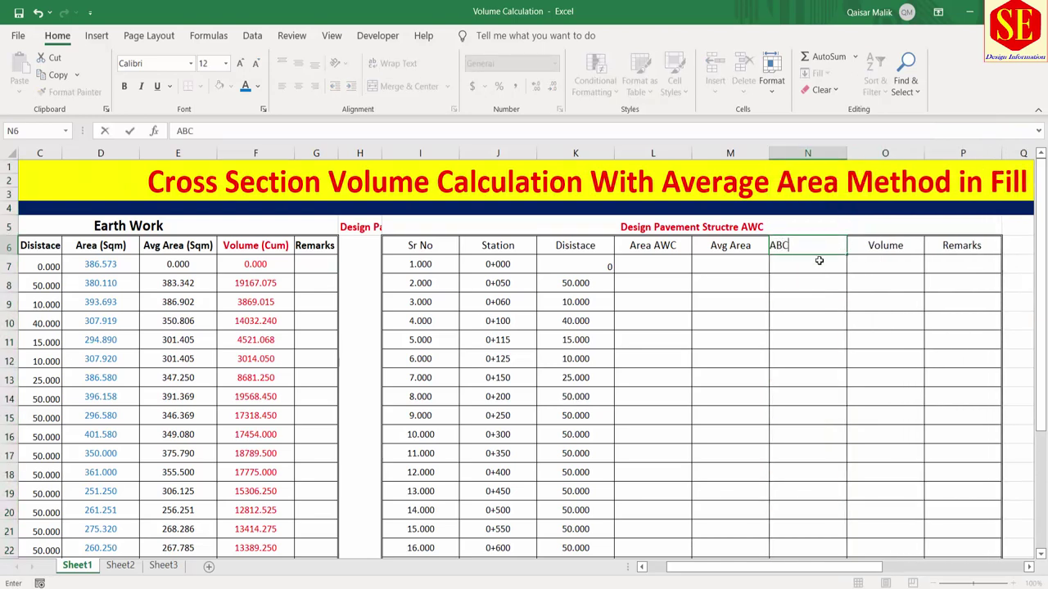
type("Area")
key("Tab")
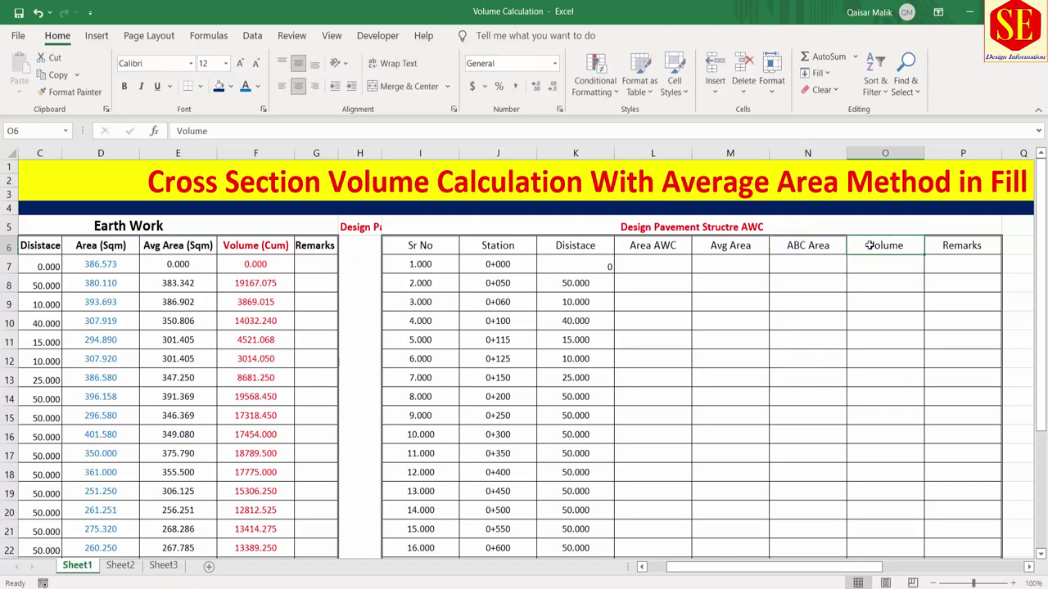
left_click(885, 153)
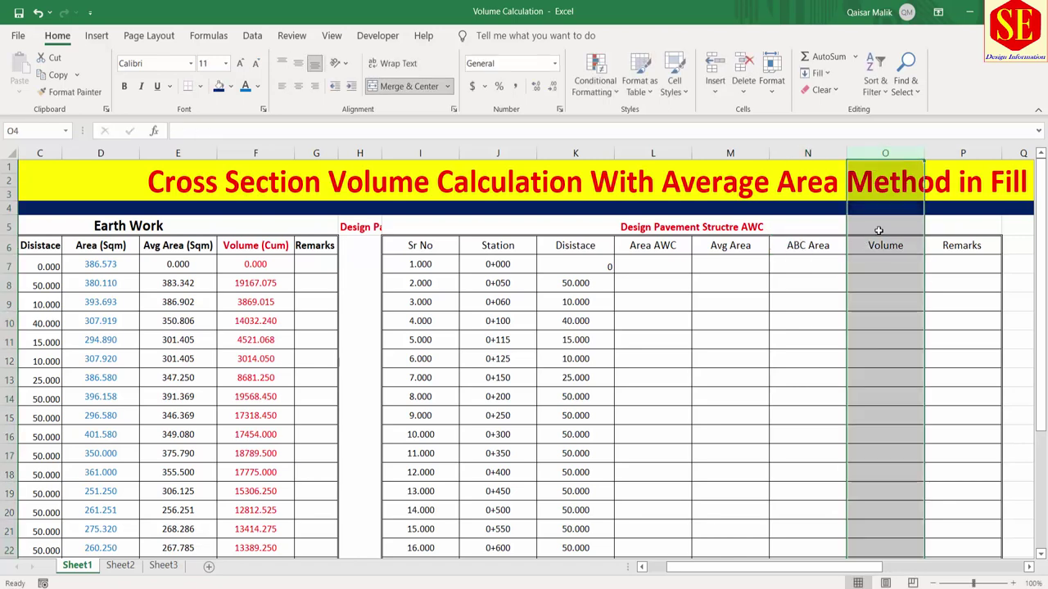
right_click(886, 155)
left_click(922, 278)
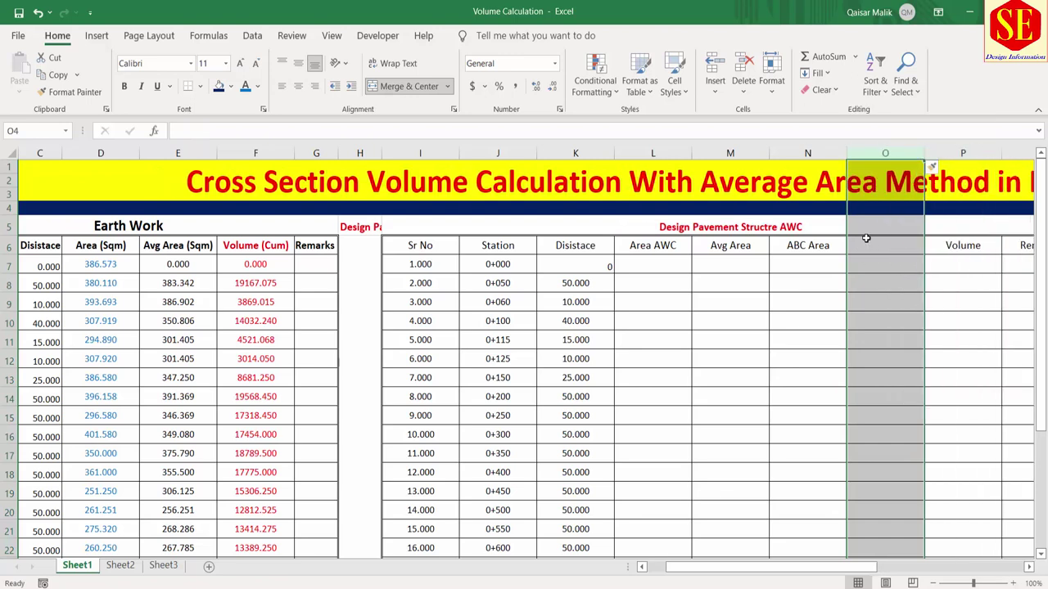
type("Avg")
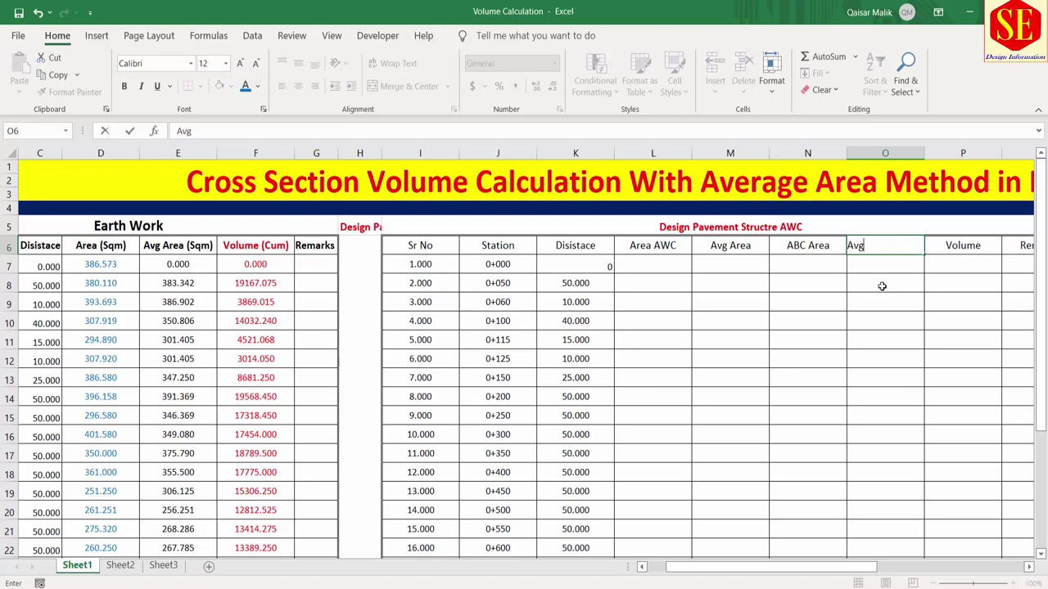
left_click(885, 301)
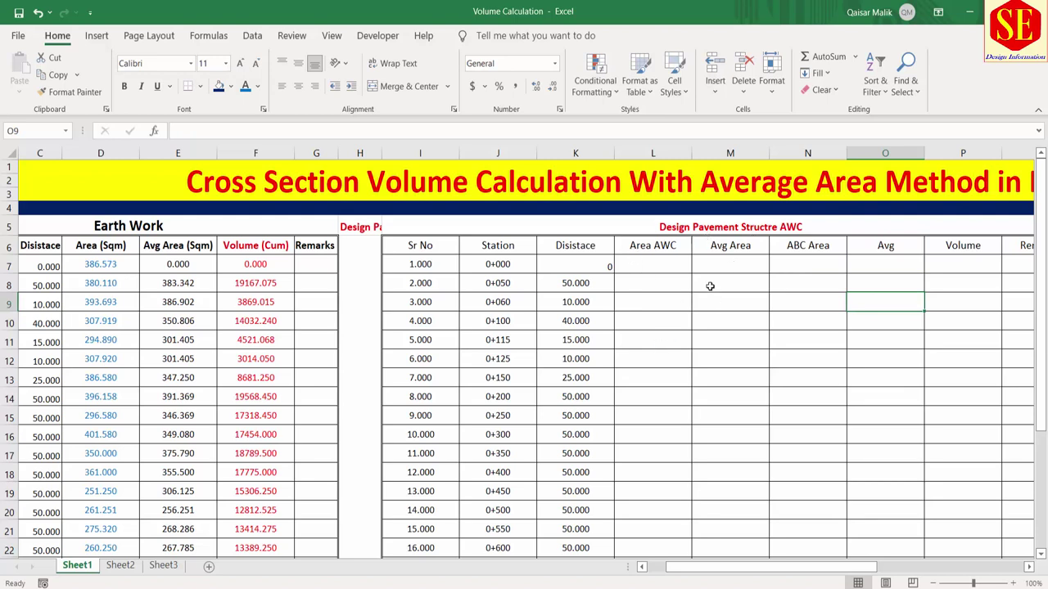
Review the L6–O6 headings and move over to the copied tables
left_click(634, 244)
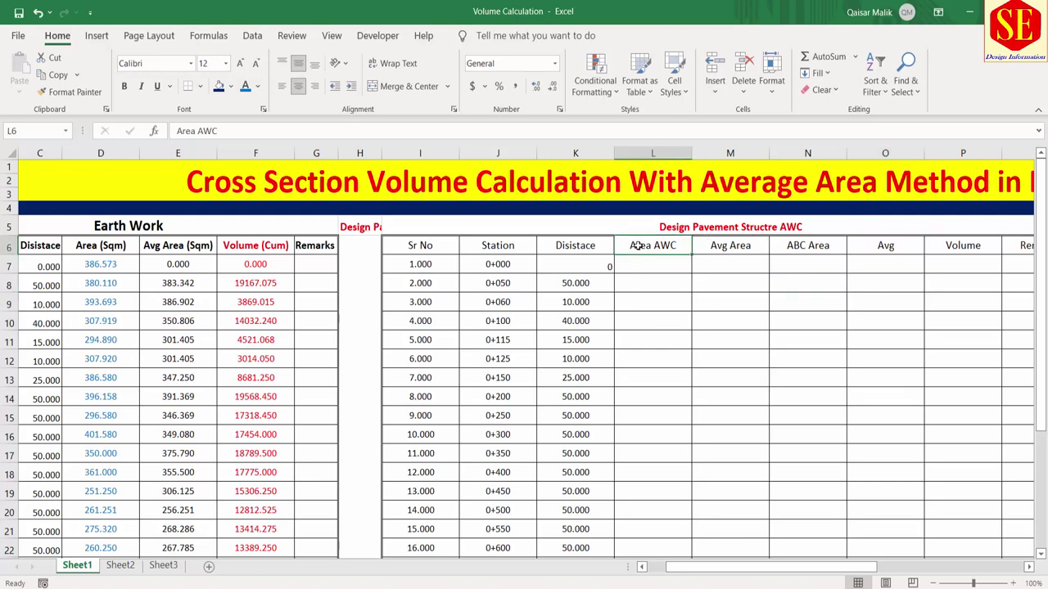
left_click(715, 246)
left_click(799, 244)
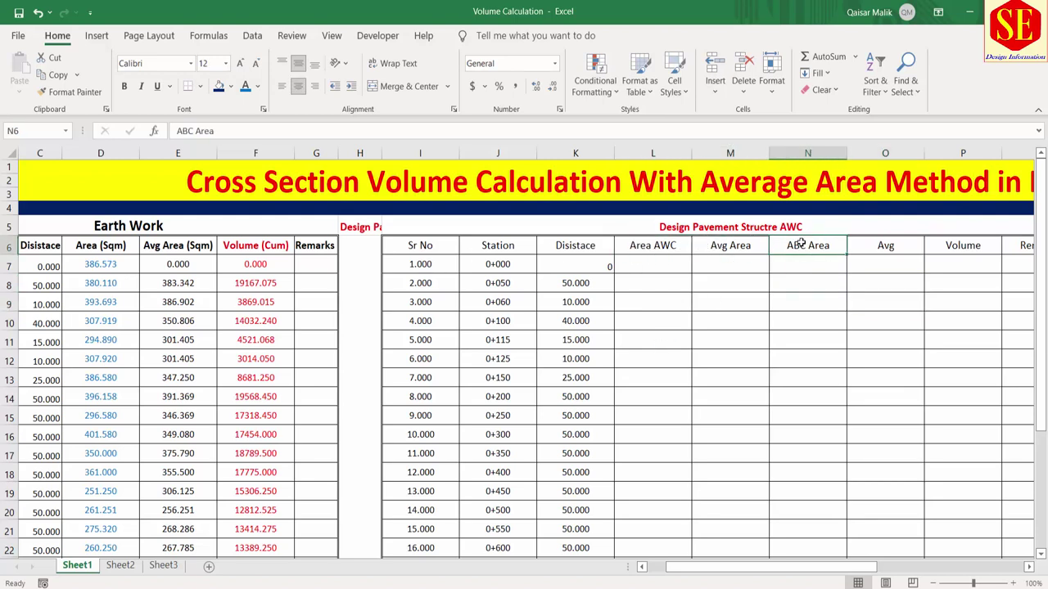
left_click(912, 246)
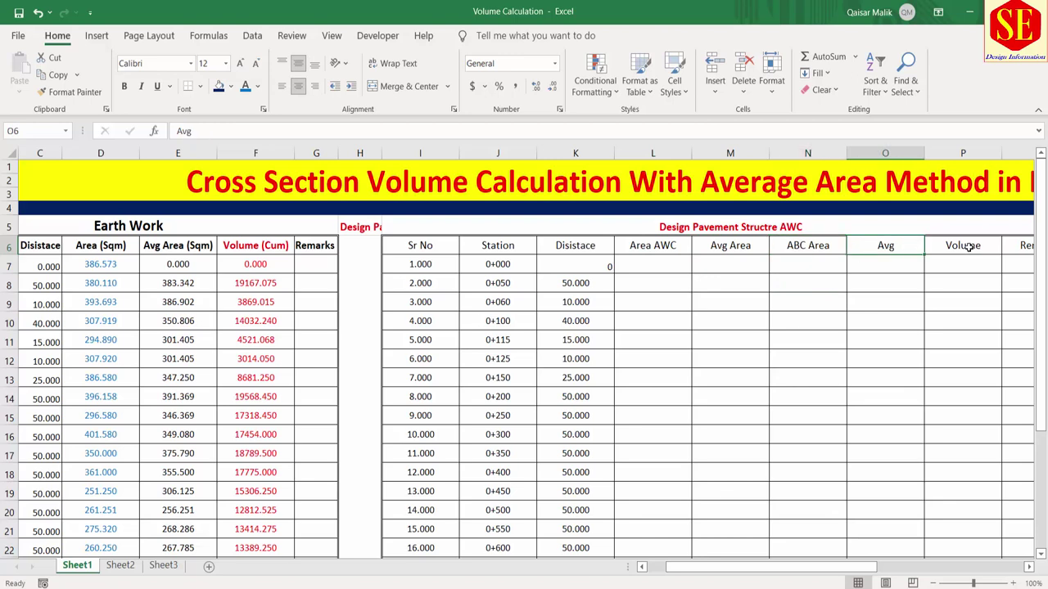
scroll(818, 491, "right", 3)
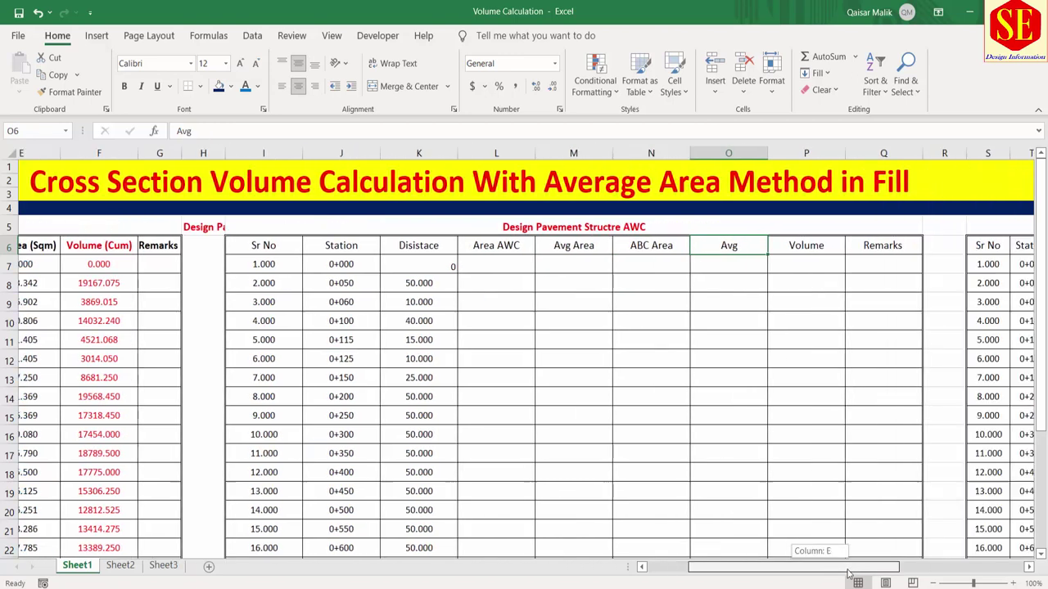
key("Right")
key("Right")
key("Right")
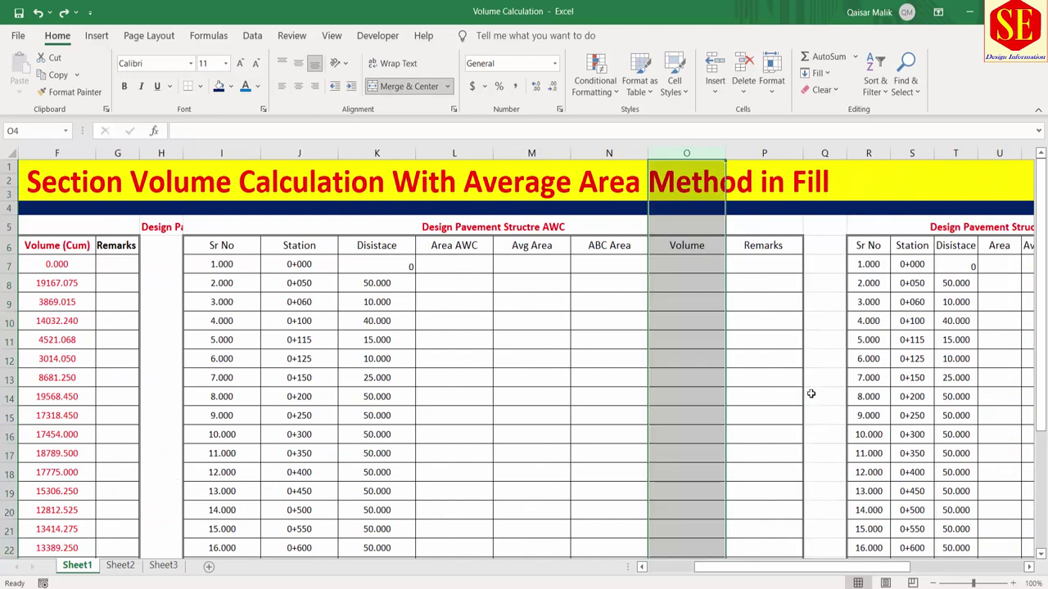
key("Right")
key("Right")
key("Right")
key("Right")
key("Right")
key("Right")
key("Up")
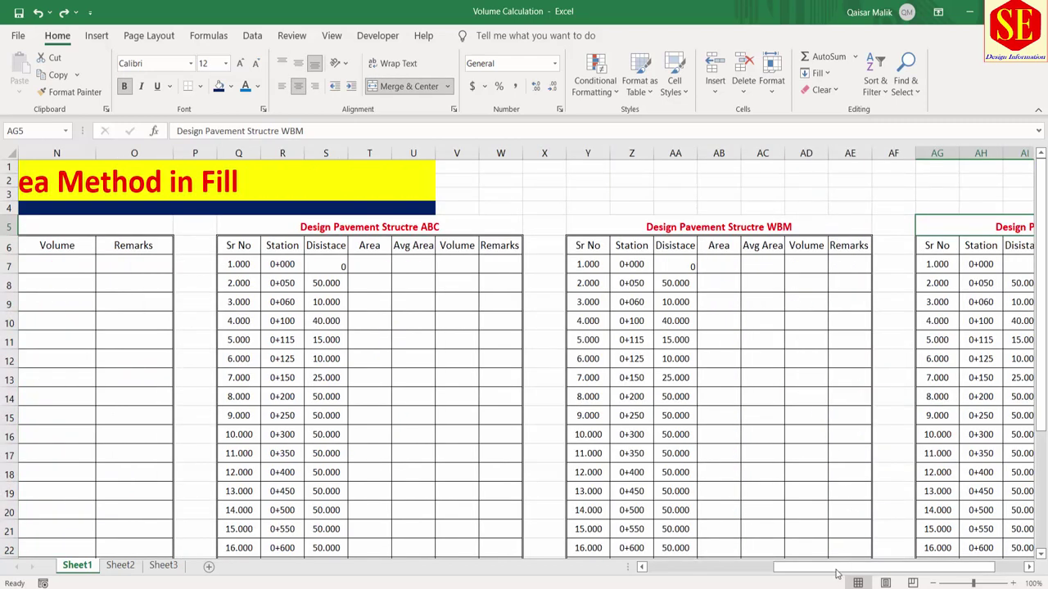
left_click_drag(837, 573, 709, 573)
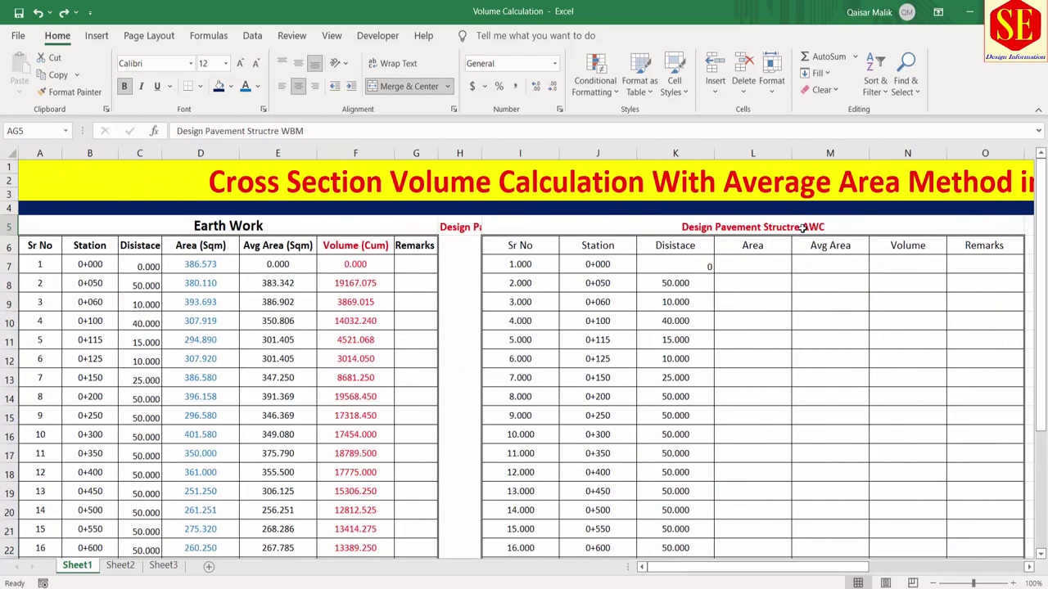
left_click_drag(761, 567, 829, 566)
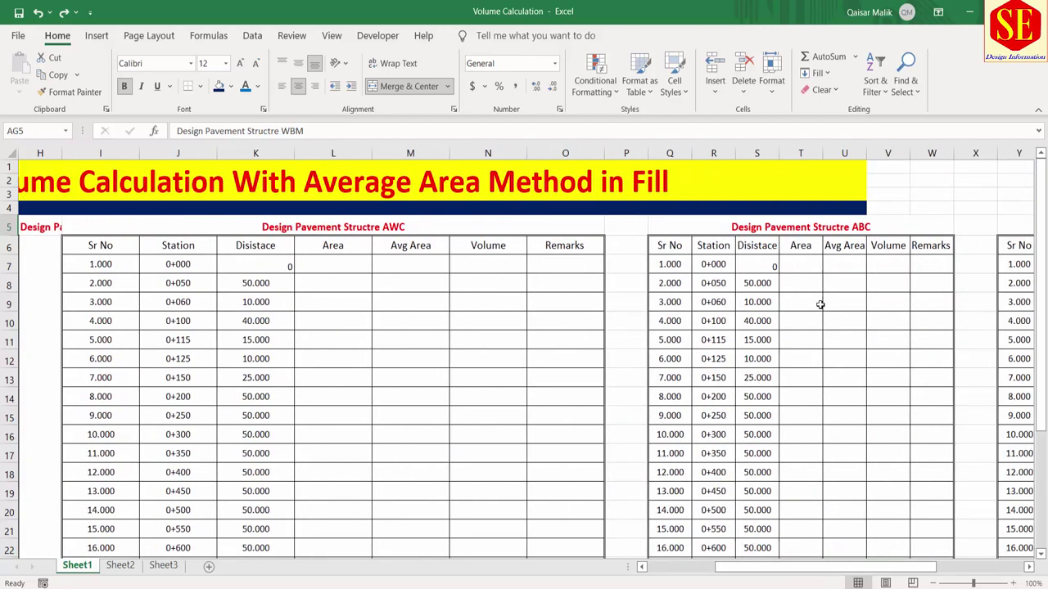
left_click_drag(805, 567, 859, 569)
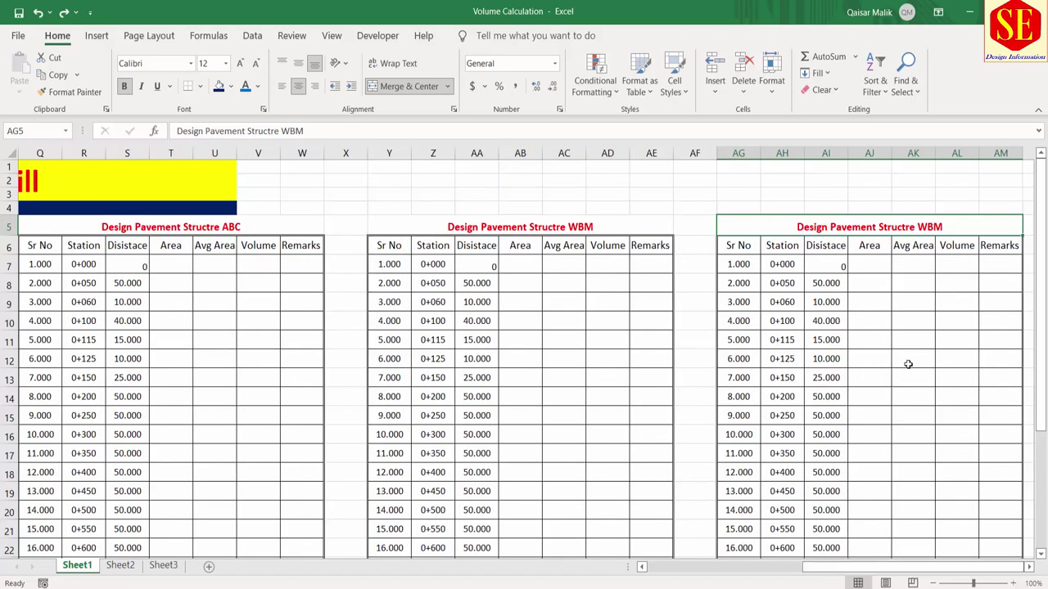
Change the AG5 title from WBM to 'Design Pavement Structre Subbase'
double_click(944, 230)
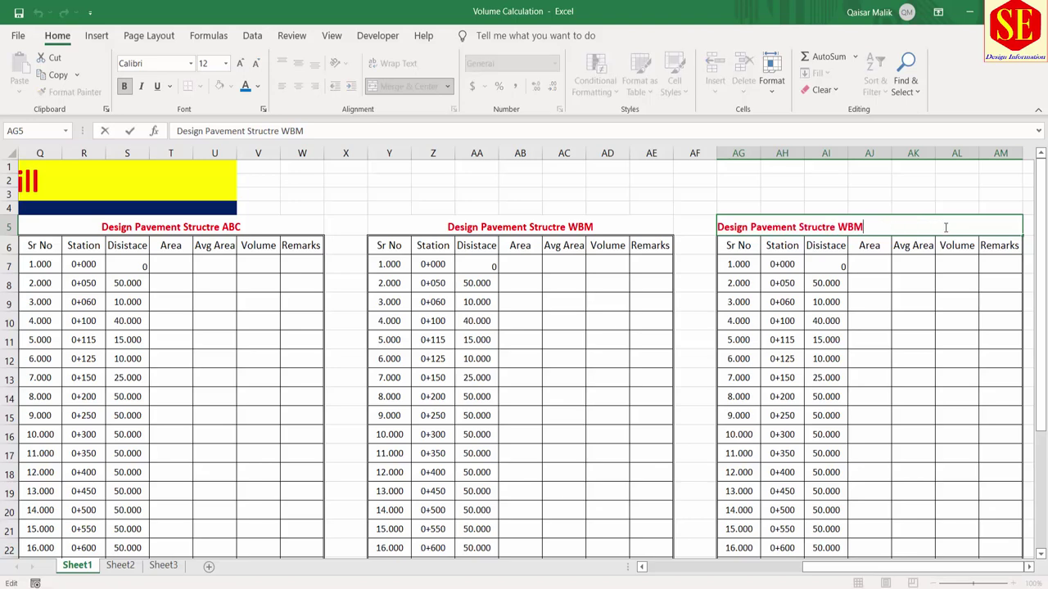
key("BackSpace")
key("BackSpace")
key("BackSpace")
type("se")
left_click(800, 324)
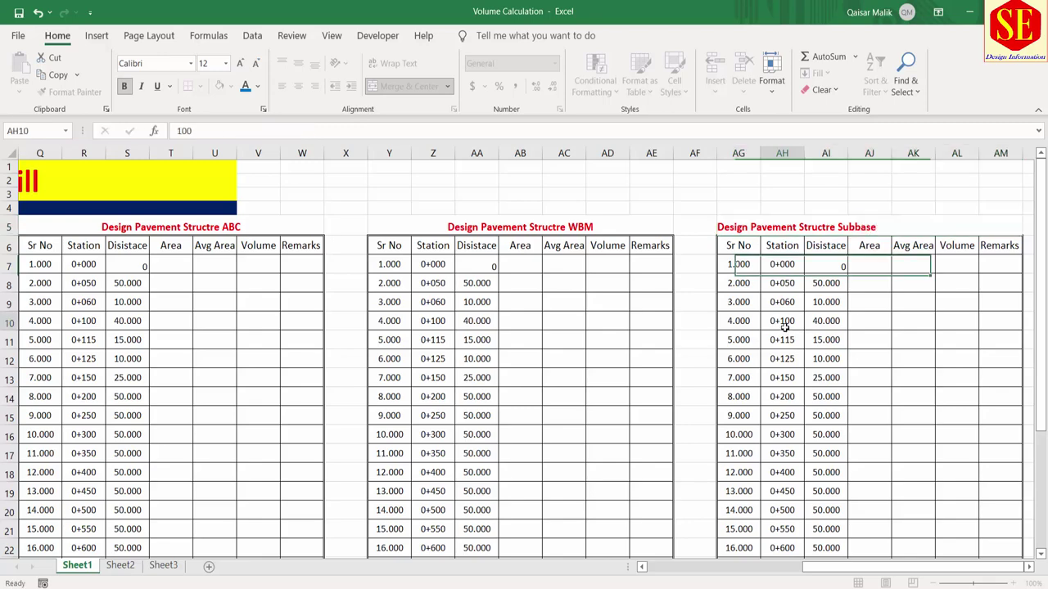
left_click_drag(826, 568, 696, 586)
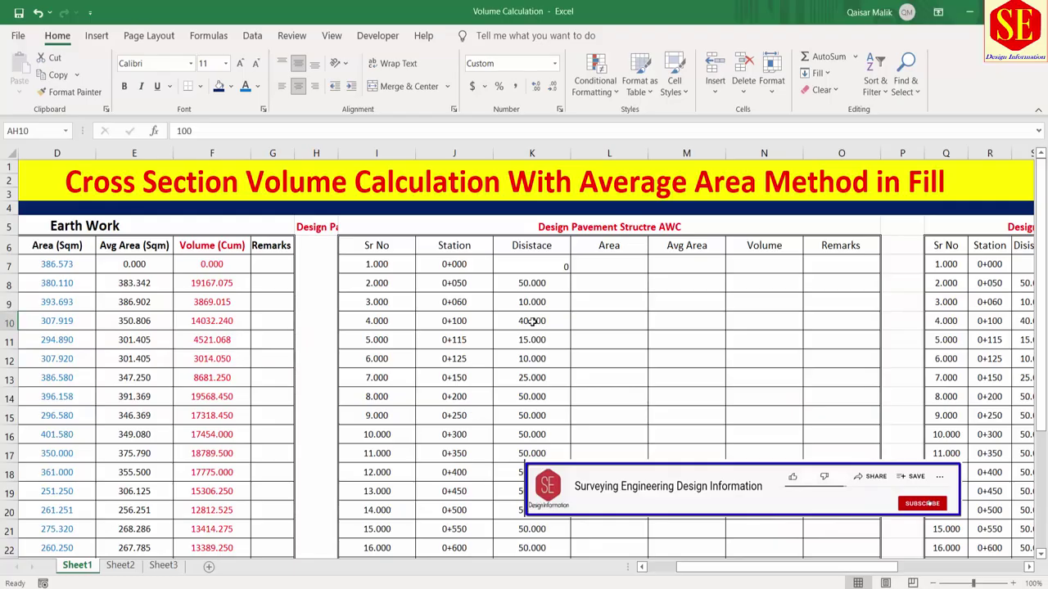
Enter 7.34 in L7, fill it down to row 29 and centre it
left_click(603, 268)
type("7.340")
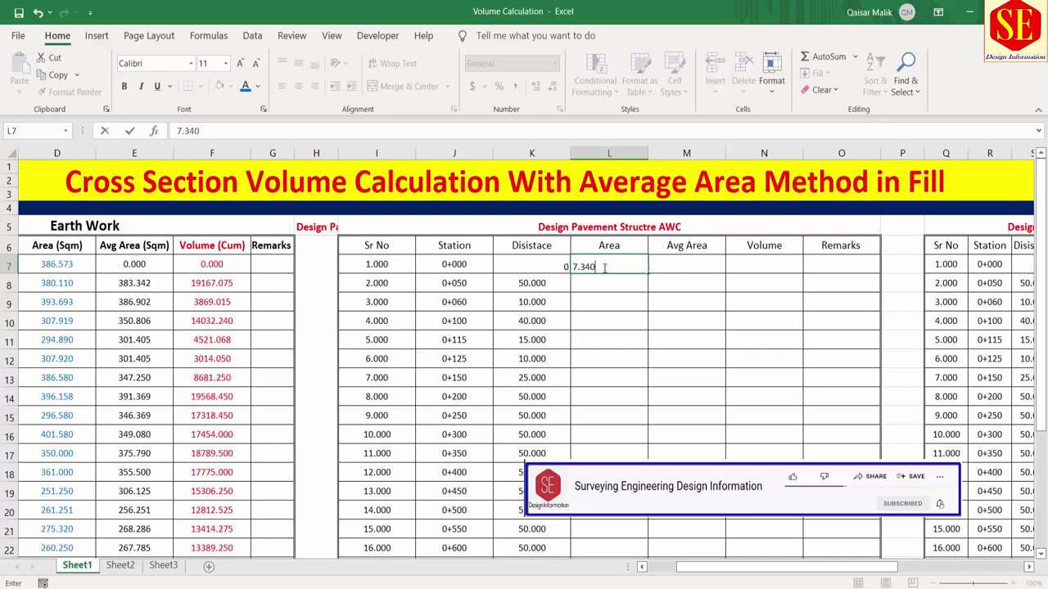
key("Return")
left_click(606, 267)
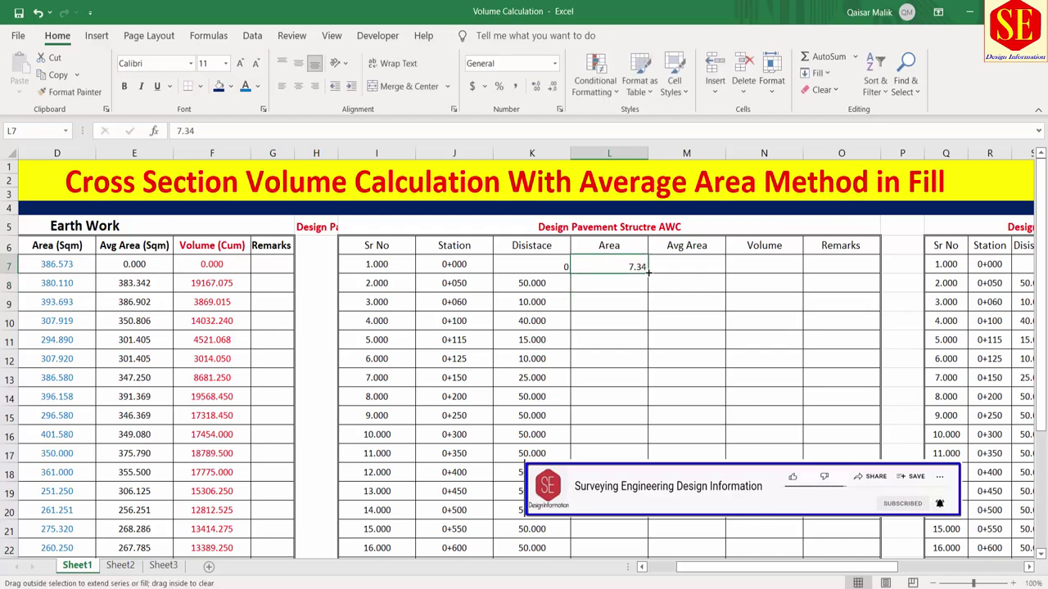
double_click(647, 273)
scroll(655, 292, "down", 3)
scroll(655, 380, "down", 2)
scroll(643, 425, "up", 4)
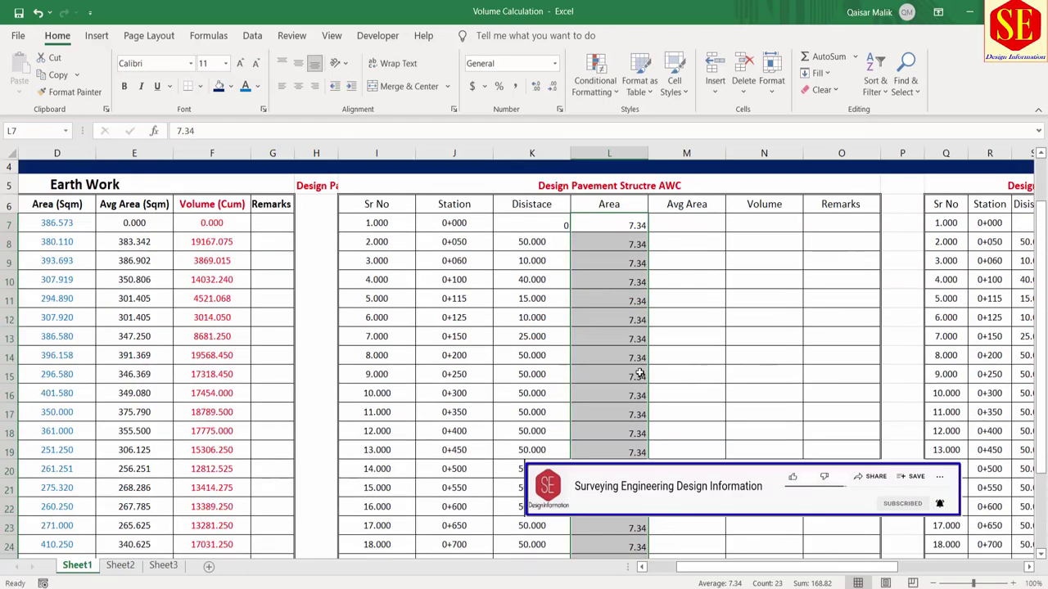
left_click(298, 86)
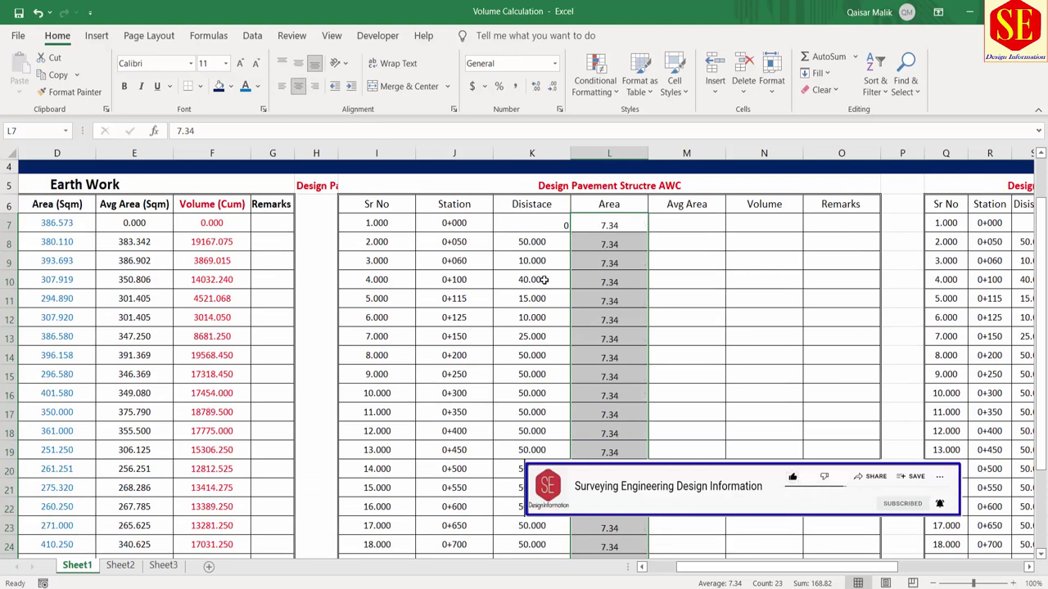
Put 0 in M7 and =(L7+L8)/2 in M8, fill down and centre
left_click(681, 222)
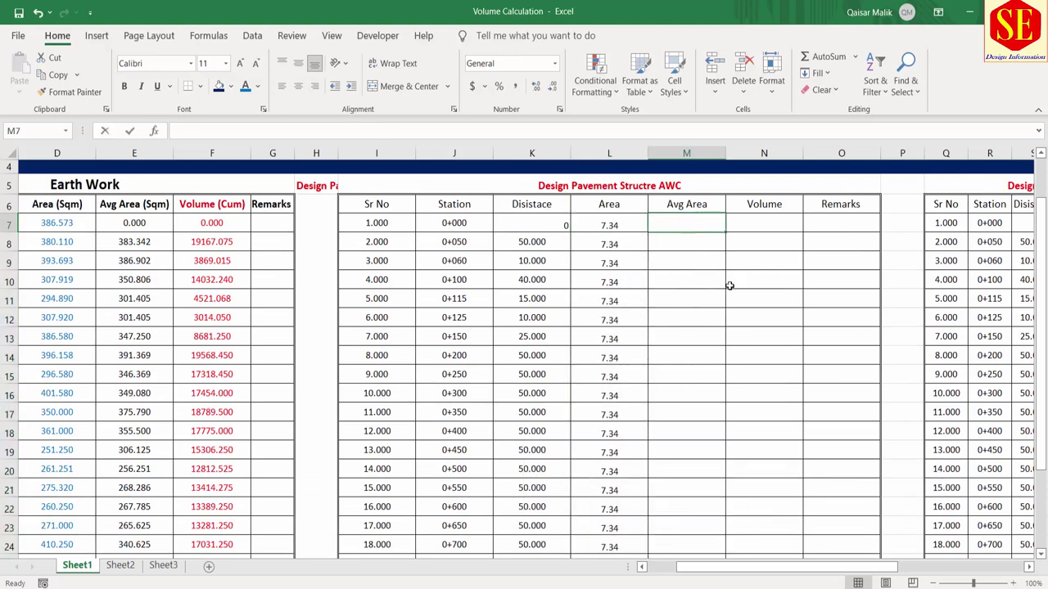
type("0")
key("Return")
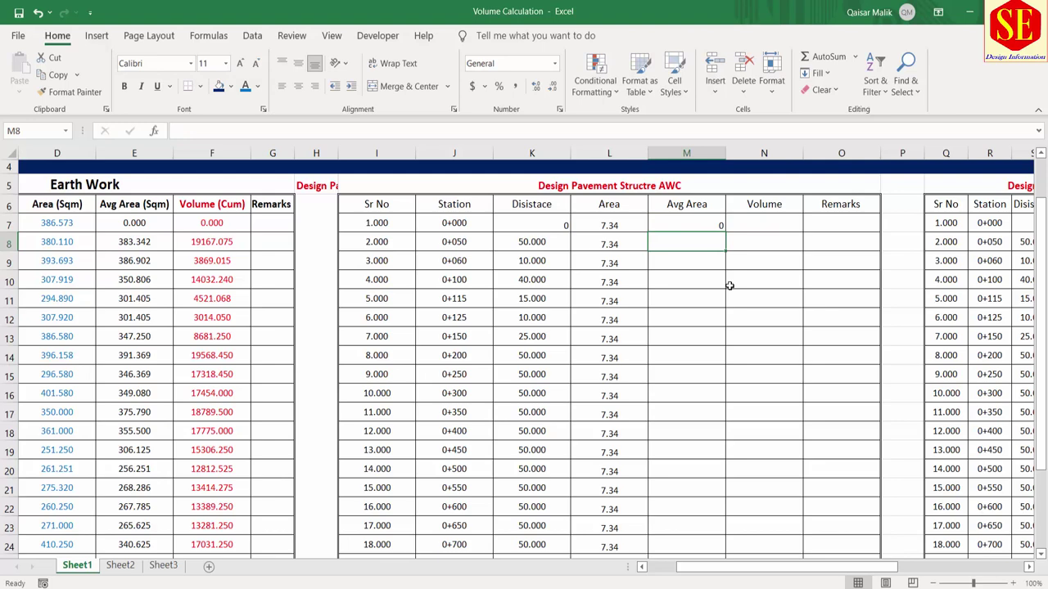
type("=(")
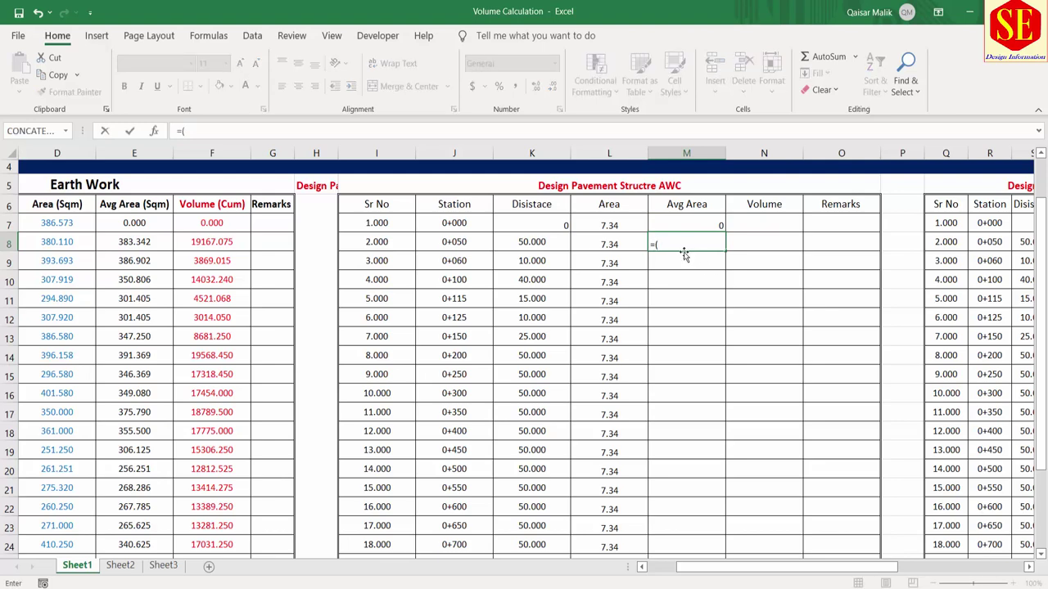
left_click(612, 225)
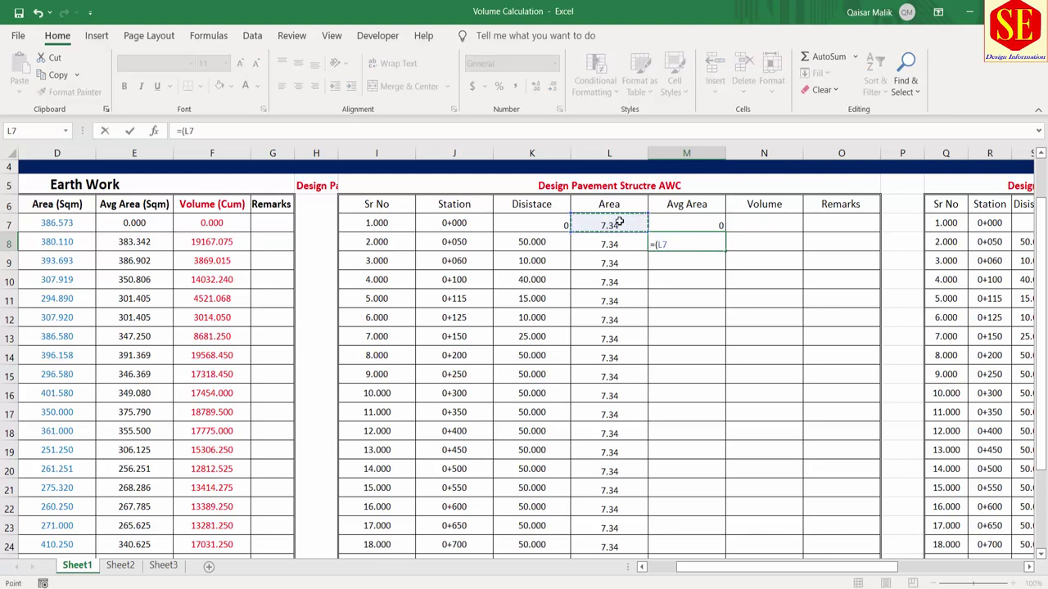
type("+")
left_click(612, 246)
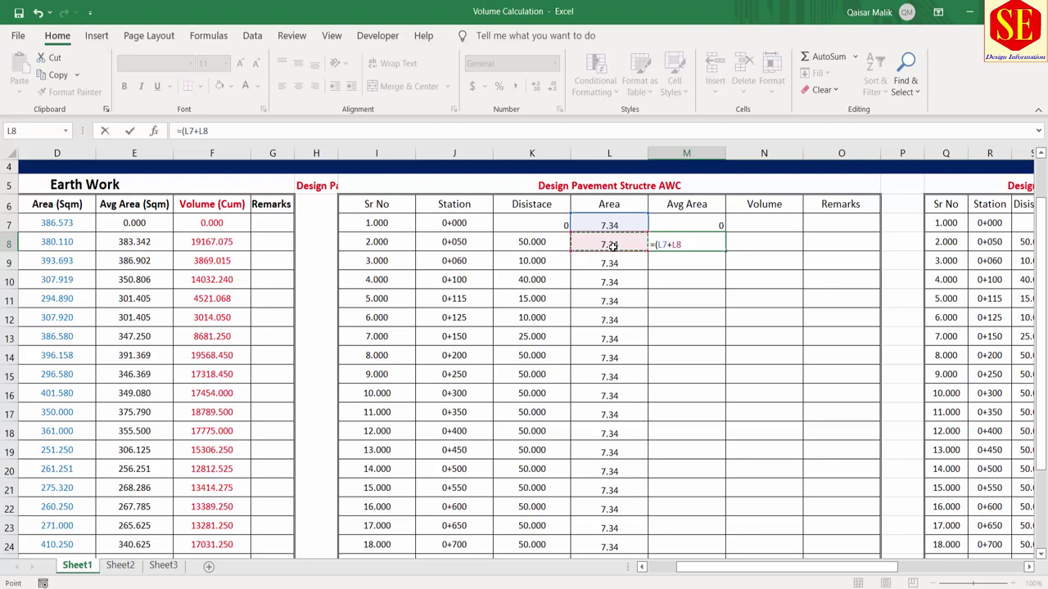
type("/2")
key("Return")
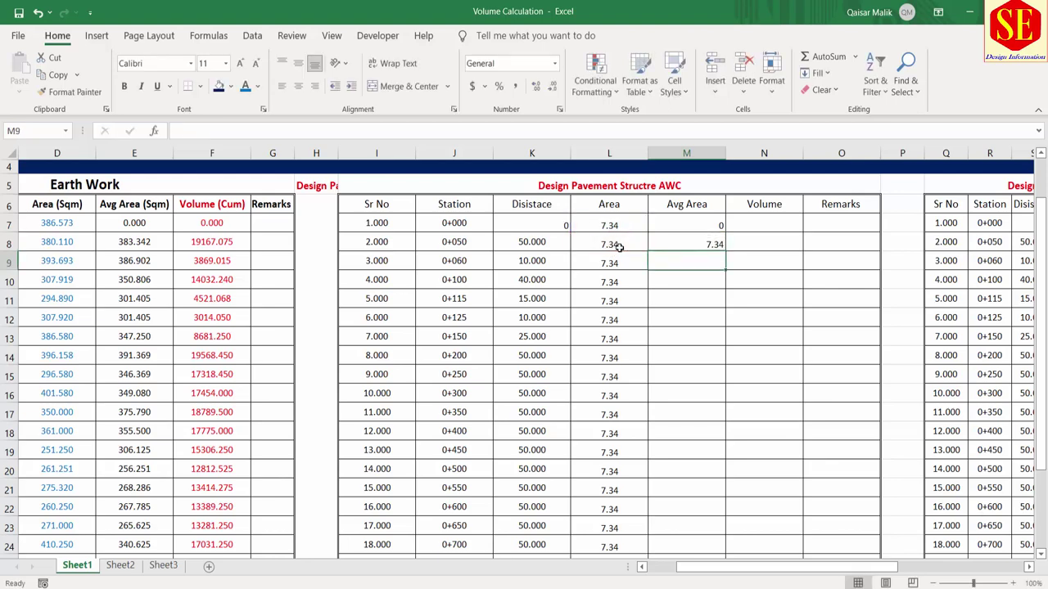
left_click(681, 245)
left_click_drag(725, 252, 725, 552)
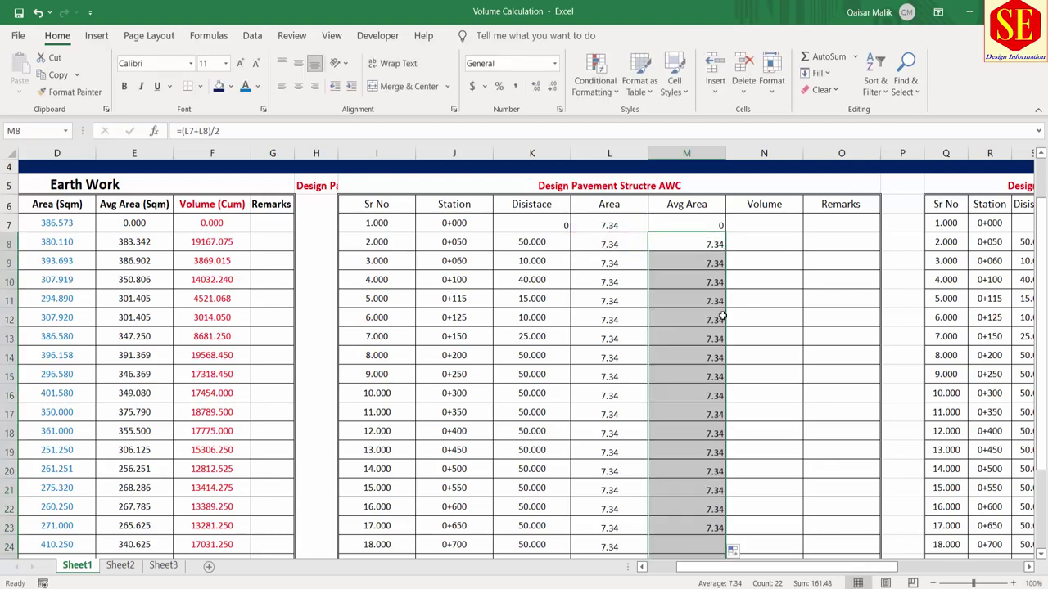
left_click(299, 88)
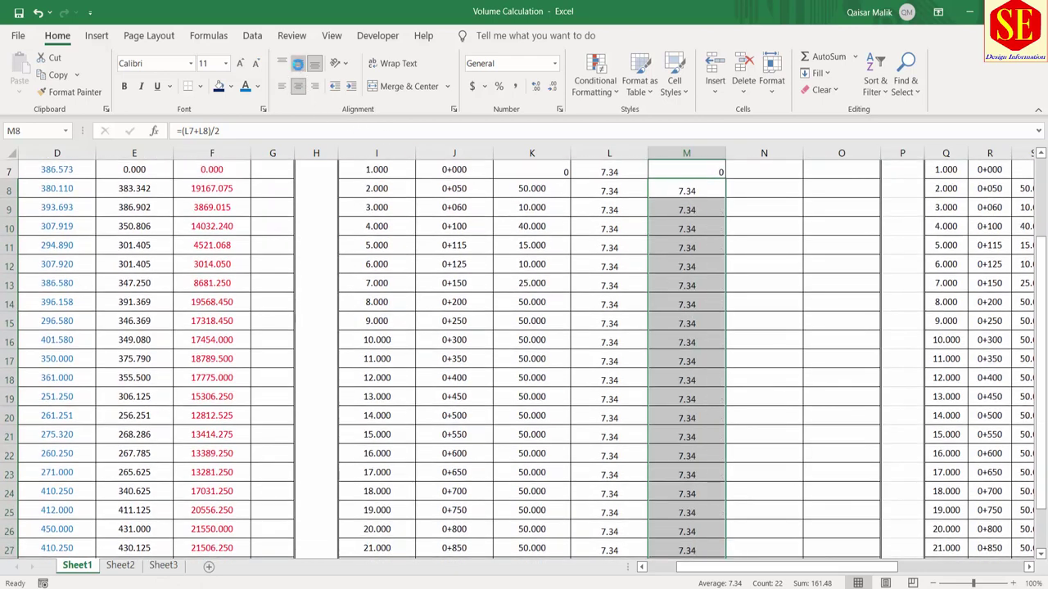
scroll(736, 327, "up", 1)
Enter =M8*K8 in N8, fill down to row 29, and put 0 in N7
left_click(769, 243)
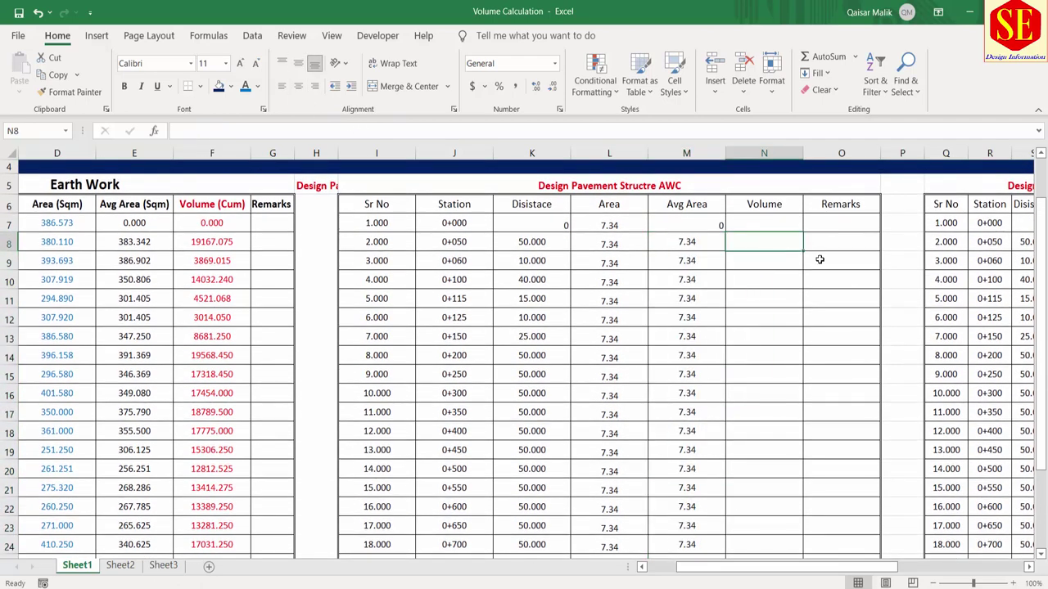
type("=")
left_click(686, 242)
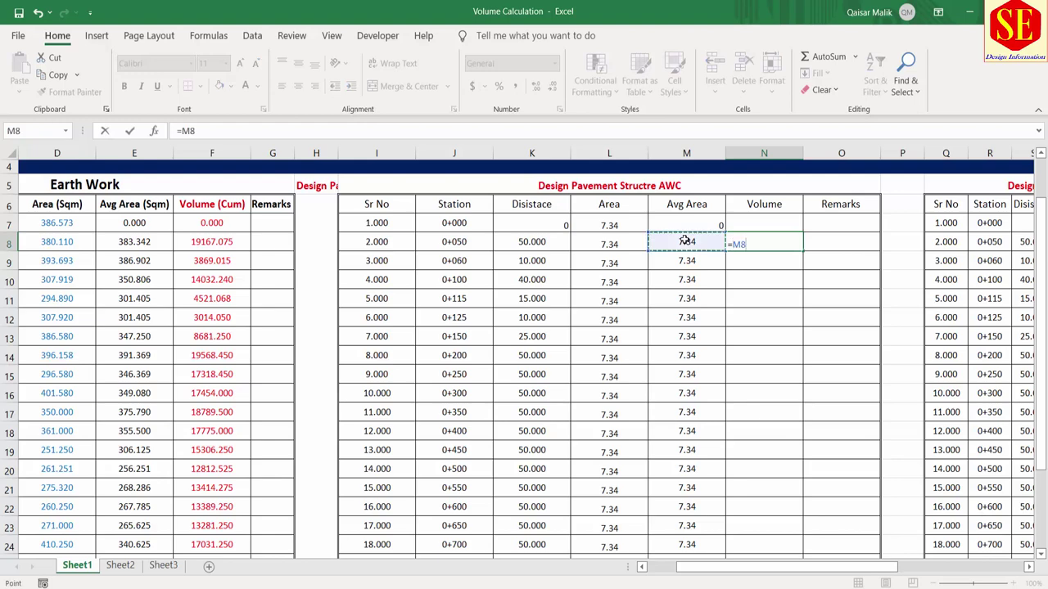
type("*")
left_click(534, 243)
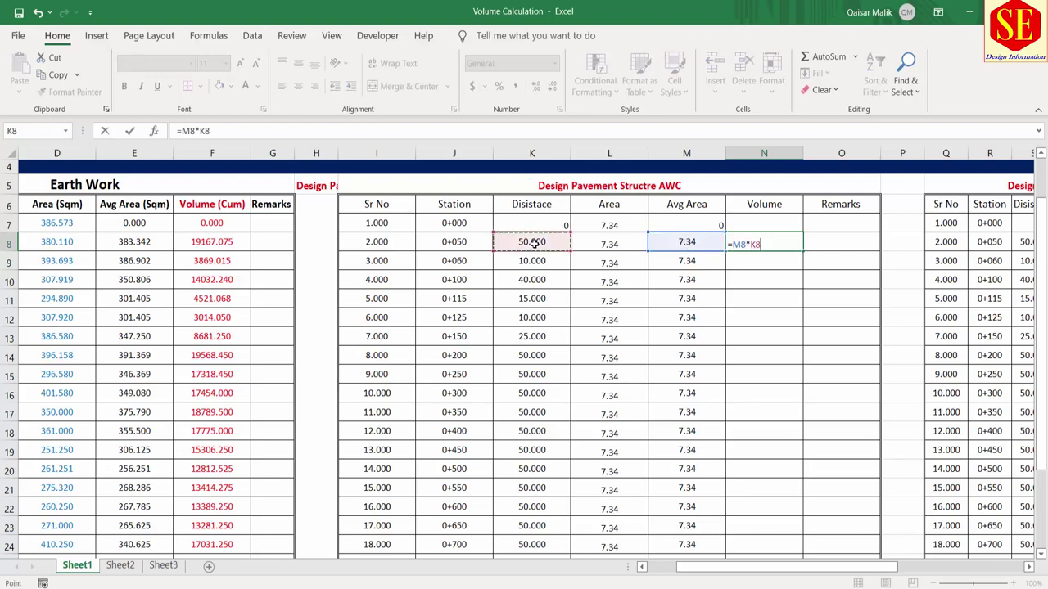
key("Return")
left_click(795, 243)
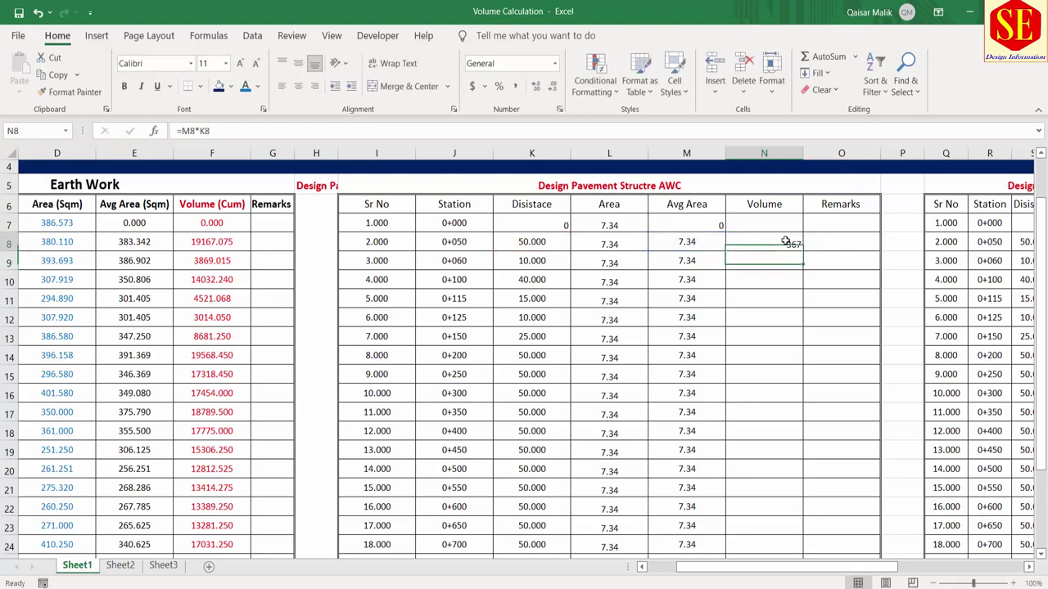
double_click(803, 252)
left_click(773, 226)
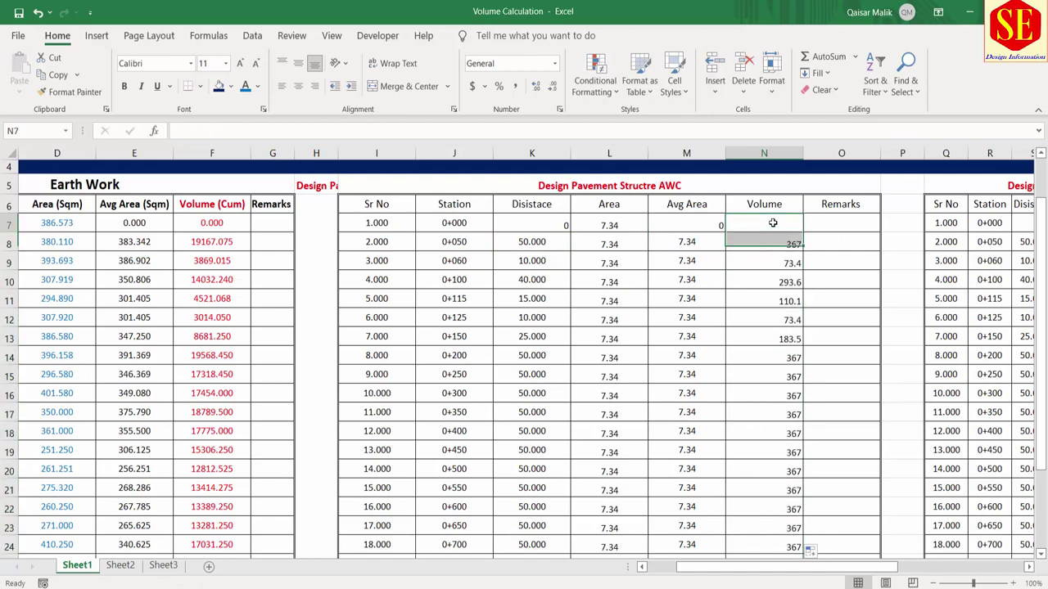
type("0")
key("Return")
scroll(777, 229, "down", 4)
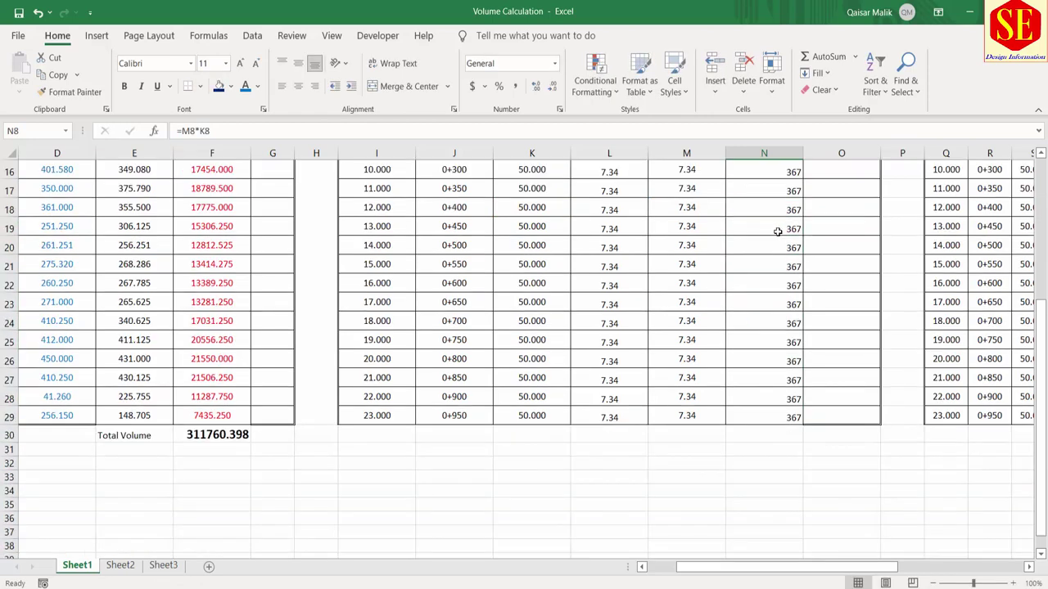
scroll(794, 401, "up", 4)
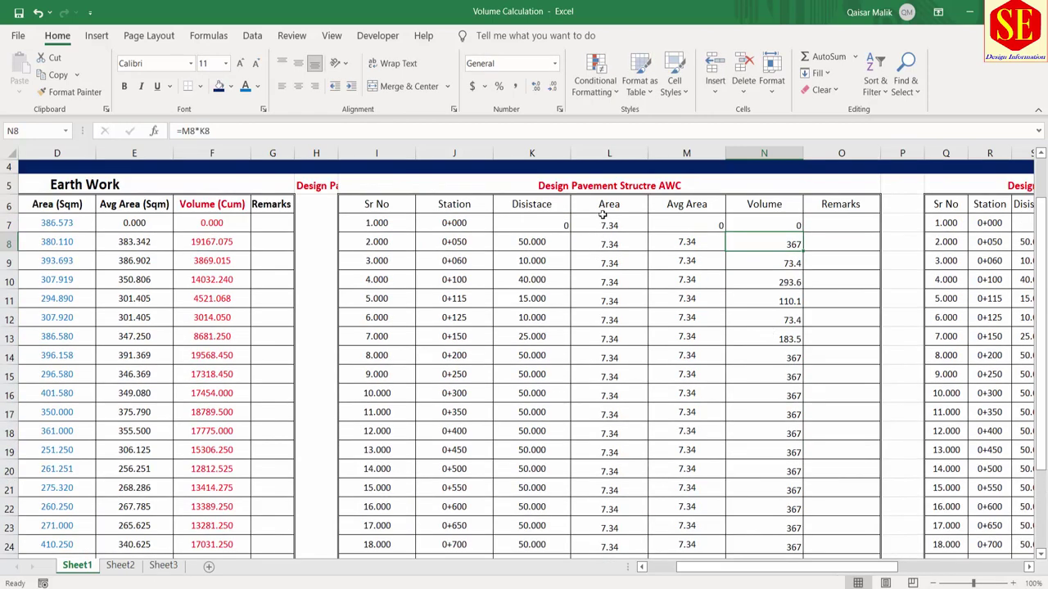
Centre L6:O29 and show the L7:N29 values with three decimal places
mouse_move(602, 212)
left_mouse_down()
mouse_move(880, 542)
mouse_move(867, 517)
left_mouse_up()
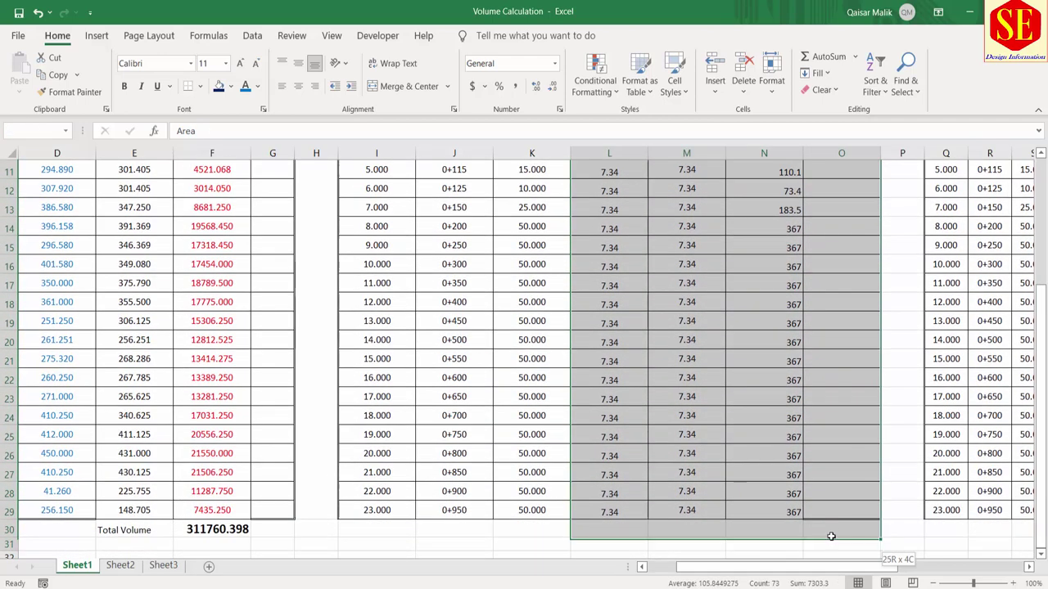
left_click(299, 88)
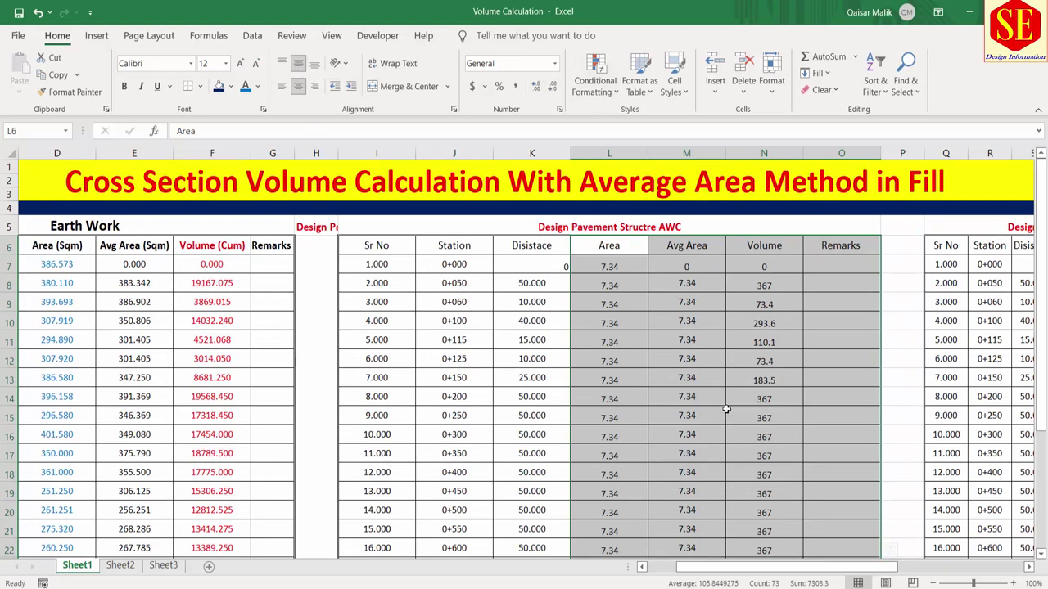
left_click(689, 397)
left_click_drag(647, 264, 769, 530)
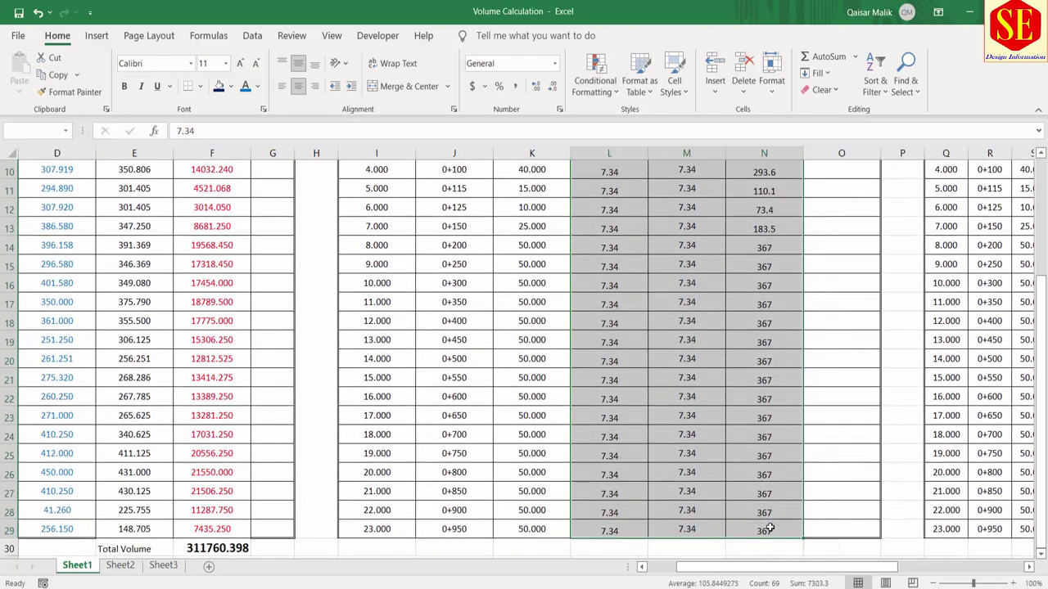
left_click(534, 87)
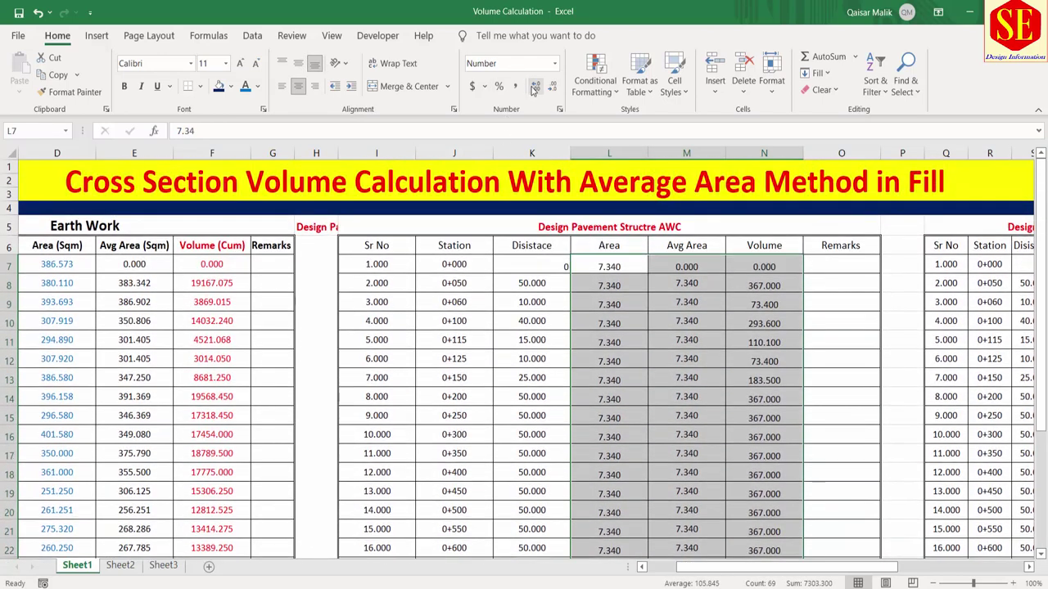
left_click(553, 87)
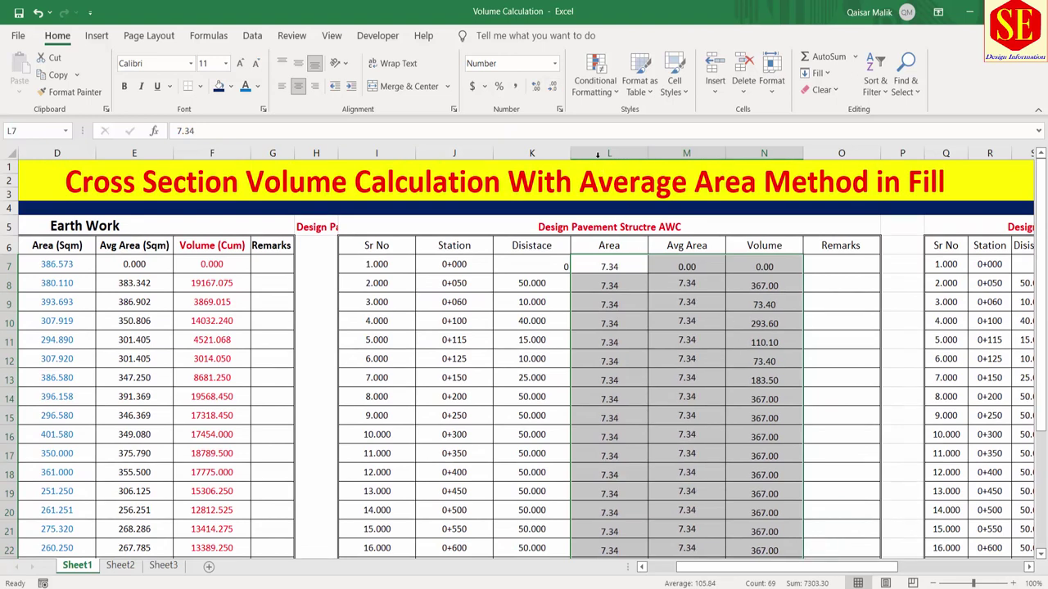
left_click(536, 86)
mouse_move(764, 266)
left_mouse_down()
mouse_move(781, 307)
mouse_move(783, 542)
left_mouse_up()
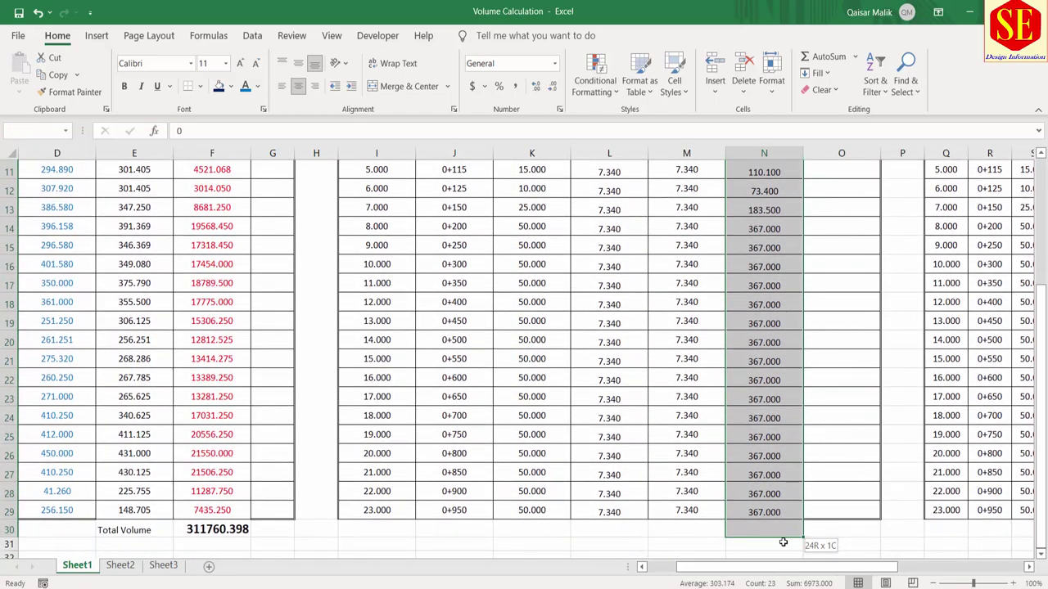
Make the AWC table's volume total in N30 bold
left_click(822, 56)
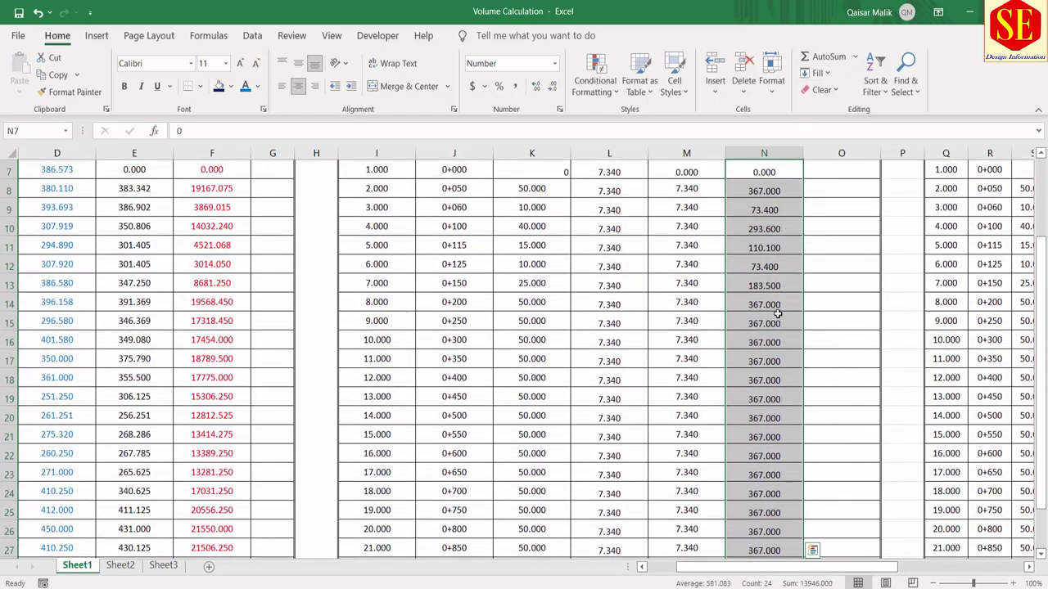
scroll(778, 313, "down", 4)
left_click(757, 378)
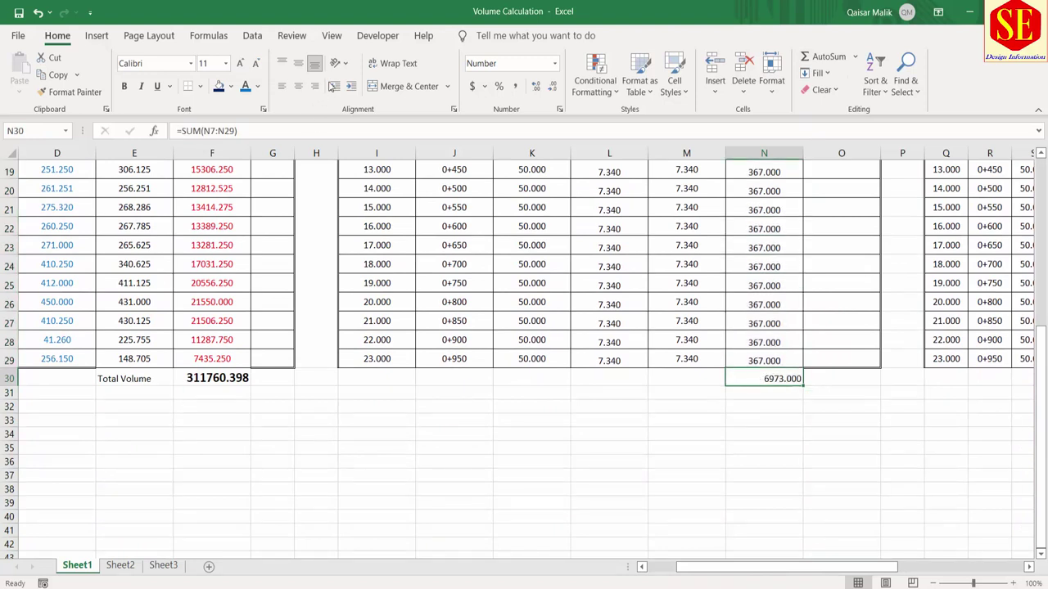
left_click(124, 86)
Copy the 'Total Volume' label into M30 beside the volume total
left_click(123, 377)
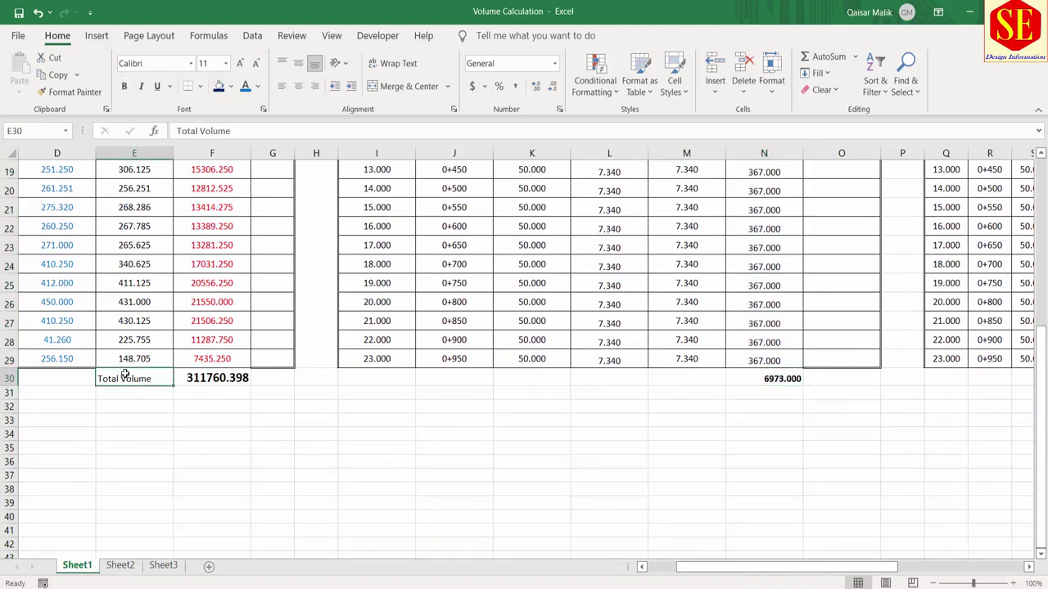
right_click(125, 377)
left_click(169, 230)
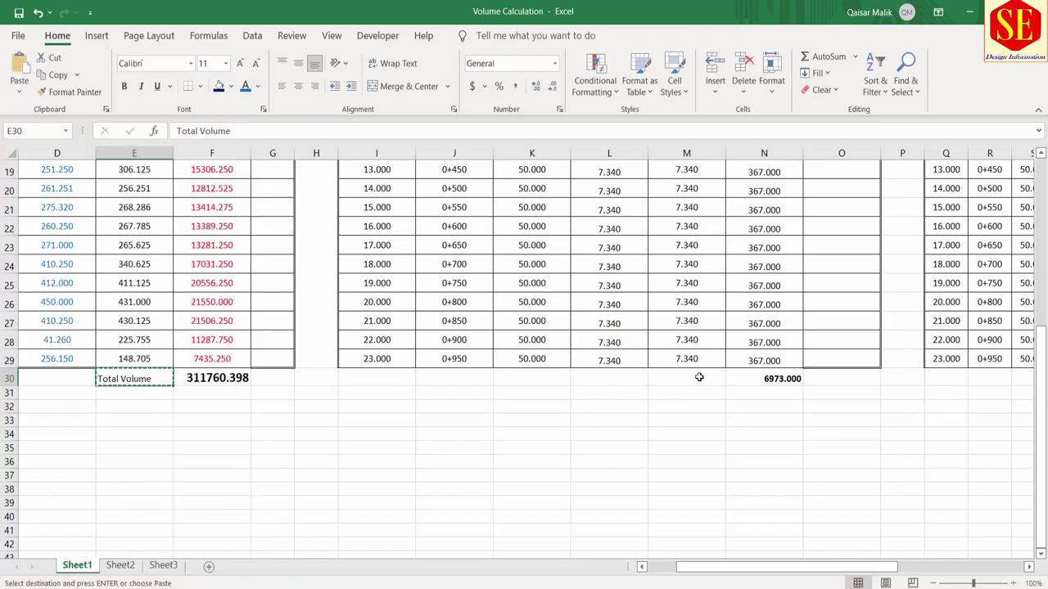
left_click(662, 376)
left_click(624, 376)
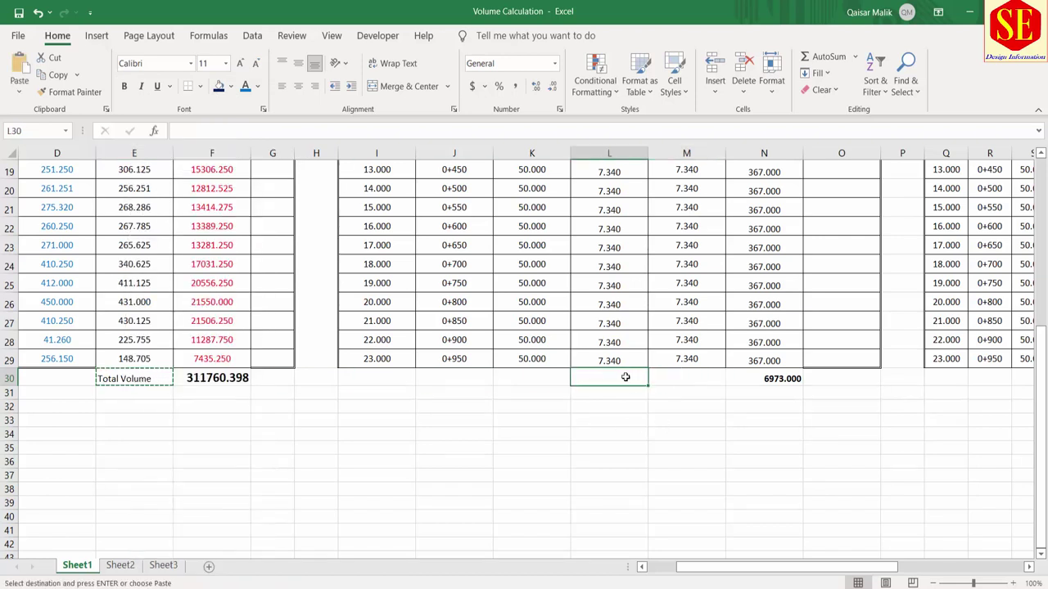
left_click(685, 377)
right_click(688, 384)
left_click(722, 89)
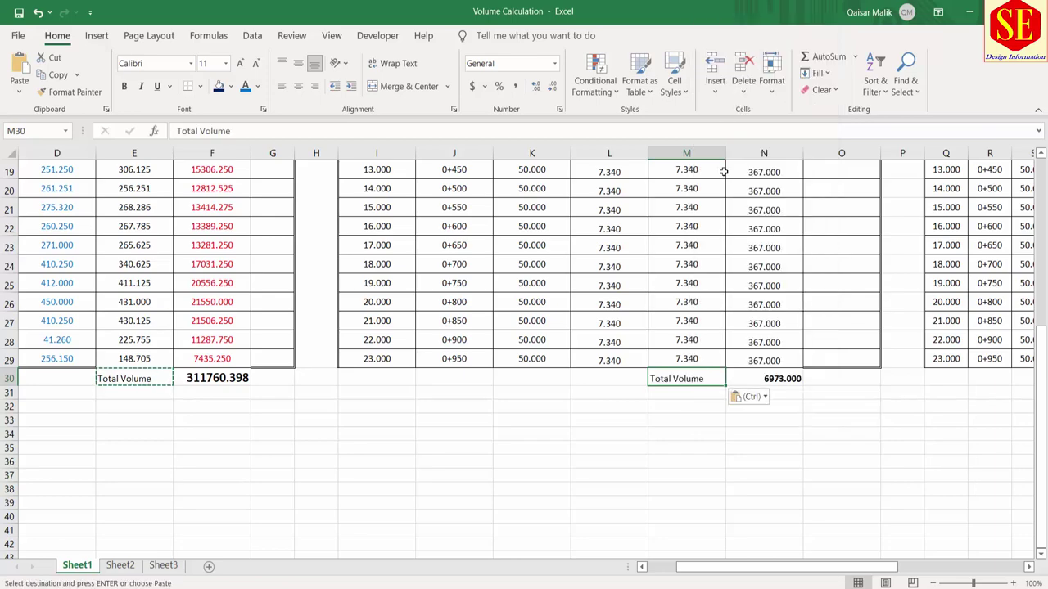
mouse_move(766, 566)
left_mouse_down()
mouse_move(803, 581)
mouse_move(833, 573)
left_mouse_up()
Enter the asphalt base course area 11, read from AutoCAD, in the ABC table's T7
scroll(731, 428, "up", 3)
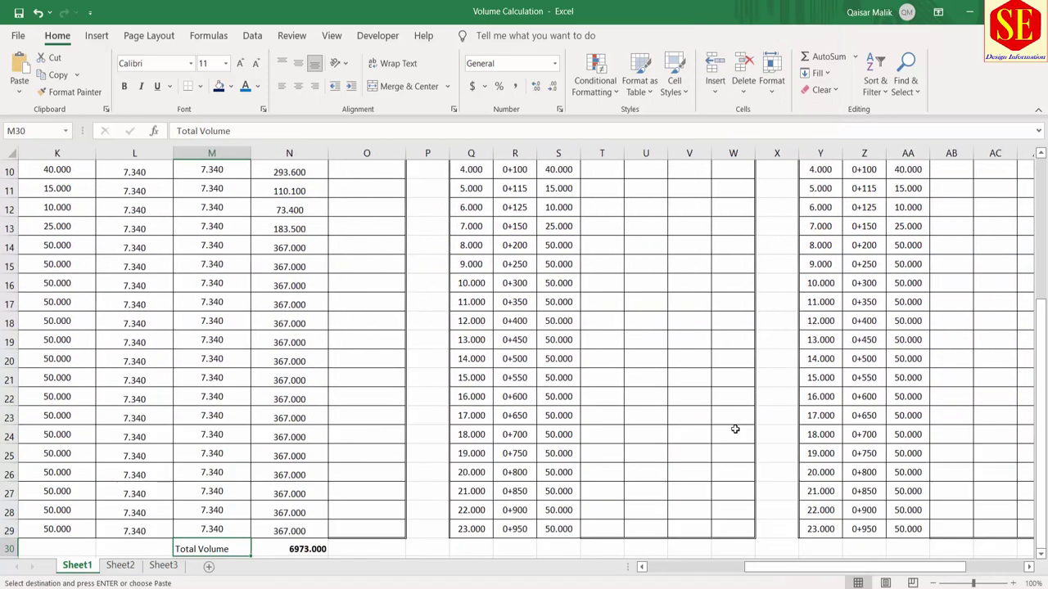
scroll(704, 411, "up", 2)
left_click(593, 224)
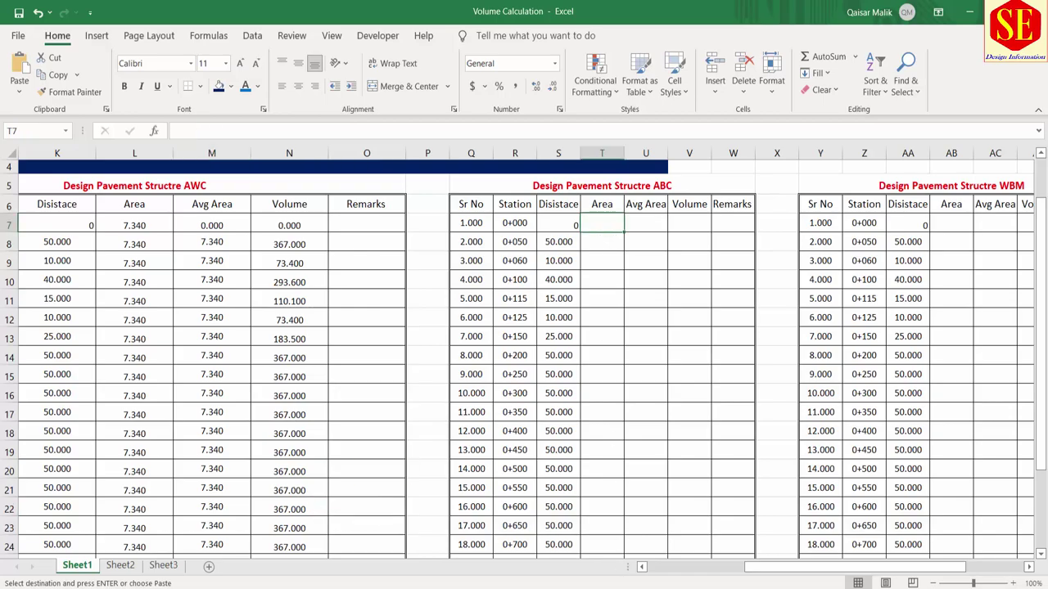
key("alt+Tab")
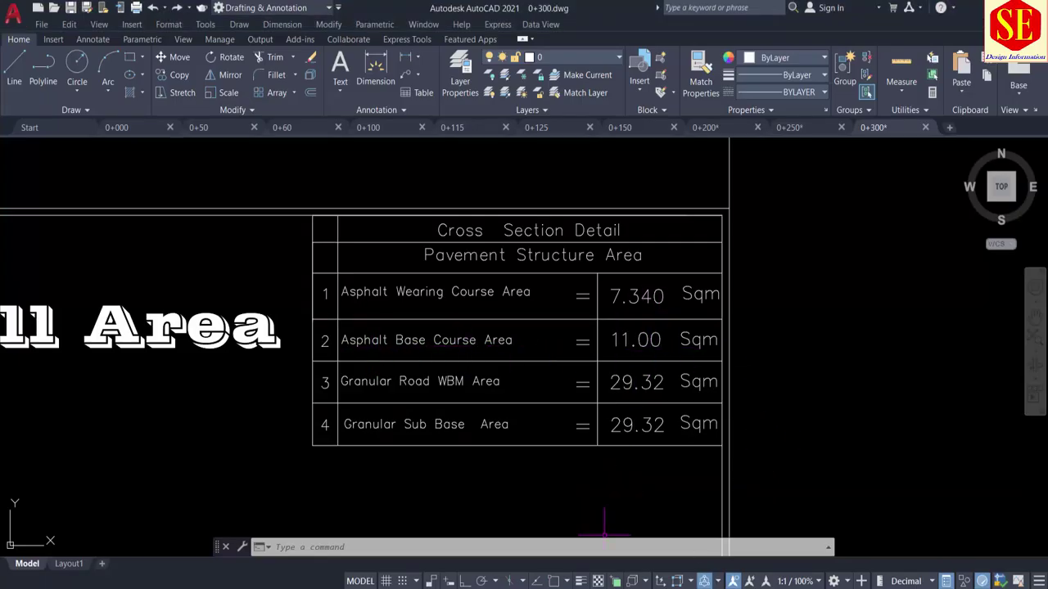
key("alt+Tab")
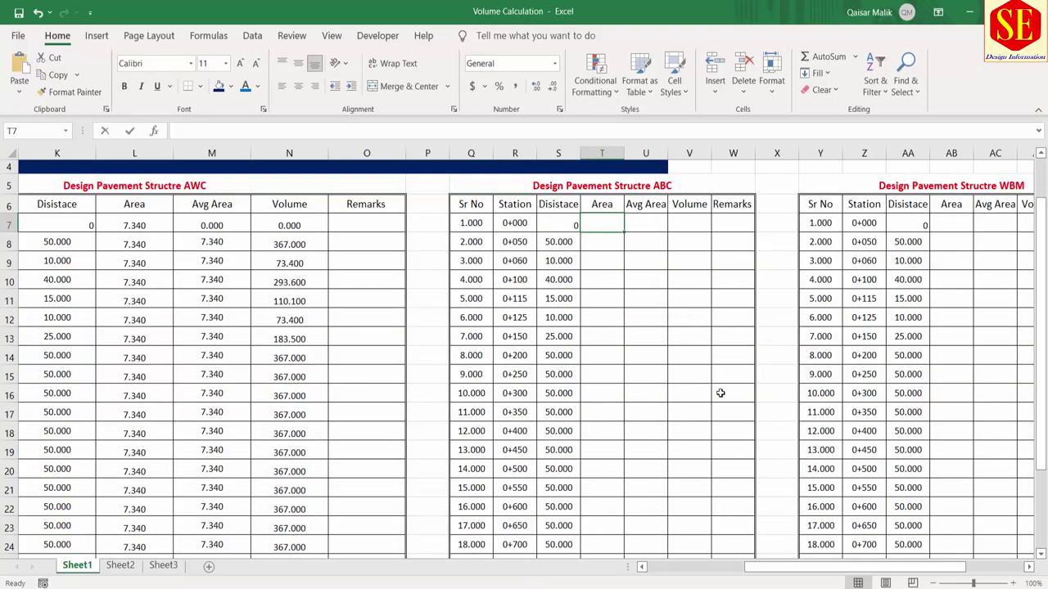
type("11")
key("Return")
Fill the ABC Area column with 11, centred and shown with two decimals
left_click(620, 225)
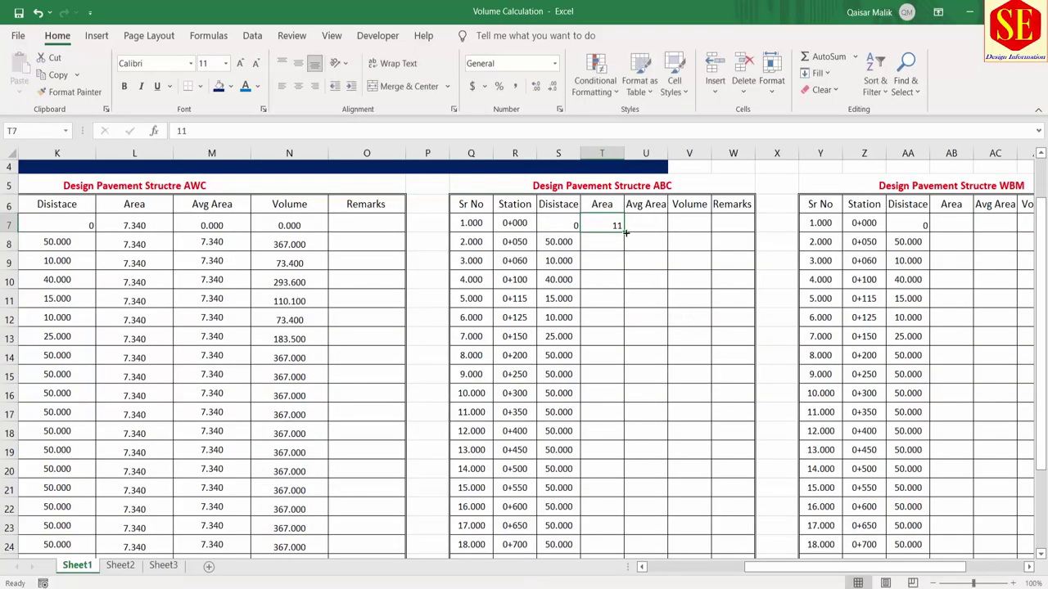
double_click(623, 234)
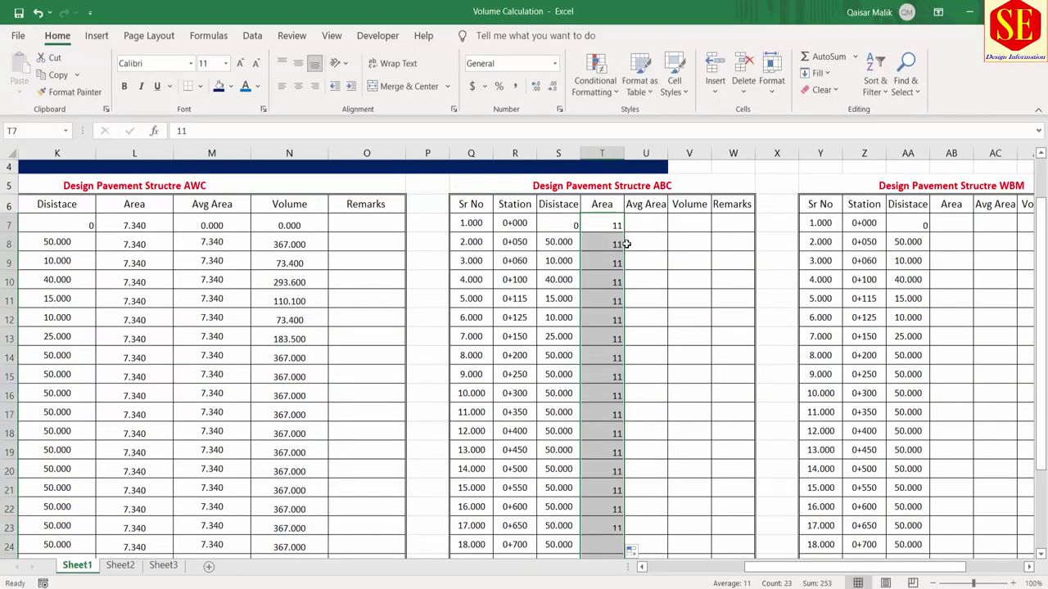
left_click(298, 86)
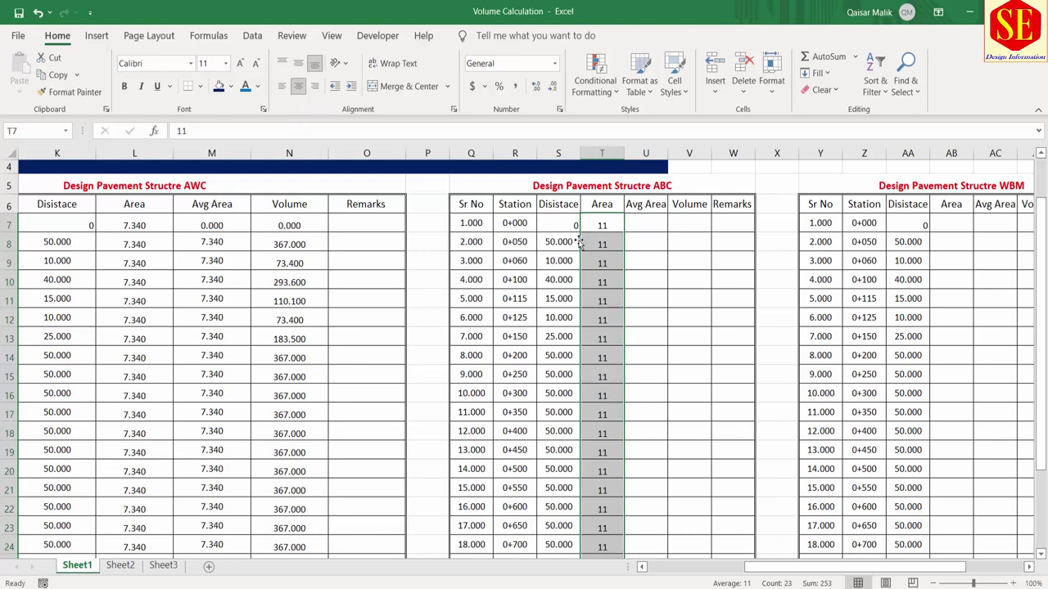
left_click(536, 86)
left_click(536, 86)
Put 0 in U7 and =(T7+T8)/2 in U8, filled down and centred
left_click(645, 222)
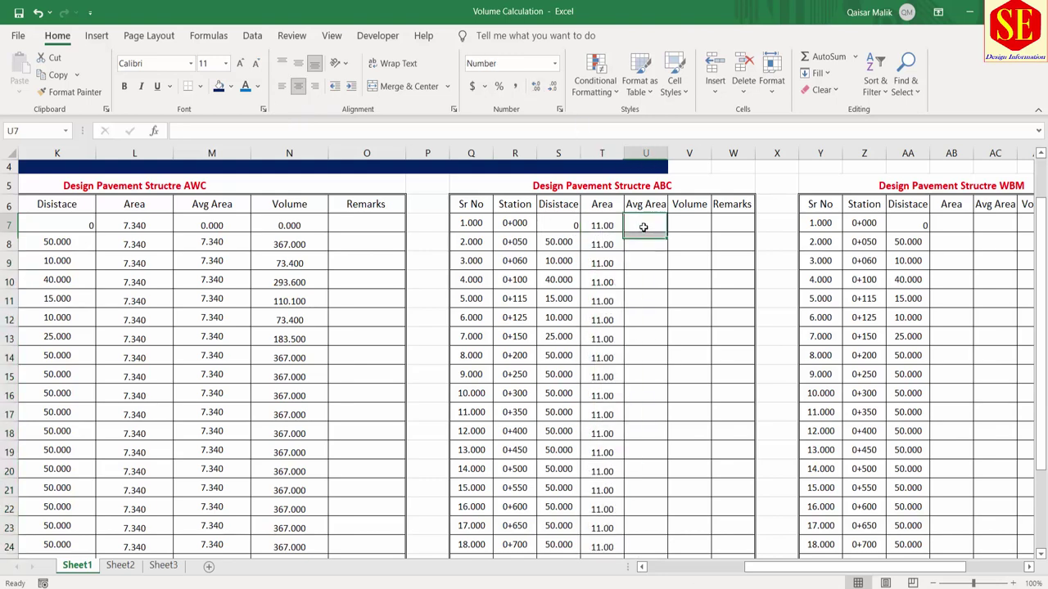
type("0")
key("Return")
type("=(")
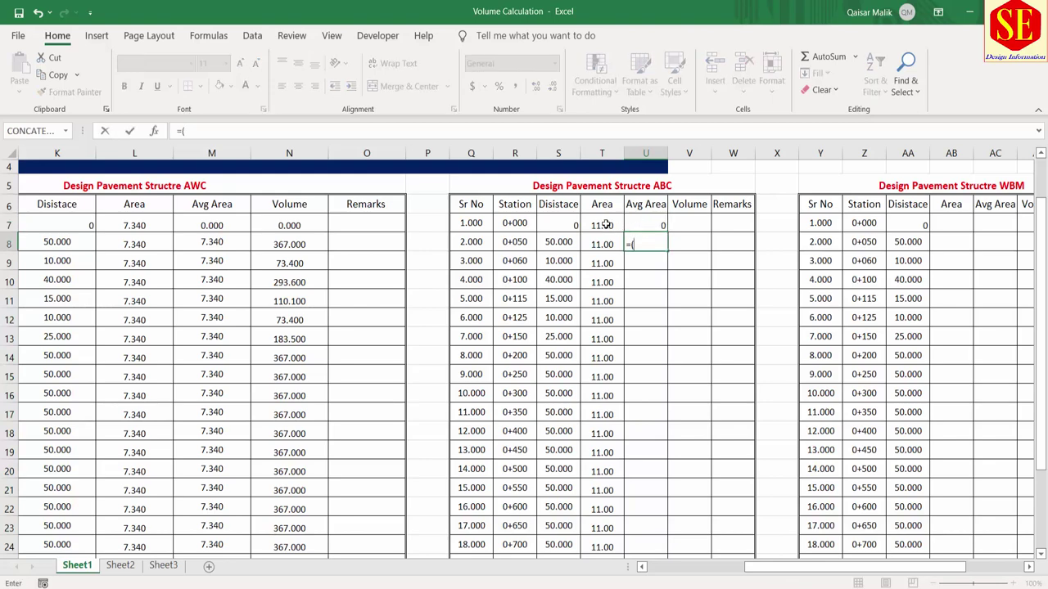
left_click(605, 225)
type("+")
left_click(606, 246)
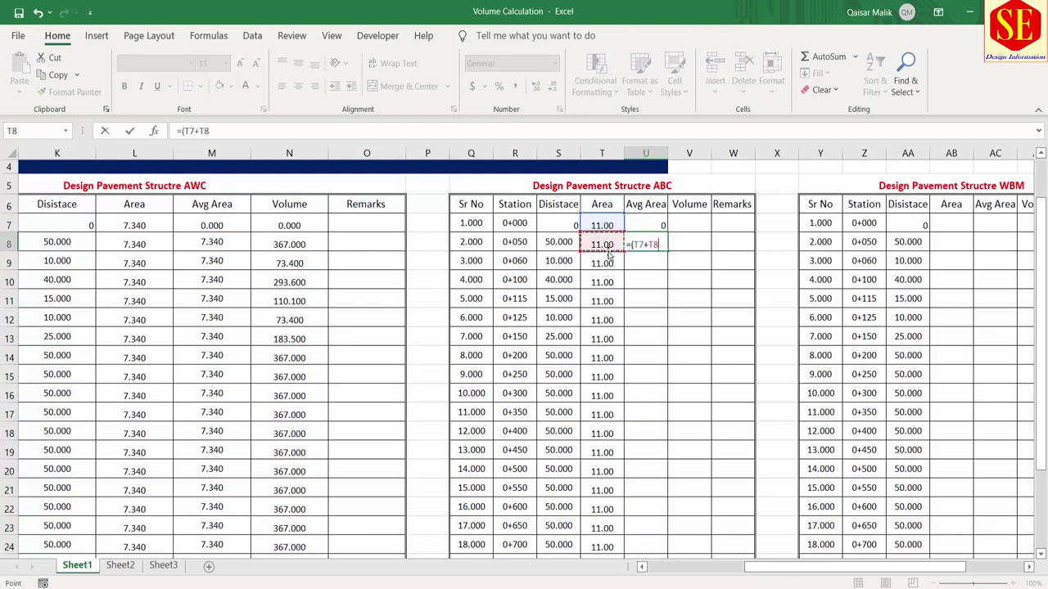
type("/2")
key("Return")
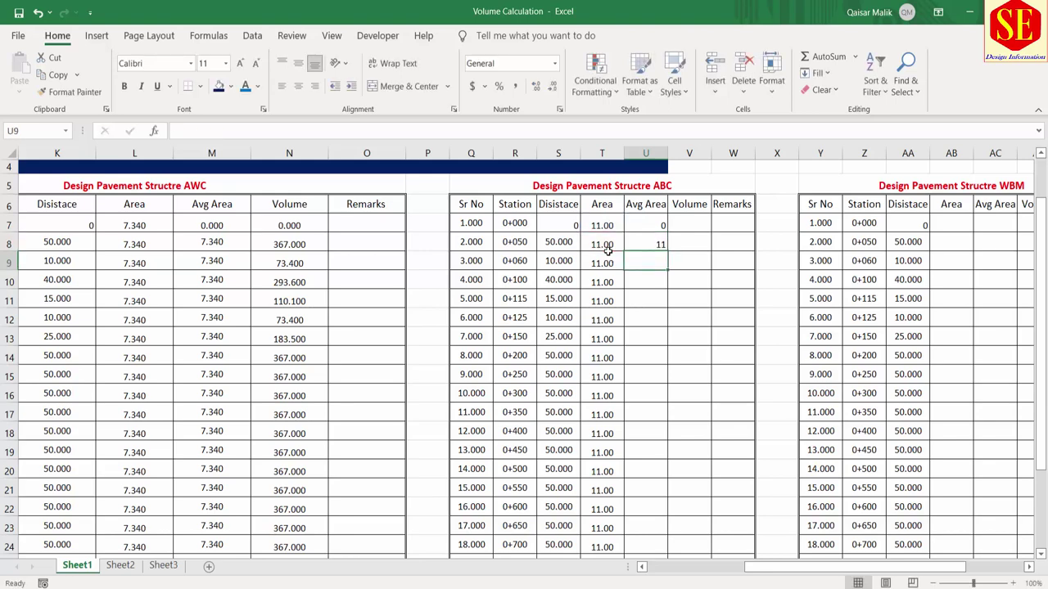
left_click(638, 245)
double_click(667, 253)
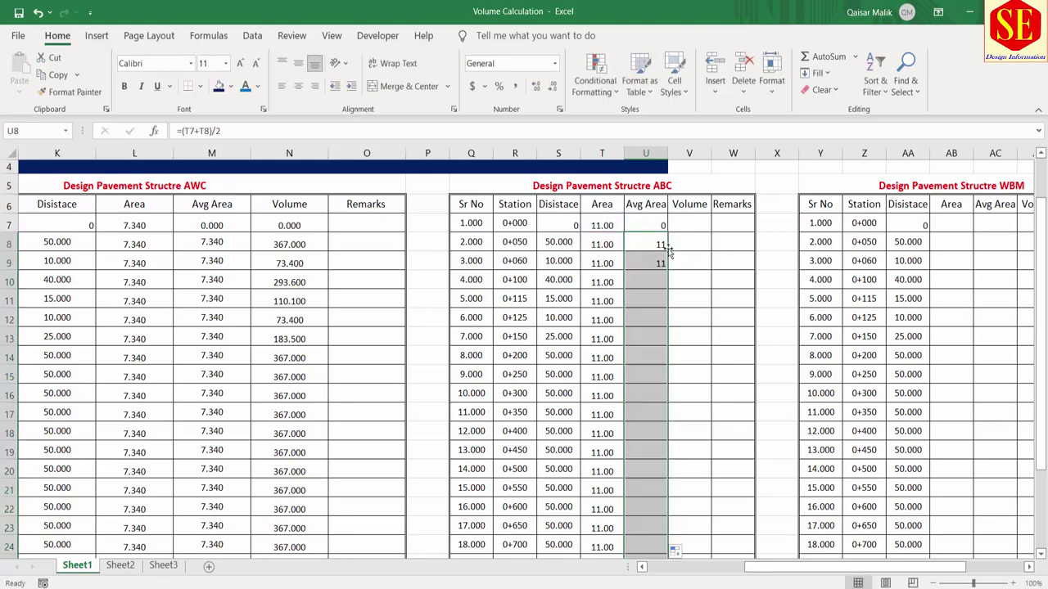
left_click(298, 86)
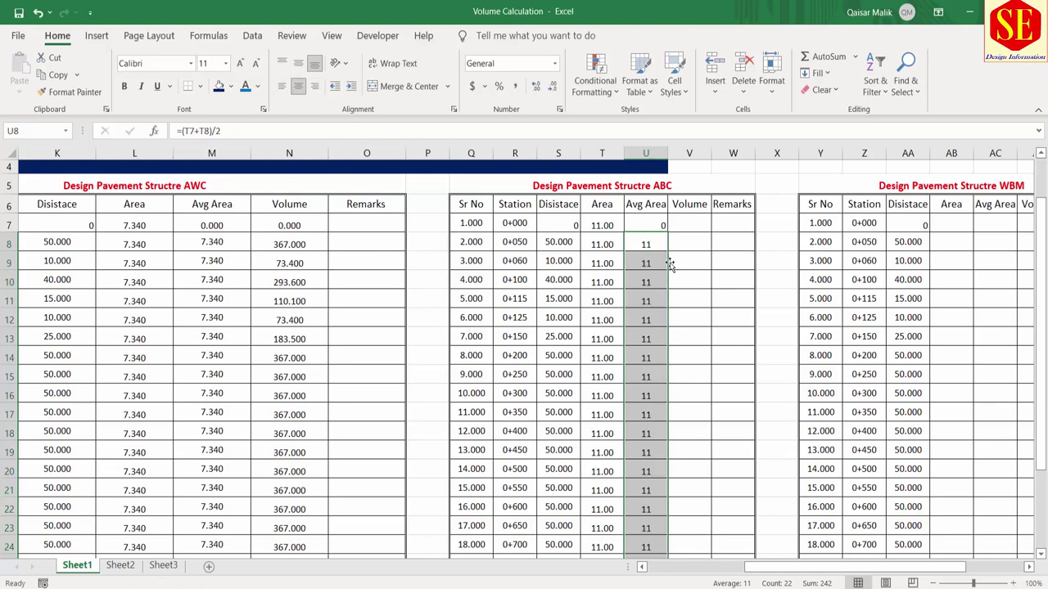
Set V7 to 0 and fill =U8*S8 down the centred Volume column
left_click(690, 227)
type("=")
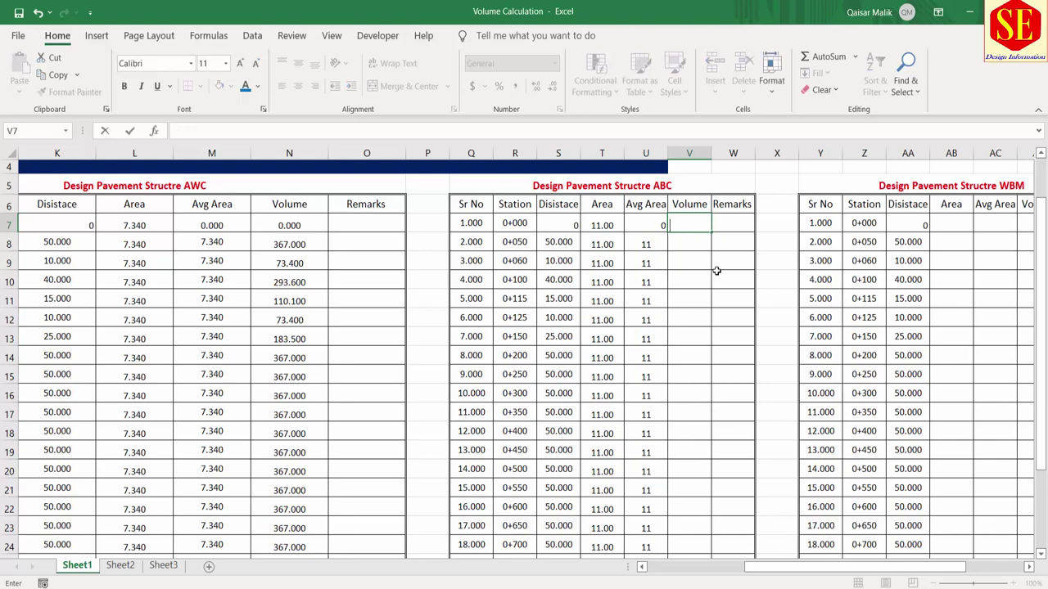
key("Return")
type("=")
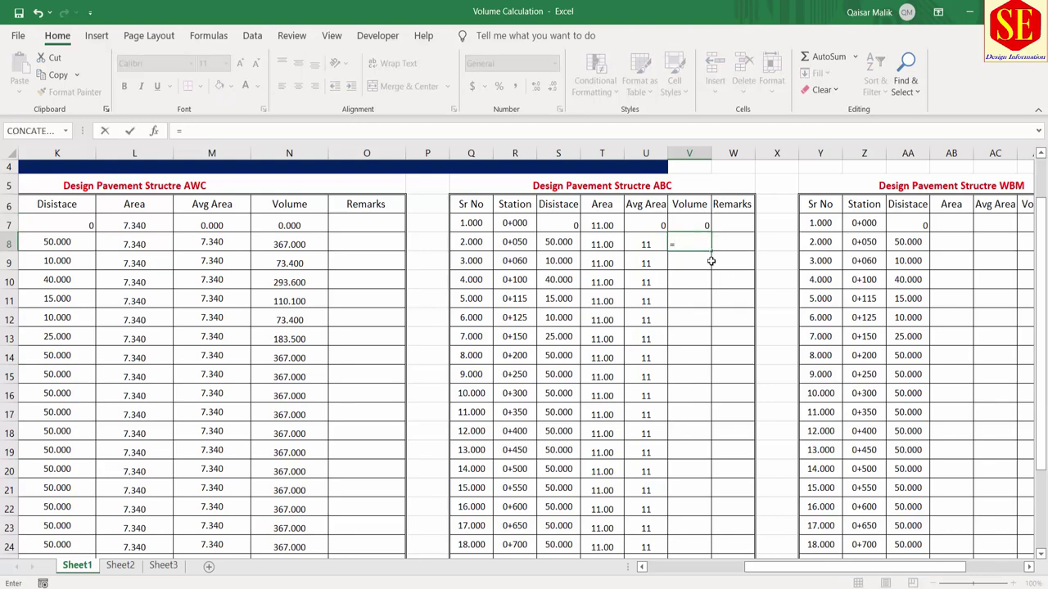
left_click(640, 239)
type("*")
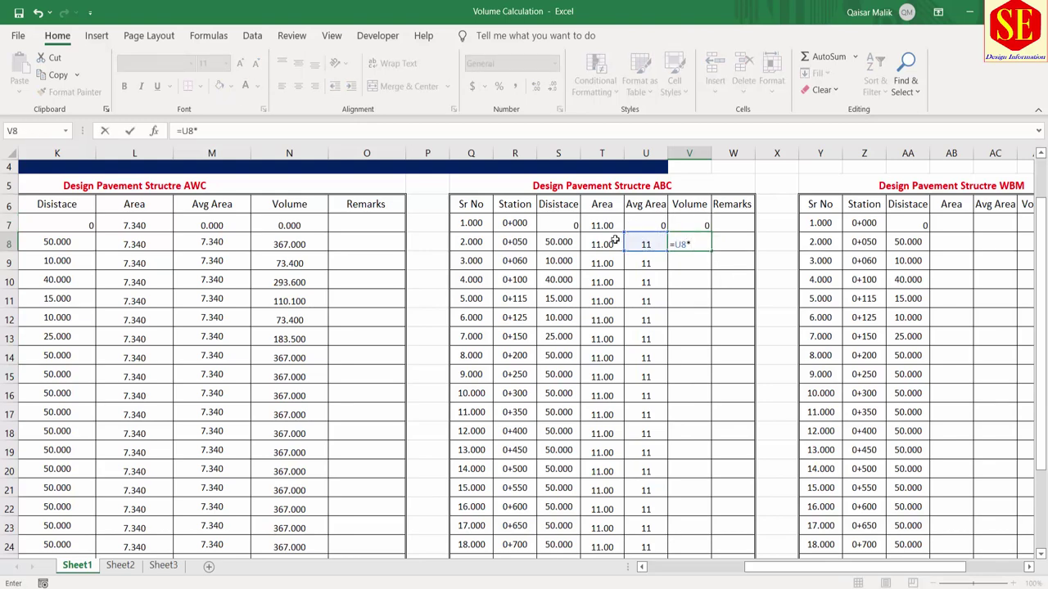
left_click(571, 238)
key("Return")
left_click(697, 243)
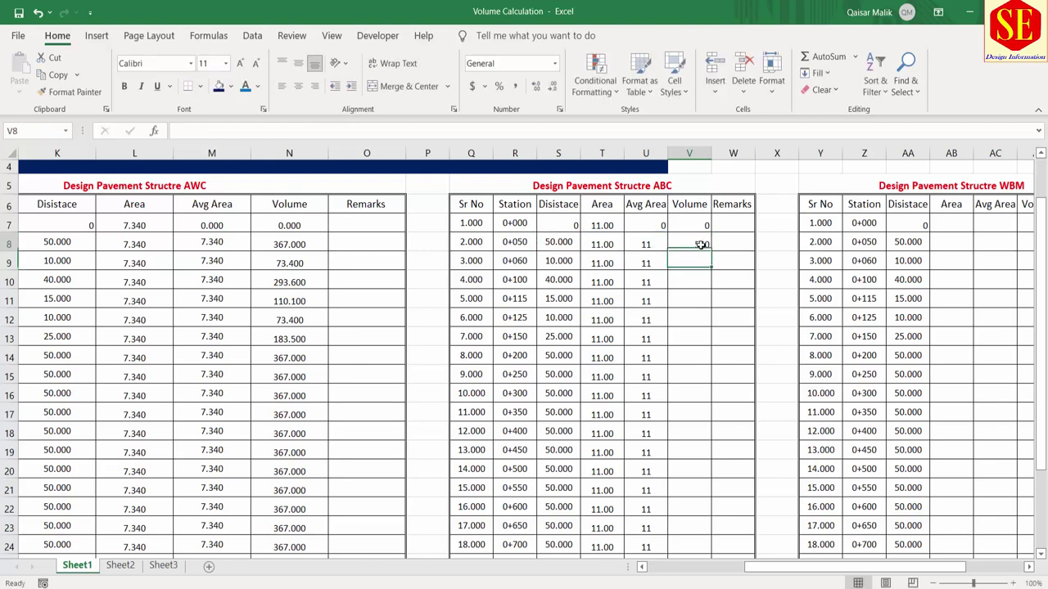
double_click(711, 254)
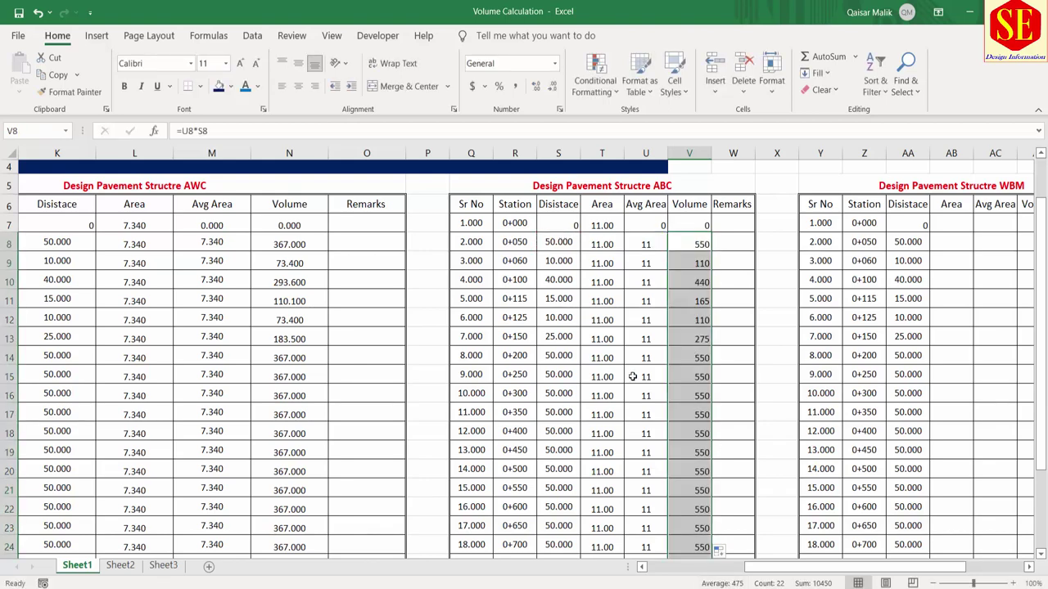
left_click(298, 85)
Enter the WBM area 29.32 in AB7 and fill it down the Area column
scroll(783, 385, "up", 1)
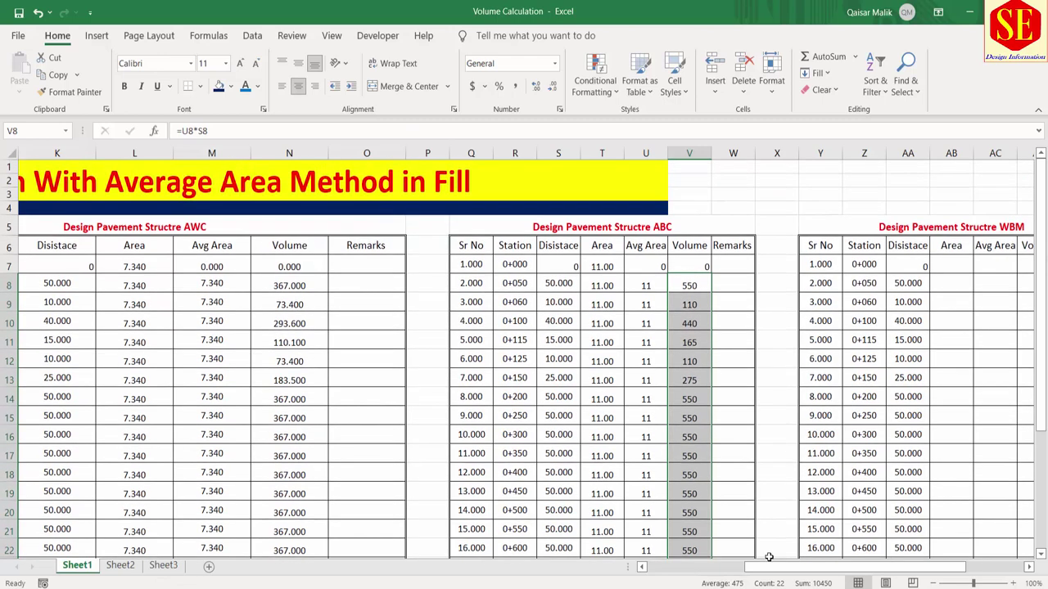
left_click_drag(772, 571, 829, 570)
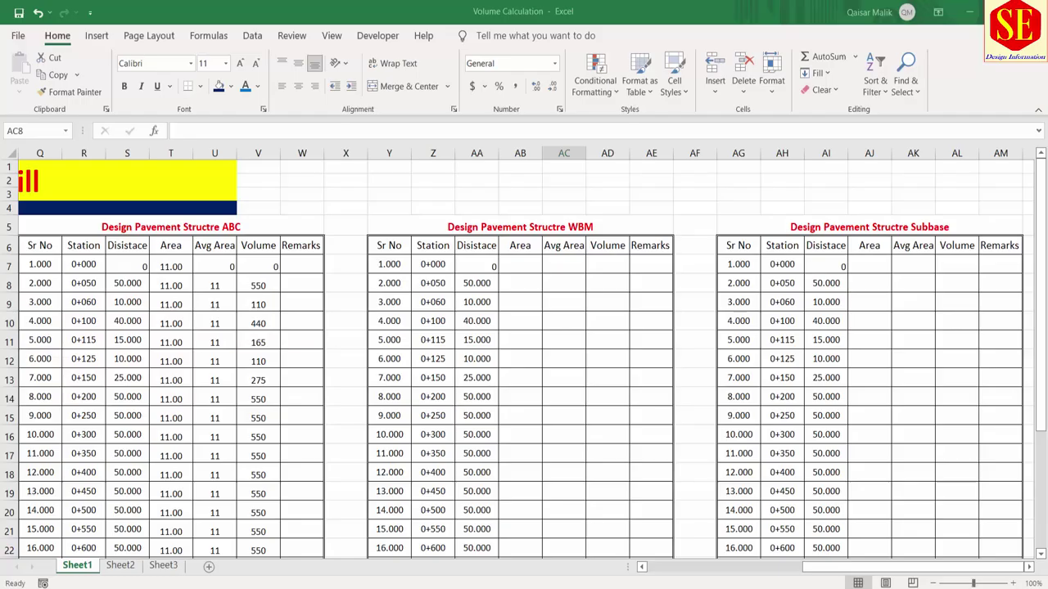
left_click(514, 284)
left_click(509, 267)
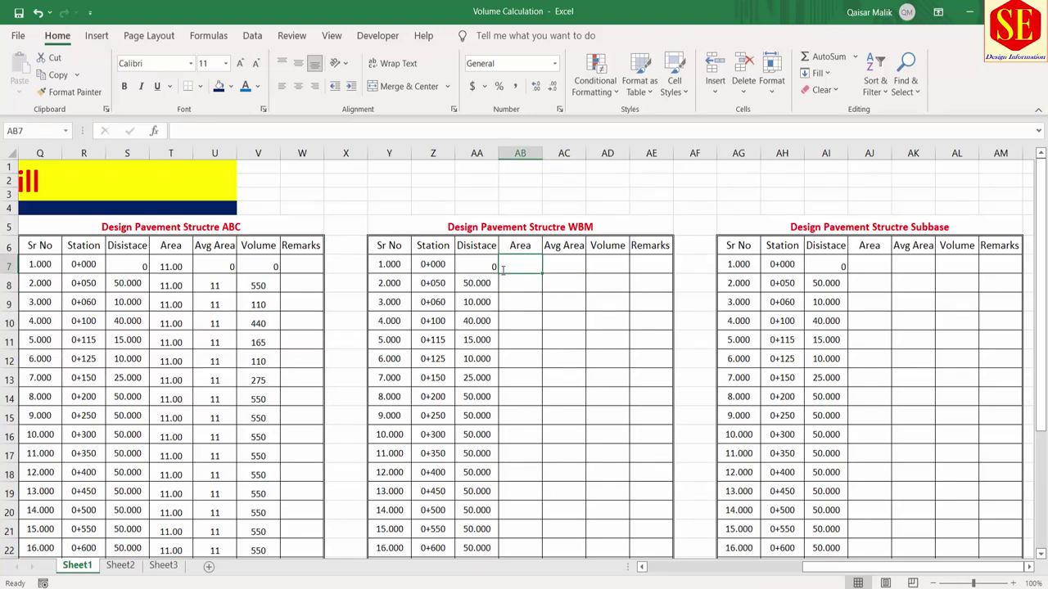
type("29.32")
key("Return")
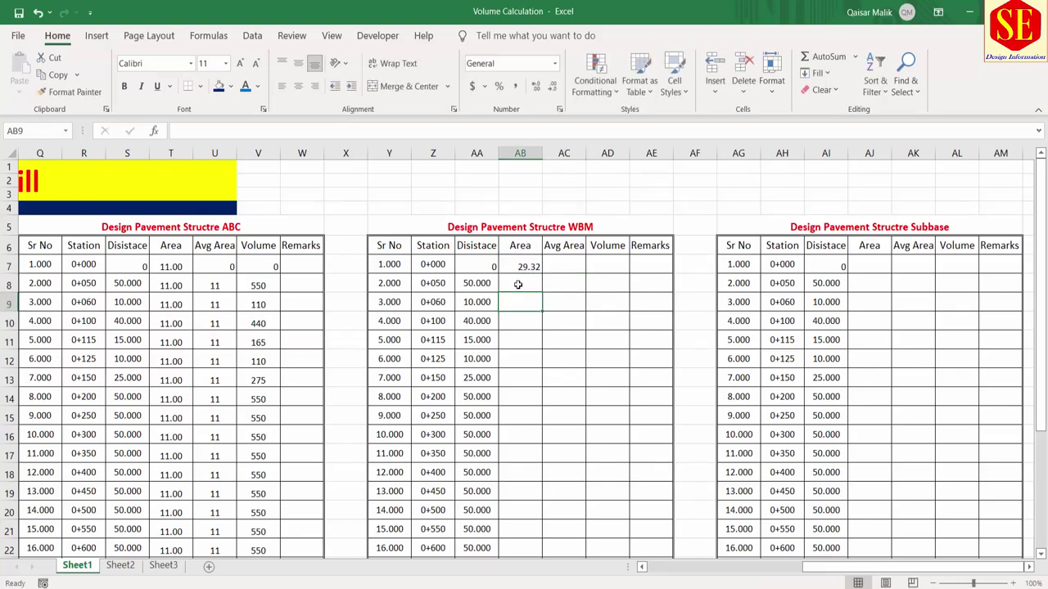
left_click(530, 266)
double_click(541, 275)
Put 0 in AC7 and an AB7/AB8 average-area formula in AC8, filled down
left_click(560, 265)
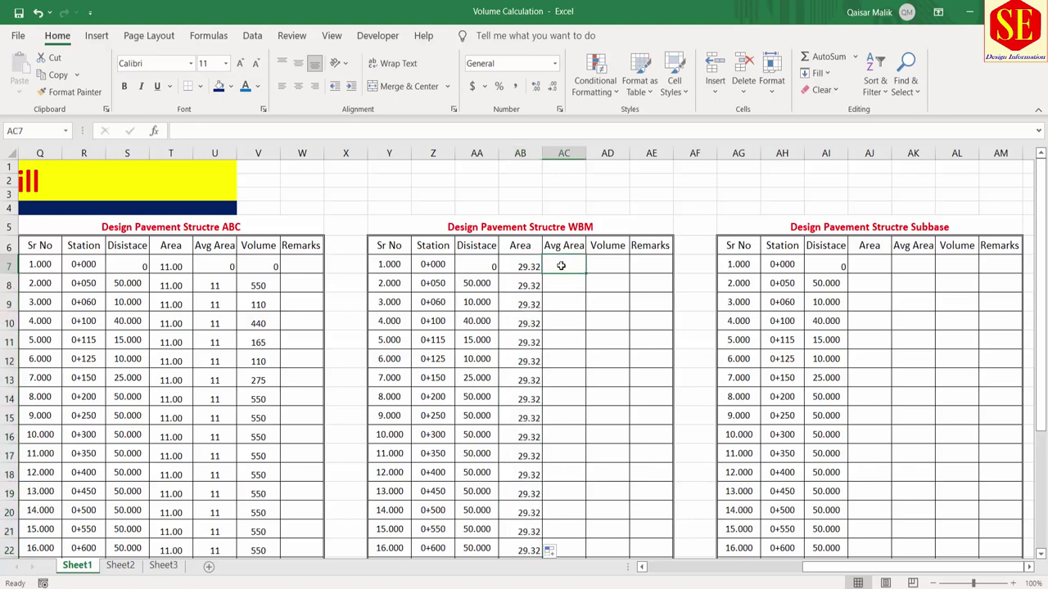
type("0")
key("Return")
type("=(")
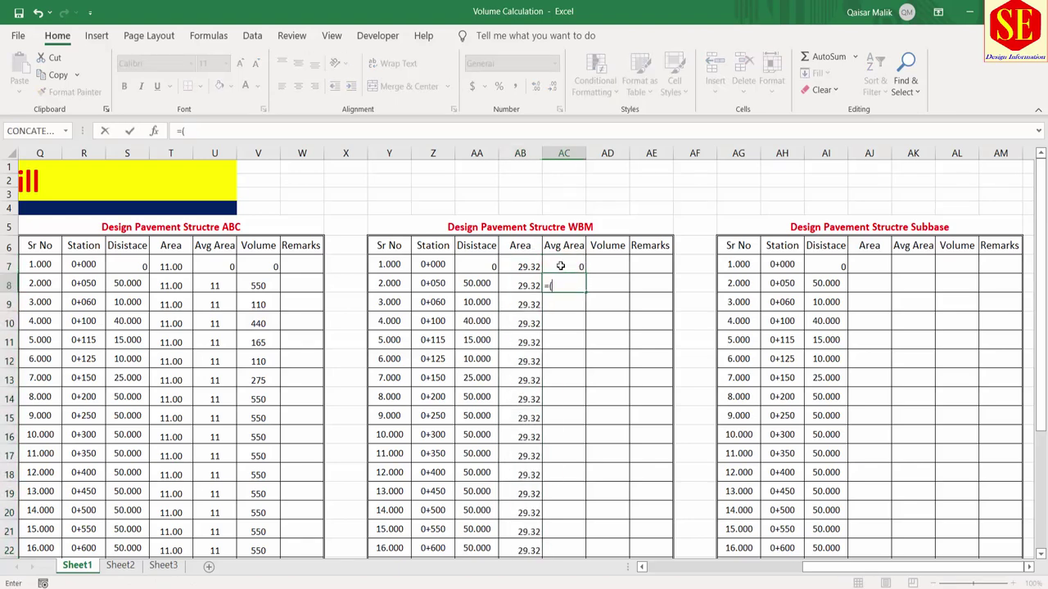
left_click(521, 268)
type("+")
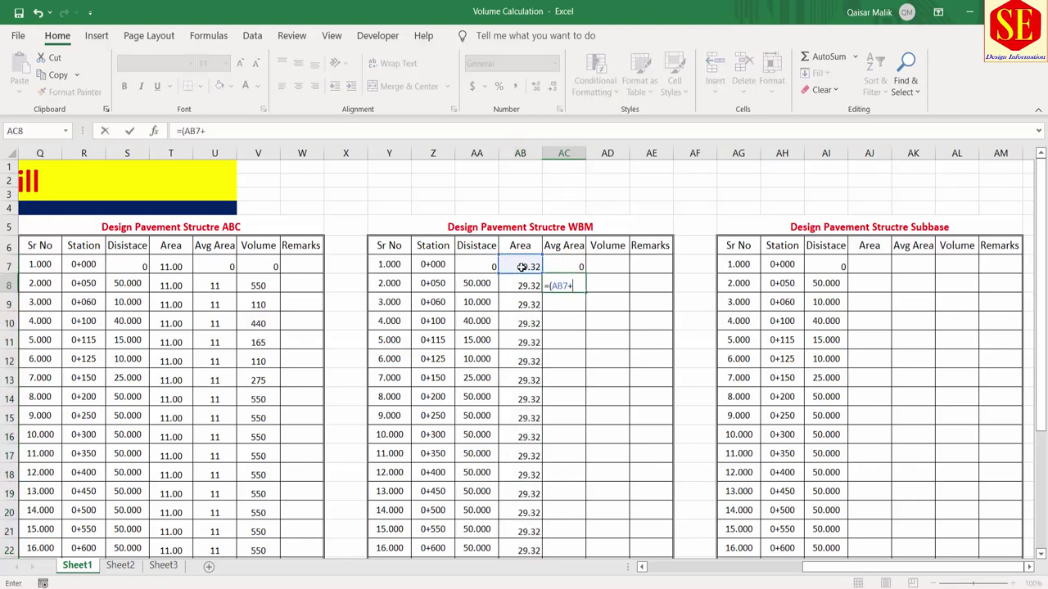
left_click(527, 283)
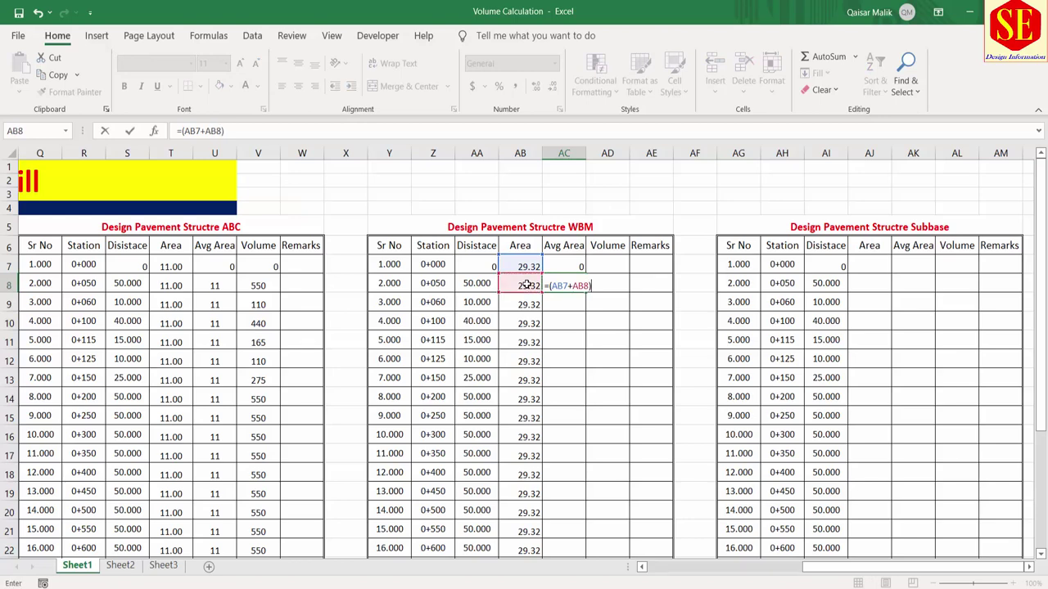
key("Return")
left_click(561, 284)
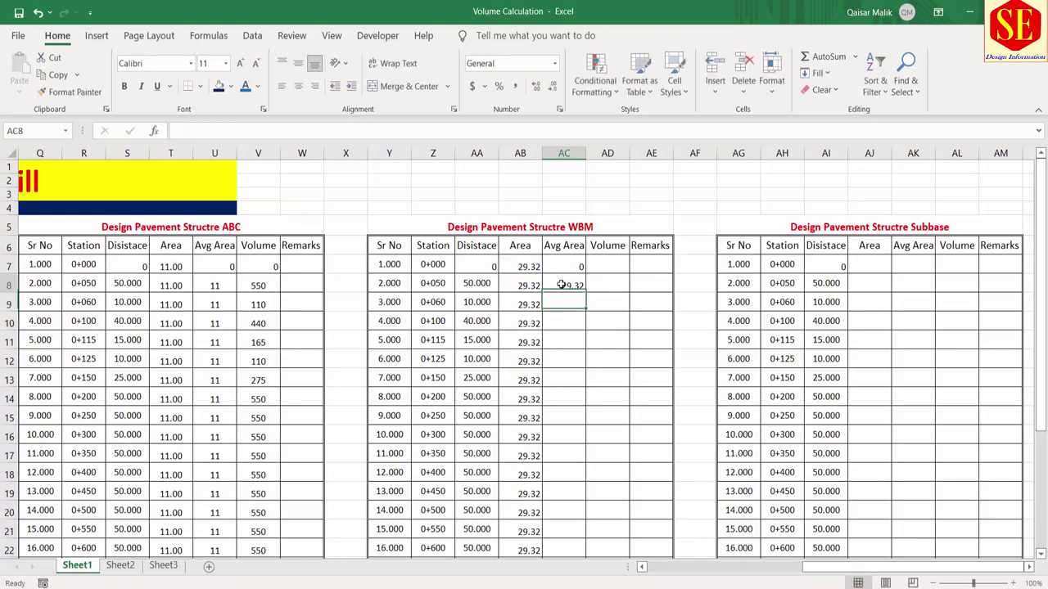
double_click(586, 293)
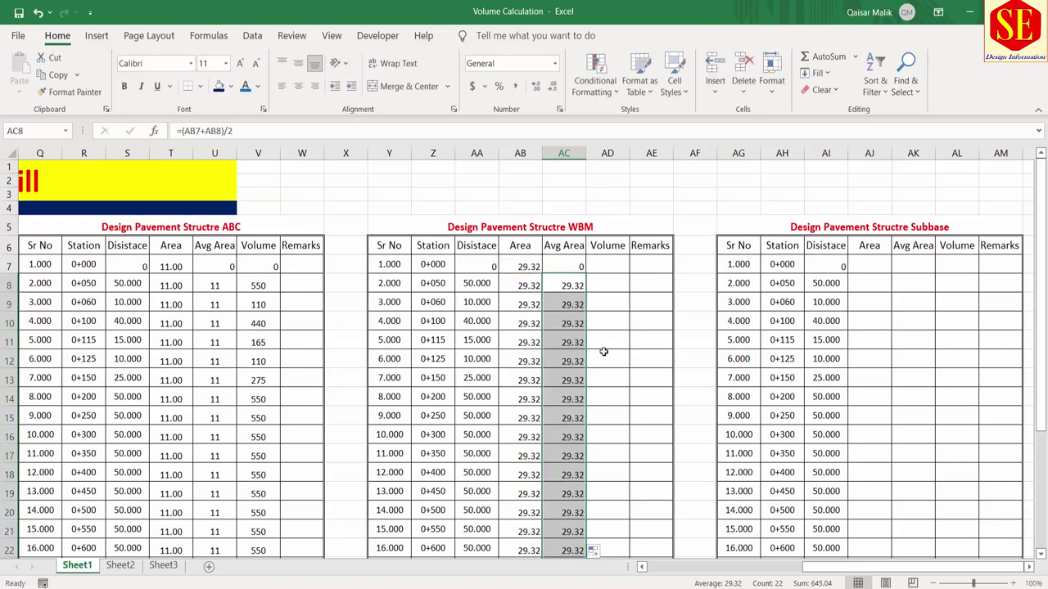
Enter =AC8*AA8 in AD8 and fill it down the WBM Volume column
left_click(607, 285)
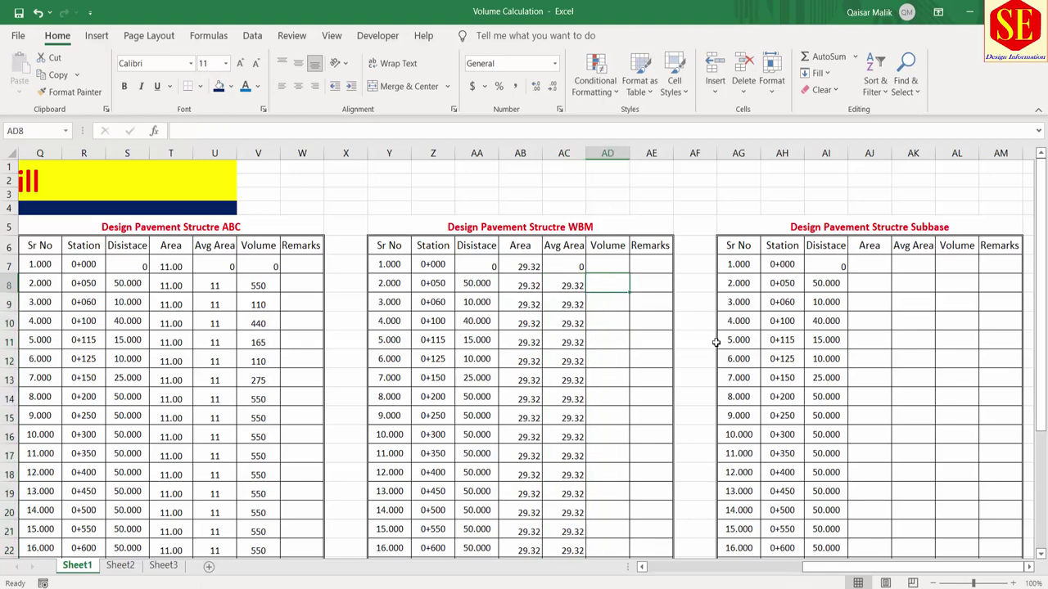
type("=")
left_click(568, 285)
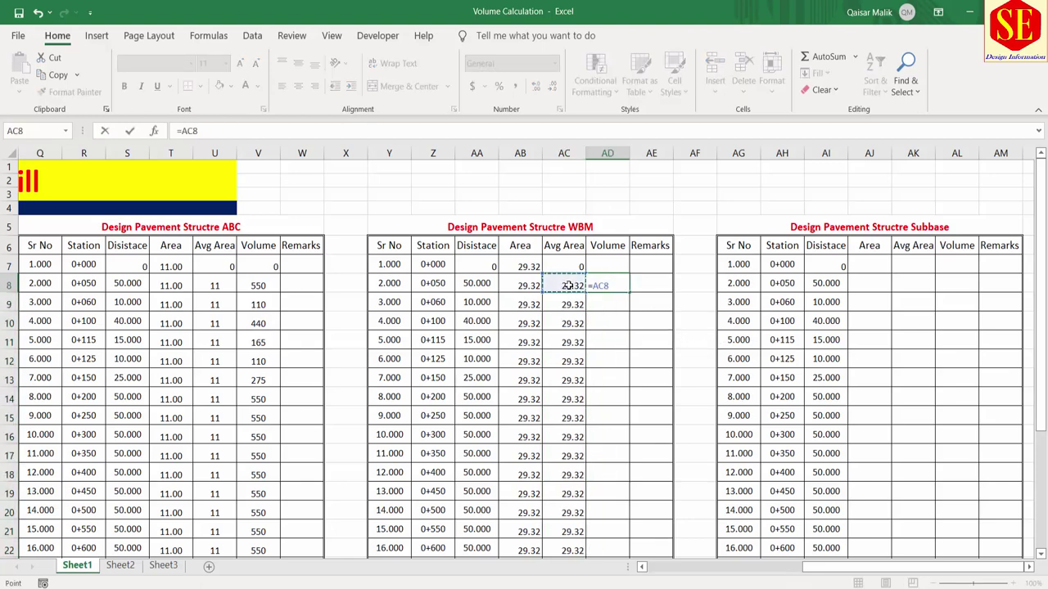
type("*")
left_click(468, 285)
key("Return")
left_click(603, 285)
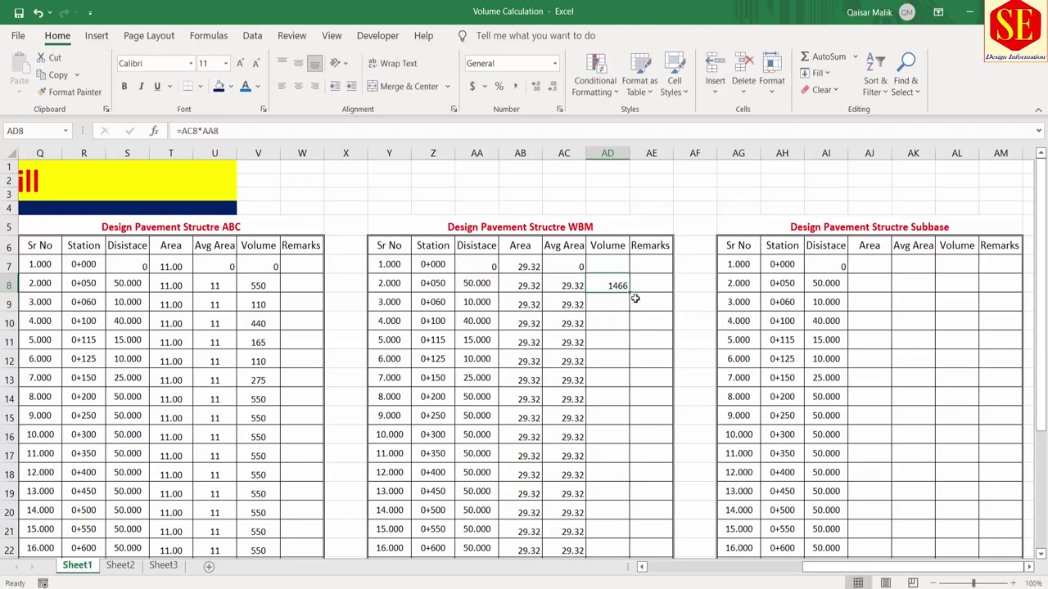
double_click(630, 295)
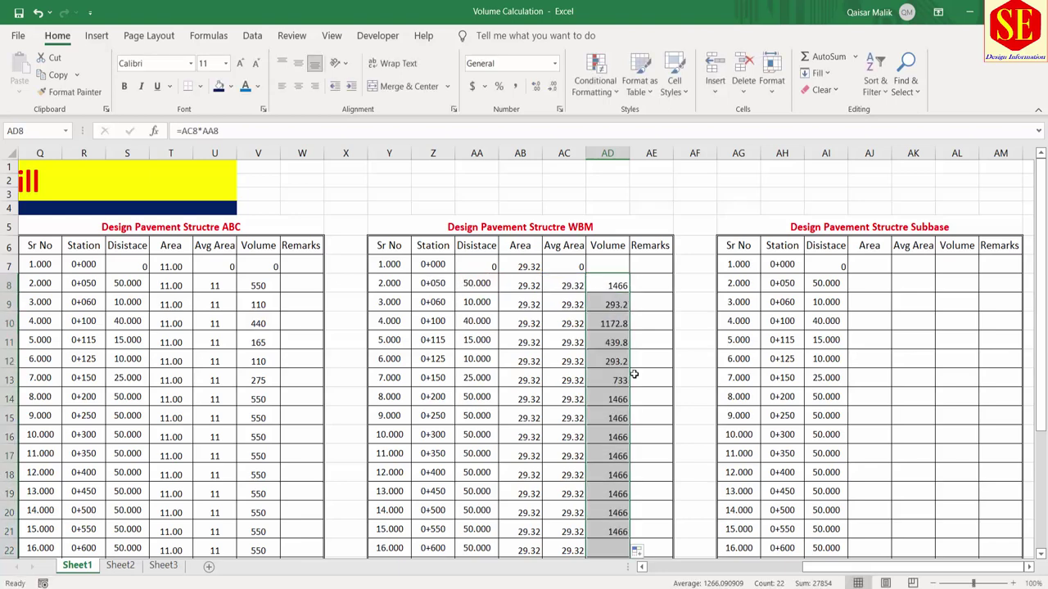
Select the Subbase table's first Area cell and check the subbase area in AutoCAD
left_click(869, 264)
key("alt+Tab")
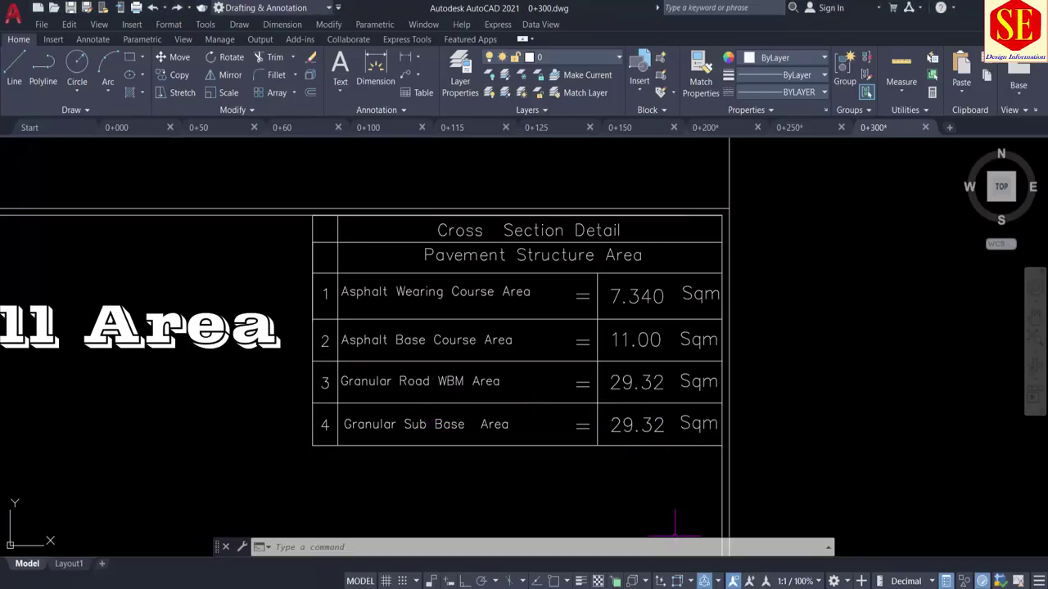
key("alt+Tab")
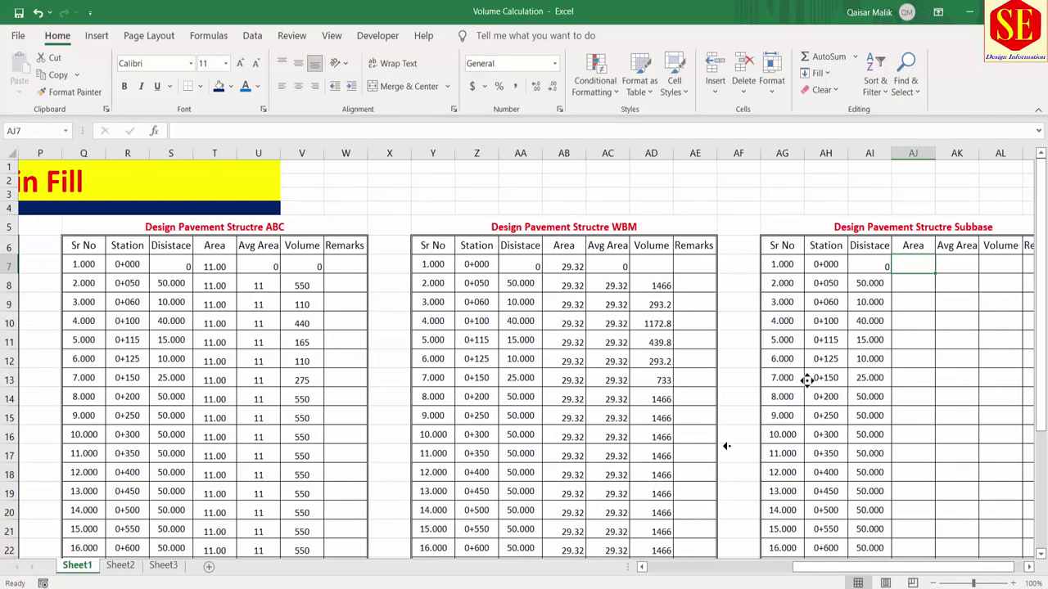
Enter the subbase area 29.32 in AJ7 and fill it down
left_click_drag(795, 568, 937, 570)
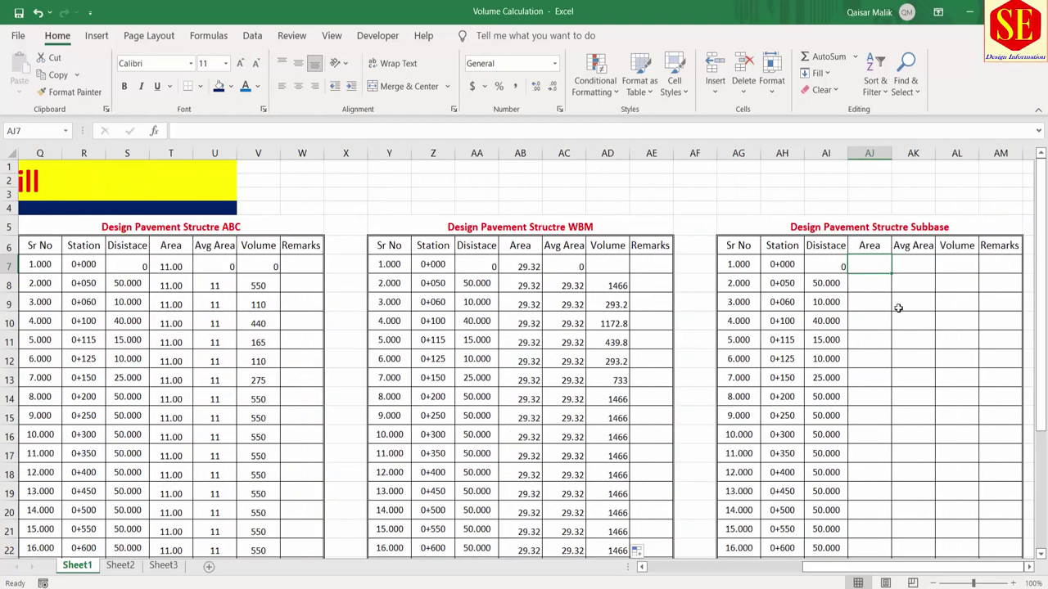
type("29.32")
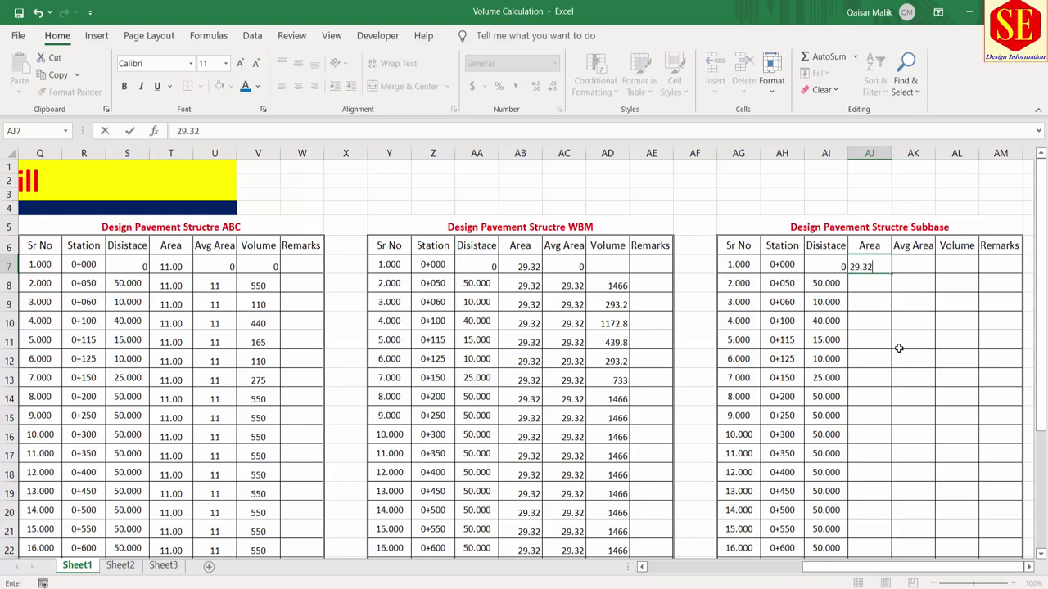
key("Return")
left_click(877, 268)
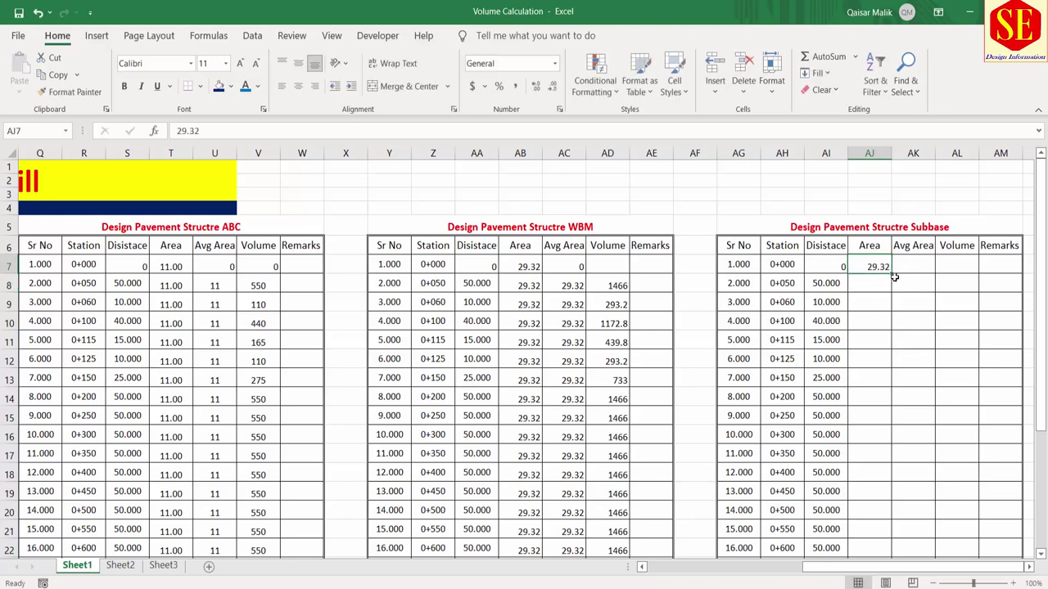
double_click(891, 276)
Put 0 in AK7 and =(AJ7+AJ8)/2 in AK8, filled down column AK
left_click(919, 269)
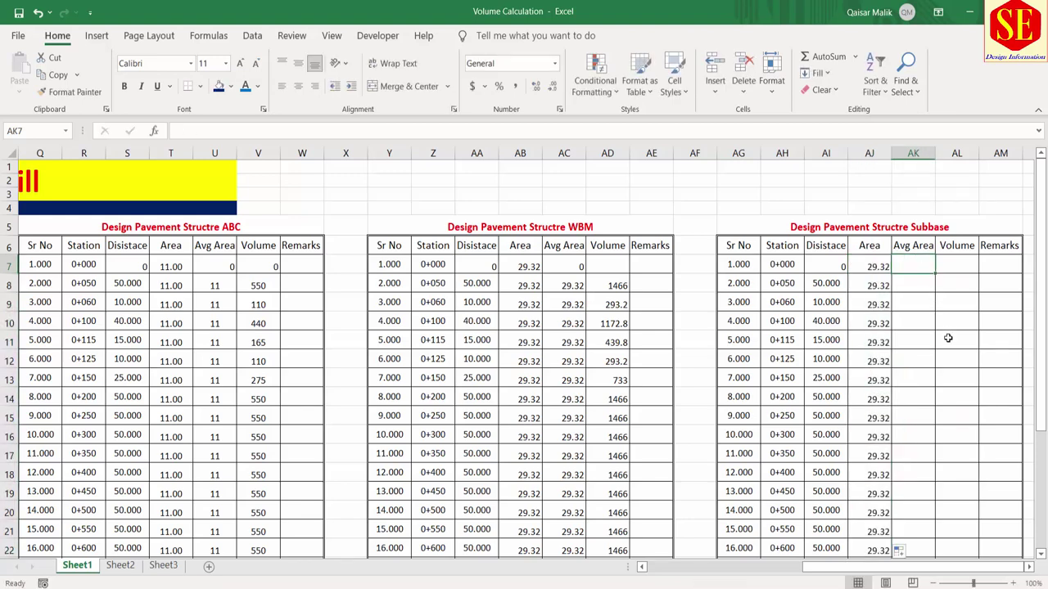
type("0")
key("Return")
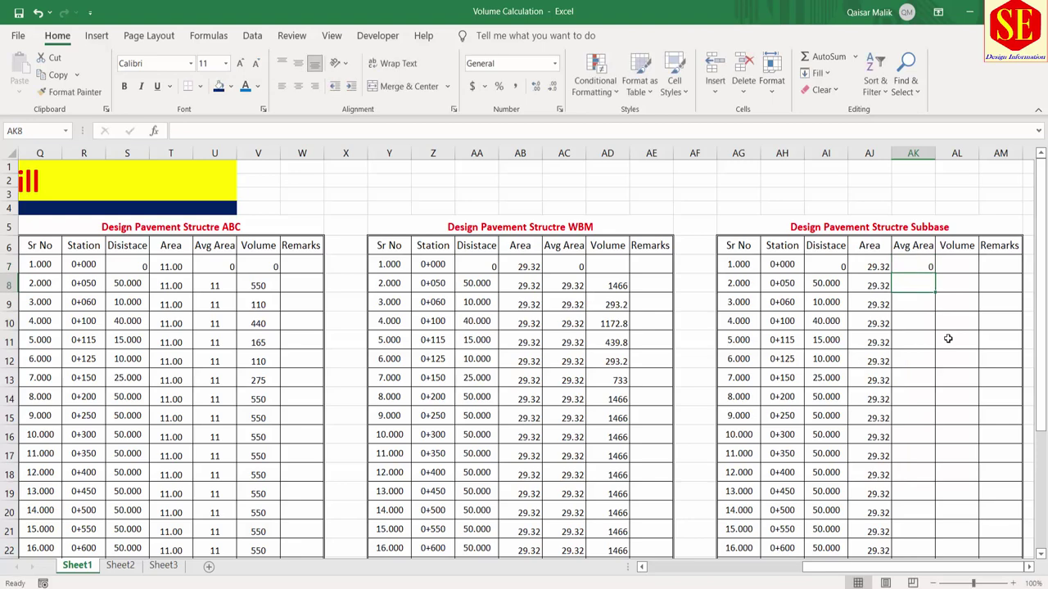
type("=(")
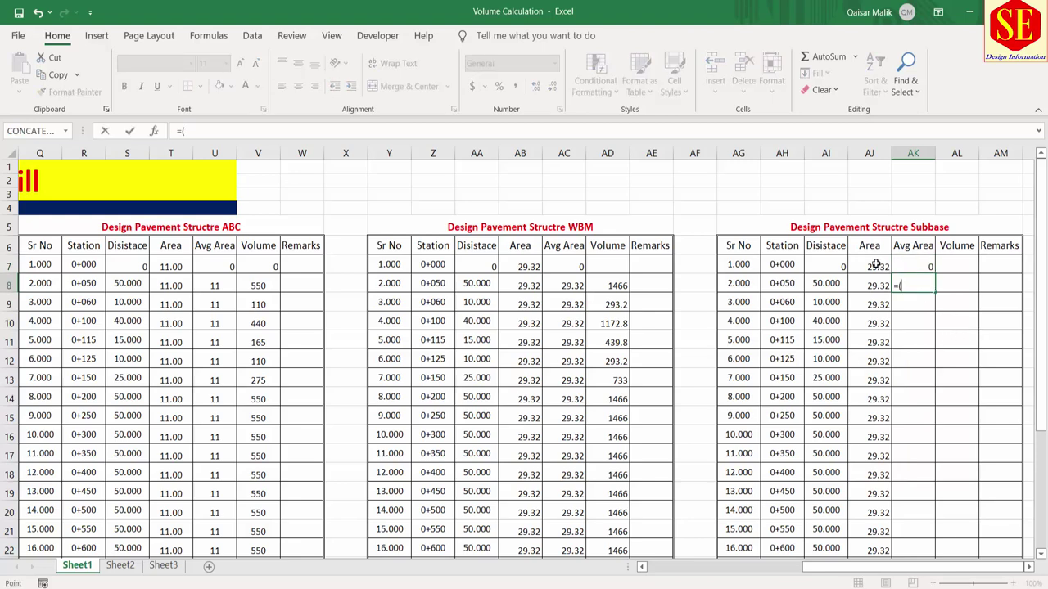
left_click(876, 263)
type("+")
left_click(874, 283)
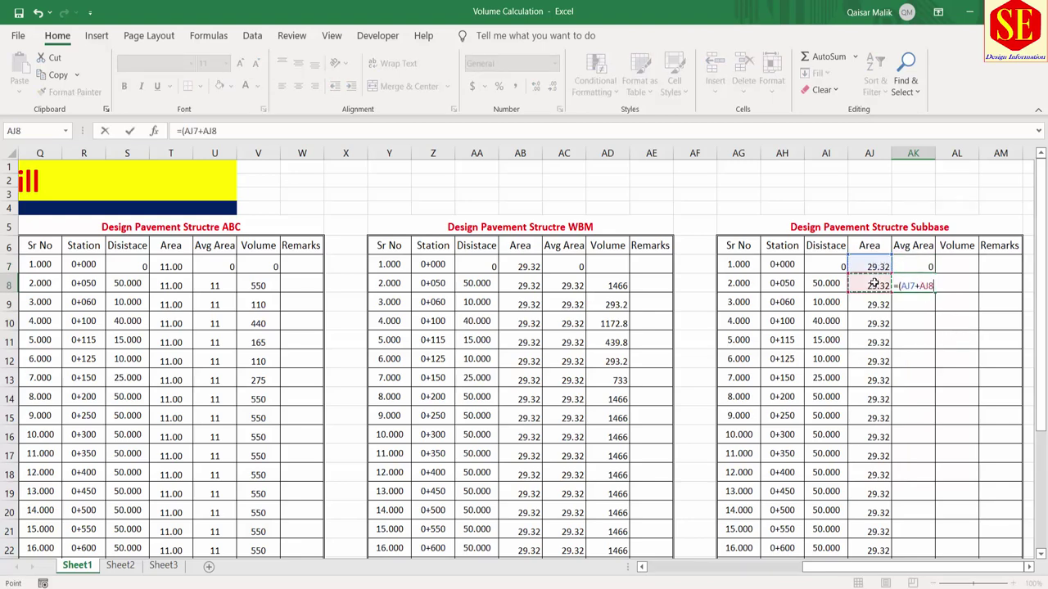
type(")/2")
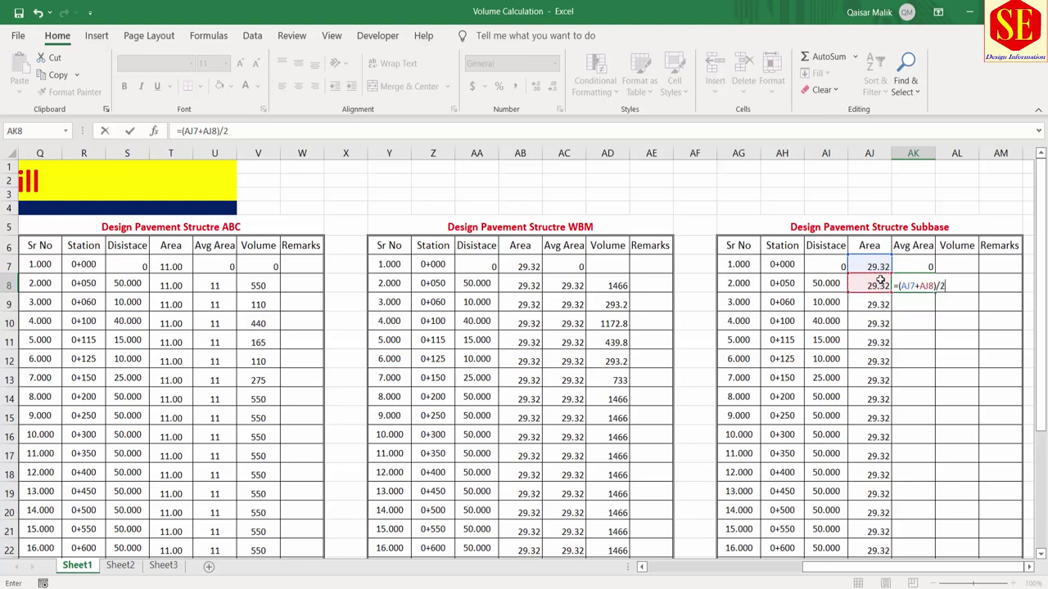
key("ctrl+Return")
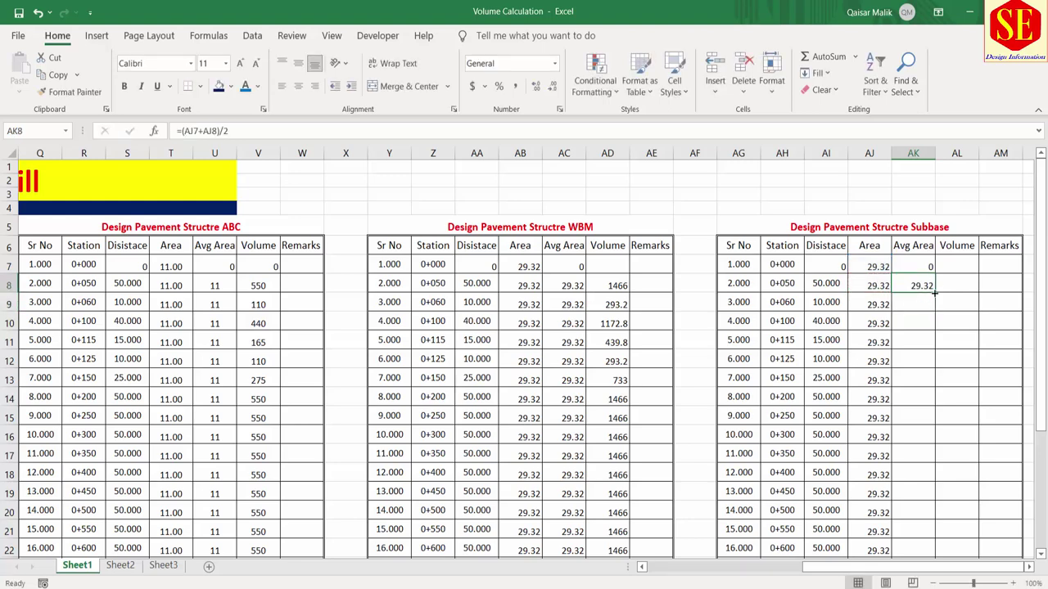
double_click(933, 292)
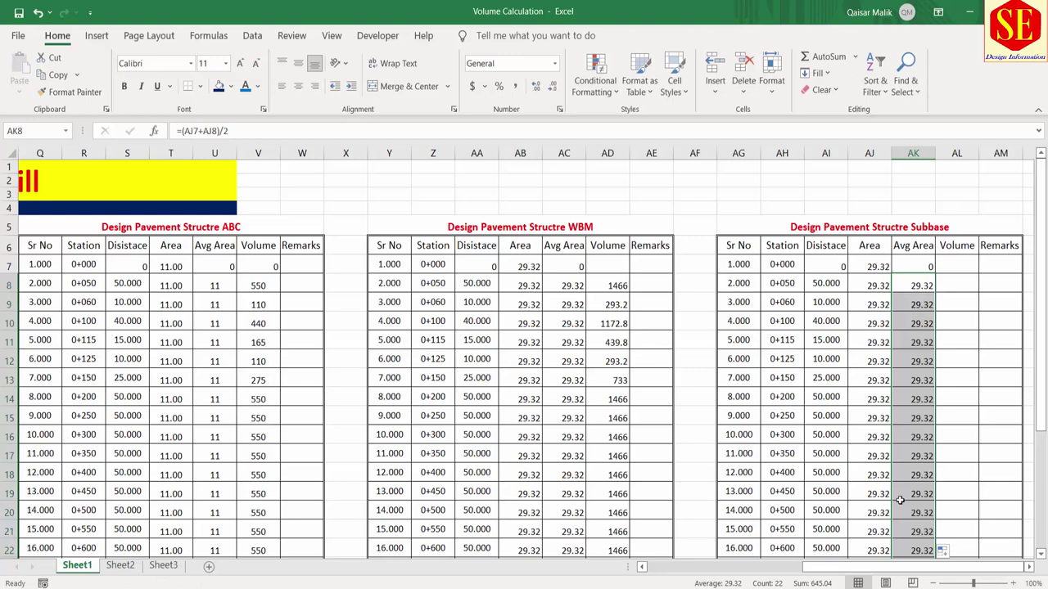
Enter =AK8*AI8 in AL8 and fill it down the Subbase Volume column
left_click(951, 288)
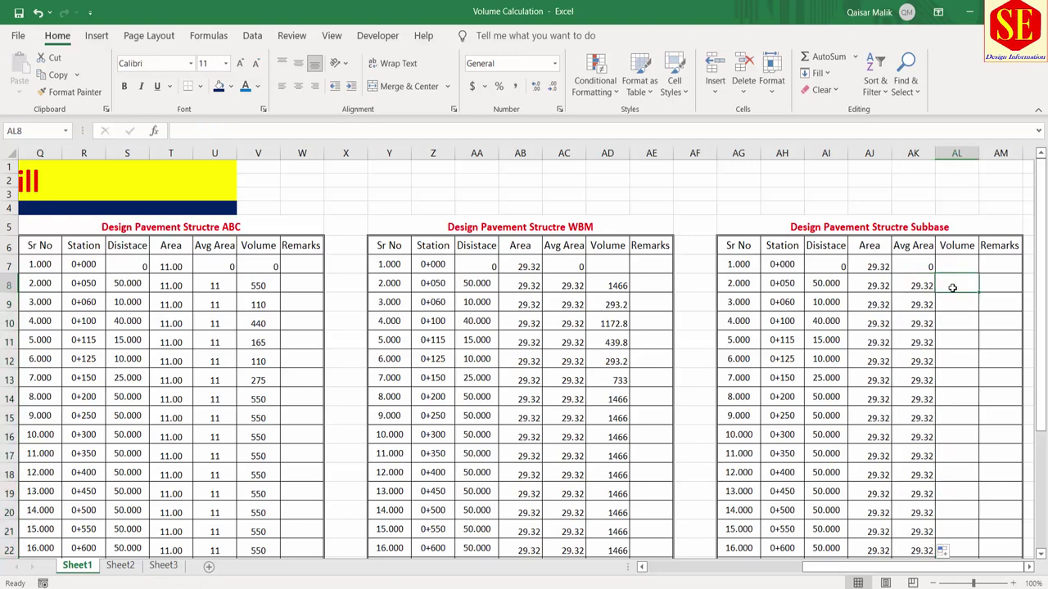
type("=")
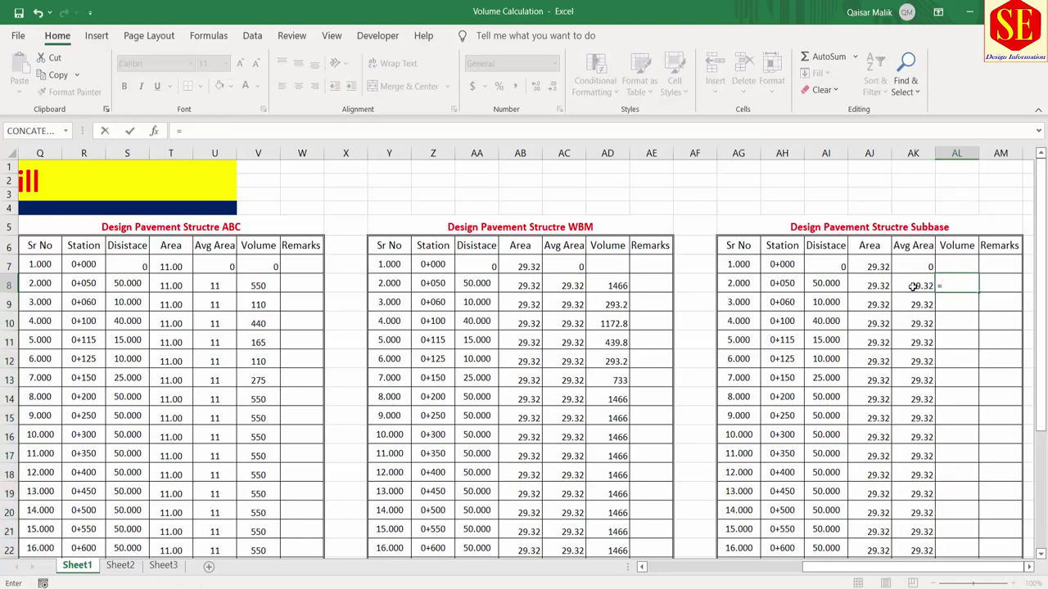
left_click(913, 287)
type("*")
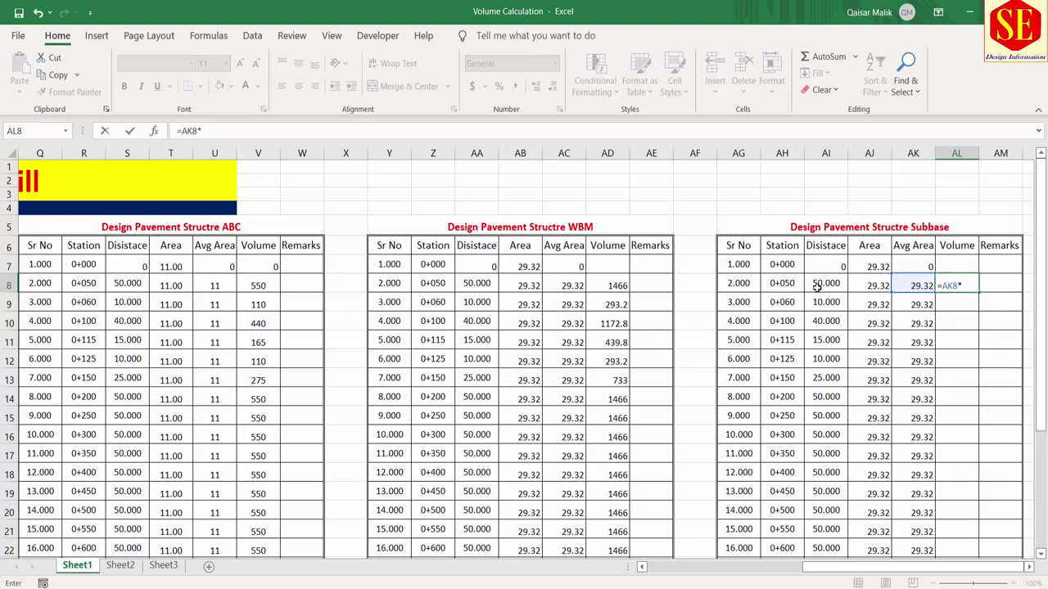
left_click(815, 283)
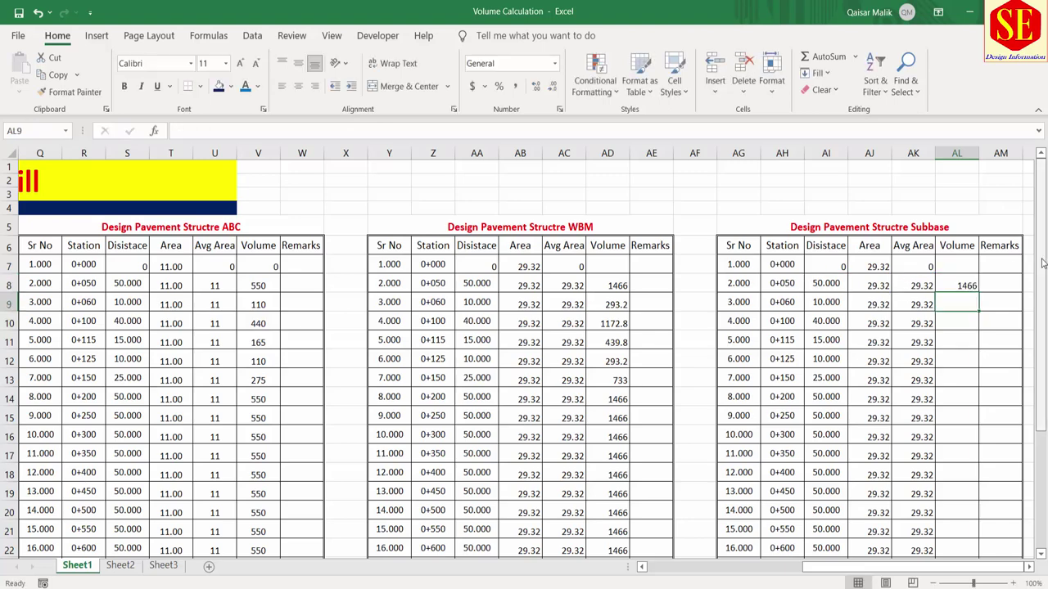
left_click(964, 283)
double_click(978, 292)
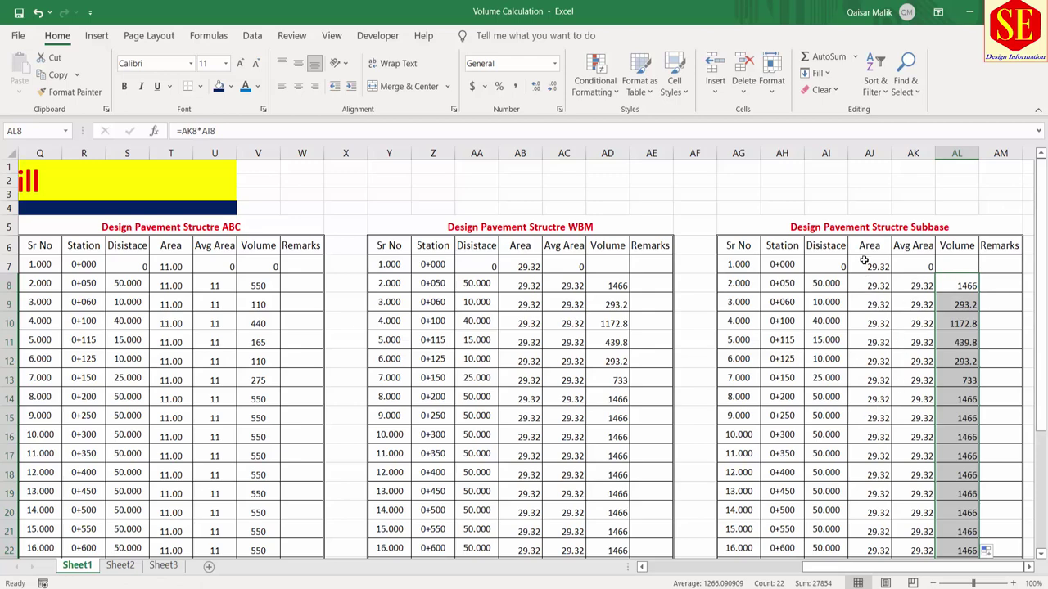
scroll(861, 385, "down", 3)
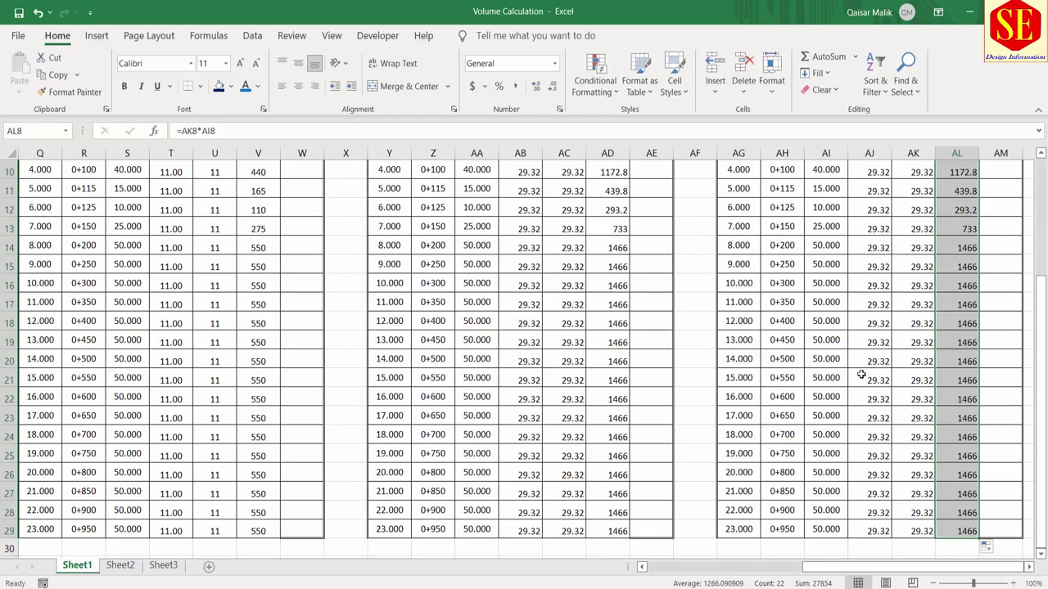
scroll(522, 285, "up", 2)
left_click_drag(810, 567, 655, 567)
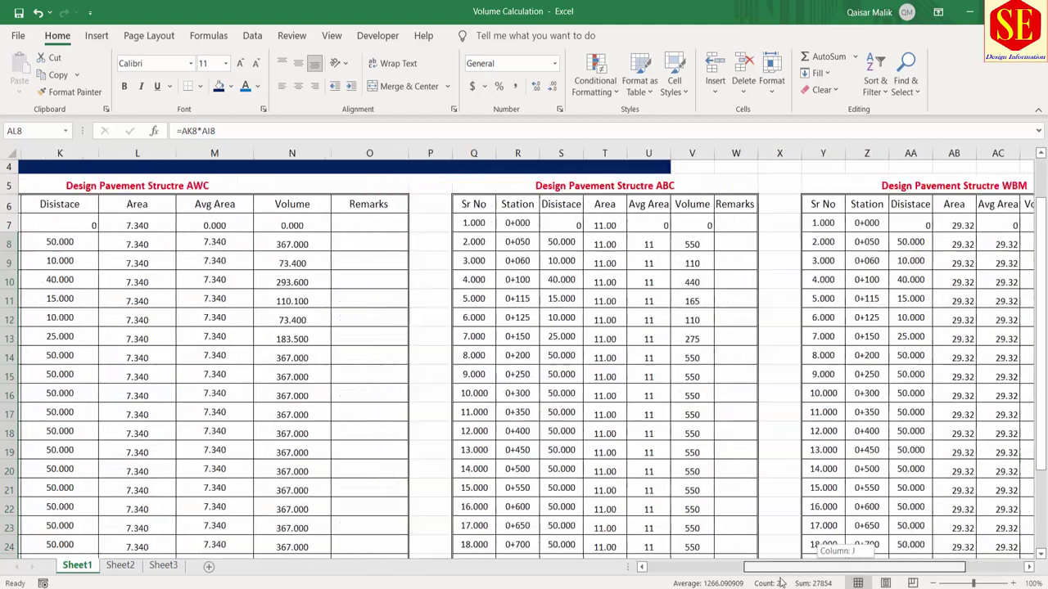
Review the quantity tables, checking the AL12 volume formula, then switch to Sheet2
scroll(301, 289, "up", 1)
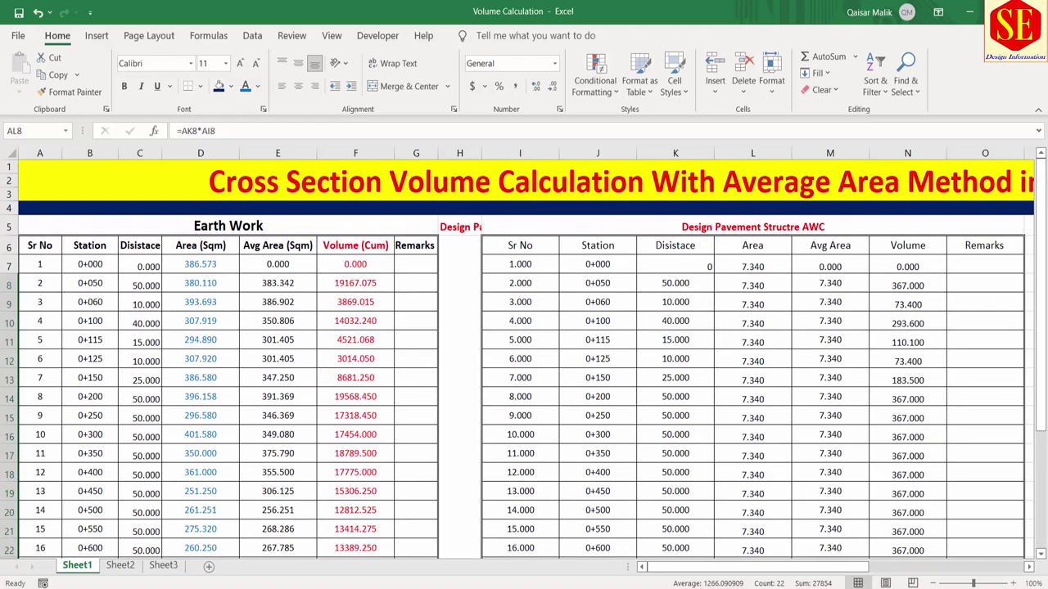
left_click_drag(678, 566, 780, 566)
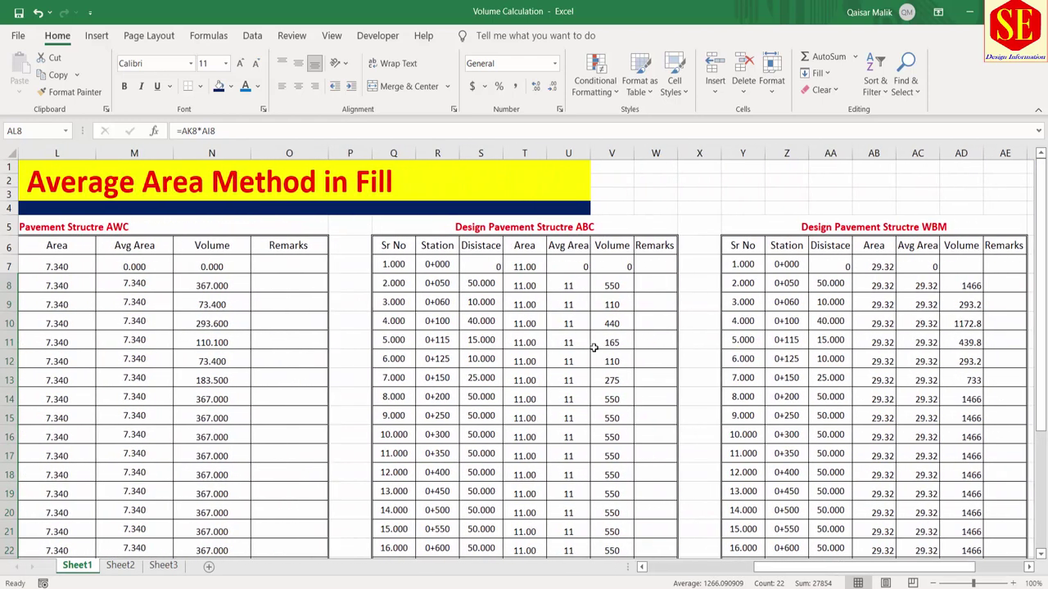
left_click_drag(884, 566, 930, 566)
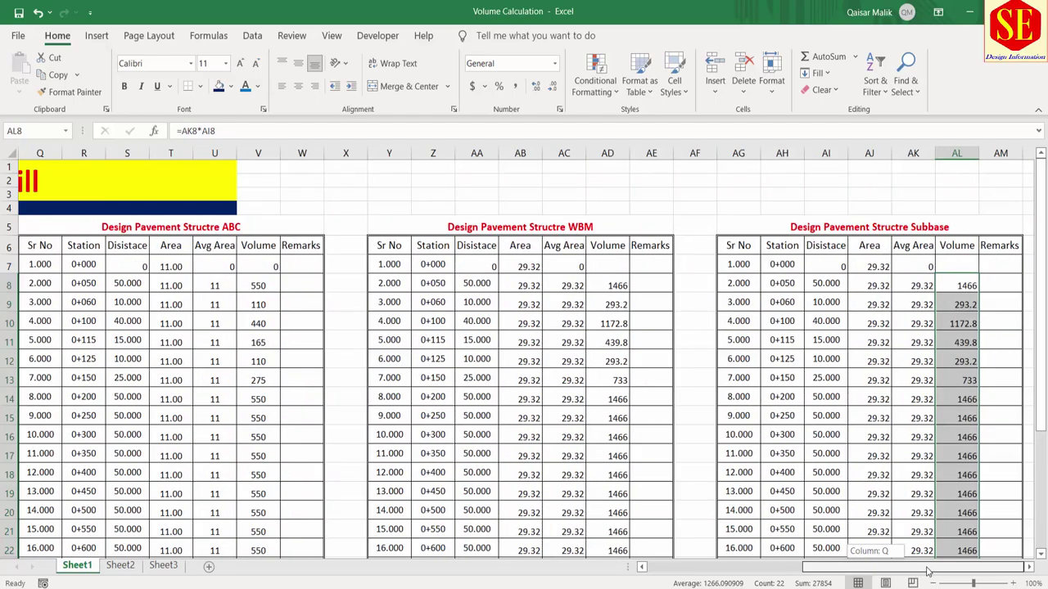
left_click(944, 362)
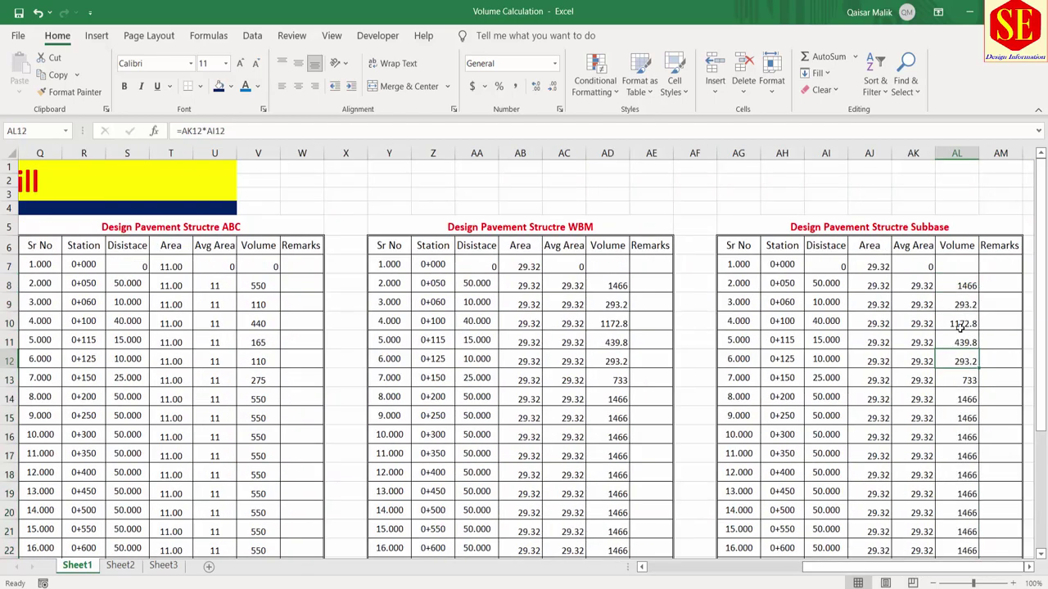
left_click_drag(900, 566, 741, 566)
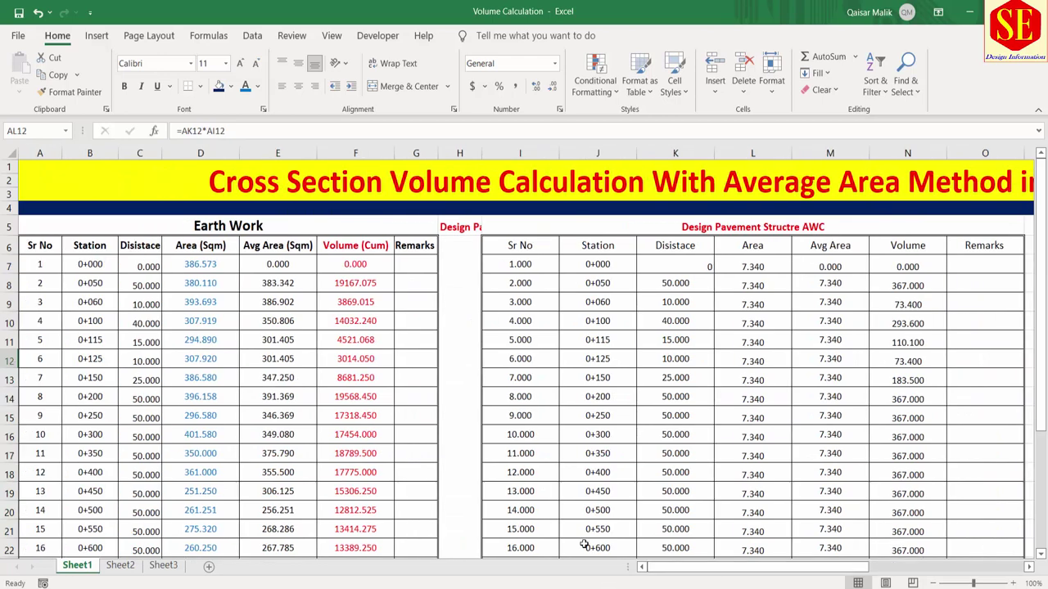
scroll(254, 376, "down", 2)
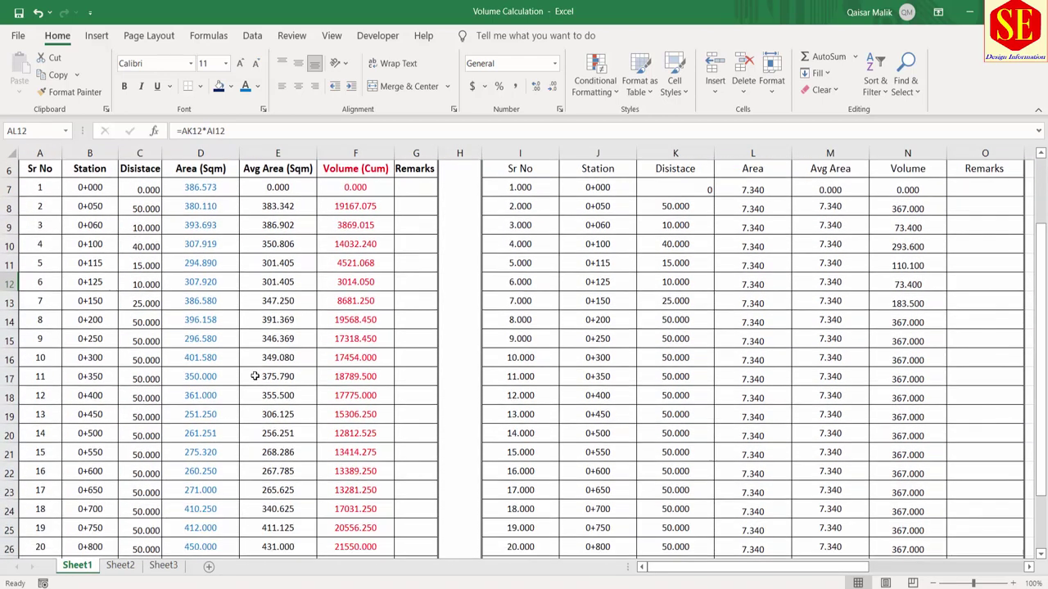
scroll(255, 375, "down", 1)
scroll(273, 408, "up", 3)
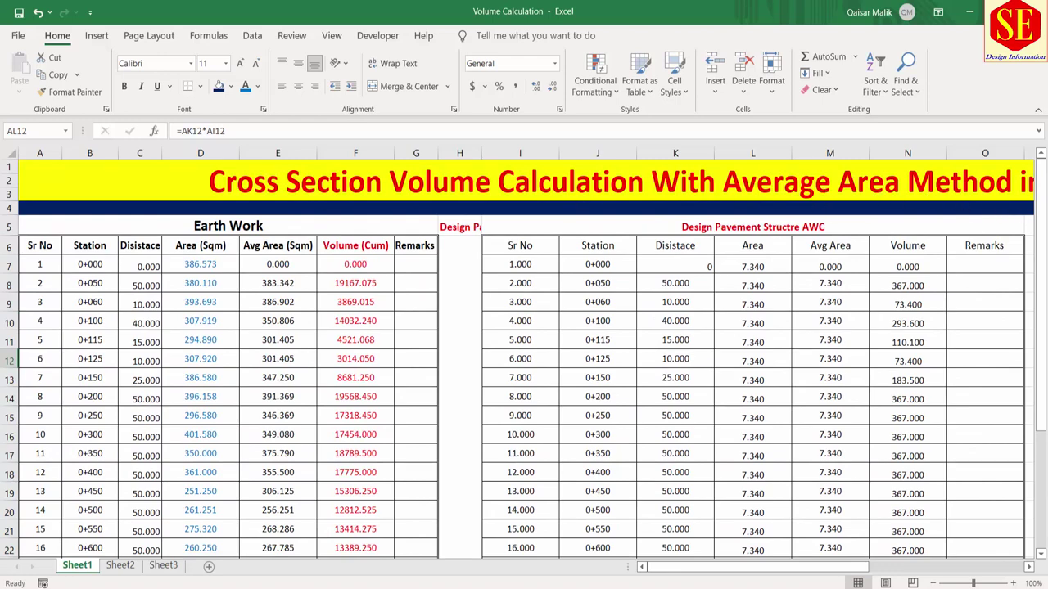
left_click_drag(741, 567, 798, 567)
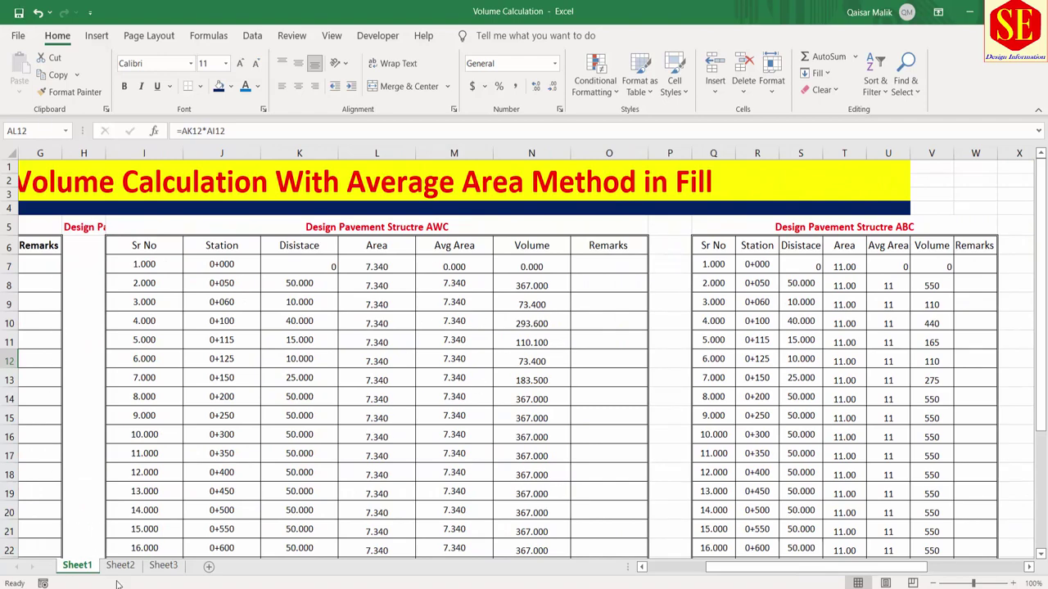
left_click(121, 565)
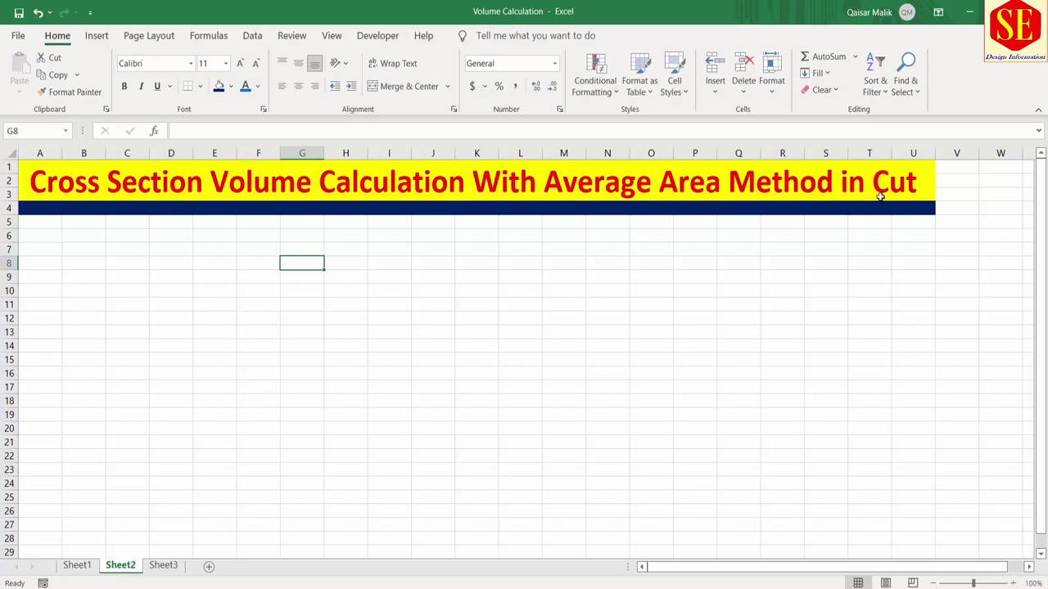
Close the 0+300 and 0+000 fill-area drawings, answering the save prompt
left_click(497, 336)
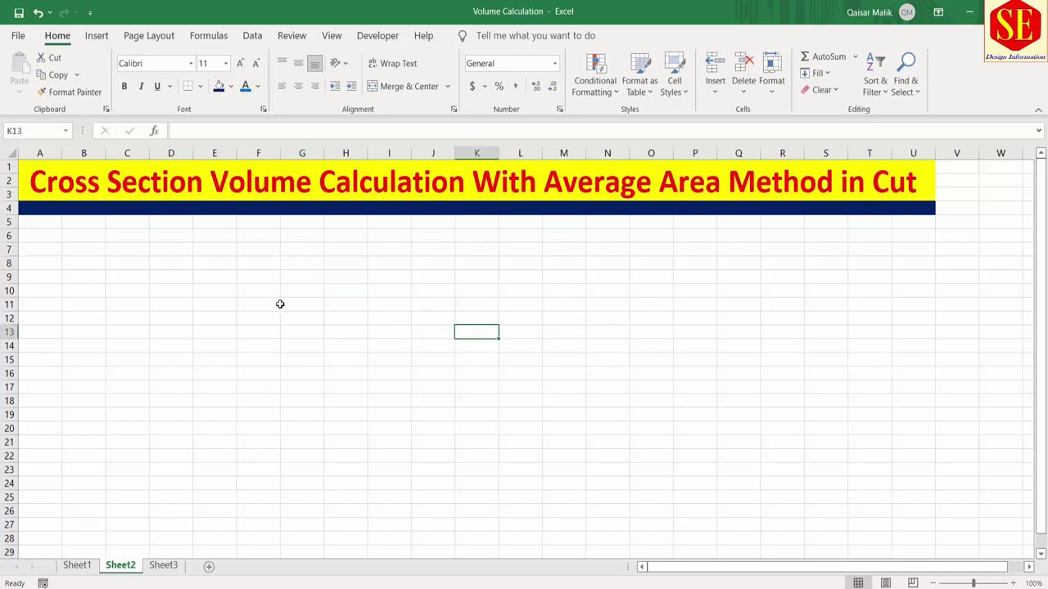
left_click(278, 304)
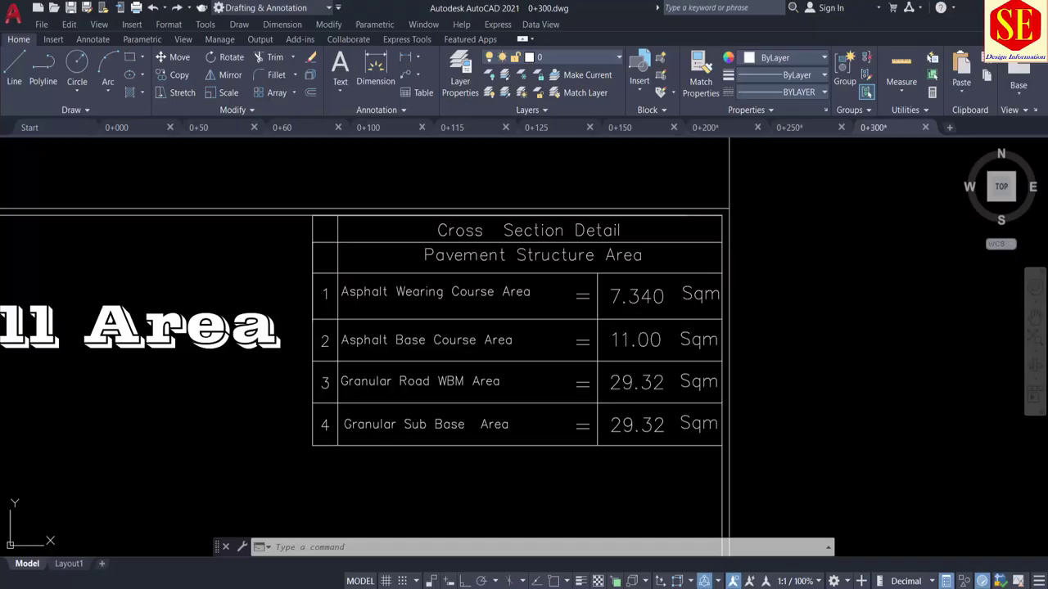
scroll(619, 381, "down", 5)
middle_click_drag(417, 348, 423, 336)
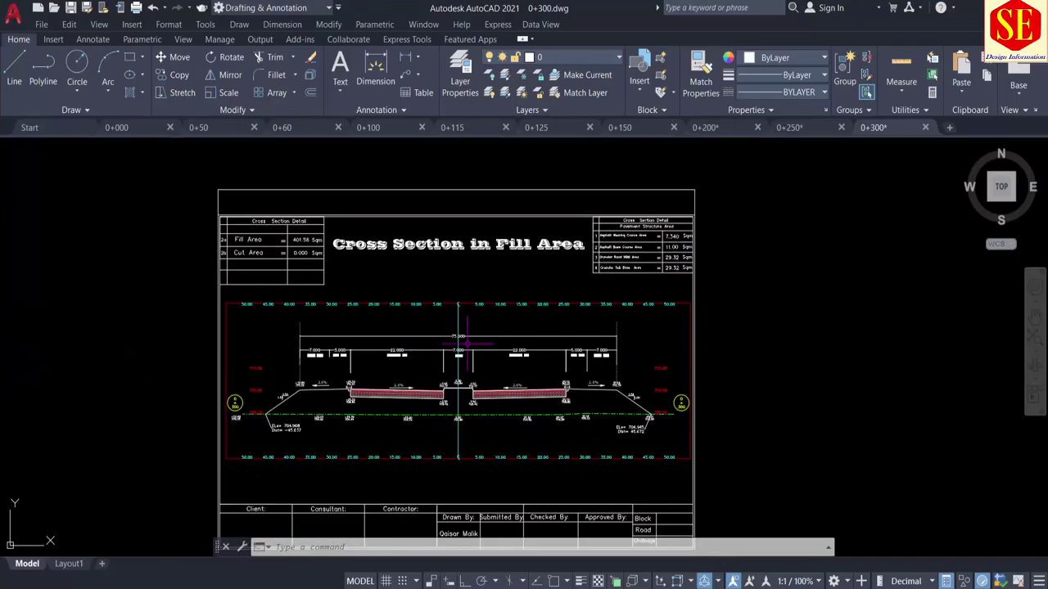
middle_click_drag(487, 353, 486, 348)
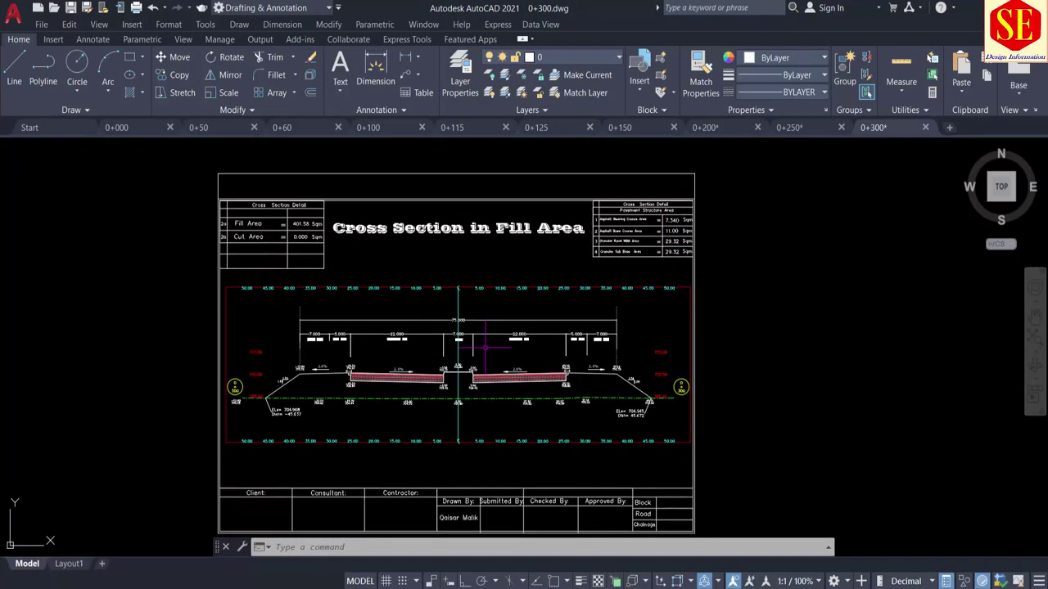
left_click(924, 126)
left_click(559, 334)
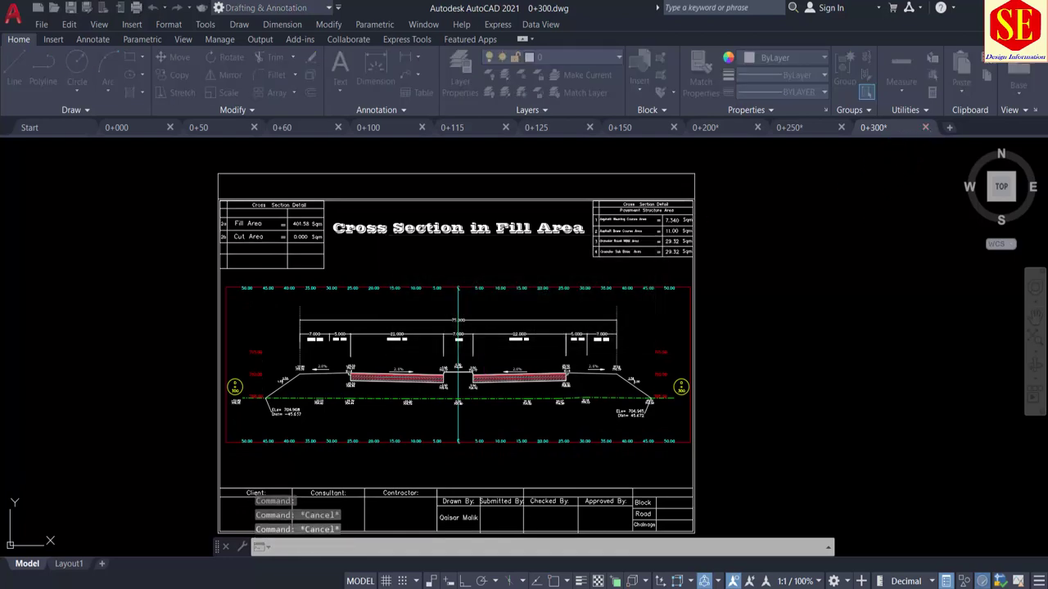
left_click(169, 128)
Open the six Cut Area drawings 0+000 to 0+100 from the Cut Area folder
left_click(53, 8)
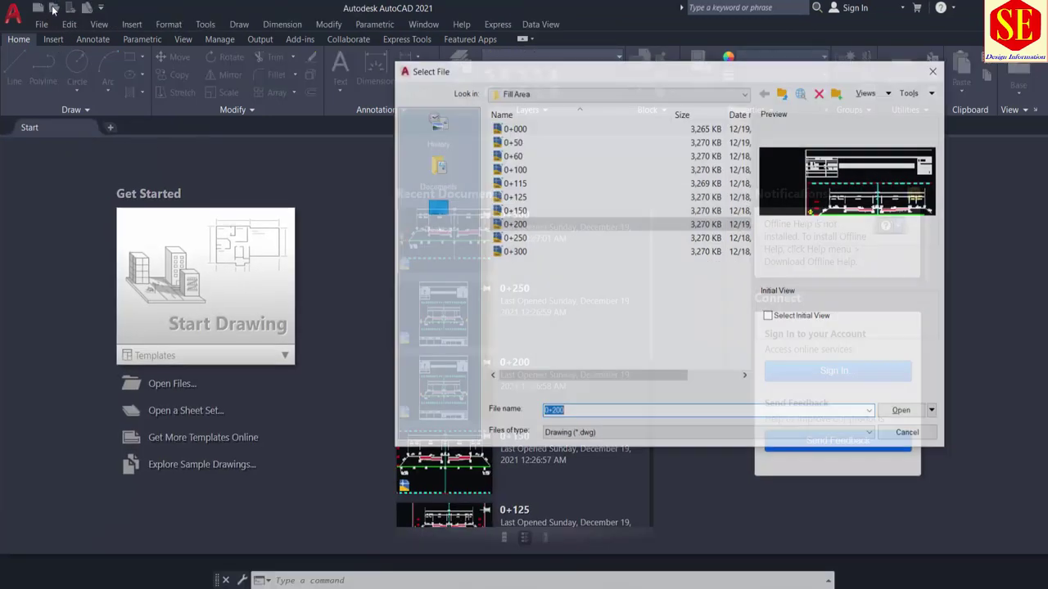
left_click(763, 95)
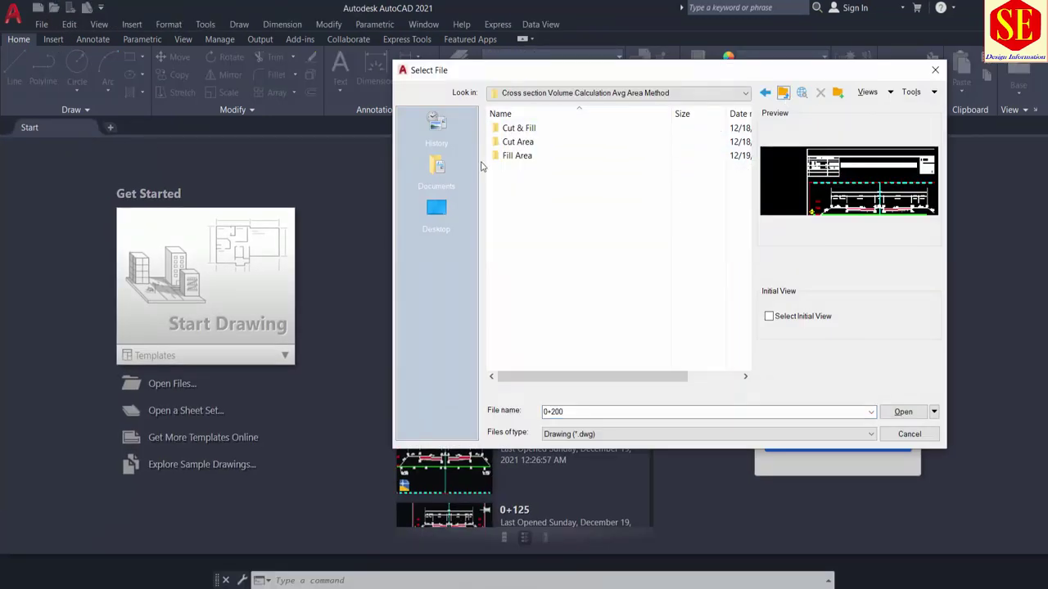
left_click(517, 143)
double_click(521, 147)
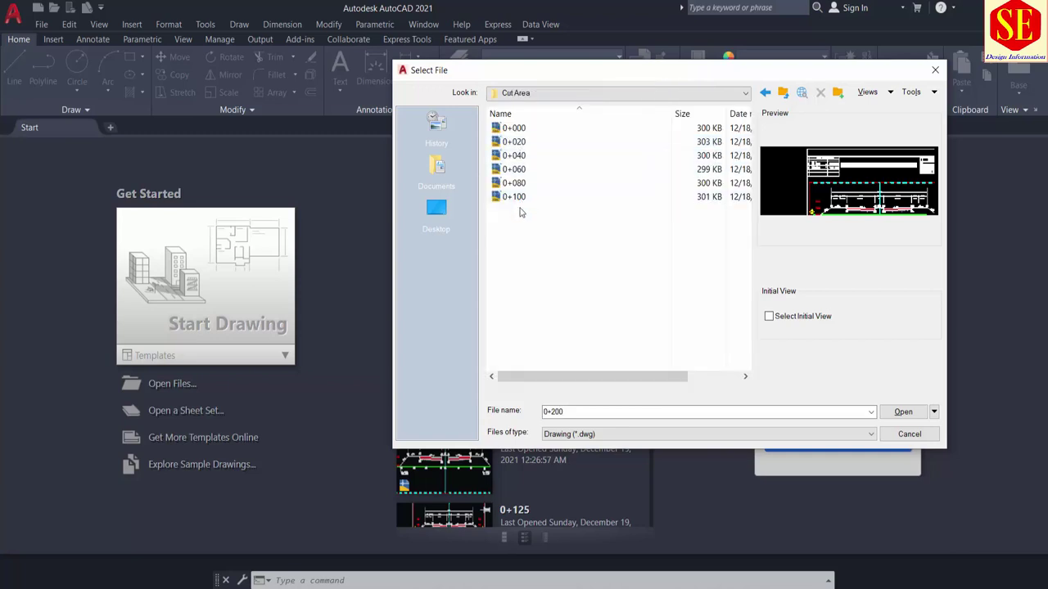
left_click_drag(516, 225, 496, 122)
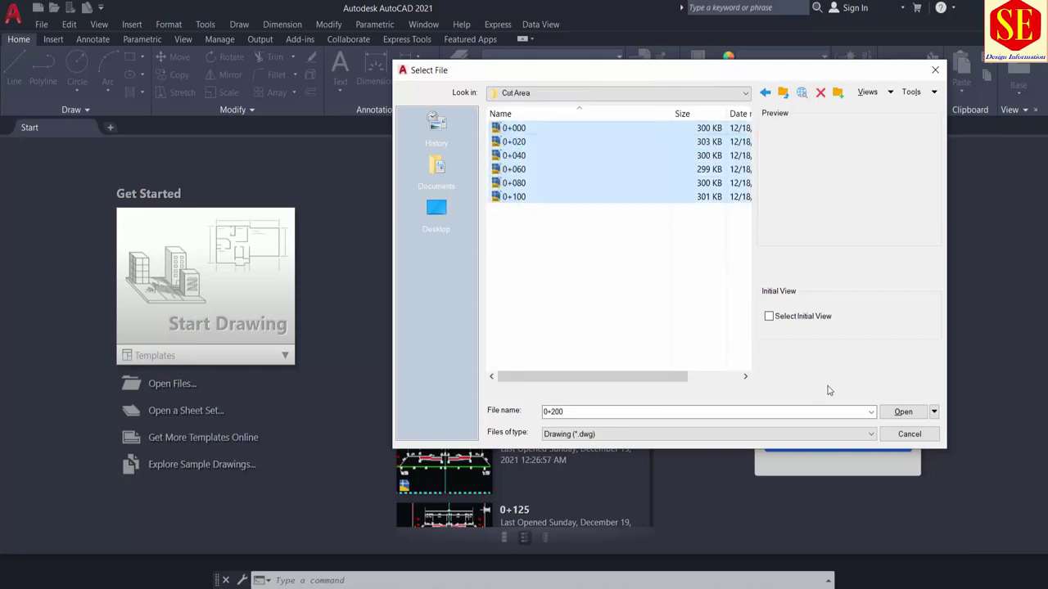
left_click(903, 412)
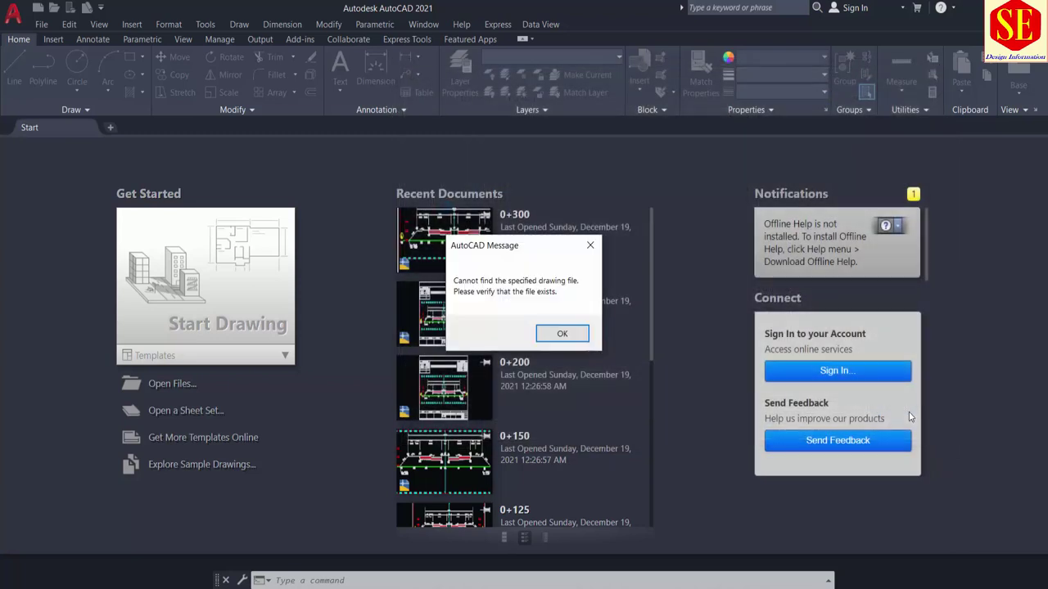
left_click(562, 334)
left_click_drag(544, 266, 483, 115)
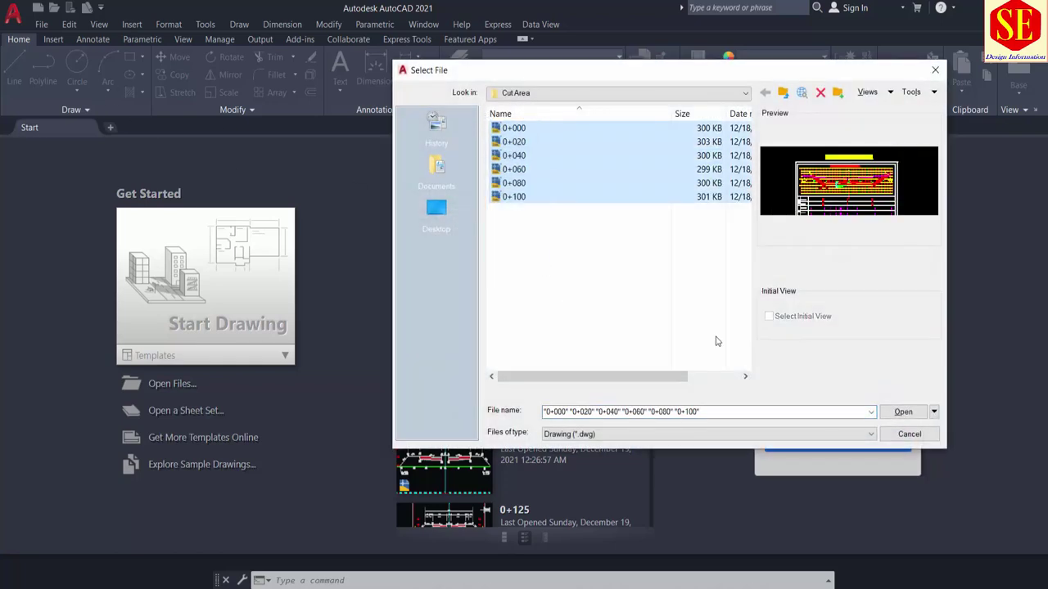
left_click(903, 411)
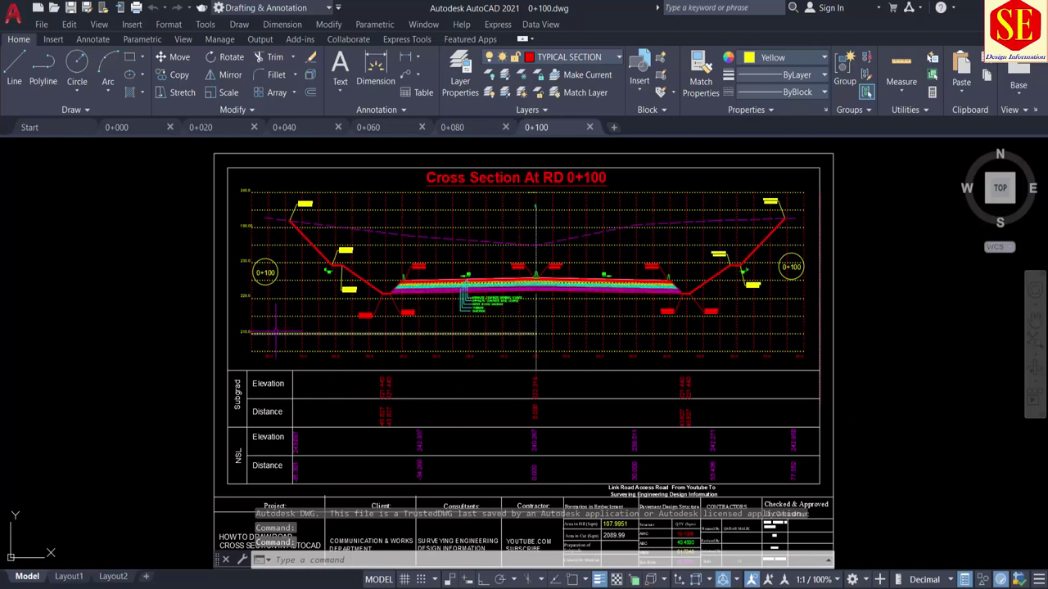
Switch to the 0+000 cut cross-section drawing and inspect the road section, pavement layers and slopes
left_click(123, 131)
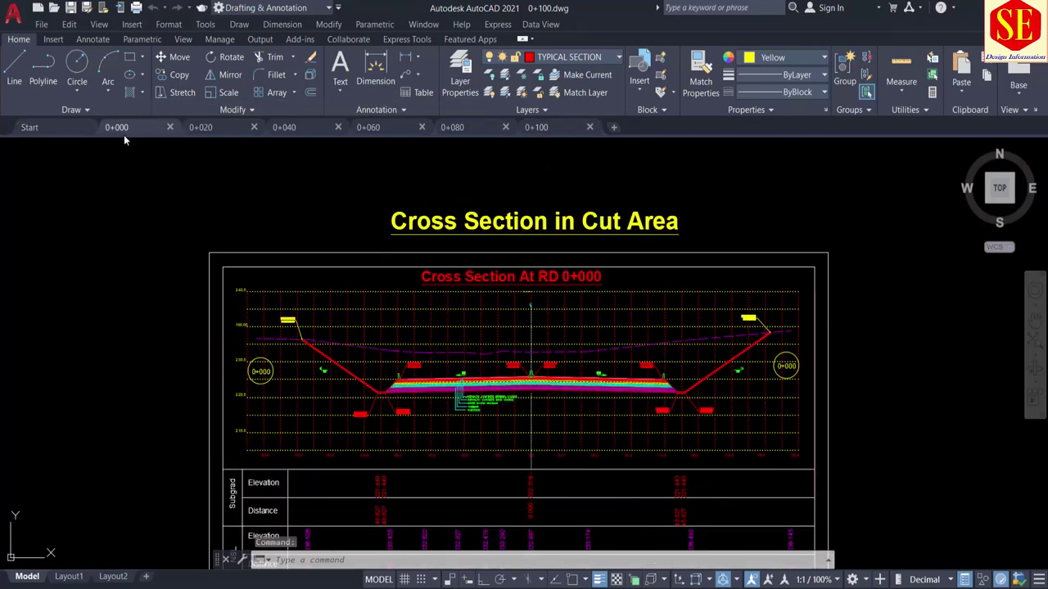
scroll(356, 289, "up", 2)
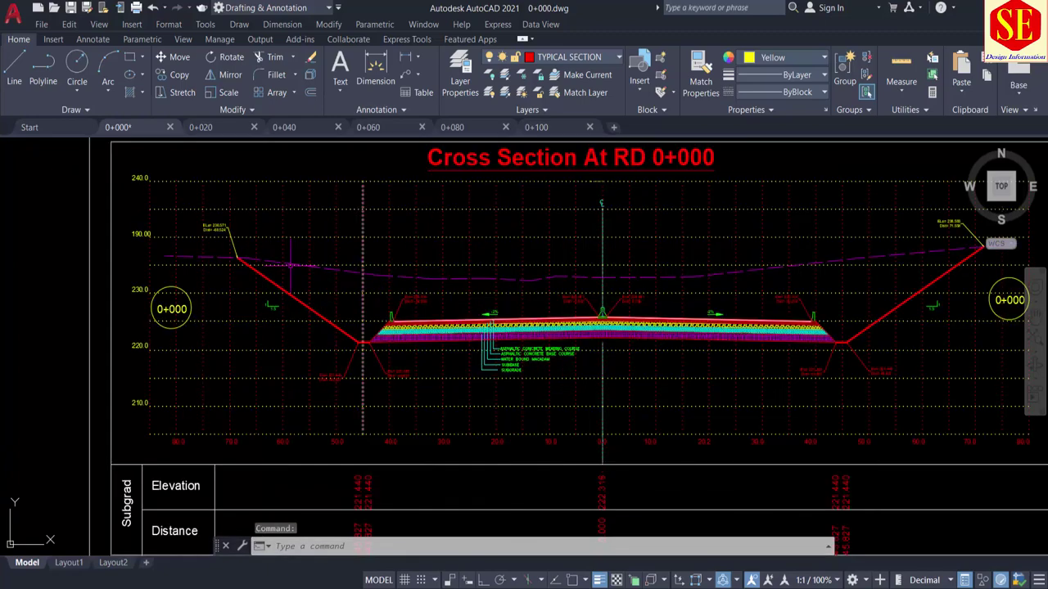
scroll(527, 346, "up", 2)
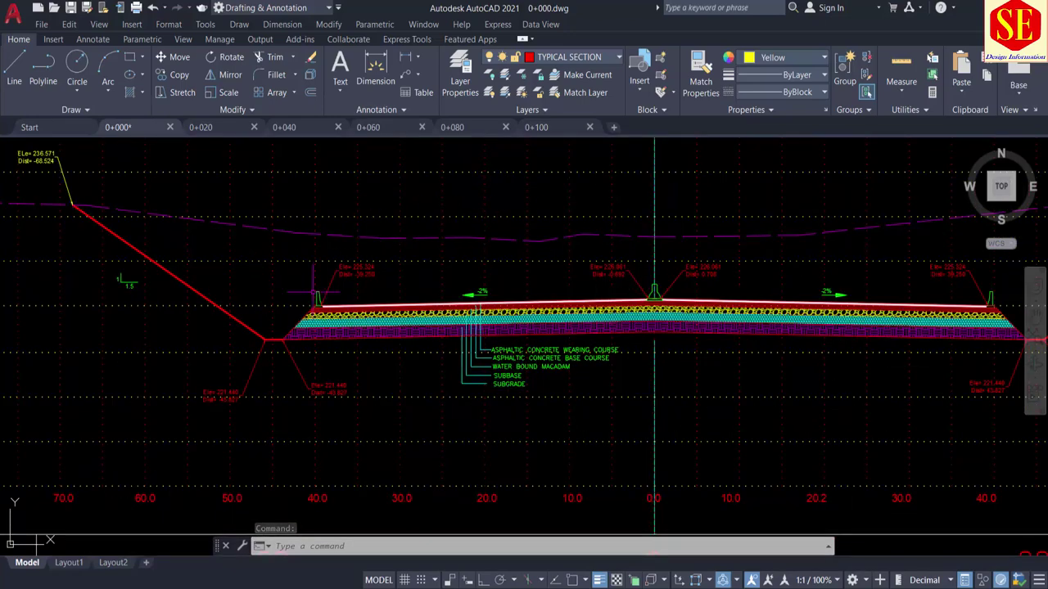
scroll(458, 352, "down", 3)
scroll(541, 345, "up", 3)
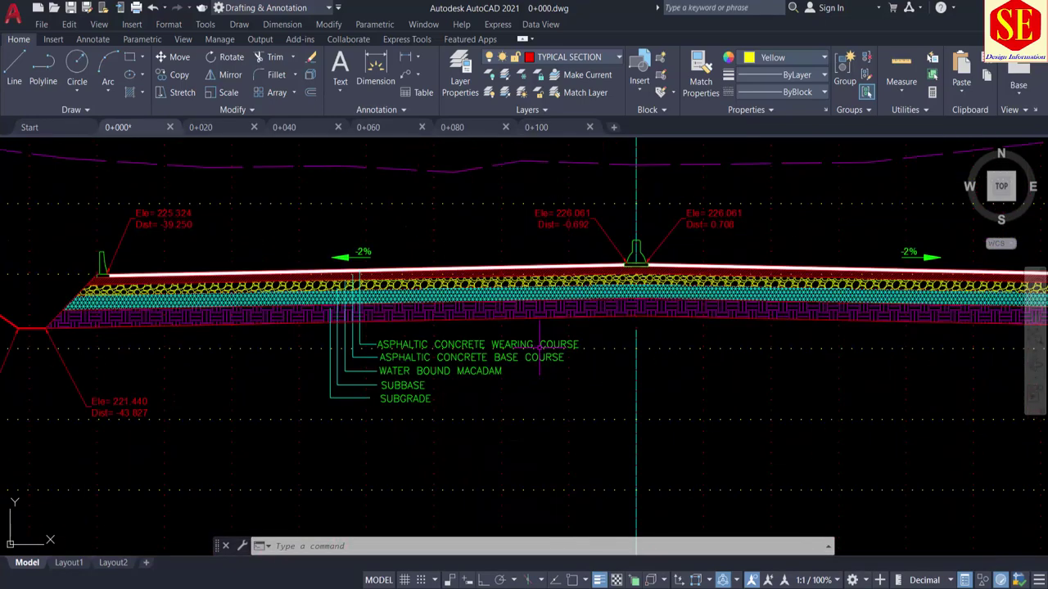
left_click(456, 170)
middle_click_drag(463, 219, 467, 356)
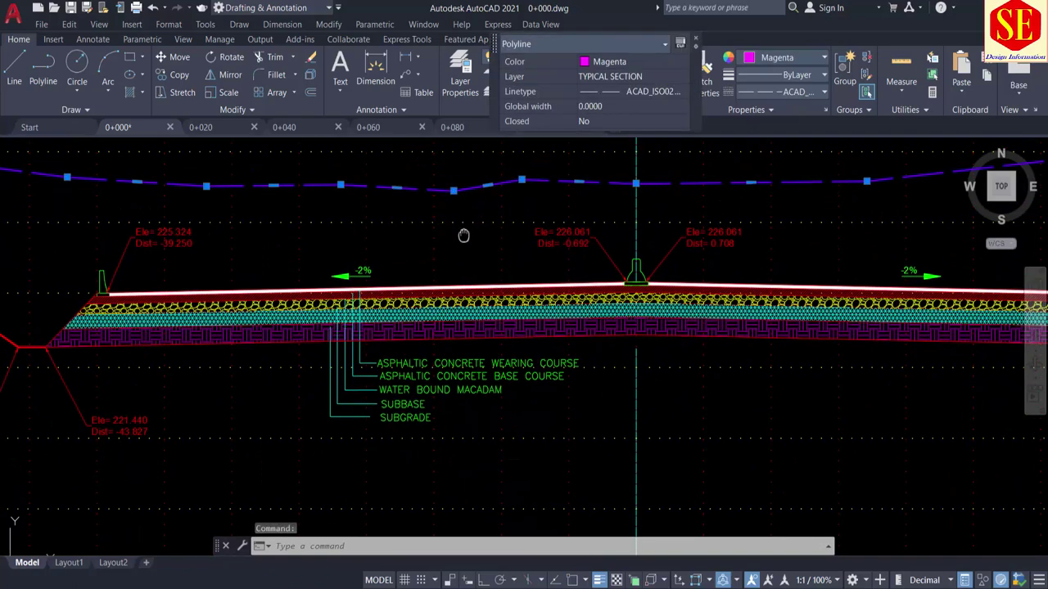
key("Escape")
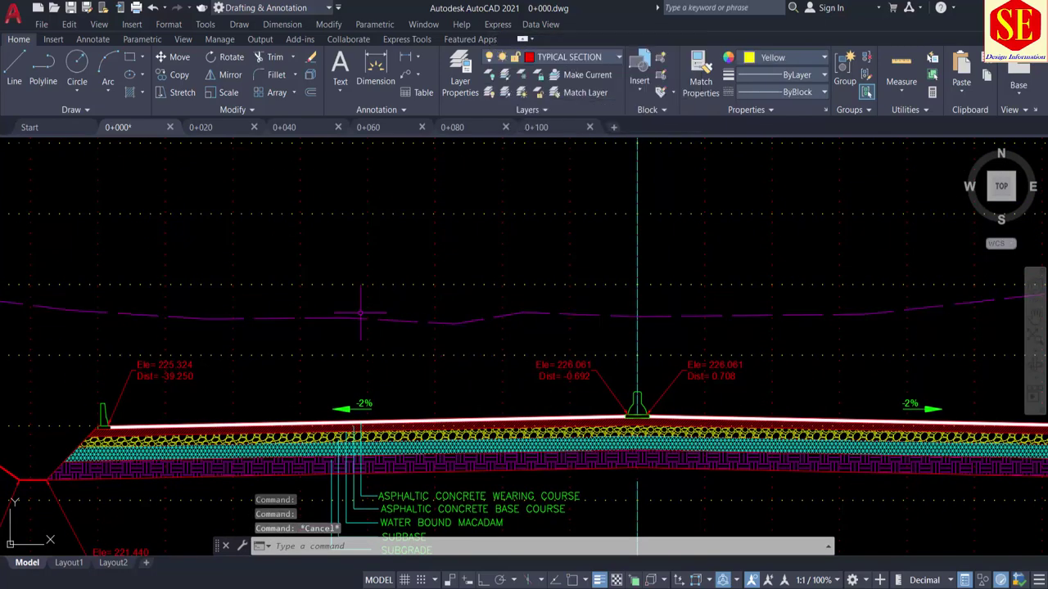
scroll(356, 311, "down", 2)
middle_click_drag(192, 311, 550, 327)
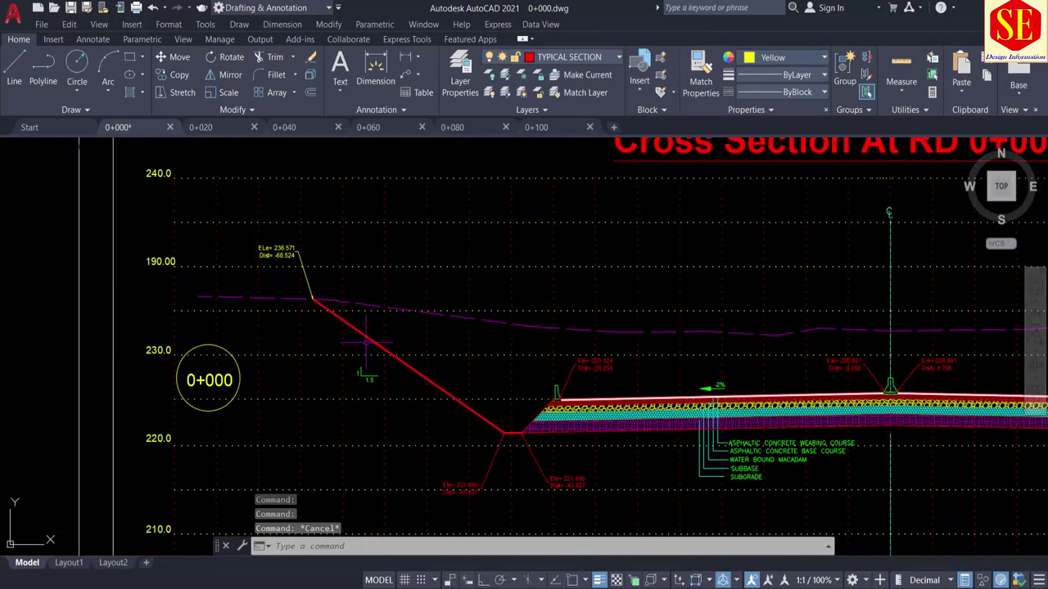
scroll(375, 383, "up", 4)
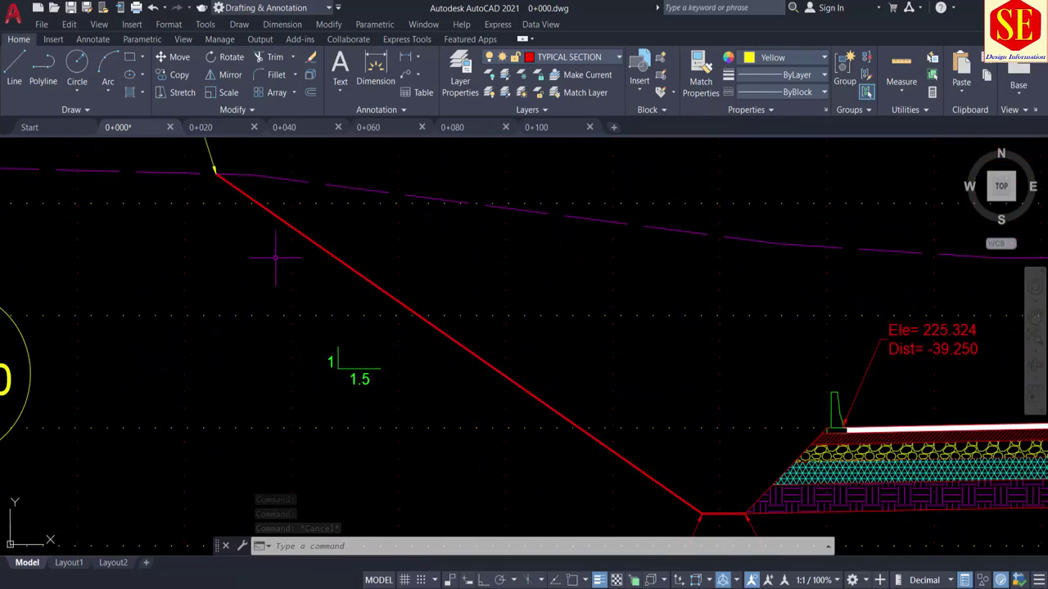
middle_click_drag(543, 433, 204, 292)
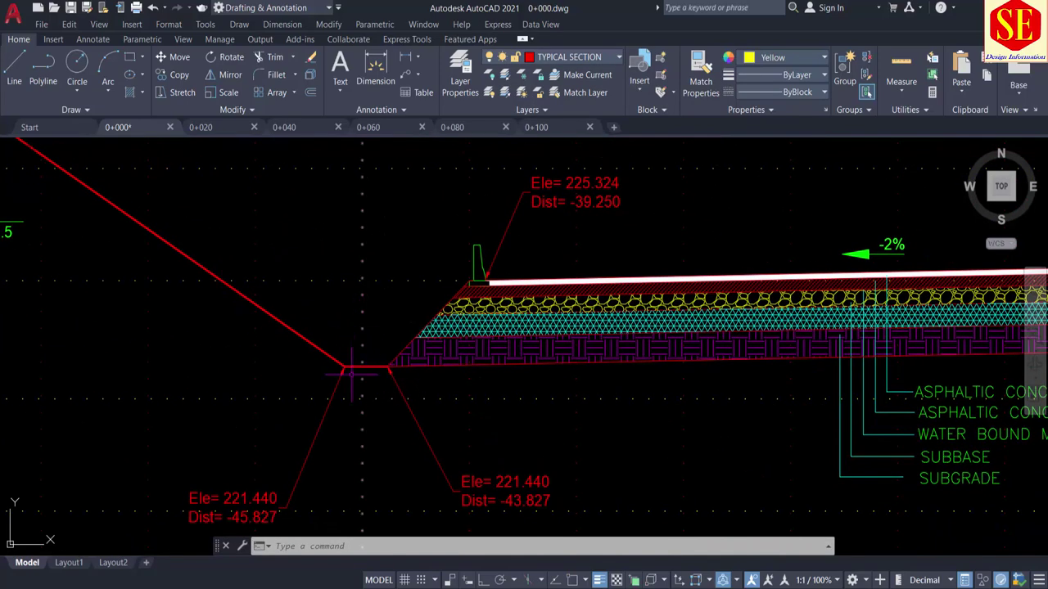
scroll(982, 295, "down", 3)
middle_click_drag(982, 295, 519, 281)
scroll(573, 311, "up", 3)
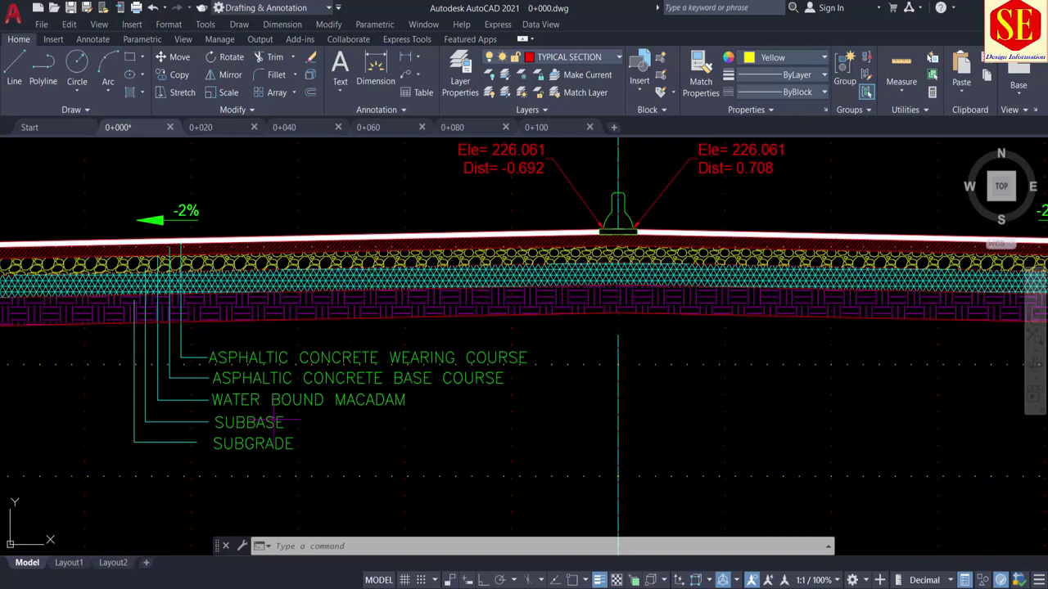
Move down to the title block table showing Area in Cut 1407.66 and Fill 107.9951
scroll(295, 406, "down", 1)
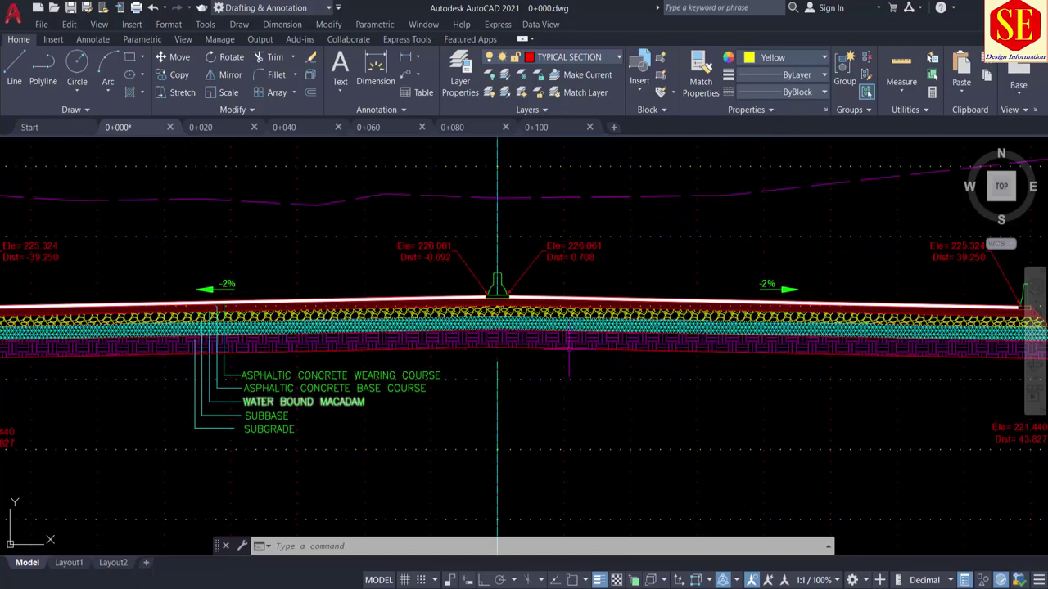
scroll(535, 339, "down", 2)
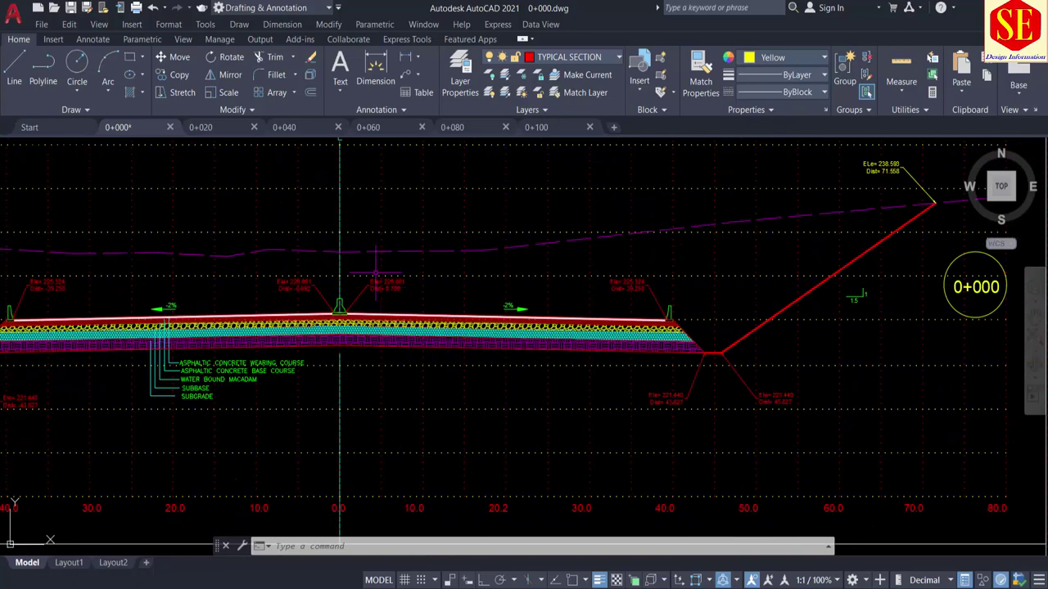
middle_click_drag(378, 276, 505, 290)
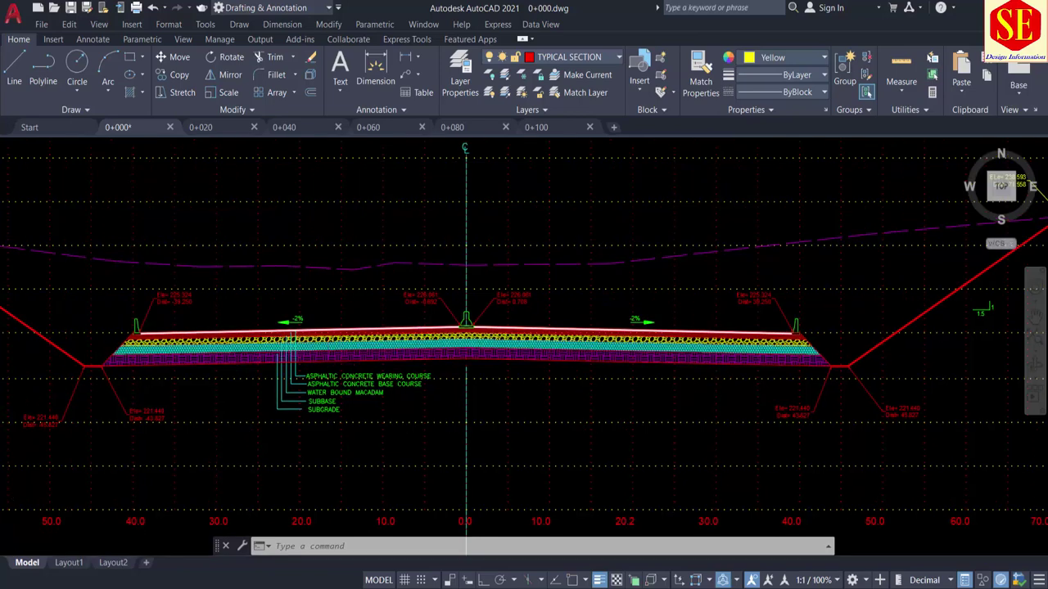
scroll(327, 367, "up", 2)
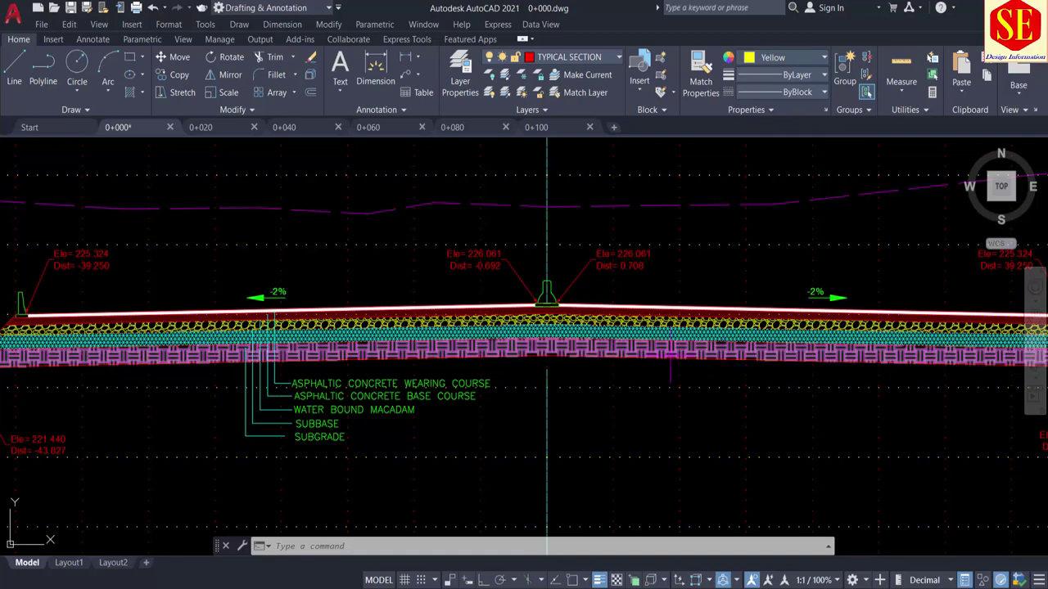
scroll(672, 369, "up", 2)
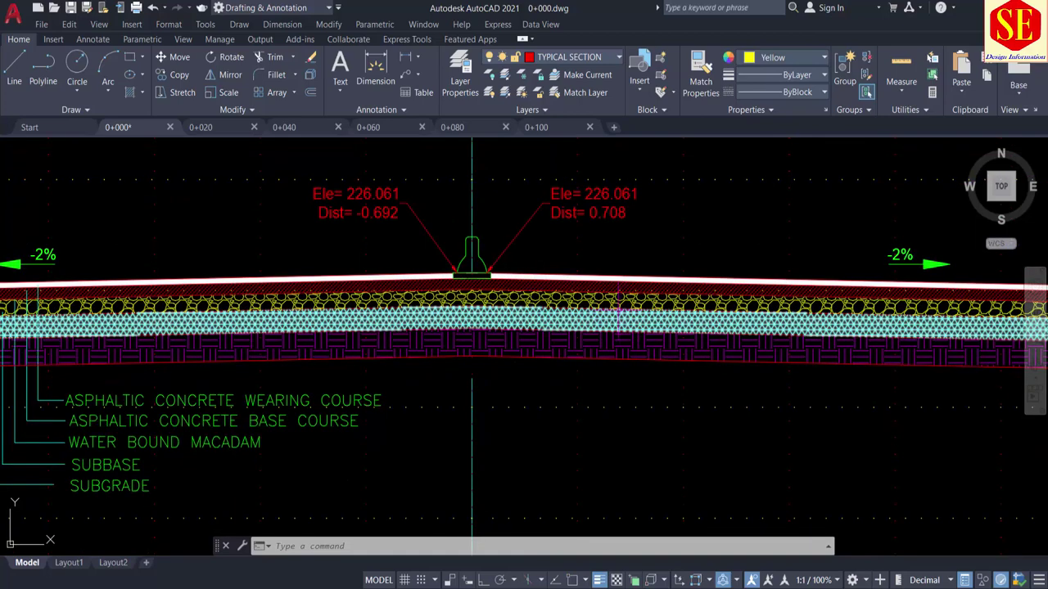
scroll(583, 268, "down", 2)
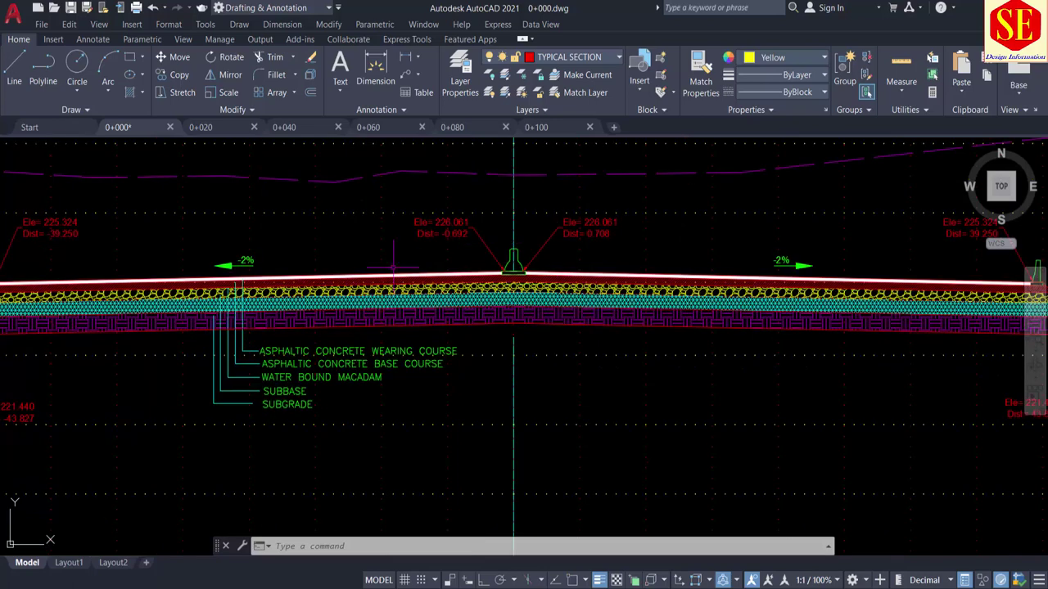
scroll(421, 335, "down", 2)
middle_click_drag(419, 334, 421, 392)
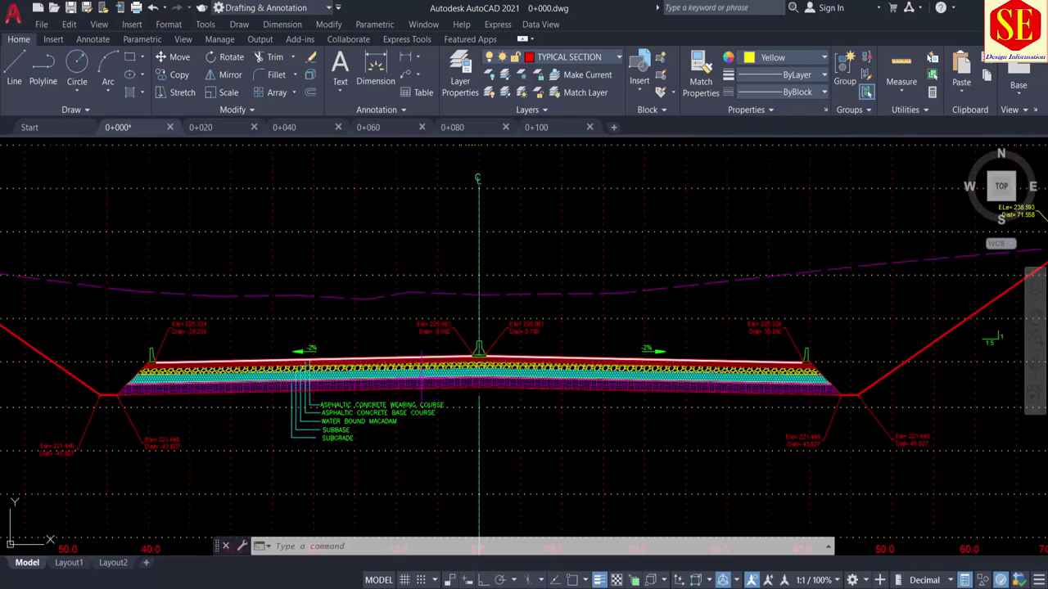
middle_click_drag(464, 333, 465, 320)
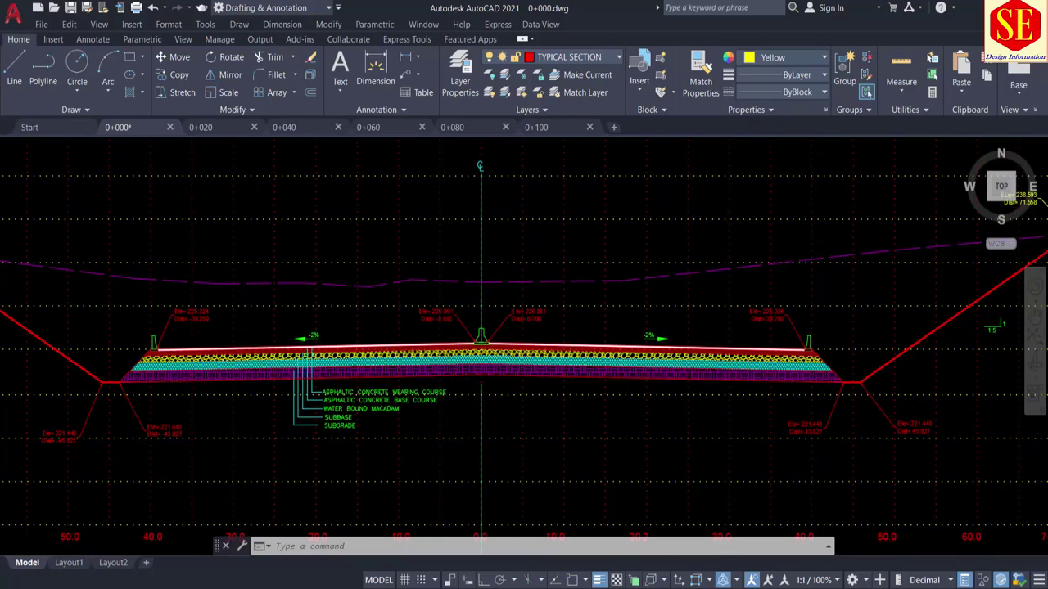
scroll(448, 380, "up", 2)
scroll(446, 360, "down", 3)
mouse_move(458, 306)
middle_mouse_down()
mouse_move(458, 253)
mouse_move(484, 246)
mouse_move(471, 164)
middle_mouse_up()
scroll(565, 475, "up", 3)
scroll(573, 442, "up", 1)
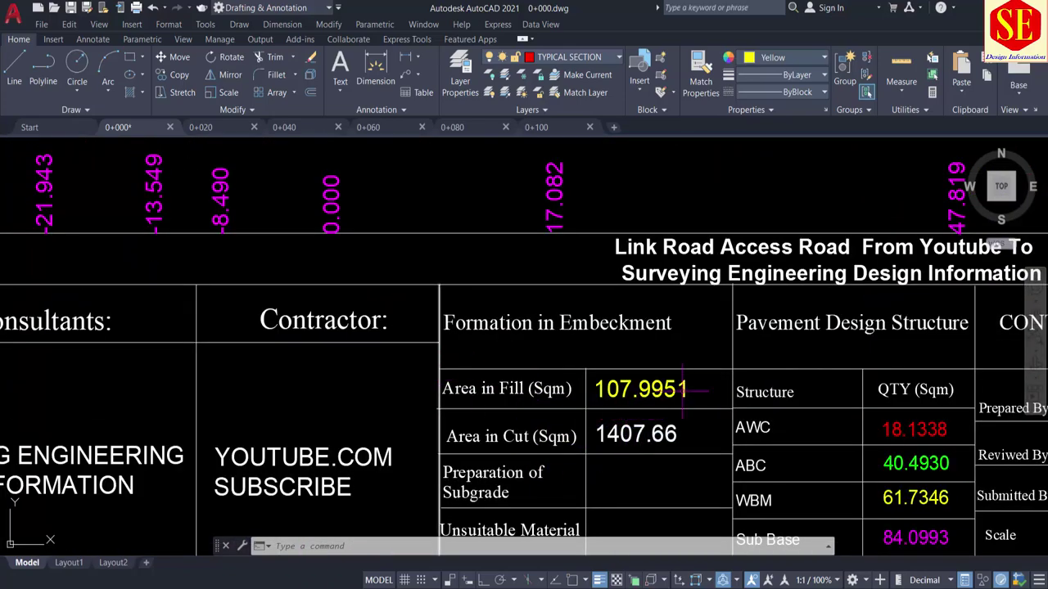
scroll(681, 391, "down", 4)
middle_click_drag(679, 328, 679, 355)
scroll(678, 264, "up", 4)
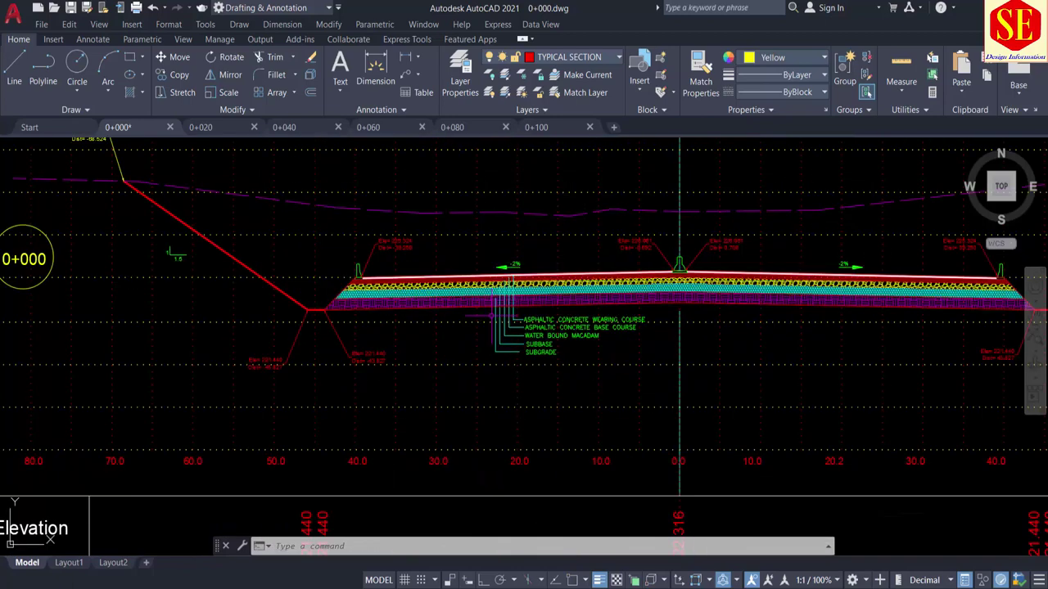
mouse_move(778, 314)
middle_mouse_down()
mouse_move(468, 339)
mouse_move(421, 357)
middle_mouse_up()
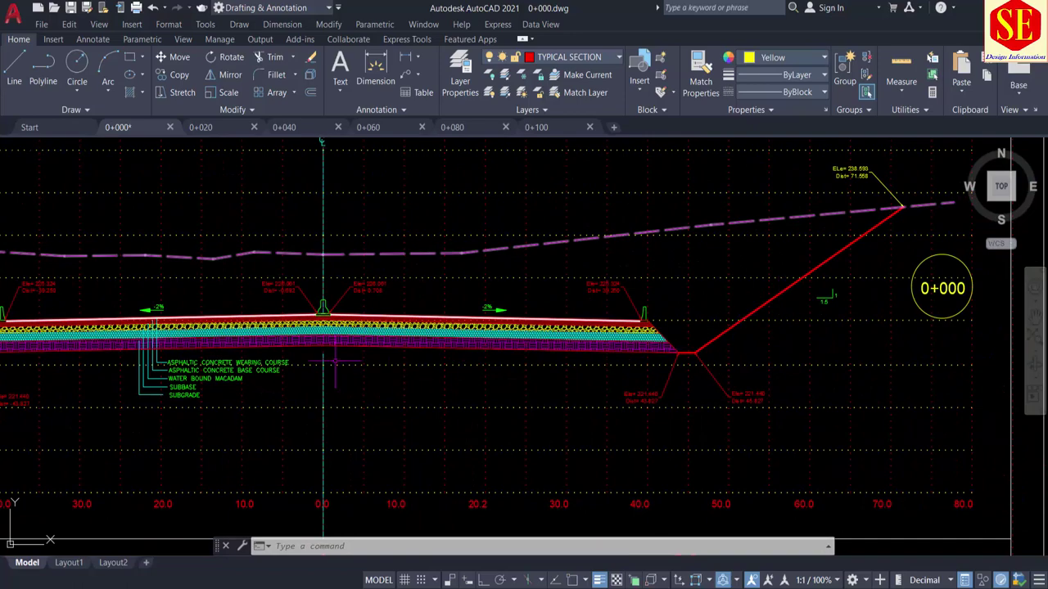
middle_click_drag(335, 362, 534, 364)
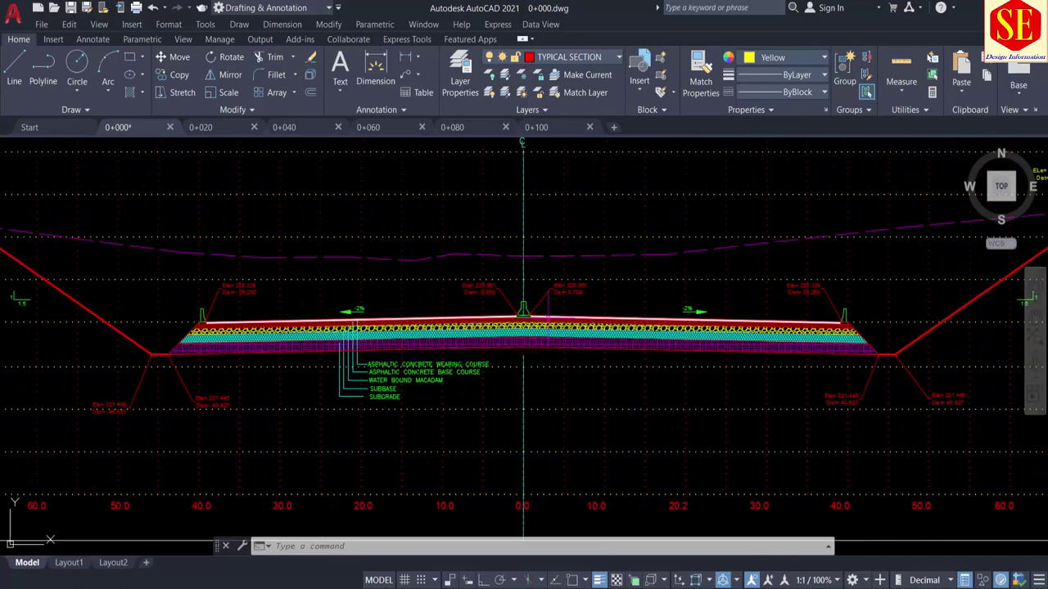
scroll(428, 347, "up", 4)
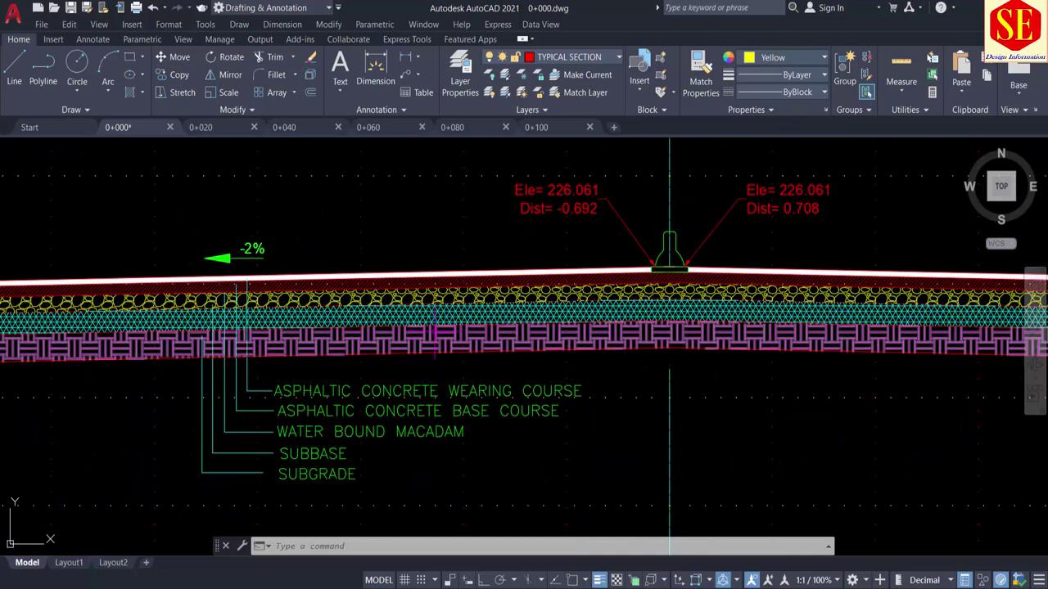
scroll(372, 344, "down", 2)
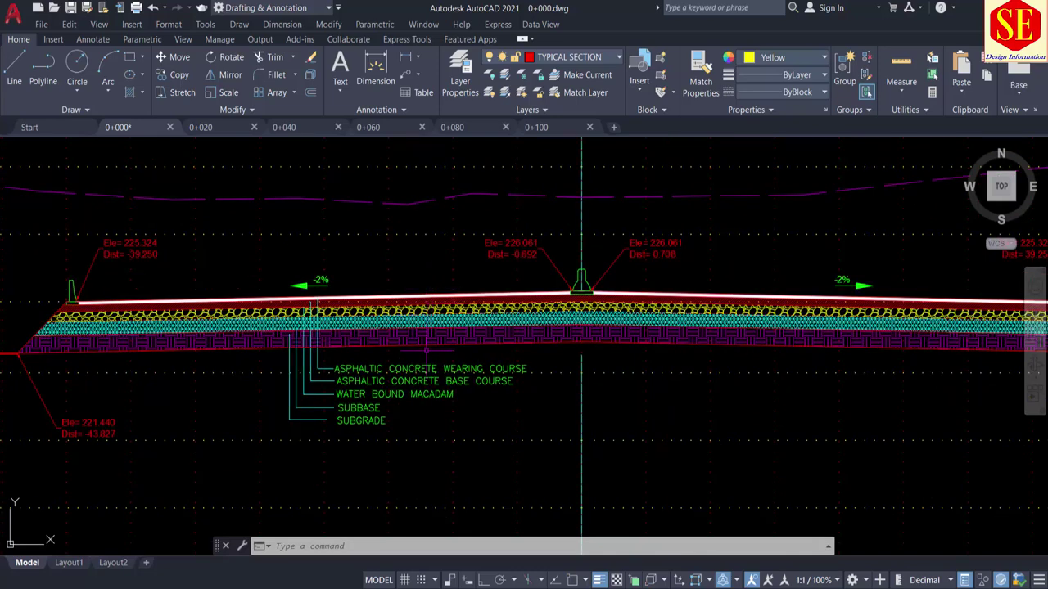
scroll(437, 376, "down", 5)
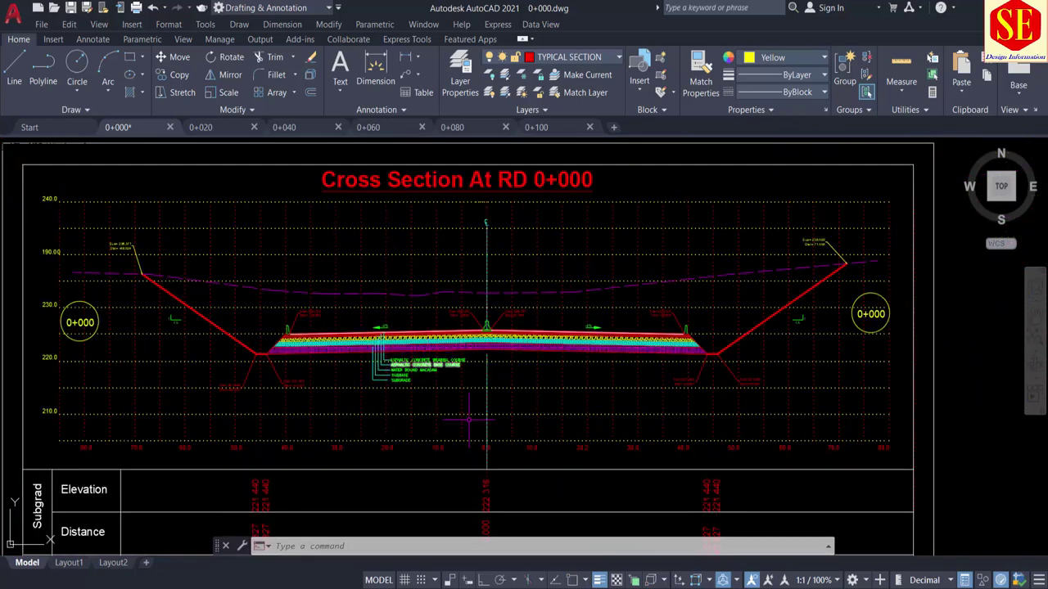
scroll(456, 382, "up", 1)
scroll(456, 382, "up", 1)
scroll(482, 317, "up", 1)
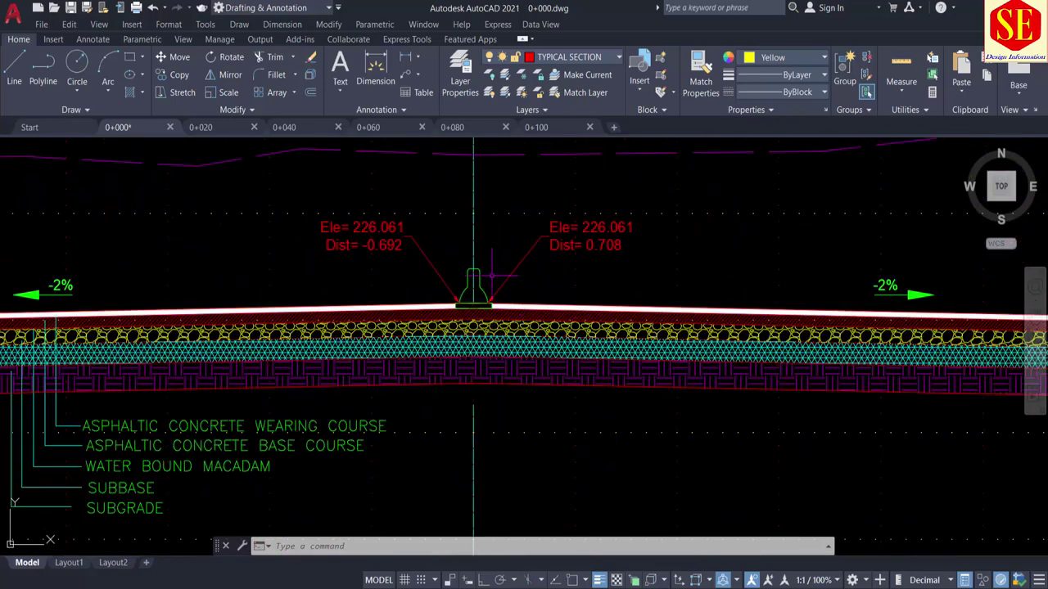
scroll(655, 336, "down", 1)
scroll(784, 356, "down", 1)
scroll(784, 356, "up", 1)
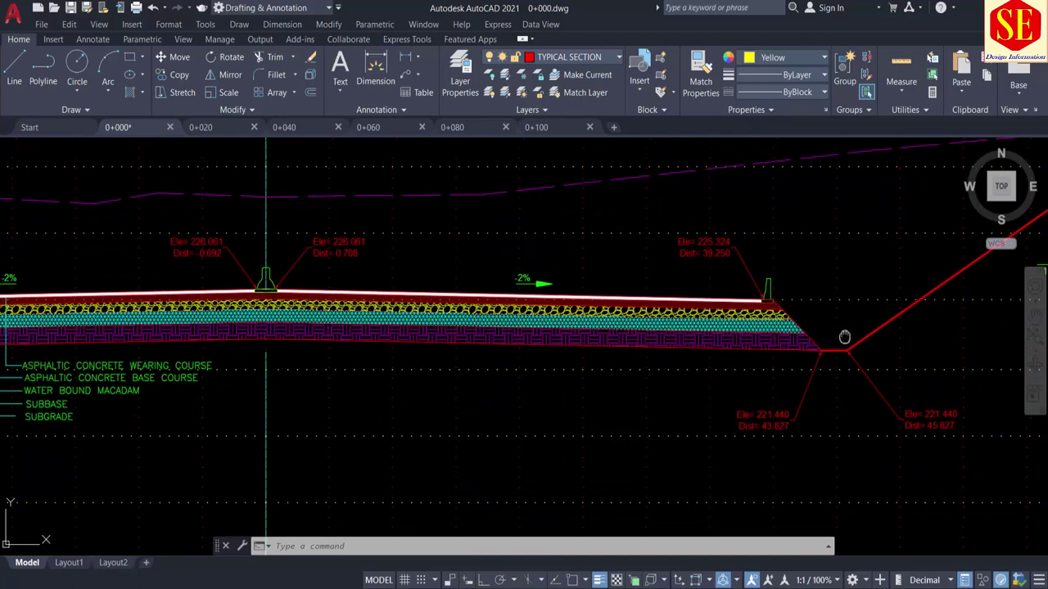
middle_click_drag(818, 339, 527, 376)
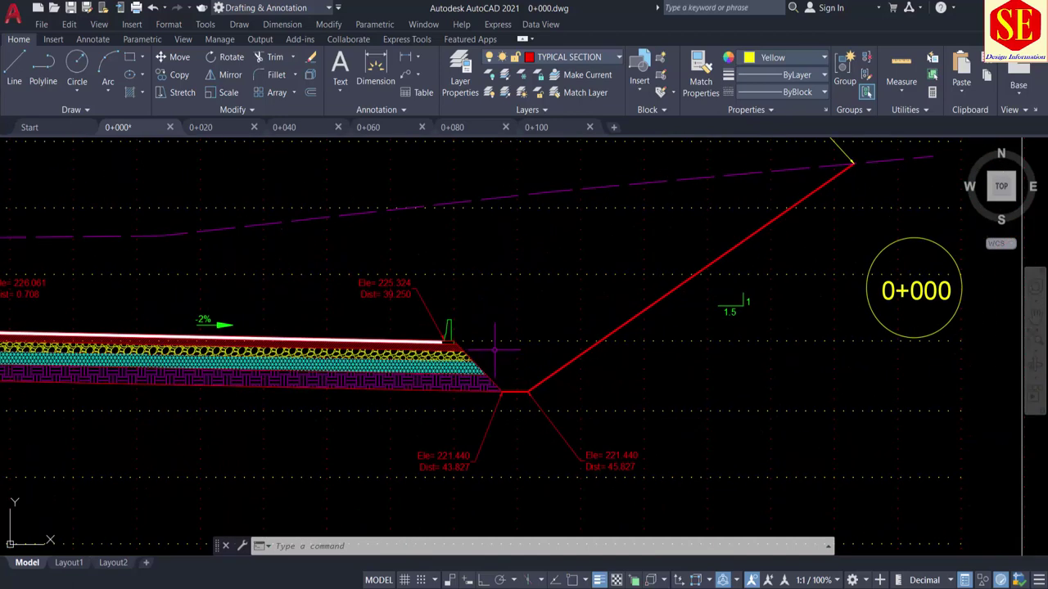
type("rec")
key("Return")
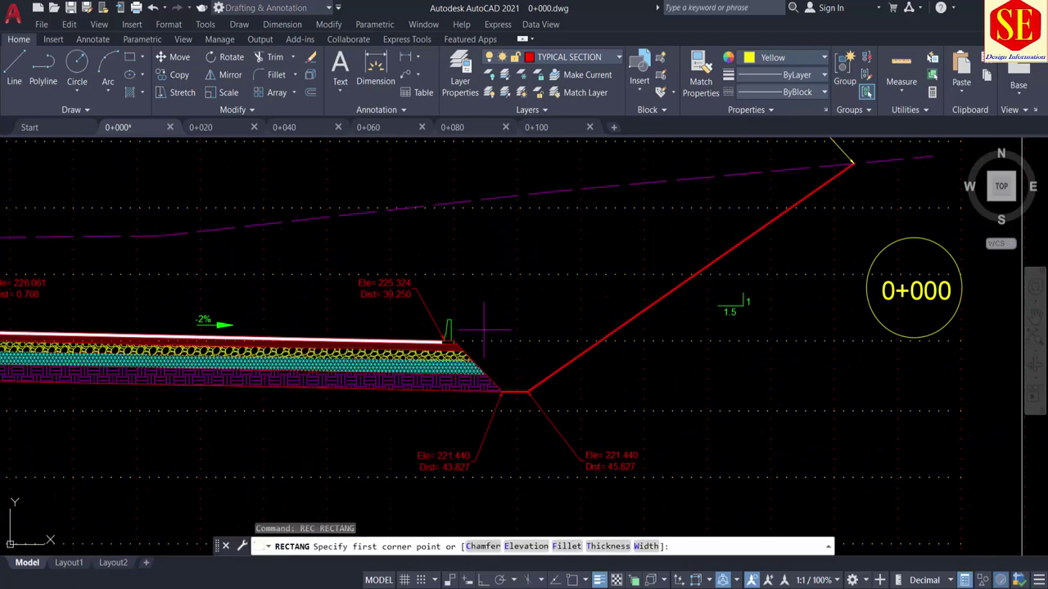
left_click(483, 330)
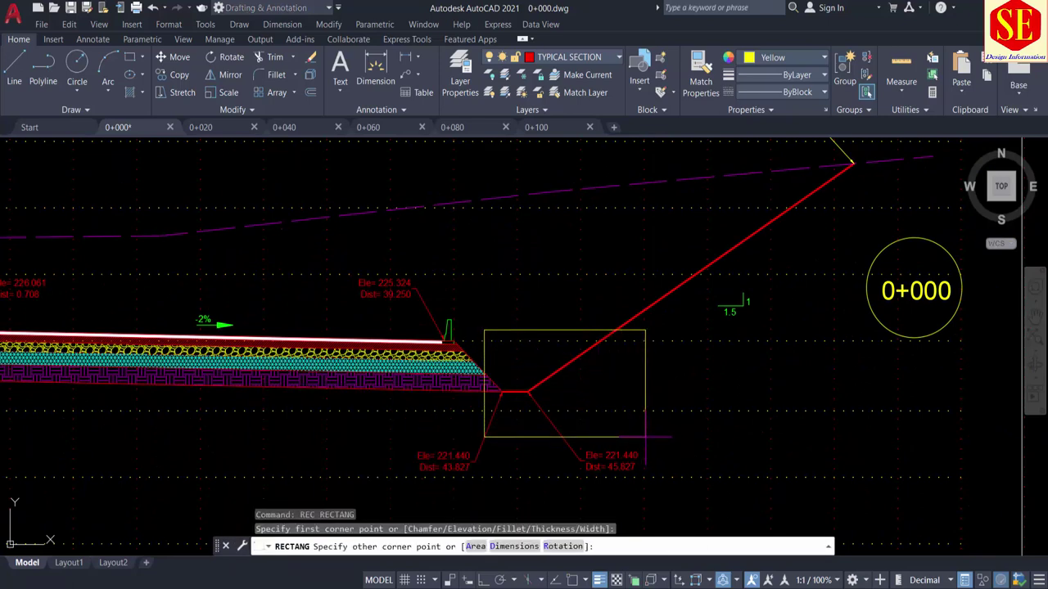
left_click(645, 437)
type("m")
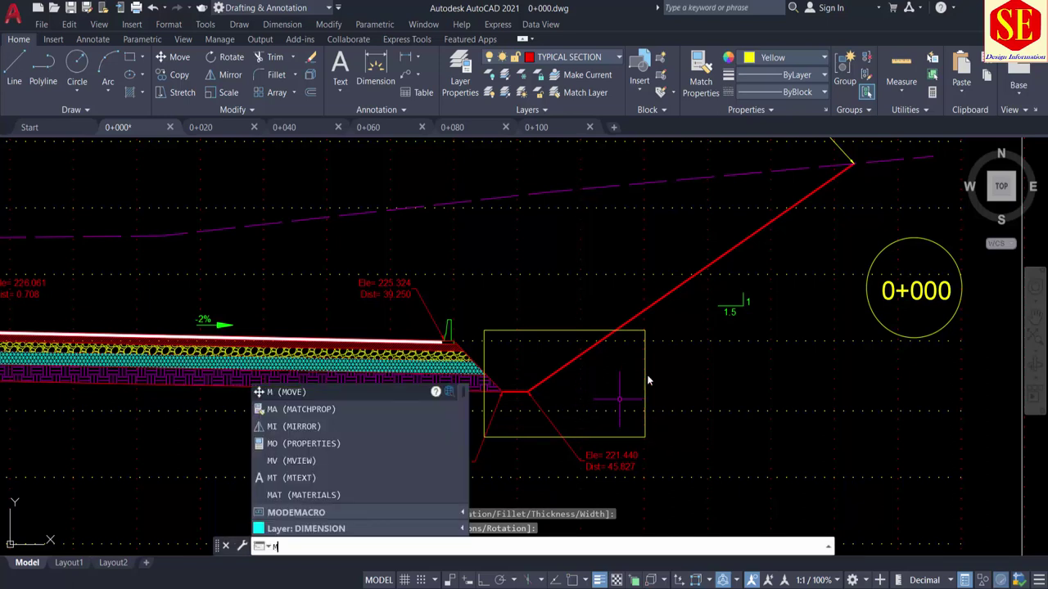
key("Return")
left_click(644, 376)
key("Return")
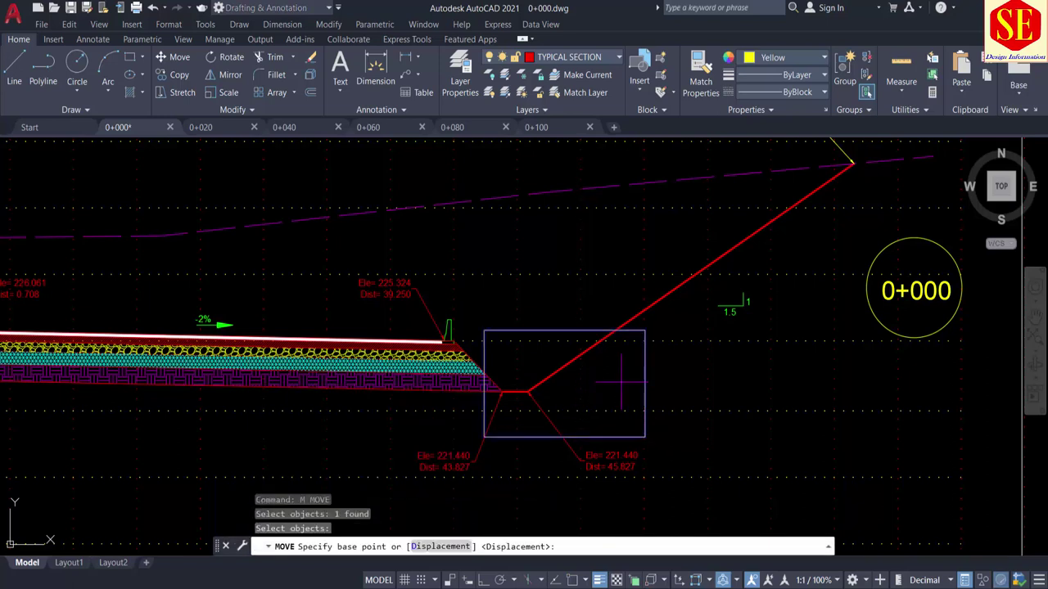
left_click(630, 372)
left_click(637, 381)
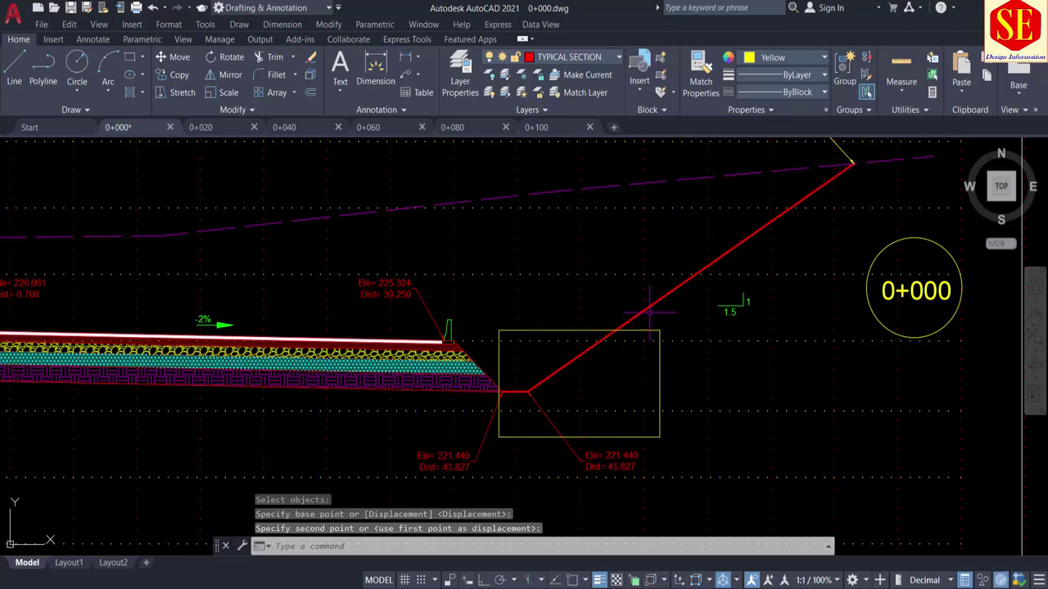
left_click(659, 435)
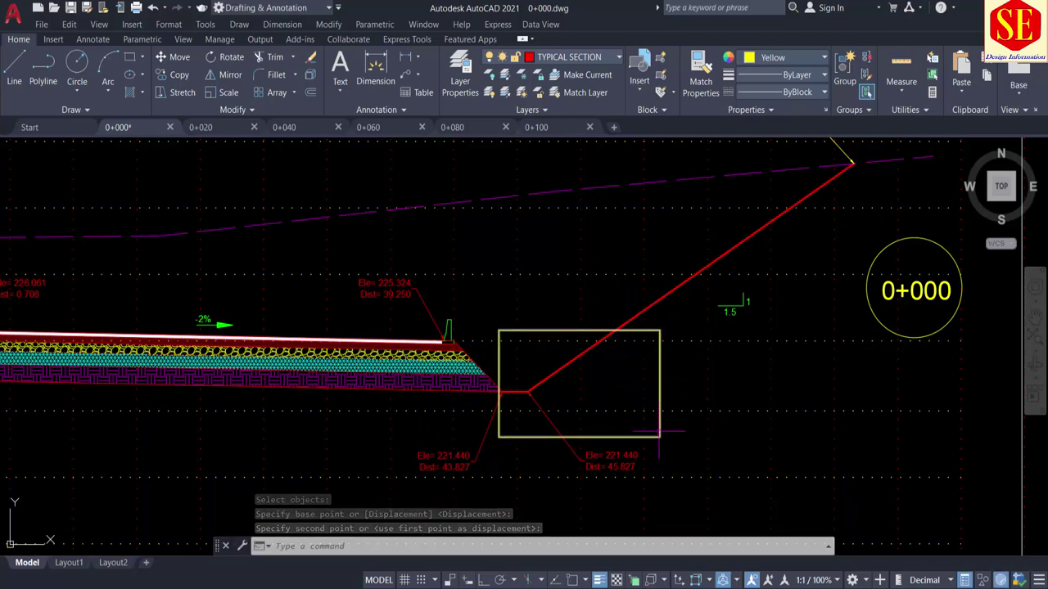
left_click(658, 343)
key("Escape")
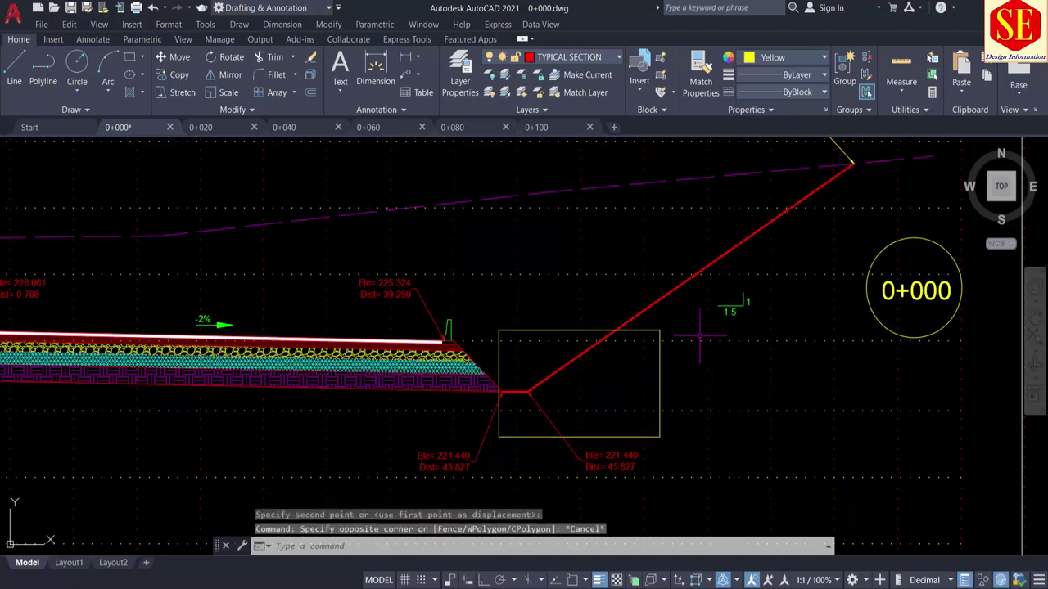
left_click(648, 330)
type("e")
key("Return")
scroll(648, 331, "down", 2)
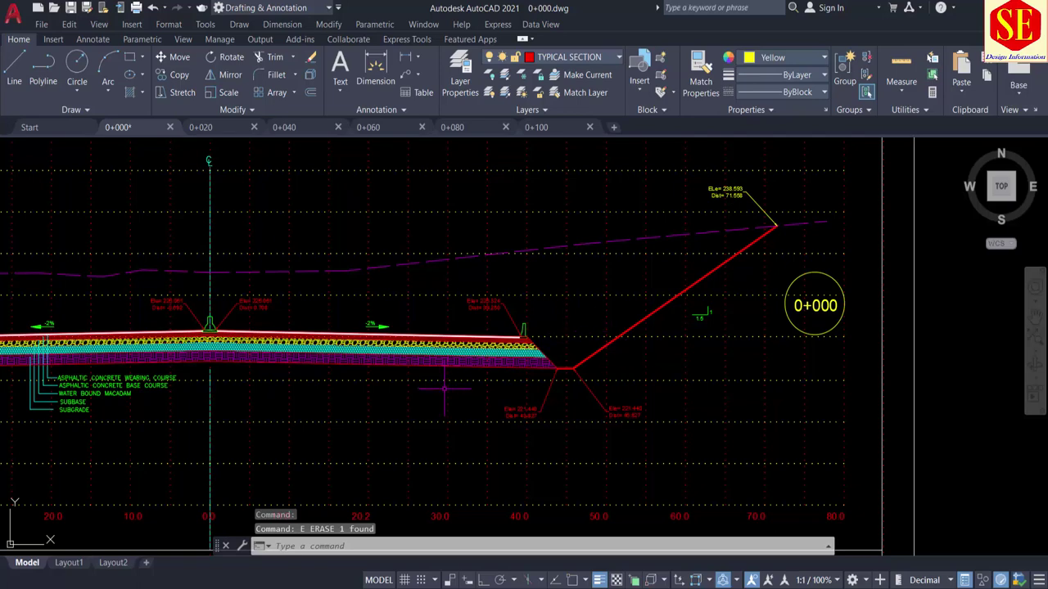
Hide the Grids line V and Grid line h layers
scroll(444, 389, "down", 2)
scroll(474, 381, "down", 2)
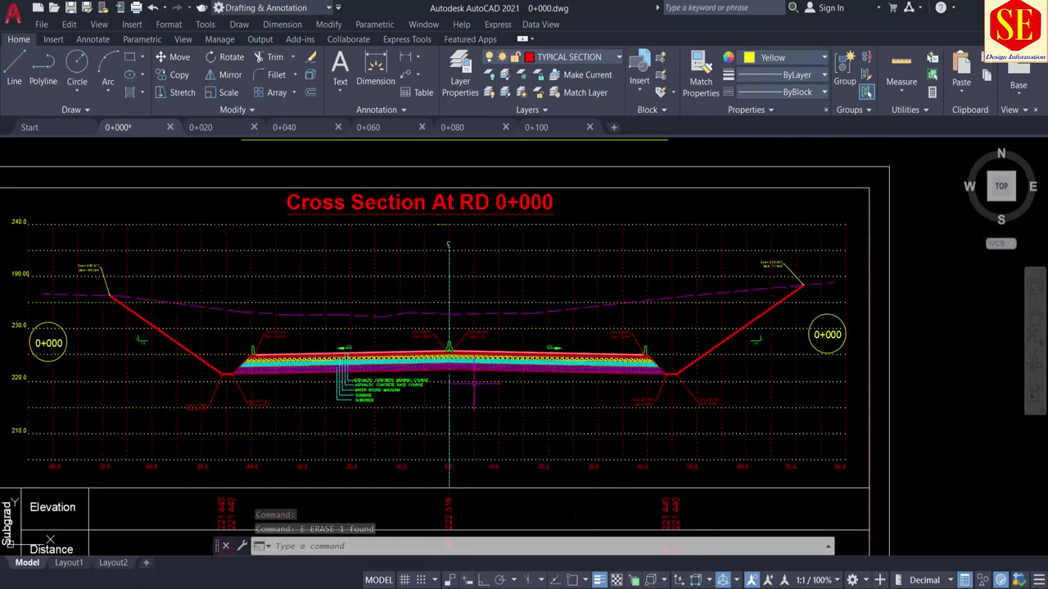
left_click(573, 57)
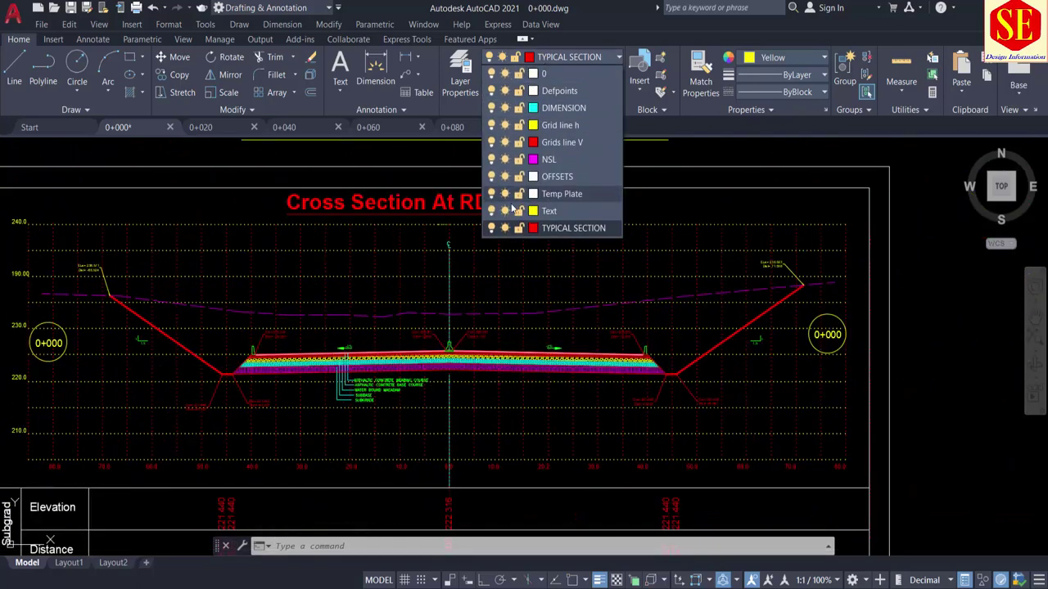
left_click(491, 142)
left_click(491, 125)
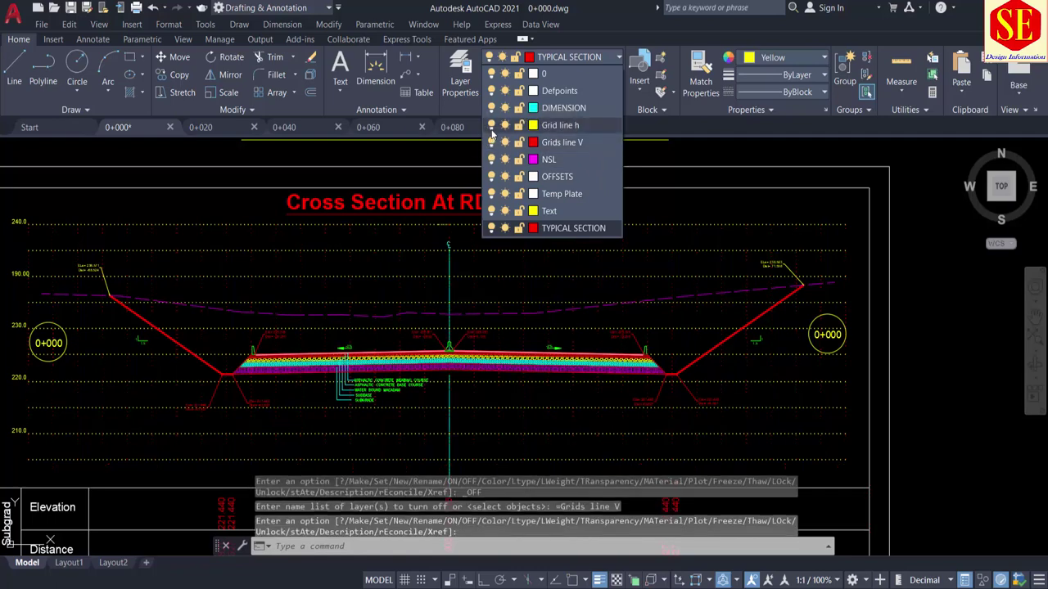
scroll(419, 372, "up", 2)
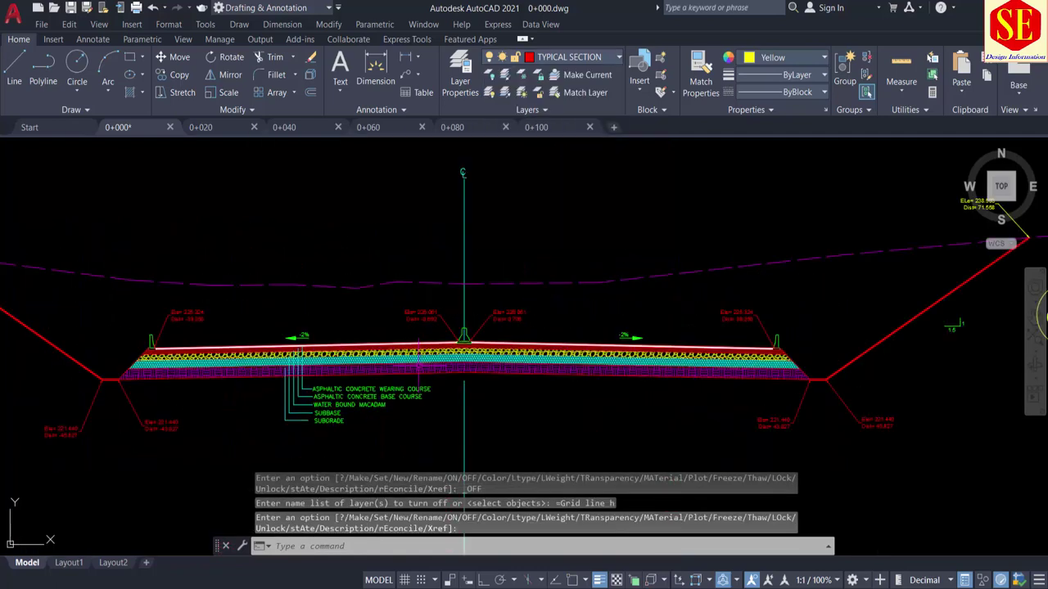
scroll(369, 279, "down", 3)
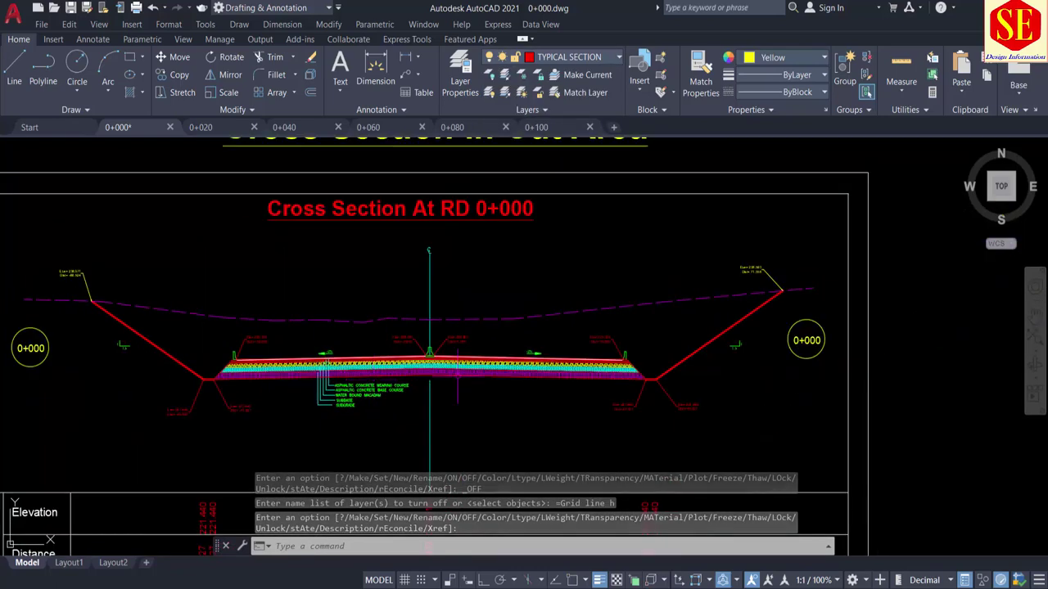
Start COPY and select the ground line, both side slopes and the pavement bottom line
type("c")
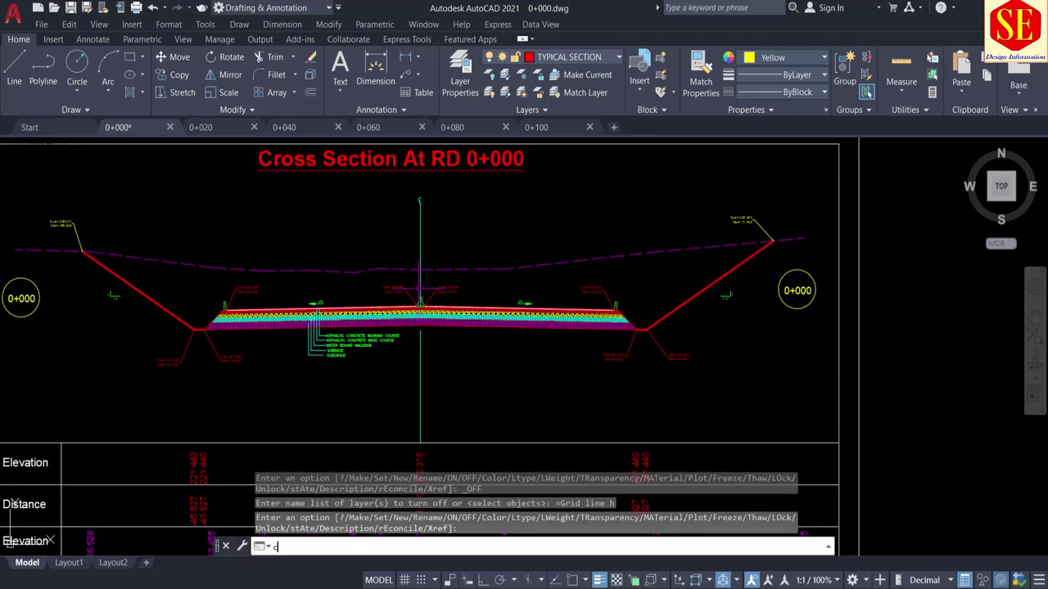
type("o")
key("Return")
left_click(357, 270)
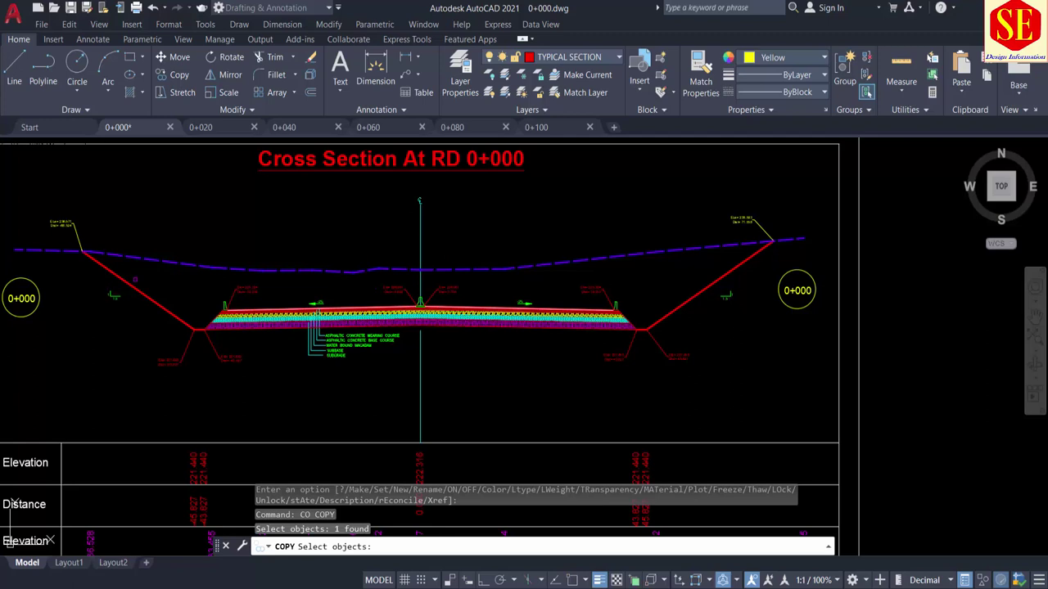
left_click(131, 282)
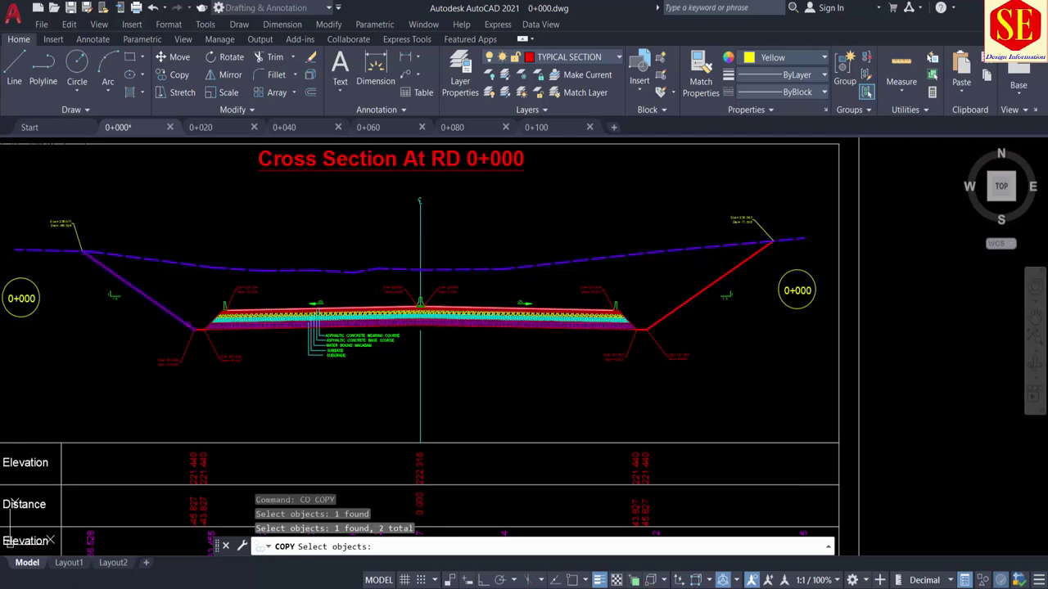
left_click(678, 306)
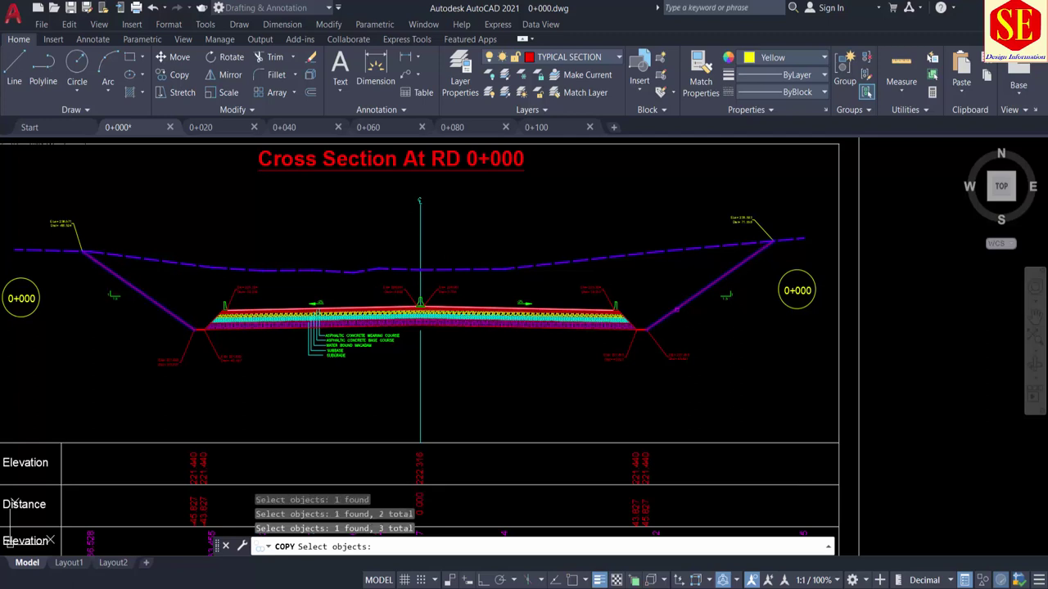
scroll(635, 338, "up", 2)
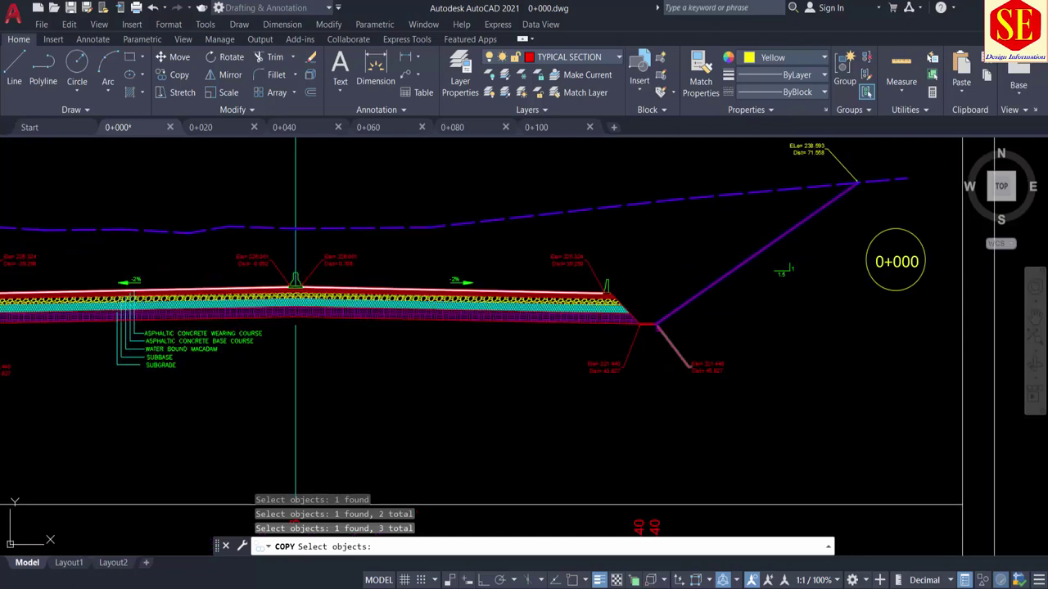
left_click(644, 327)
middle_click_drag(399, 335, 445, 335)
scroll(444, 335, "down", 2)
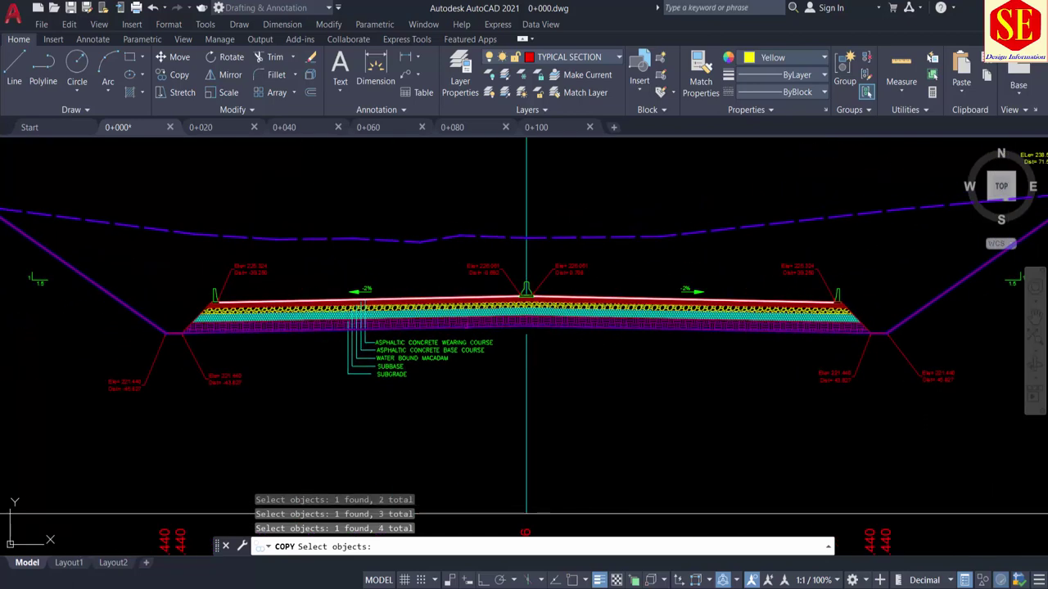
scroll(444, 335, "up", 3)
scroll(413, 347, "down", 3)
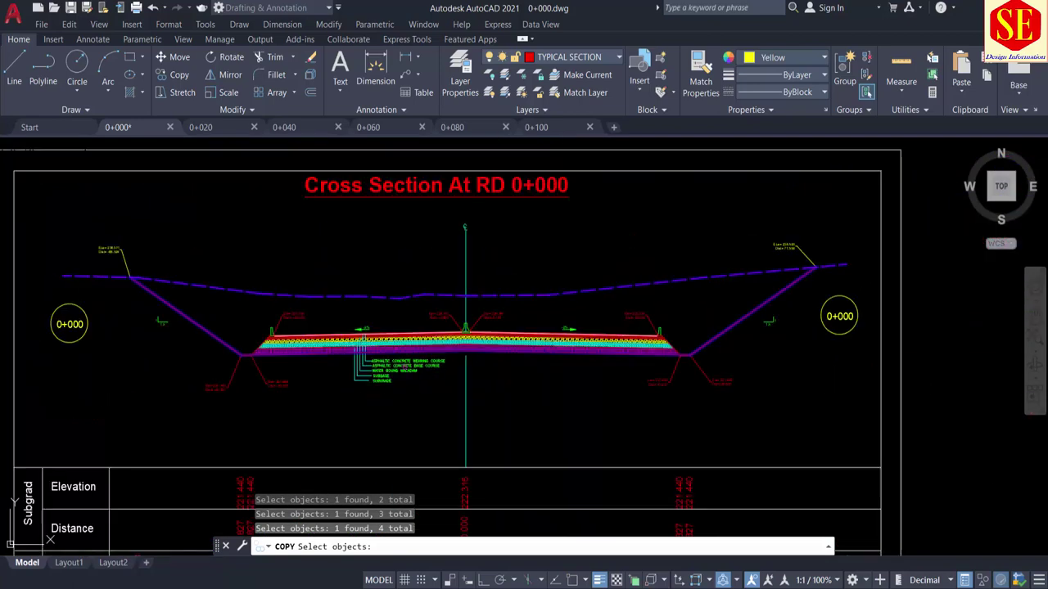
key("Return")
Place the copied cut profile to the right of the section sheet
left_click(508, 382)
scroll(508, 377, "down", 2)
scroll(573, 361, "down", 1)
scroll(628, 350, "up", 1)
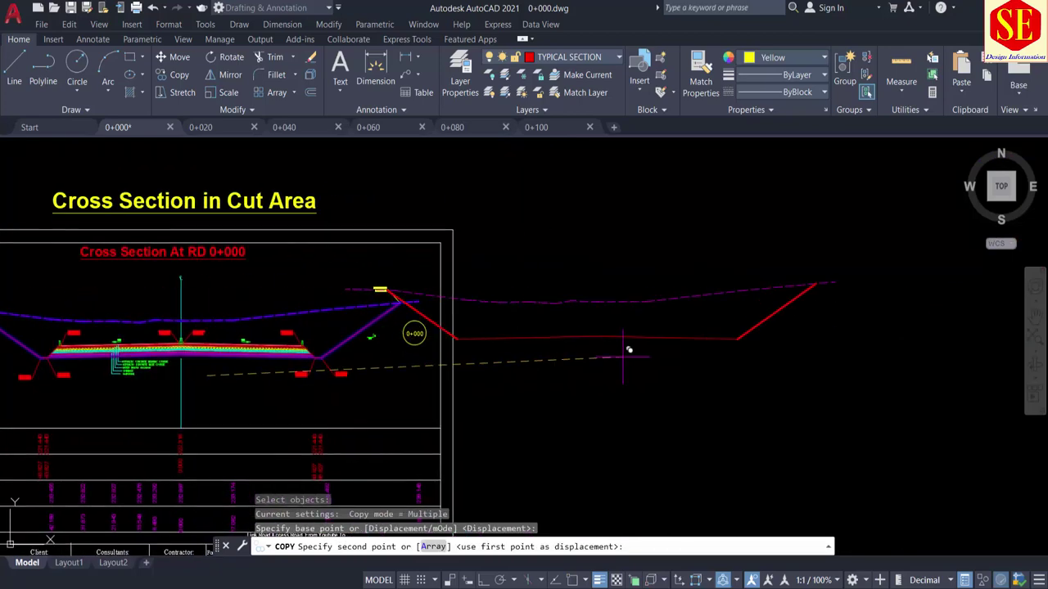
left_click(784, 348)
key("Escape")
middle_click_drag(794, 382, 717, 382)
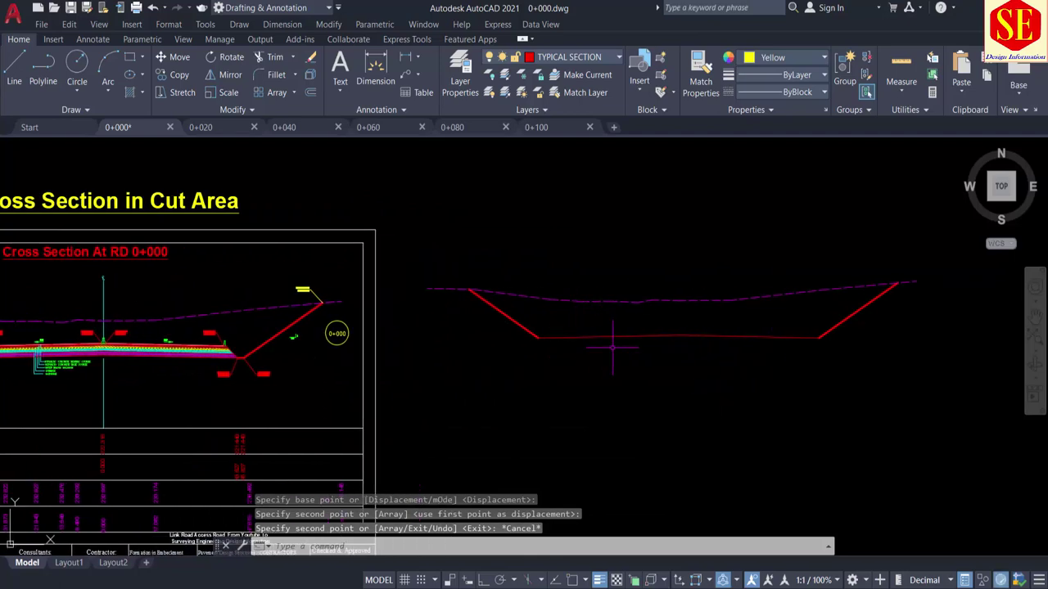
scroll(124, 344, "up", 1)
scroll(246, 335, "up", 2)
scroll(293, 324, "up", 1)
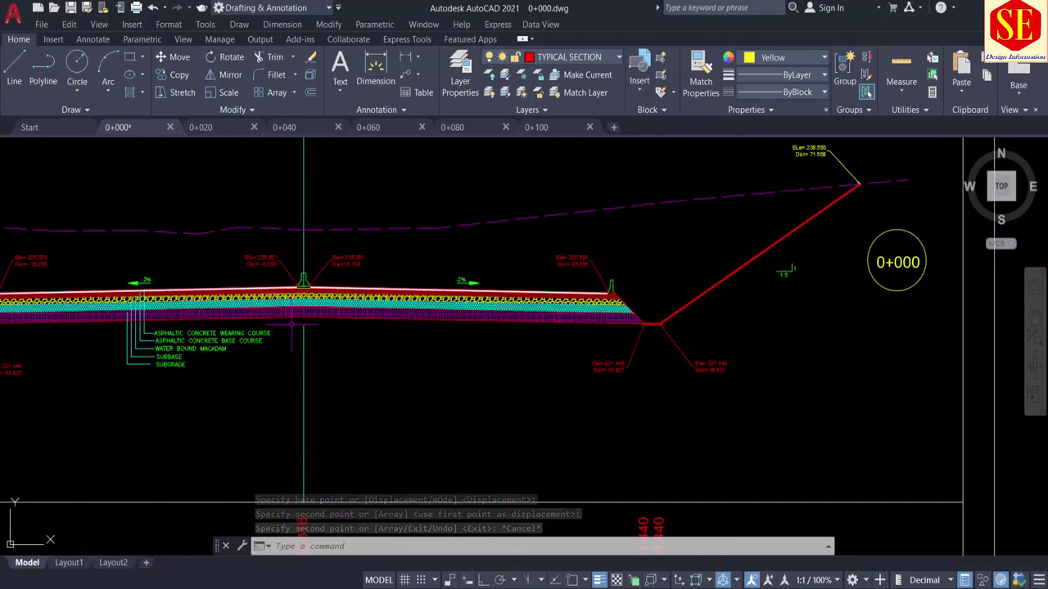
scroll(292, 324, "down", 3)
middle_click_drag(826, 355, 303, 355)
scroll(304, 355, "up", 1)
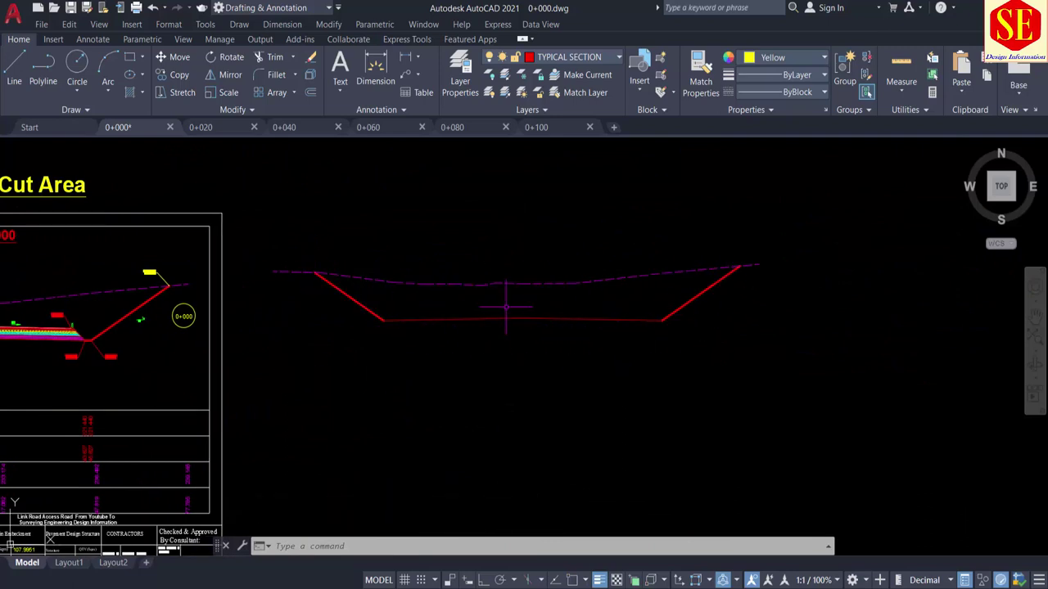
Create a closed boundary polyline by picking inside the copied cut region
type("B")
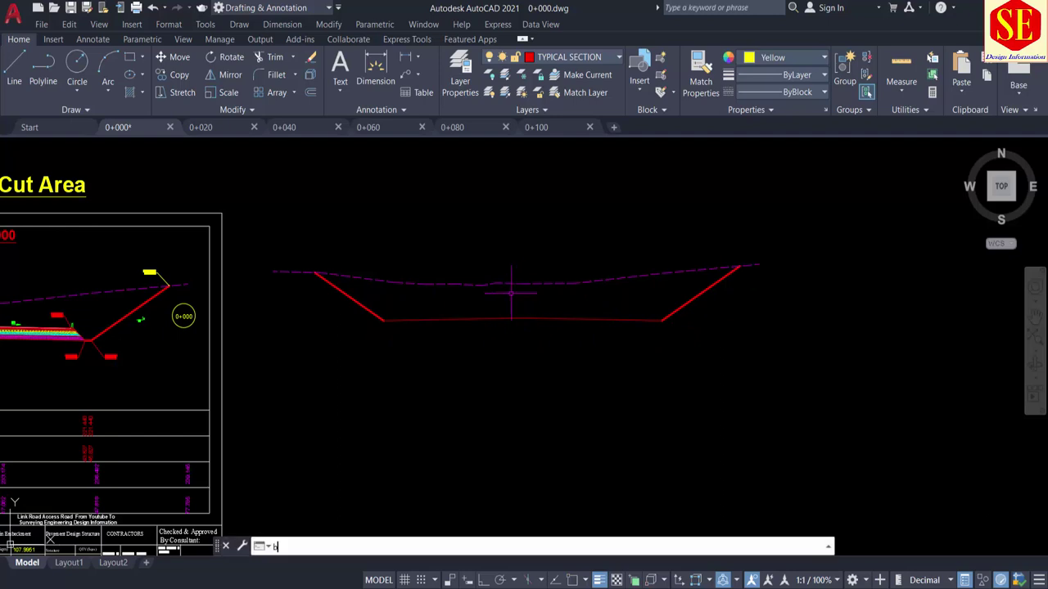
type("o")
key("Return")
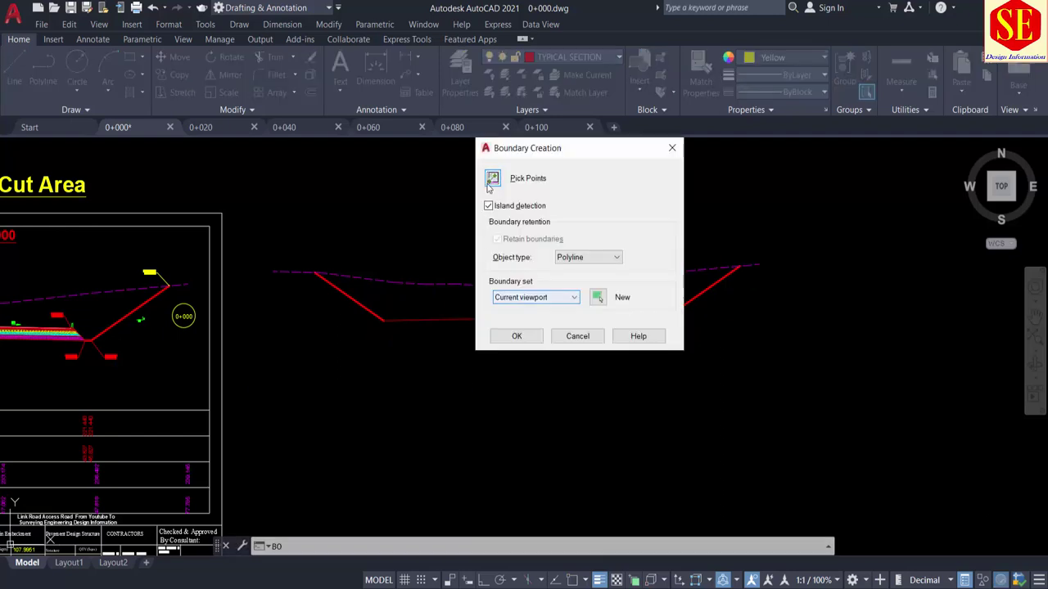
left_click(492, 176)
left_click(473, 295)
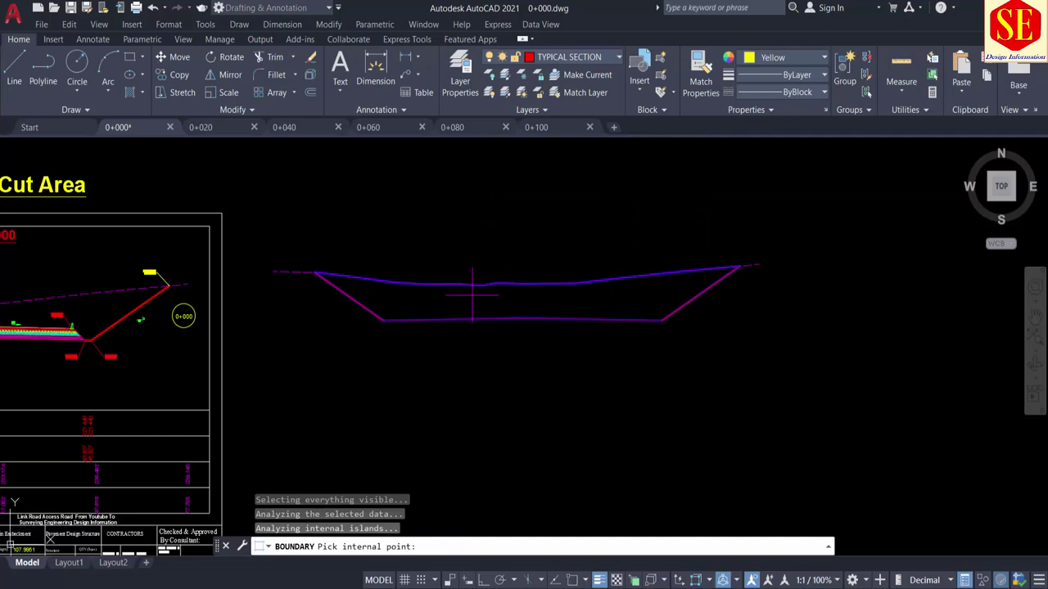
key("Return")
left_click(458, 284)
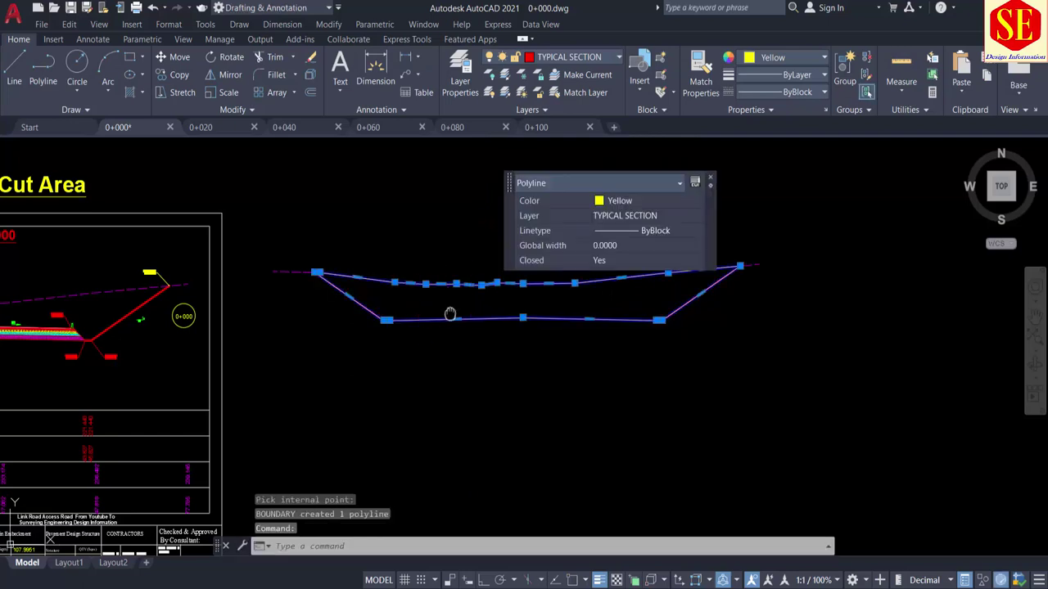
middle_click_drag(451, 313, 439, 342)
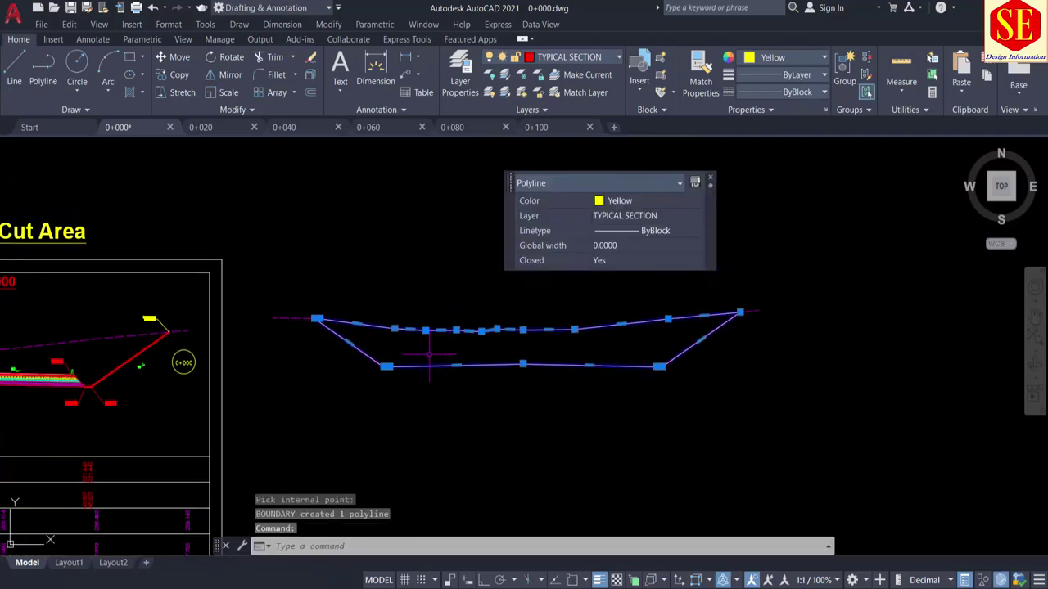
Measure the boundary polyline with AA: area 1407.6625, perimeter 290.5240
type("aa")
key("Return")
key("Return")
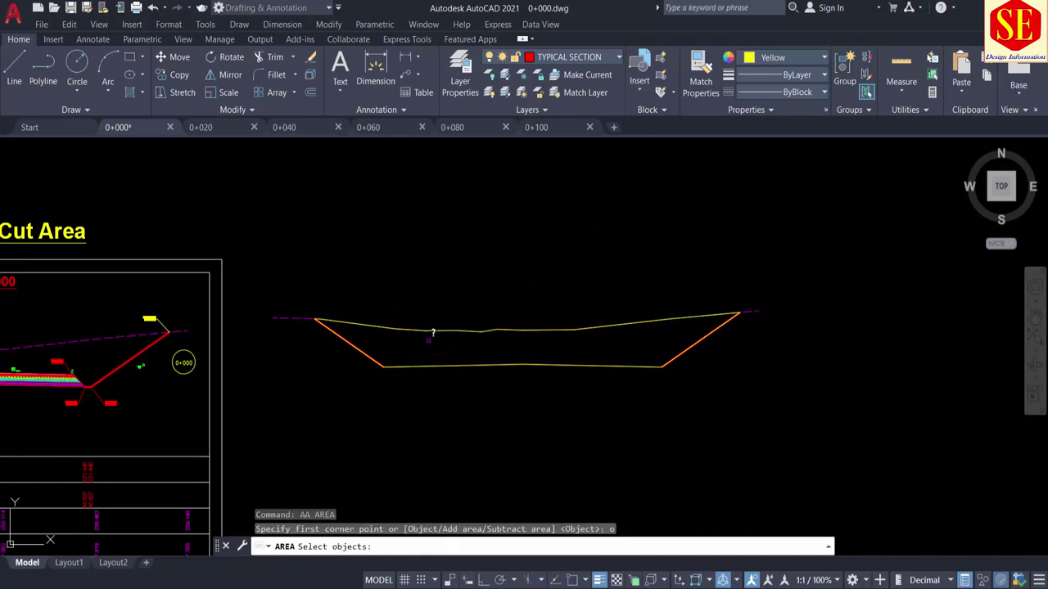
left_click(422, 328)
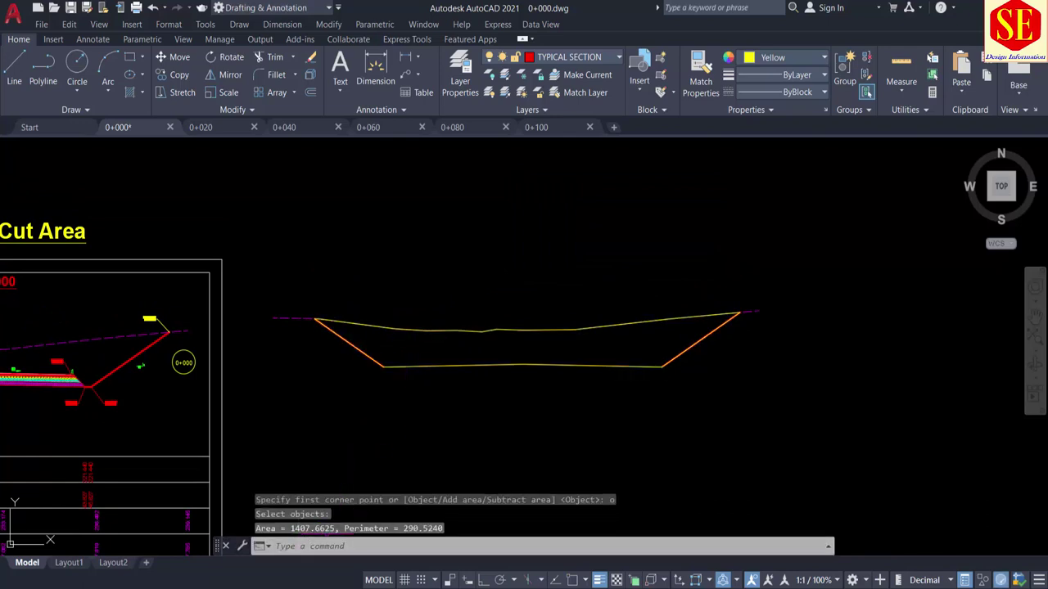
key("Escape")
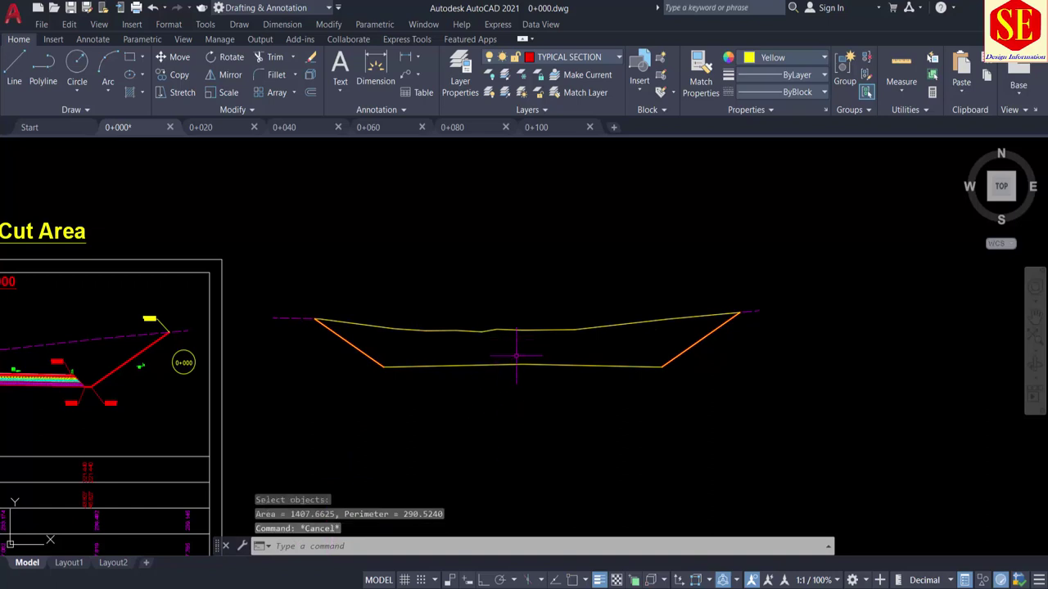
type("li")
key("Return")
List the cut polyline's properties and copy its area value 1407.6625
left_click(500, 365)
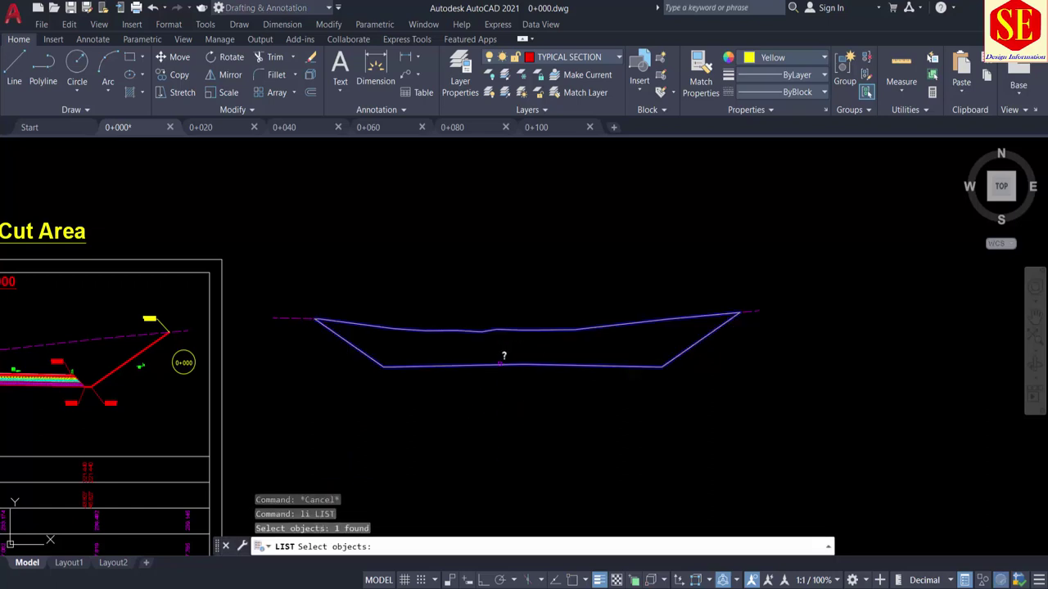
key("Return")
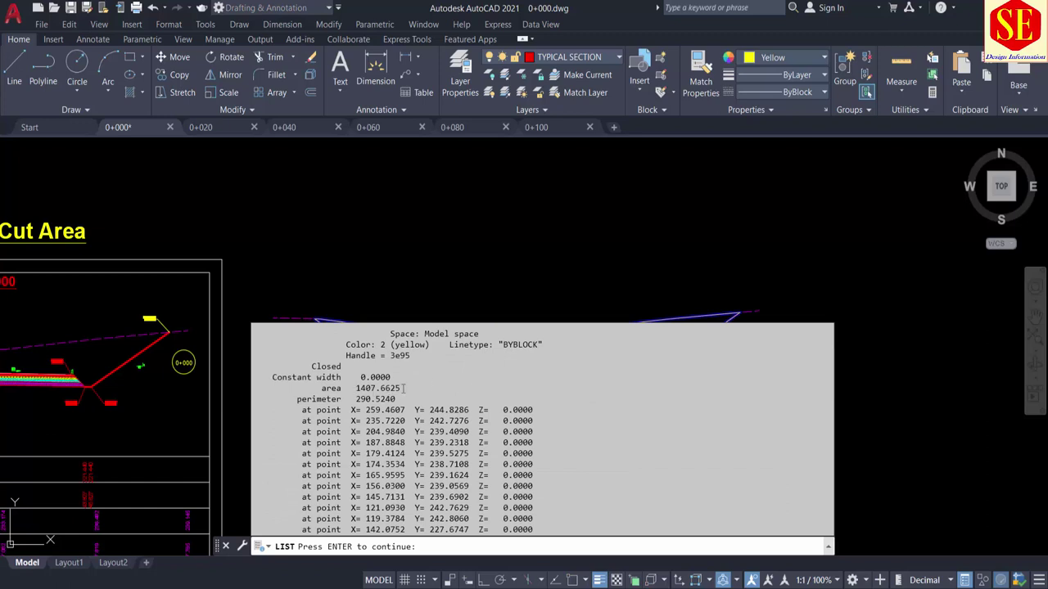
left_click_drag(401, 388, 345, 442)
left_click_drag(398, 379, 322, 379)
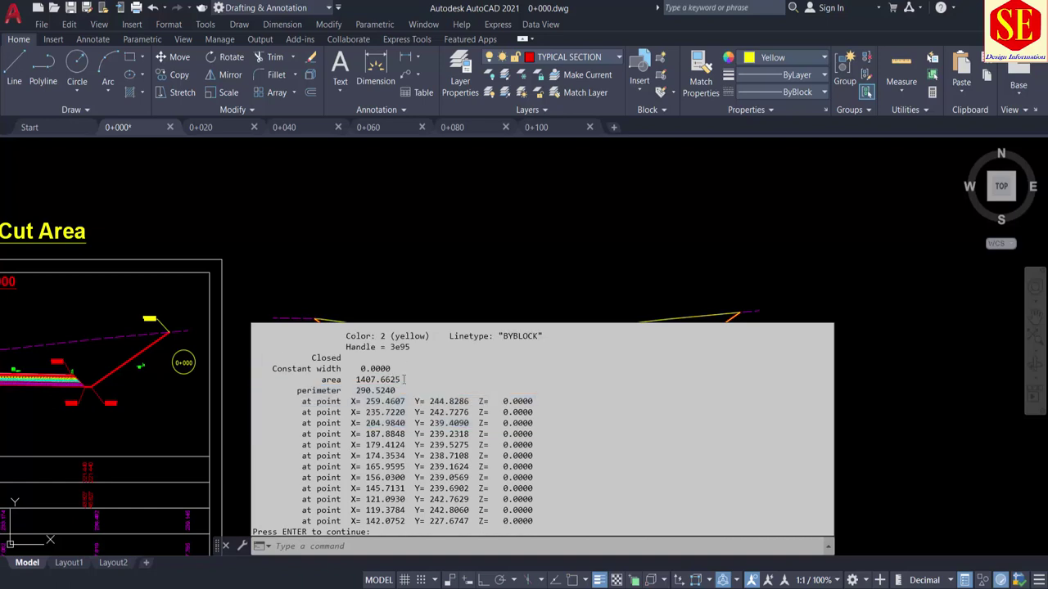
right_click(339, 383)
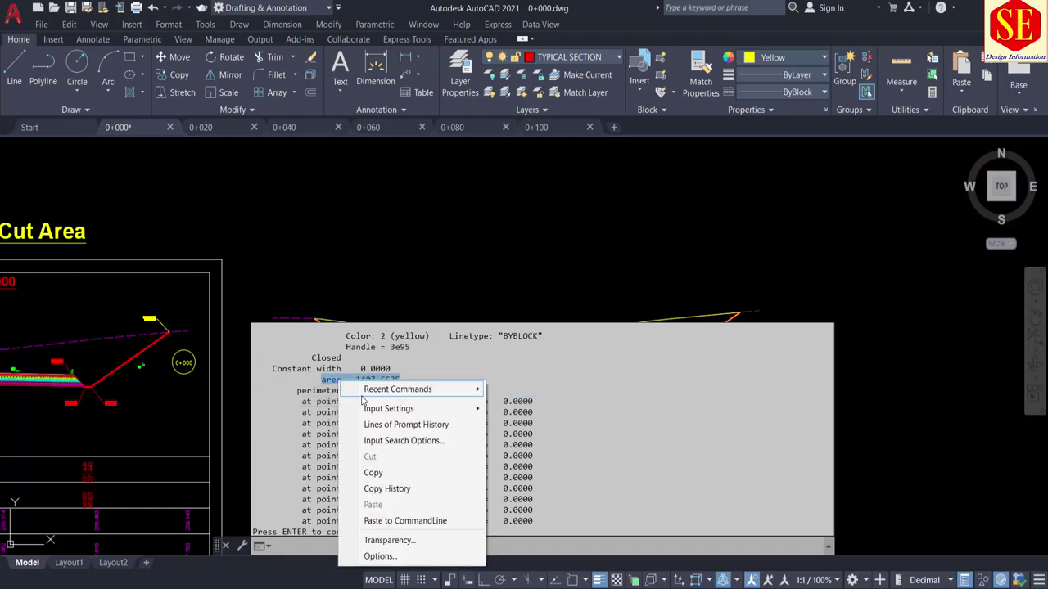
left_click(372, 470)
key("Return")
scroll(616, 369, "down", 10)
Zoom out and pan to the title block's Formation and Pavement quantity cells, showing Area in Cut 1407.66
scroll(614, 372, "up", 5)
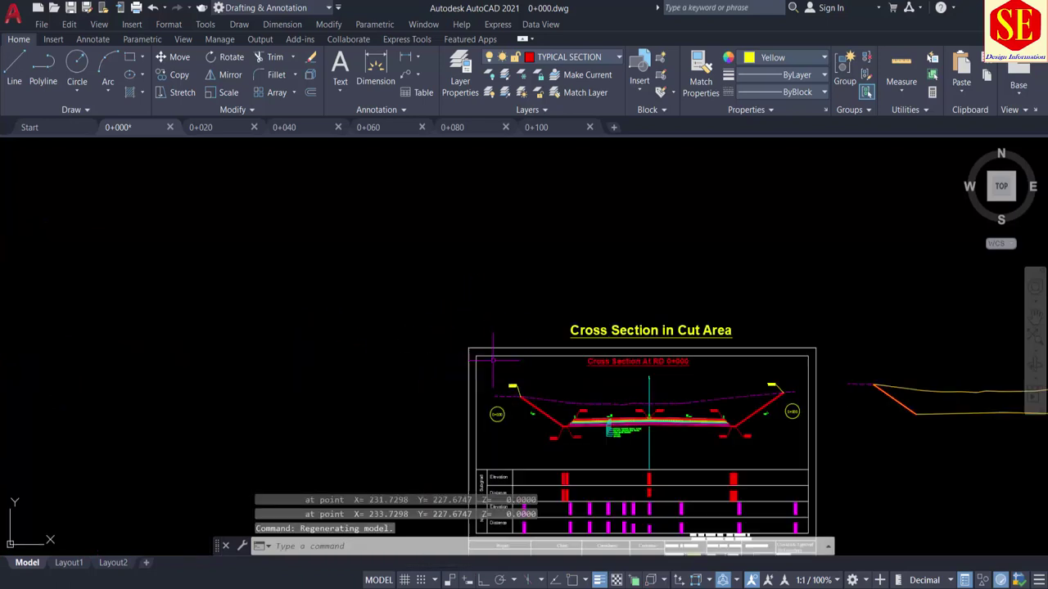
scroll(614, 375, "up", 2)
scroll(612, 378, "up", 3)
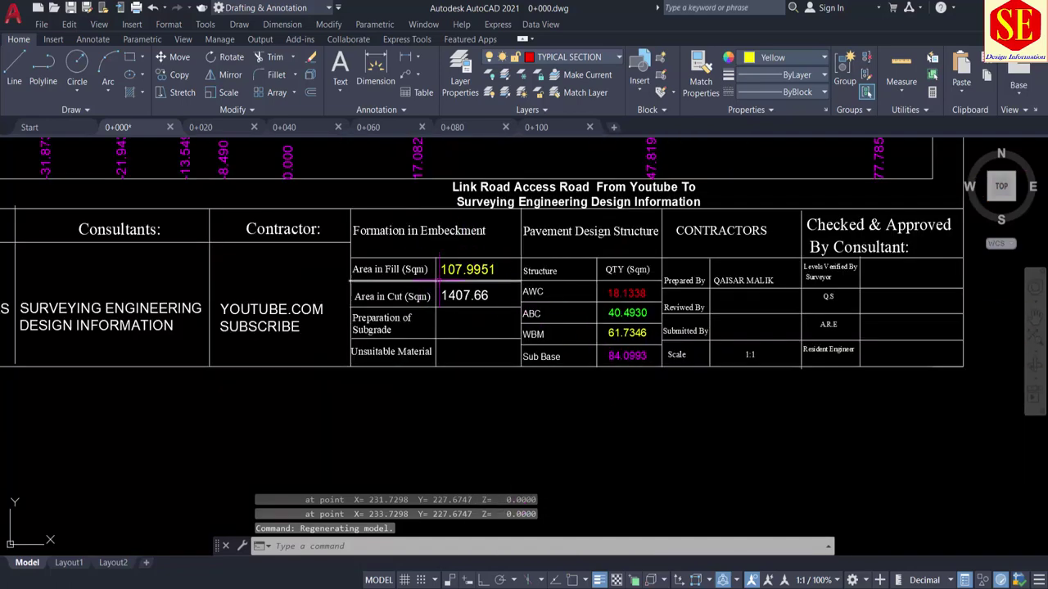
scroll(422, 269, "up", 2)
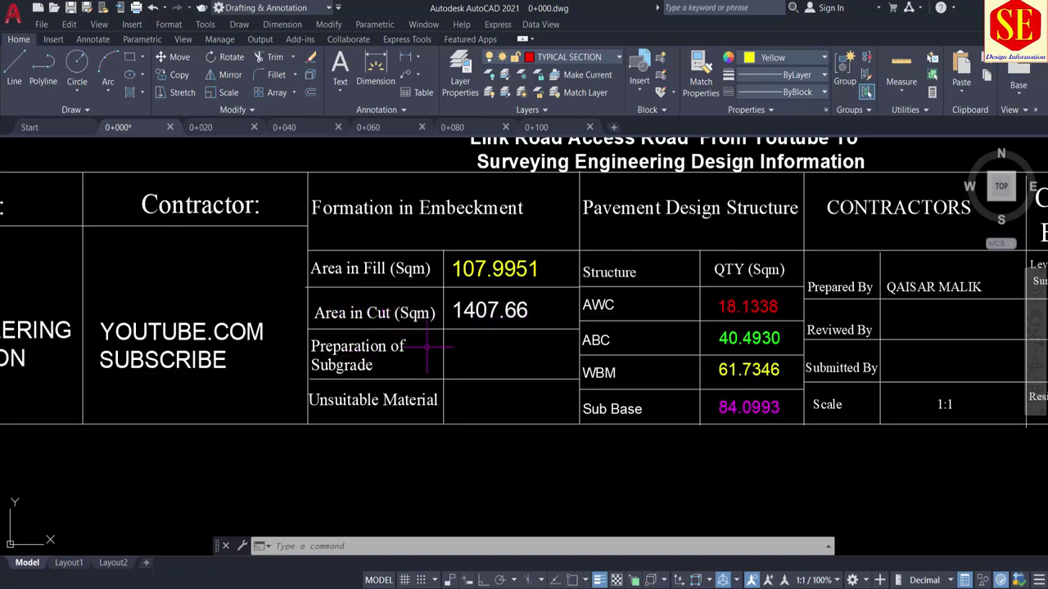
middle_click_drag(480, 386, 209, 390)
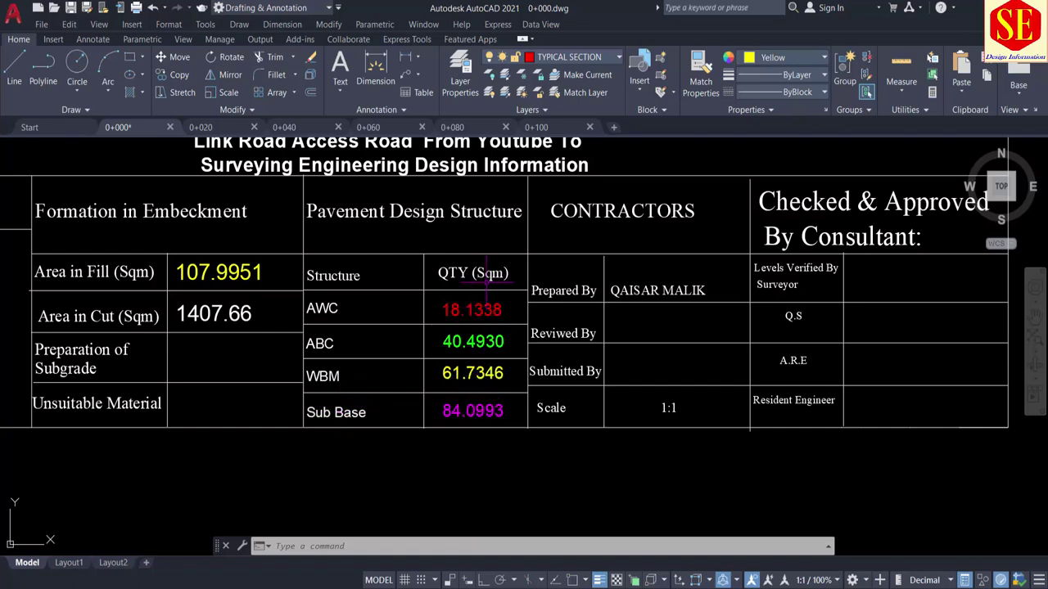
Pan and zoom across the sheet to the title block's quantity table and Area in Cut cell
middle_click_drag(721, 218, 539, 294)
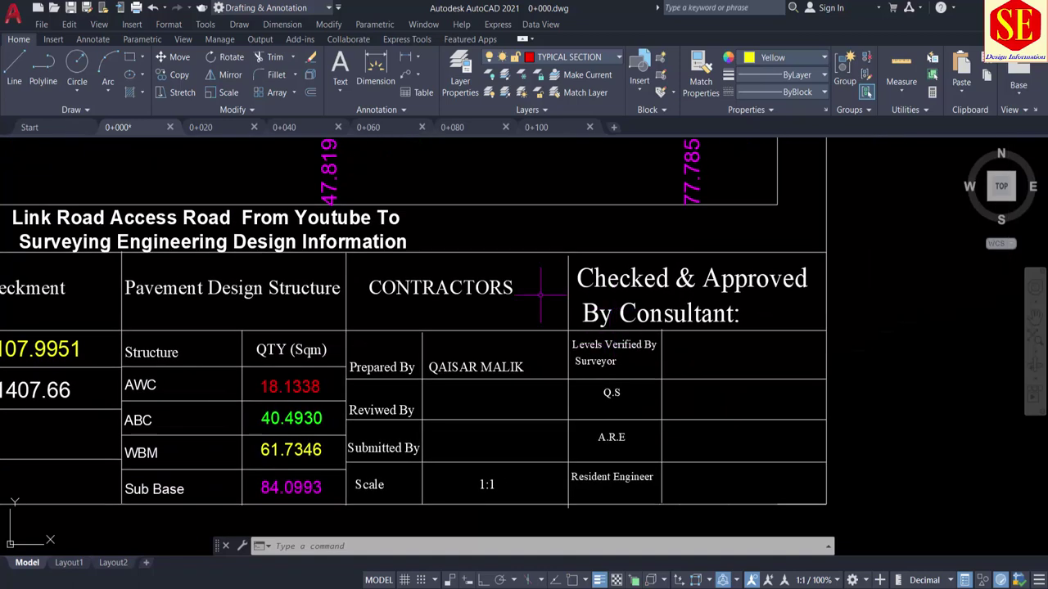
scroll(503, 312, "down", 2)
scroll(533, 442, "down", 2)
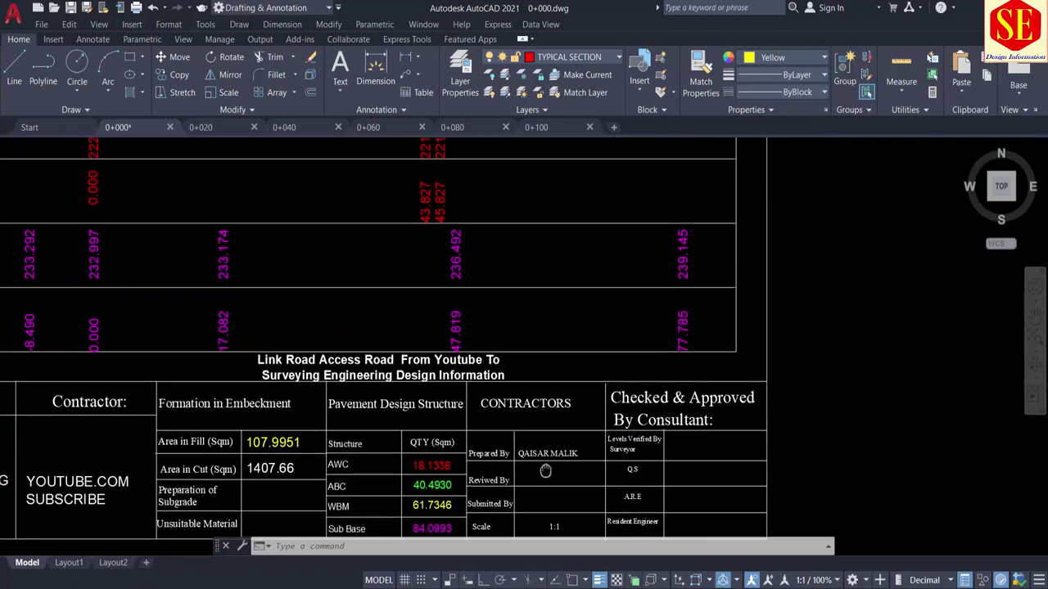
scroll(534, 438, "down", 2)
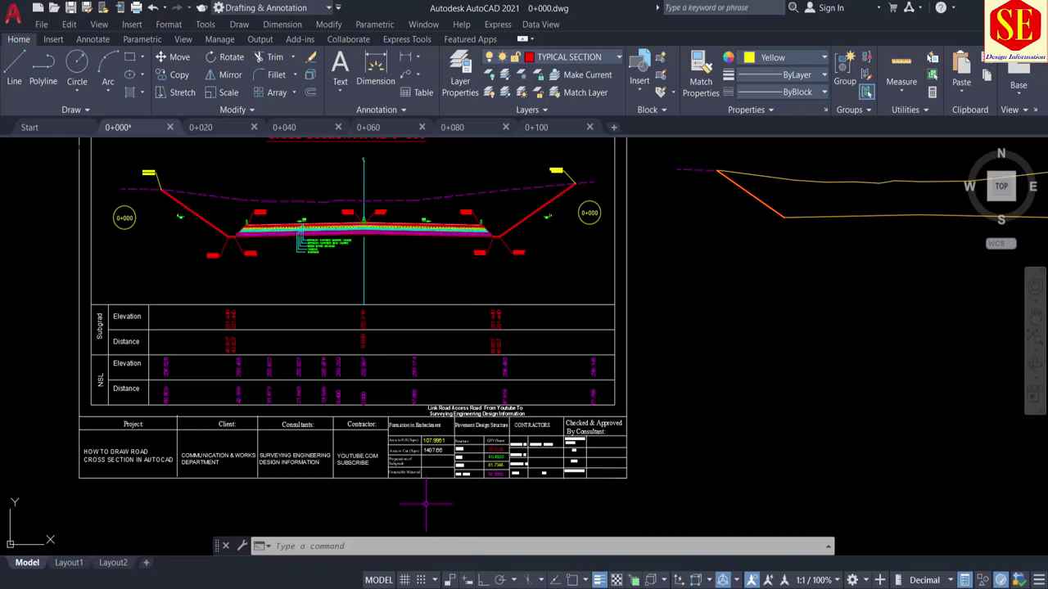
middle_click_drag(585, 453, 620, 522)
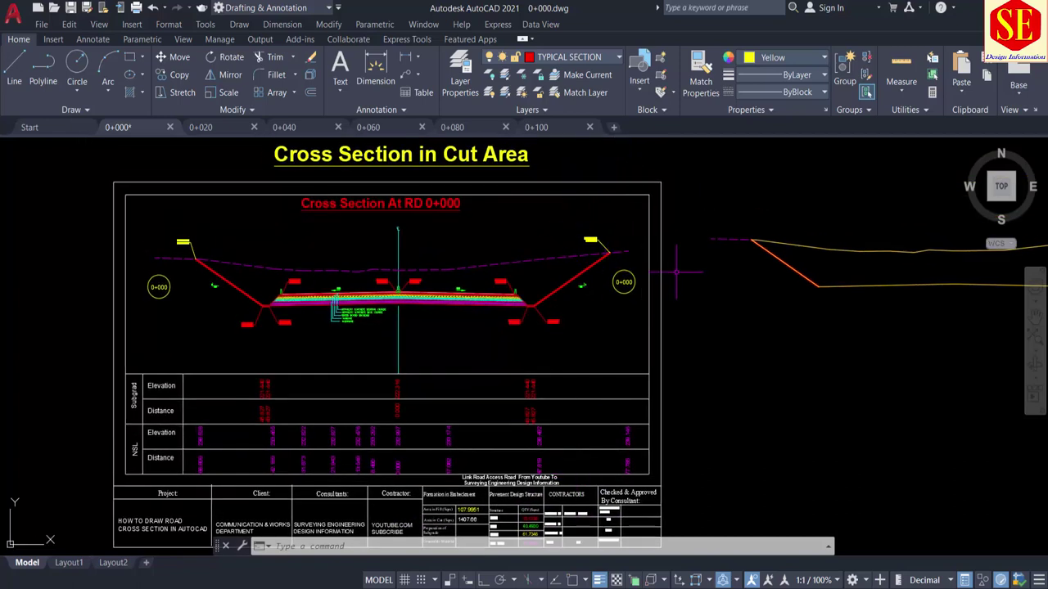
scroll(869, 262, "up", 2)
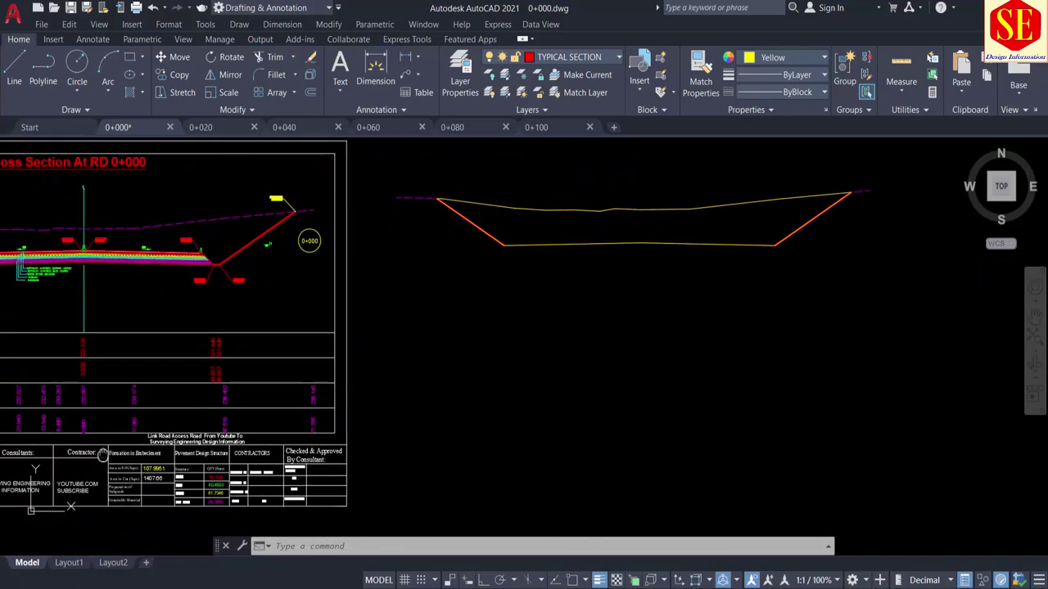
middle_click_drag(491, 450, 425, 327)
scroll(387, 366, "up", 3)
scroll(352, 356, "up", 3)
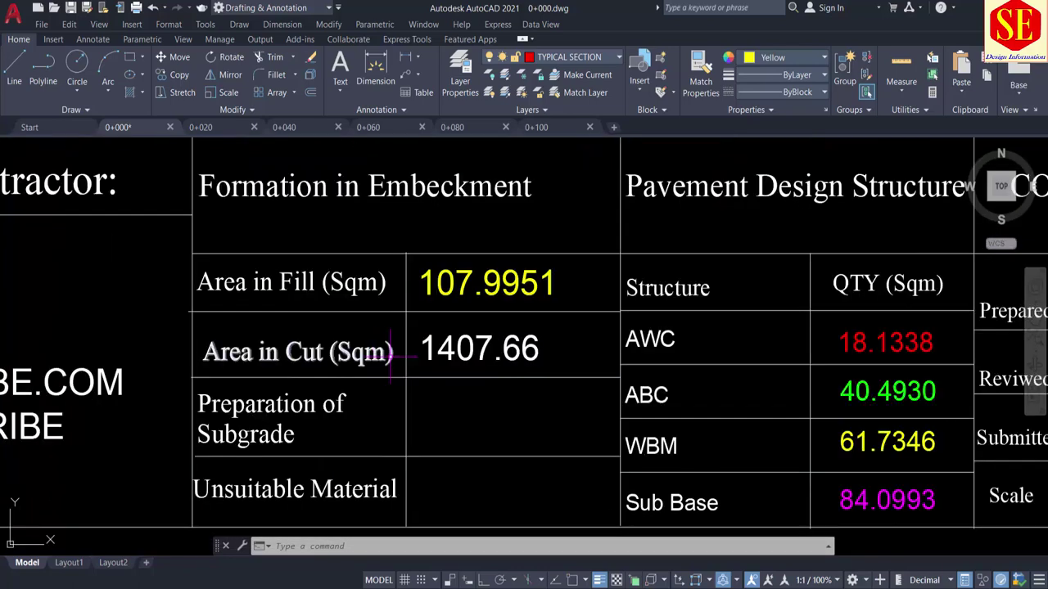
Cancel the pending paste and select the area 1407.6625 note to compare with the table
key("ctrl+v")
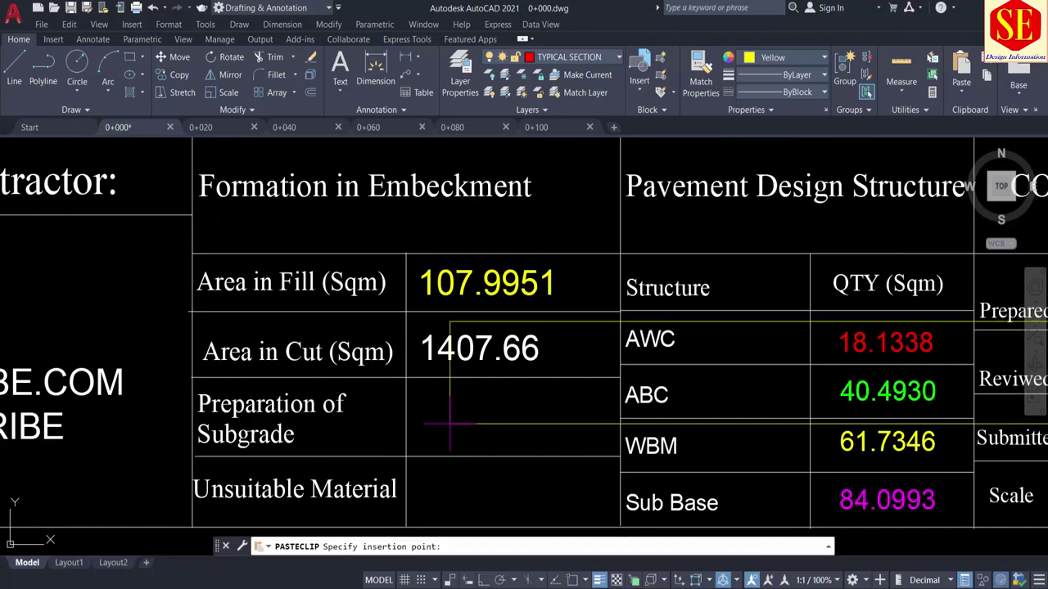
scroll(426, 433, "down", 3)
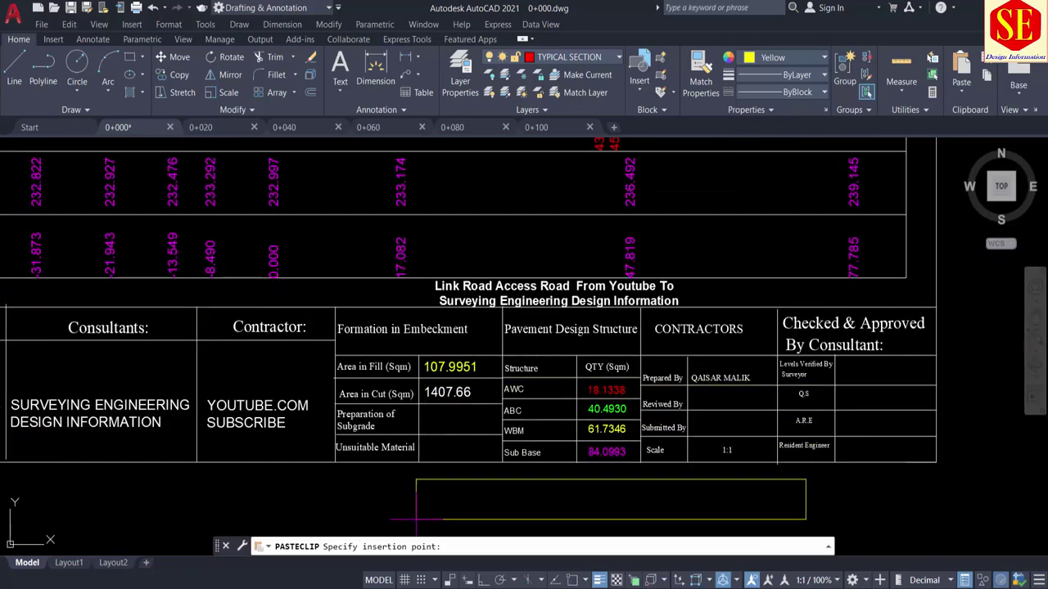
key("Escape")
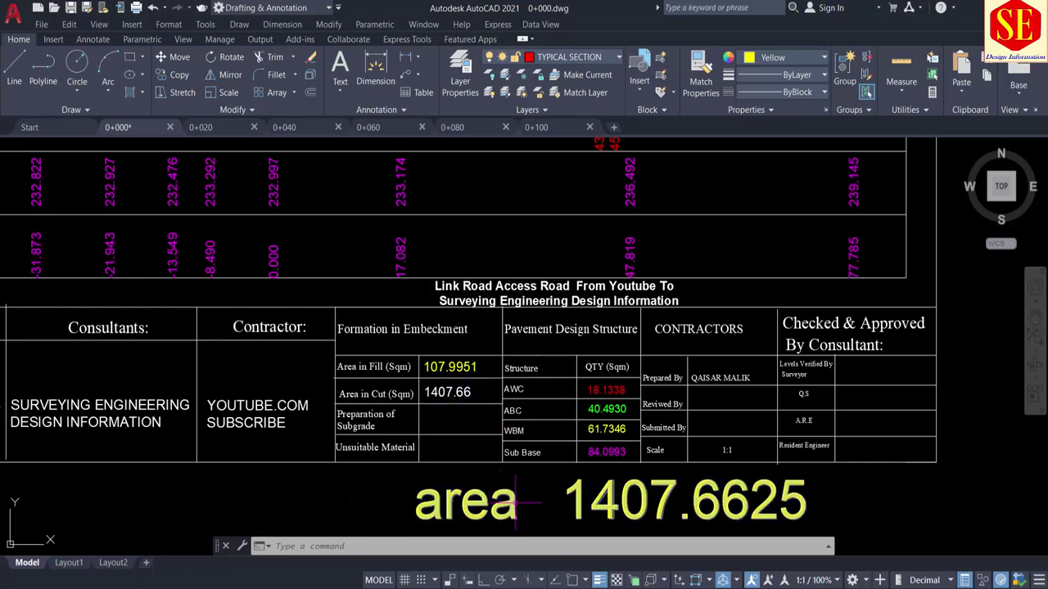
left_click(467, 500)
left_click(472, 495)
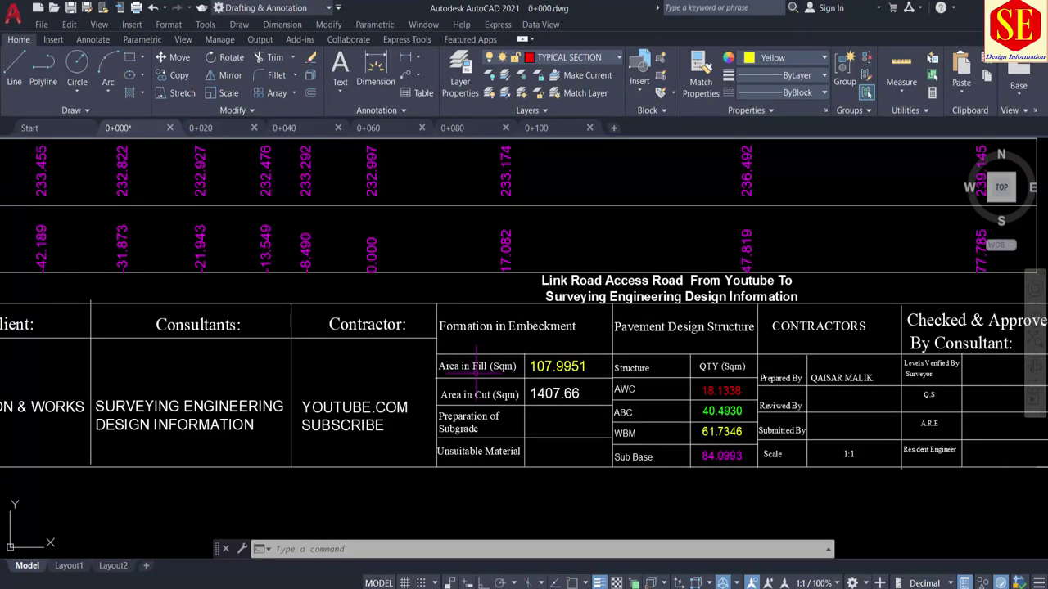
Erase the five pavement-layer label leader lines with a crossing selection
scroll(515, 373, "up", 2)
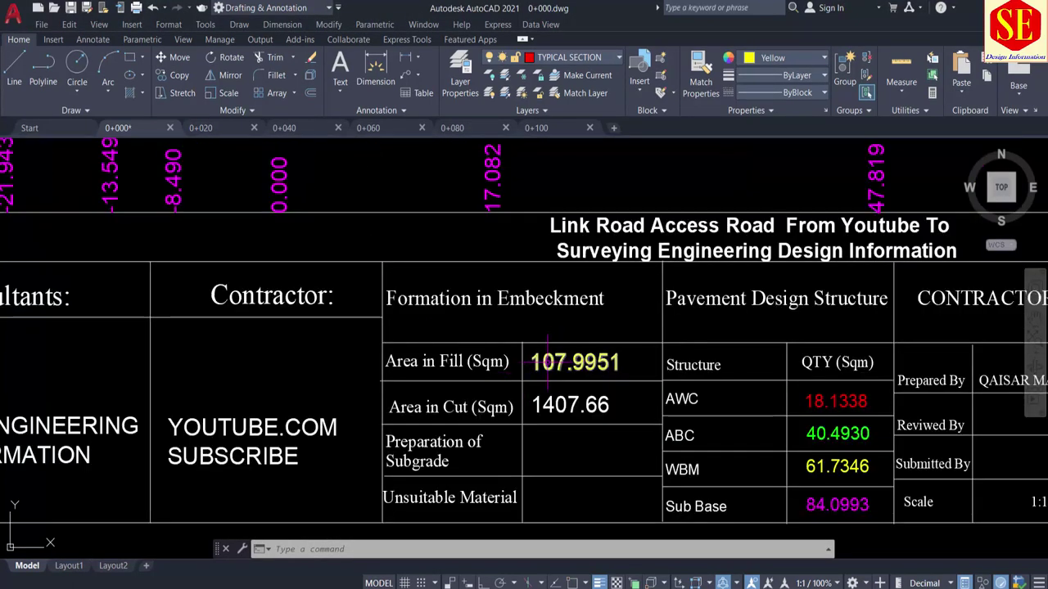
scroll(548, 360, "down", 3)
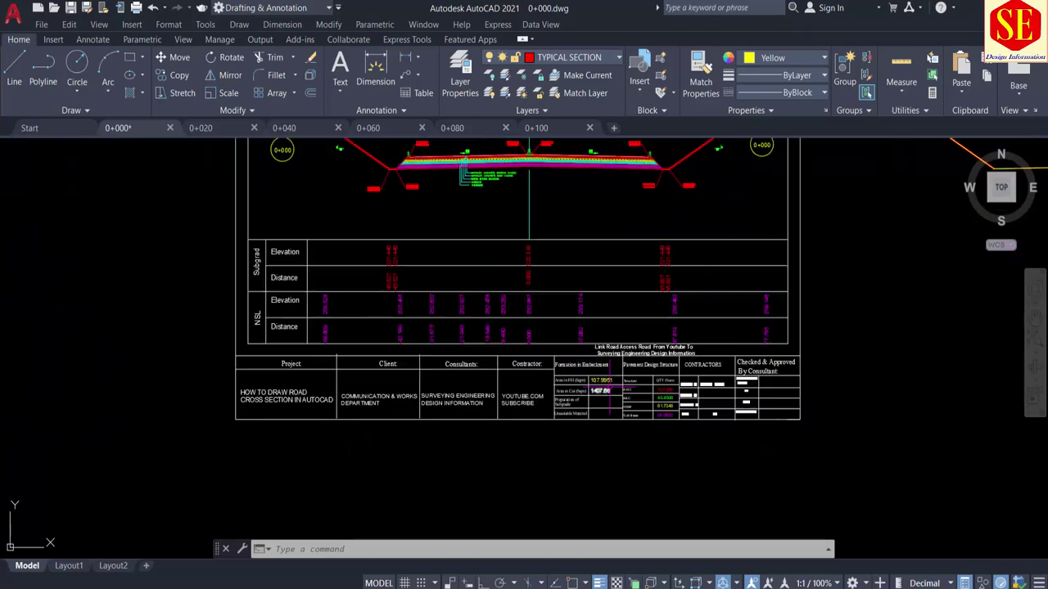
middle_click_drag(548, 360, 518, 326)
scroll(528, 215, "up", 3)
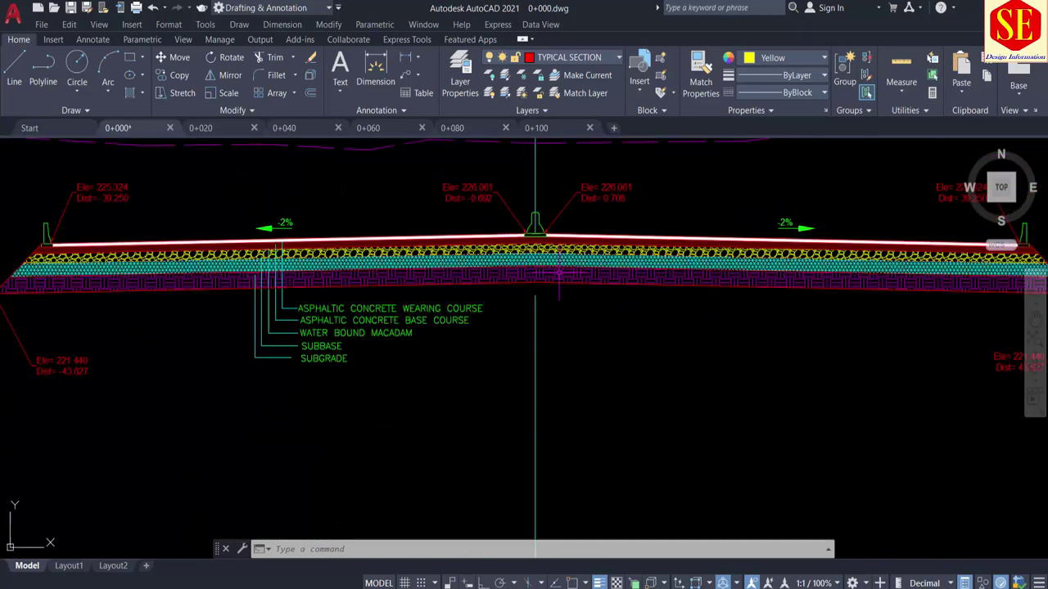
scroll(528, 215, "up", 2)
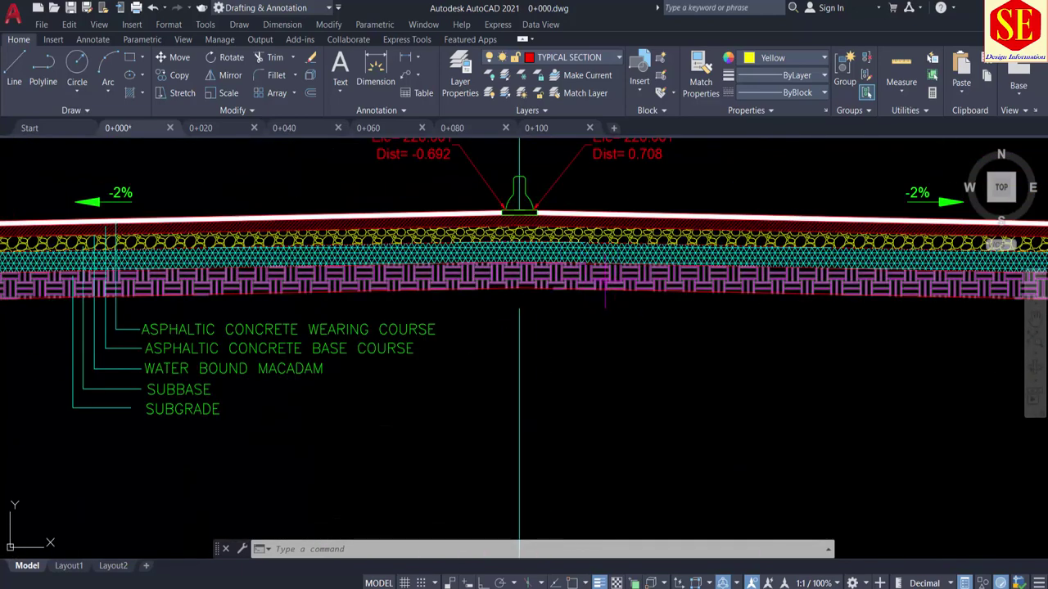
middle_click_drag(525, 296, 696, 282)
left_click(303, 289)
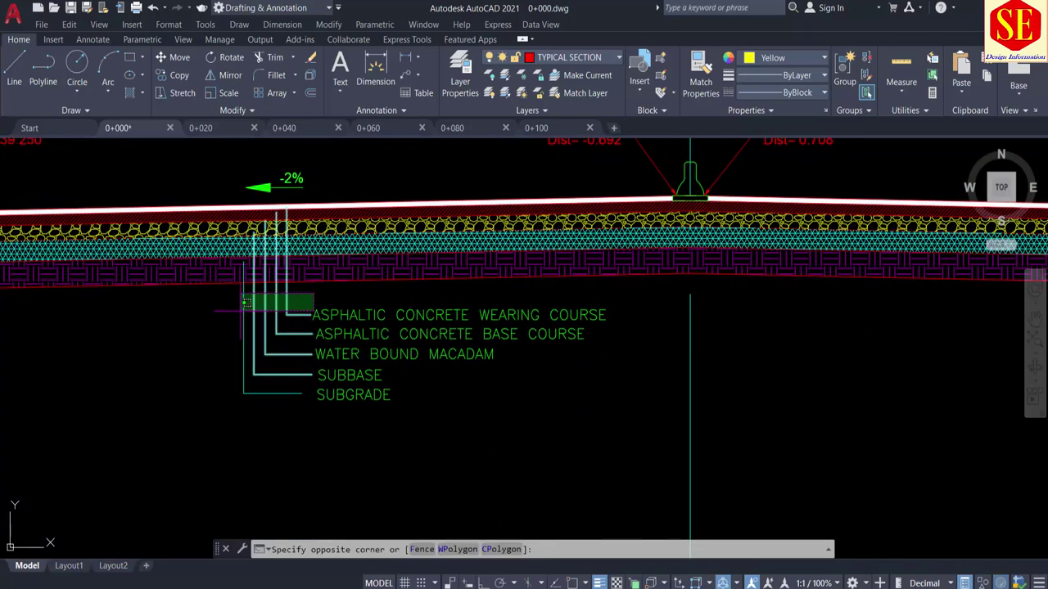
left_click(233, 311)
type("e")
key("Return")
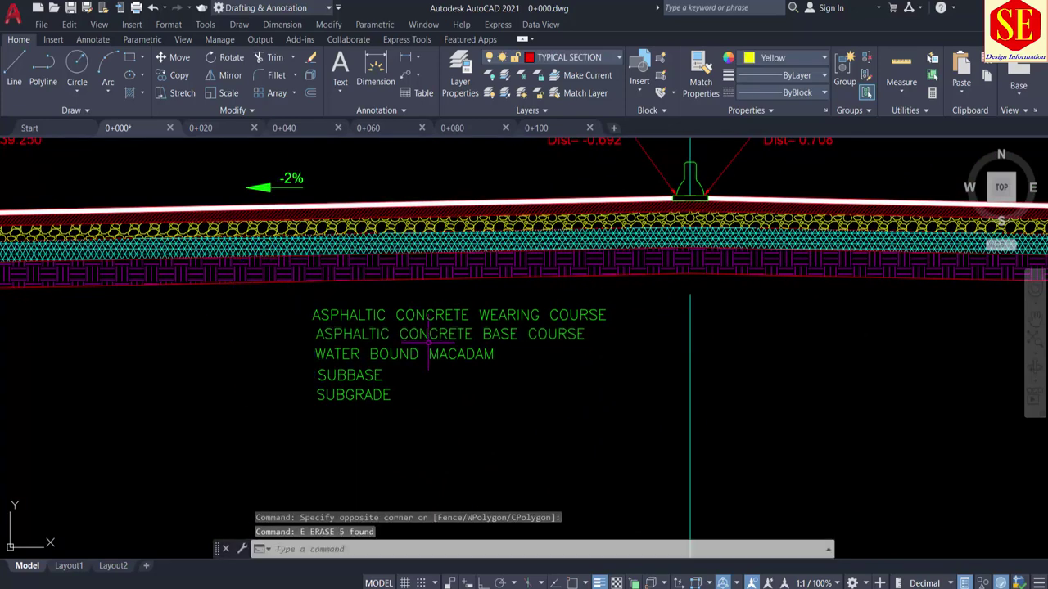
Erase the subgrade hatch and view the whole cross-section with both side slopes
scroll(427, 344, "down", 2)
key("Escape")
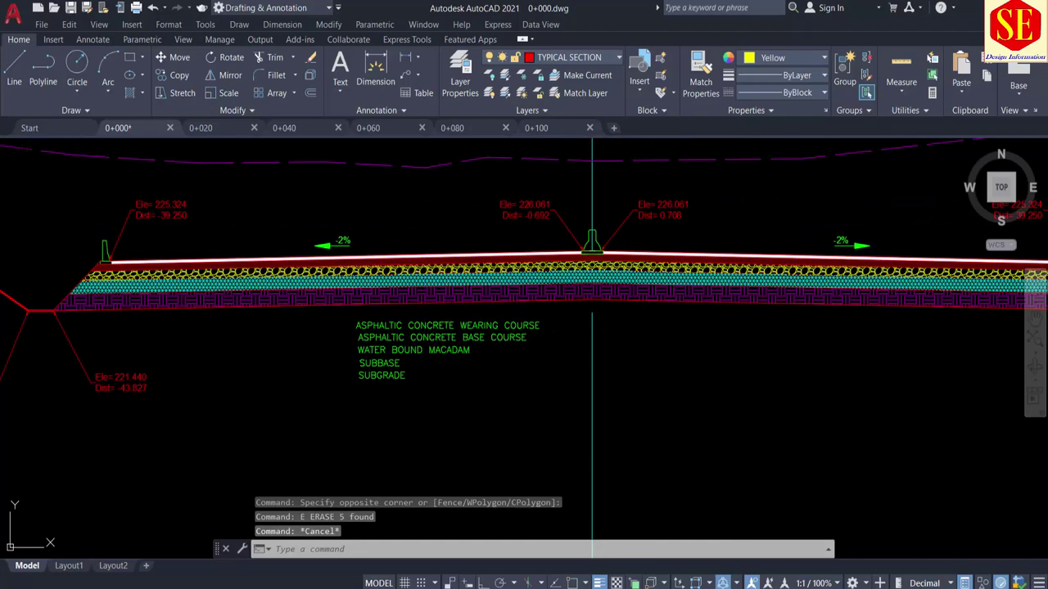
left_click(425, 296)
type("e")
key("Return")
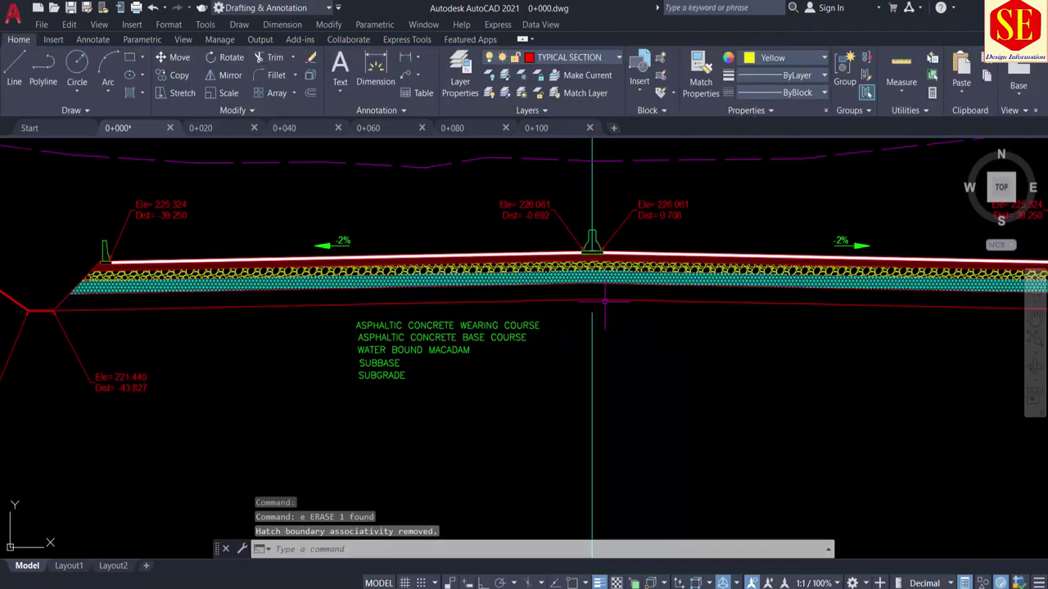
middle_click_drag(652, 319, 597, 315)
scroll(655, 311, "down", 3)
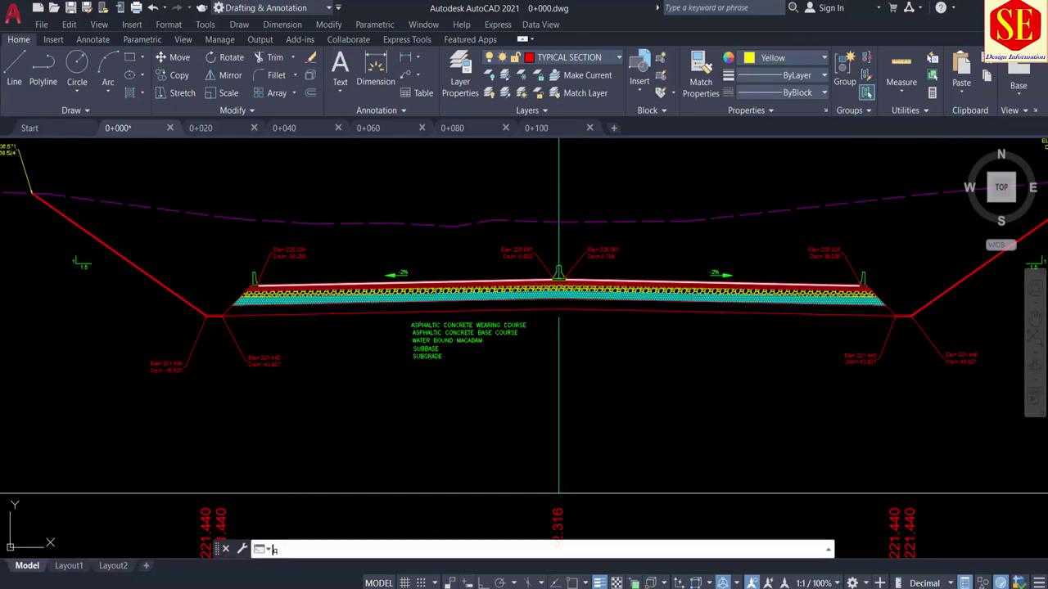
Trace a boundary of the region beneath the pavement with the custom Q command
type("q")
key("Return")
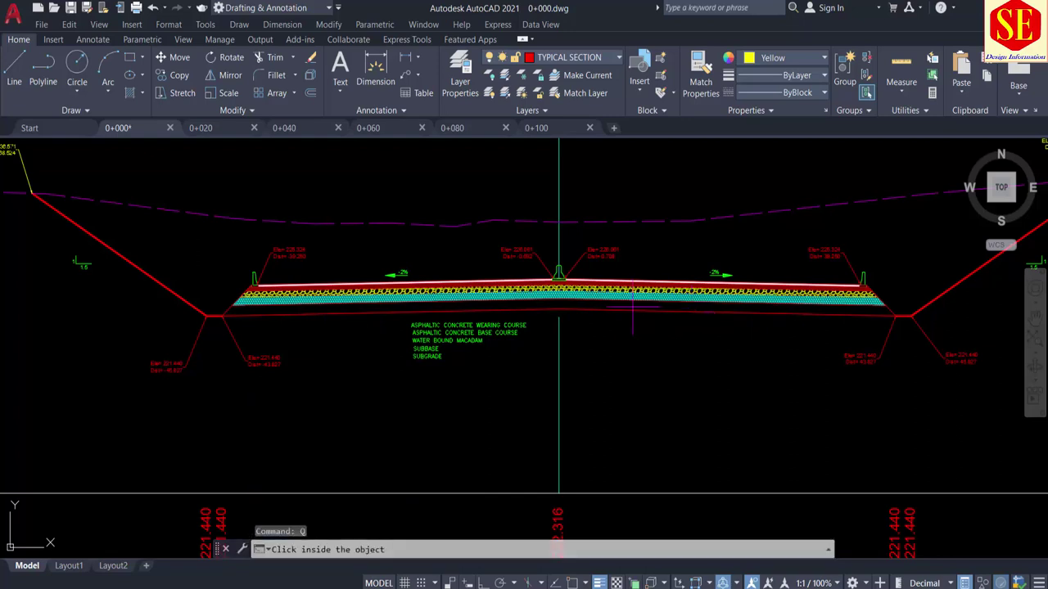
left_click(618, 307)
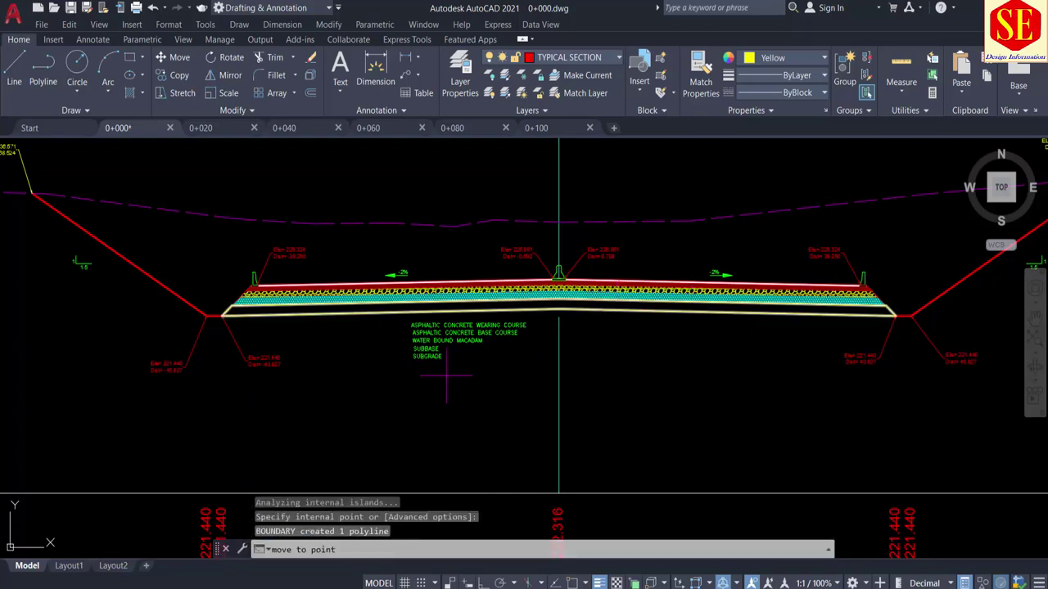
scroll(446, 377, "down", 6)
left_click(701, 398)
Place the 108.00 area text below the title-block quantity table
type("q")
key("Return")
scroll(651, 434, "up", 4)
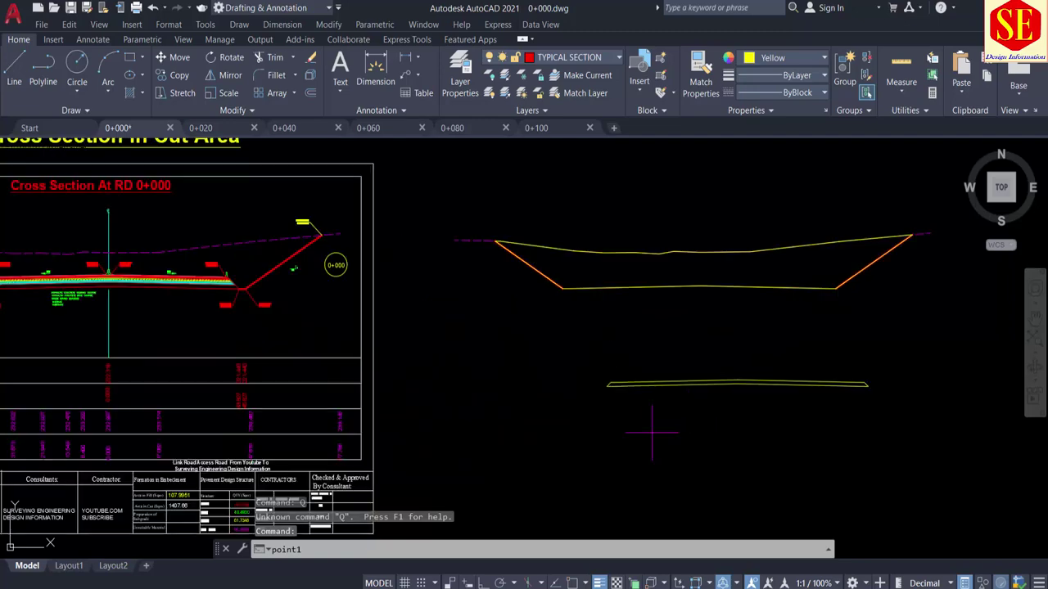
middle_click_drag(458, 467, 512, 402)
scroll(287, 428, "up", 3)
middle_click_drag(316, 482, 316, 428)
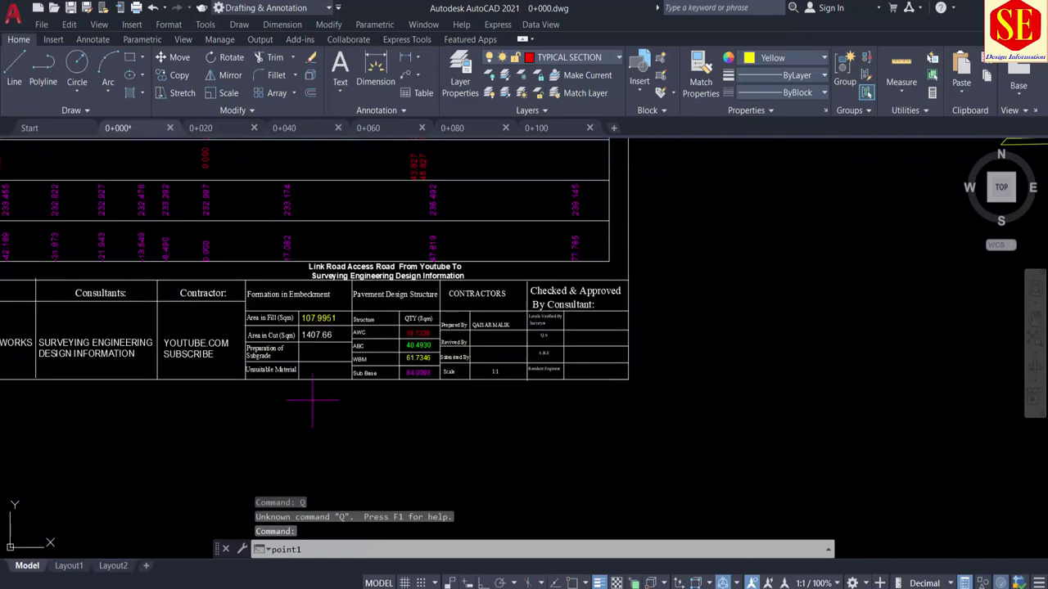
left_click(312, 400)
scroll(318, 405, "up", 3)
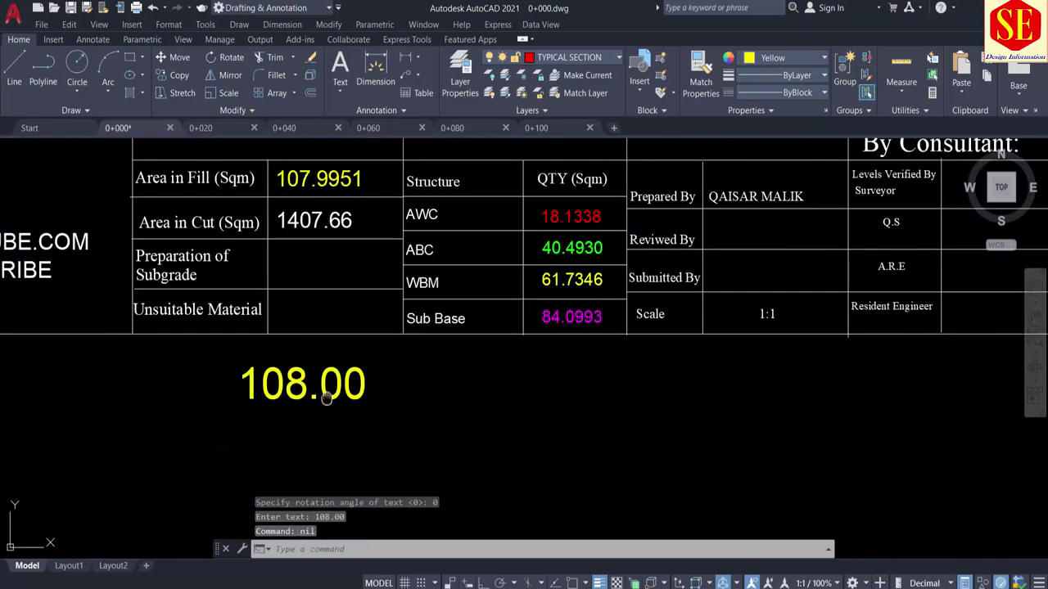
middle_click_drag(326, 397, 325, 430)
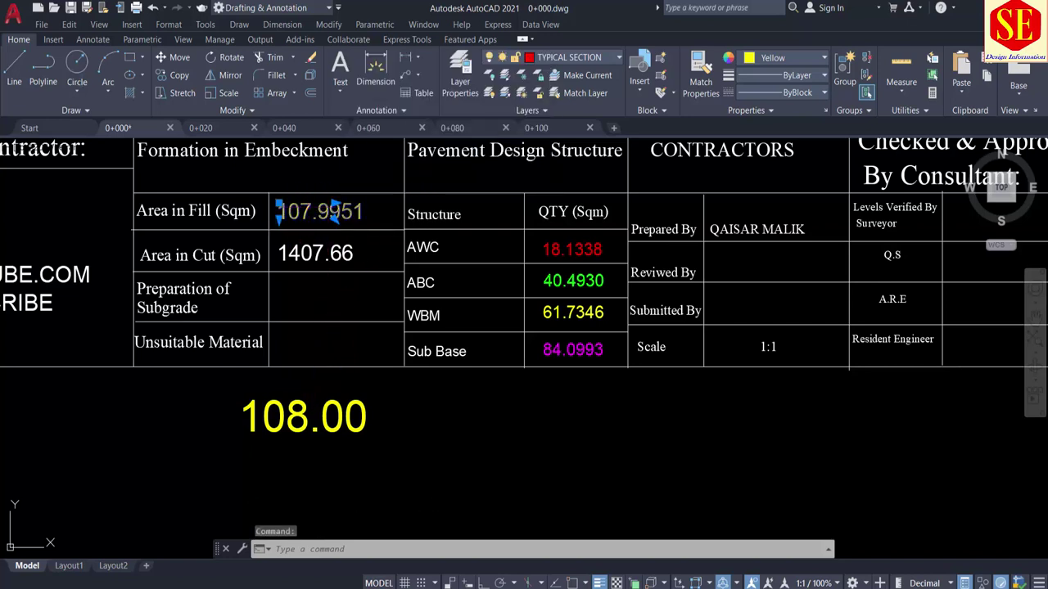
Change the table's Area in Fill value from 107.9951 to 108
double_click(312, 213)
type("A10")
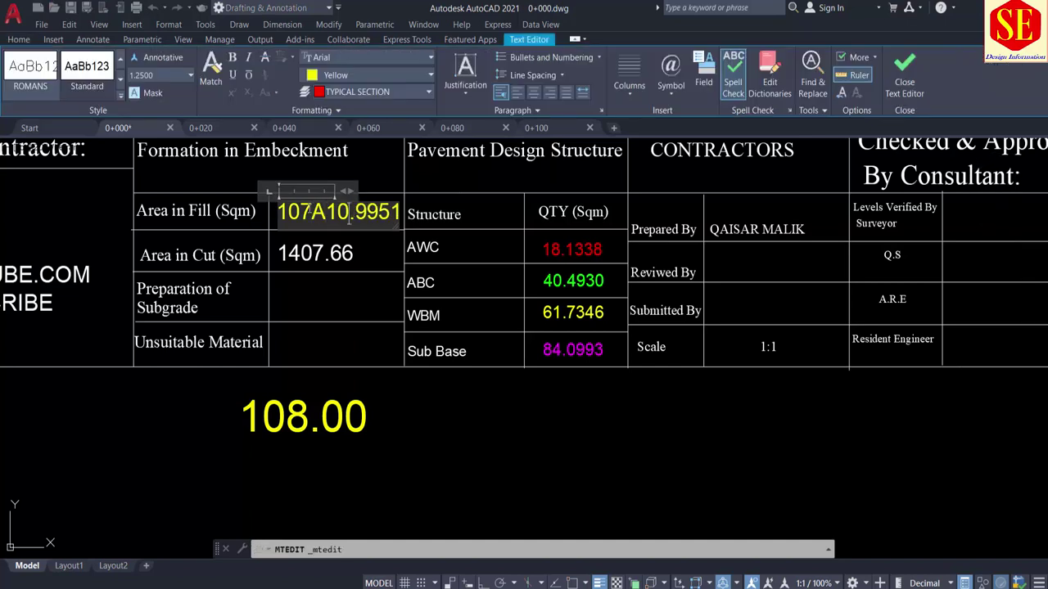
type("8.00")
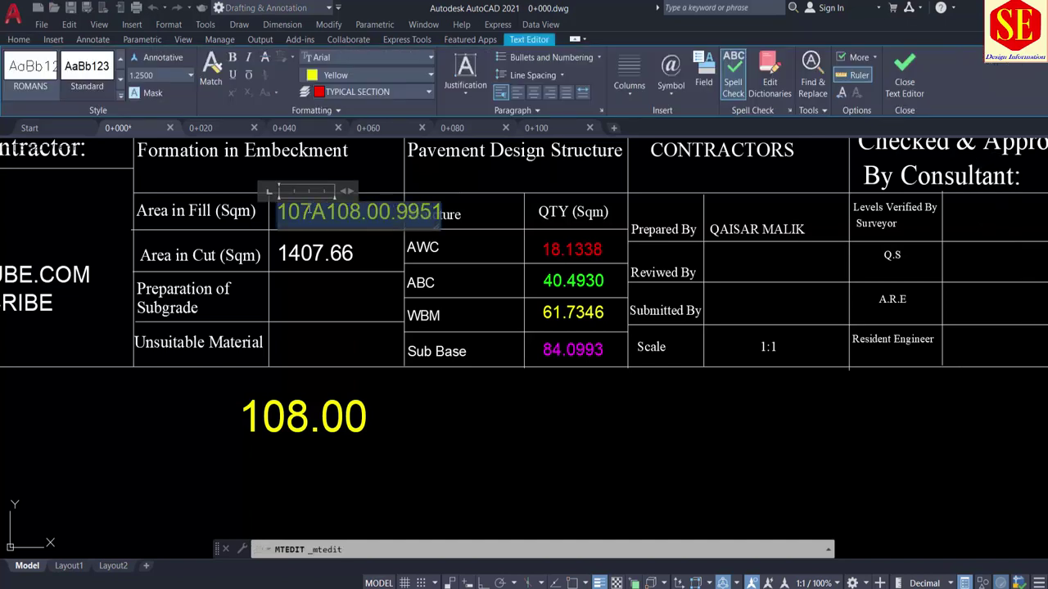
key("ctrl+a")
type("108")
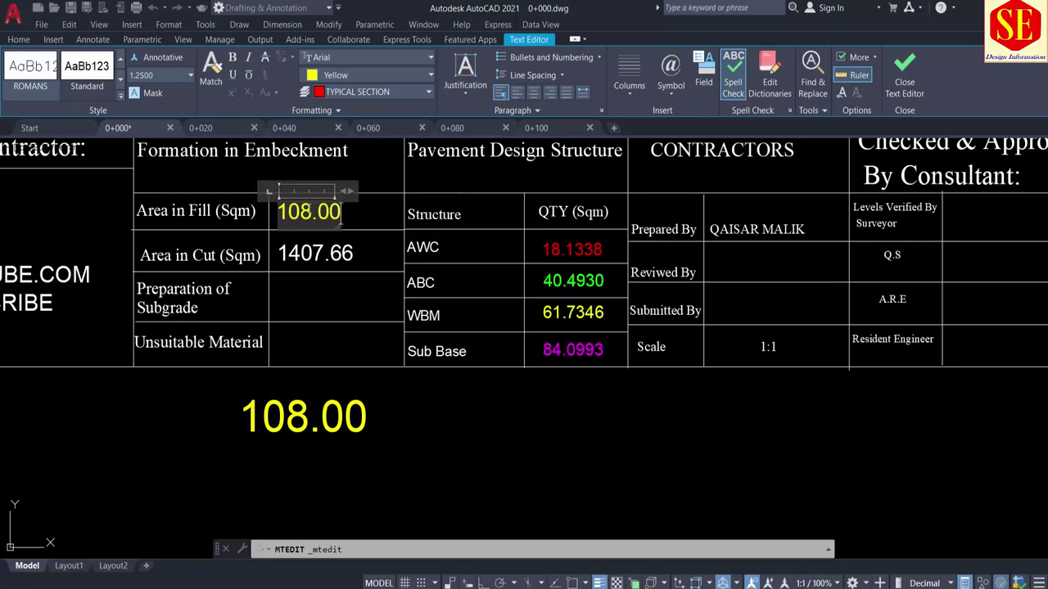
left_click(364, 407)
Erase the loose 108.00 label below the table and zoom back out to the sheet
left_click(362, 398)
left_click(299, 290)
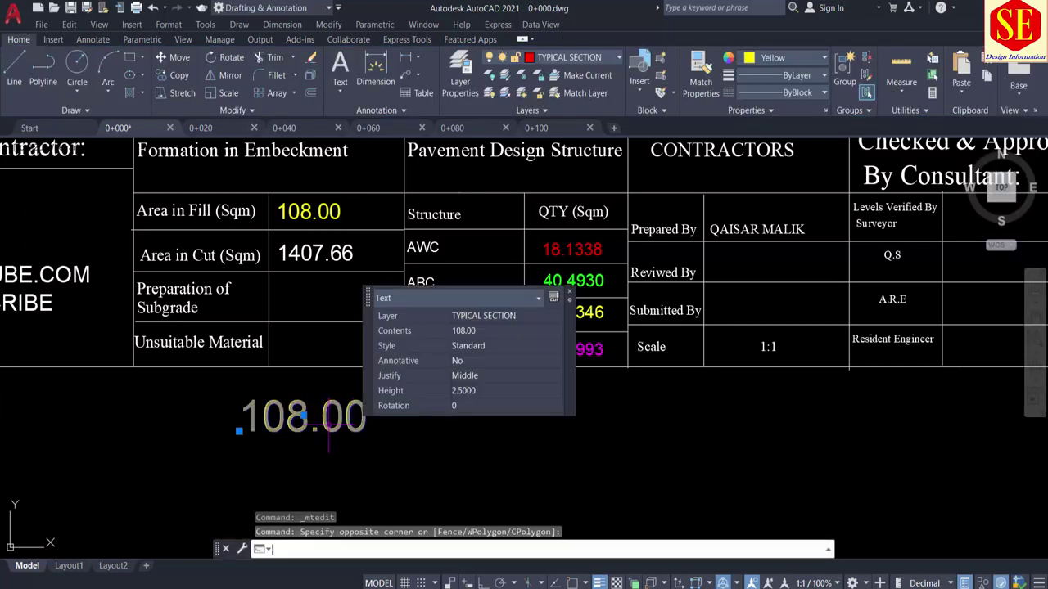
type("e")
key("Return")
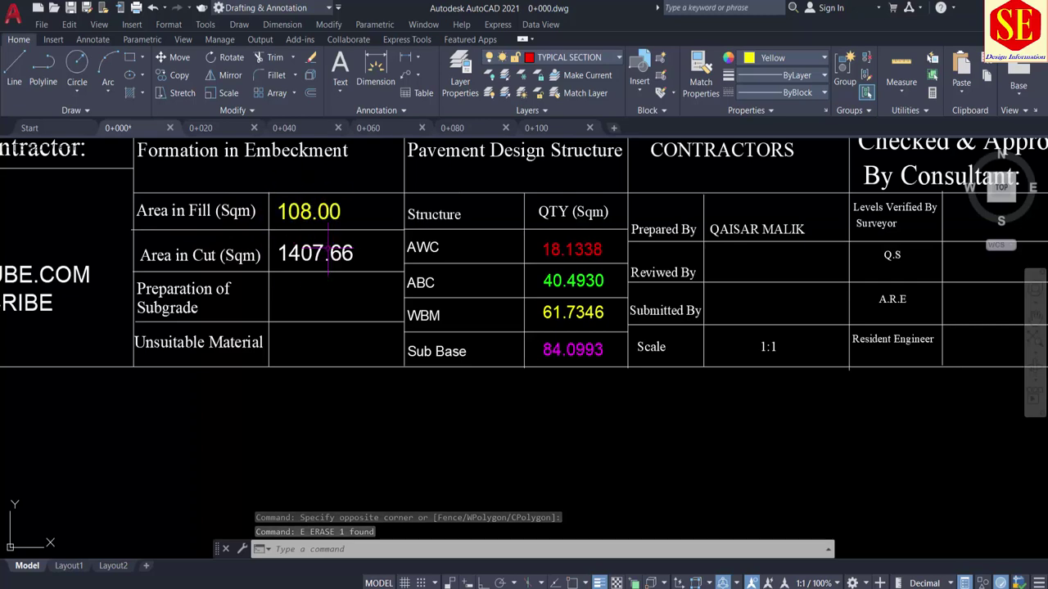
middle_click_drag(270, 201, 292, 264)
scroll(316, 291, "down", 3)
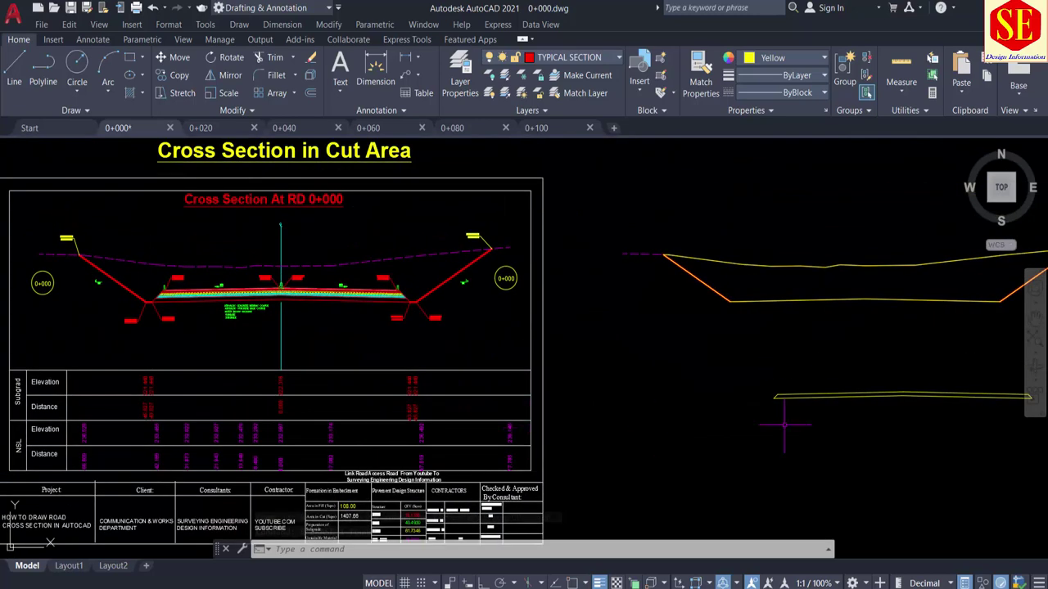
Erase the cyan NET3 and yellow GRAVEL pavement hatches
scroll(813, 393, "up", 5)
scroll(791, 406, "down", 5)
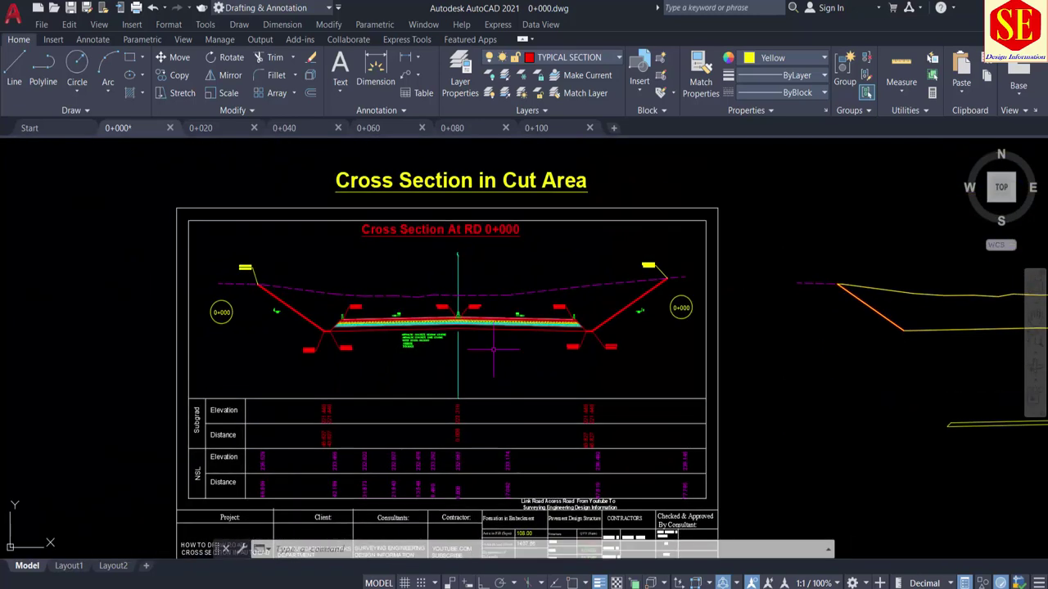
scroll(436, 319, "up", 5)
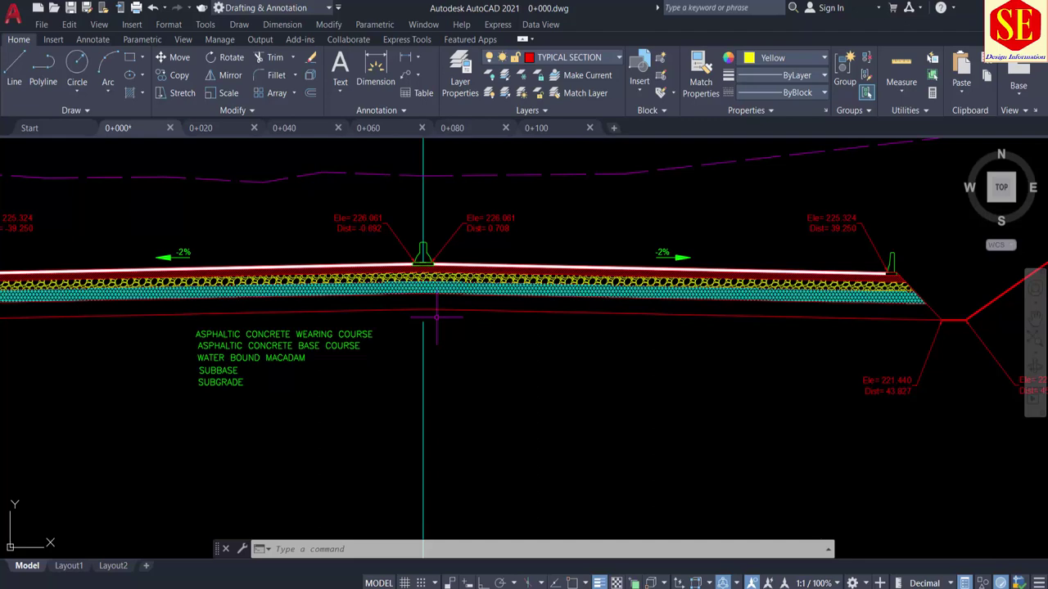
scroll(436, 318, "down", 2)
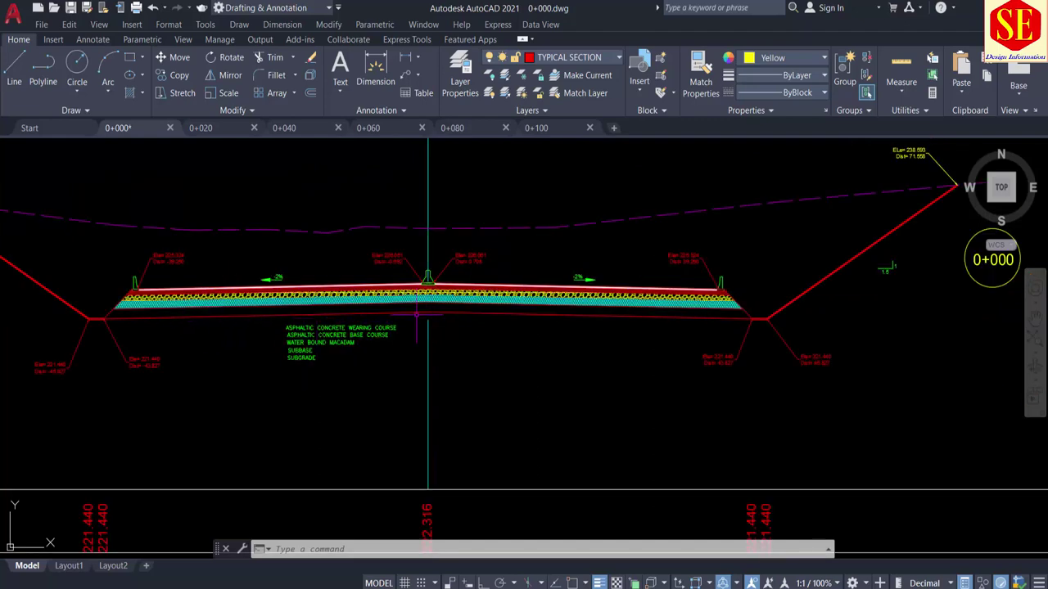
scroll(417, 313, "up", 3)
left_click(404, 310)
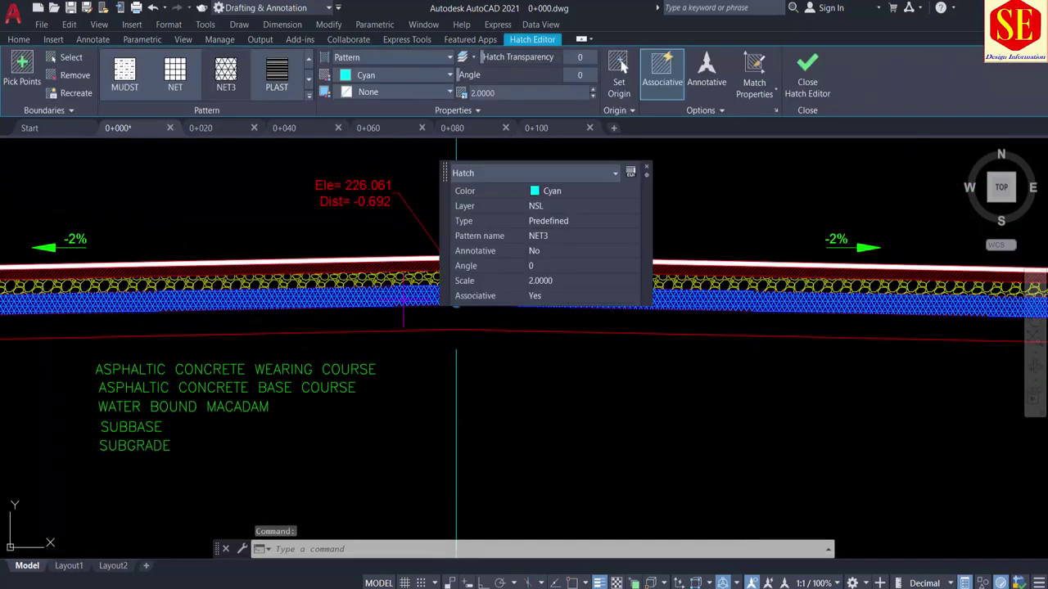
type("e")
key("Return")
scroll(474, 311, "up", 2)
left_click(491, 295)
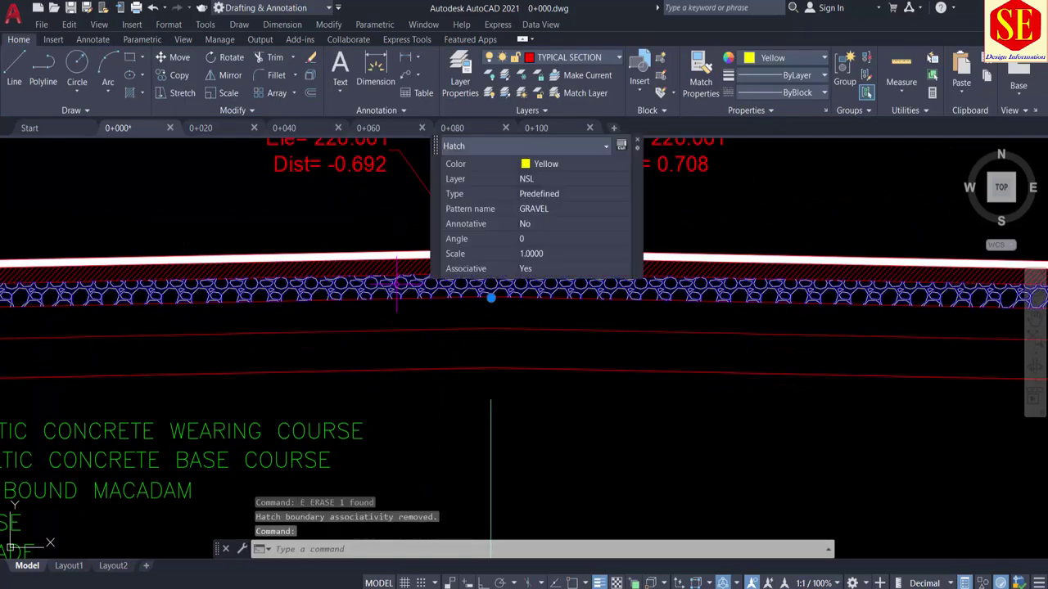
type("e")
key("Return")
Erase the red ANSI31 and SOLID pavement hatches
scroll(396, 274, "up", 2)
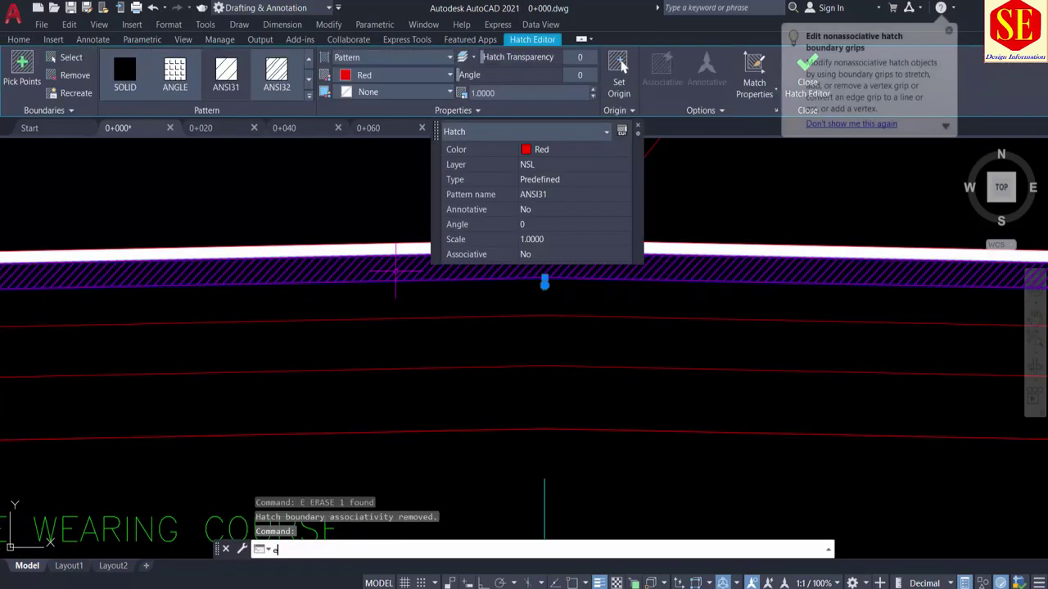
type("e")
key("Return")
left_click(393, 237)
left_click(387, 249)
type("e")
key("Return")
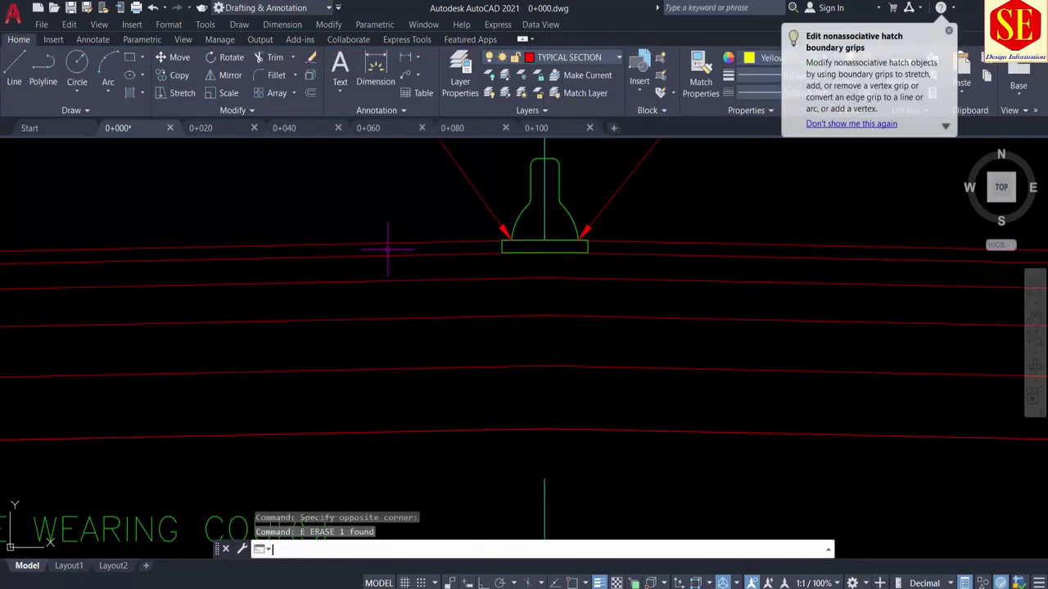
scroll(388, 273, "down", 5)
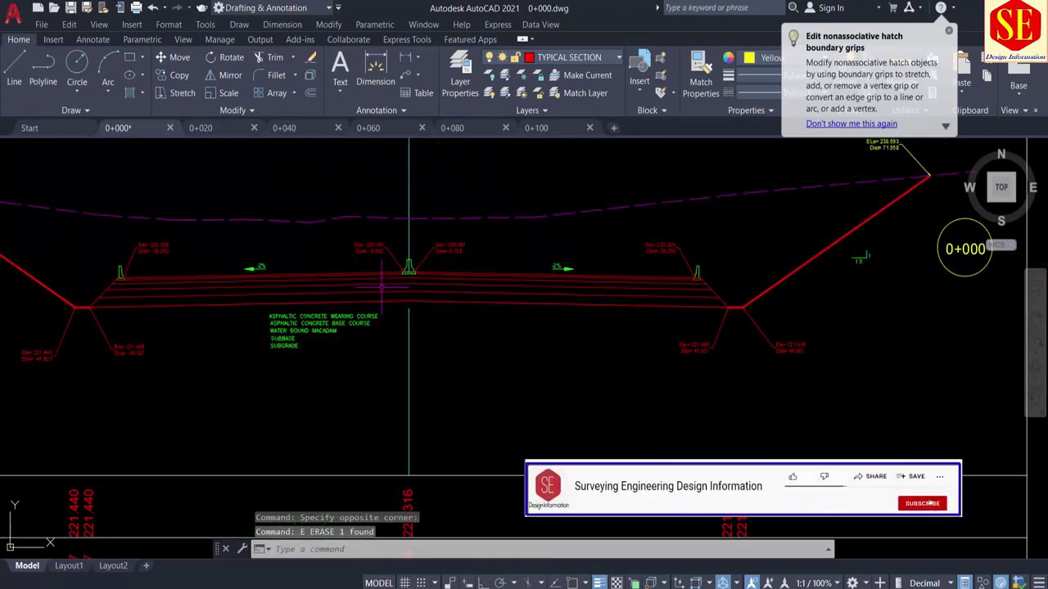
Try hatching a pavement layer, then abandon the failed hatch
type("h")
key("Return")
scroll(415, 291, "up", 4)
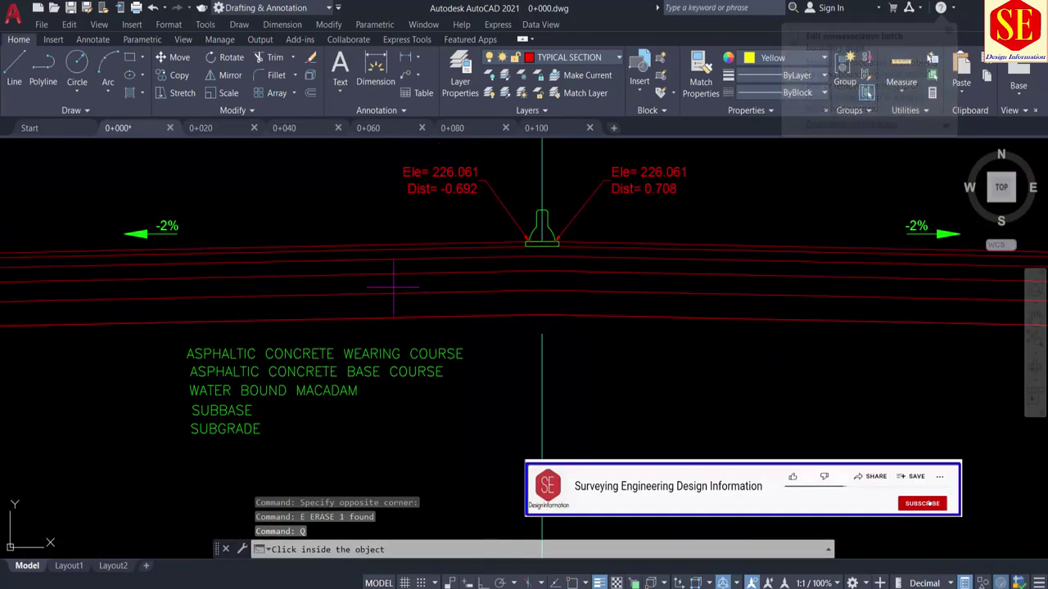
left_click(338, 293)
key("Escape")
scroll(338, 293, "down", 2)
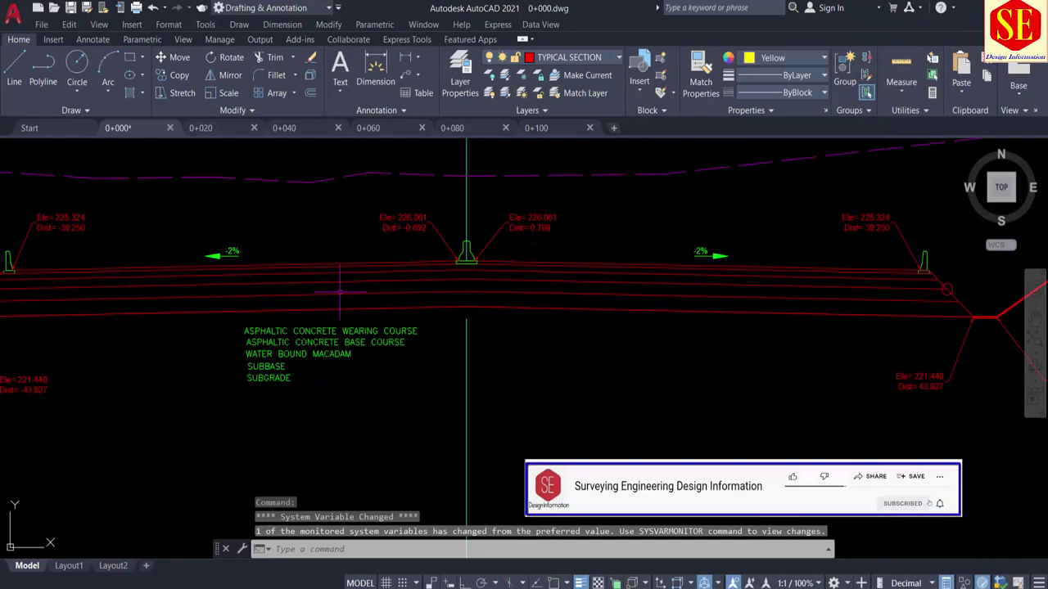
scroll(339, 292, "down", 2)
Measure the sub-base area with Q and place its 84.10 label below the table
type("q")
key("Return")
left_click(339, 291)
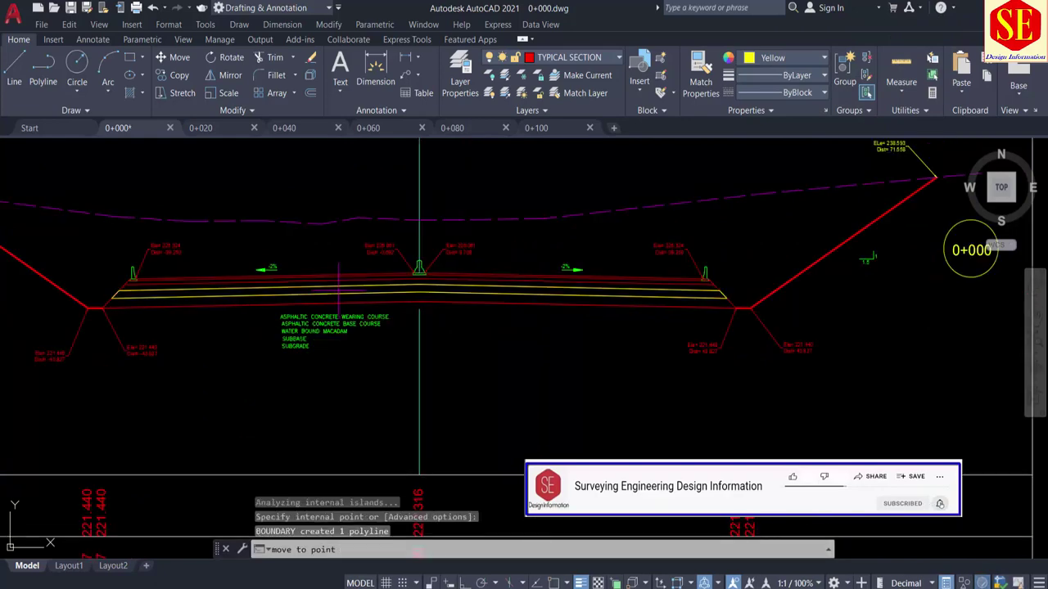
scroll(339, 291, "down", 5)
scroll(377, 491, "up", 3)
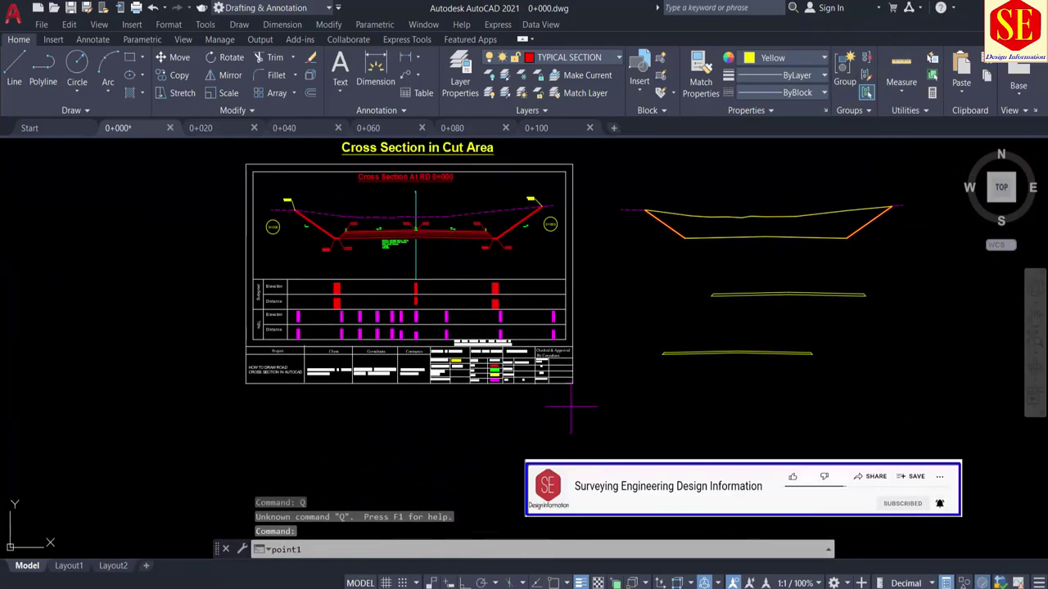
scroll(377, 491, "up", 3)
left_click(427, 378)
scroll(426, 378, "up", 3)
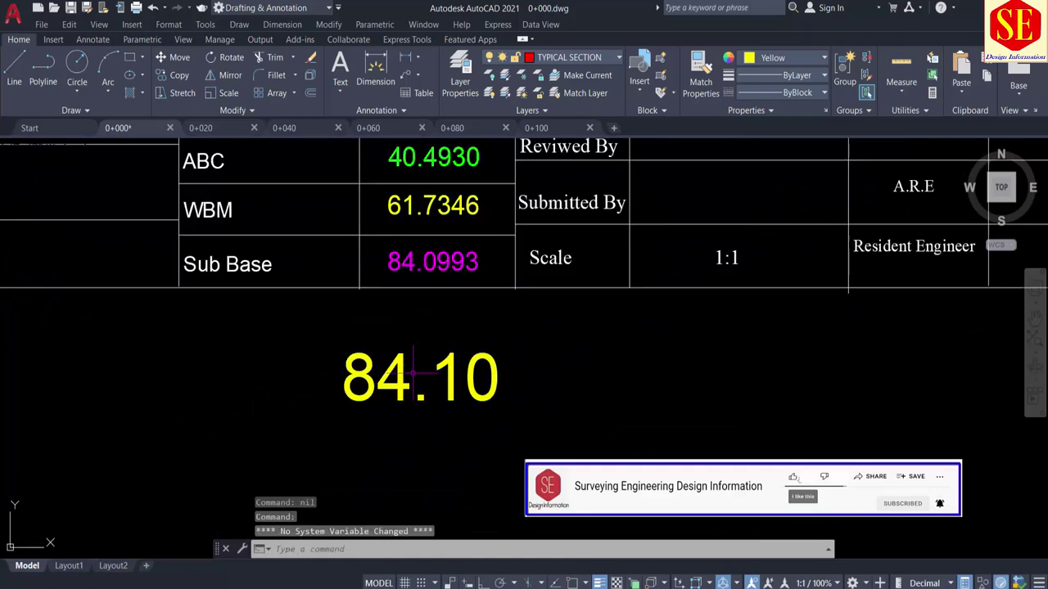
middle_click_drag(404, 311, 413, 351)
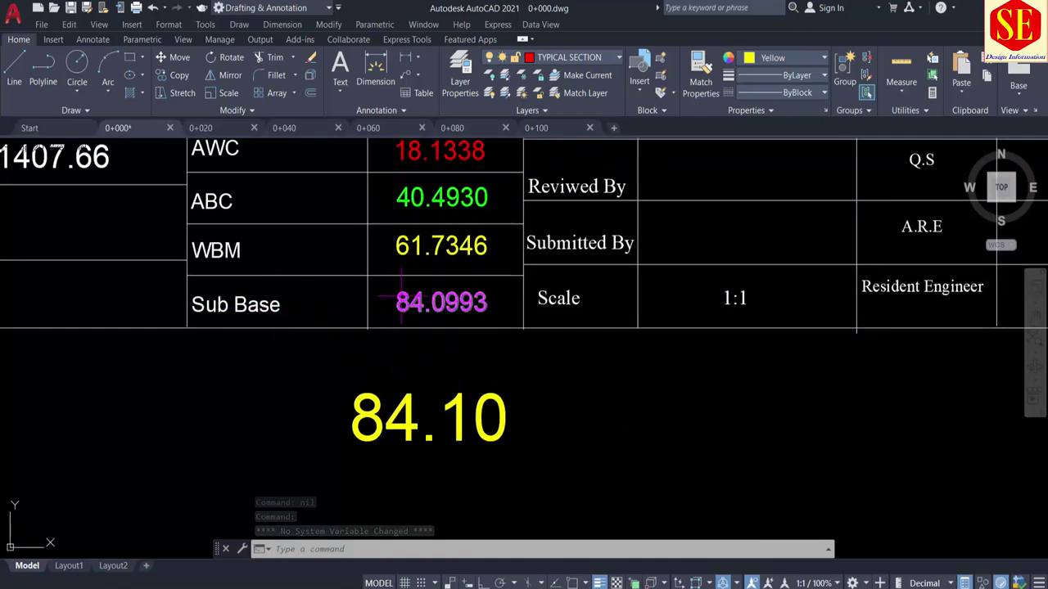
scroll(411, 302, "down", 3)
middle_click_drag(411, 303, 344, 540)
Measure the WBM layer's area near the centreline with the custom Q command
scroll(319, 278, "down", 3)
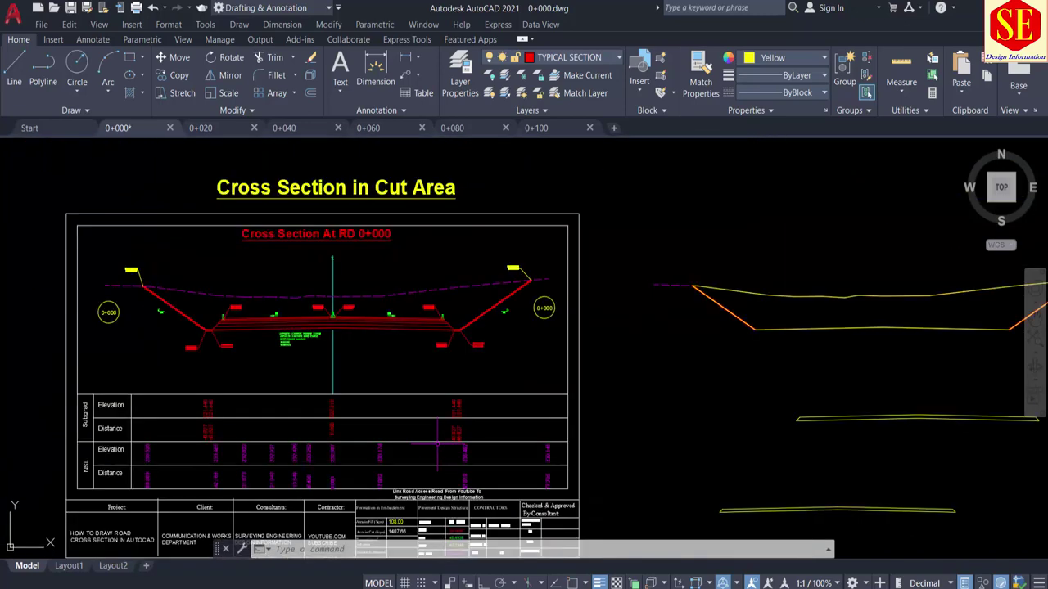
scroll(319, 278, "up", 4)
scroll(319, 278, "up", 1)
scroll(344, 311, "up", 3)
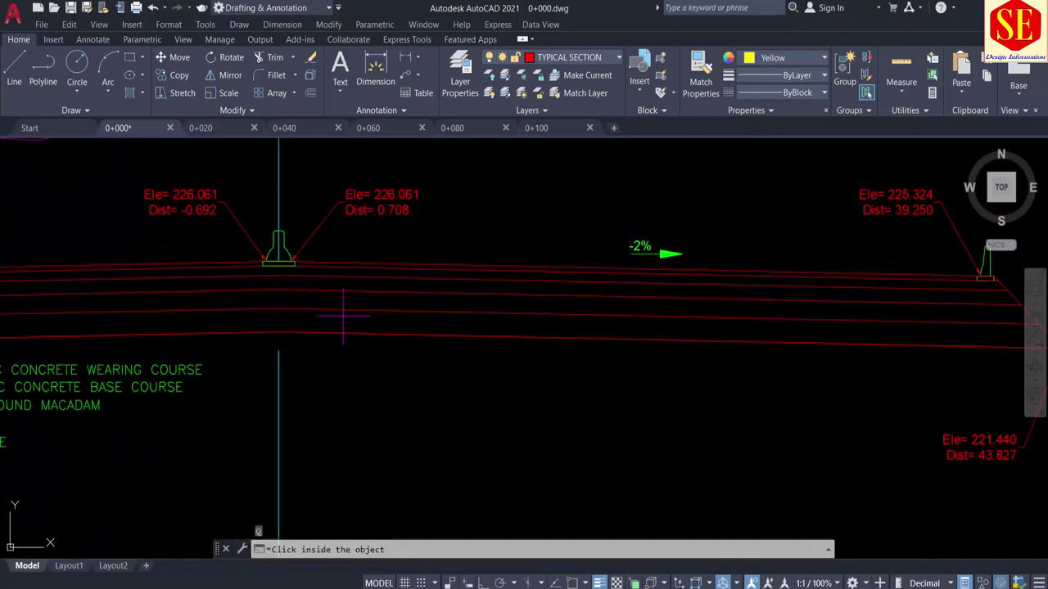
scroll(344, 311, "down", 1)
middle_click_drag(289, 313, 451, 342)
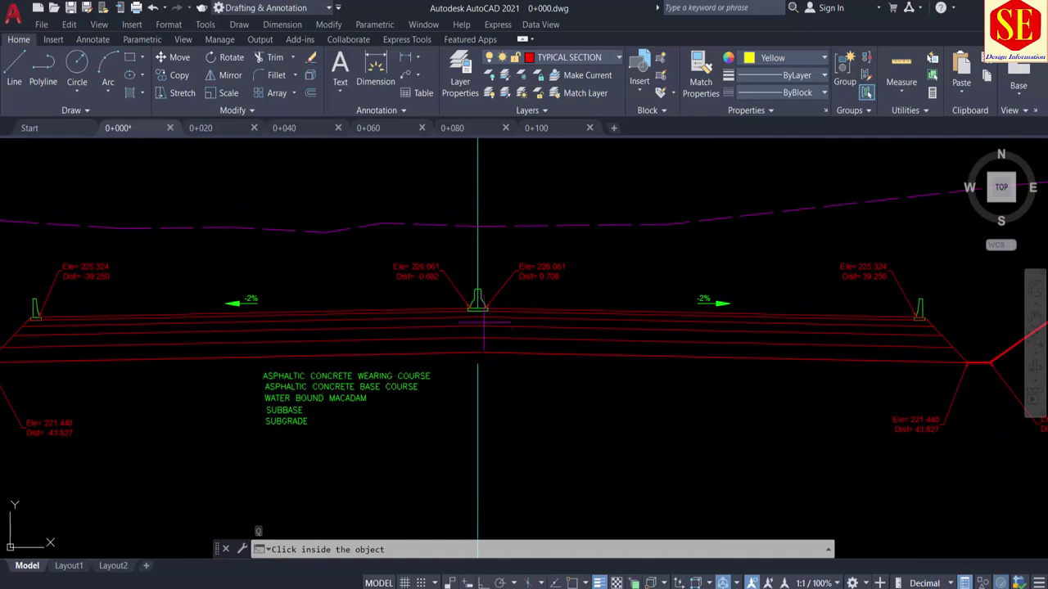
left_click(478, 322)
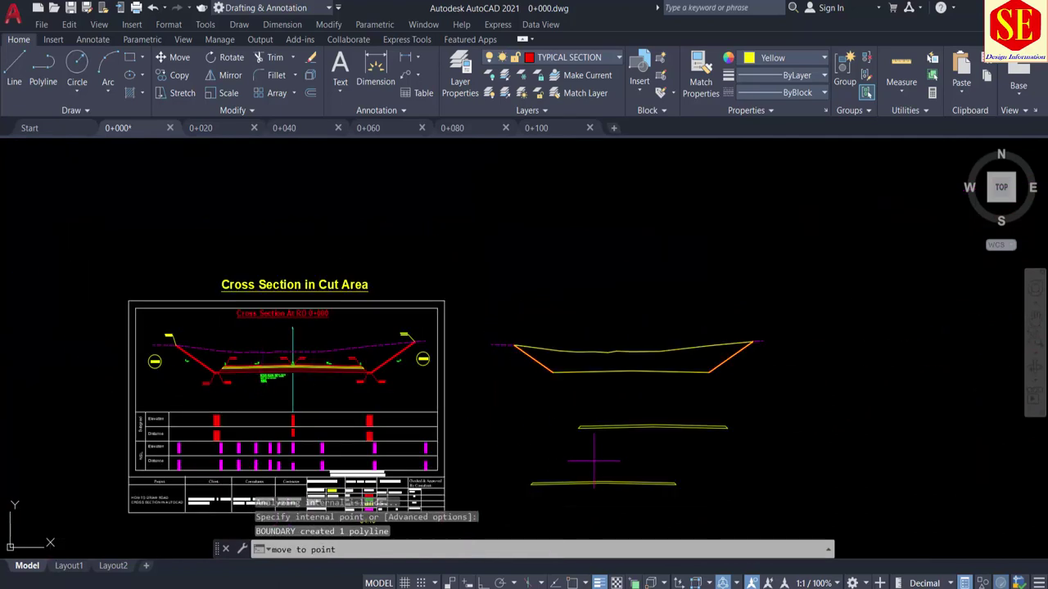
type("q")
key("Return")
Place the 61.73 area label directly beneath the 84.10 label
scroll(620, 386, "down", 1)
scroll(468, 436, "up", 4)
scroll(429, 399, "up", 2)
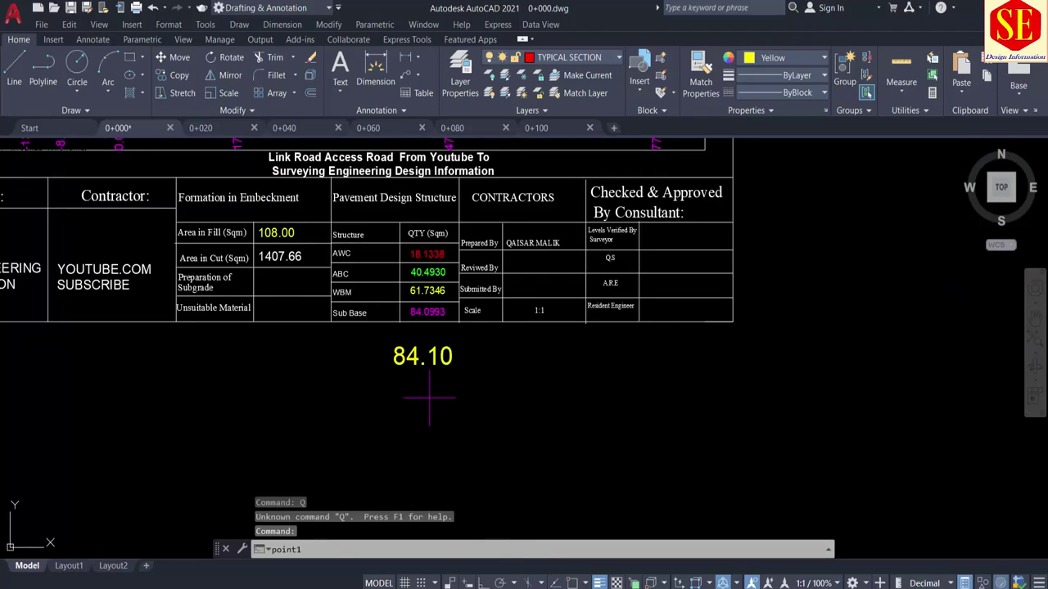
left_click(429, 399)
type("61.73")
scroll(423, 398, "up", 2)
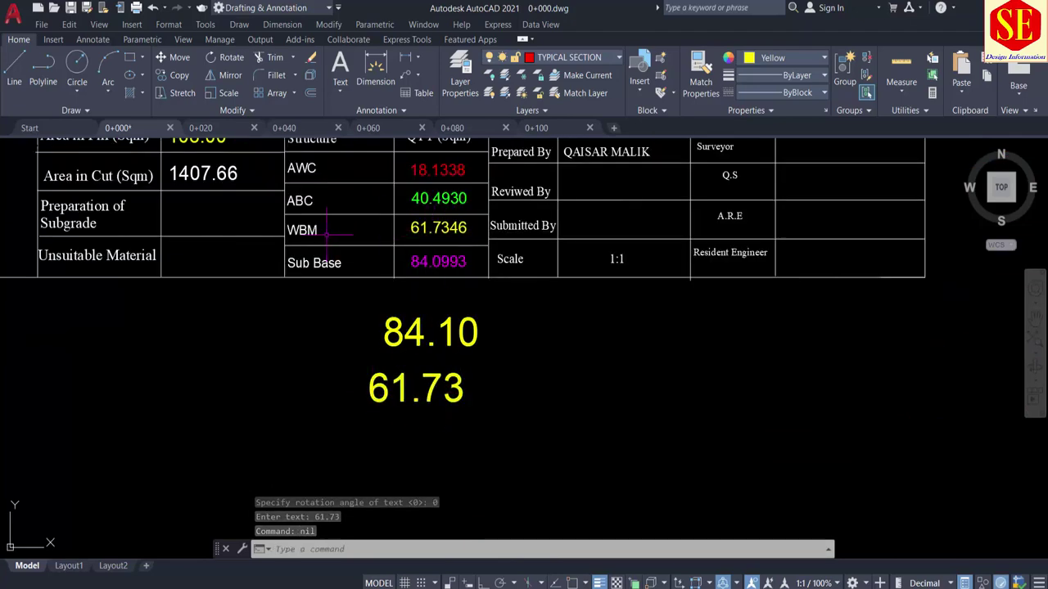
middle_click_drag(417, 229, 415, 369)
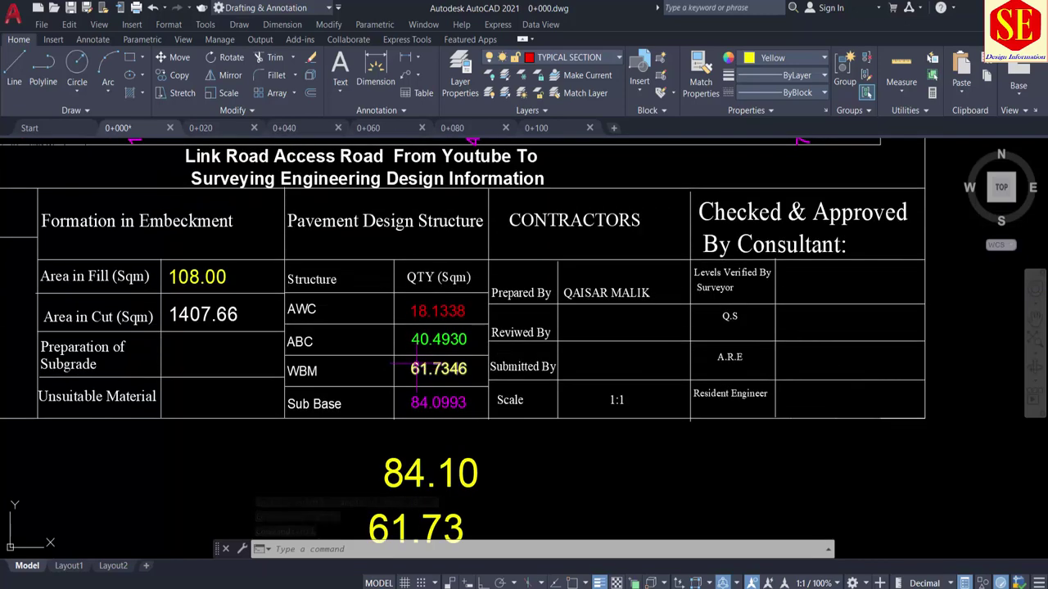
Erase the two helper area values below the 0+000 quantity table
scroll(439, 338, "down", 6)
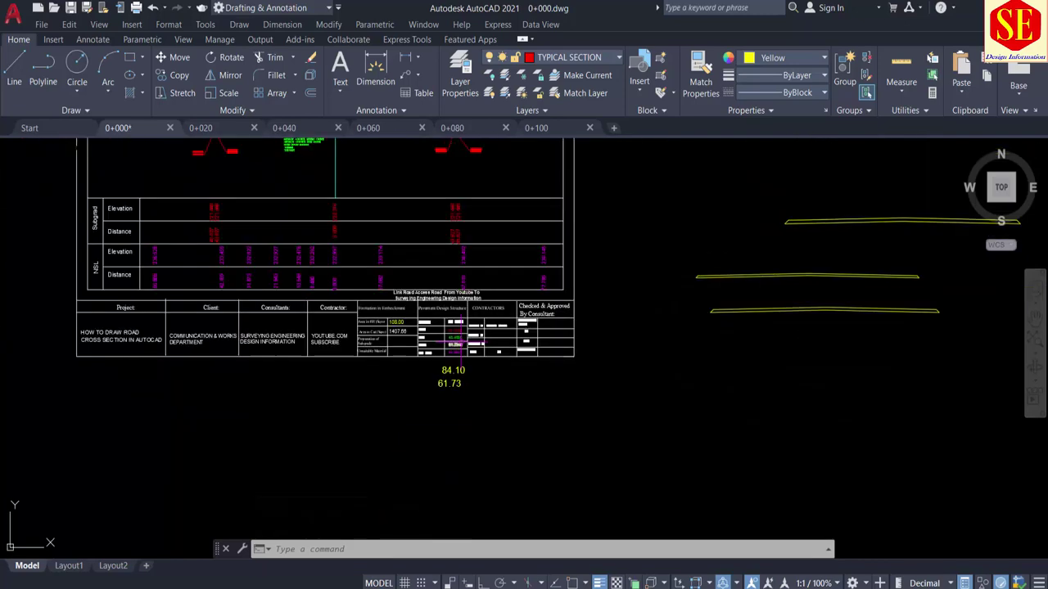
scroll(398, 261, "up", 4)
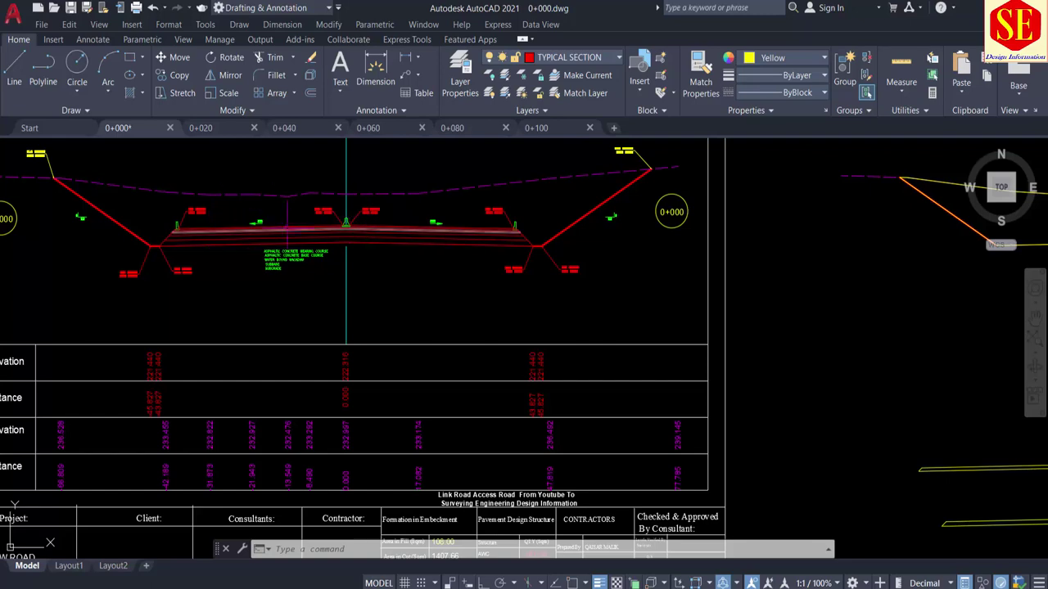
scroll(397, 396, "down", 4)
scroll(344, 356, "up", 3)
scroll(343, 356, "up", 2)
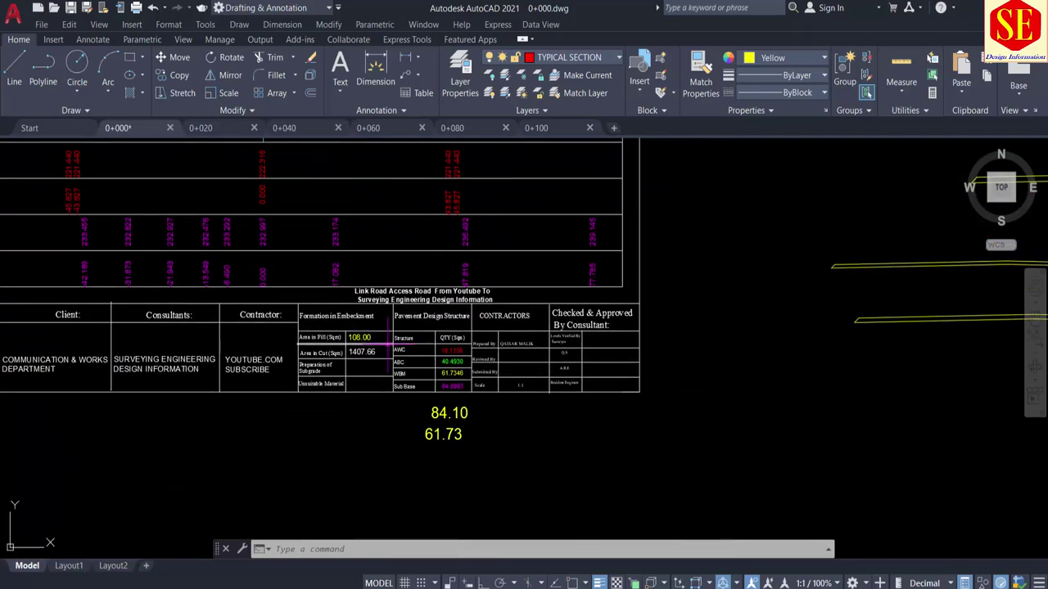
scroll(323, 343, "up", 4)
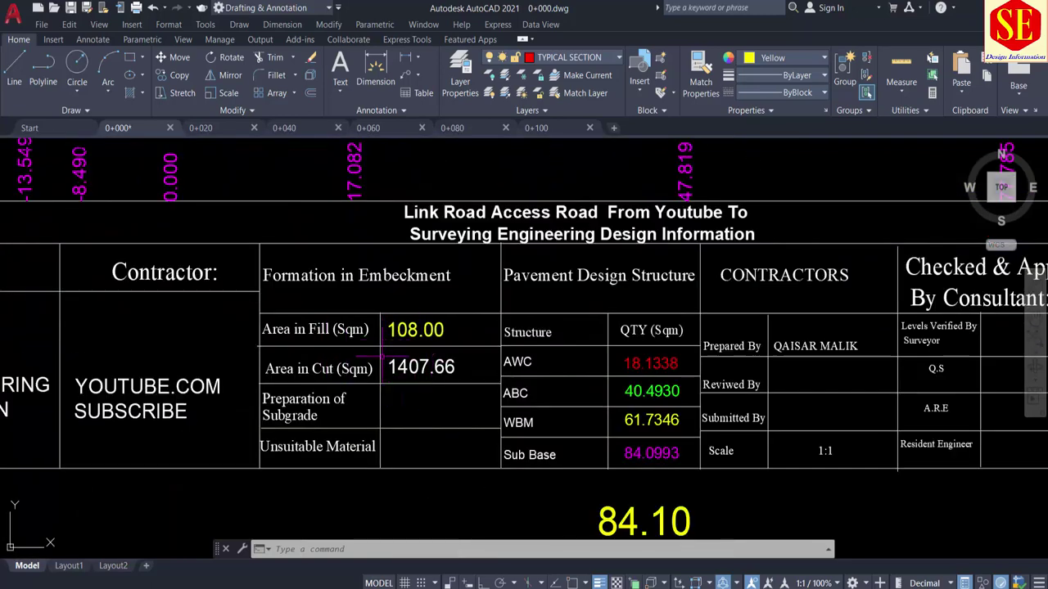
scroll(359, 351, "down", 5)
middle_click_drag(359, 351, 435, 453)
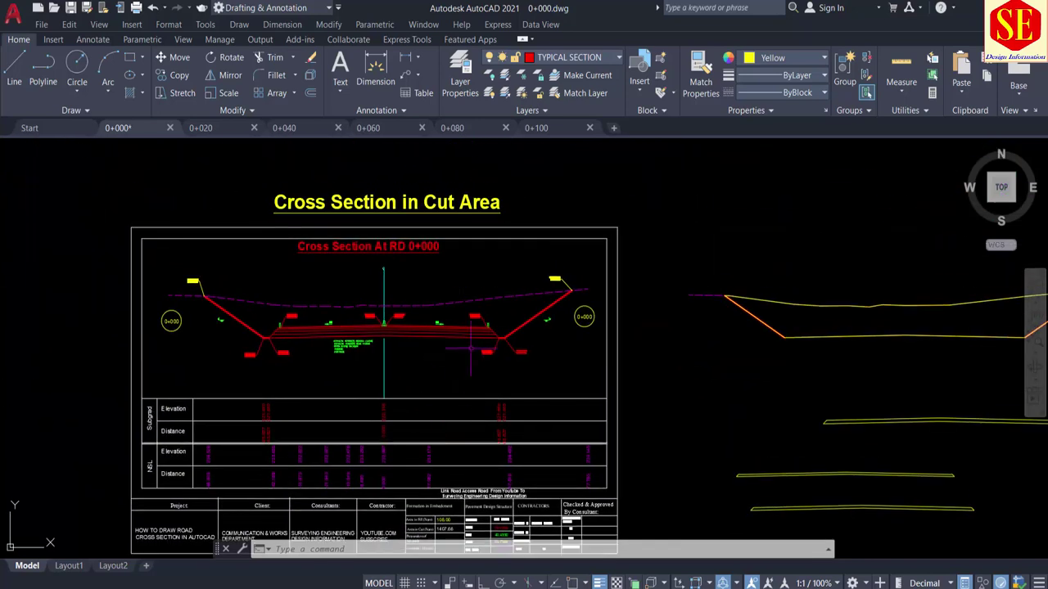
scroll(466, 348, "up", 4)
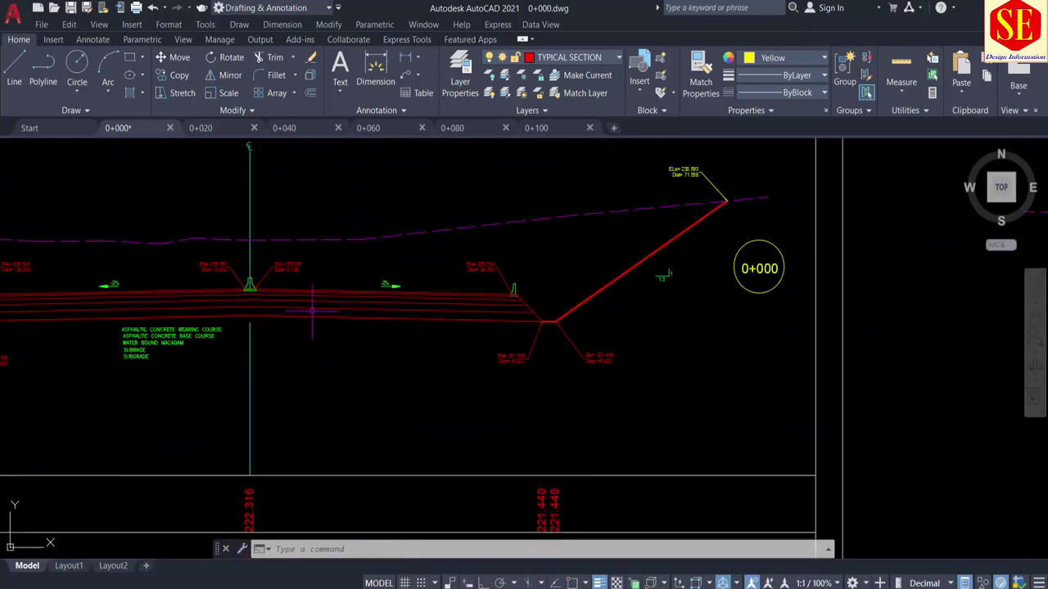
middle_click_drag(61, 267, 230, 272)
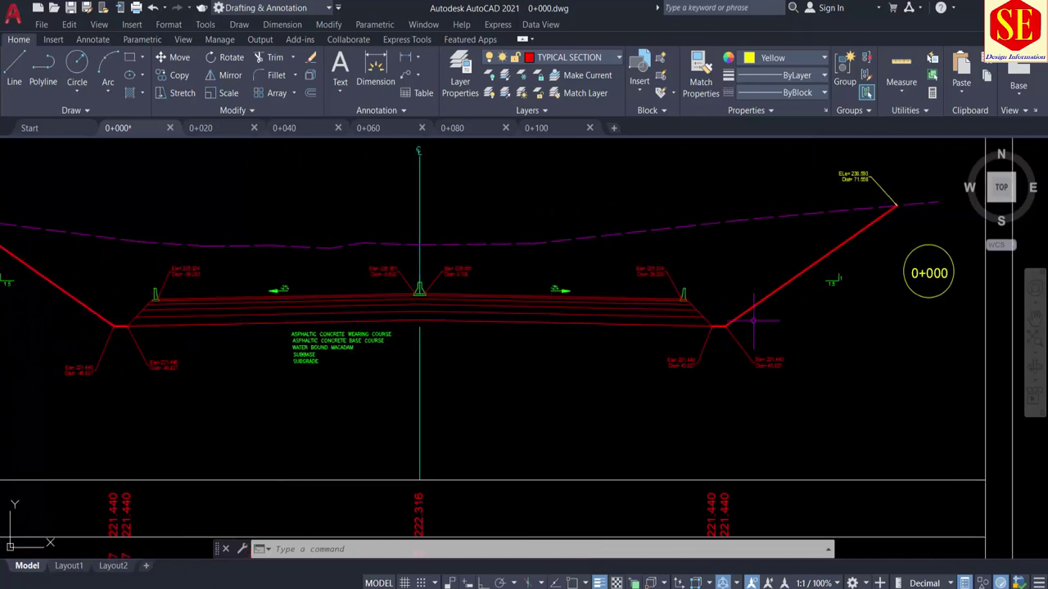
scroll(307, 319, "up", 2)
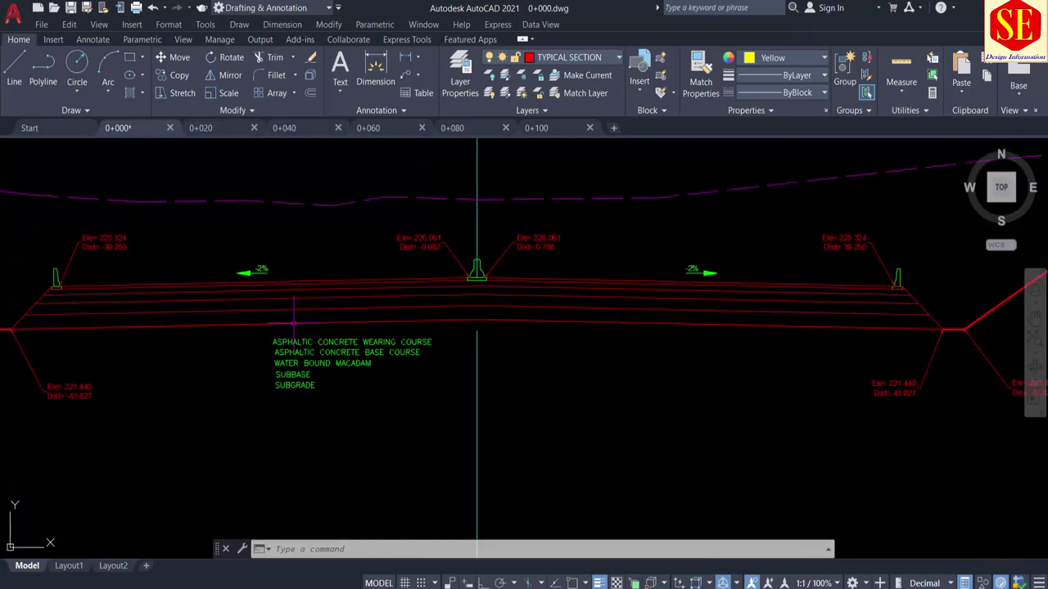
scroll(297, 308, "down", 2)
scroll(299, 303, "down", 2)
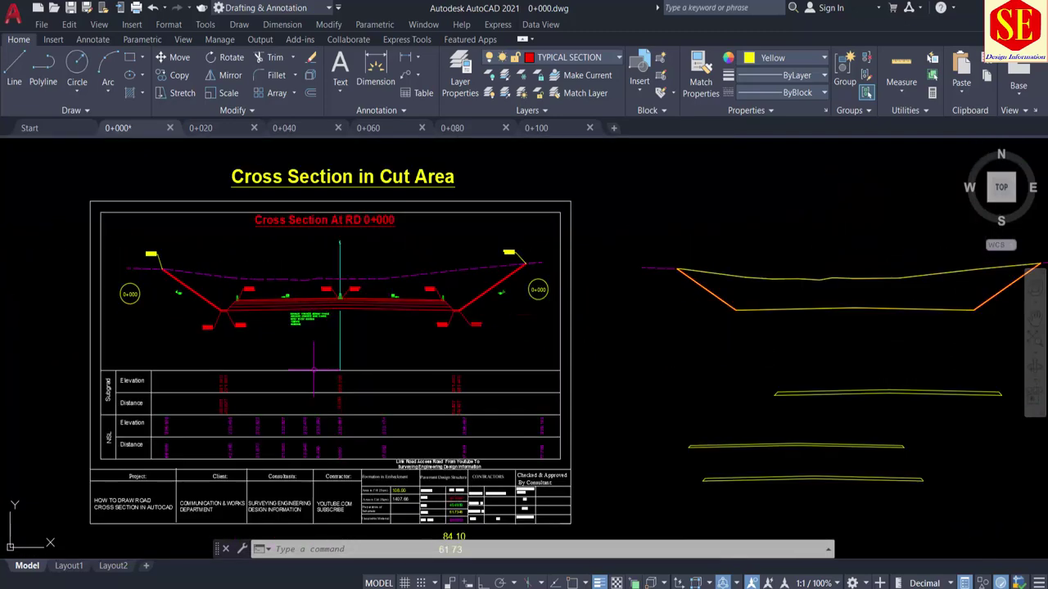
scroll(385, 389, "up", 1)
scroll(399, 438, "up", 3)
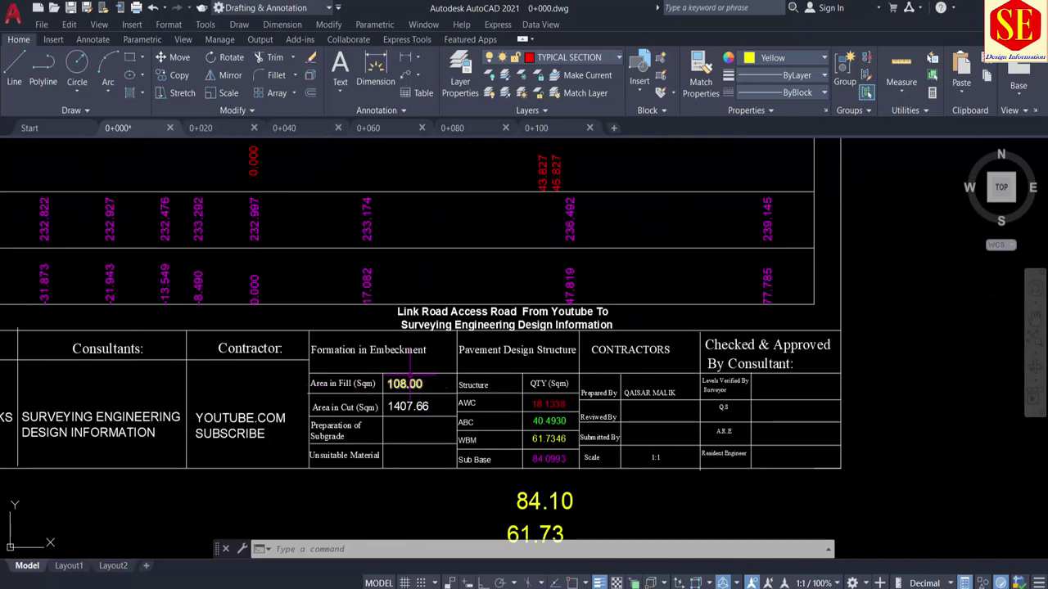
middle_click_drag(534, 404, 534, 318)
left_click(605, 383)
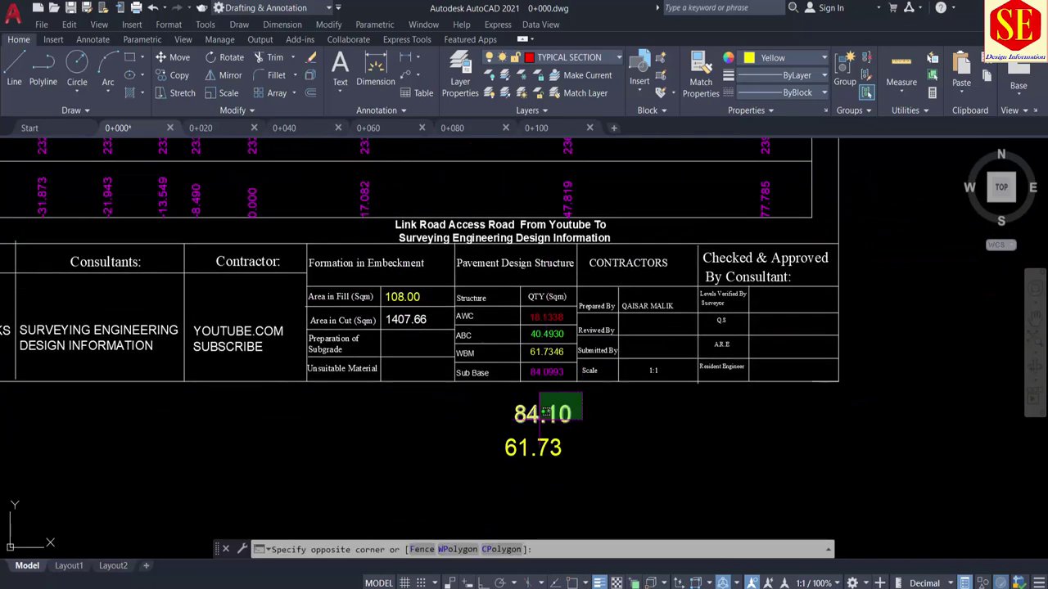
left_click(479, 472)
type("e")
key("Return")
Erase the copied section outlines and the last leftover red segment beside the sheet
scroll(394, 405, "down", 5)
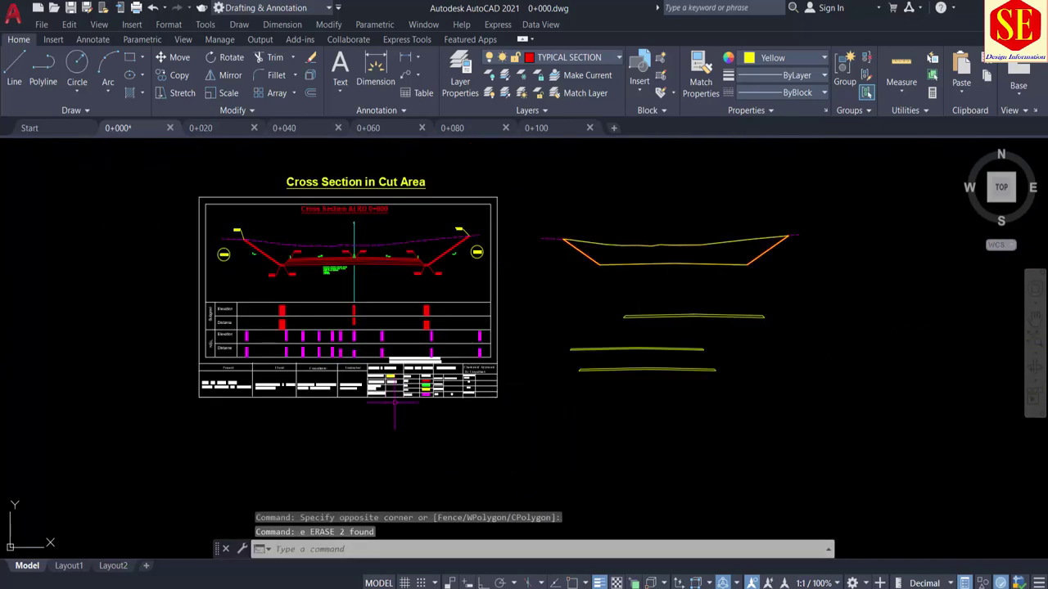
left_click(752, 211)
left_click(585, 391)
type("E")
key("Return")
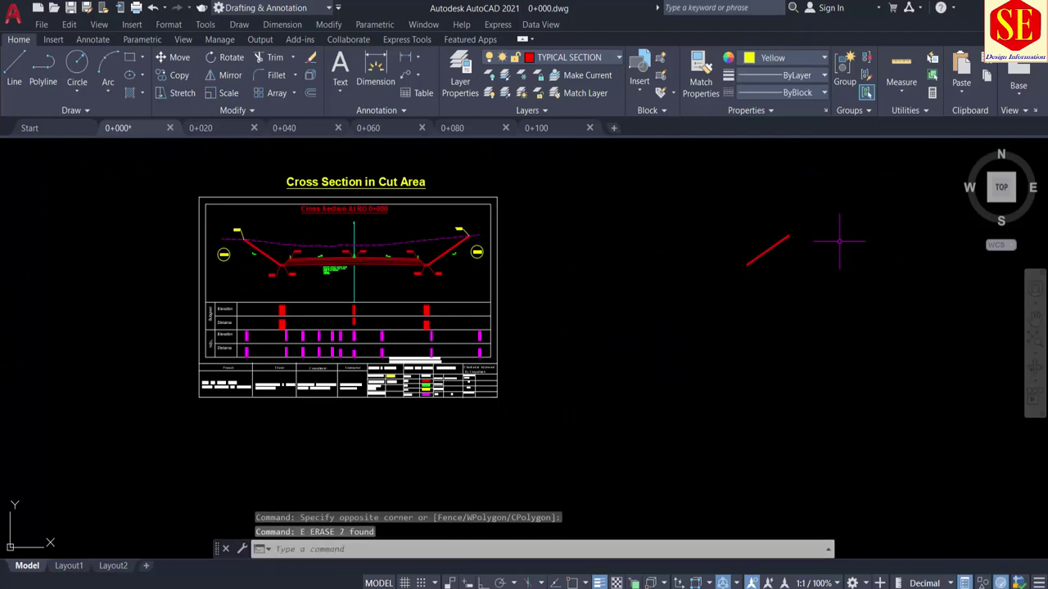
left_click(823, 204)
left_click(714, 308)
type("e")
key("Return")
Switch to the 0+020 cross-section drawing
scroll(324, 267, "up", 4)
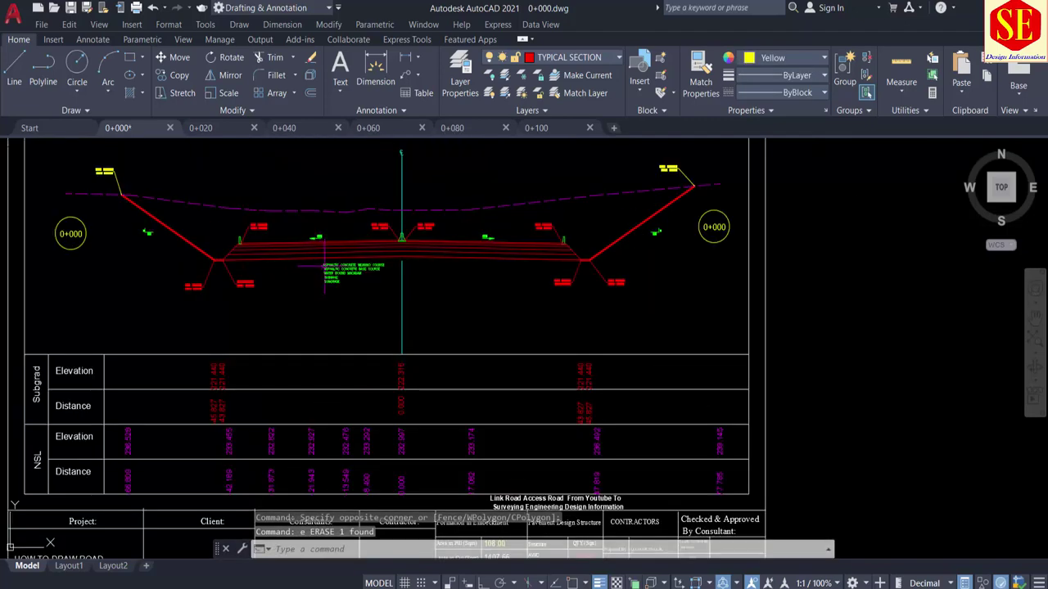
middle_click_drag(350, 475, 409, 359)
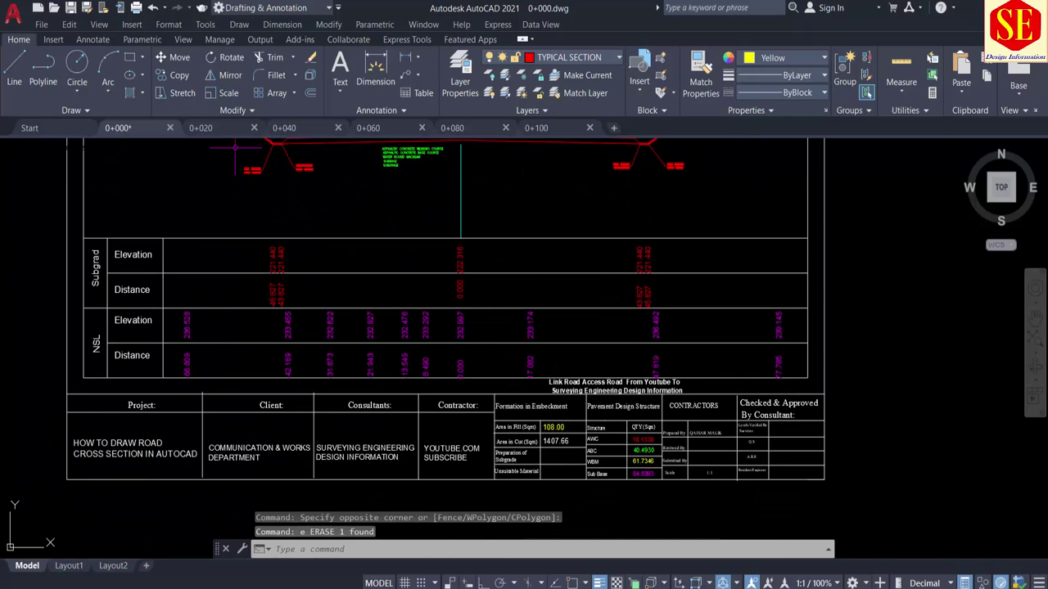
left_click(200, 127)
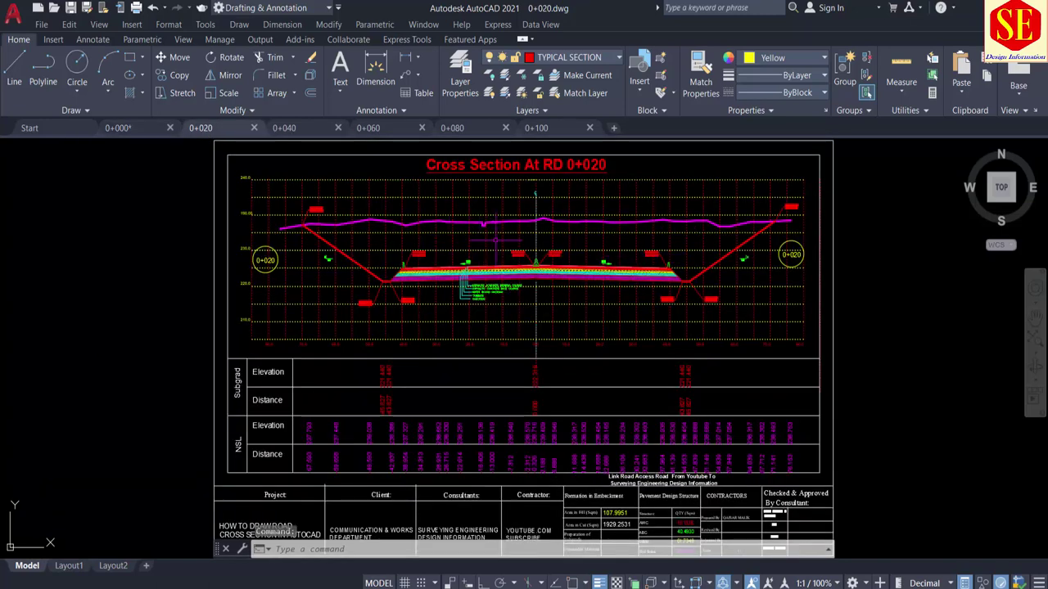
Turn off the Grid line h layer in the 0+020 drawing
scroll(514, 254, "up", 2)
left_click(547, 58)
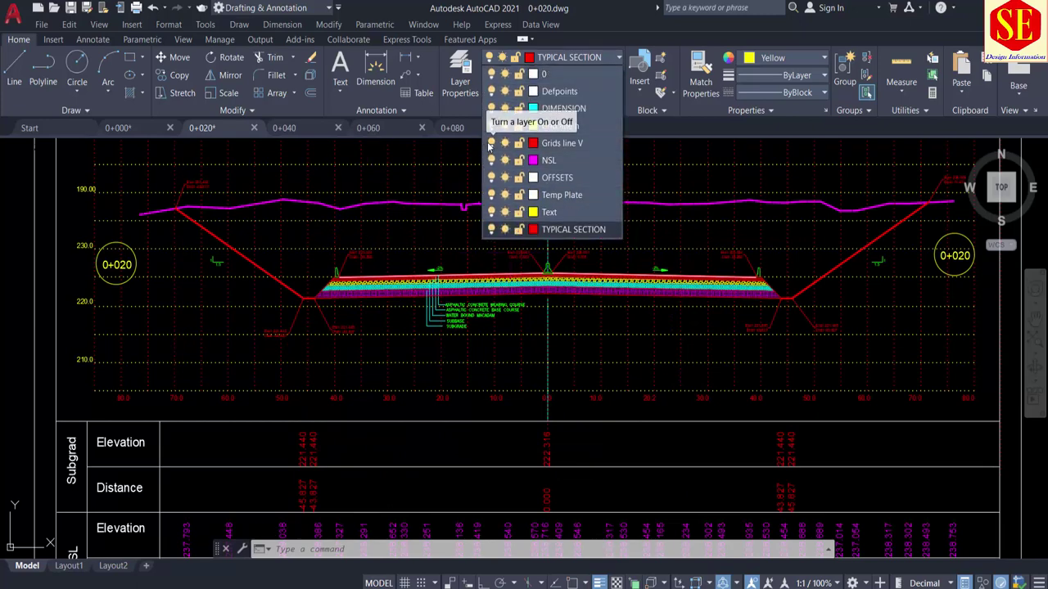
left_click(491, 126)
left_click(360, 262)
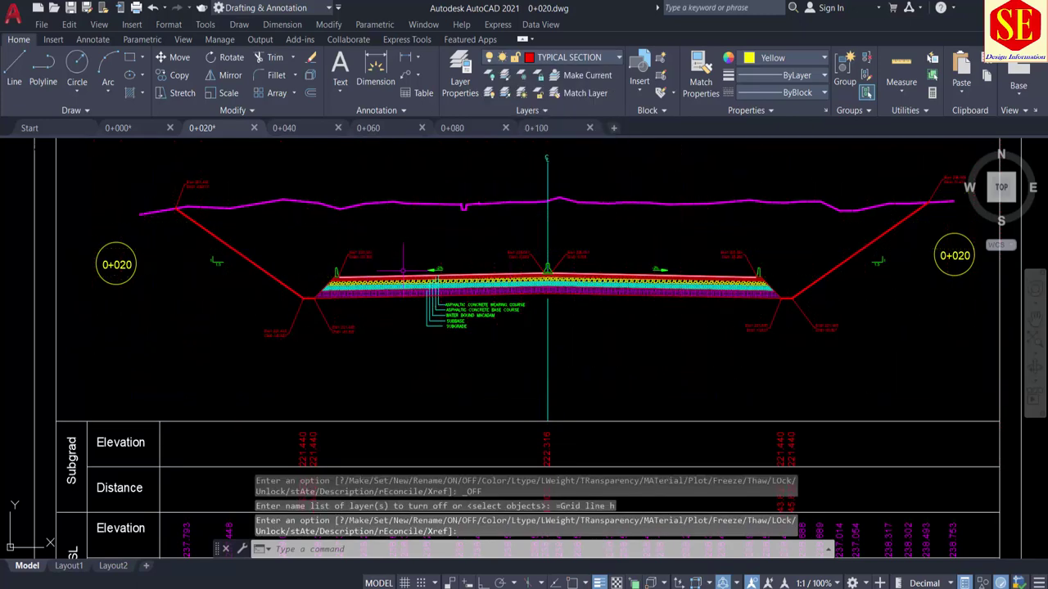
Copy the ground line, left slope and road surface line to empty space beside the sheet
type("co")
key("Return")
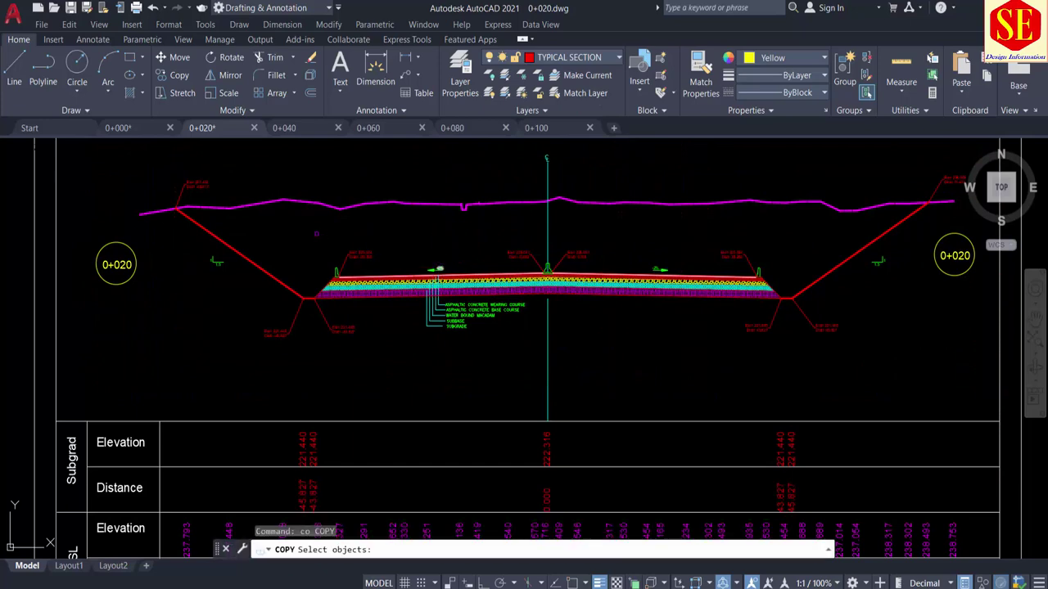
left_click(297, 198)
left_click(286, 287)
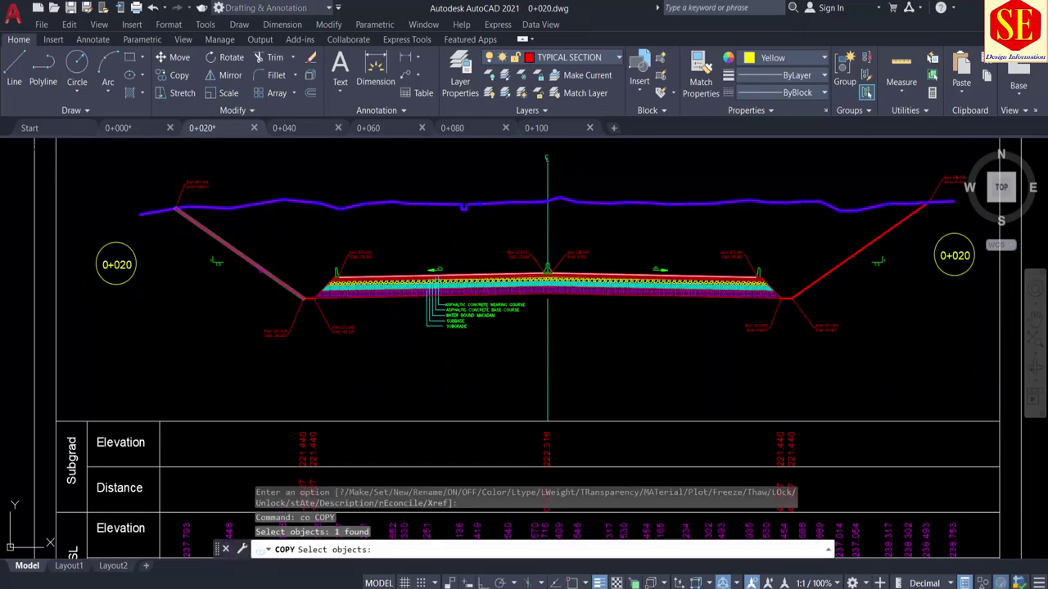
scroll(292, 308, "up", 4)
left_click(317, 283)
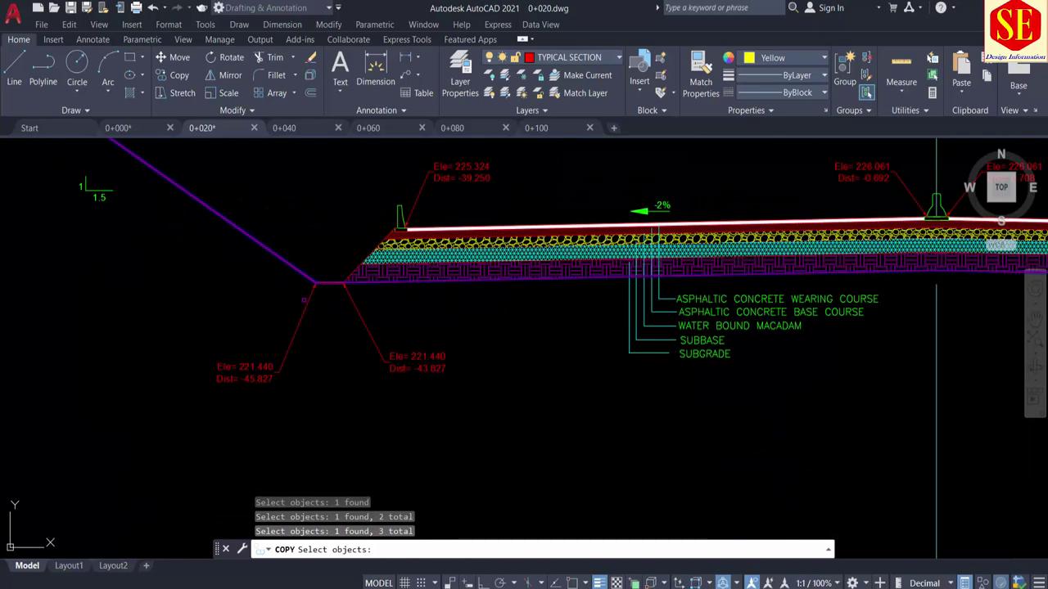
scroll(304, 299, "down", 6)
scroll(635, 287, "up", 2)
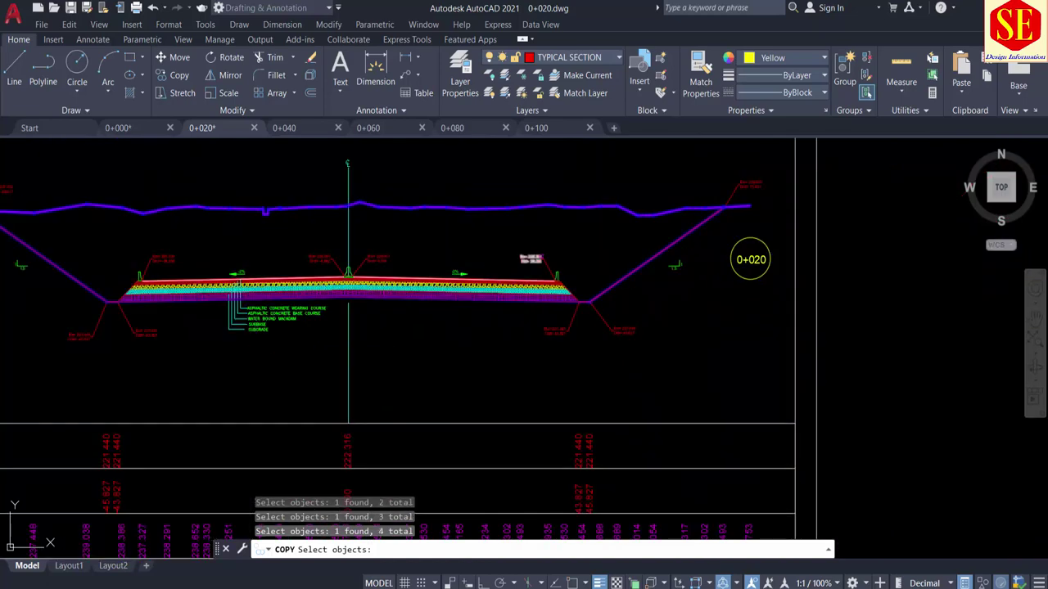
key("Return")
left_click(469, 210)
scroll(467, 222, "down", 3)
scroll(468, 221, "down", 2)
middle_click_drag(1040, 245, 668, 286)
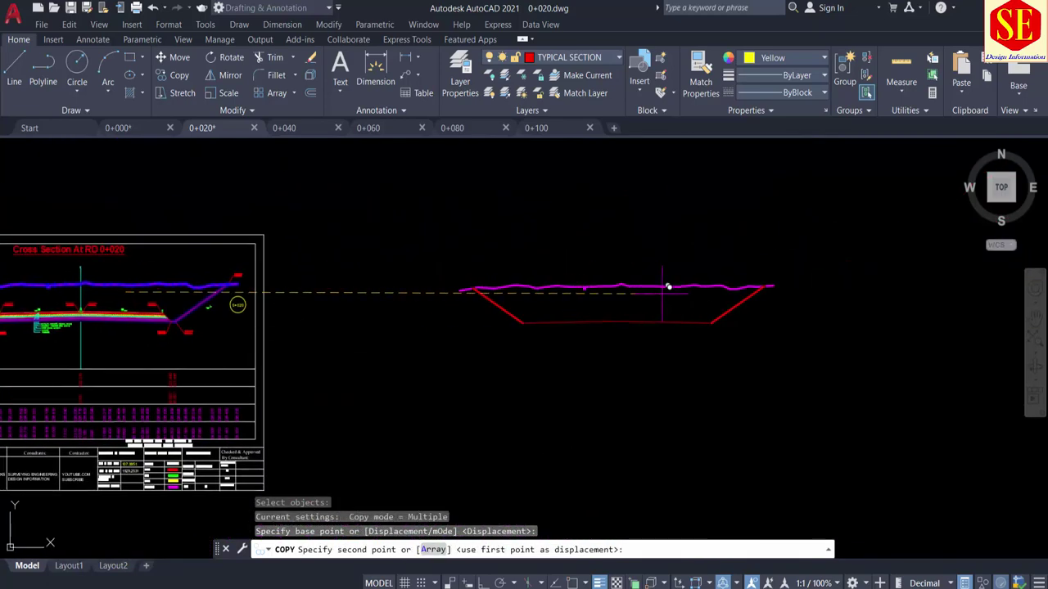
left_click(674, 287)
key("Escape")
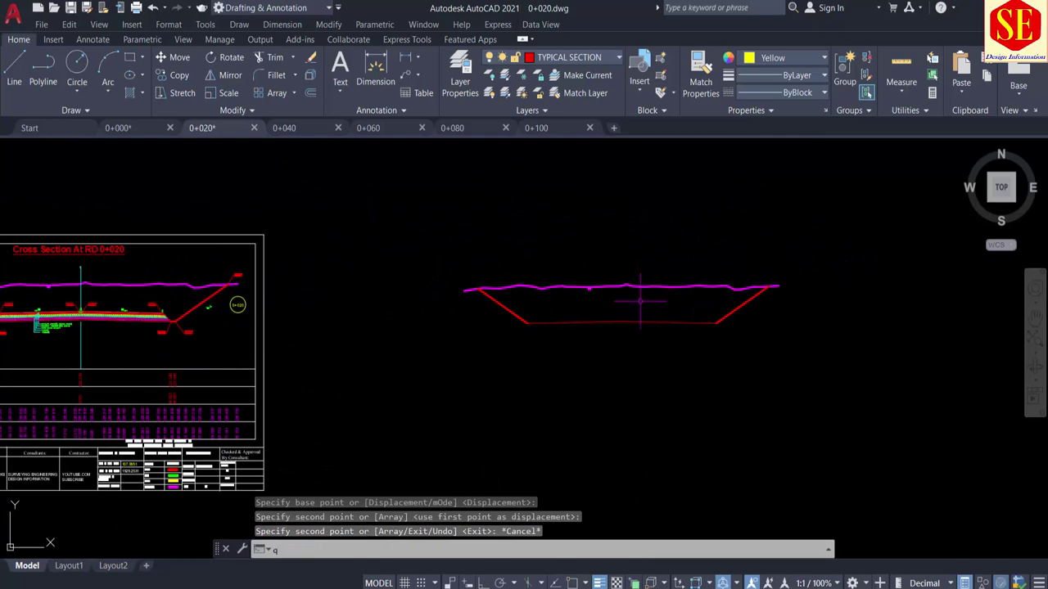
key("Escape")
key("Return")
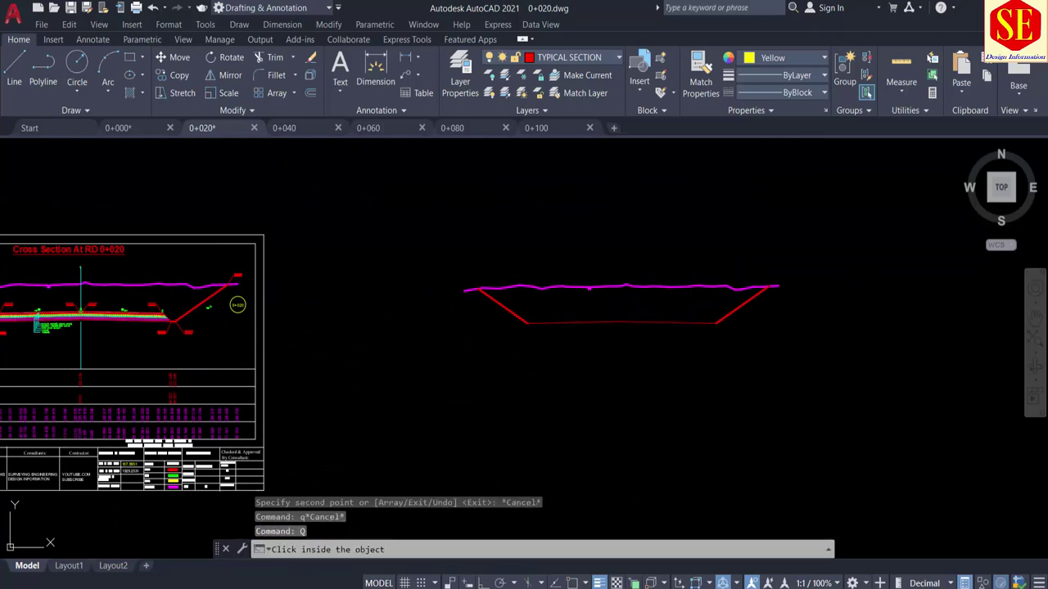
Trace the copied 0+020 section's cut region and check its 1929.25 area below the table
left_click(655, 307)
scroll(690, 262, "down", 5)
left_click(667, 319)
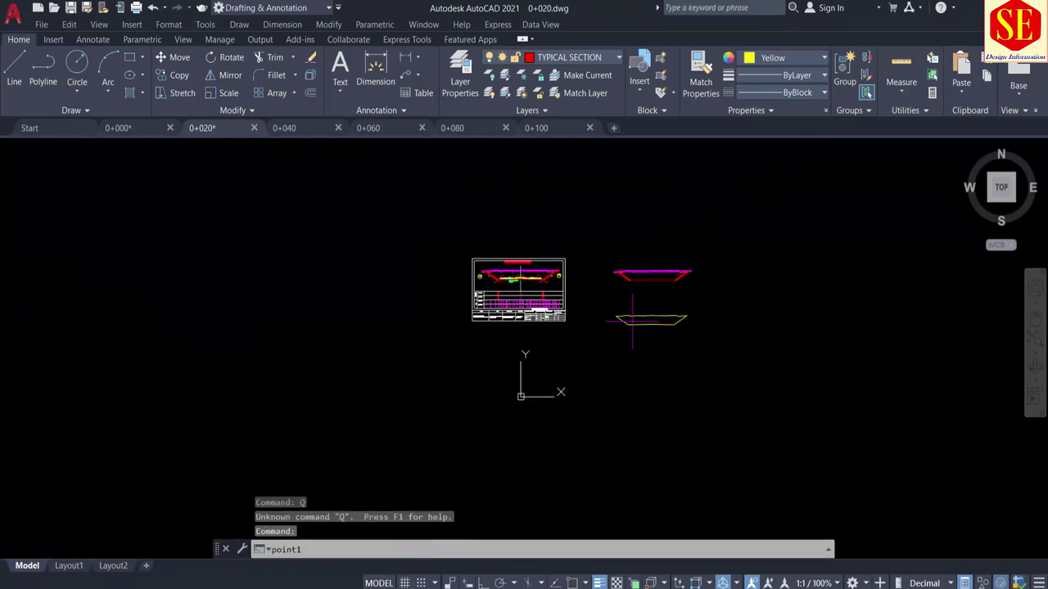
scroll(502, 334, "up", 4)
scroll(502, 334, "up", 5)
scroll(622, 320, "up", 3)
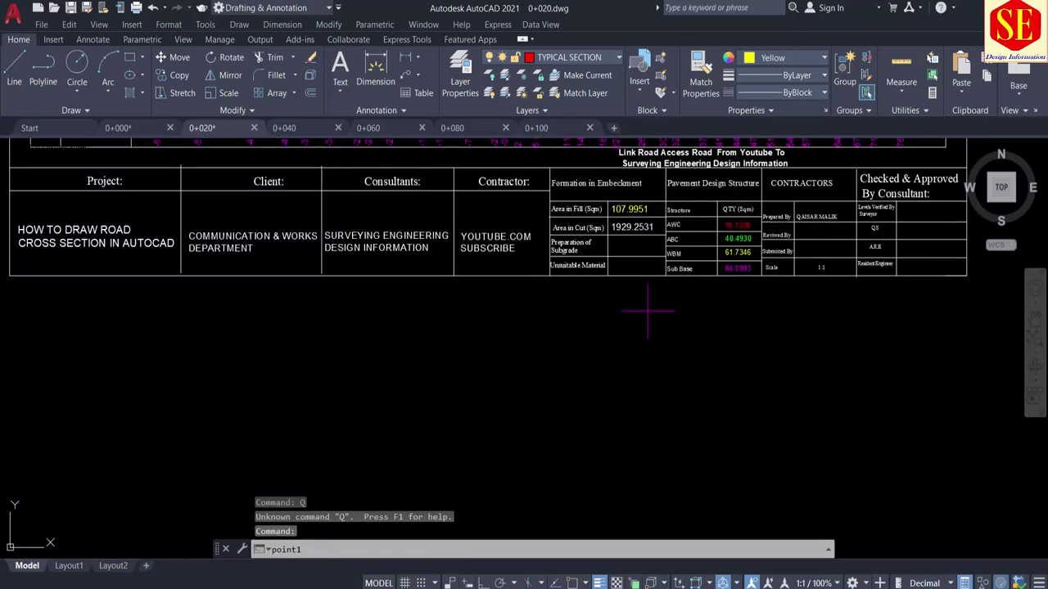
scroll(636, 242, "up", 4)
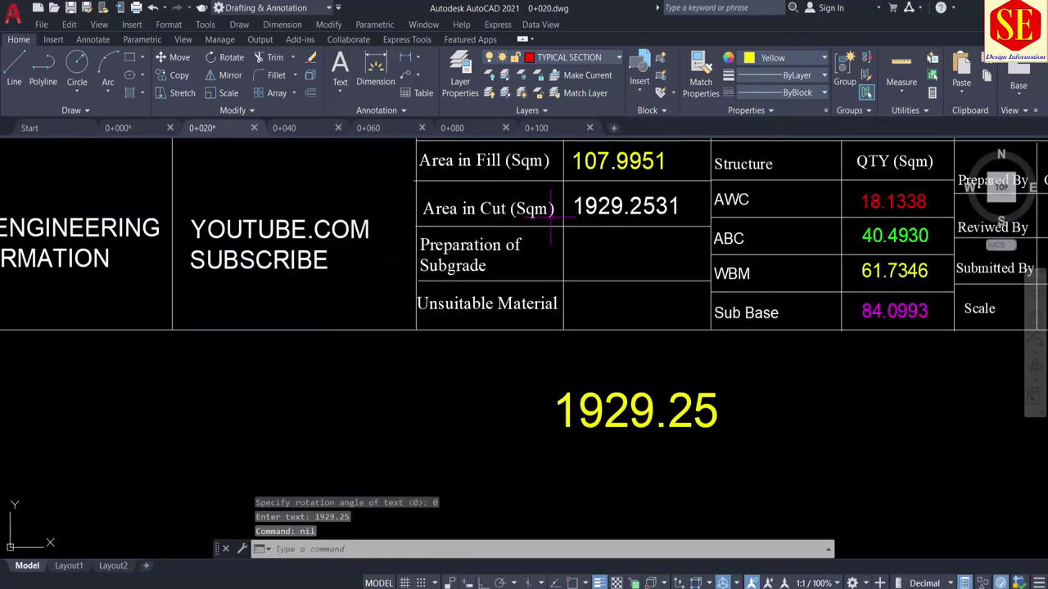
middle_click_drag(551, 211, 524, 371)
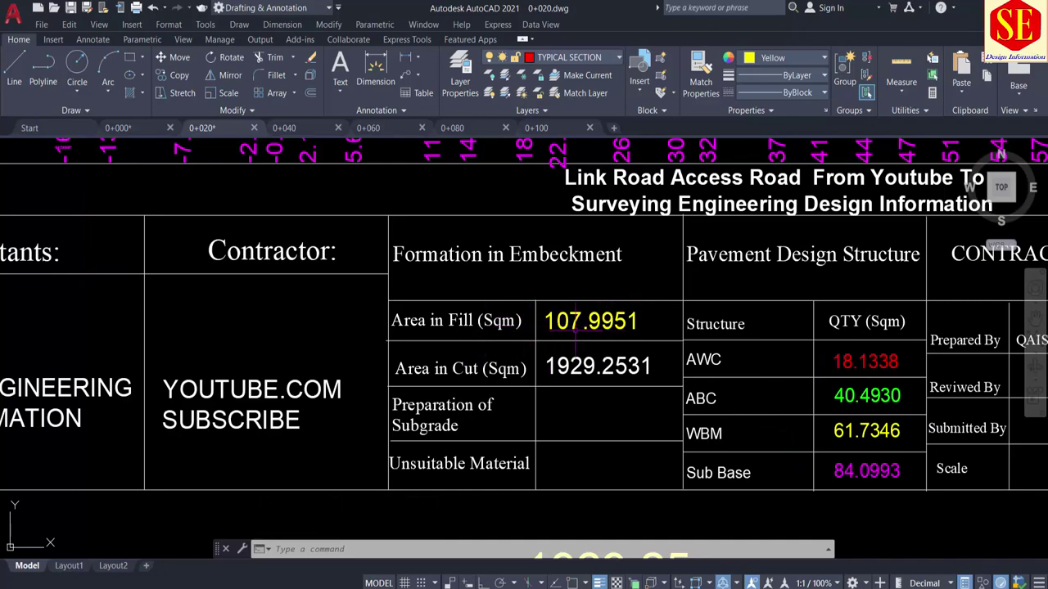
Erase the magenta hatch under the pavement and the pavement layer labels
scroll(573, 339, "down", 3)
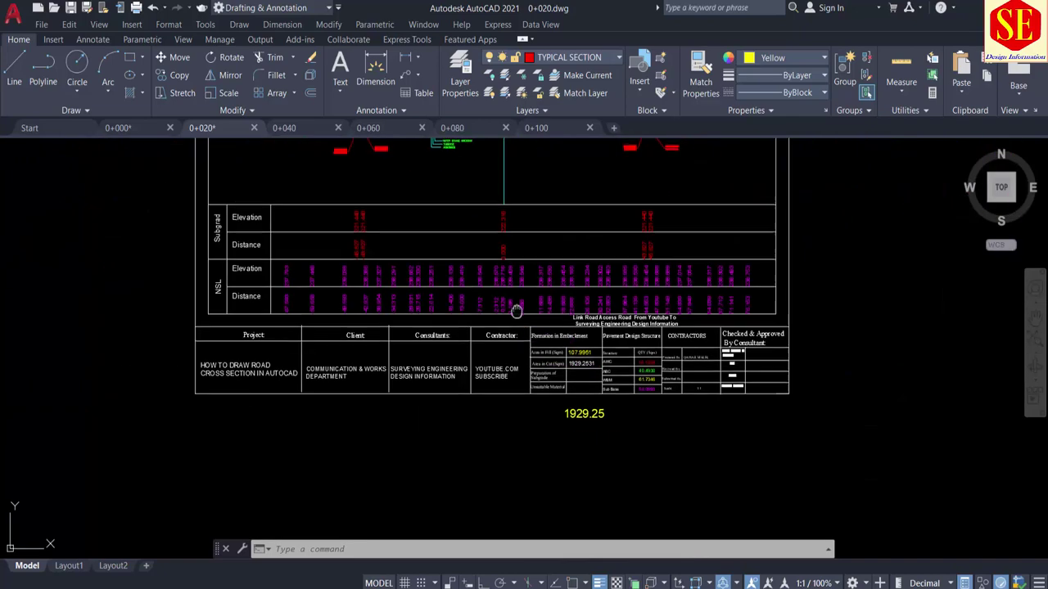
scroll(573, 327, "up", 2)
scroll(581, 276, "up", 3)
scroll(547, 254, "up", 4)
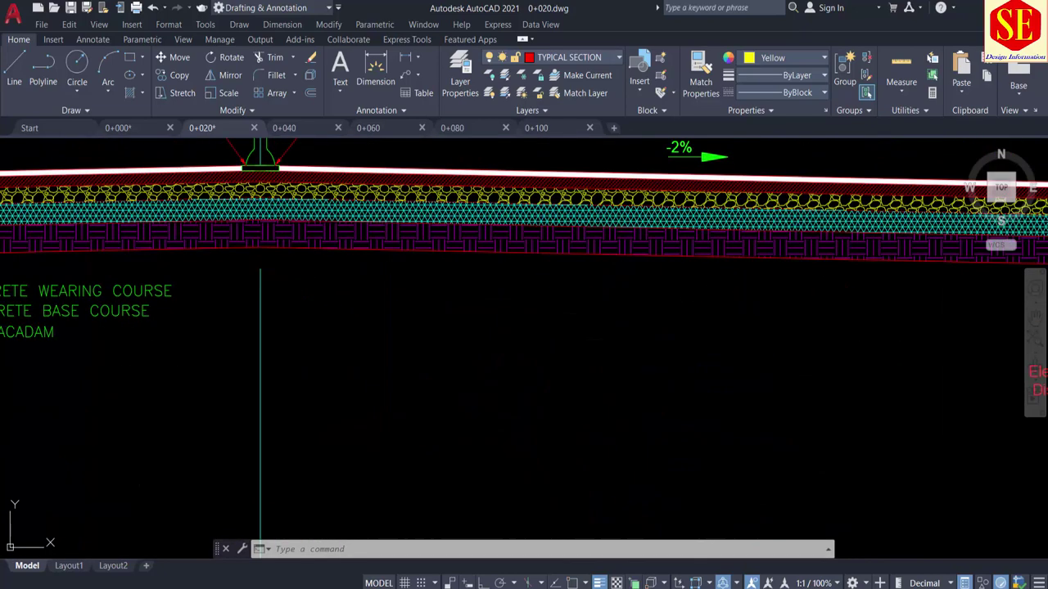
left_click(543, 243)
type("e")
key("Return")
scroll(543, 242, "down", 2)
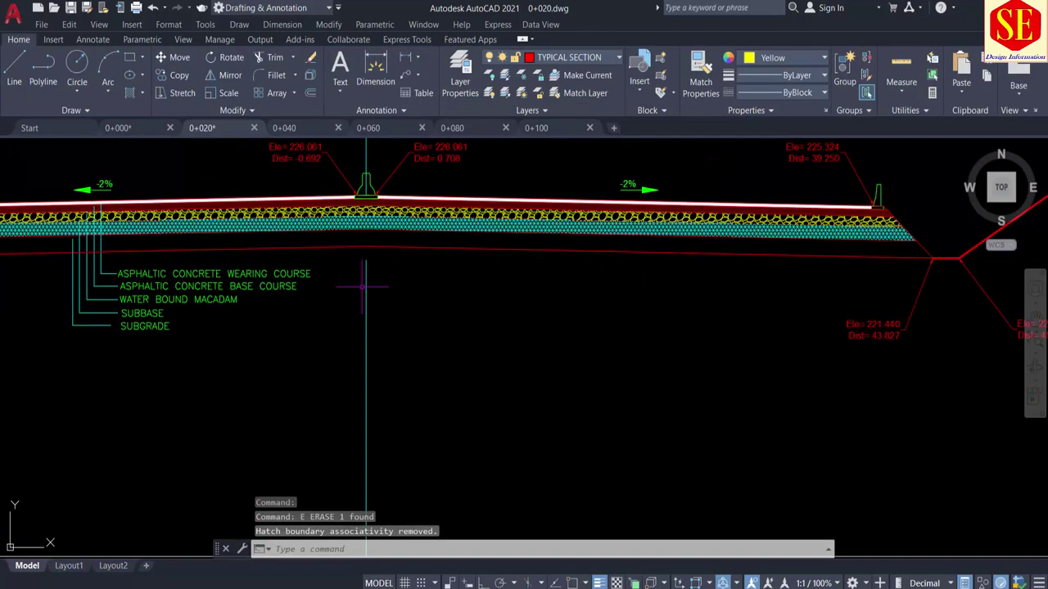
left_click(207, 256)
left_click(61, 344)
type("e")
key("Return")
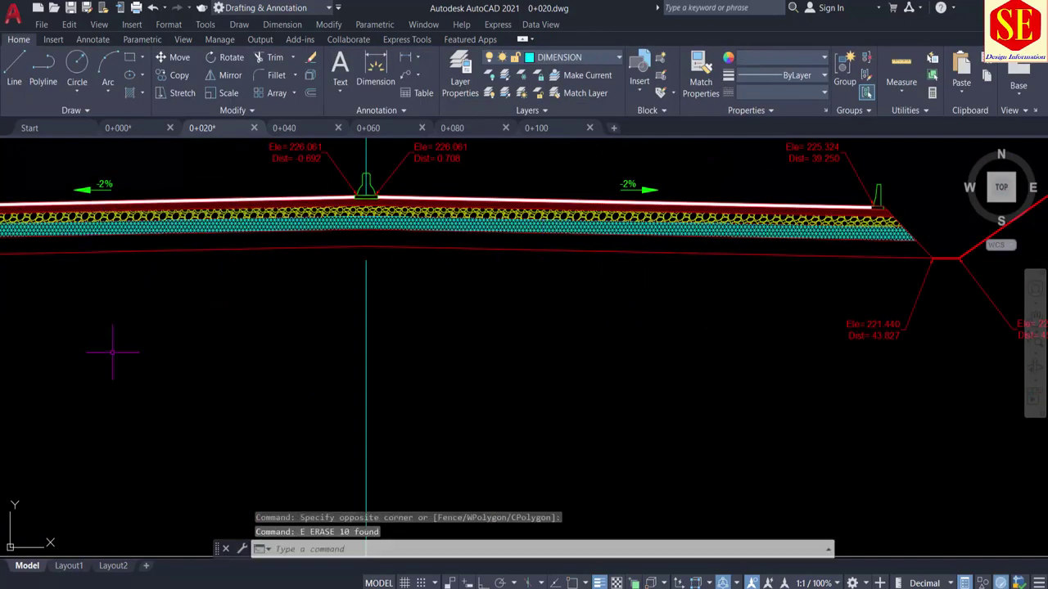
scroll(526, 372, "down", 3)
scroll(425, 321, "up", 2)
Run the Q area routine inside the section to place the 108.00 fill label below 1929.25
type("q")
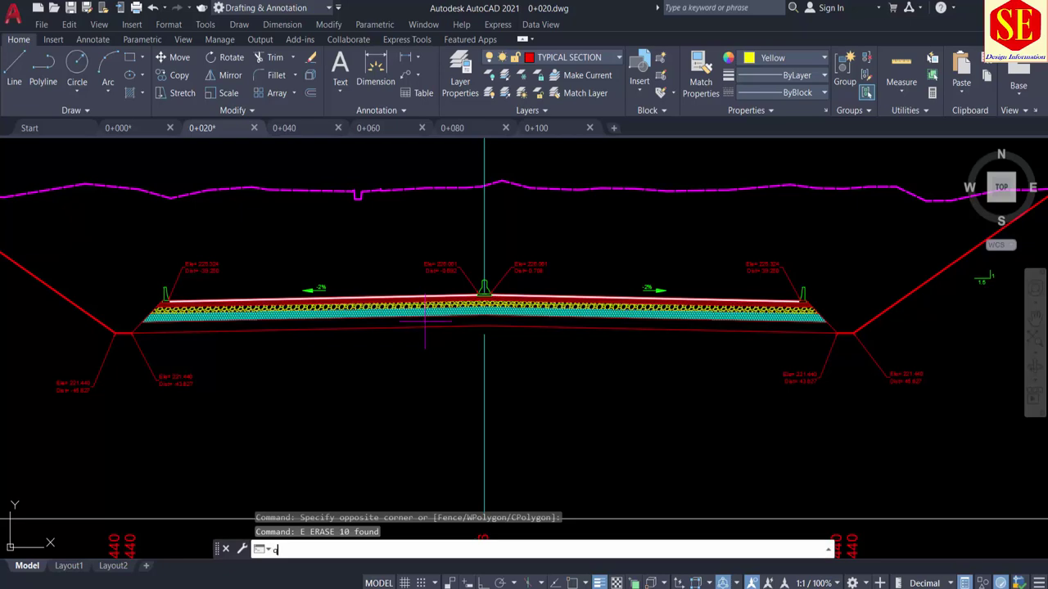
key("Return")
left_click(483, 315)
scroll(483, 315, "down", 3)
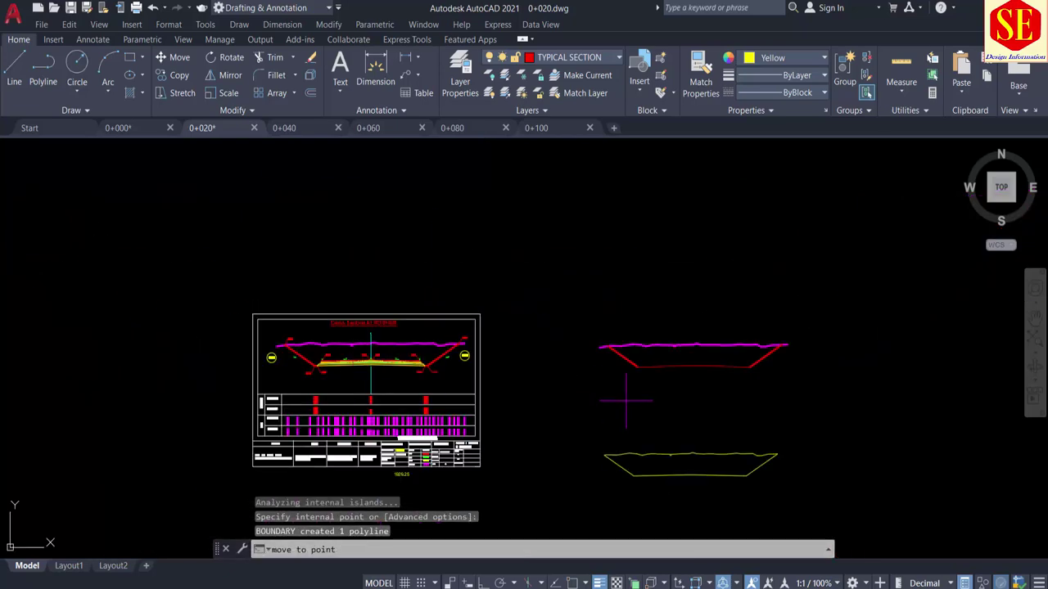
scroll(521, 394, "up", 5)
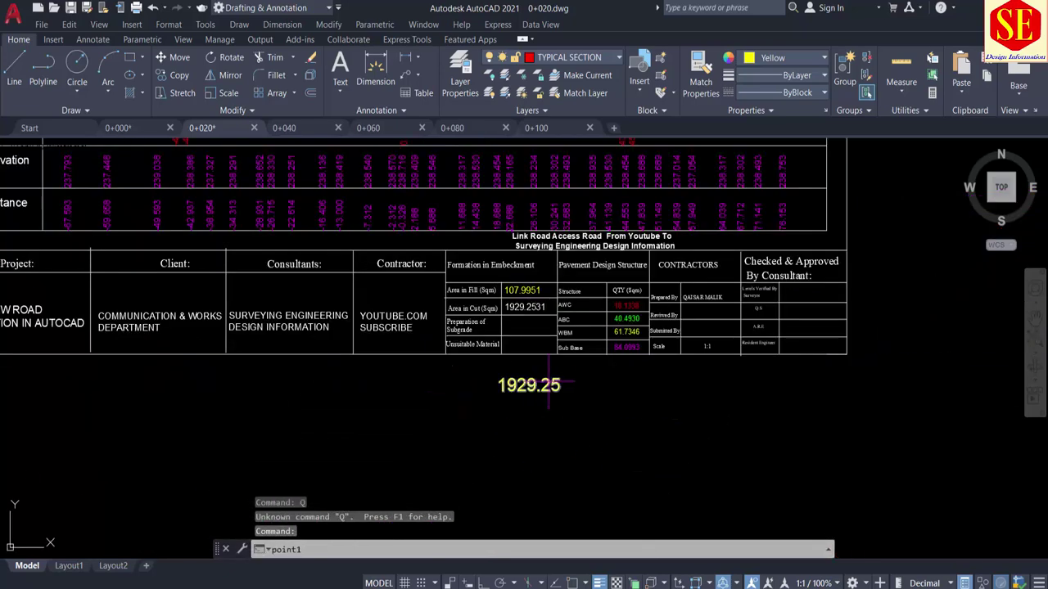
scroll(519, 360, "up", 1)
key("Return")
middle_click_drag(527, 447, 535, 435)
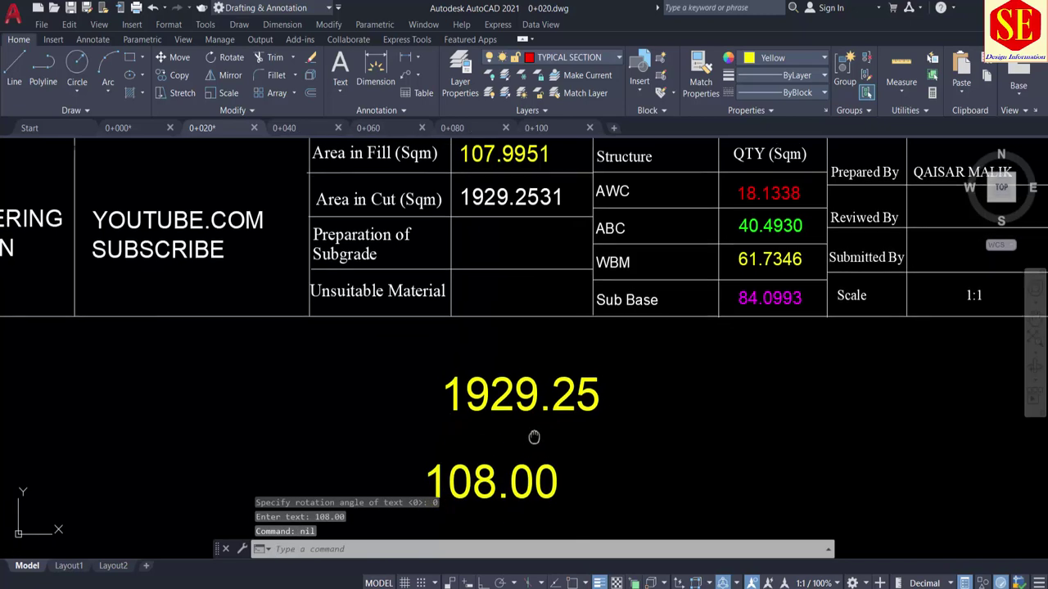
middle_click_drag(529, 232, 441, 317)
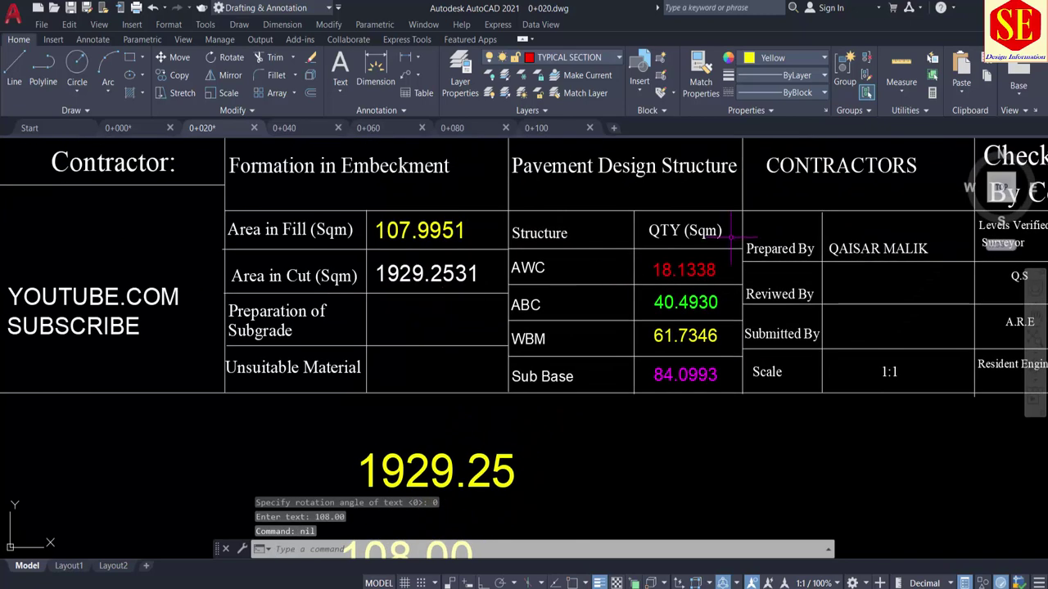
scroll(731, 237, "down", 3)
scroll(731, 237, "down", 3)
middle_click_drag(600, 215, 534, 247)
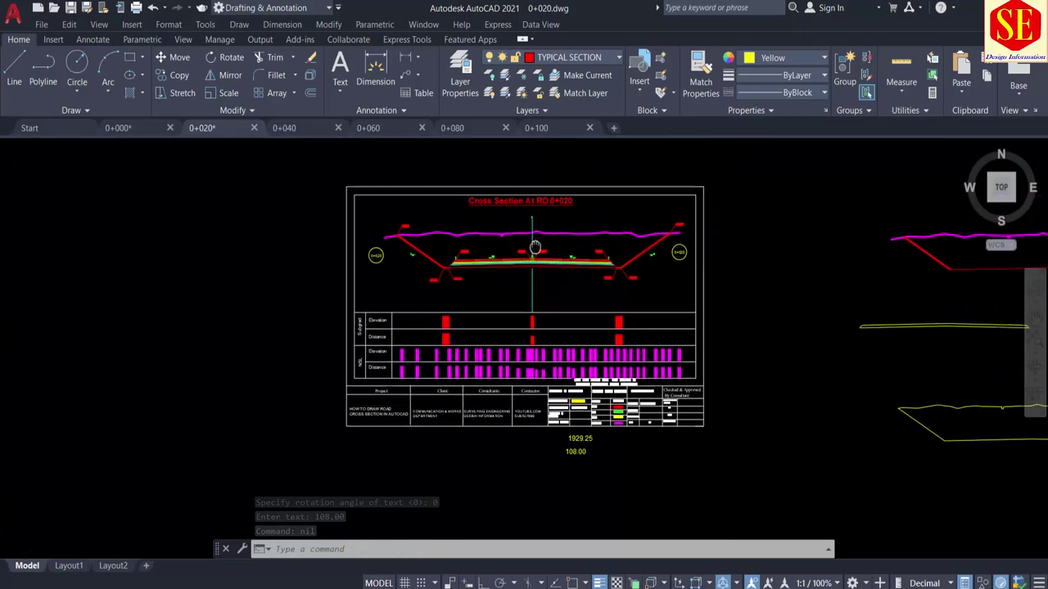
left_click(296, 130)
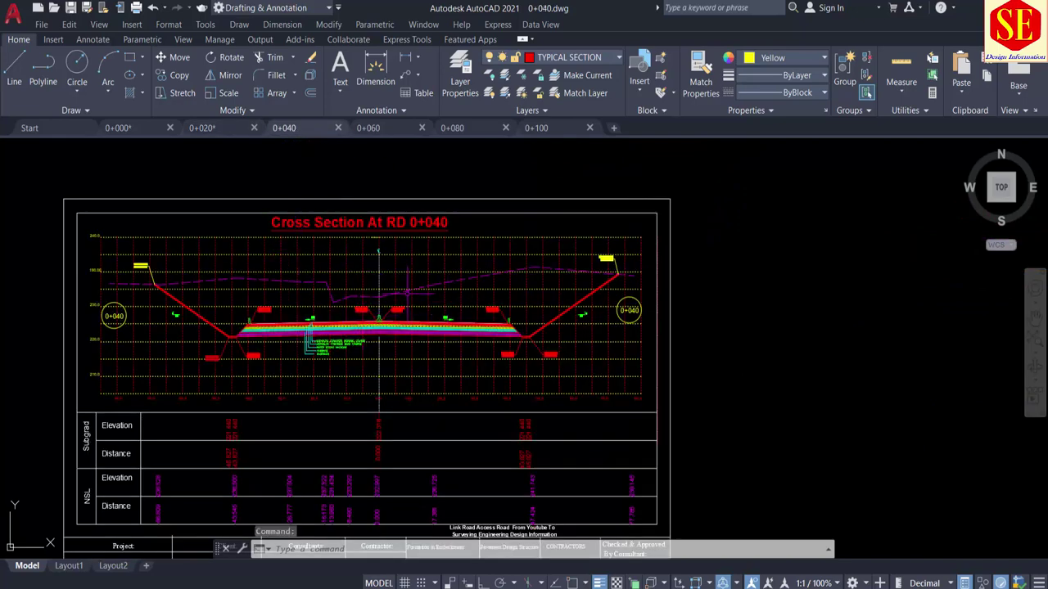
Open the 0+100 drawing and turn off the Grid line h layer
left_click(386, 127)
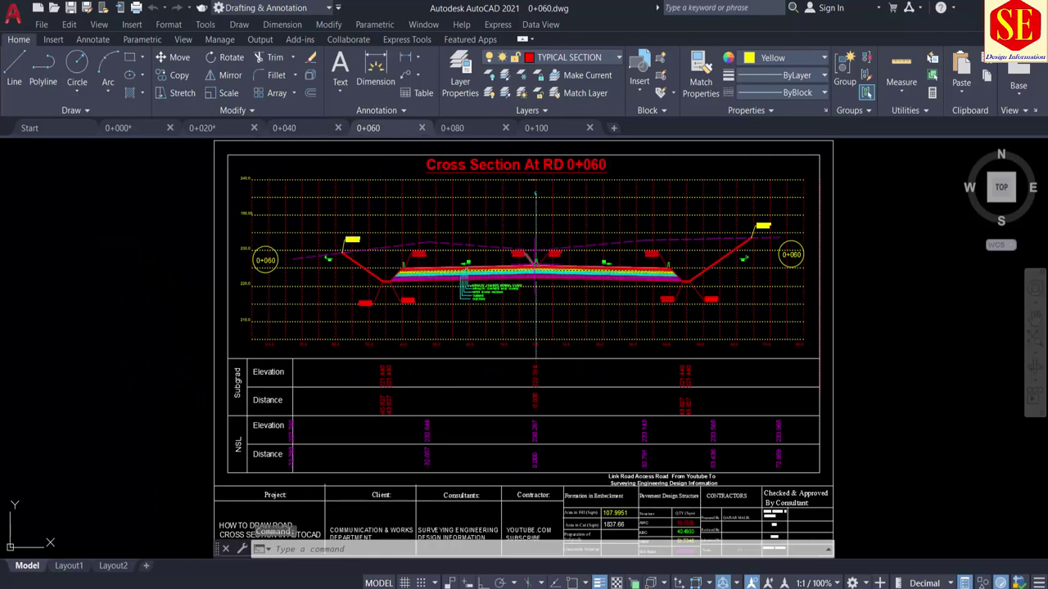
left_click(453, 128)
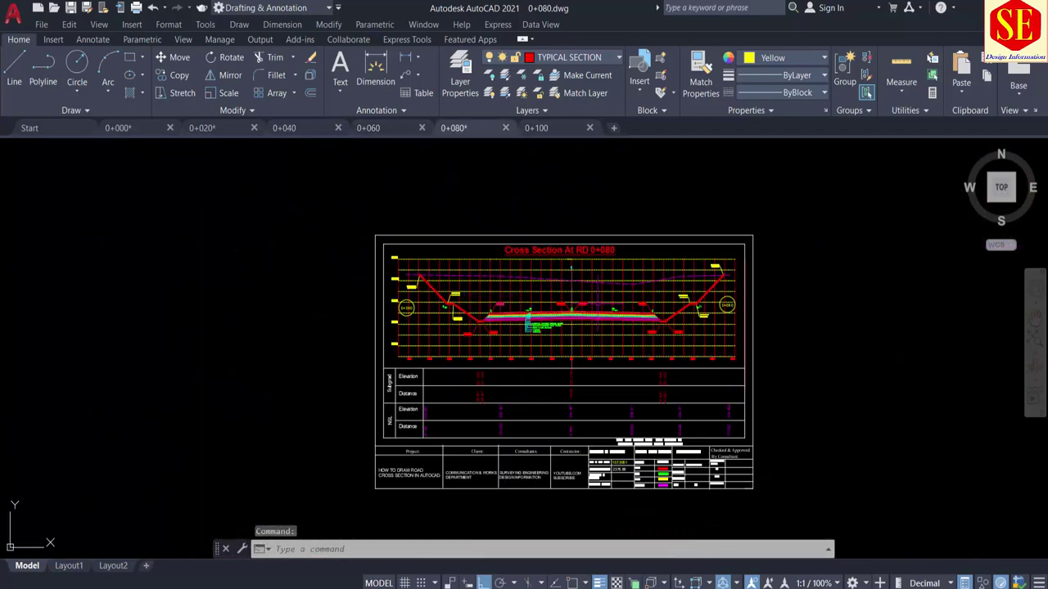
left_click(540, 127)
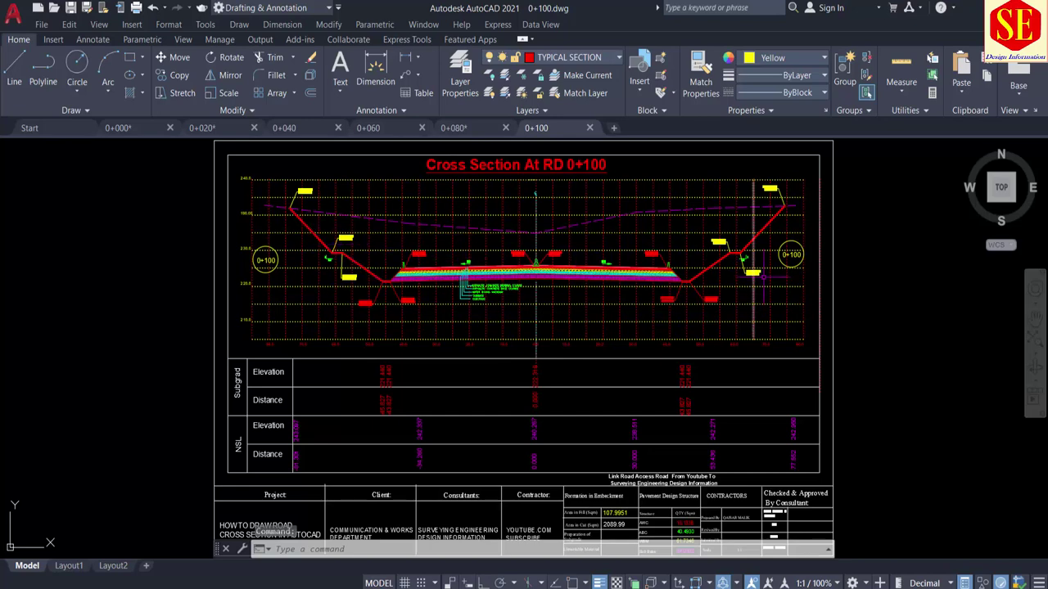
scroll(360, 223, "up", 4)
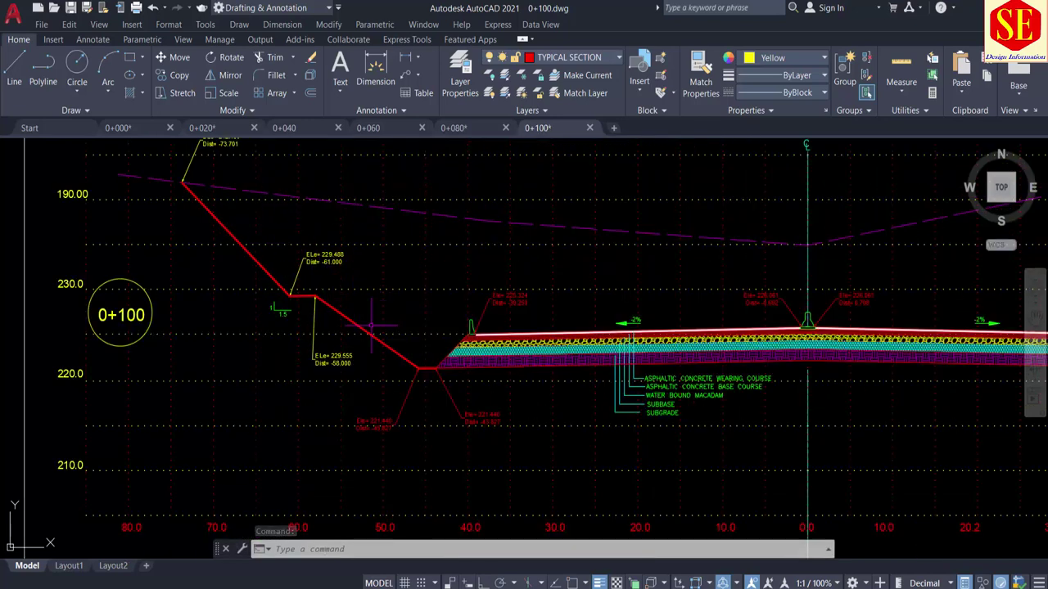
scroll(288, 342, "down", 2)
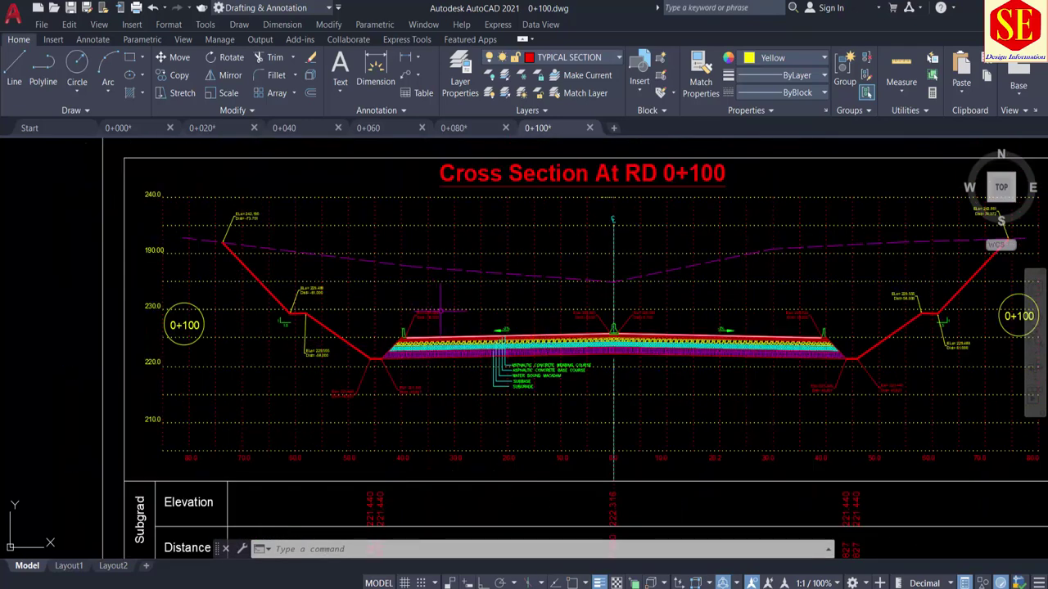
left_click(563, 59)
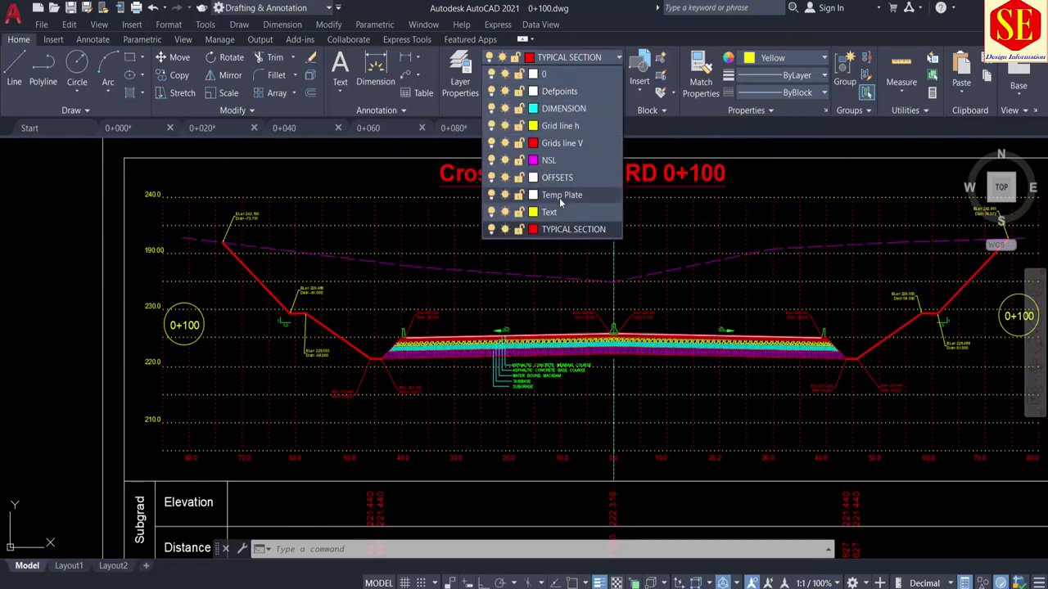
left_click(491, 125)
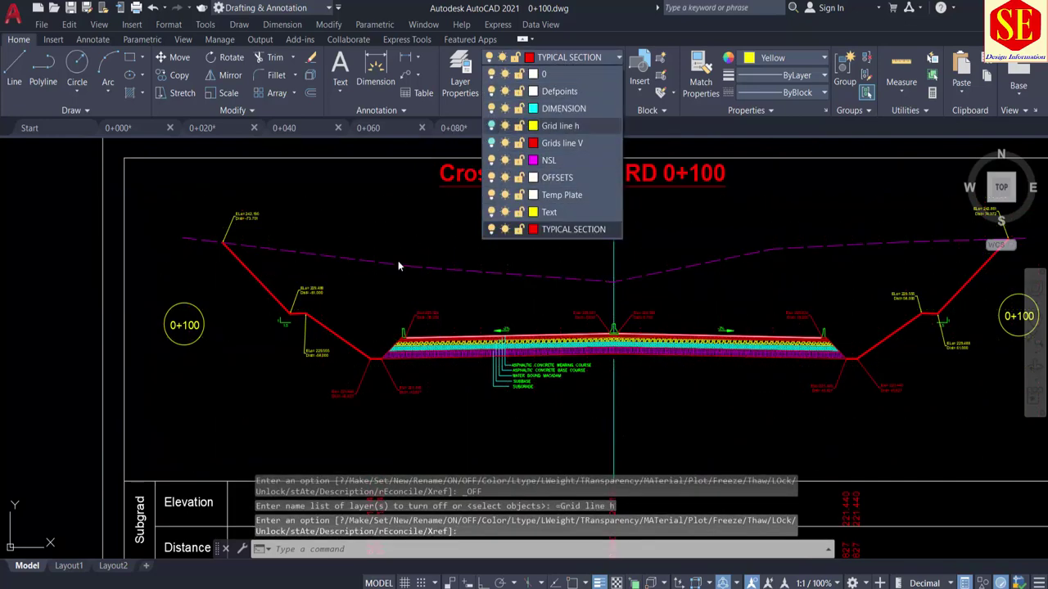
scroll(526, 319, "up", 2)
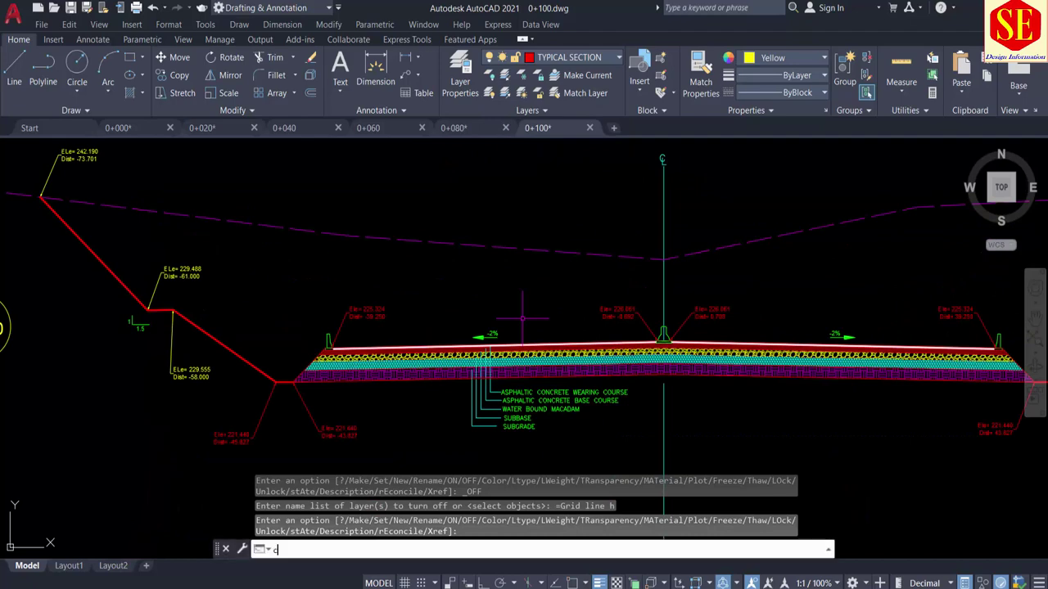
Copy both red side slopes, a section line and the dashed ground line right of the sheet
type("co")
key("Return")
left_click(225, 347)
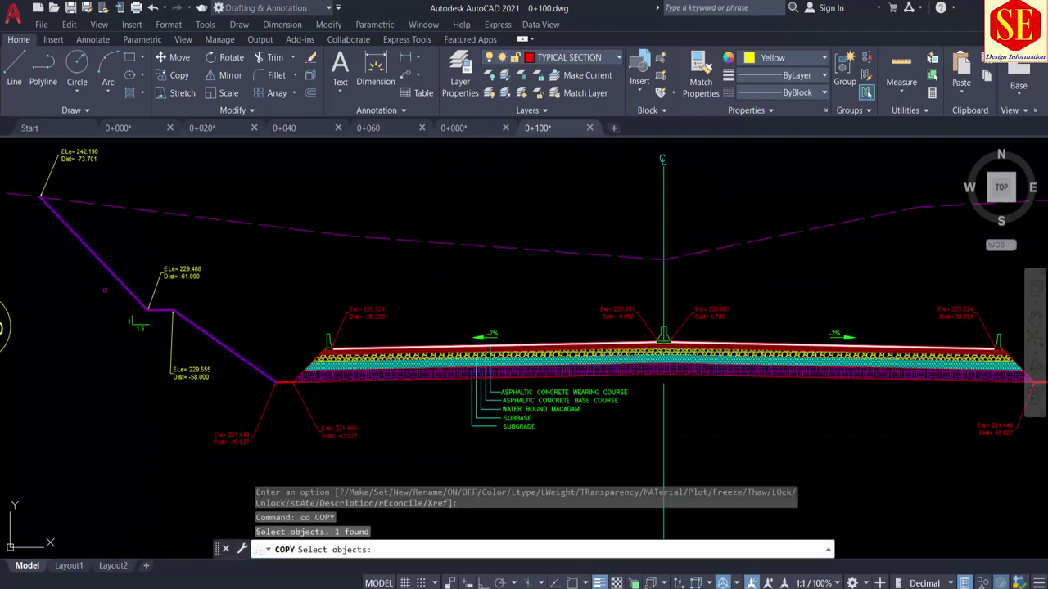
scroll(276, 378, "up", 3)
left_click(277, 378)
scroll(278, 376, "down", 5)
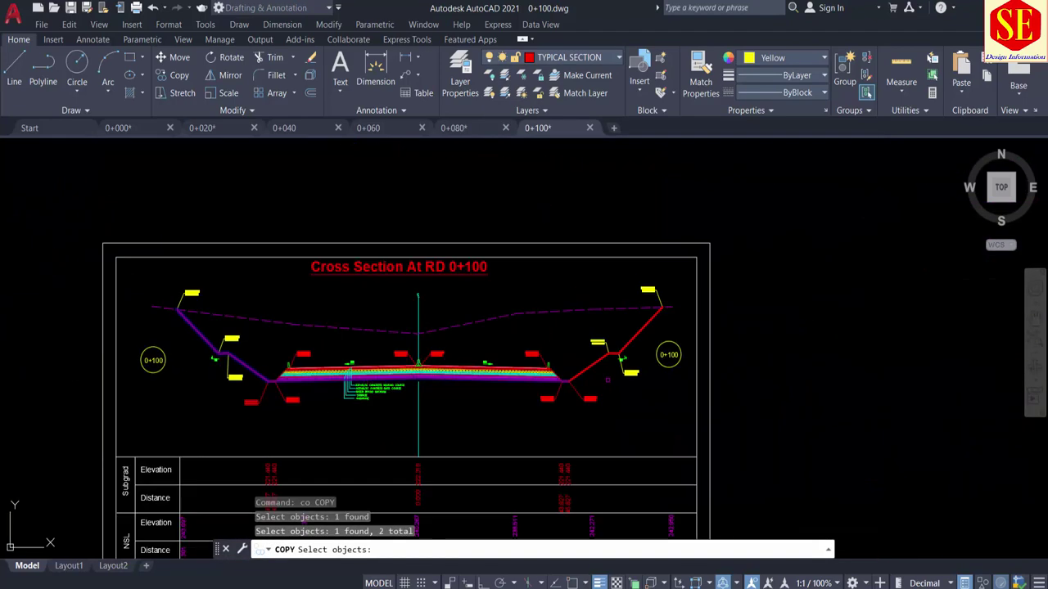
scroll(534, 366, "up", 3)
left_click(483, 370)
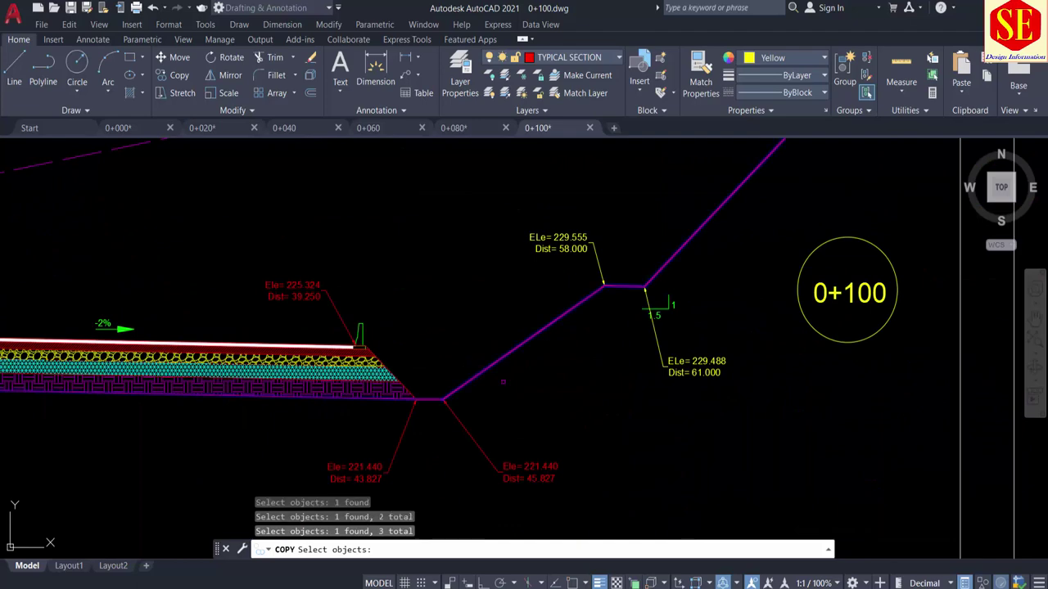
scroll(482, 370, "down", 4)
left_click(408, 293)
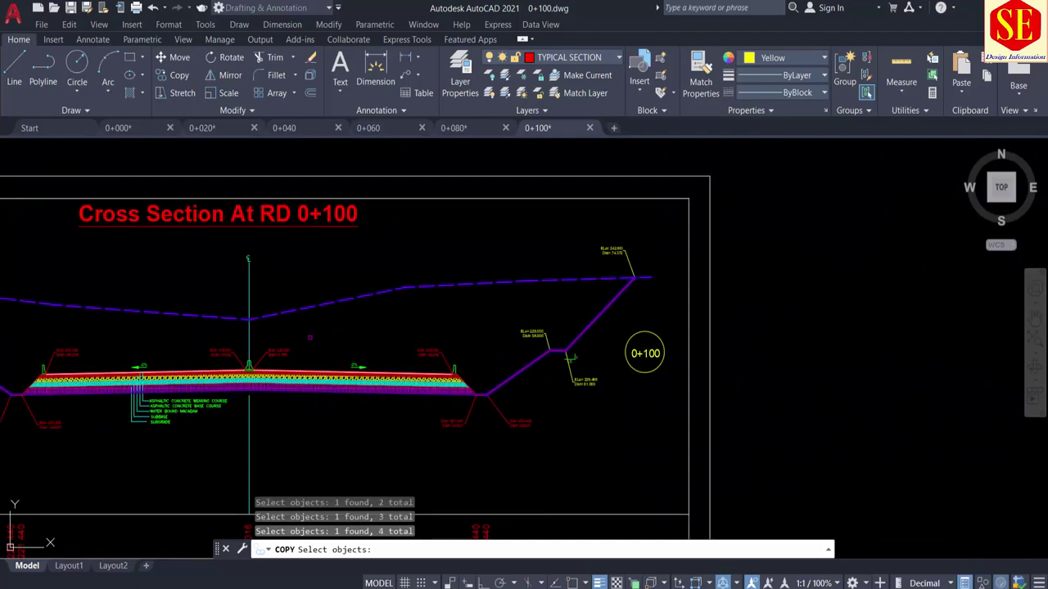
scroll(310, 336, "down", 1)
key("Return")
left_click(414, 304)
scroll(413, 305, "down", 5)
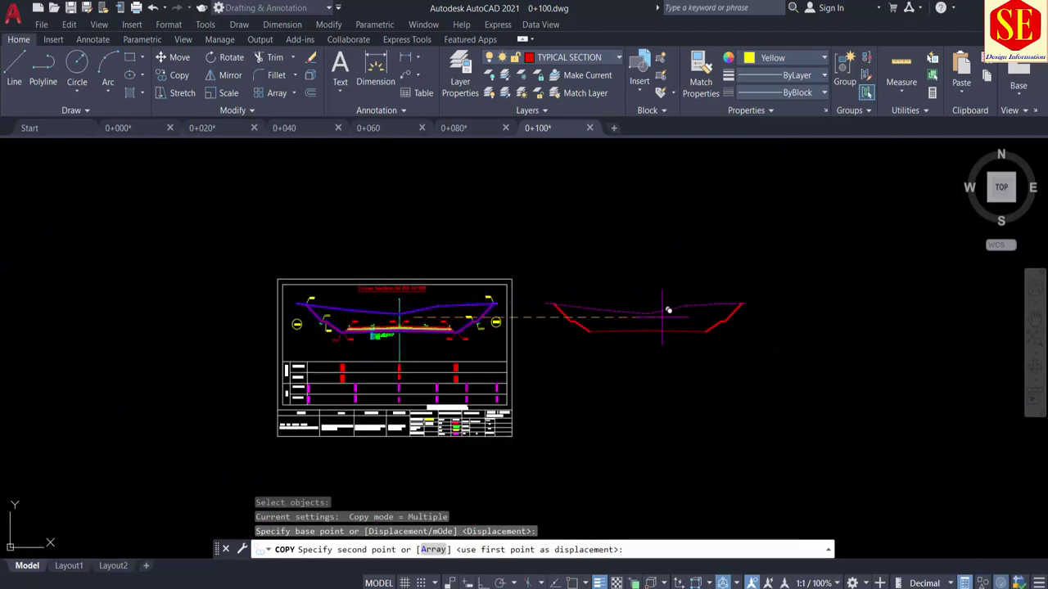
left_click(663, 315)
key("Escape")
Create a boundary polyline inside the copied 0+100 lines
scroll(655, 317, "up", 4)
type("bo")
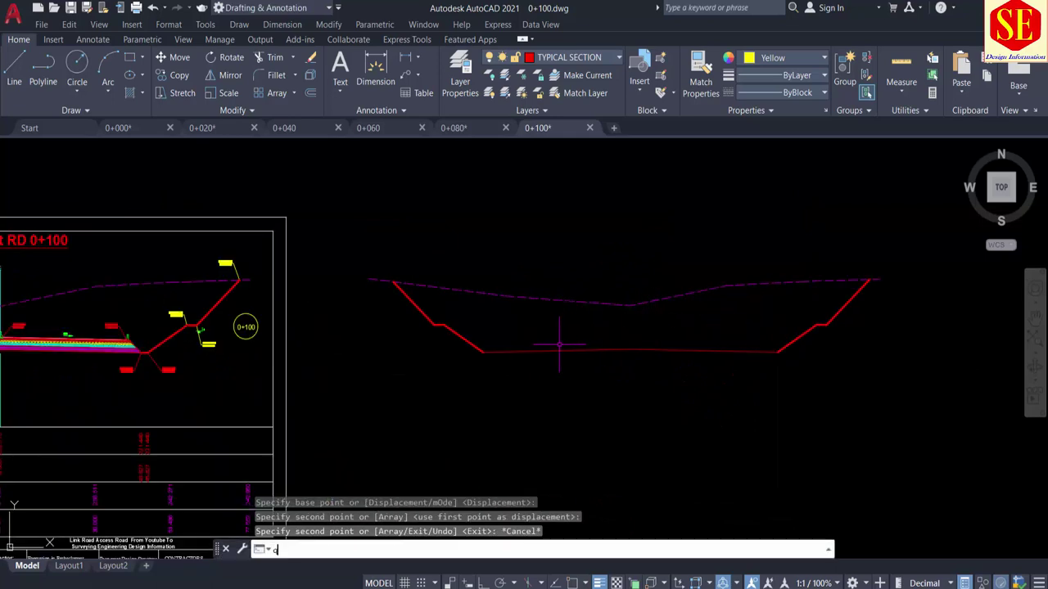
key("Return")
left_click(559, 327)
key("Return")
scroll(606, 257, "down", 3)
Place the 2089.99 cut area label under the 0+100 quantity table
scroll(606, 258, "down", 2)
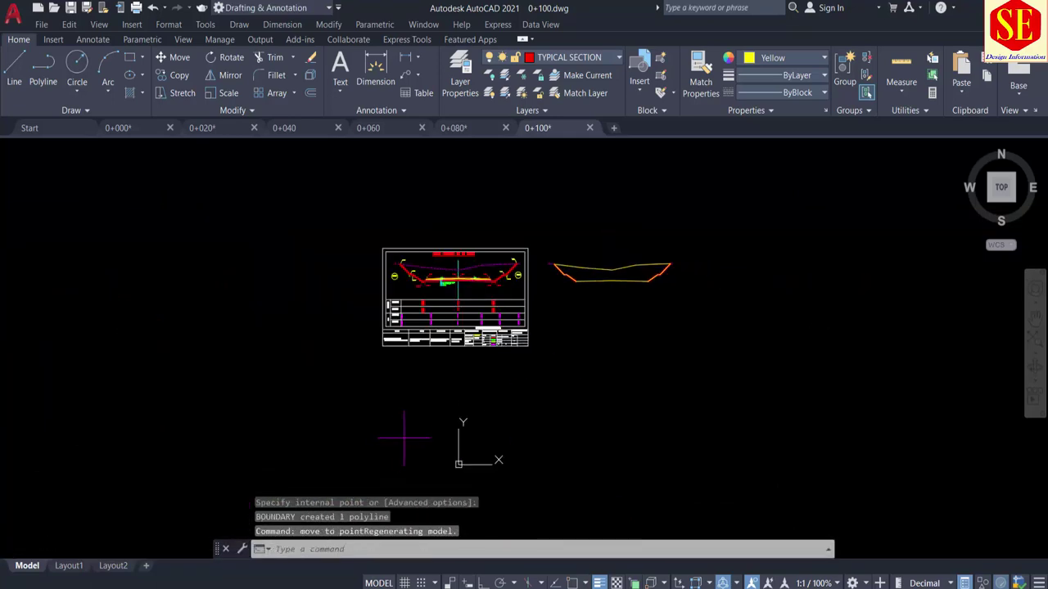
type("q")
key("Return")
scroll(475, 350, "up", 4)
scroll(508, 328, "up", 3)
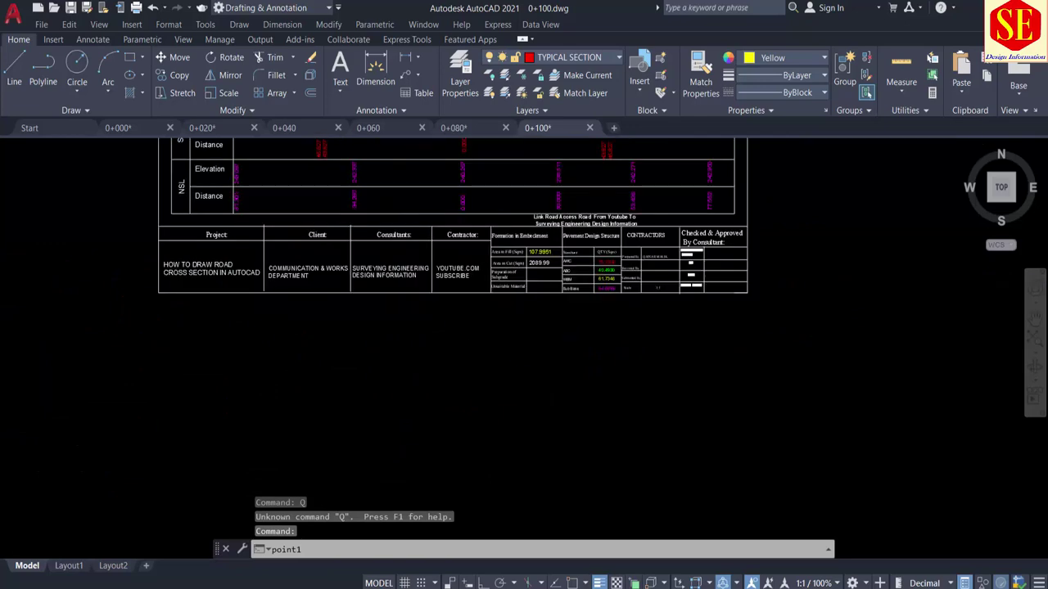
scroll(532, 309, "up", 2)
key("Return")
scroll(532, 311, "up", 2)
scroll(530, 315, "up", 2)
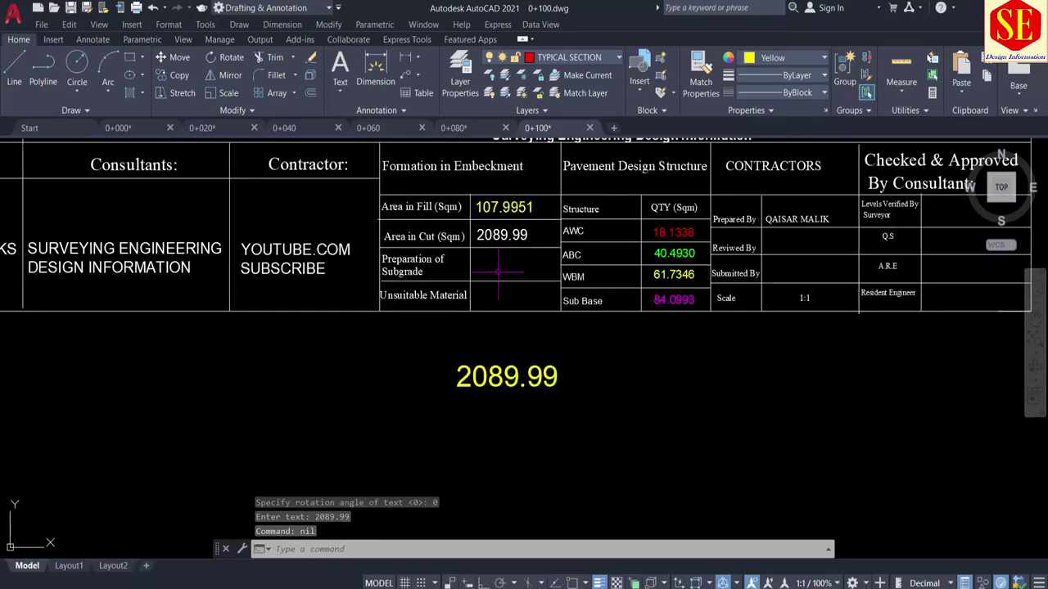
scroll(501, 290, "down", 2)
scroll(490, 350, "down", 3)
scroll(489, 350, "down", 3)
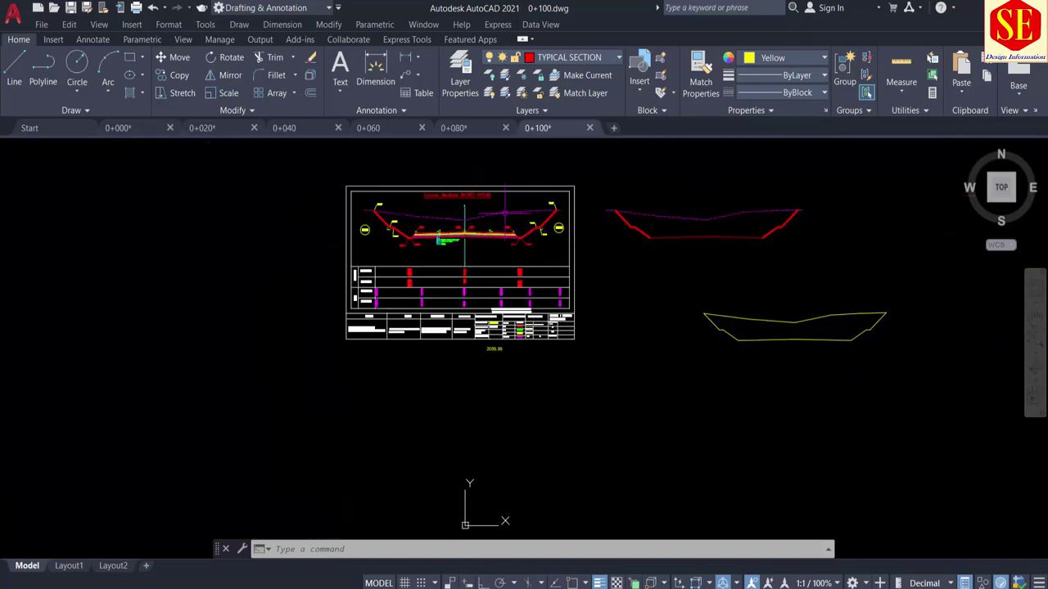
Switch back to the 0+020 cross-section drawing and zoom in
left_click(118, 128)
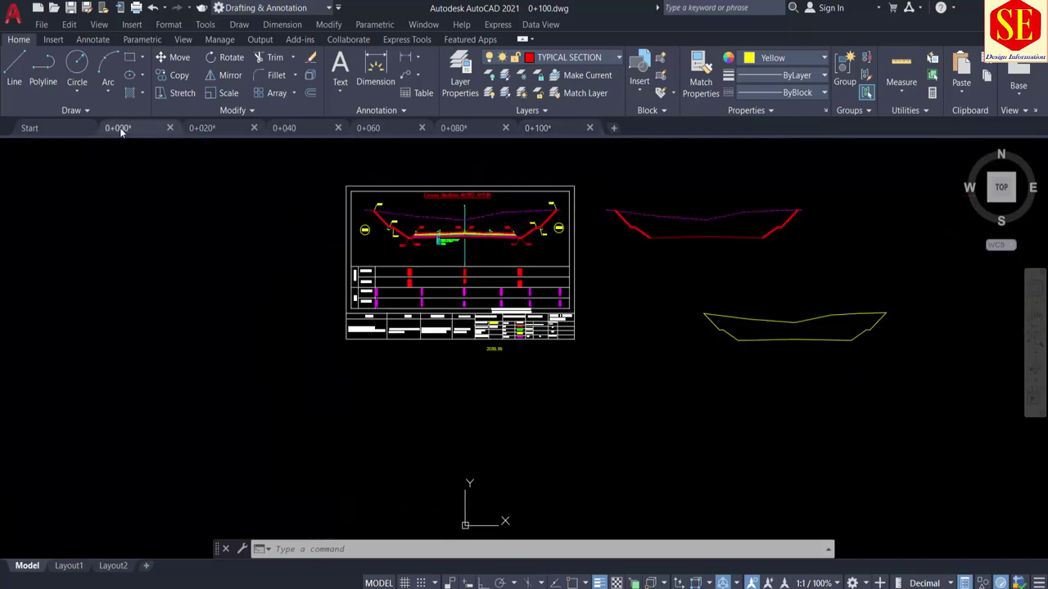
left_click(202, 127)
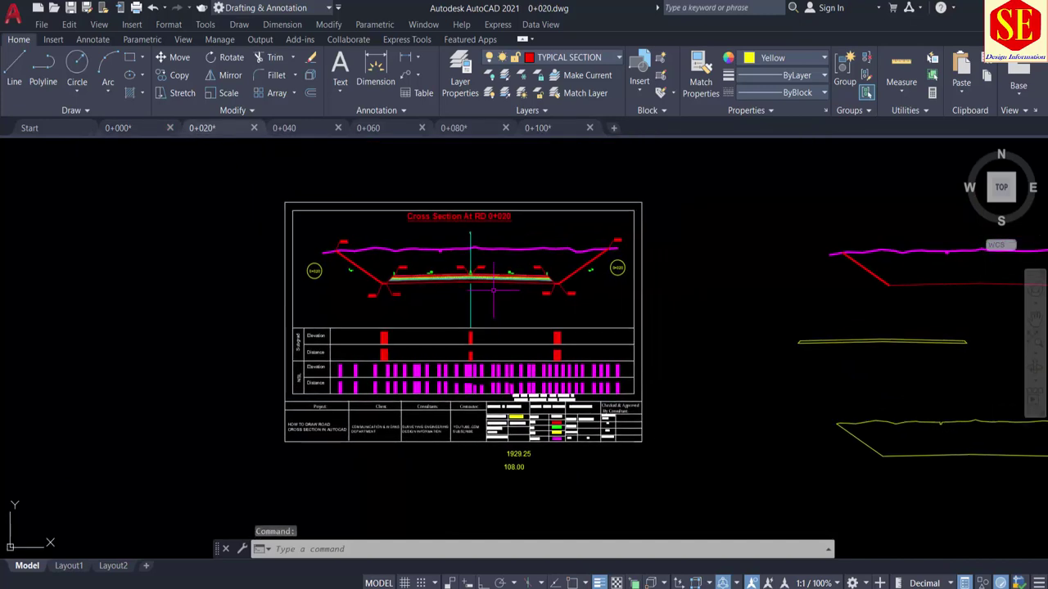
scroll(538, 260, "up", 5)
scroll(499, 320, "up", 1)
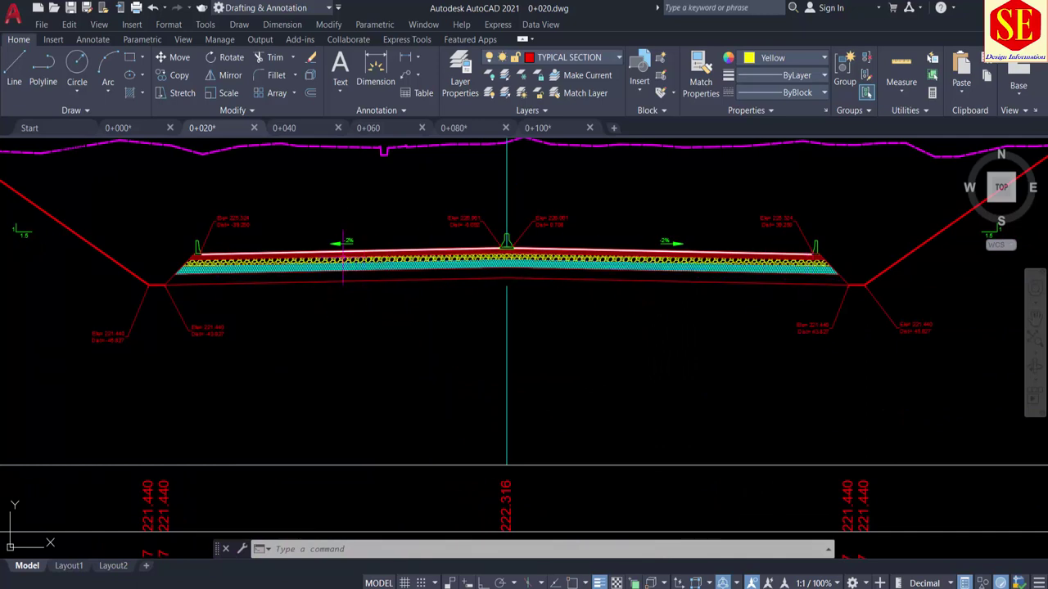
scroll(464, 260, "down", 2)
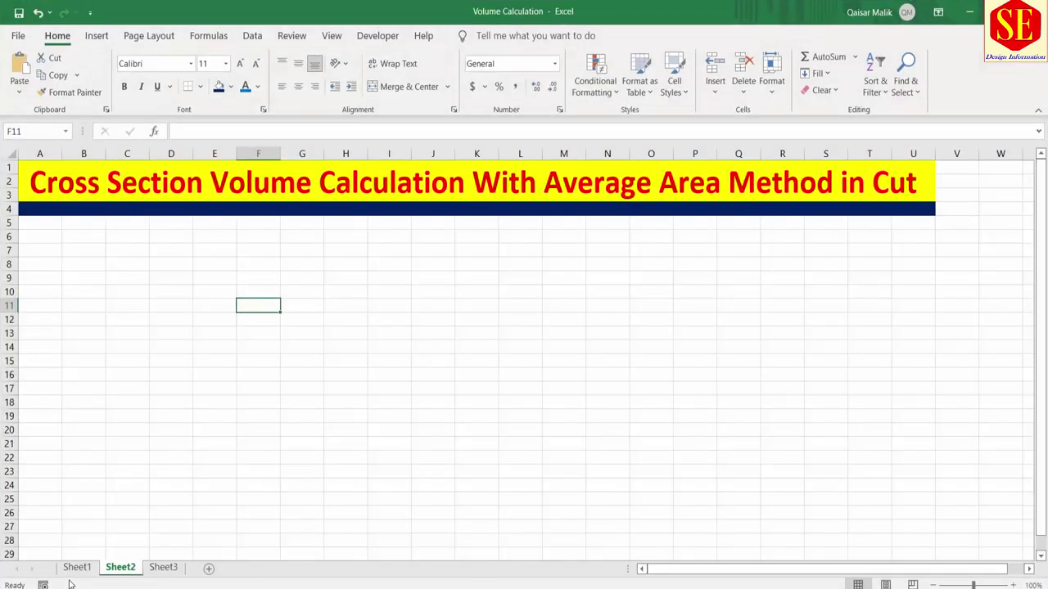
Copy the Earth Work table from Sheet1 into Sheet2 starting at cell A5
left_click(76, 567)
left_click_drag(732, 568, 675, 569)
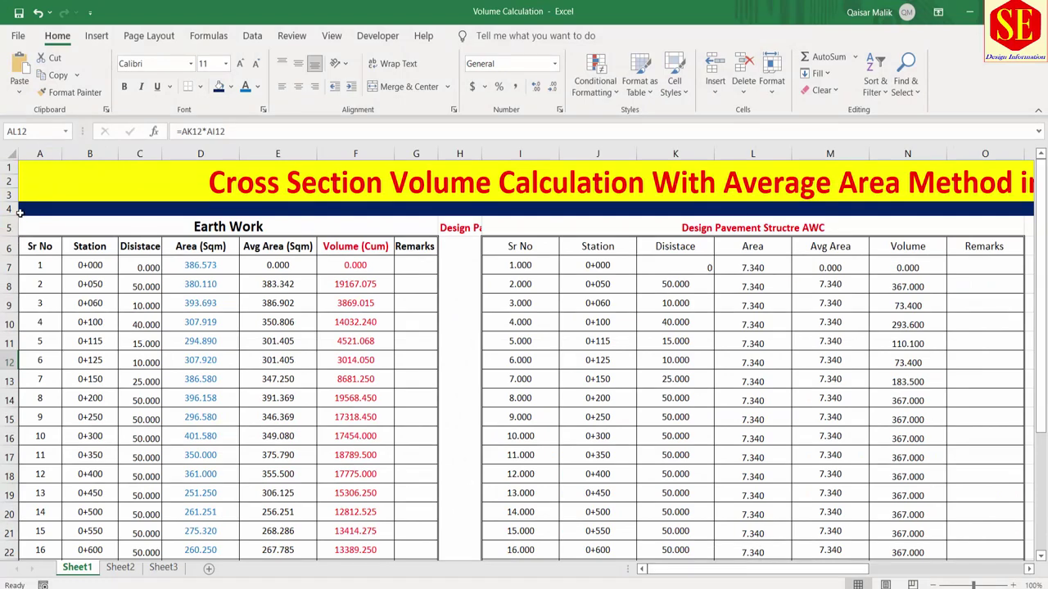
left_click_drag(93, 227, 436, 537)
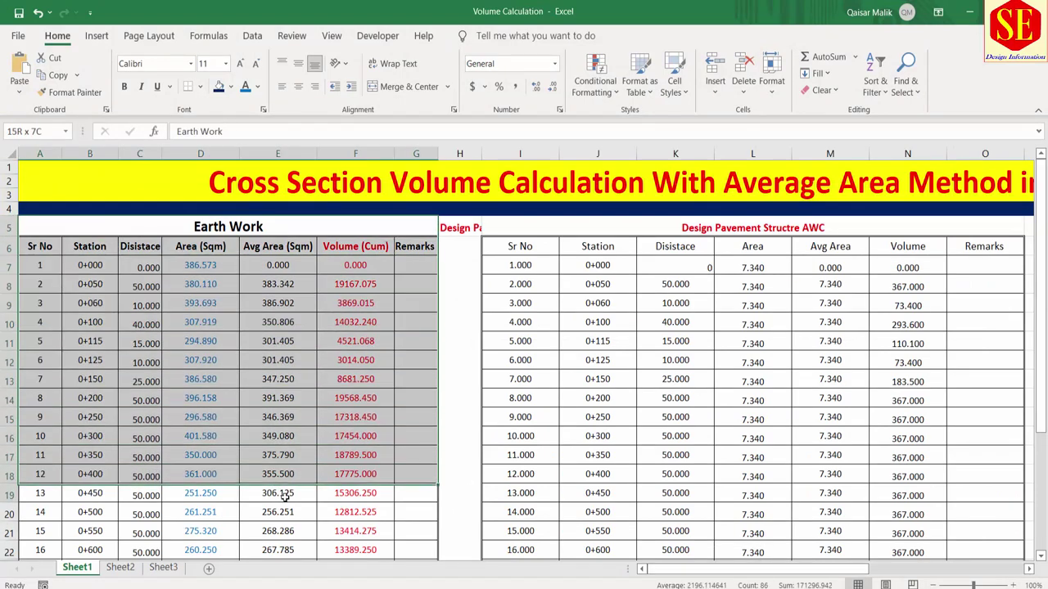
scroll(253, 368, "up", 4)
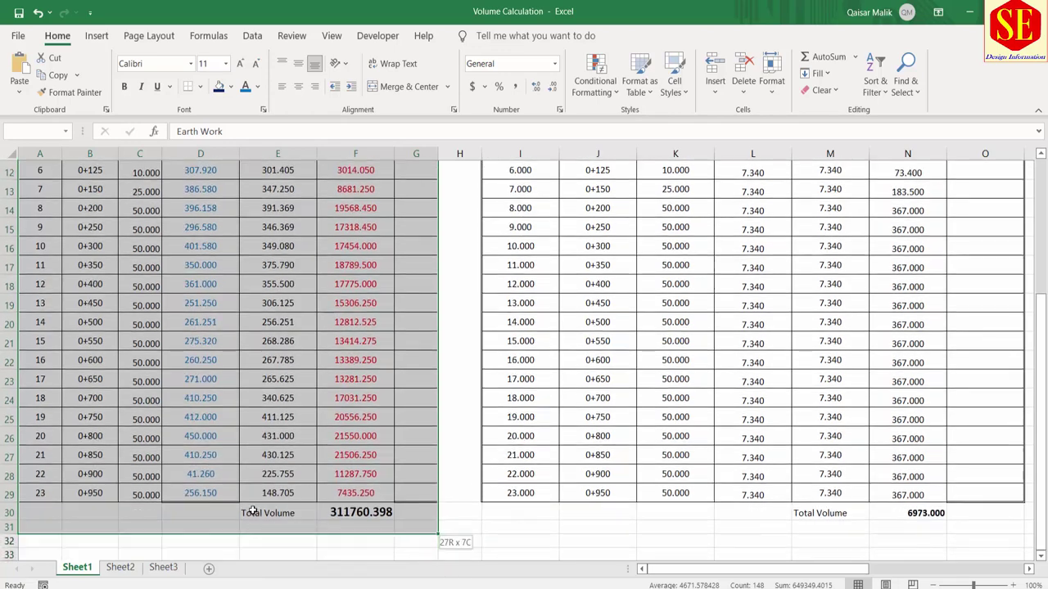
key("ctrl+c")
right_click(303, 323)
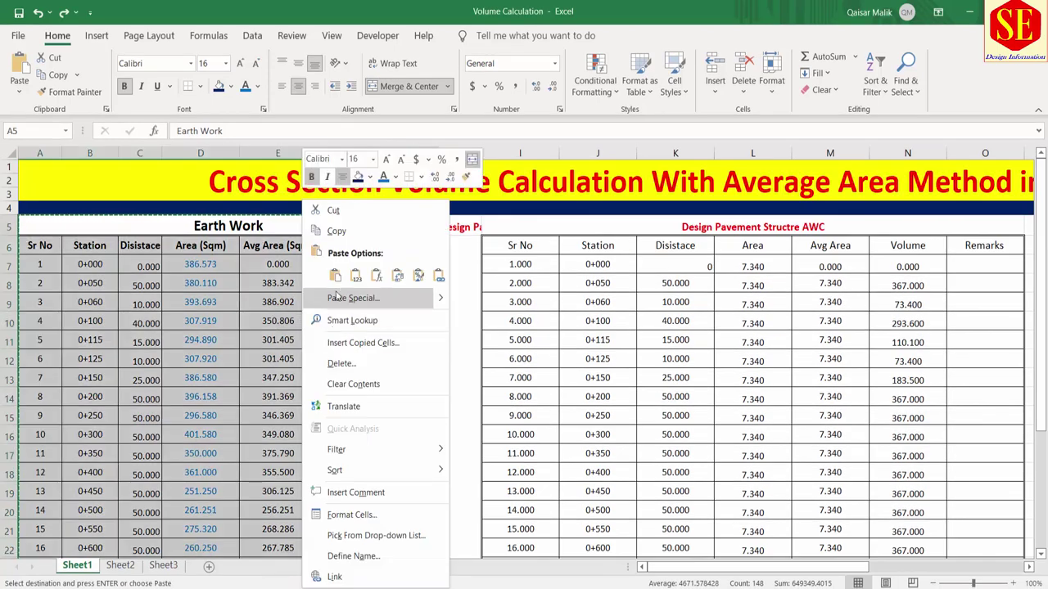
left_click(336, 232)
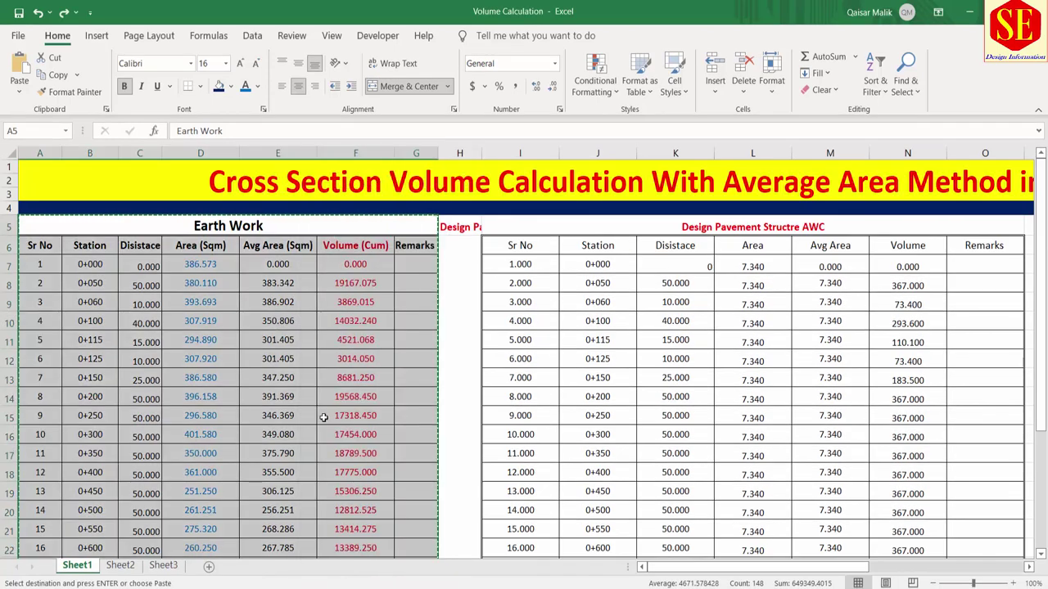
left_click(120, 566)
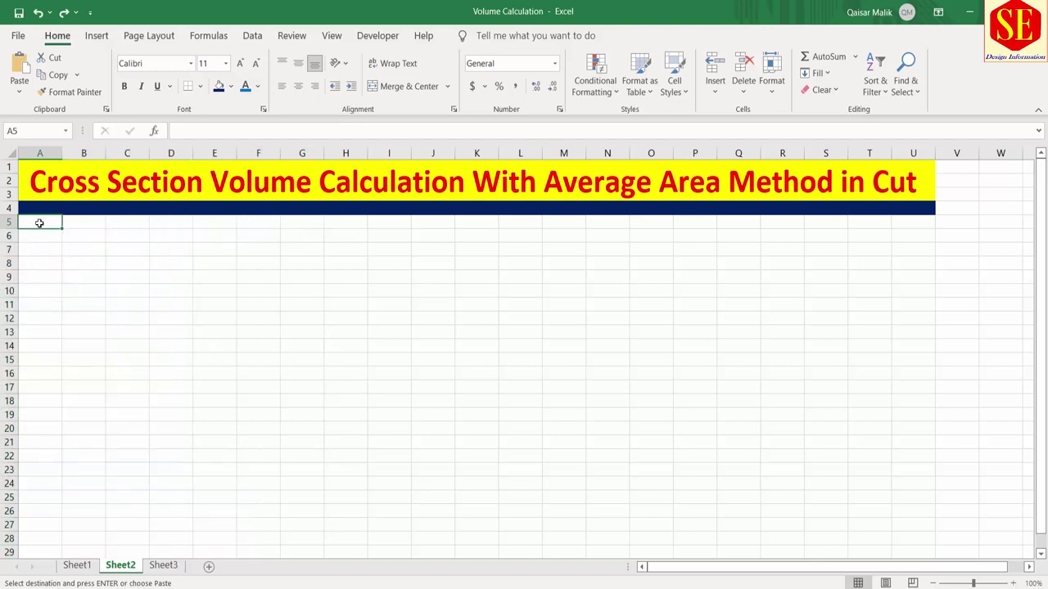
right_click(39, 222)
left_click(73, 295)
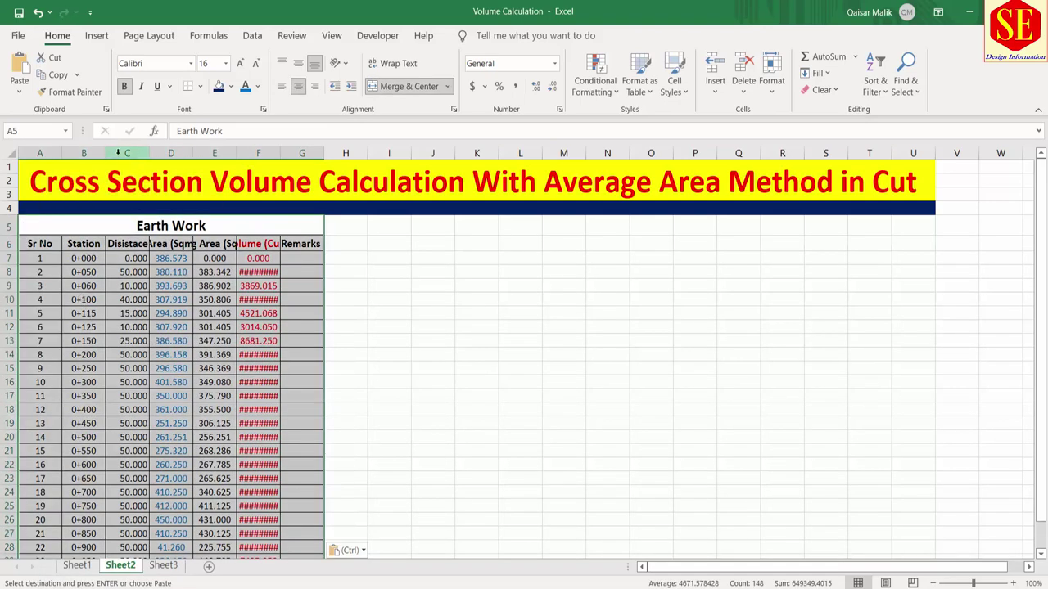
Set columns A to G on Sheet2 to a width of 15
left_click_drag(39, 153, 315, 151)
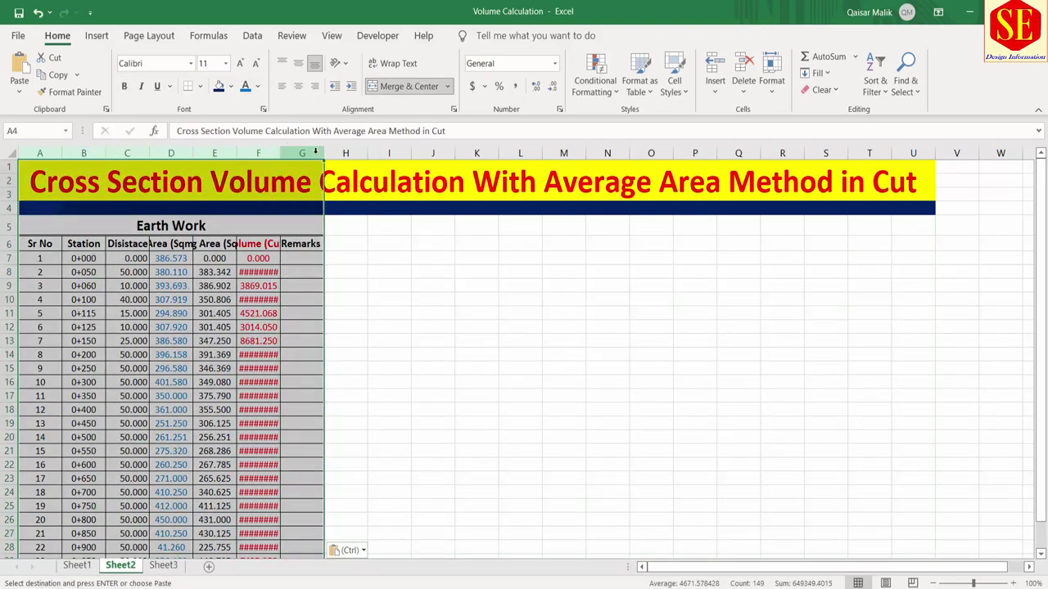
right_click(315, 151)
left_click(365, 357)
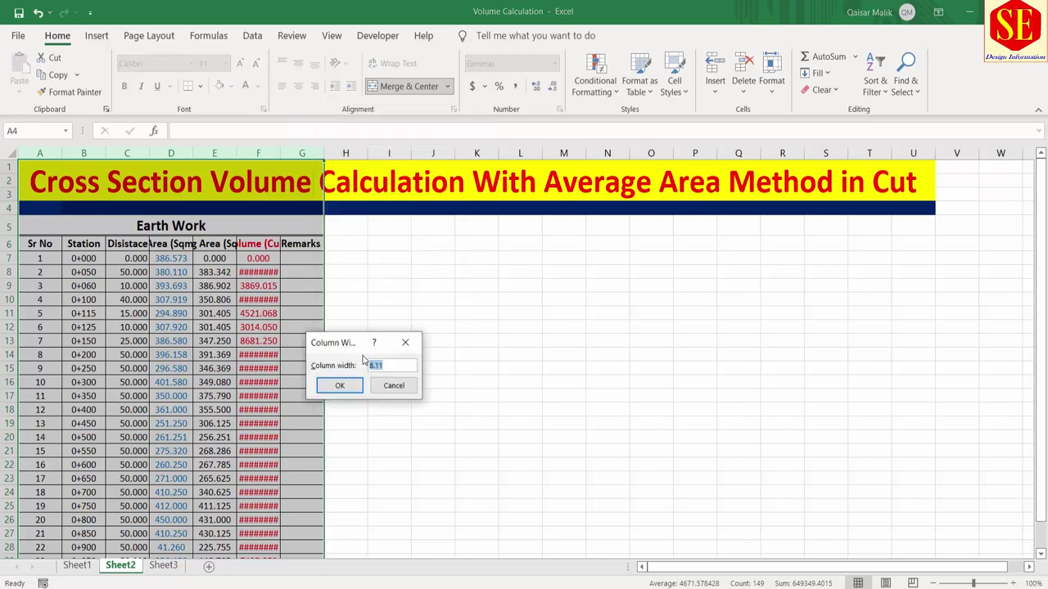
type("15")
key("Return")
Retitle the A5 heading from 'Earth Work' to 'Earth Work Cut & Fill'
left_click(380, 369)
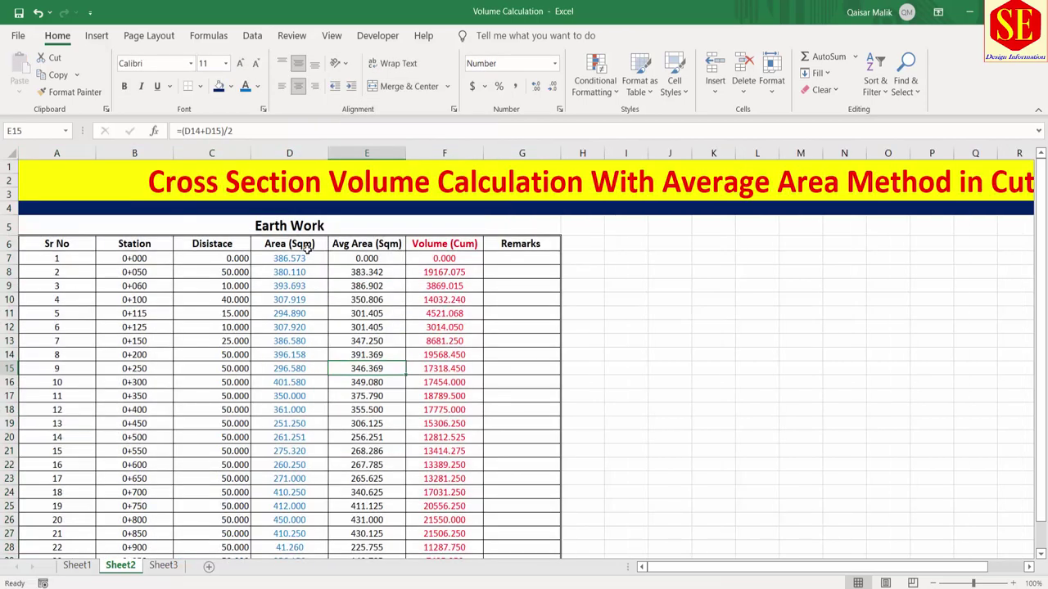
left_click(307, 249)
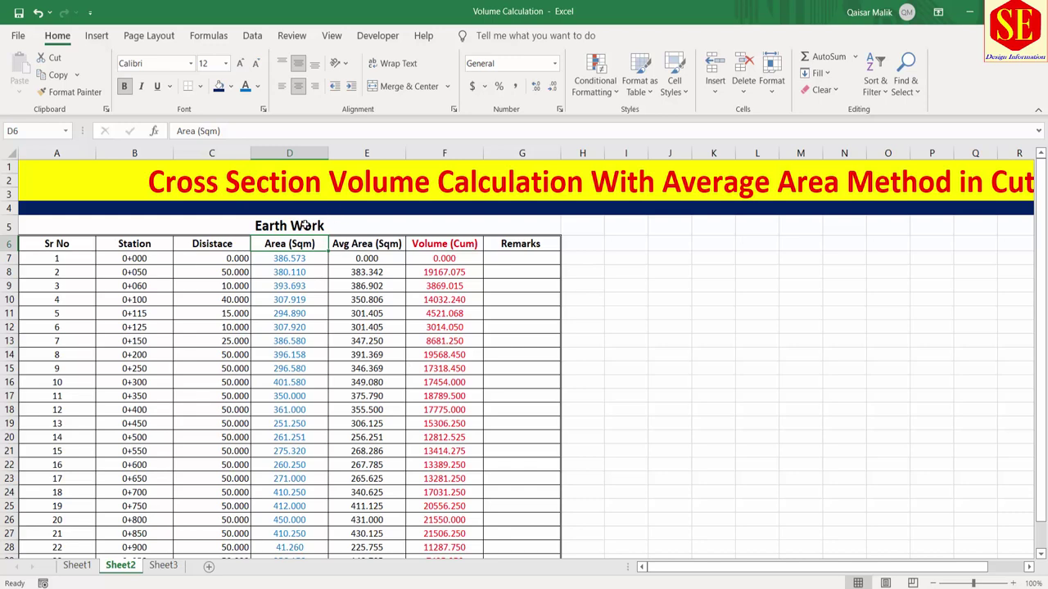
left_click(304, 225)
double_click(331, 227)
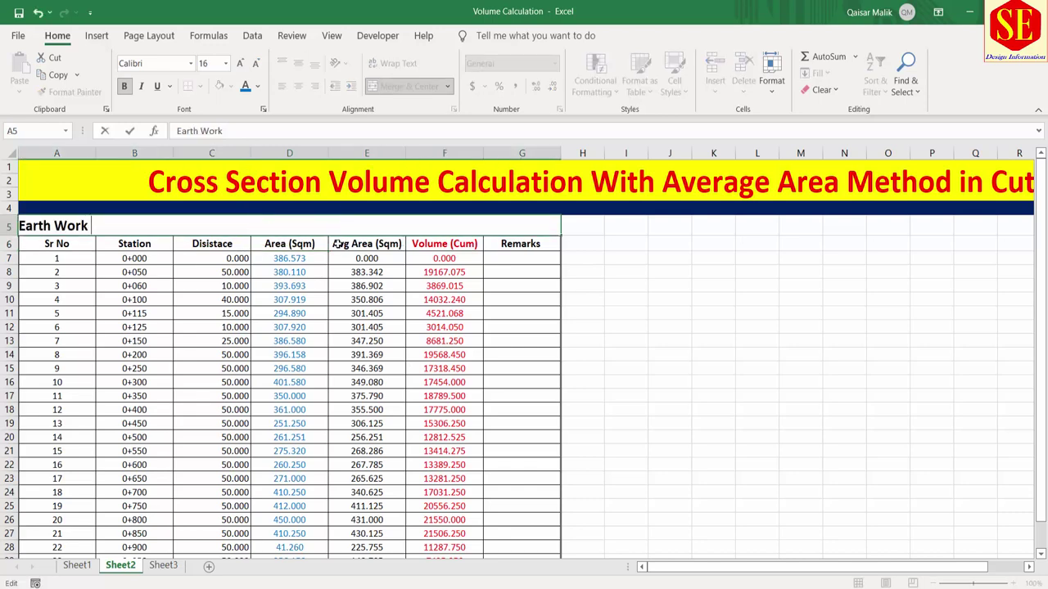
type("ut ")
type("& Fi")
type("ll")
left_click(389, 315)
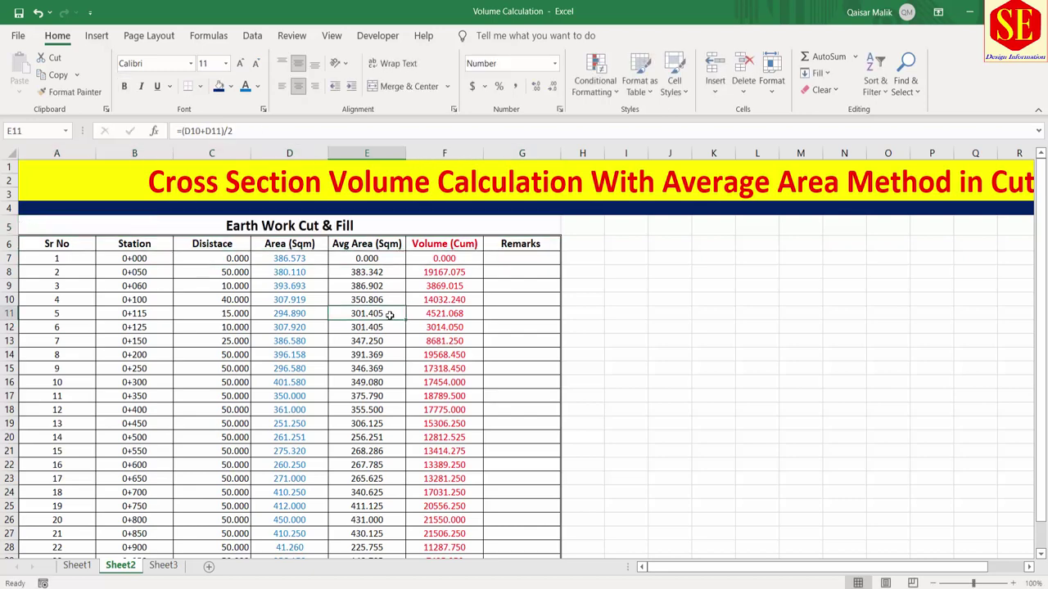
Select the table data B7:G30 from Station through Remarks
left_click(335, 226)
left_click(293, 244)
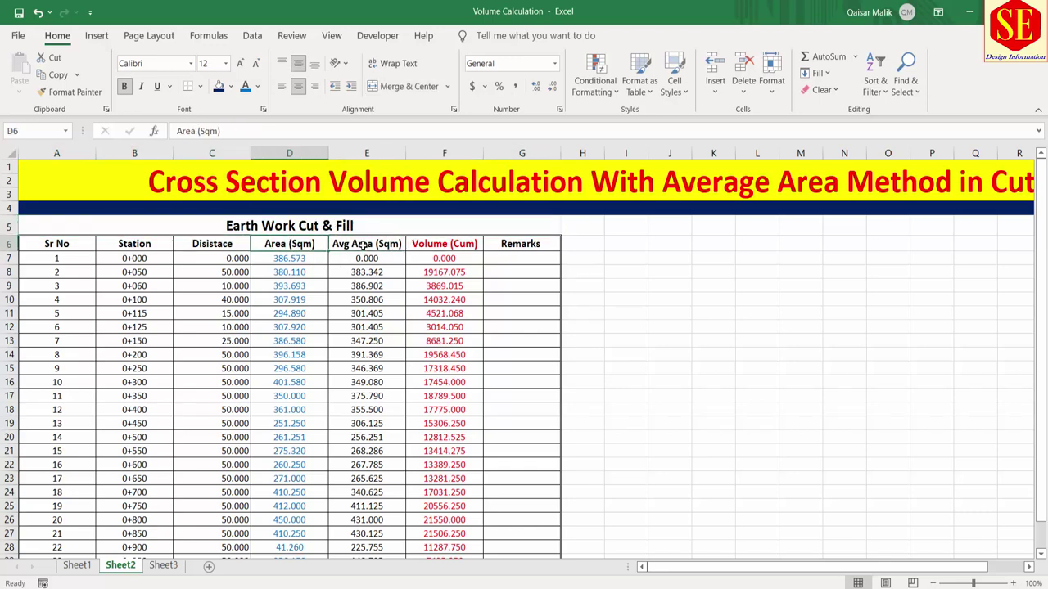
left_click_drag(293, 245, 301, 248)
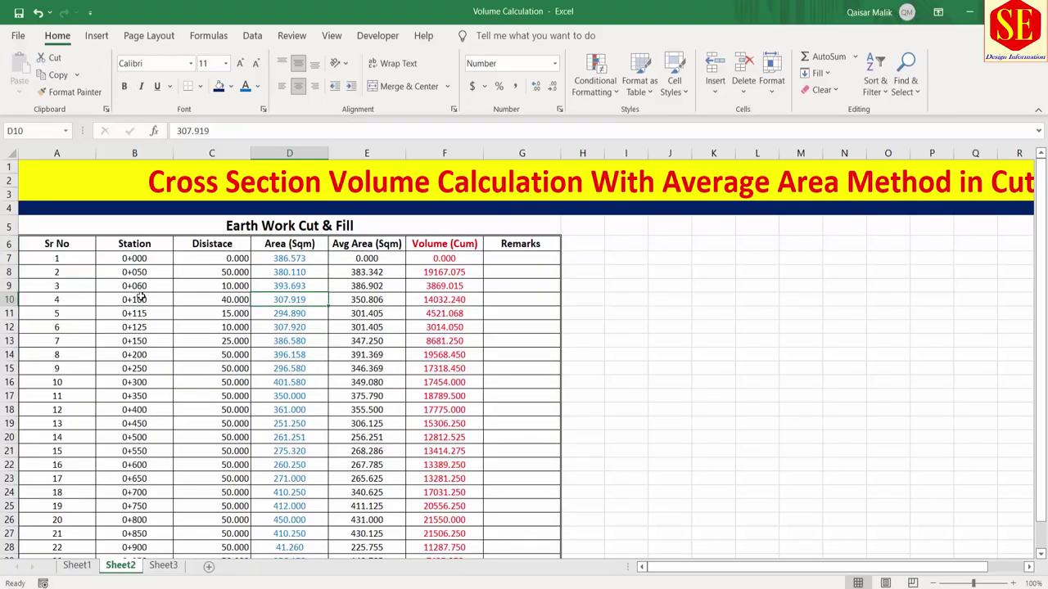
left_click(123, 258)
left_click_drag(123, 258, 532, 584)
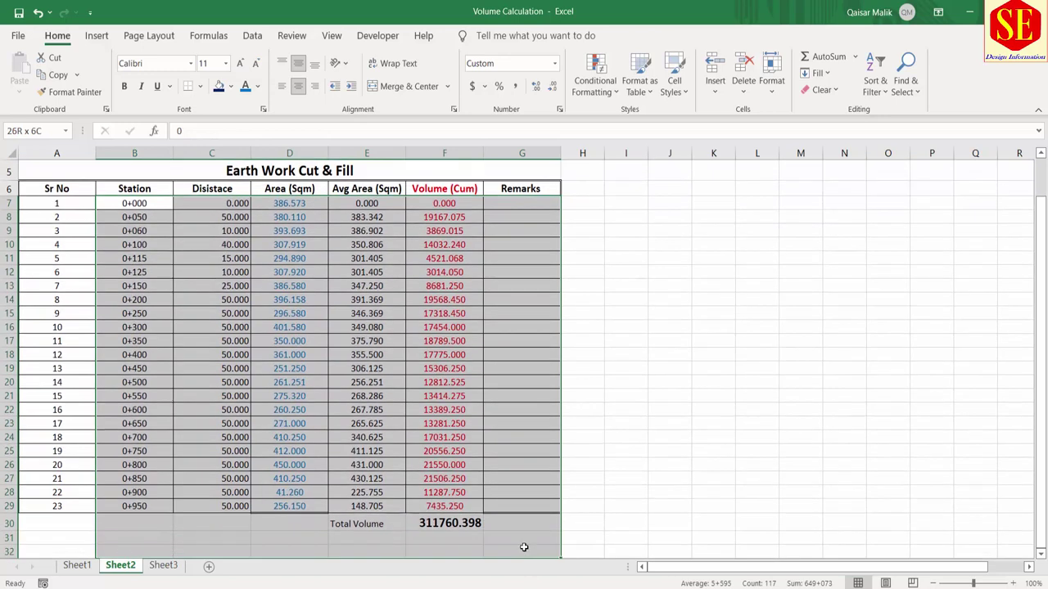
Clear the old Station-to-Remarks values from B7:G30
key("Delete")
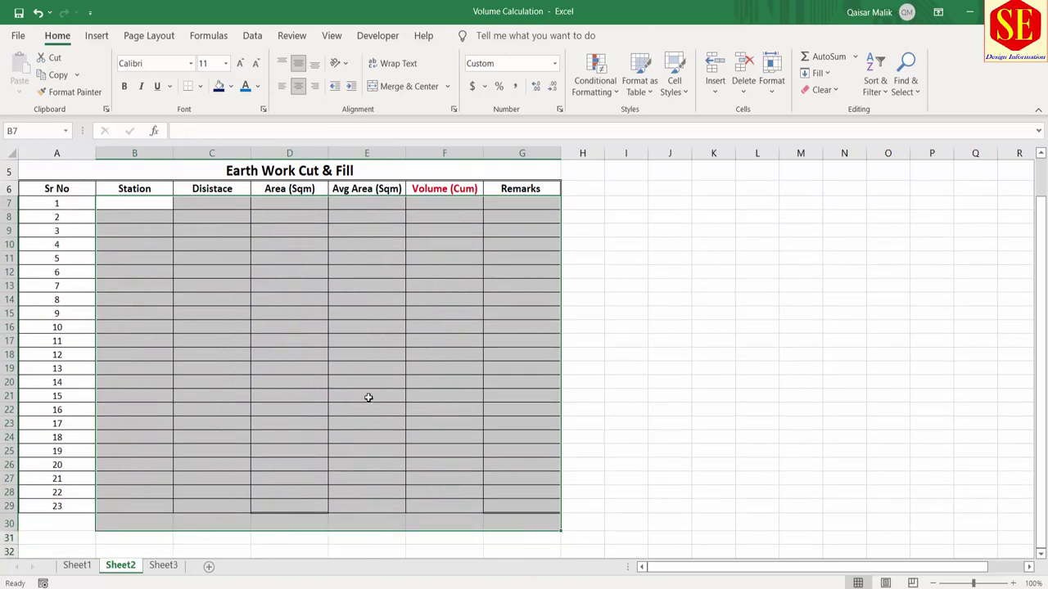
left_click(368, 397)
scroll(325, 237, "up", 1)
left_click(296, 233)
left_click(216, 230)
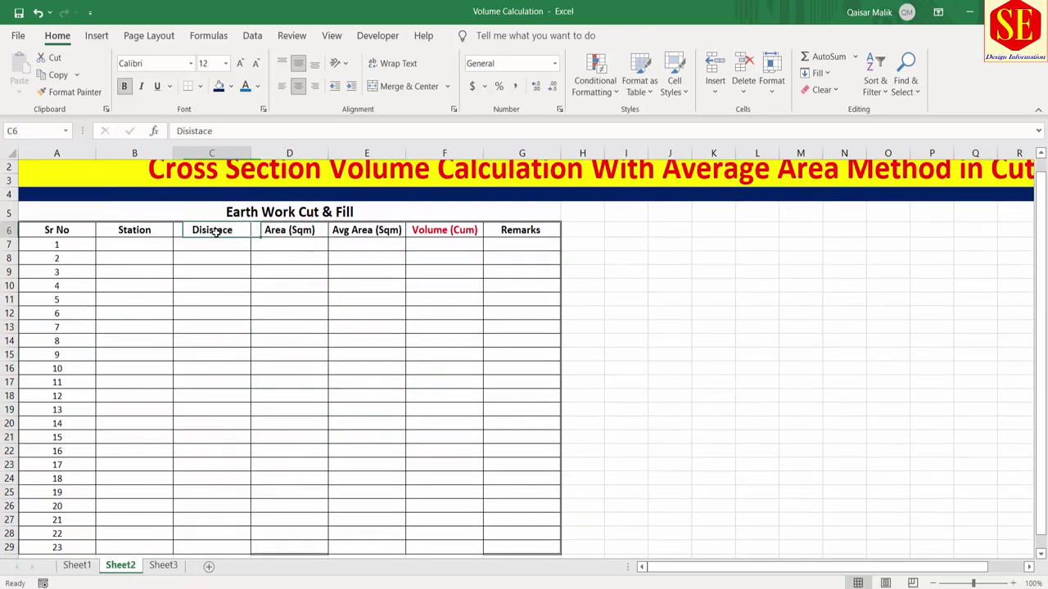
left_click(132, 230)
left_click(195, 229)
left_click(299, 234)
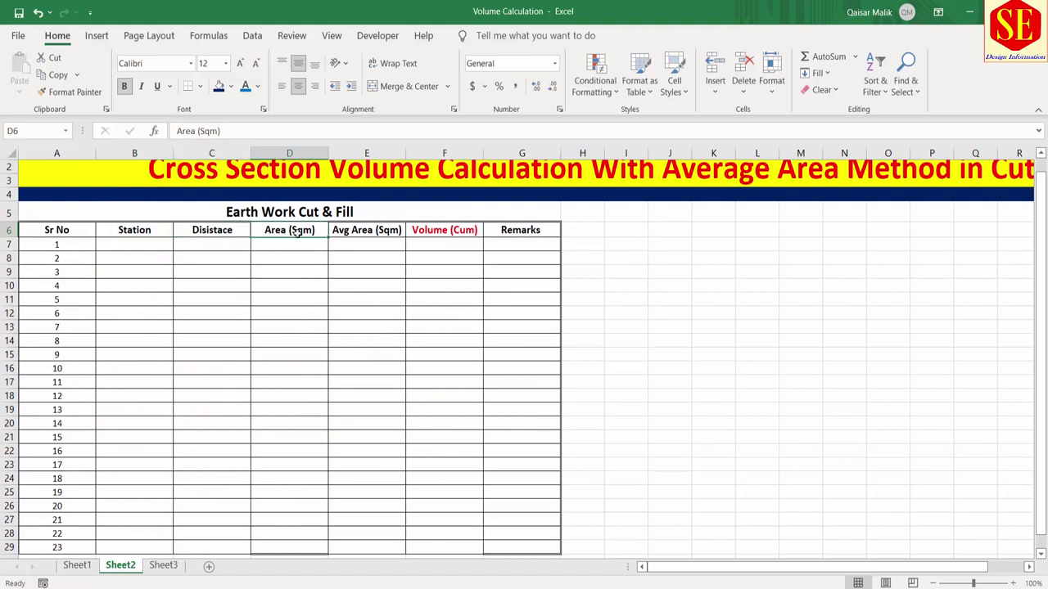
Change the D6 header to 'Area (Sqm) Fill', with Fill in blue and text wrapped
double_click(285, 229)
type("Fill")
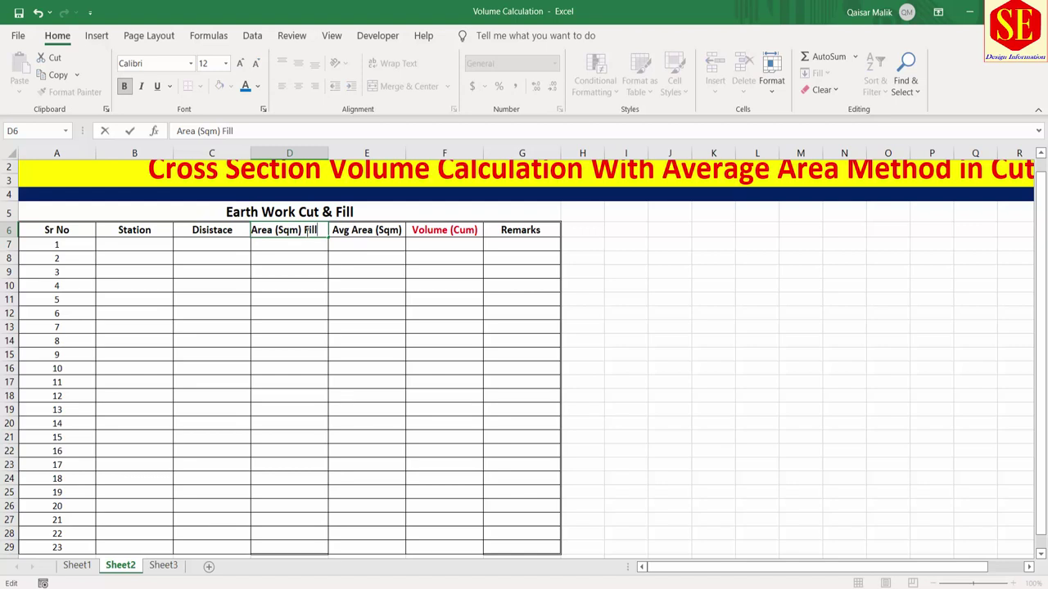
left_click(297, 259)
left_click(304, 235)
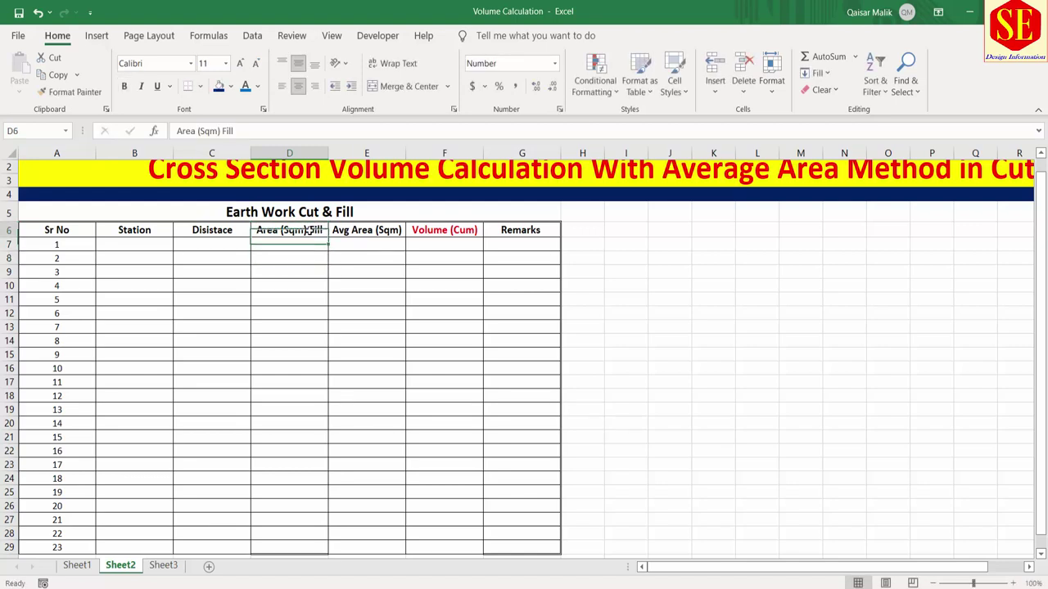
double_click(310, 230)
double_click(311, 230)
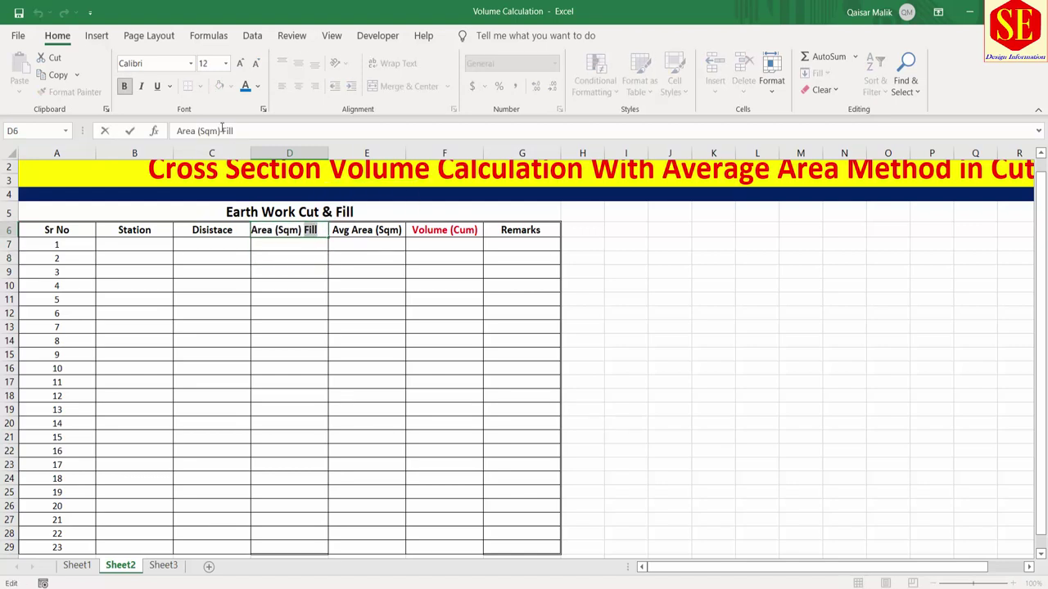
left_click(245, 86)
left_click(293, 291)
left_click(311, 230)
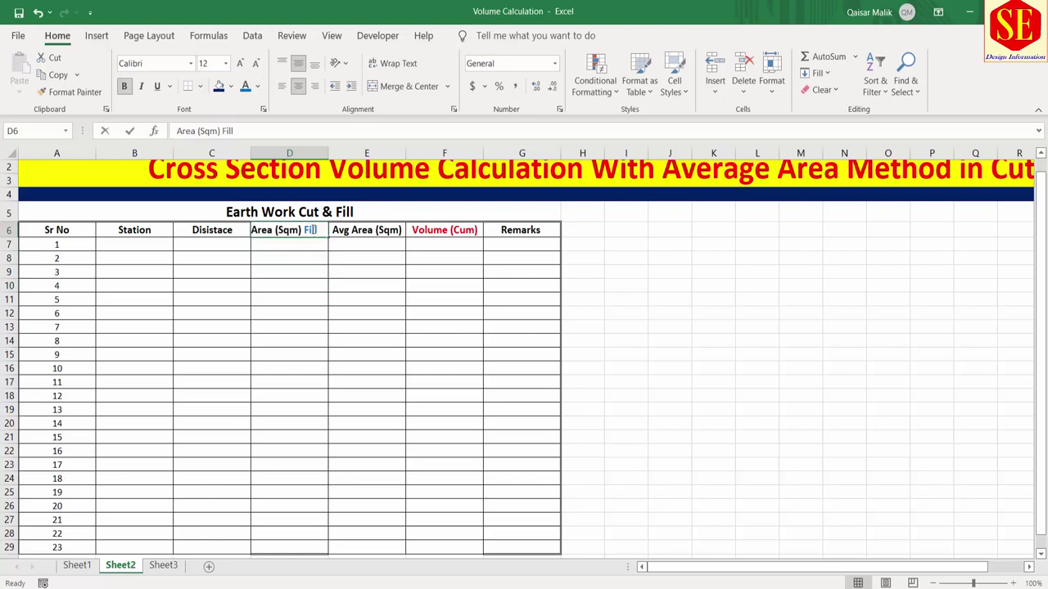
double_click(311, 230)
double_click(310, 230)
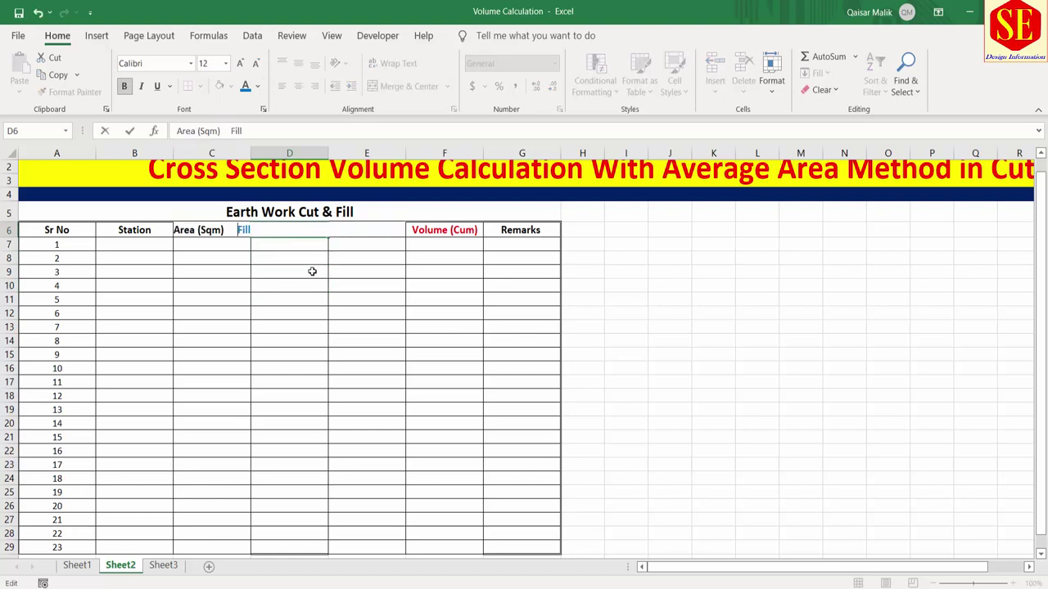
key("Return")
key("Up")
left_click(397, 63)
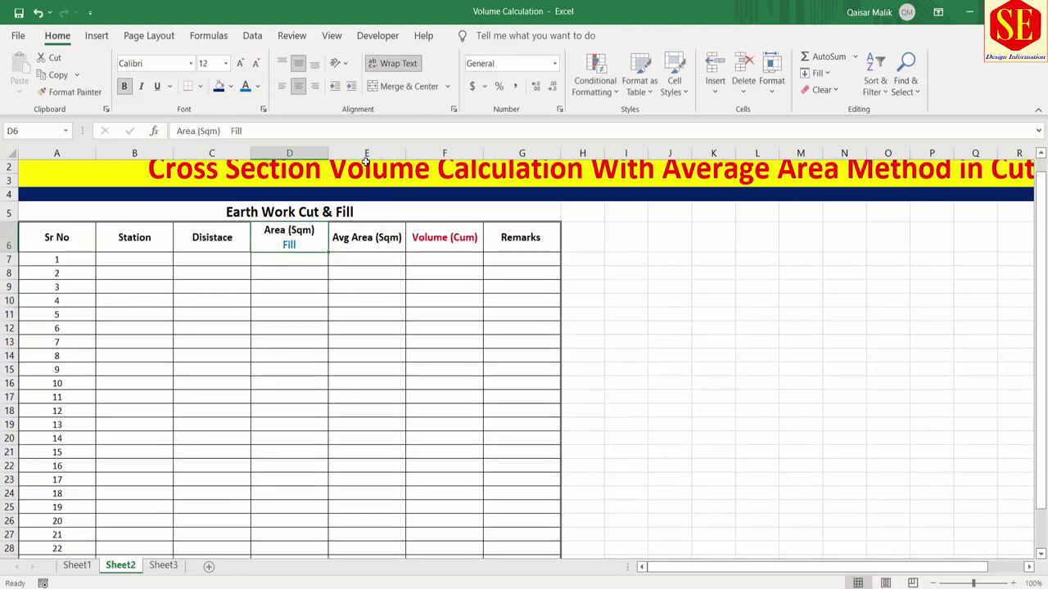
Change the E6 header to 'Avg Area (Sqm) in Fill' and wrap it
left_click(355, 239)
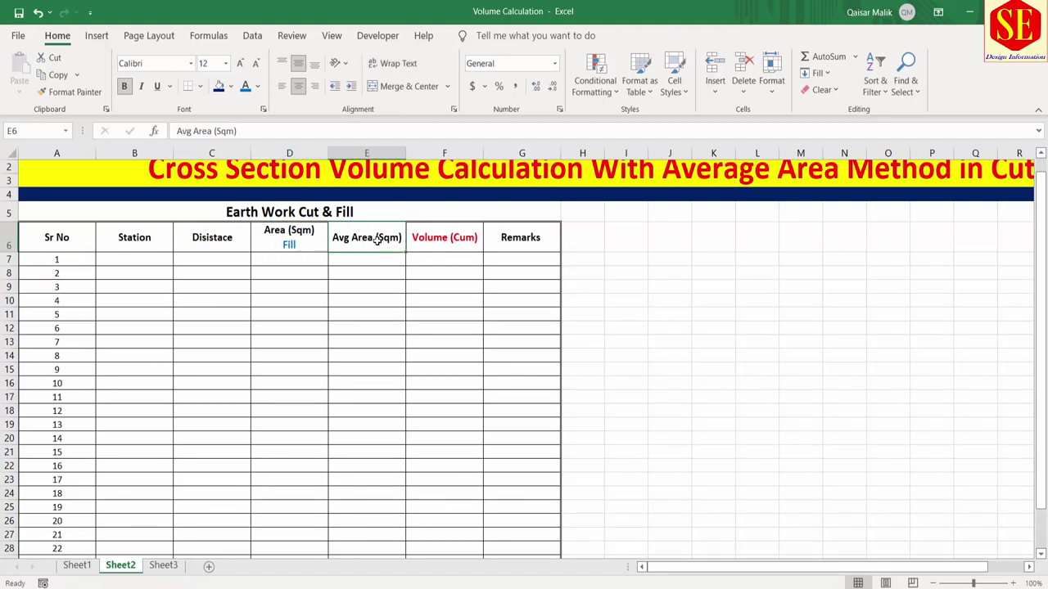
left_click(286, 245)
double_click(355, 238)
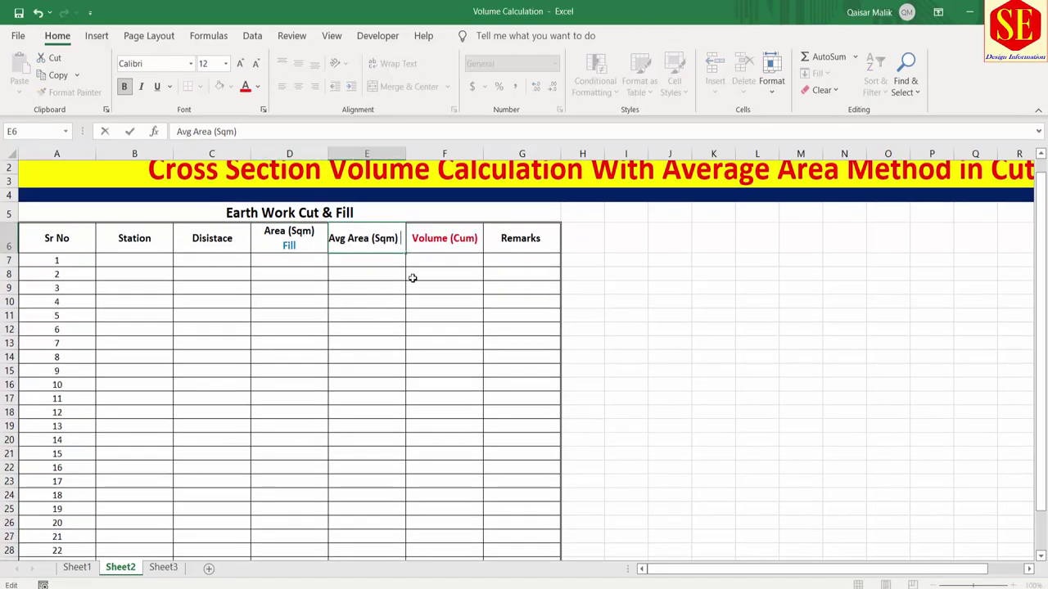
type("in Fill")
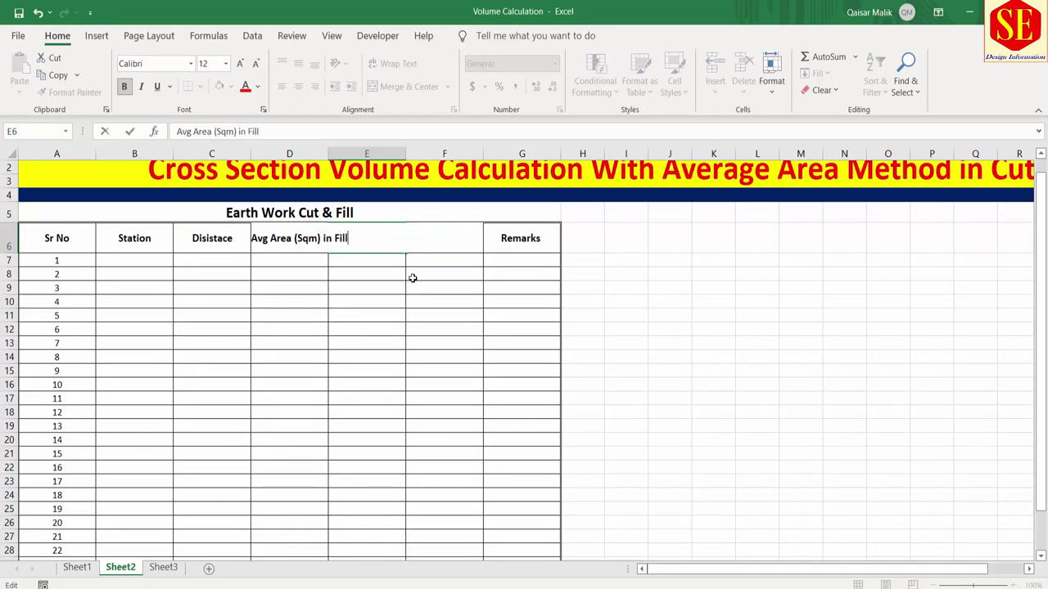
key("Return")
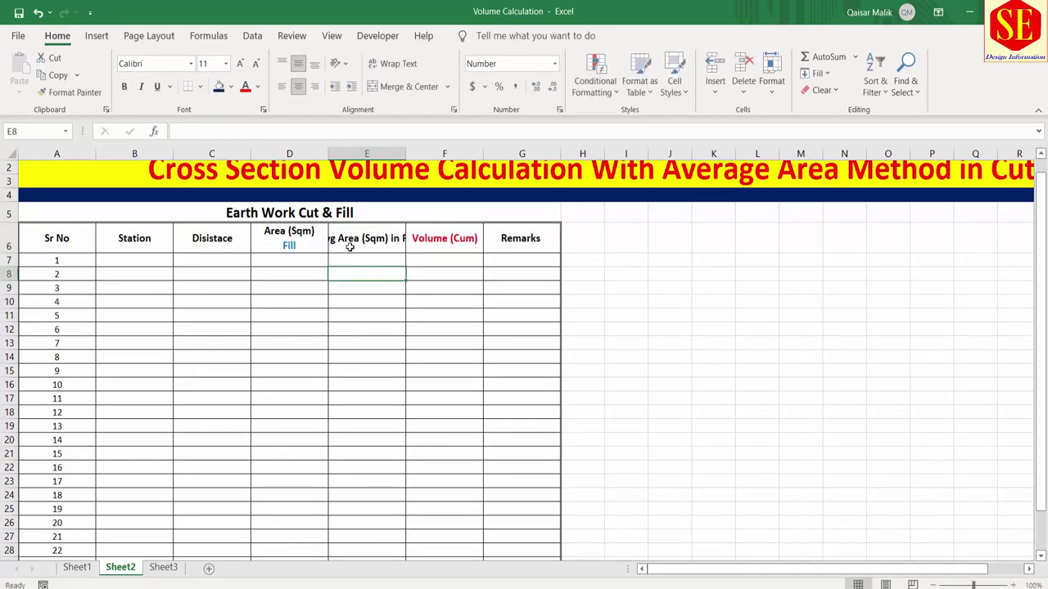
left_click(350, 244)
left_click(396, 65)
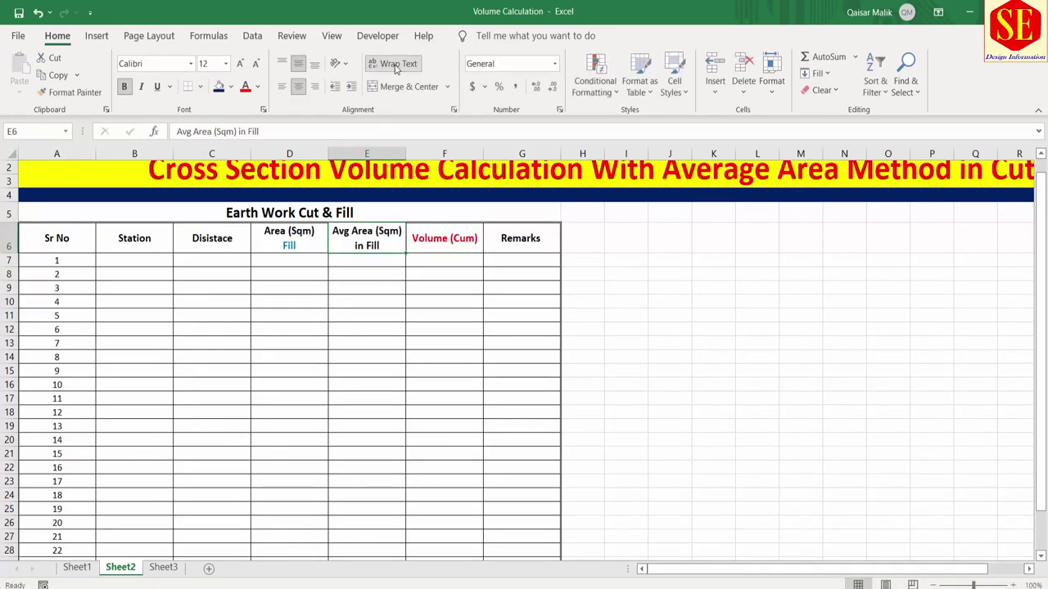
left_click(283, 261)
left_click(332, 244)
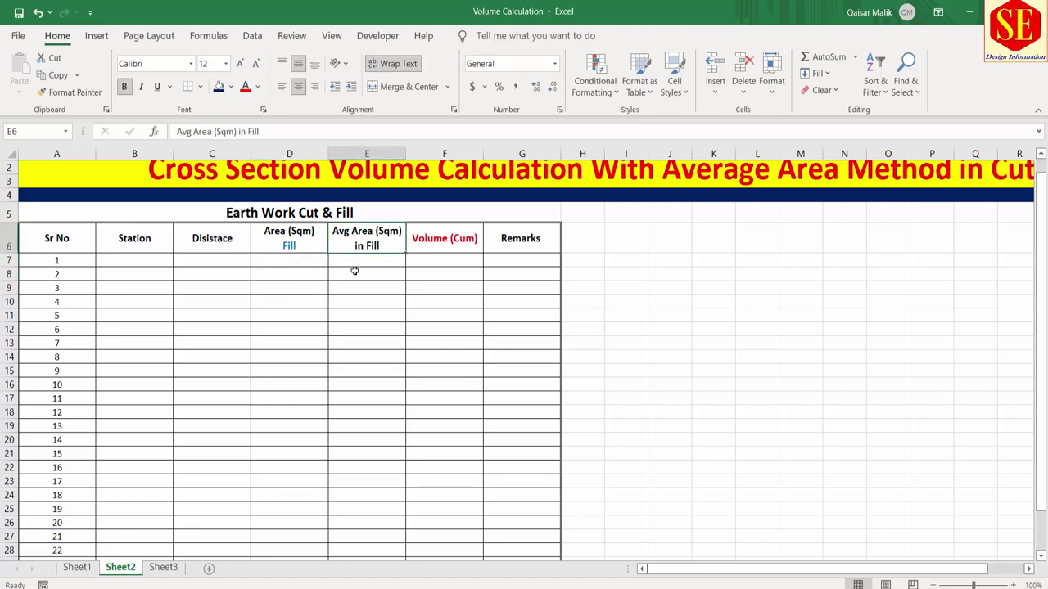
Insert two blank columns at F, ahead of the Volume column
left_click(442, 154)
right_click(442, 155)
left_click(479, 278)
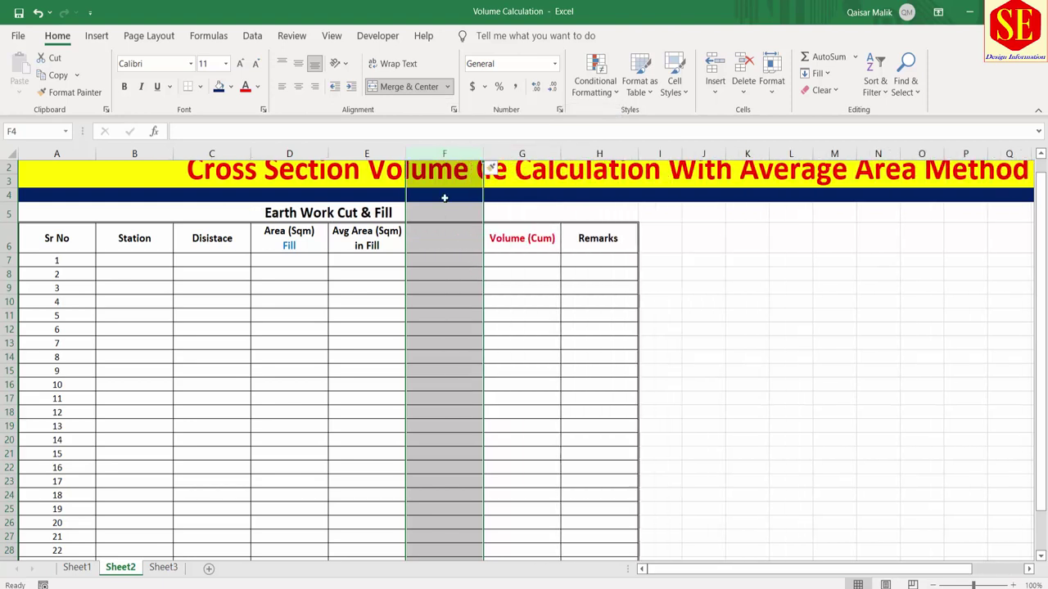
right_click(446, 158)
left_click(481, 278)
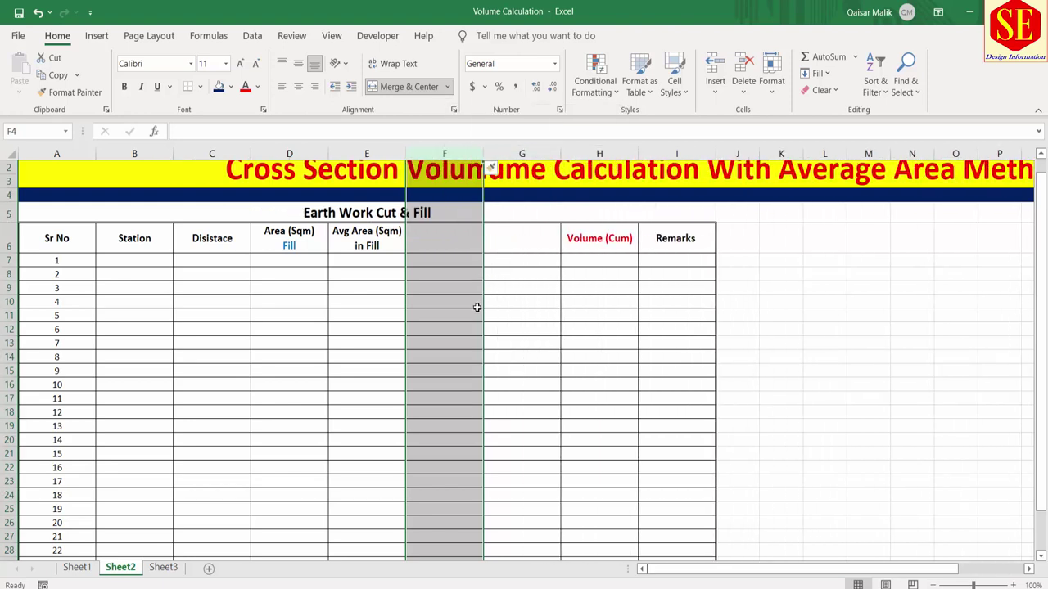
left_click(475, 312)
Copy the D6:E6 fill headers into F6:G6
left_click_drag(282, 240, 361, 239)
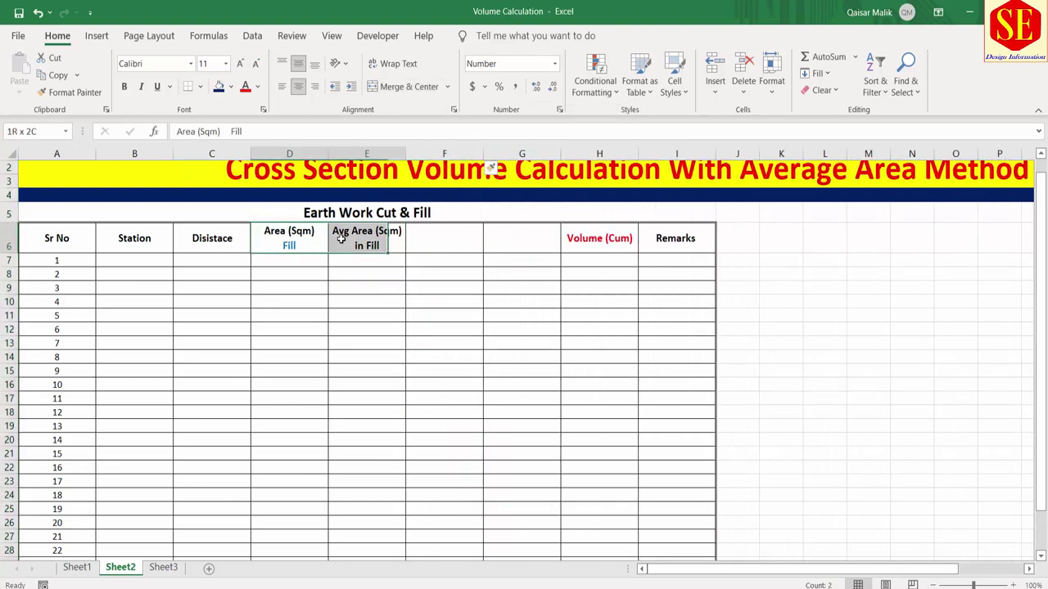
right_click(354, 241)
left_click(385, 231)
left_click(418, 246)
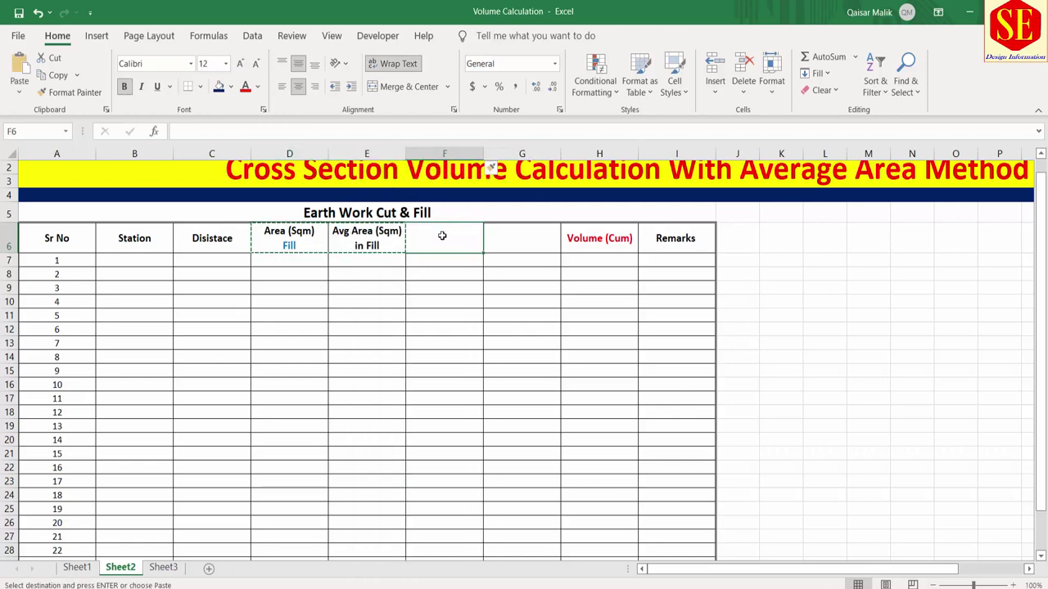
right_click(442, 245)
left_click(476, 295)
Change the F6 and G6 headers to 'Area (Sqm) Cut' and 'Avg Area (Sqm) in Cut'
double_click(456, 240)
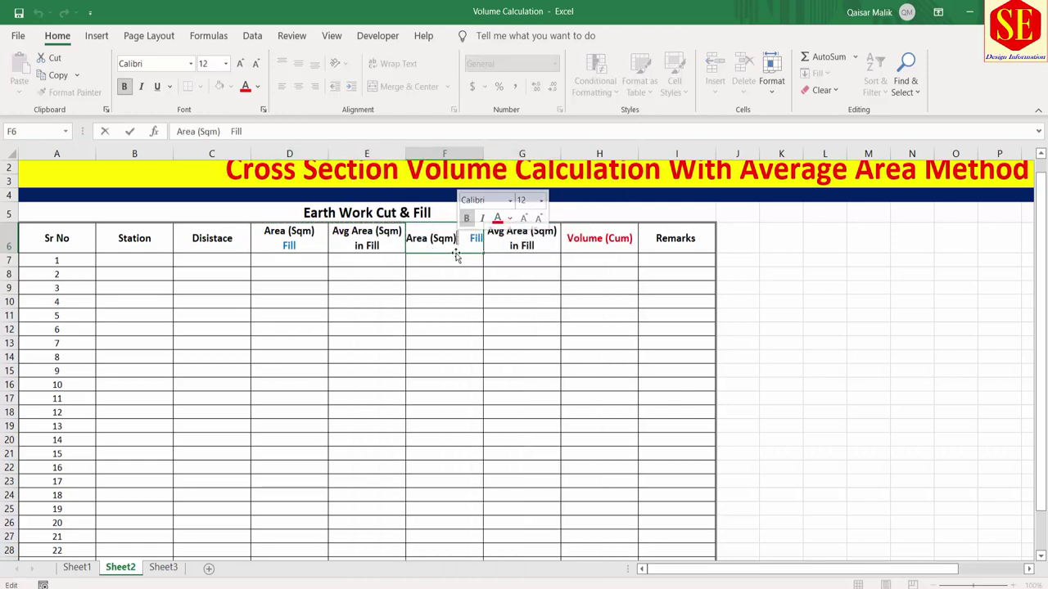
double_click(475, 238)
type("C")
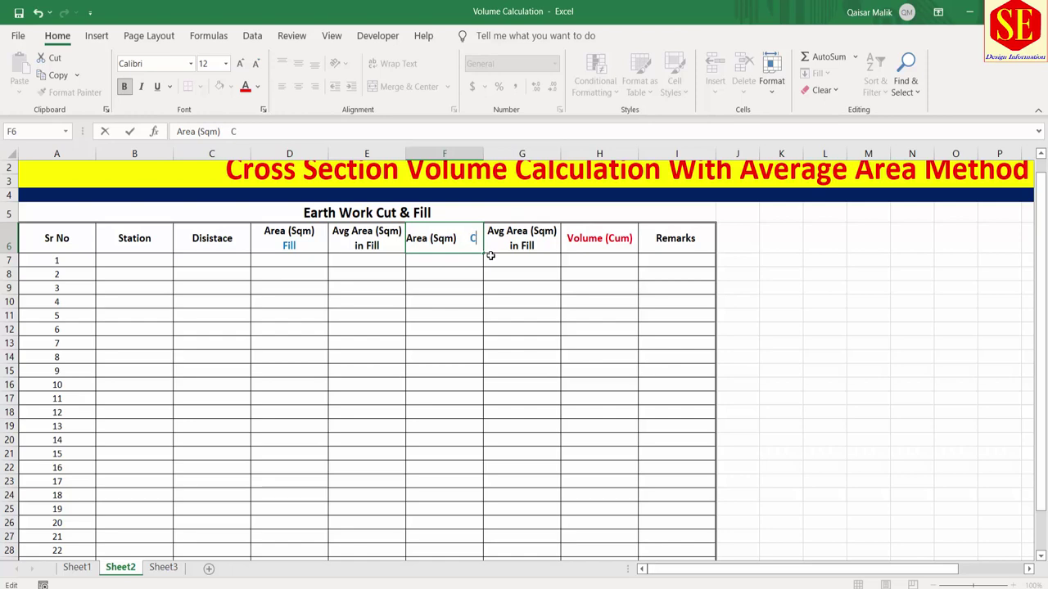
type("ut")
left_click(495, 244)
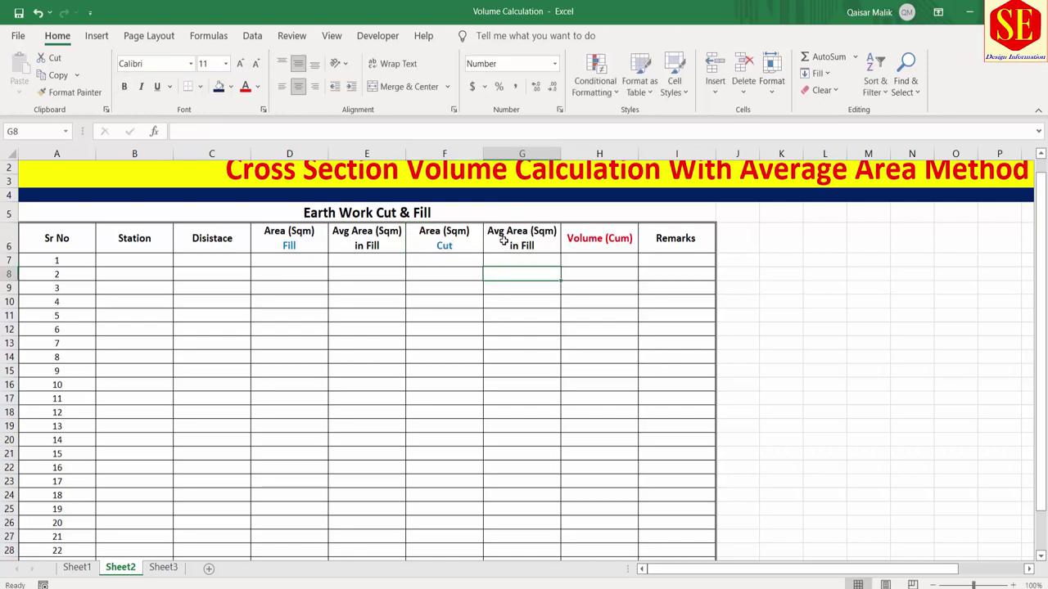
double_click(497, 244)
double_click(497, 243)
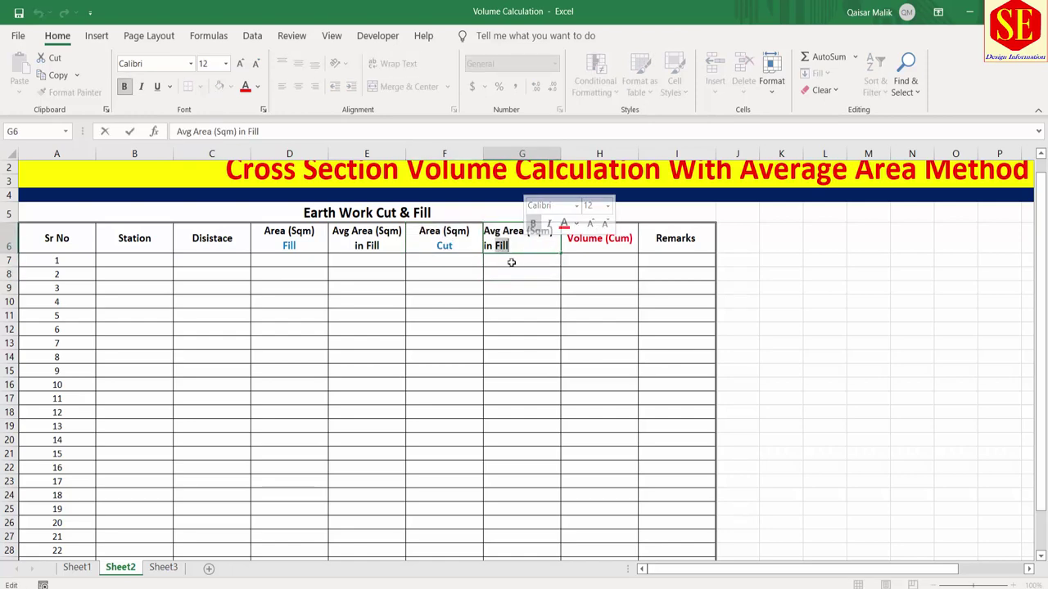
type("Cut")
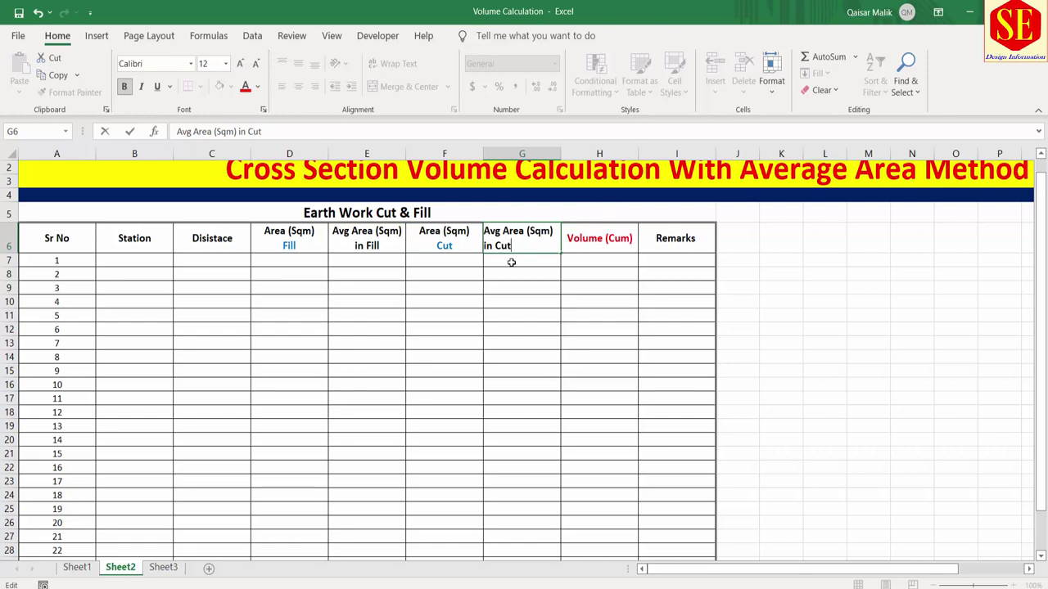
left_click(494, 287)
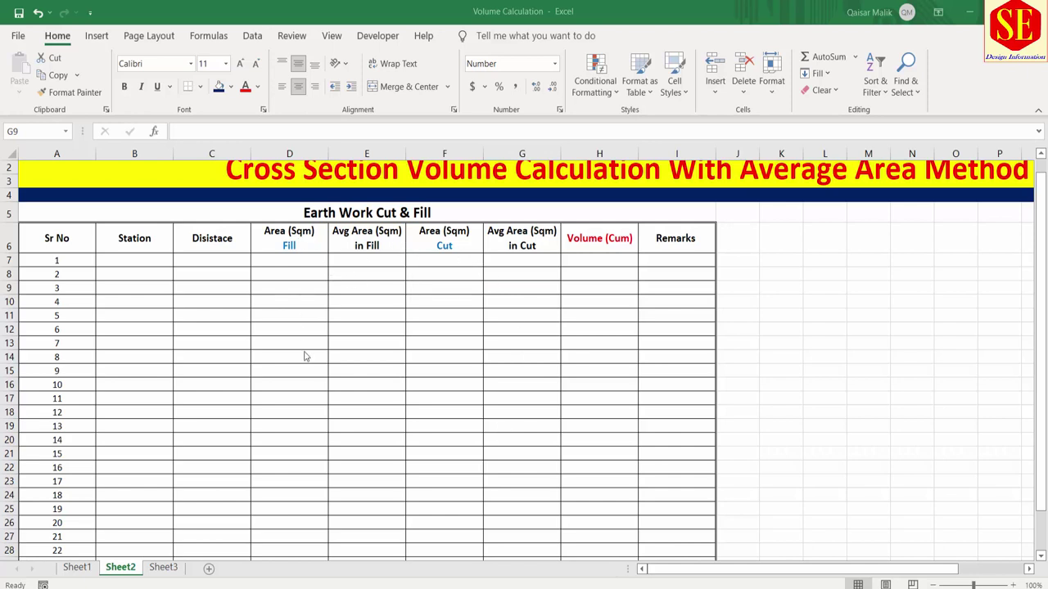
Rename the H6 header to 'Volume (Cum) in Fill' and wrap it
double_click(620, 240)
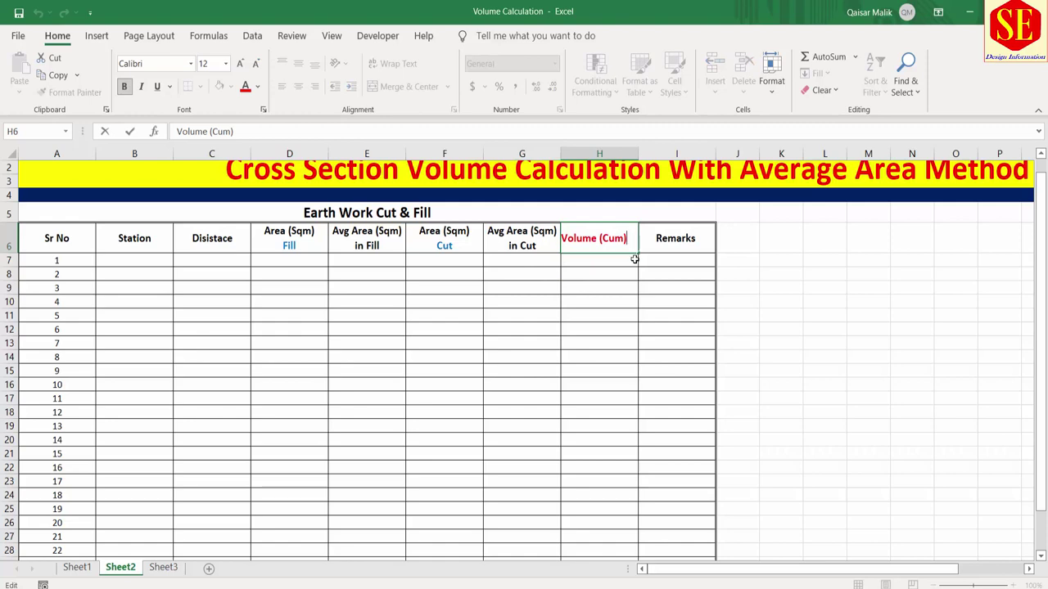
type("in F")
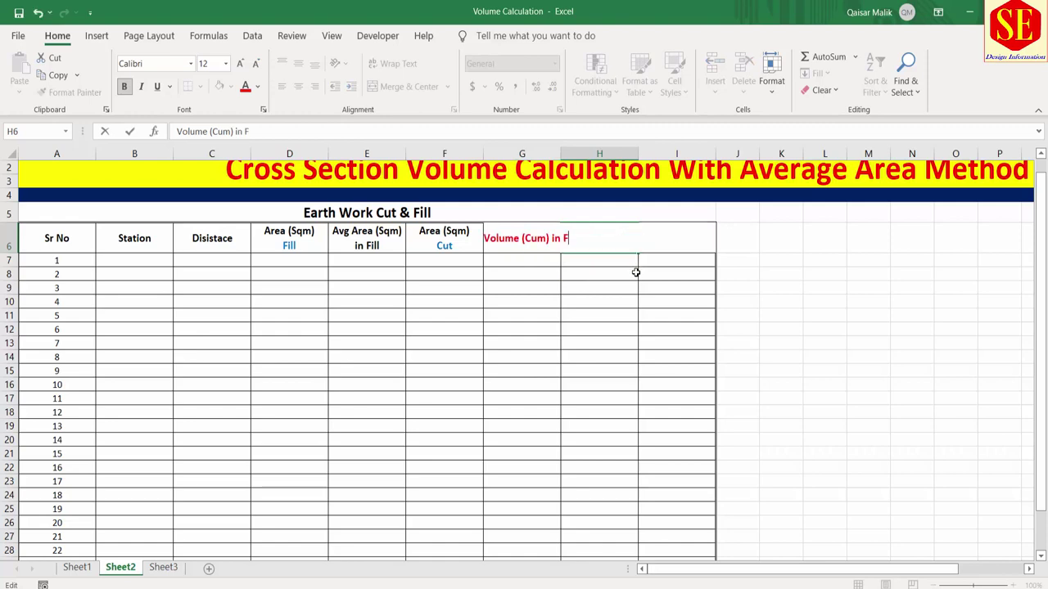
type("ill")
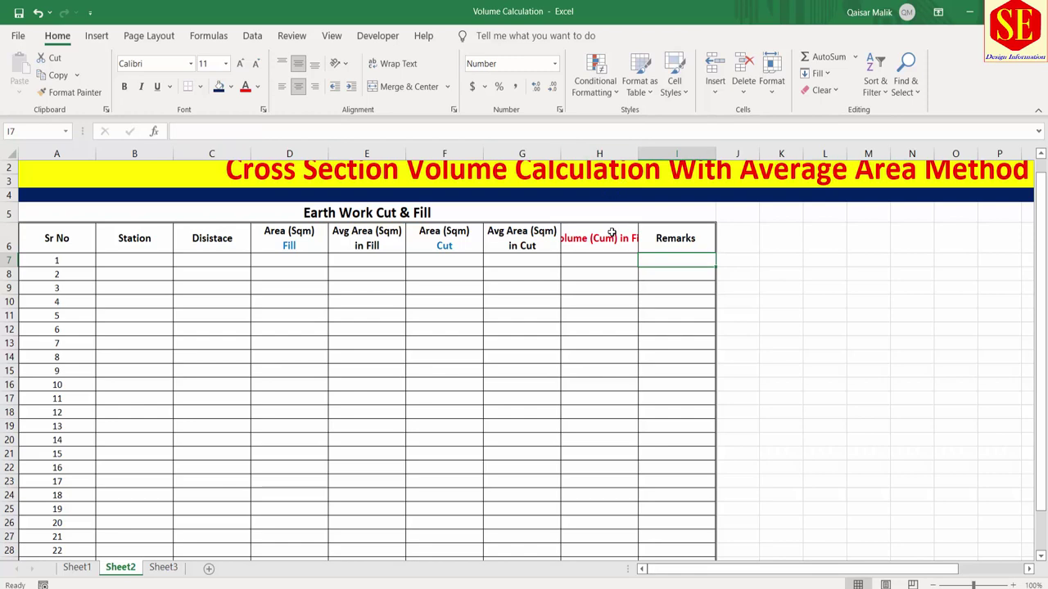
left_click(610, 236)
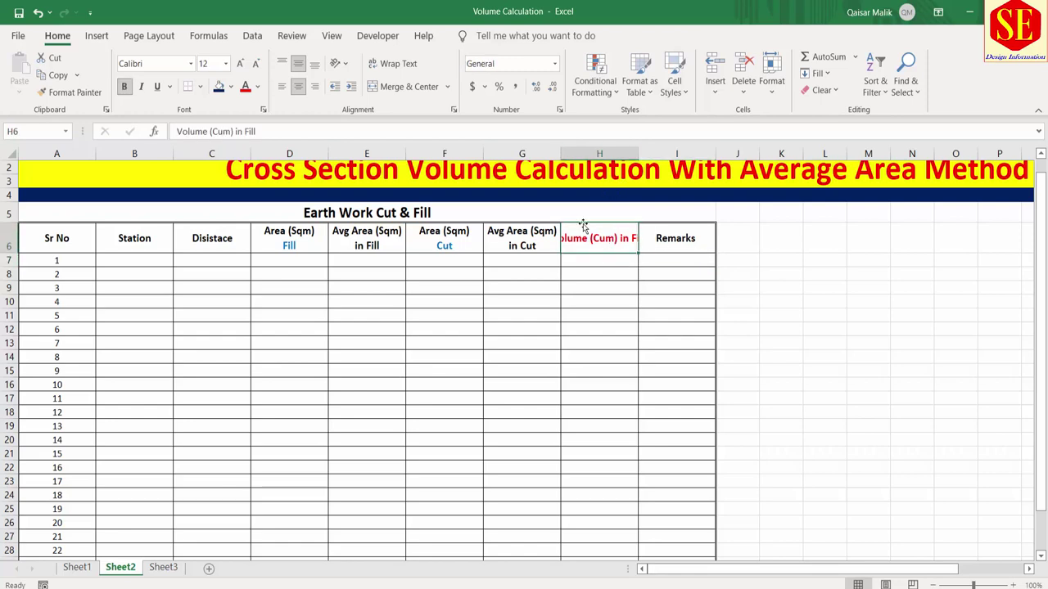
left_click(393, 63)
Insert a new column at I and copy the volume header into I6
left_click(676, 154)
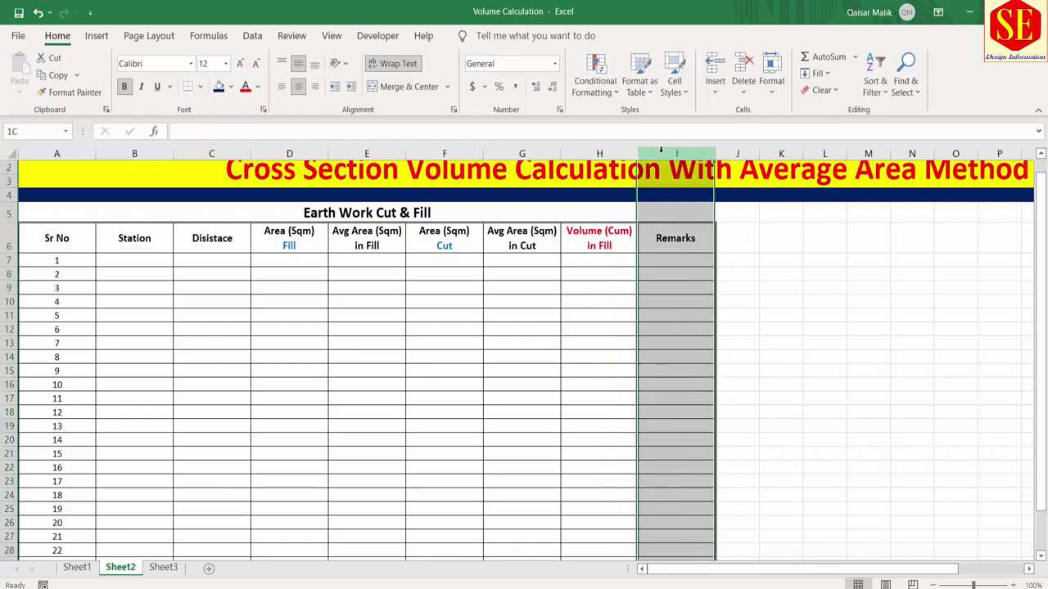
right_click(664, 156)
left_click(698, 277)
left_click(618, 235)
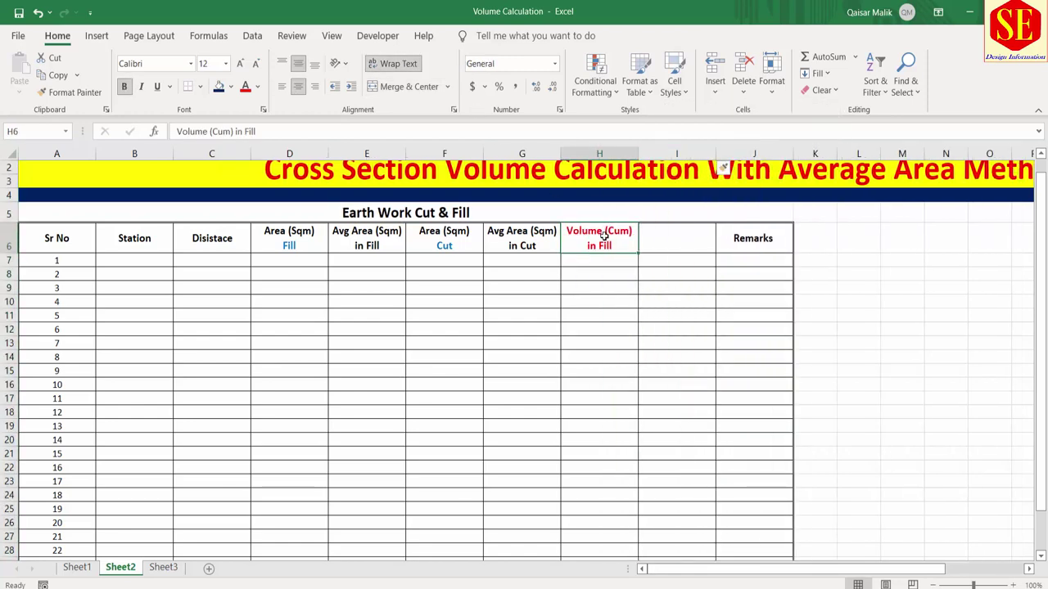
right_click(621, 242)
key("Escape")
key("ctrl+c")
left_click(679, 242)
right_click(679, 242)
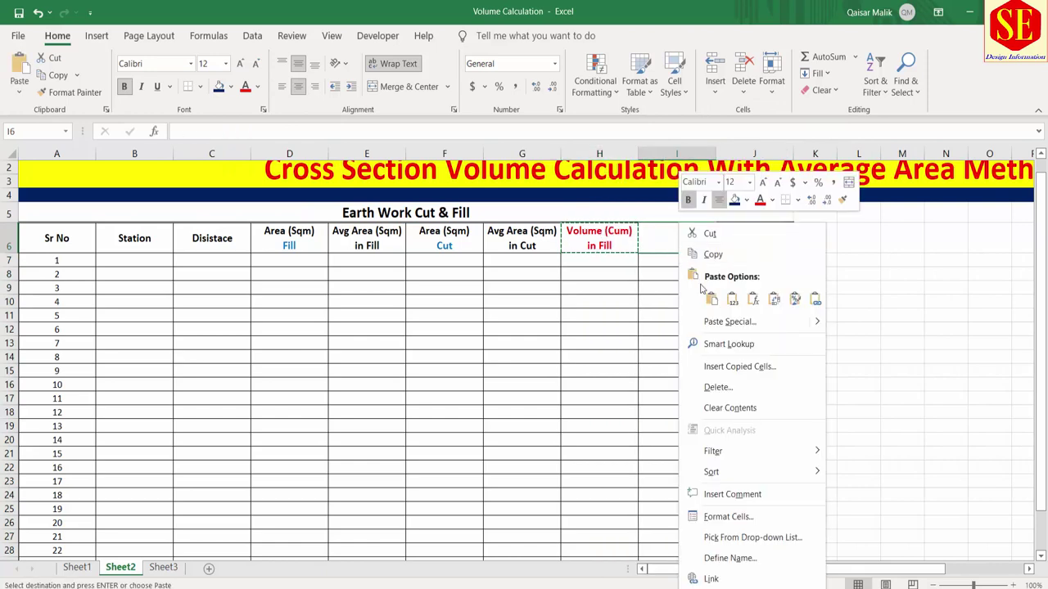
left_click(709, 296)
Change the I6 header to 'Volume (Cum) in Cut'
double_click(686, 255)
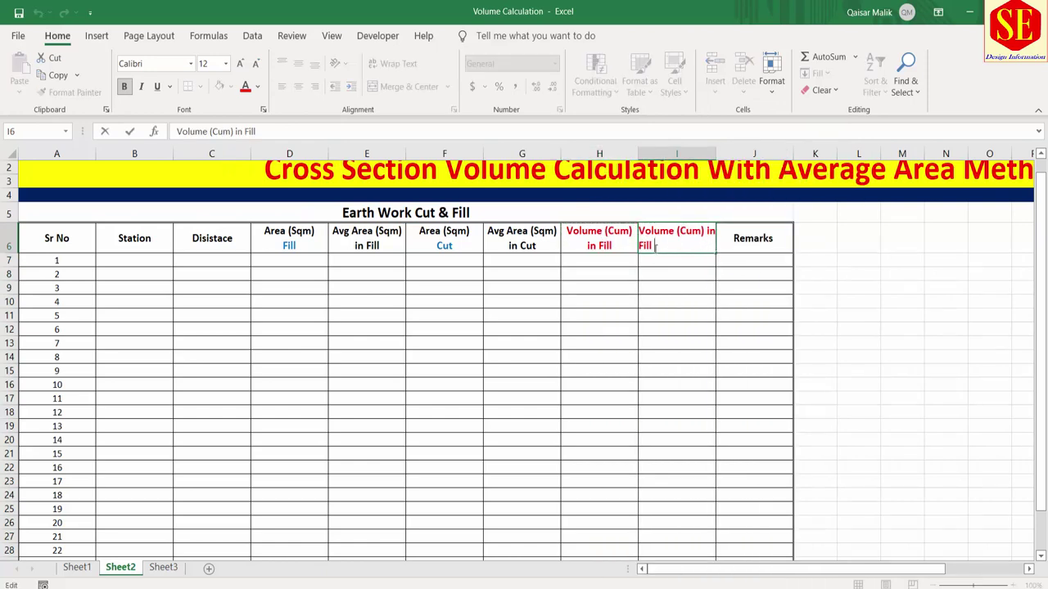
left_click_drag(655, 246, 623, 248)
type("Cut")
left_click(632, 304)
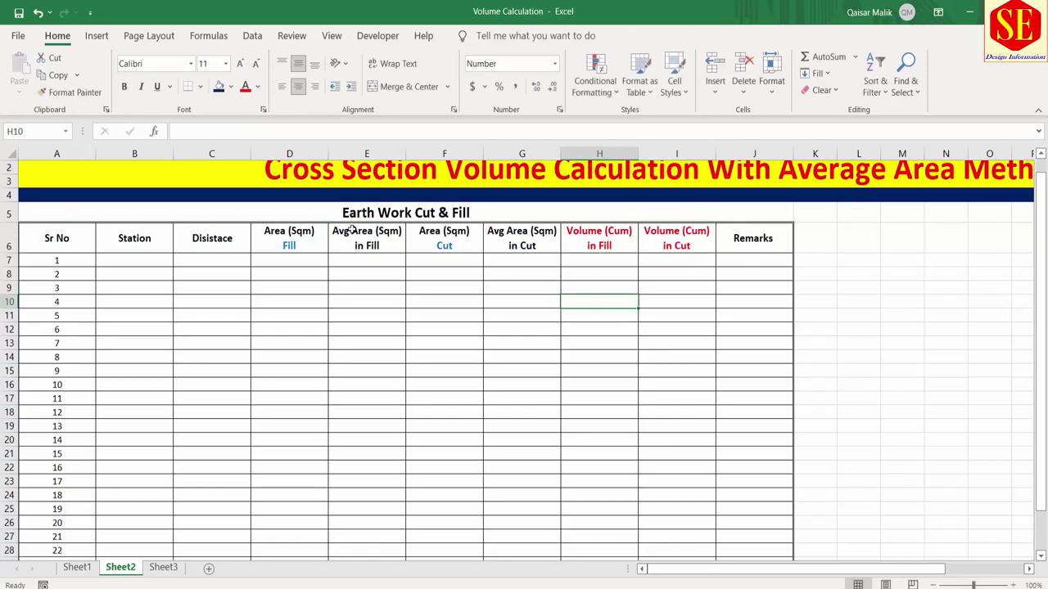
mouse_move(308, 236)
left_mouse_down()
mouse_move(368, 511)
mouse_move(356, 512)
left_mouse_up()
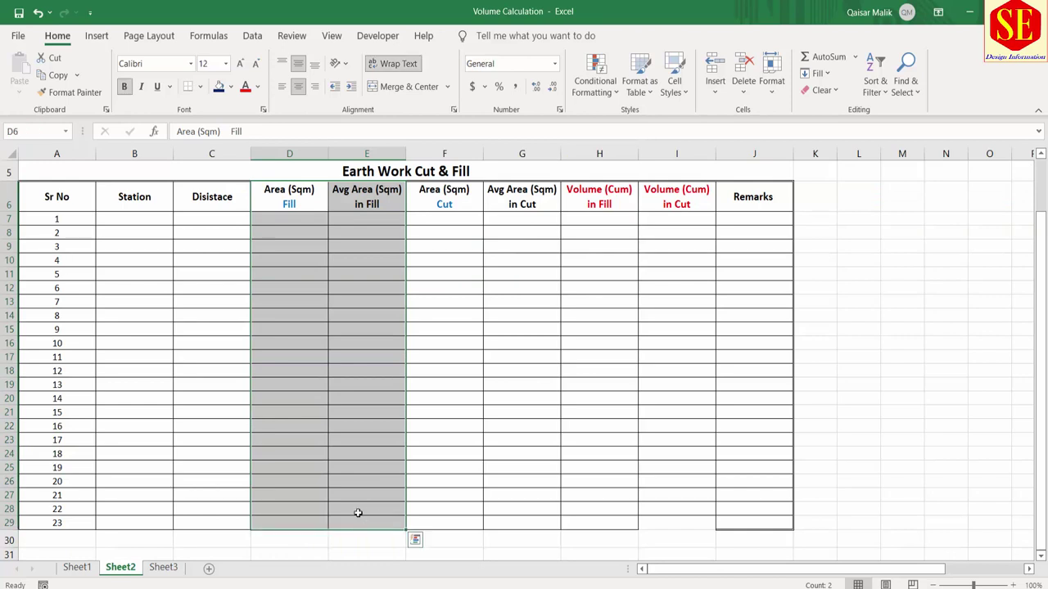
Shade D6:E29 yellow and F6:G29 light pink
left_click(231, 87)
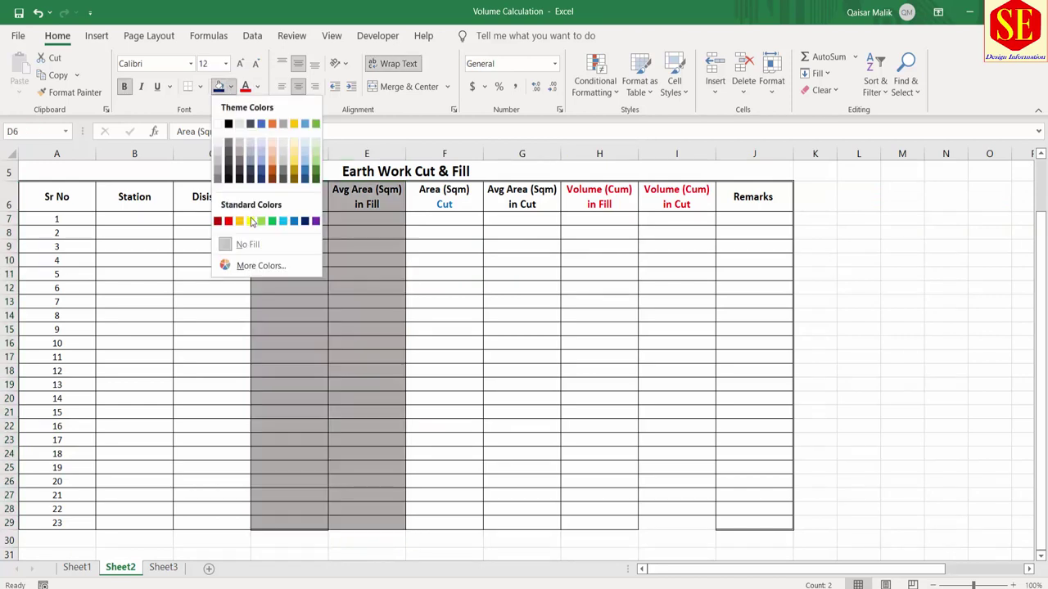
left_click(250, 222)
left_click(413, 272)
mouse_move(444, 200)
left_mouse_down()
mouse_move(548, 206)
mouse_move(542, 522)
left_mouse_up()
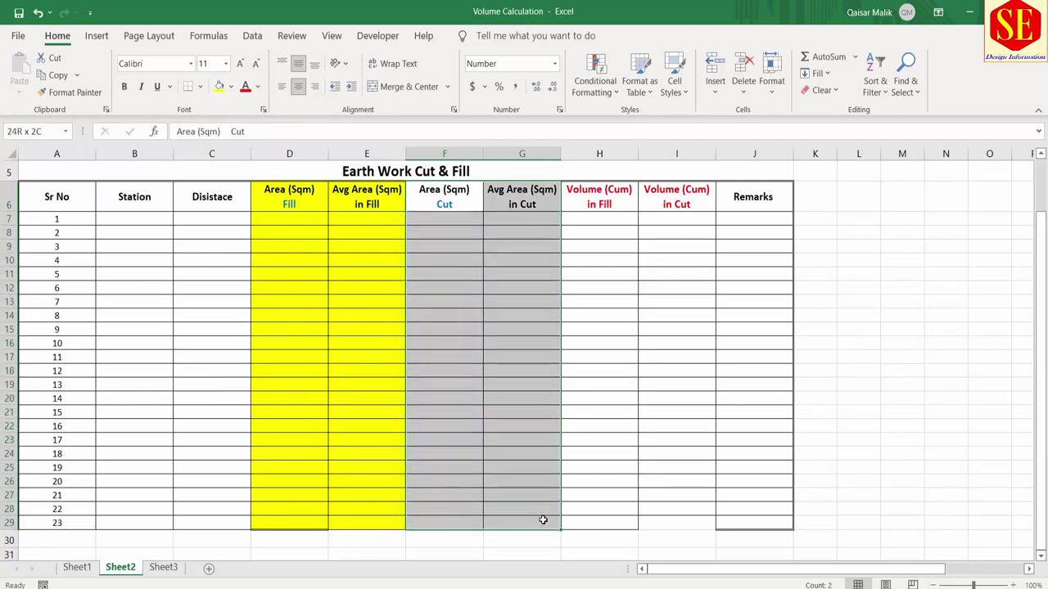
left_click(231, 87)
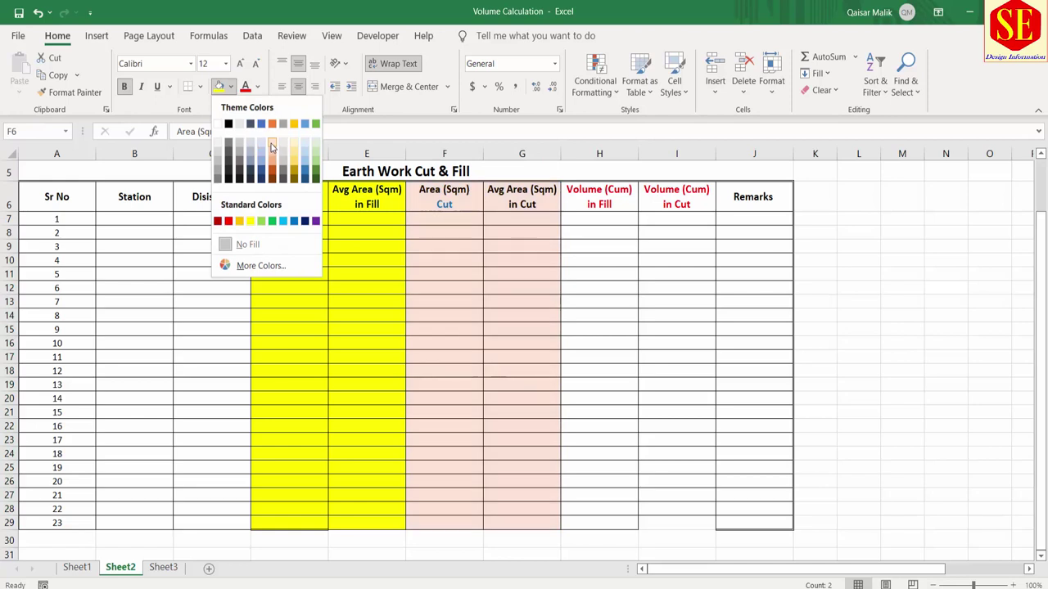
left_click(272, 134)
left_click(334, 234)
left_click_drag(299, 206, 355, 205)
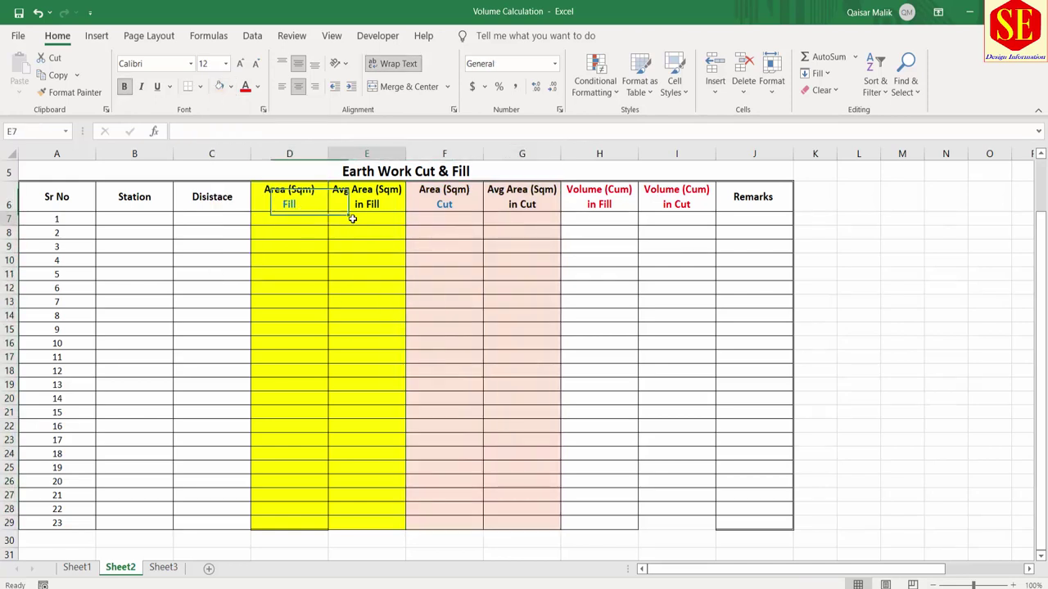
left_click(404, 223)
left_click(150, 224)
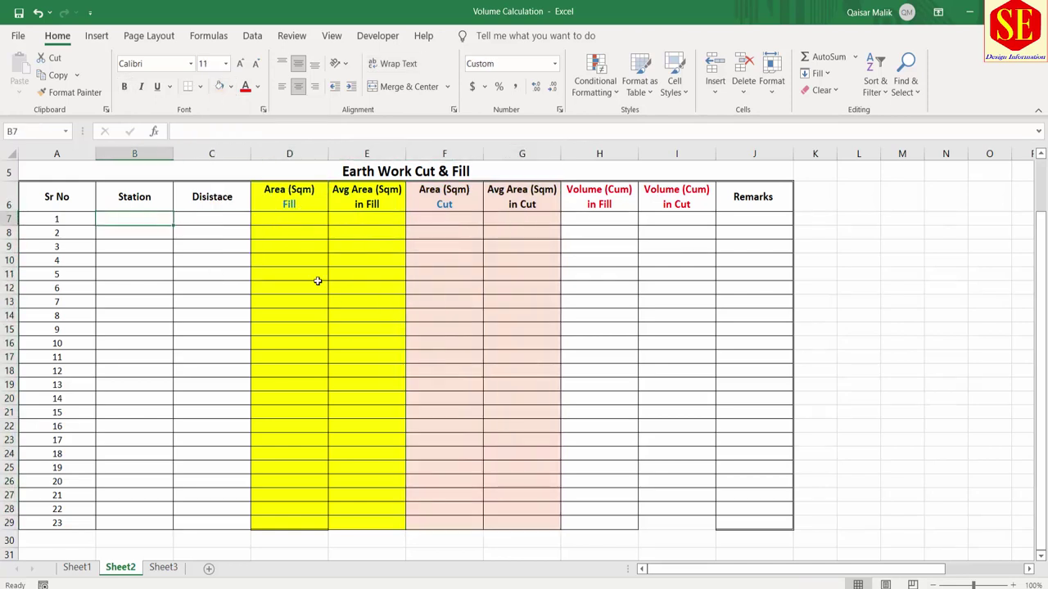
type("0")
key("Return")
type("5")
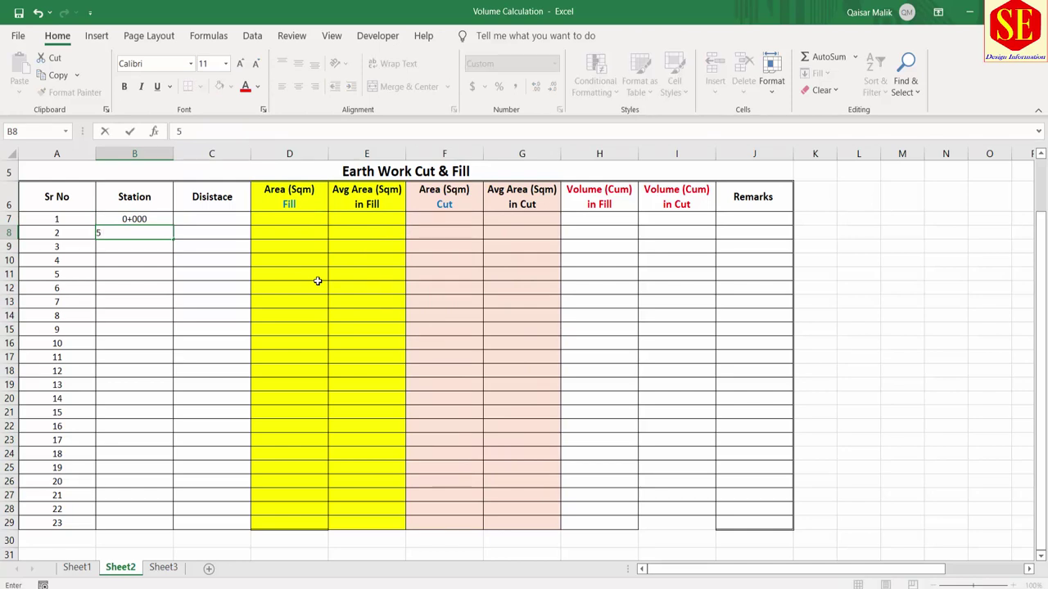
key("Return")
type("10")
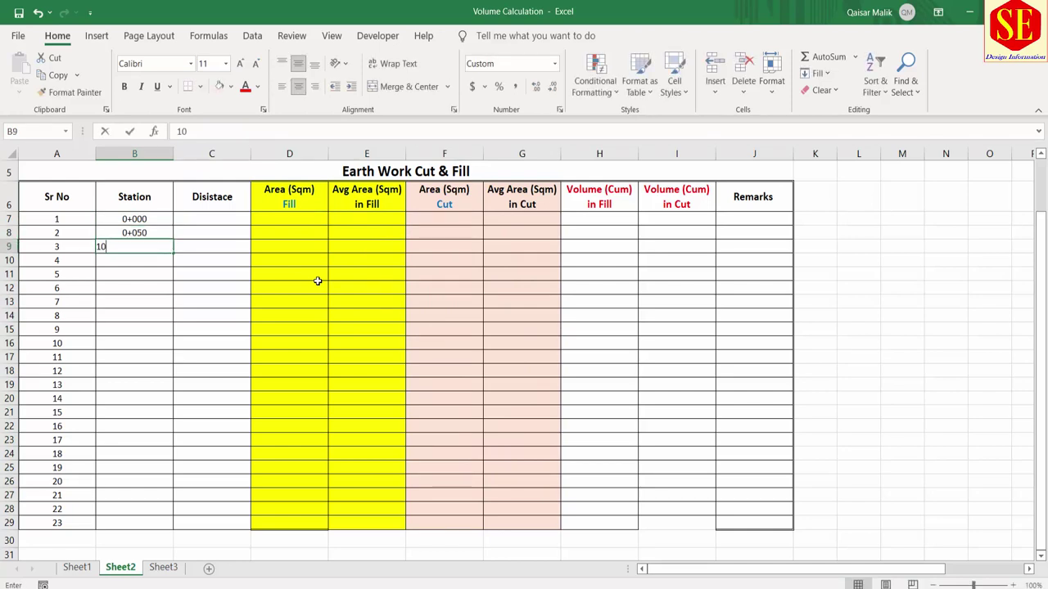
type("0")
key("Return")
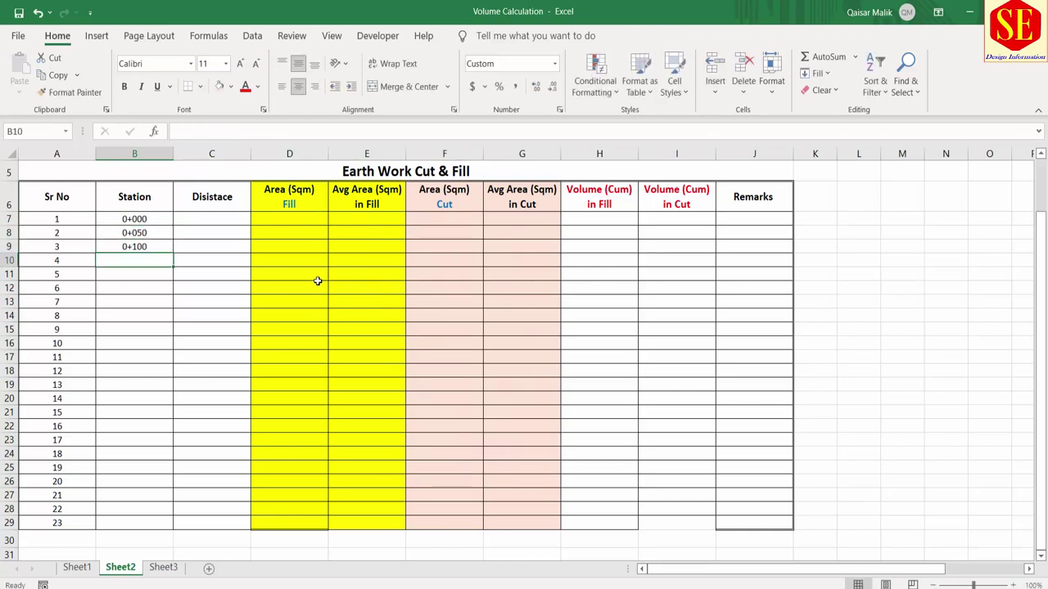
mouse_move(149, 233)
left_mouse_down()
mouse_move(161, 255)
mouse_move(176, 526)
left_mouse_up()
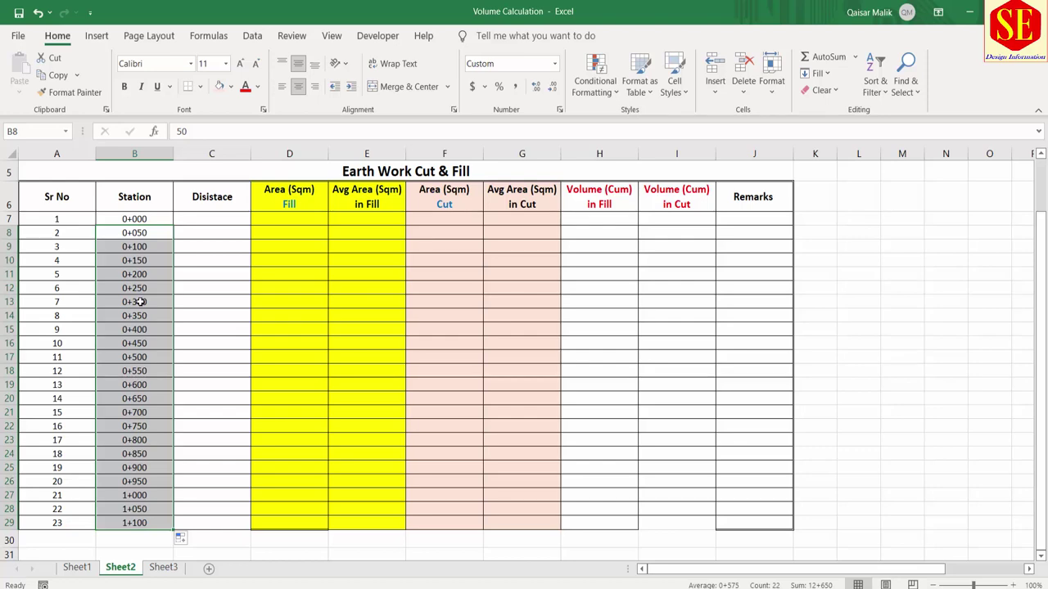
left_click(139, 302)
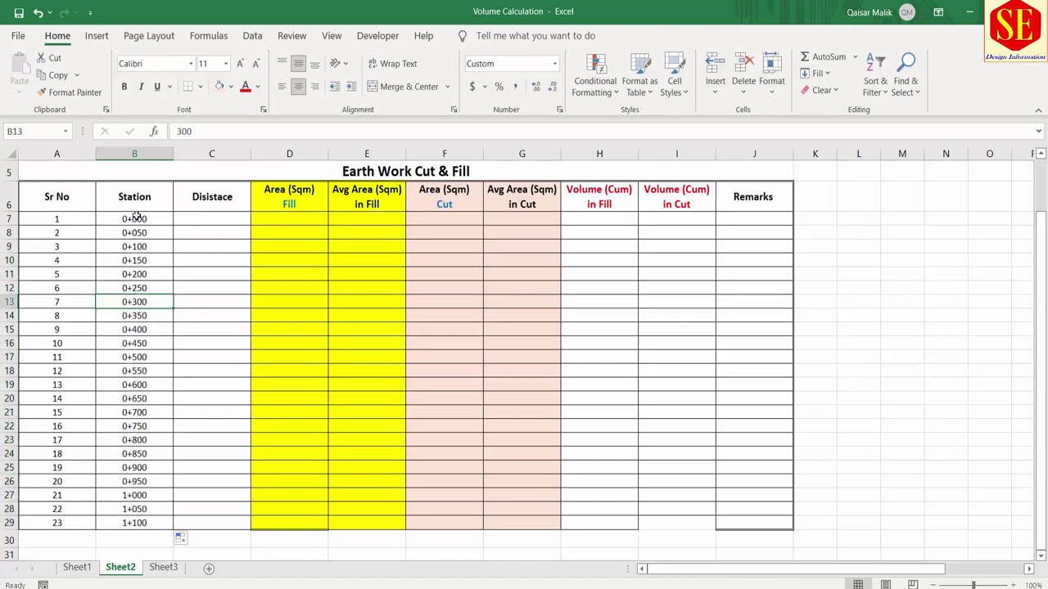
left_click(77, 567)
left_click(102, 322)
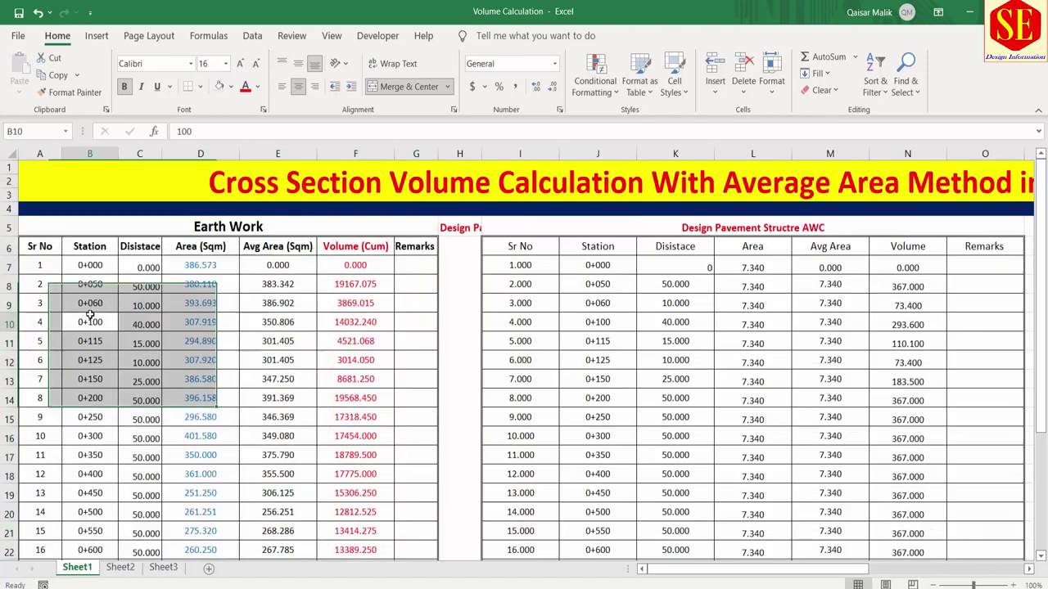
left_click(92, 347)
left_click(95, 362)
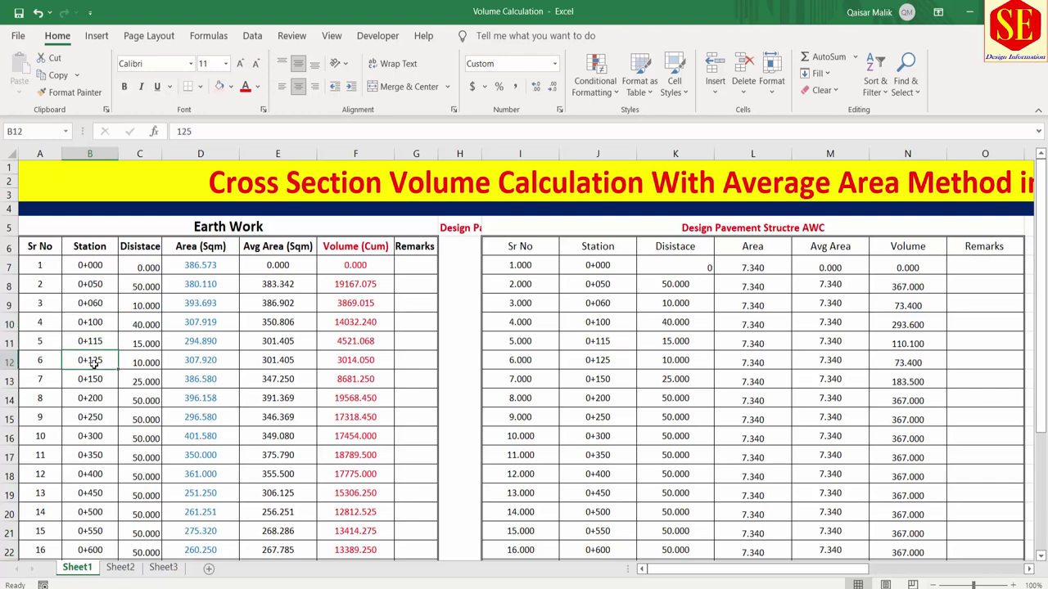
left_click(99, 380)
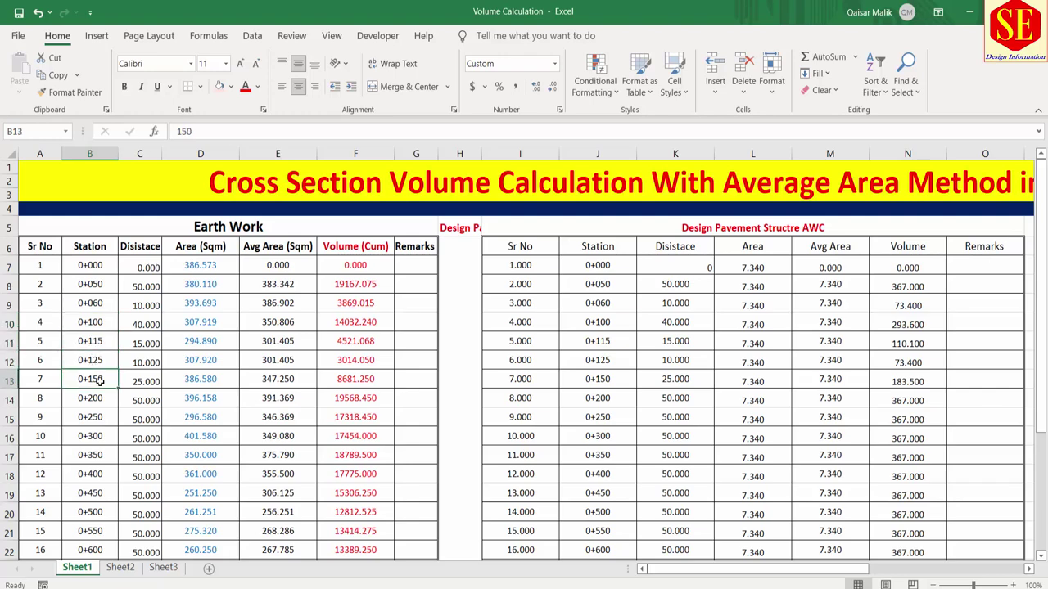
left_click(120, 567)
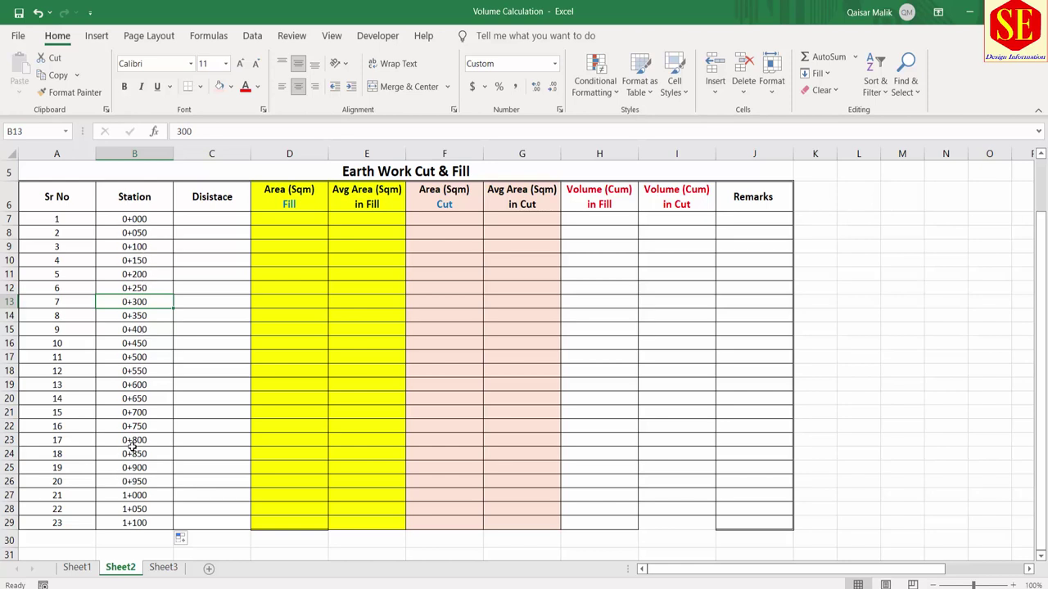
Enter 0 in C7 and the distance formula =(B8-B7) in C8
left_click(214, 223)
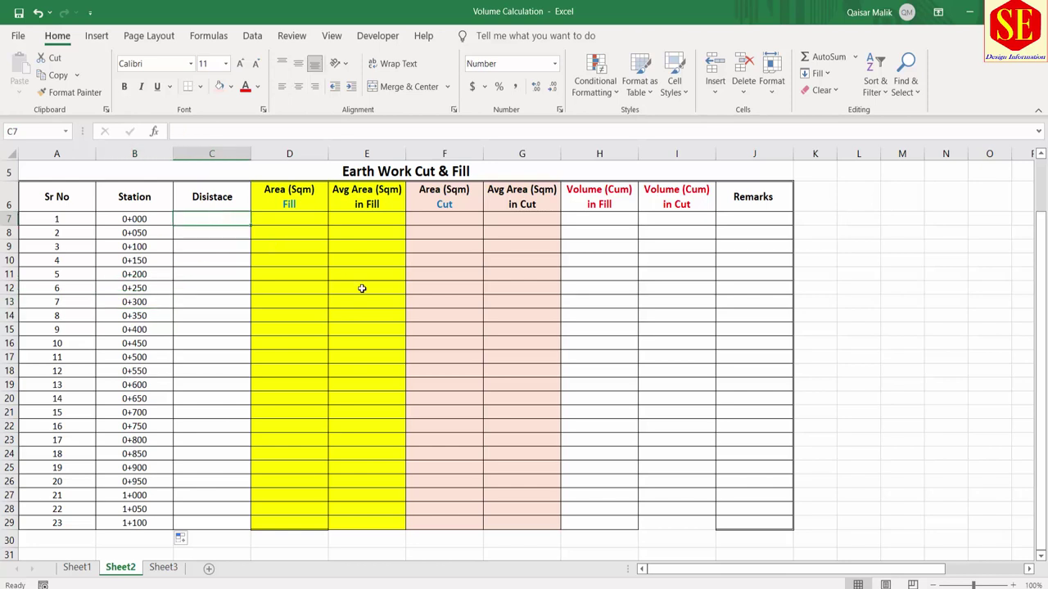
type("0")
key("Return")
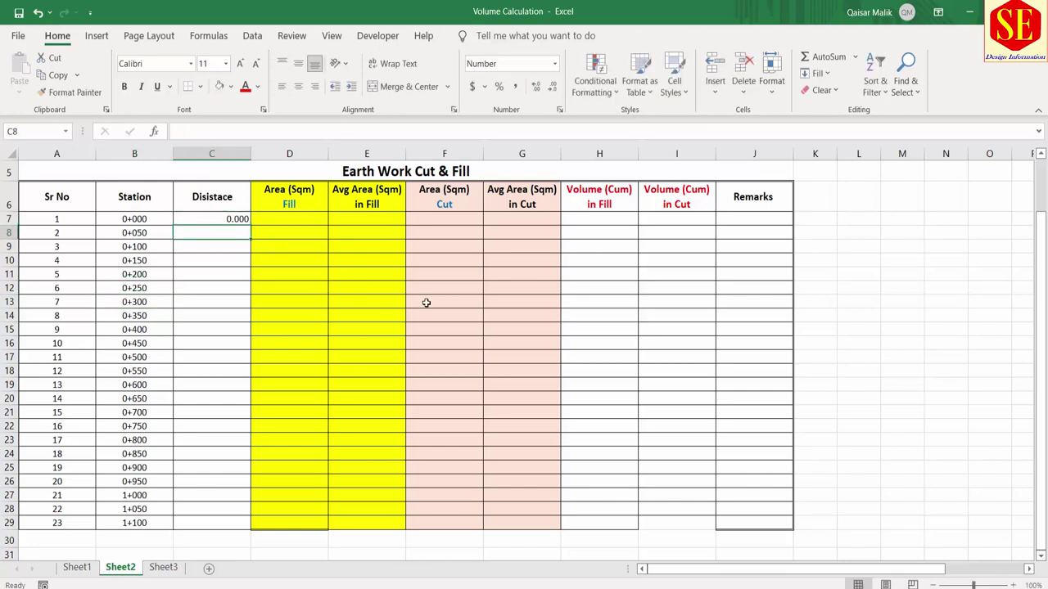
type("=(")
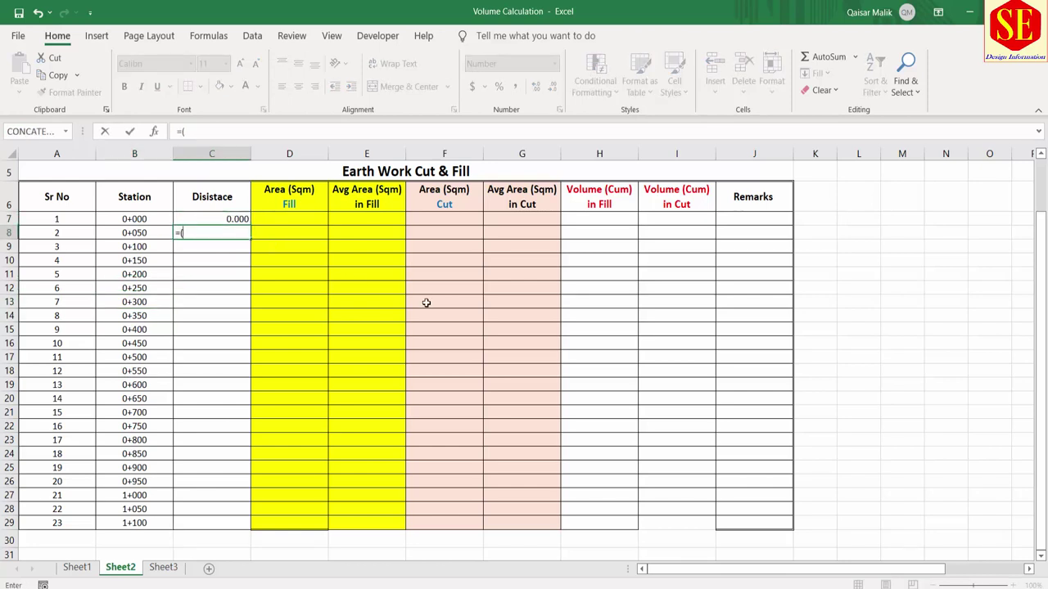
left_click(162, 233)
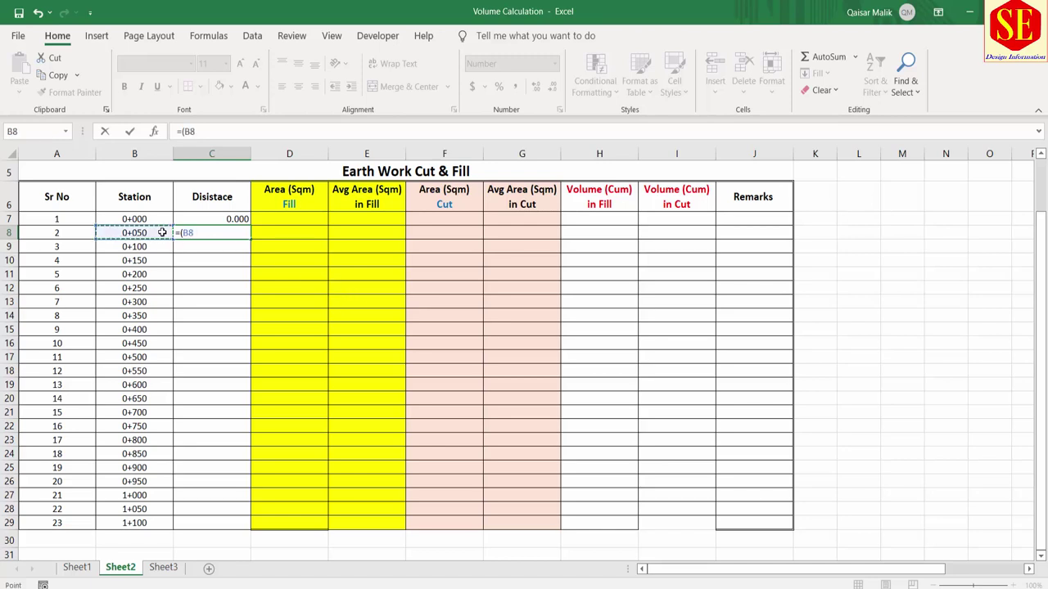
type("-")
left_click(123, 219)
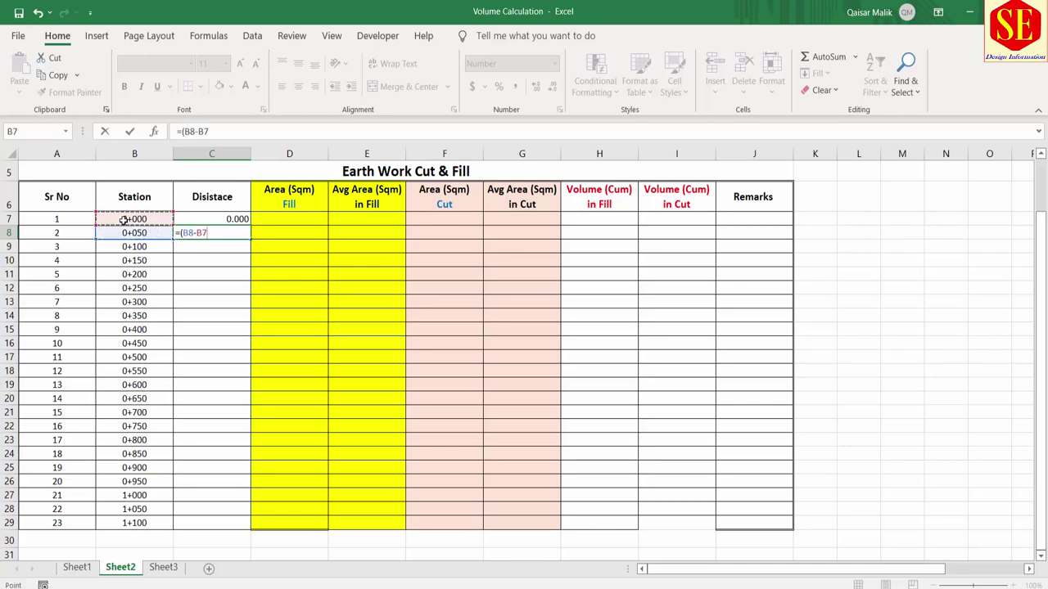
type(")")
key("Return")
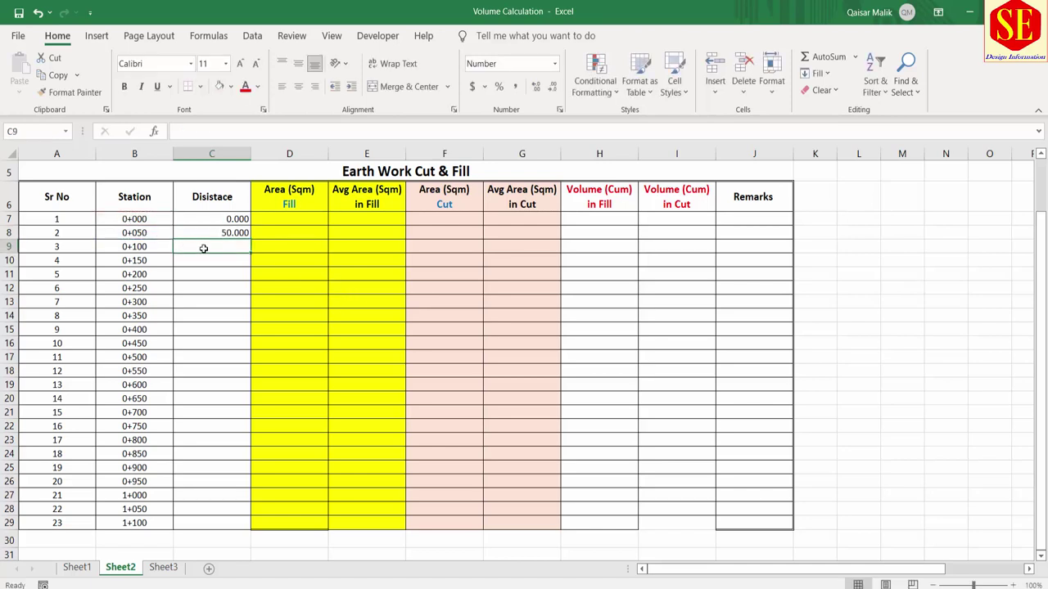
Copy the distance formula down to row 29 and centre the 50.000 values
left_click(204, 233)
double_click(250, 239)
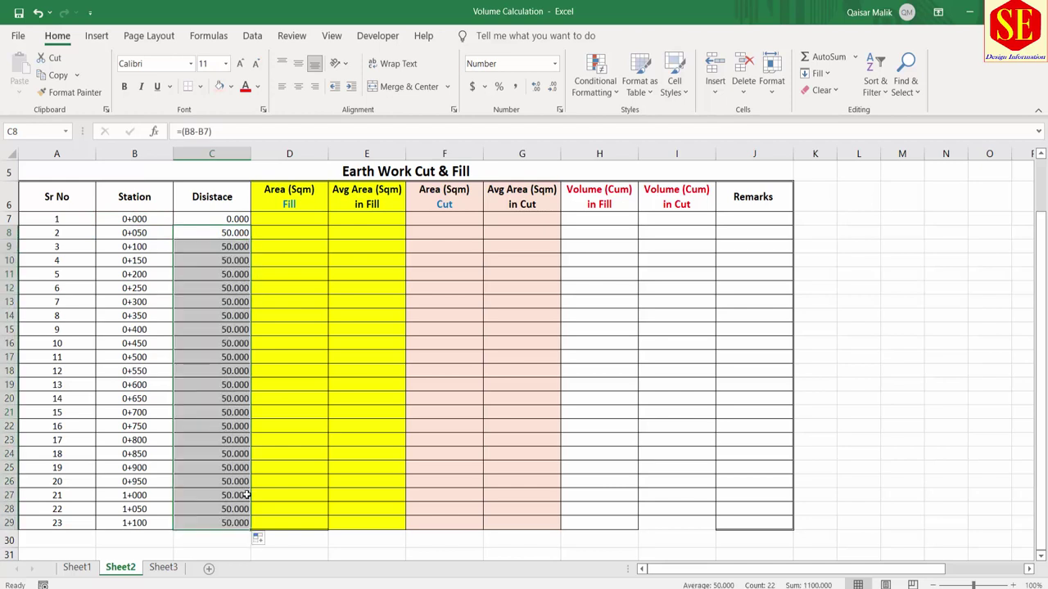
left_click(298, 86)
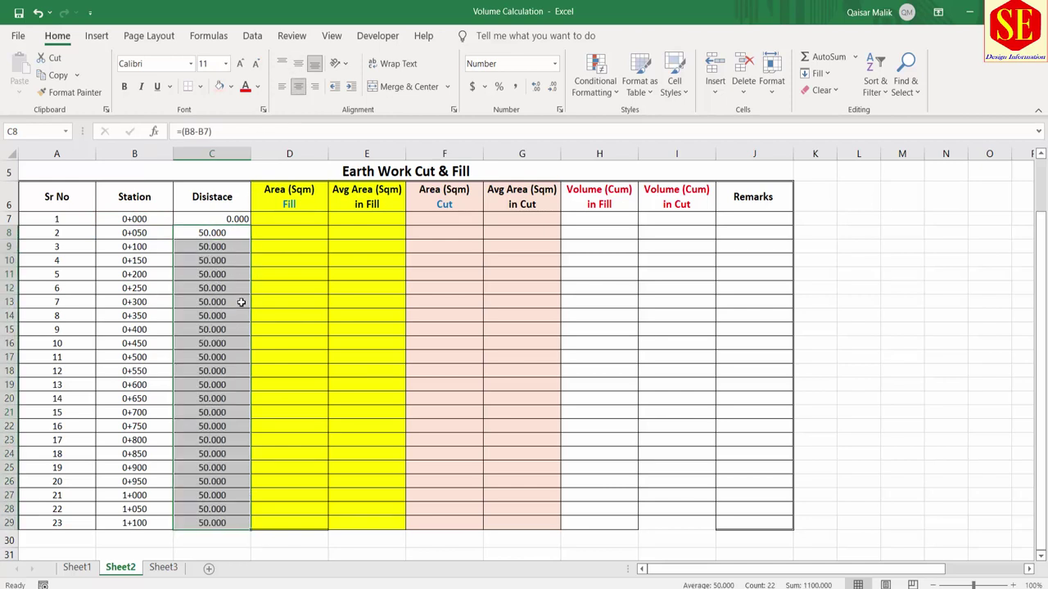
left_click(276, 194)
left_click(286, 218)
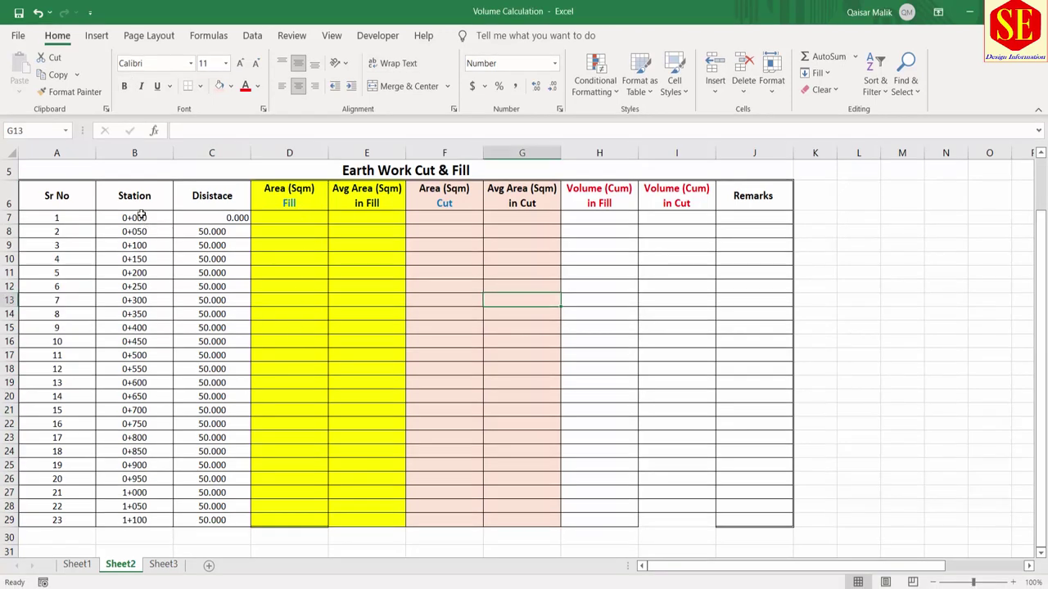
Renumber stations every 20 m by extending the 0+020, 0+040 pattern down to row 29
left_click(135, 232)
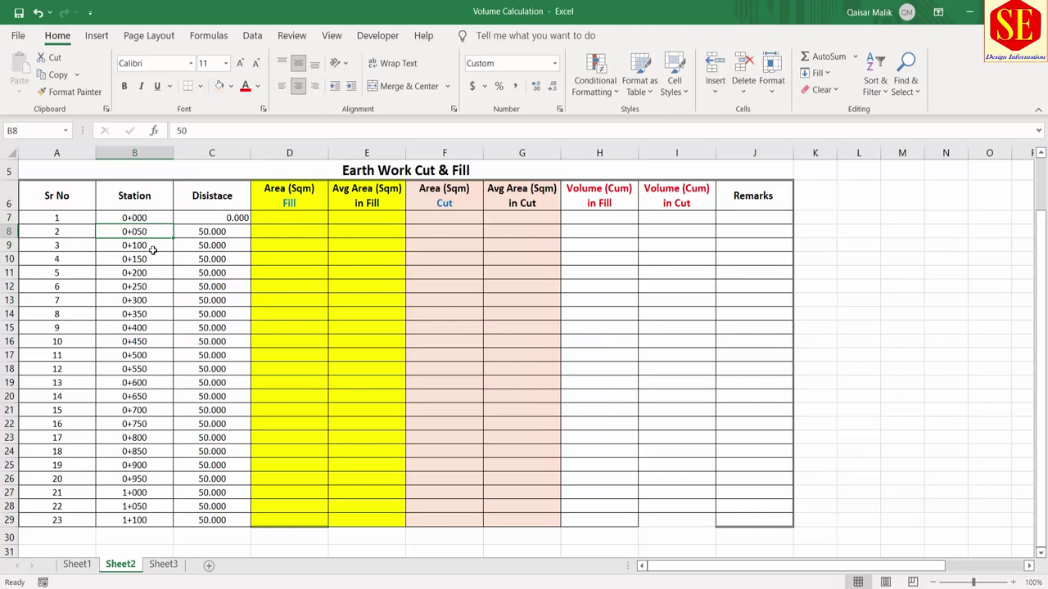
type("20")
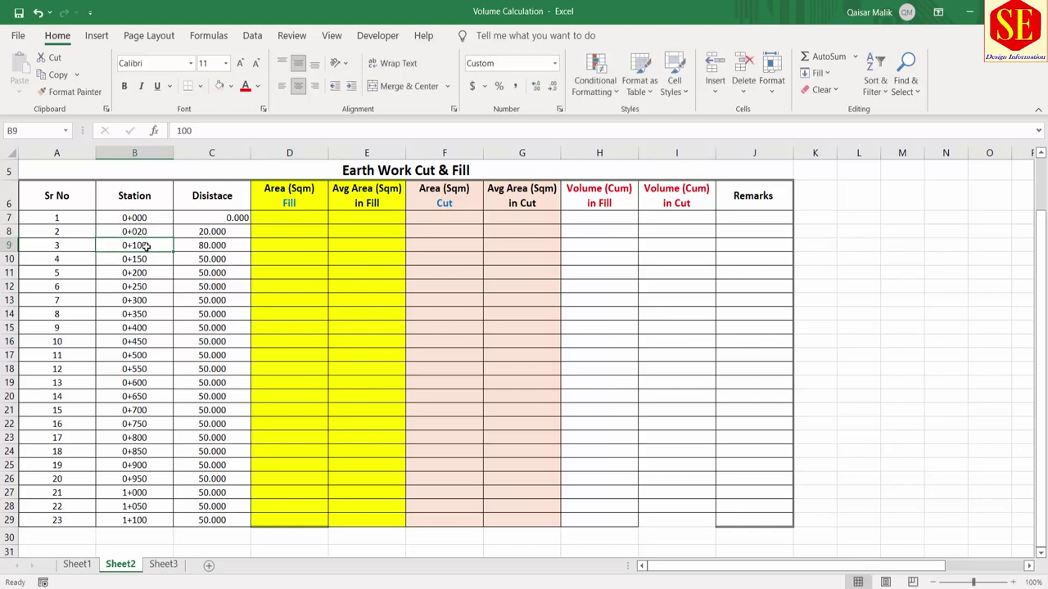
type("40")
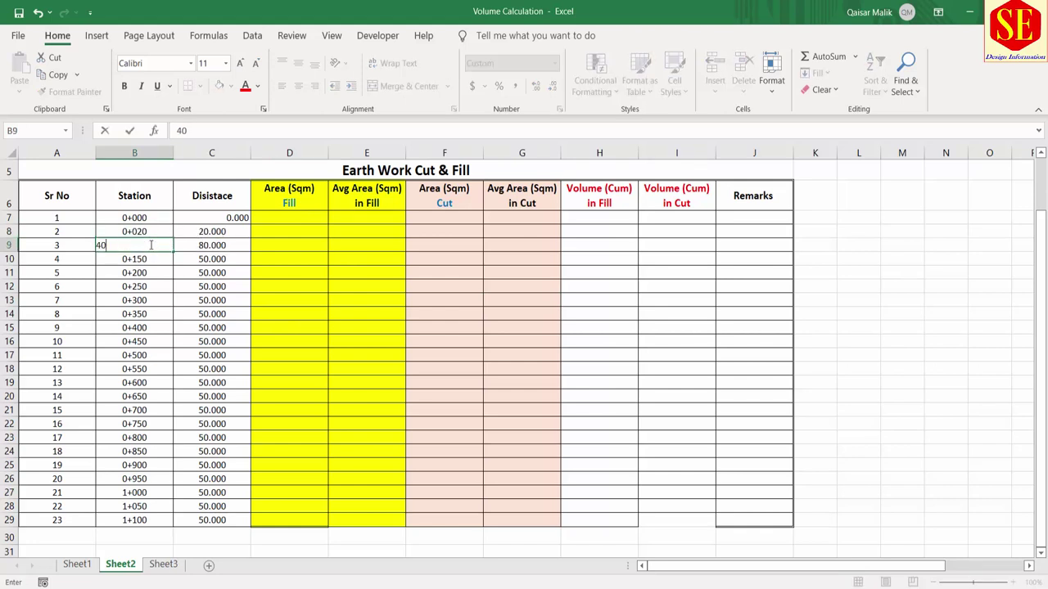
key("Return")
left_click_drag(135, 232, 144, 246)
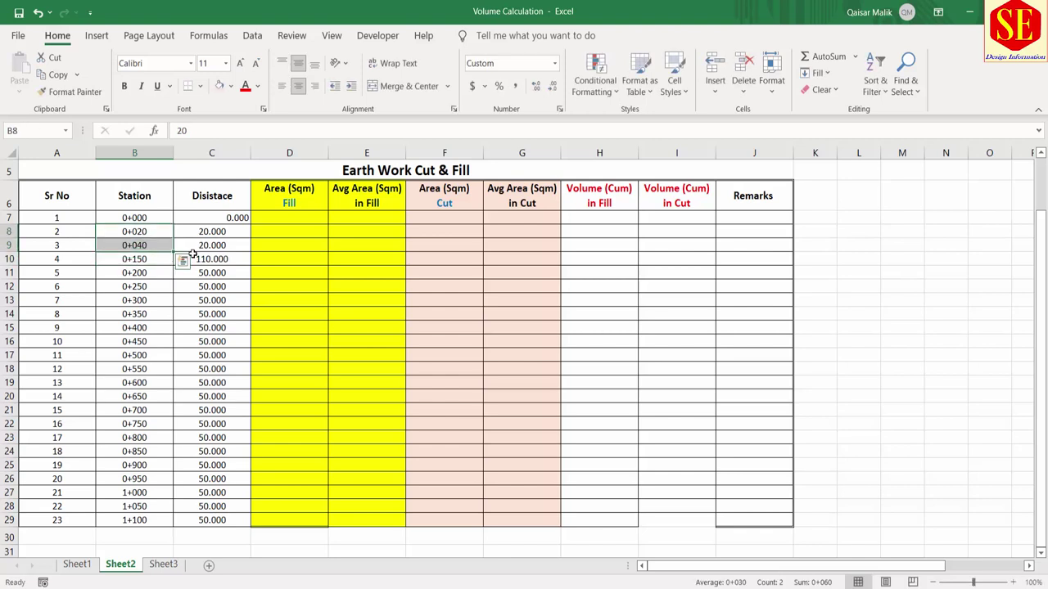
double_click(173, 252)
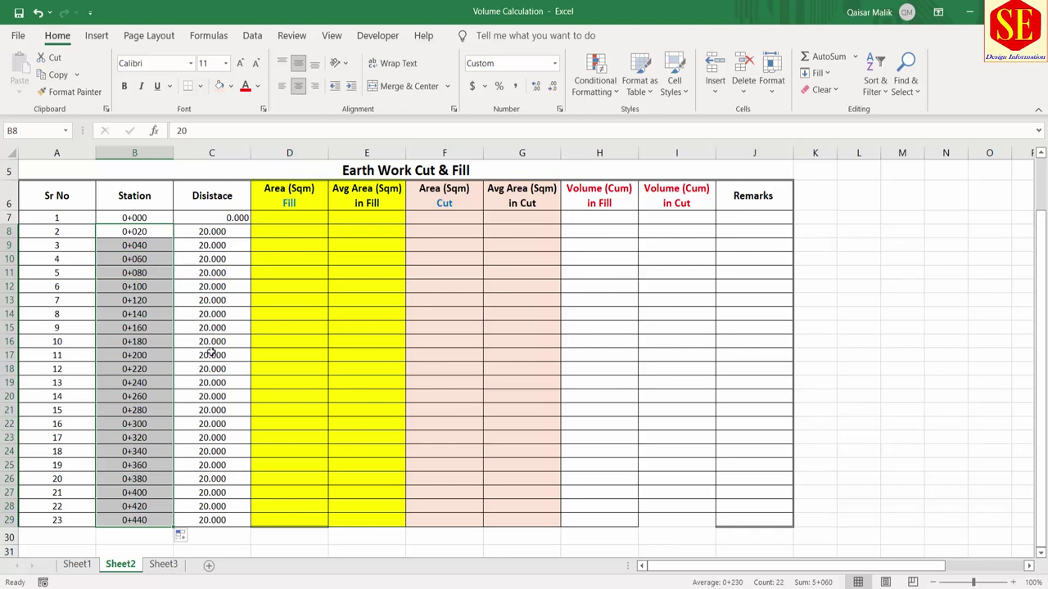
Try 50 for the 0+060 station, then undo the change
left_click(137, 258)
type("50")
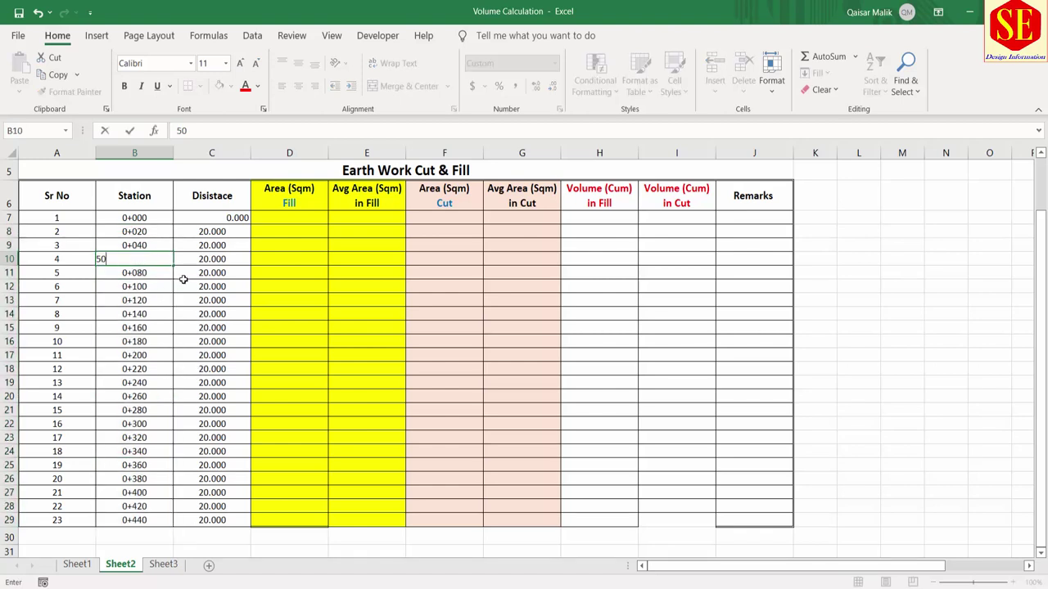
key("Return")
left_click(212, 260)
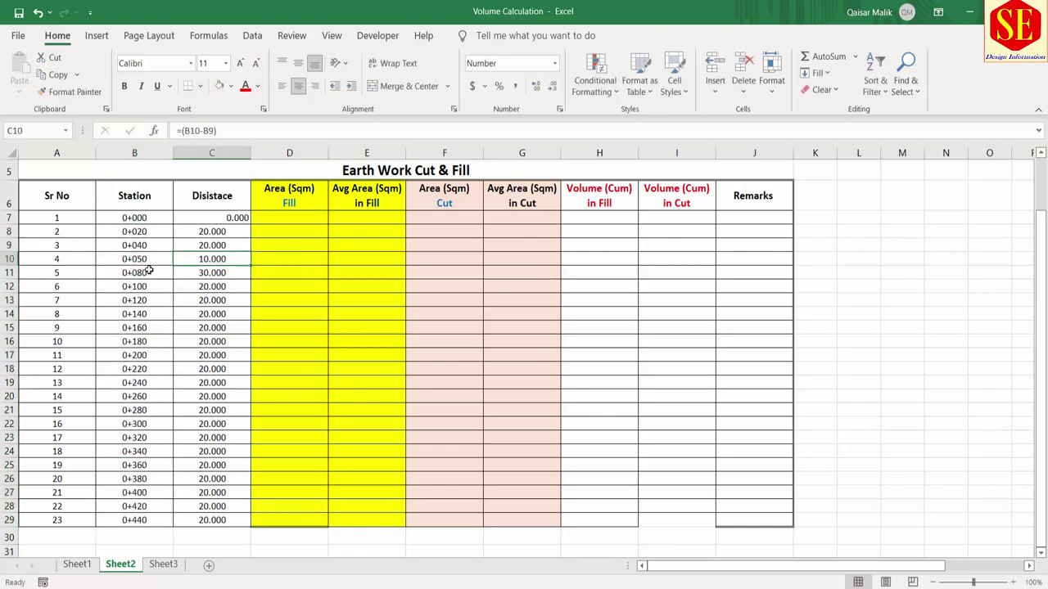
key("ctrl+z")
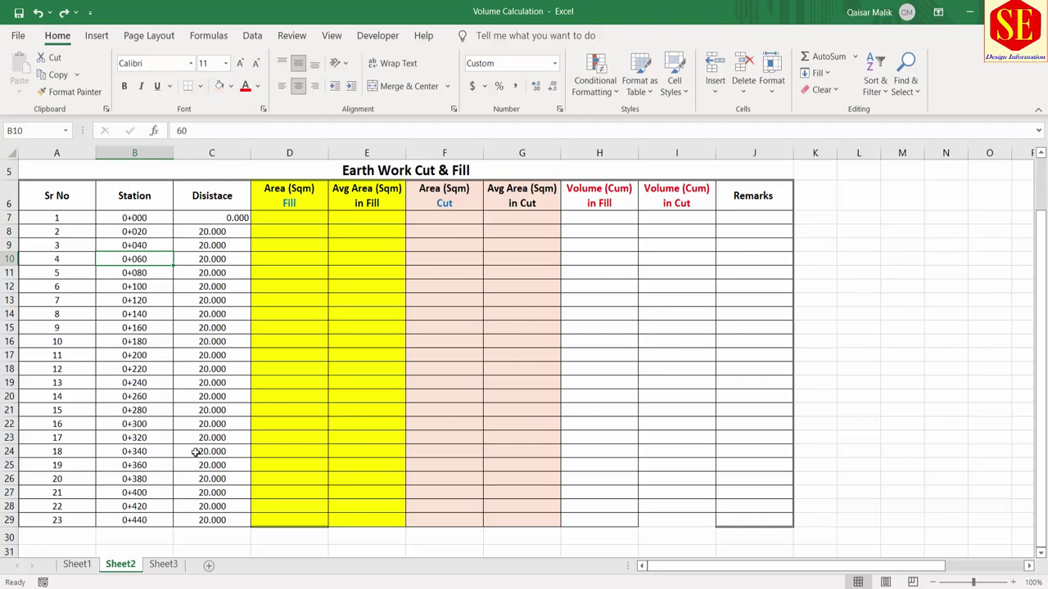
Check the fill and cut area columns, then switch back to AutoCAD
left_click(301, 219)
left_click(300, 234)
left_click(299, 246)
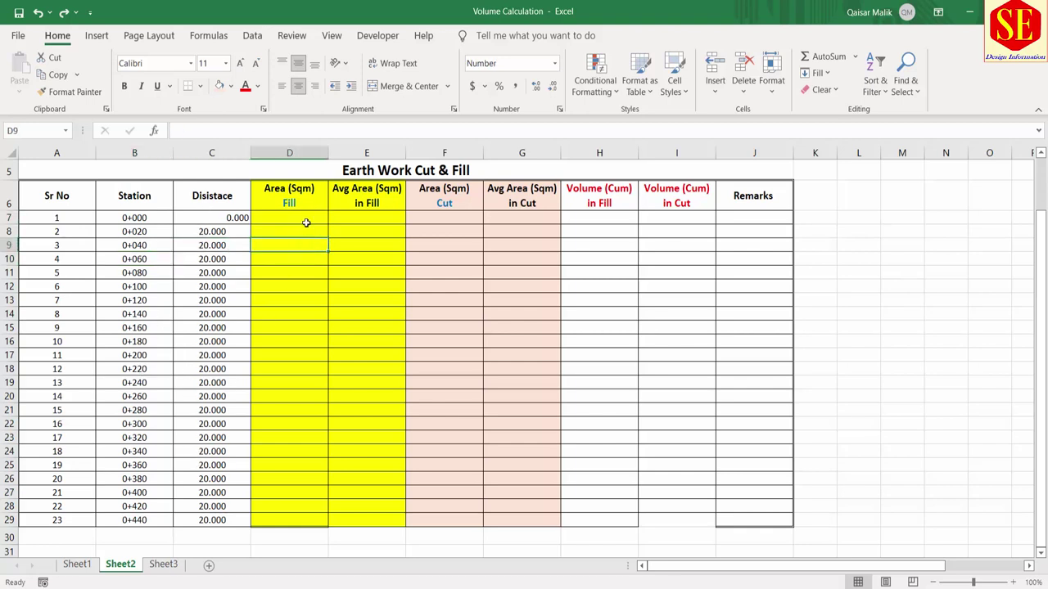
left_click_drag(300, 257, 303, 215)
left_click(304, 245)
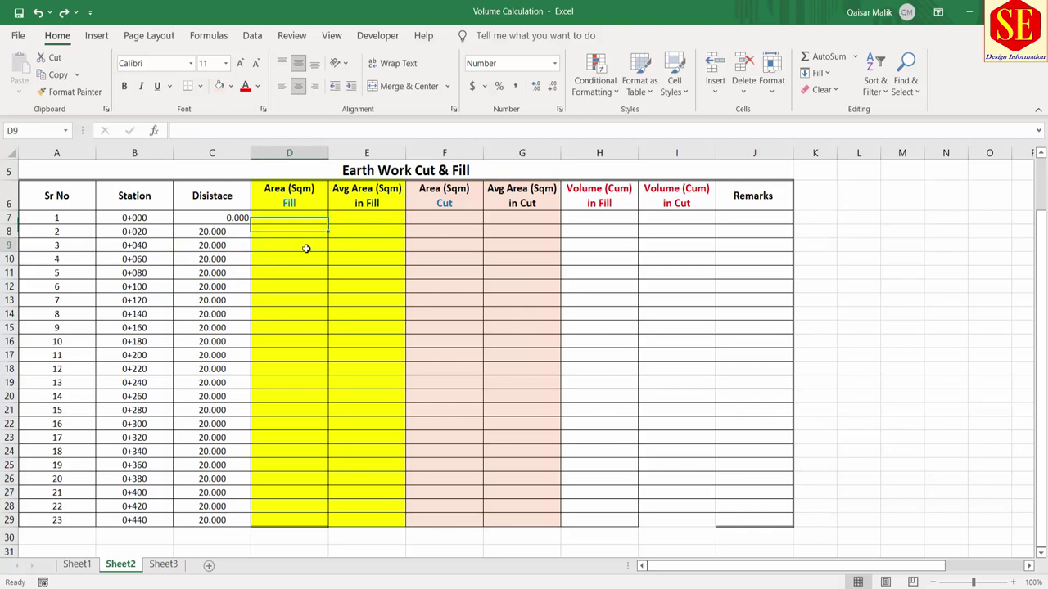
left_click(381, 226)
left_click(451, 229)
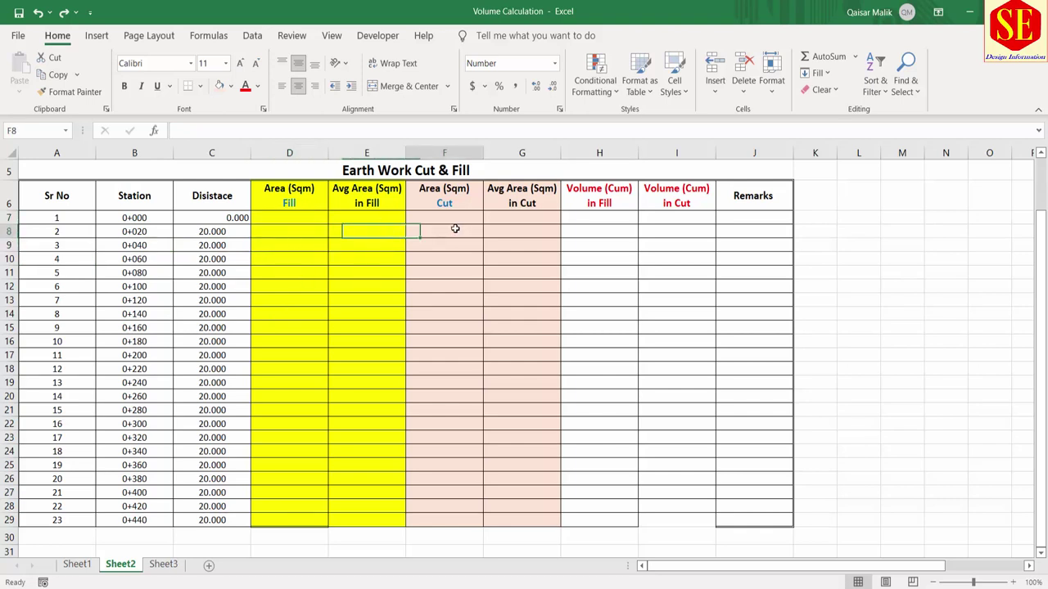
key("alt+Tab")
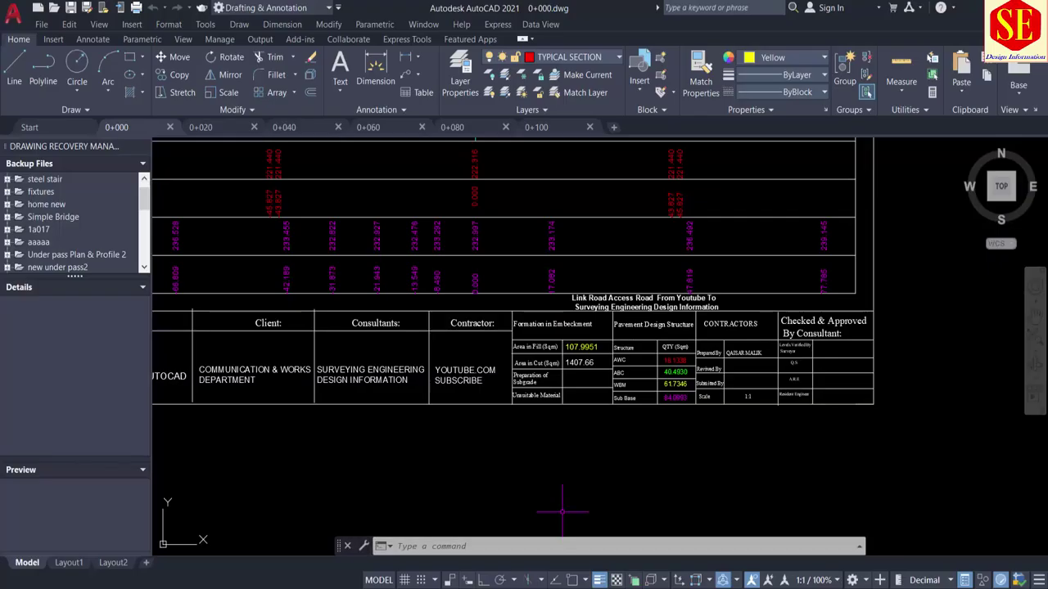
Close the drawing recovery panel and zoom around the 0+000 cross-section sheet
scroll(588, 360, "up", 3)
scroll(588, 361, "up", 2)
scroll(586, 361, "down", 5)
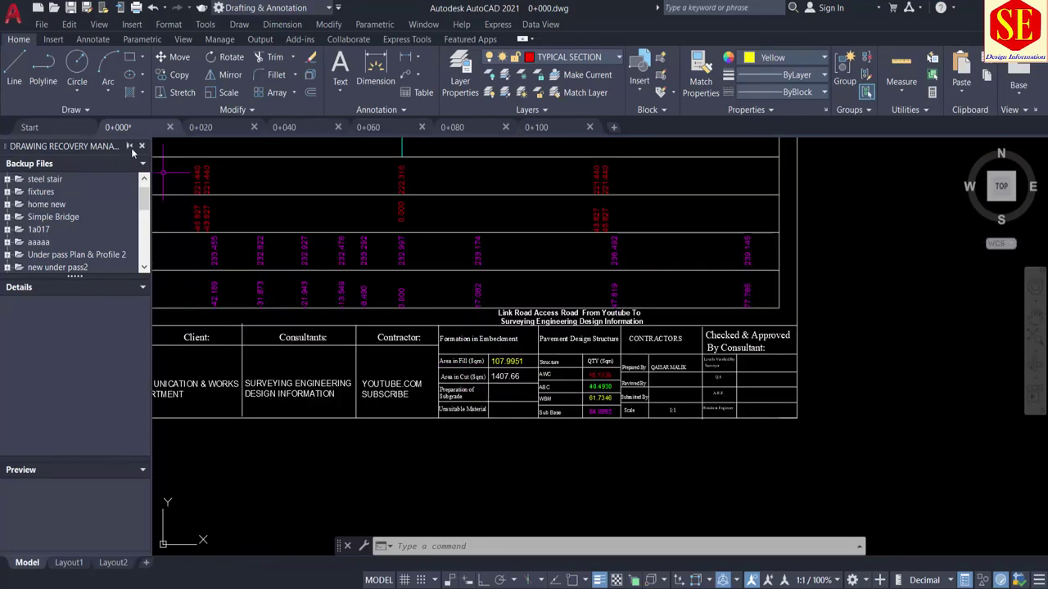
left_click(144, 146)
scroll(266, 217, "down", 2)
scroll(265, 217, "down", 2)
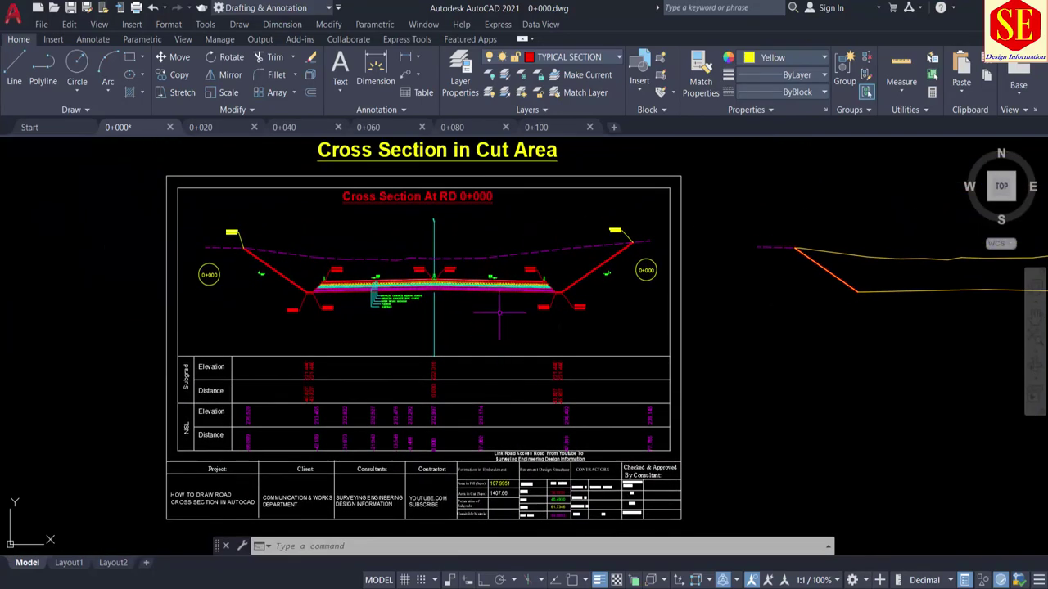
scroll(265, 217, "up", 5)
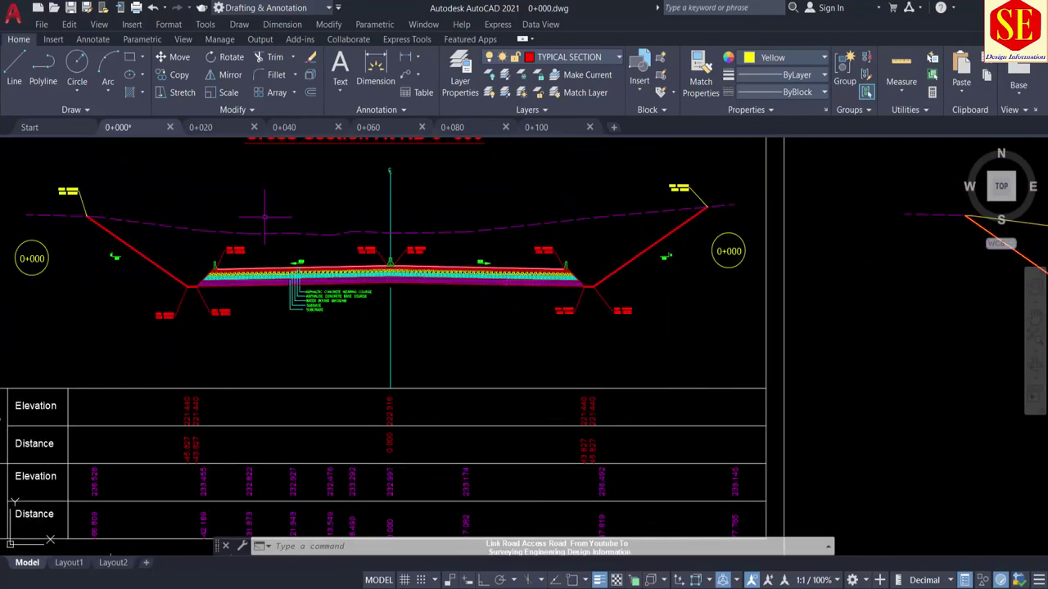
scroll(343, 279, "up", 2)
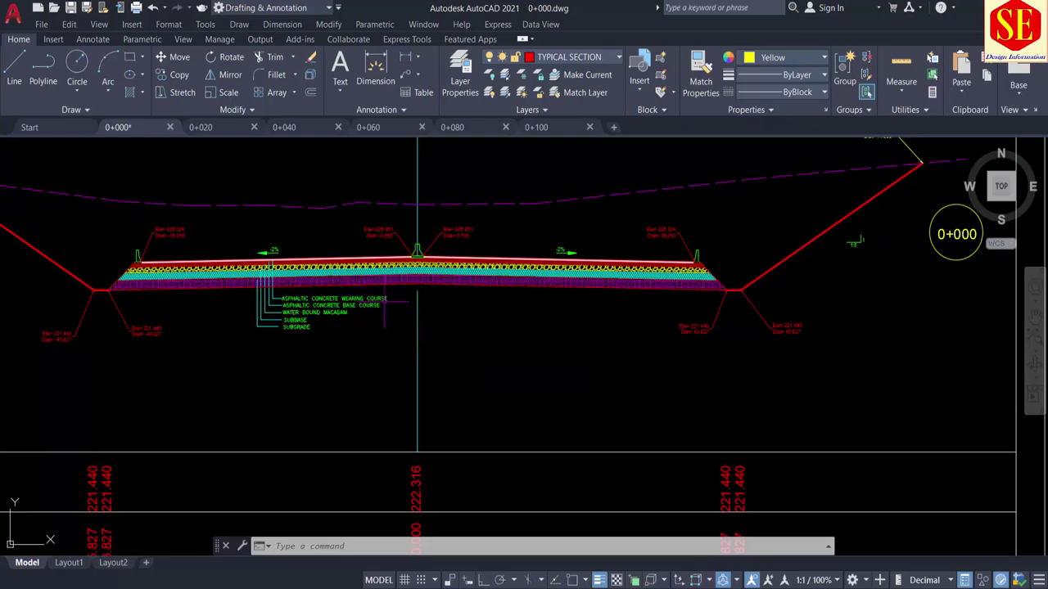
scroll(328, 282, "up", 4)
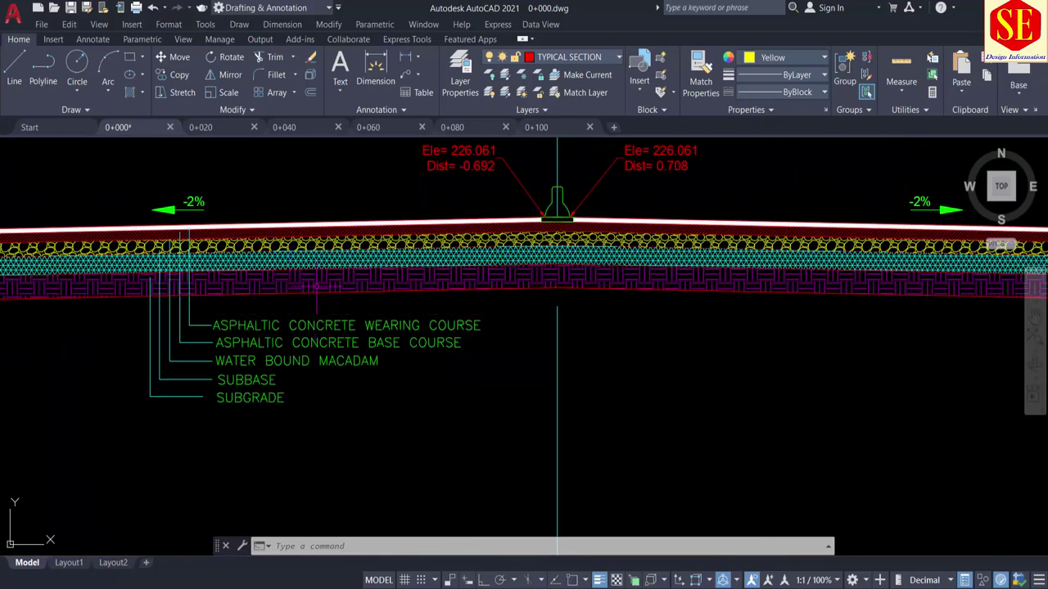
scroll(332, 280, "down", 6)
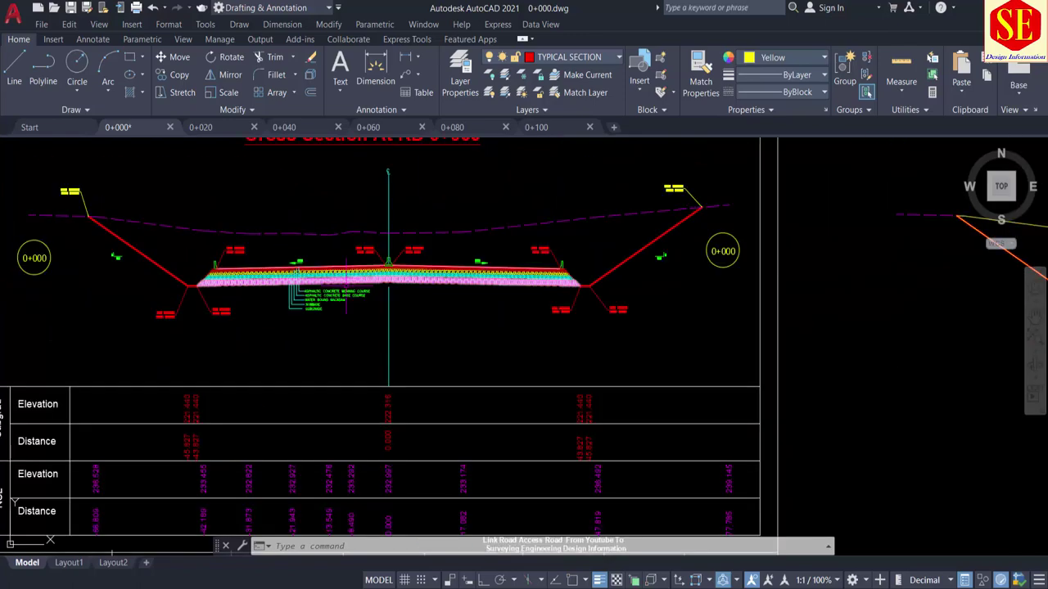
Pan to the title block and read the 0+000 fill area of 107.9951 sqm
middle_click_drag(346, 286, 514, 491)
scroll(514, 483, "up", 4)
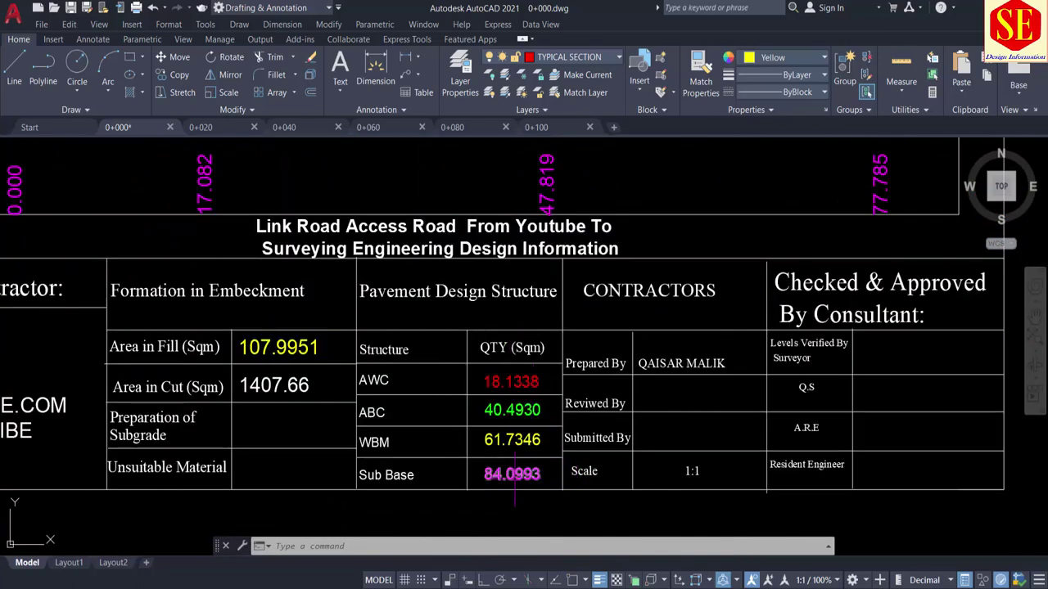
middle_click_drag(209, 274, 562, 532)
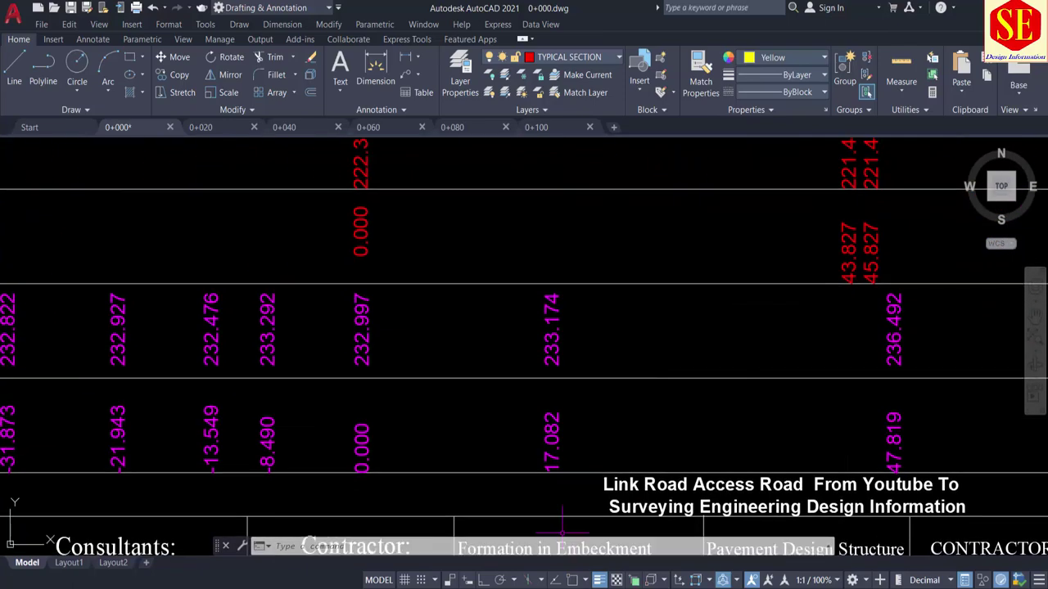
scroll(561, 532, "down", 3)
scroll(491, 385, "up", 5)
scroll(416, 312, "up", 2)
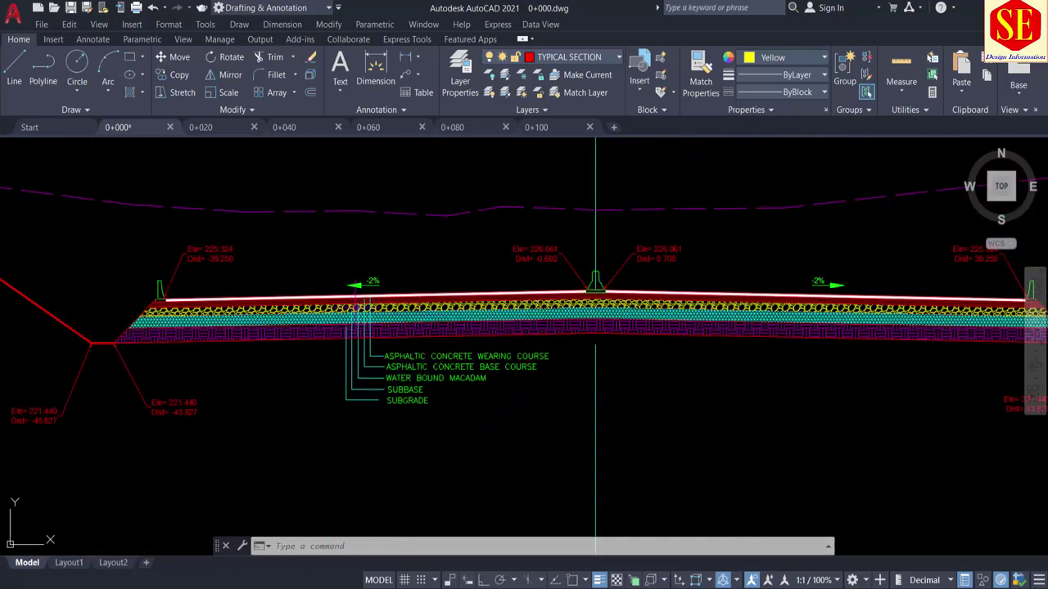
scroll(360, 315, "down", 4)
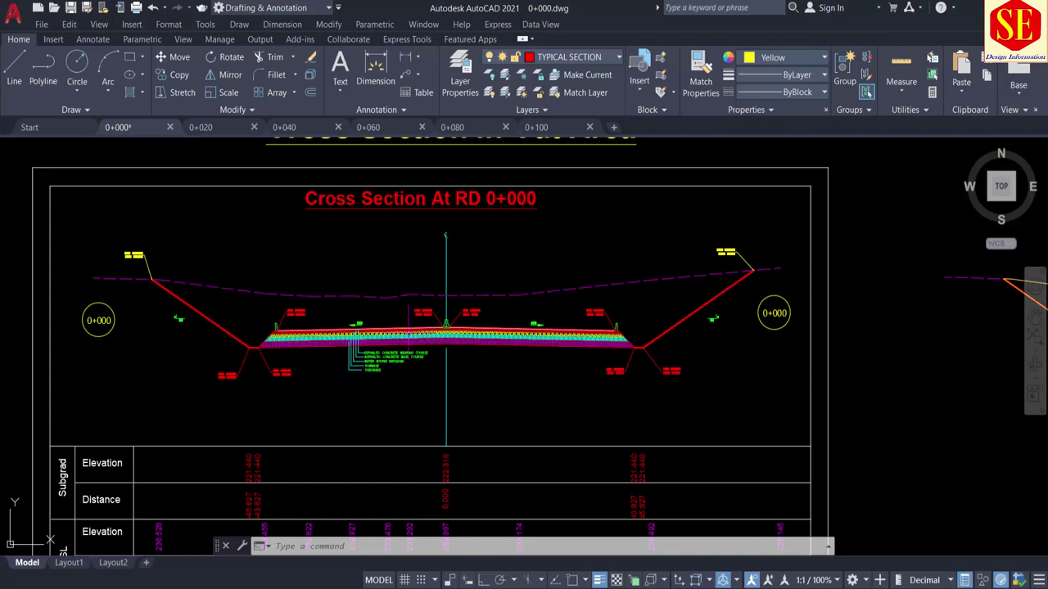
scroll(385, 339, "up", 2)
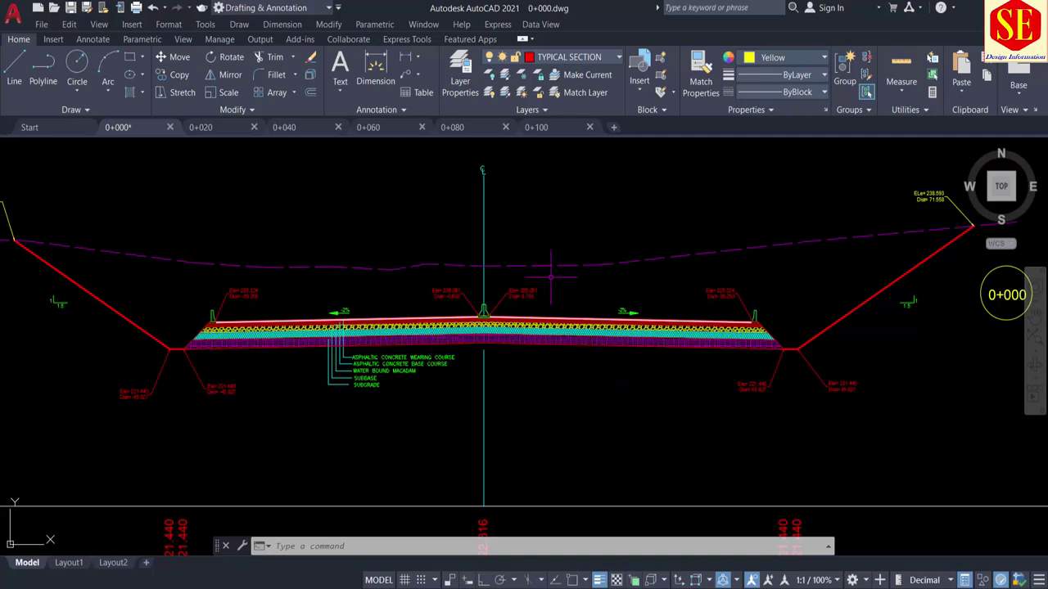
scroll(463, 338, "up", 2)
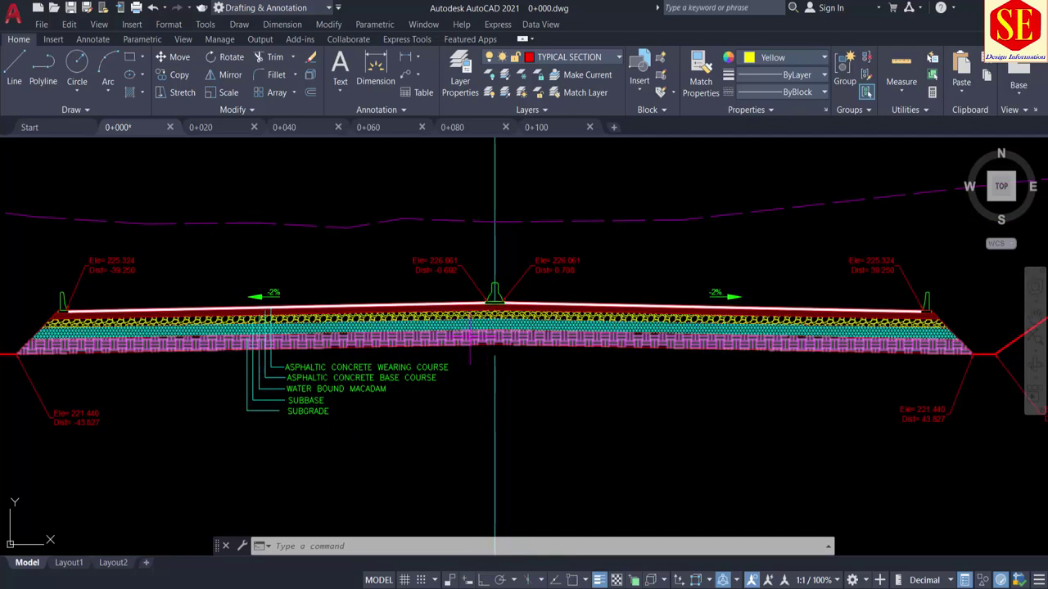
scroll(470, 335, "down", 4)
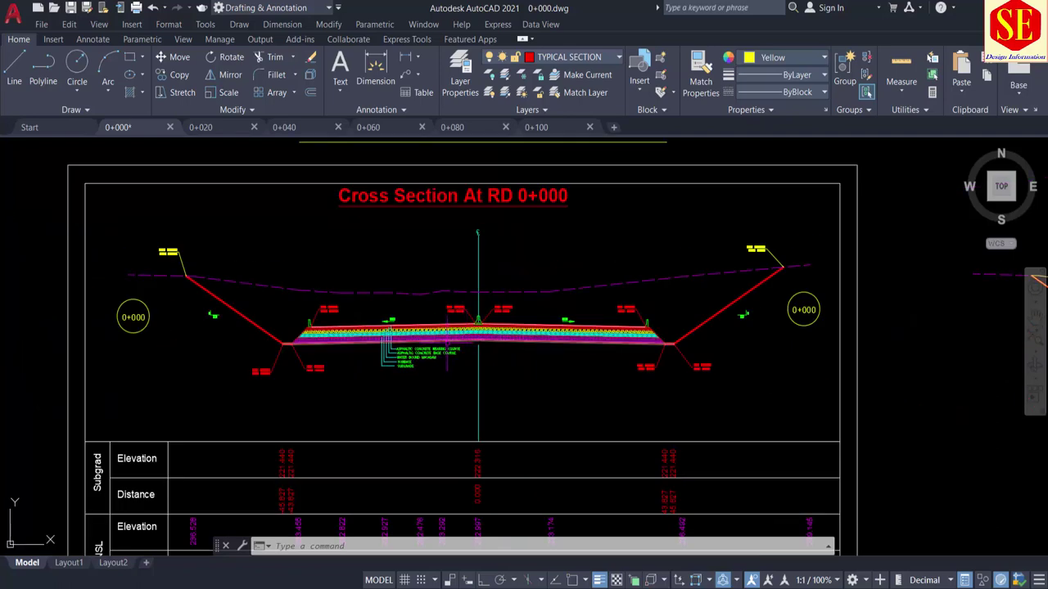
scroll(582, 442, "up", 3)
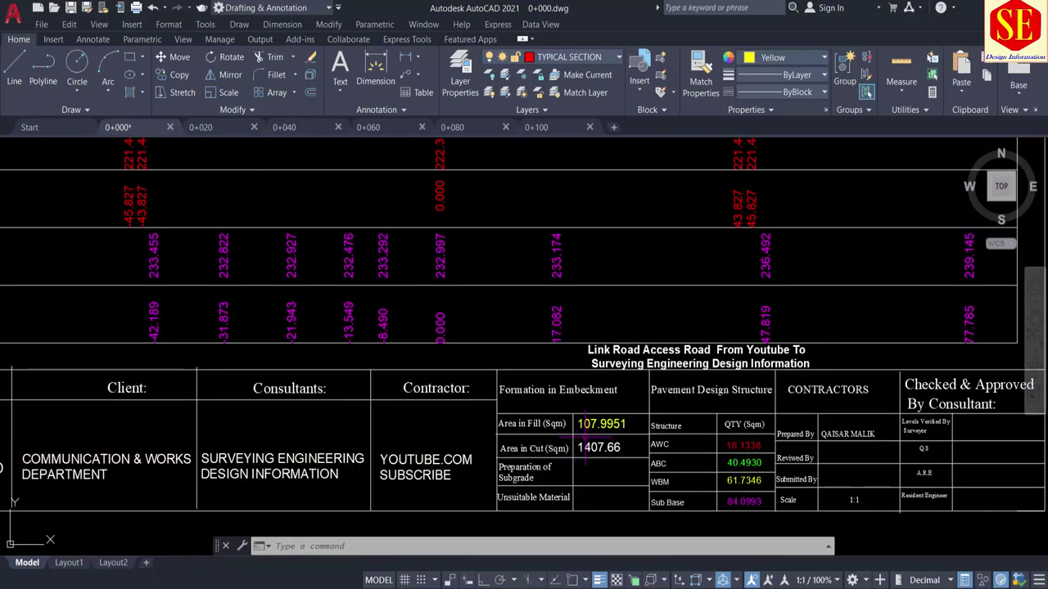
scroll(584, 440, "up", 2)
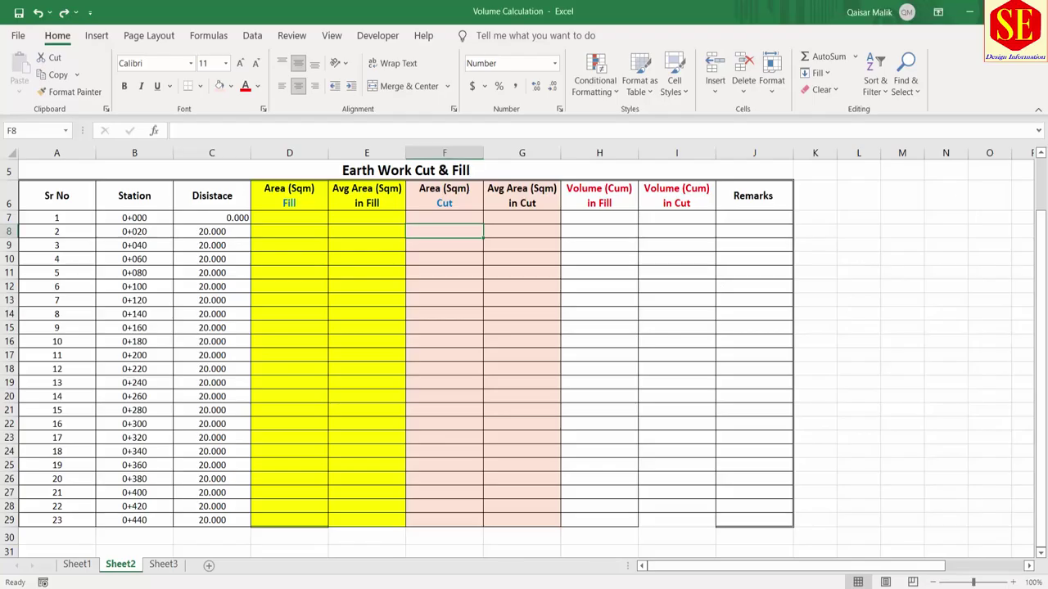
Enter 108 as station 0+000's fill area in D7 and copy it down to D29 (0+440)
left_click(285, 230)
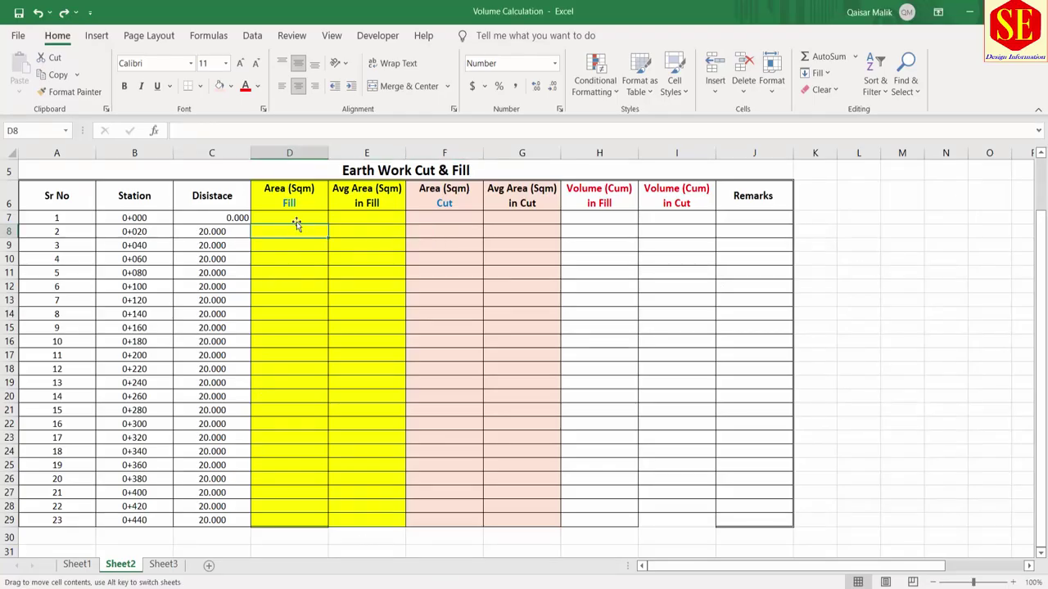
left_click(303, 221)
type("108")
key("Return")
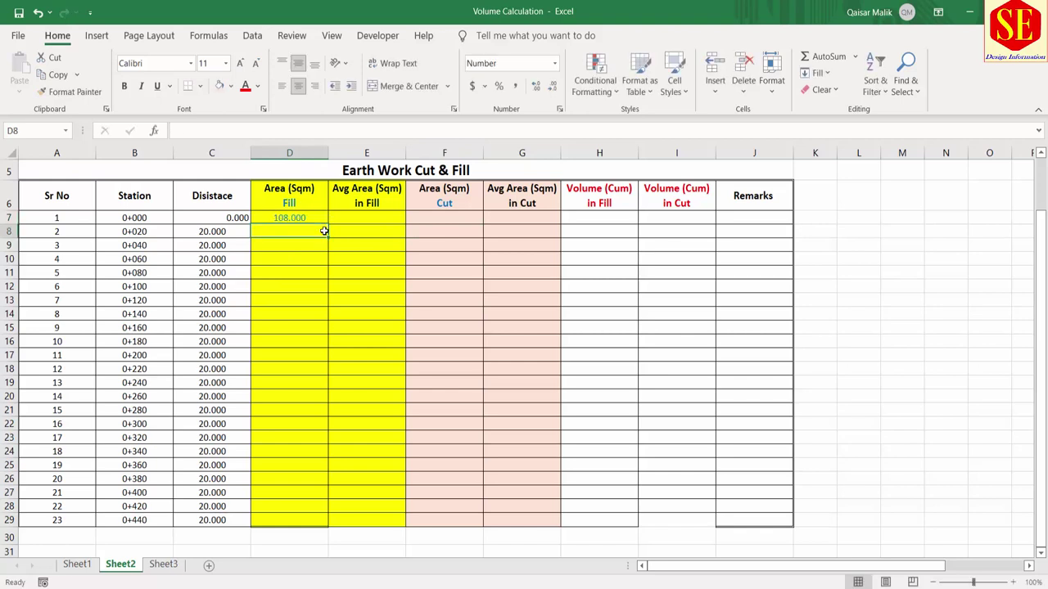
left_click(314, 218)
left_click_drag(328, 224, 334, 528)
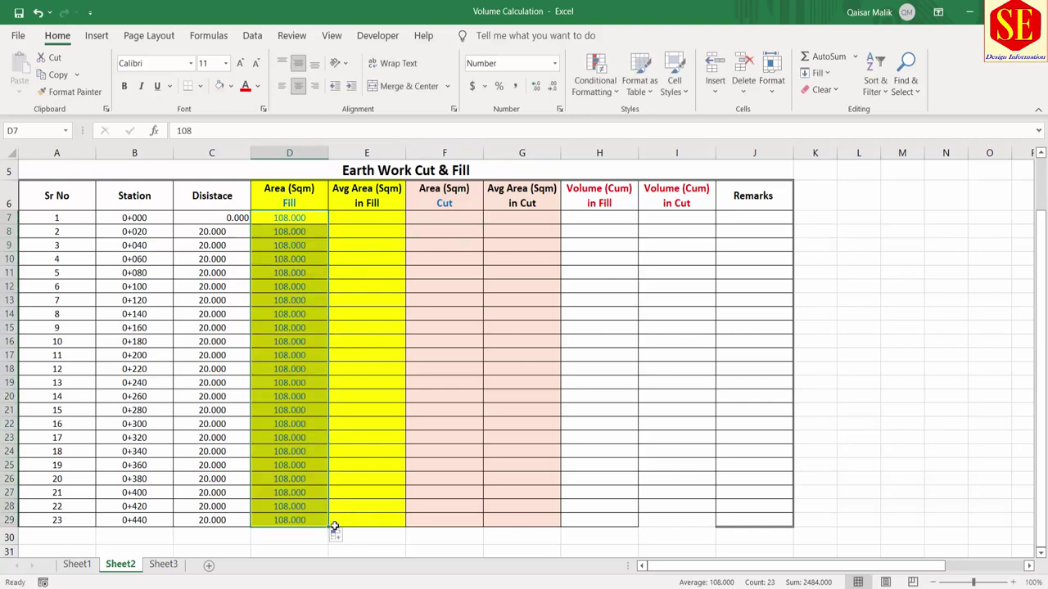
left_click(340, 340)
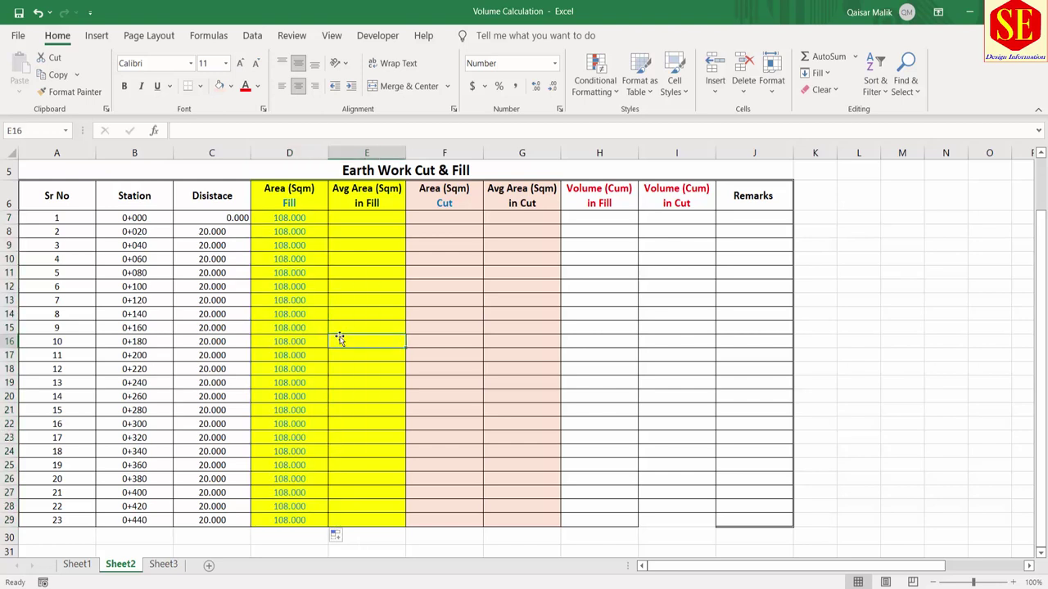
Enter 0 as the first average fill area in E7
left_click(346, 217)
type("0")
key("Return")
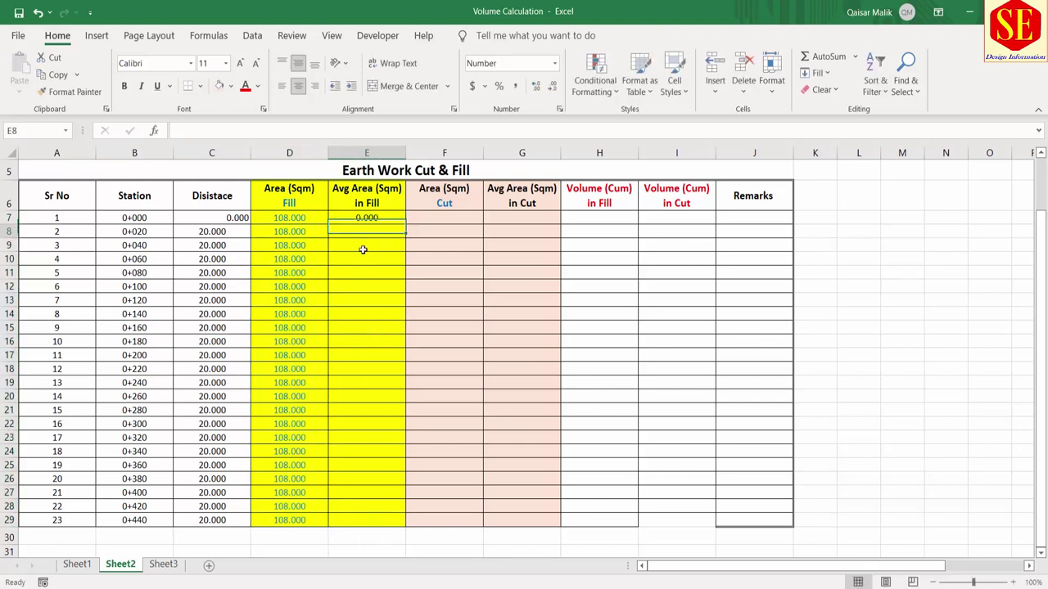
Enter the average formula =(D7+D8)/2 in E8 and fill it down to E29
type("=(")
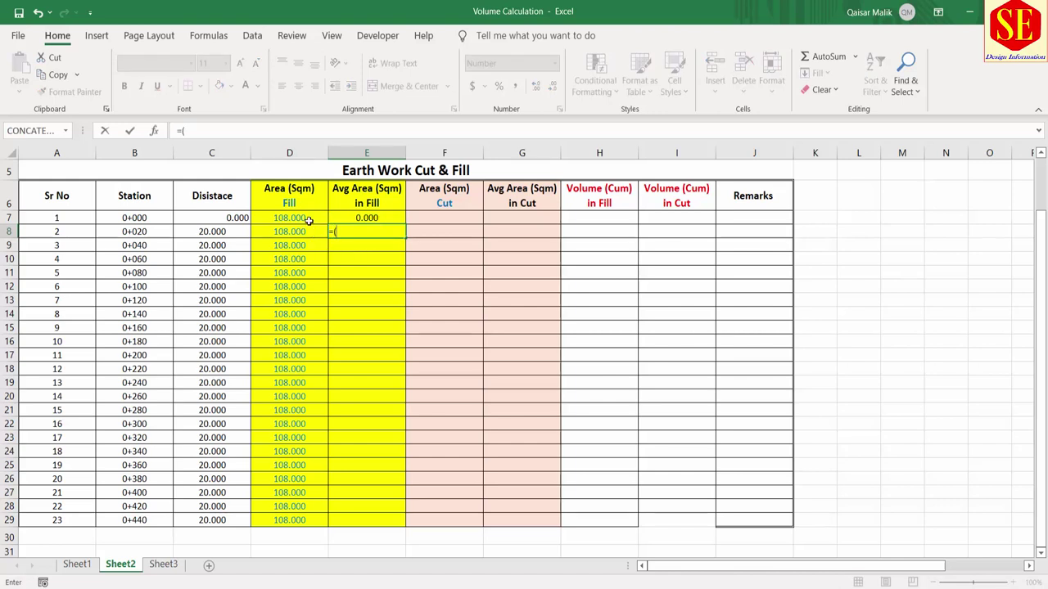
left_click(310, 218)
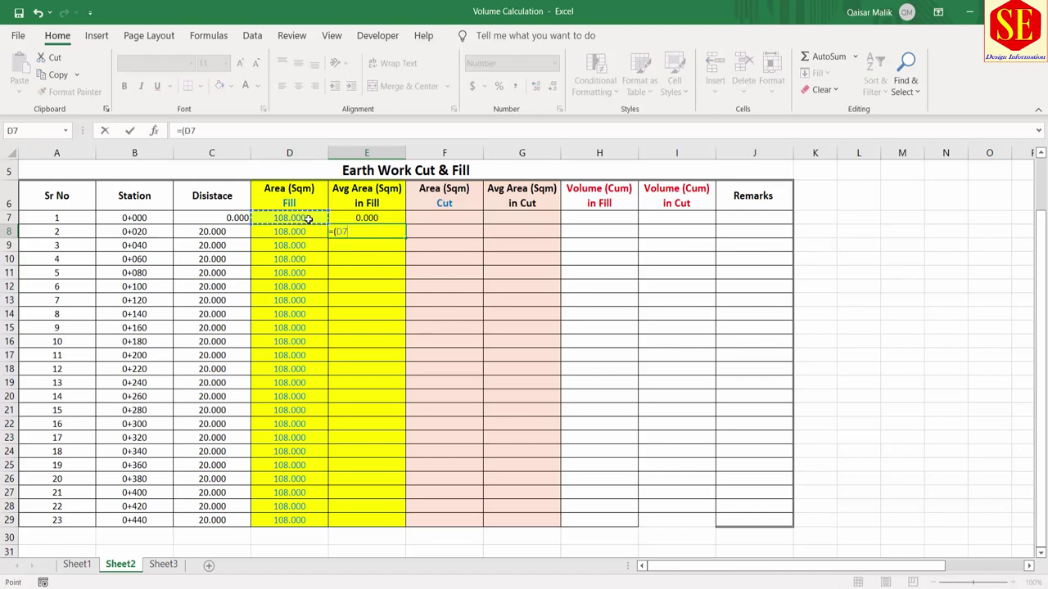
type("+")
left_click(307, 233)
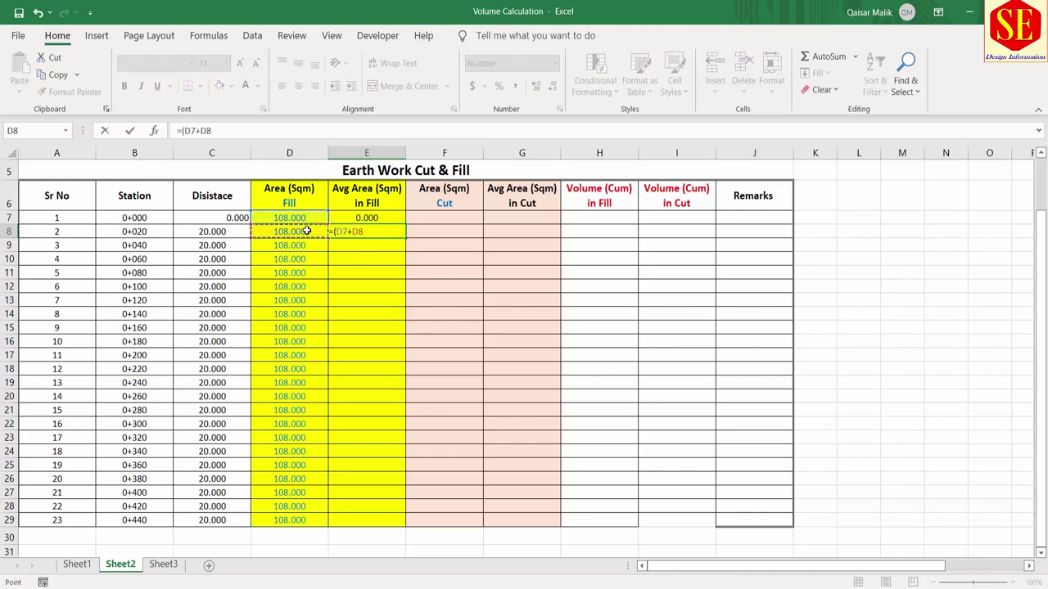
type(")/2")
key("Return")
left_click(367, 232)
left_click_drag(406, 238, 406, 526)
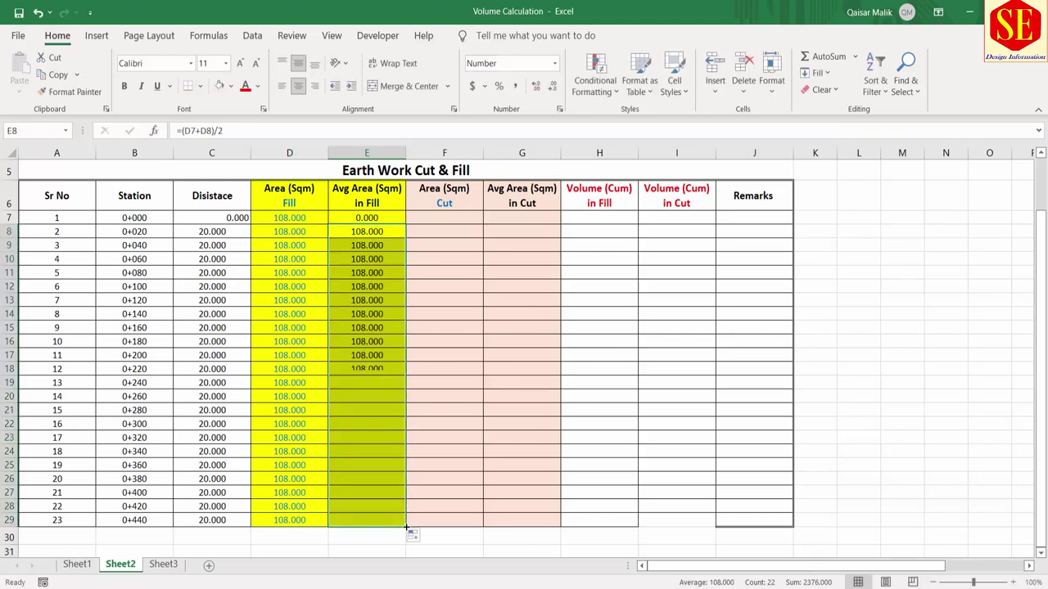
left_click(325, 288)
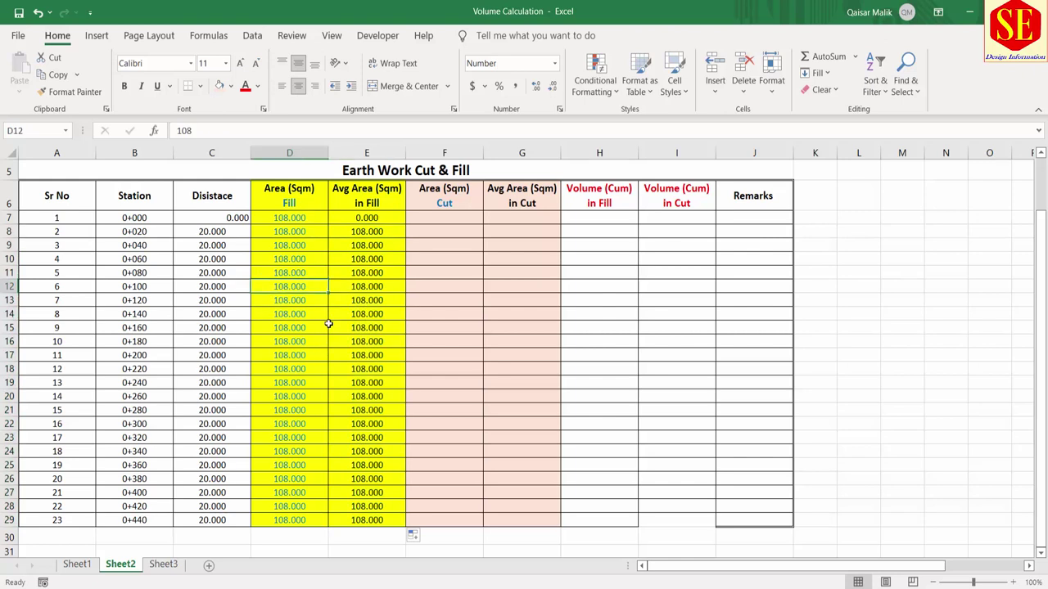
left_click(455, 218)
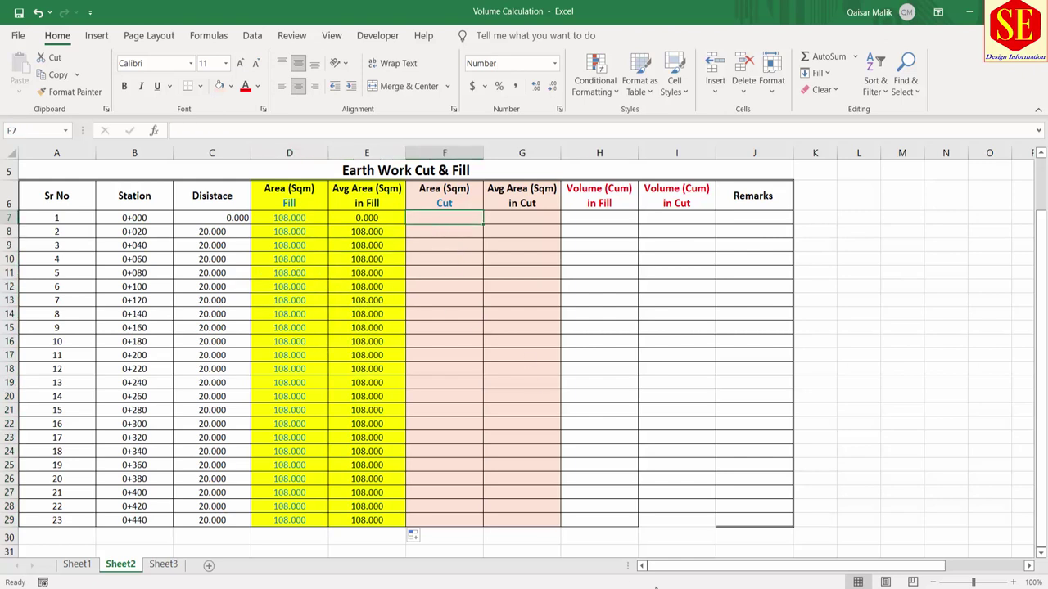
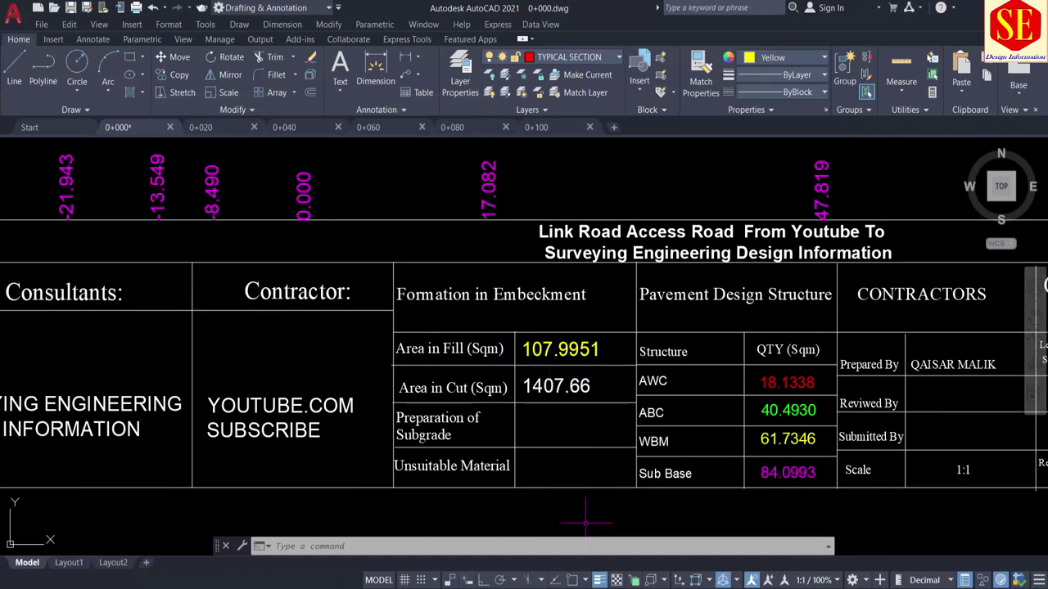
Enter cut areas 1407.660 for 0+000 and 1925.193 for 0+020, read from the AutoCAD tables
type("14")
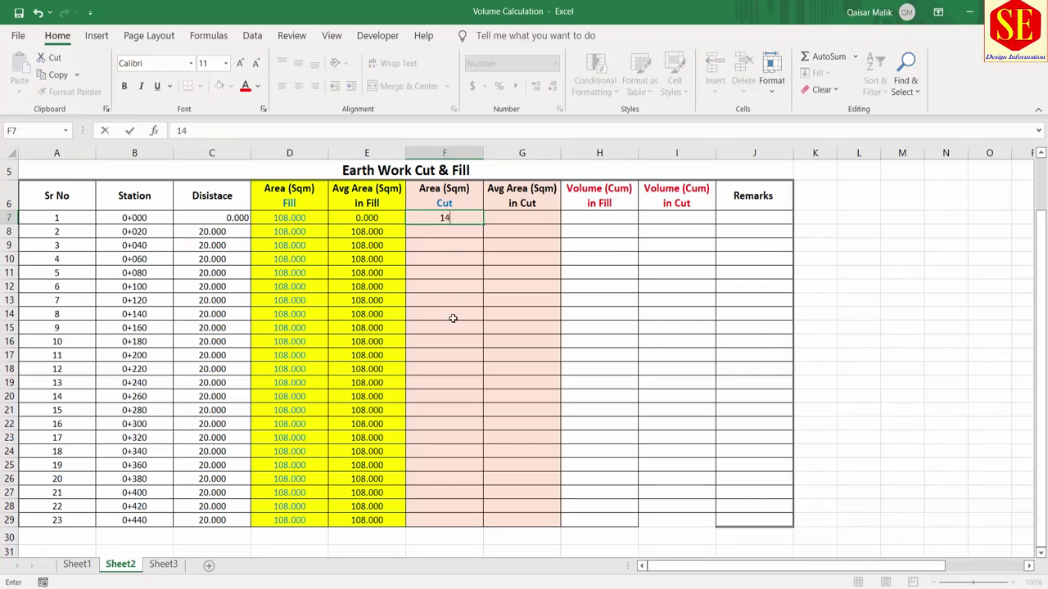
type("07.66")
key("Return")
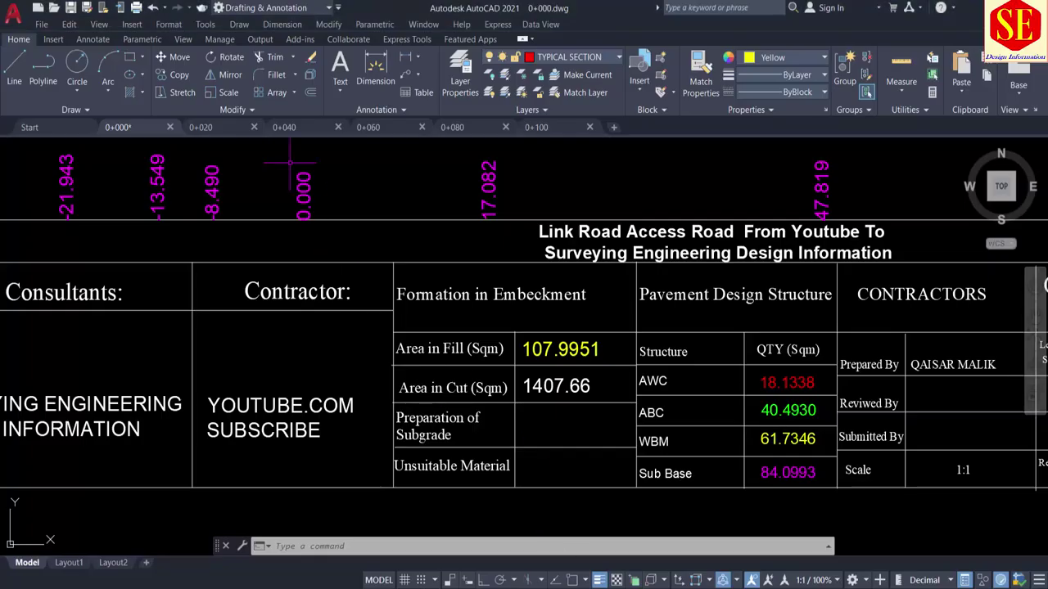
left_click(217, 130)
scroll(575, 483, "up", 1)
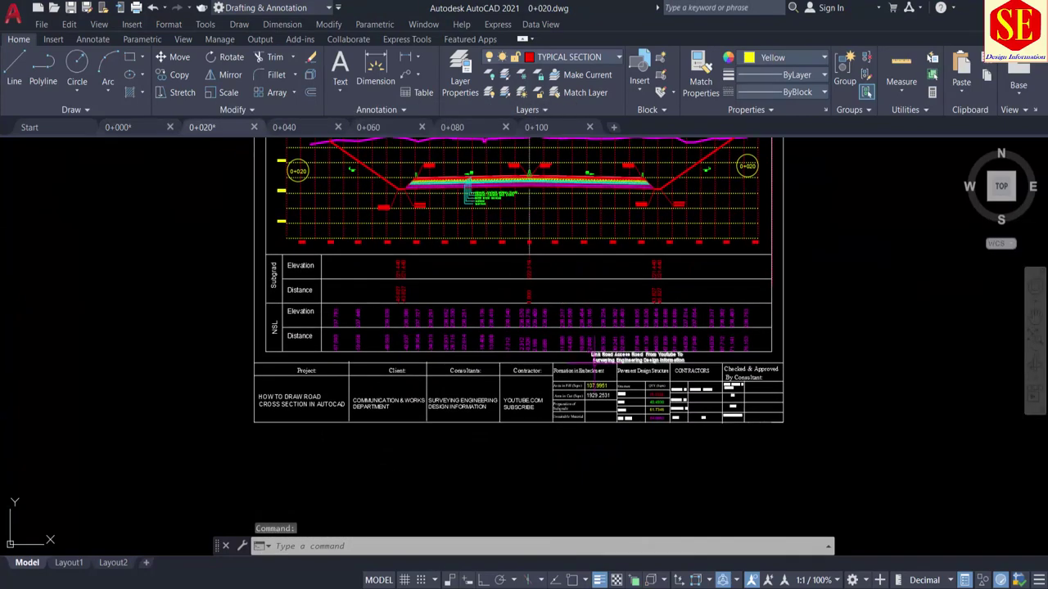
scroll(597, 507, "up", 5)
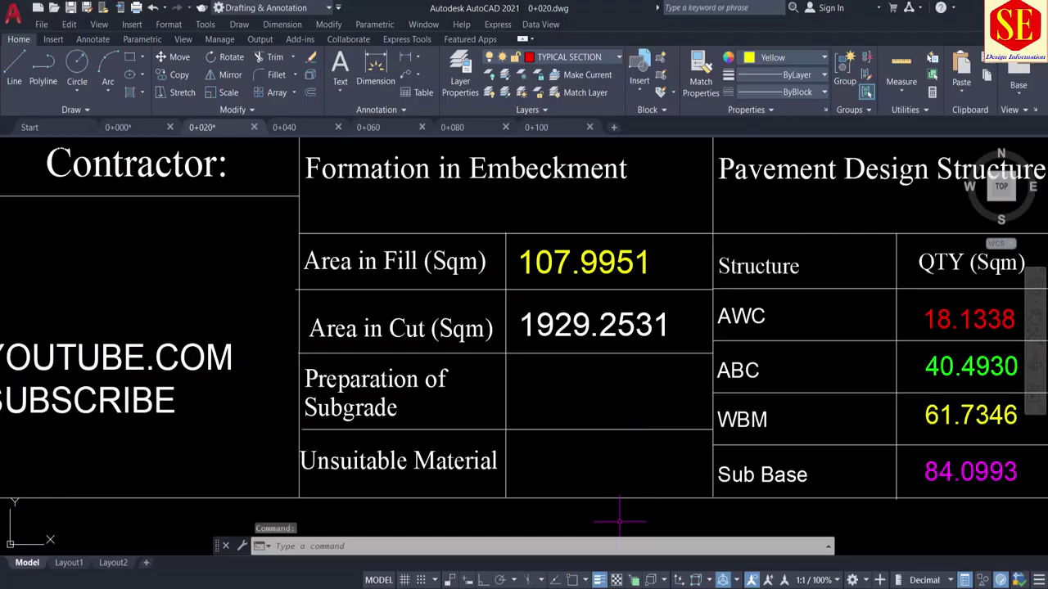
key("alt+Tab")
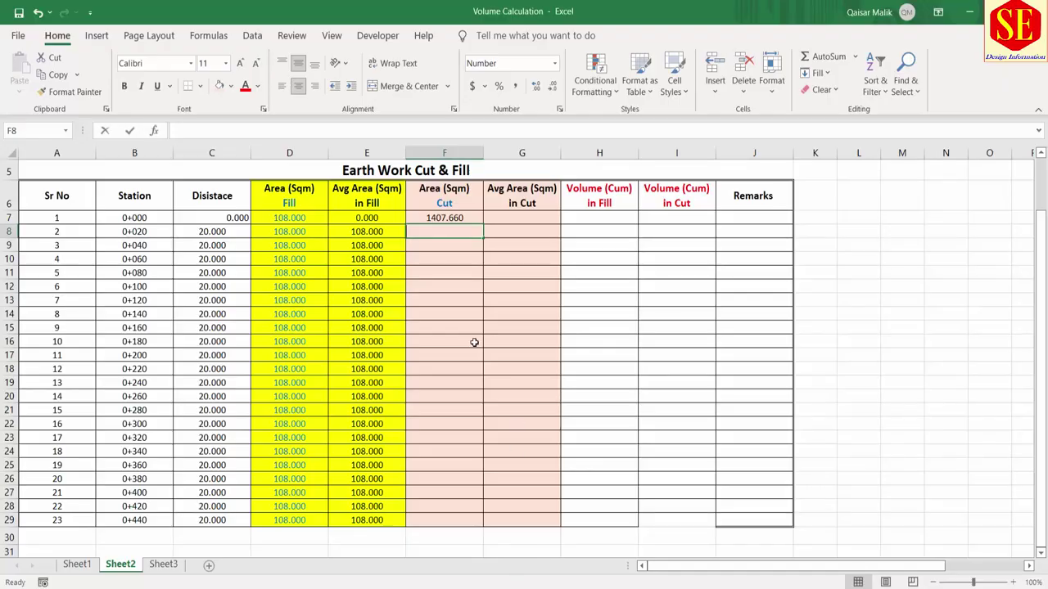
type("1925.193")
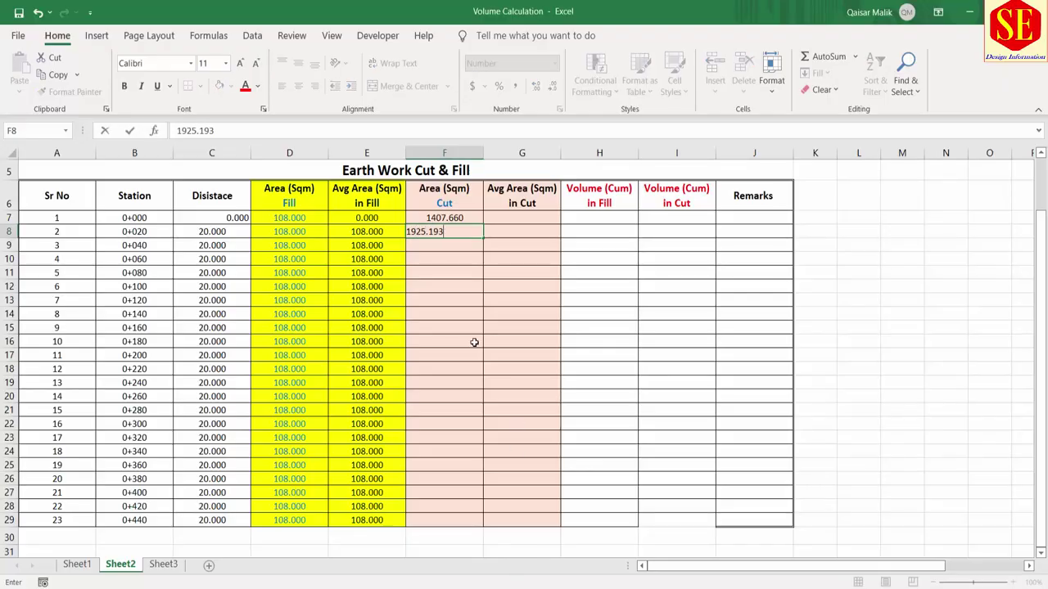
key("Return")
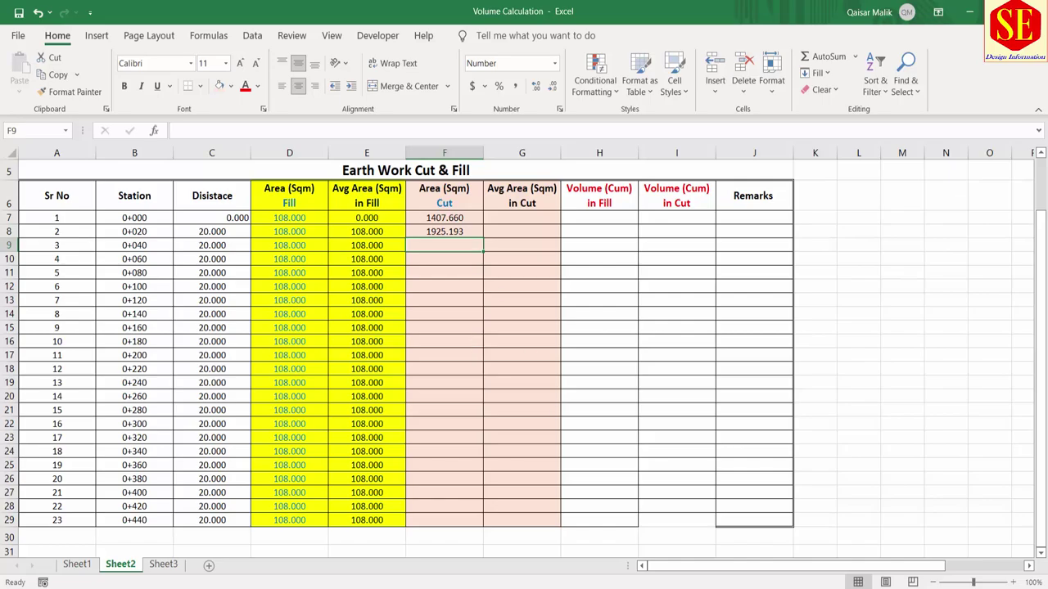
Read the 0+040 area table in AutoCAD and enter cut area 1837.660 in Excel
key("alt+Tab")
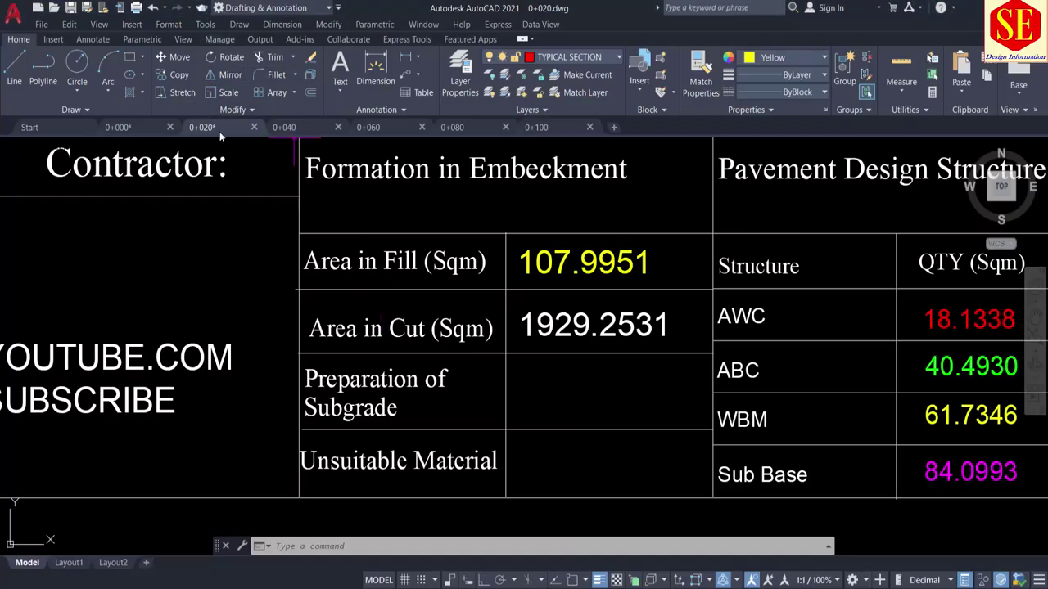
left_click(297, 129)
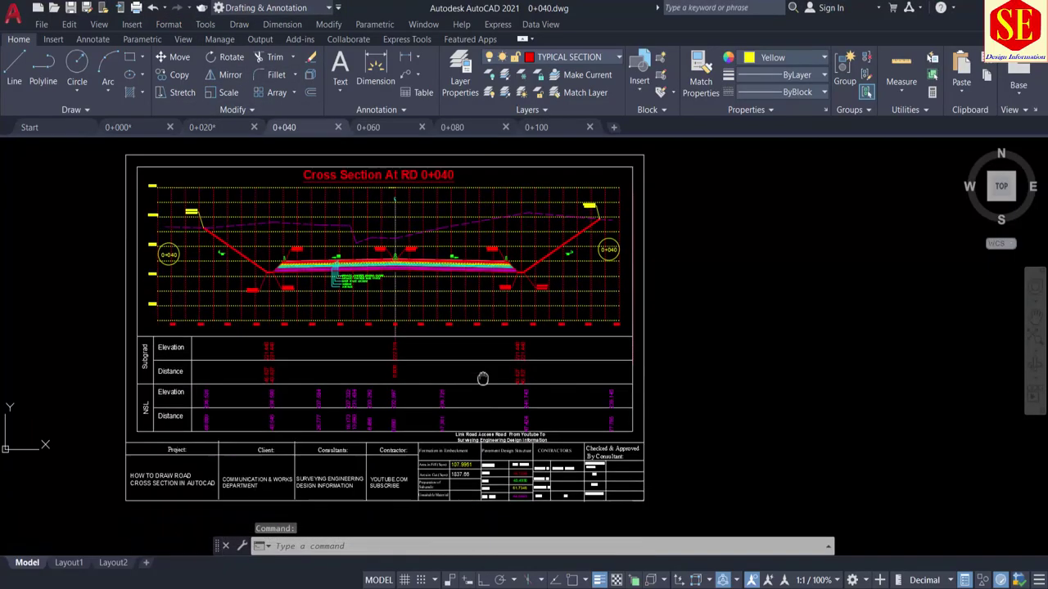
middle_click_drag(483, 378, 483, 319)
scroll(483, 327, "up", 5)
scroll(372, 385, "up", 2)
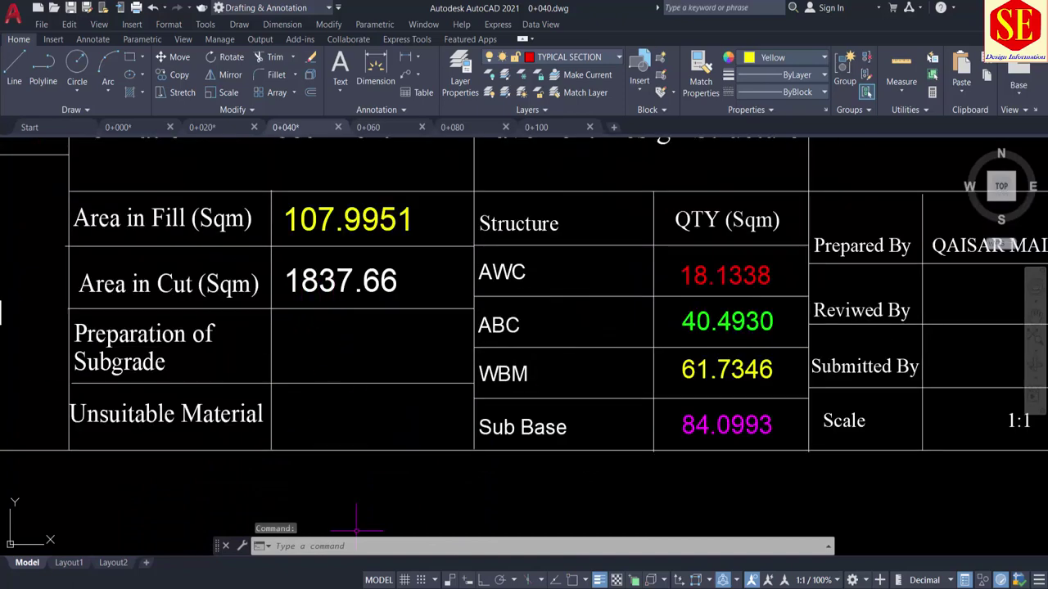
key("alt+Tab")
type("1")
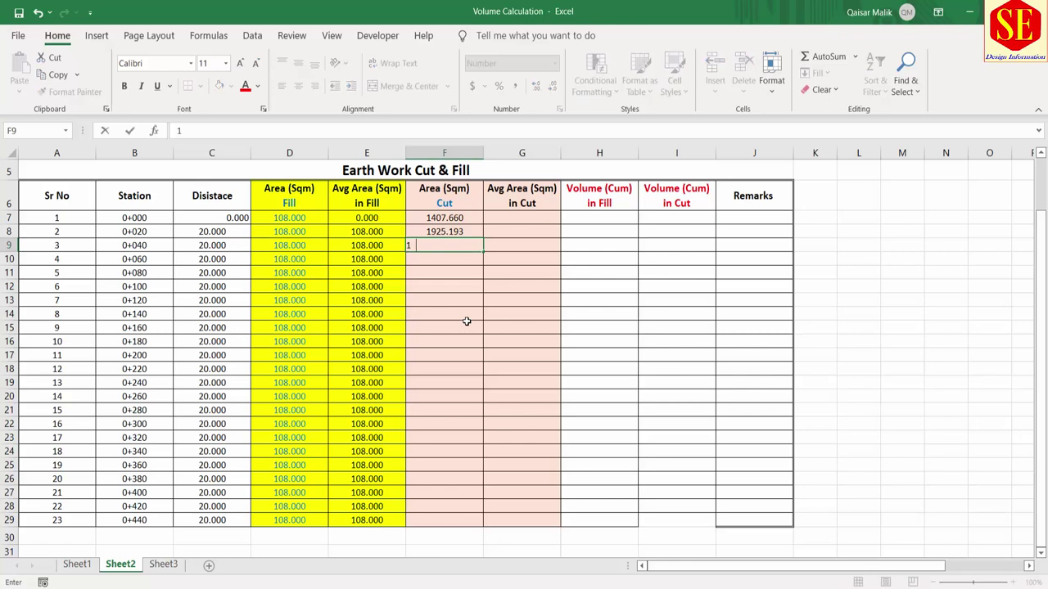
key("Return")
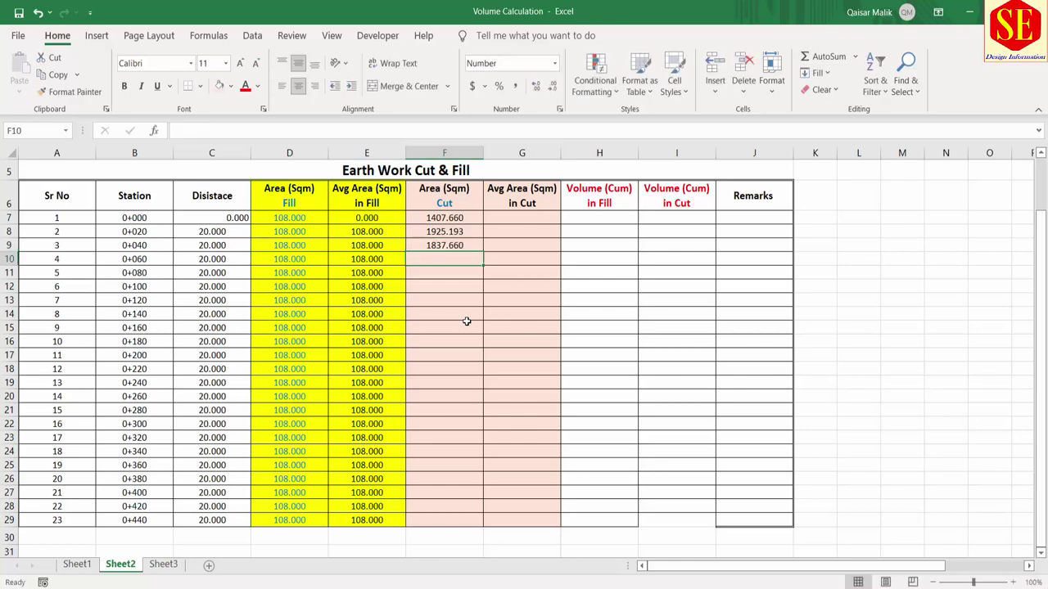
Bring up the 0+060 cross-section drawing and zoom to its area table
key("alt+Tab")
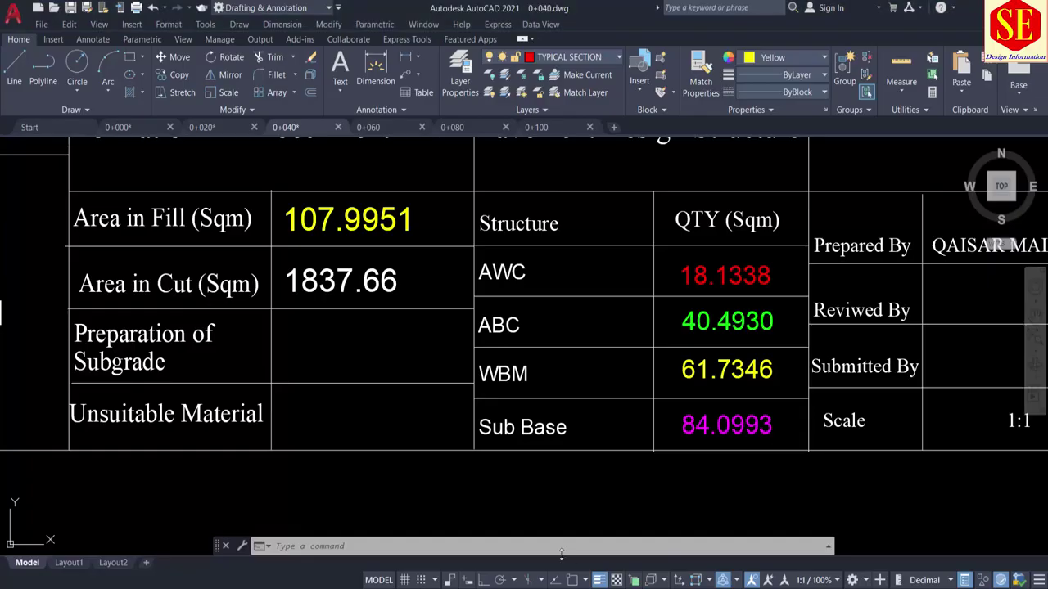
left_click(375, 131)
scroll(497, 355, "up", 1)
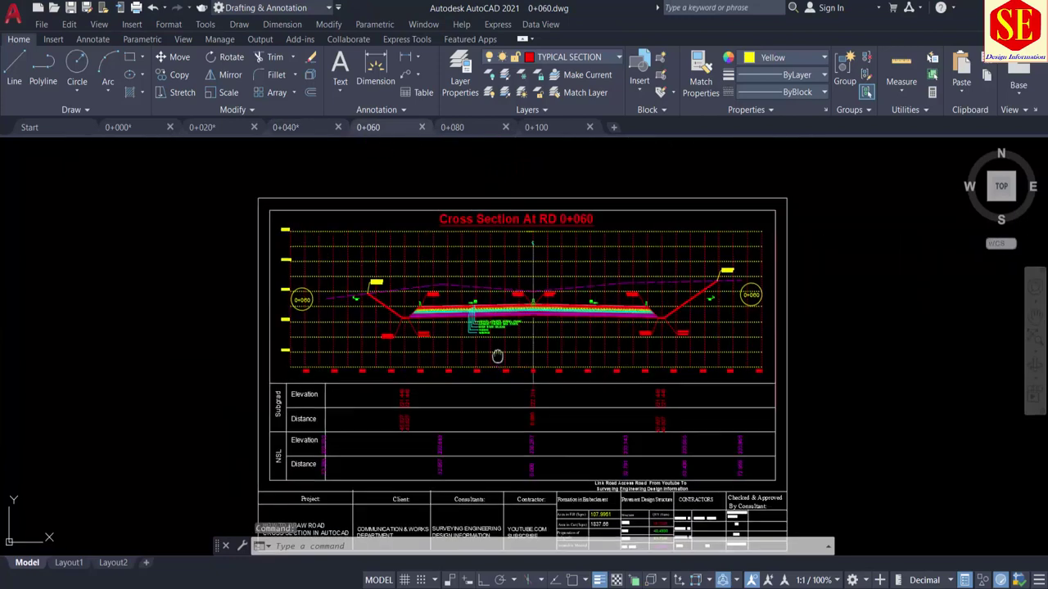
scroll(533, 433, "up", 2)
scroll(559, 377, "up", 3)
scroll(559, 368, "up", 2)
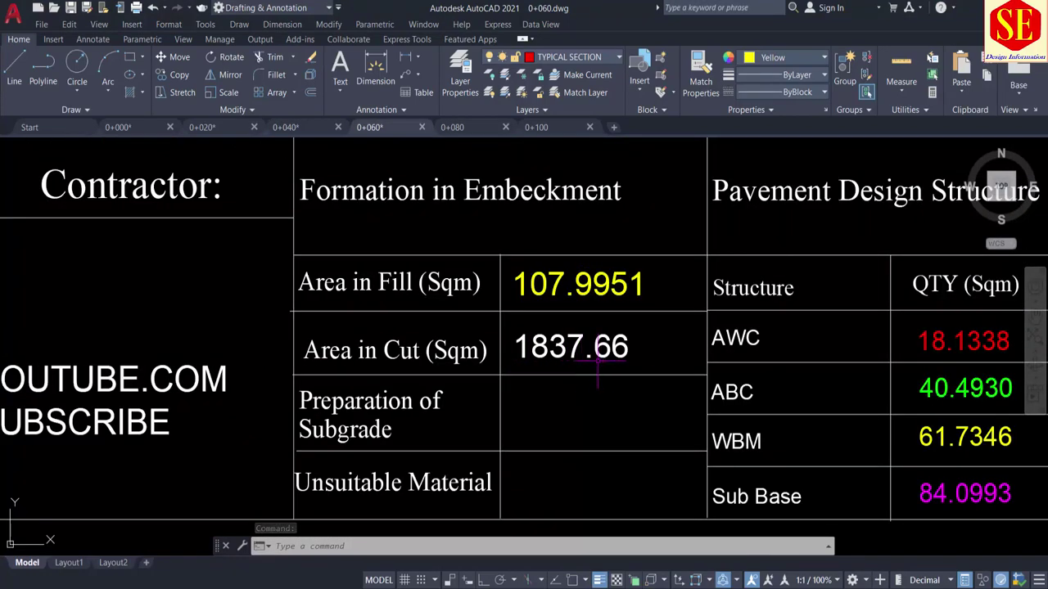
Enter cut areas 1837.66, 1800.25, 1701.25, 1501.56 and 1781.25 for stations 0+060 to 0+140
key("alt+Tab")
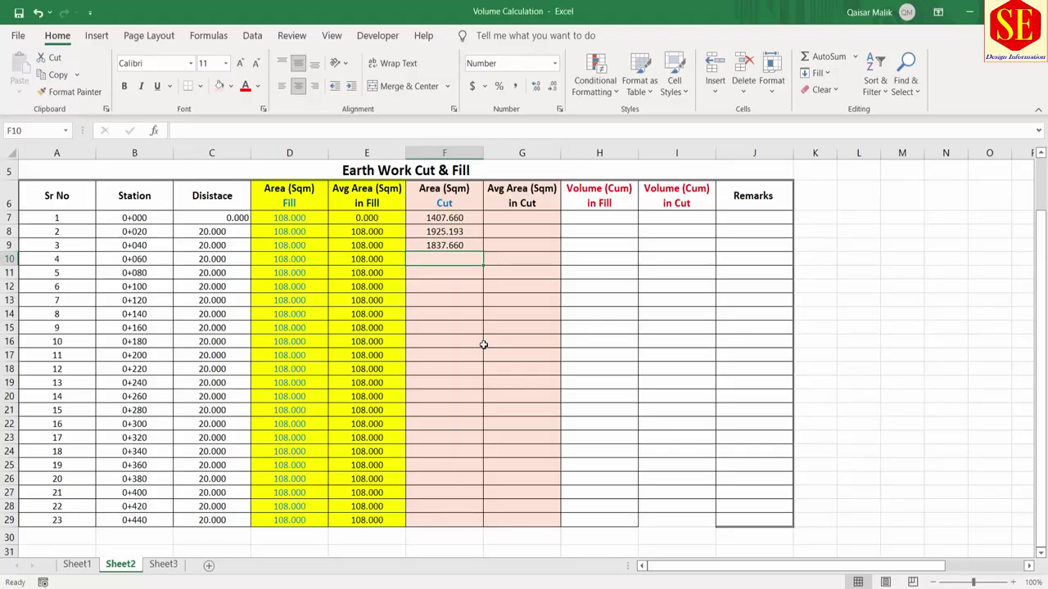
type("1837.66")
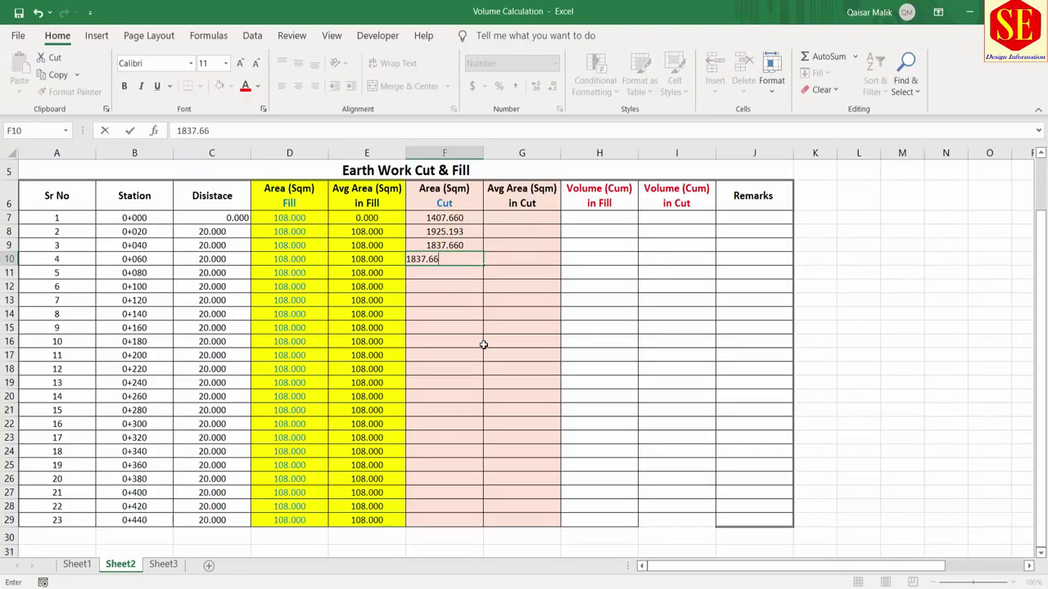
key("Return")
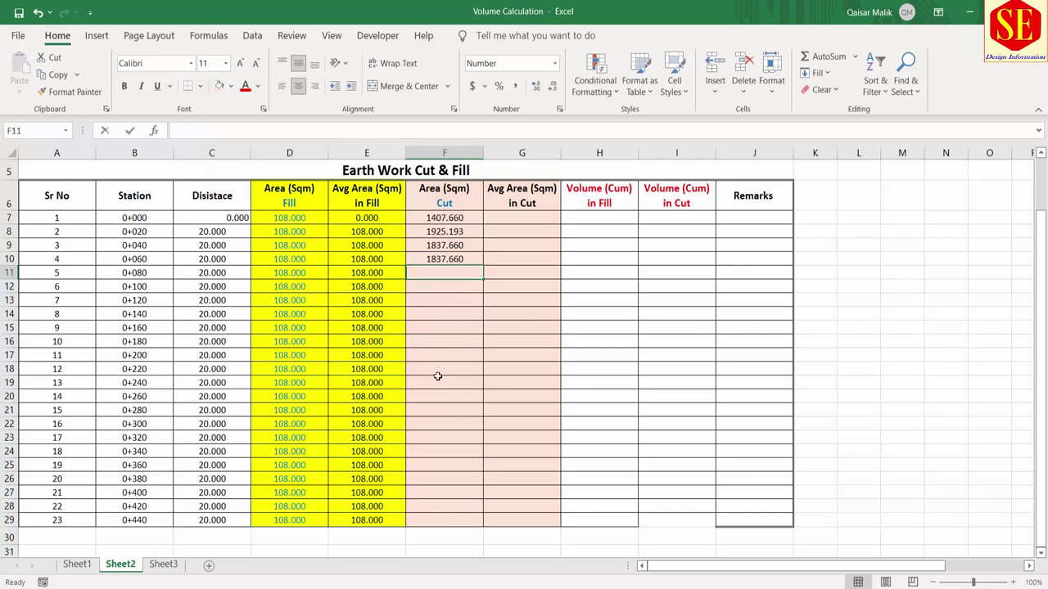
type("1800.25")
key("Return")
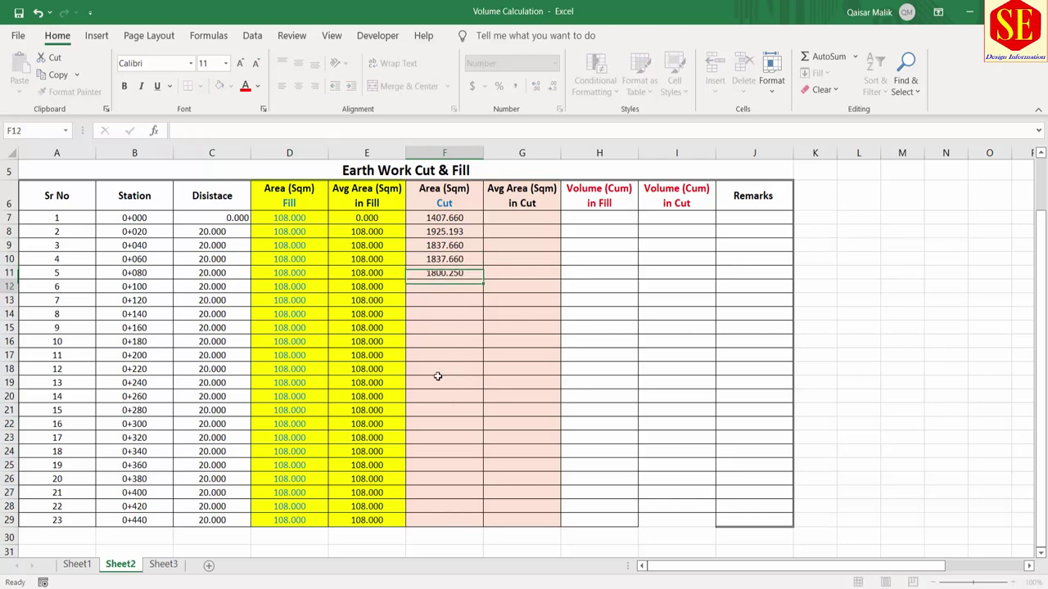
type("1701.25")
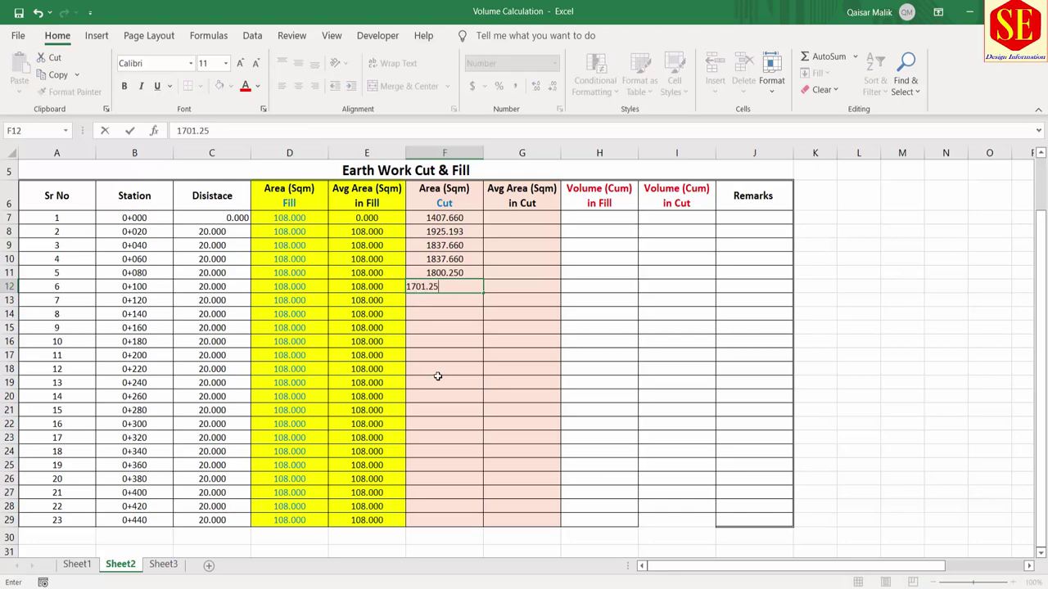
key("Return")
type("1501.56")
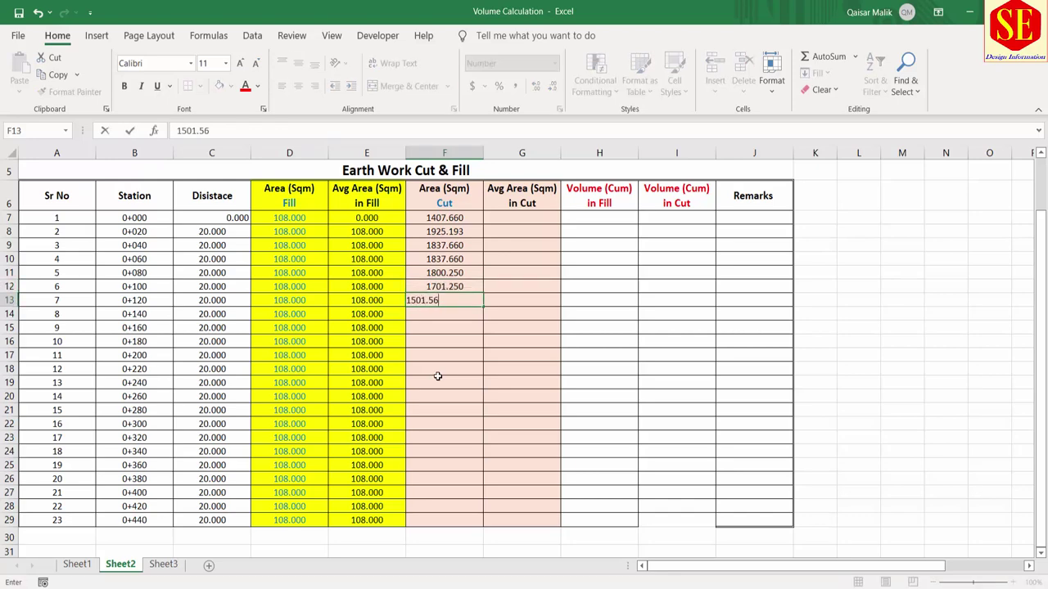
key("Return")
type("1")
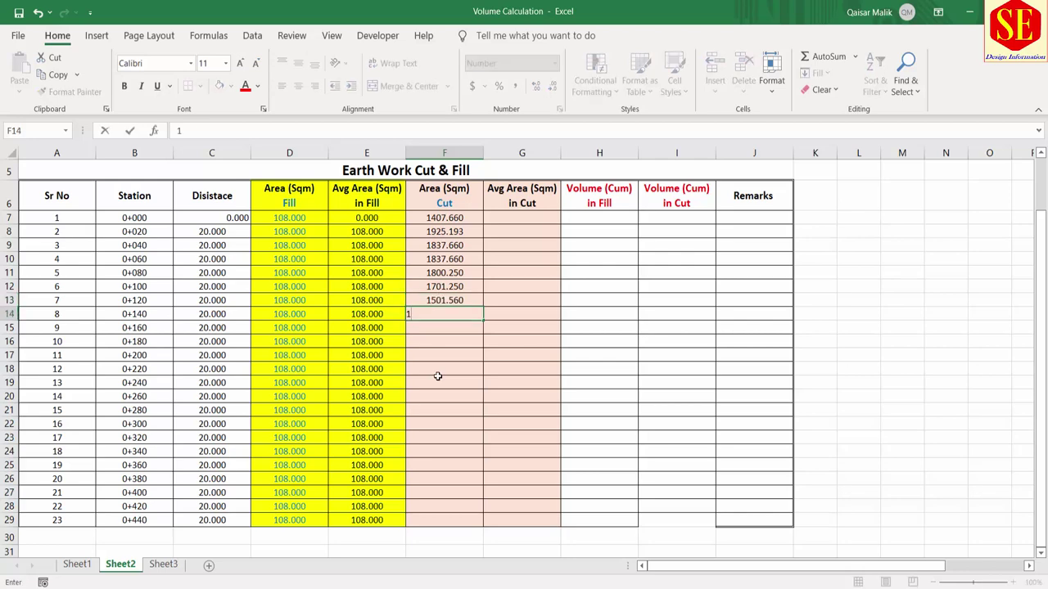
type("781.2")
type("5")
key("Return")
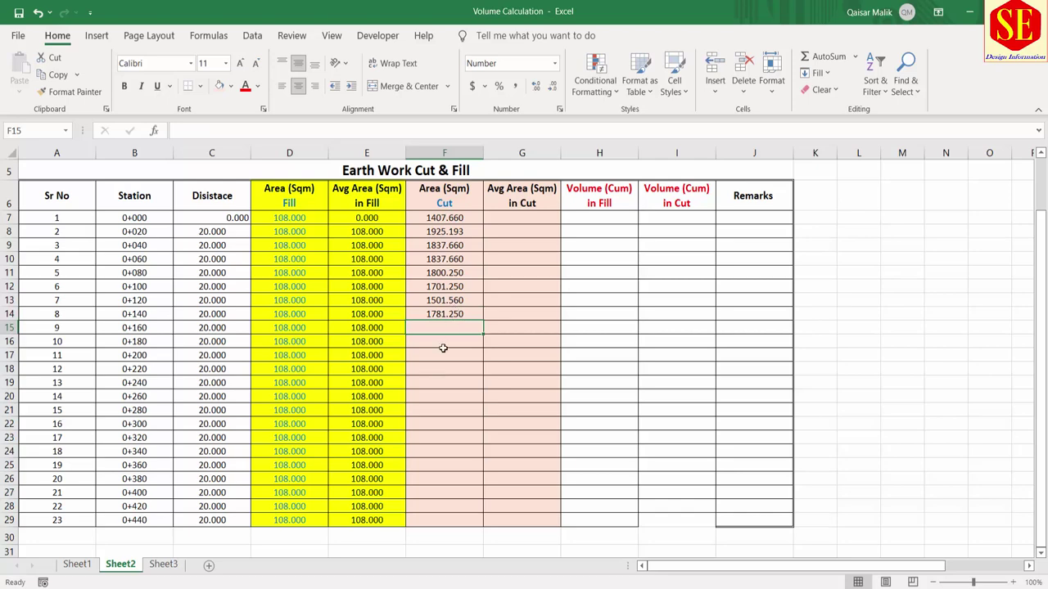
Copy 1781.250 from F14 down to row 29 (0+440) and check the values
left_click(442, 315)
left_click_drag(484, 321, 489, 524)
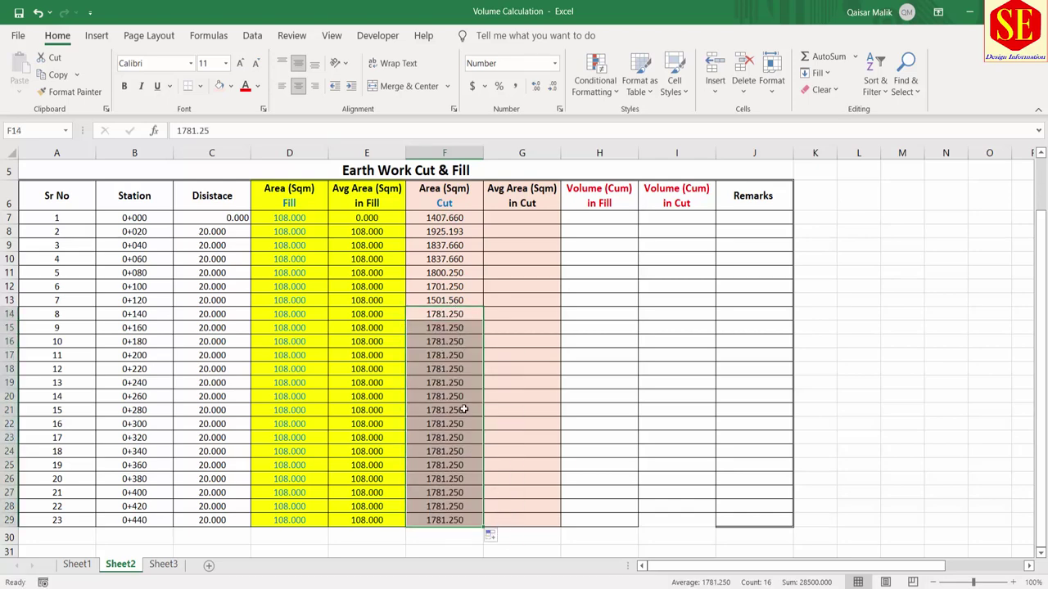
left_click(450, 367)
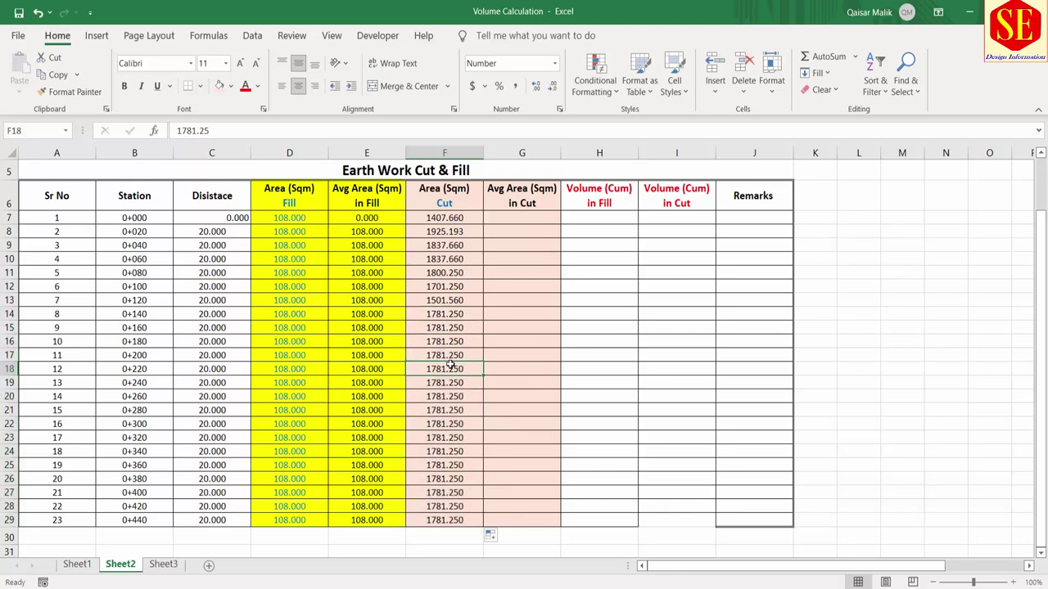
left_click(450, 259)
left_click(449, 288)
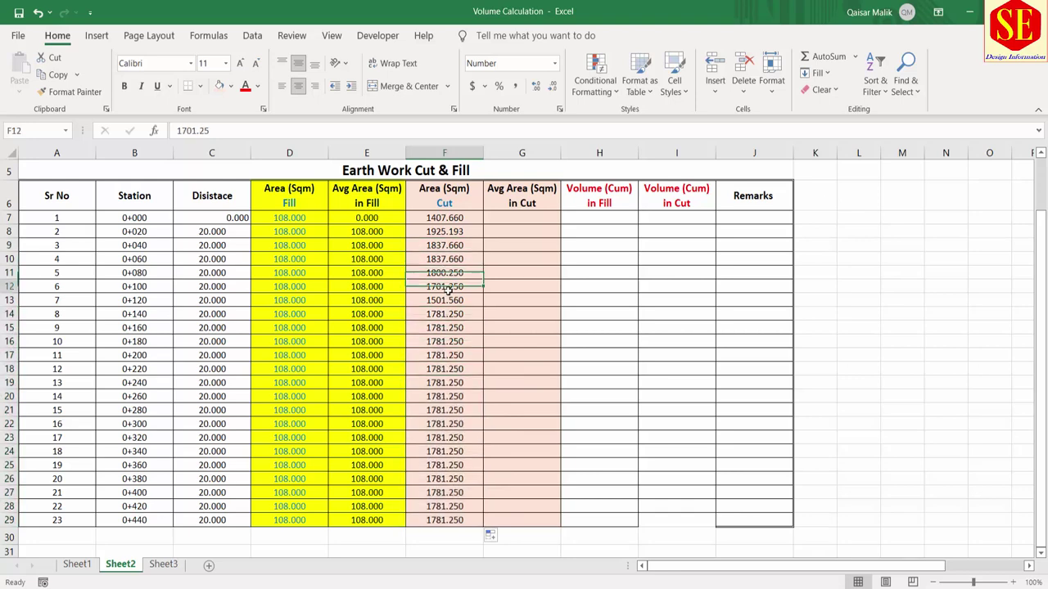
left_click(449, 314)
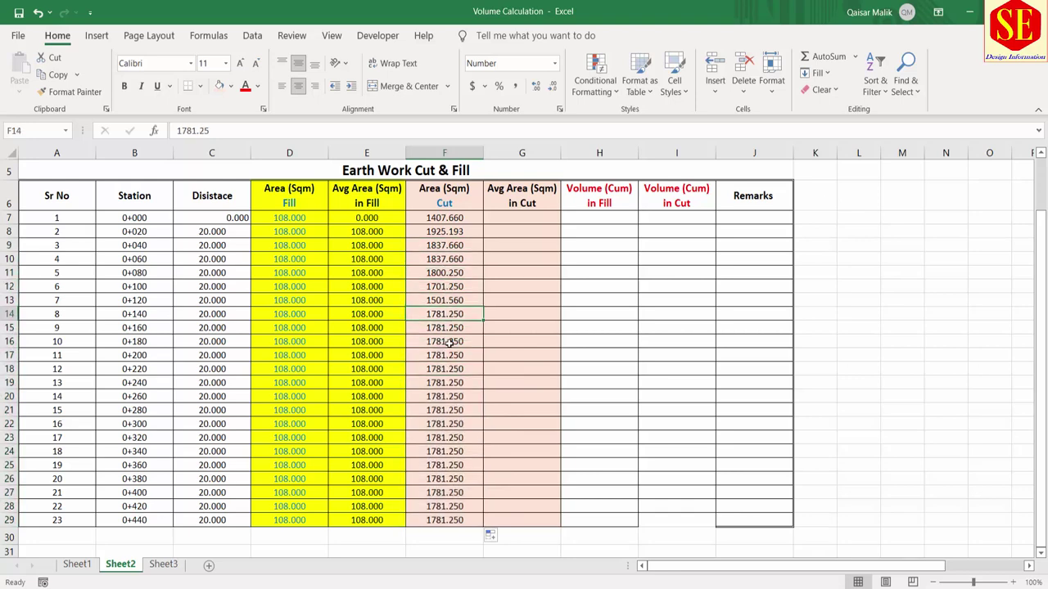
Put 0 in G7 and copy E8's averaging formula into G8 for the first average cut area
left_click(531, 218)
type("0")
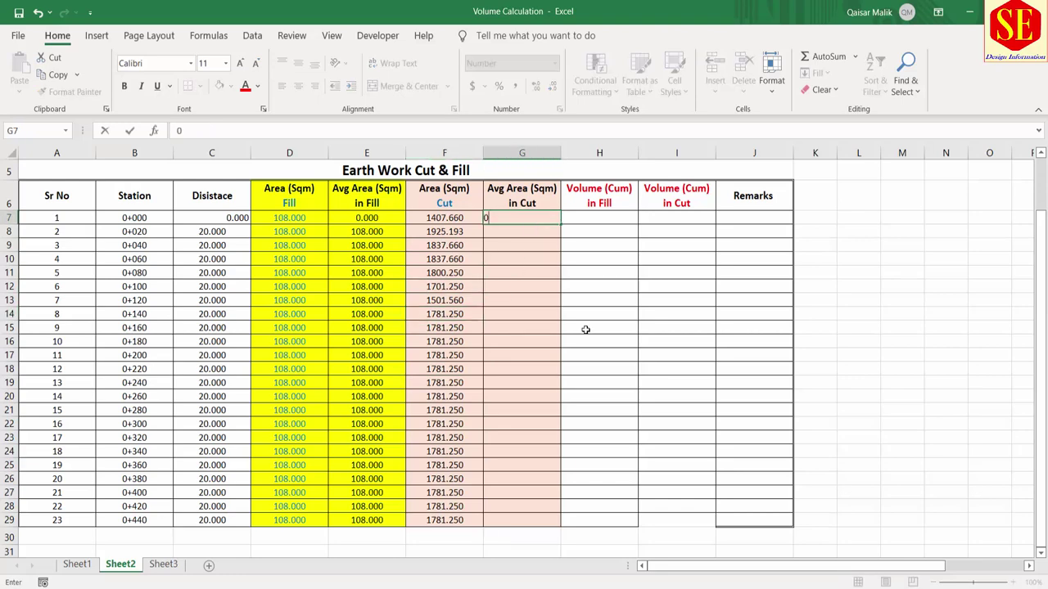
key("Return")
left_click(378, 232)
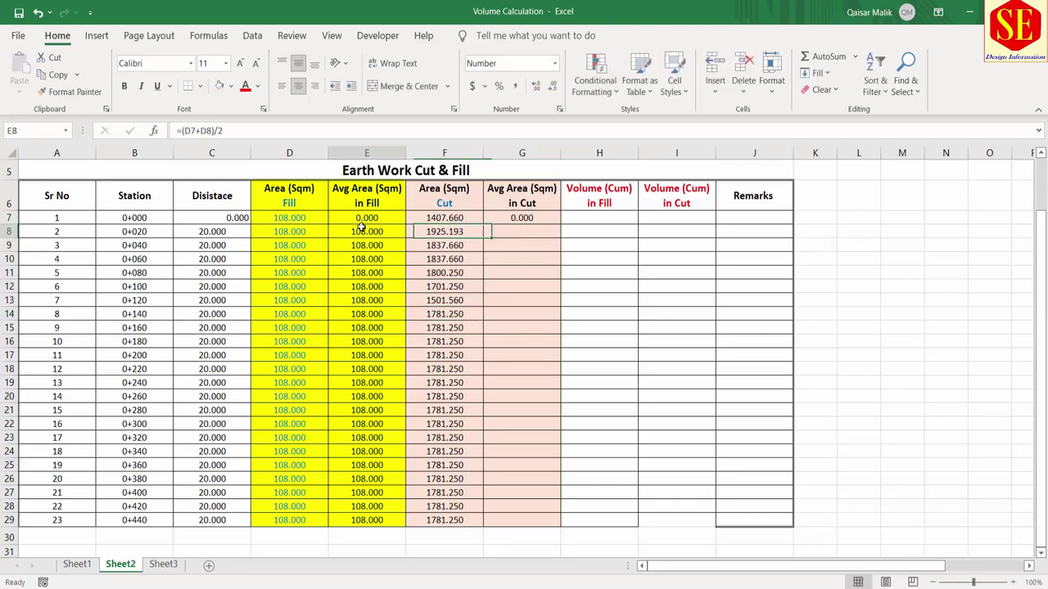
right_click(361, 228)
left_click(389, 253)
left_click(499, 234)
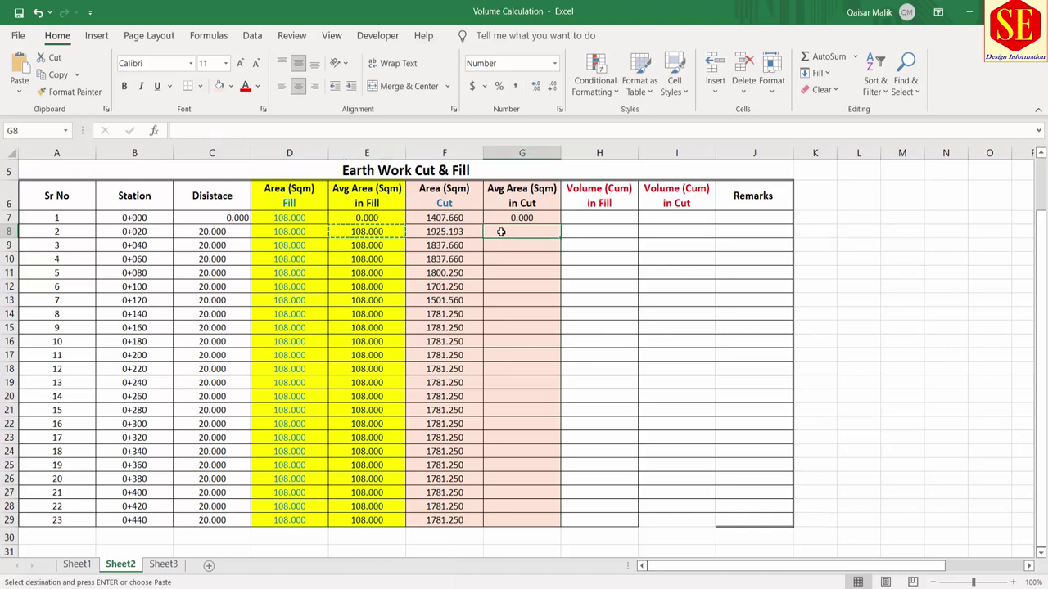
right_click(502, 234)
left_click(525, 294)
double_click(511, 233)
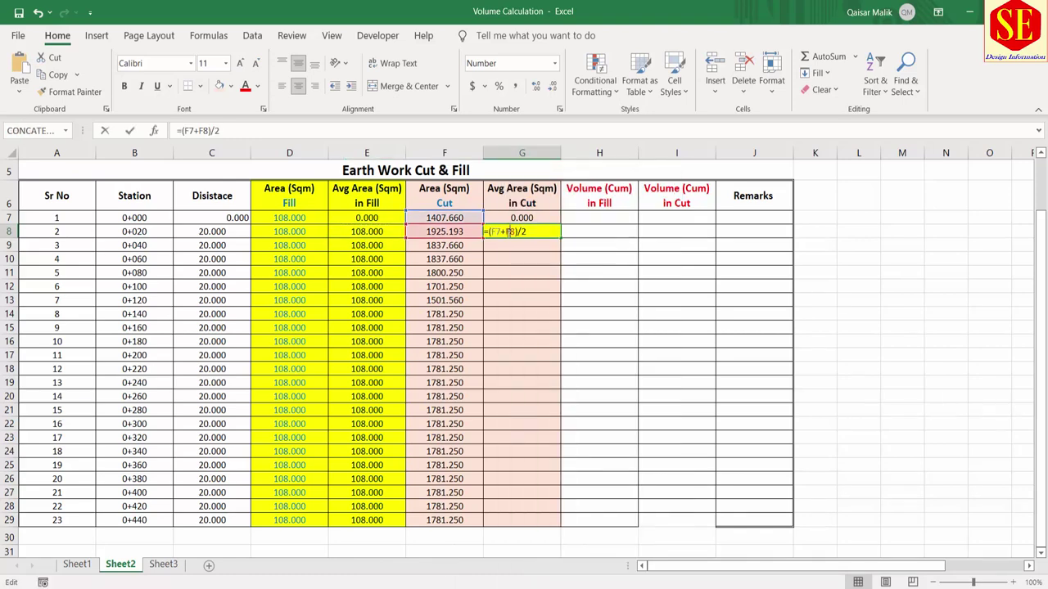
key("Escape")
Enter =(F8+F9)/2 in G9 and fill it down to G29
left_click(499, 247)
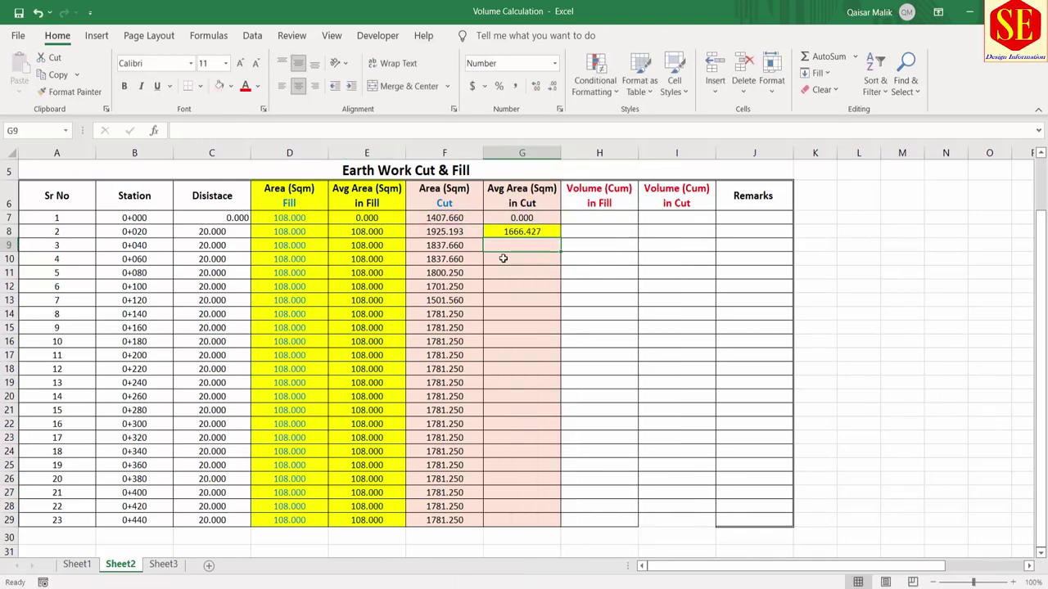
type("=(")
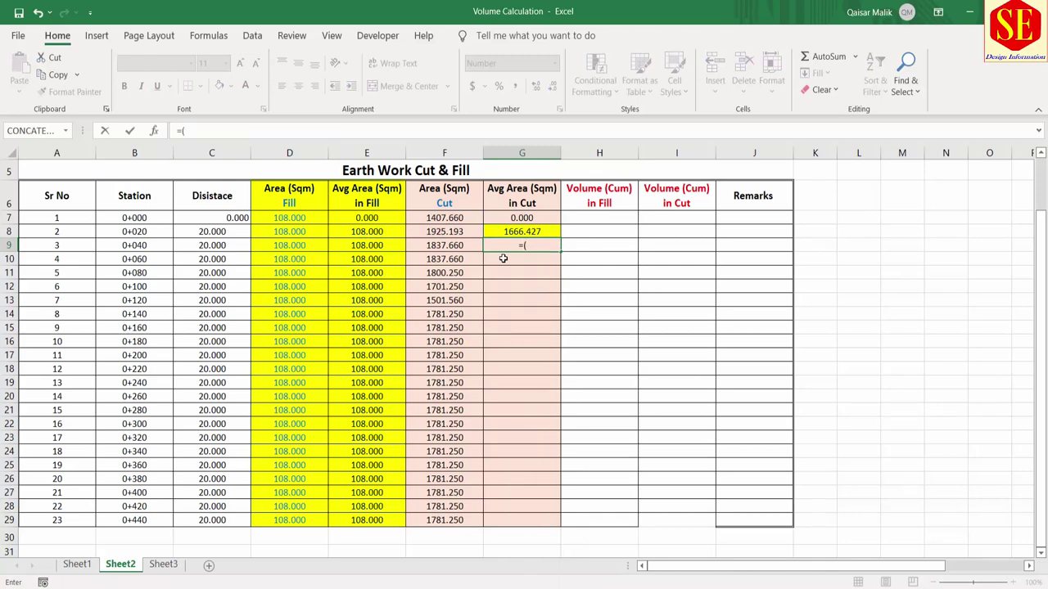
left_click(455, 231)
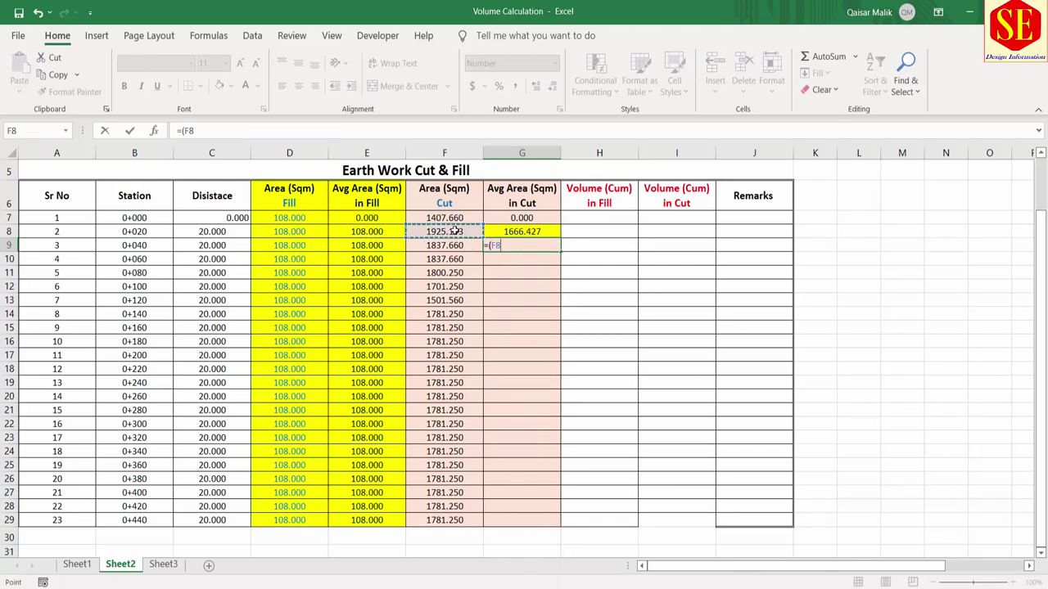
type("+")
left_click(456, 247)
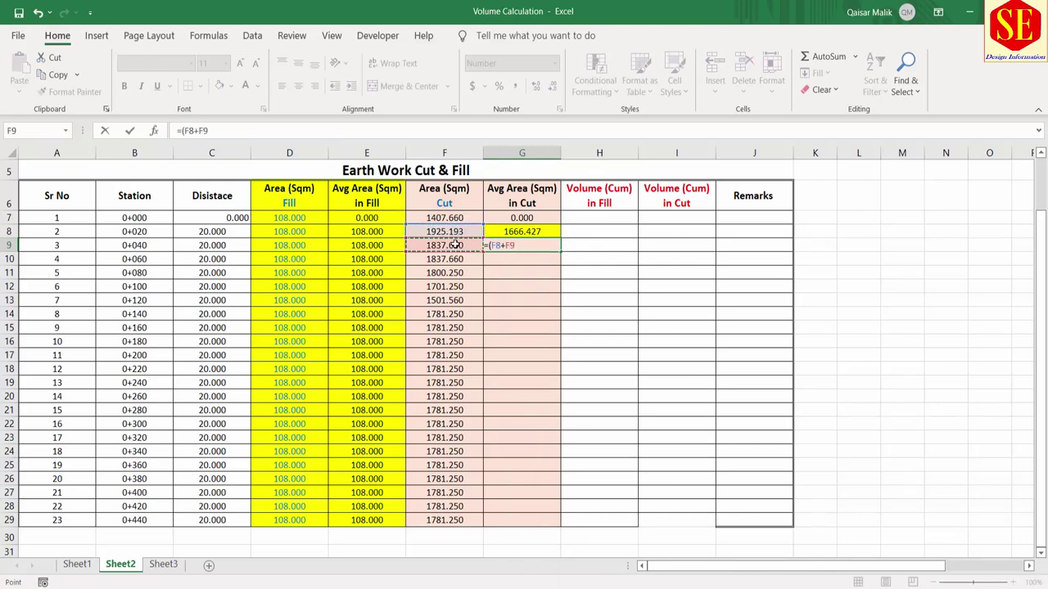
type(")/2")
key("Return")
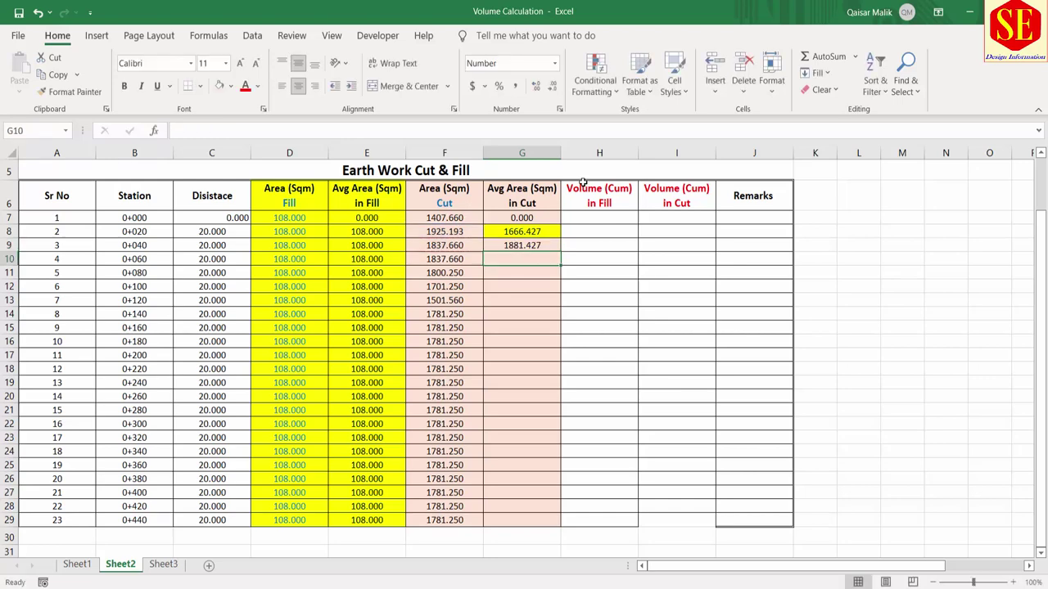
left_click(536, 245)
left_click_drag(560, 252, 555, 533)
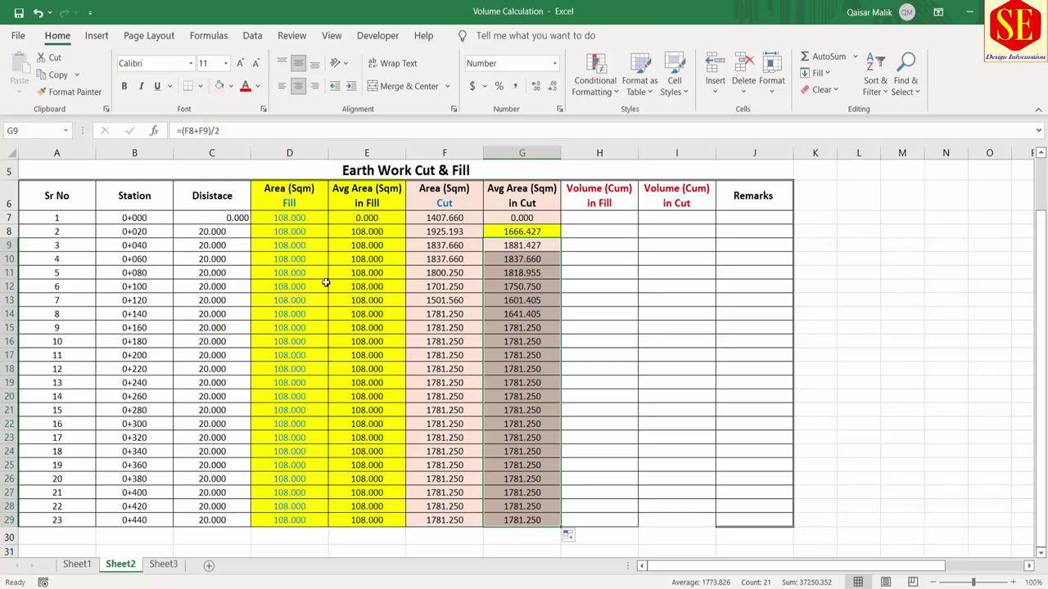
Review the averages and enter =C7*E7 in H7 for the first fill volume
left_click(503, 232)
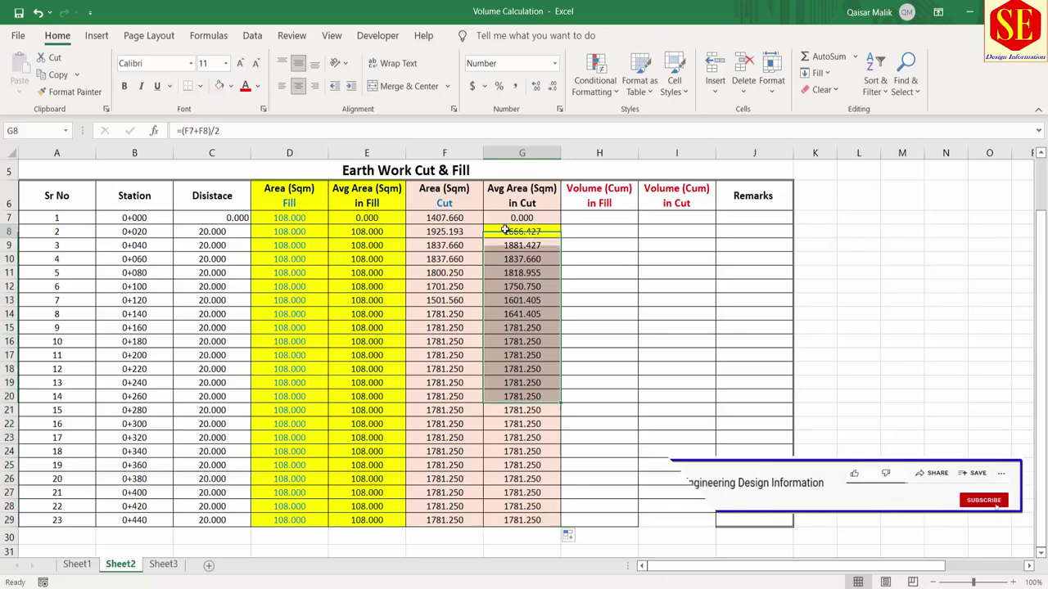
left_click(432, 272)
left_click(318, 232)
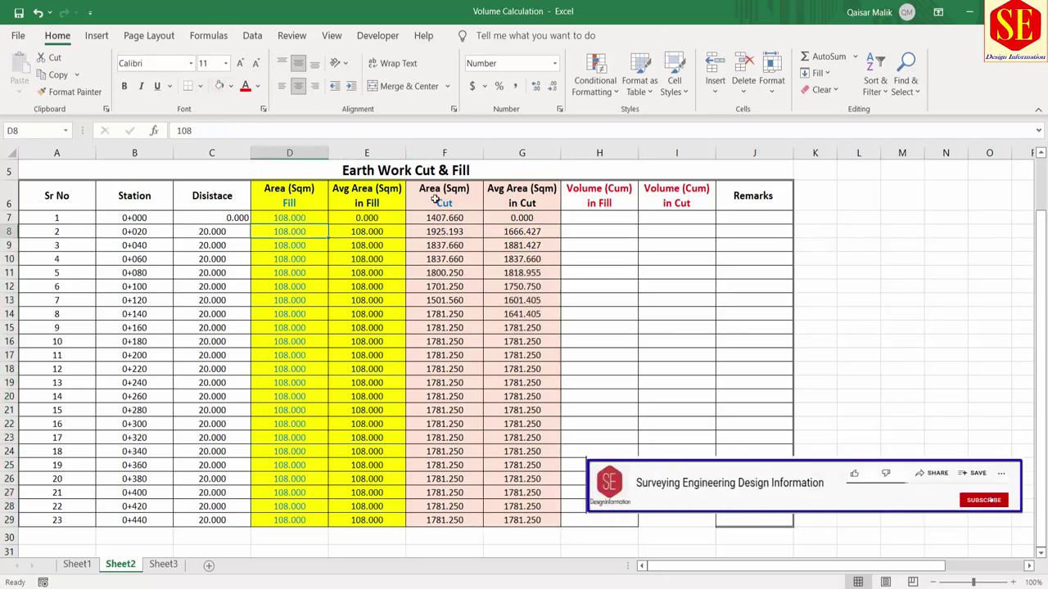
left_click(606, 193)
left_click(598, 218)
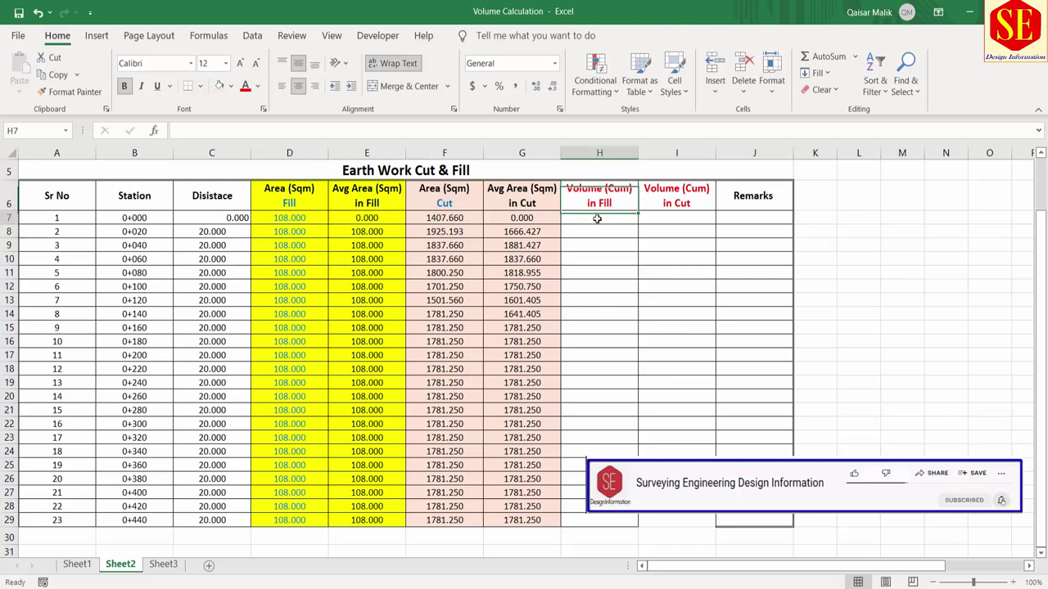
type("=C7*E7")
key("Return")
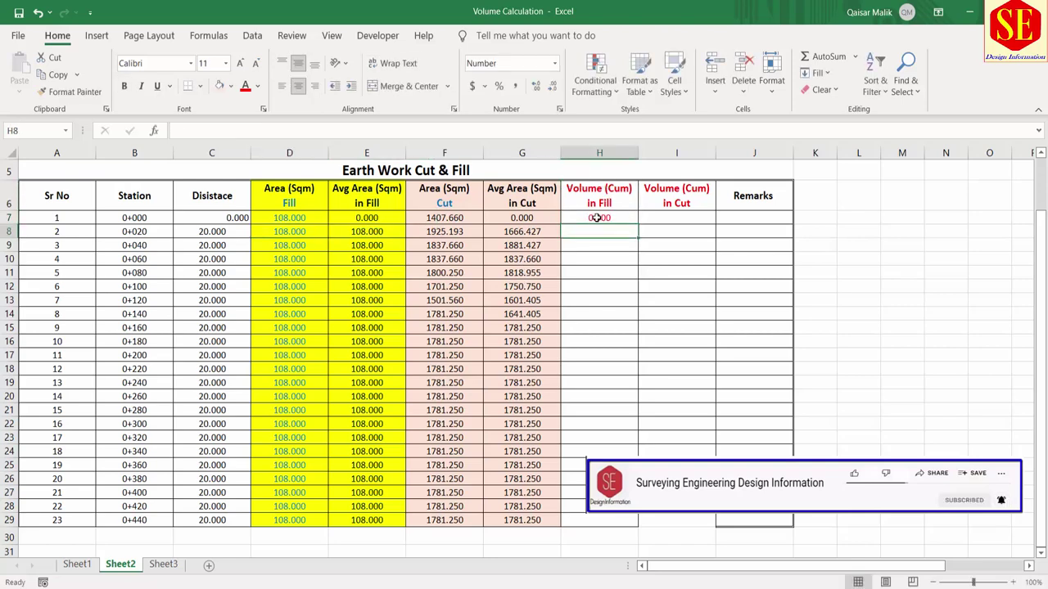
Enter =E8*C8 in H8 and fill it to H29, then begin =G7*C7 in I7
type("=")
left_click(371, 232)
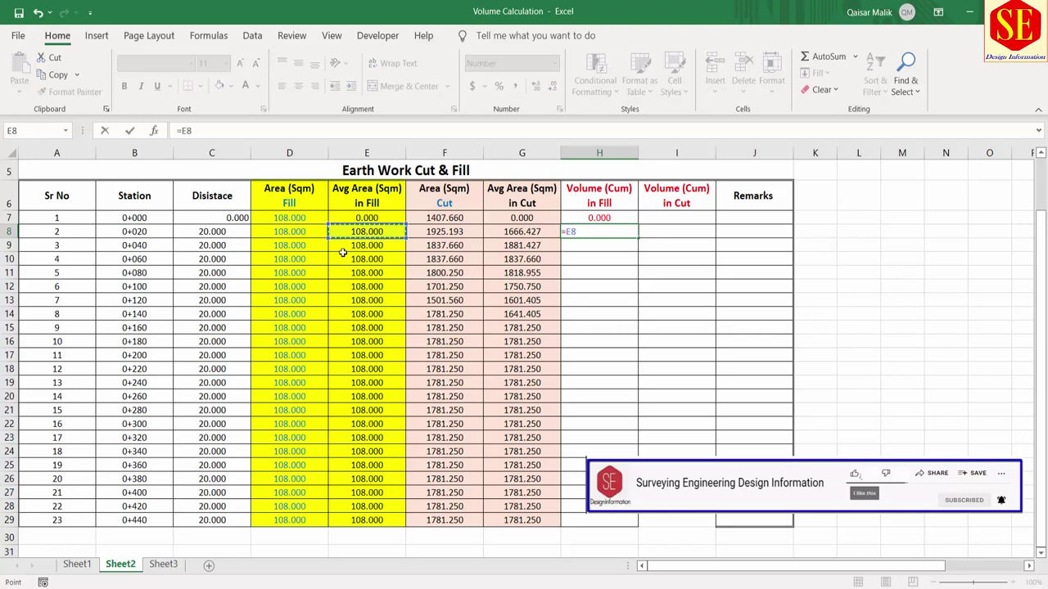
type("*")
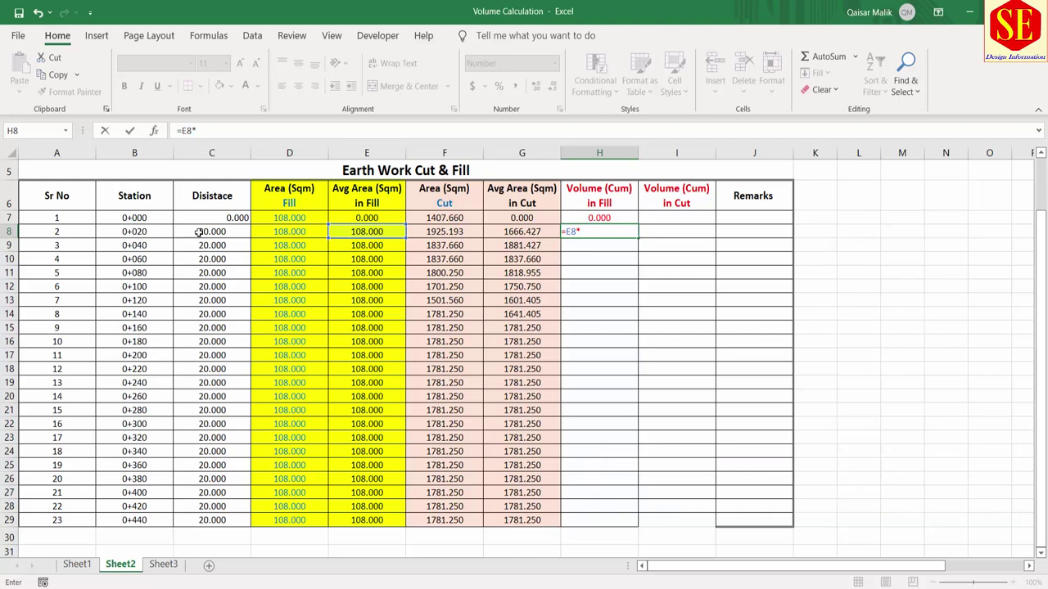
left_click(198, 233)
key("Return")
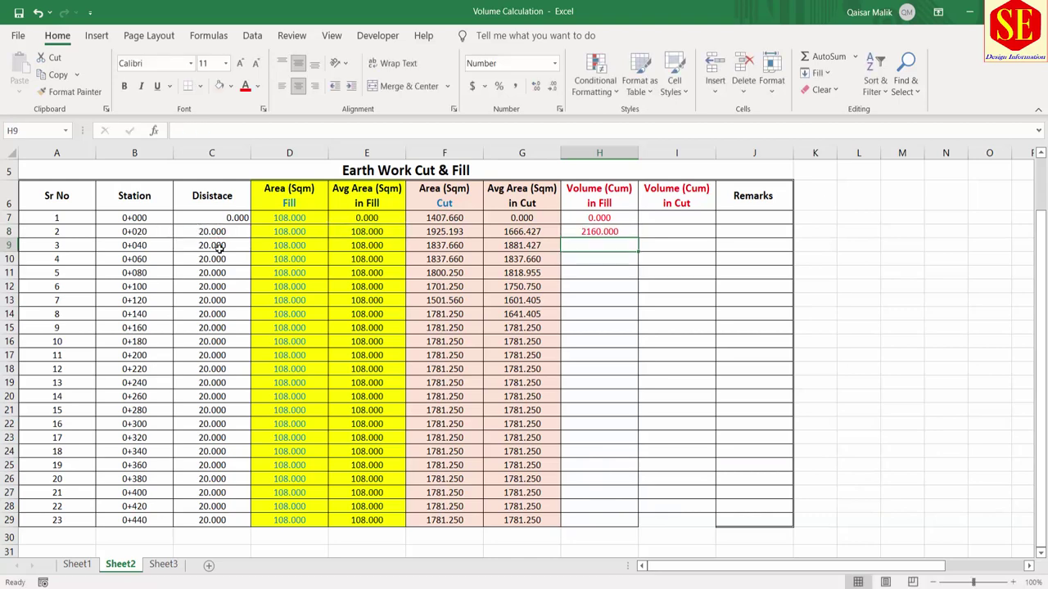
left_click(593, 230)
left_click_drag(637, 238, 638, 530)
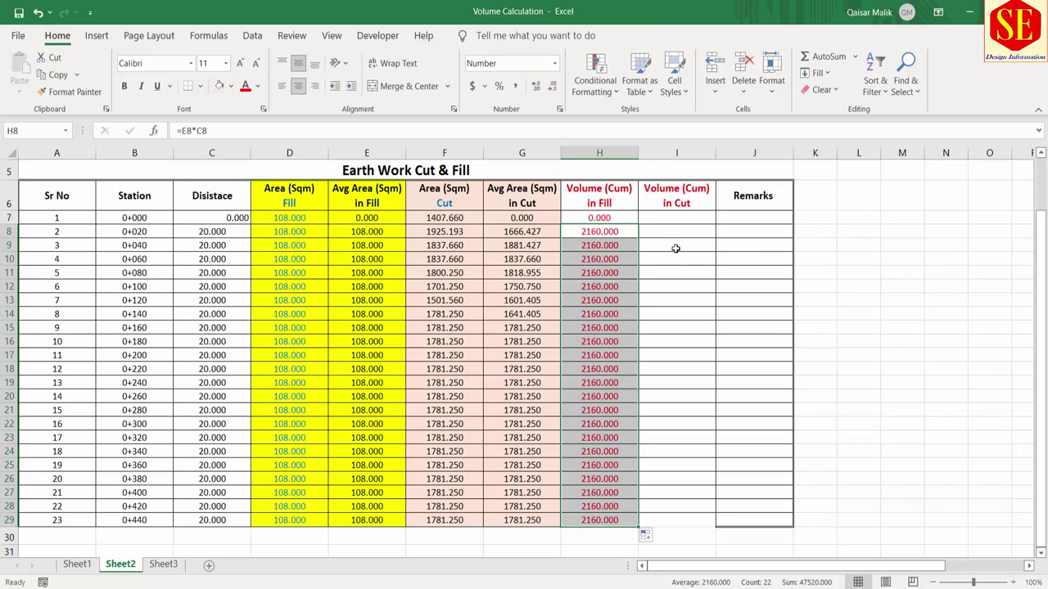
left_click(676, 217)
type("=")
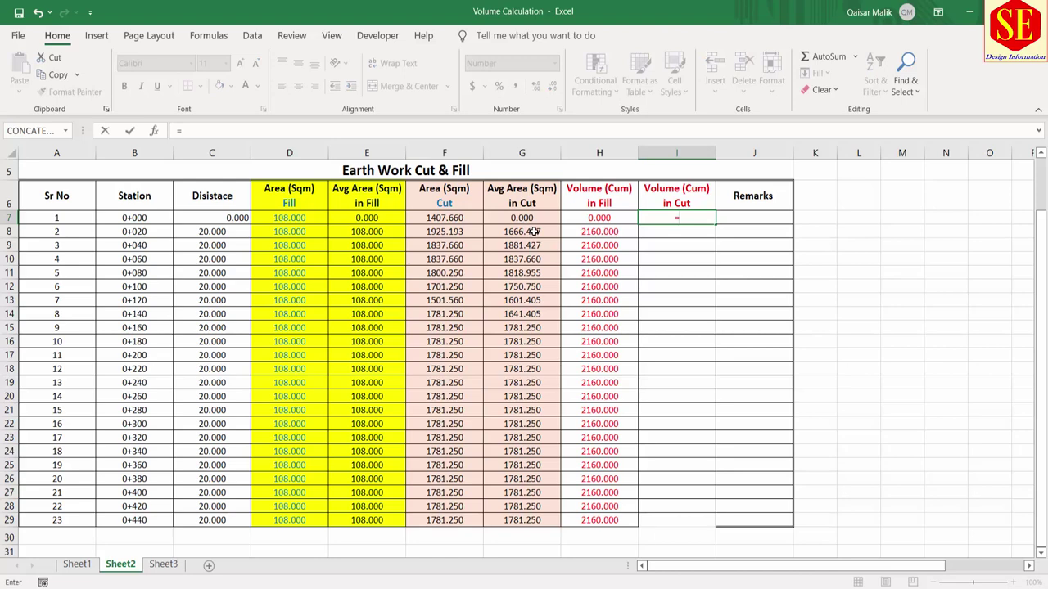
type("G7*C7")
Enter =G7*C7 in I7 and =G8*C8 in I8, filling the cut volume formula down to I29
key("Return")
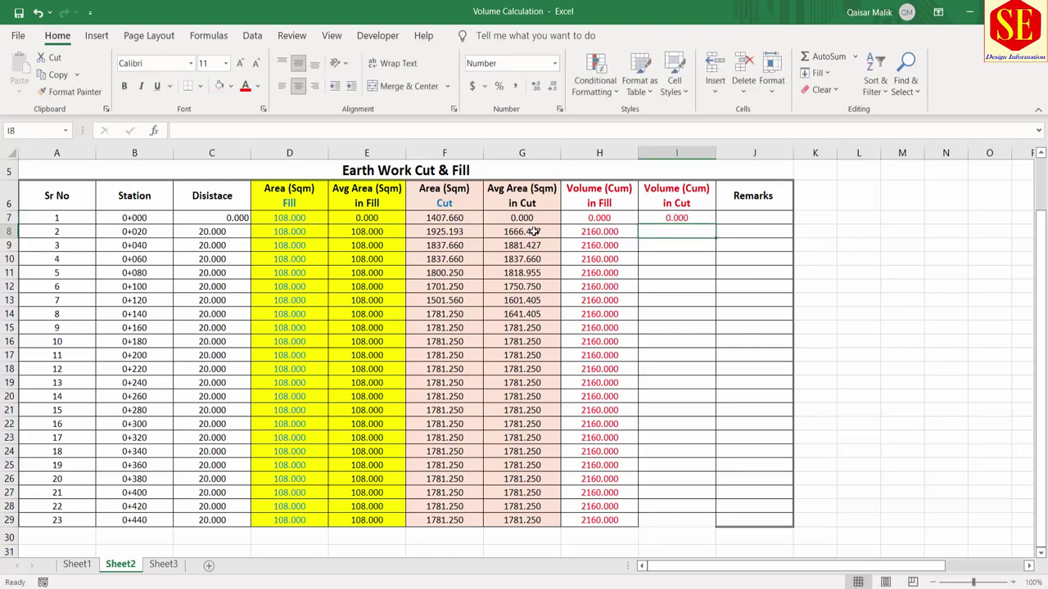
type("=")
left_click(515, 232)
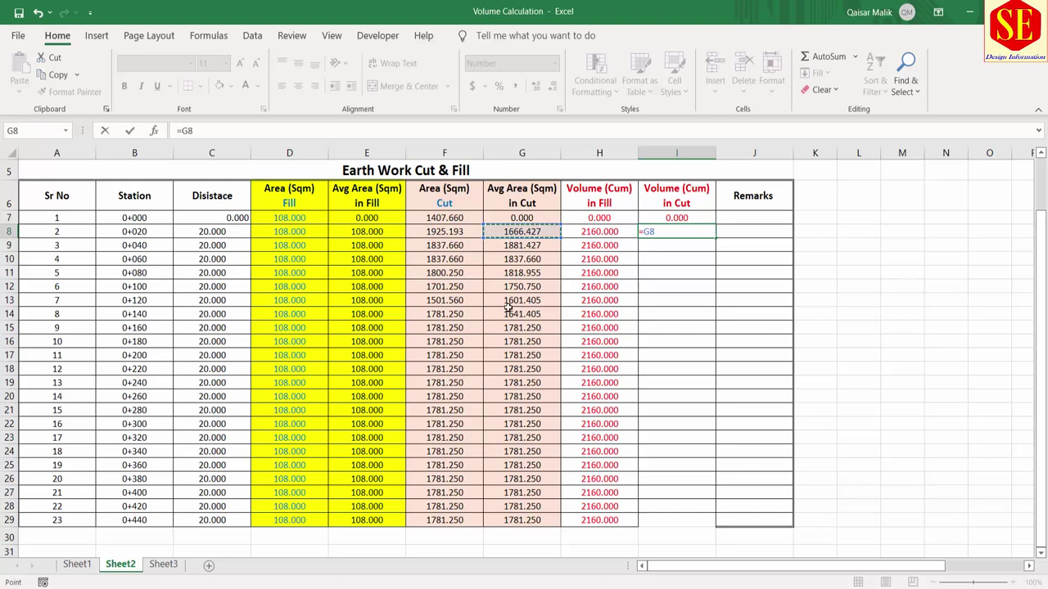
type("*")
left_click(204, 233)
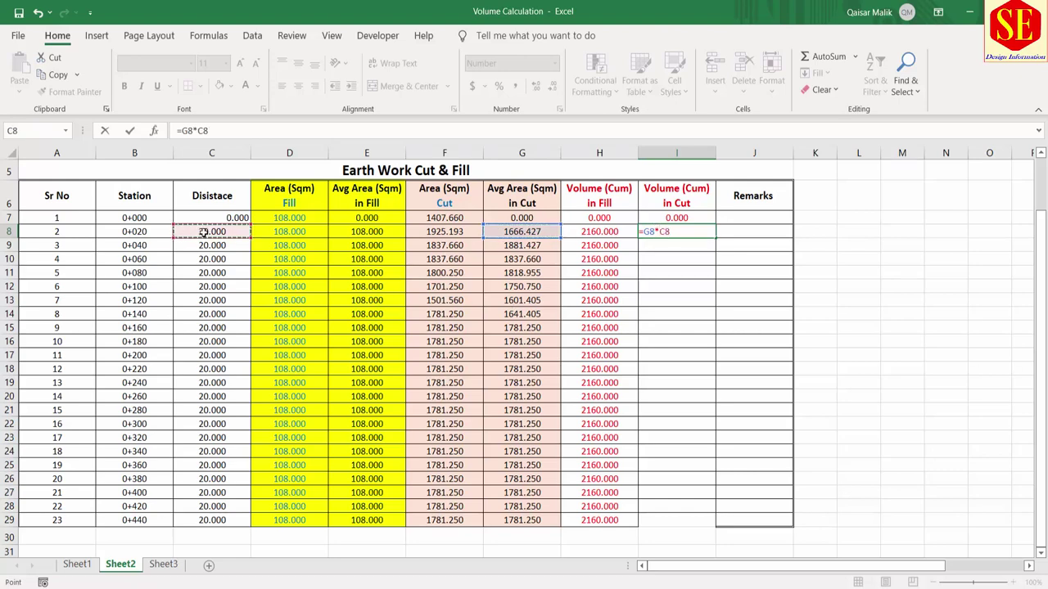
key("Return")
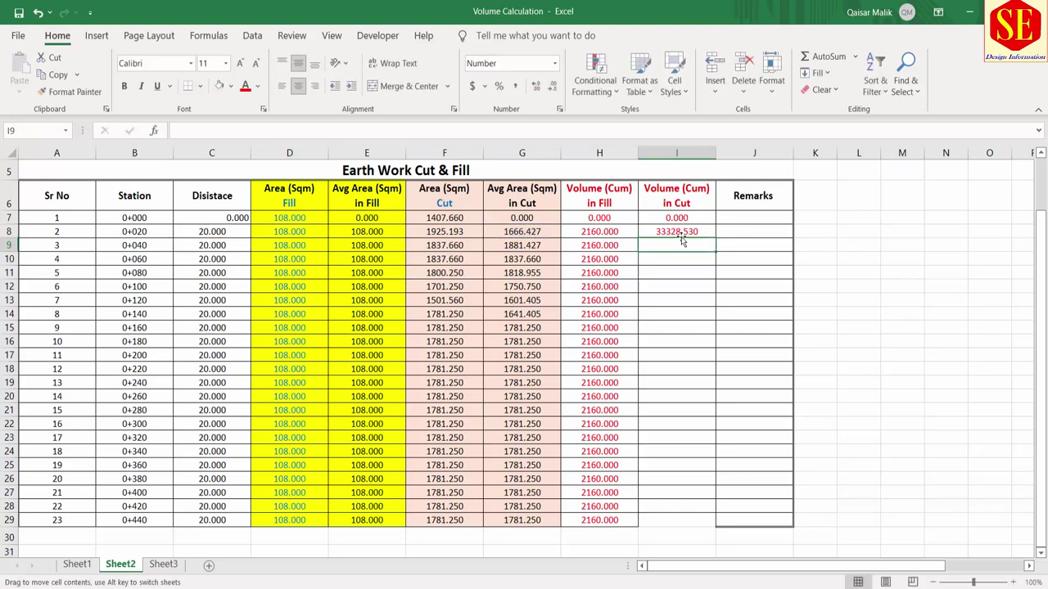
left_click(677, 232)
left_click_drag(716, 241, 719, 504)
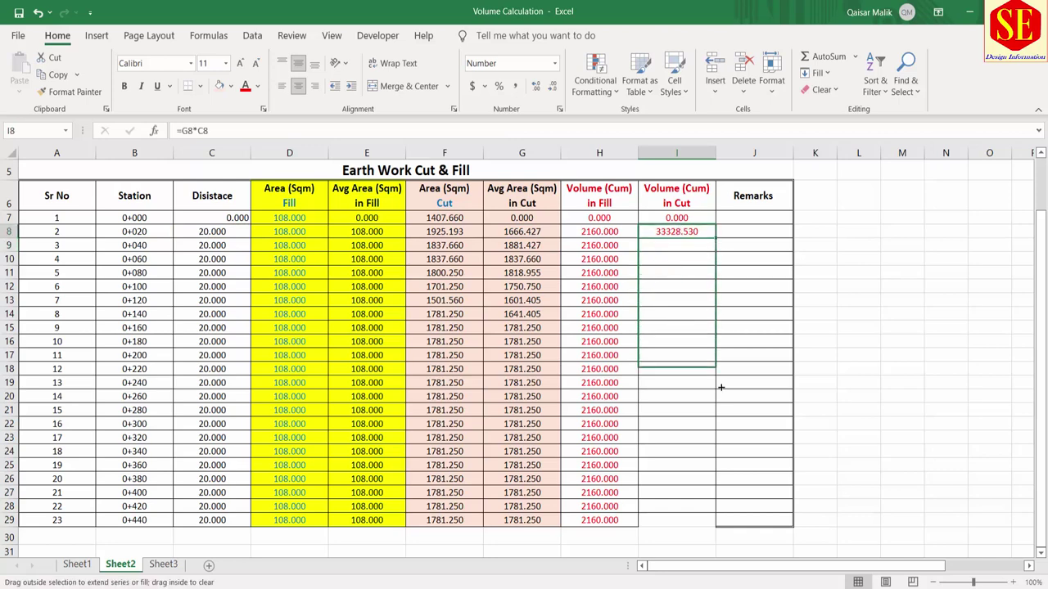
Set the cut volume numbers' font colour to light blue
left_click(253, 92)
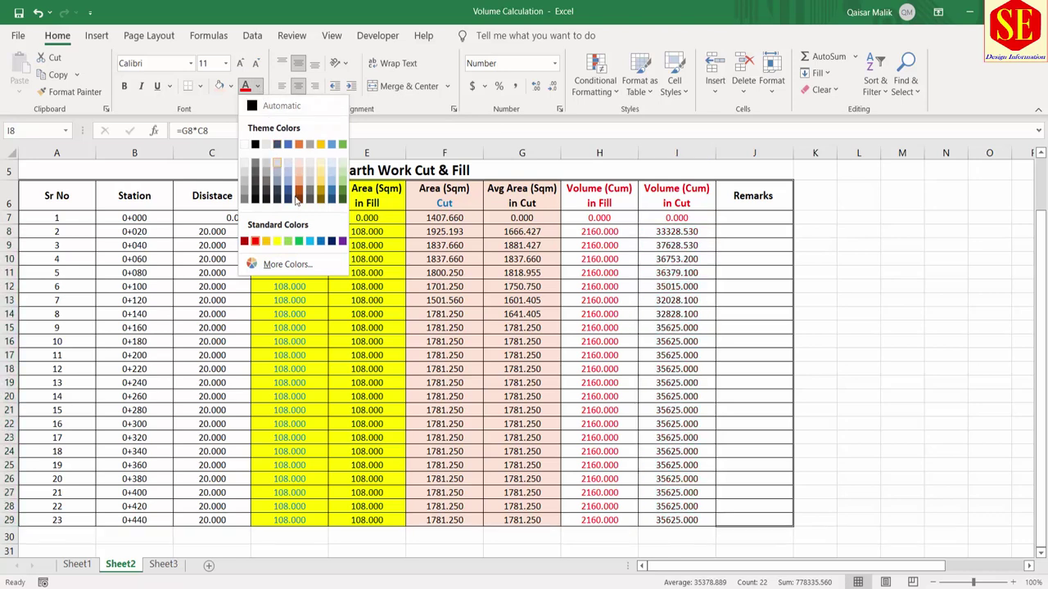
left_click(316, 237)
left_click(701, 246)
left_click(676, 200)
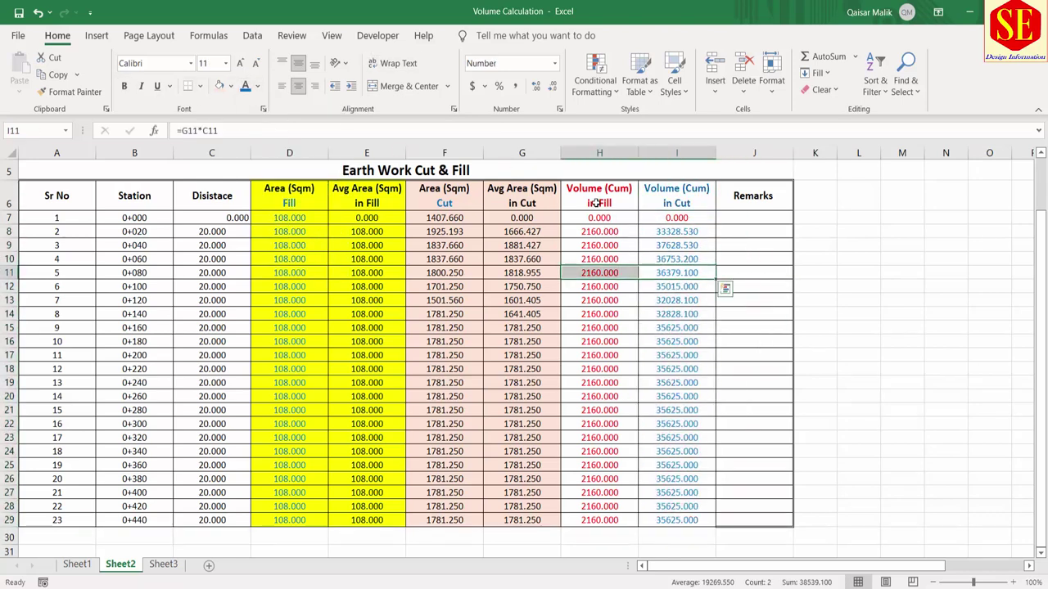
AutoSum the cut and fill volume columns into row 30, giving 778335.560 and 47520.000
left_click_drag(599, 196, 611, 520)
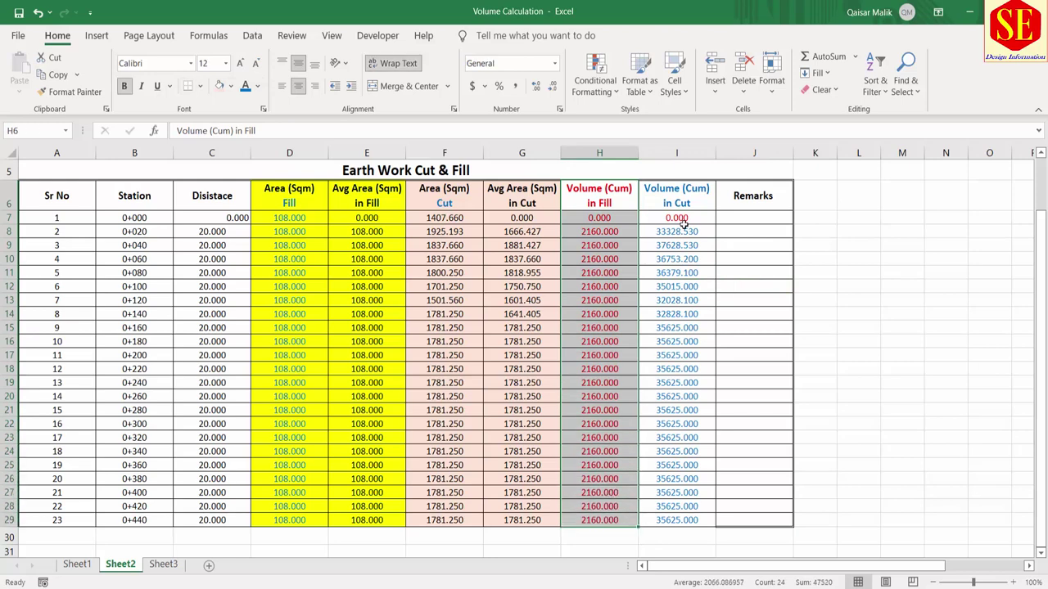
left_click_drag(677, 188, 676, 465)
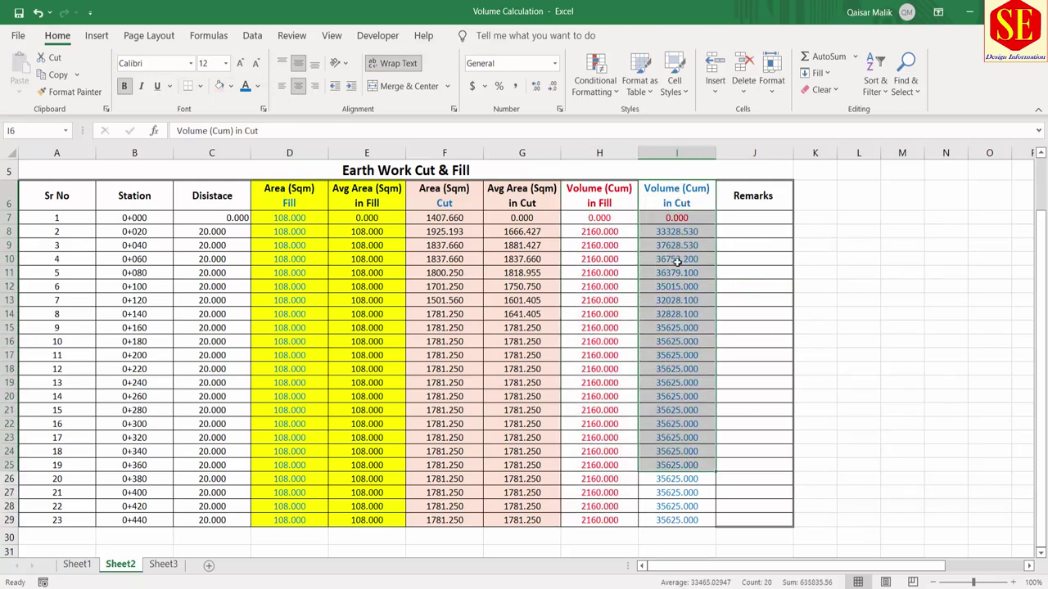
left_click_drag(679, 217, 668, 533)
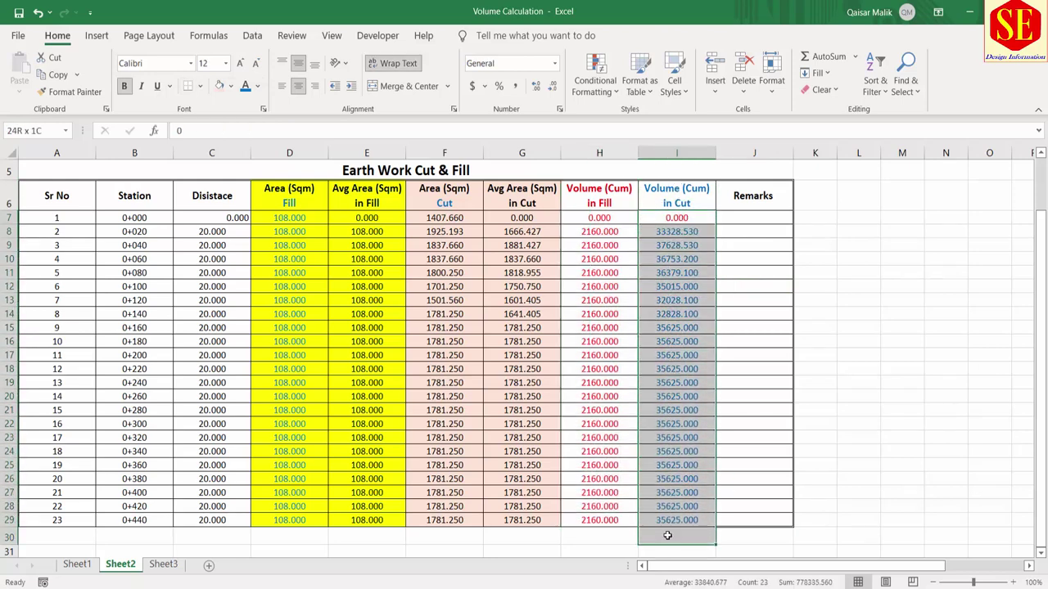
left_click(828, 58)
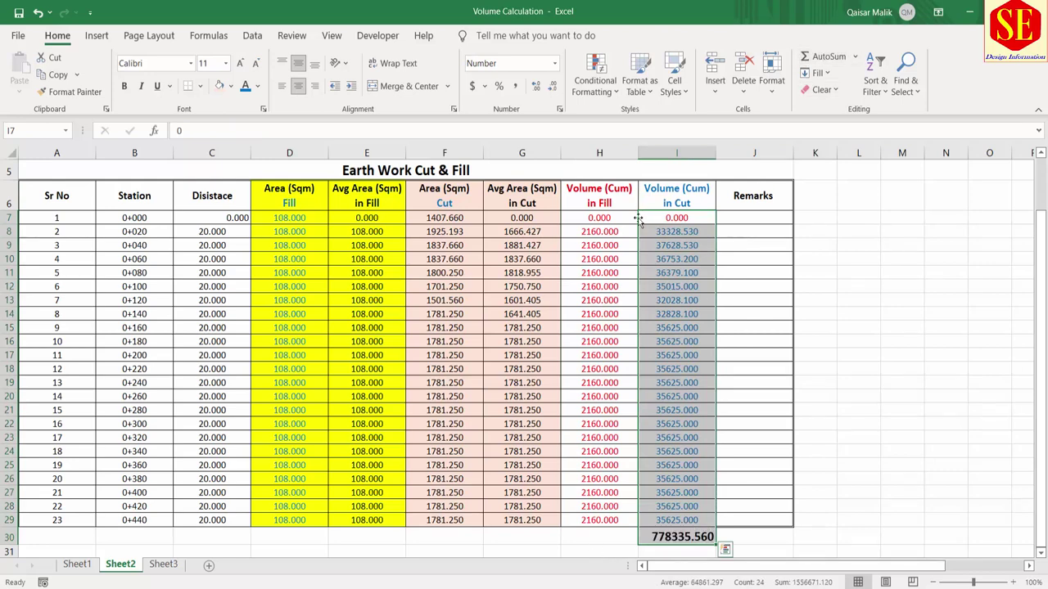
left_click_drag(604, 214, 597, 534)
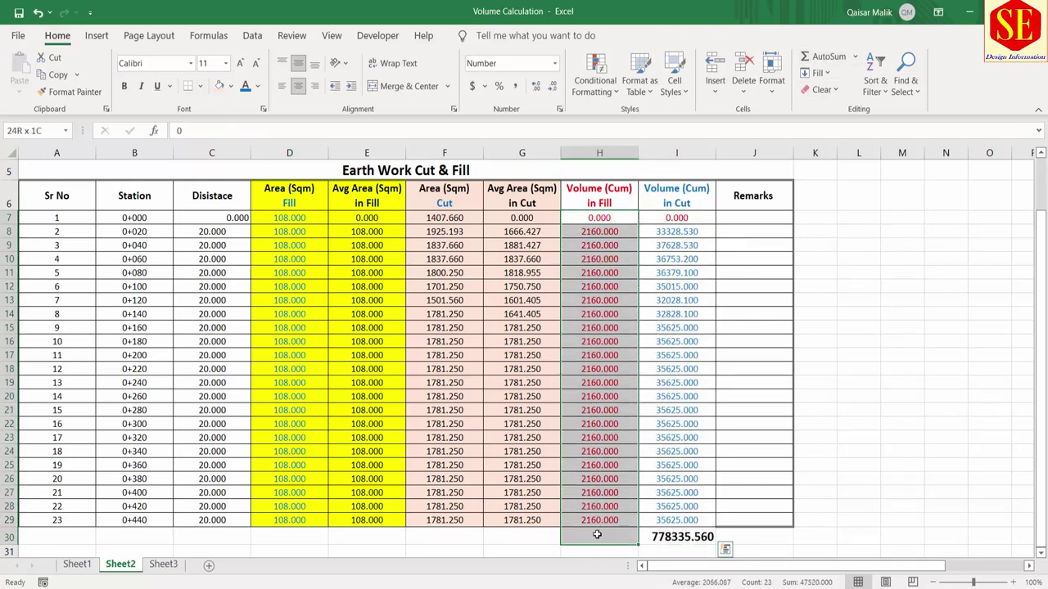
left_click(829, 57)
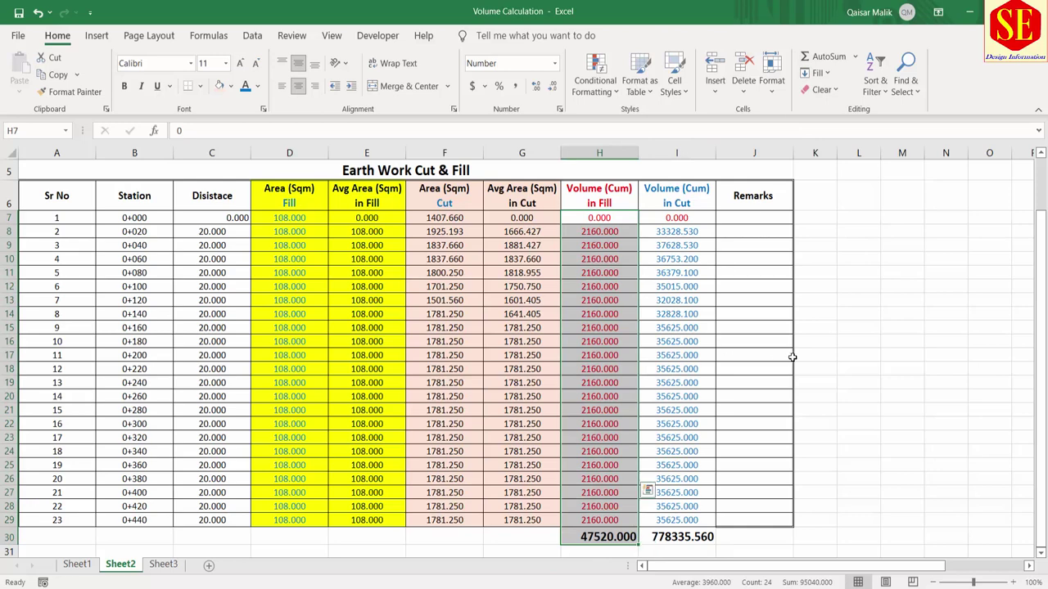
scroll(606, 517, "down", 1)
left_click(589, 474)
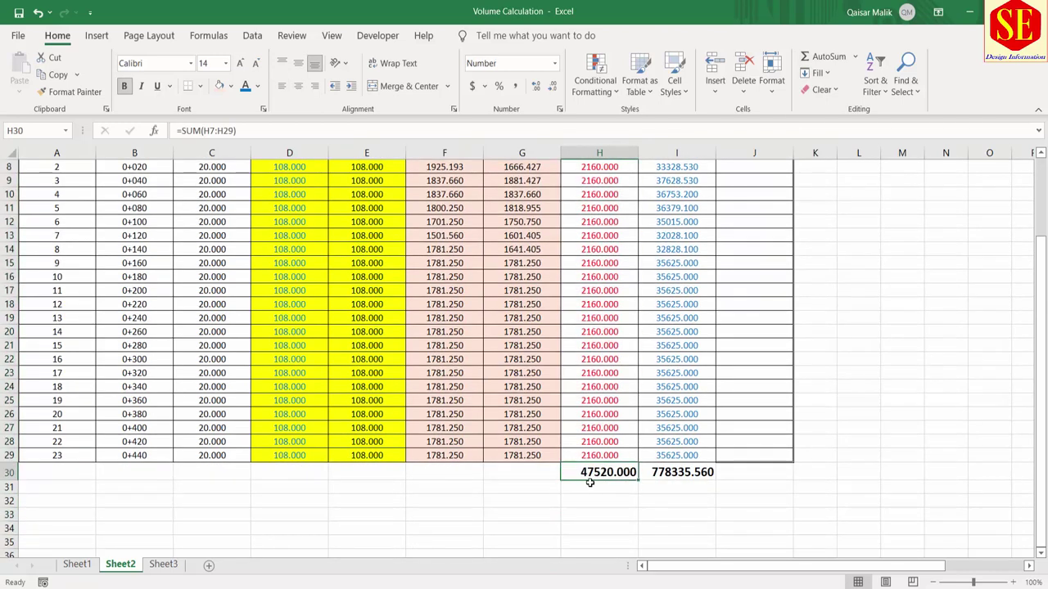
left_click(652, 478)
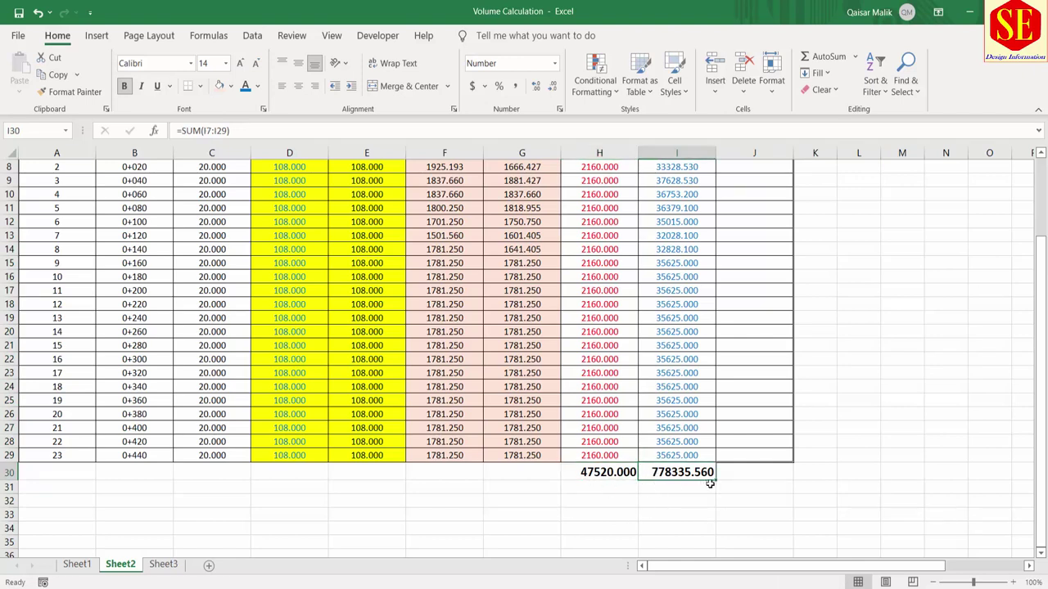
scroll(717, 452, "up", 2)
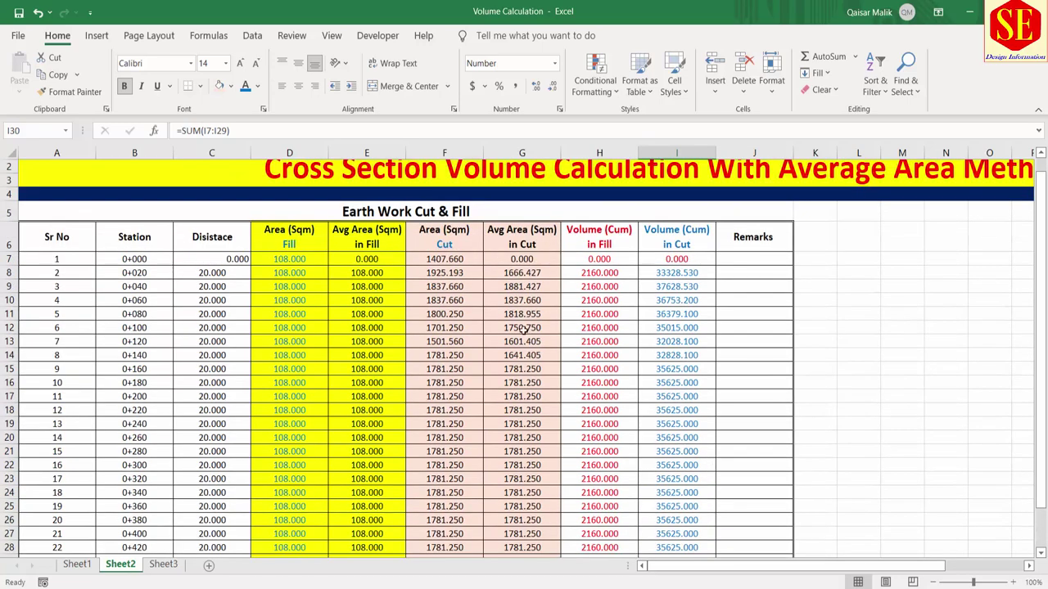
Copy the Earth Work table A5:J29 from Sheet2 and paste it at A6 on Sheet3
scroll(534, 434, "down", 2)
scroll(547, 412, "up", 2)
scroll(497, 281, "up", 1)
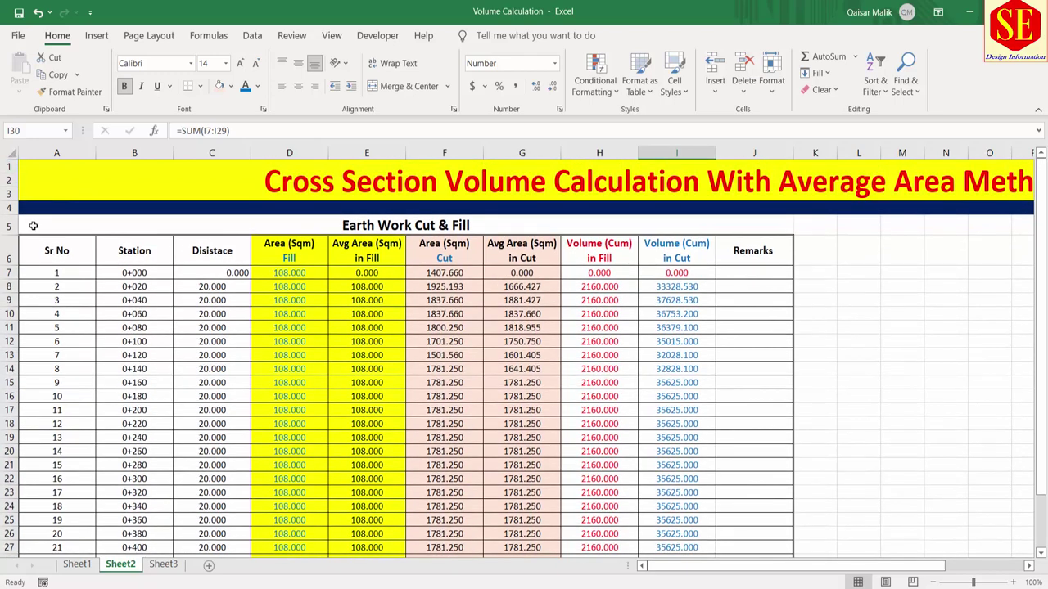
left_click_drag(34, 226, 176, 553)
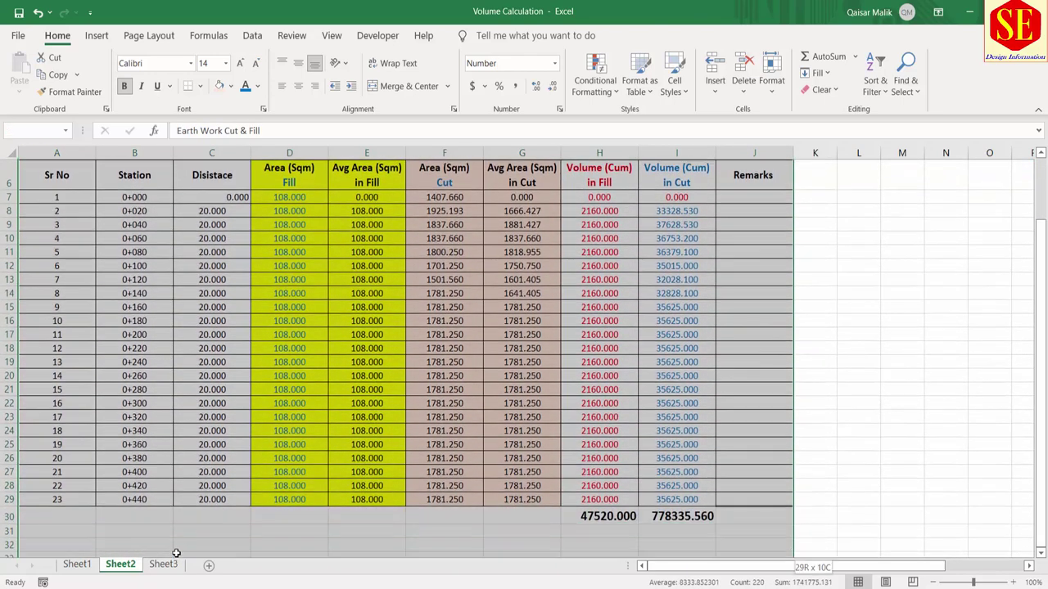
right_click(175, 483)
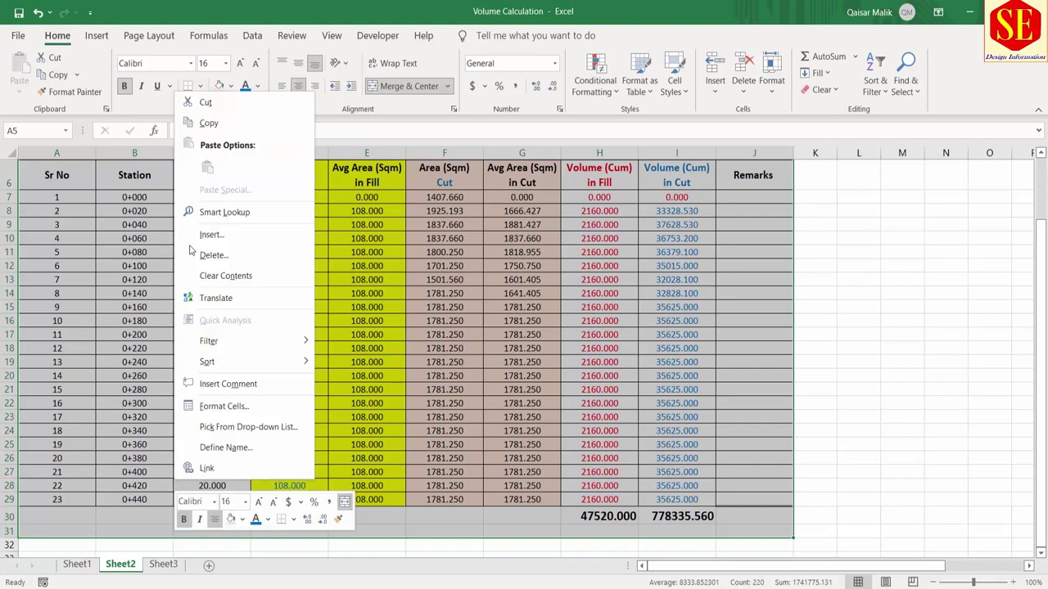
left_click(232, 124)
scroll(328, 327, "up", 2)
left_click(162, 563)
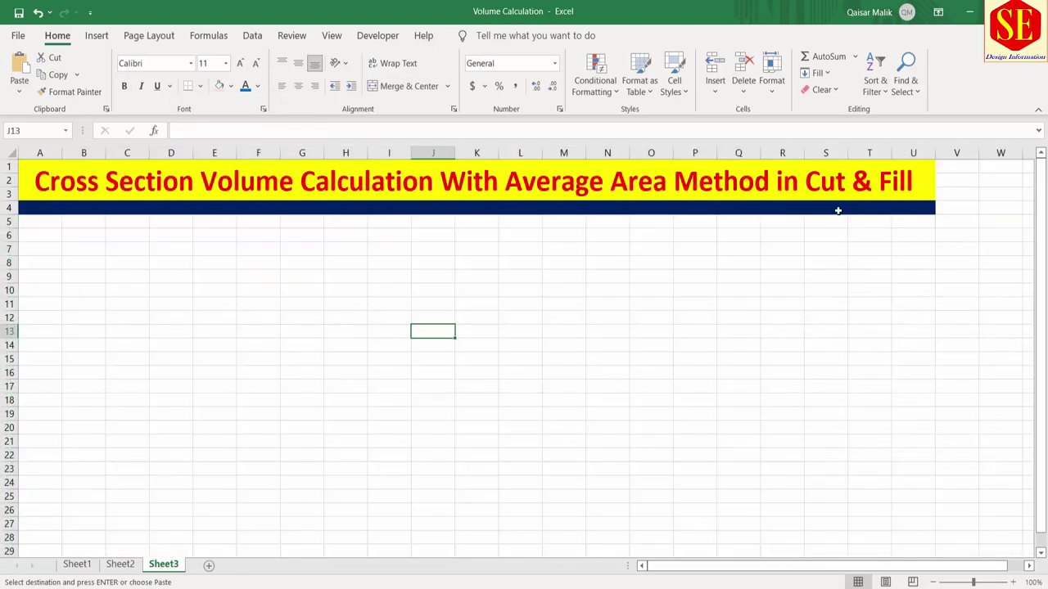
left_click(38, 233)
right_click(39, 232)
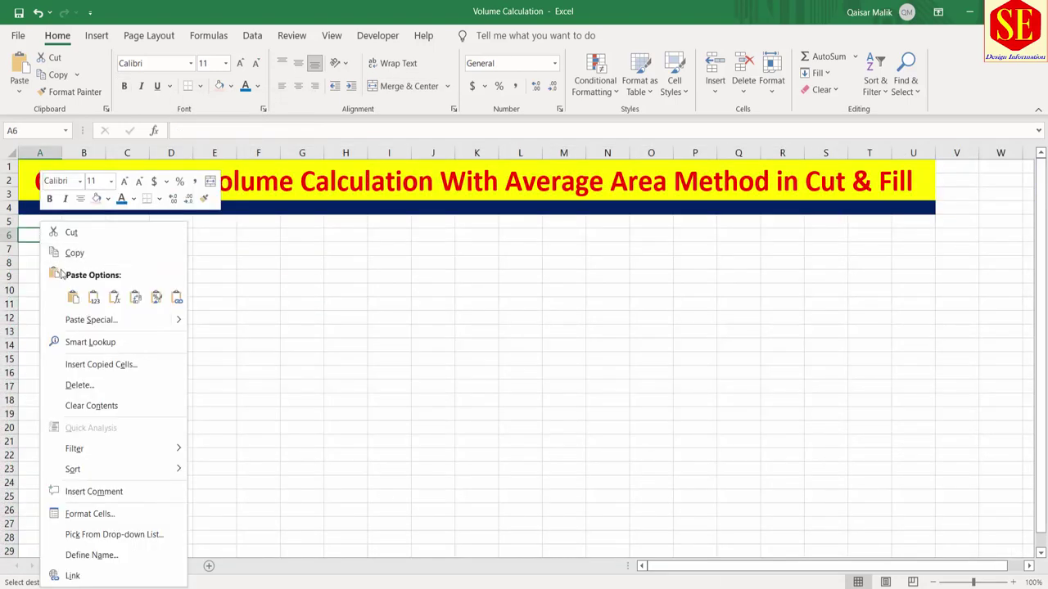
left_click(68, 298)
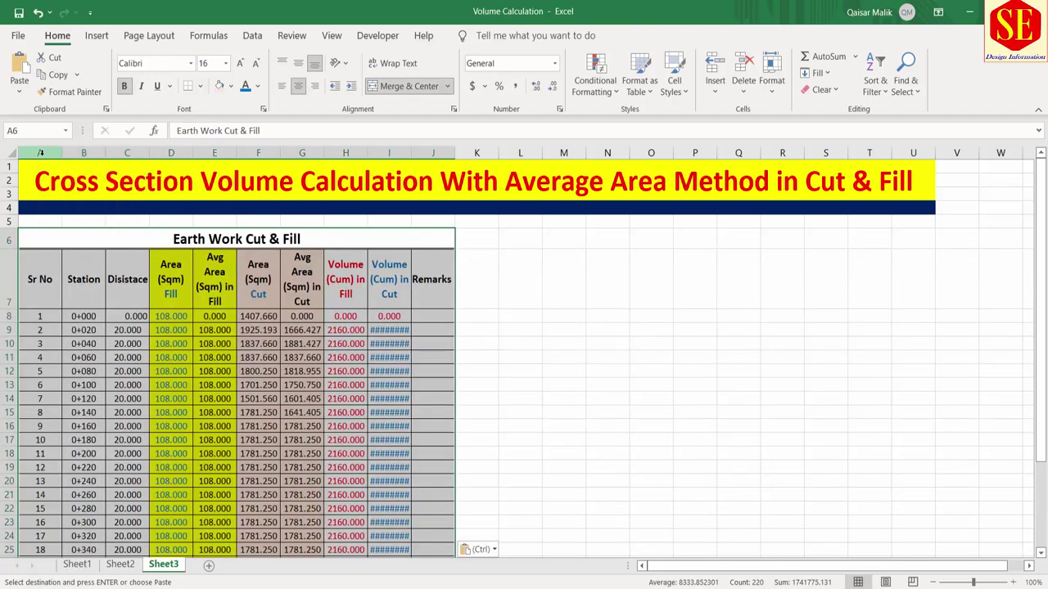
Set a new column width for columns A through J
left_click_drag(39, 152, 434, 160)
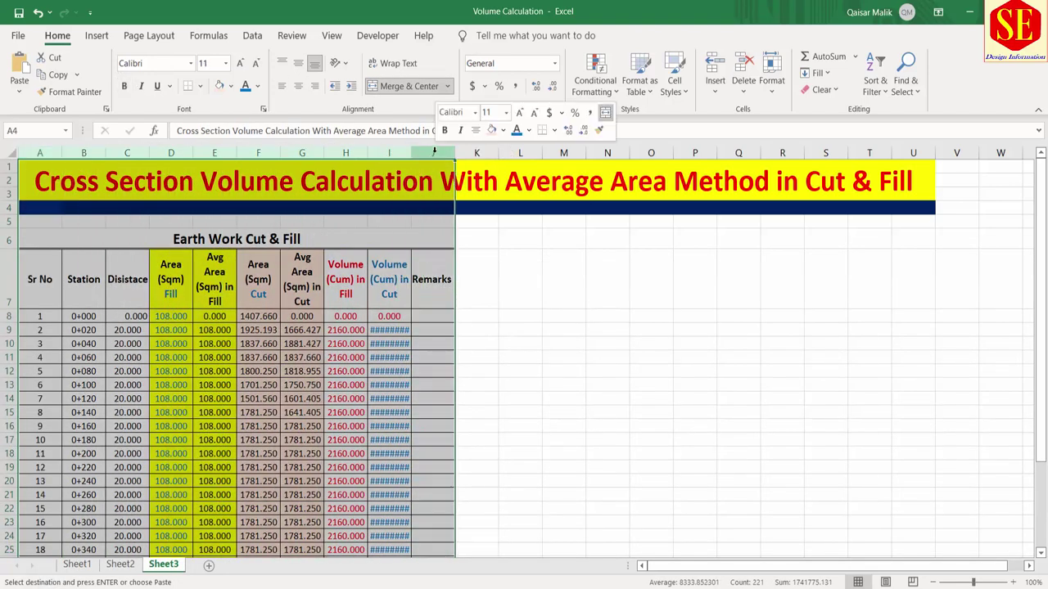
right_click(434, 160)
left_click(515, 362)
type("1")
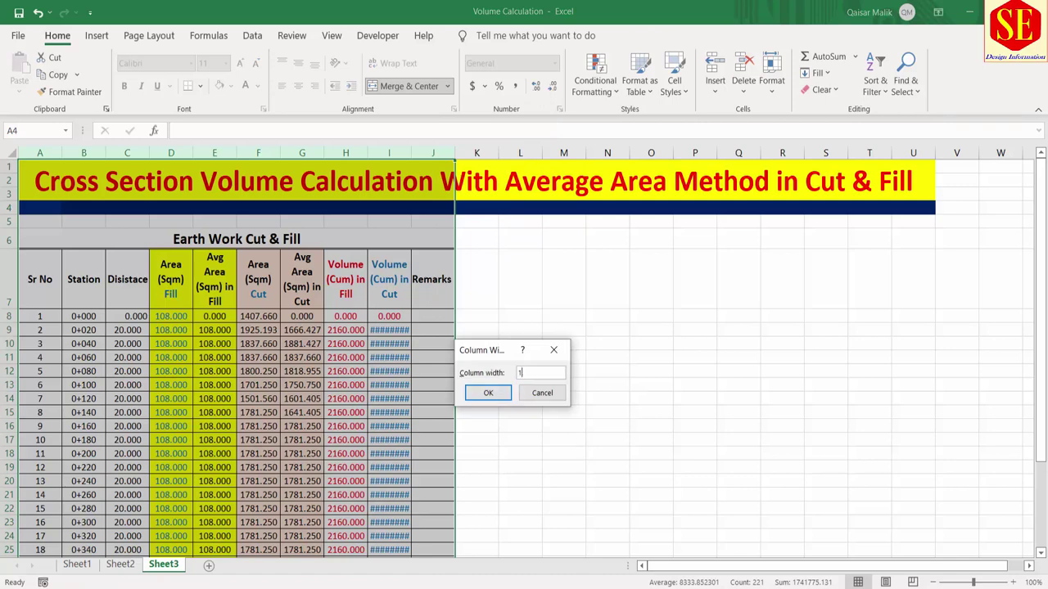
left_click(488, 393)
left_click(489, 371)
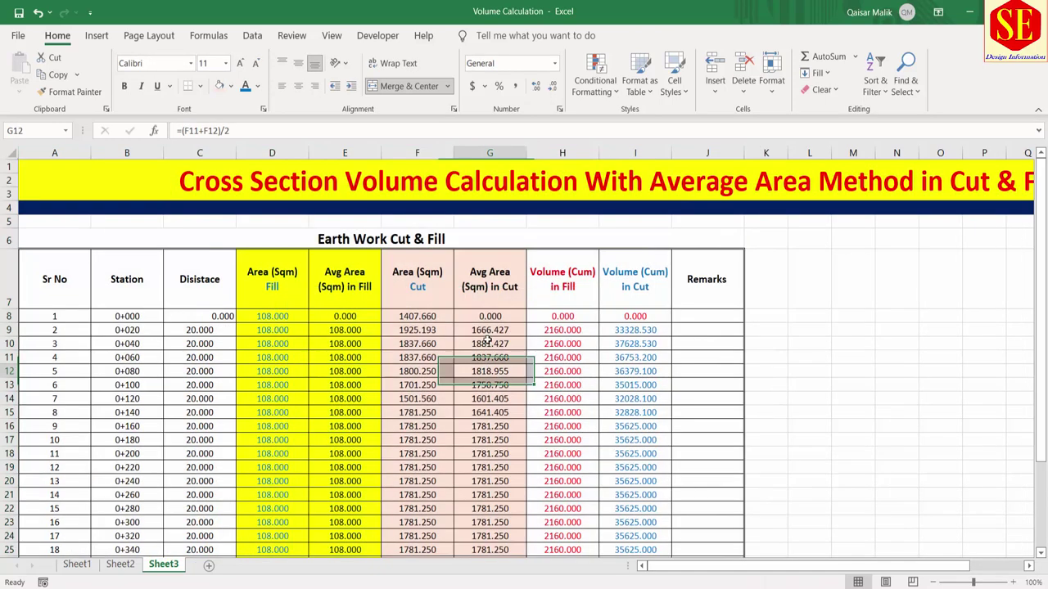
Delete the copied values from B8:J31, leaving only the headers, and check the headers
scroll(245, 318, "down", 1)
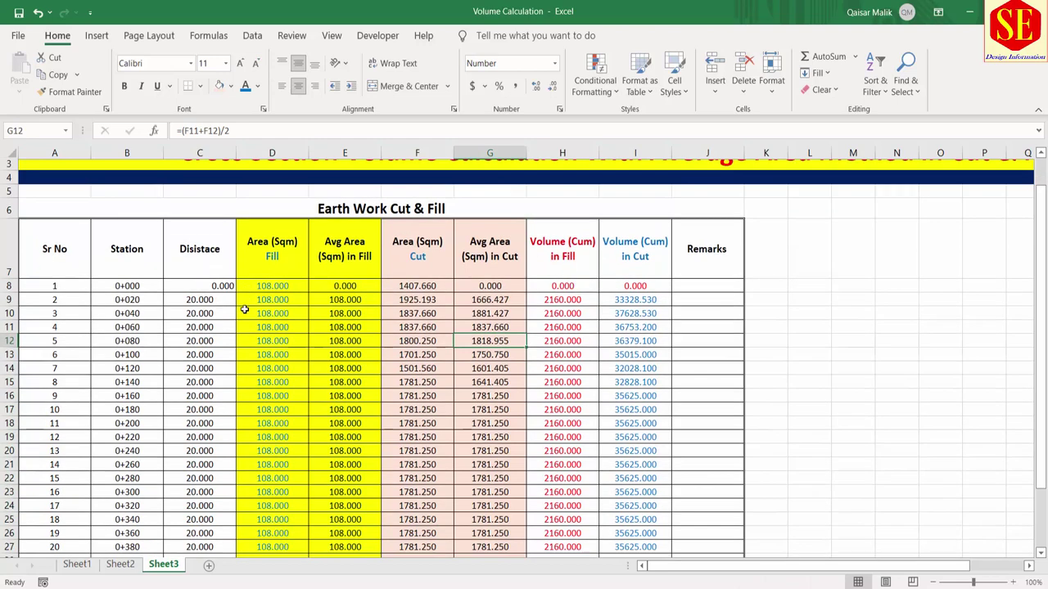
mouse_move(129, 275)
left_mouse_down()
mouse_move(648, 304)
mouse_move(684, 427)
mouse_move(686, 488)
left_mouse_up()
key("Delete")
left_click(687, 488)
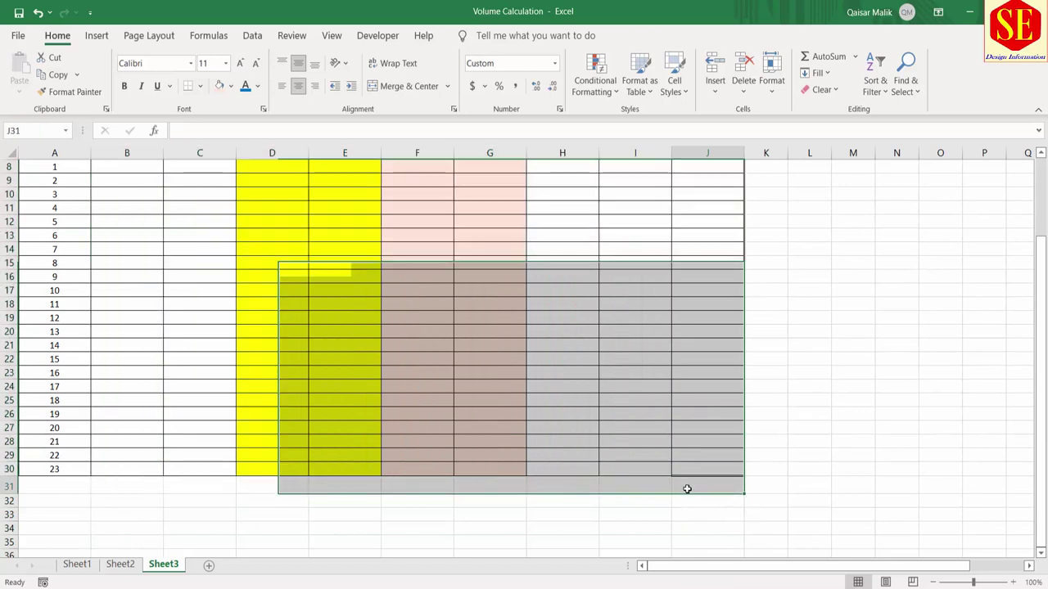
scroll(177, 290, "up", 3)
left_click(142, 284)
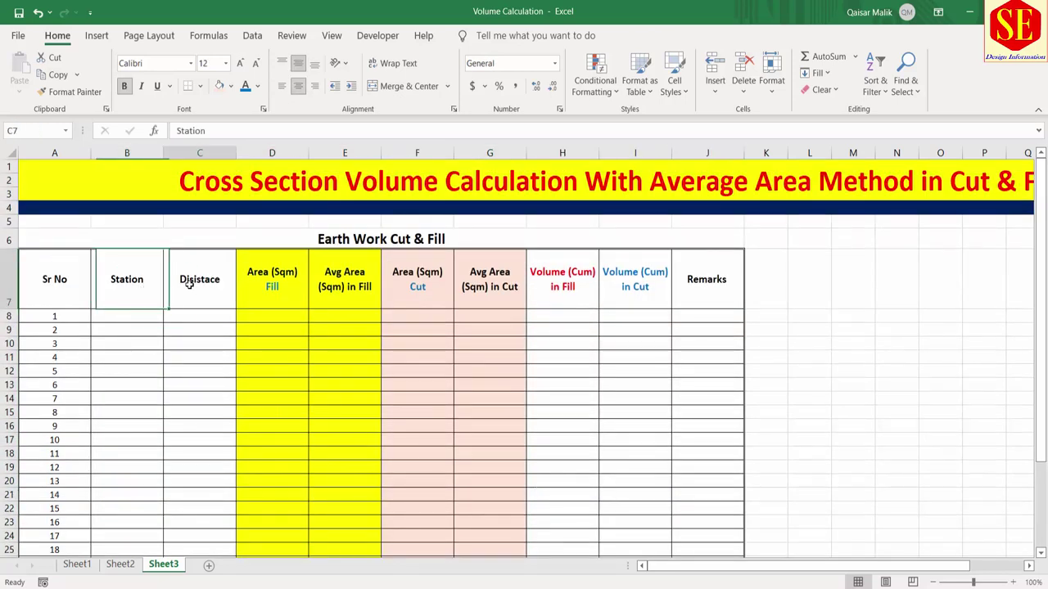
left_click(184, 279)
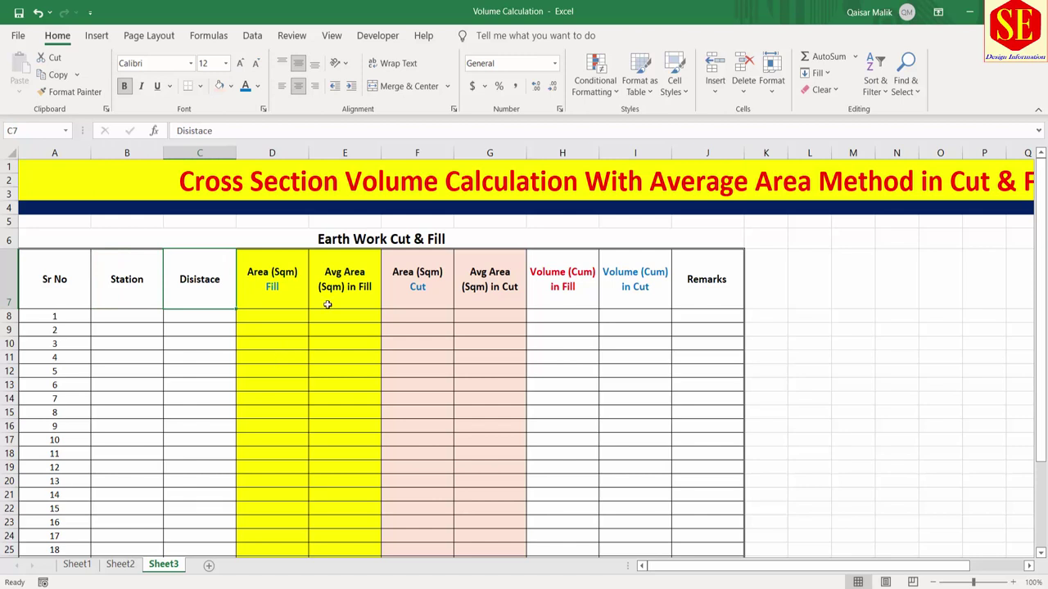
left_click(411, 288)
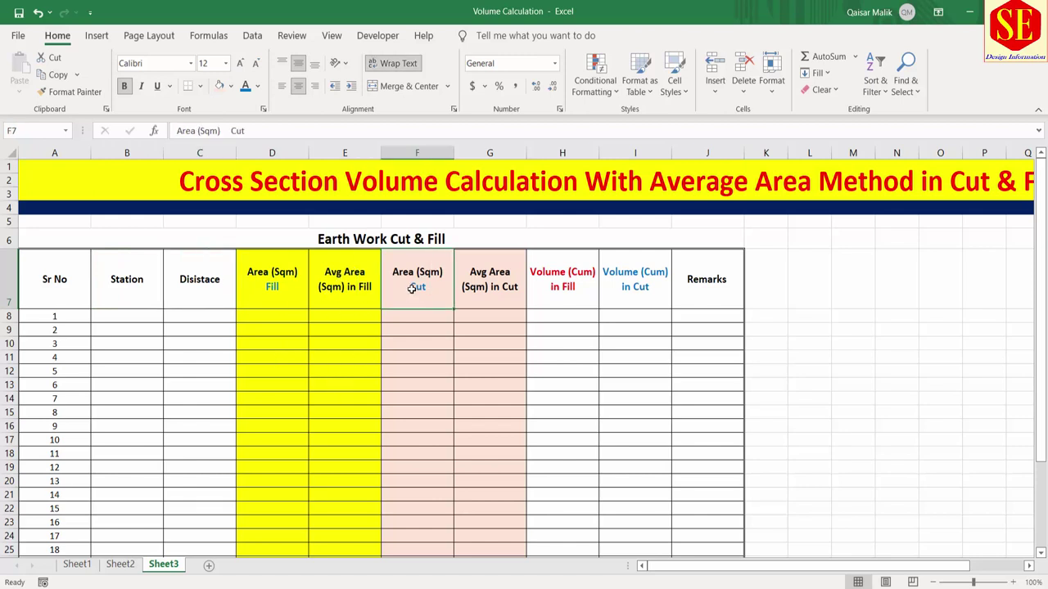
left_click(476, 289)
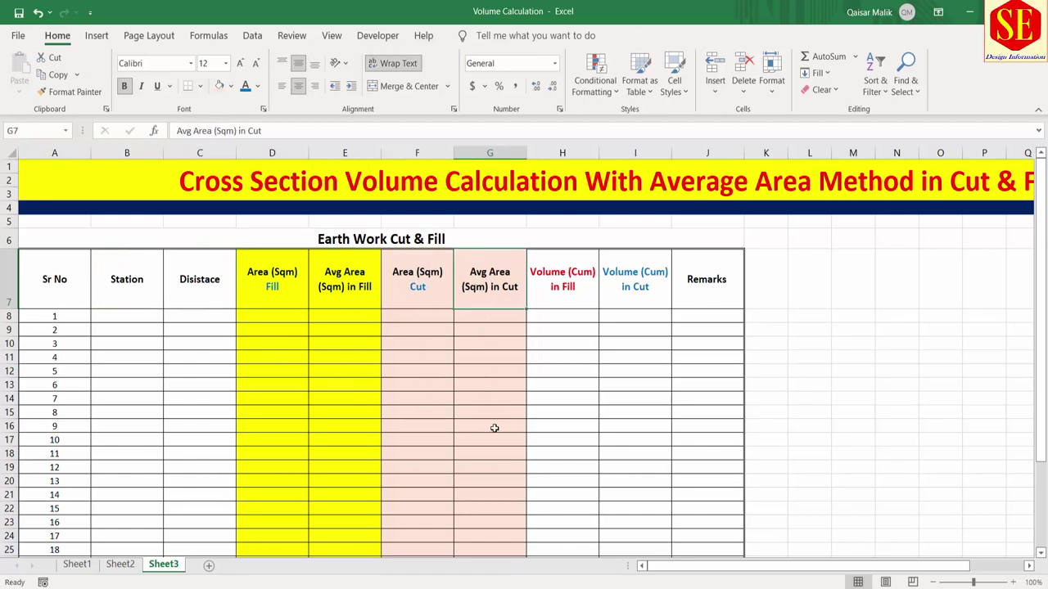
left_click(550, 288)
left_click(651, 286)
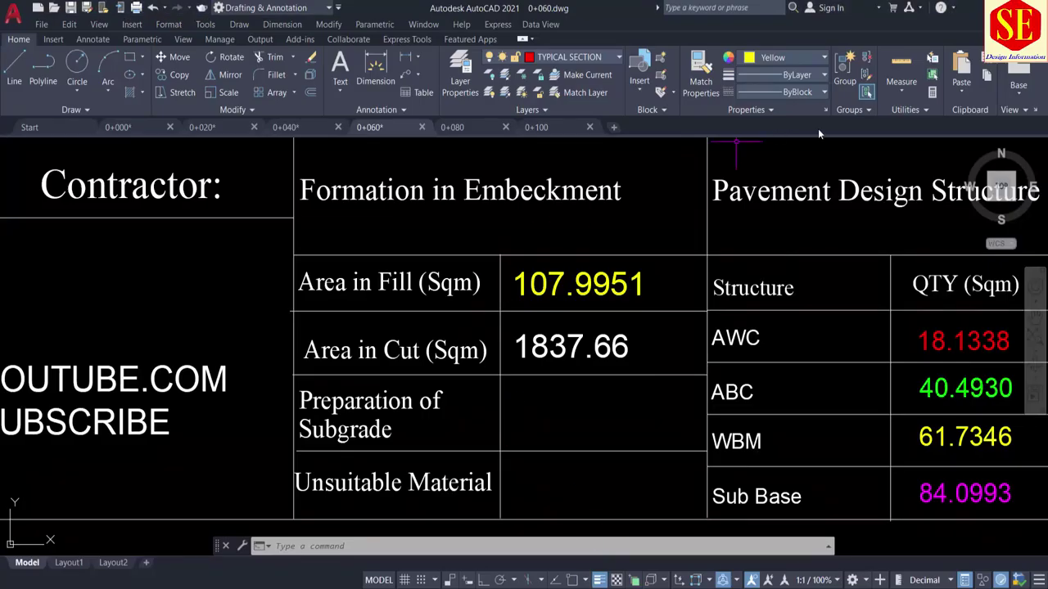
Close the 0+100, 0+080, 0+060 and 0+040 drawings without saving
left_click(589, 127)
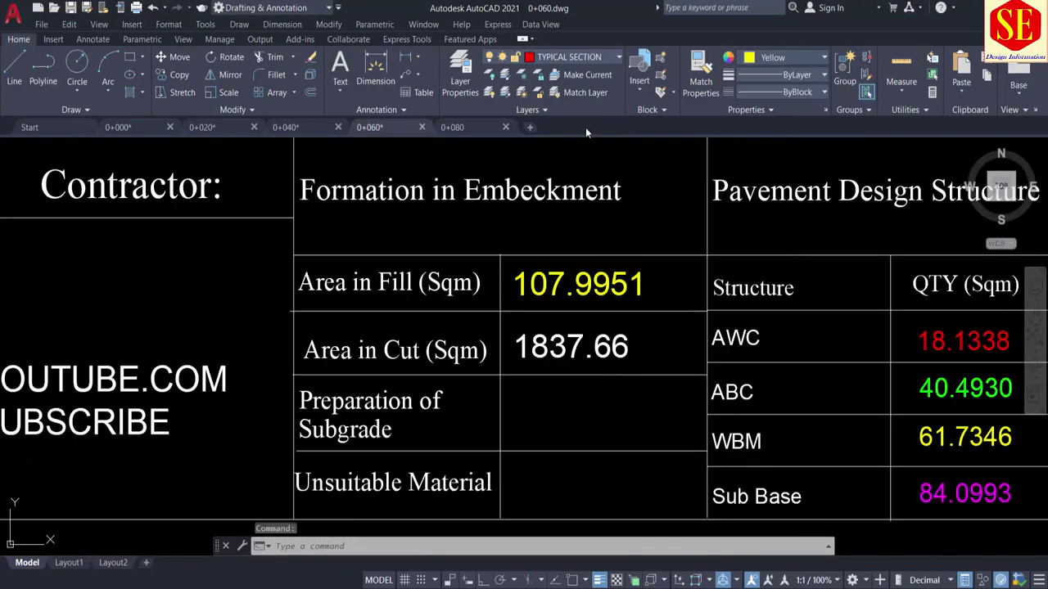
left_click(507, 127)
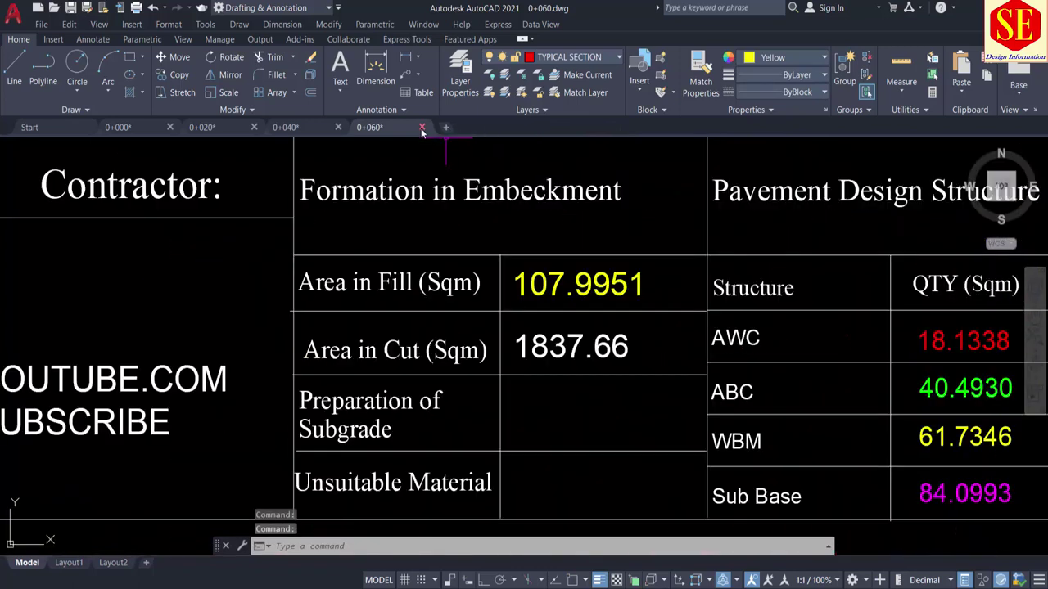
left_click(421, 128)
left_click(563, 333)
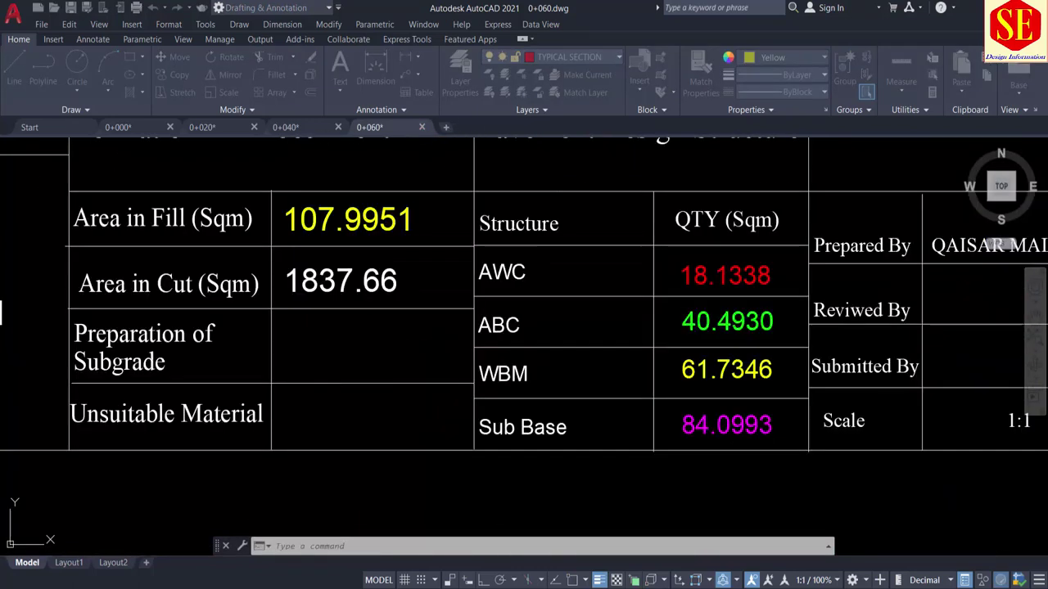
left_click(338, 128)
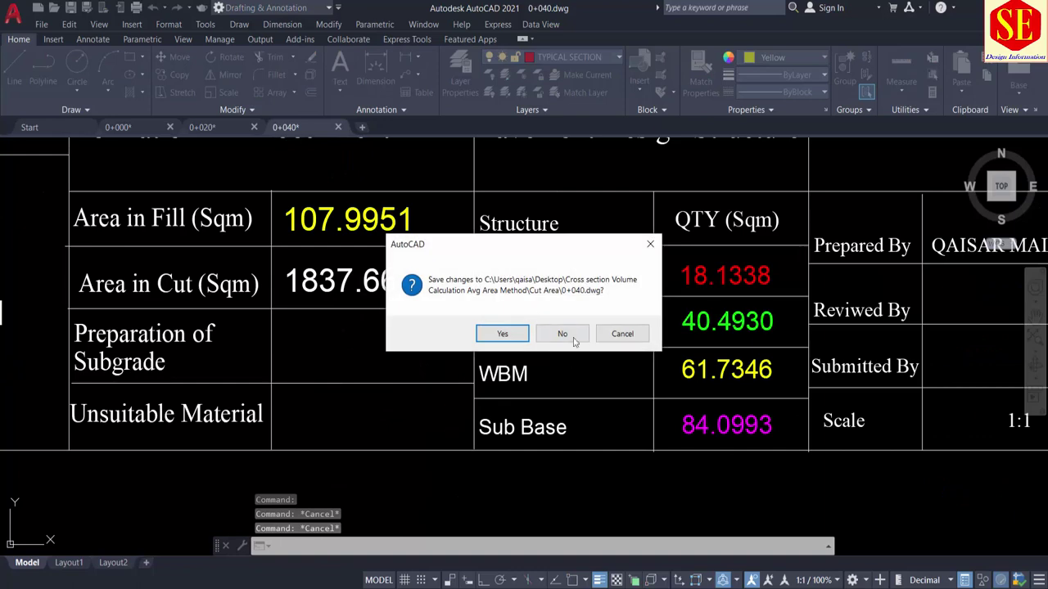
left_click(563, 333)
Close the 0+020 and 0+000 drawings without saving
left_click(254, 127)
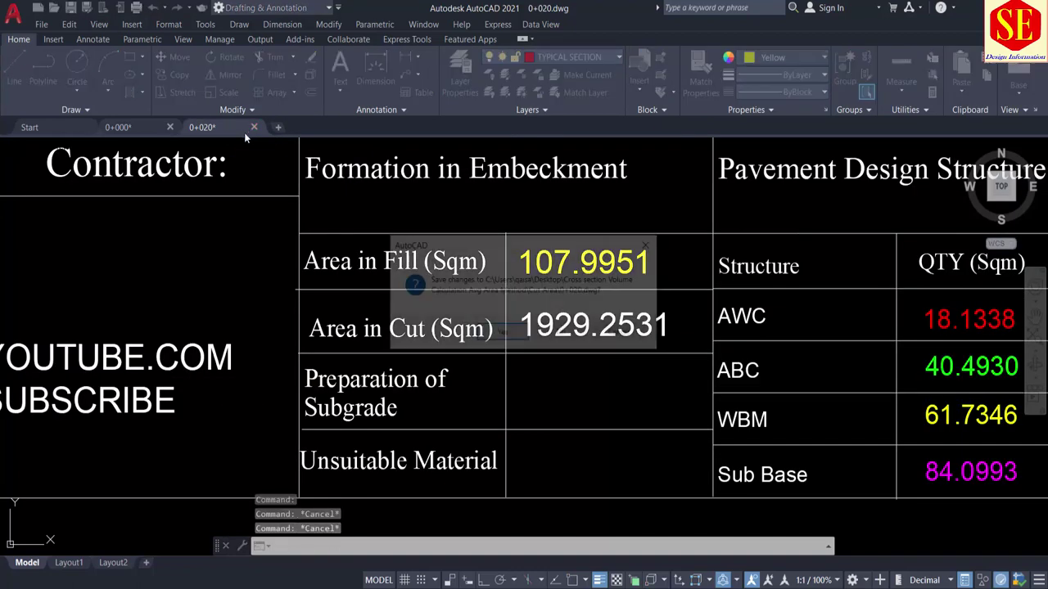
left_click(563, 334)
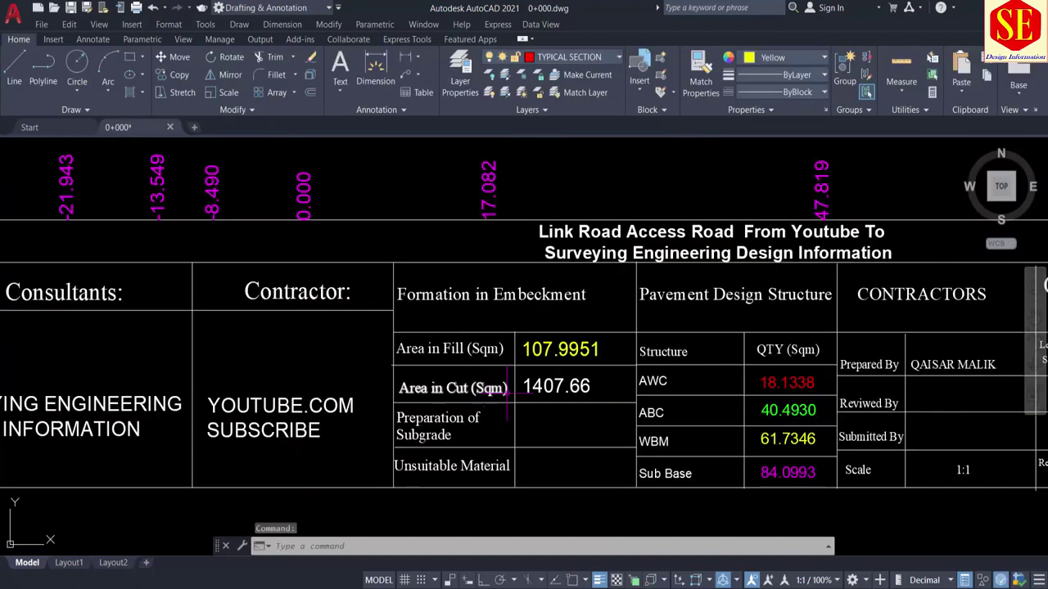
scroll(483, 391, "down", 5)
scroll(480, 381, "up", 5)
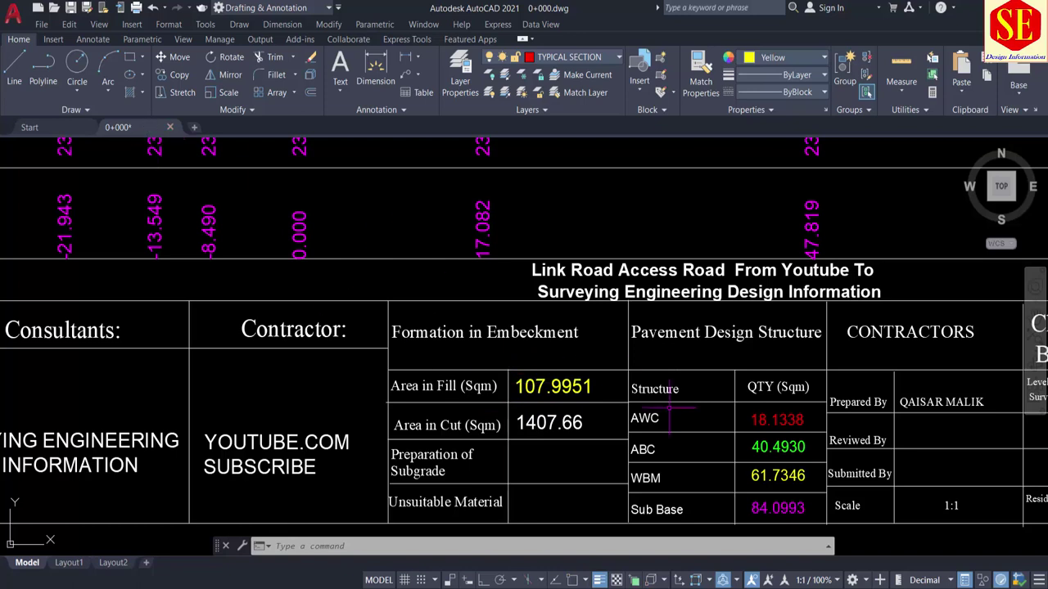
left_click(171, 129)
left_click(562, 334)
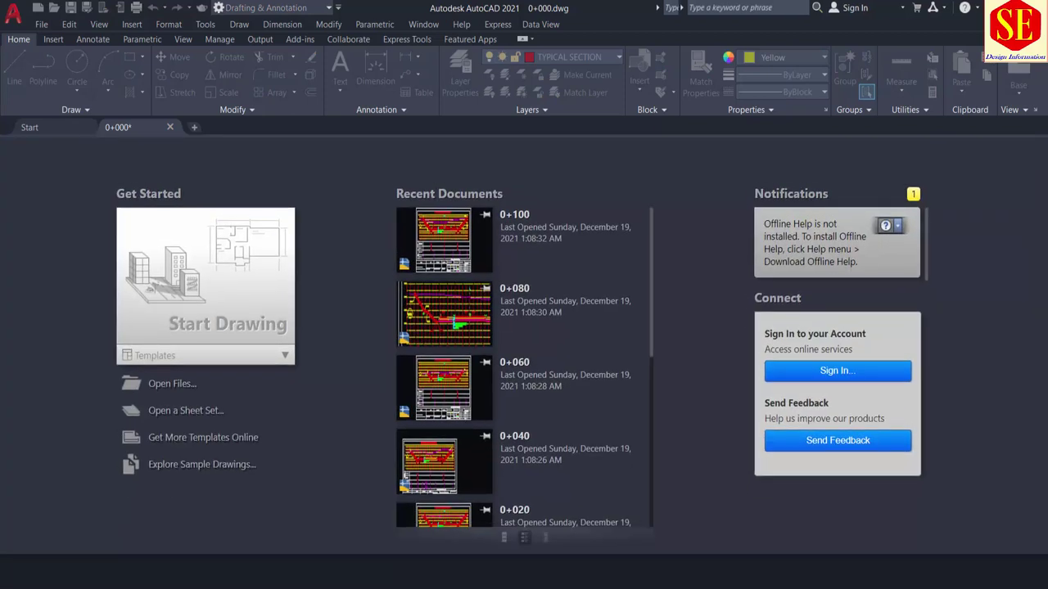
Reopen drawings 0+000, 0+020, 0+040, 0+060, 0+080 and 0+100 together from the Cut & Fill folder
key("ctrl+o")
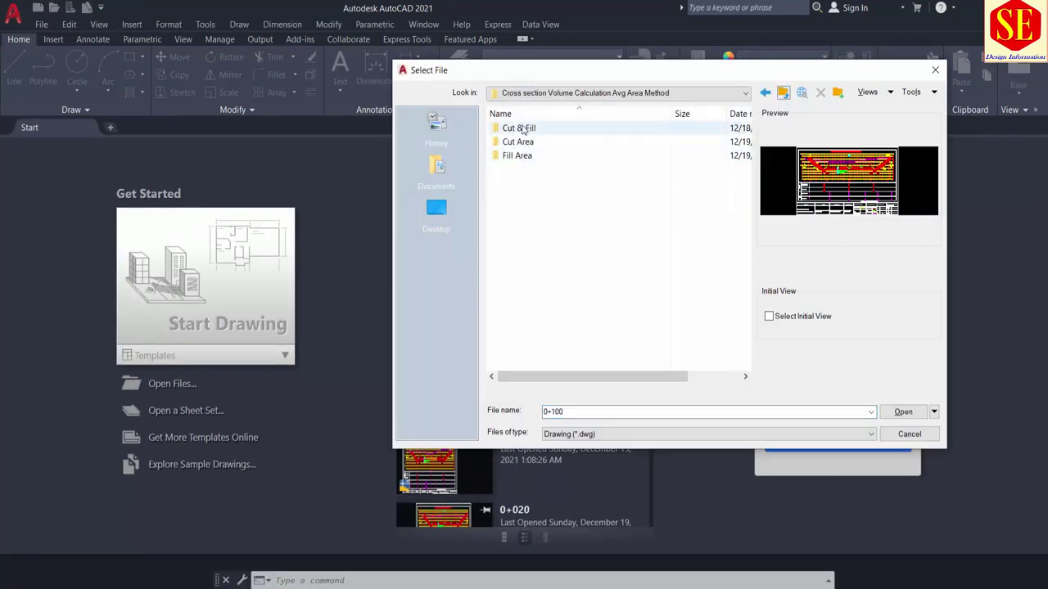
double_click(521, 128)
left_click_drag(528, 217, 565, 126)
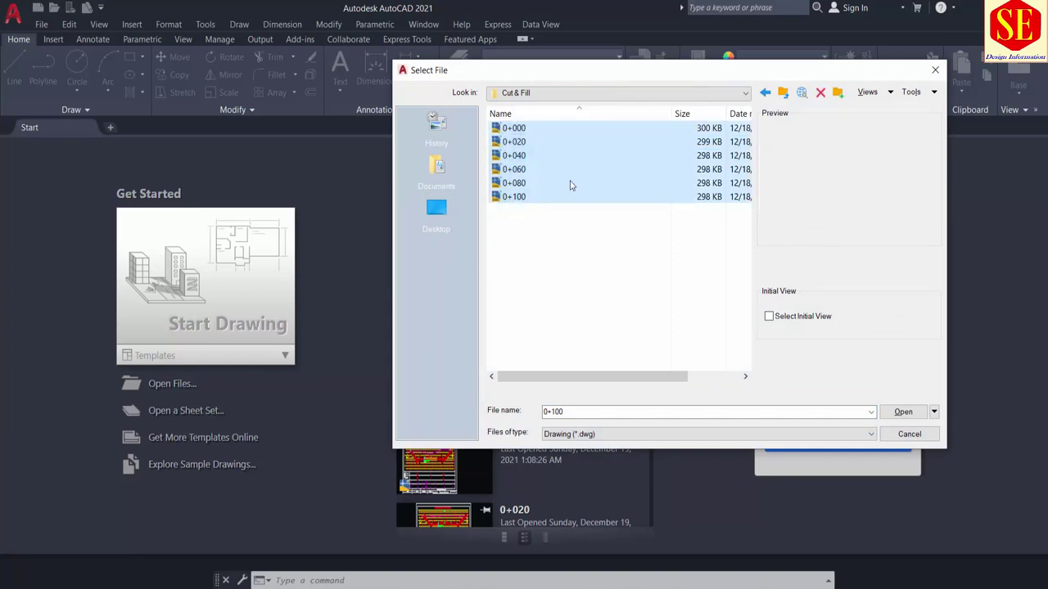
left_click(541, 256)
left_click_drag(516, 233, 524, 123)
left_click(514, 128)
left_click_drag(536, 240, 524, 123)
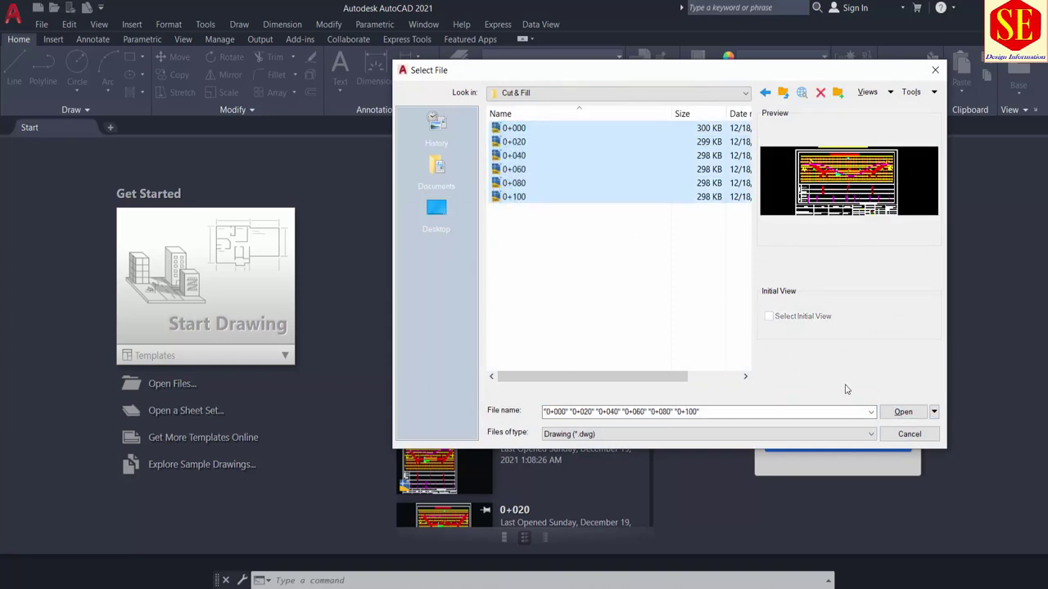
left_click(905, 417)
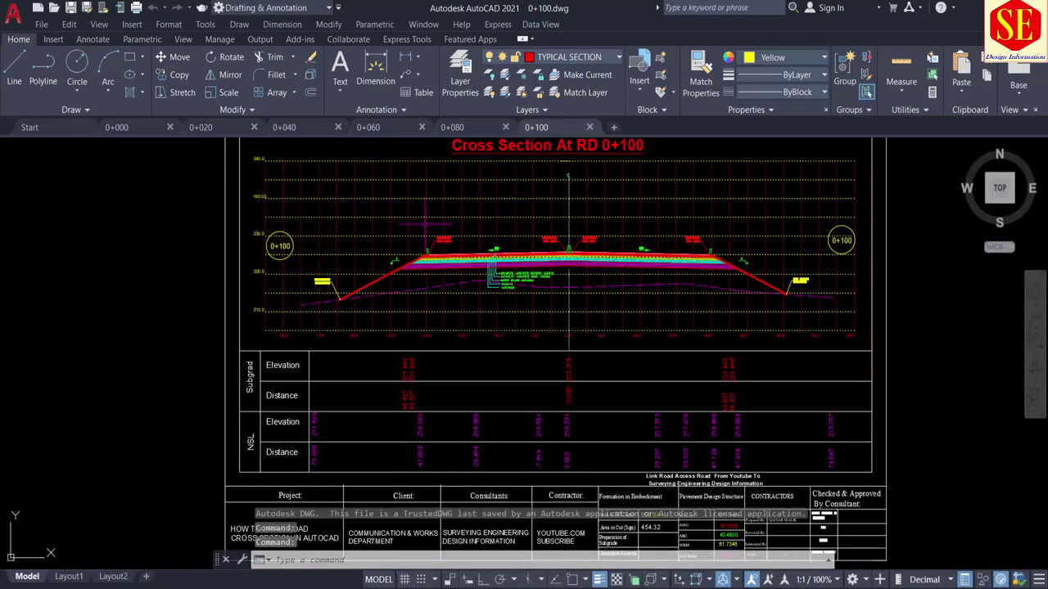
Look over the 0+000 cross-section, its lower elevation data row and right slope
left_click(116, 127)
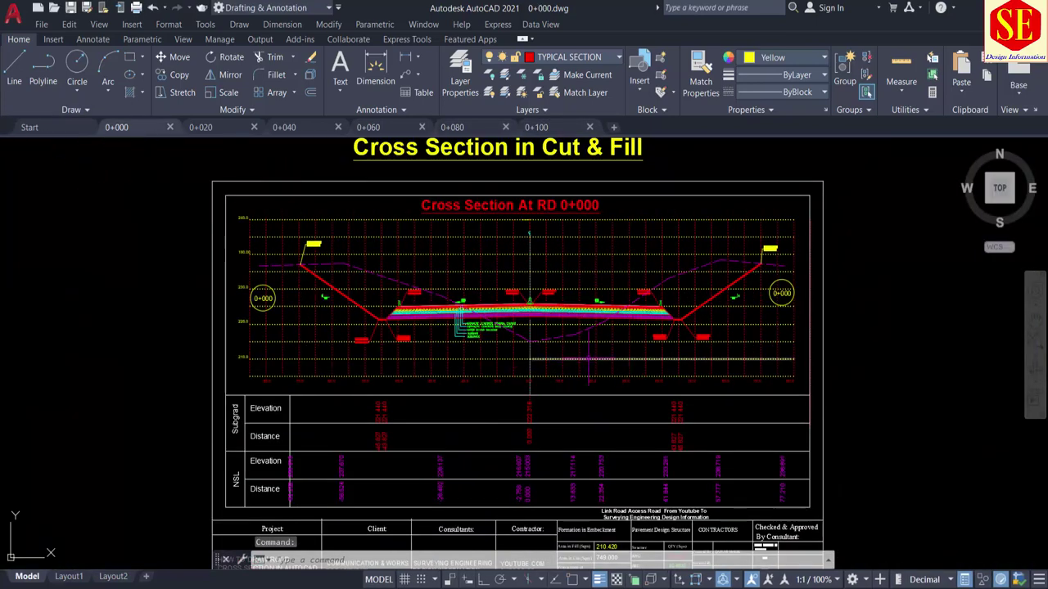
scroll(593, 351, "up", 2)
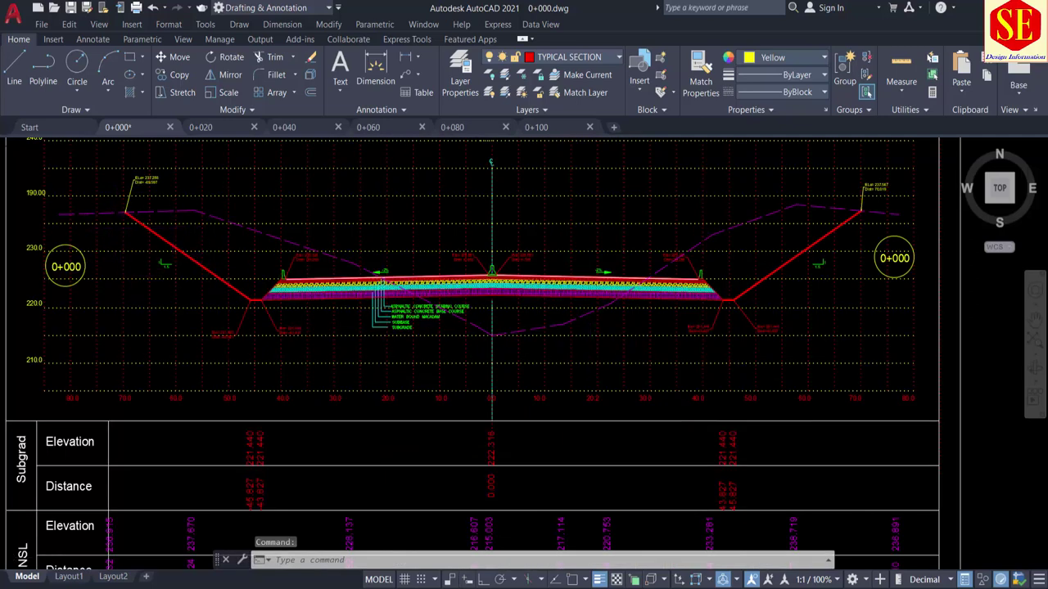
scroll(169, 234, "up", 2)
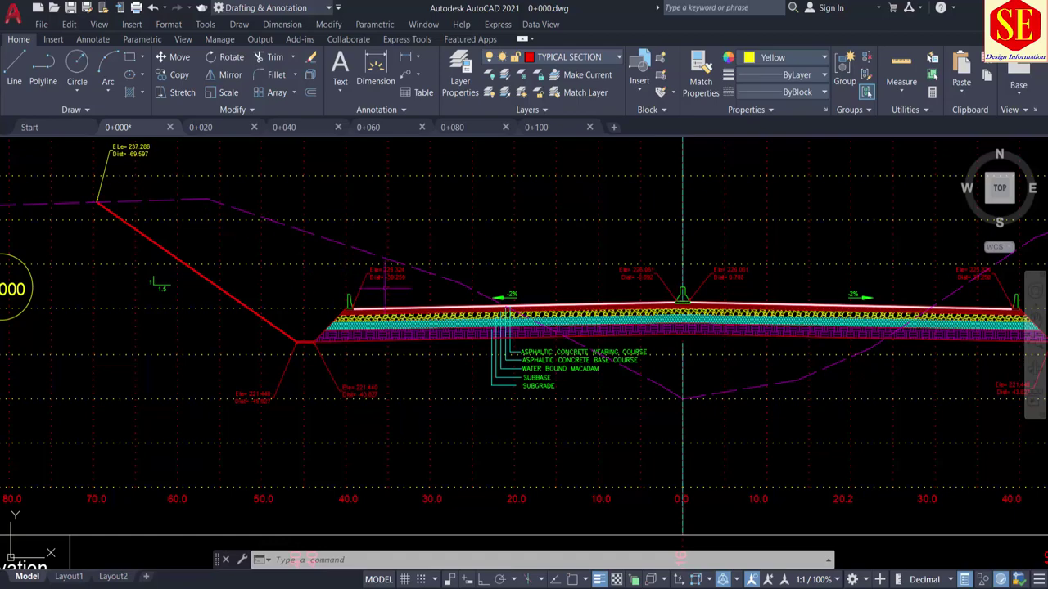
middle_click_drag(620, 339, 373, 270)
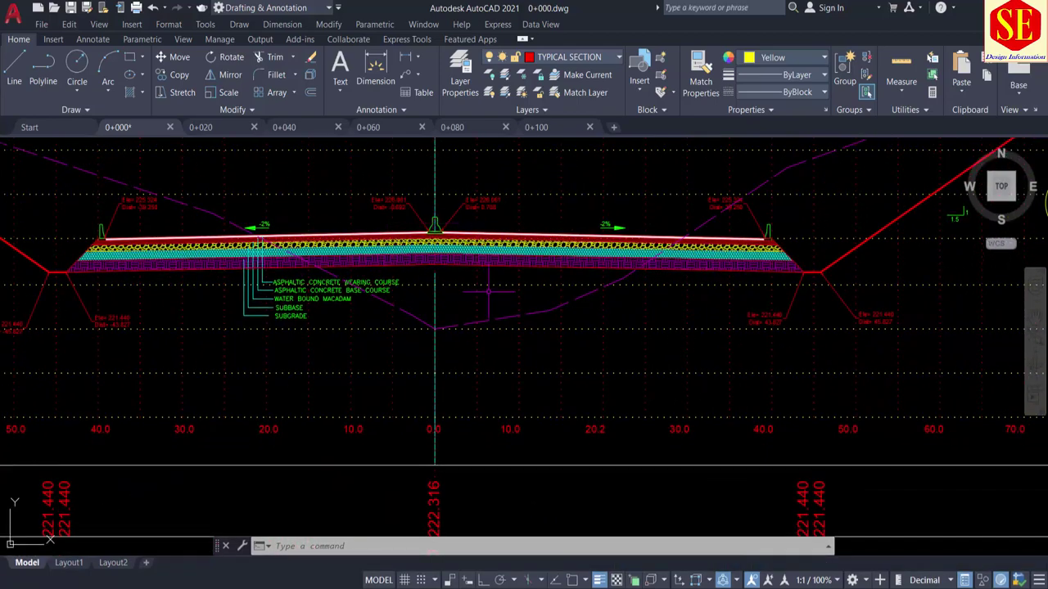
mouse_move(464, 270)
middle_mouse_down()
mouse_move(416, 269)
mouse_move(160, 389)
middle_mouse_up()
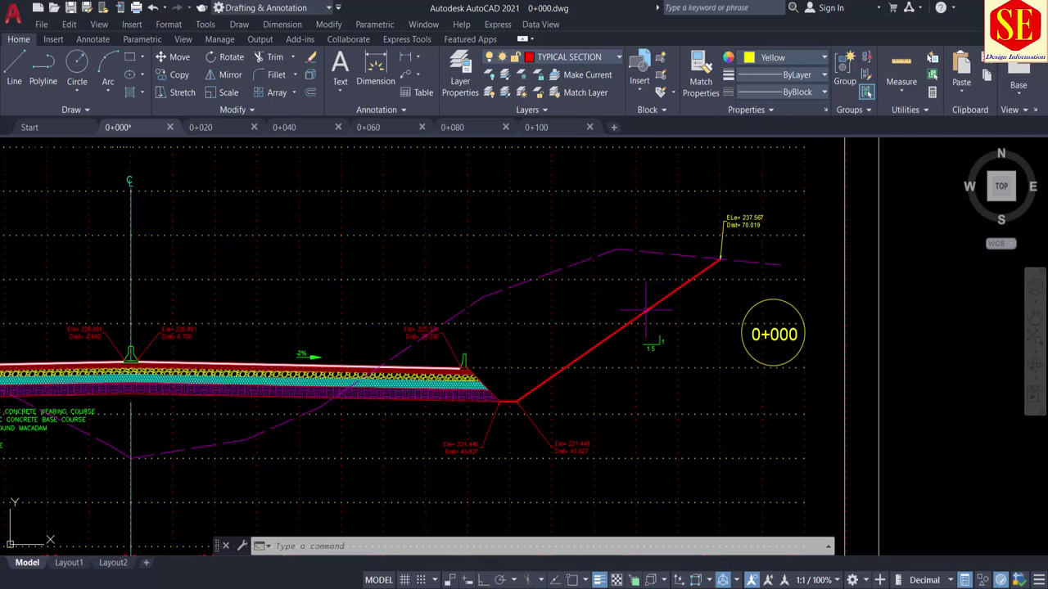
middle_click_drag(511, 372, 693, 314)
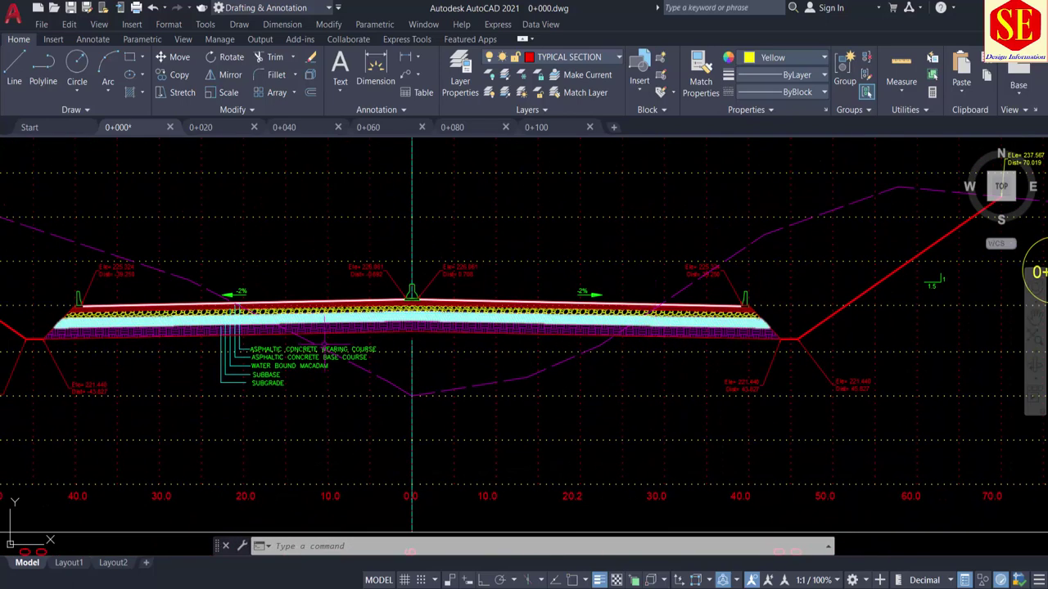
Switch to the 0+020 drawing and inspect its pavement and both side slopes
left_click(202, 127)
scroll(507, 385, "up", 2)
middle_click_drag(390, 408, 467, 377)
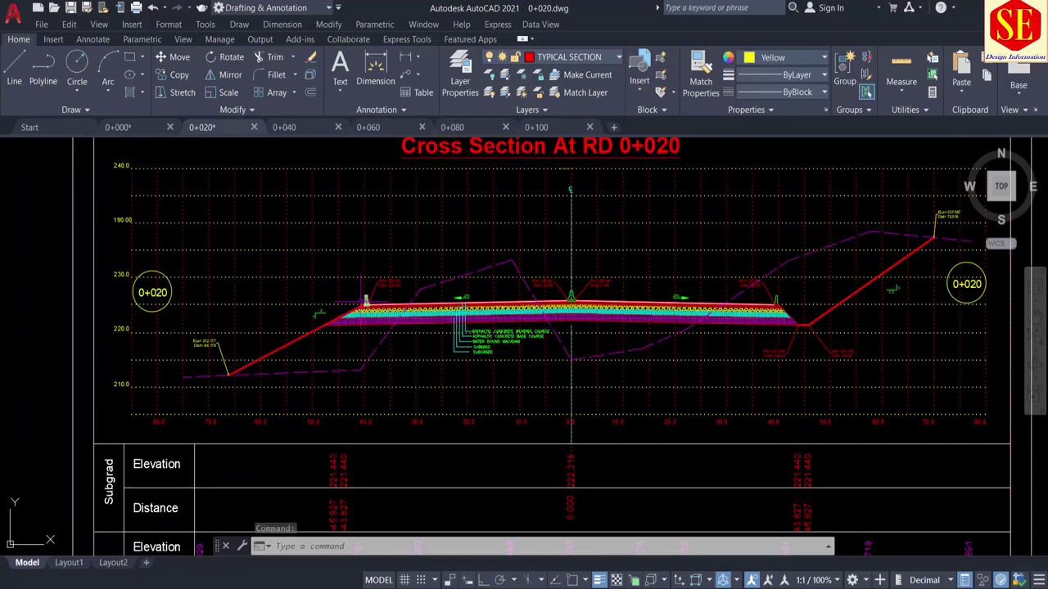
scroll(262, 360, "up", 4)
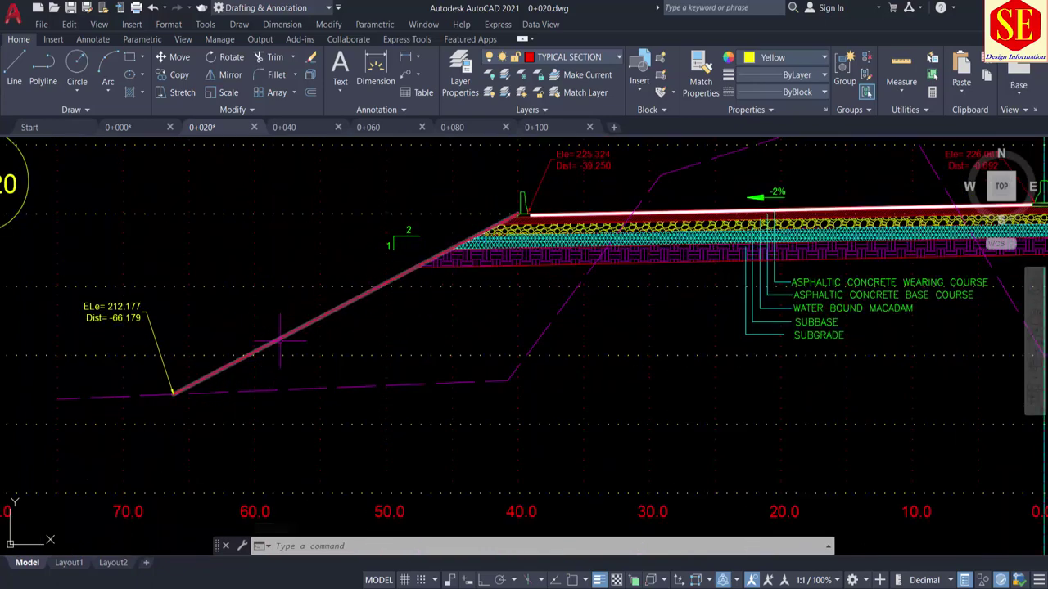
mouse_move(468, 336)
middle_mouse_down()
mouse_move(187, 367)
mouse_move(157, 391)
middle_mouse_up()
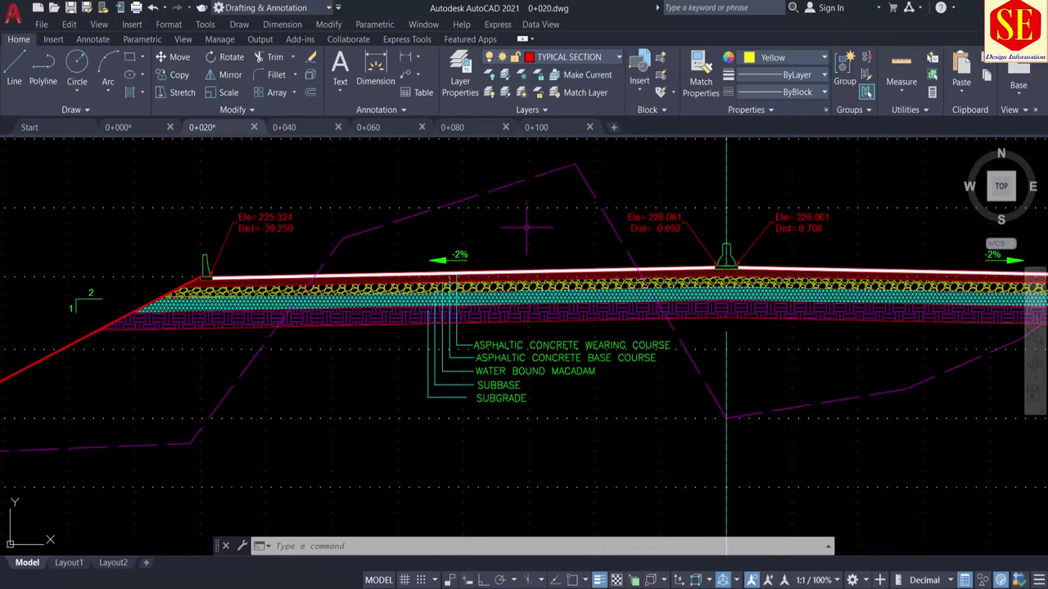
middle_click_drag(526, 228, 303, 226)
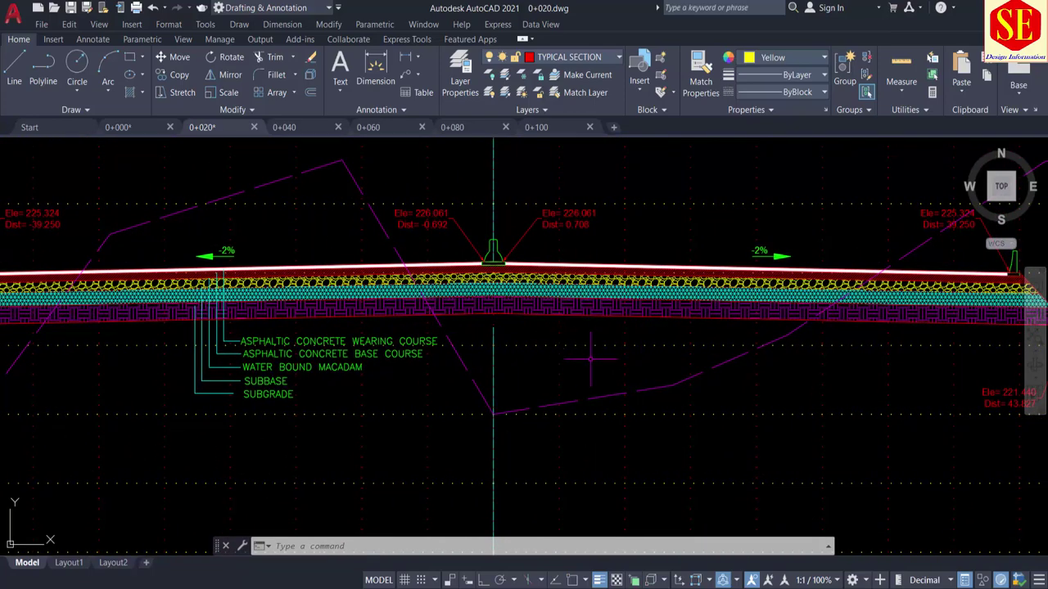
middle_click_drag(589, 358, 297, 378)
scroll(298, 379, "down", 2)
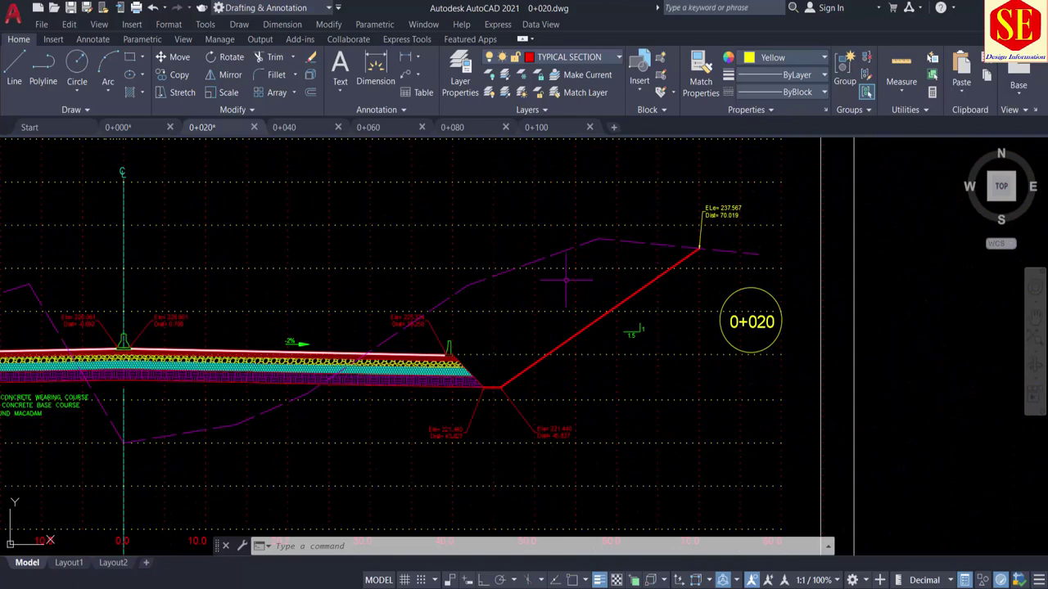
Bring up the 0+040 cross-section drawing and look at it closely
left_click(286, 127)
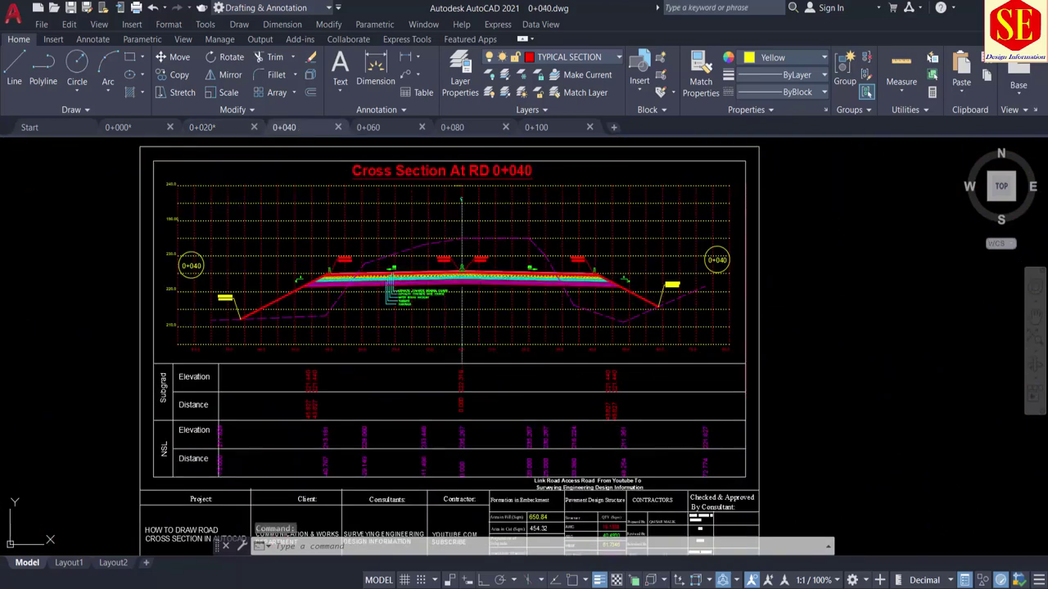
scroll(606, 303, "up", 2)
middle_click_drag(398, 276, 464, 304)
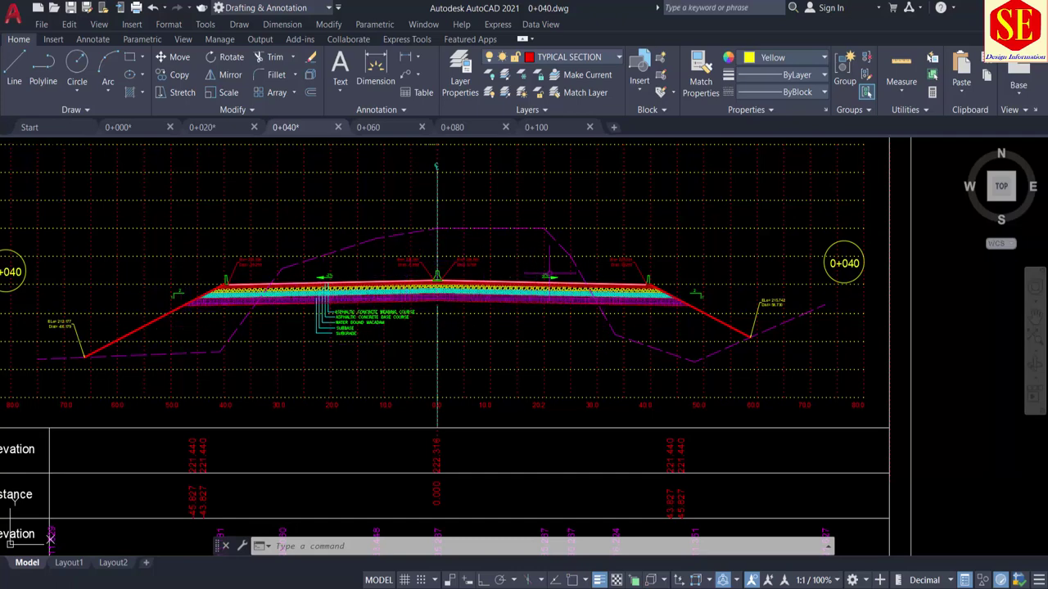
scroll(335, 276, "up", 2)
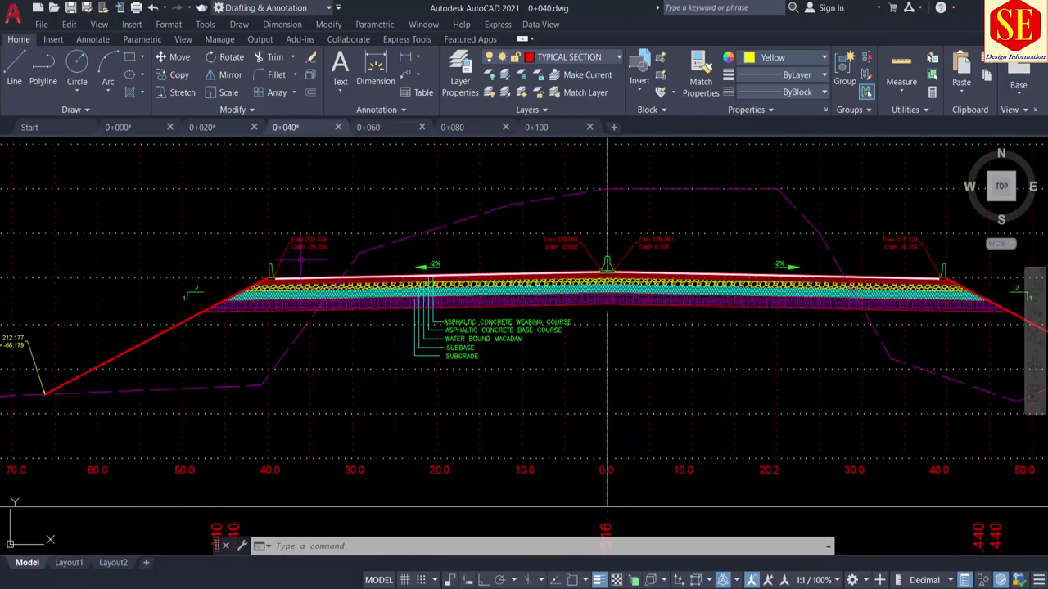
scroll(335, 276, "down", 2)
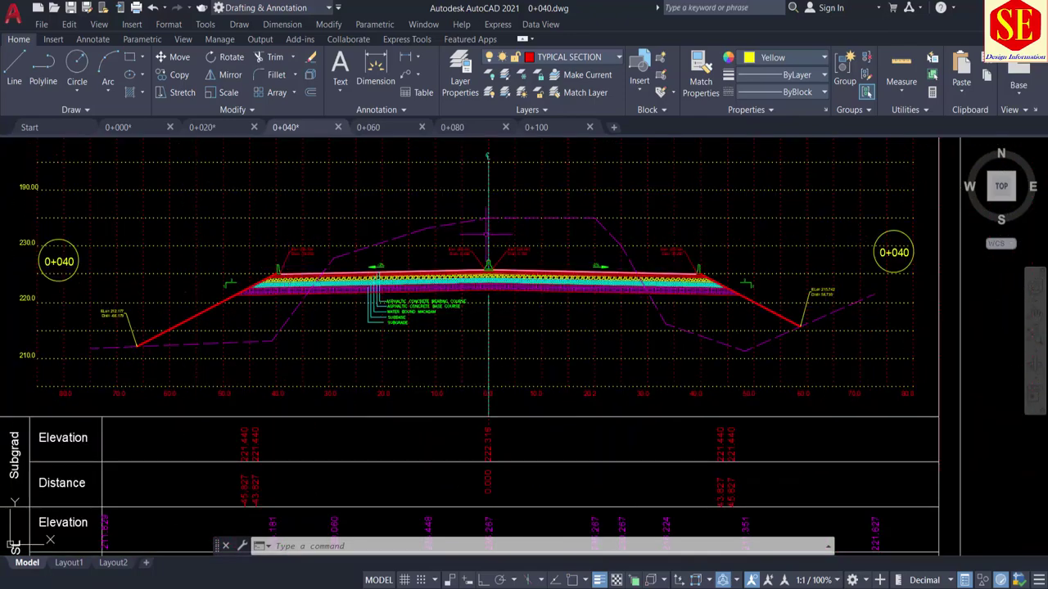
Flip through sections 0+060, 0+080 and 0+100, then zoom out on 0+000
left_click(375, 127)
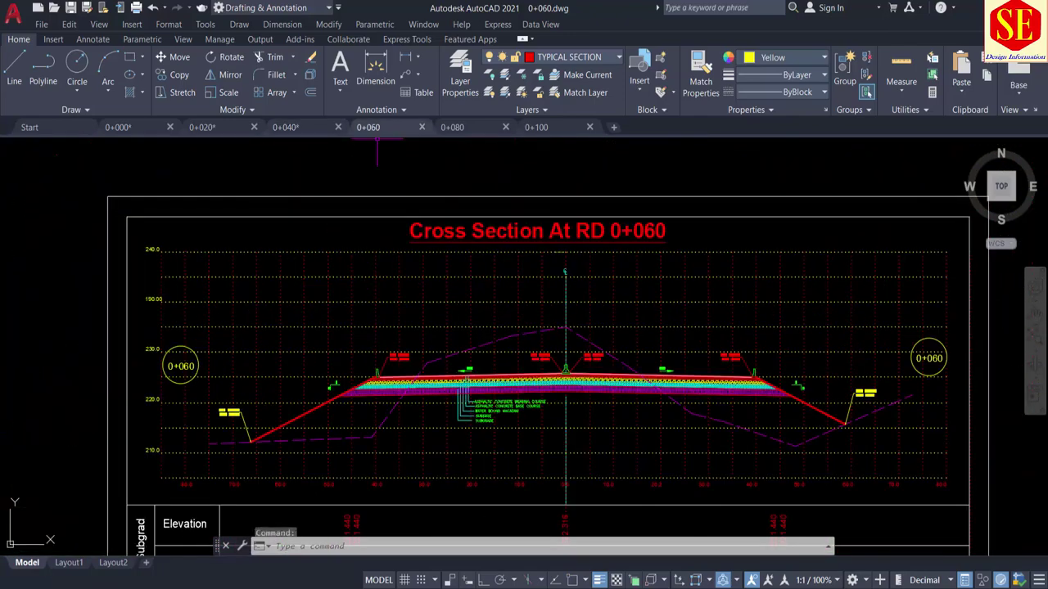
left_click(465, 127)
left_click(560, 129)
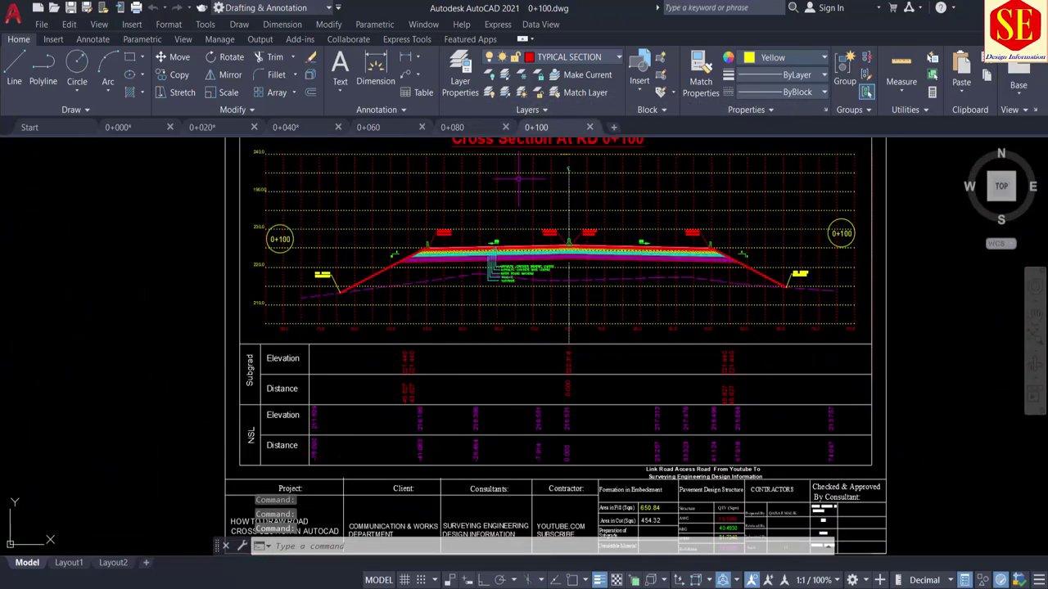
left_click(143, 127)
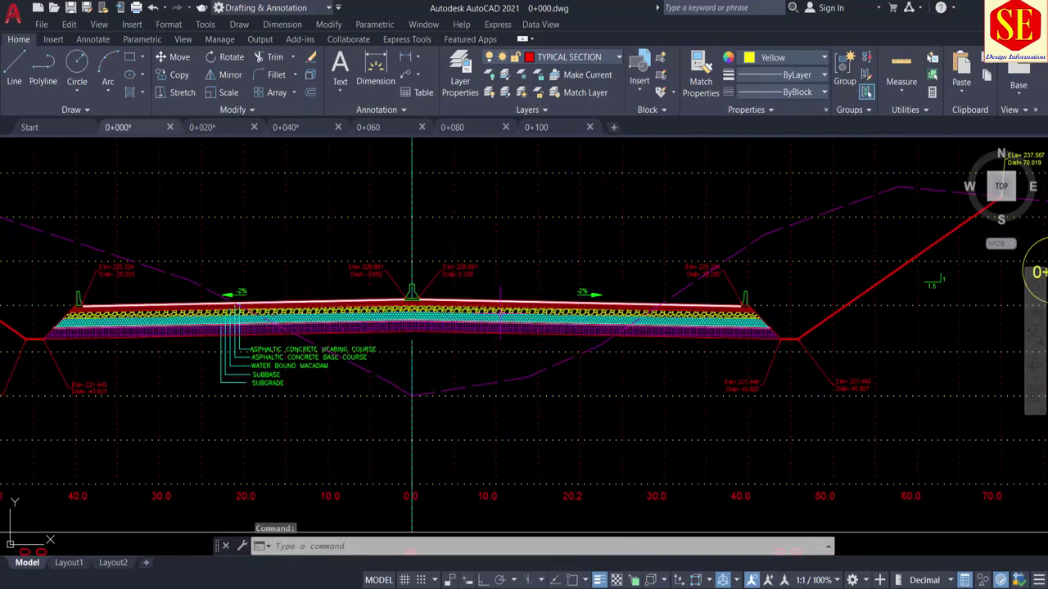
scroll(366, 272, "down", 2)
scroll(461, 288, "down", 1)
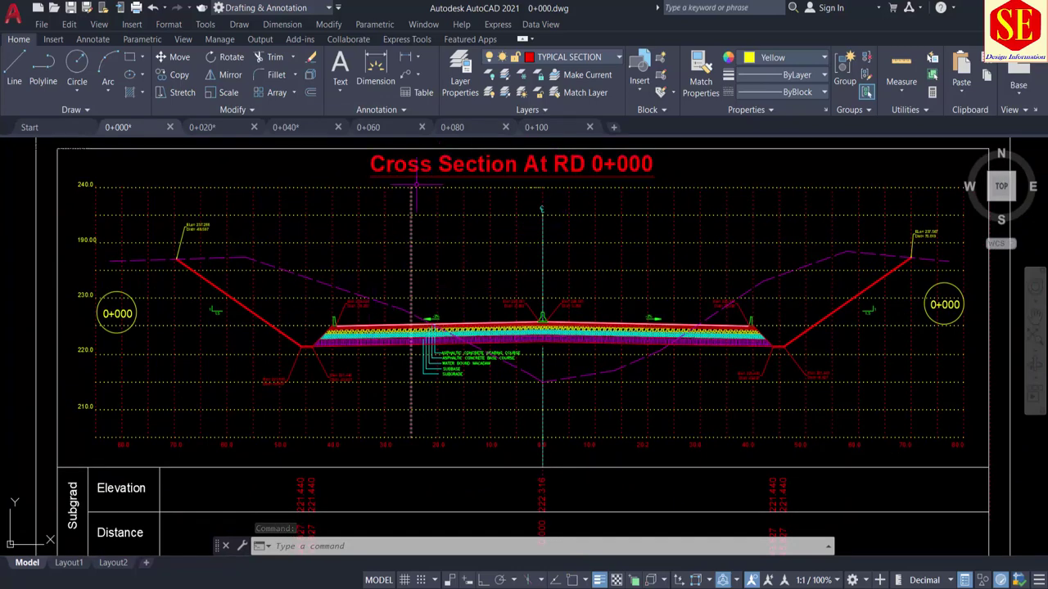
Turn off the Grid line h layer in the 0+000 drawing
left_click(564, 57)
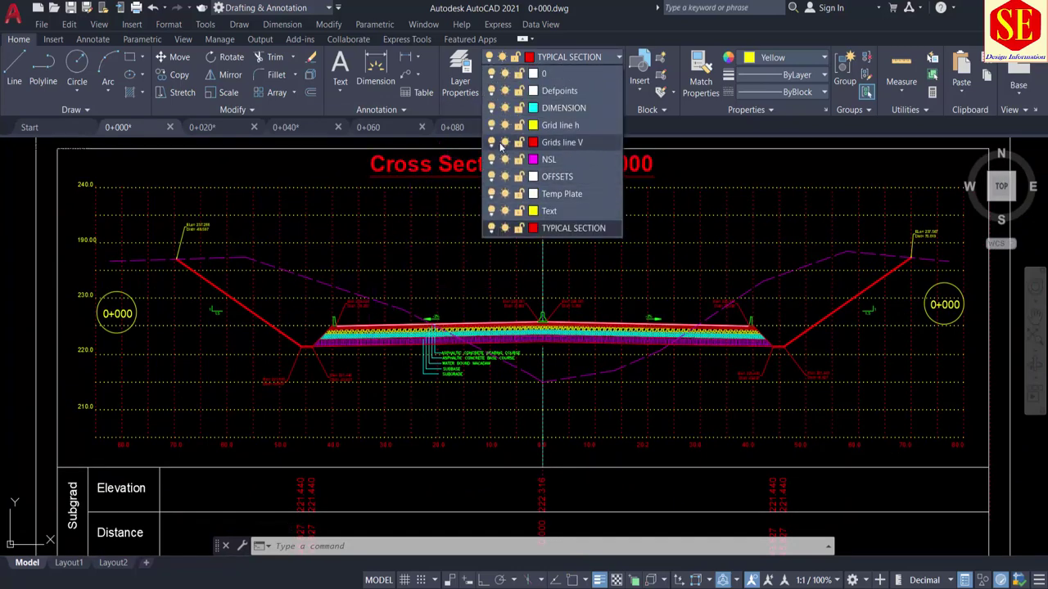
left_click(491, 125)
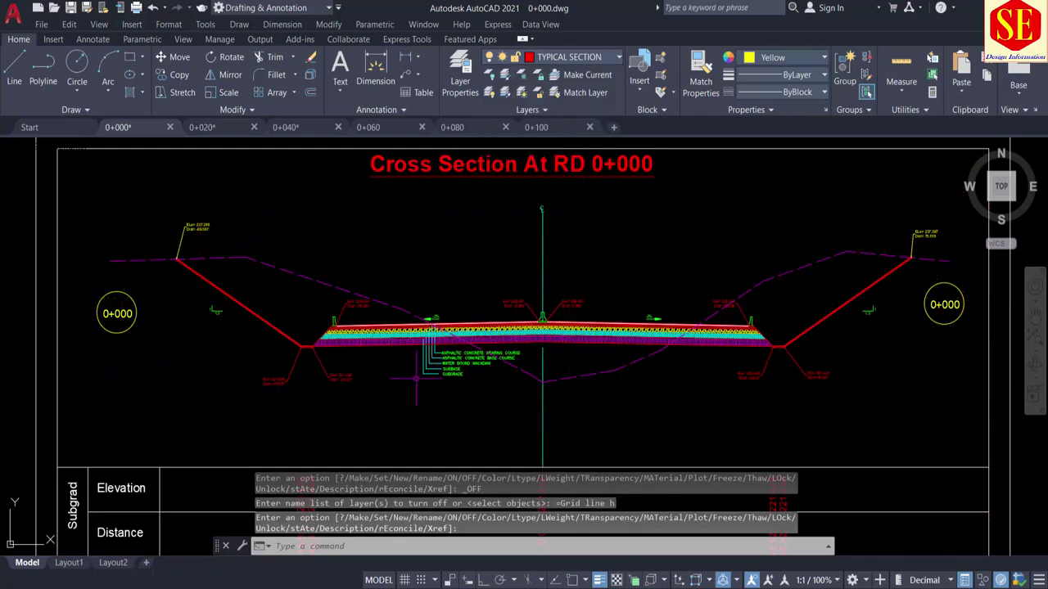
scroll(544, 327, "up", 2)
scroll(532, 329, "up", 2)
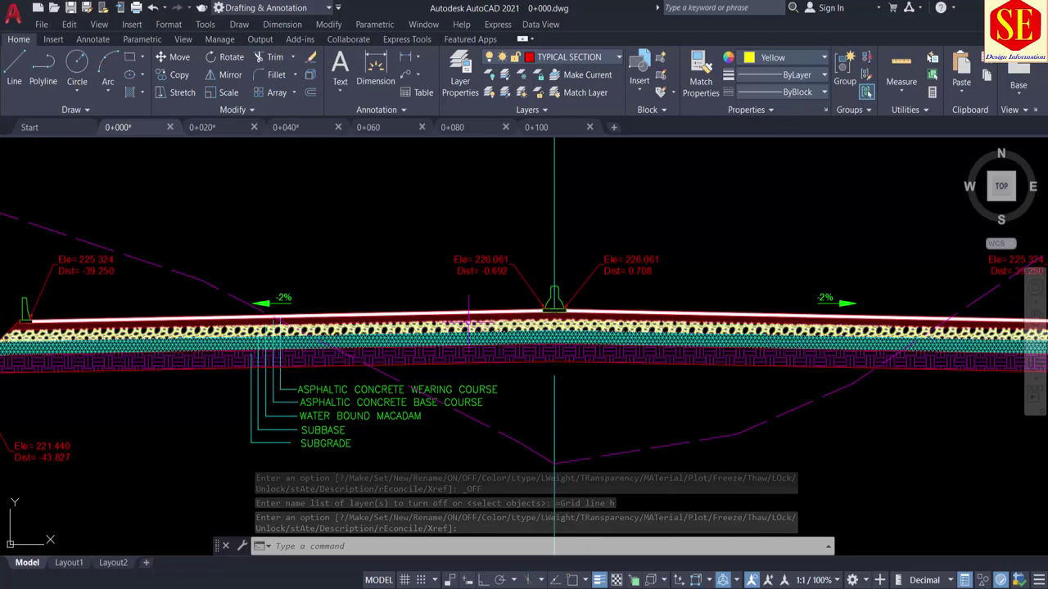
scroll(467, 323, "down", 2)
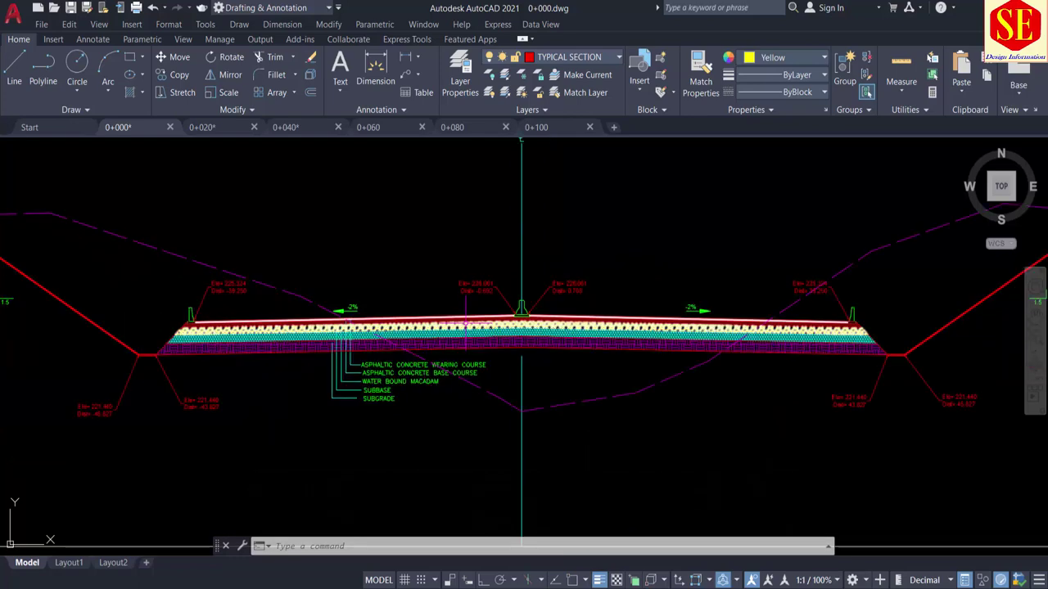
scroll(239, 356, "up", 2)
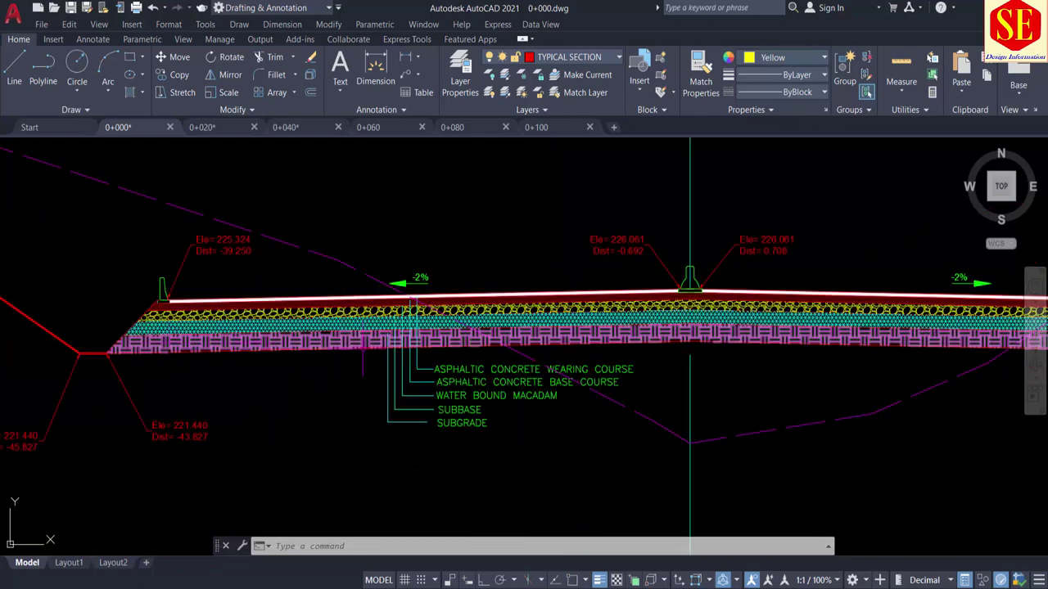
Check the gridless section across the right side slope and left slope toe
middle_click_drag(820, 366, 636, 366)
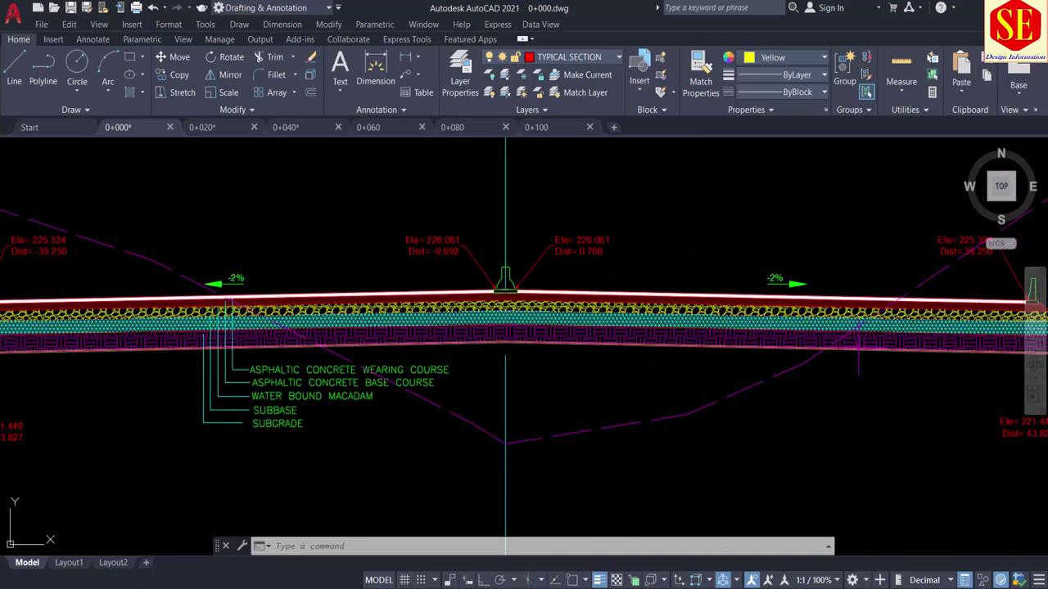
scroll(856, 345, "down", 2)
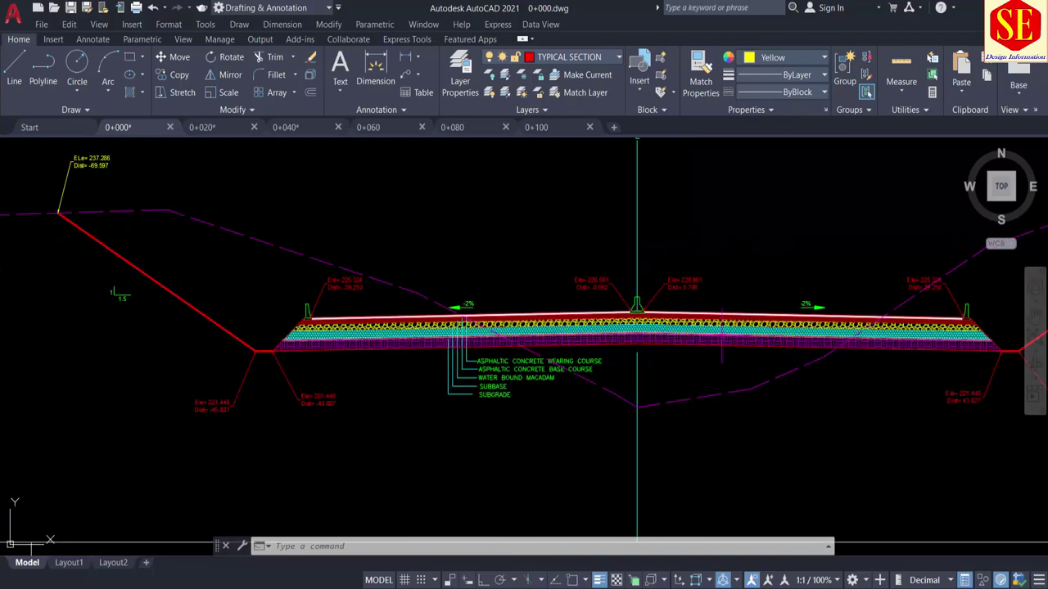
middle_click_drag(740, 352, 594, 352)
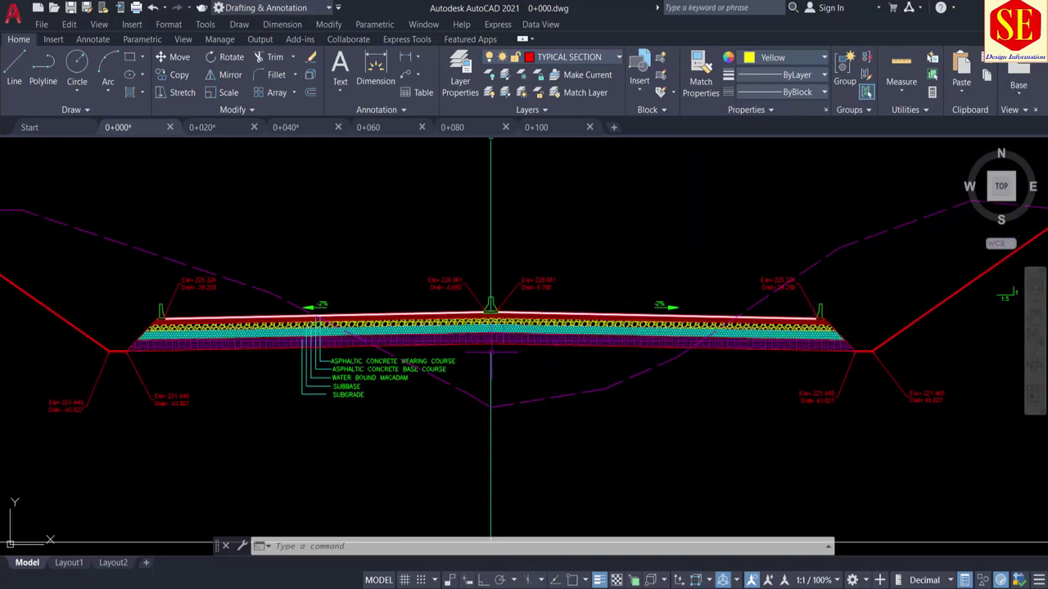
scroll(206, 358, "up", 2)
middle_click_drag(205, 357, 305, 343)
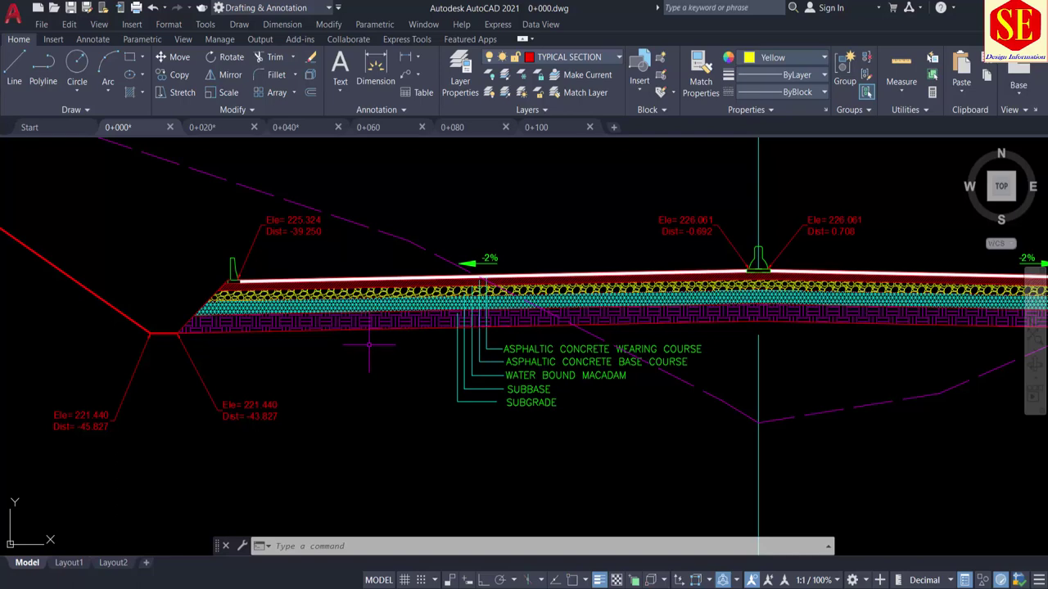
scroll(397, 336, "up", 2)
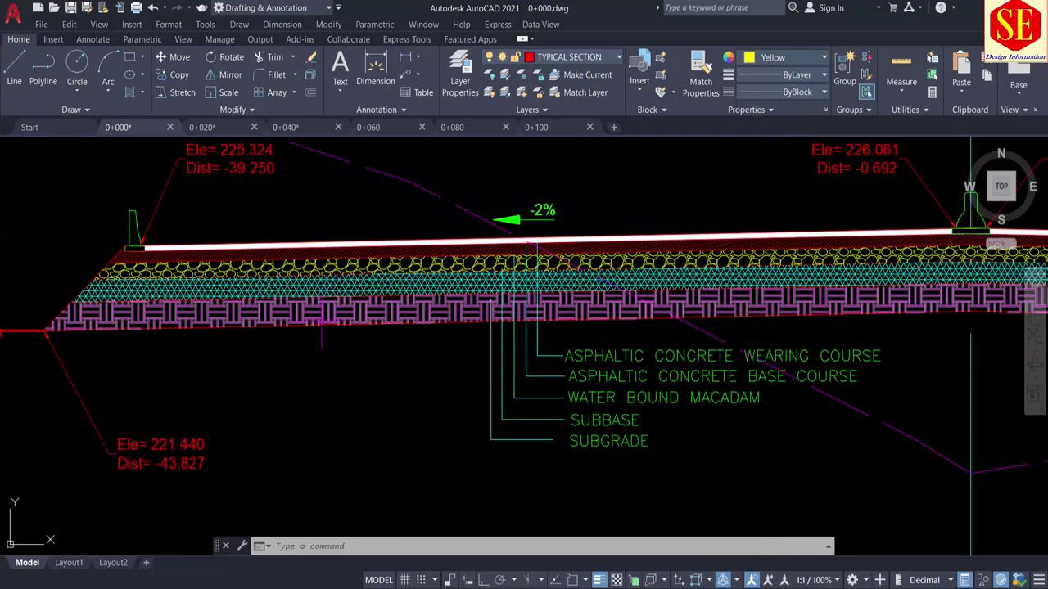
scroll(372, 390, "down", 2)
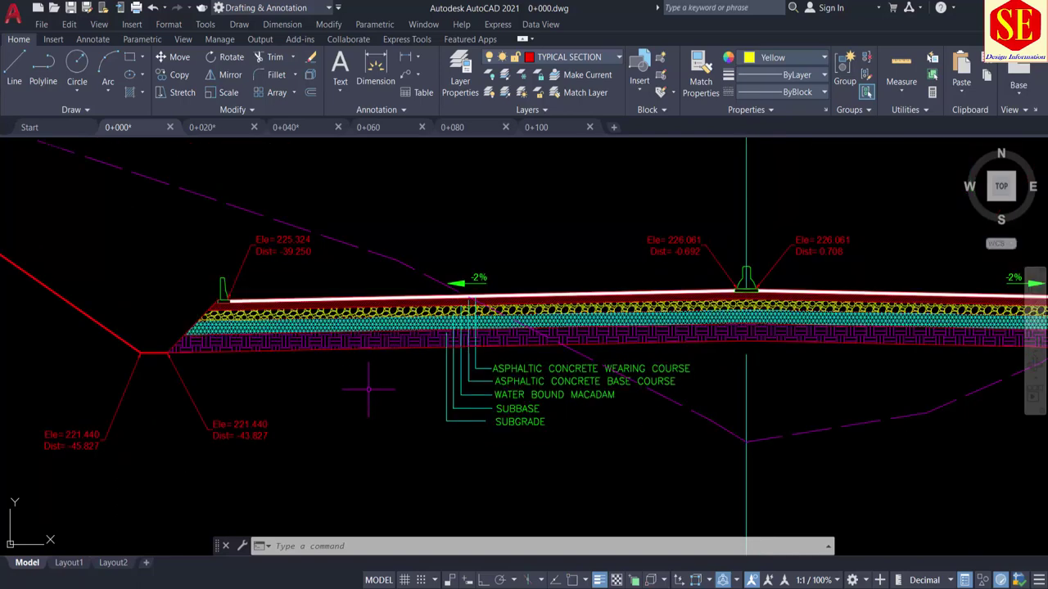
scroll(367, 385, "down", 2)
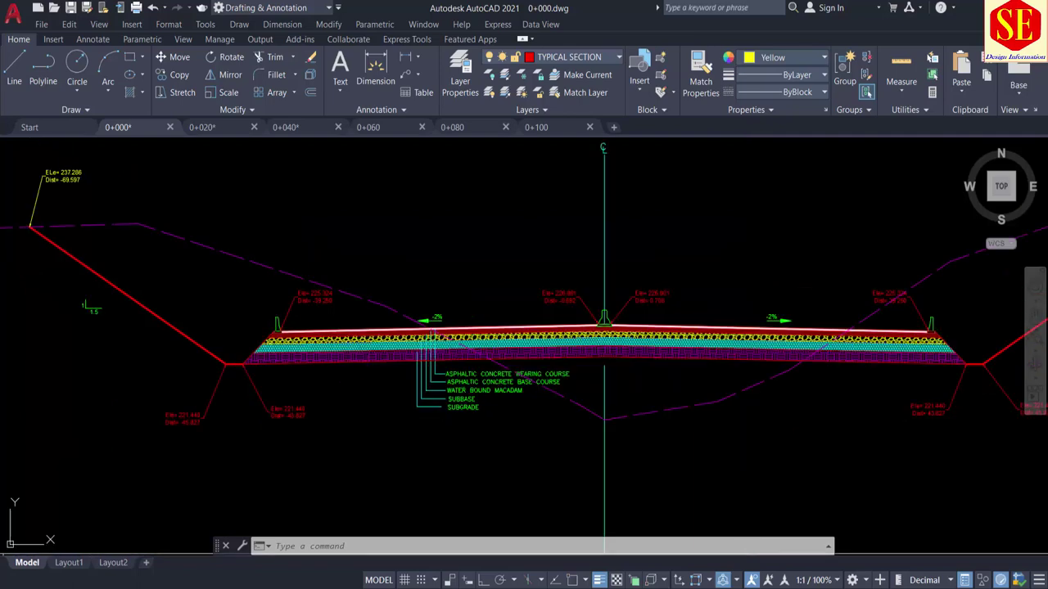
key("Escape")
middle_click_drag(593, 372, 582, 357)
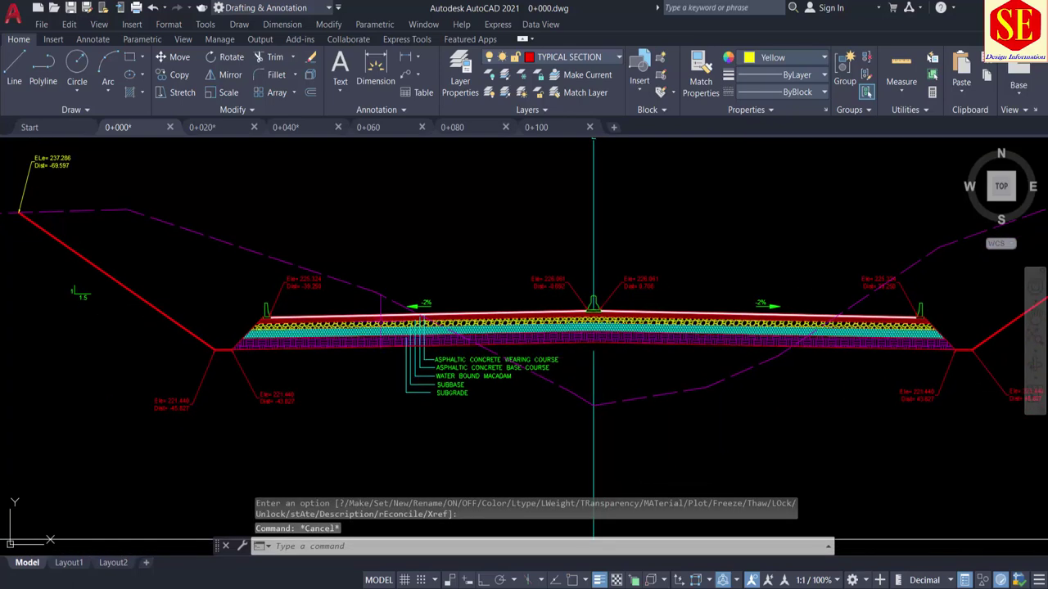
scroll(373, 319, "down", 2)
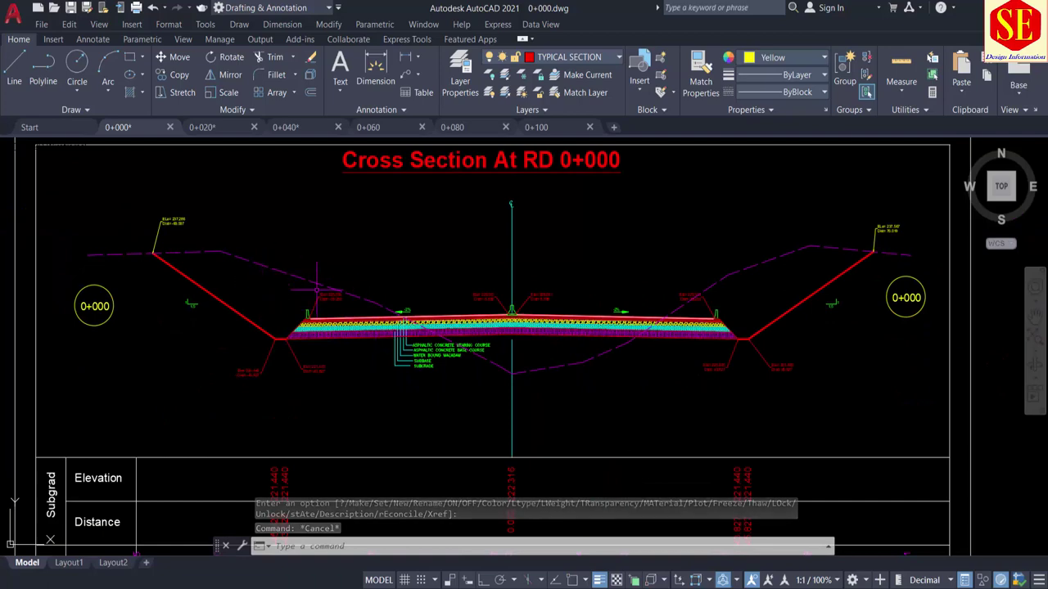
With CO, select 0+000's section lines, both red side slopes and the dashed ground line
scroll(311, 311, "up", 2)
scroll(360, 327, "down", 1)
type("c")
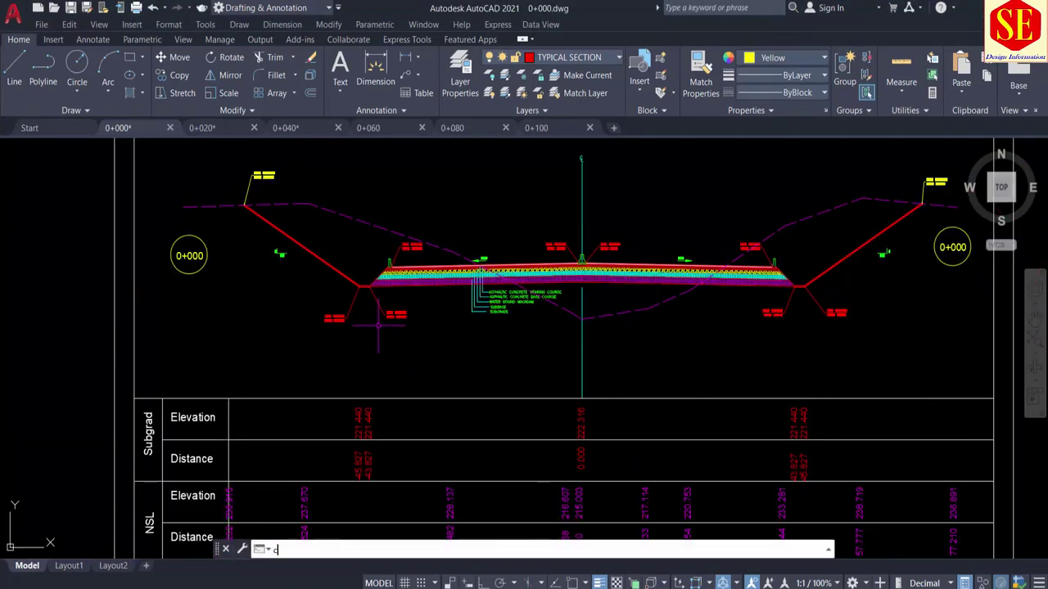
type("o")
key("Return")
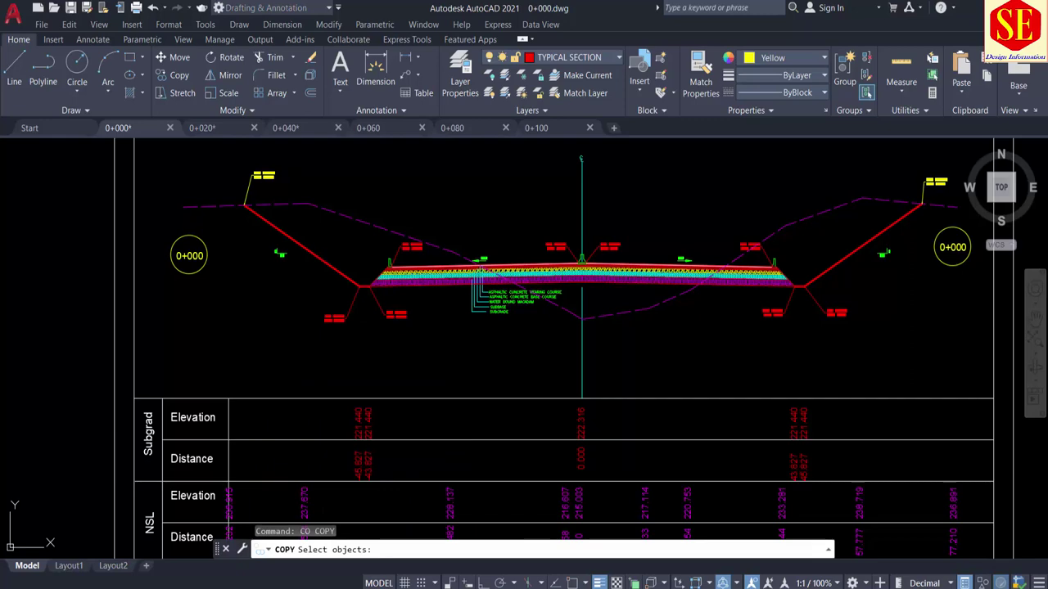
left_click(367, 282)
scroll(368, 279, "up", 3)
left_click(368, 272)
scroll(370, 270, "up", 5)
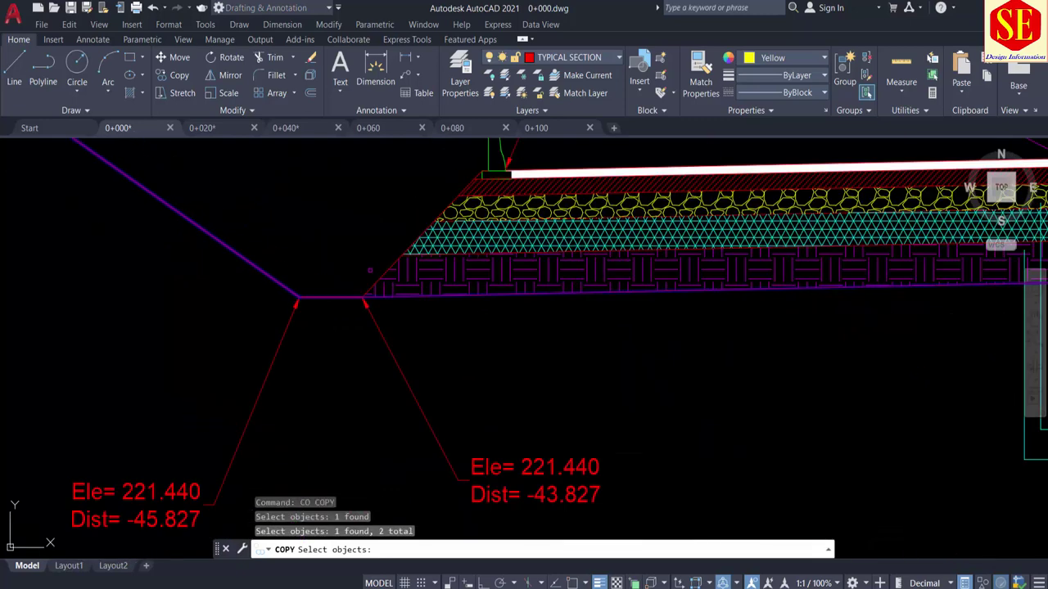
left_click(383, 270)
scroll(469, 250, "up", 4)
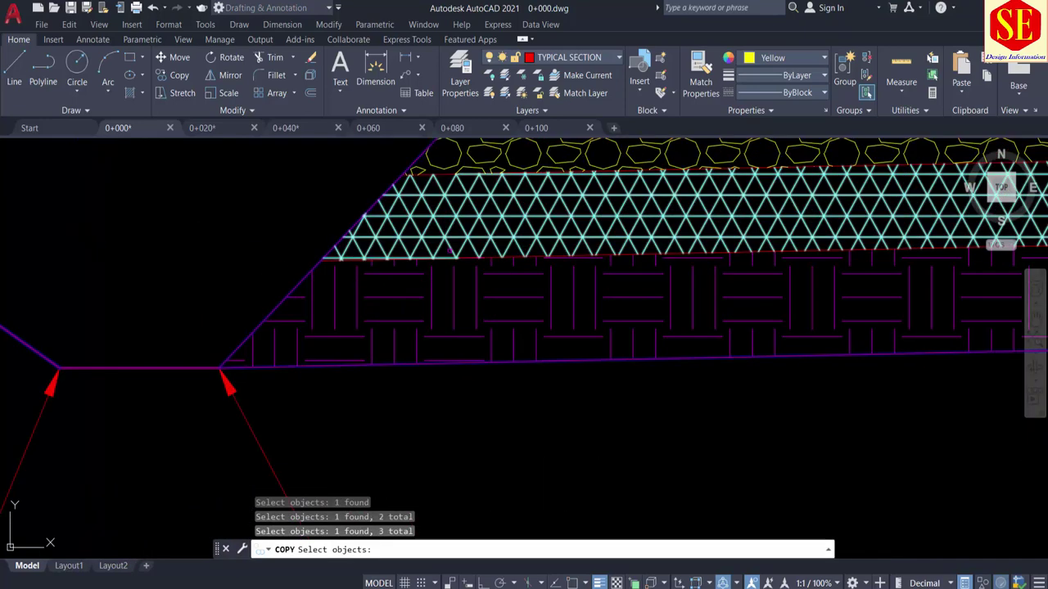
left_click(473, 258)
scroll(449, 271, "down", 5)
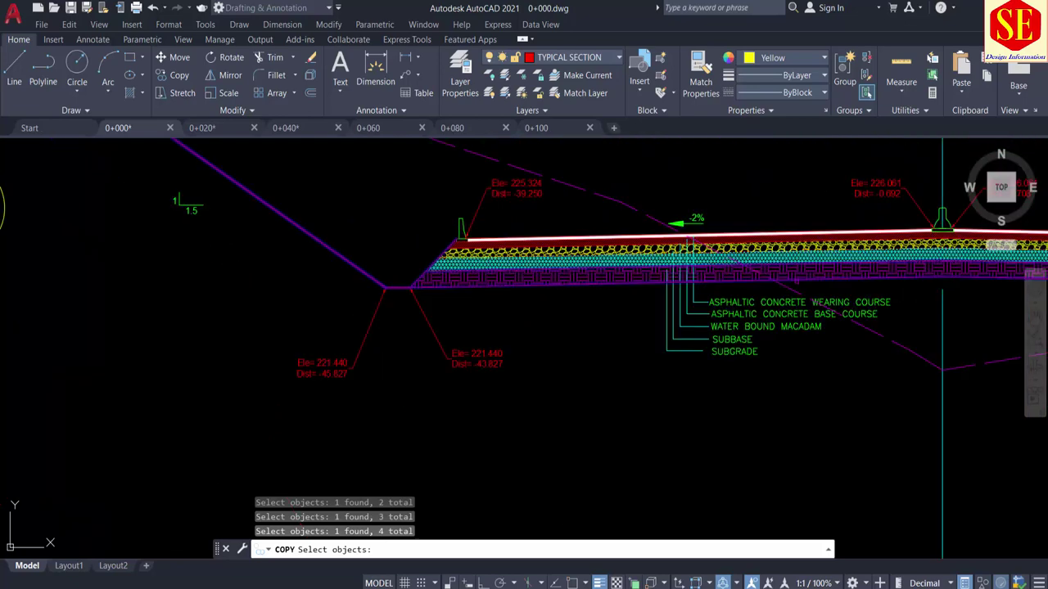
middle_click_drag(900, 286, 467, 328)
middle_click_drag(818, 311, 458, 344)
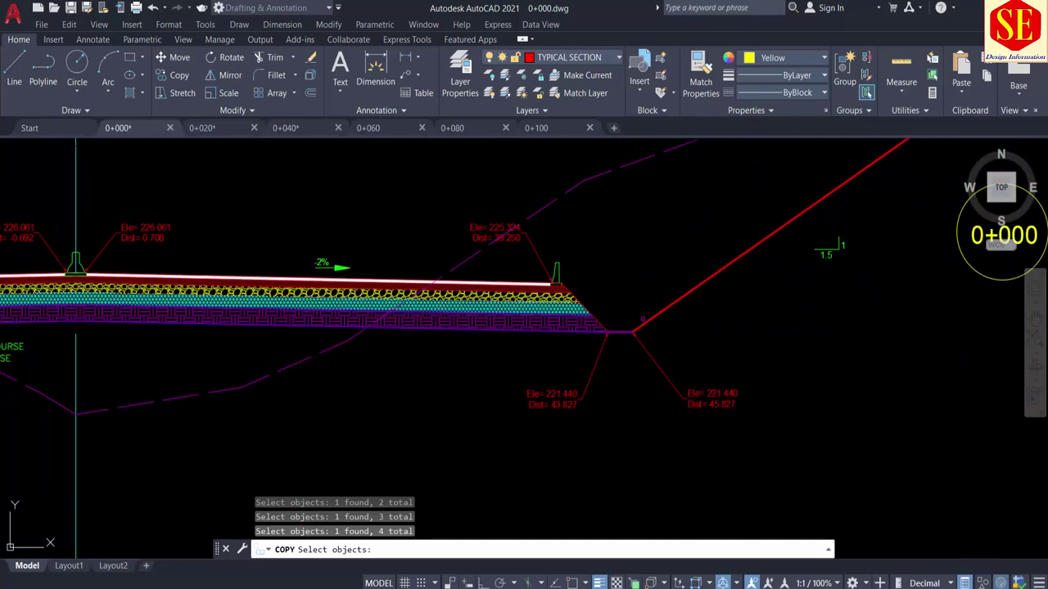
left_click(643, 323)
left_click(564, 197)
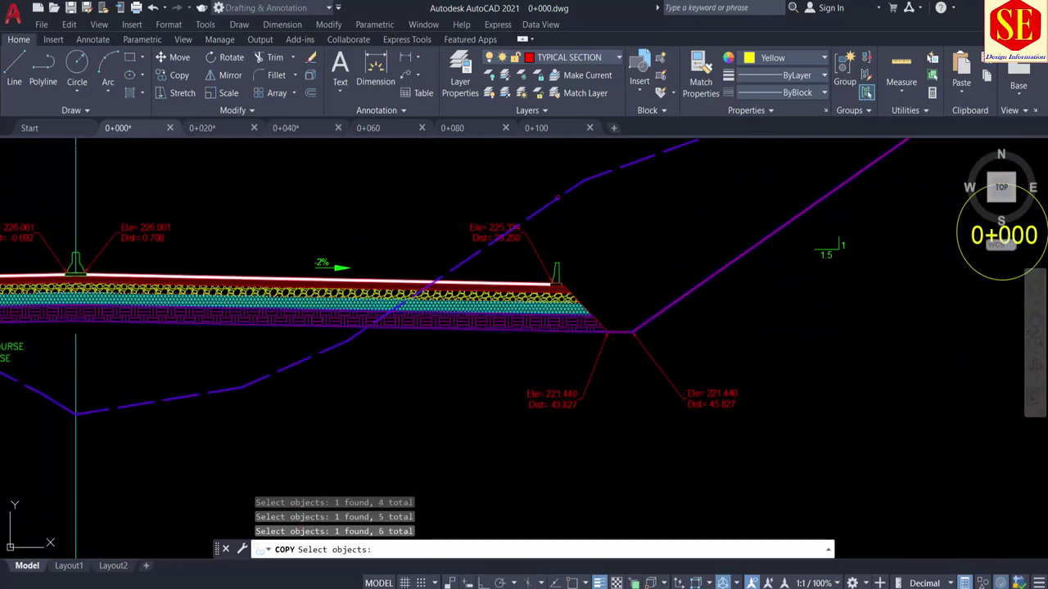
scroll(563, 306, "down", 6)
scroll(455, 318, "up", 4)
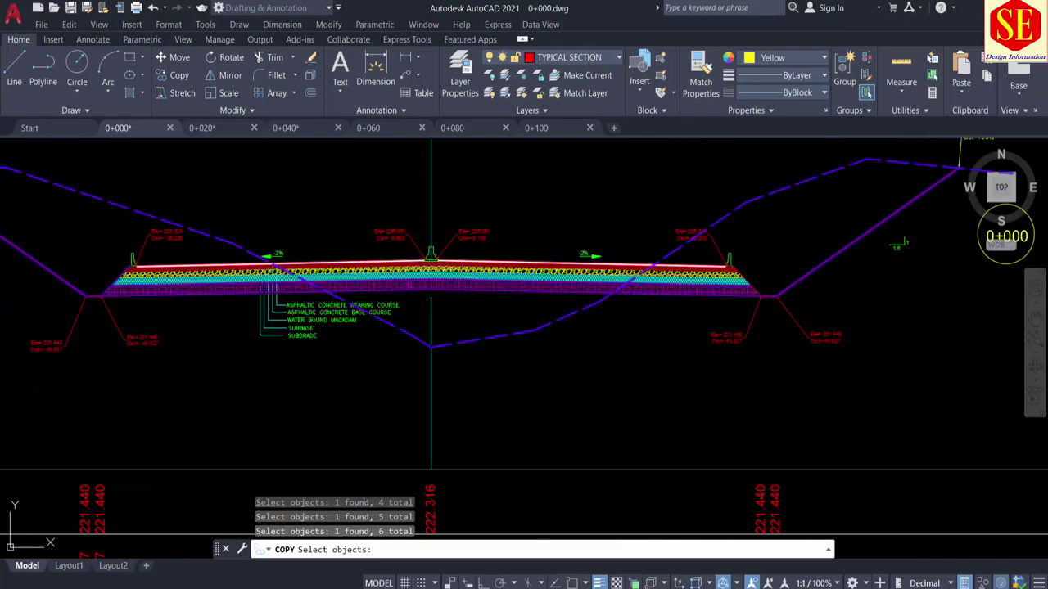
scroll(465, 304, "up", 2)
Place the copied lines to the right of the drawing sheet
key("Return")
left_click(478, 325)
scroll(479, 328, "down", 5)
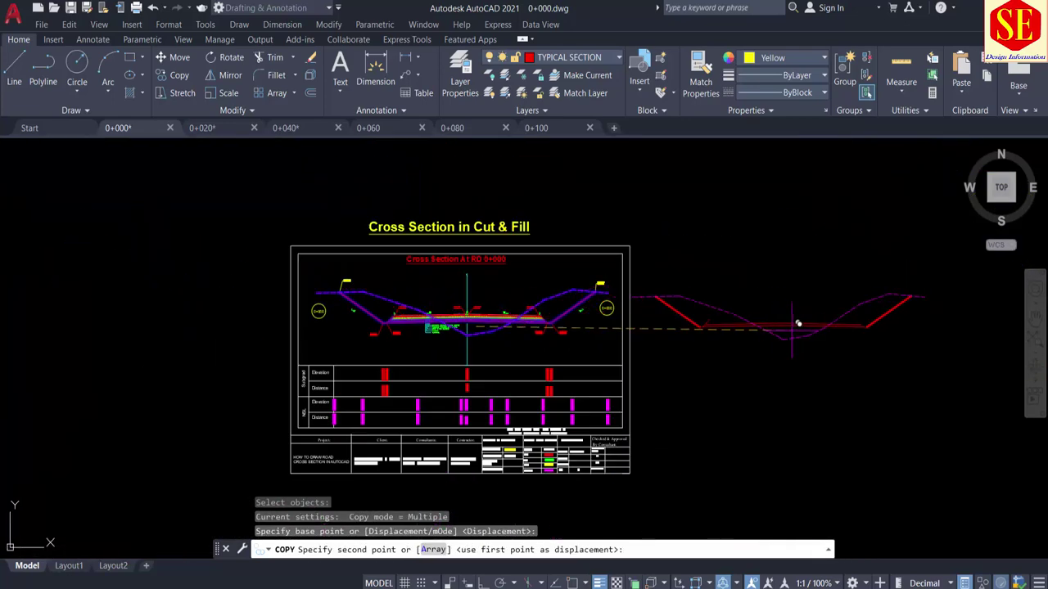
left_click(834, 325)
middle_click_drag(870, 327, 661, 299)
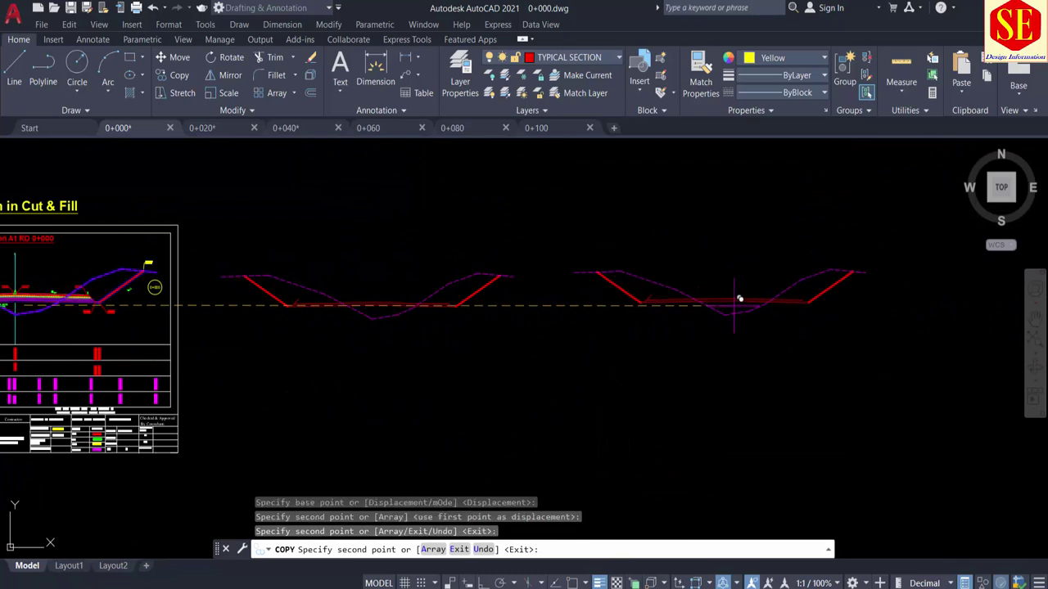
key("Escape")
scroll(461, 355, "up", 1)
scroll(329, 288, "up", 4)
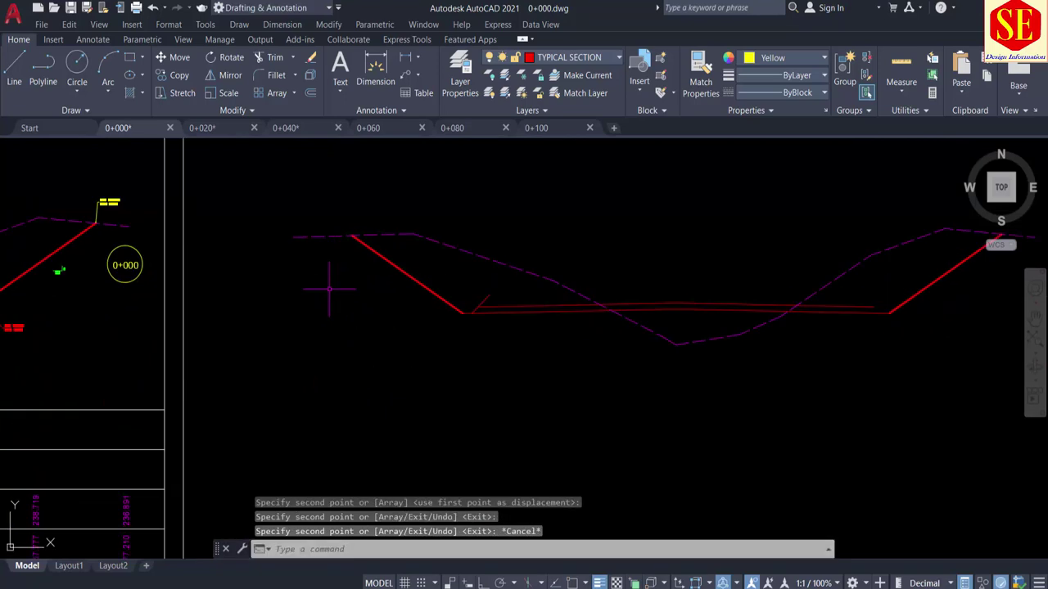
Erase the short stray red diagonal from the copied section lines
middle_click_drag(560, 279, 503, 249)
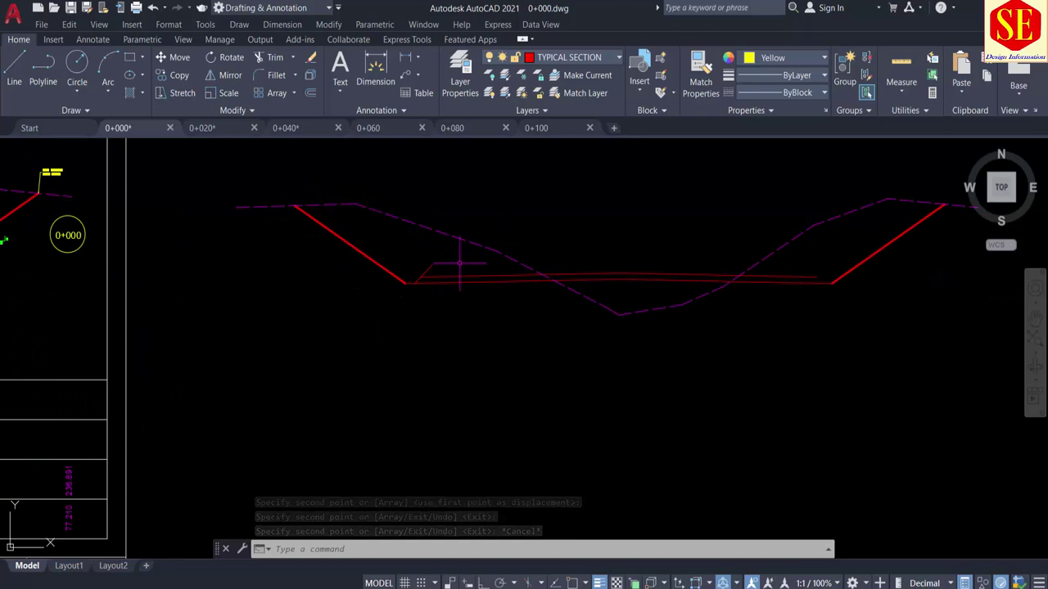
type("tr")
key("Return")
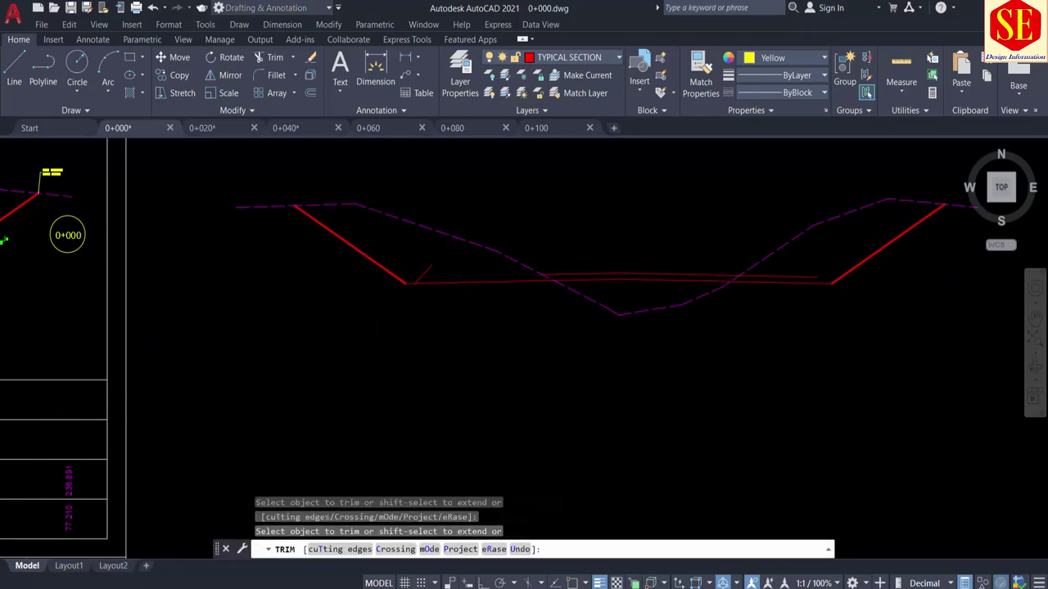
scroll(458, 271, "up", 2)
key("Escape")
left_click(398, 272)
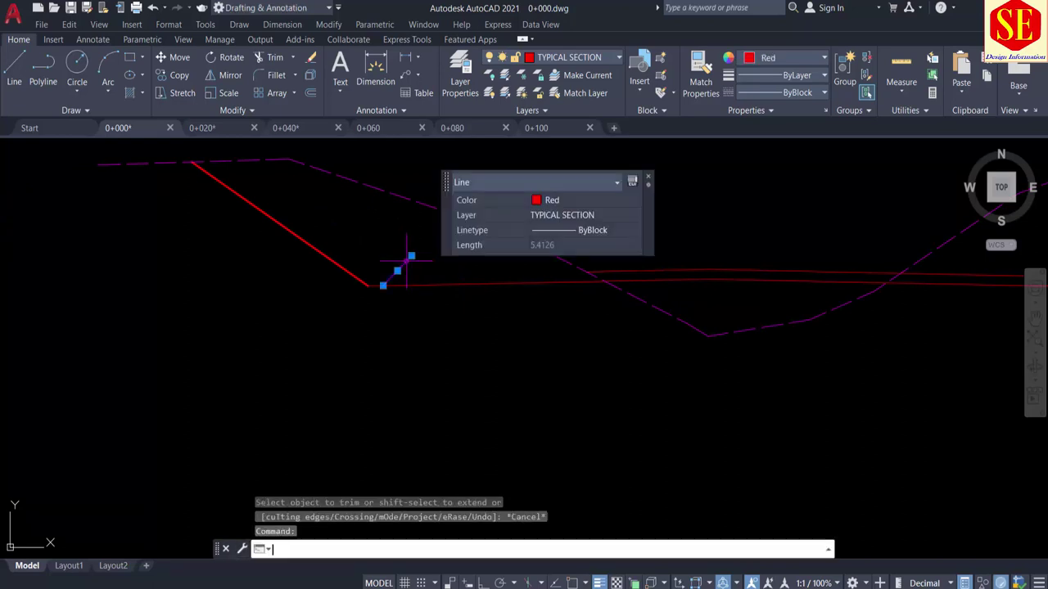
type("e")
key("Return")
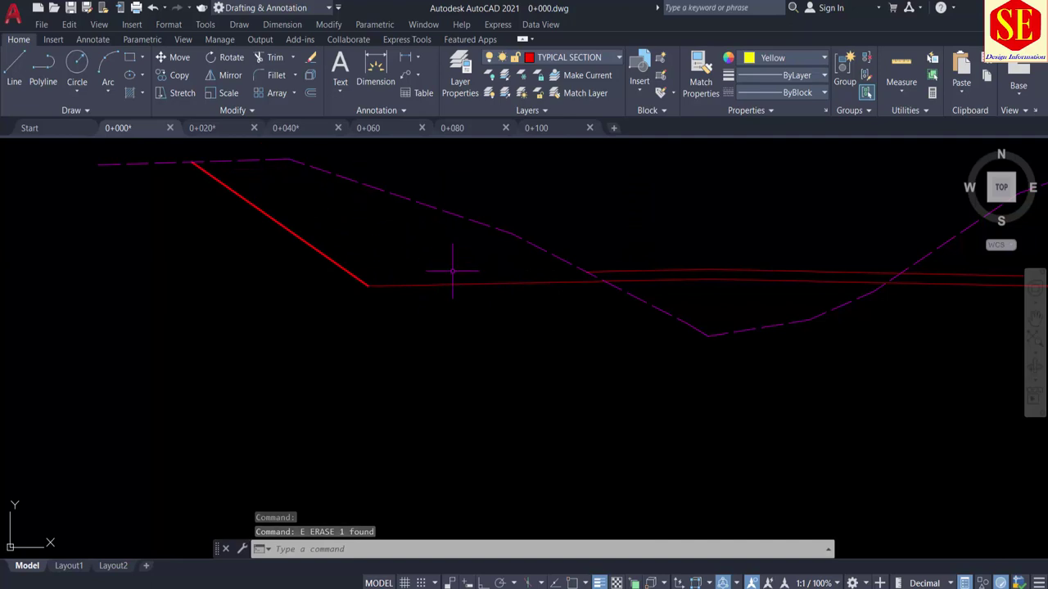
Trim the upper formation line back to the dashed ground line
middle_click_drag(489, 278, 273, 292)
middle_click_drag(845, 196, 550, 230)
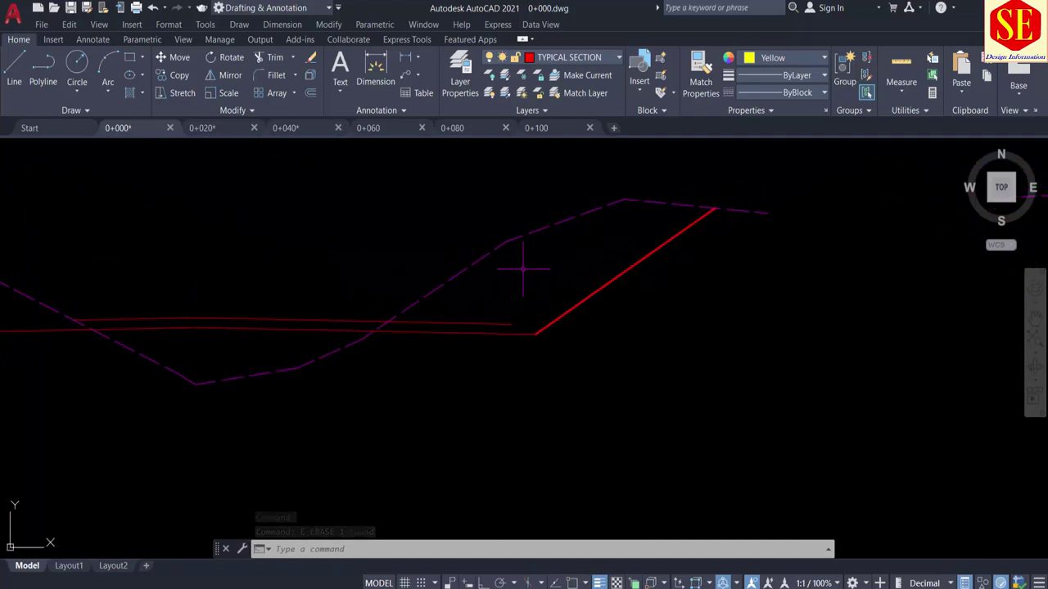
type("tr")
key("Return")
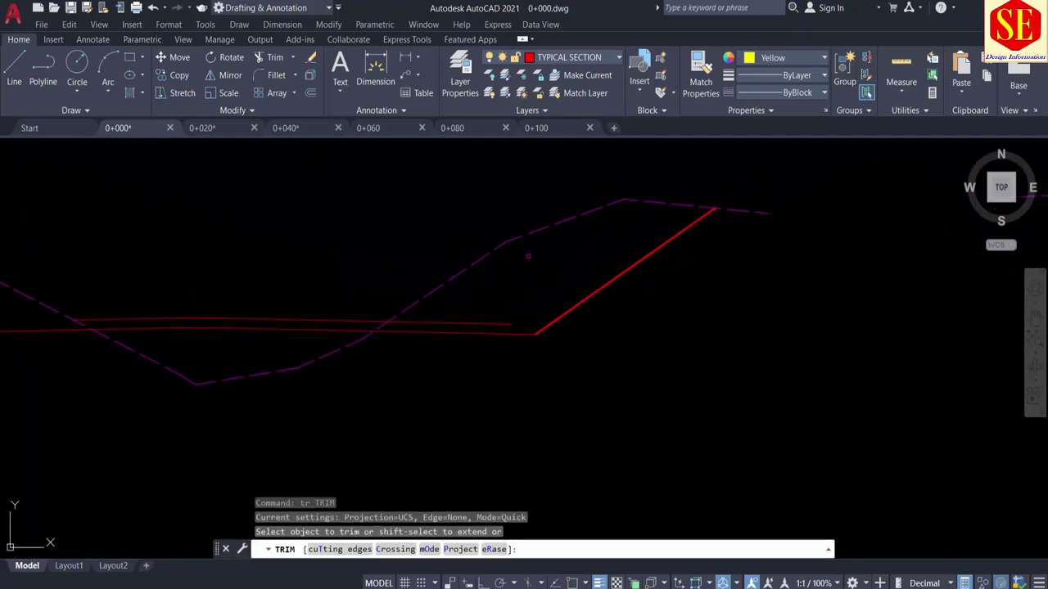
left_click(475, 322)
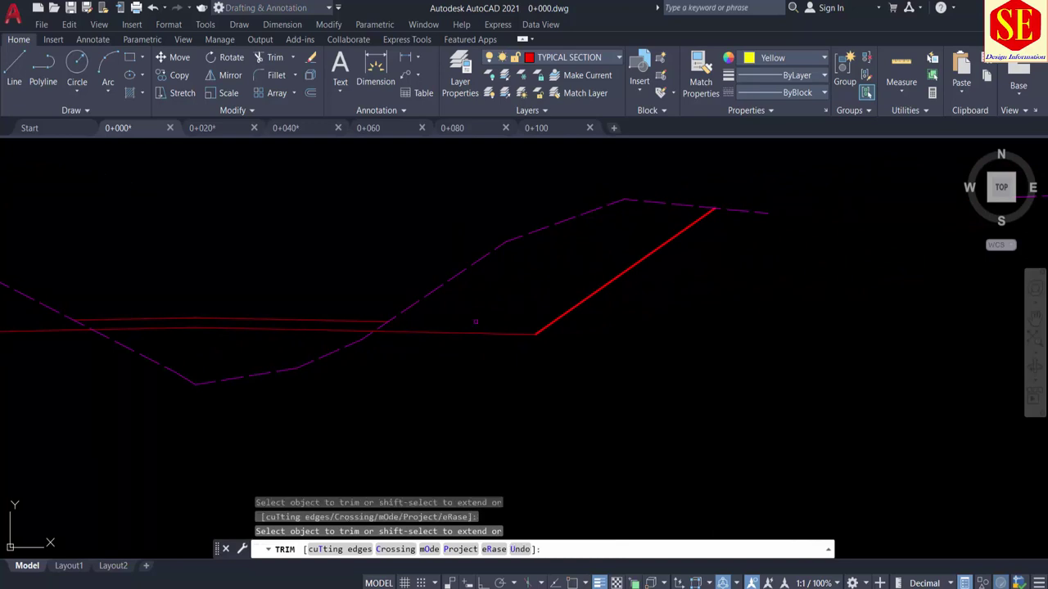
key("Escape")
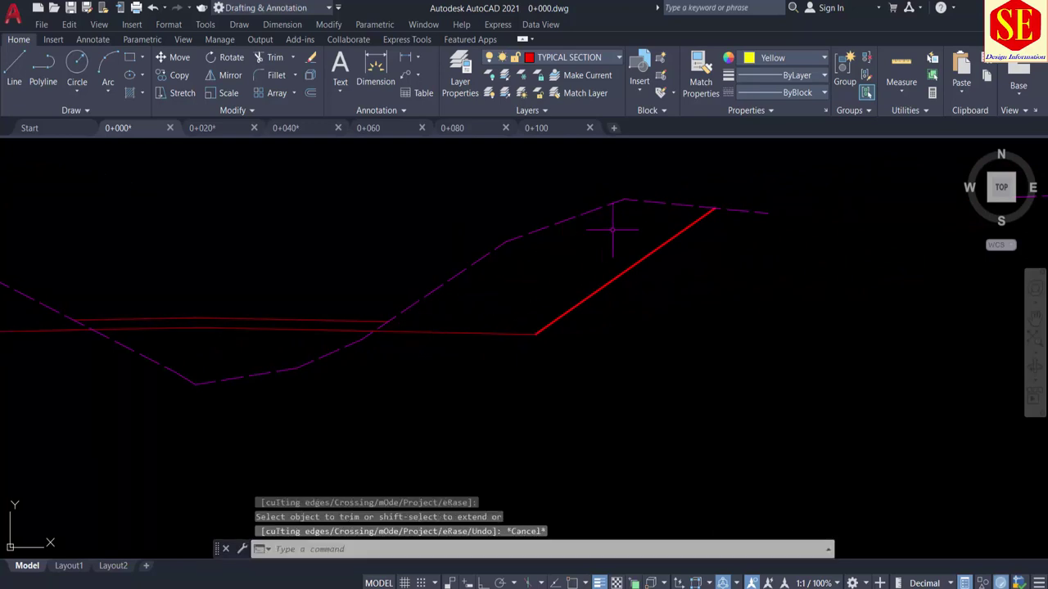
left_click(434, 331)
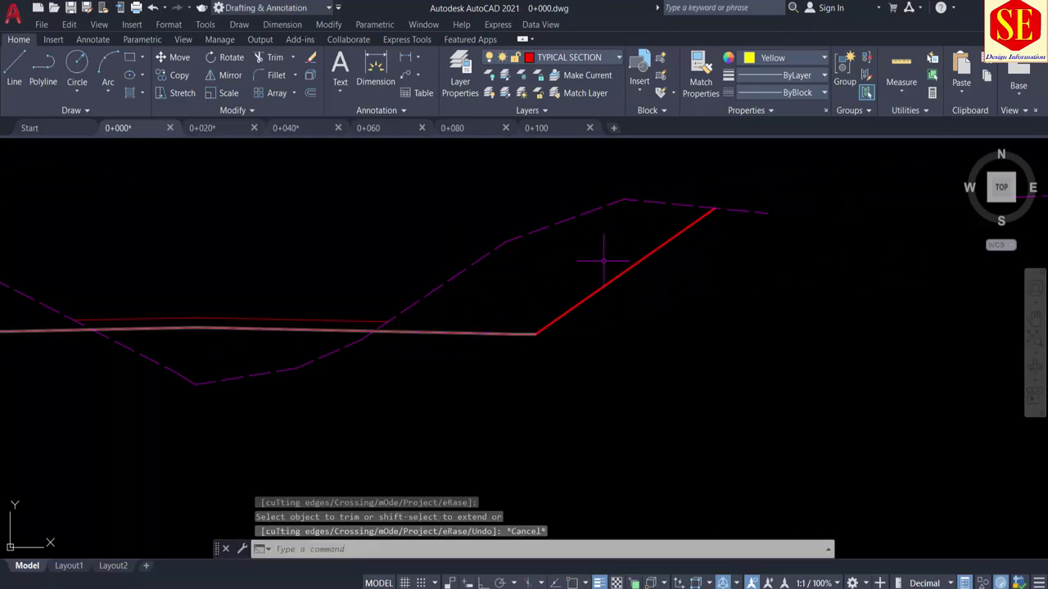
Trim the lower red formation line where it runs inside the ground dip
middle_click_drag(484, 297, 709, 281)
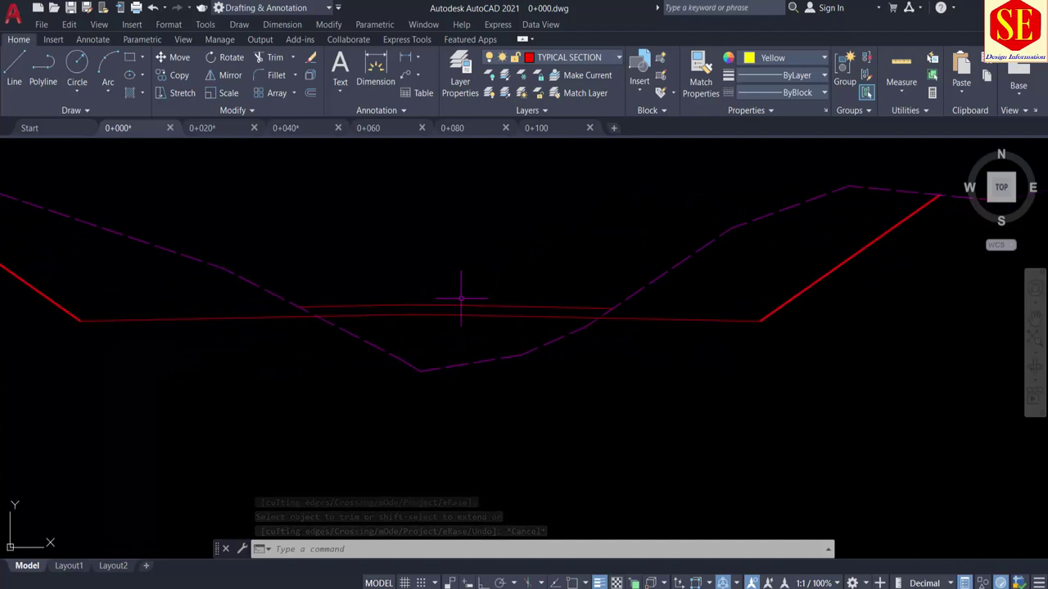
scroll(397, 311, "up", 2)
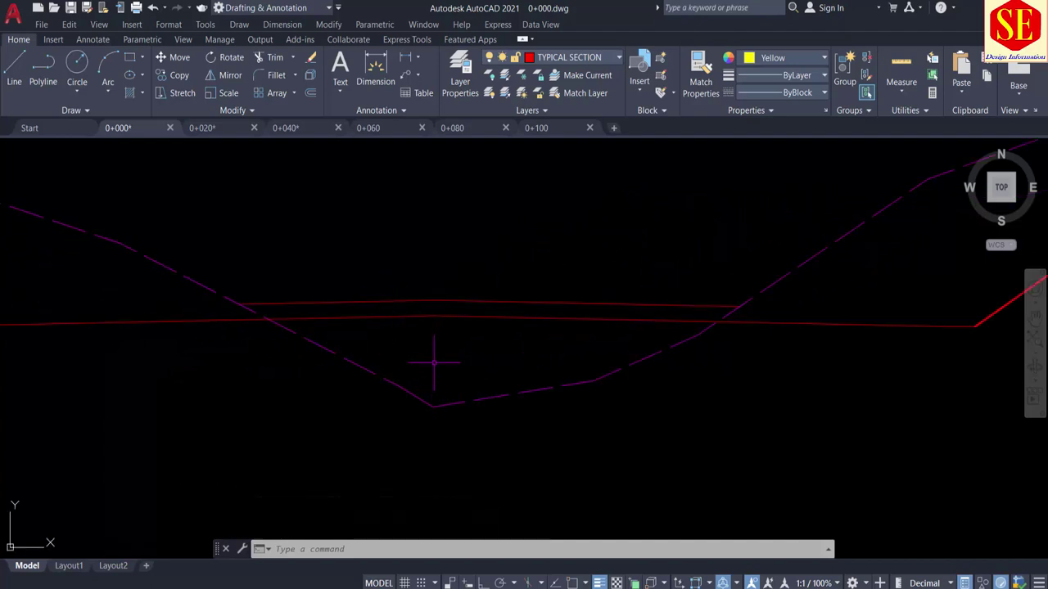
type("tr")
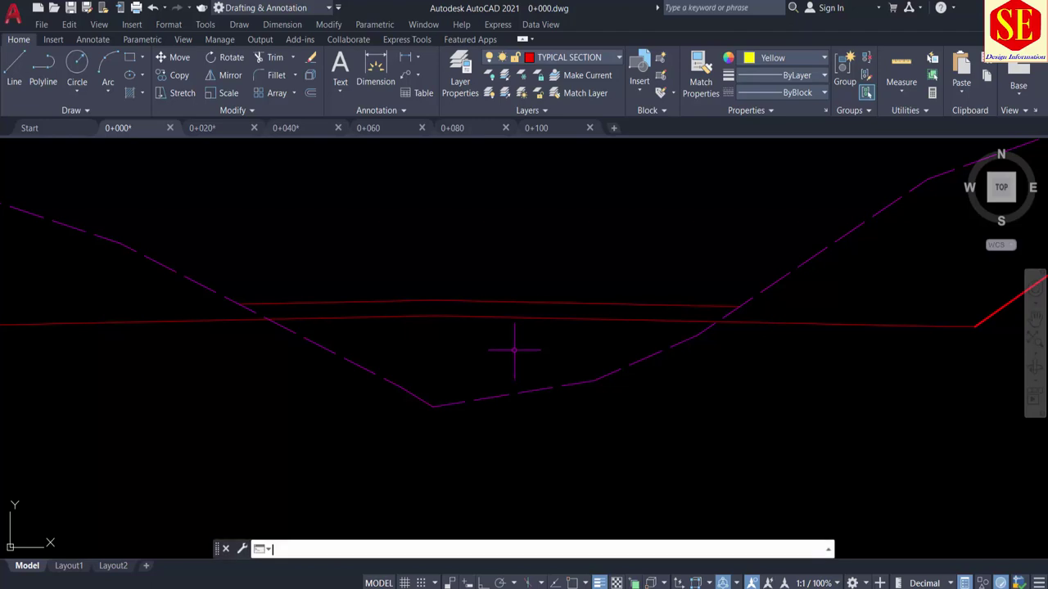
key("Return")
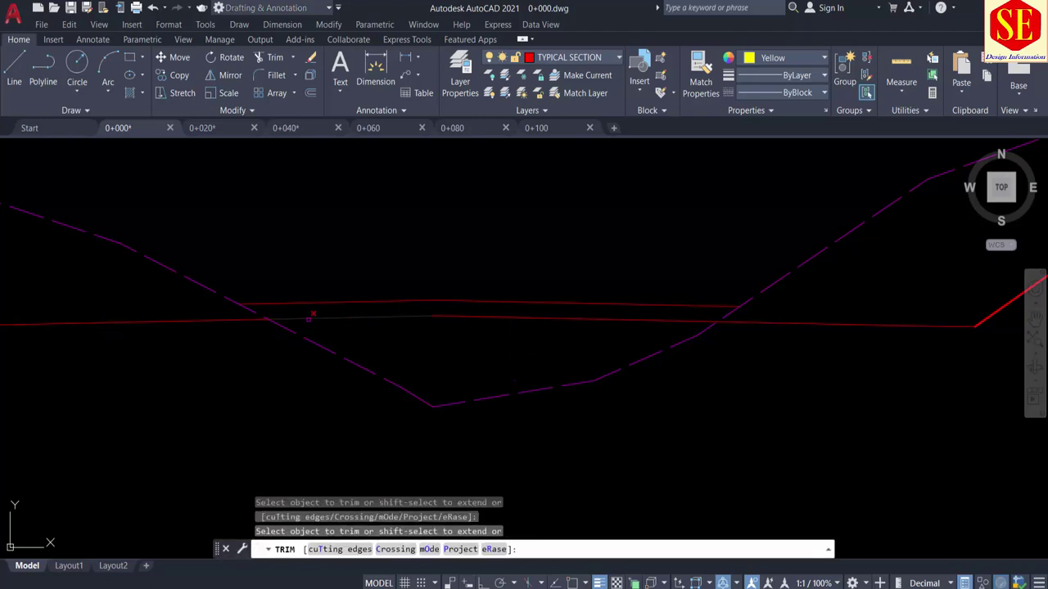
left_click(309, 317)
left_click(464, 315)
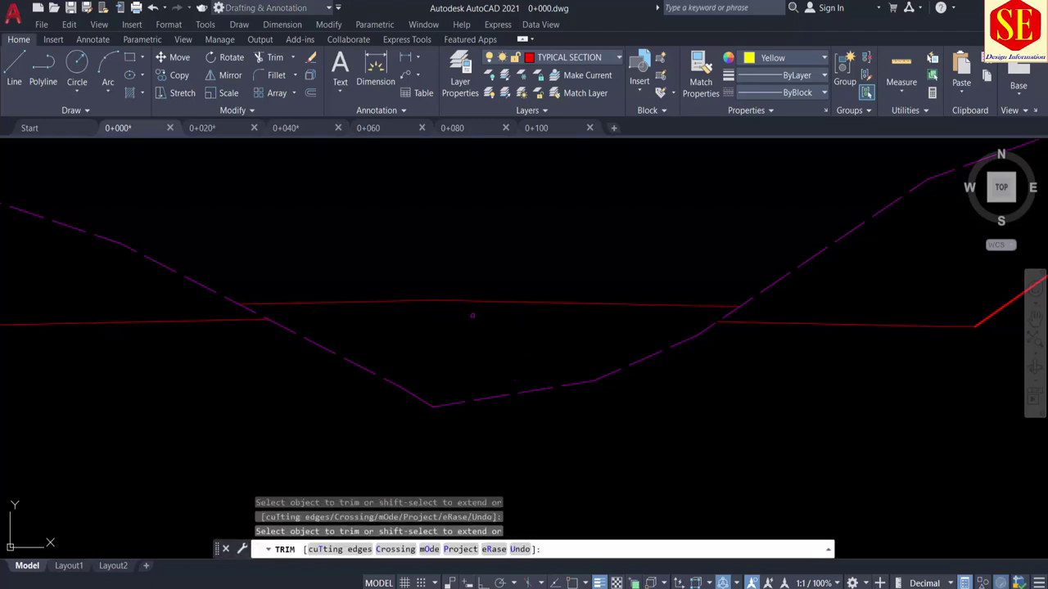
key("Escape")
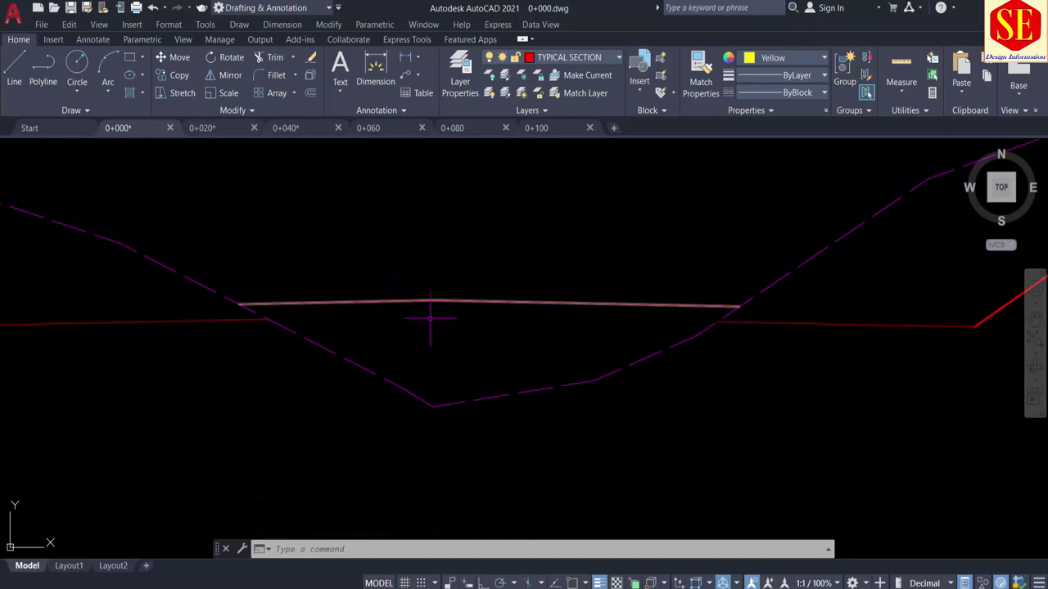
Pan across the copied section to the left cut region
middle_click_drag(500, 327, 316, 320)
scroll(652, 282, "down", 1)
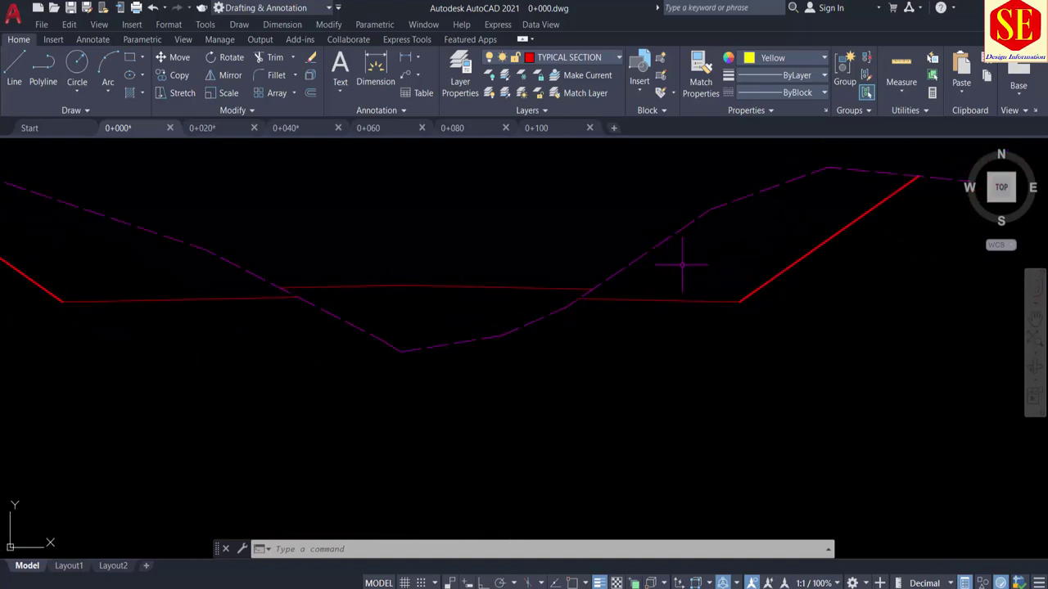
middle_click_drag(52, 331, 276, 341)
middle_click_drag(304, 283, 290, 316)
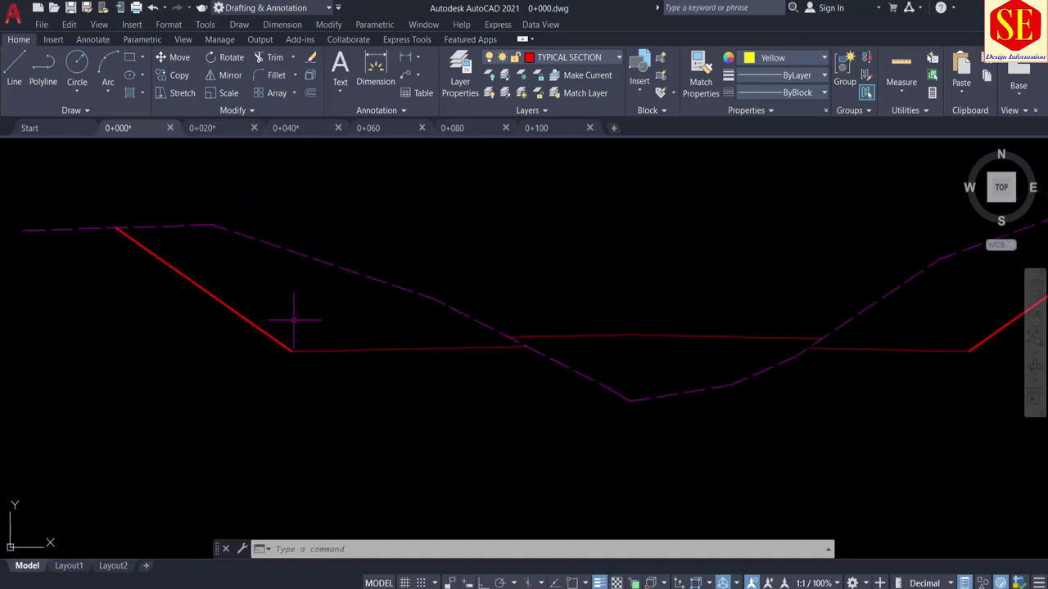
Outline the left cut region and label its area 402.58
key("Return")
left_click(270, 281)
key("Return")
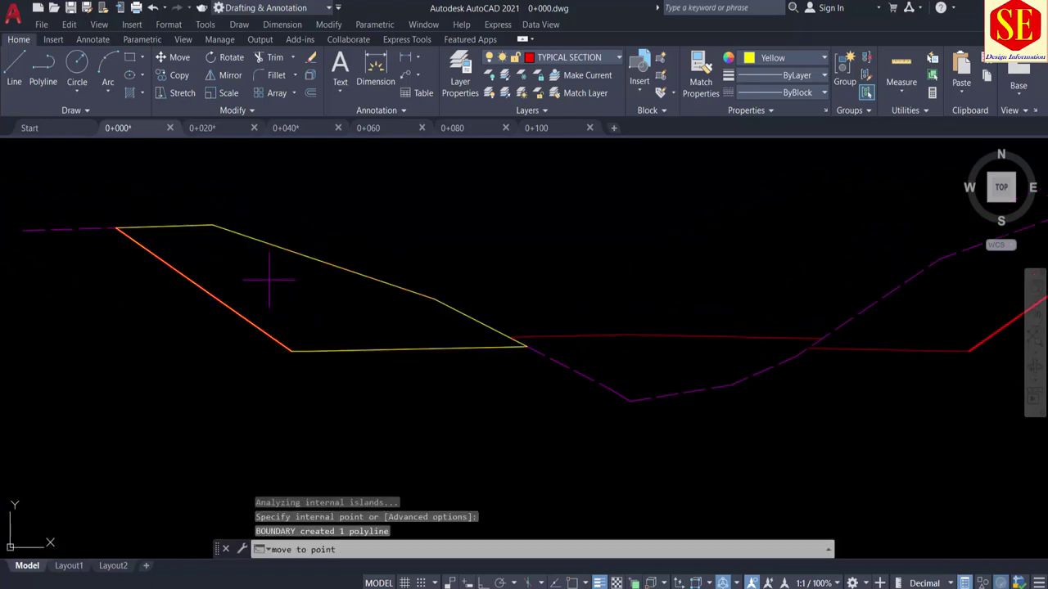
scroll(302, 239, "down", 5)
left_click(303, 339)
scroll(304, 304, "up", 3)
left_click(299, 311)
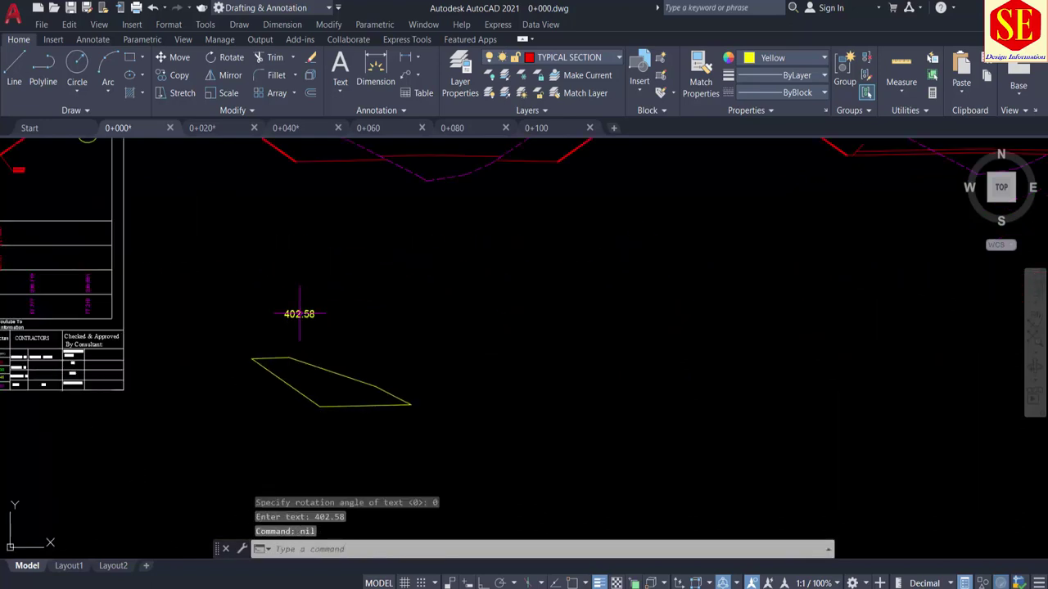
middle_click_drag(394, 279, 340, 342)
Trace the right cut region with Q and place its 346.42 label beside 402.58
key("Return")
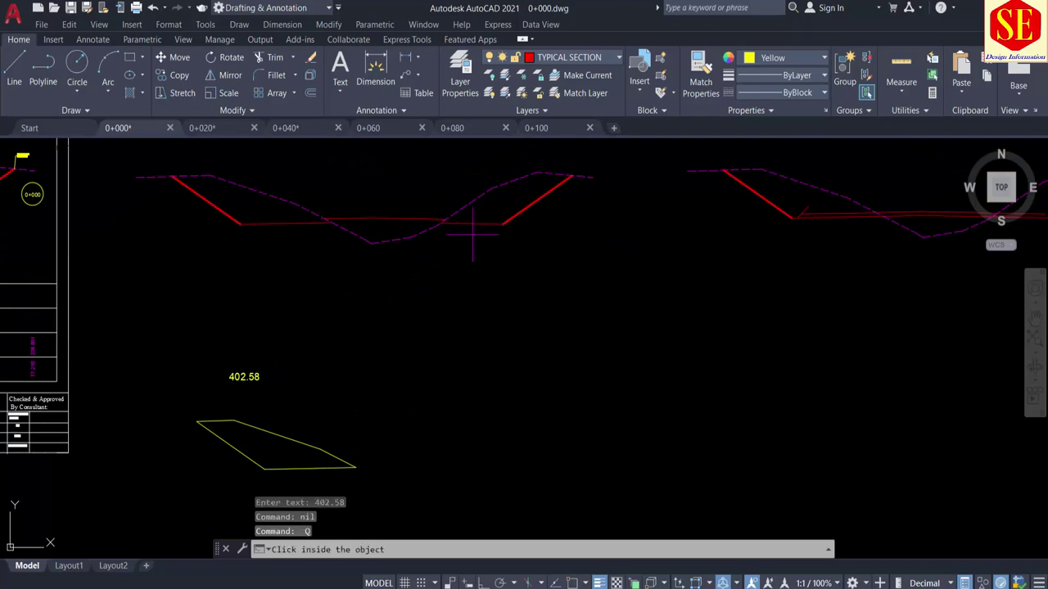
left_click(491, 205)
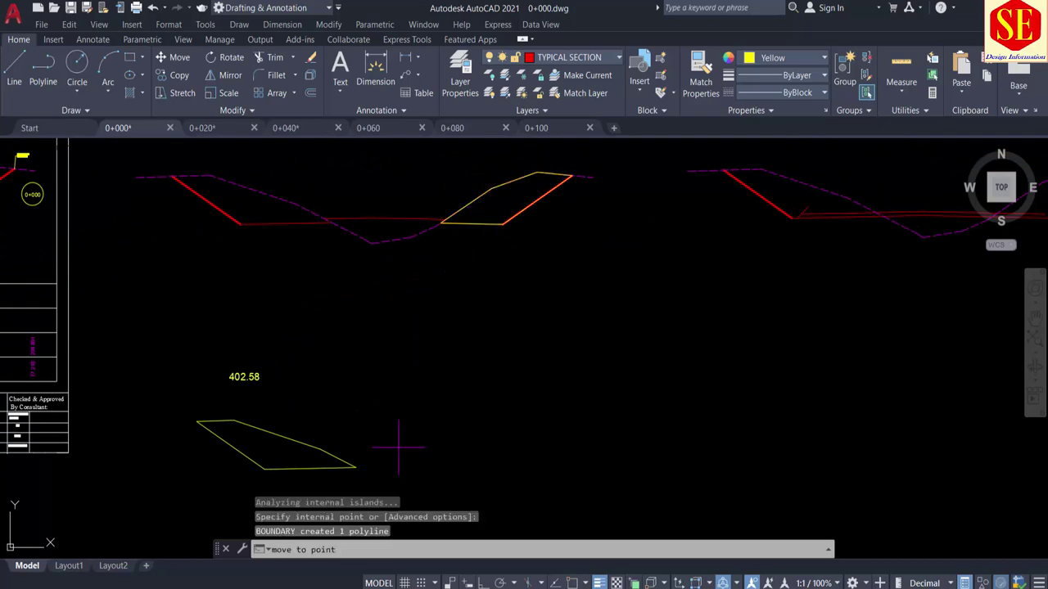
type("Q")
key("Return")
key("Return")
left_click(294, 373)
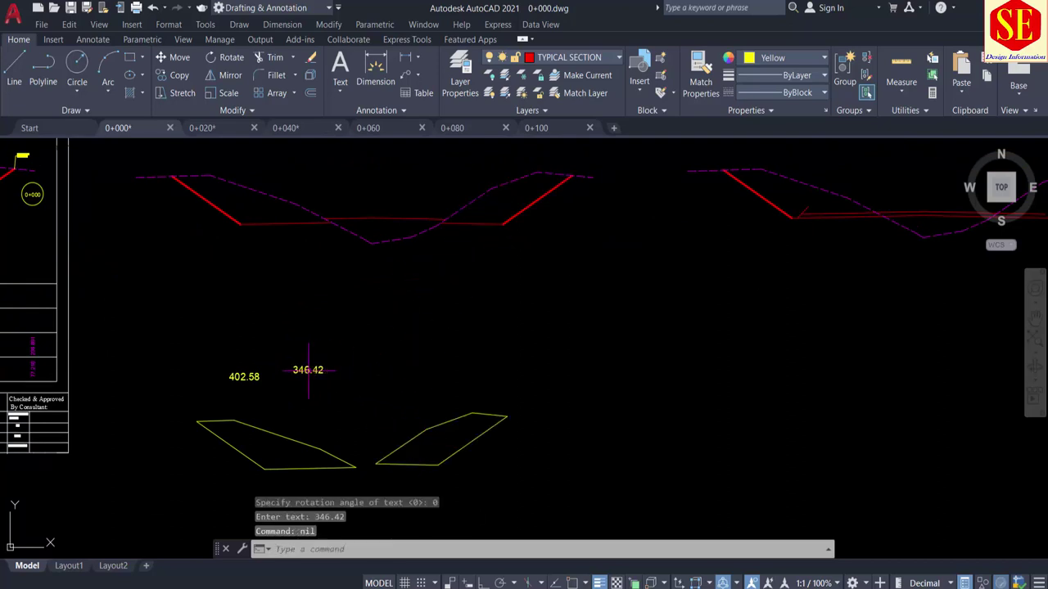
scroll(278, 377, "up", 2)
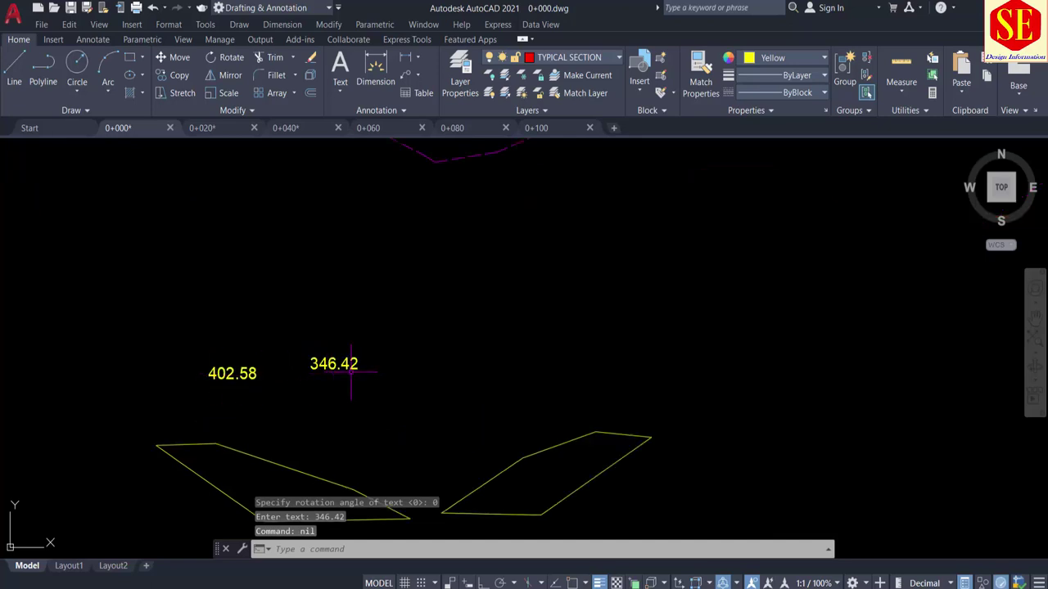
scroll(357, 389, "down", 4)
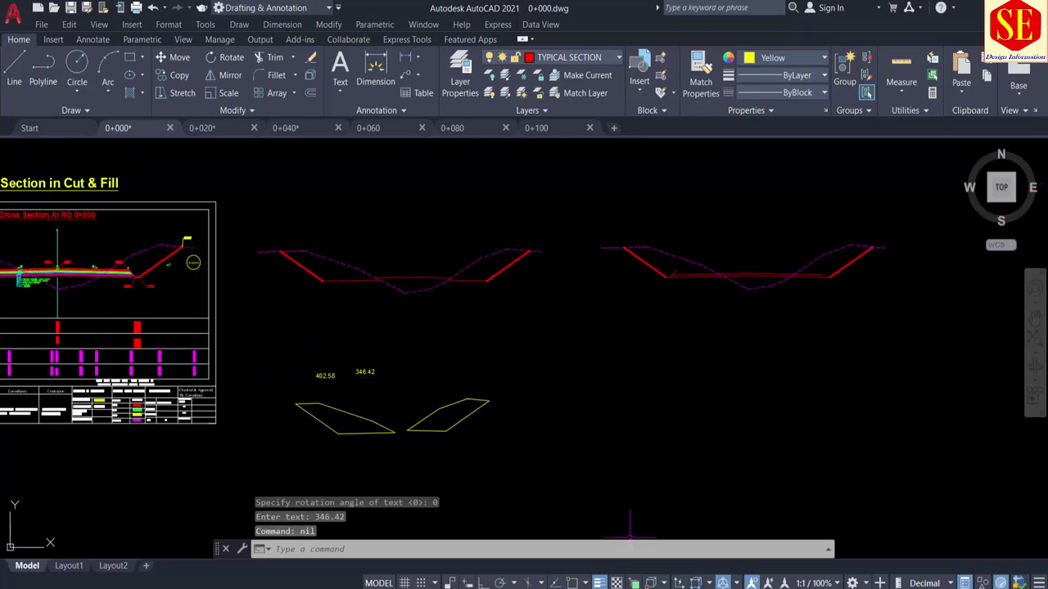
key("alt+Tab")
Clear Calculator and compute 402.58 + 346.42 = 749 for the total cut area
key("alt+Tab")
middle_click_drag(305, 428, 493, 407)
key("alt+Tab")
scroll(494, 407, "up", 3)
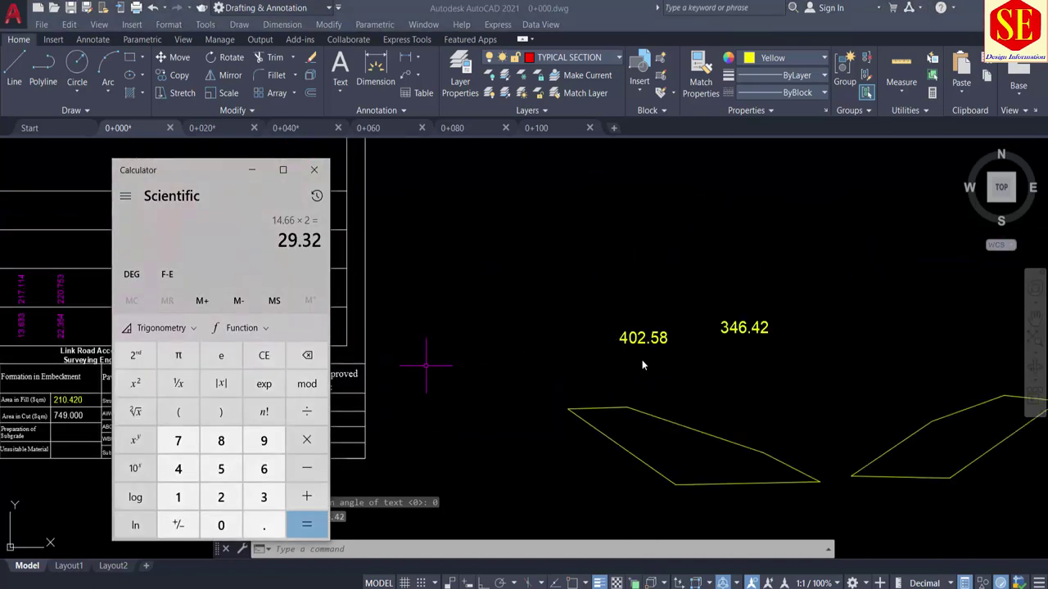
scroll(631, 351, "up", 2)
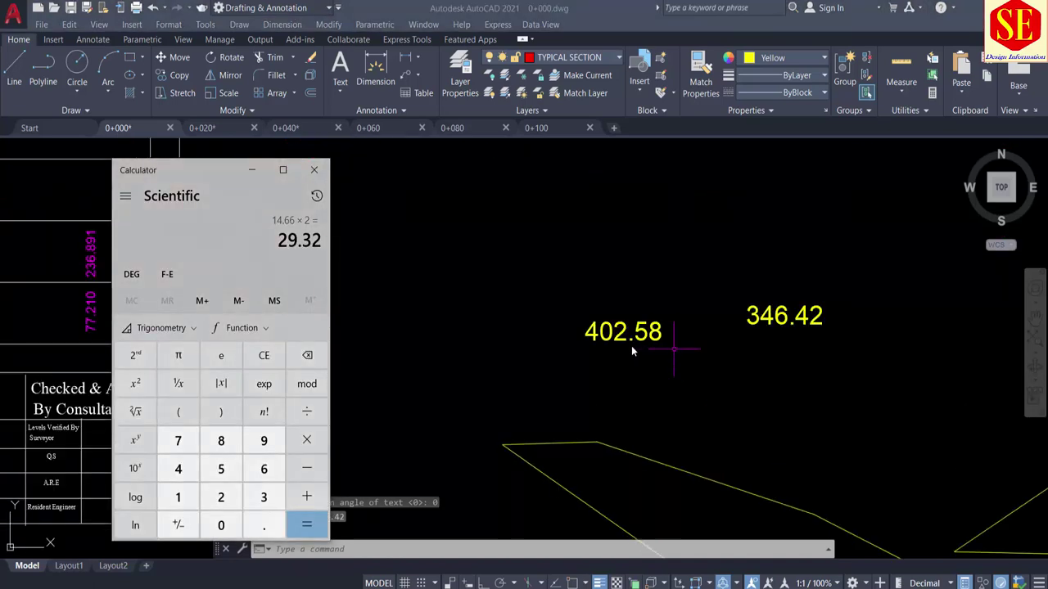
left_click(263, 355)
type("402")
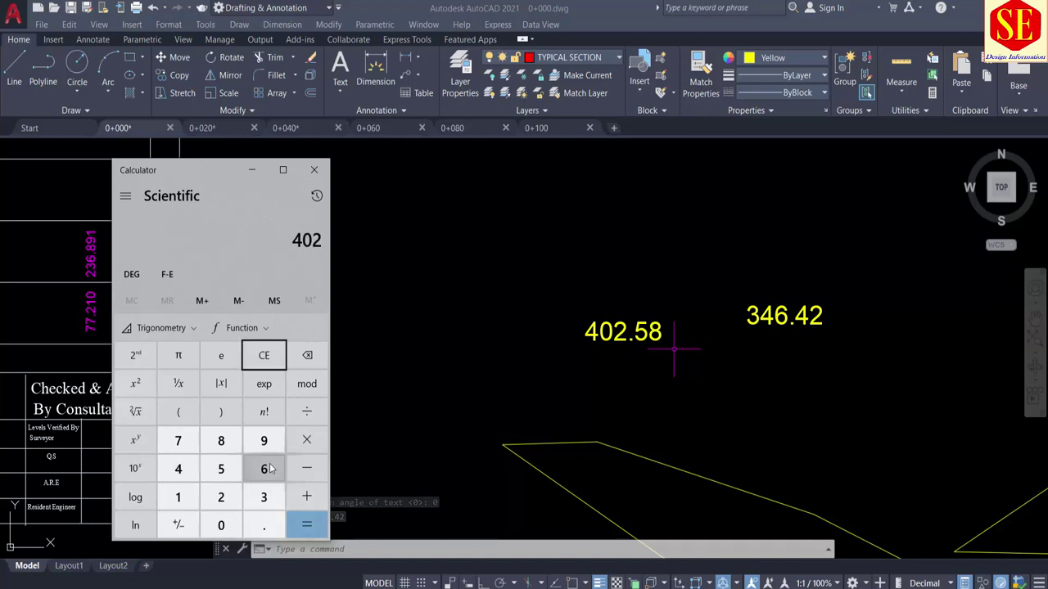
type(".58 + ")
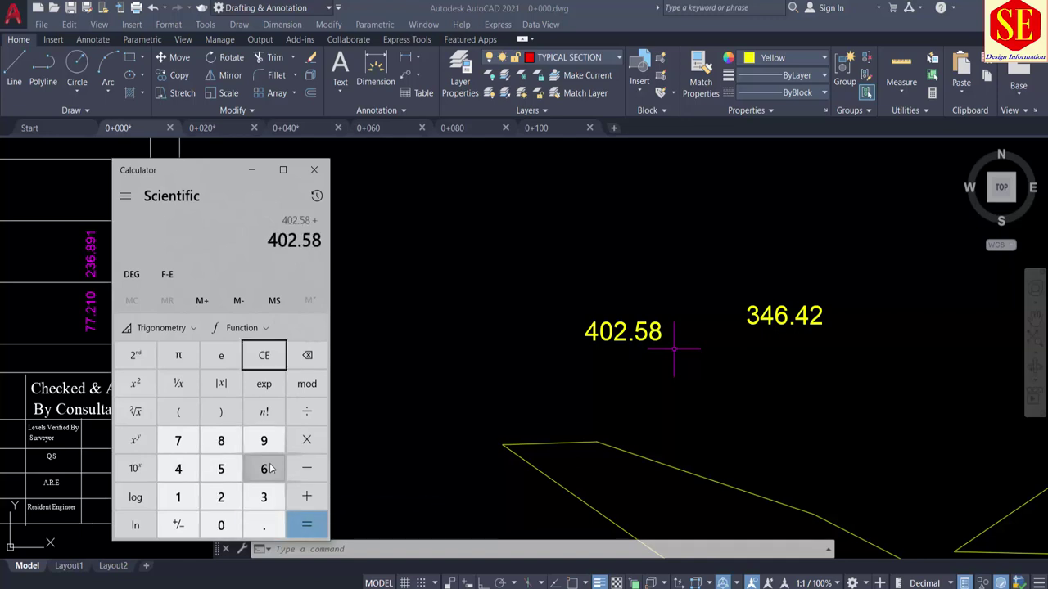
type("346.42")
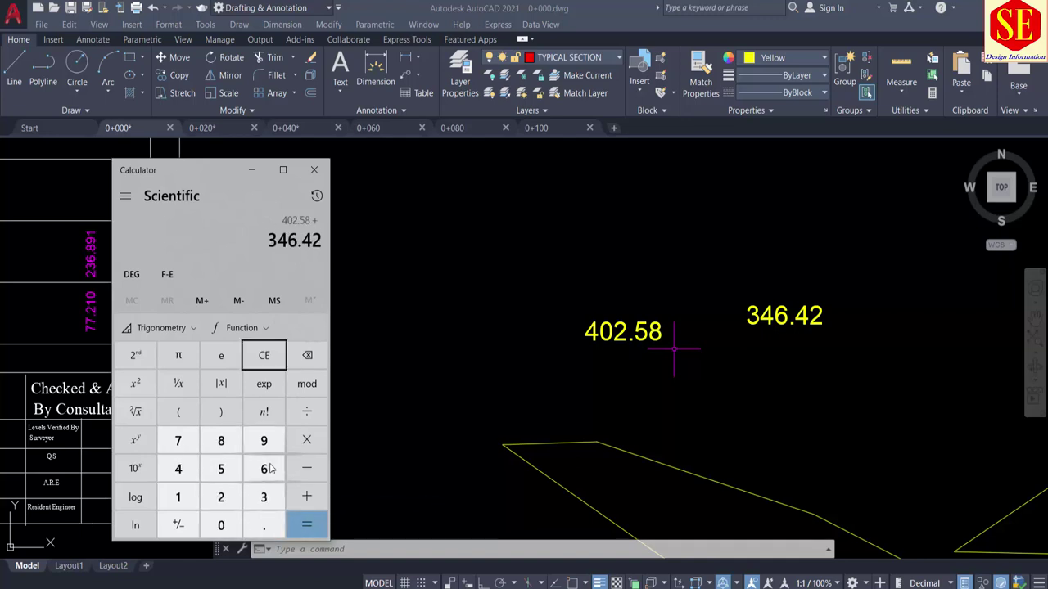
key("Return")
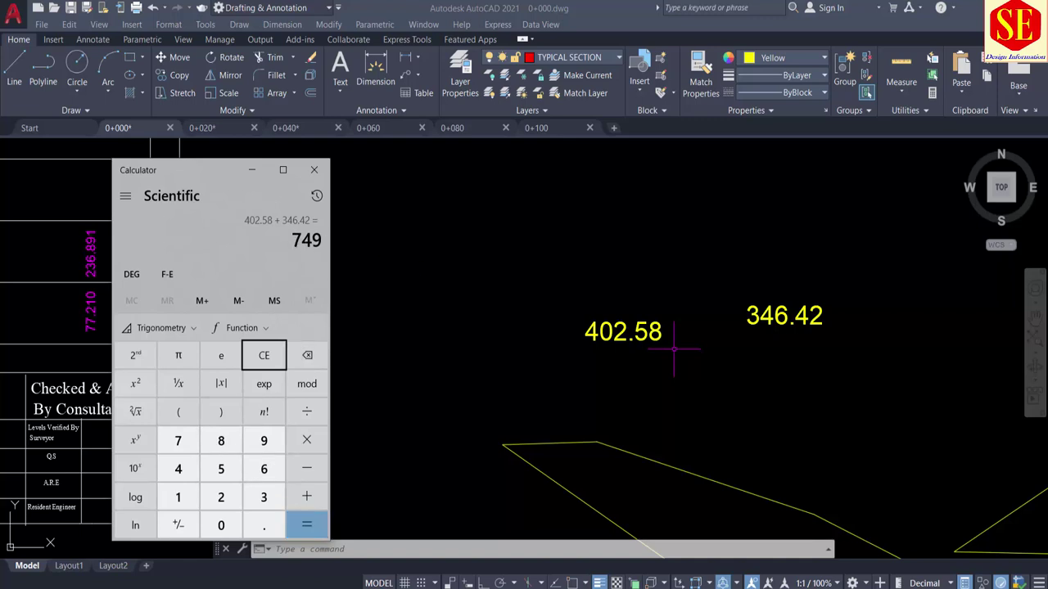
left_click(451, 271)
scroll(537, 252, "down", 8)
scroll(374, 301, "up", 4)
Confirm the Area in Cut cell reads 749.000, then pan back to the copied section lines
scroll(399, 281, "up", 3)
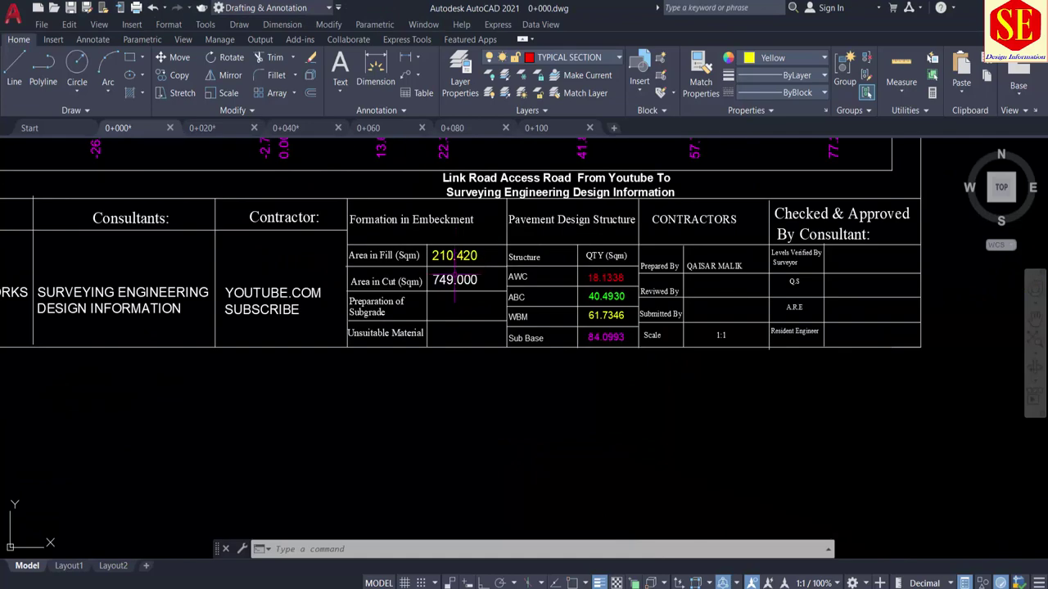
scroll(454, 274, "up", 3)
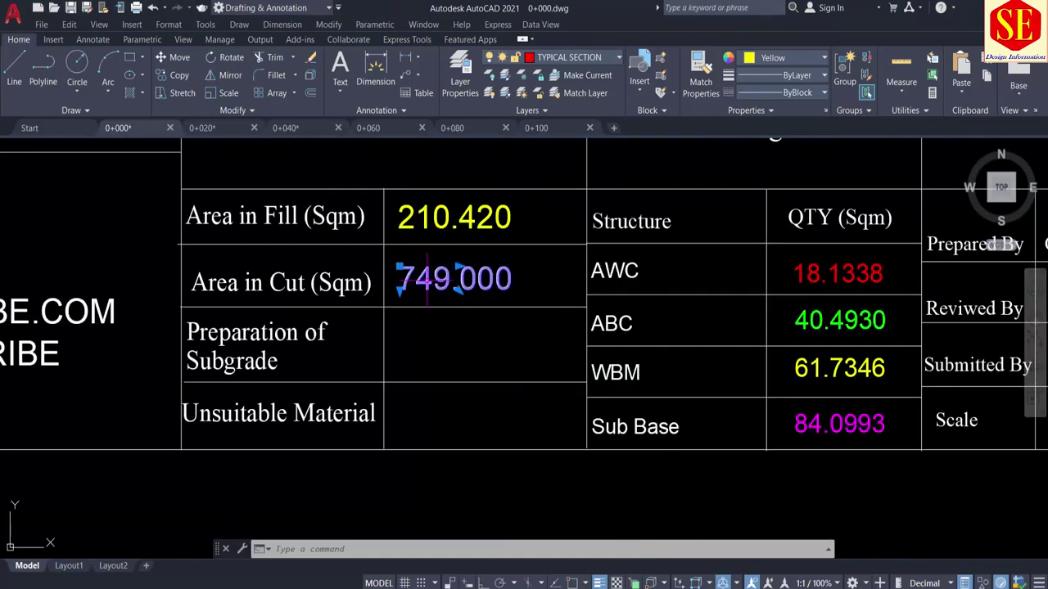
double_click(427, 279)
key("Escape")
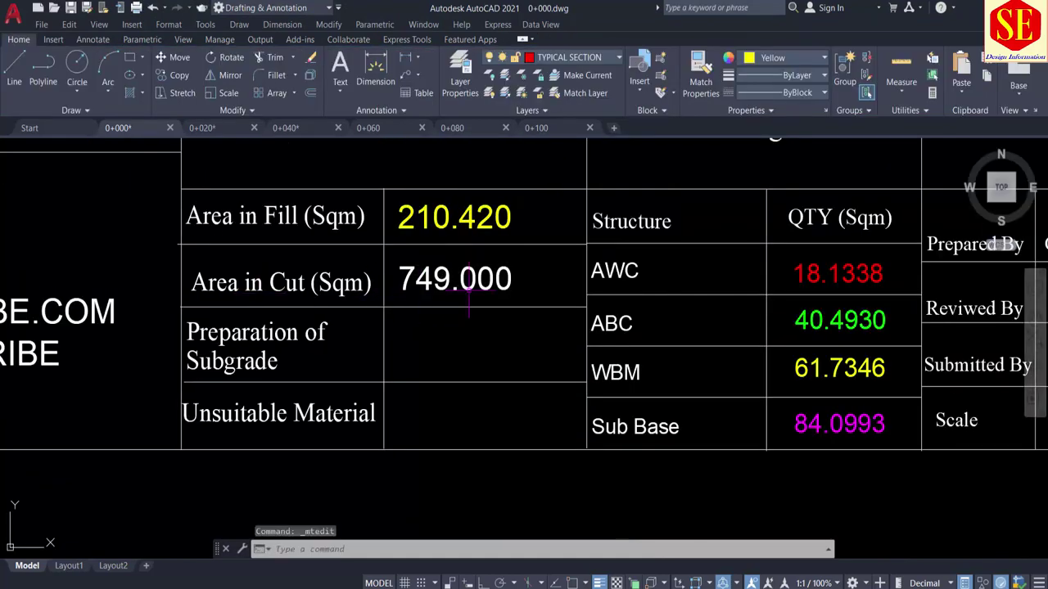
scroll(426, 281, "down", 5)
scroll(543, 299, "up", 3)
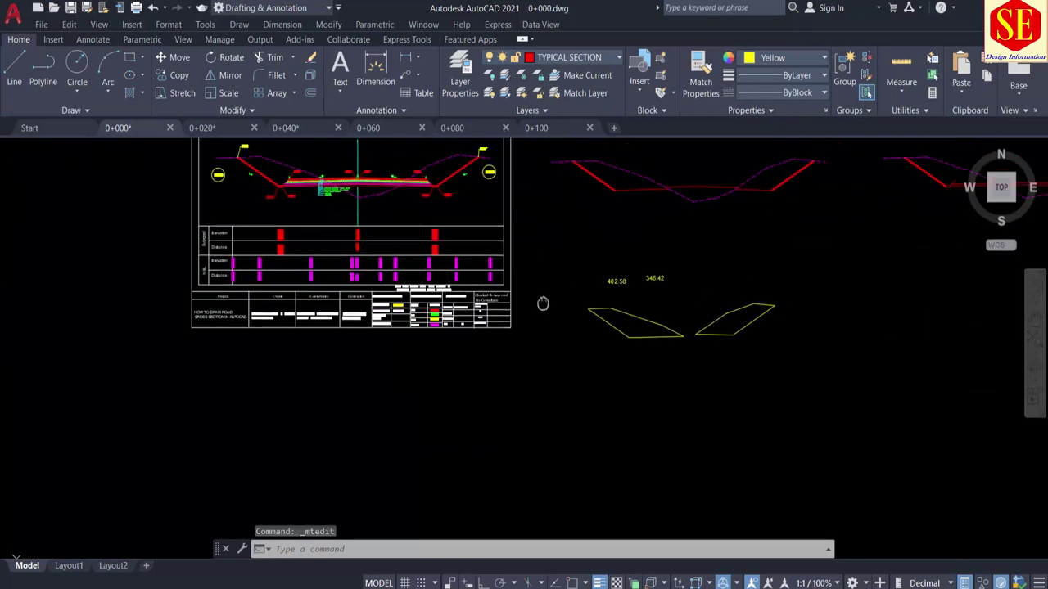
scroll(491, 278, "up", 3)
scroll(444, 259, "up", 3)
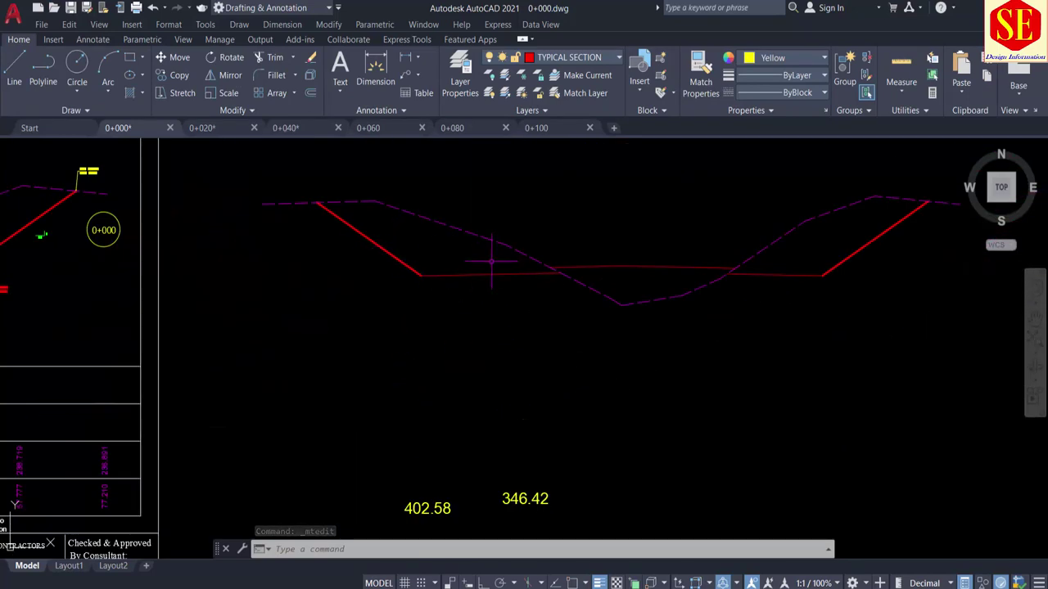
middle_click_drag(496, 265, 306, 300)
scroll(452, 327, "up", 2)
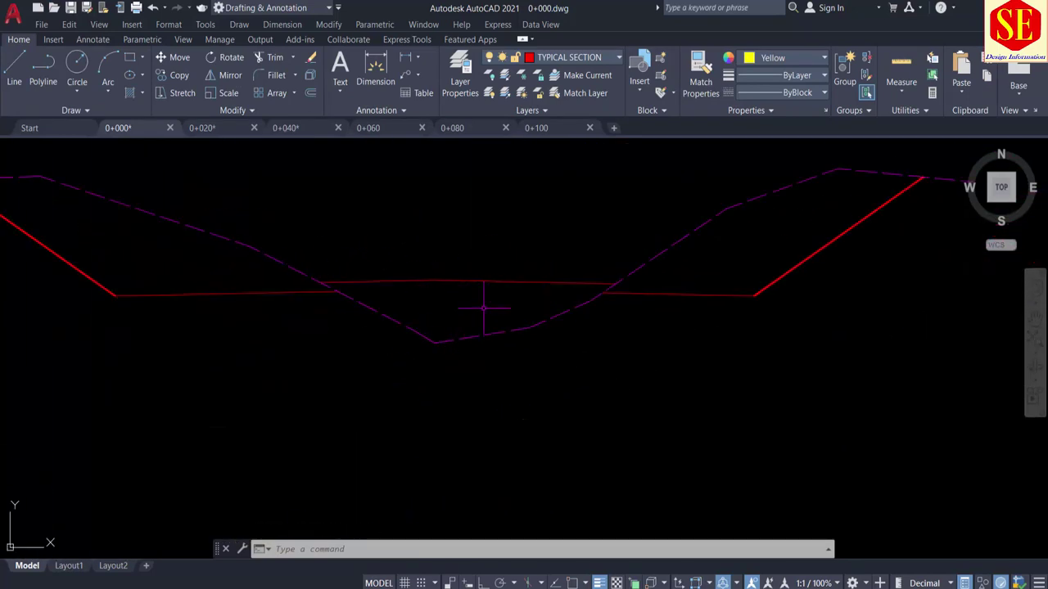
scroll(484, 307, "down", 2)
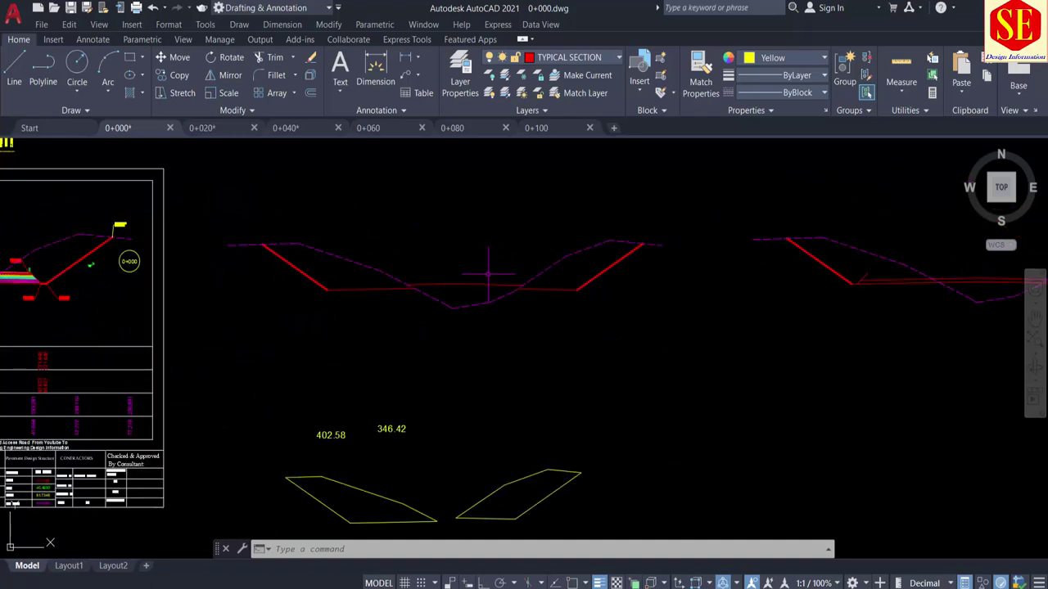
Set the colour to green and copy the main fill outline below the section, labelled 210.42
left_click(774, 59)
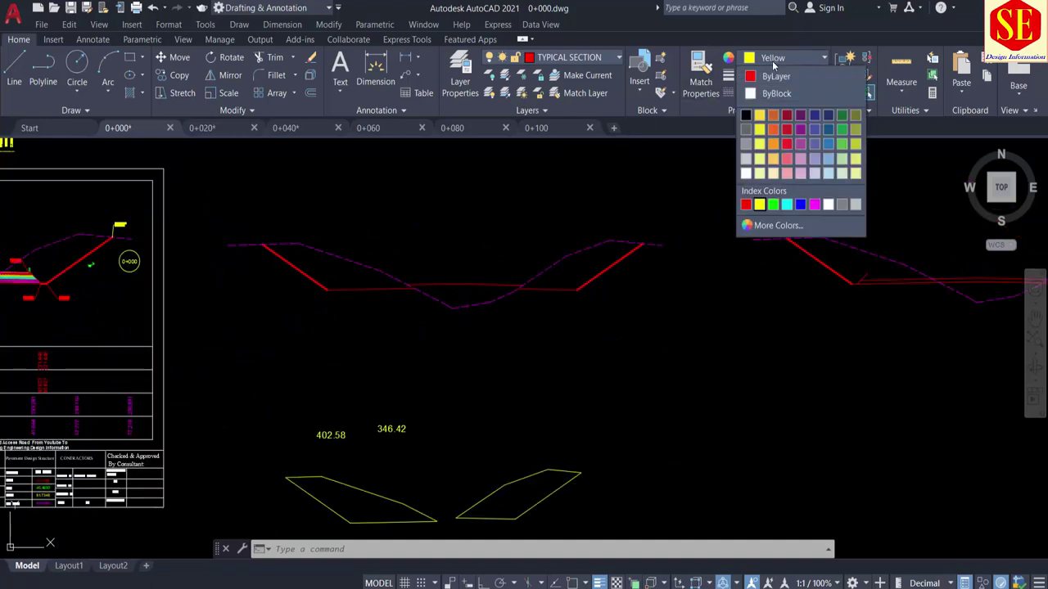
left_click(772, 204)
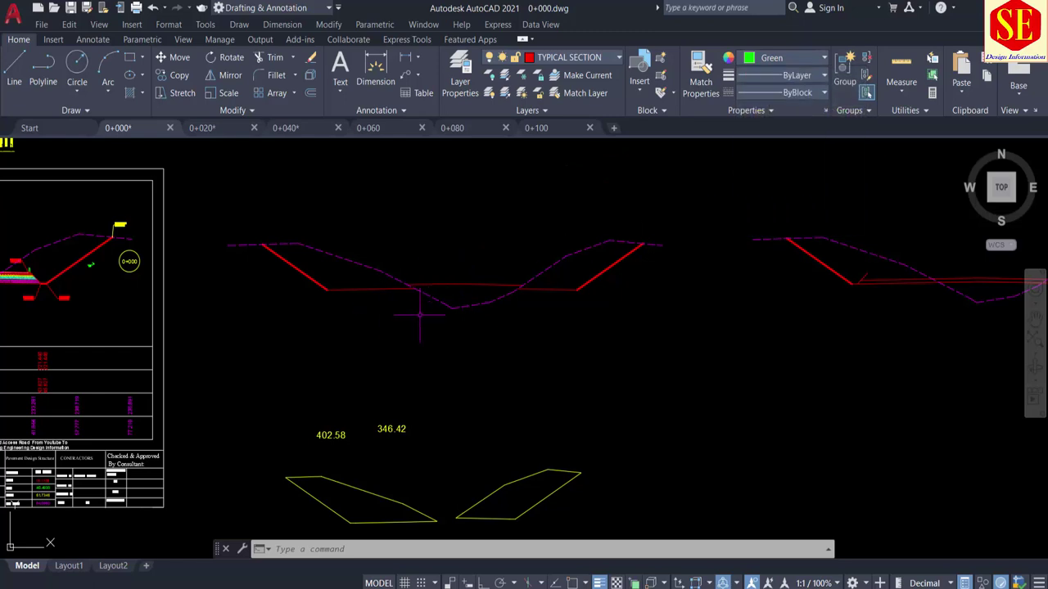
type("c")
key("Return")
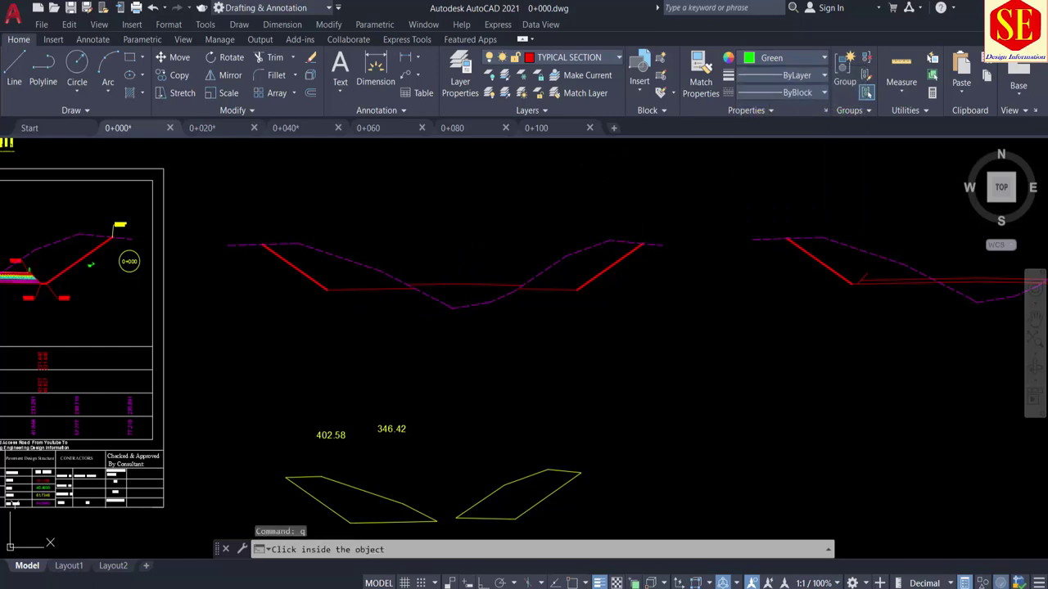
left_click(460, 298)
left_click(493, 431)
left_click(510, 386)
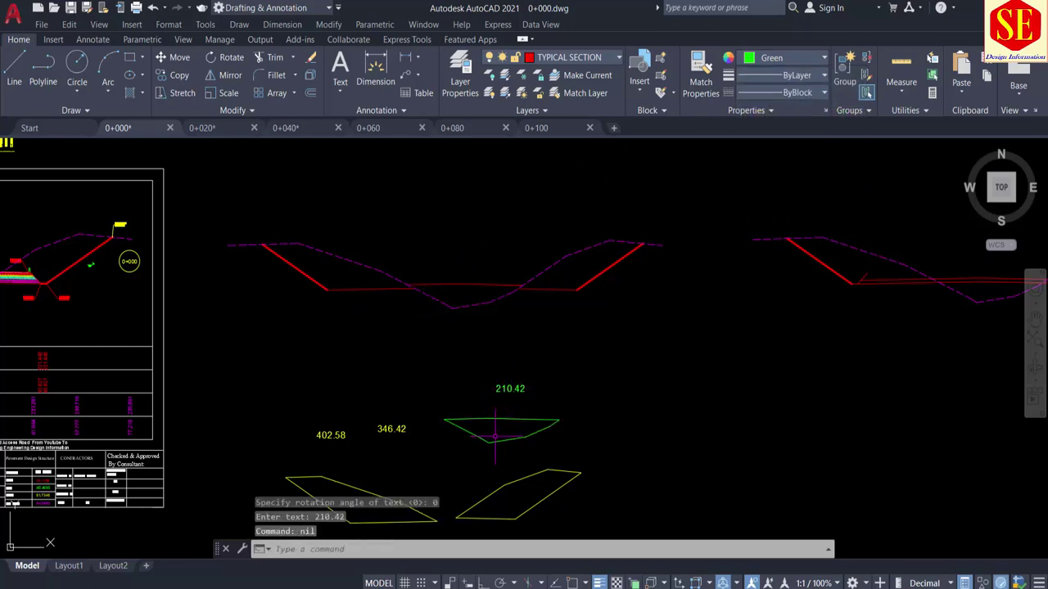
scroll(494, 434, "up", 4)
scroll(543, 329, "down", 2)
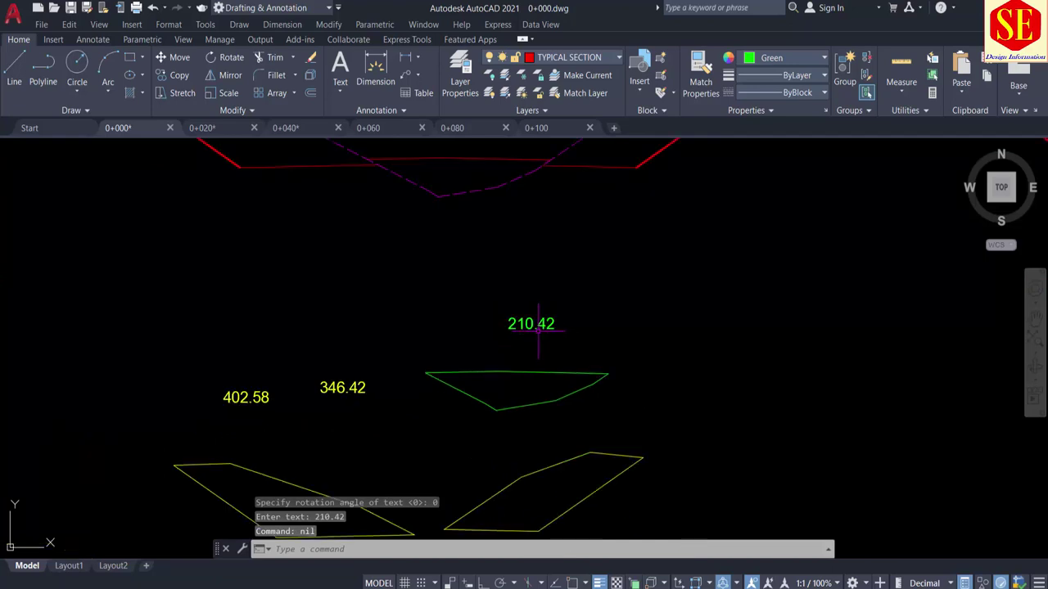
scroll(538, 327, "down", 4)
scroll(532, 323, "up", 2)
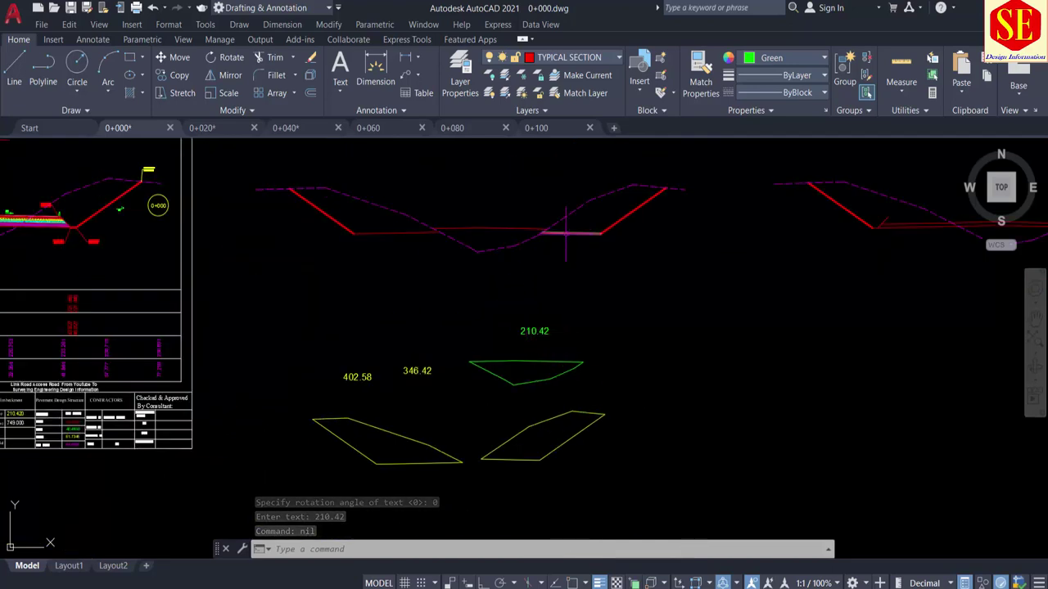
scroll(564, 234, "up", 4)
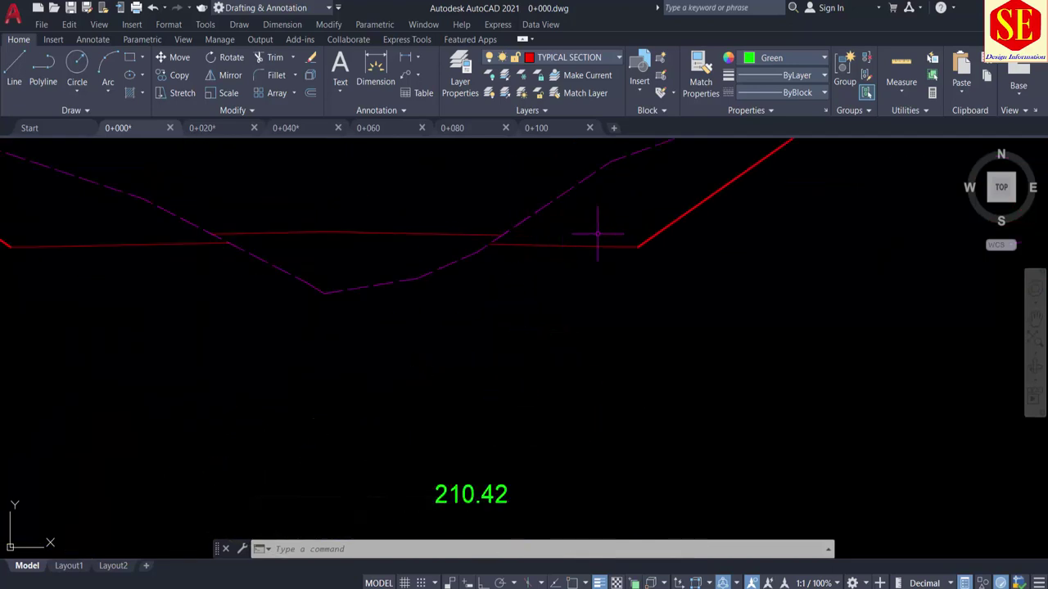
Copy the thin fill sliver's outline below the sections, labelled 35.03
middle_click_drag(357, 259, 573, 288)
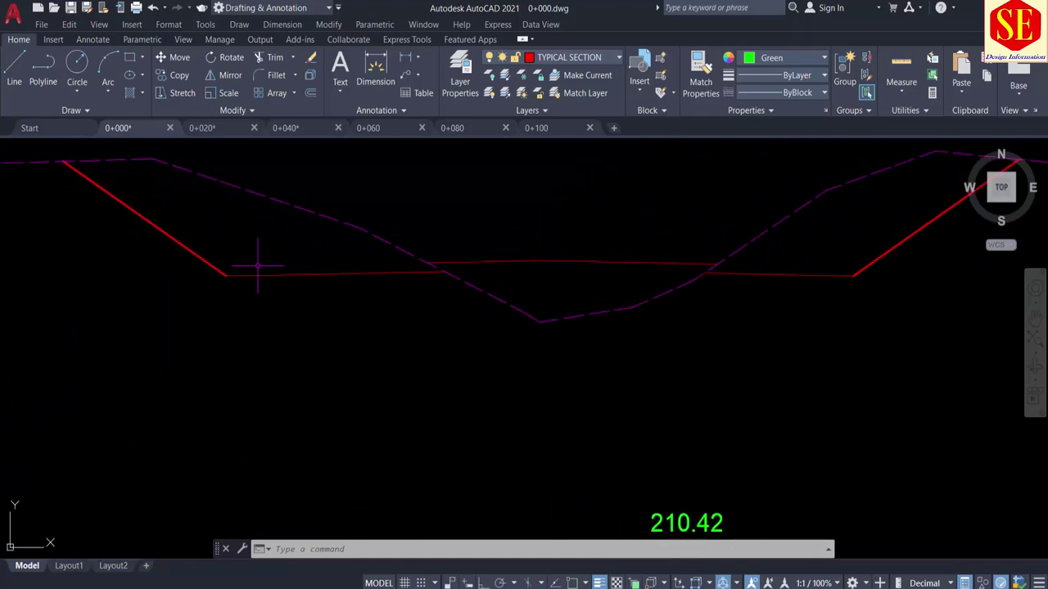
scroll(351, 276, "down", 2)
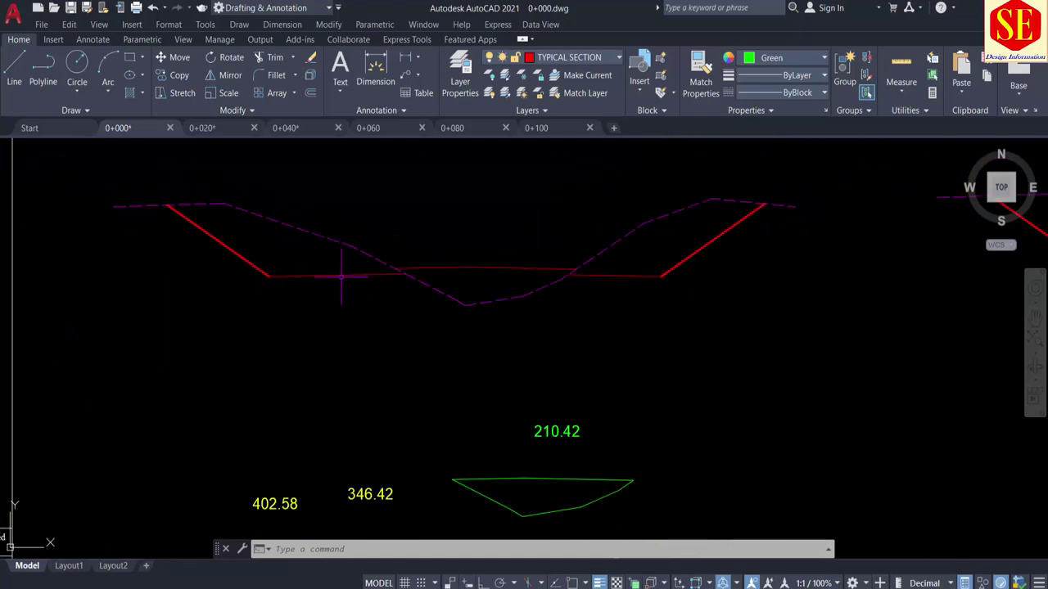
middle_click_drag(491, 316, 134, 277)
middle_click_drag(589, 233, 451, 251)
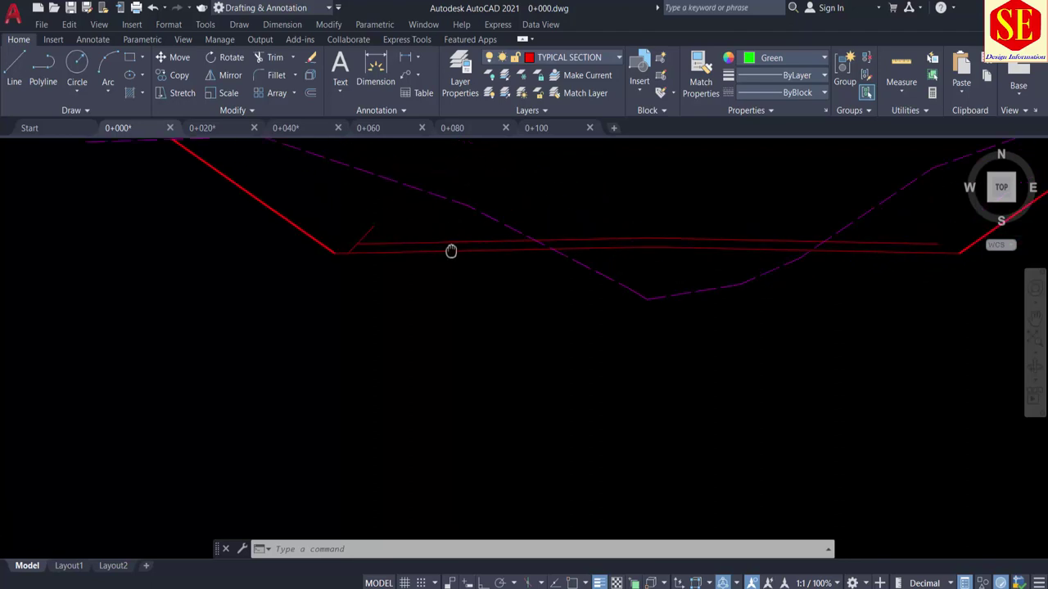
scroll(352, 274, "up", 2)
type("q")
key("Return")
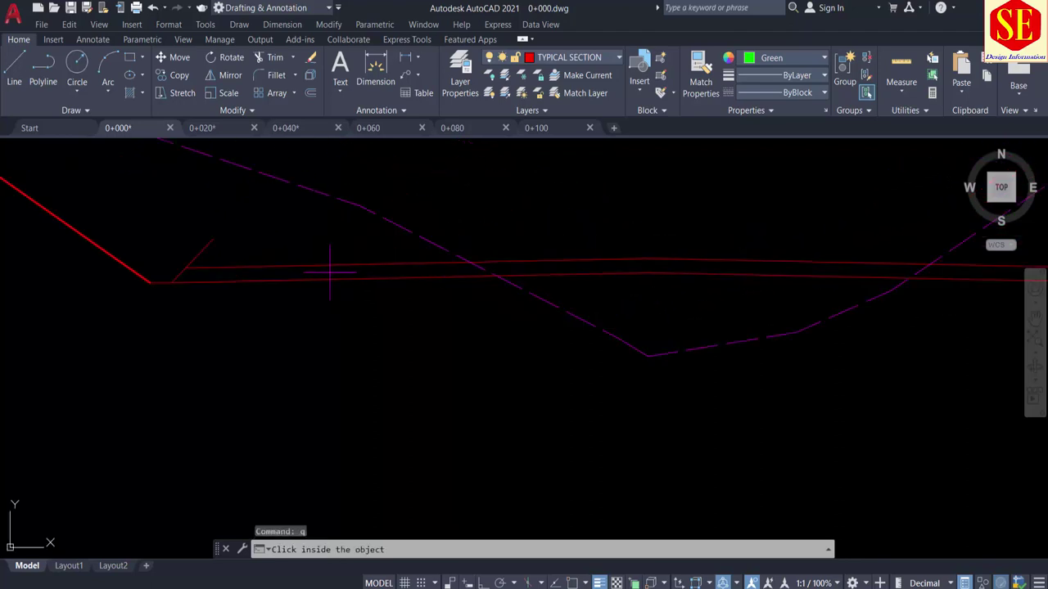
left_click(334, 272)
scroll(403, 278, "down", 5)
middle_click_drag(150, 380, 368, 363)
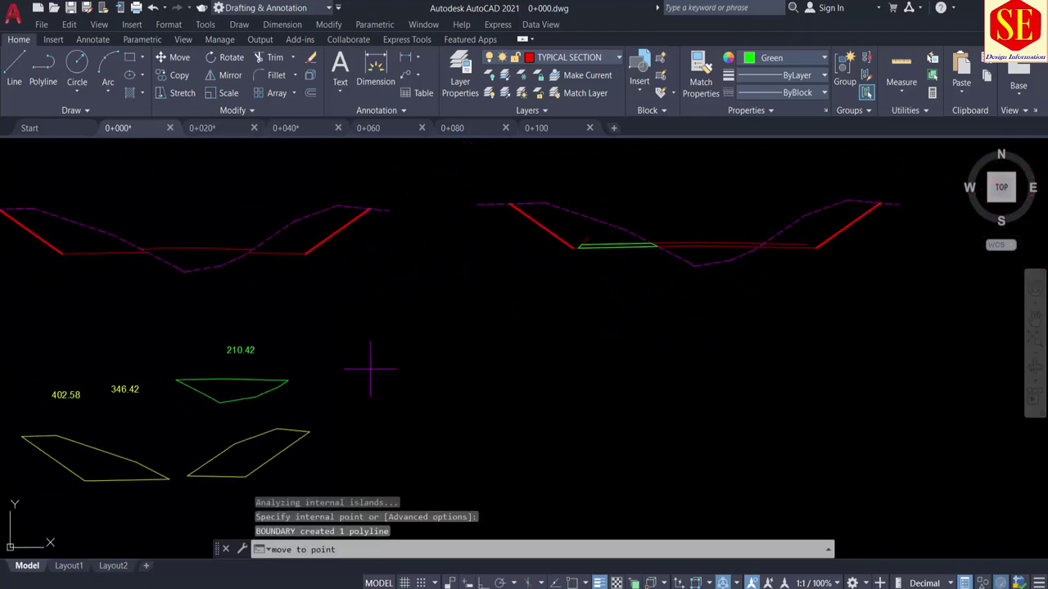
left_click(367, 362)
left_click(283, 346)
scroll(481, 276, "up", 4)
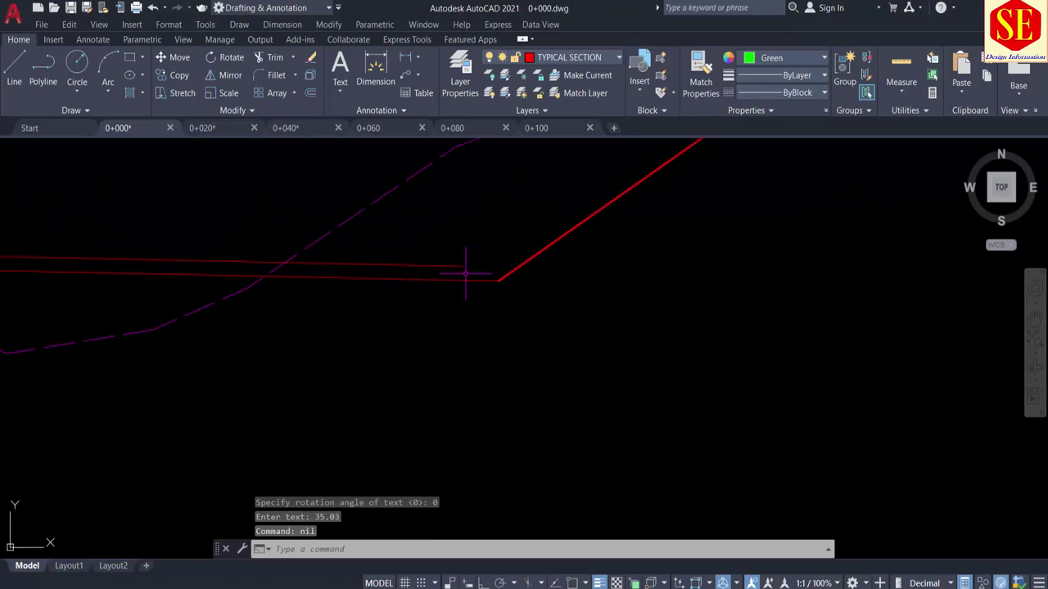
Mirror the small side line about the vertical centreline, keeping the original
scroll(466, 273, "down", 3)
type("q")
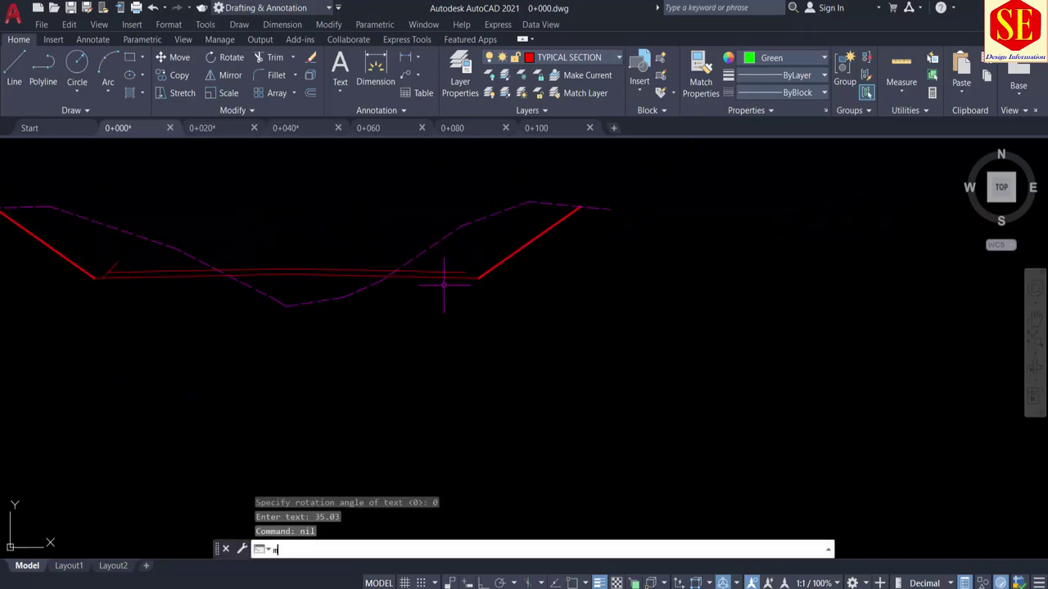
type("i")
key("Return")
left_click(109, 269)
key("Return")
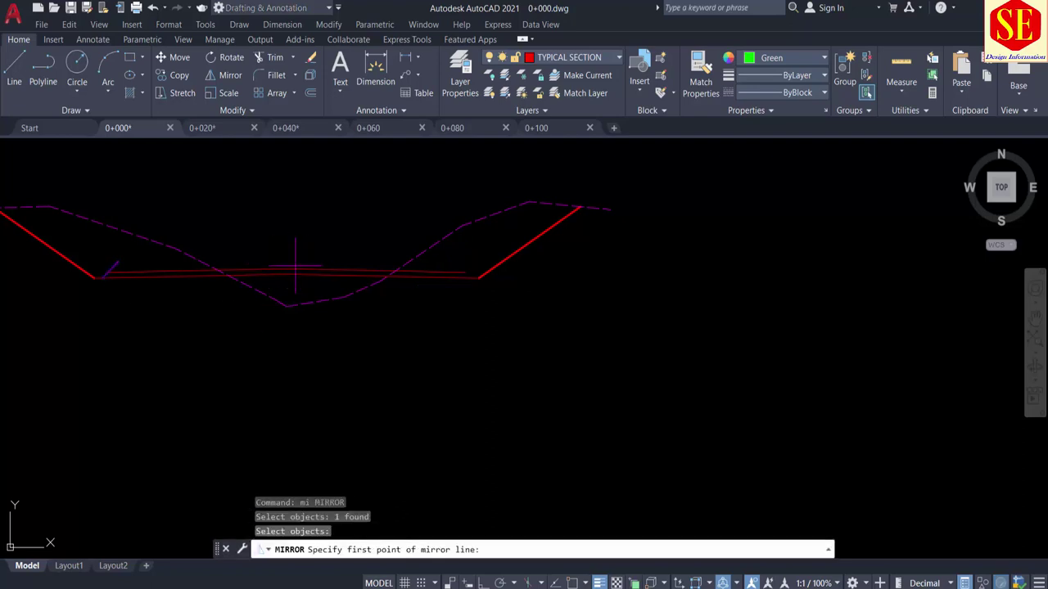
key("F3")
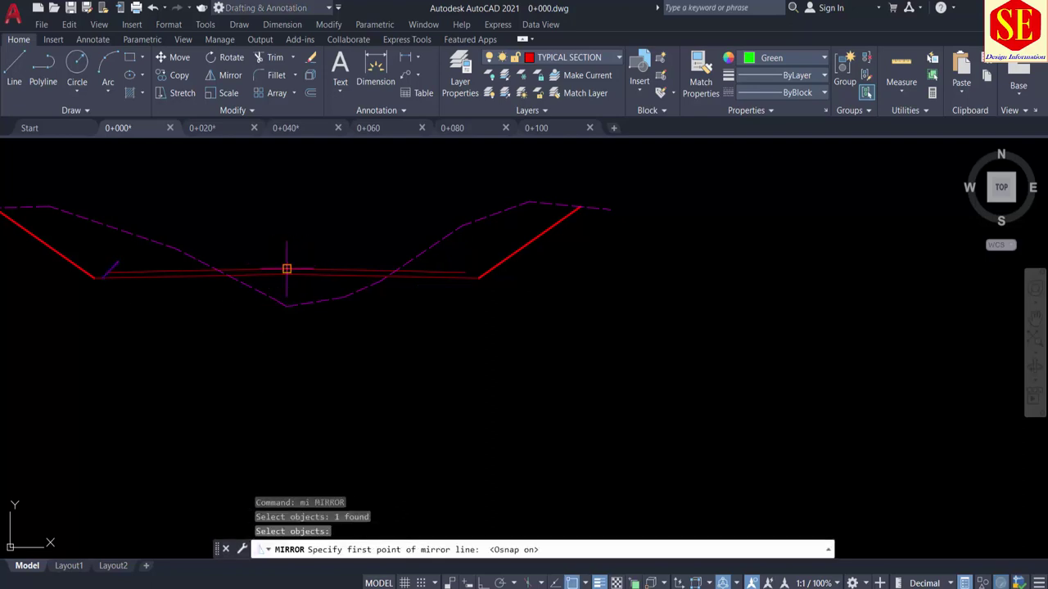
left_click(285, 271)
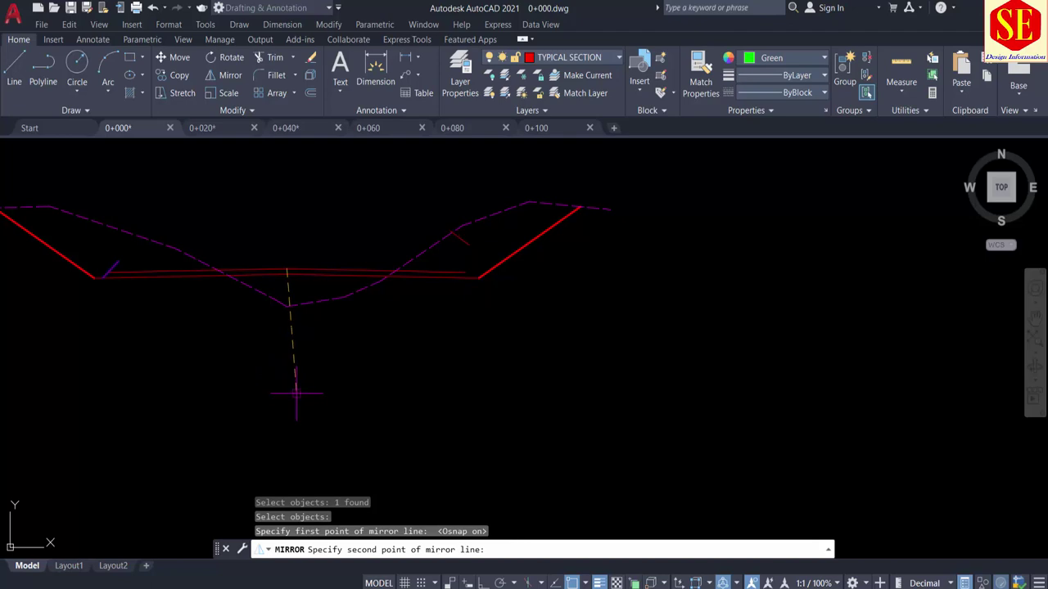
key("F8")
left_click(292, 393)
right_click(293, 392)
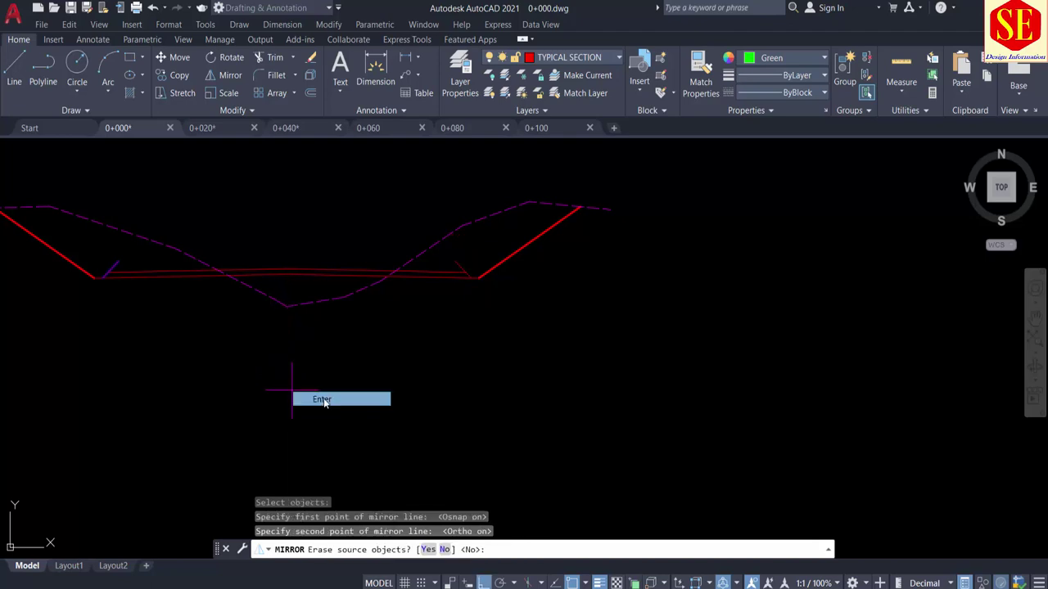
left_click(321, 399)
Copy the third fill region's outline below the section, labelled 22.77
scroll(436, 256, "up", 2)
type("Q")
scroll(432, 278, "up", 1)
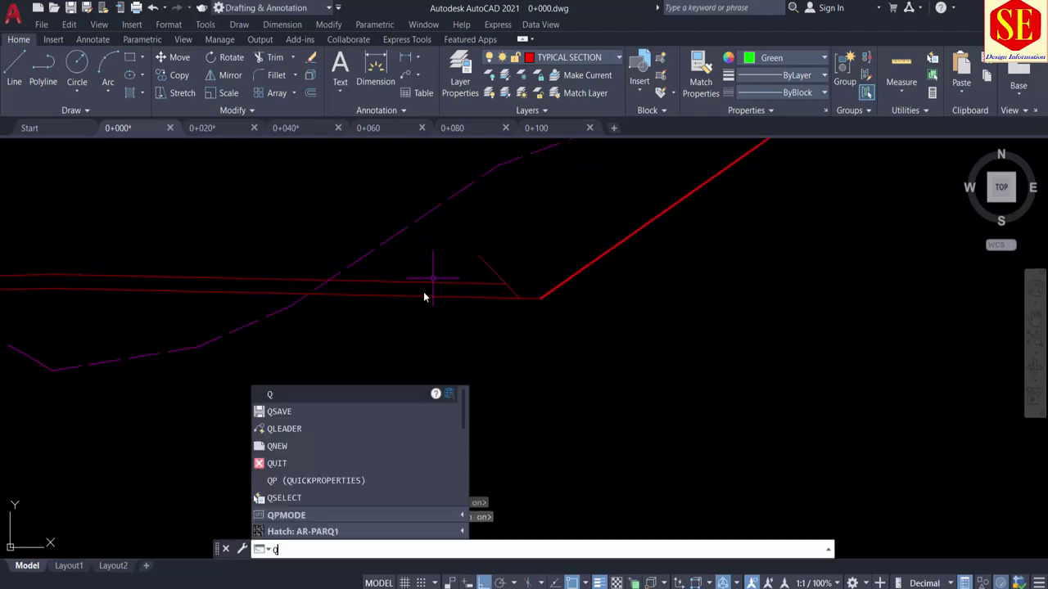
key("Return")
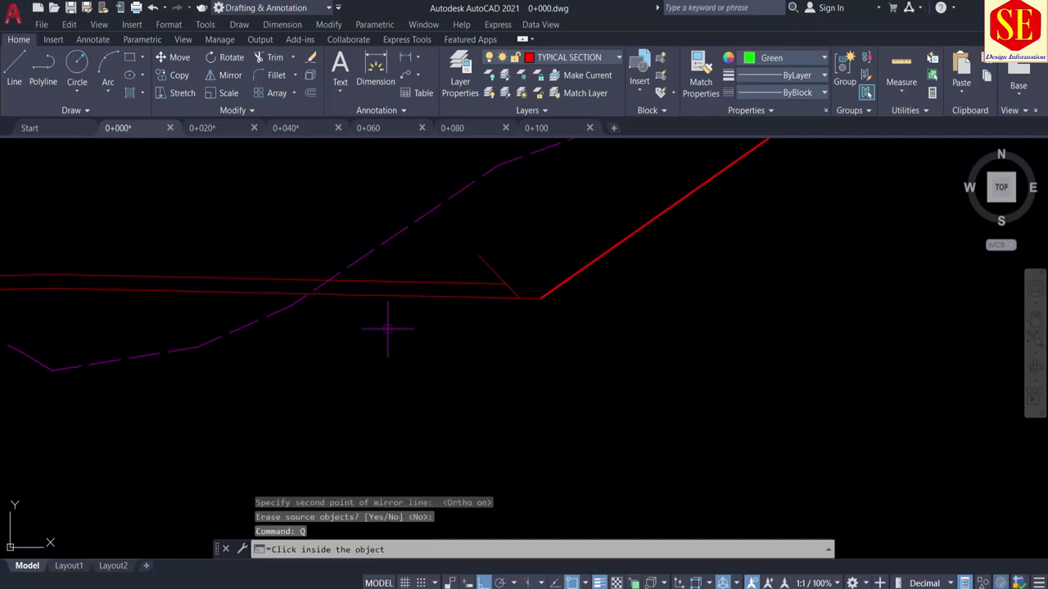
scroll(372, 290, "up", 2)
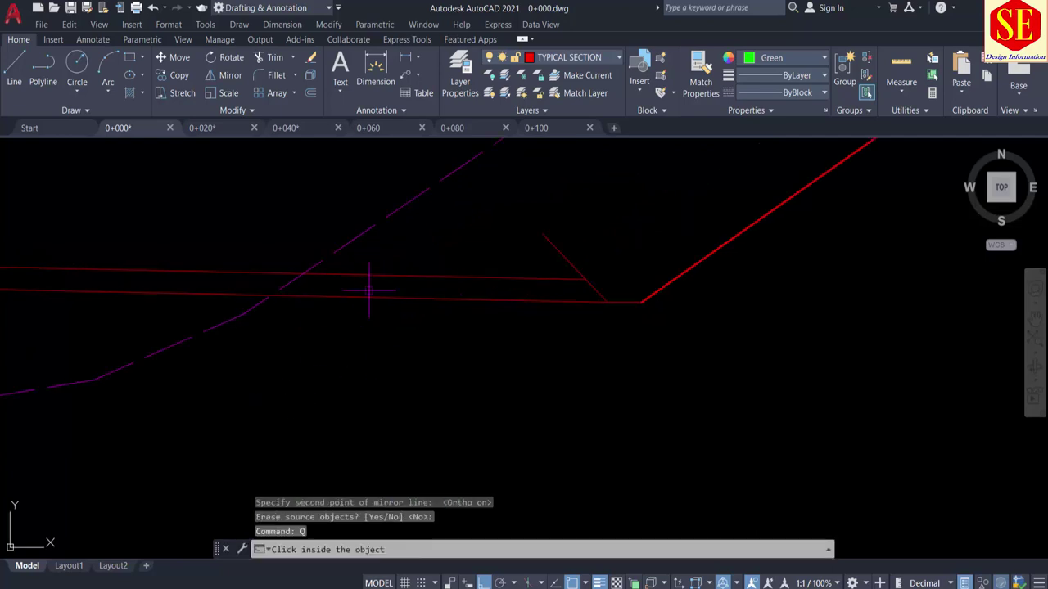
left_click(382, 288)
scroll(509, 247, "down", 8)
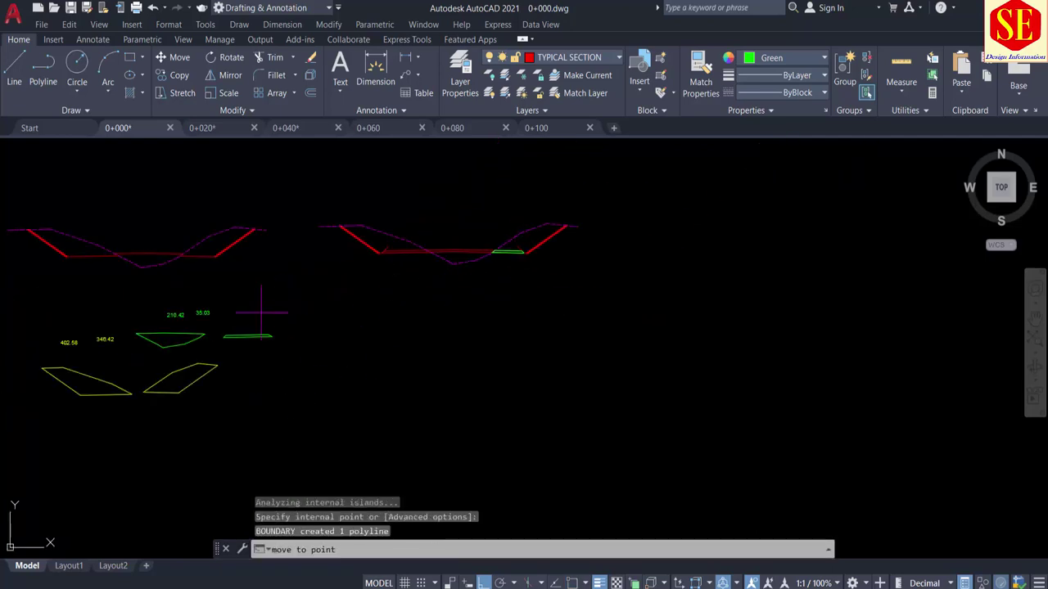
left_click(262, 312)
scroll(209, 311, "up", 3)
left_click(180, 329)
middle_click_drag(180, 329, 367, 333)
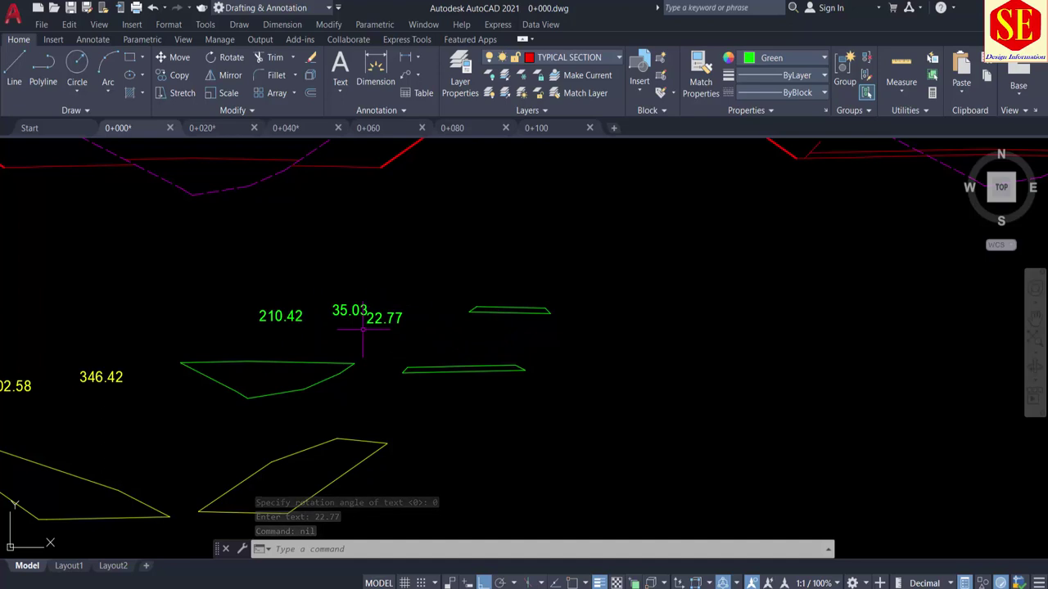
Add 210.42 + 35.03 + 22.77 in Calculator for a fill total of 268.22
key("alt+Tab")
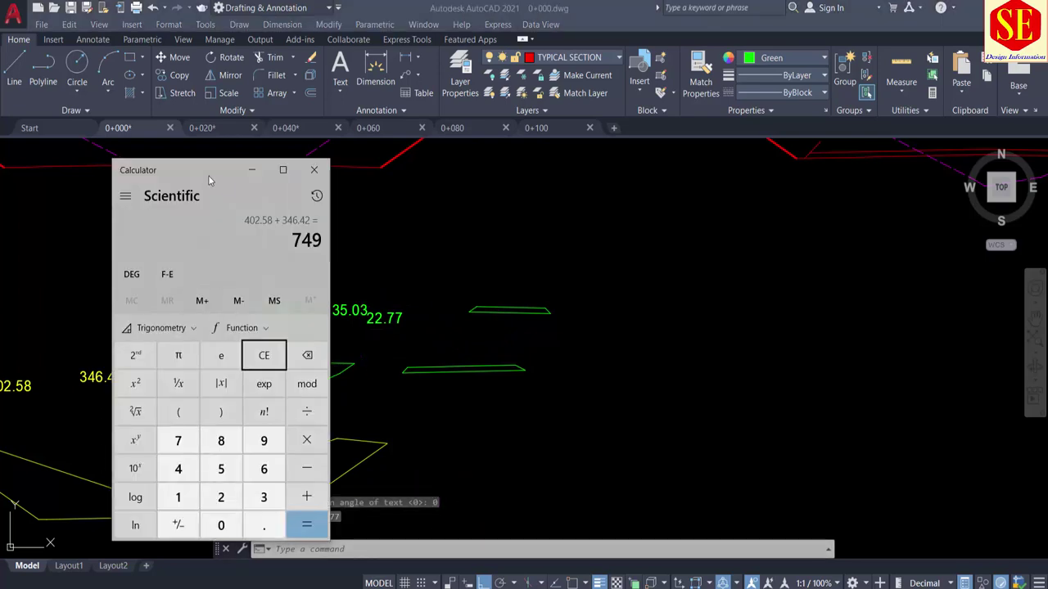
left_click_drag(209, 180, 117, 181)
left_click(172, 356)
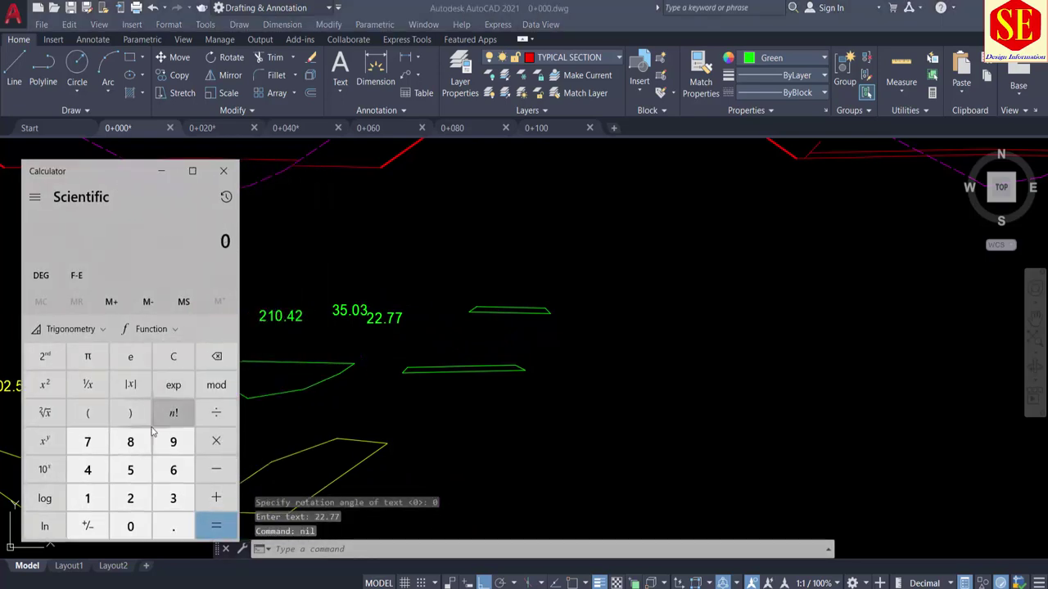
type("210")
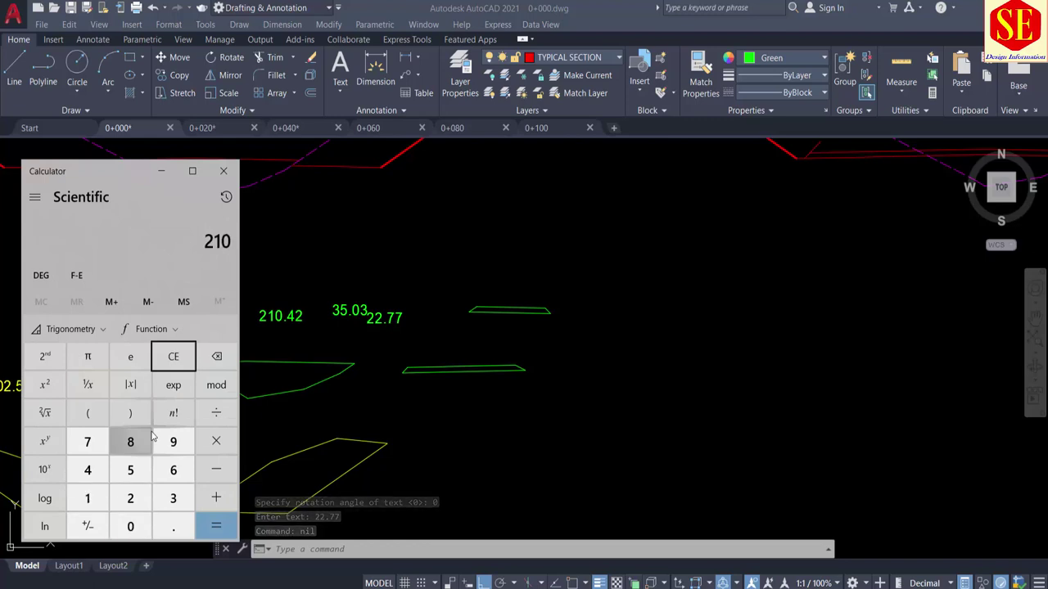
type(".42 ")
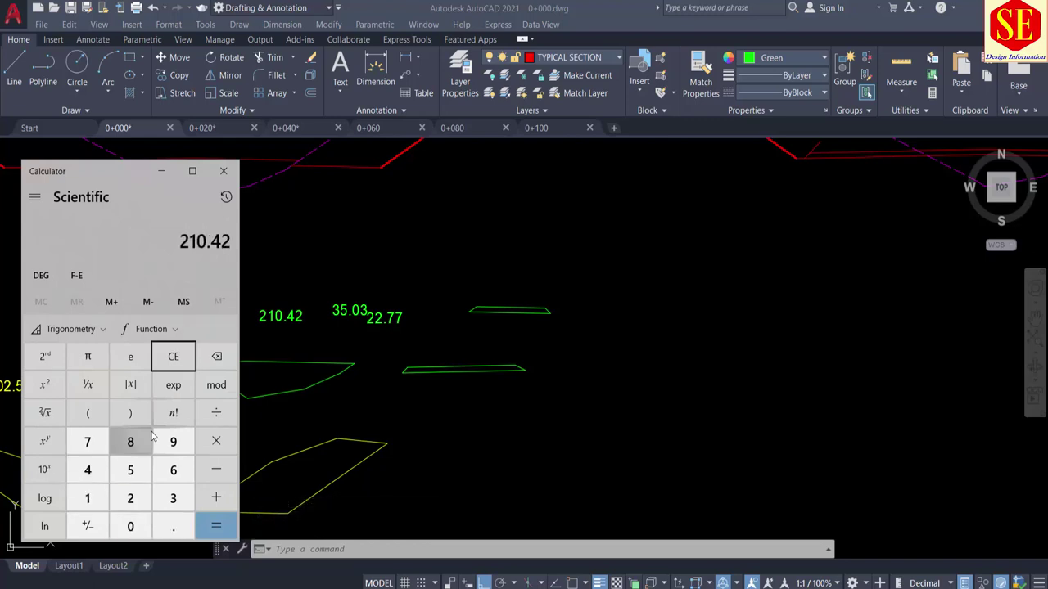
type("+ 35.03 ")
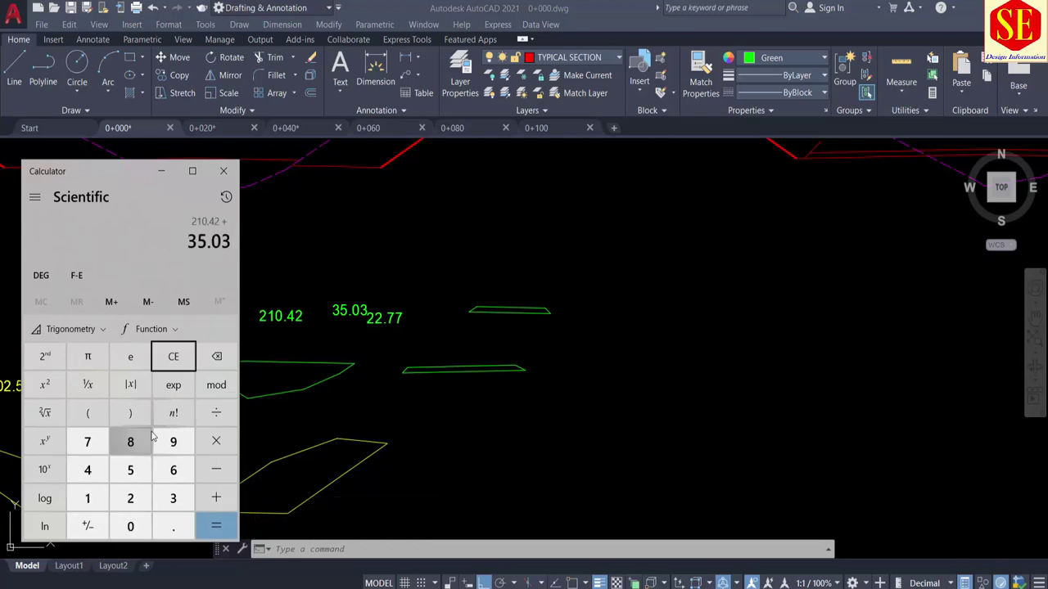
type("+ 22.")
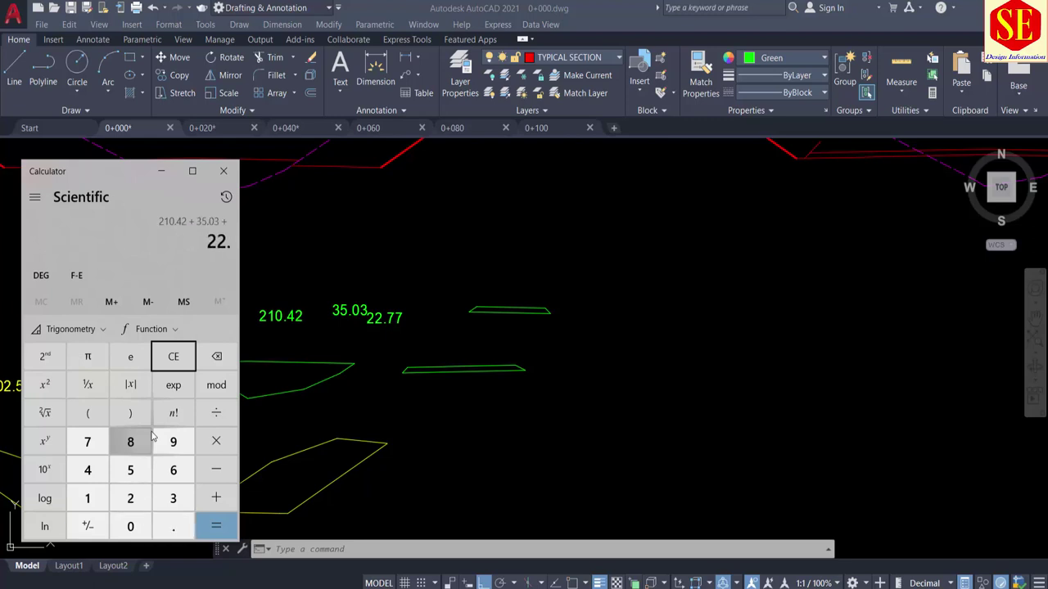
type("77")
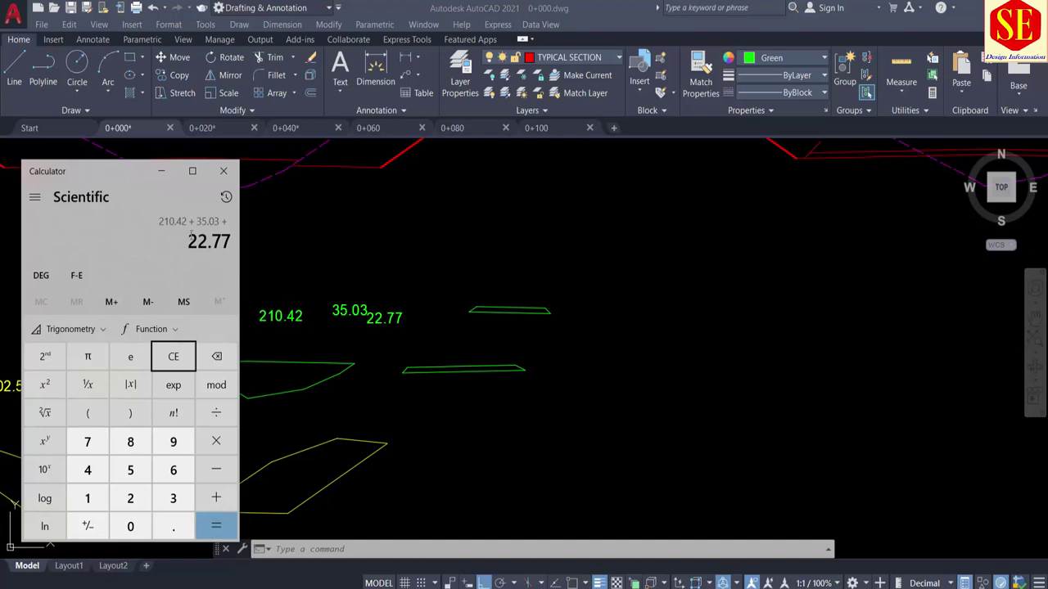
left_click(216, 526)
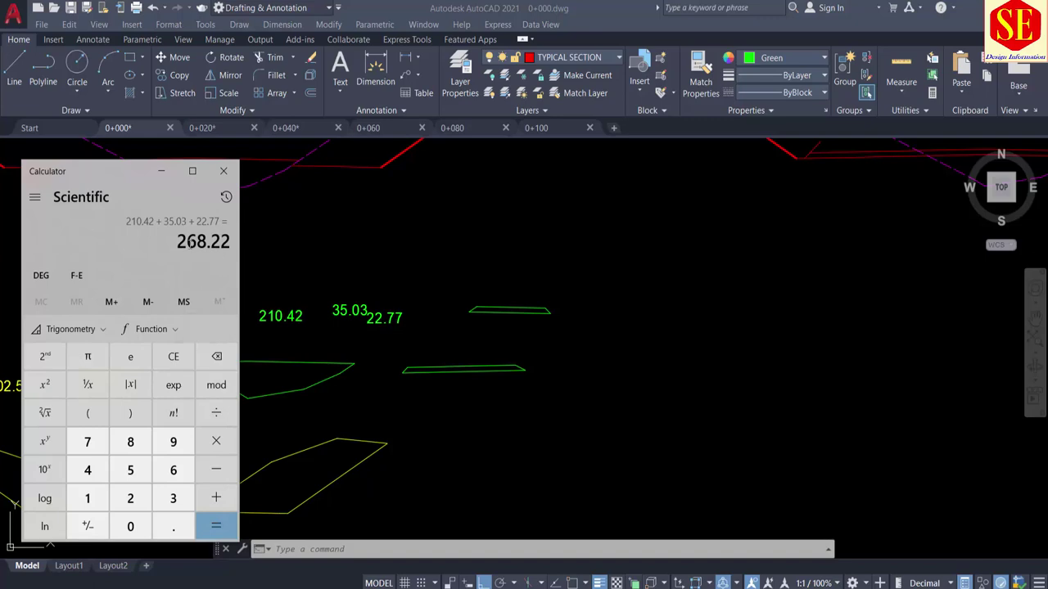
left_click(440, 265)
Replace the table's Area in Fill value 210.420 with 268.220
scroll(564, 260, "down", 5)
scroll(307, 336, "up", 5)
scroll(307, 335, "up", 3)
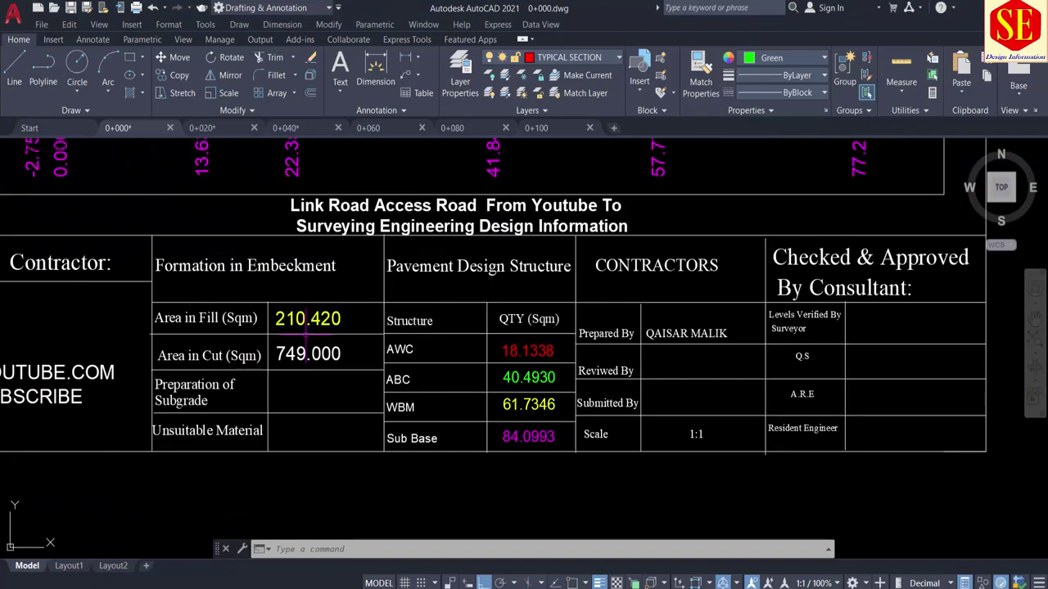
double_click(307, 327)
type("2")
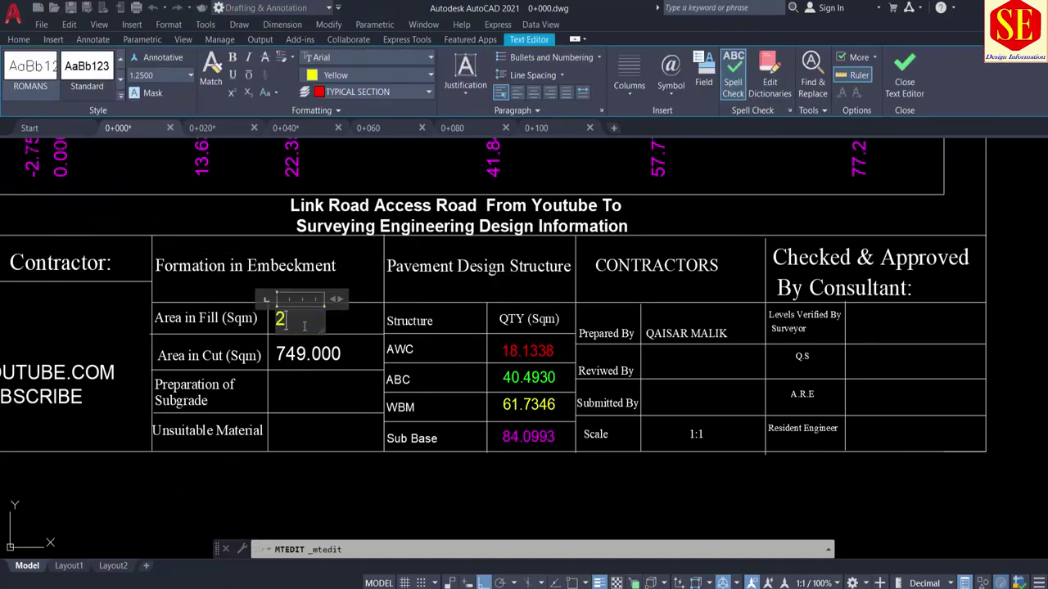
type("68.220")
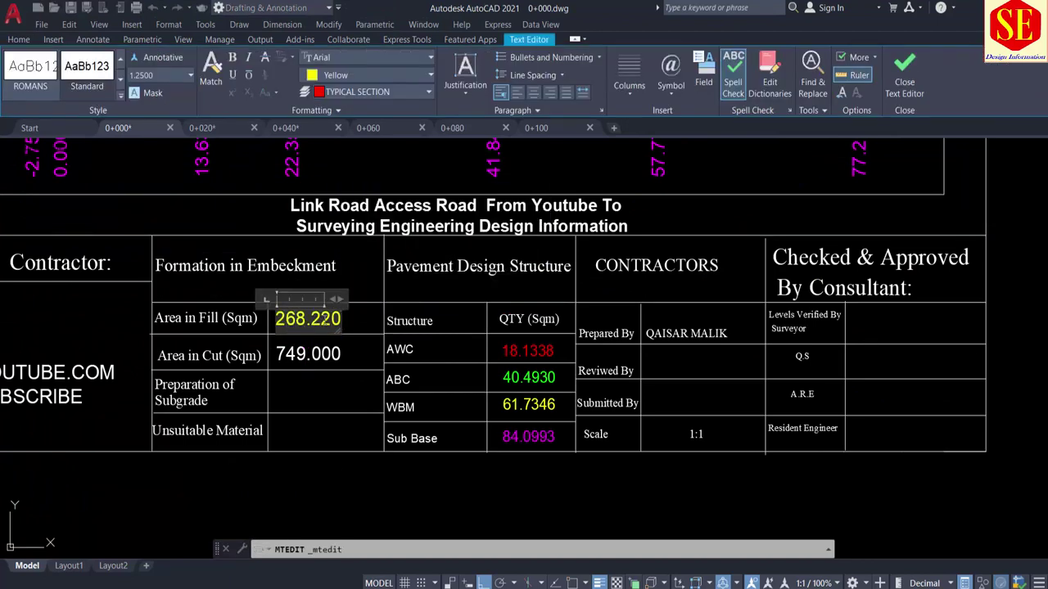
key("Escape")
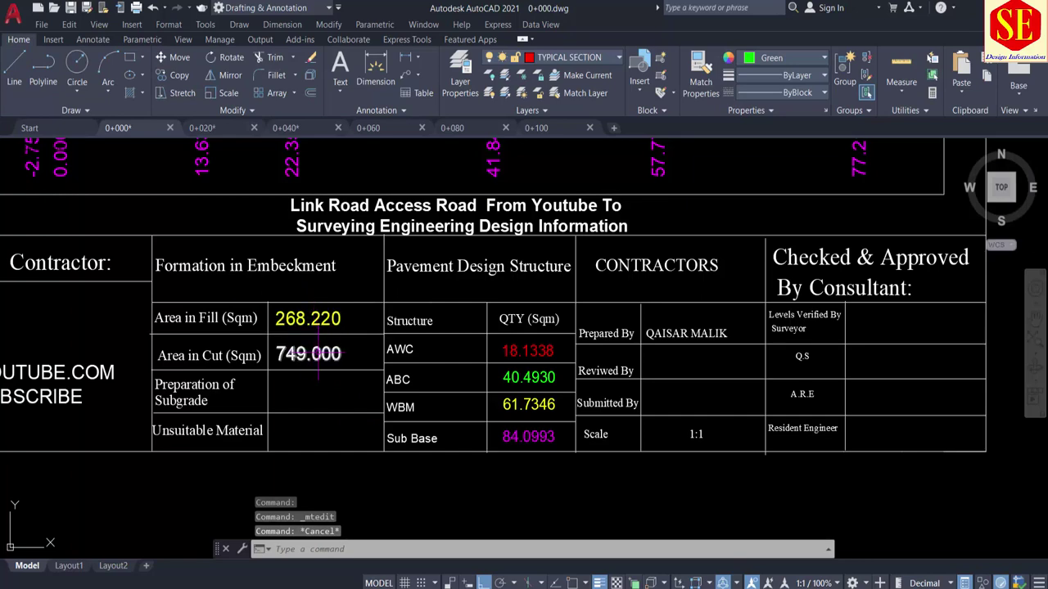
Review the 0+000 cross-section sheet, then bring up the 0+020 drawing
scroll(491, 409, "down", 8)
scroll(890, 379, "up", 3)
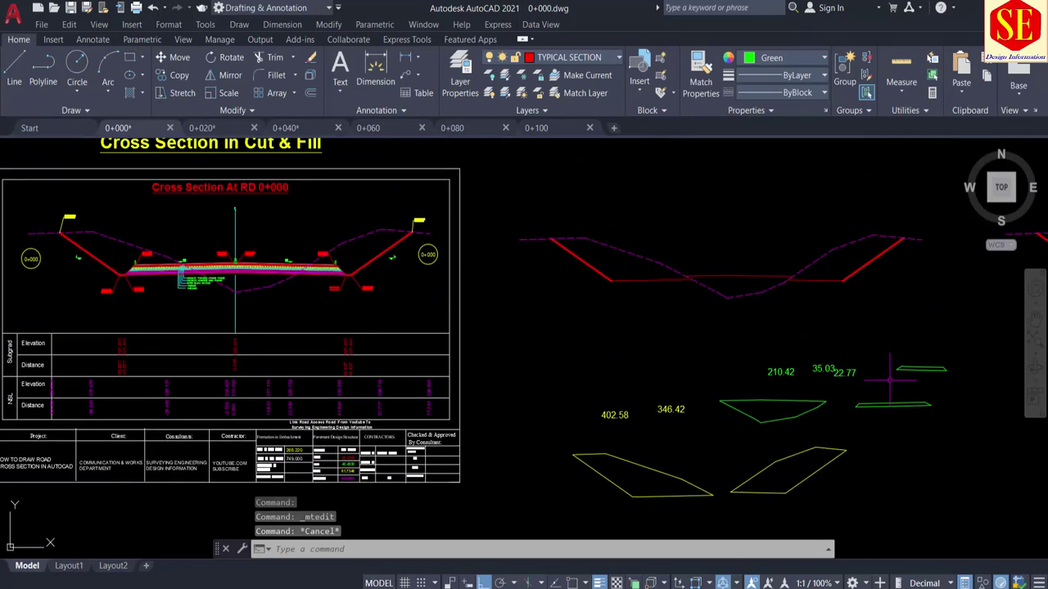
middle_click_drag(890, 379, 437, 303)
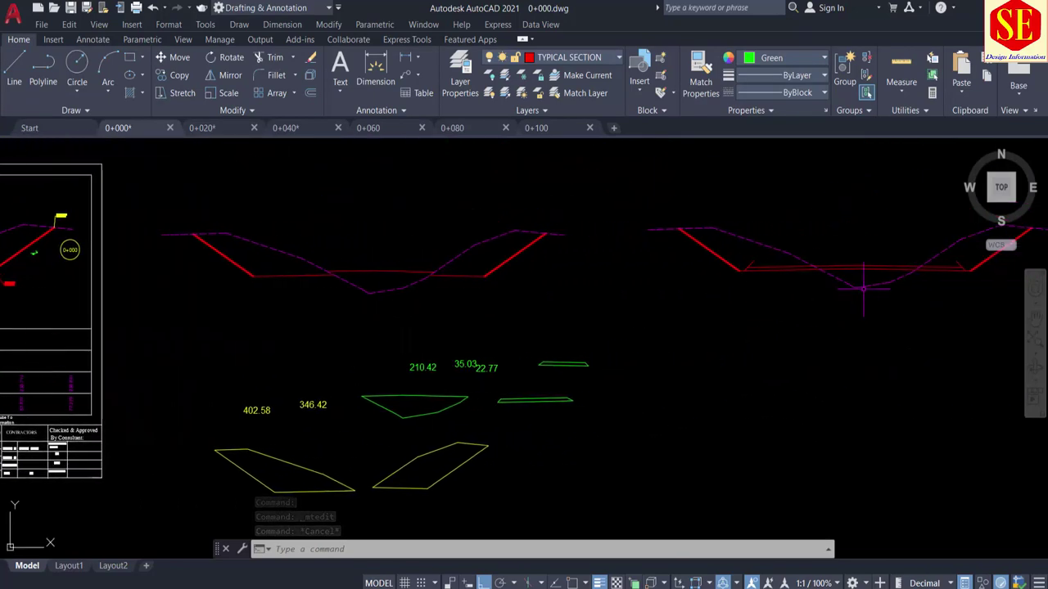
middle_click_drag(862, 288, 778, 287)
scroll(772, 229, "up", 2)
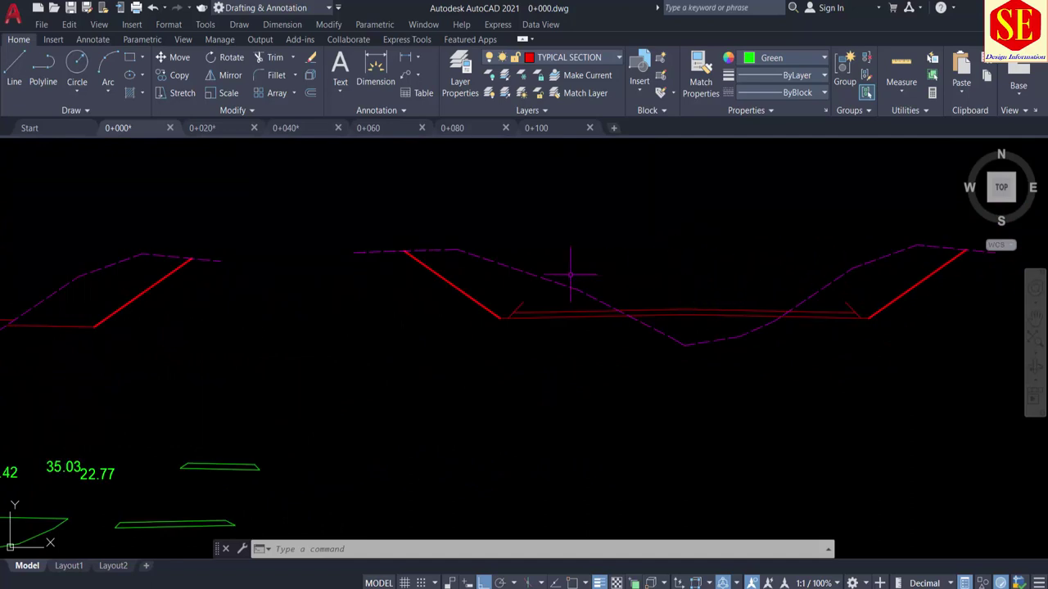
scroll(565, 316, "up", 2)
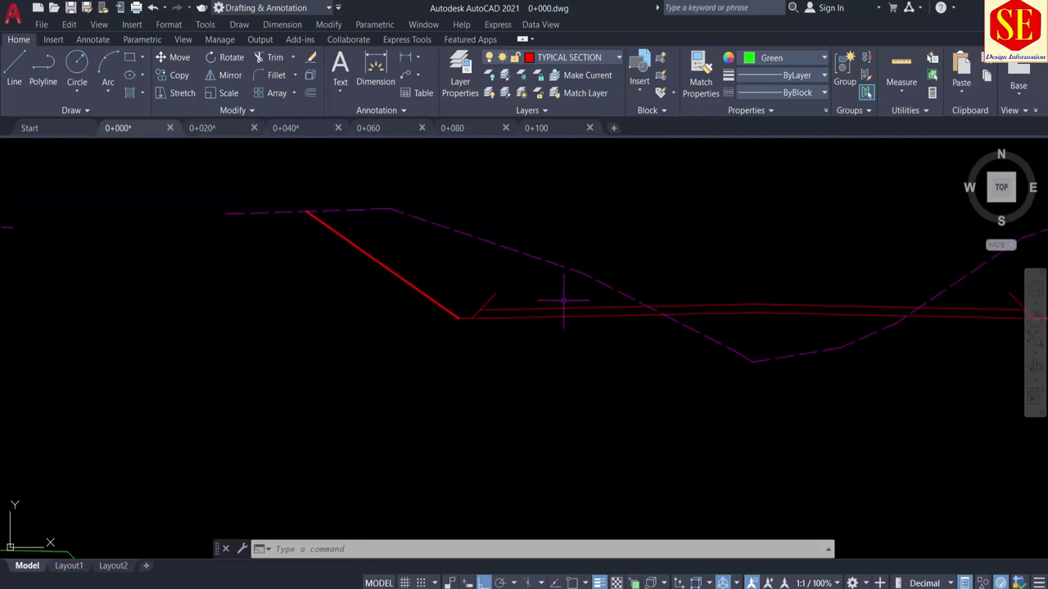
scroll(563, 319, "down", 3)
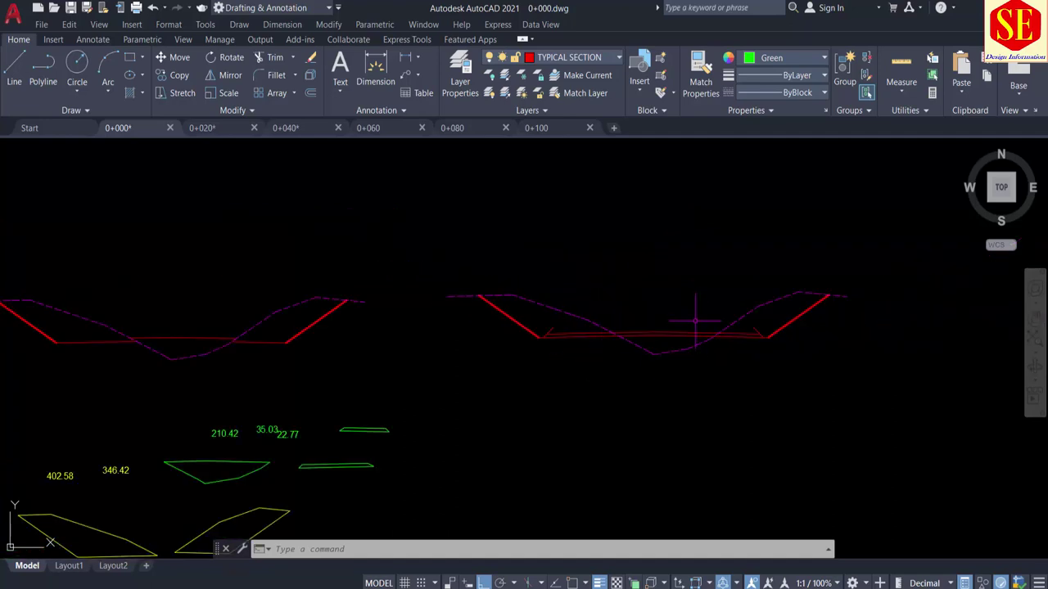
scroll(693, 347, "down", 2)
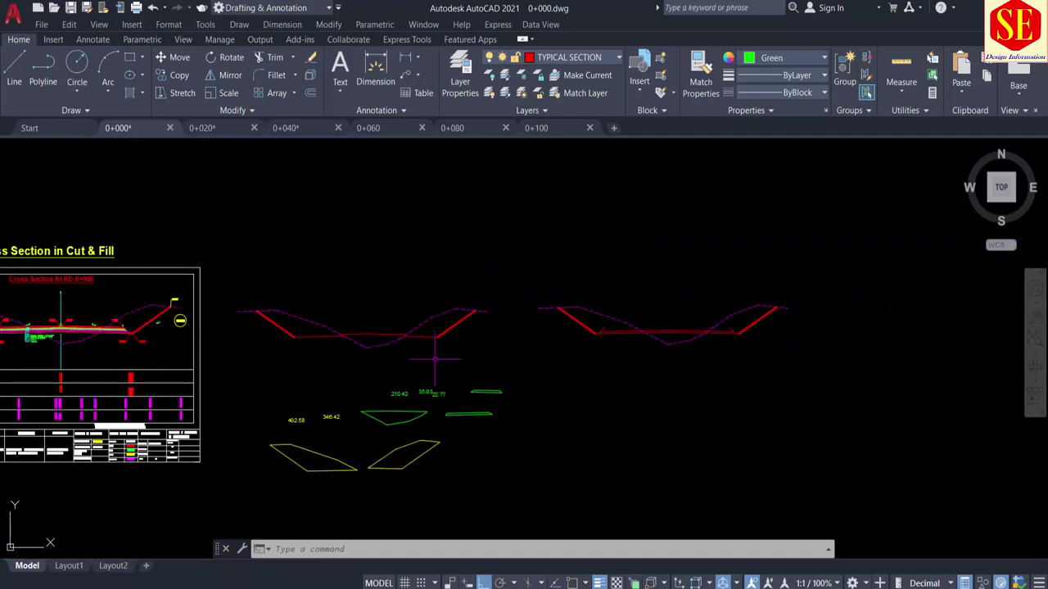
middle_click_drag(435, 358, 637, 314)
scroll(286, 334, "up", 2)
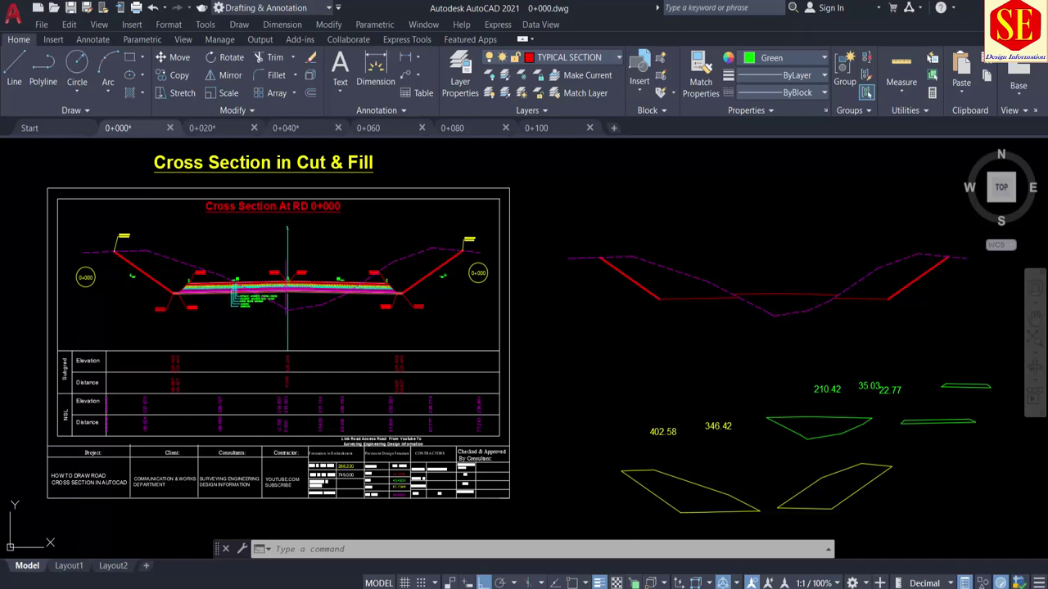
left_click(203, 129)
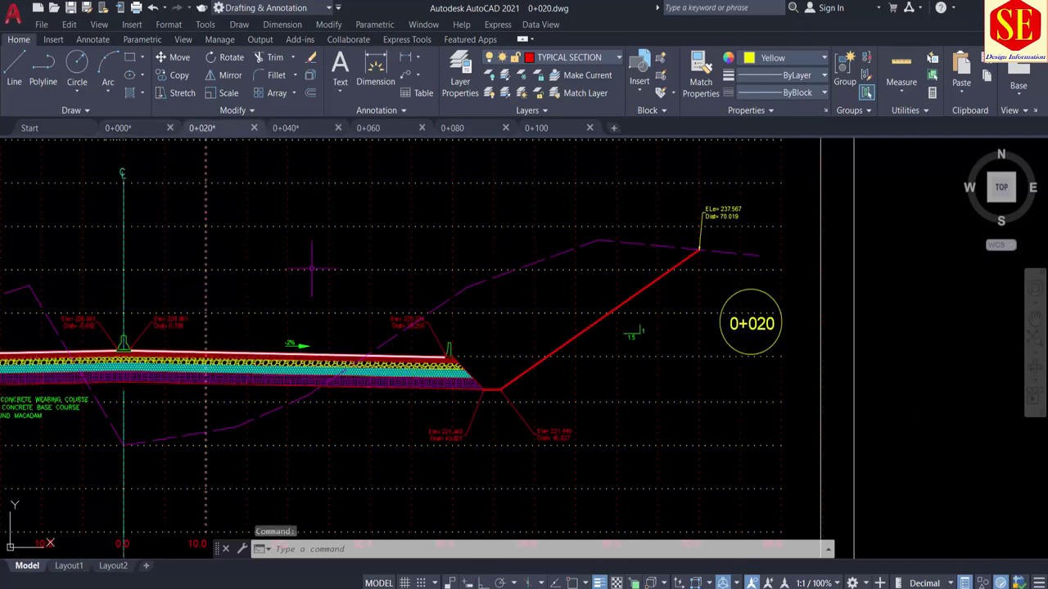
Hide the Grid line h layer in the 0+020 drawing
scroll(508, 282, "down", 2)
middle_click_drag(438, 304, 651, 304)
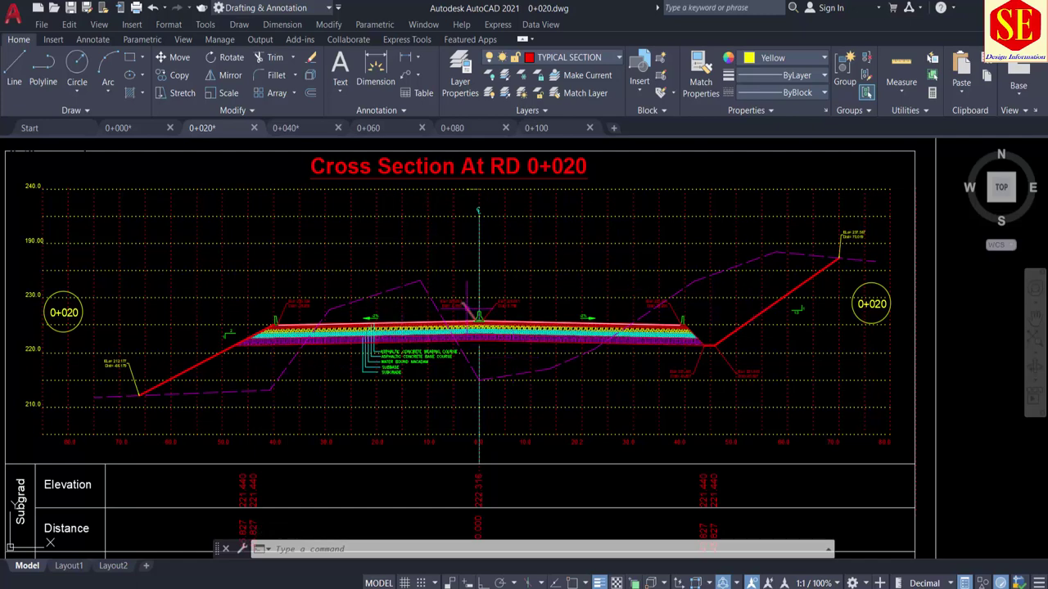
left_click(517, 58)
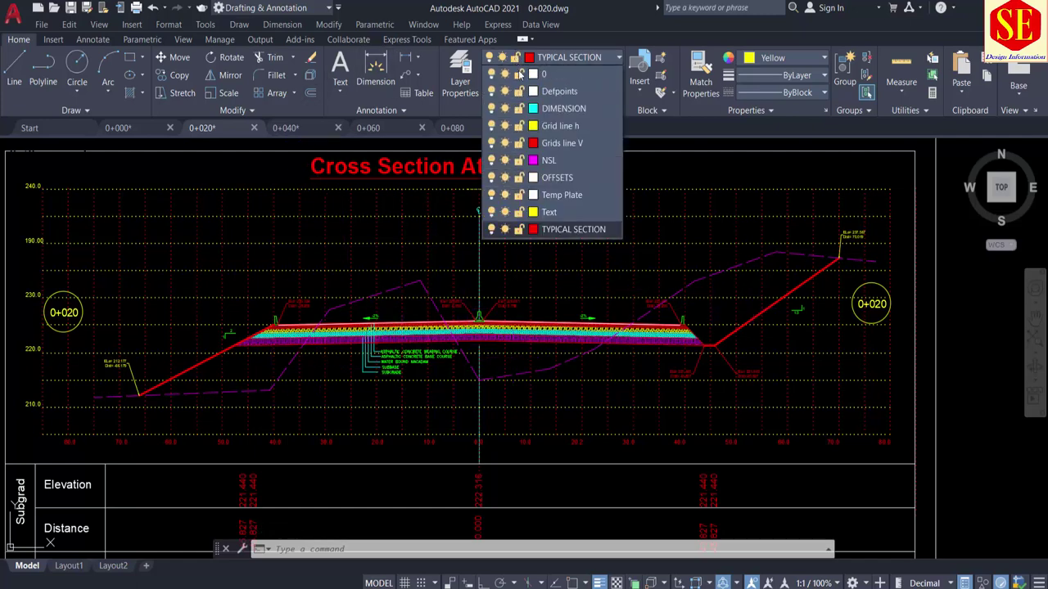
left_click(491, 125)
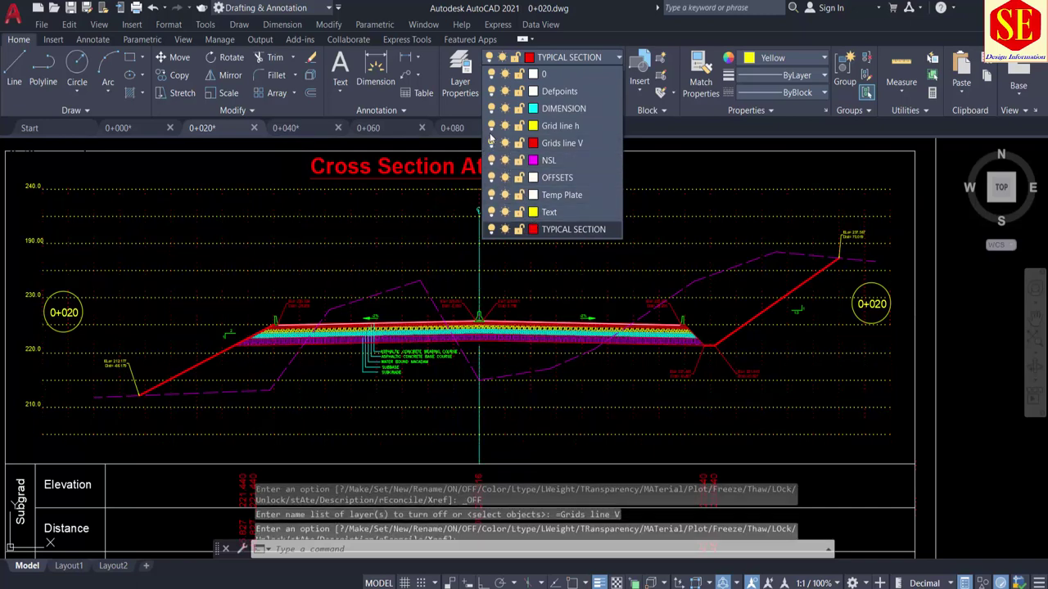
middle_click_drag(351, 376, 373, 311)
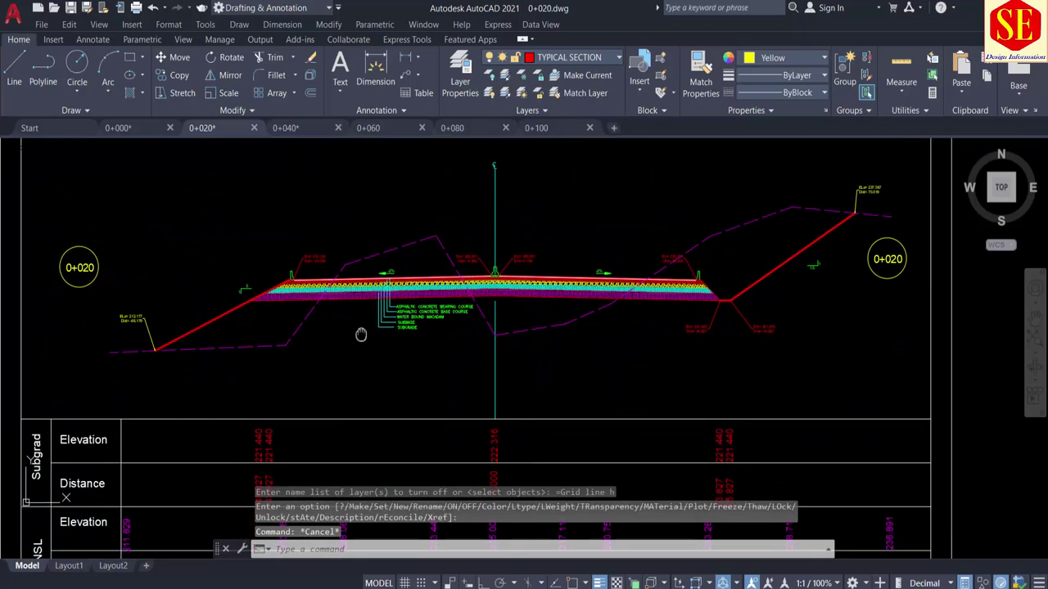
Start a copy selecting the dashed ground line and the left red slope line
type("co")
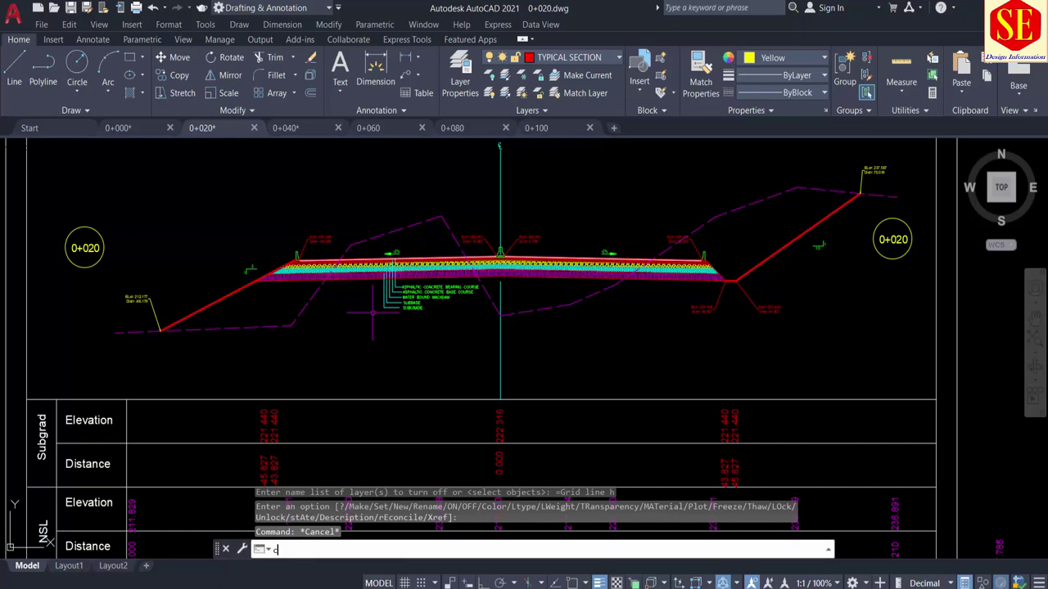
key("Return")
left_click(272, 326)
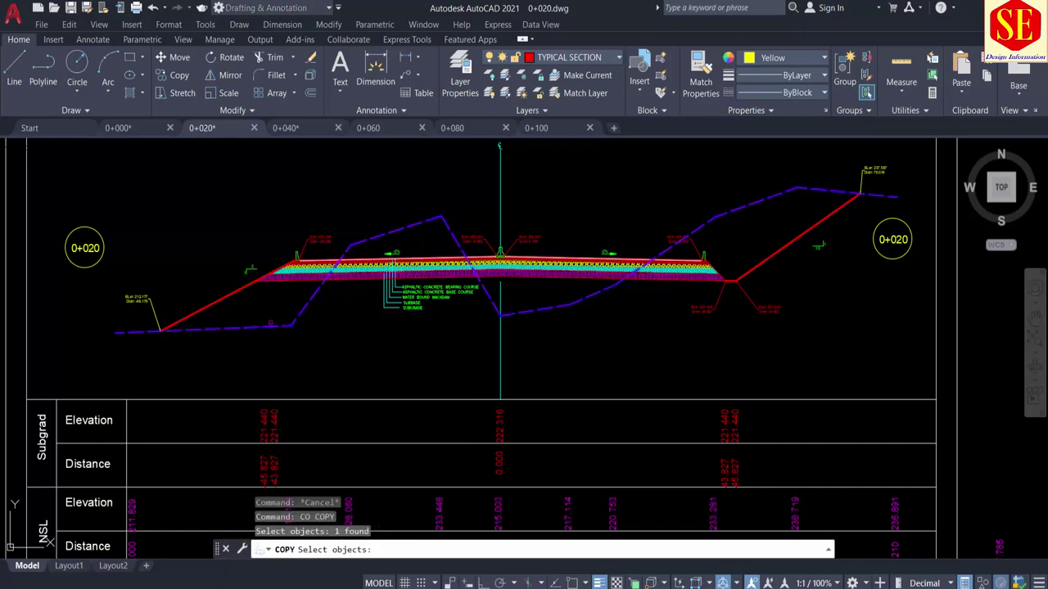
left_click(213, 302)
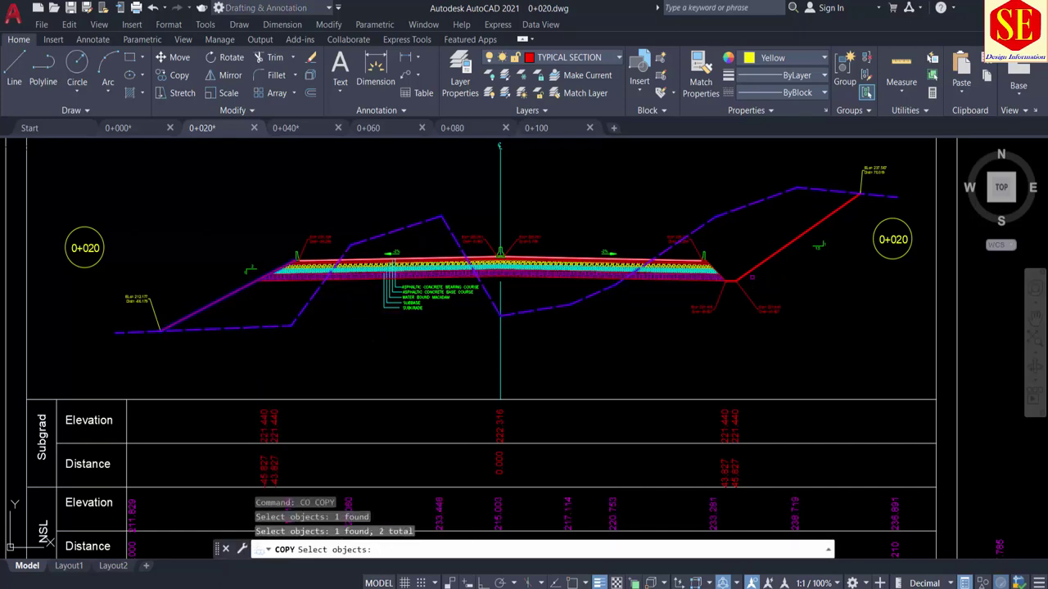
scroll(744, 281, "up", 3)
middle_click_drag(573, 270, 737, 270)
scroll(303, 256, "down", 3)
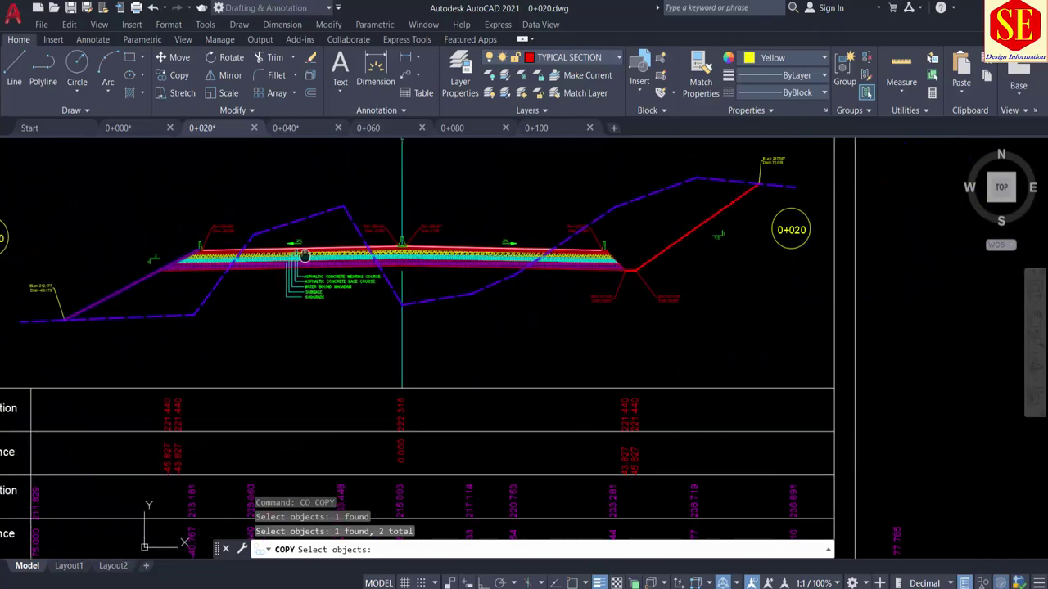
scroll(304, 255, "up", 7)
scroll(194, 277, "down", 3)
scroll(82, 262, "down", 3)
scroll(651, 252, "up", 2)
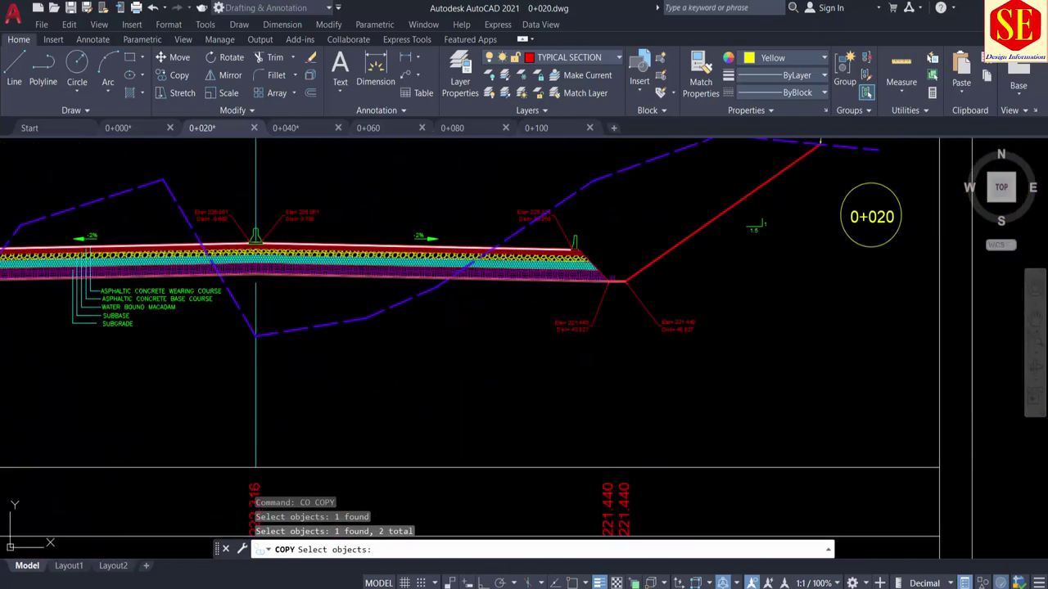
Add the pavement edges and right red slope line to the copy selection
left_click(605, 280)
left_click(635, 275)
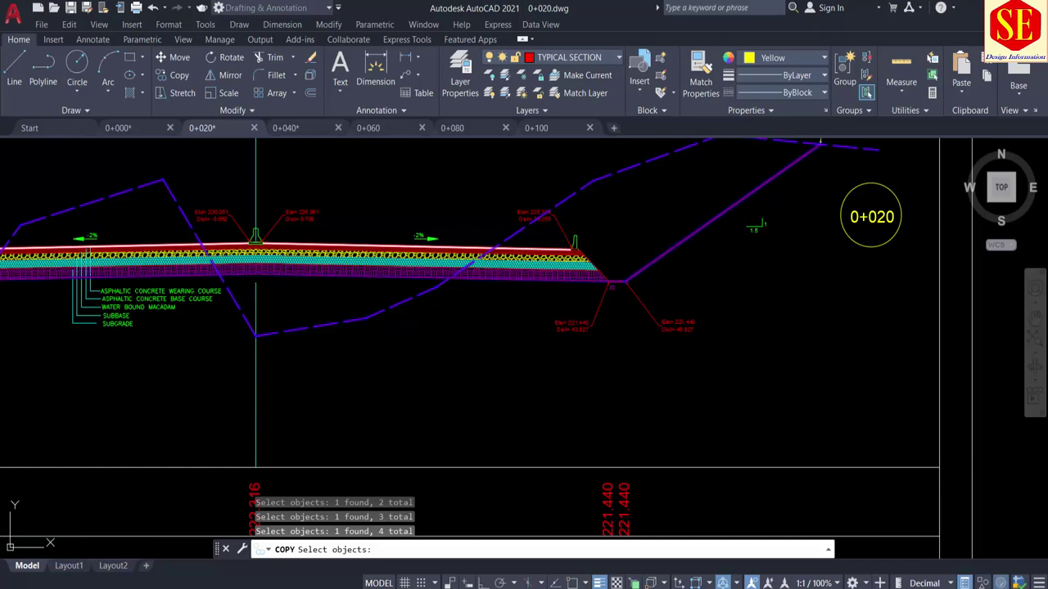
scroll(611, 285, "up", 5)
scroll(523, 244, "up", 6)
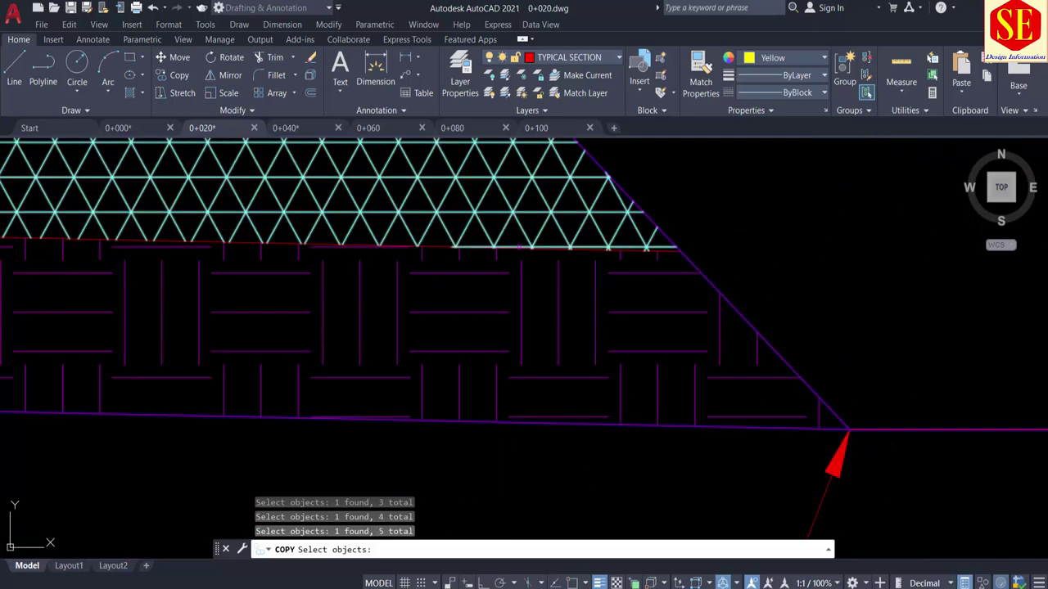
left_click(517, 248)
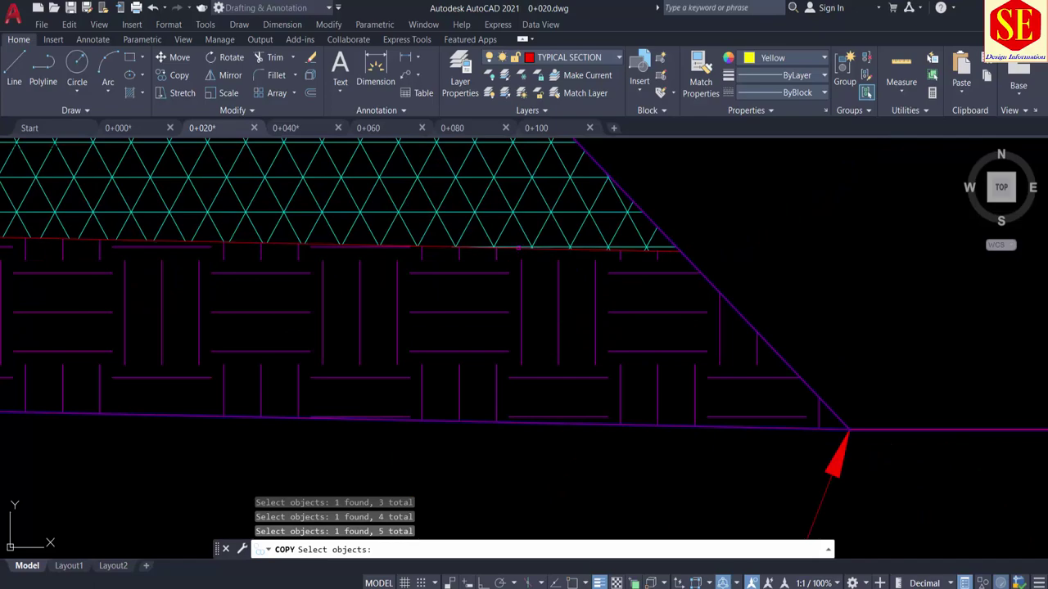
scroll(729, 239, "down", 8)
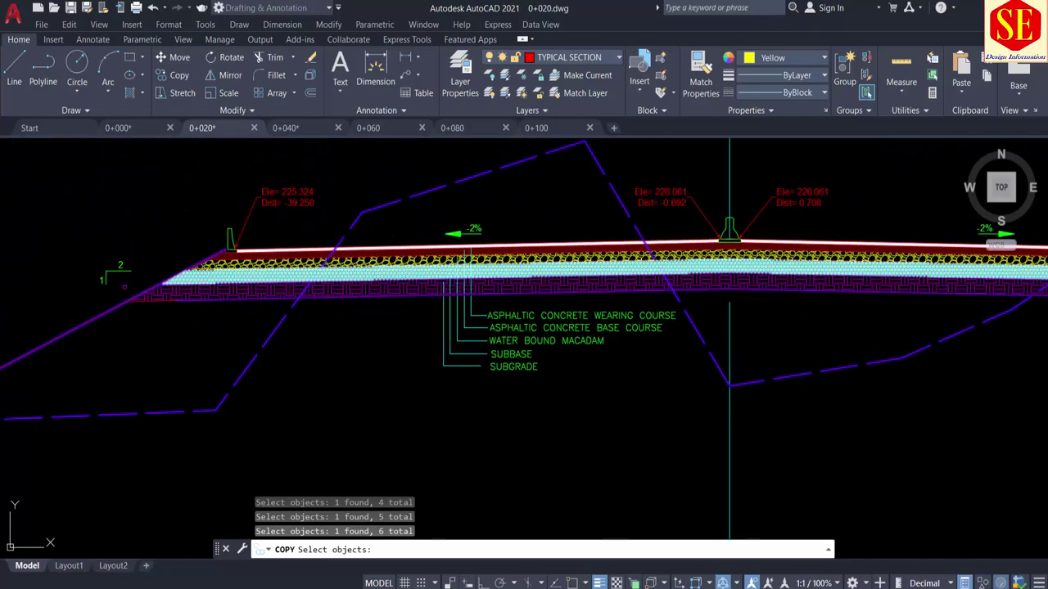
scroll(146, 303, "up", 5)
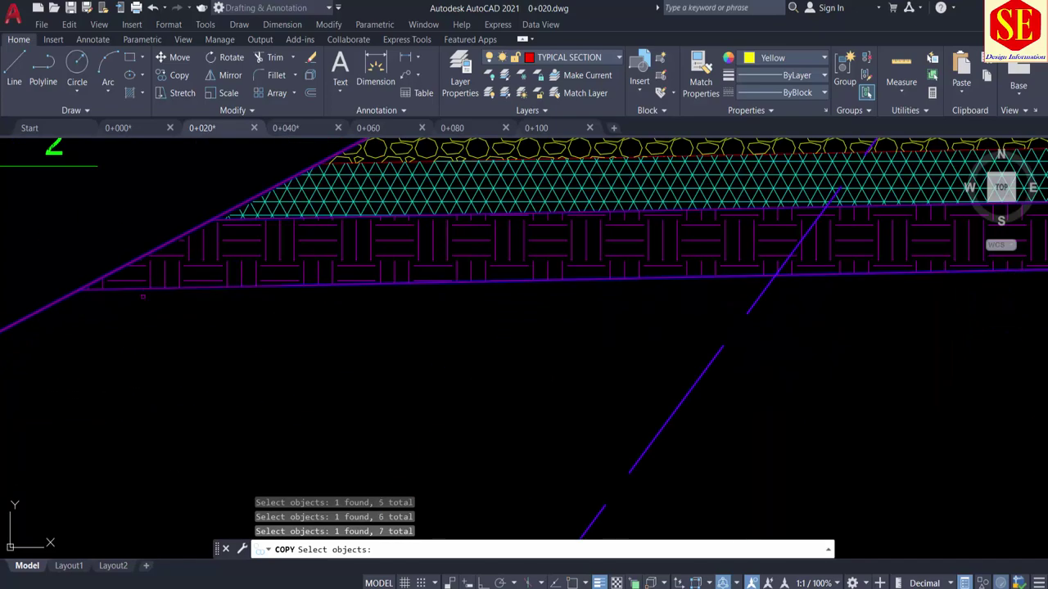
scroll(164, 302, "down", 3)
scroll(205, 315, "down", 3)
Place two copies of the selected section lines to the right of the sheet
key("Return")
left_click(247, 325)
scroll(246, 325, "down", 5)
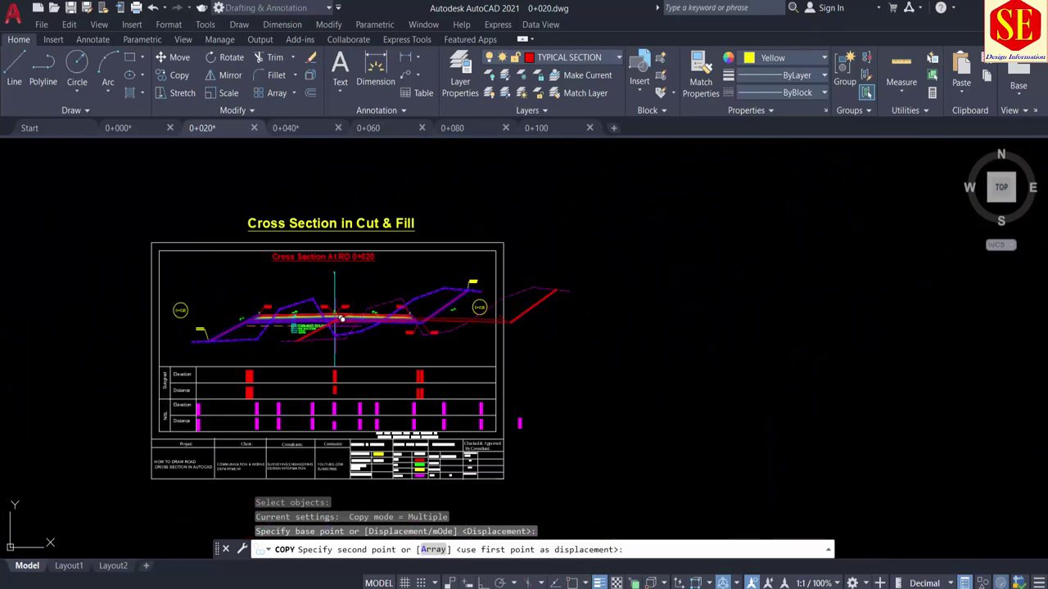
left_click(660, 319)
scroll(760, 327, "down", 2)
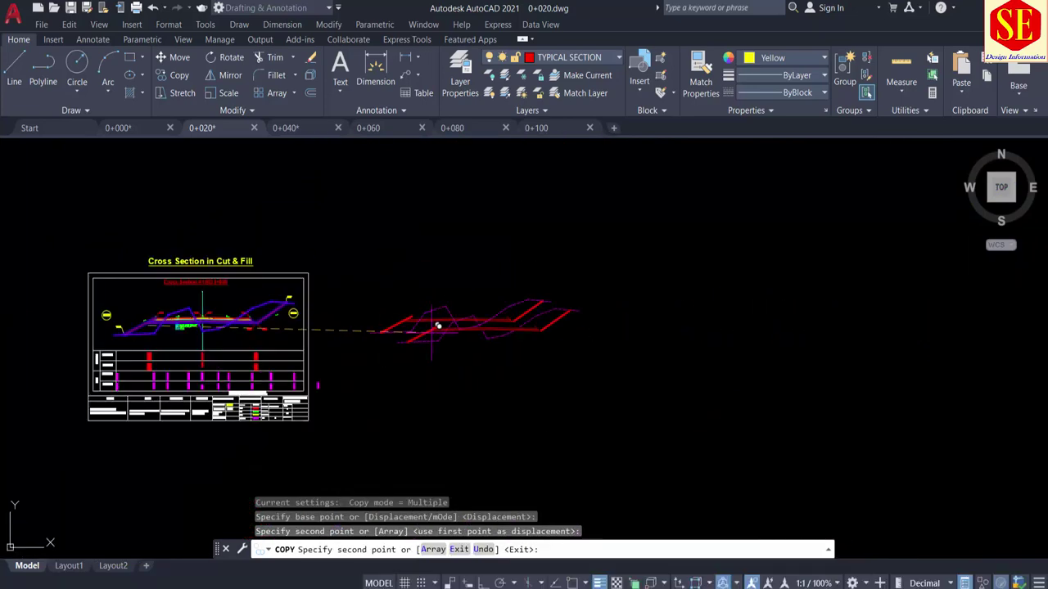
left_click(676, 319)
key("Escape")
scroll(449, 330, "up", 2)
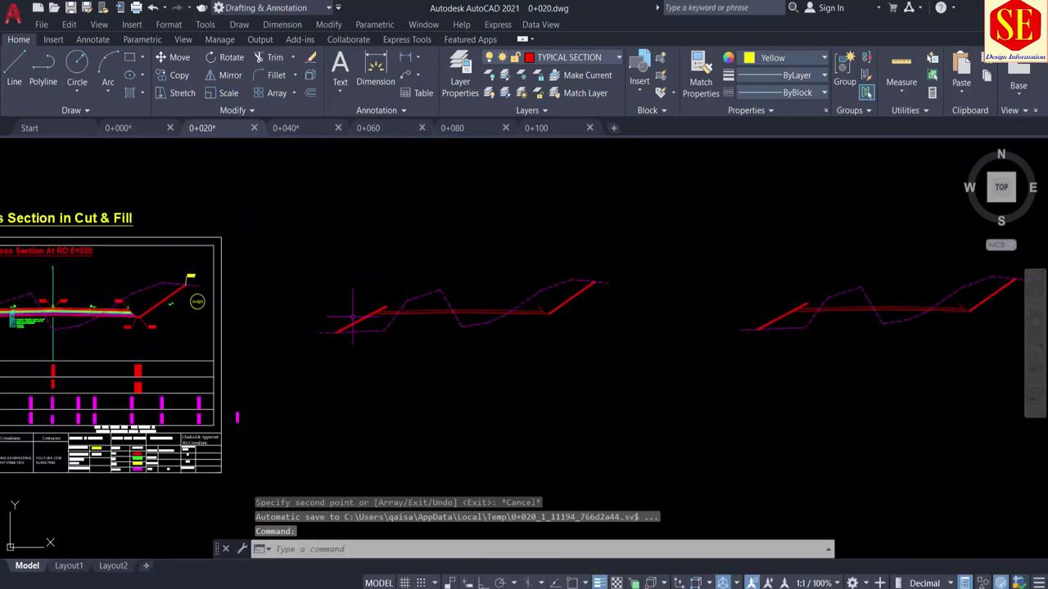
Trim the copied section's overlapping red segments between the ground-line crossings
scroll(353, 316, "up", 4)
type("t")
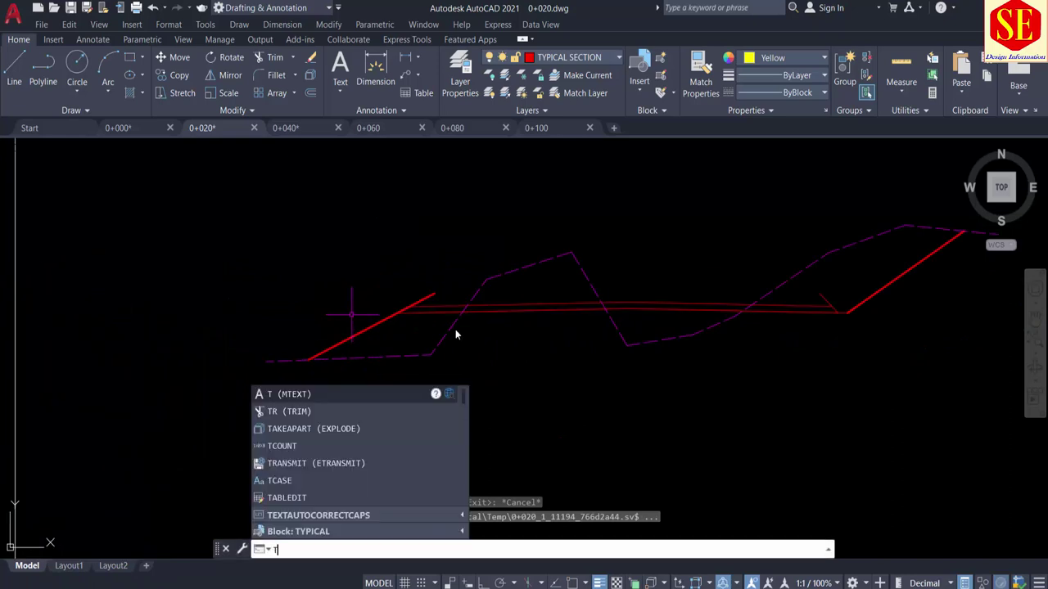
scroll(404, 308, "up", 2)
key("Escape")
scroll(443, 302, "up", 2)
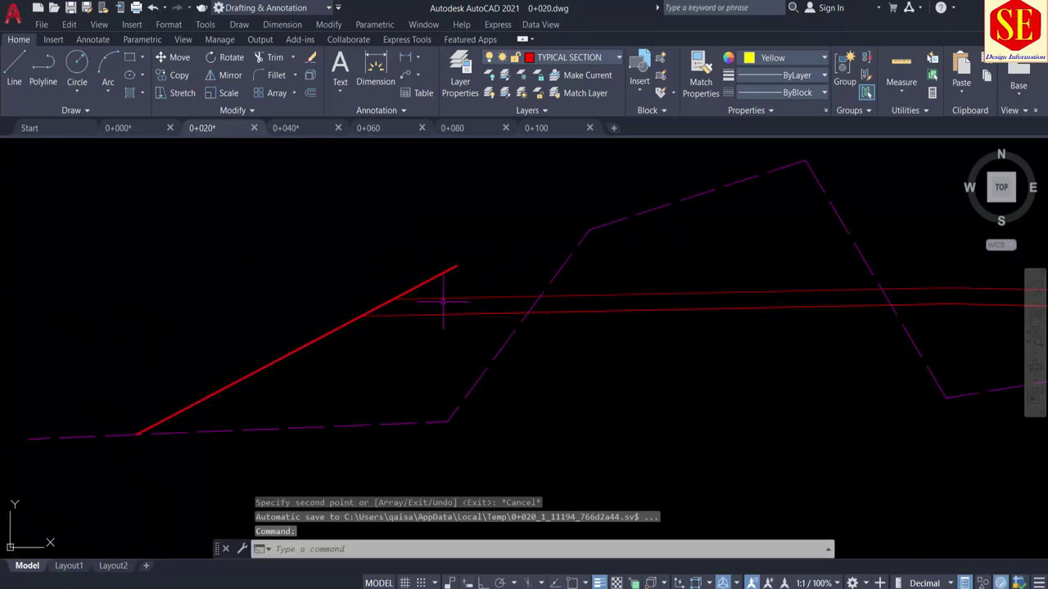
type("tr")
key("Return")
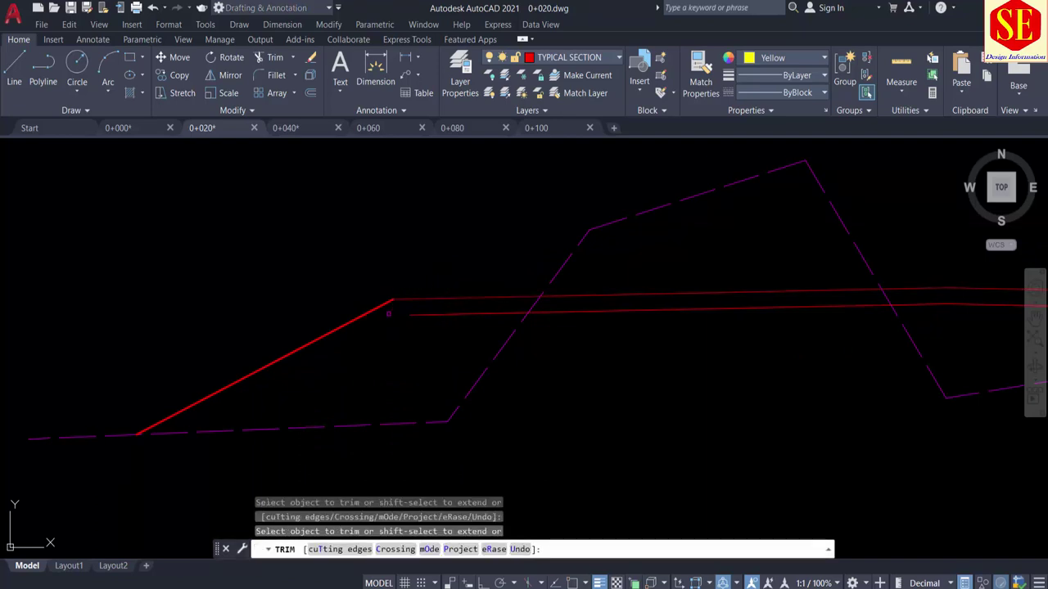
left_click_drag(446, 308, 416, 327)
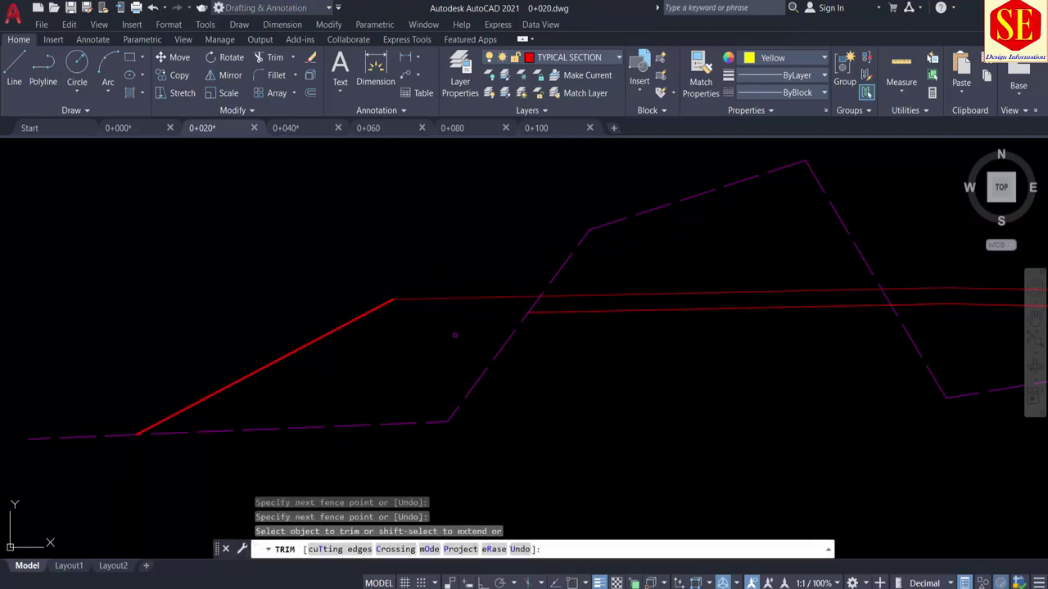
scroll(451, 336, "down", 2)
middle_click_drag(555, 334, 401, 336)
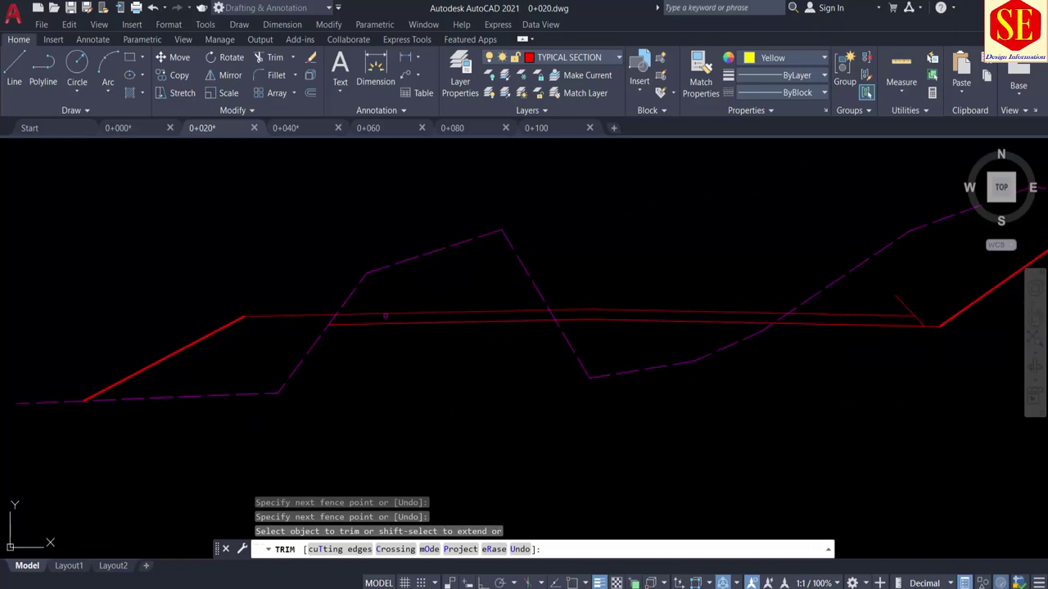
left_click(385, 315)
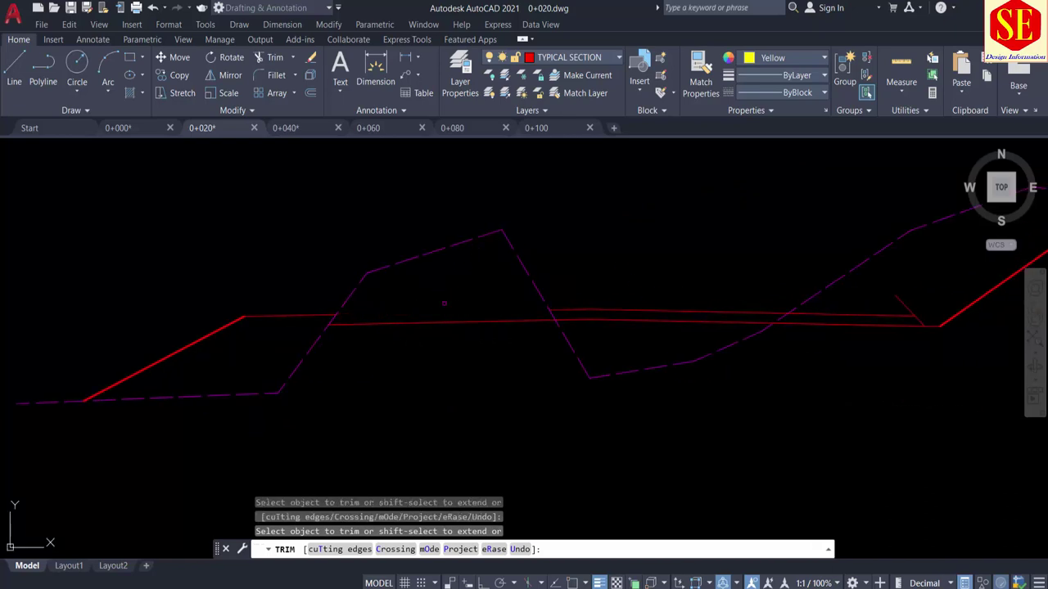
Trim the remaining upper red segment near the right side slope
middle_click_drag(586, 314, 373, 315)
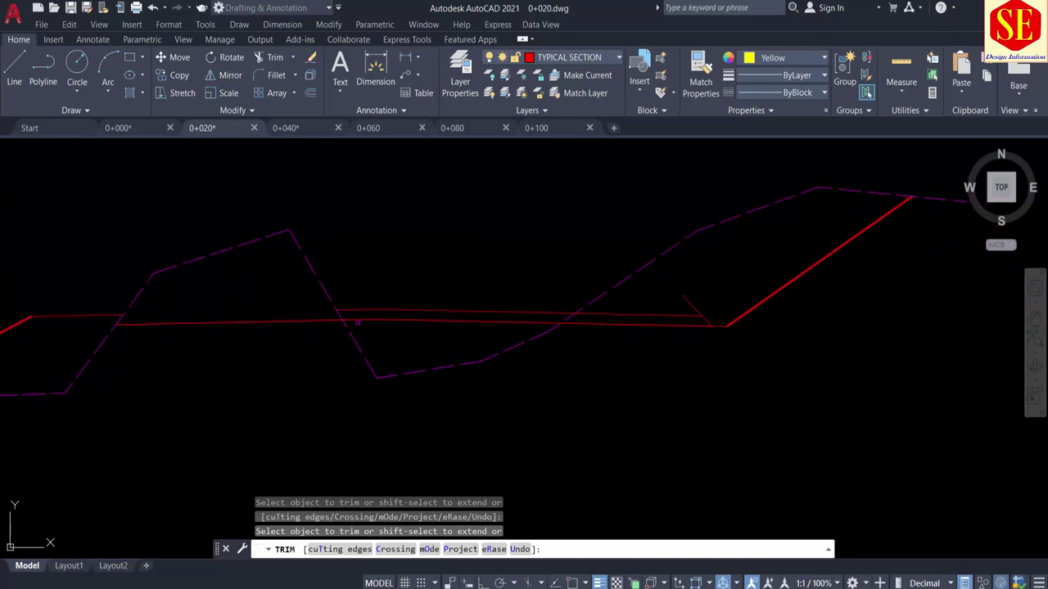
left_click_drag(386, 319, 361, 316)
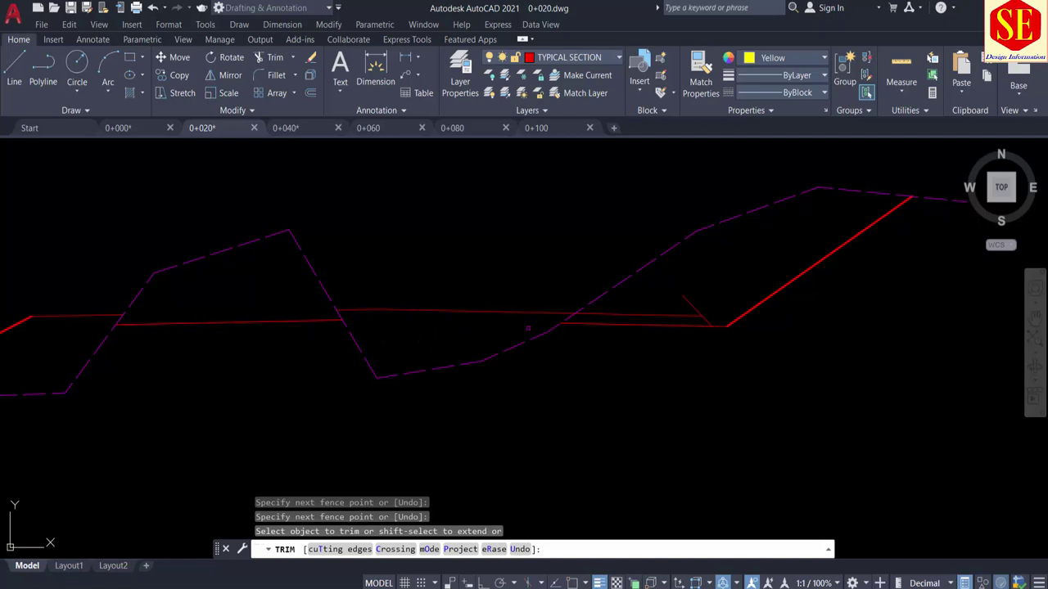
left_click(634, 316)
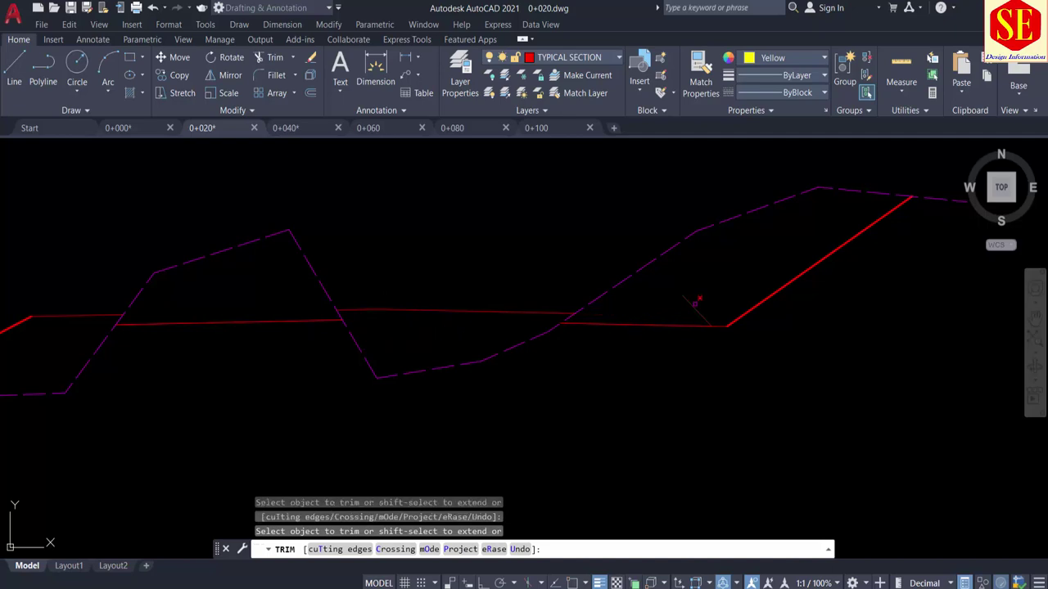
key("Escape")
scroll(686, 306, "down", 2)
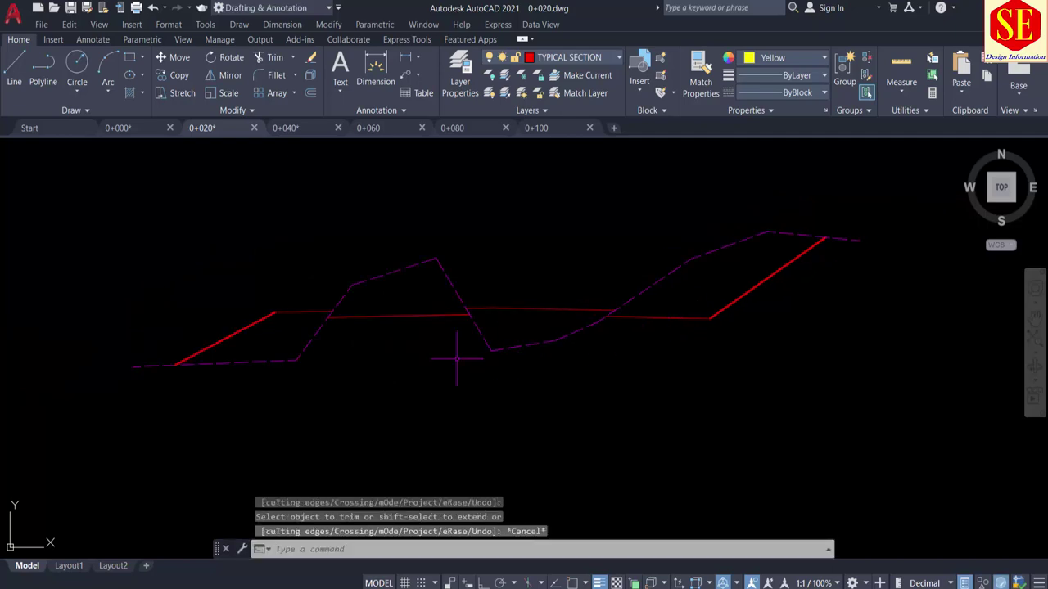
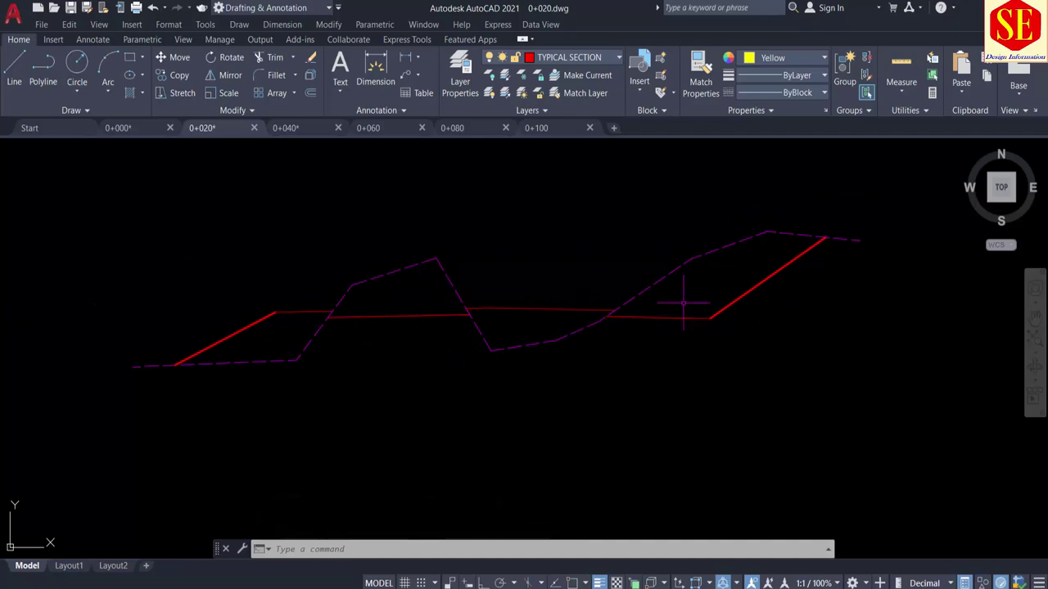
Create a BOUNDARY outline around the left fill region of the 0+020 section
middle_click_drag(355, 381, 367, 370)
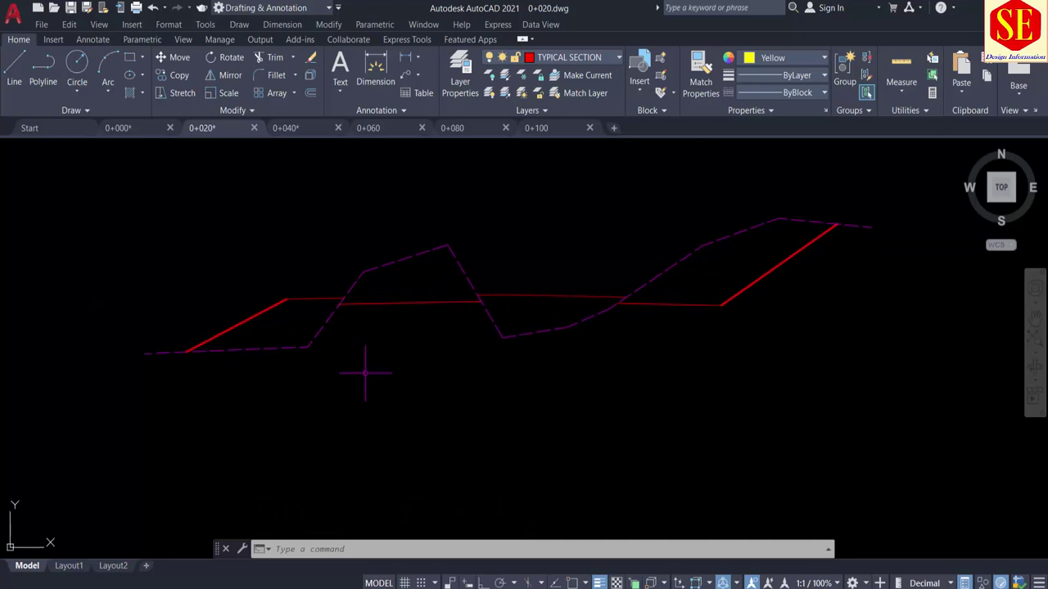
type("bo")
key("Return")
left_click(281, 328)
key("Return")
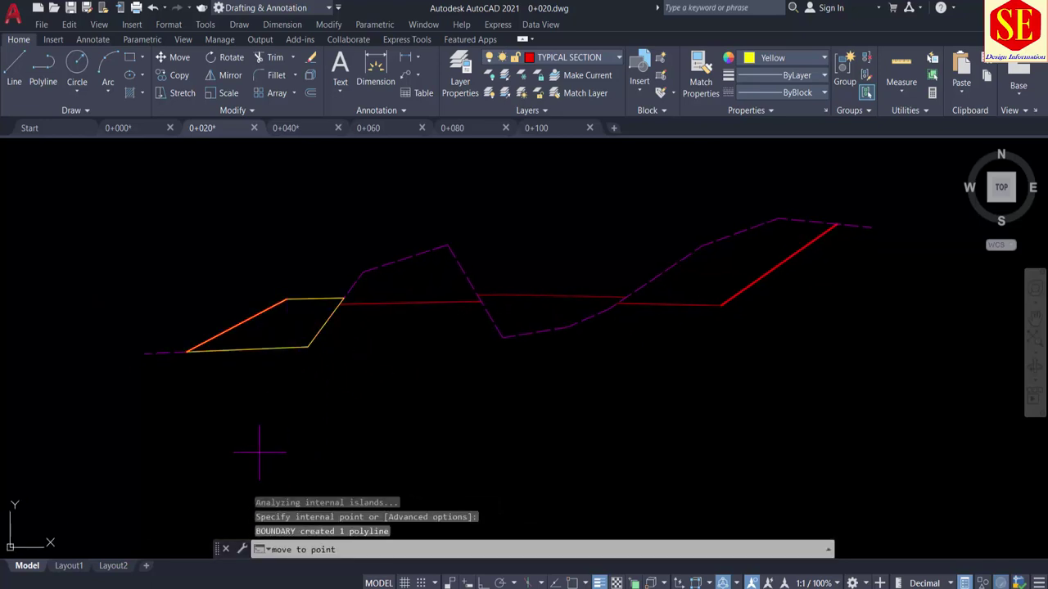
Place the left and middle fill outlines below, labelled with areas 180.29 and 164.56
type("q")
key("Return")
key("Return")
left_click(235, 435)
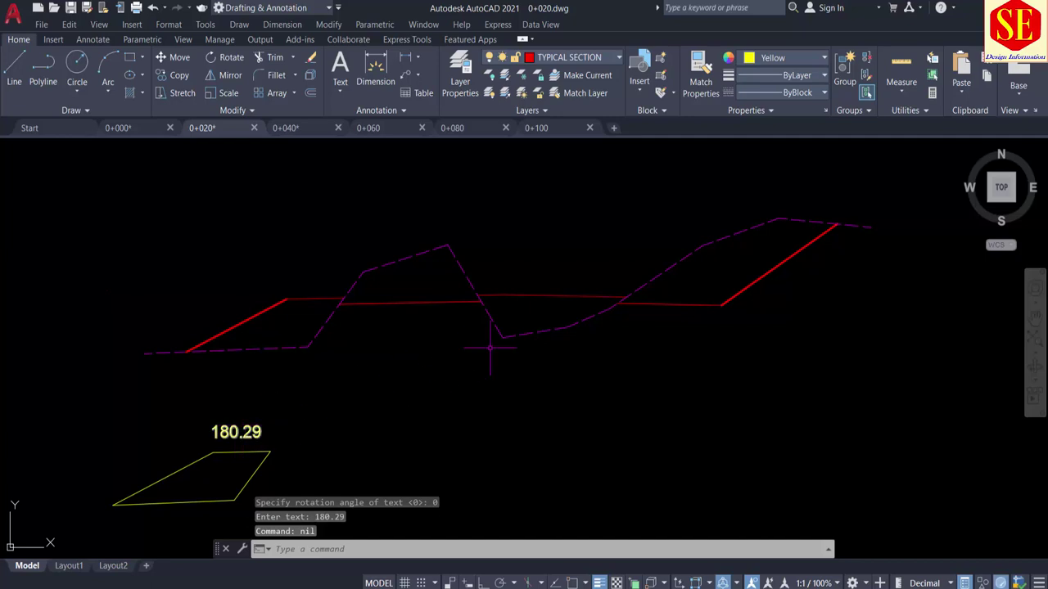
left_click(525, 322)
type("point1")
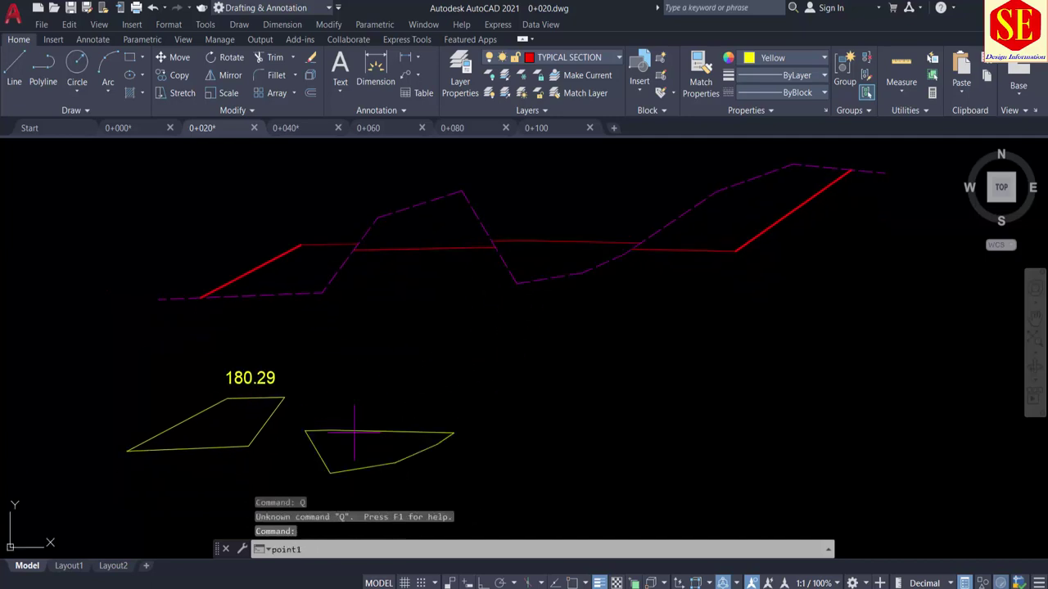
left_click(314, 374)
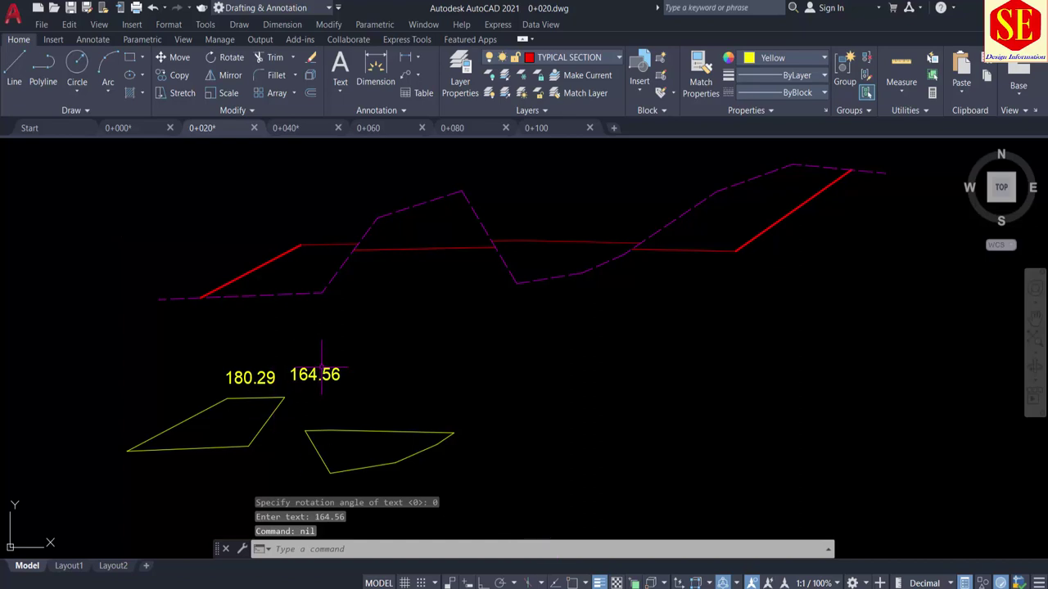
middle_click_drag(465, 334, 168, 346)
middle_click_drag(666, 327, 270, 332)
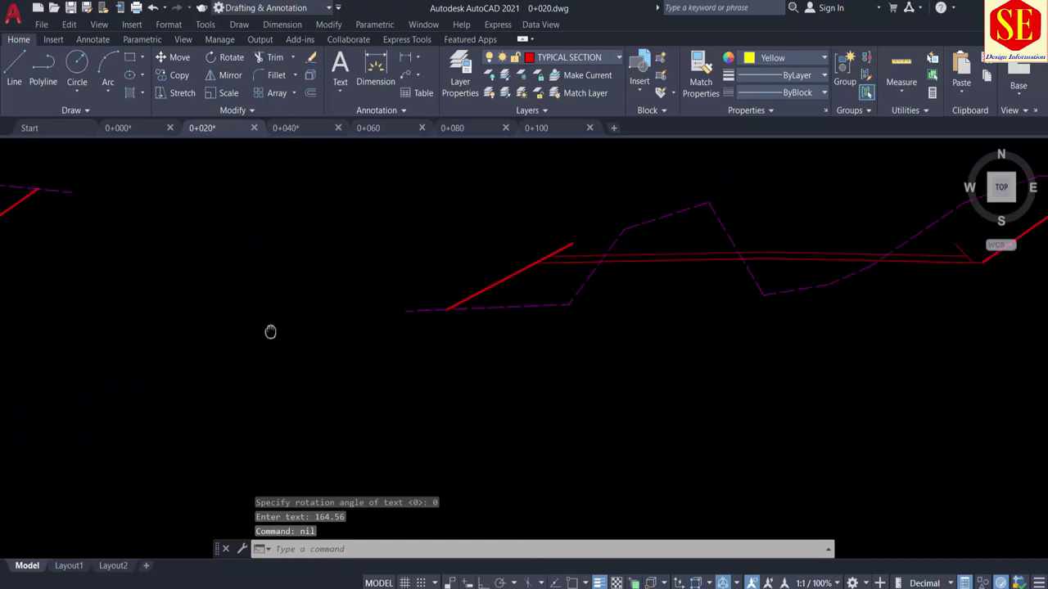
scroll(270, 331, "down", 2)
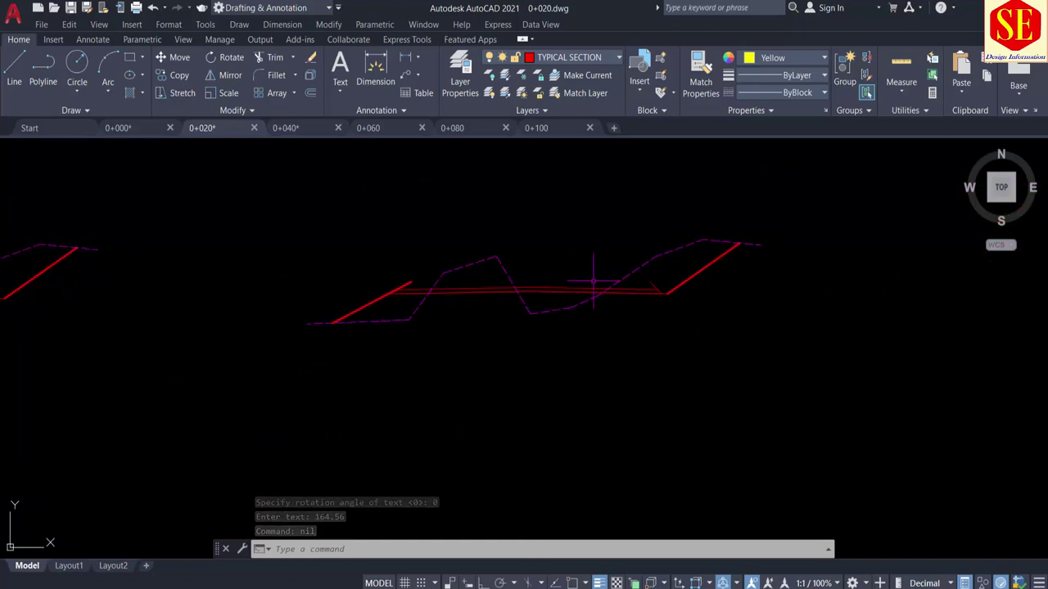
scroll(400, 288, "up", 4)
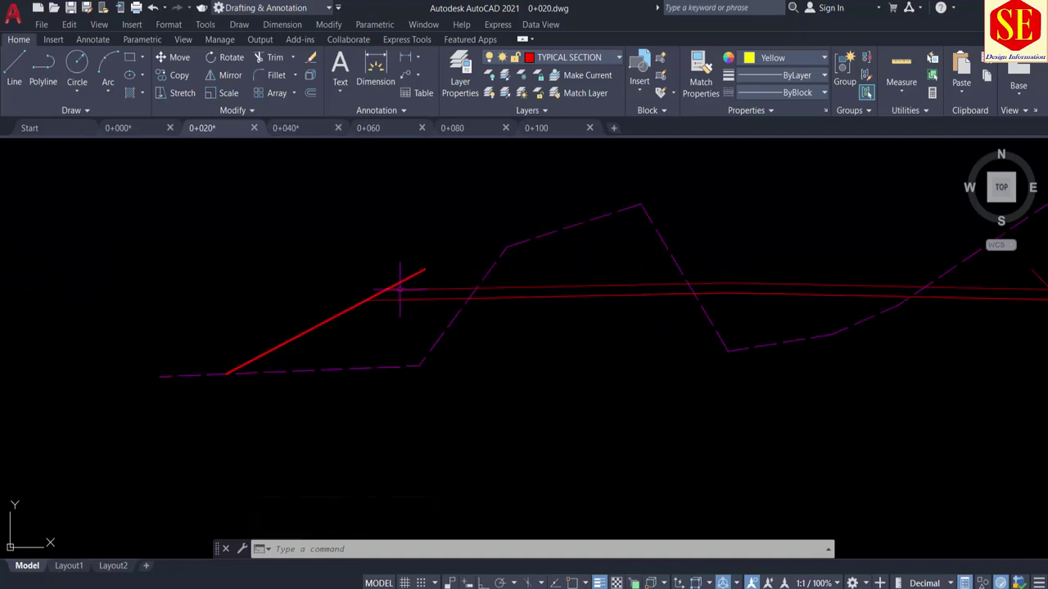
Copy the four road lines to a spot below the section
type("co")
key("Return")
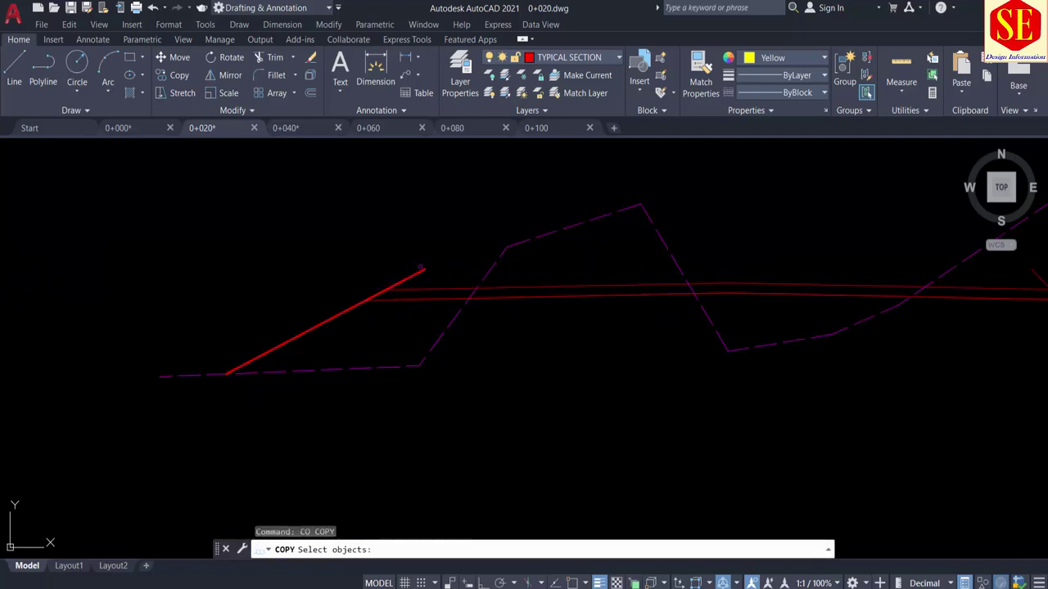
left_click(427, 249)
left_click(388, 296)
middle_click_drag(388, 295, 17, 328)
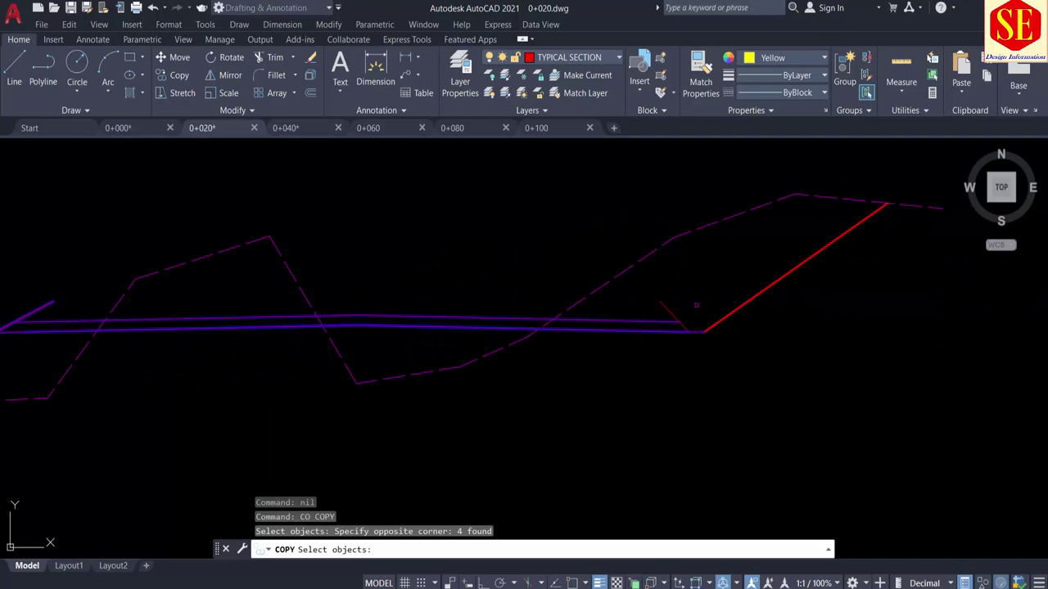
left_click(695, 305)
left_click(654, 362)
key("Return")
left_click(656, 362)
scroll(659, 360, "down", 2)
scroll(659, 385, "down", 1)
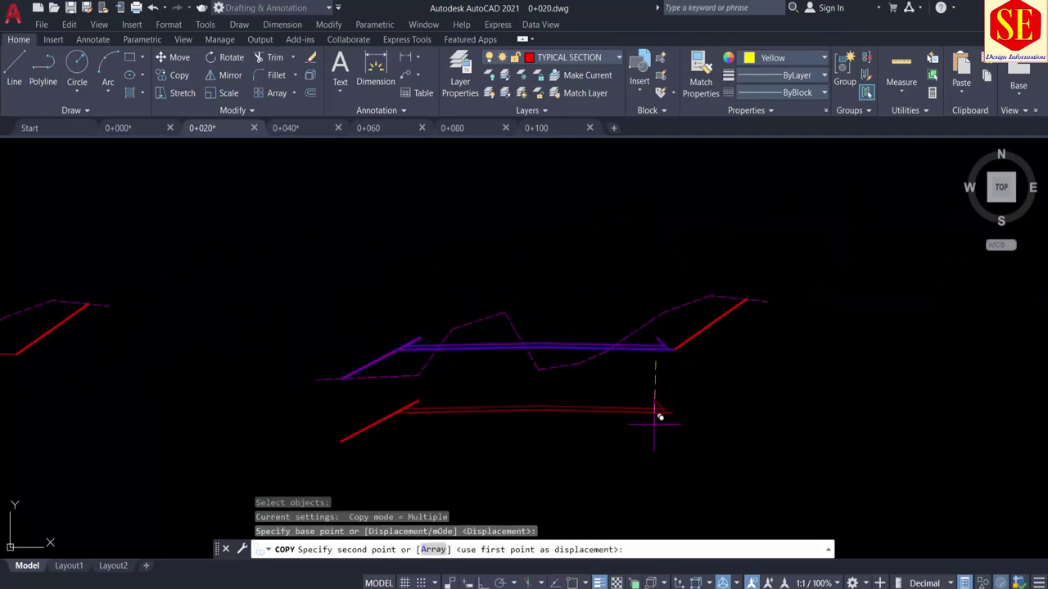
left_click(657, 418)
key("Escape")
Try the area-labelling routine inside the copied road region, then cancel the failed pick
scroll(526, 432, "up", 2)
type("c")
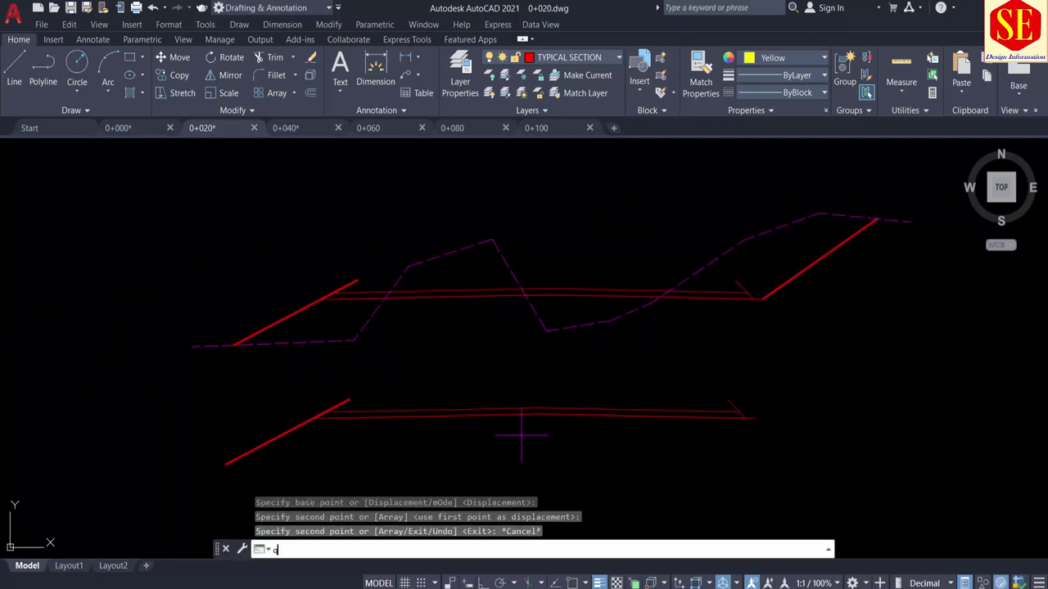
key("Return")
scroll(475, 416, "up", 2)
scroll(475, 402, "up", 1)
left_click(480, 402)
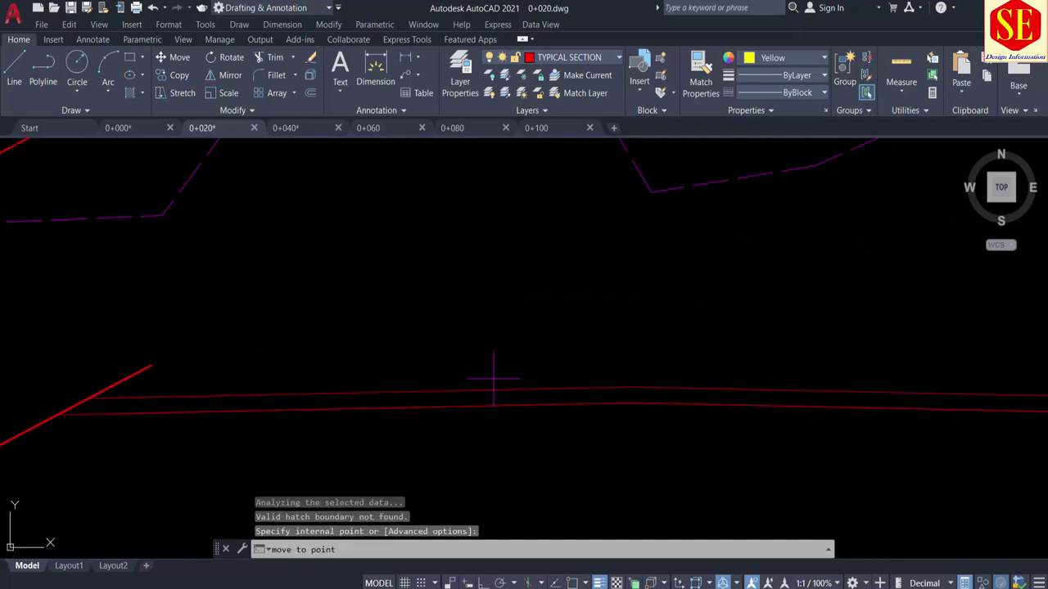
key("Escape")
scroll(483, 379, "down", 2)
Outline the thin strip between the road lines below the drawings, labelled 112.15
type("c")
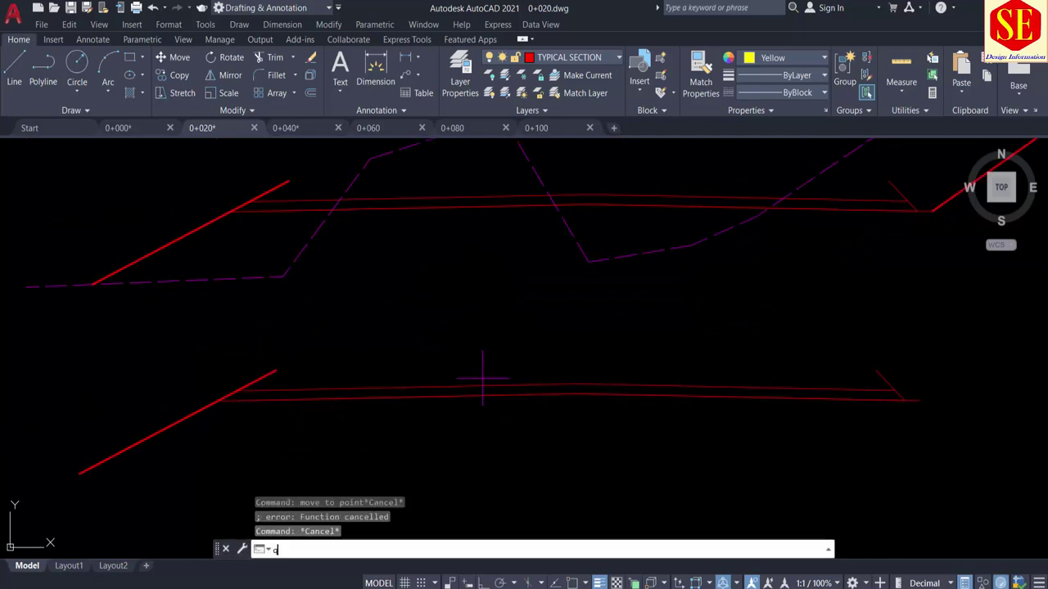
key("Return")
left_click(481, 392)
scroll(586, 414, "down", 3)
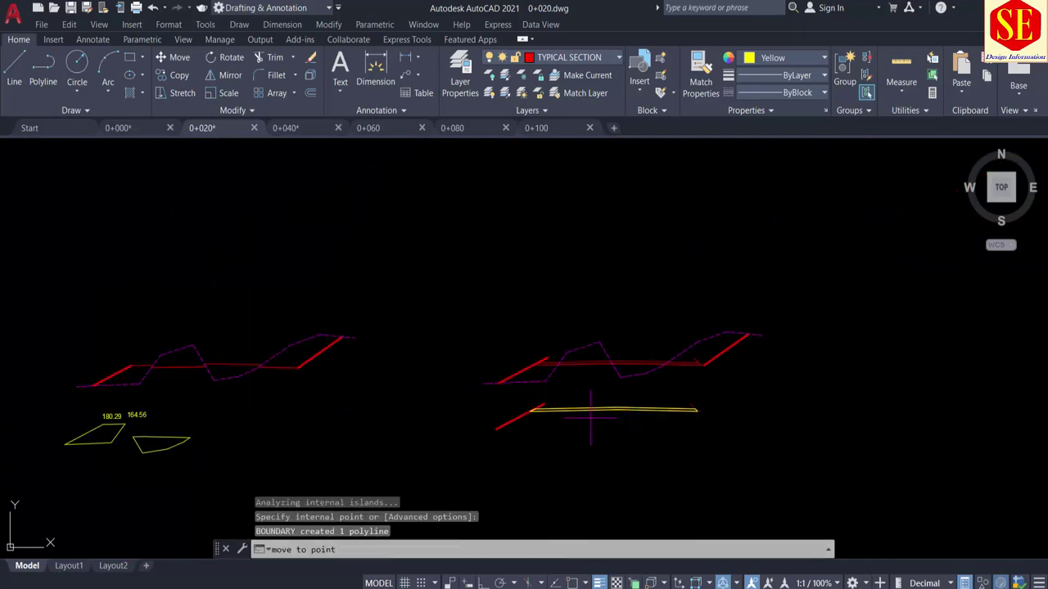
left_click(300, 471)
type("q")
key("Return")
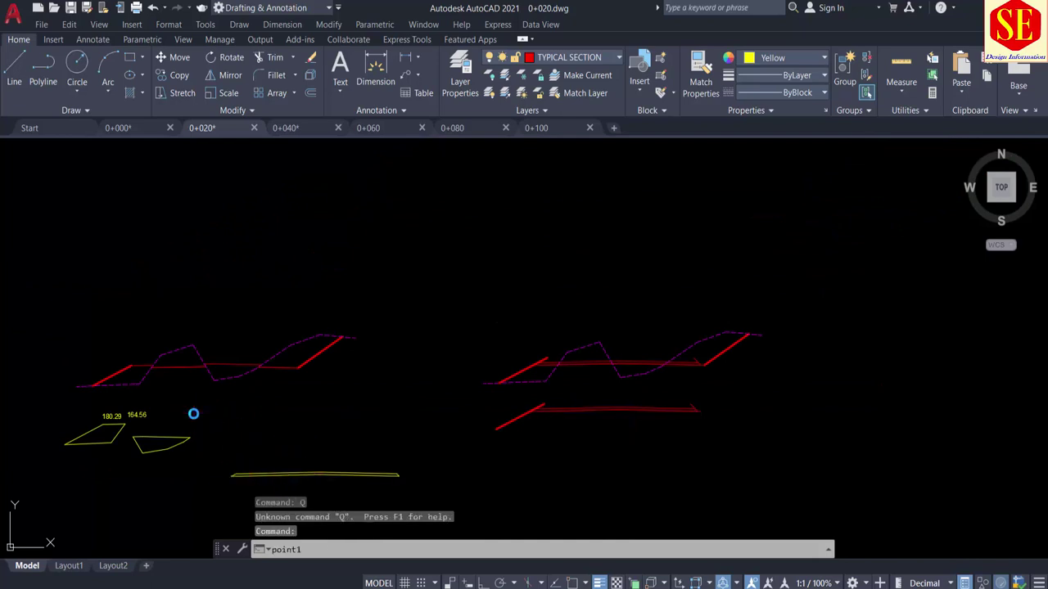
left_click(193, 414)
middle_click_drag(226, 410, 401, 409)
scroll(373, 279, "up", 3)
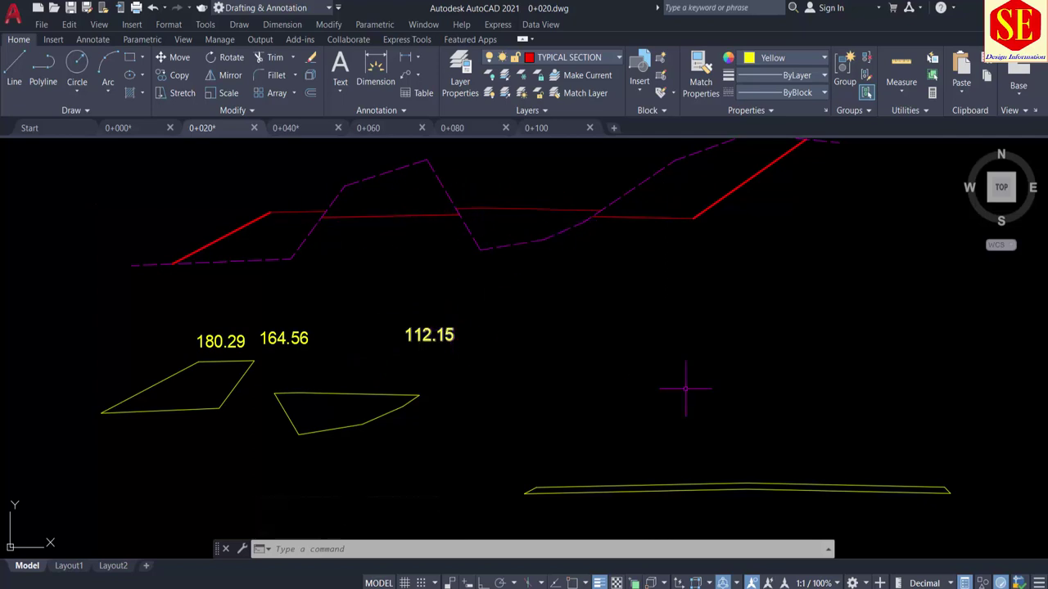
left_click(704, 417)
Erase the leftover duplicate outline and the copied road lines
left_click(659, 499)
type("e")
key("Return")
scroll(505, 385, "down", 4)
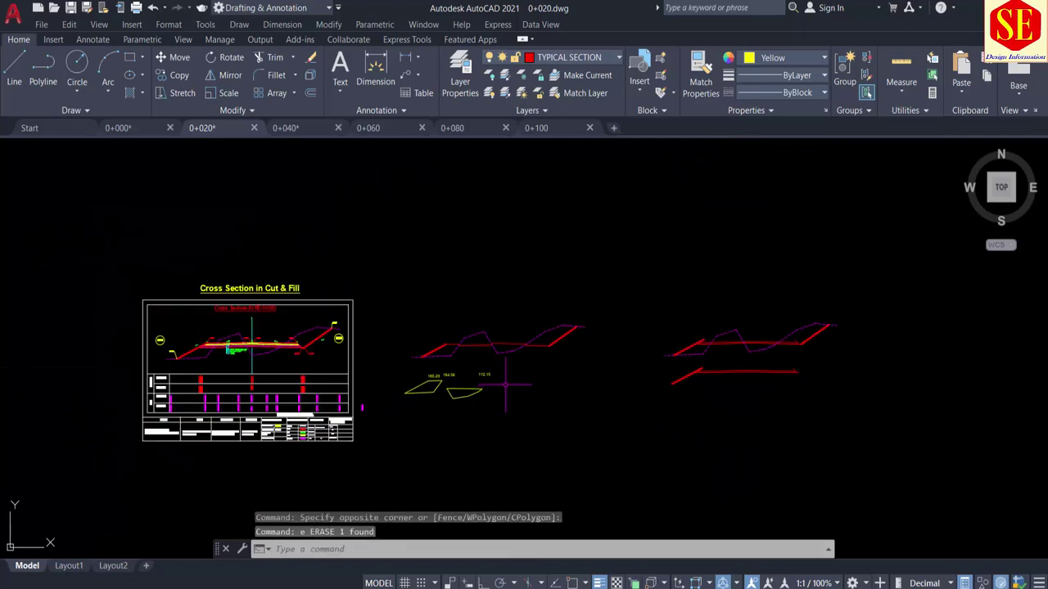
scroll(740, 364, "up", 2)
scroll(769, 357, "up", 2)
left_click(782, 357)
left_click(459, 432)
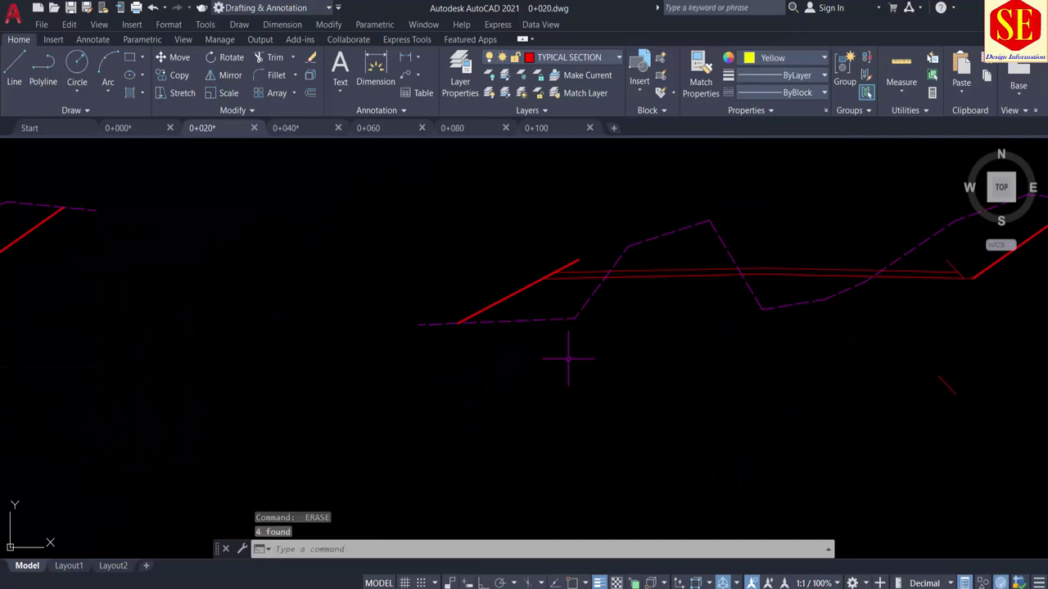
scroll(507, 343, "up", 1)
scroll(492, 296, "up", 3)
Outline the small region beside the slope and move it below, labelled 16.05
type("q")
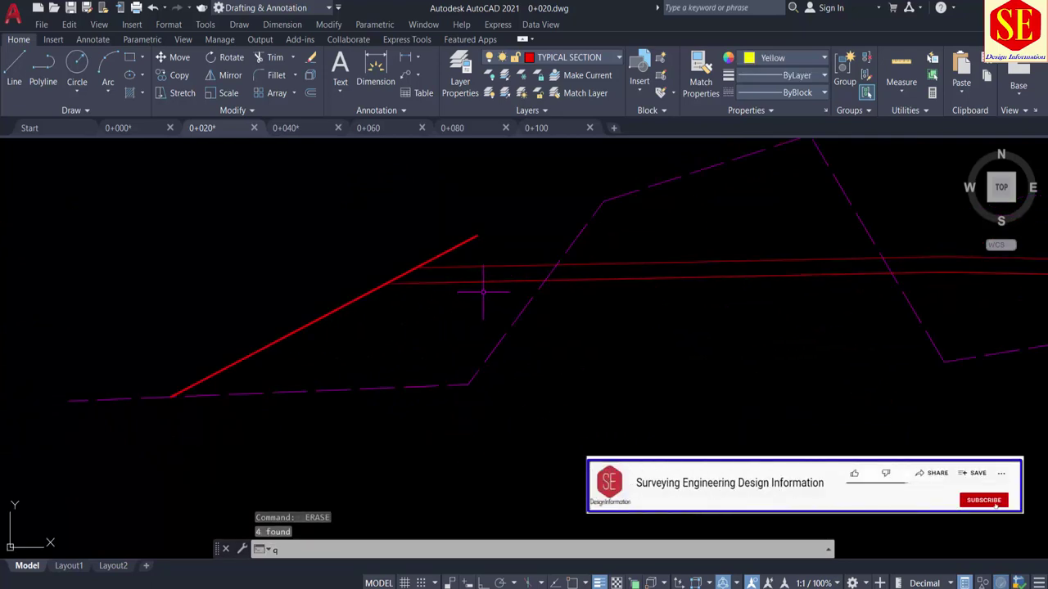
key("Return")
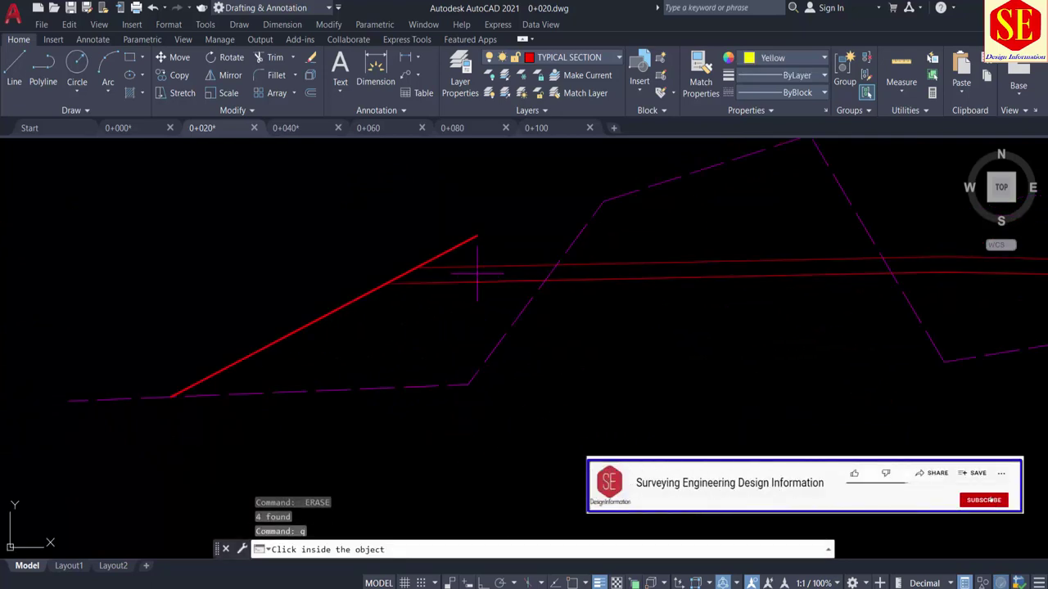
left_click(498, 272)
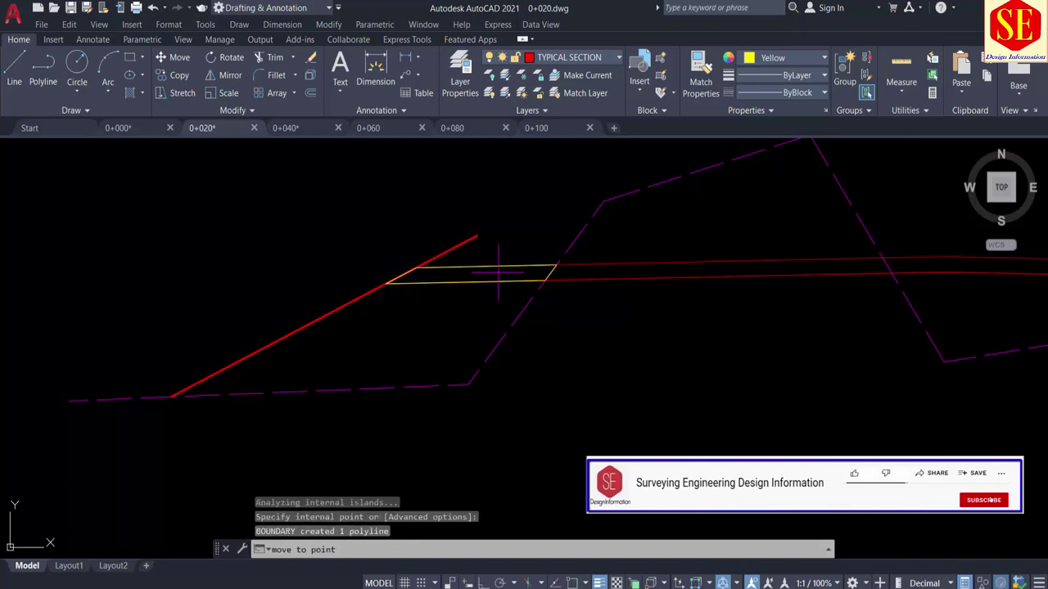
scroll(467, 297, "down", 5)
left_click(172, 374)
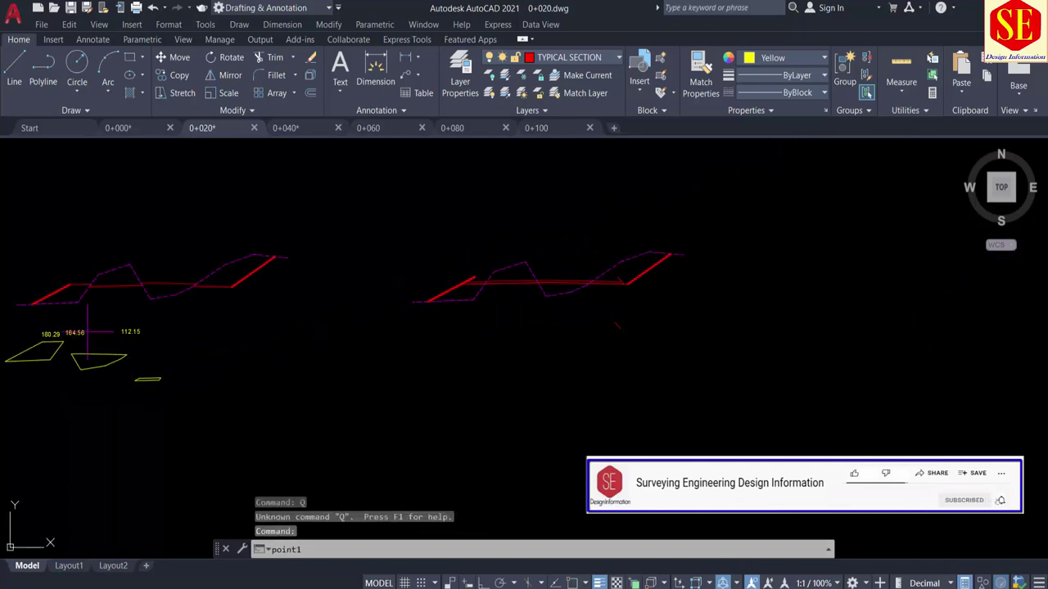
scroll(507, 291, "up", 3)
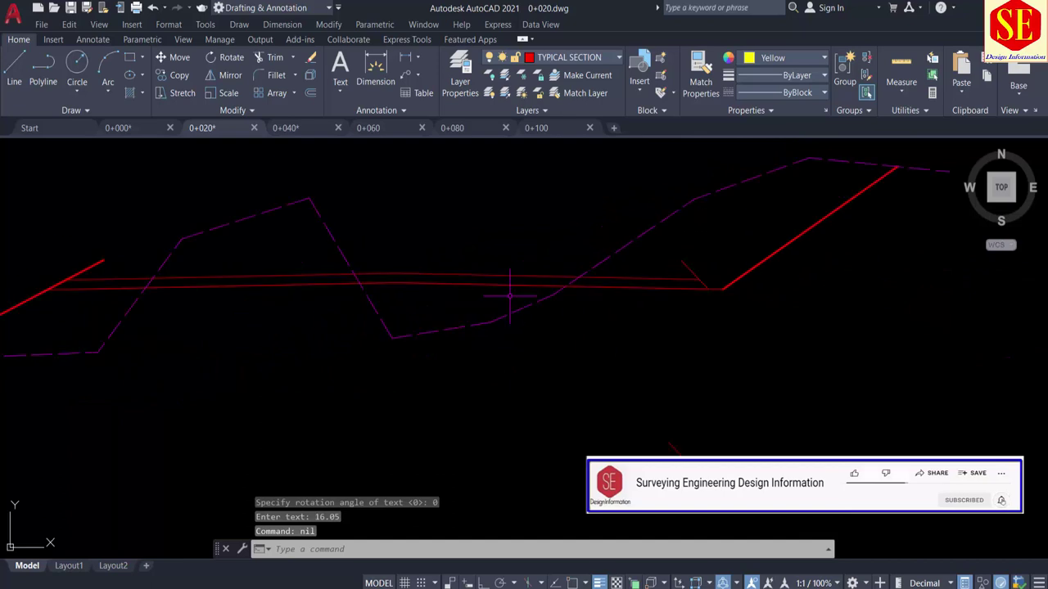
scroll(475, 283, "up", 2)
Outline the next region along the road and label it 37.34 under 112.15
type("Q")
key("Return")
left_click(438, 270)
scroll(439, 270, "down", 5)
left_click(238, 409)
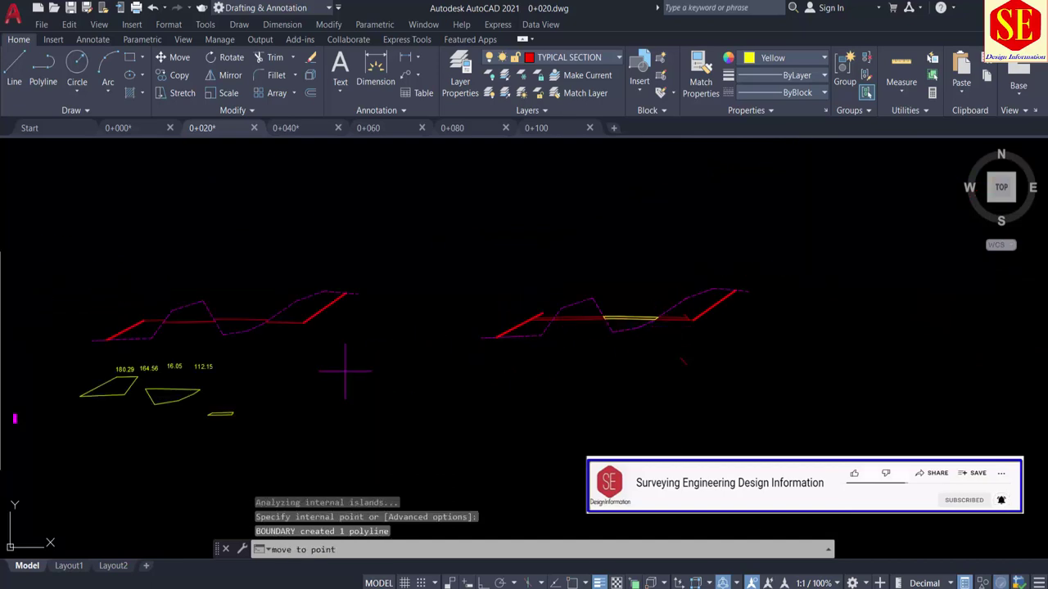
scroll(188, 378, "up", 2)
scroll(185, 373, "up", 2)
left_click(237, 375)
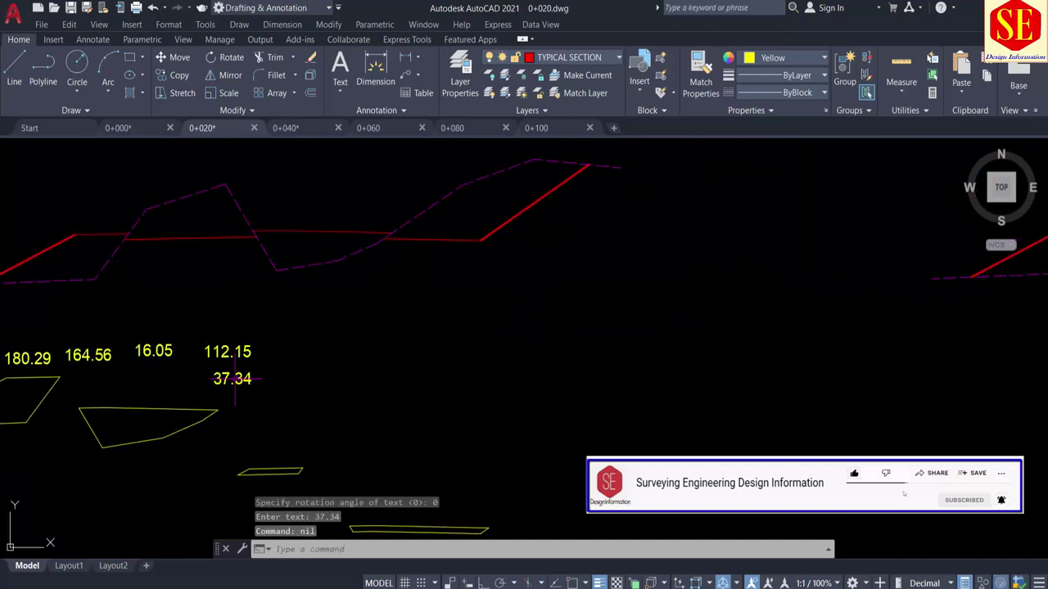
middle_click_drag(244, 377, 442, 356)
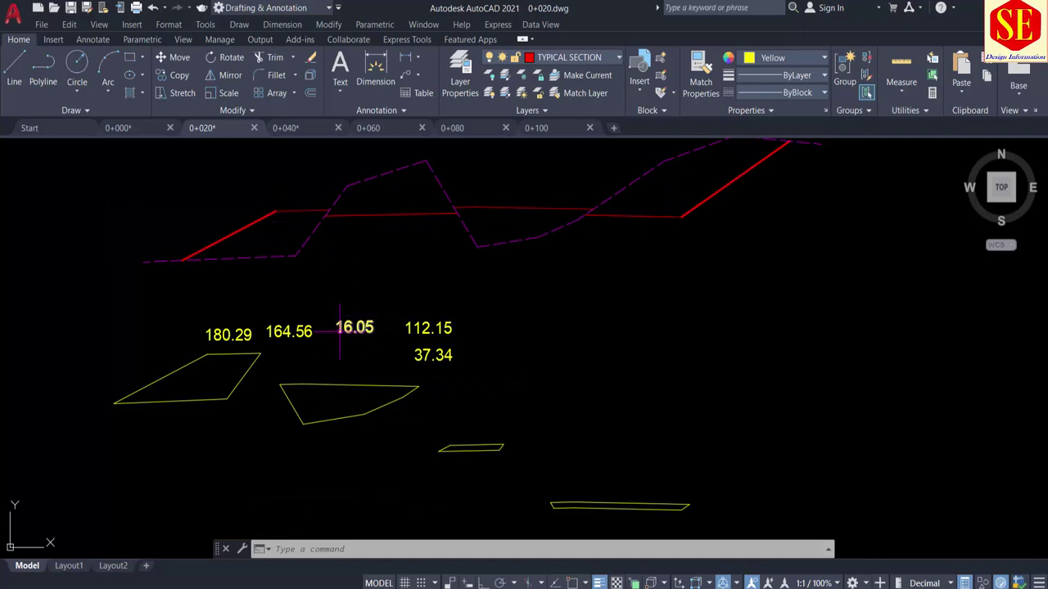
scroll(352, 323, "down", 3)
scroll(361, 347, "up", 3)
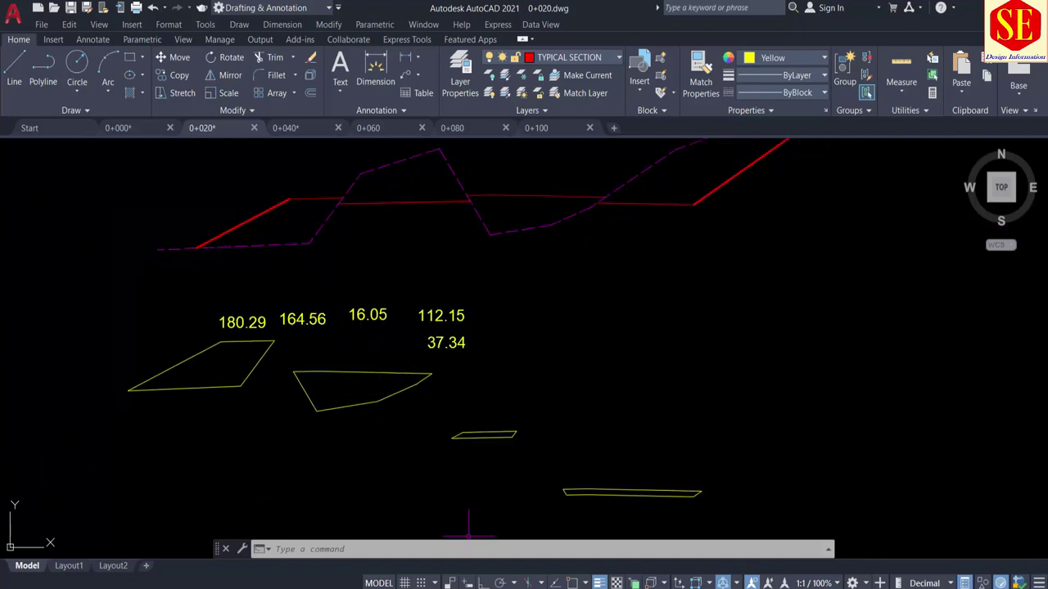
key("alt+Tab")
Compute 180.29 + 164.56 + 16.05 + 112.15 + 37.34 = 510.39 in Calculator
key("alt+Tab")
middle_click_drag(538, 421, 657, 407)
key("alt+Tab")
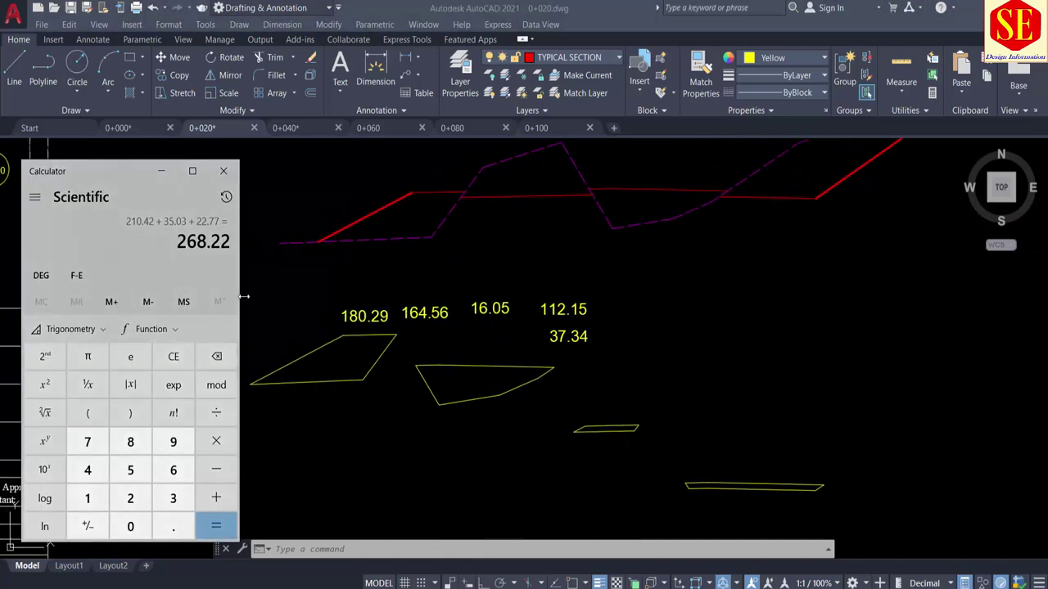
left_click(174, 356)
type("18")
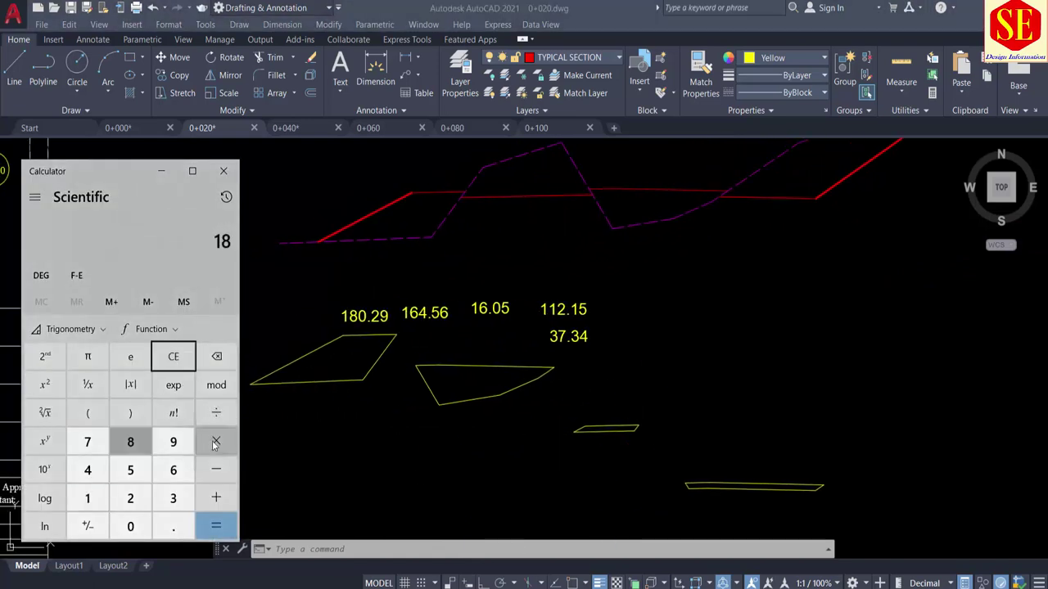
type("0.29 ")
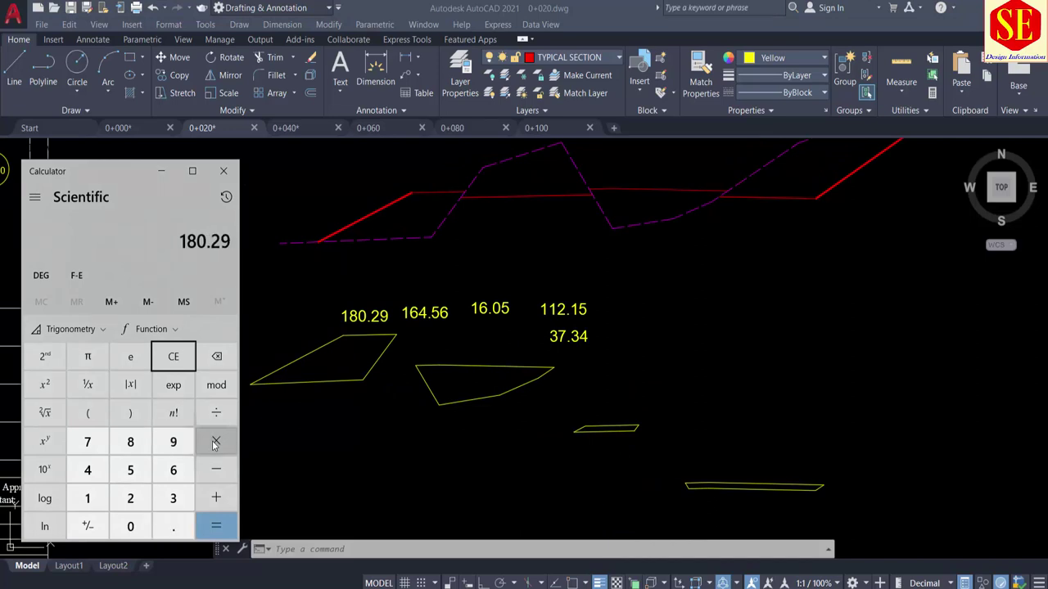
type("+ 16")
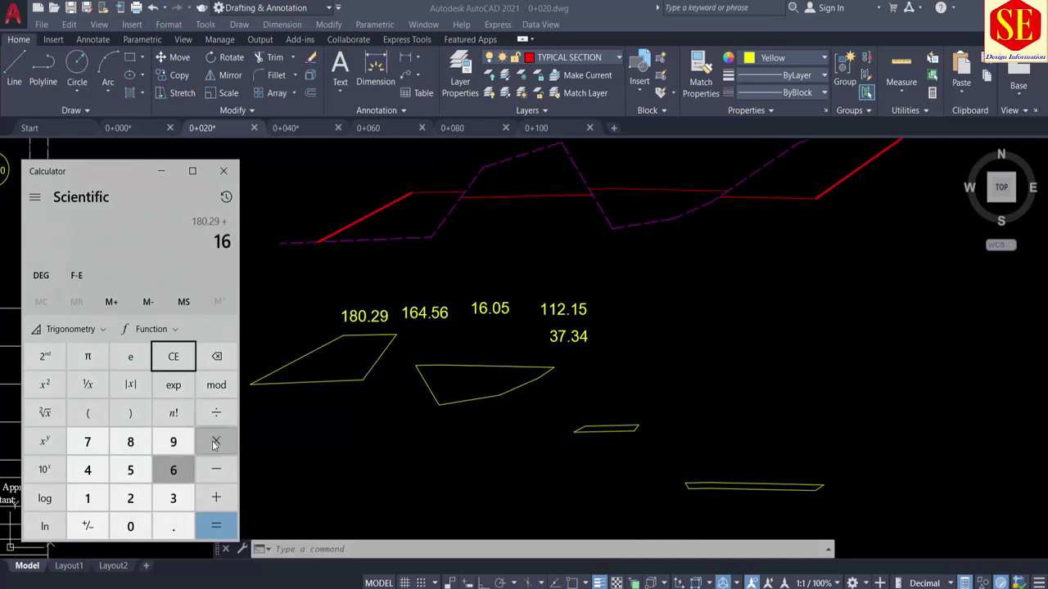
type("4.56 + 1")
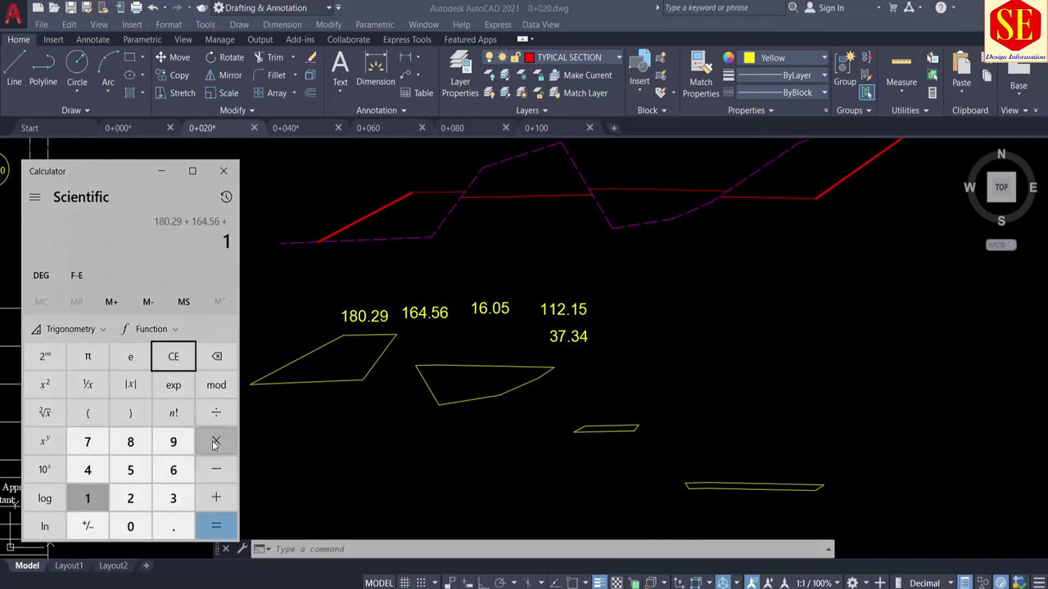
type("6.05 + ")
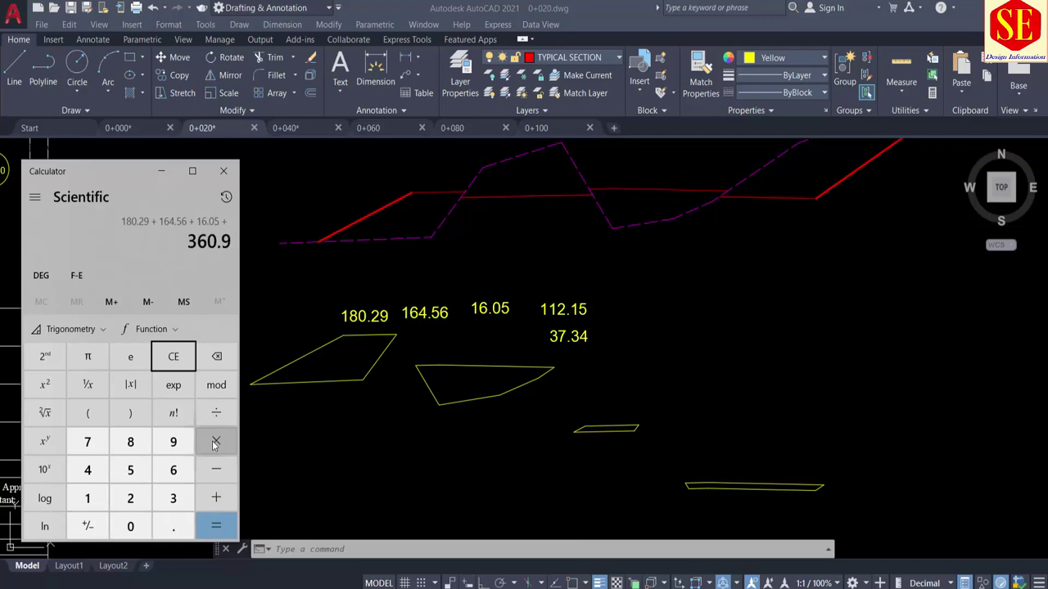
type("112.15 ")
type("+ 3")
type("7")
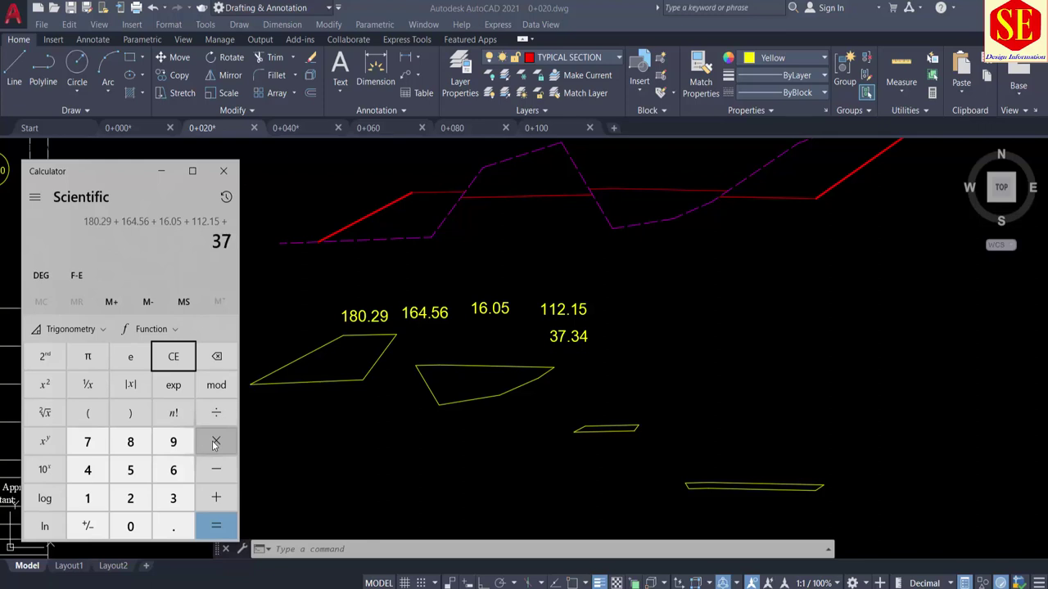
type(".34")
key("Return")
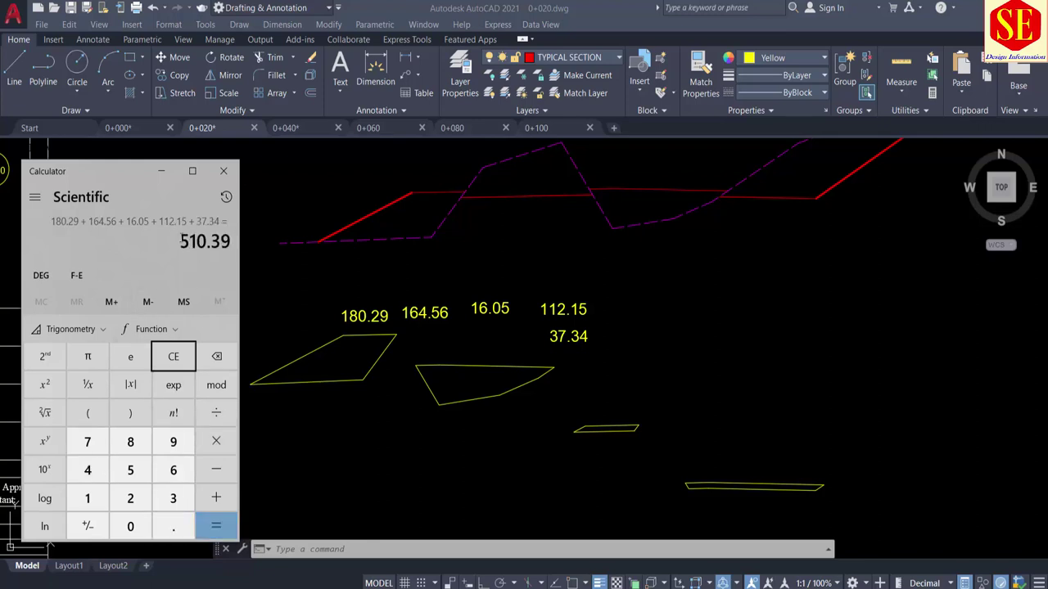
left_click_drag(180, 237, 233, 239)
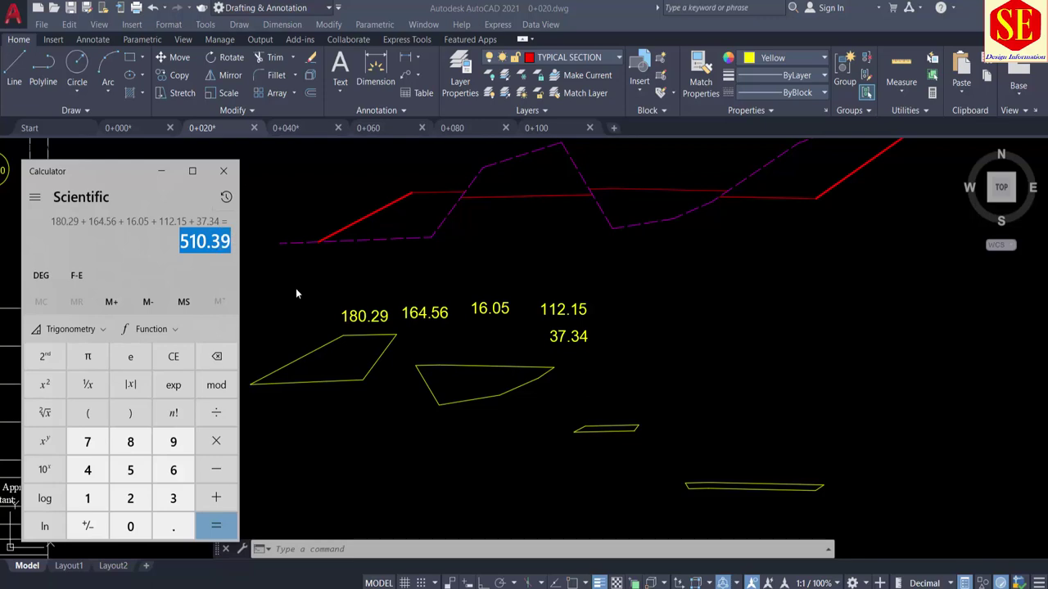
Change the title block's Area in Fill value from 344.56 to 510.39
left_click(553, 431)
scroll(682, 374, "down", 1)
scroll(683, 374, "down", 3)
scroll(499, 399, "up", 5)
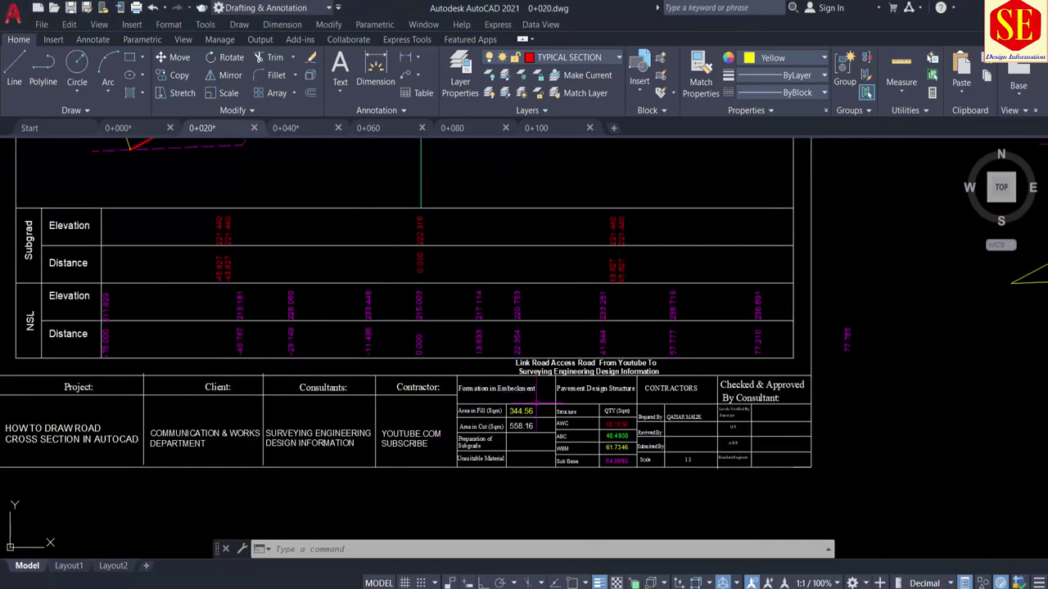
scroll(499, 398, "up", 3)
double_click(499, 399)
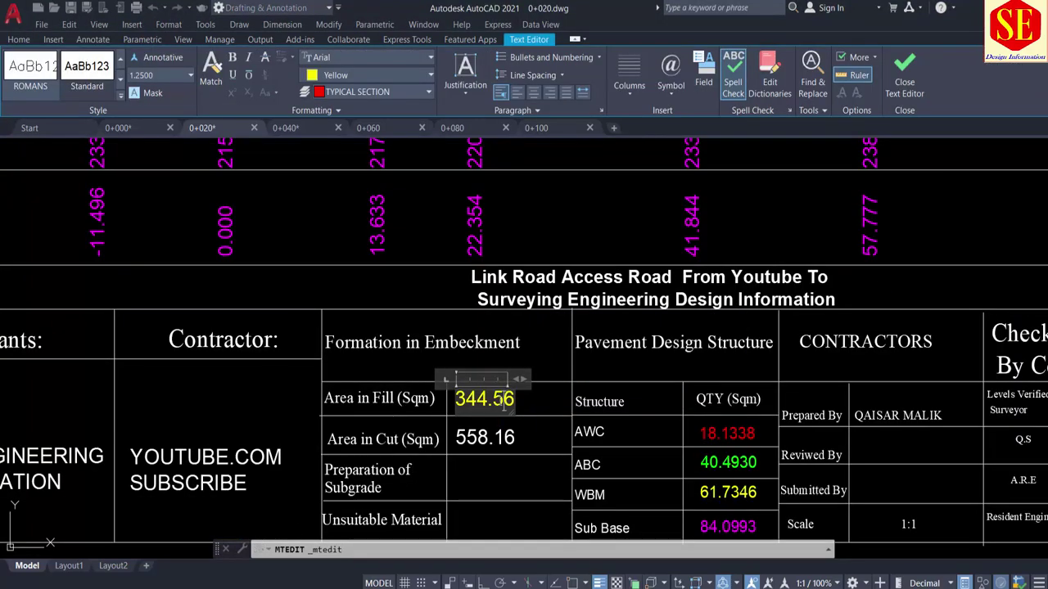
type("51")
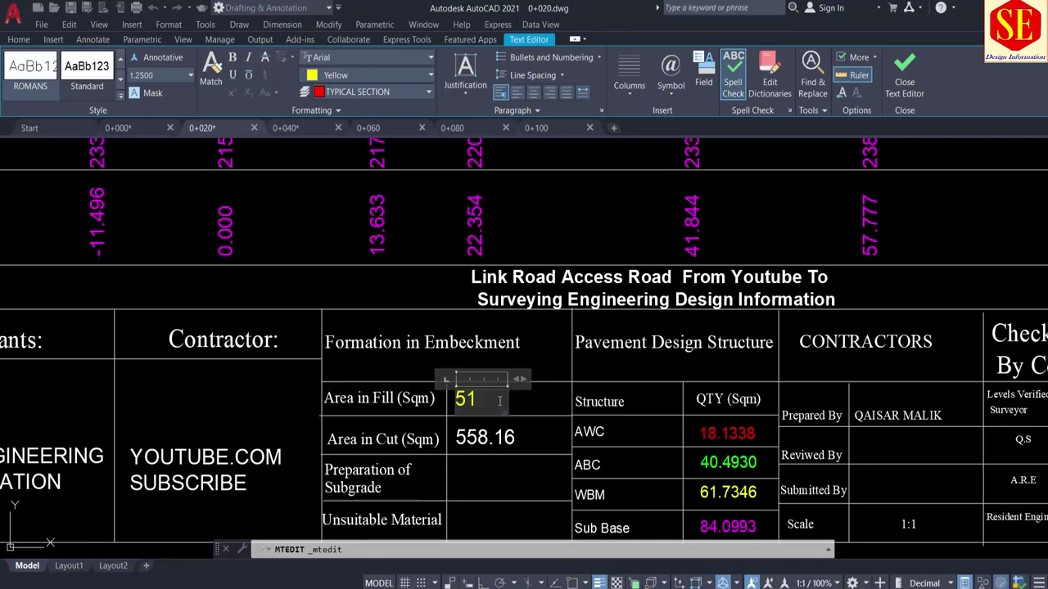
type("0.399")
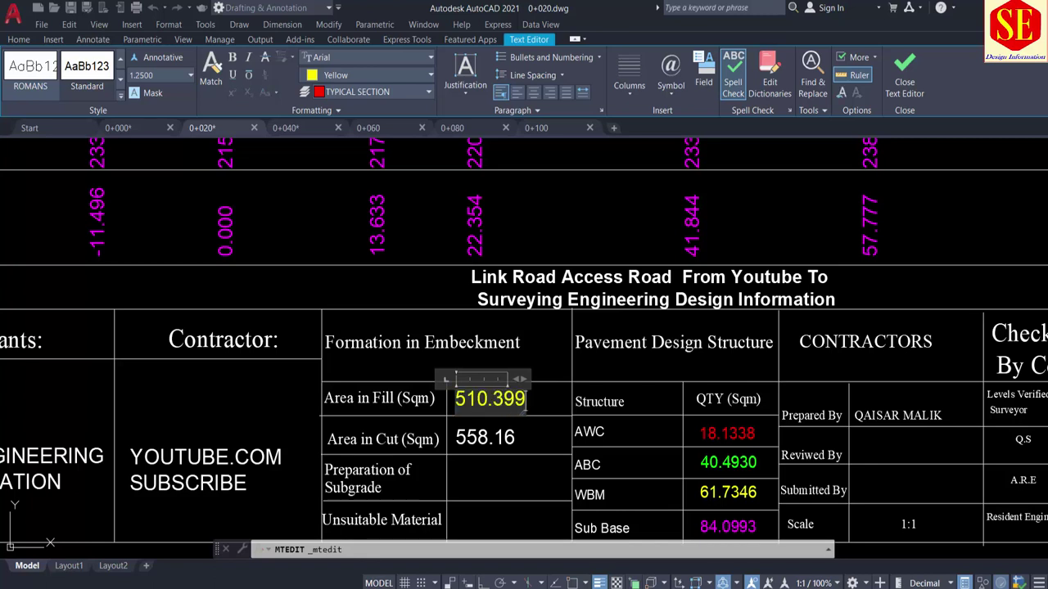
key("alt+Tab")
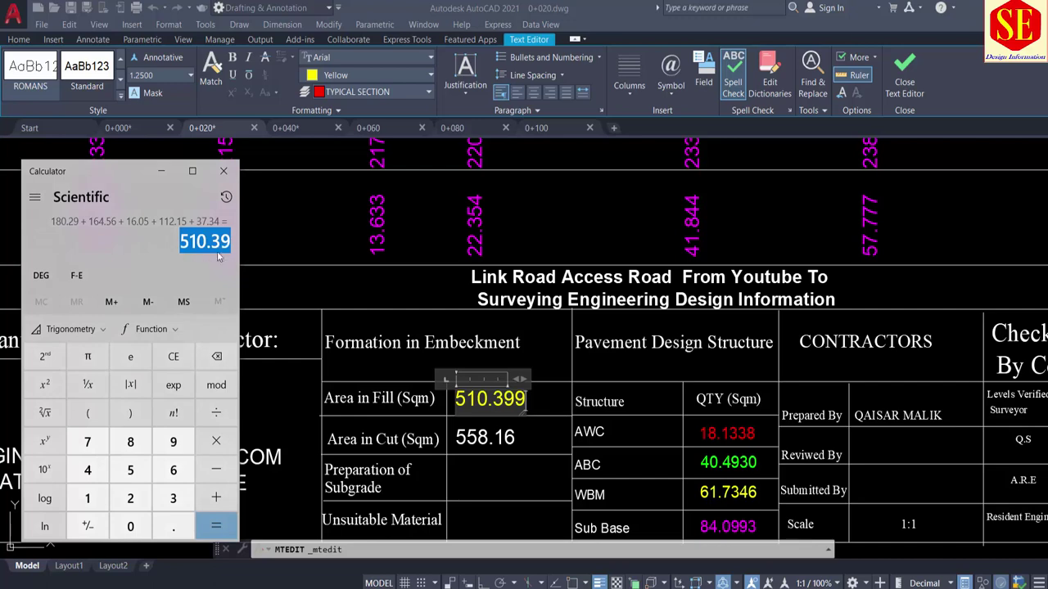
key("alt+Tab")
left_click(529, 411)
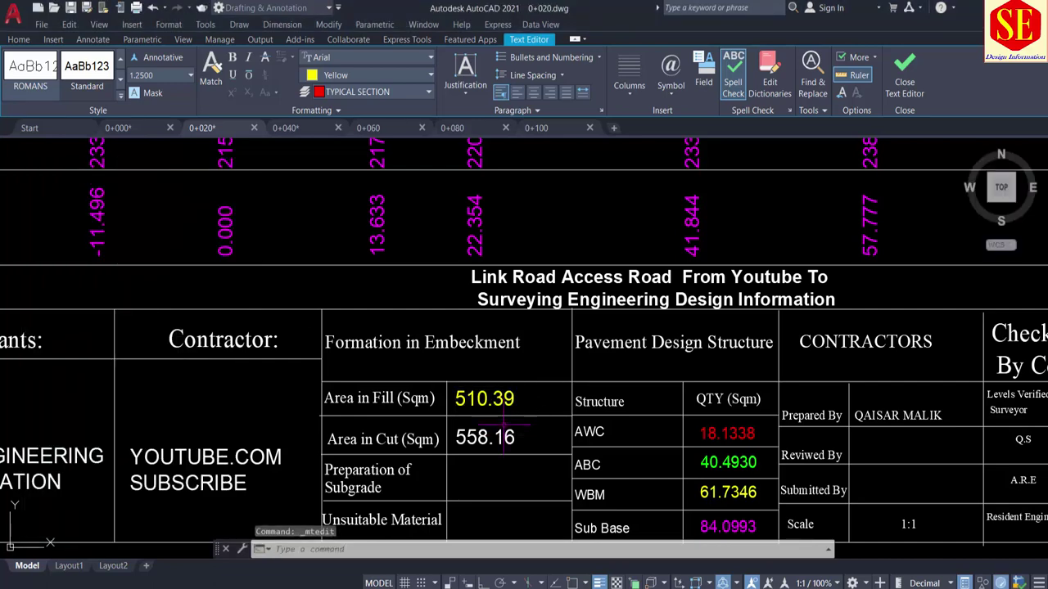
Erase the nine fill outlines and area labels from the drawing
scroll(491, 393, "down", 5)
middle_click_drag(586, 360, 353, 379)
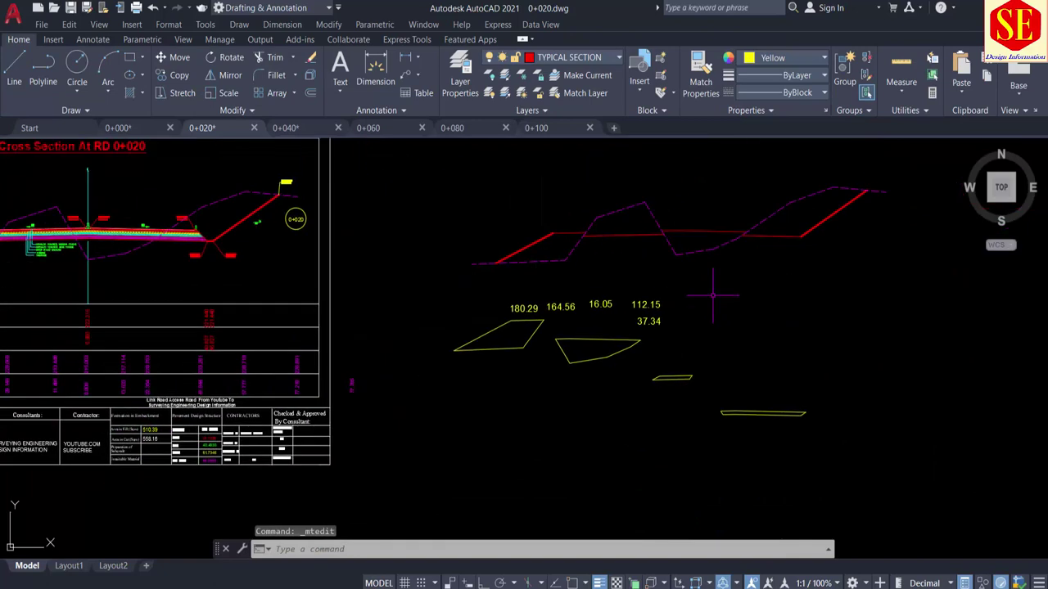
left_click(873, 288)
left_click(457, 448)
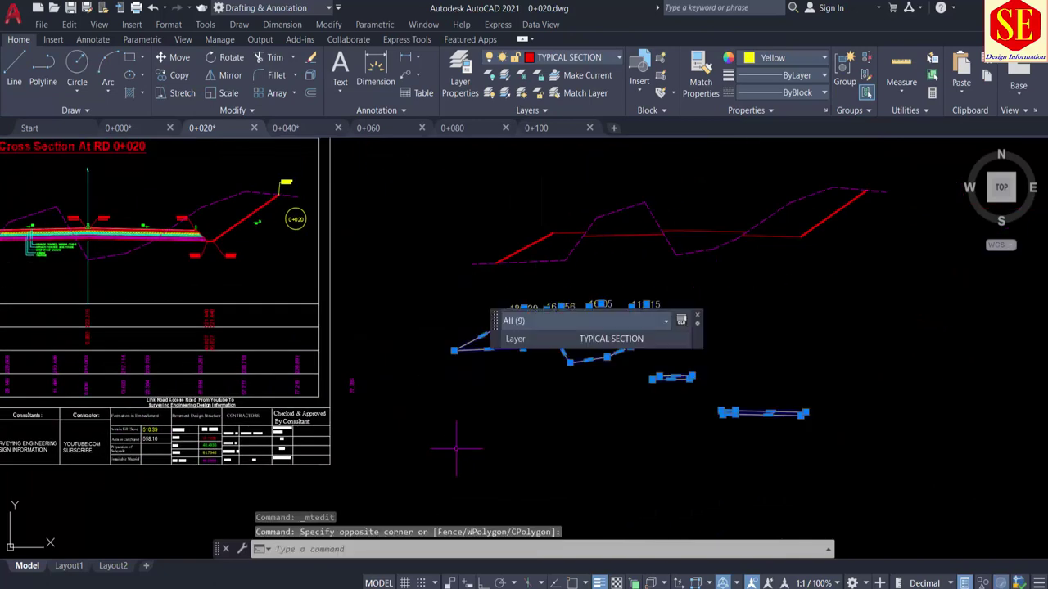
key("e")
key("Return")
middle_click_drag(610, 231, 552, 257)
scroll(523, 276, "up", 3)
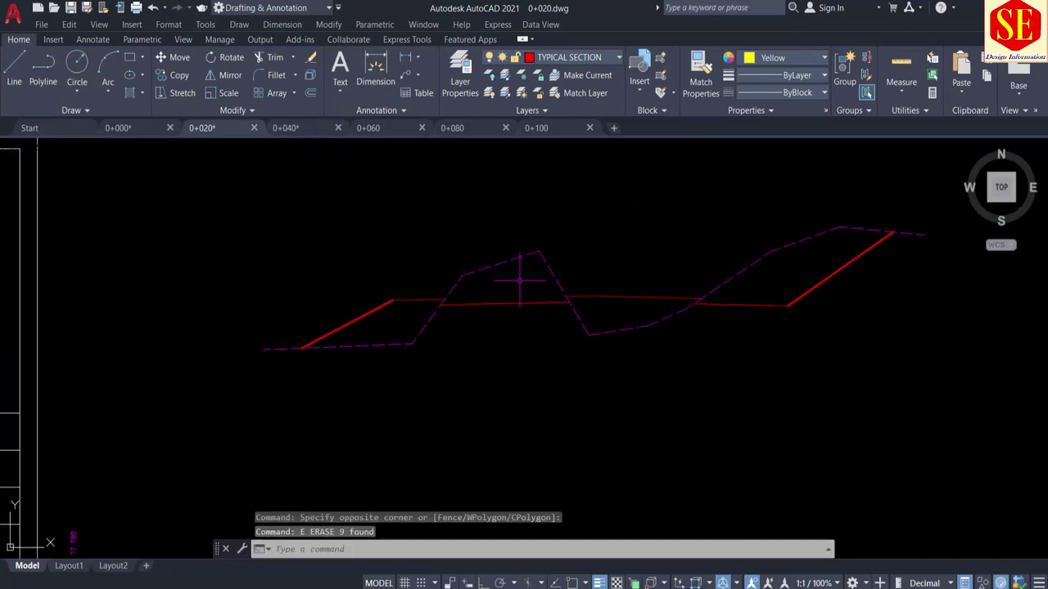
type("q")
key("Return")
Copy the left and right cut-region outlines below the section, labelled 211.74 and 346.42
left_click(506, 283)
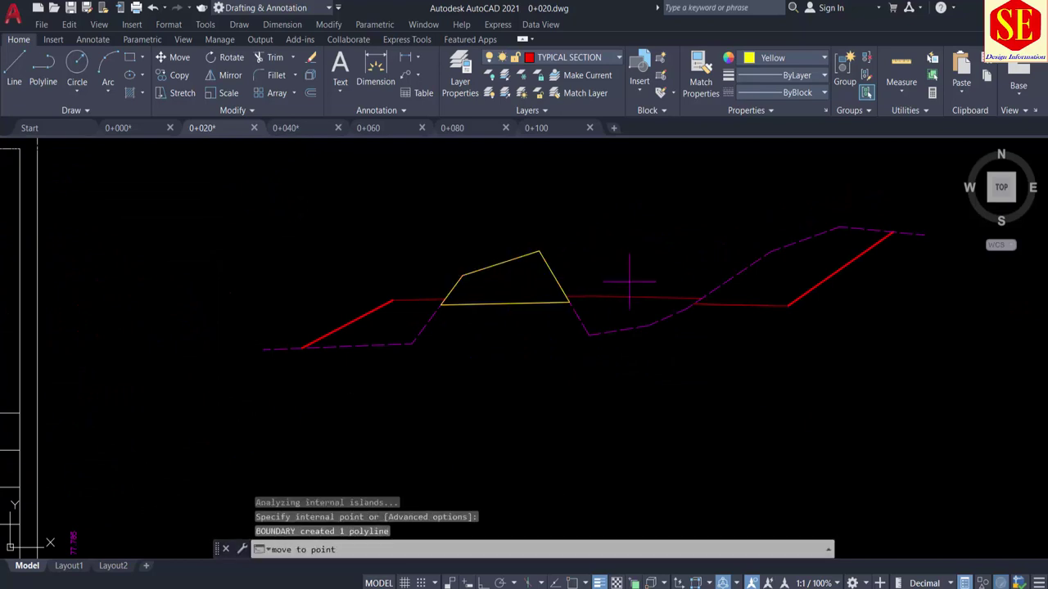
left_click(471, 491)
left_click(536, 421)
type("q")
key("Return")
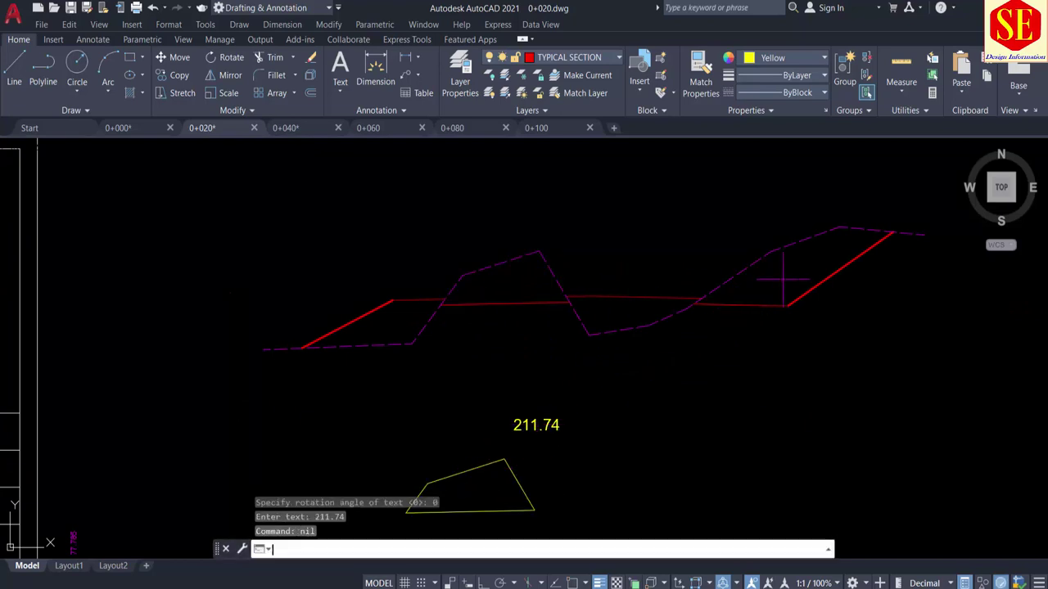
left_click(777, 278)
left_click(631, 470)
left_click(624, 415)
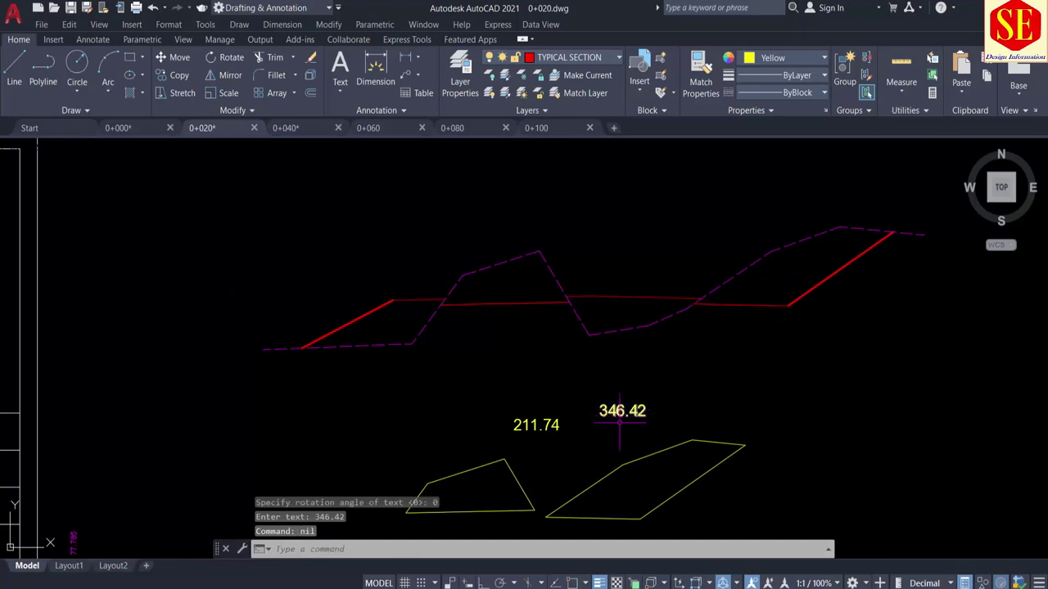
scroll(622, 413, "up", 3)
scroll(602, 382, "down", 1)
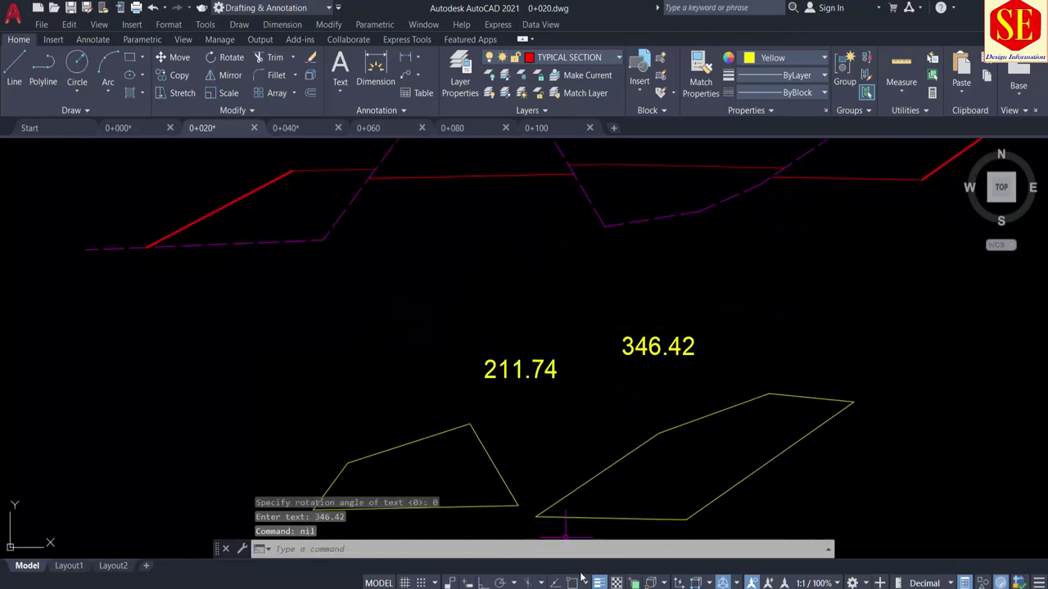
Clear Calculator and add 211.74 + 346.42 for a cut total of 558.16
left_click(173, 358)
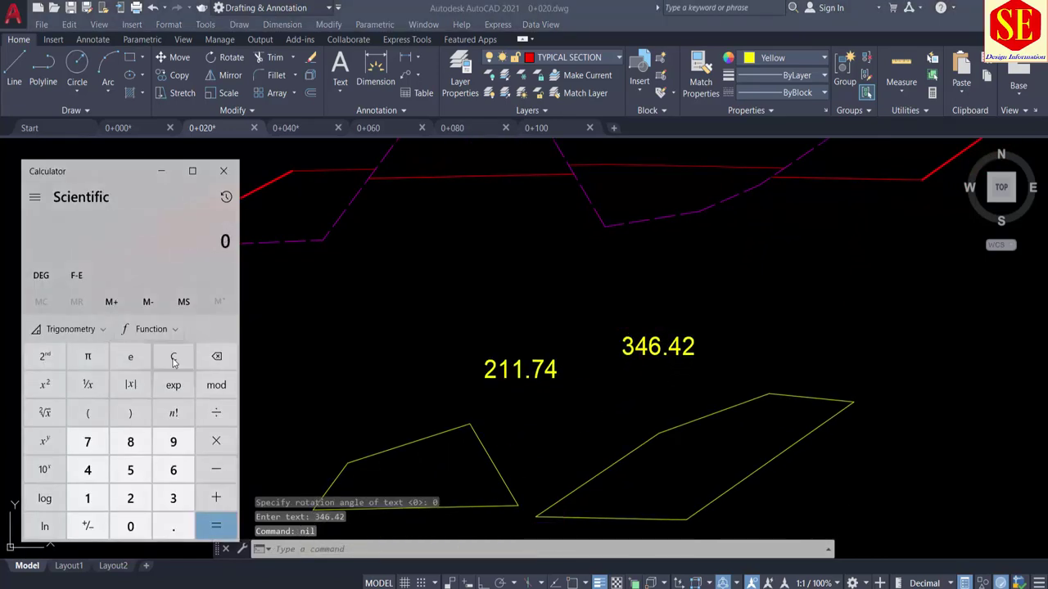
type("211.7")
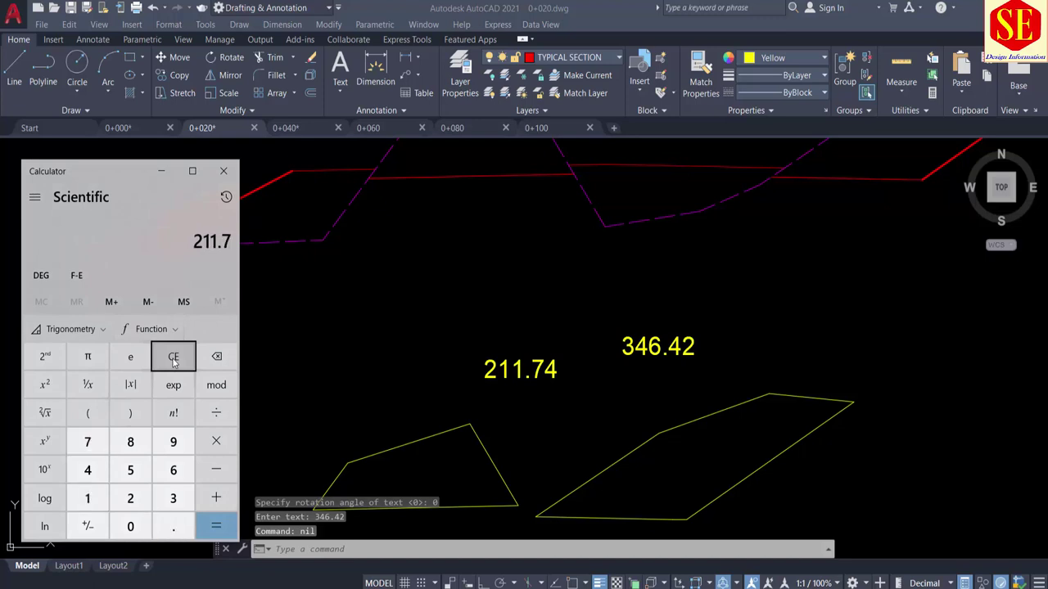
type("4 + 34")
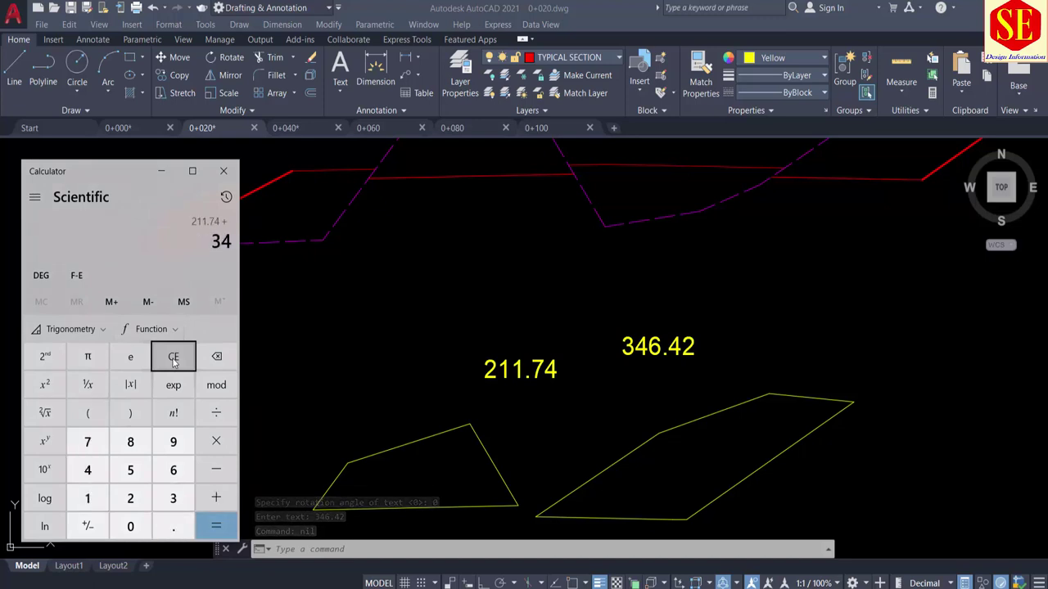
type("6.42")
key("Return")
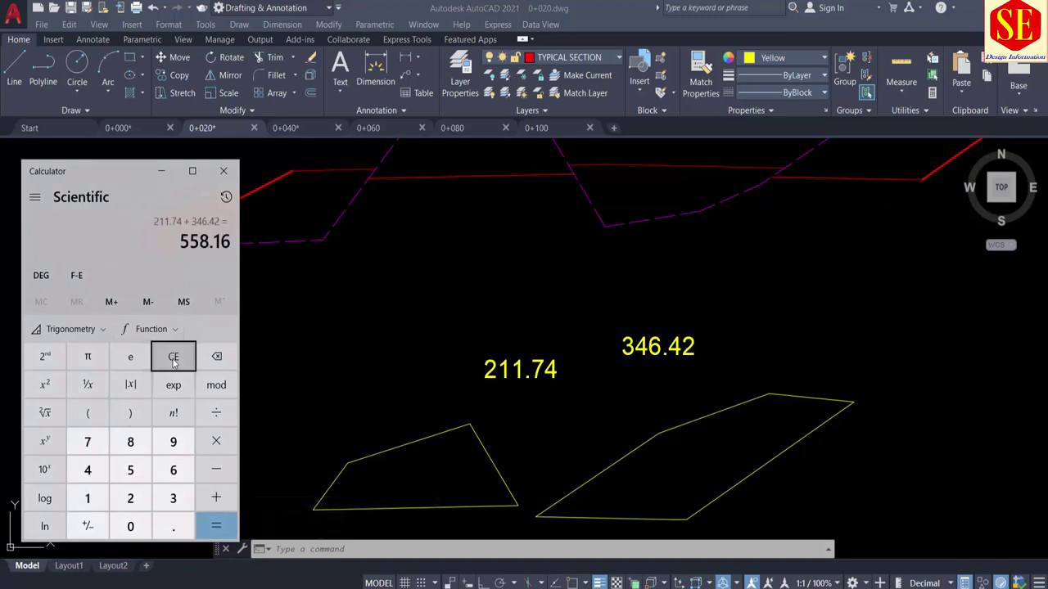
left_click(398, 274)
Confirm the title block's Area in Cut reads 558.16, then switch to the 0+040 drawing
scroll(491, 266, "down", 5)
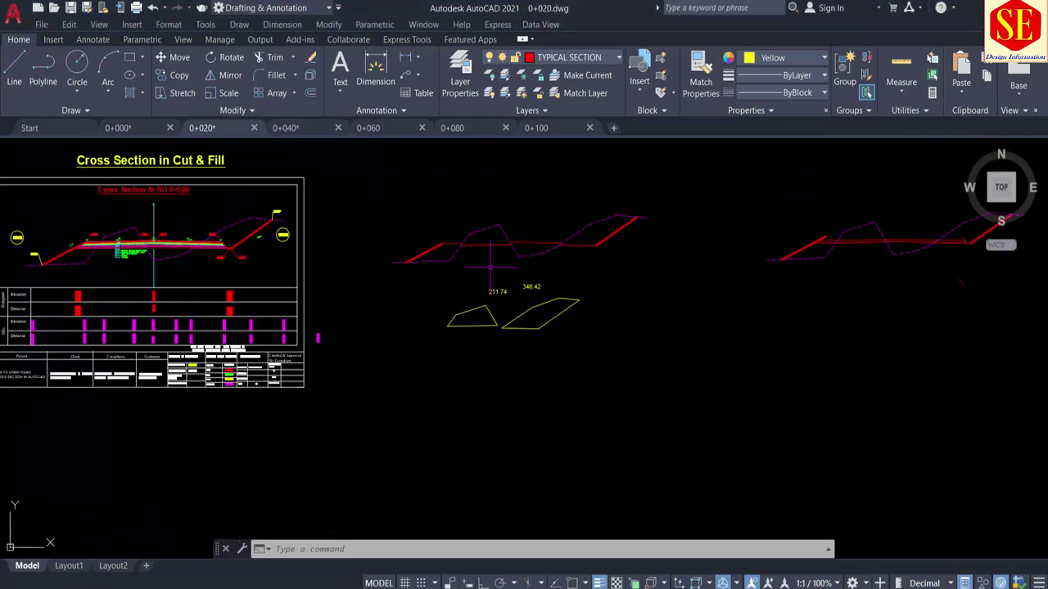
scroll(155, 381, "up", 4)
scroll(234, 360, "up", 6)
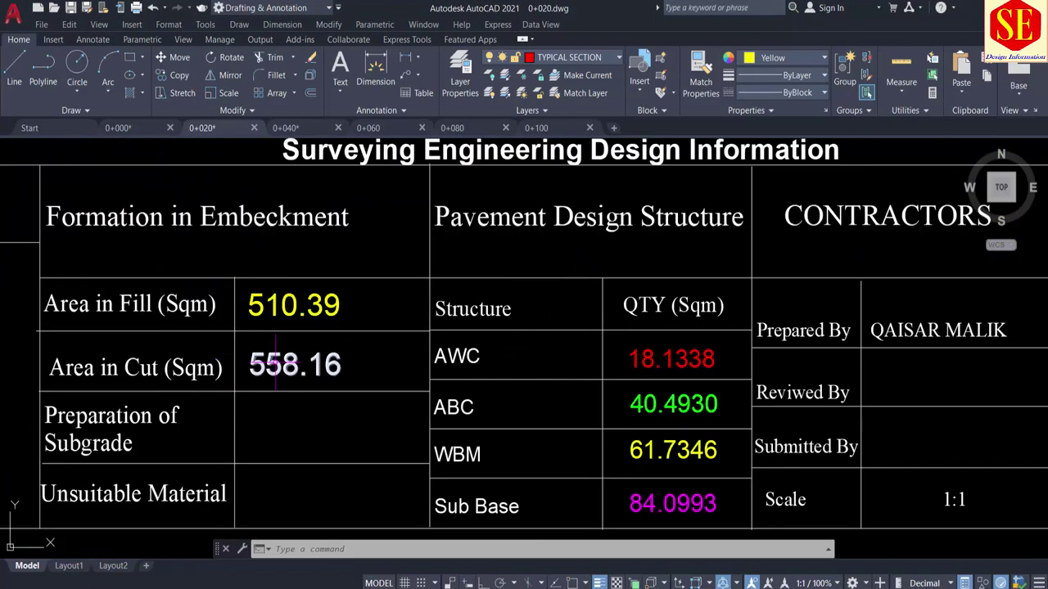
scroll(296, 366, "down", 5)
scroll(297, 366, "down", 2)
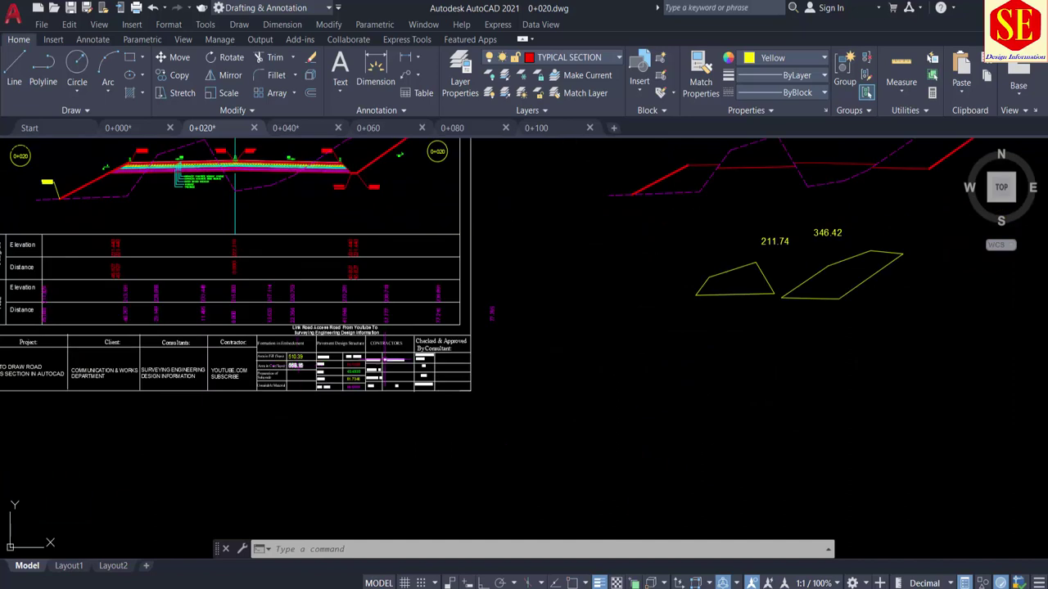
middle_click_drag(265, 244, 277, 270)
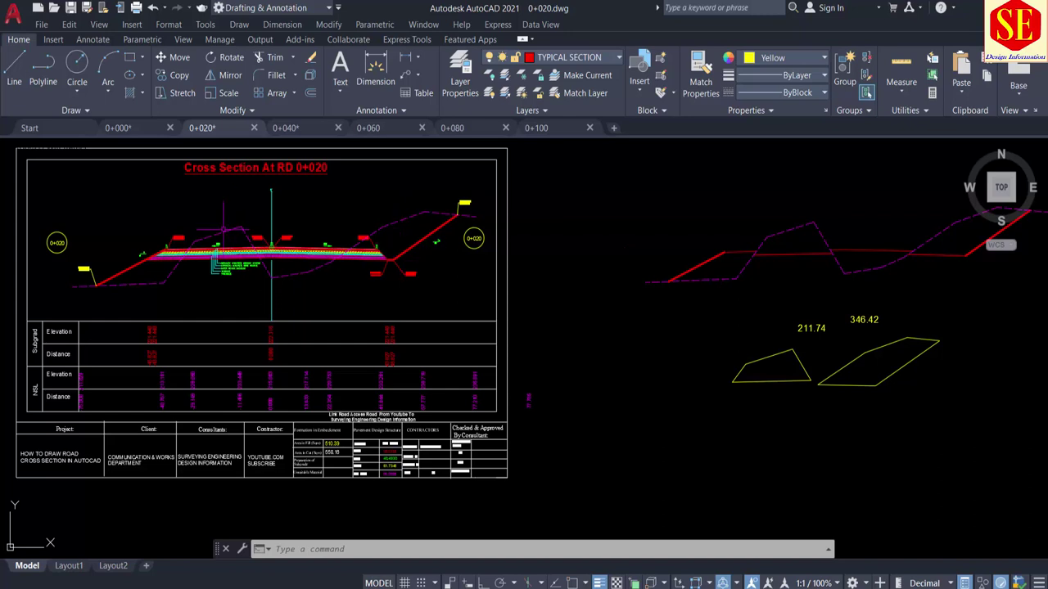
scroll(291, 266, "up", 2)
scroll(256, 264, "up", 2)
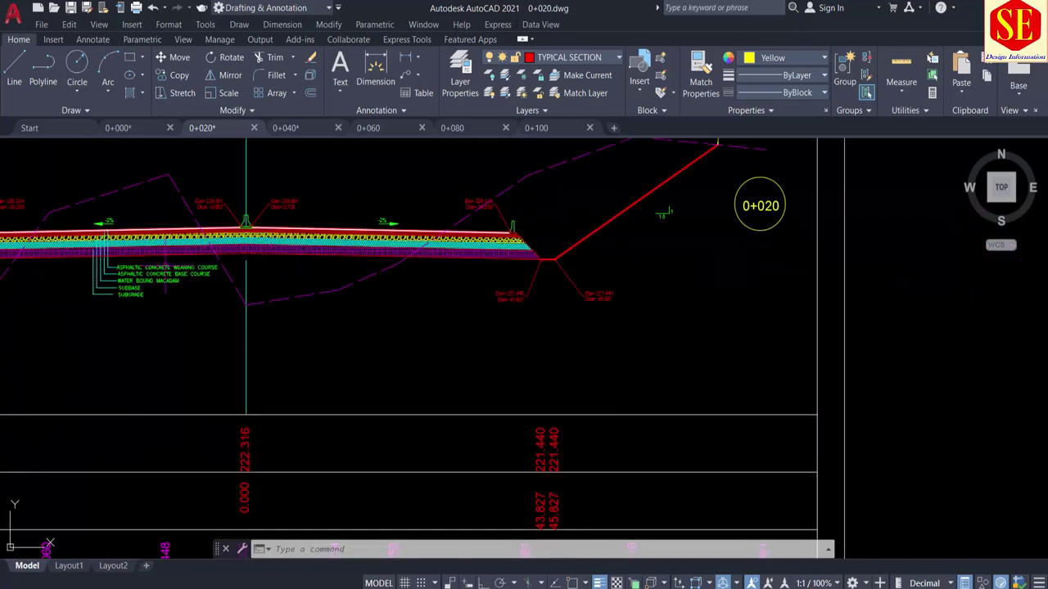
scroll(256, 262, "down", 3)
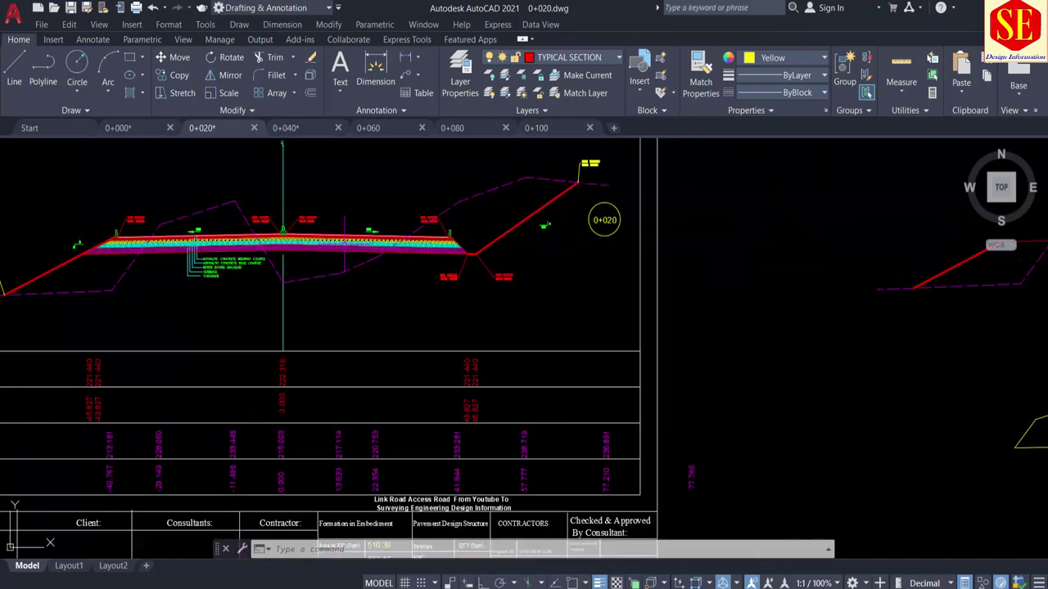
scroll(473, 270, "down", 1)
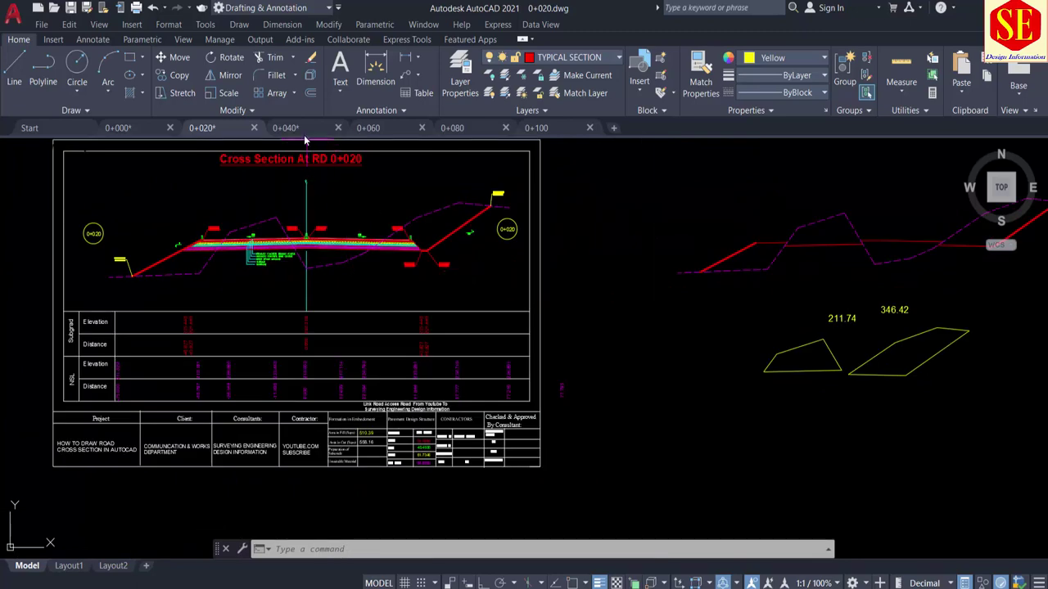
left_click(286, 128)
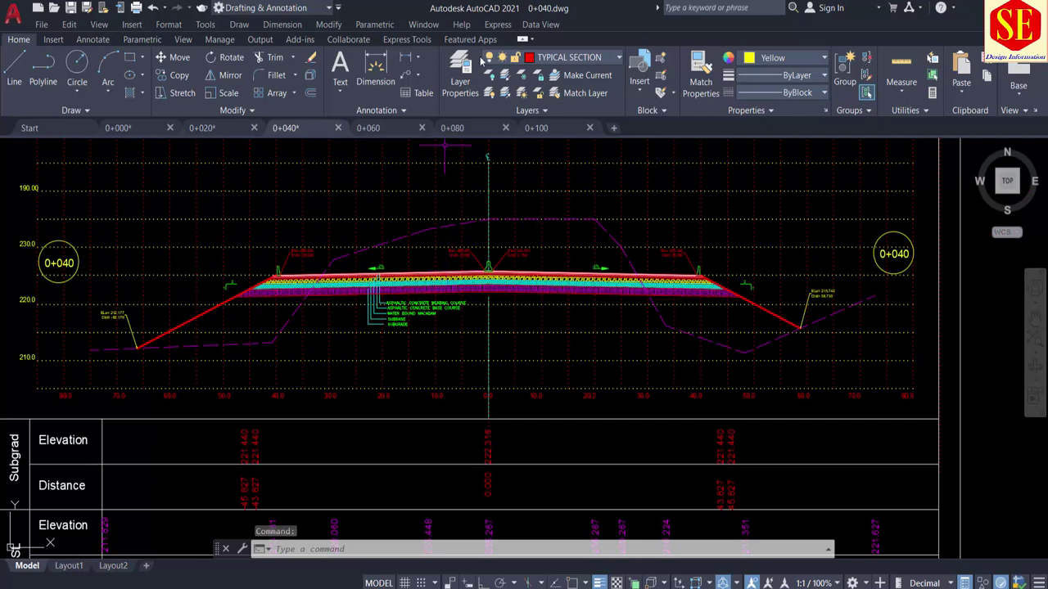
Hide the Grid line h layer from the Layer dropdown
left_click(547, 61)
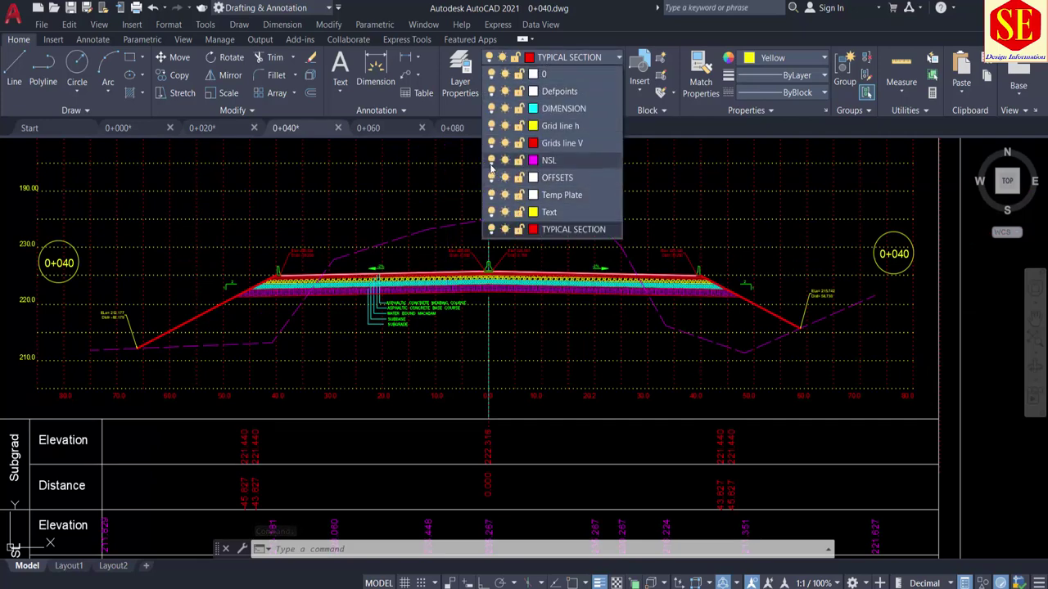
left_click(491, 144)
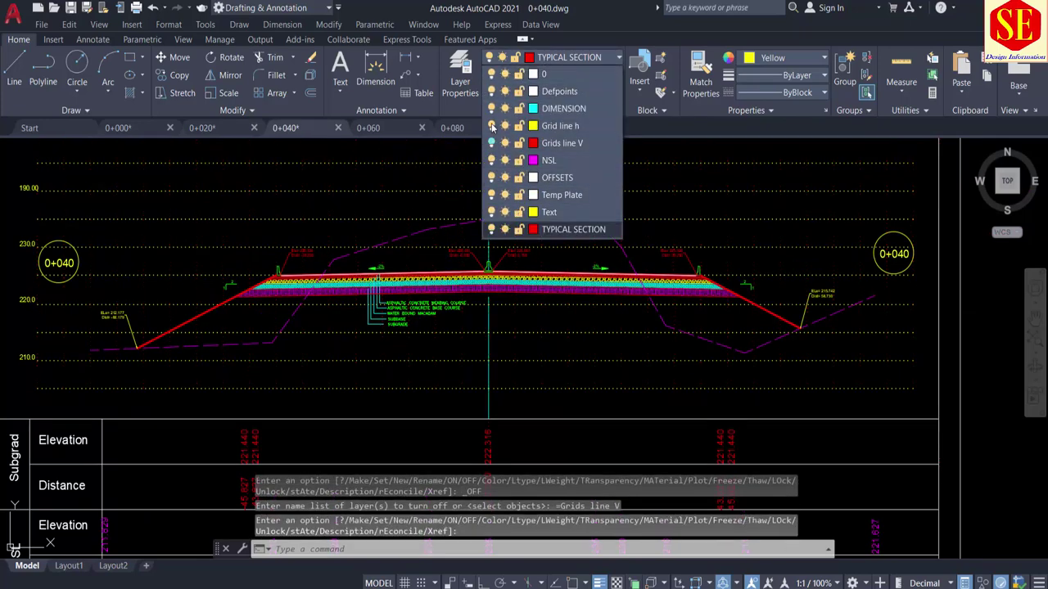
left_click(336, 305)
Start a COPY of the slope and ground lines, then abandon the first selection
type("co")
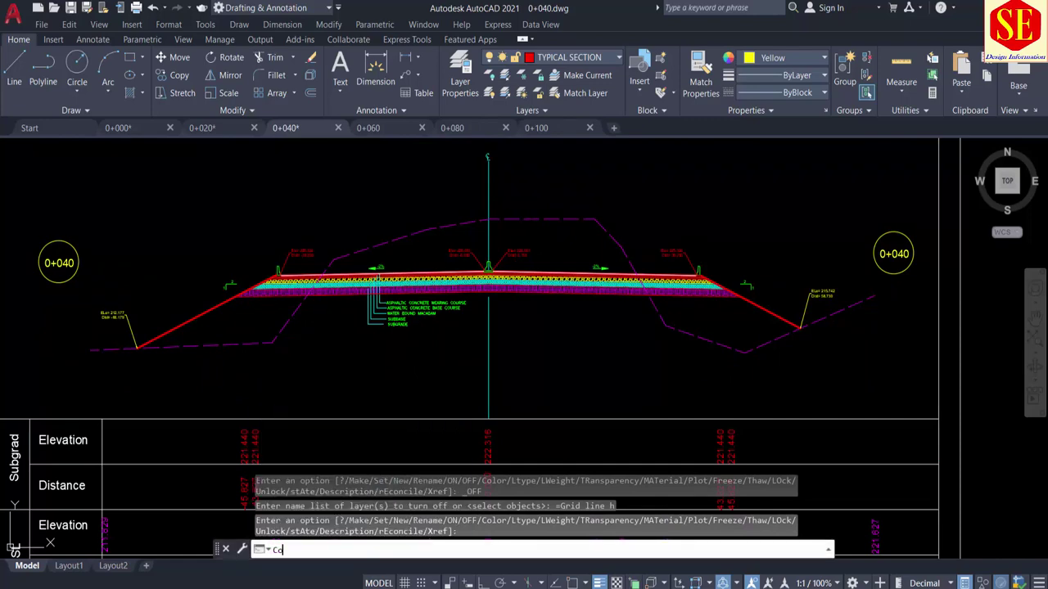
key("Return")
left_click(213, 307)
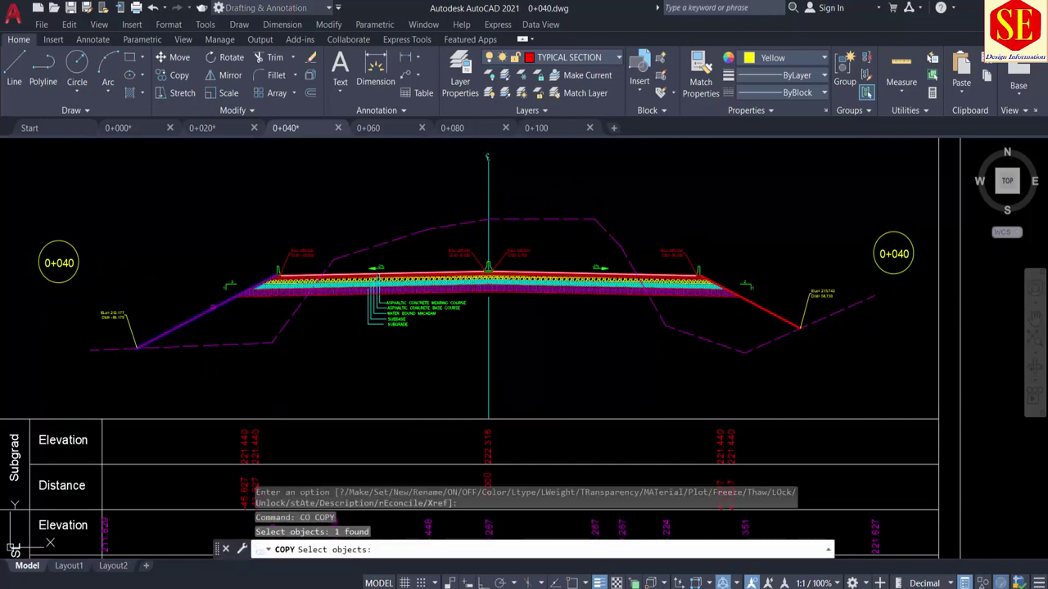
left_click(234, 346)
scroll(282, 313, "up", 6)
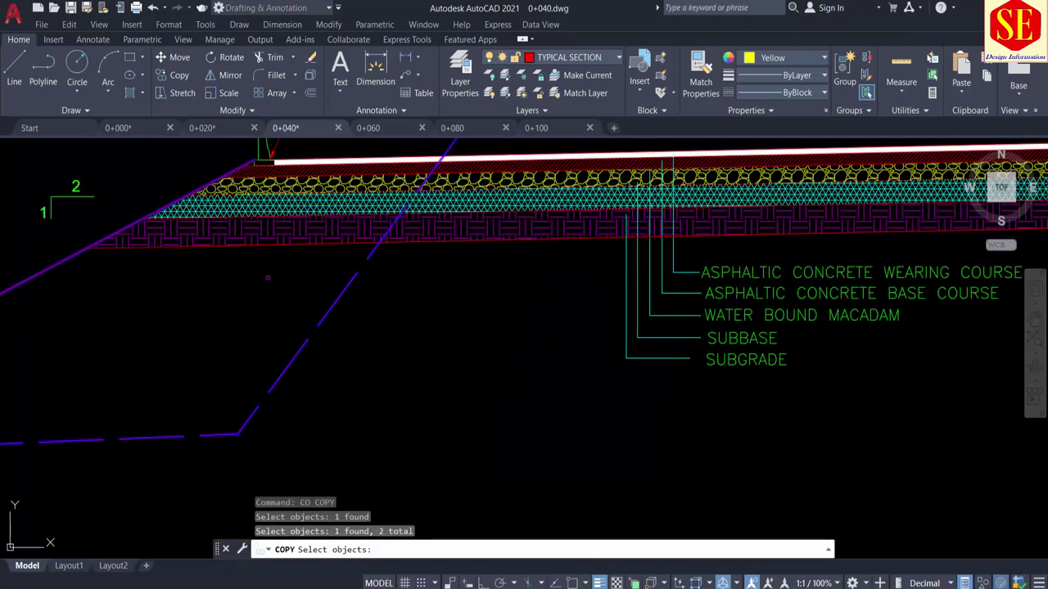
left_click(247, 255)
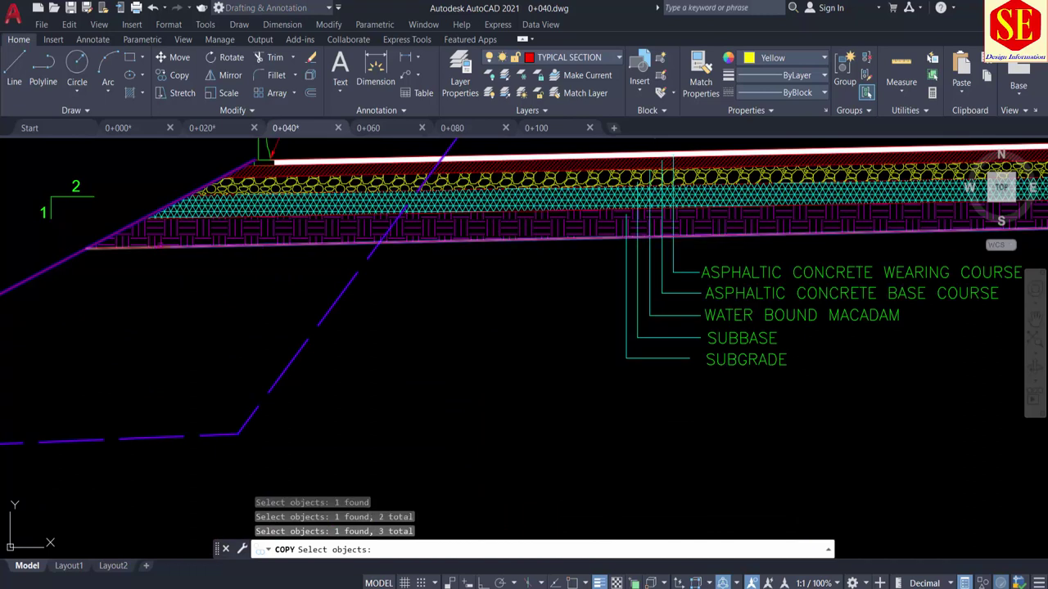
key("Escape")
Reselect the left and right red slope, purple ground and subgrade lines for copying
key("Return")
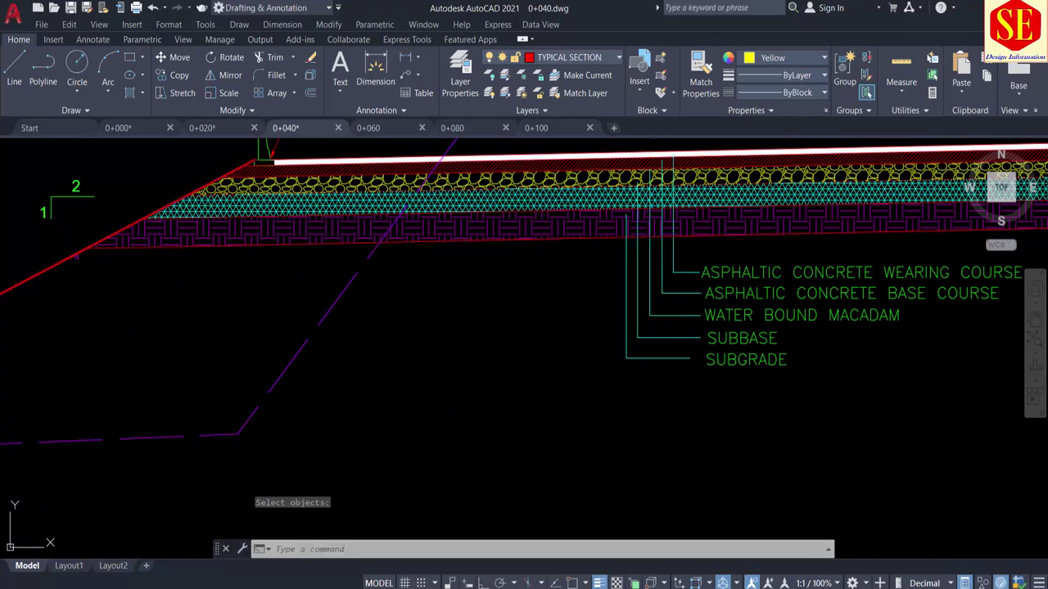
left_click(72, 255)
left_click(124, 436)
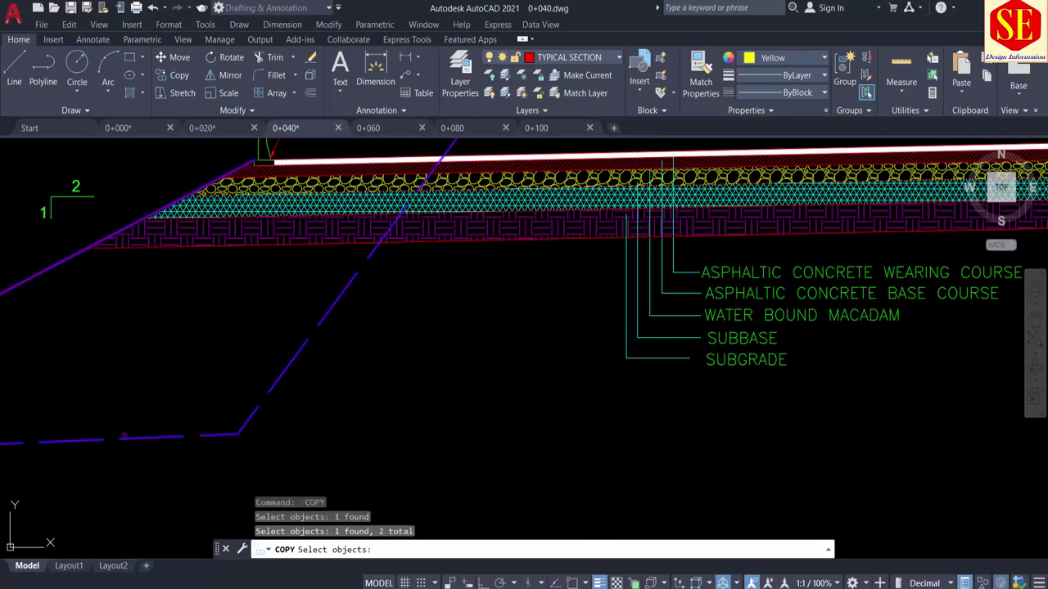
left_click(128, 246)
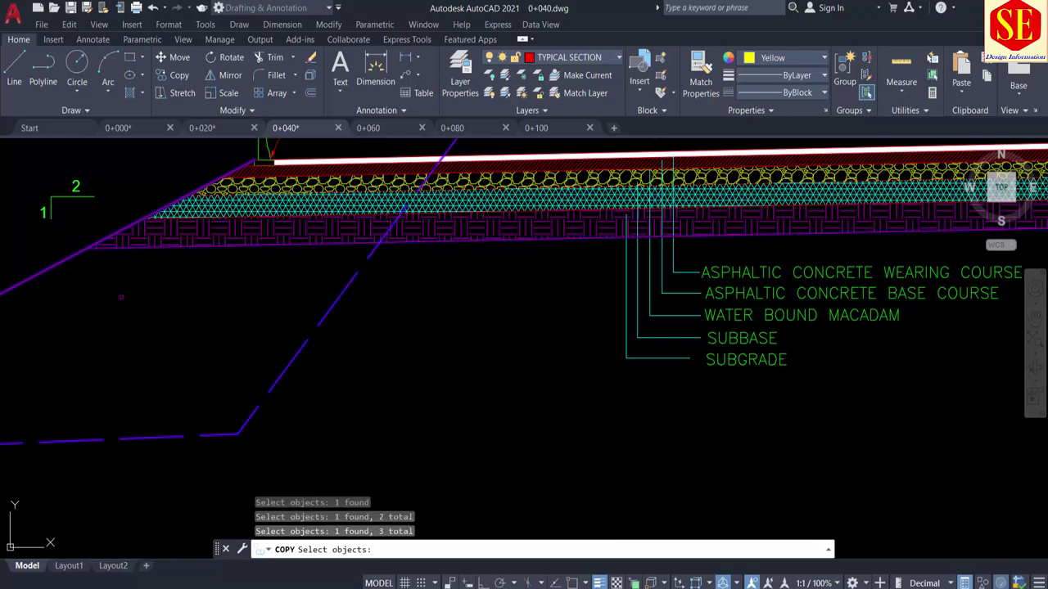
scroll(121, 297, "down", 5)
middle_click_drag(600, 352, 362, 351)
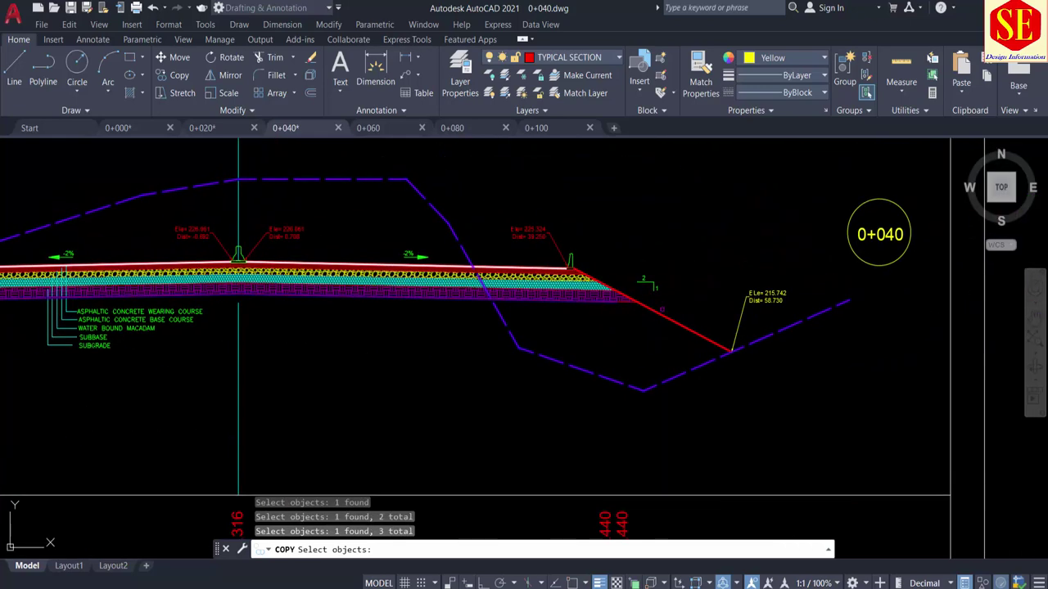
left_click(659, 311)
scroll(609, 339, "up", 3)
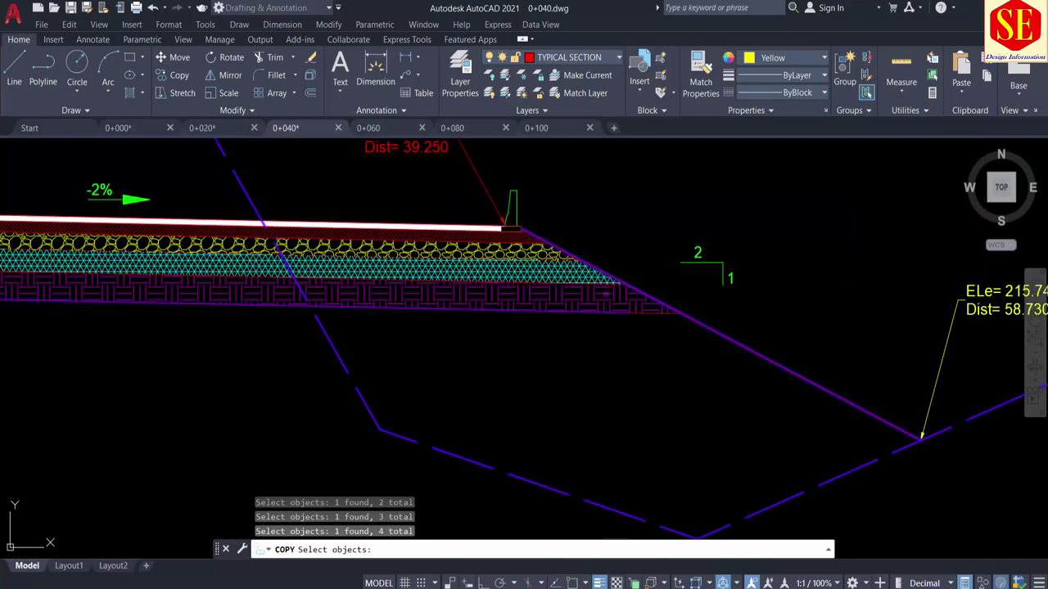
scroll(605, 311, "up", 3)
scroll(598, 262, "up", 1)
left_click(598, 256)
scroll(597, 256, "down", 3)
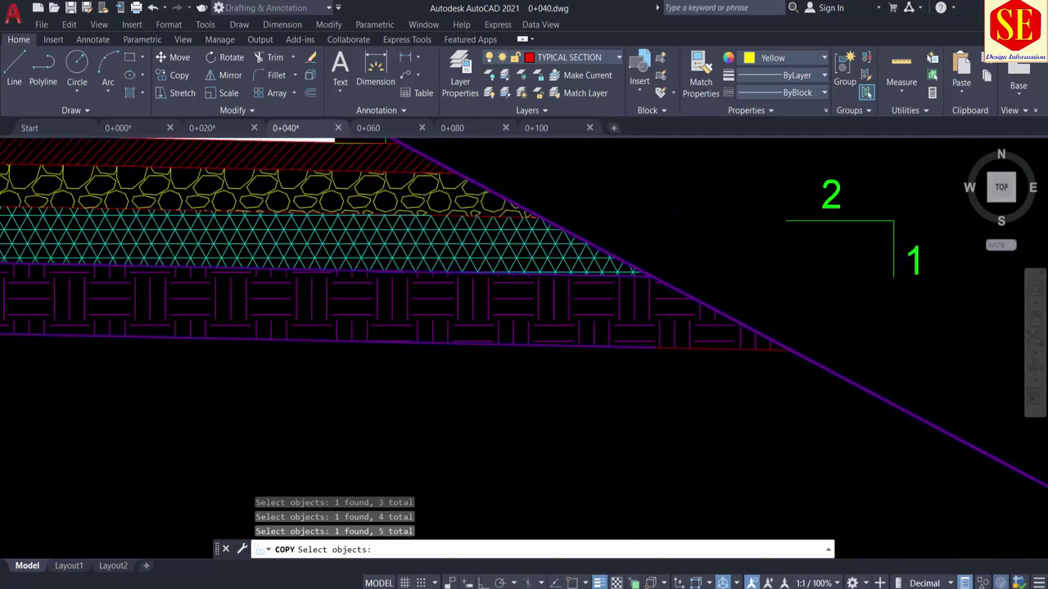
scroll(598, 256, "down", 3)
Finish the selection and set the copy's base point on the section
key("Return")
left_click(428, 346)
scroll(429, 346, "down", 4)
scroll(483, 325, "down", 3)
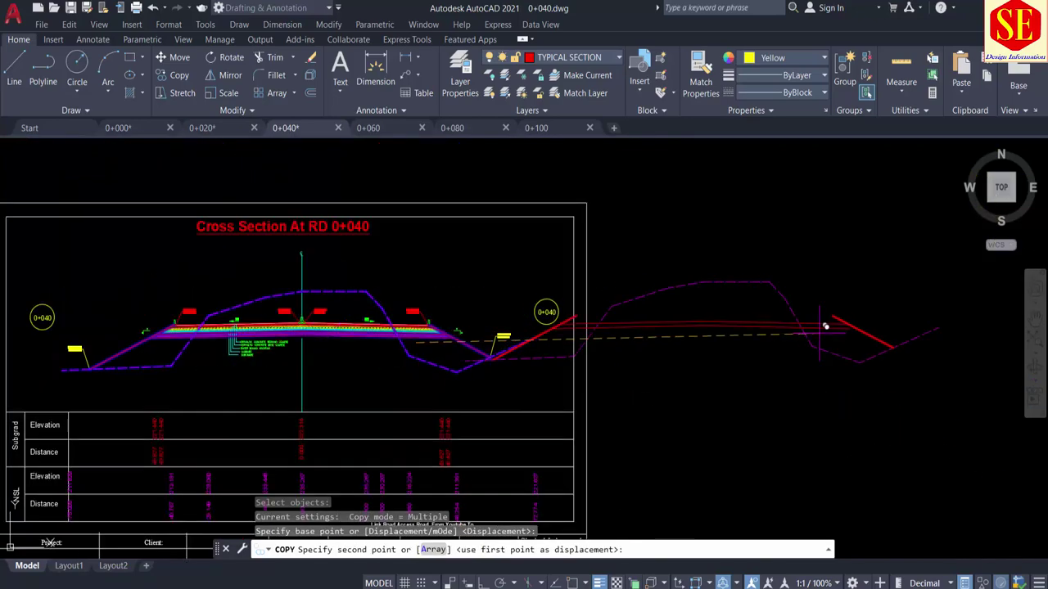
scroll(528, 320, "down", 3)
Place a second copy of the section outline further to the right
key("Escape")
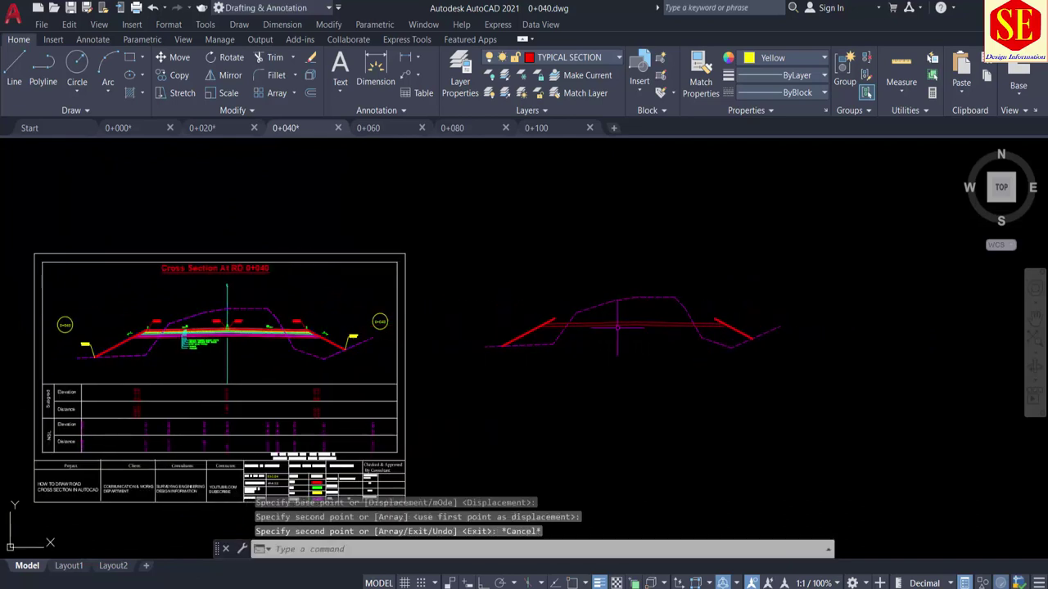
scroll(615, 326, "up", 4)
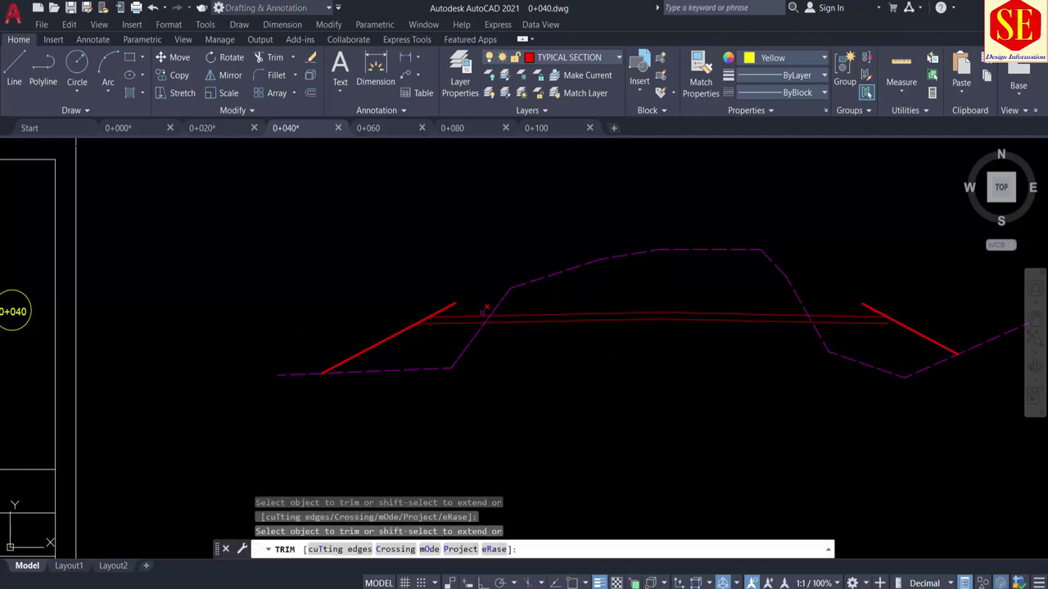
left_click(619, 383)
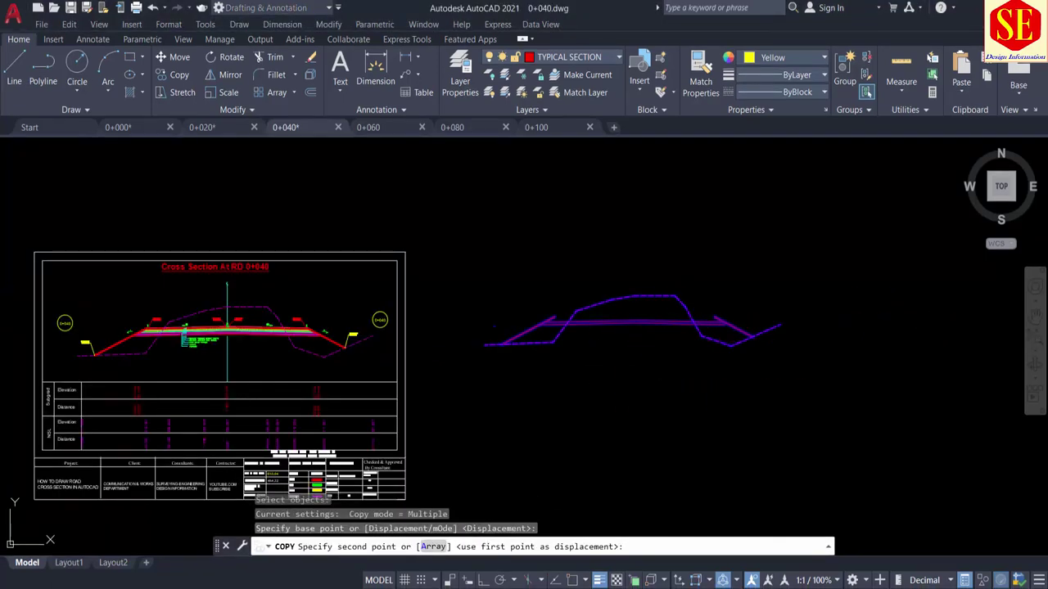
middle_click_drag(967, 372, 767, 373)
left_click(773, 368)
key("Escape")
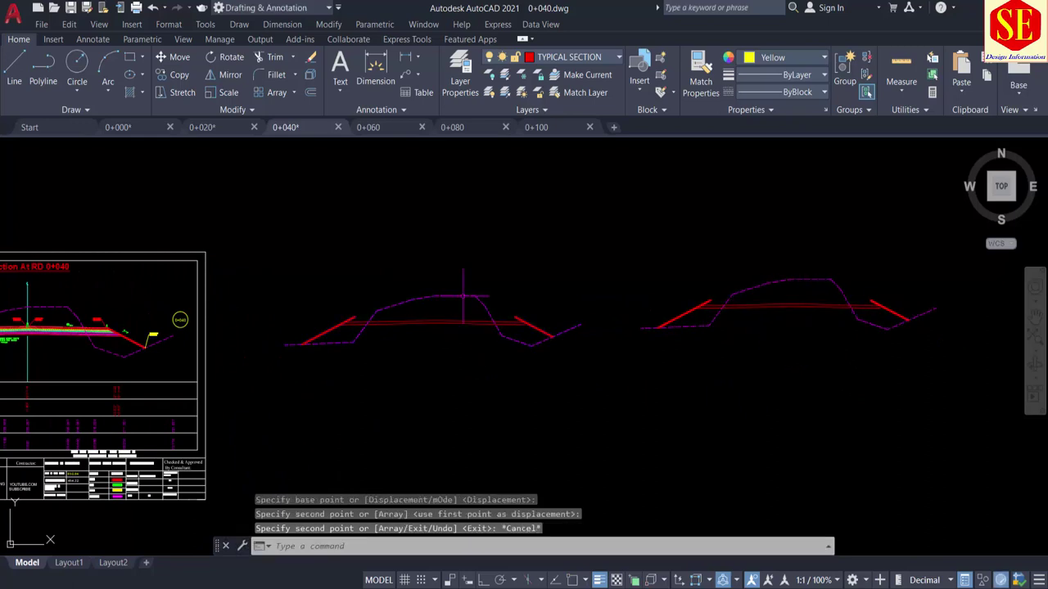
Start a TRIM and cancel it after panning across the copied sections
scroll(290, 338, "up", 4)
type("t")
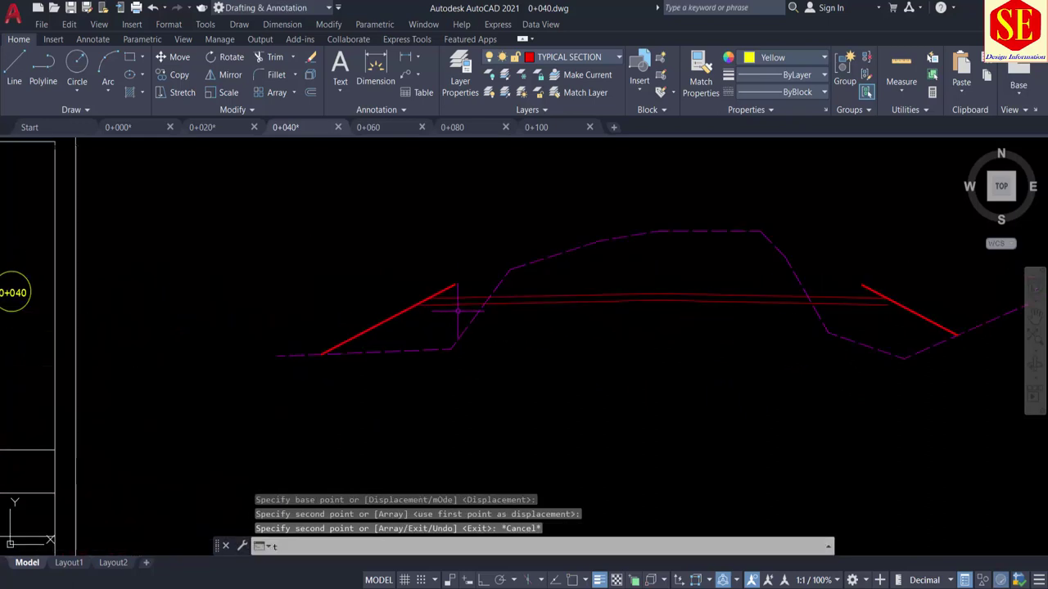
key("Return")
scroll(456, 308, "up", 2)
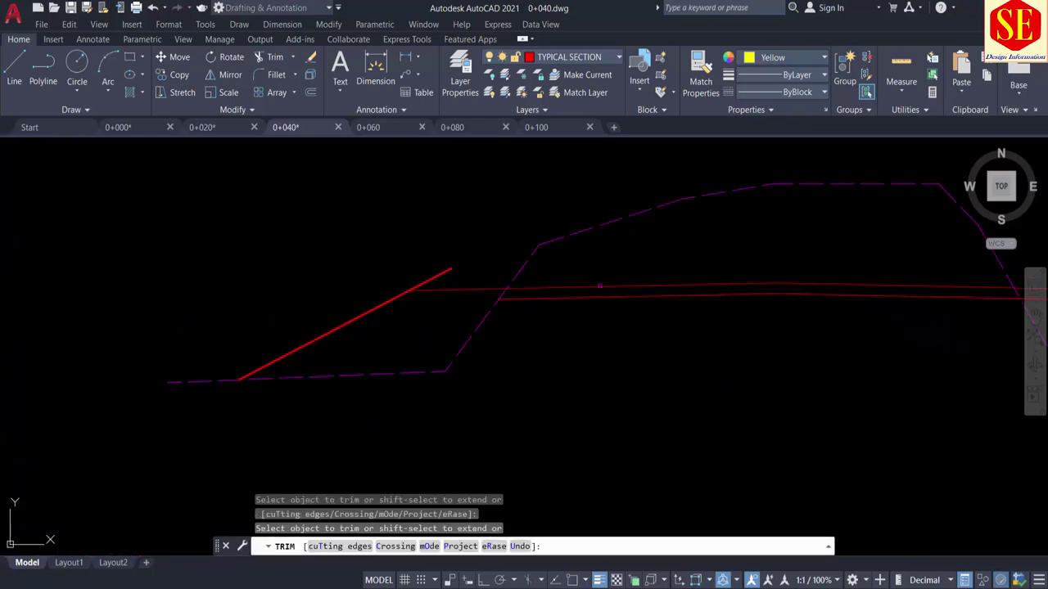
scroll(812, 284, "down", 3)
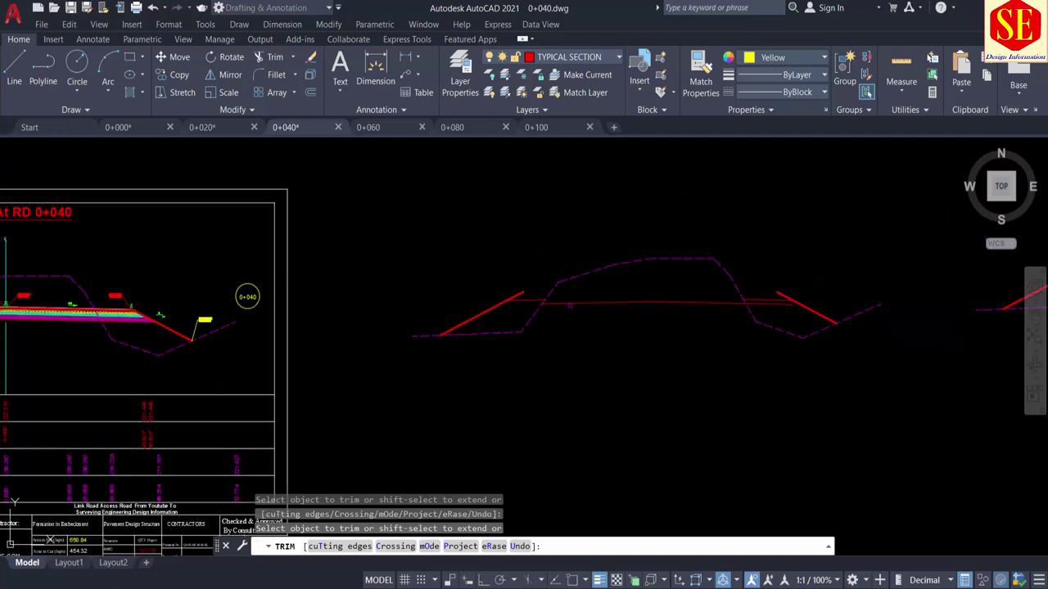
scroll(393, 358, "up", 1)
scroll(391, 355, "up", 1)
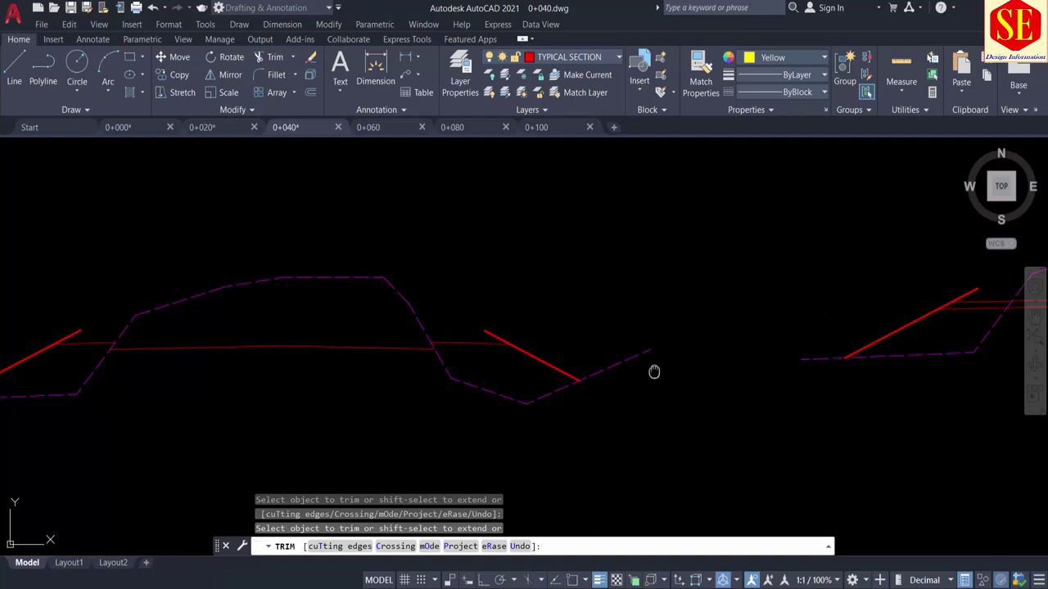
middle_click_drag(654, 371, 566, 359)
scroll(566, 359, "down", 2)
key("Escape")
Start the BOUNDARY command with the BO alias
scroll(555, 391, "up", 2)
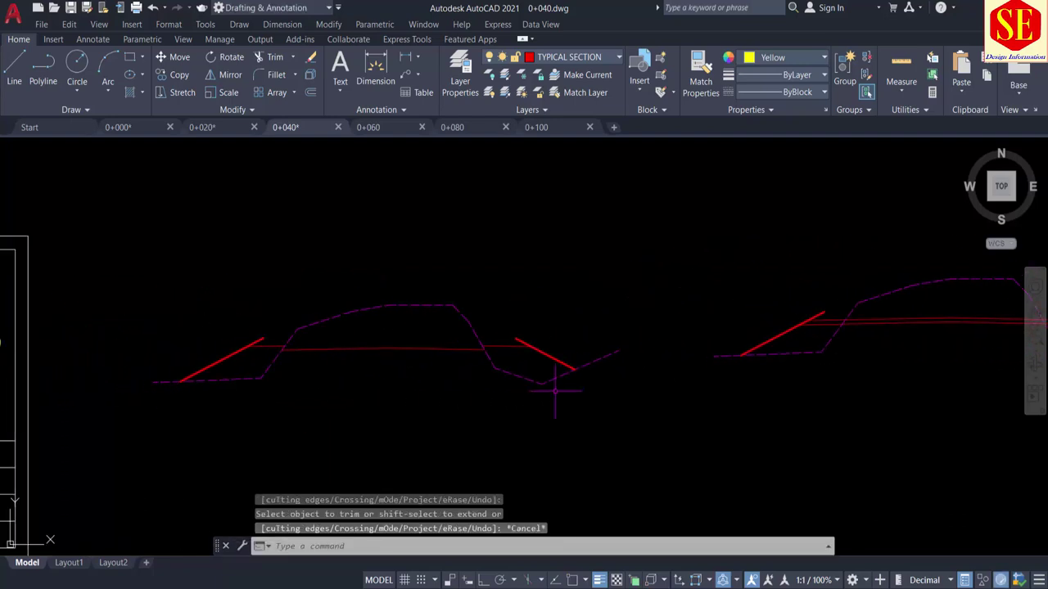
scroll(213, 380, "up", 2)
type("bo")
key("Return")
Trace the left slope region, move its boundary below the sections and label it 180.29
left_click(256, 353)
key("Return")
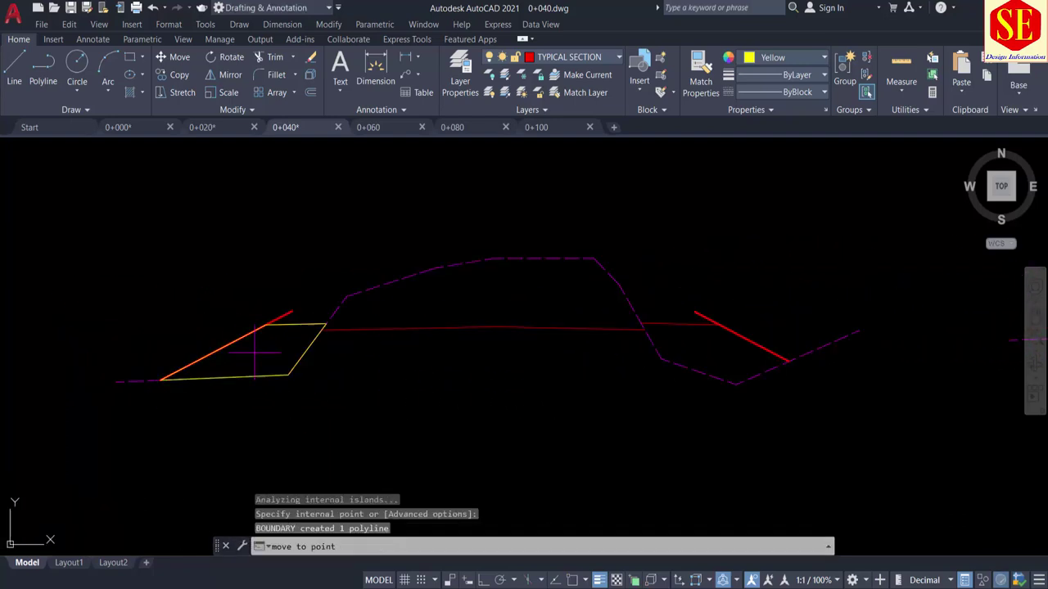
scroll(256, 354, "down", 2)
left_click(219, 465)
left_click(241, 423)
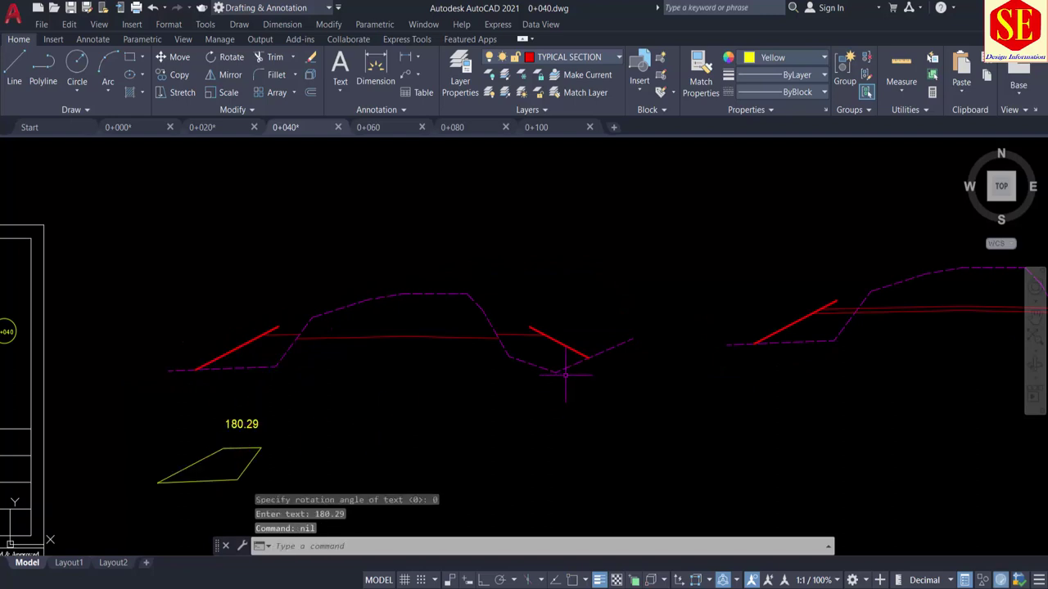
left_click(542, 352)
Move the second boundary beside the first and label it 194.77
left_click(309, 473)
left_click(306, 424)
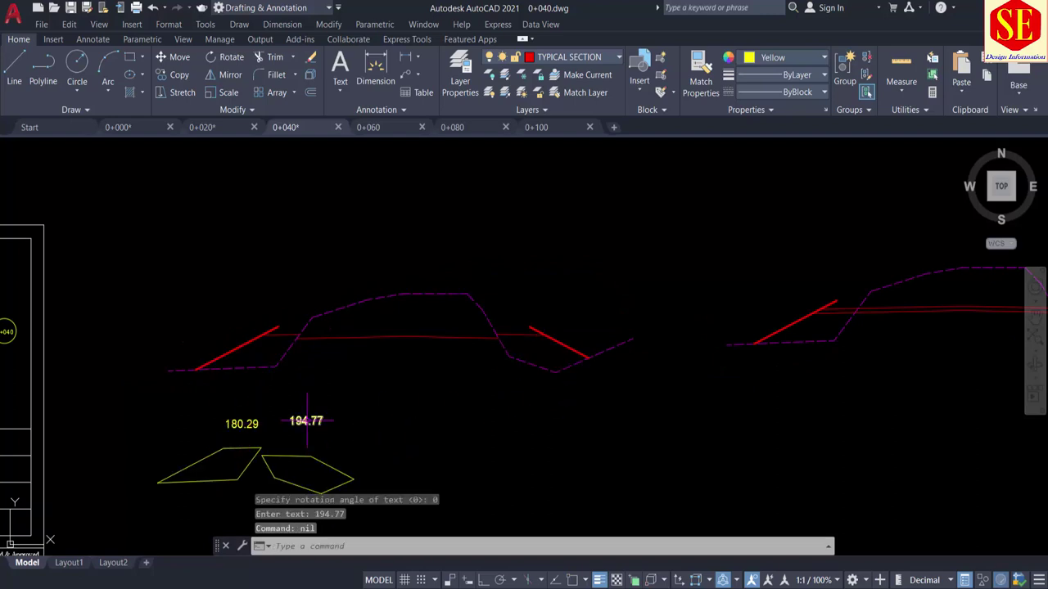
middle_click_drag(381, 384, 233, 382)
scroll(718, 316, "up", 5)
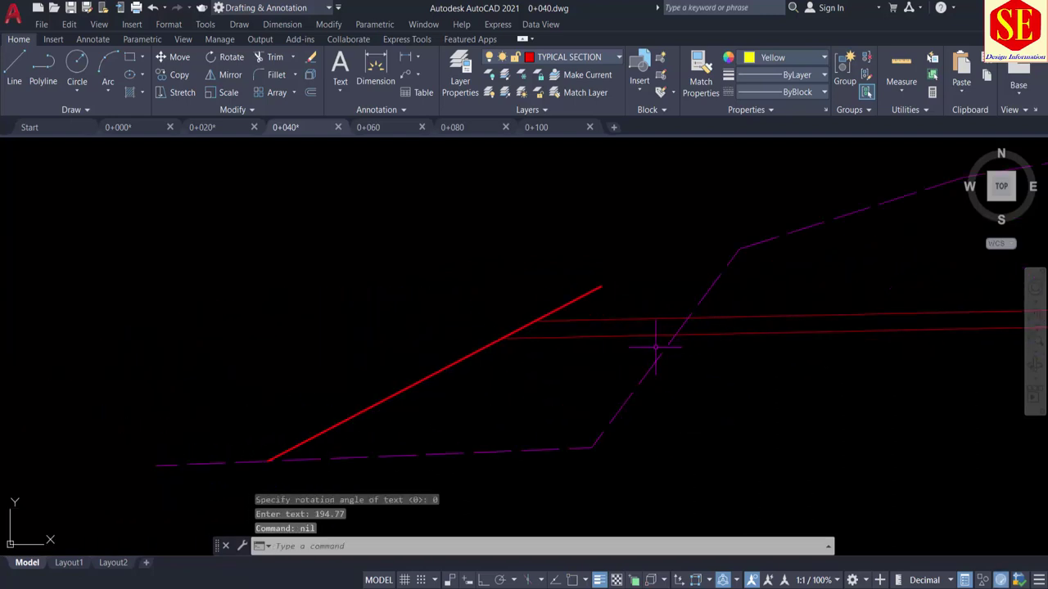
Outline the small area of the right section and move it out, labelled 16.05
key("Return")
left_click(626, 328)
scroll(627, 328, "down", 5)
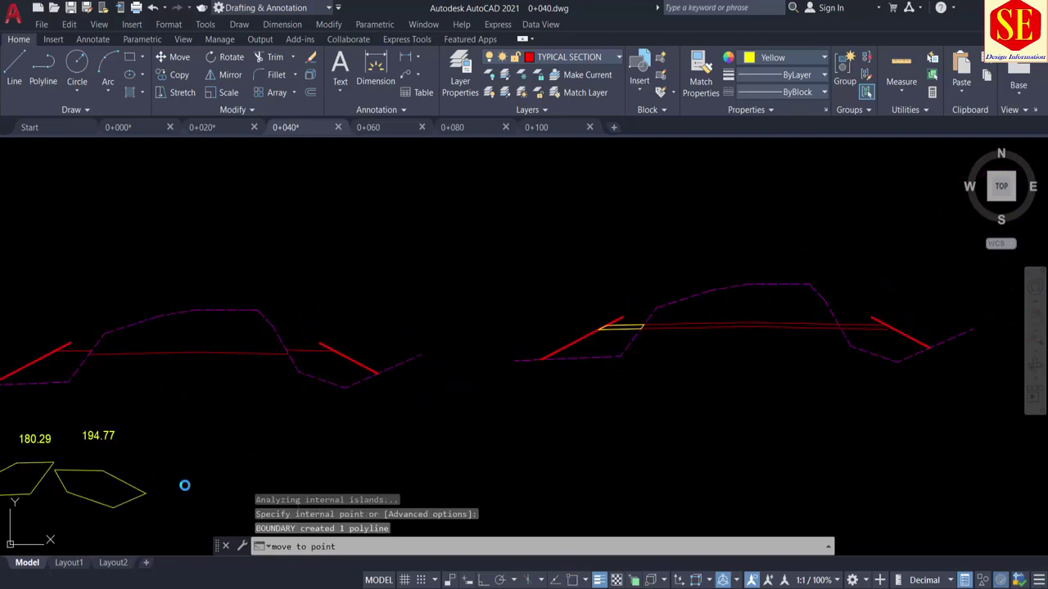
left_click(184, 486)
middle_click_drag(756, 417, 695, 417)
scroll(695, 417, "up", 2)
scroll(620, 389, "up", 3)
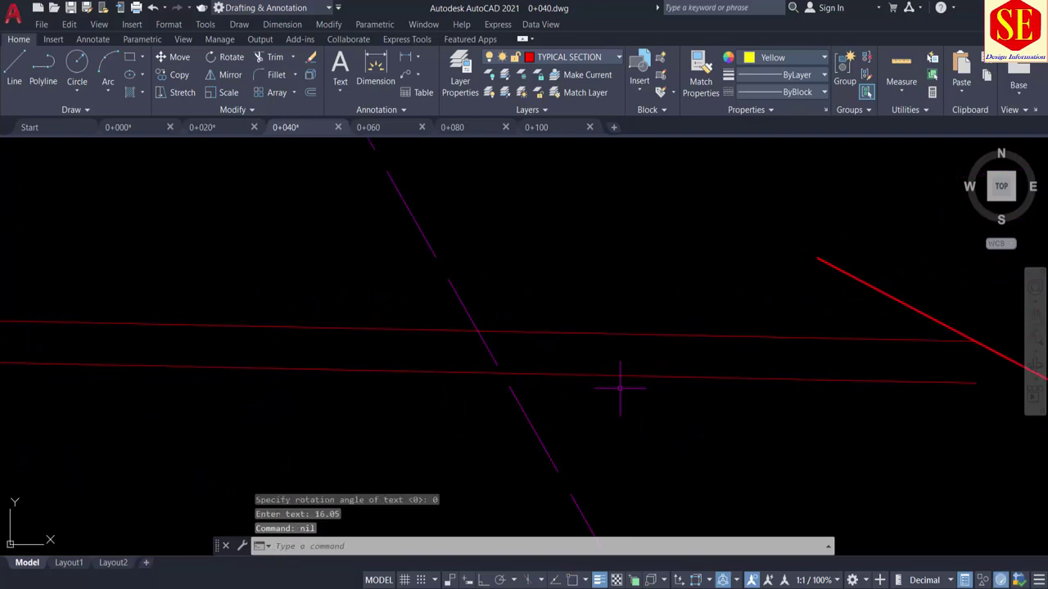
key("Return")
key("Escape")
type("ex")
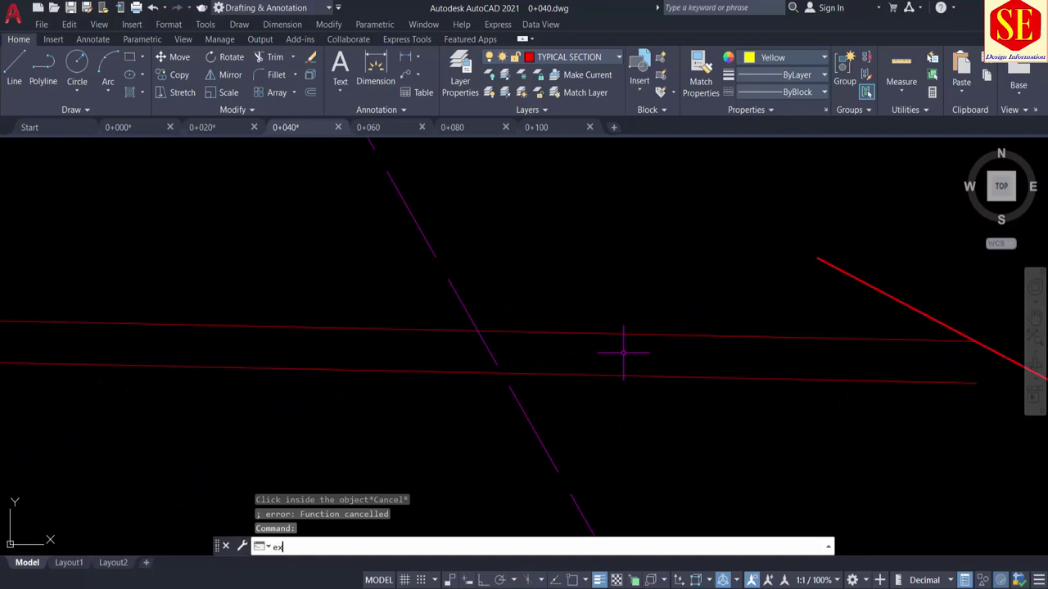
Outline the last fill region with Q, label it 20.68, and switch to the calculator
key("Return")
key("Escape")
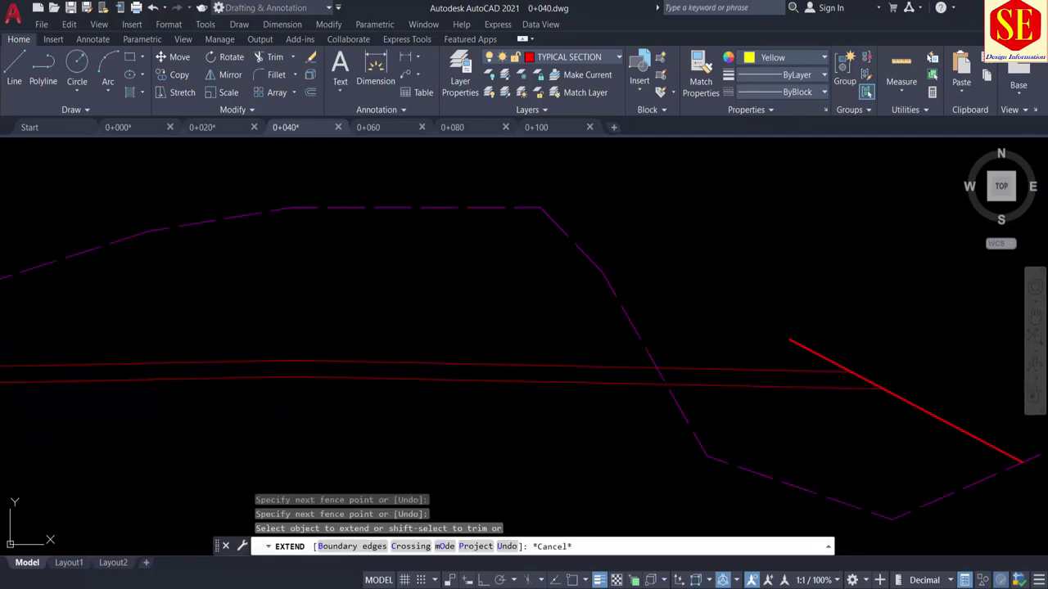
type("q")
key("Return")
left_click(742, 375)
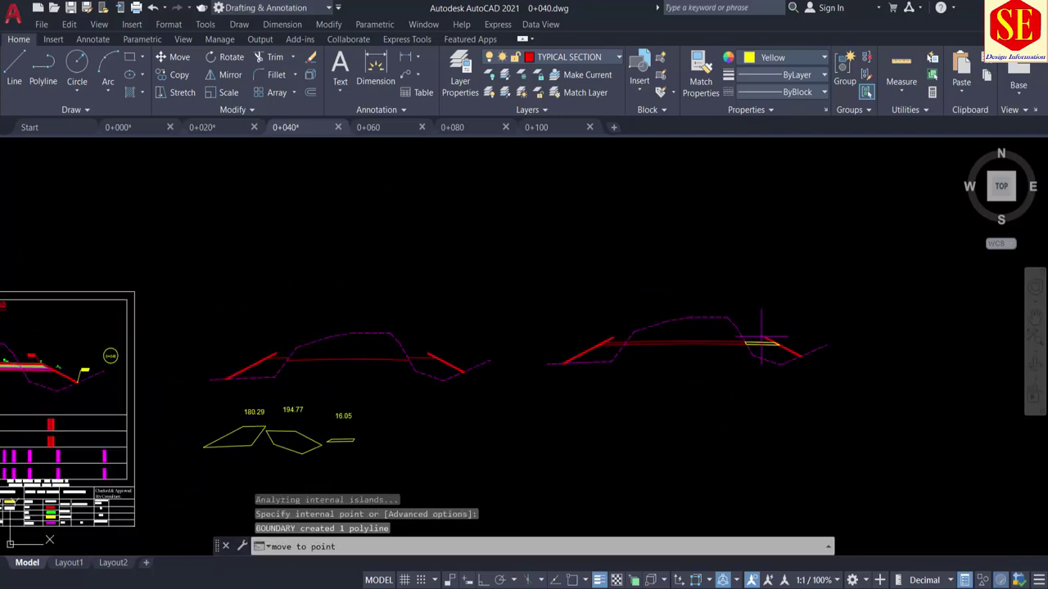
left_click(399, 456)
type("point1")
scroll(320, 406, "up", 2)
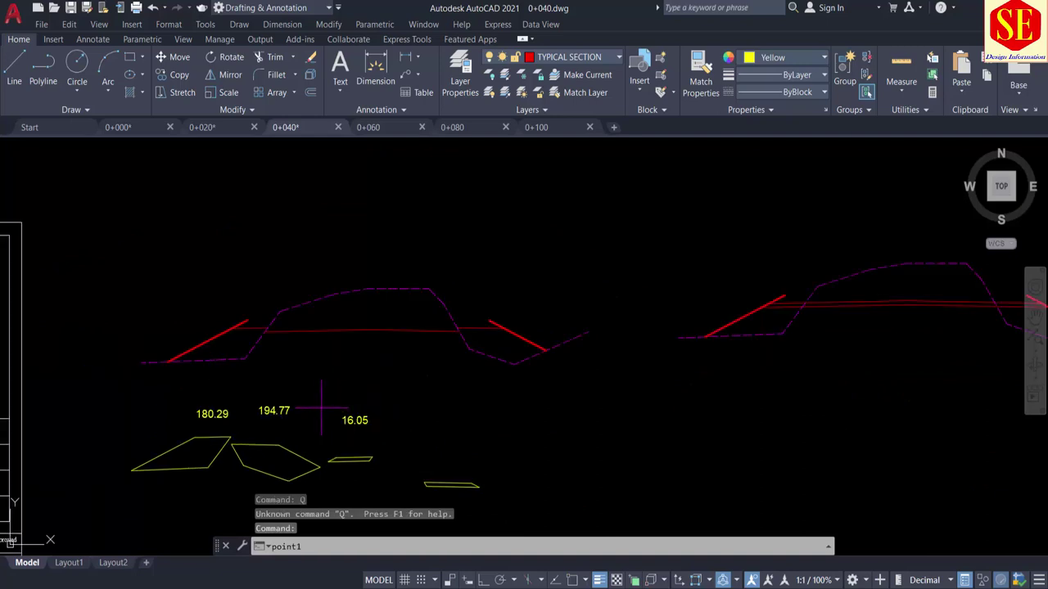
key("Return")
left_click(324, 404)
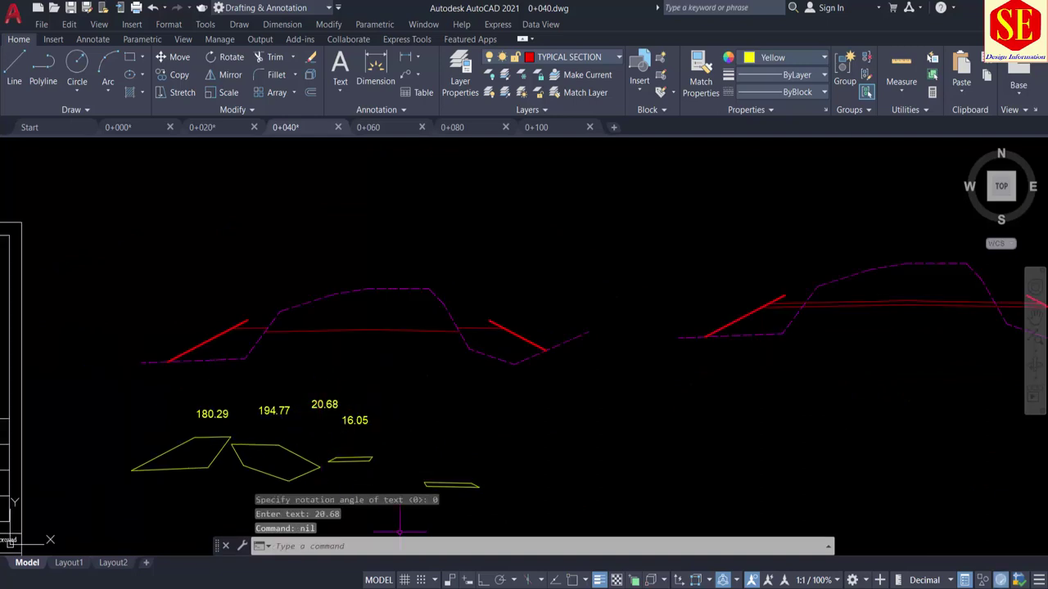
key("alt+Tab")
scroll(491, 418, "down", 2)
Clear the calculator and total 180.29 + 194.77 + 20.68 + 16.05 to get 411.79
scroll(434, 461, "up", 2)
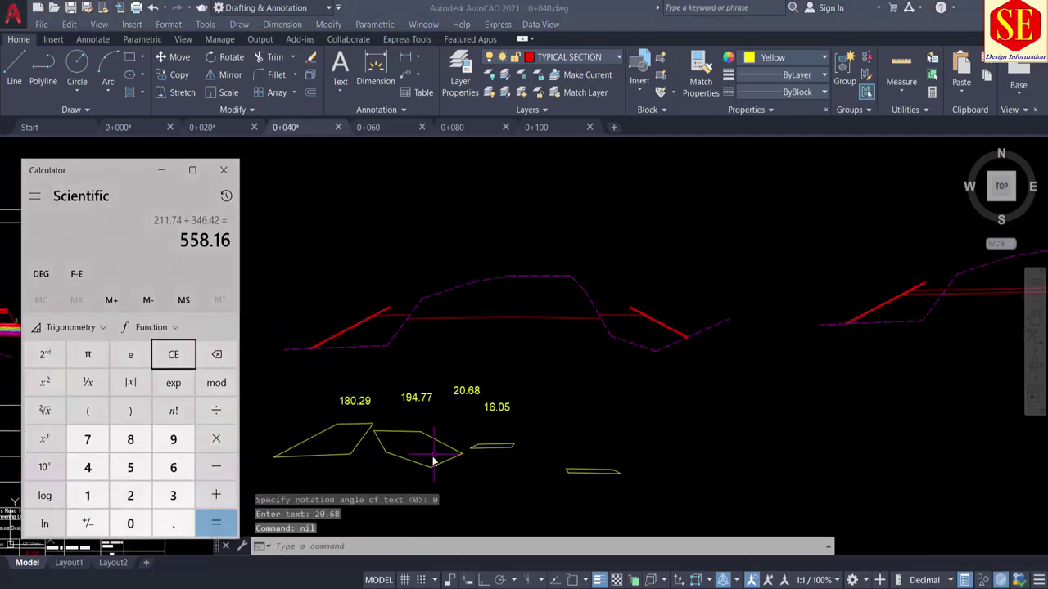
left_click(173, 354)
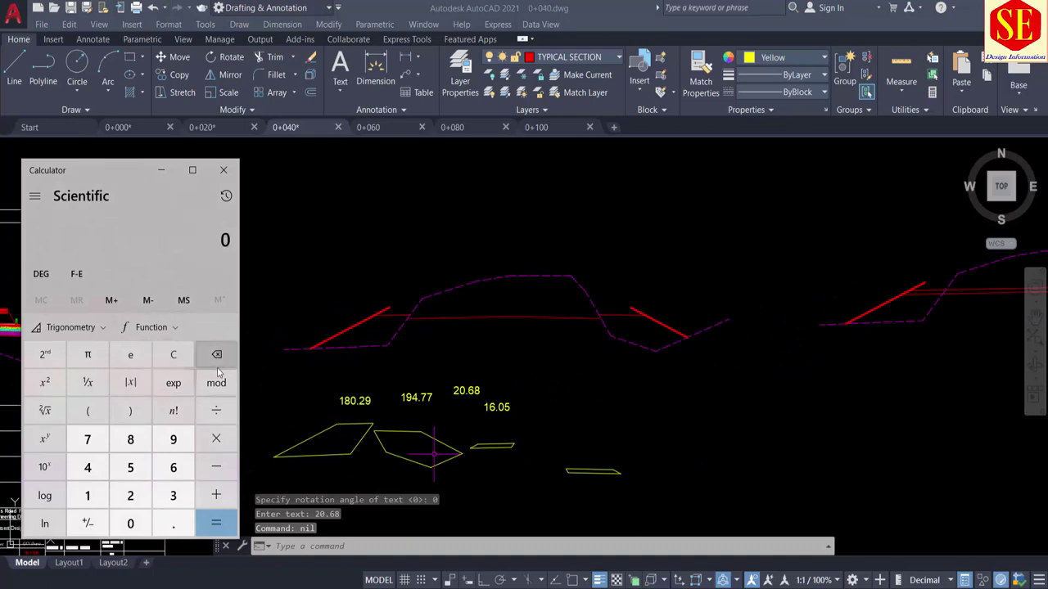
type("180.29 ")
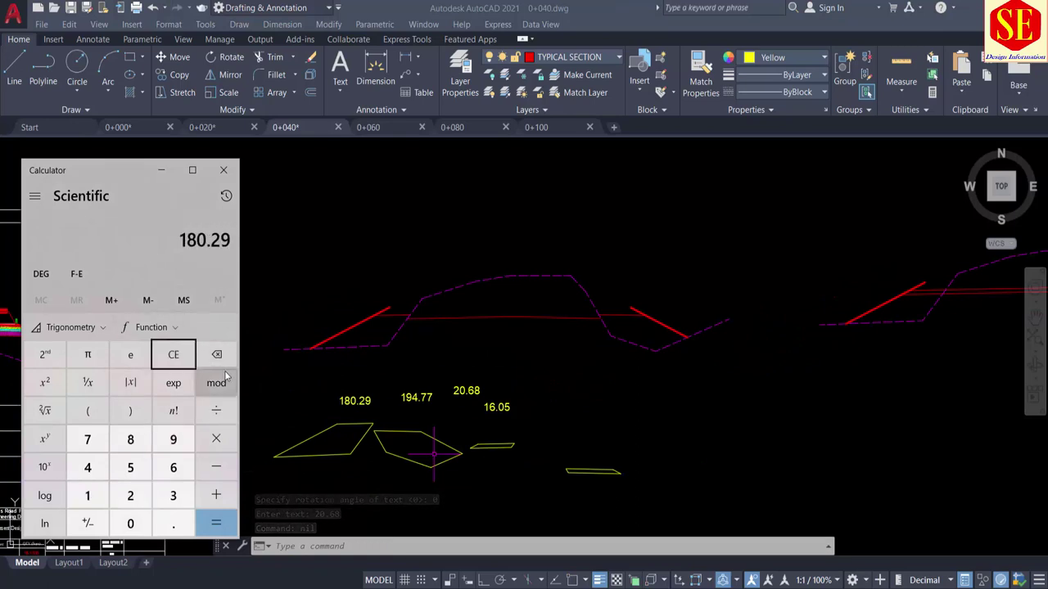
type("+ 194.")
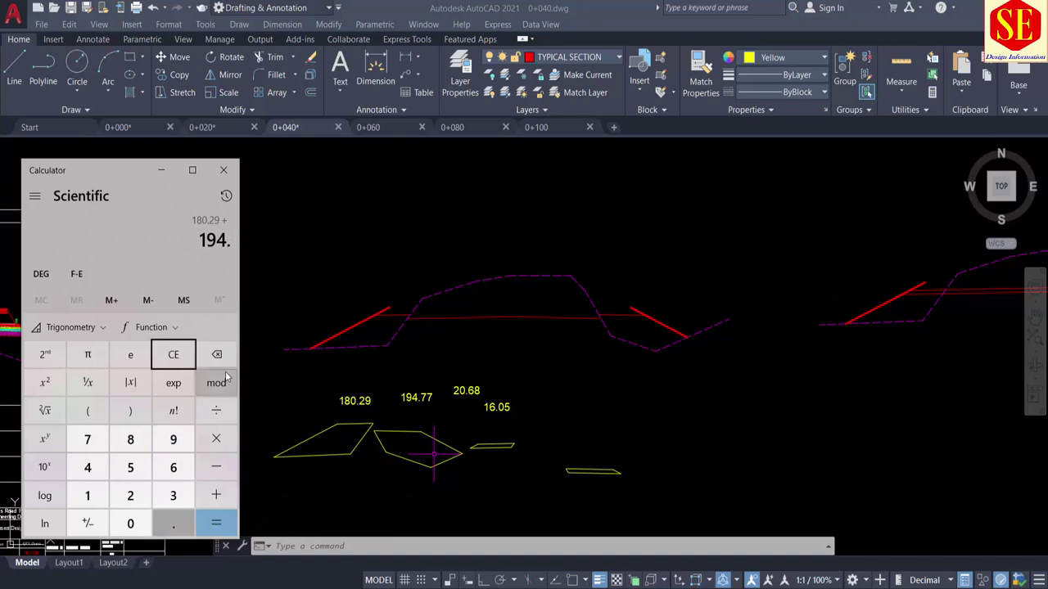
type("77 +")
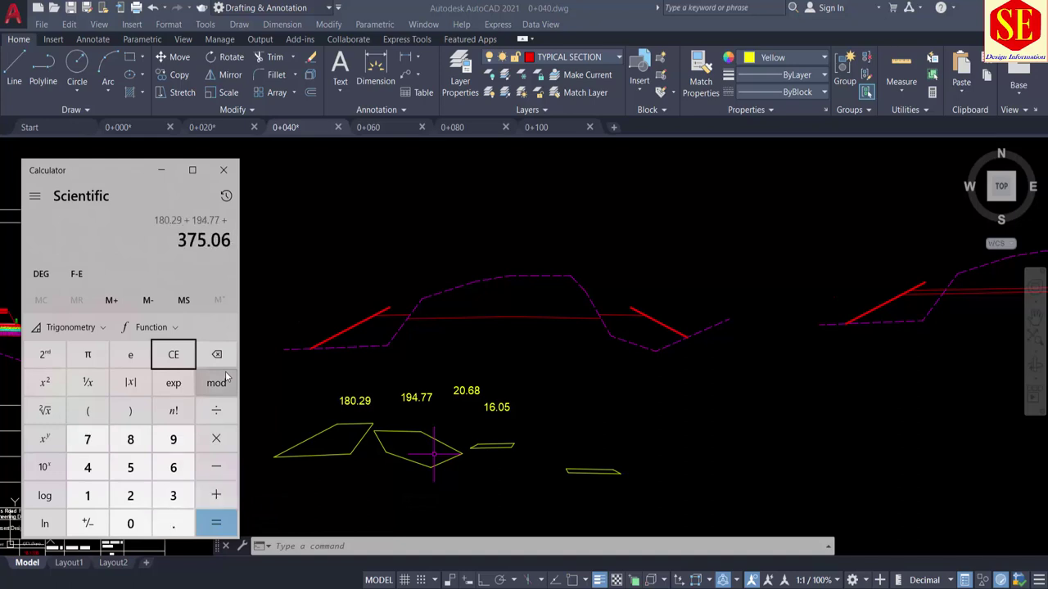
type(" 20.6")
type("8 + ")
type("16.")
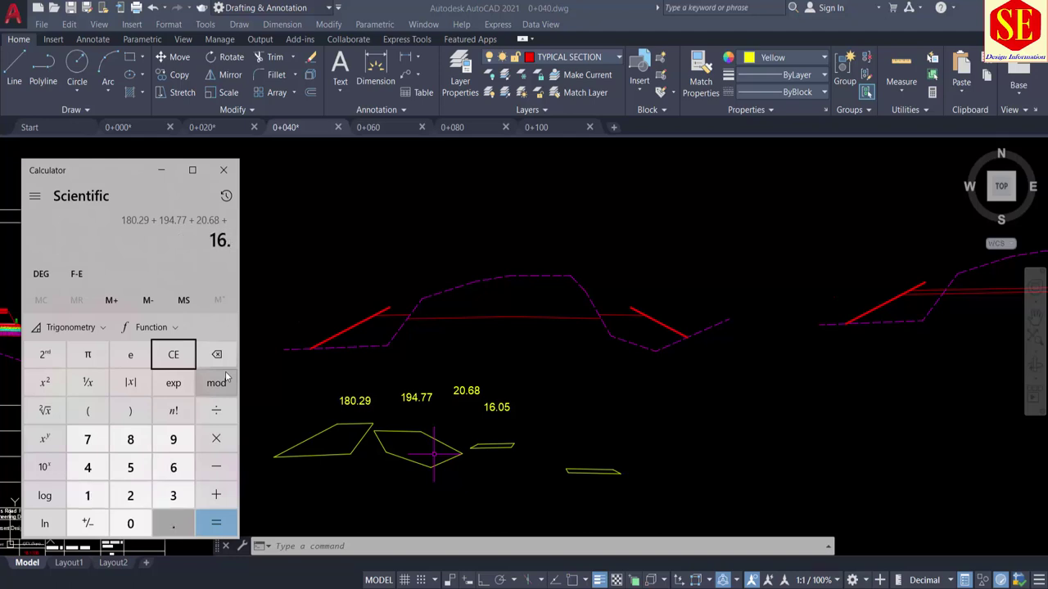
type("05")
key("Return")
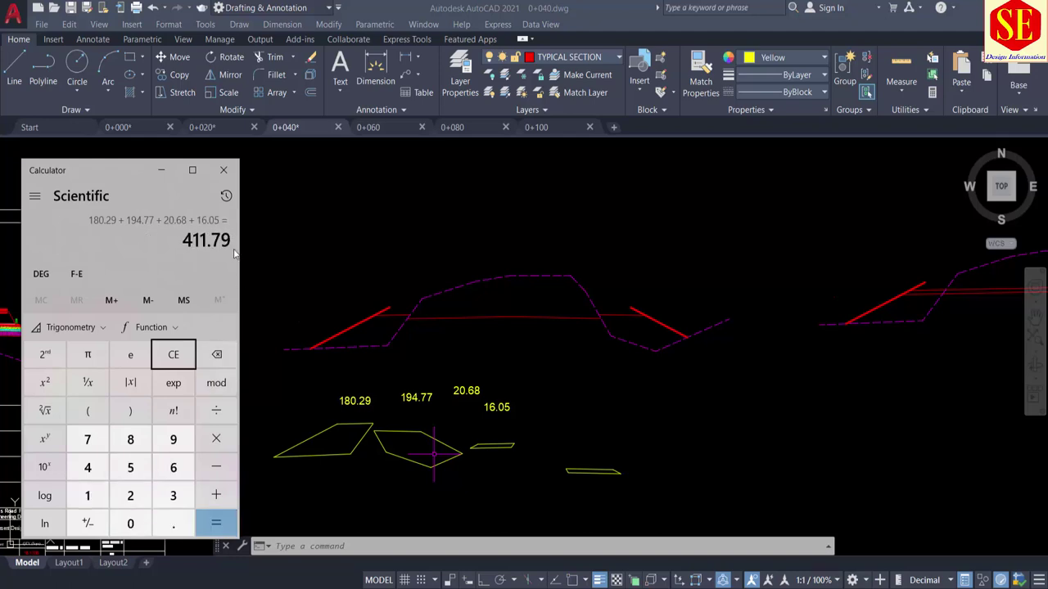
Change the title block's Area in Fill value to 411.79
left_click(464, 265)
scroll(464, 264, "down", 4)
scroll(247, 384, "up", 4)
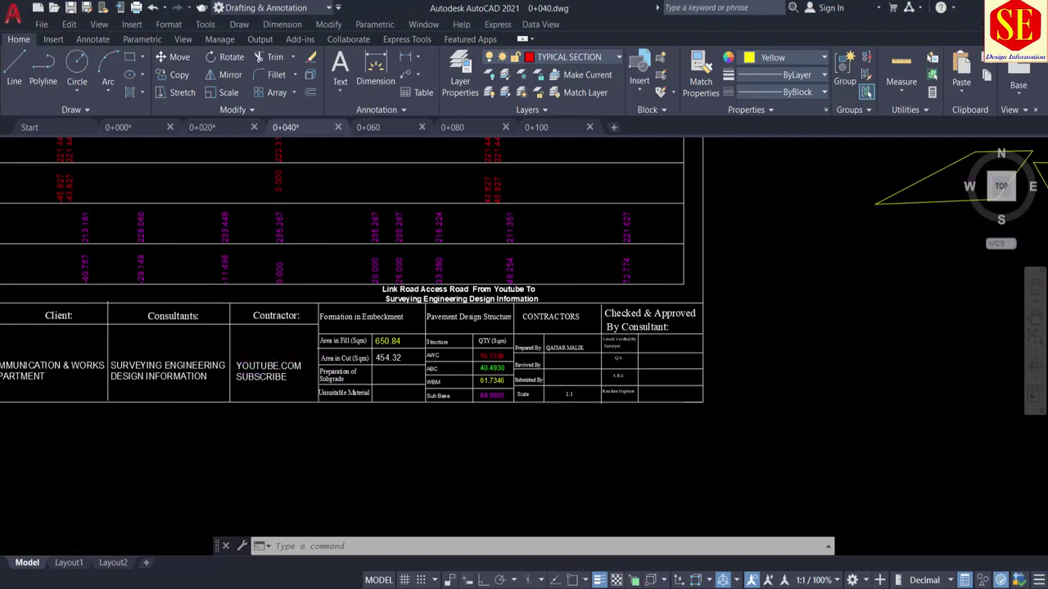
scroll(418, 327, "up", 3)
left_click(419, 319)
double_click(435, 320)
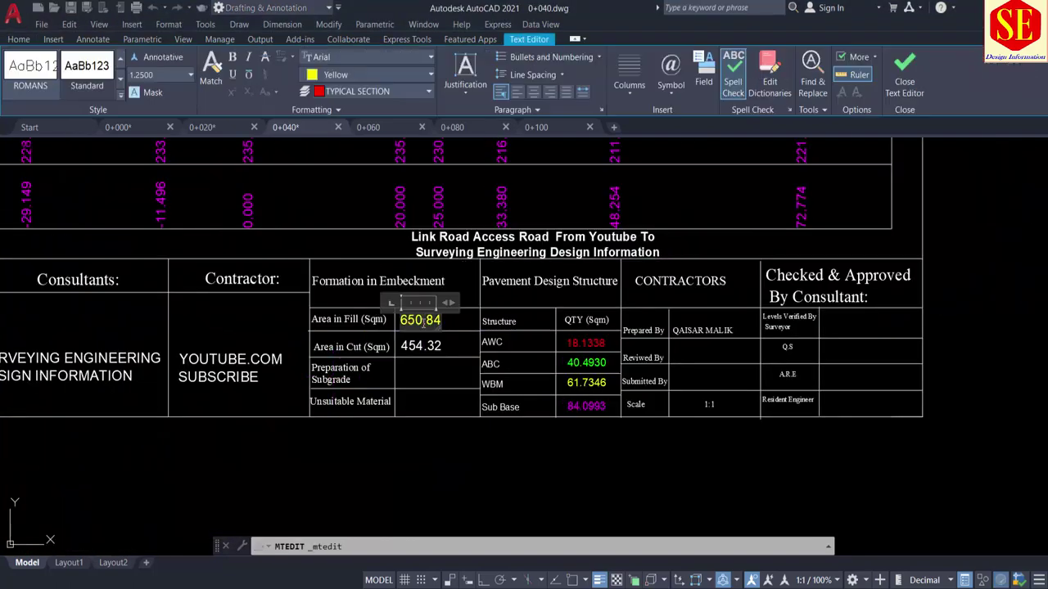
type("411.79")
left_click(434, 377)
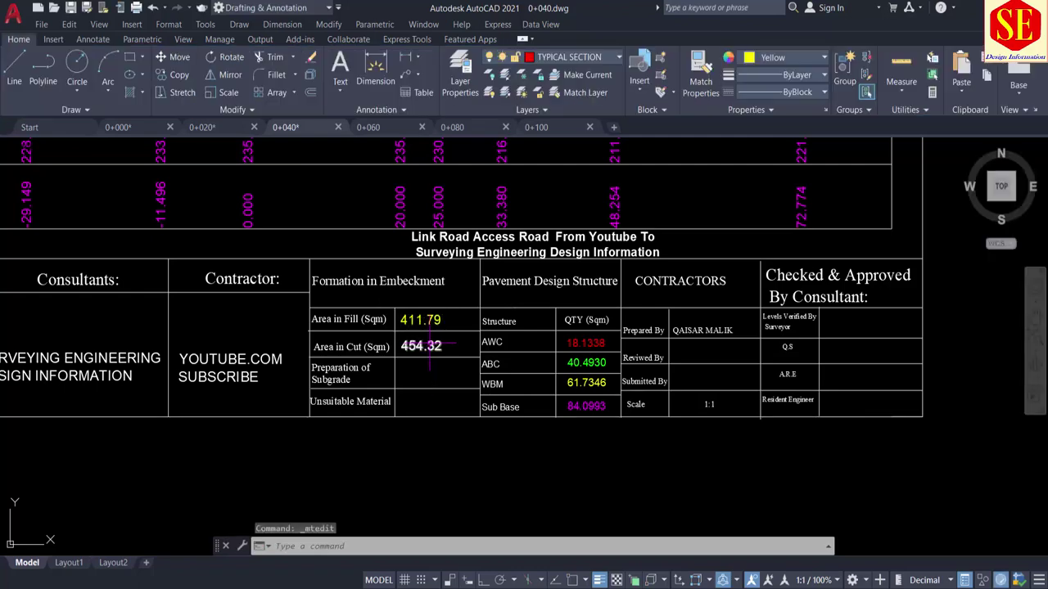
Outline the cut region with Q and label its area 650.84
scroll(434, 377, "down", 5)
middle_click_drag(546, 342, 336, 471)
scroll(501, 323, "up", 2)
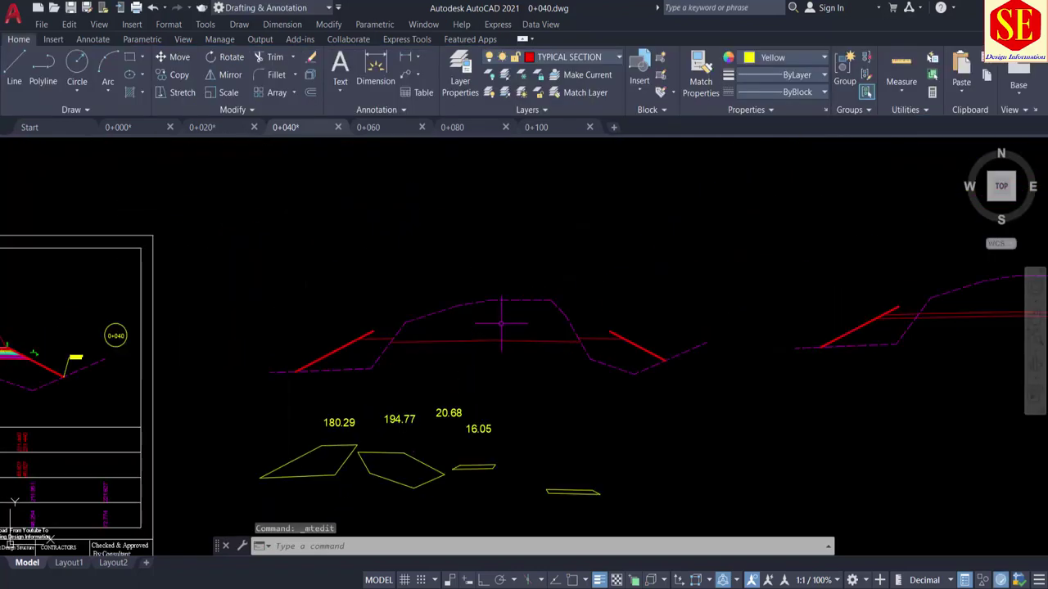
type("q")
key("Return")
left_click(493, 301)
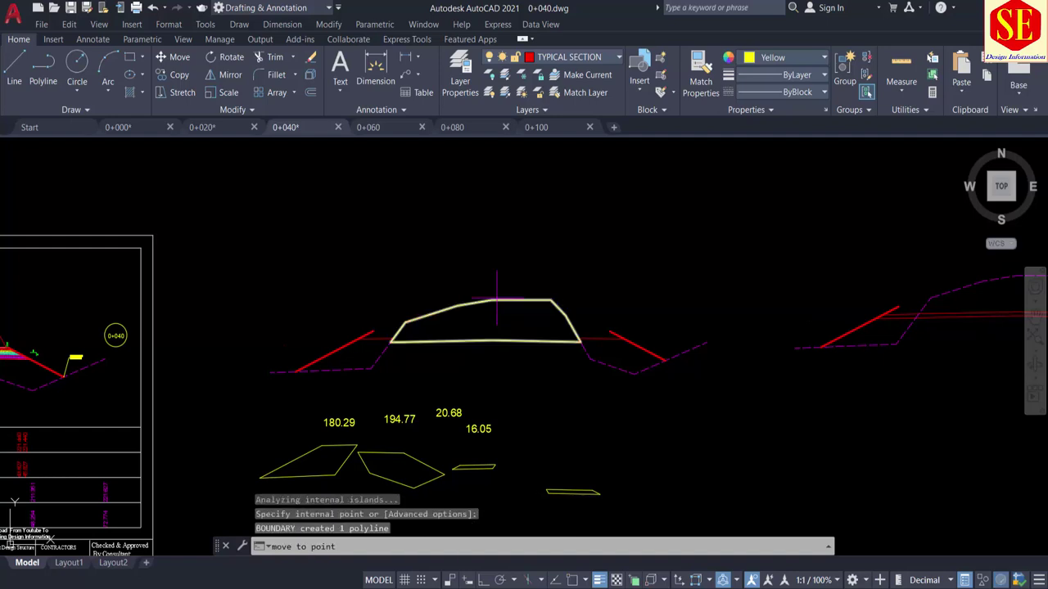
left_click(509, 187)
left_click(515, 187)
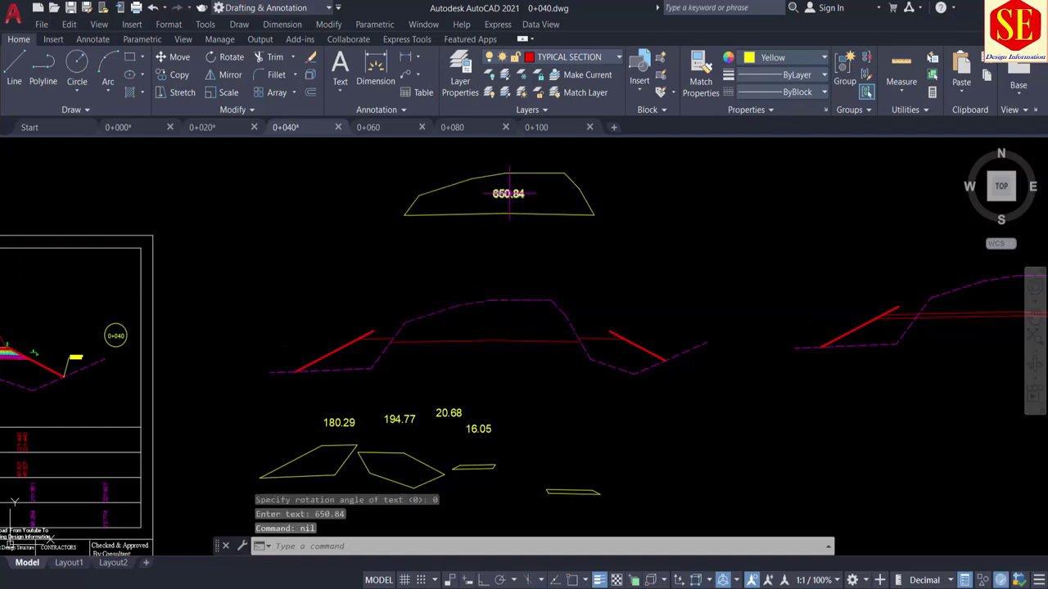
scroll(514, 189, "up", 6)
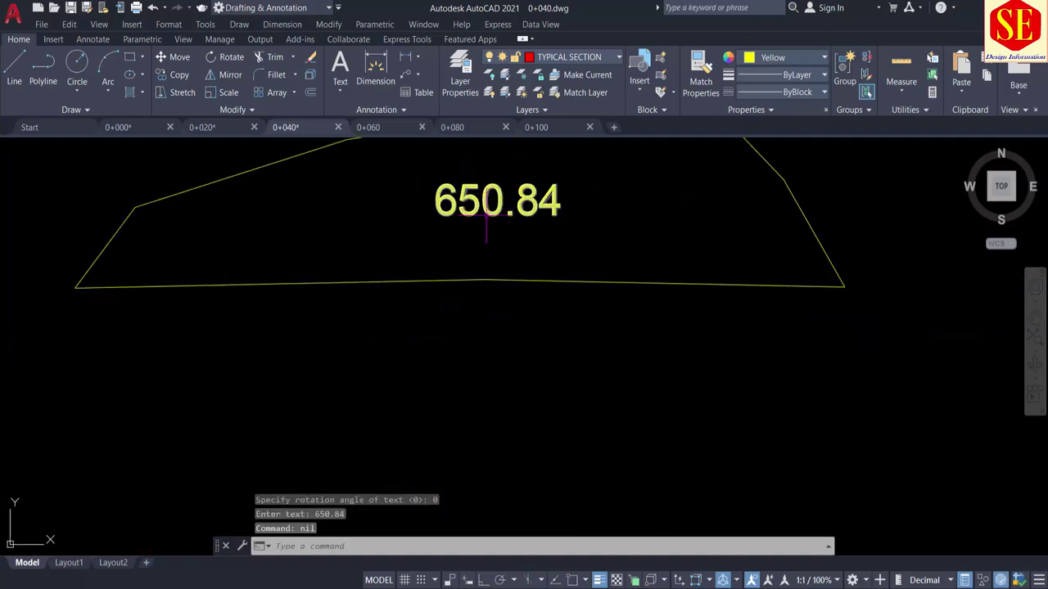
scroll(466, 193, "down", 3)
scroll(466, 193, "down", 3)
Replace the title block's Area in Cut value 454.32 with 650.84
middle_click_drag(278, 423, 401, 380)
scroll(322, 411, "up", 6)
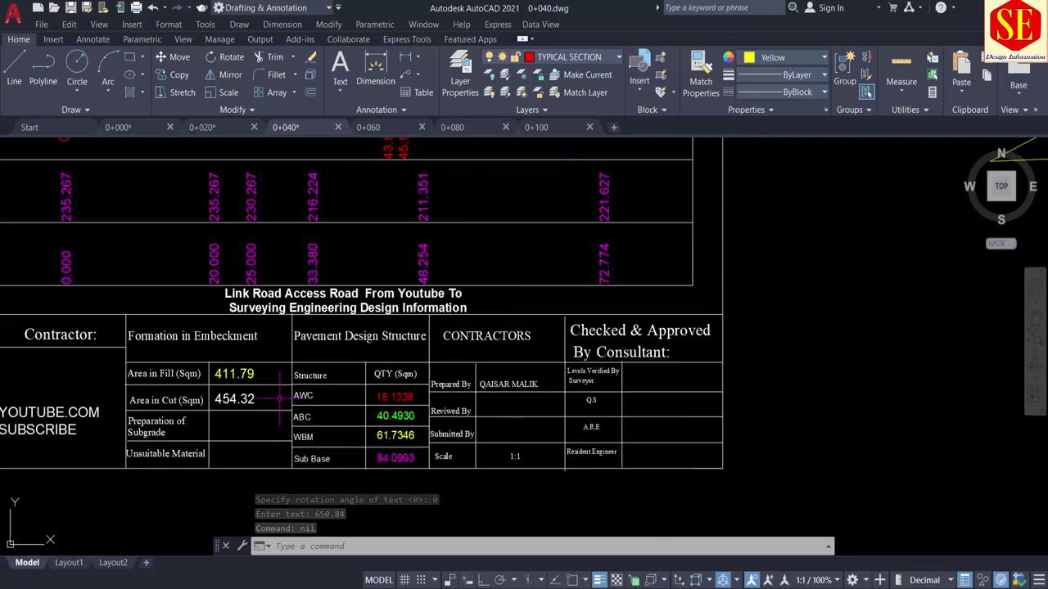
left_click(233, 398)
key("Escape")
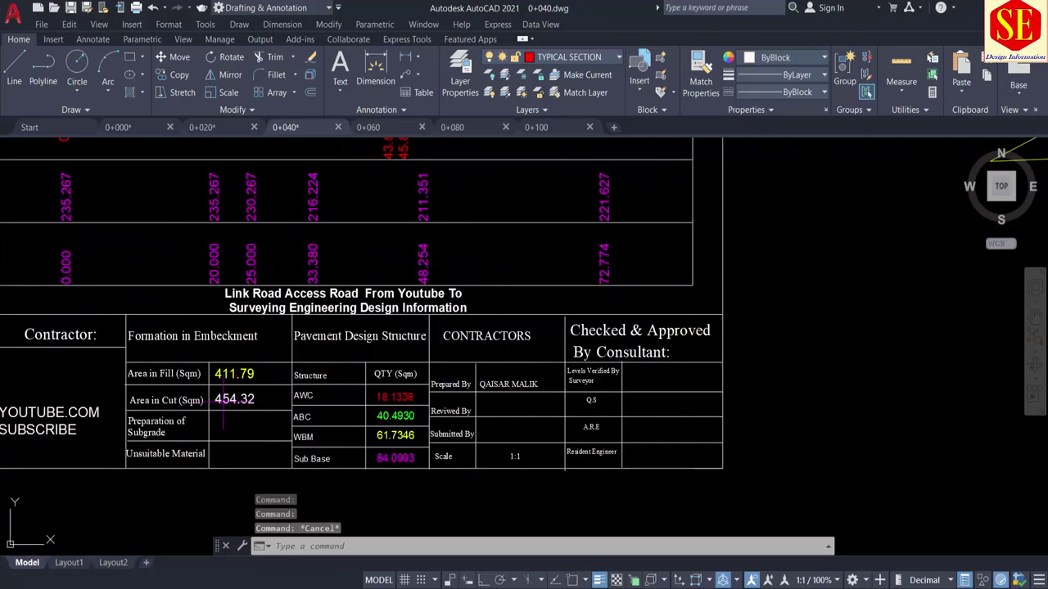
scroll(233, 398, "up", 3)
double_click(217, 398)
key("ctrl+a")
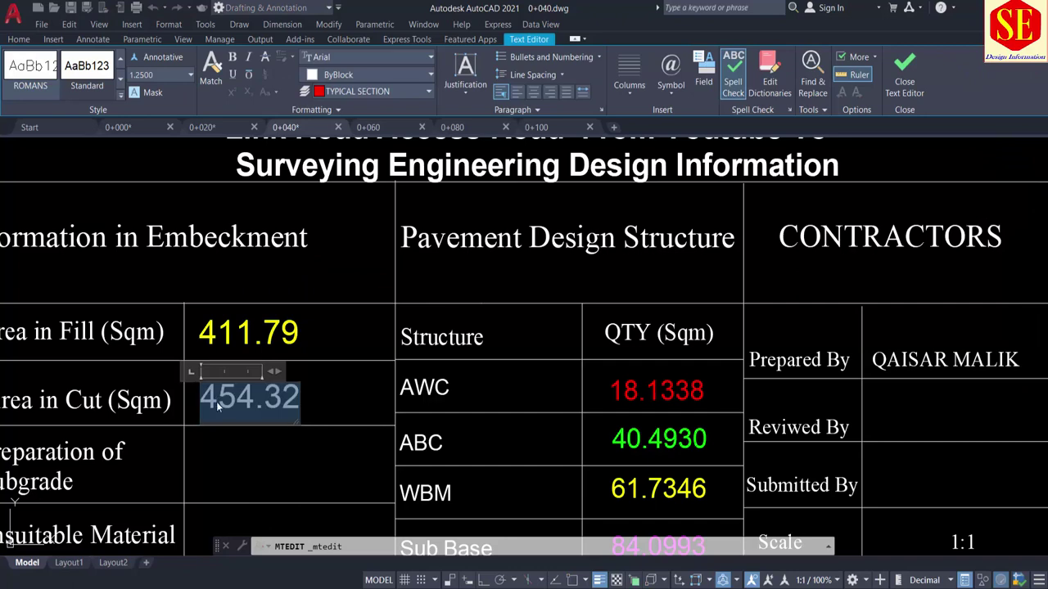
type("650.84")
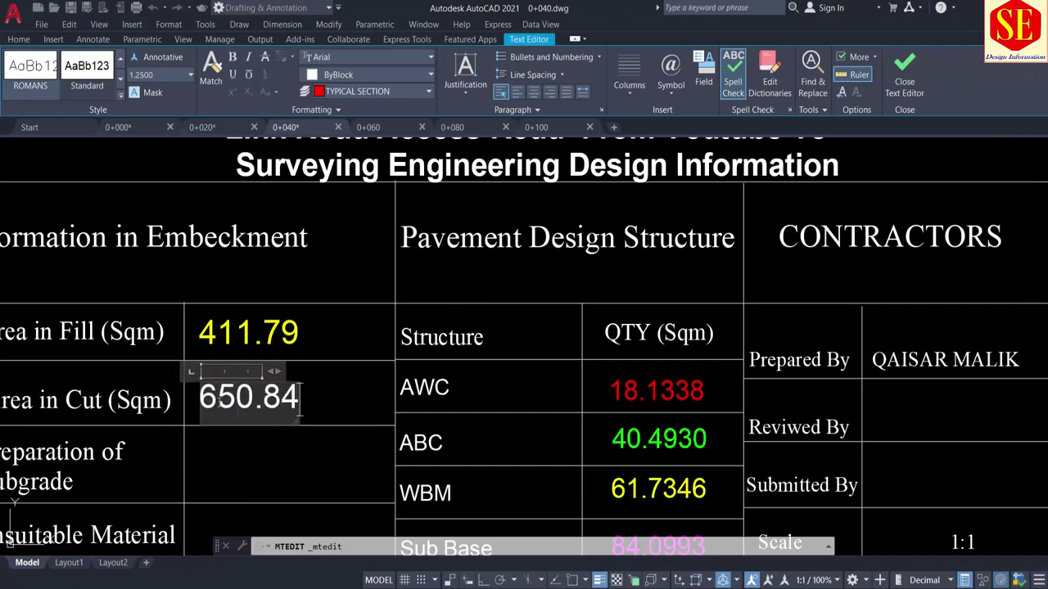
left_click(300, 403)
scroll(327, 327, "down", 8)
middle_click_drag(327, 246, 330, 262)
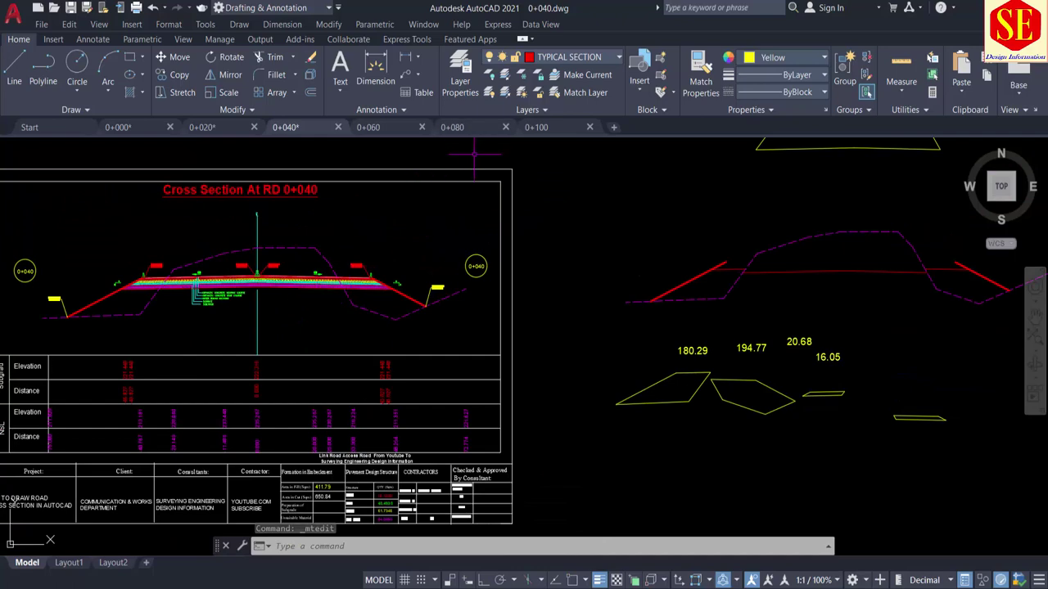
Review the 0+060, 0+080, 0+100, 0+000, 0+020 and 0+040 station drawings
left_click(368, 126)
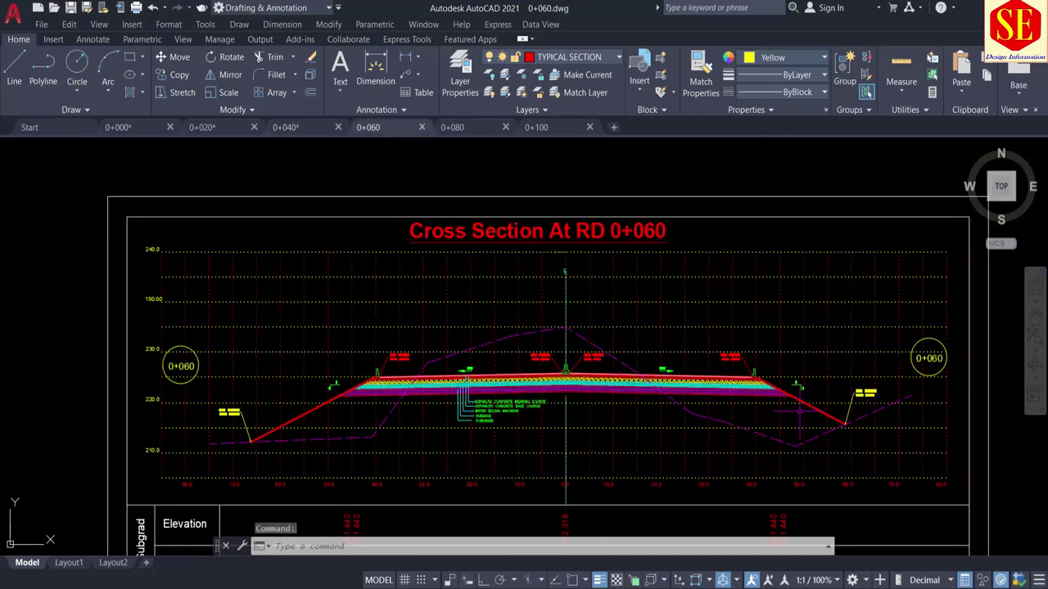
left_click(474, 126)
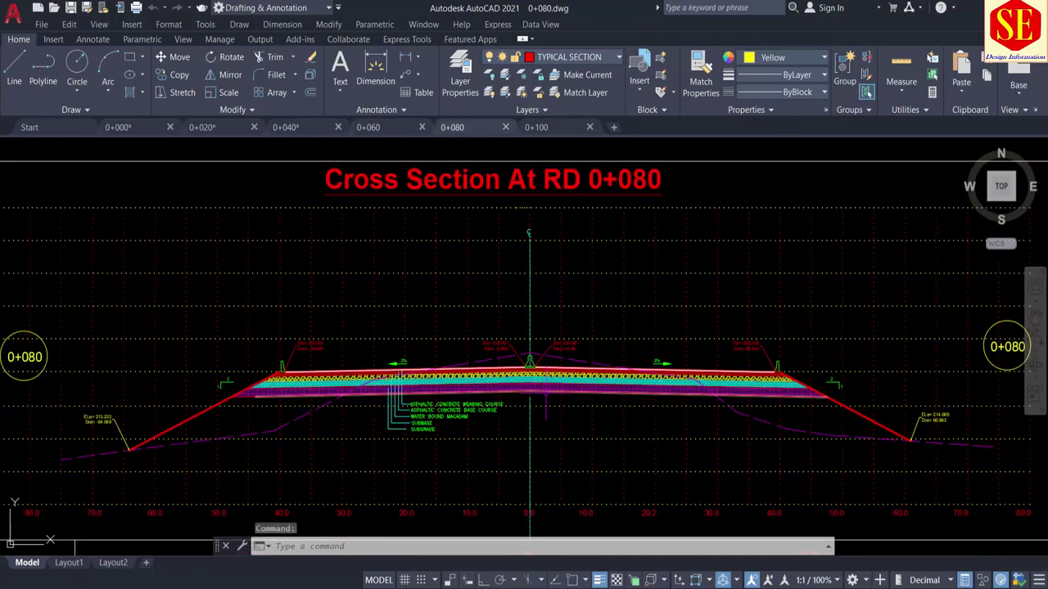
scroll(473, 152, "up", 2)
left_click(540, 127)
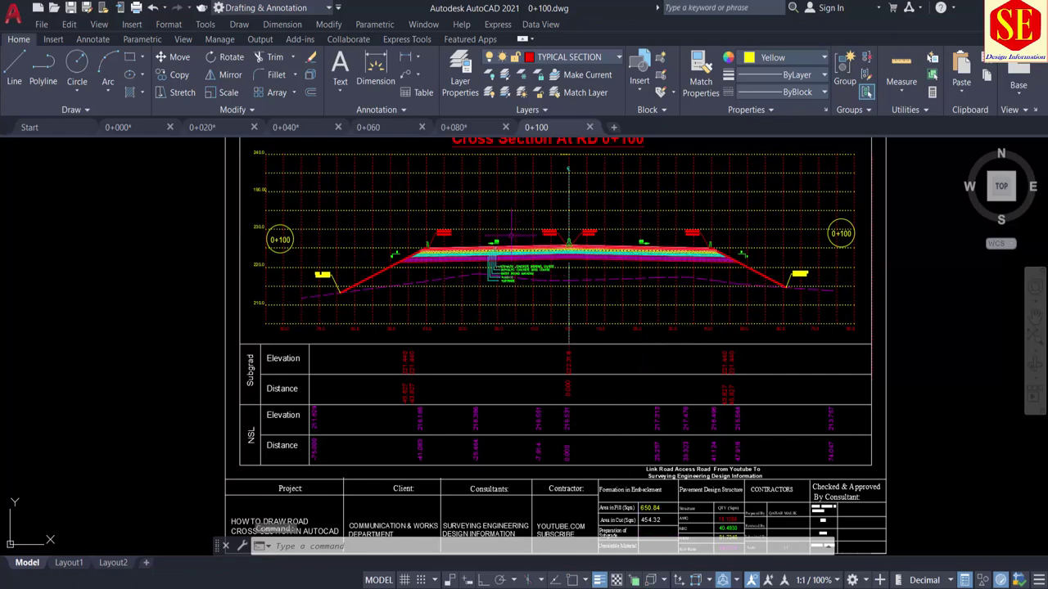
left_click(117, 128)
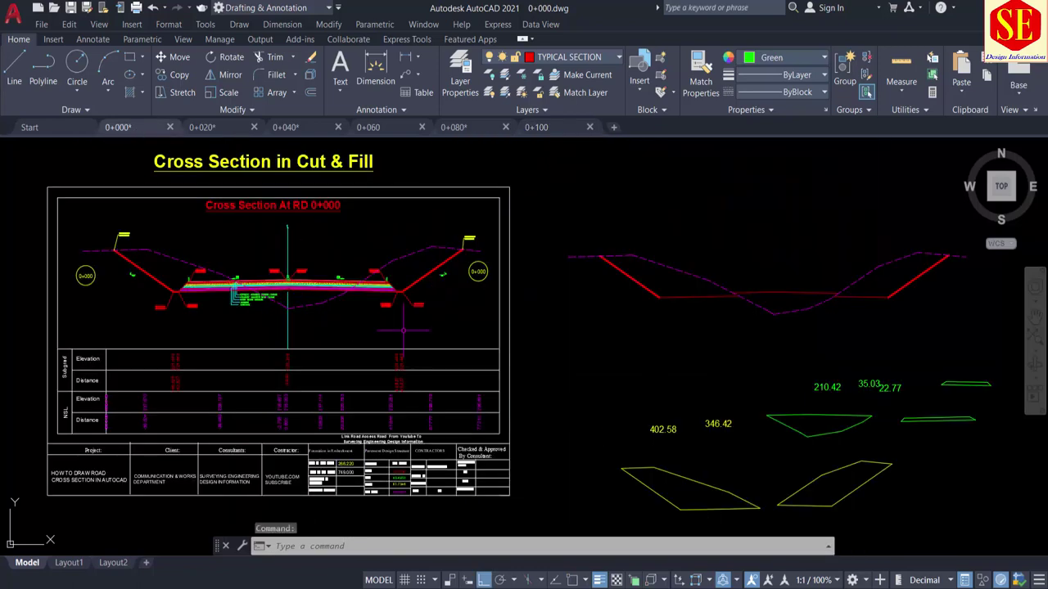
left_click(203, 128)
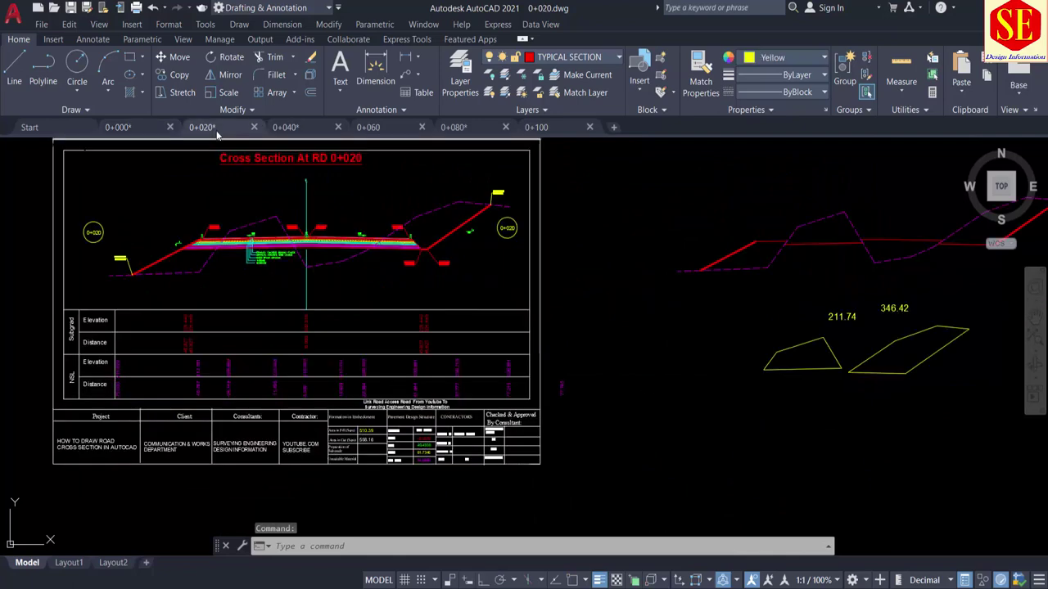
left_click(286, 129)
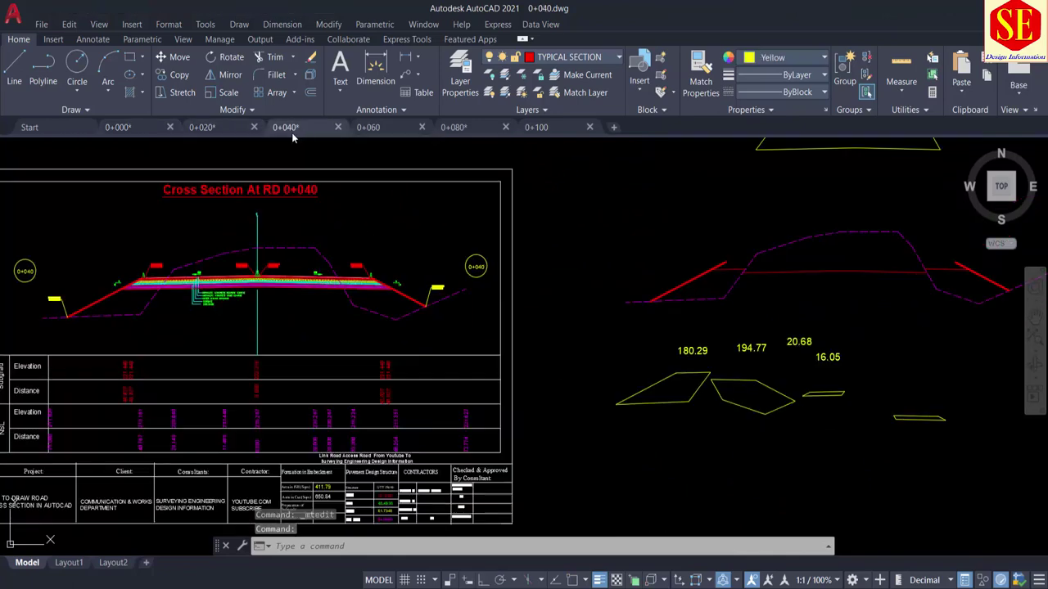
Return to the 0+060 drawing and bring the Volume Calculation workbook to the front
left_click(367, 128)
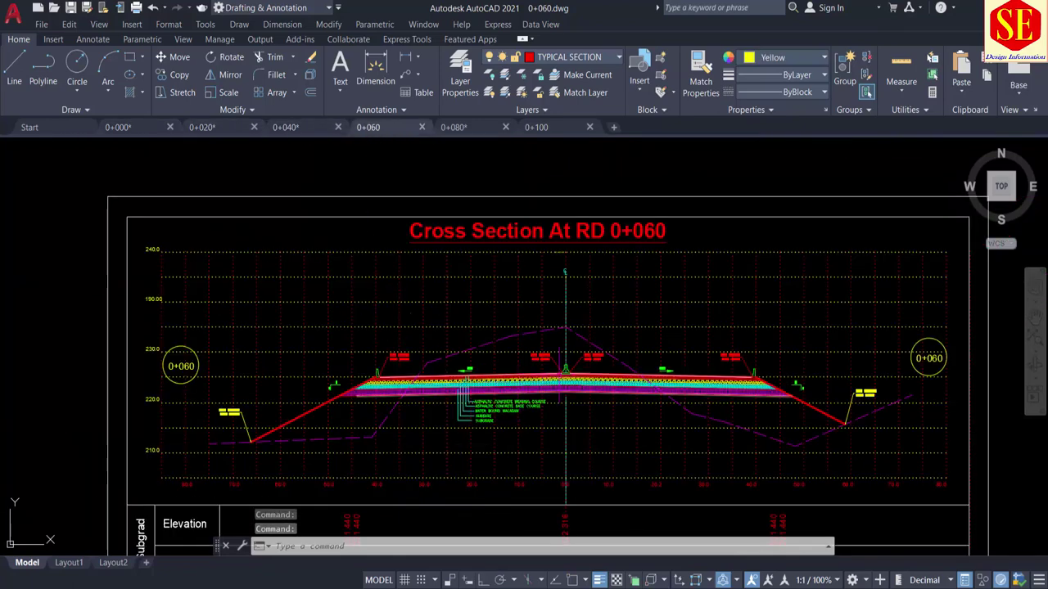
middle_click_drag(546, 422, 414, 368)
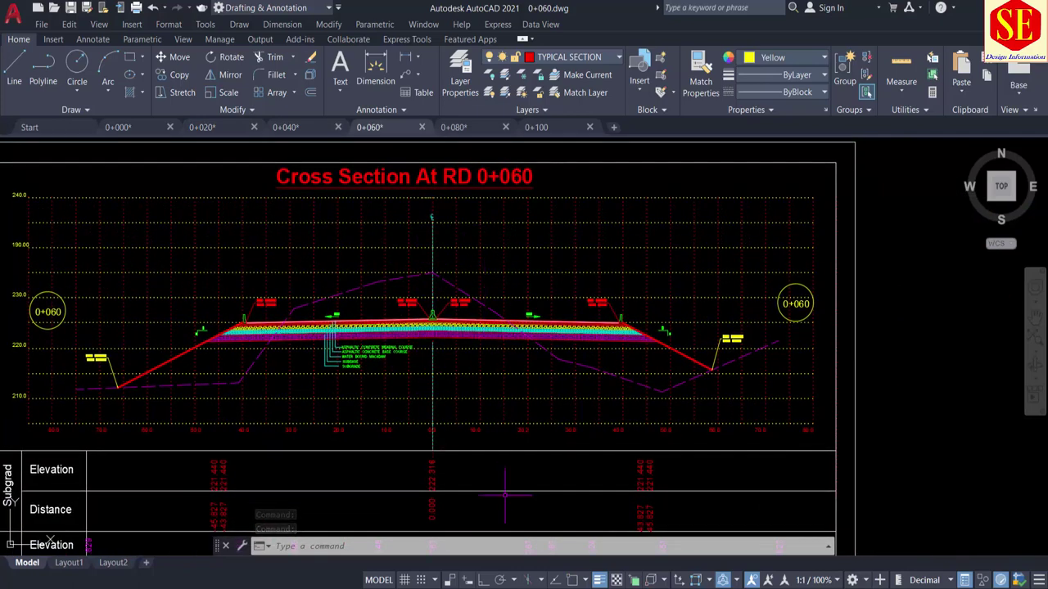
left_click(520, 540)
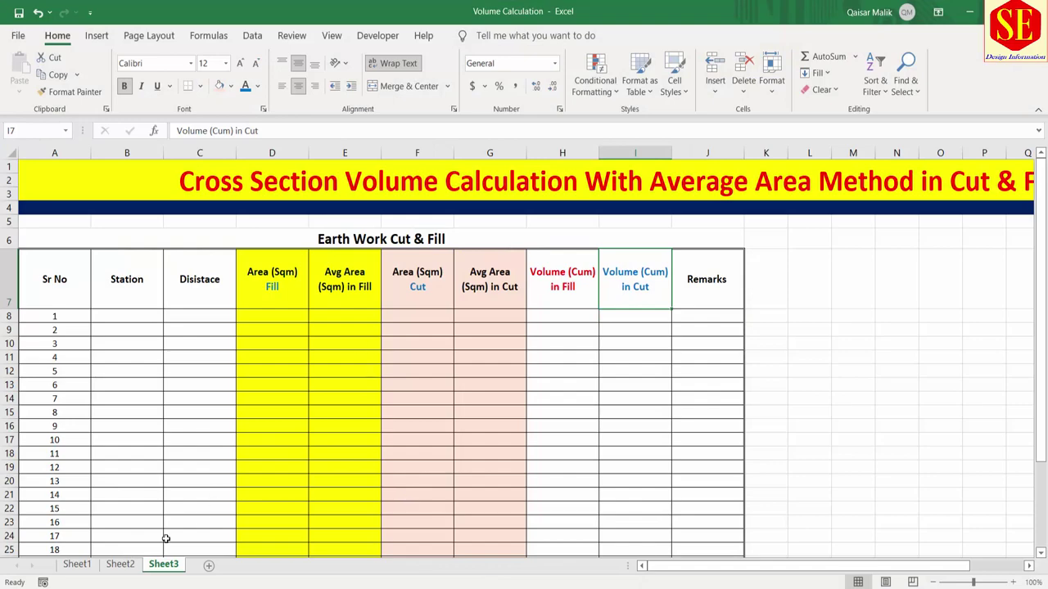
Check the Area (Sqm) Fill, Avg Area and Cut headers of Sheet2's completed table
left_click(119, 565)
left_click(311, 256)
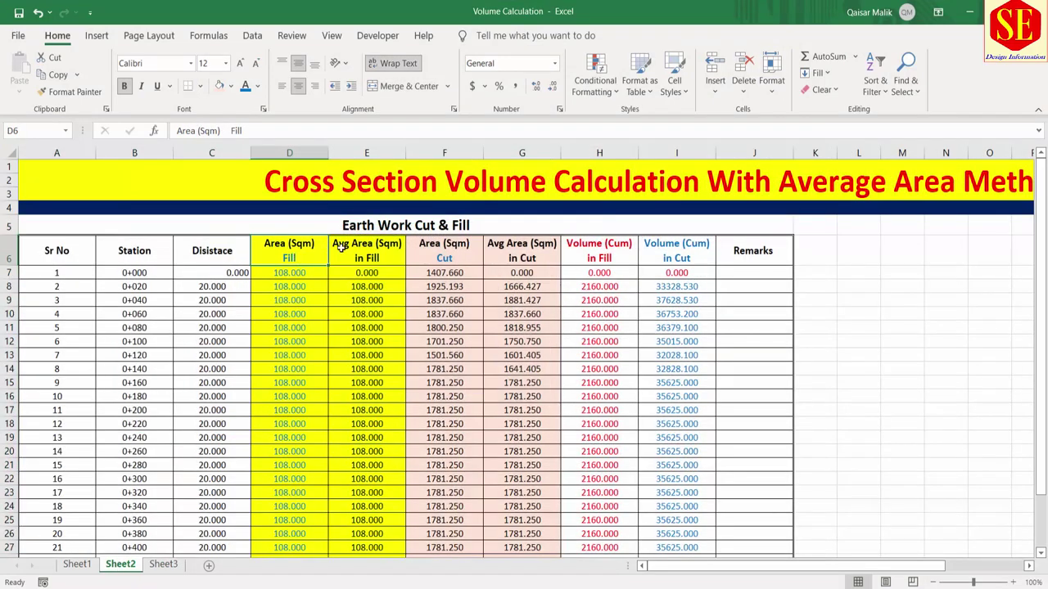
key("Right")
key("Left")
left_click(440, 252)
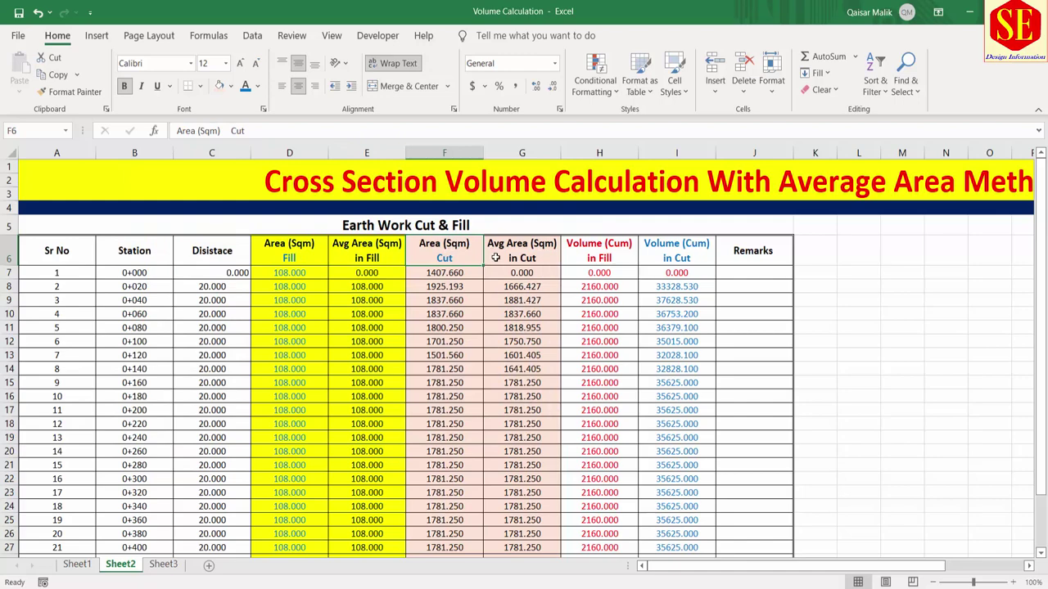
Compare the Sheet3, Sheet1 and Sheet2 tables, ending on the empty Sheet3 template
left_click(163, 565)
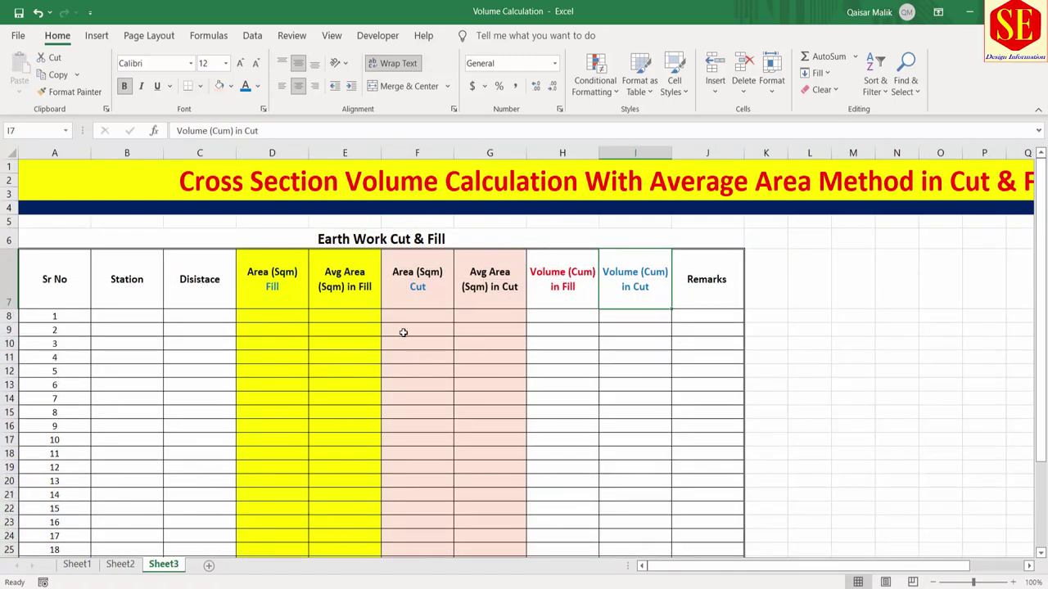
left_click(80, 566)
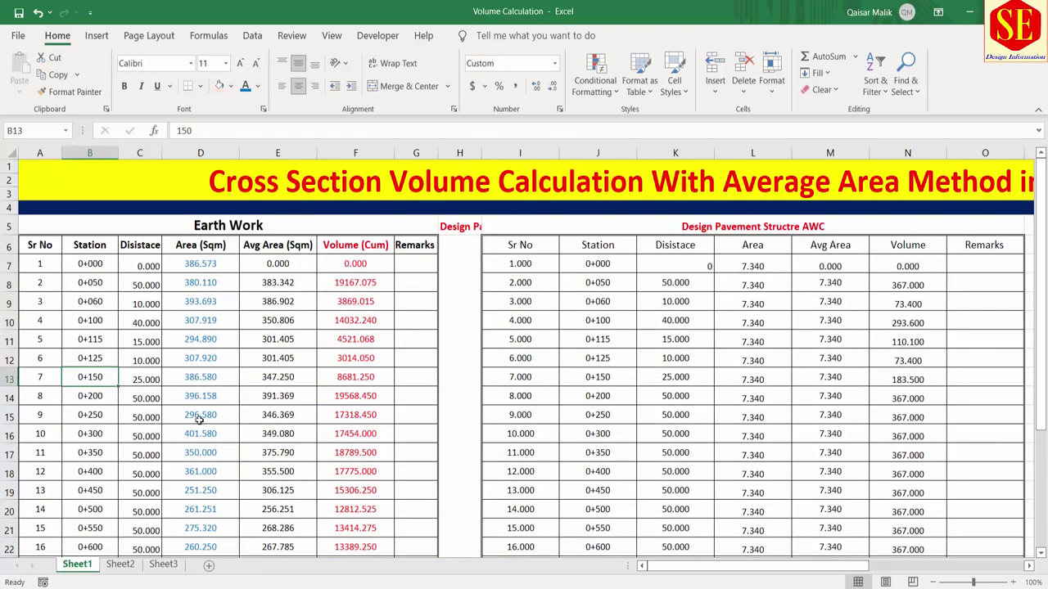
left_click(120, 564)
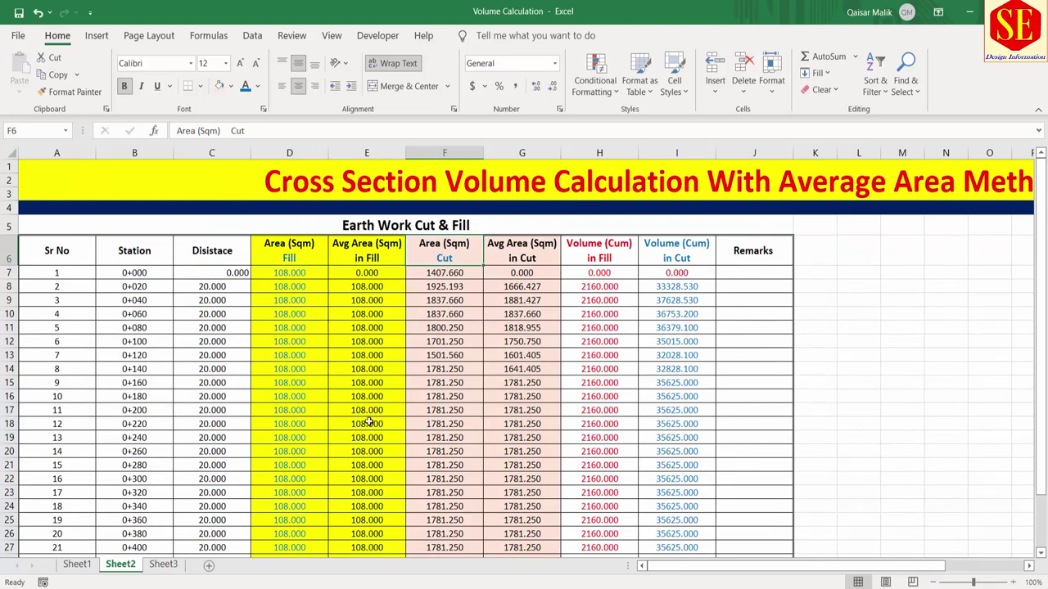
scroll(368, 422, "down", 2)
scroll(374, 337, "up", 2)
left_click(164, 564)
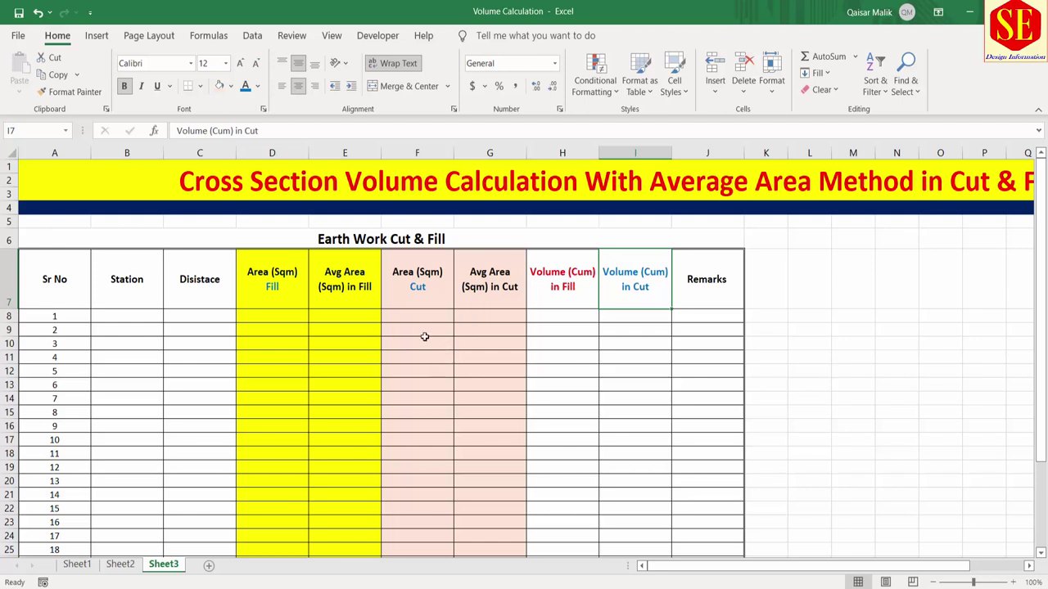
Enter stations 0, 20, 40 in B8:B10 and extend the series to B30 (0+440)
left_click(142, 318)
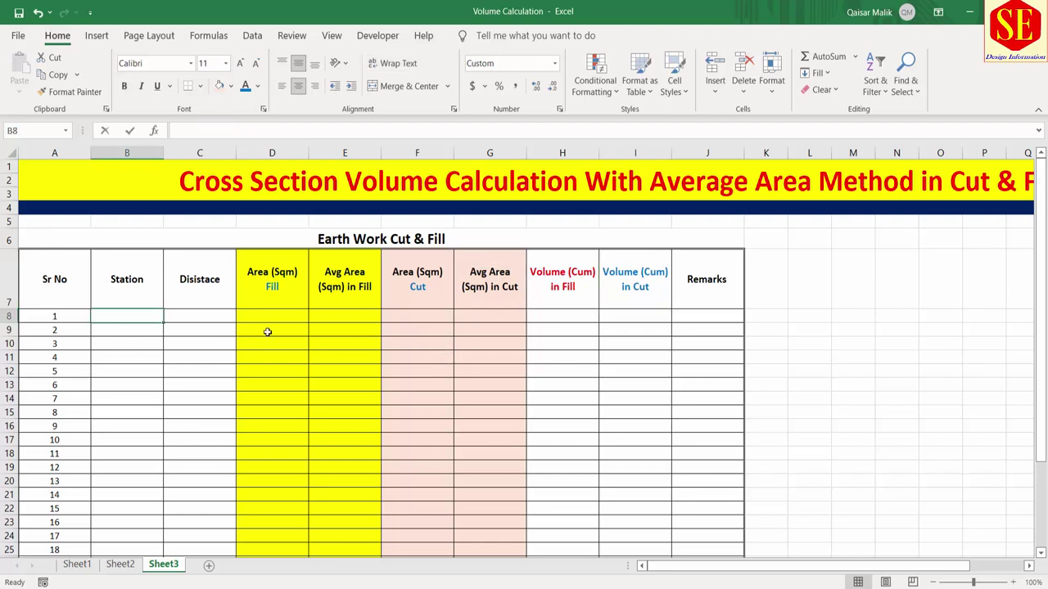
type("0")
key("Return")
type("20")
key("Return")
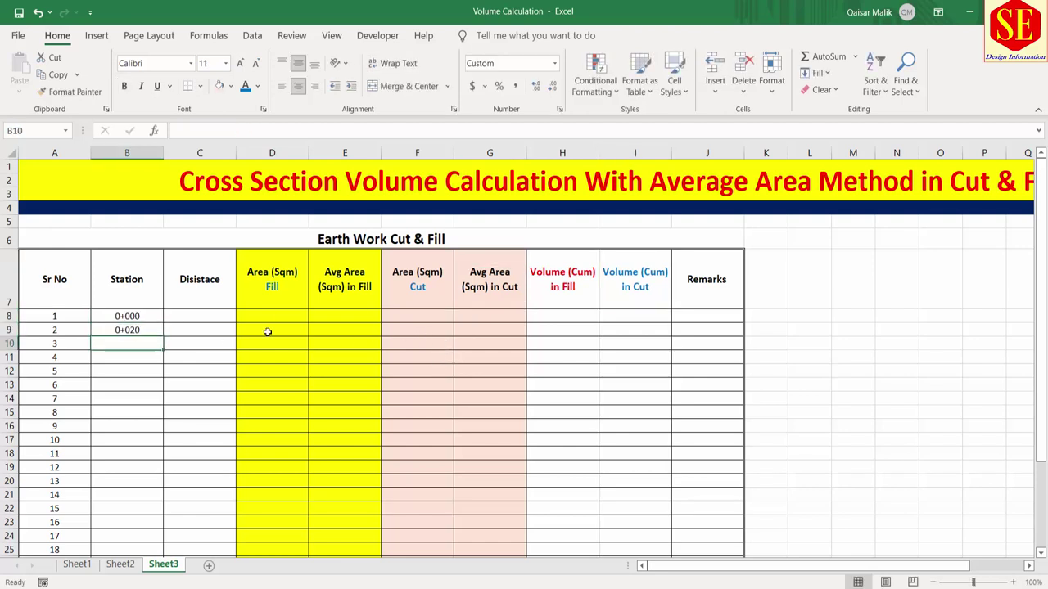
type("40")
key("Return")
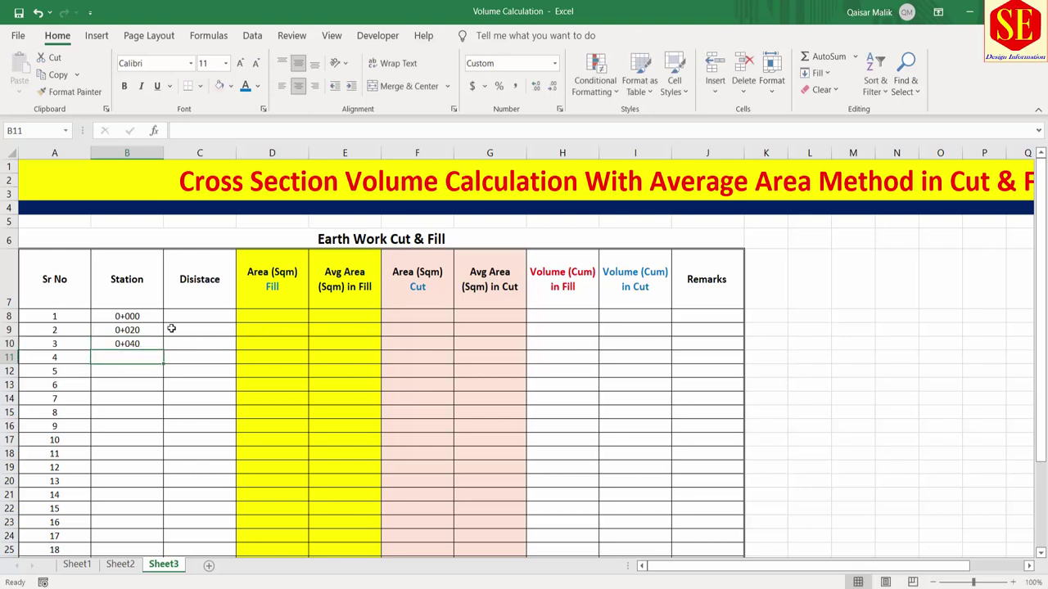
left_click_drag(147, 330, 164, 544)
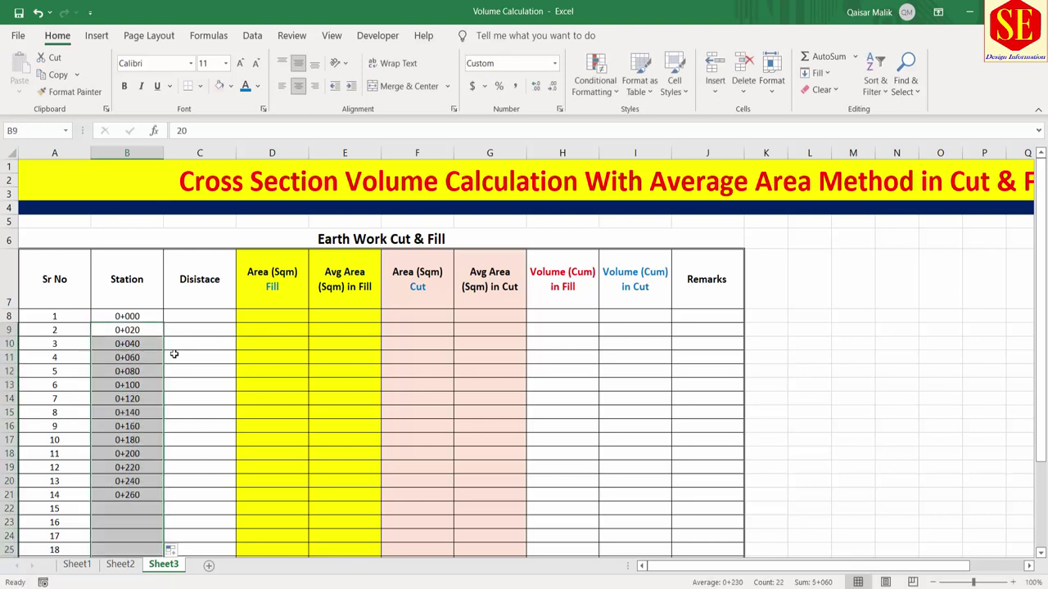
scroll(182, 352, "down", 2)
left_click_drag(164, 468, 107, 528)
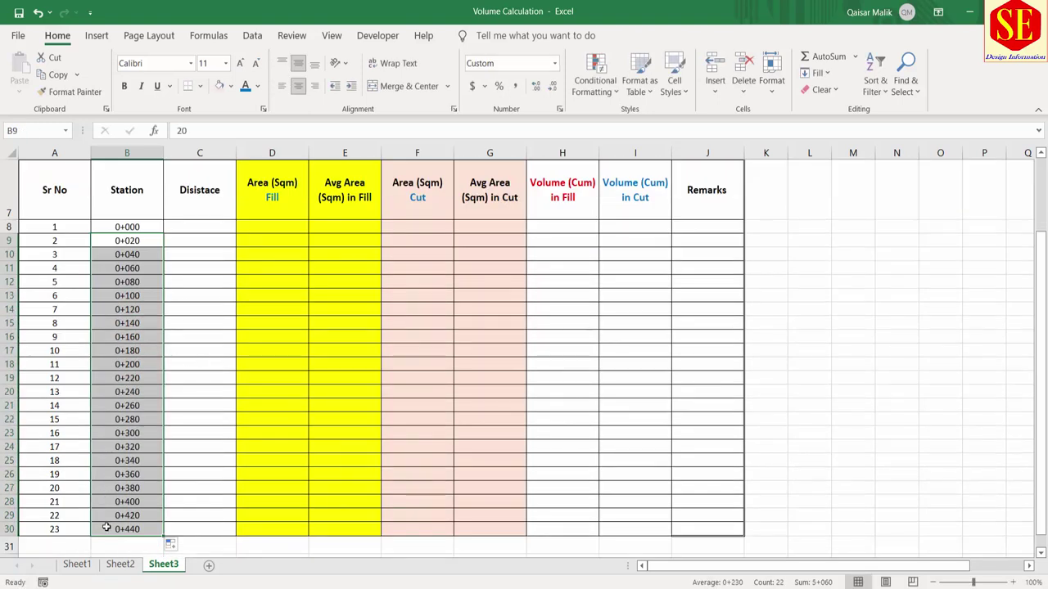
Enter distance 0 in C8 and =(B9-B8) in C9, filling it down to C30
left_click(206, 228)
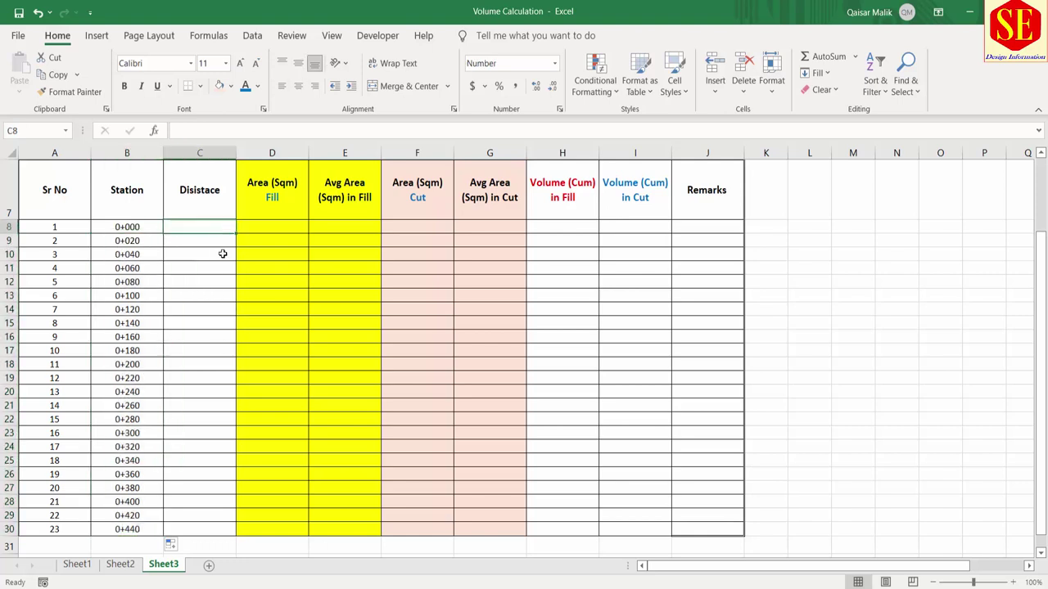
type("0")
key("Return")
type("=")
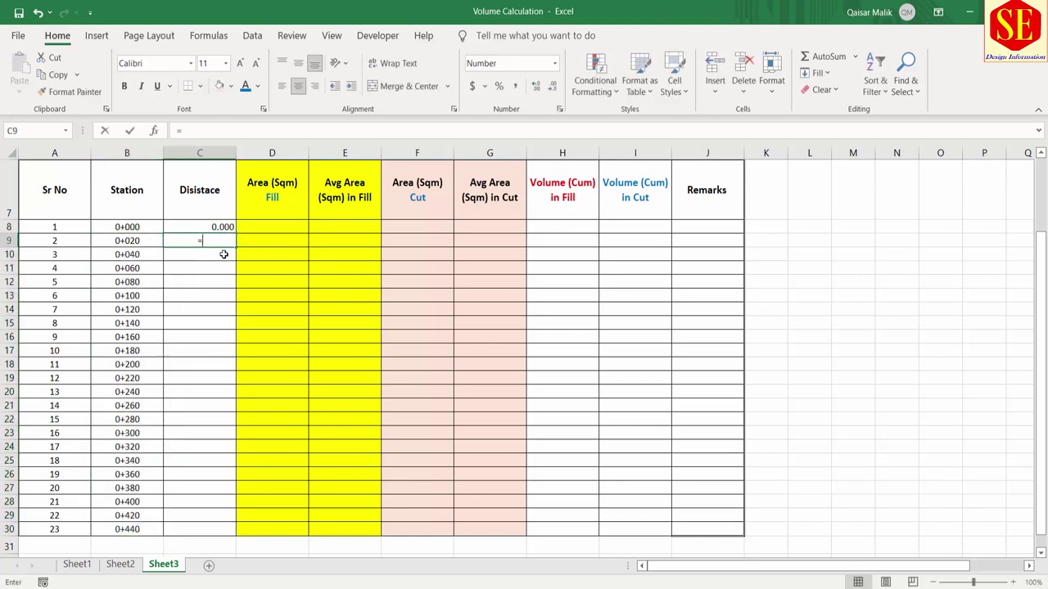
type("(")
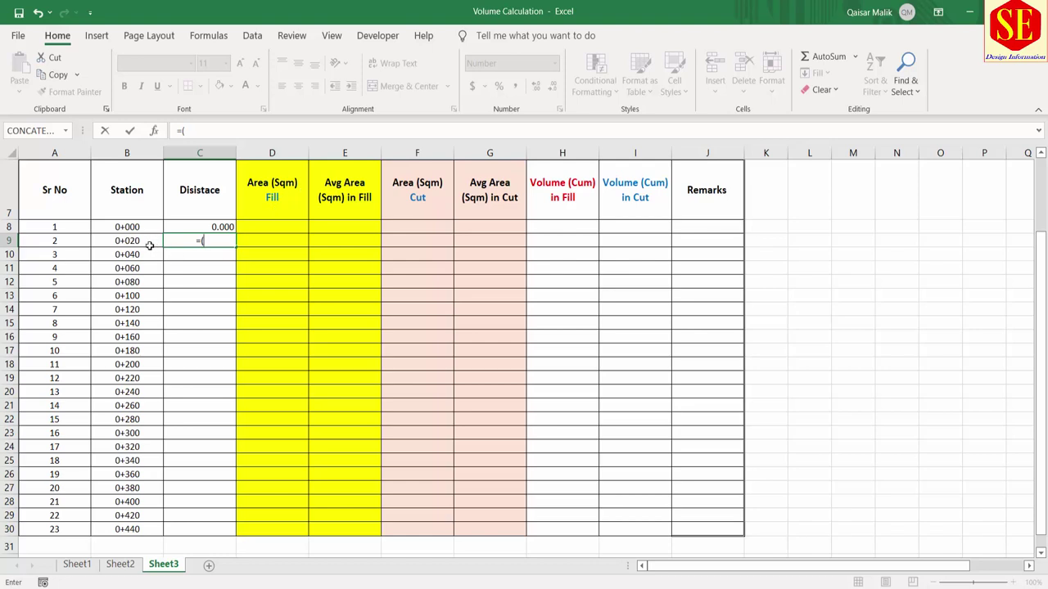
left_click(150, 244)
type("-")
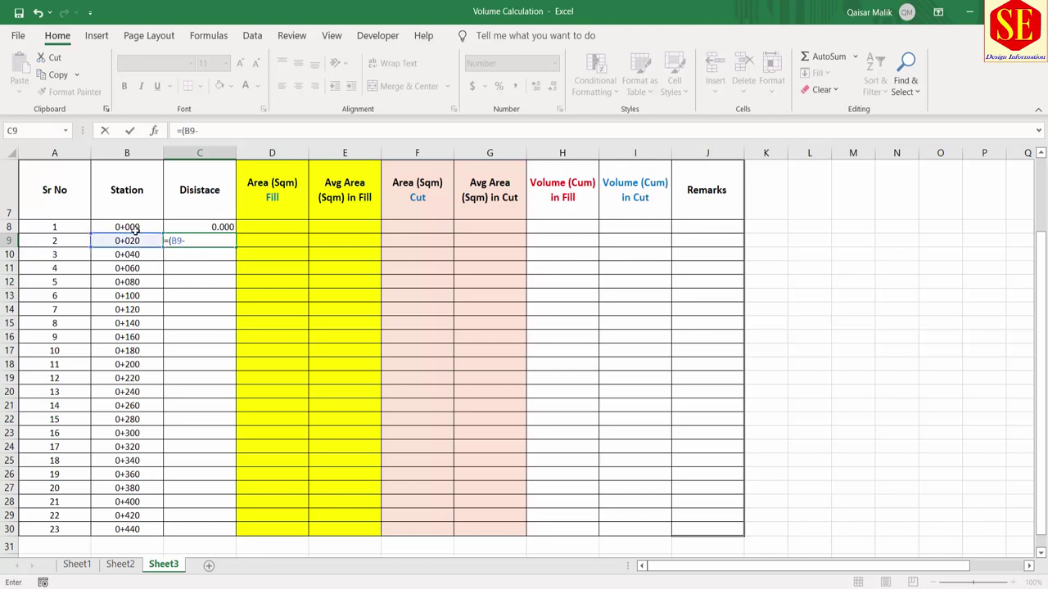
left_click(135, 230)
type(")")
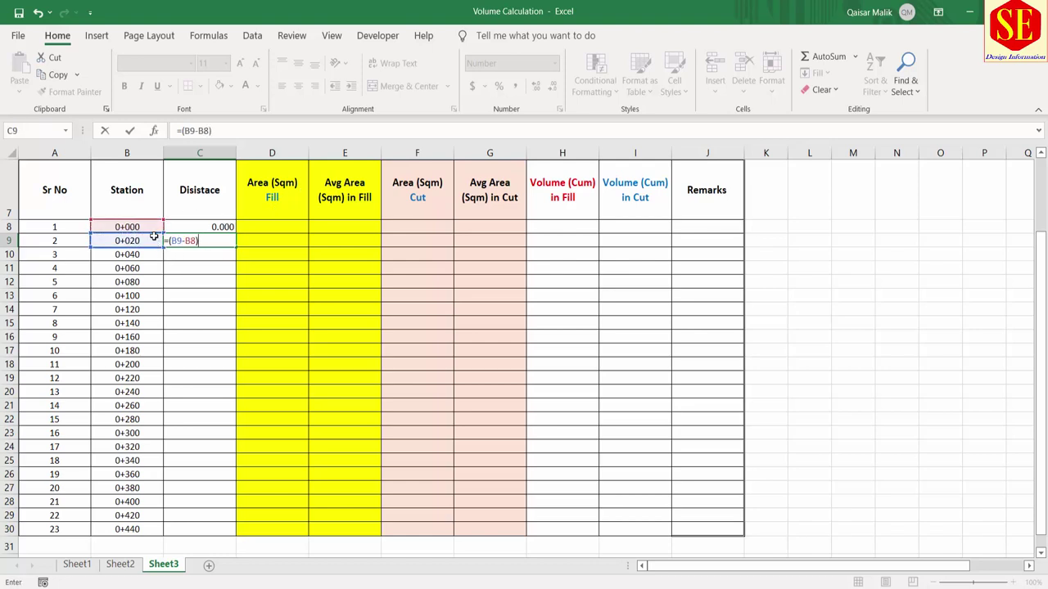
key("Return")
left_click(204, 240)
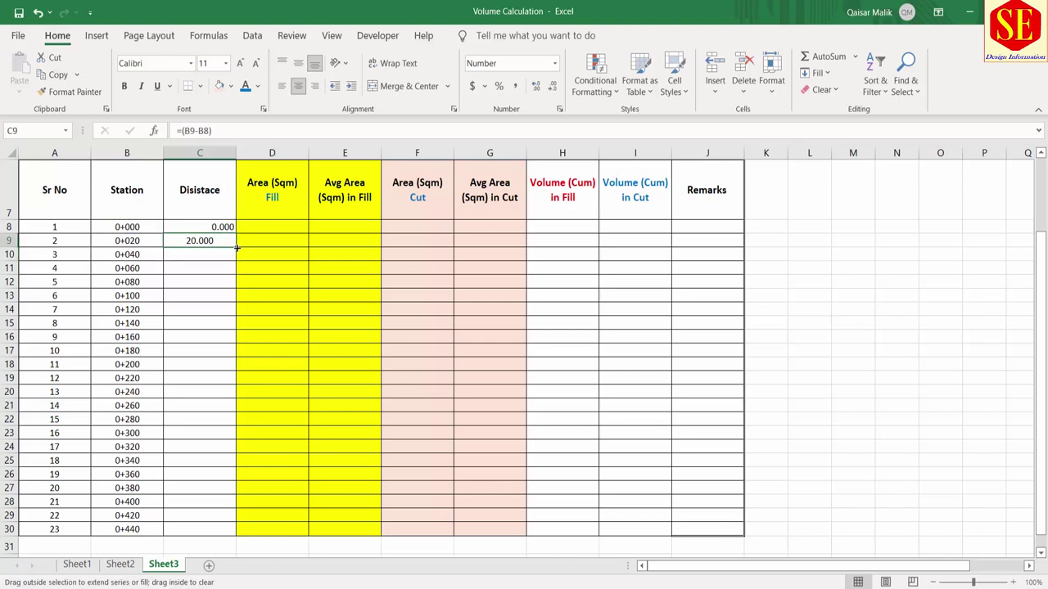
double_click(237, 247)
left_click(276, 228)
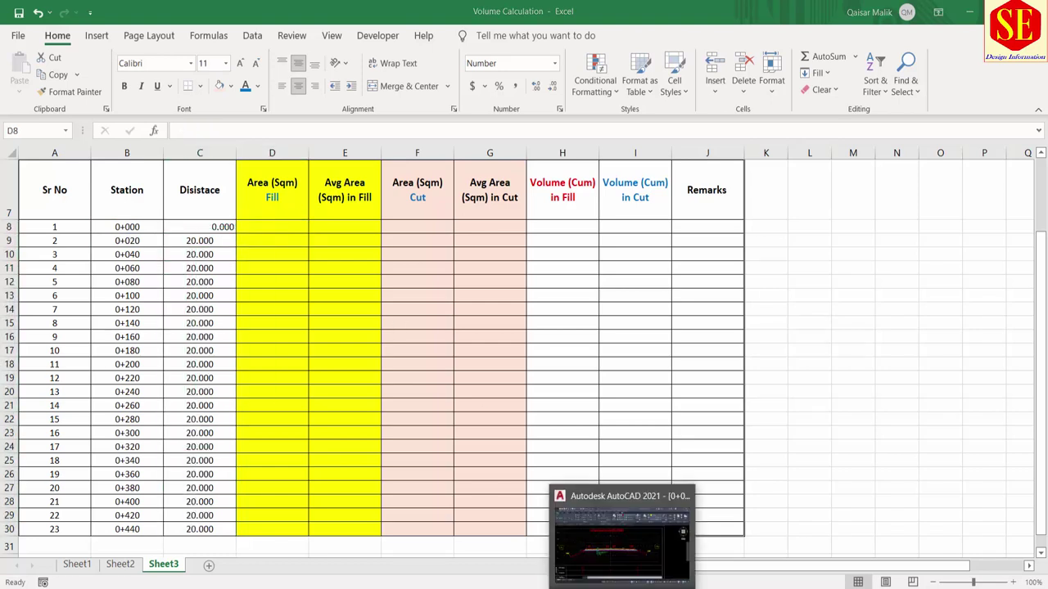
Read the 0+000 title block in AutoCAD and enter fill area 268.220 in D8
left_click(622, 540)
left_click(119, 126)
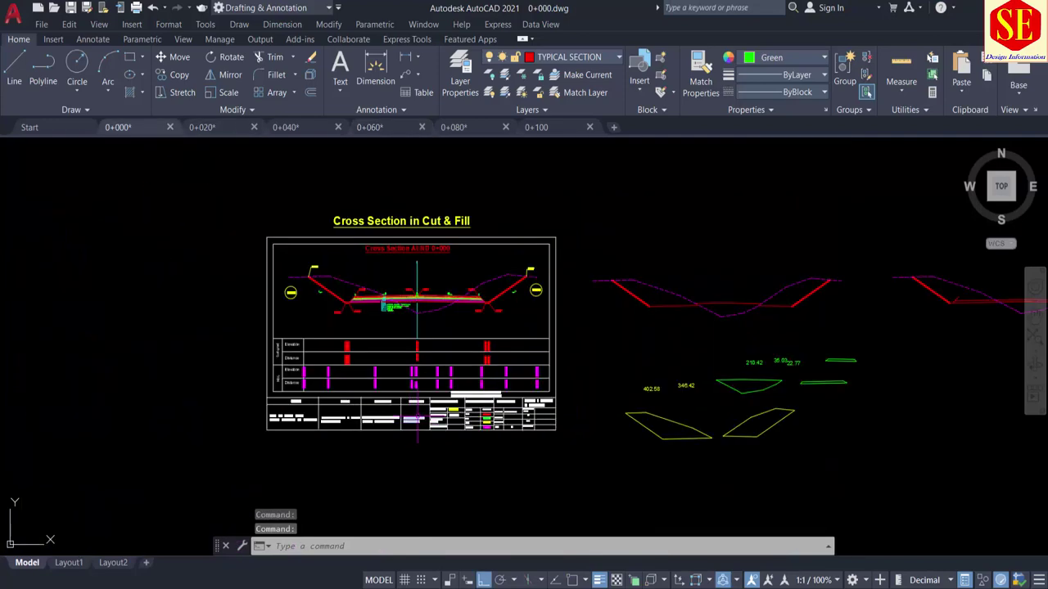
scroll(417, 418, "up", 10)
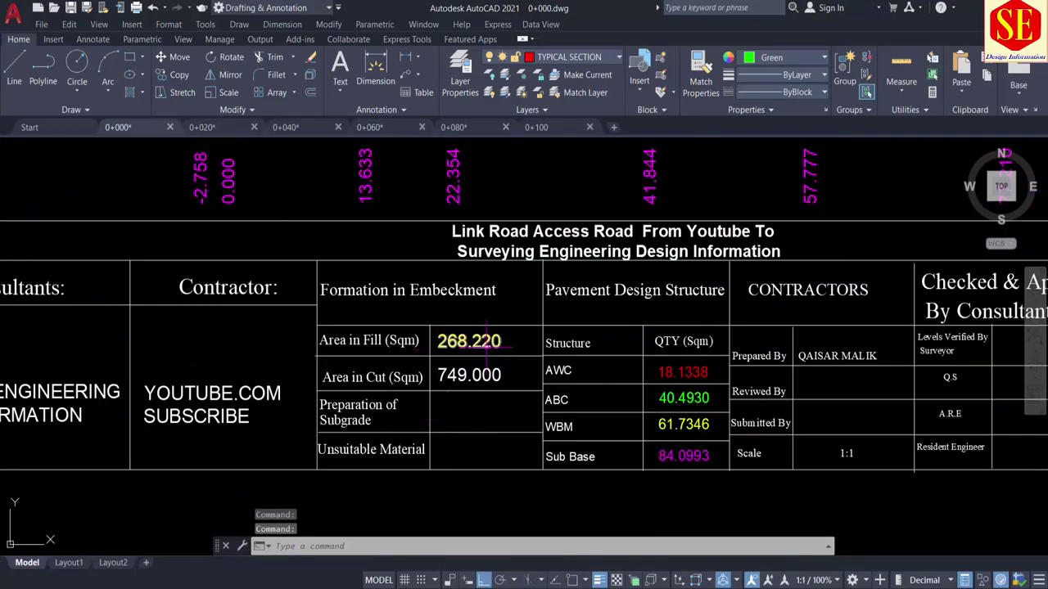
key("alt+Tab")
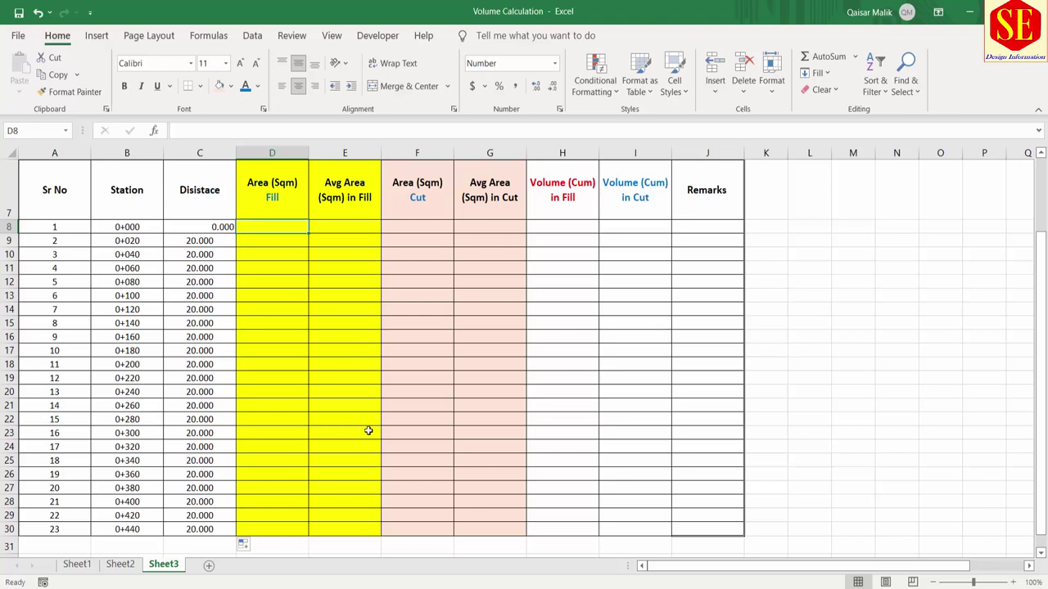
type("268.")
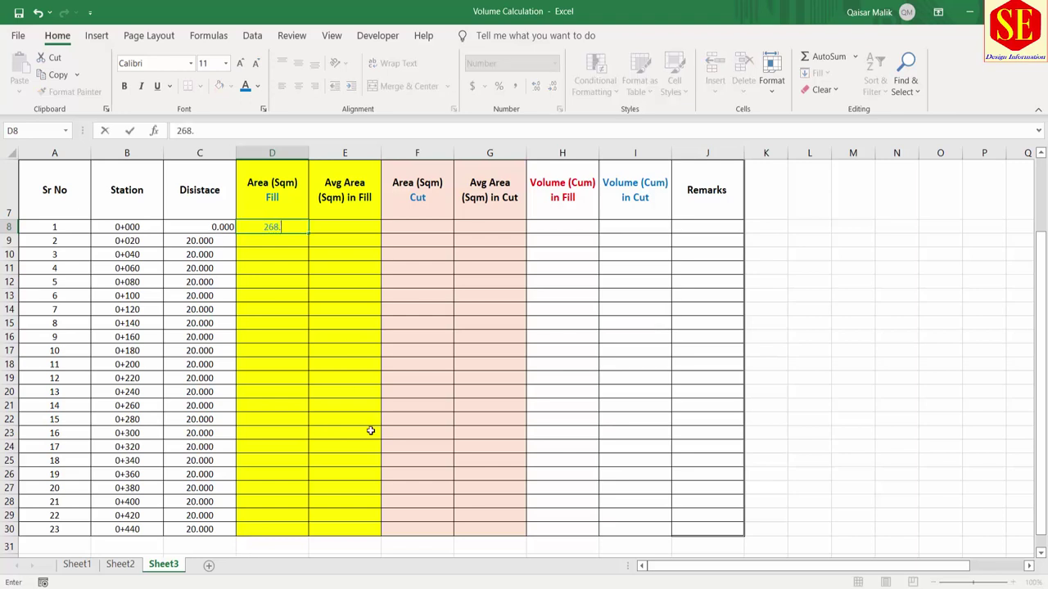
type("220")
key("Return")
Check the drawing and enter the 0+000 cut area 749 in F8
left_click(415, 228)
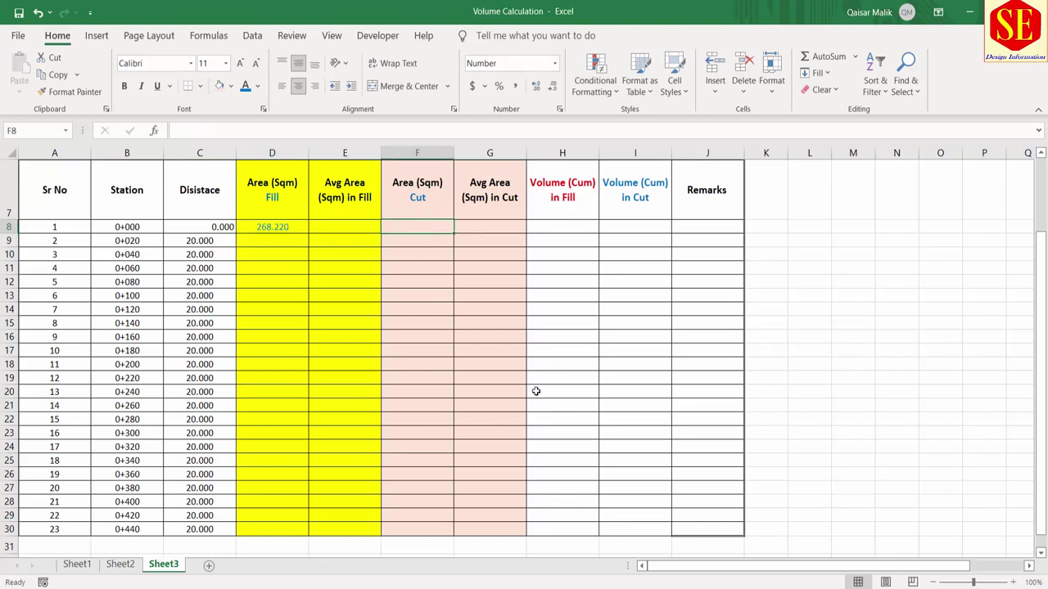
key("alt+Tab")
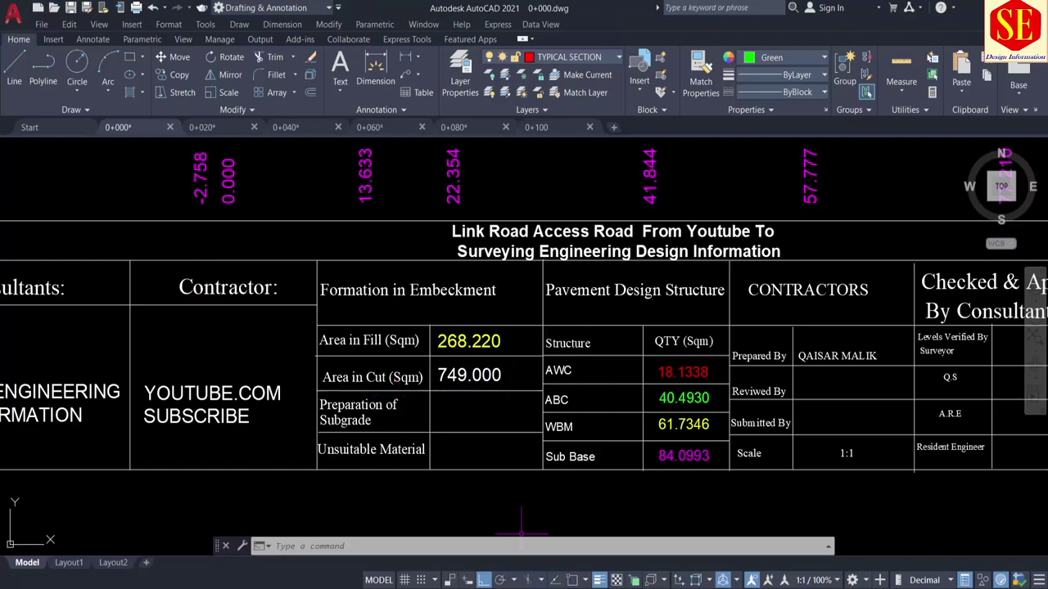
key("alt+Tab")
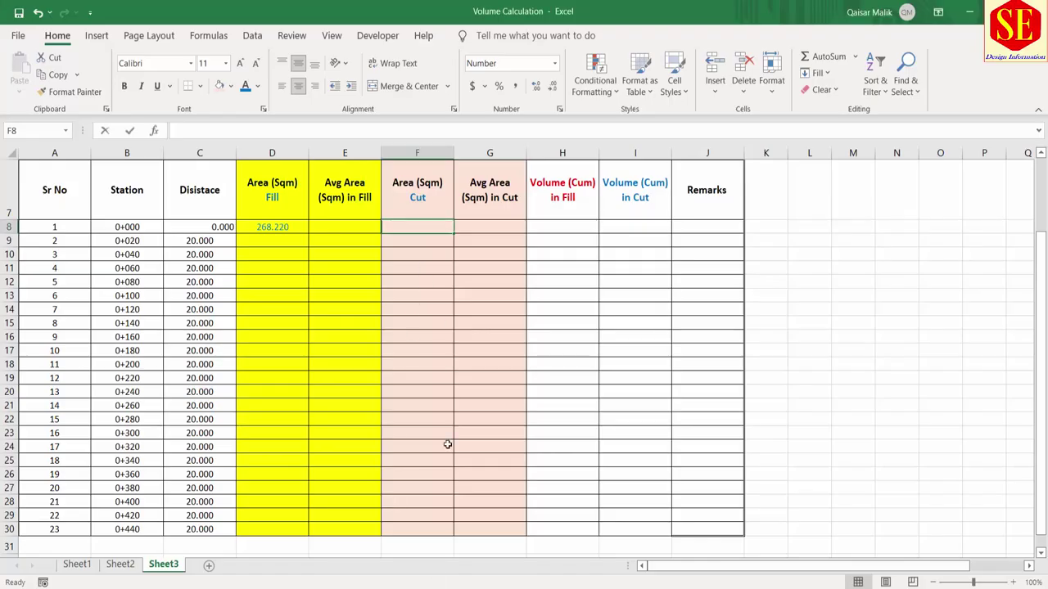
type("749")
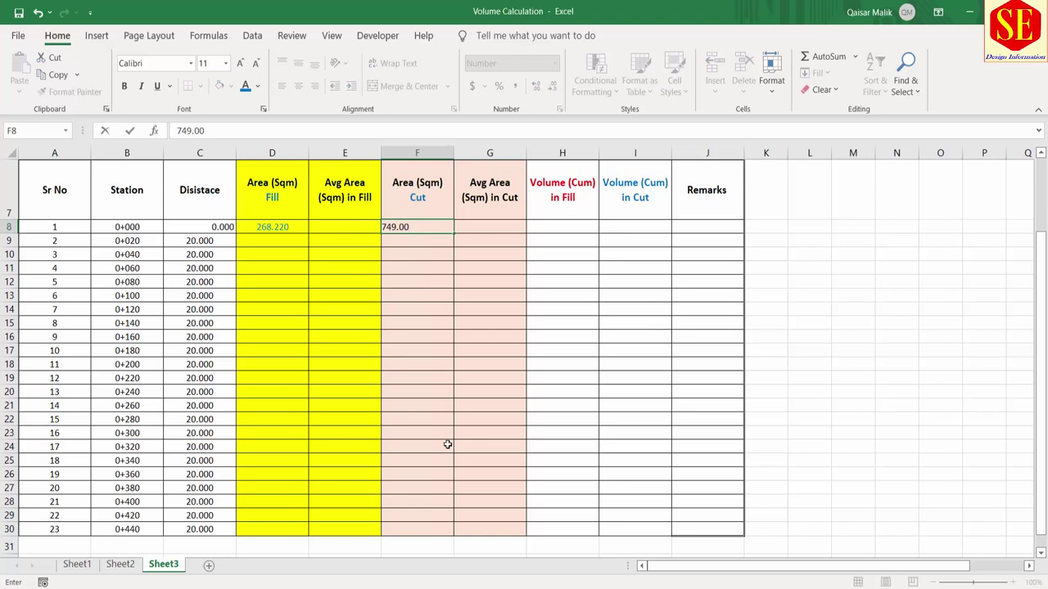
left_click(272, 229)
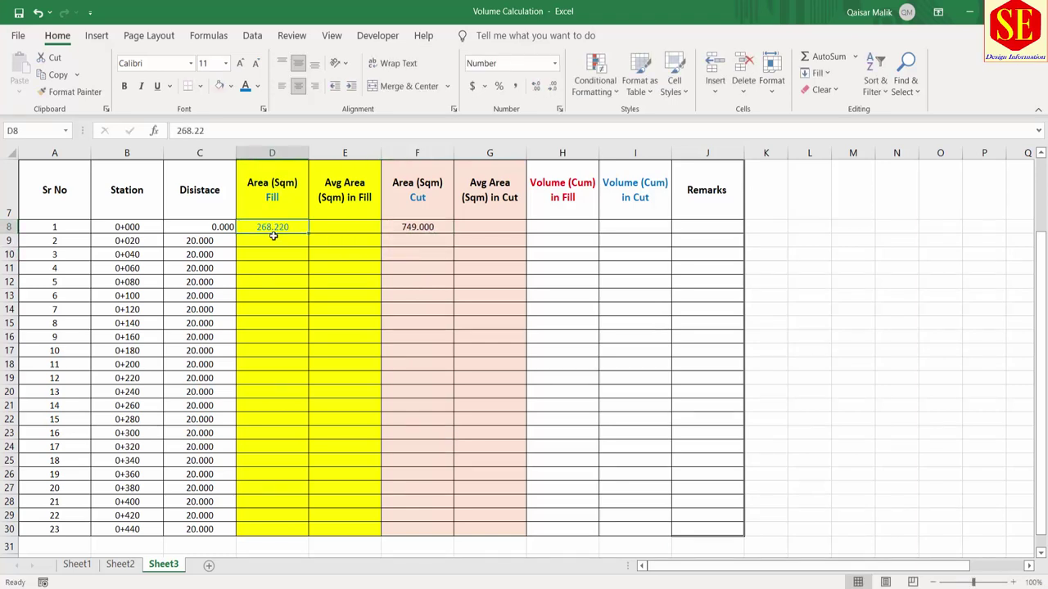
left_click(433, 227)
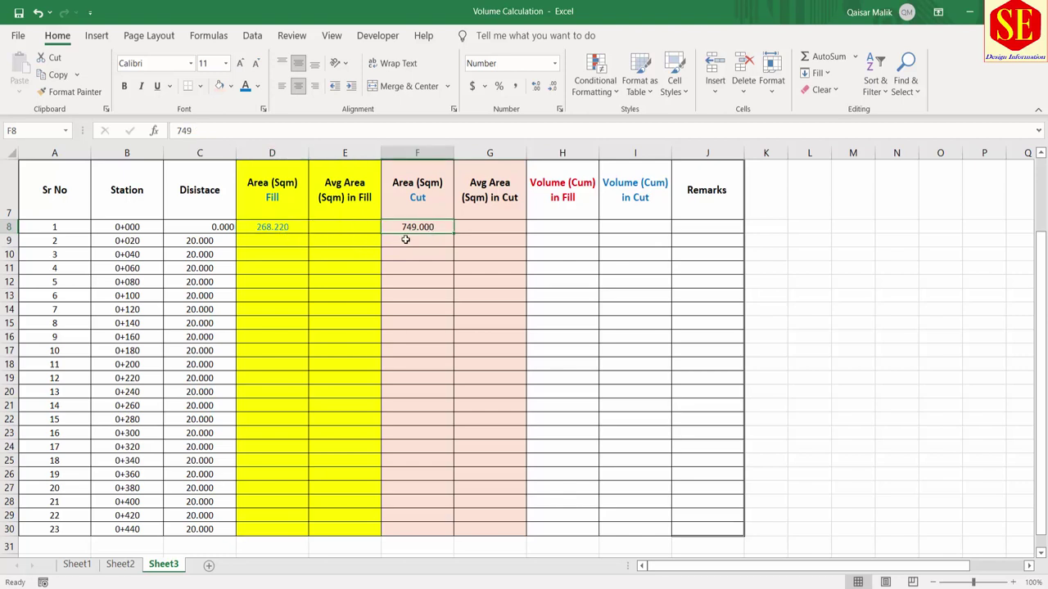
key("alt+Tab")
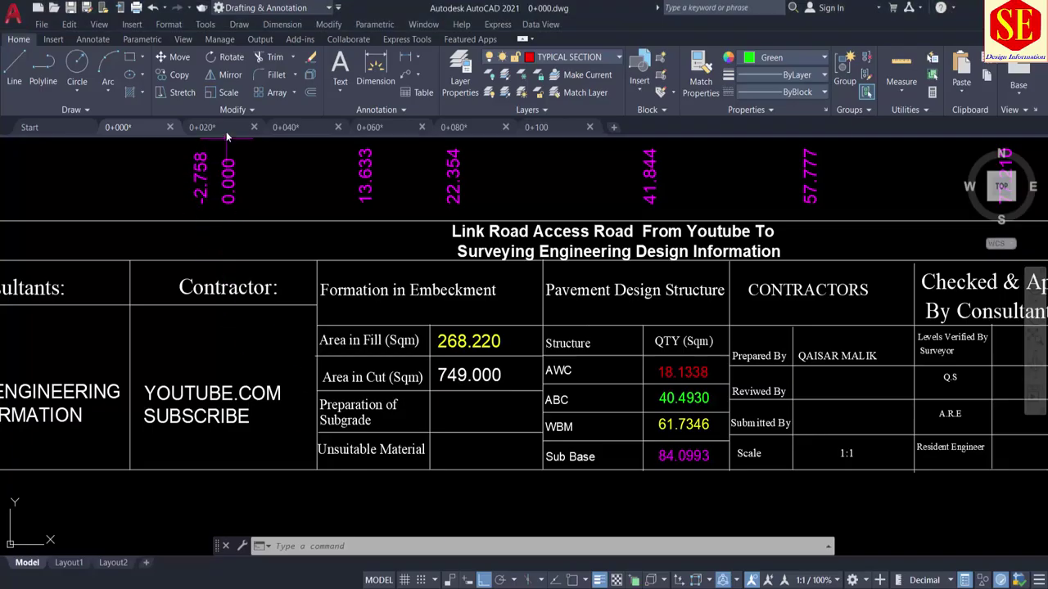
Read the 0+020 title block and enter fill area 510.39 in D9
left_click(203, 127)
scroll(364, 433, "up", 3)
scroll(368, 433, "up", 3)
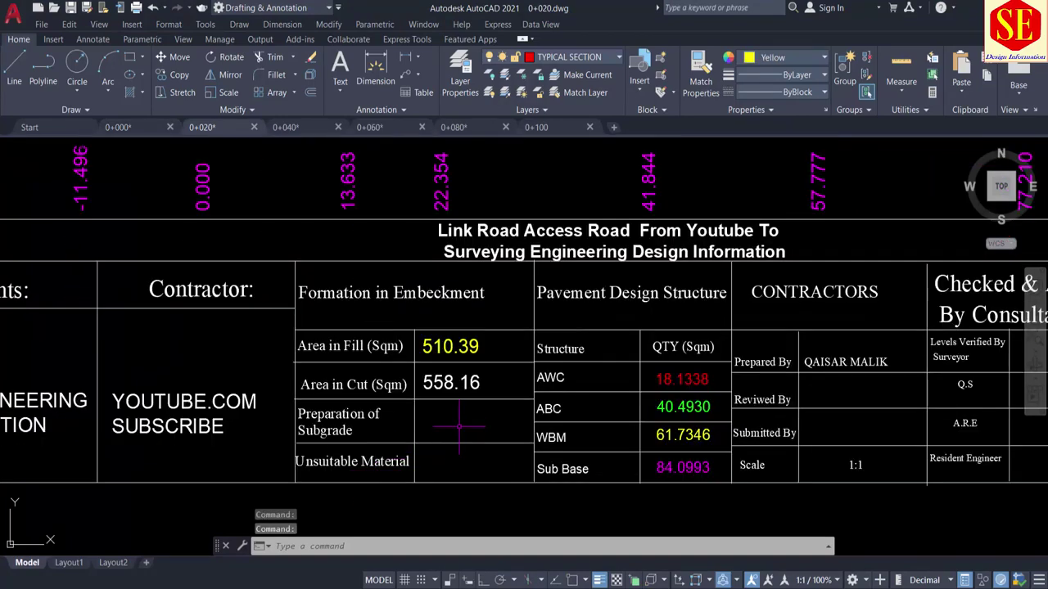
scroll(368, 298, "down", 1)
scroll(358, 305, "up", 1)
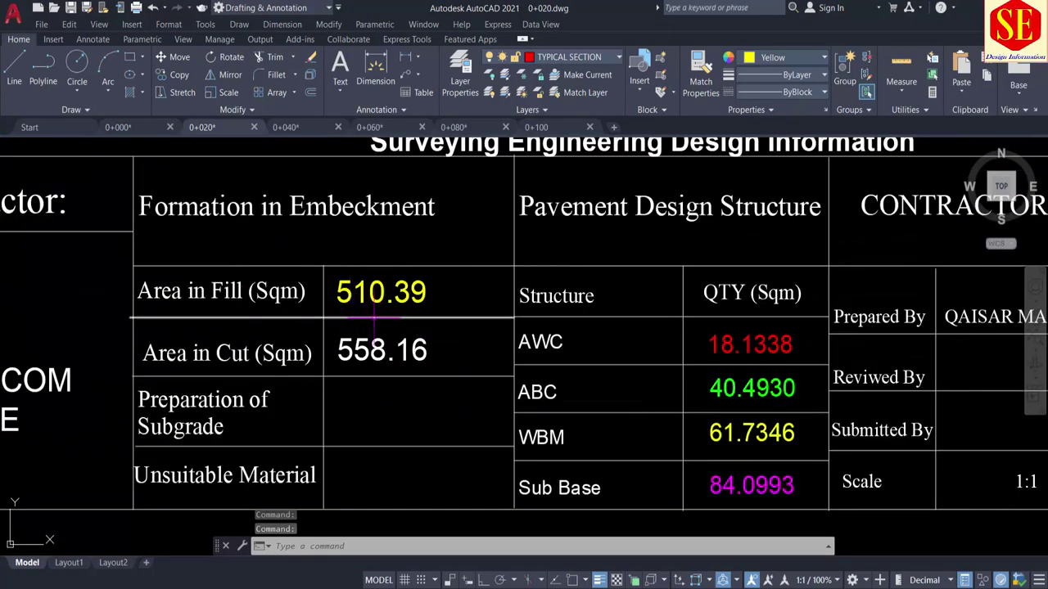
key("alt+Tab")
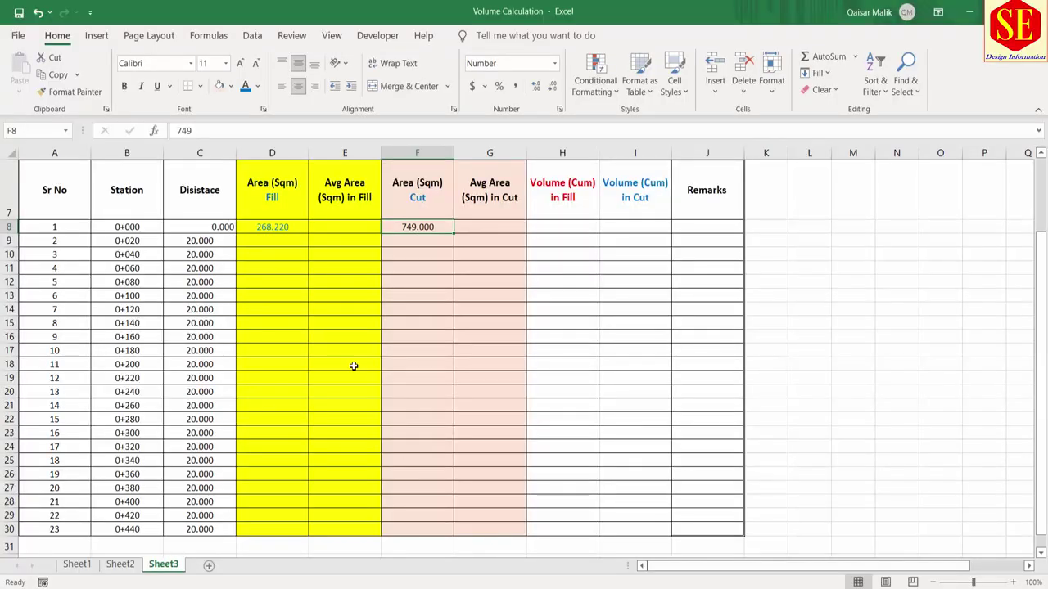
left_click(276, 243)
type("510.39")
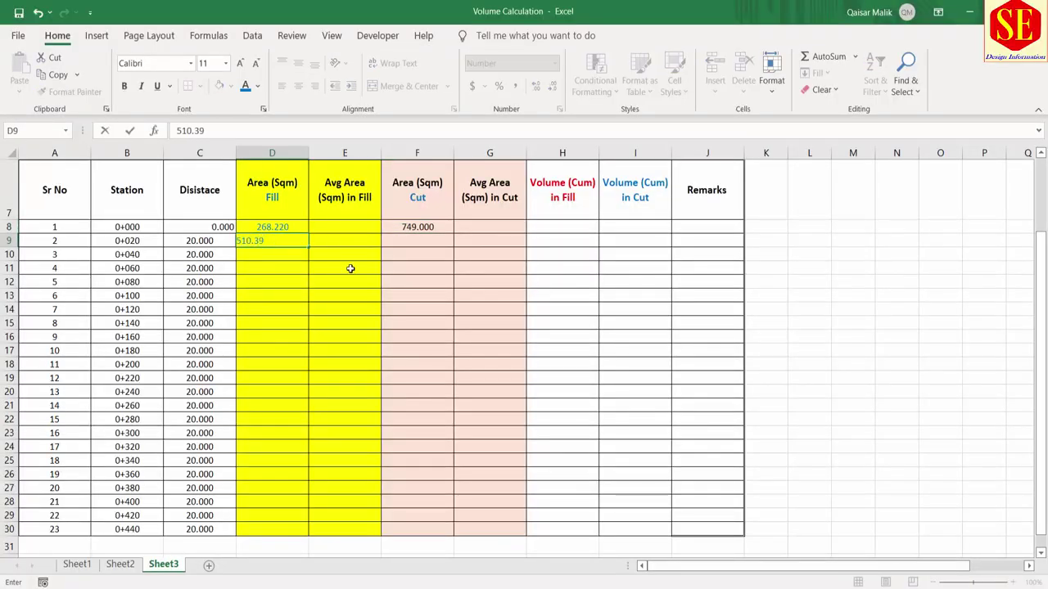
key("Tab")
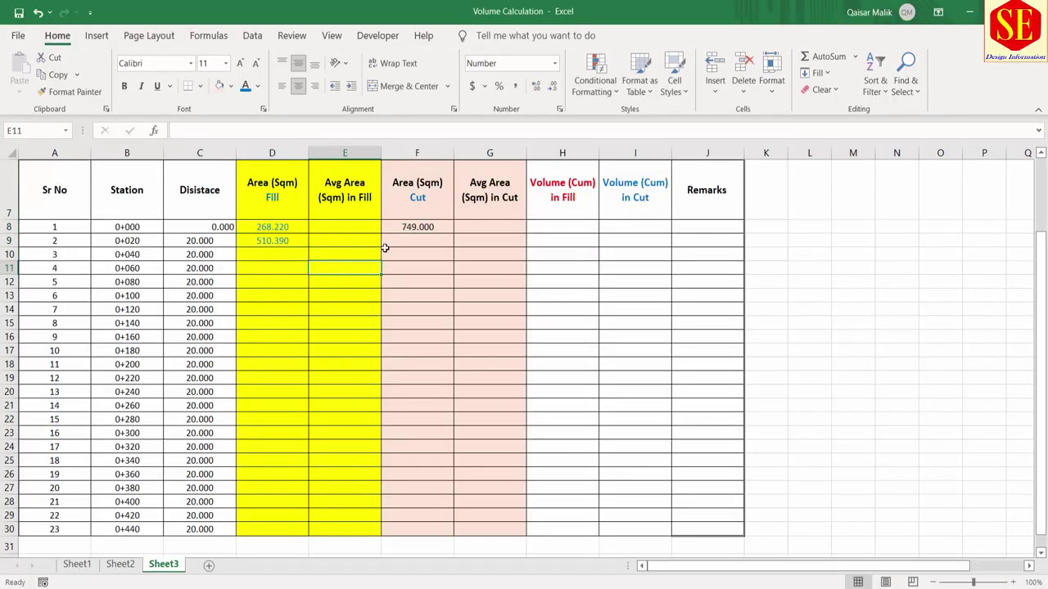
Enter the 0+020 cut area 558.16 in F9
left_click(415, 238)
key("alt+Tab")
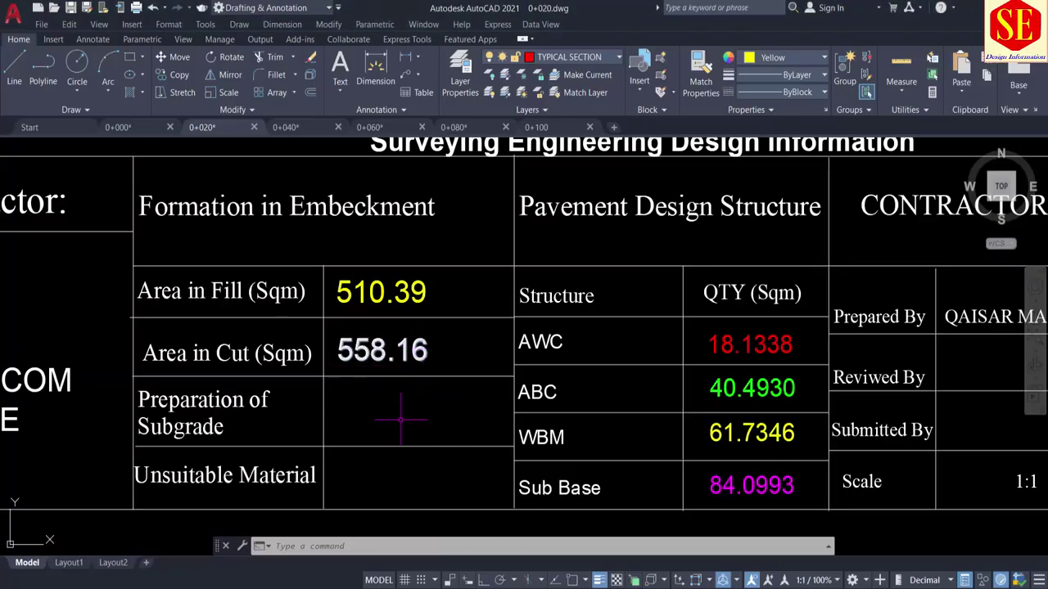
key("alt+Tab")
type("55")
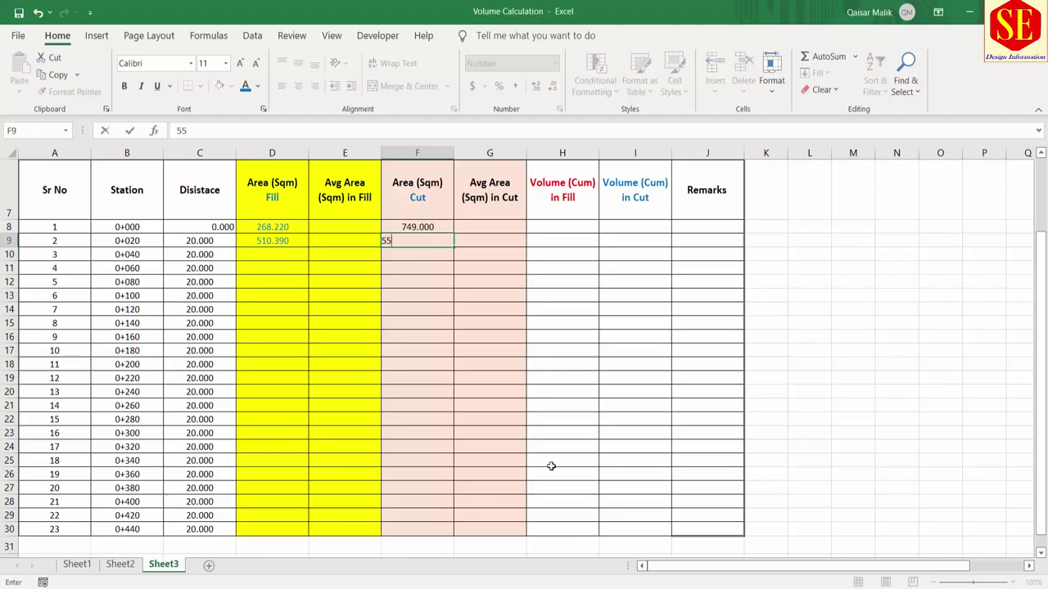
type("8.16")
key("Return")
left_click(423, 240)
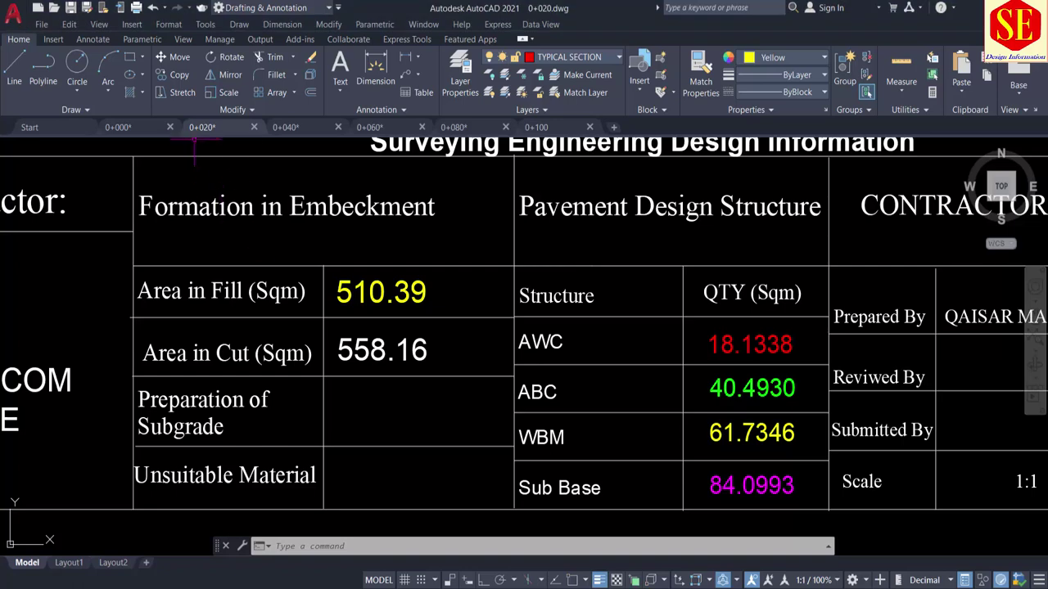
left_click(287, 127)
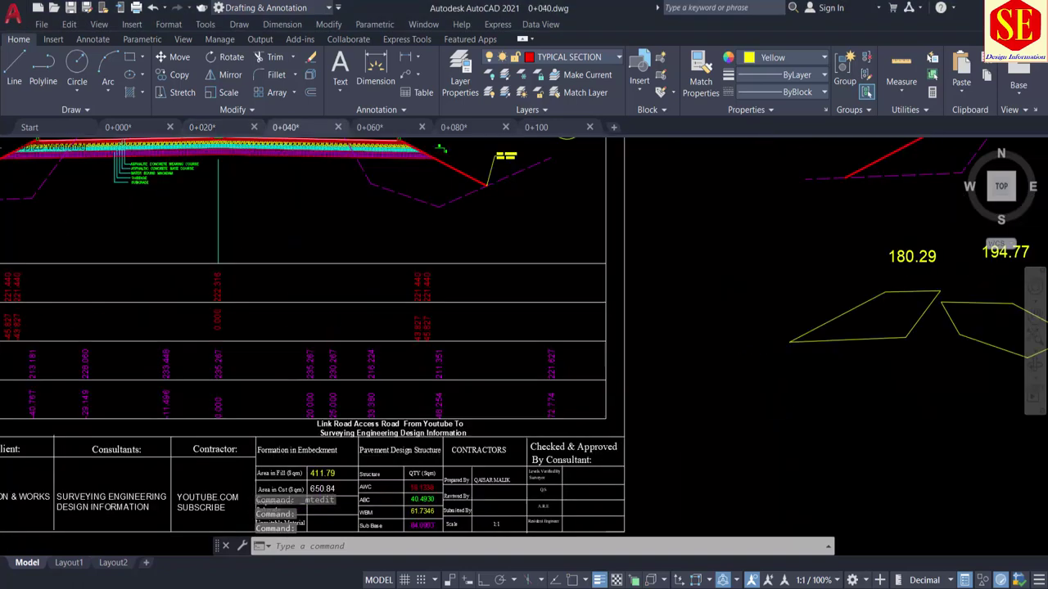
Read the 0+040 title block and enter fill area 411.79 in D10
scroll(317, 476, "up", 3)
scroll(441, 329, "up", 3)
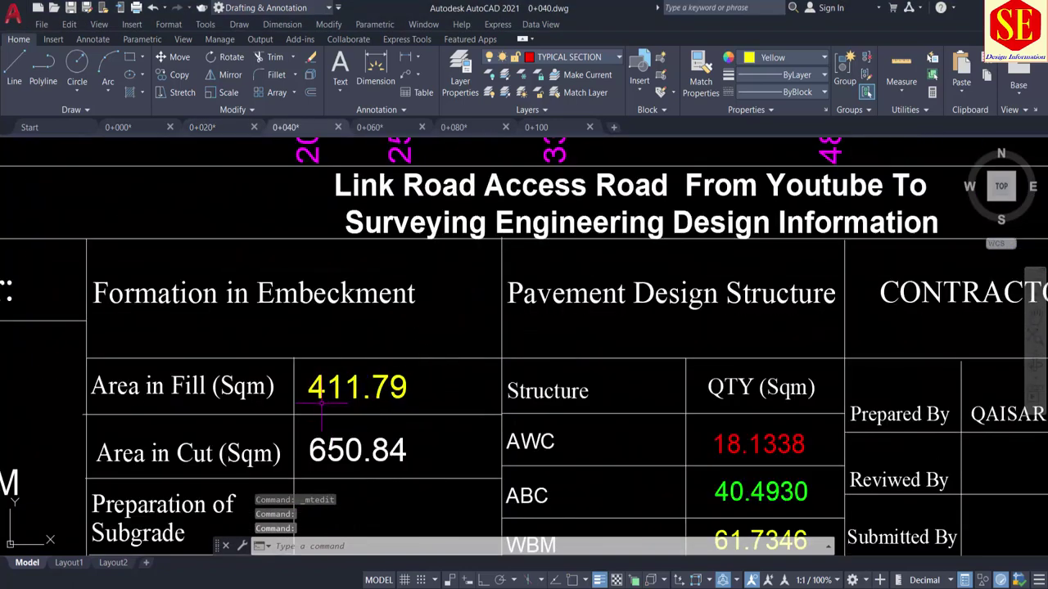
key("alt+Tab")
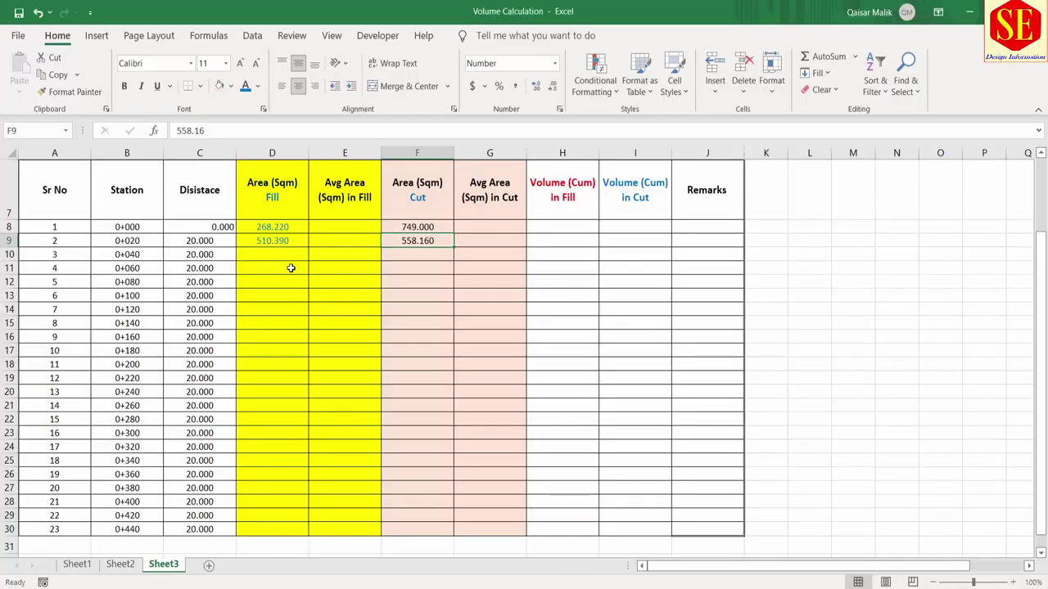
left_click(278, 254)
type("47")
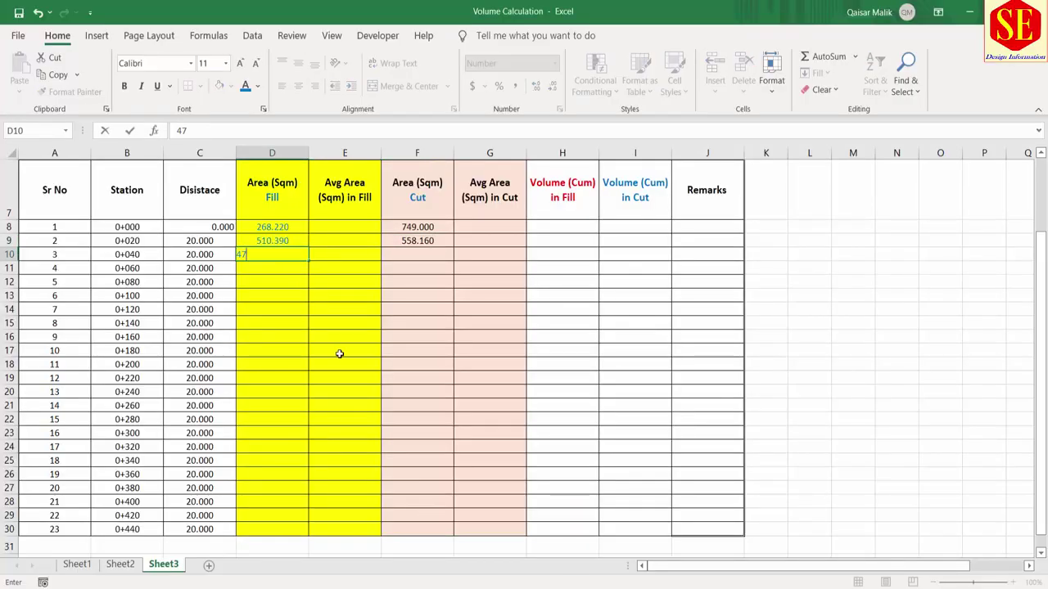
type("9.115")
key("alt+Tab")
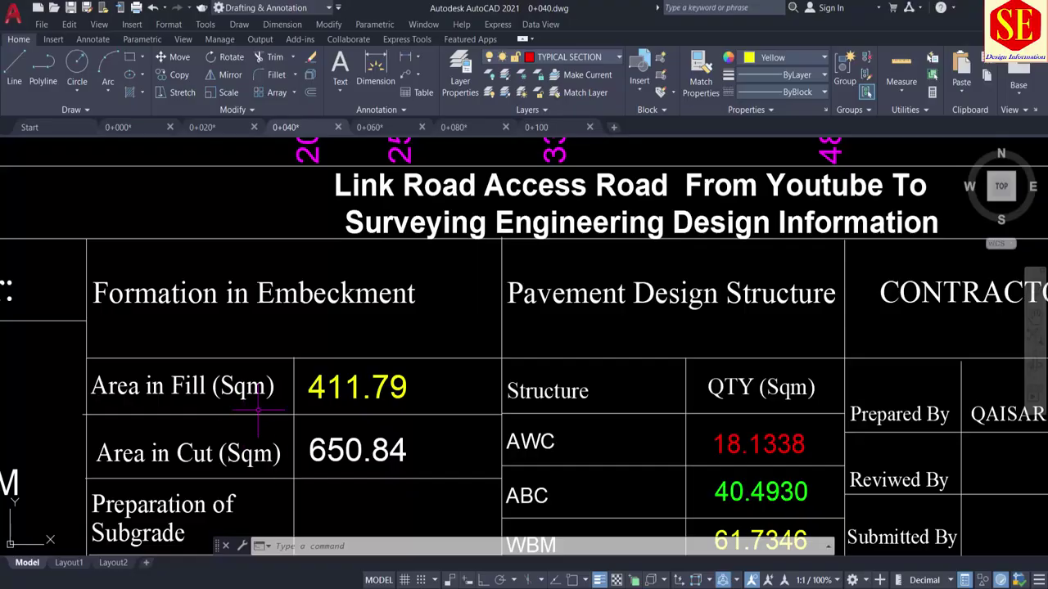
key("alt+Tab")
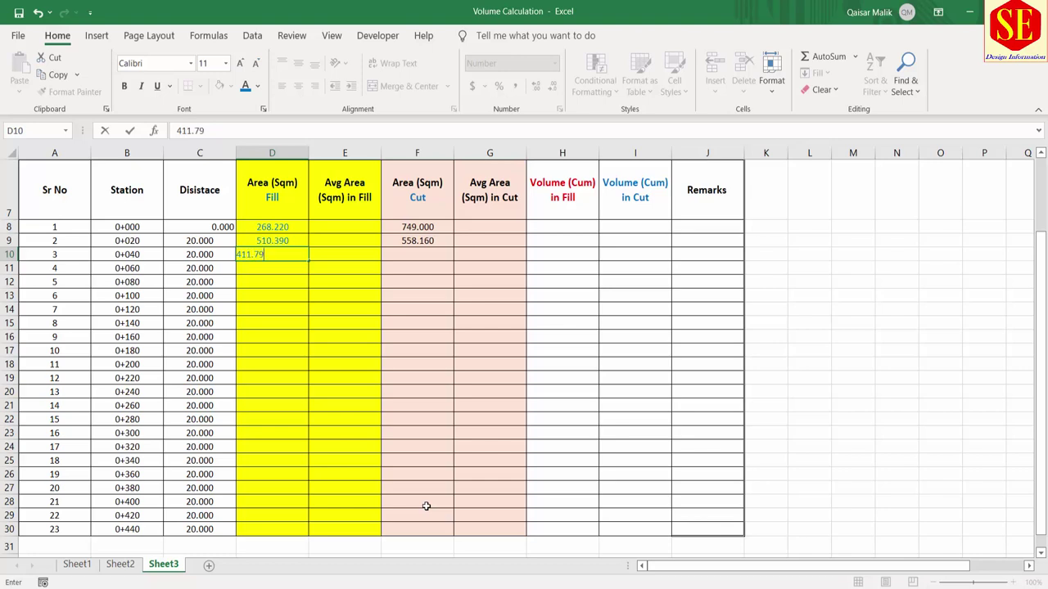
Enter the 0+040 cut area 650.84 in F10
left_click(424, 256)
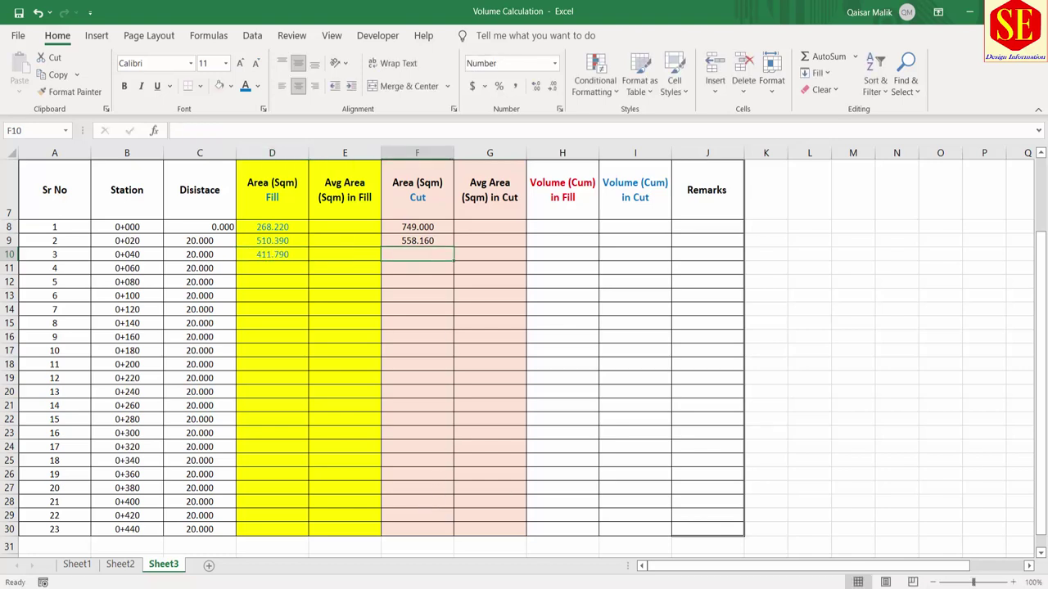
key("alt+Tab")
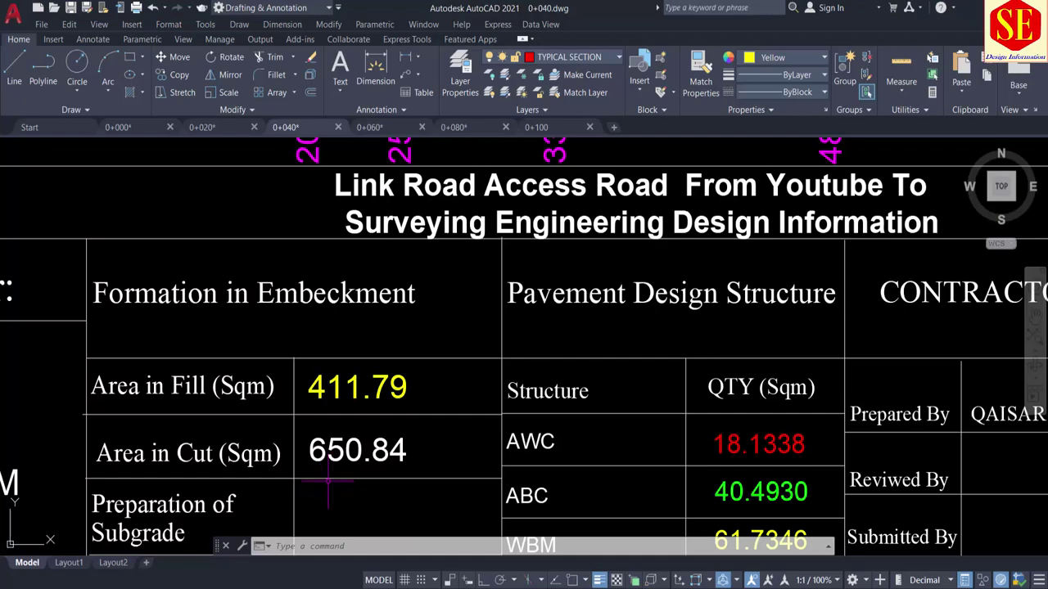
key("alt+Tab")
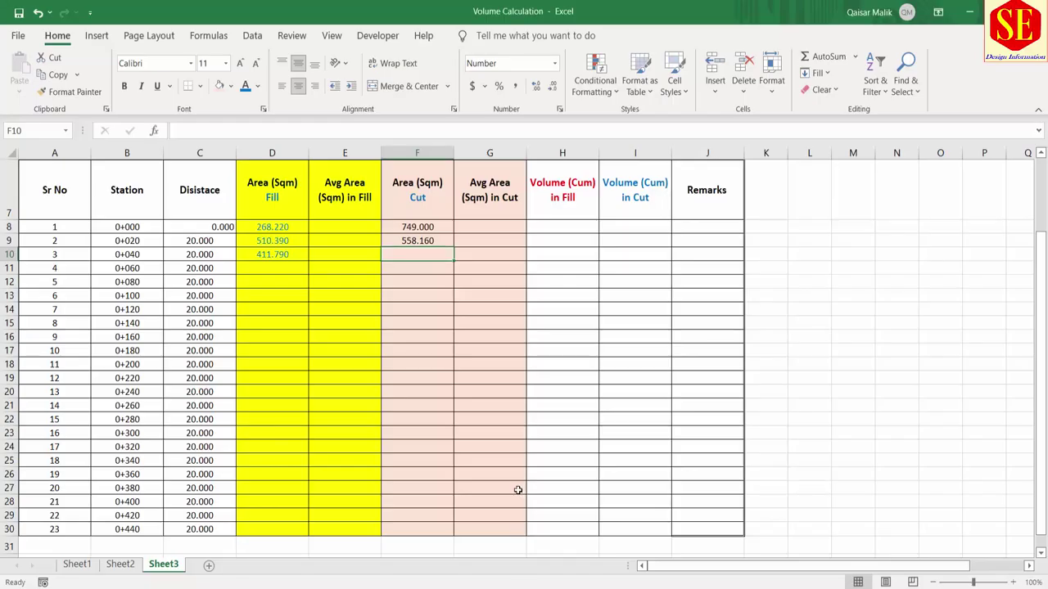
type("650.84")
key("Return")
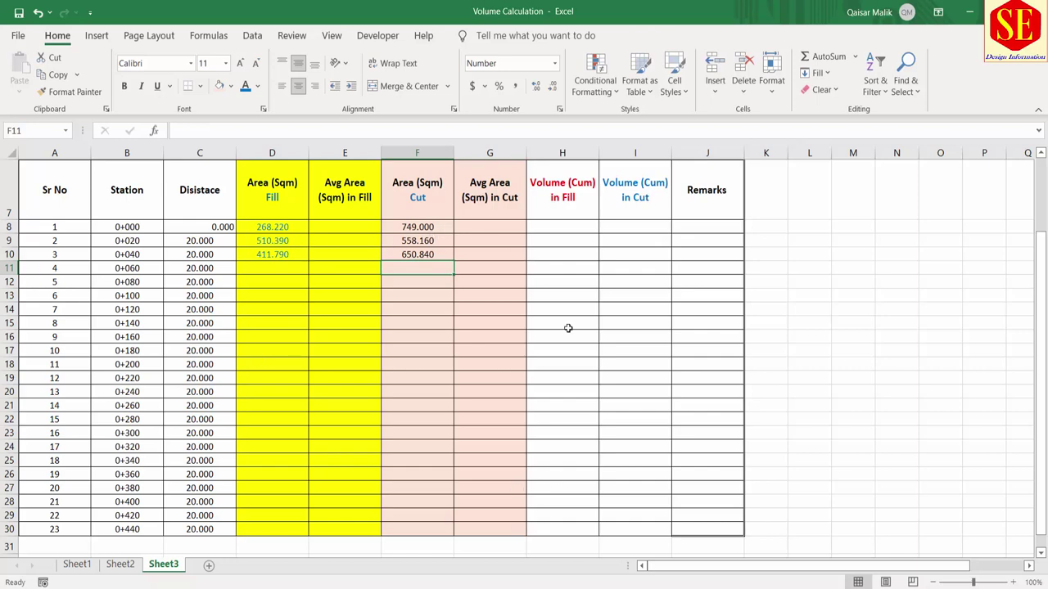
key("alt+Tab")
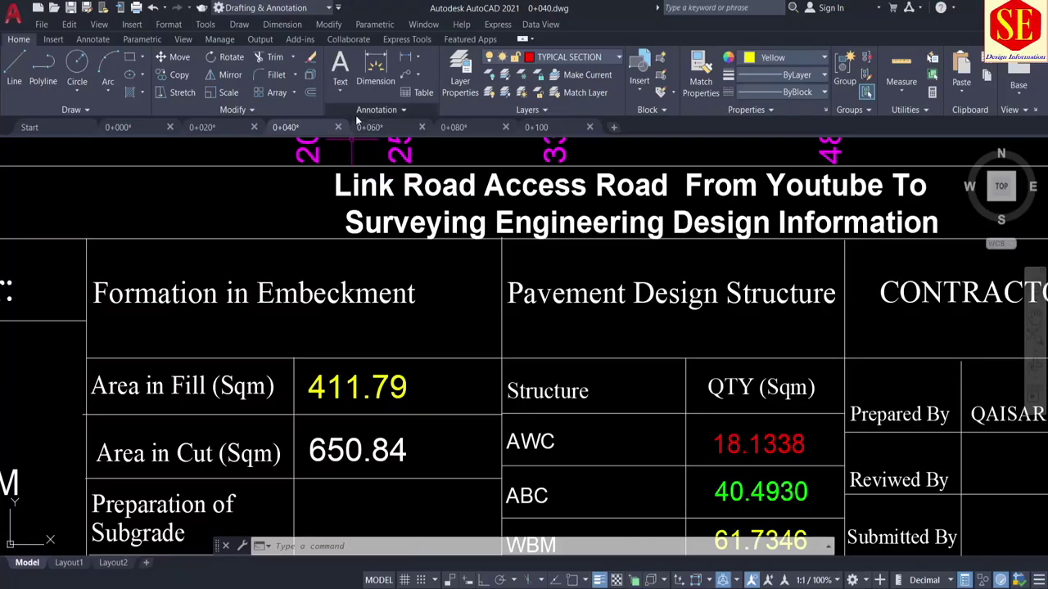
Read the 0+060 title block and enter fill area 650.84 in D11
left_click(366, 135)
scroll(428, 420, "up", 3)
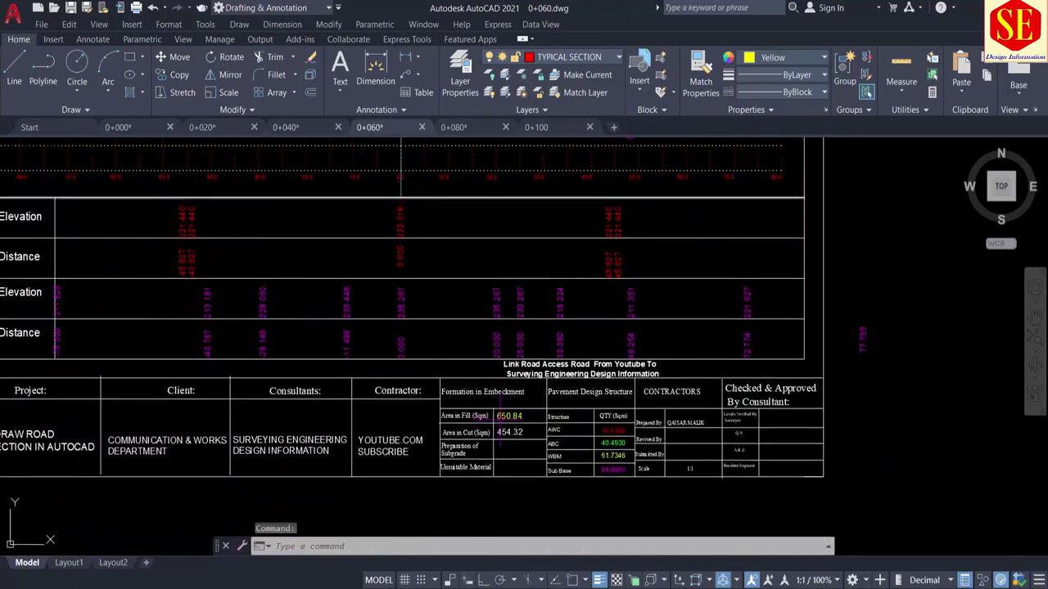
scroll(524, 449, "up", 2)
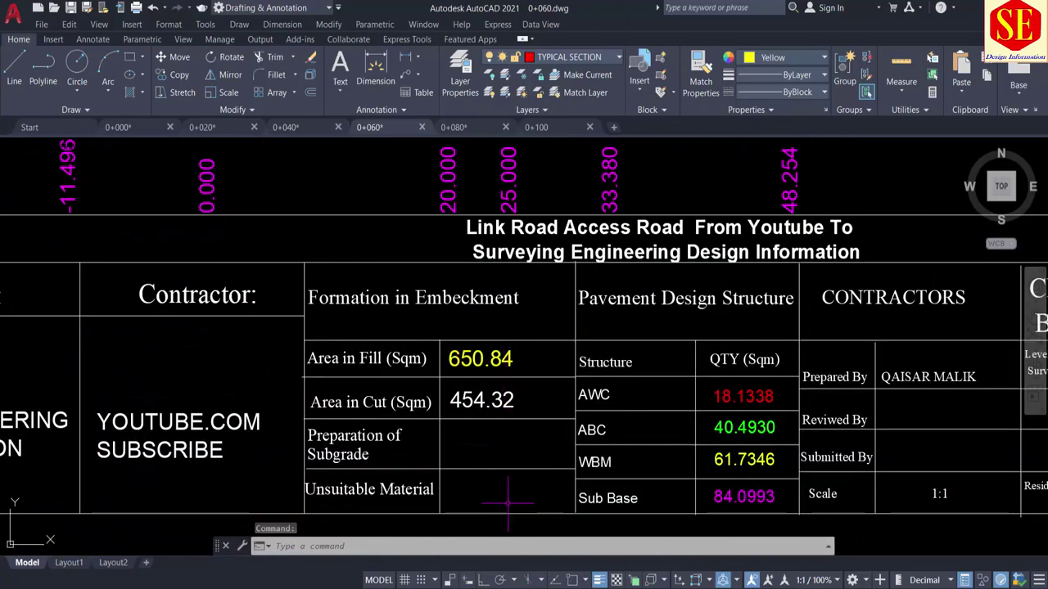
key("alt+Tab")
left_click(281, 270)
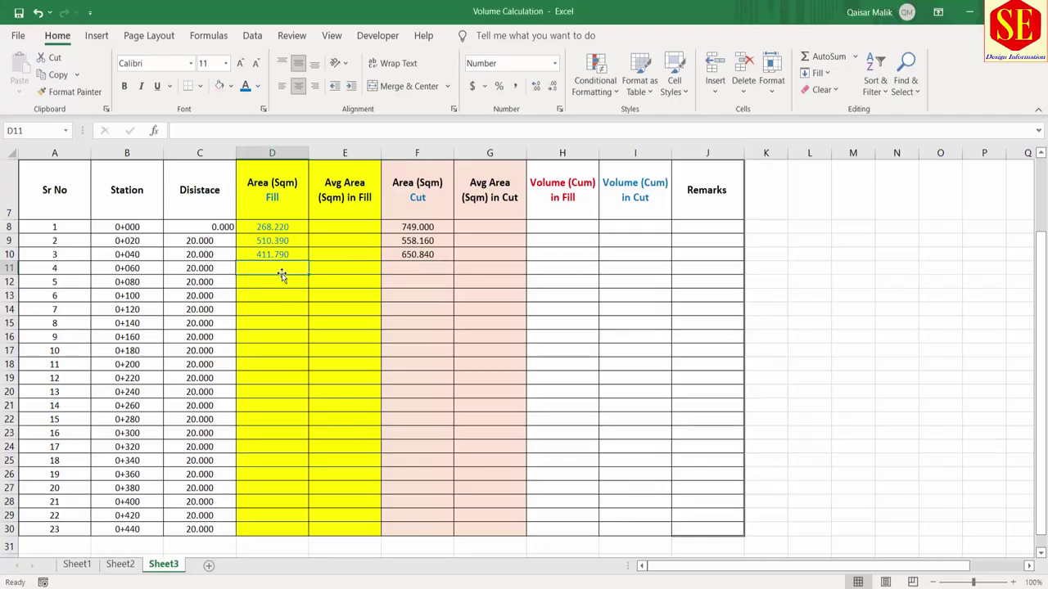
type("650.84")
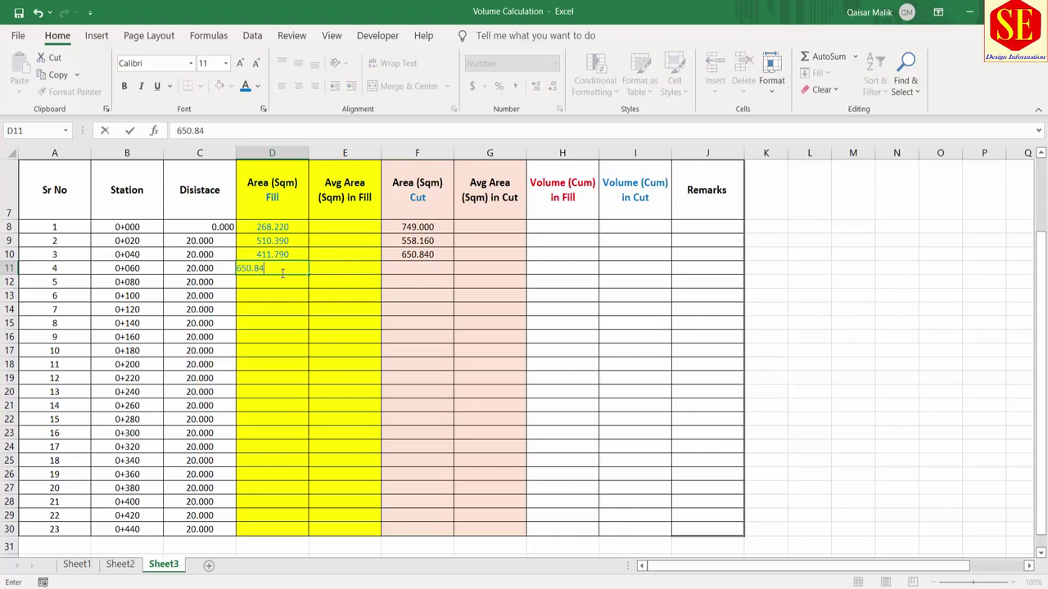
left_click(400, 269)
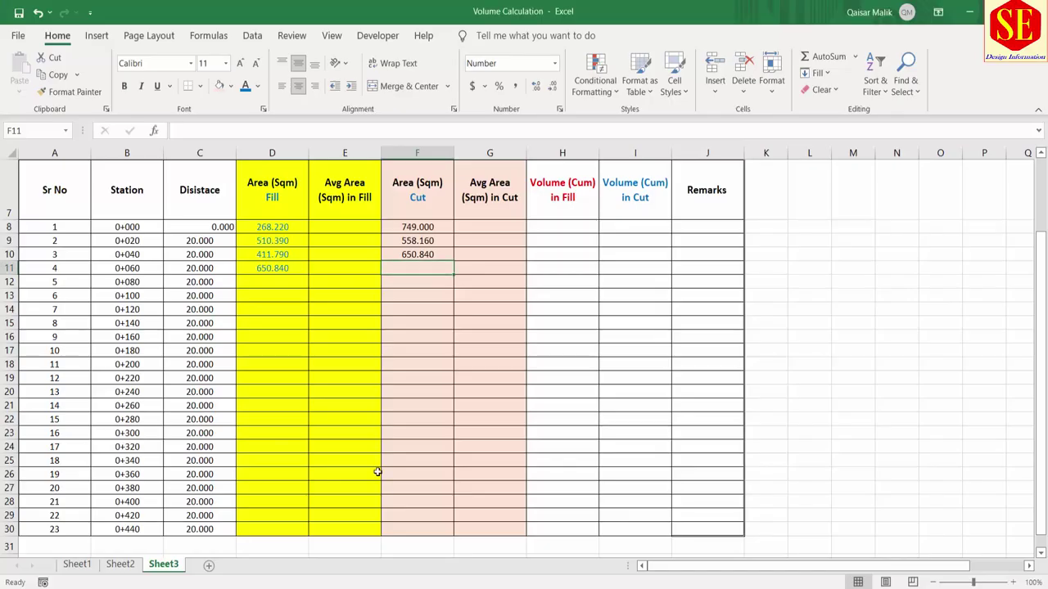
Enter the 0+060 cut area 452.42 in F11 and view the 0+080 title block
type("452.42")
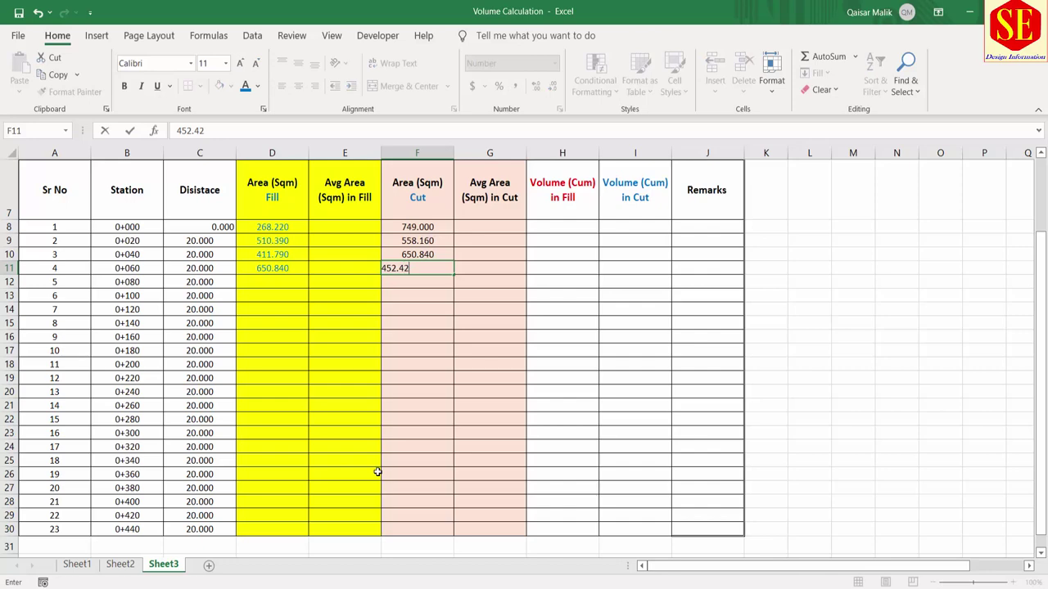
key("Return")
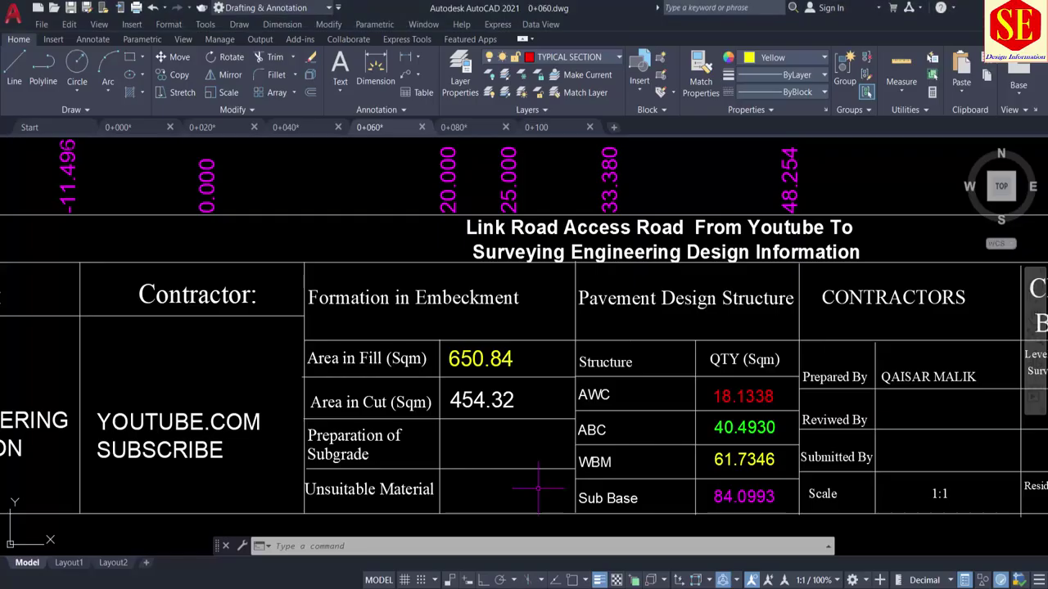
left_click(466, 127)
middle_click_drag(537, 492, 540, 123)
scroll(585, 360, "up", 2)
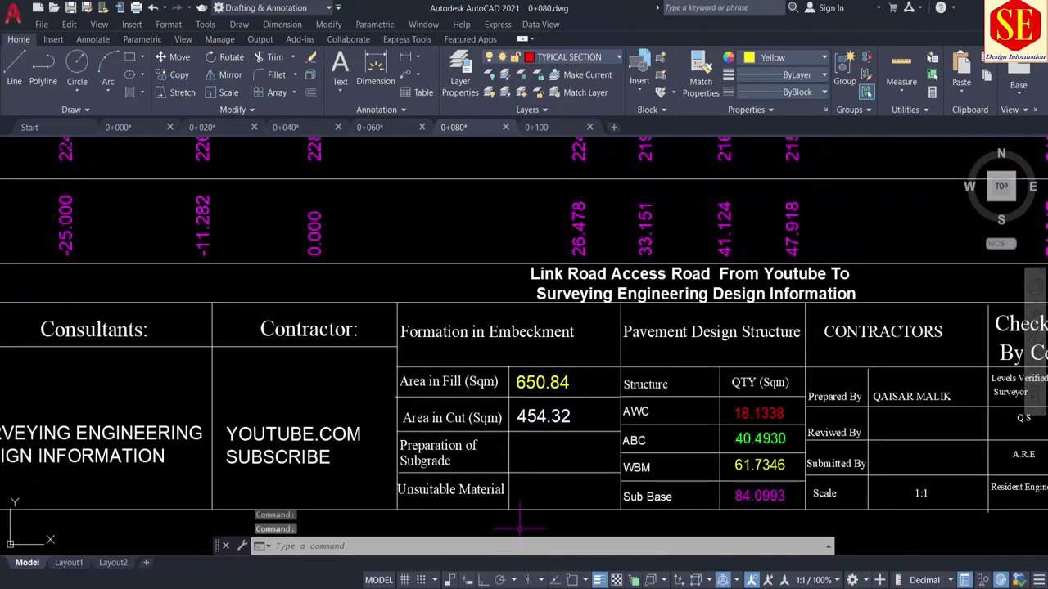
Enter areas for 0+080 (fill 650.84, cut 452.42) and 0+100 (fill 0, cut 352.25)
key("alt+Tab")
left_click(278, 282)
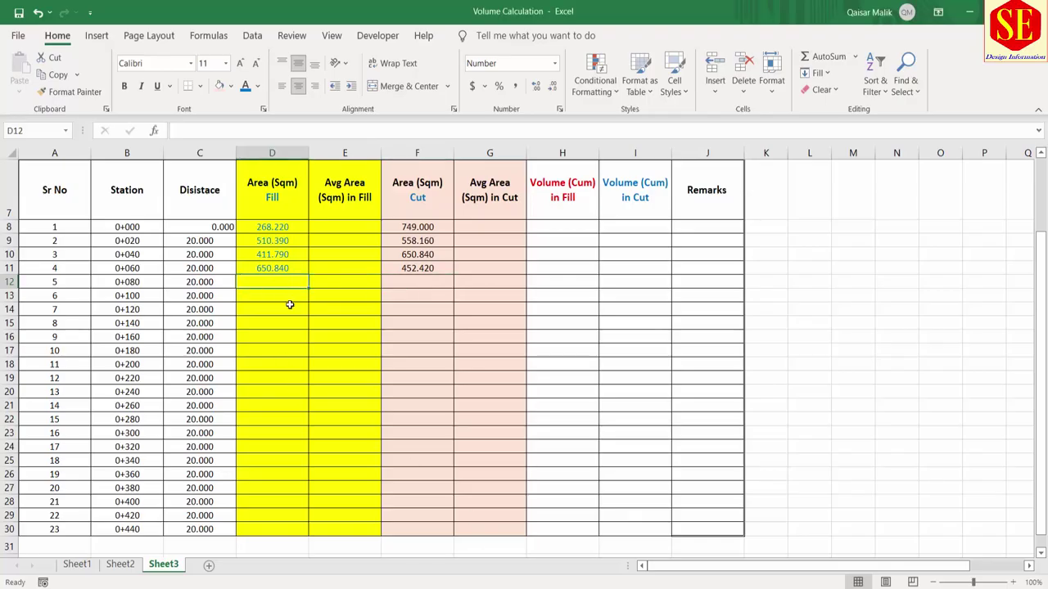
type("650.84")
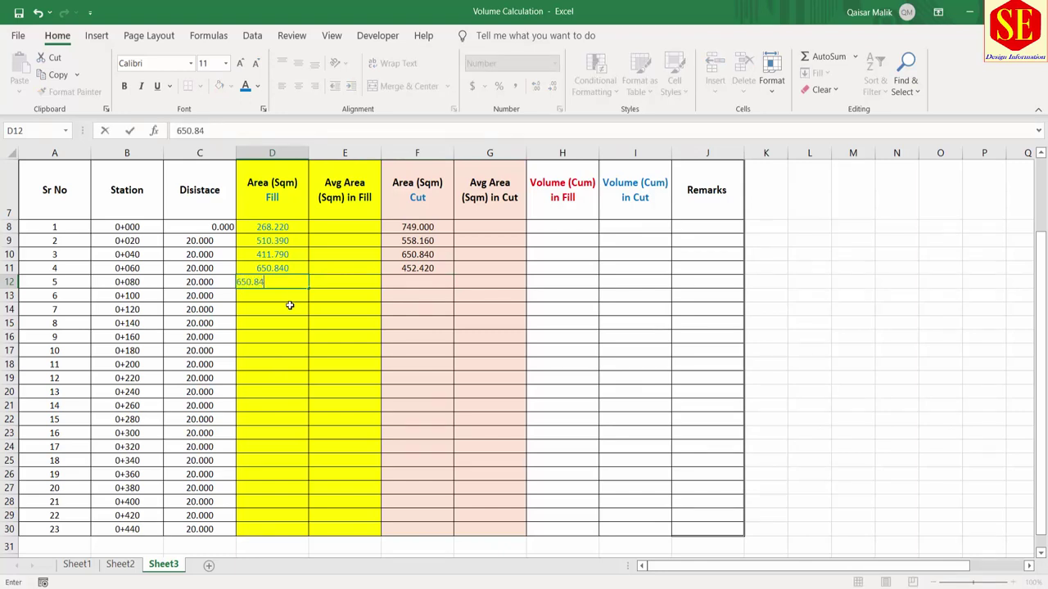
left_click(395, 282)
type("452.42")
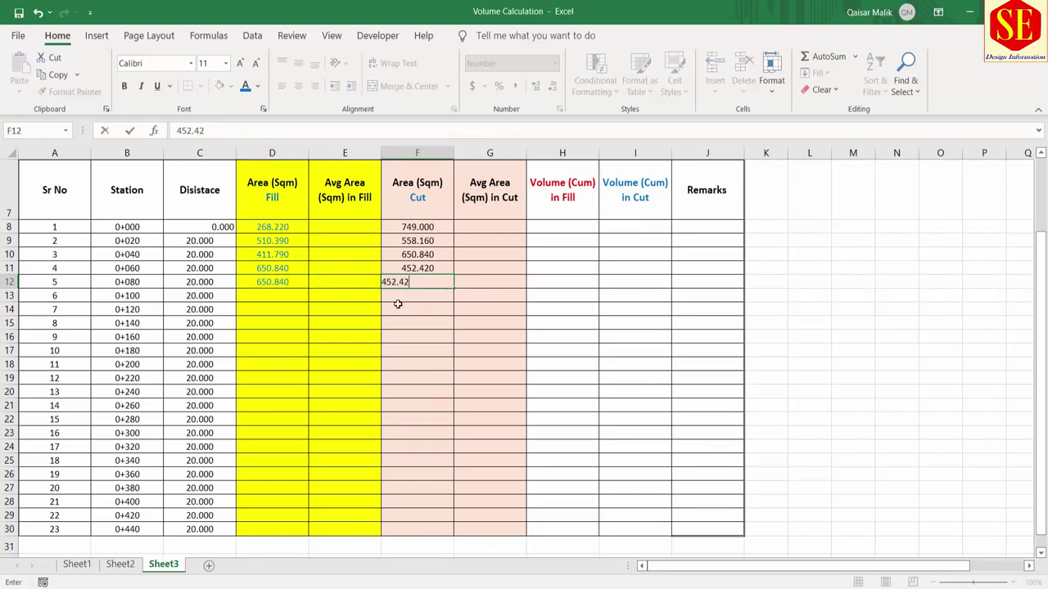
key("Return")
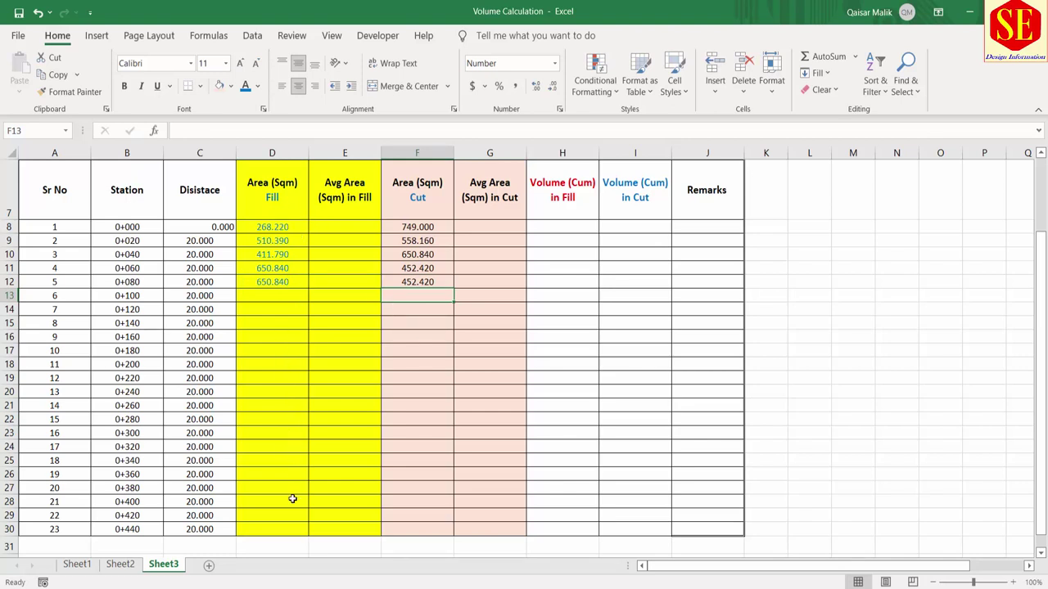
left_click(292, 296)
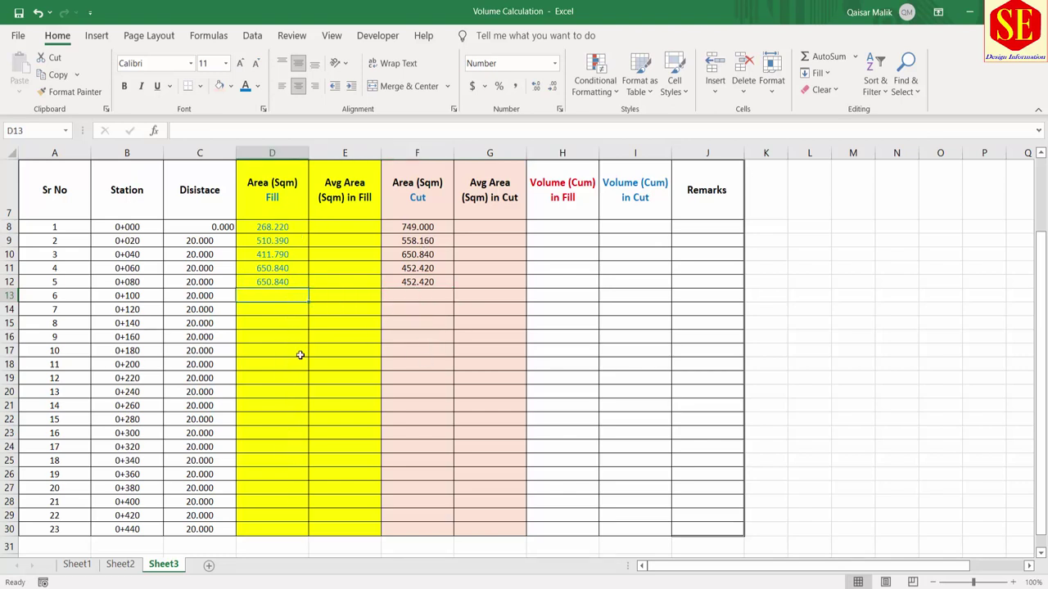
type("0")
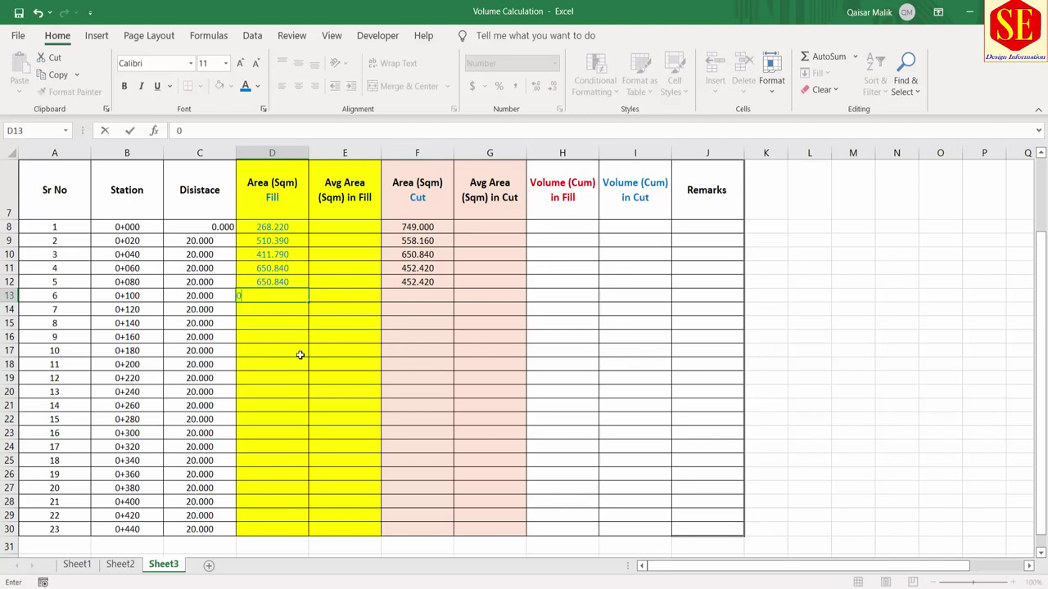
key("Return")
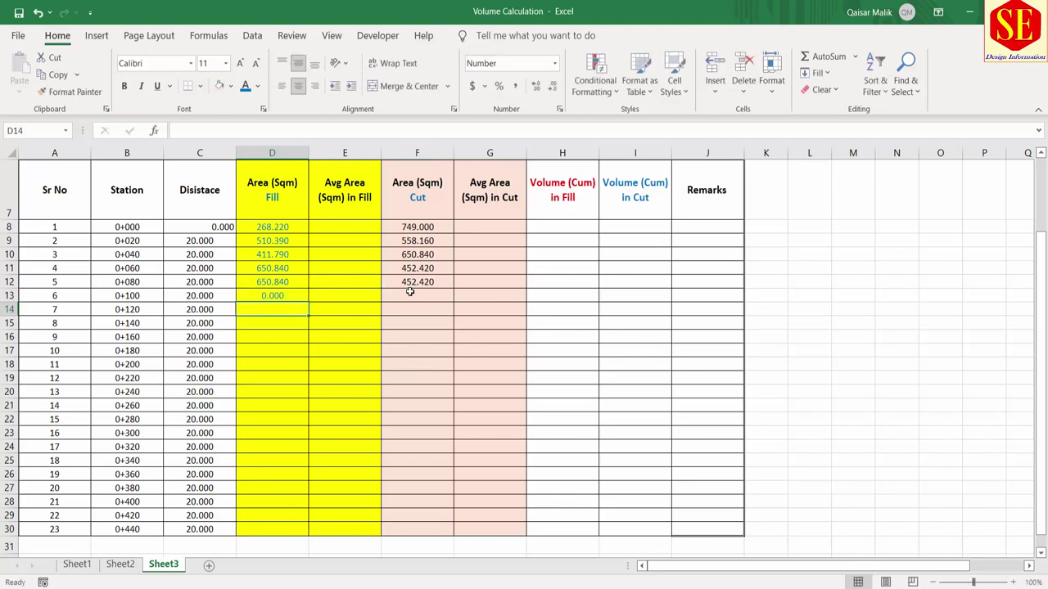
left_click(409, 292)
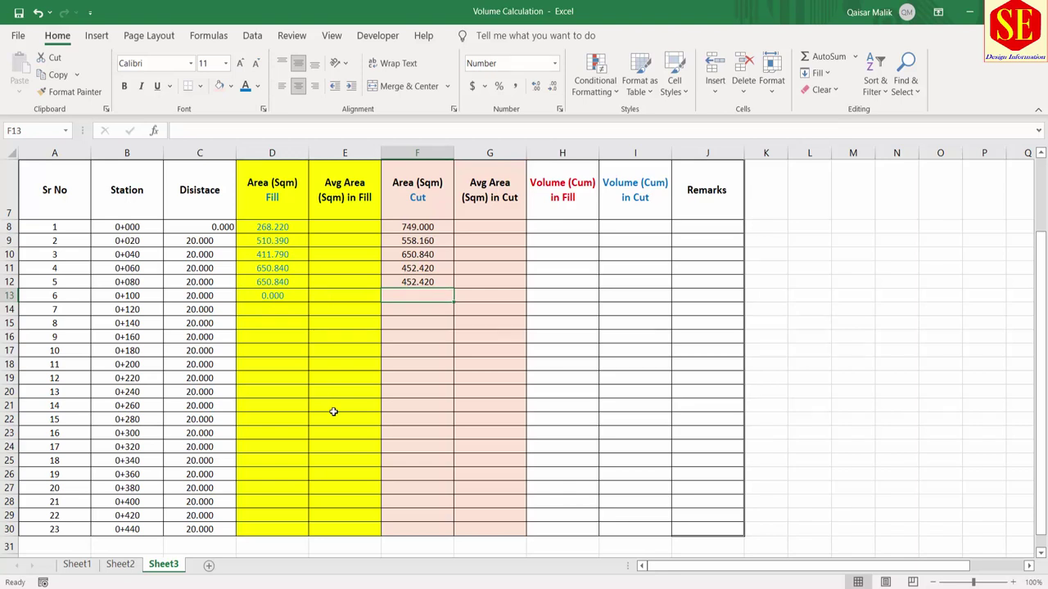
type("352.25")
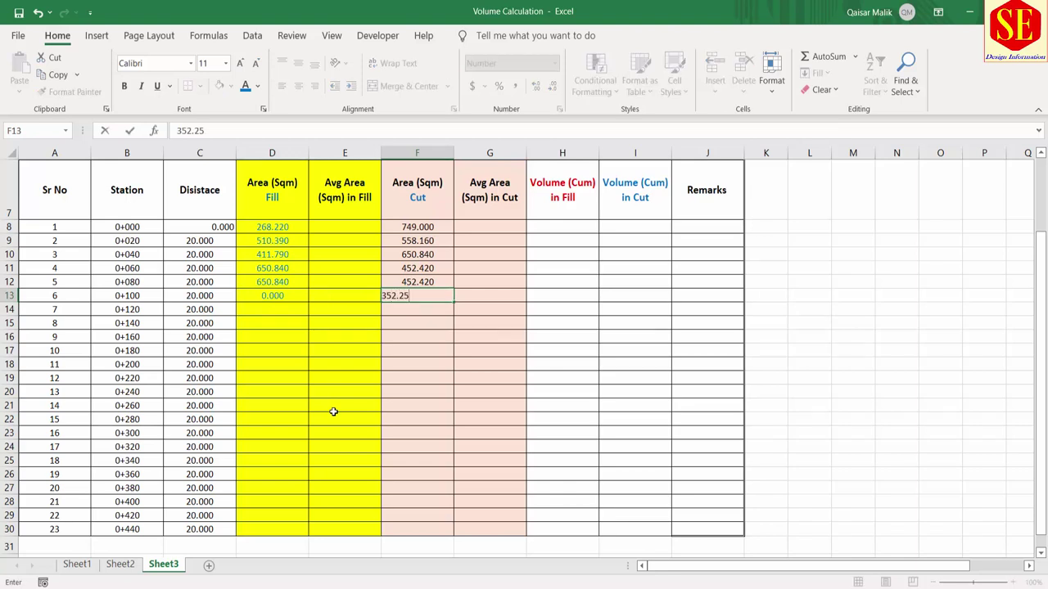
key("Return")
Enter areas for 0+120 (fill 450.25, cut 0) and 0+140 (fill 412.251, cut 4125.36)
left_click(305, 310)
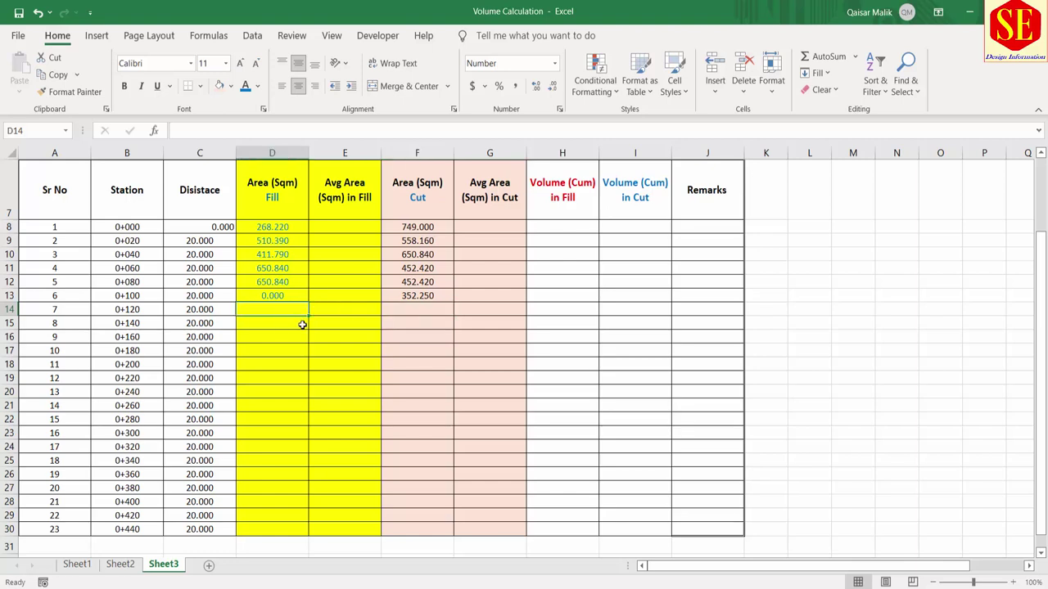
type("450.250")
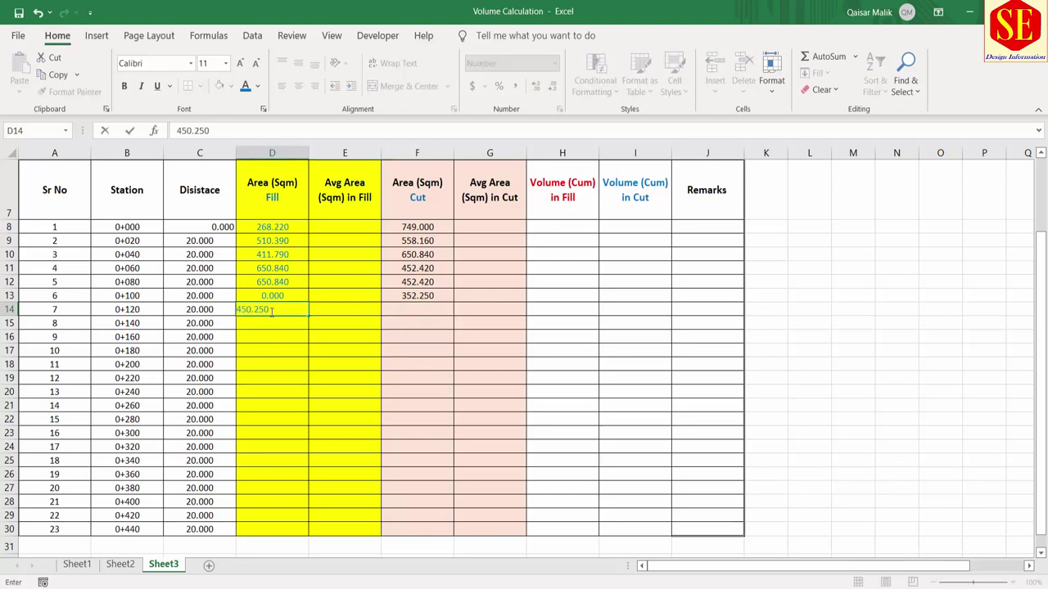
key("Return")
left_click(413, 311)
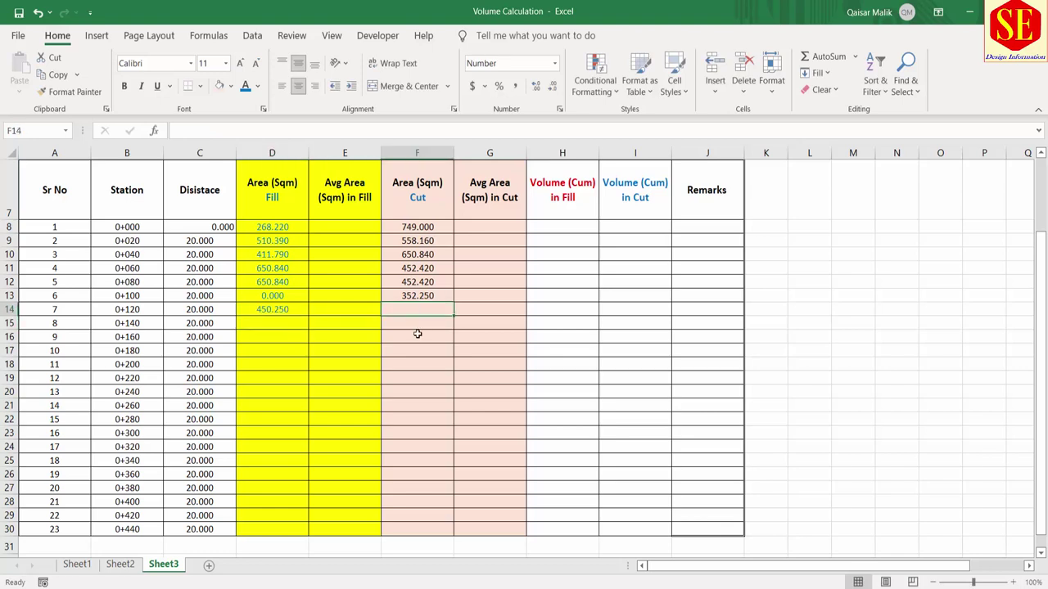
type("0")
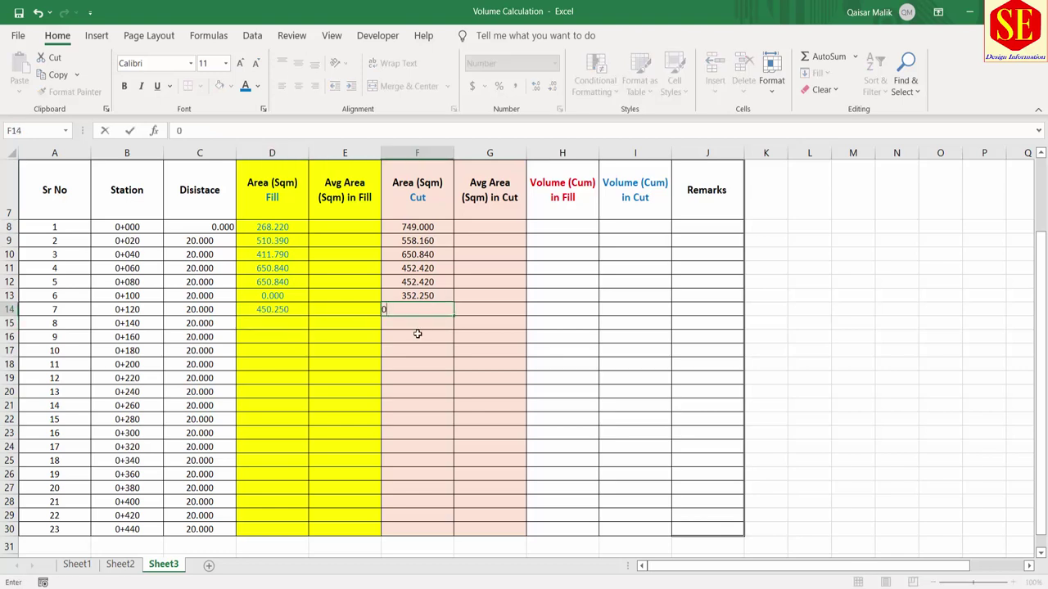
key("Return")
left_click(282, 324)
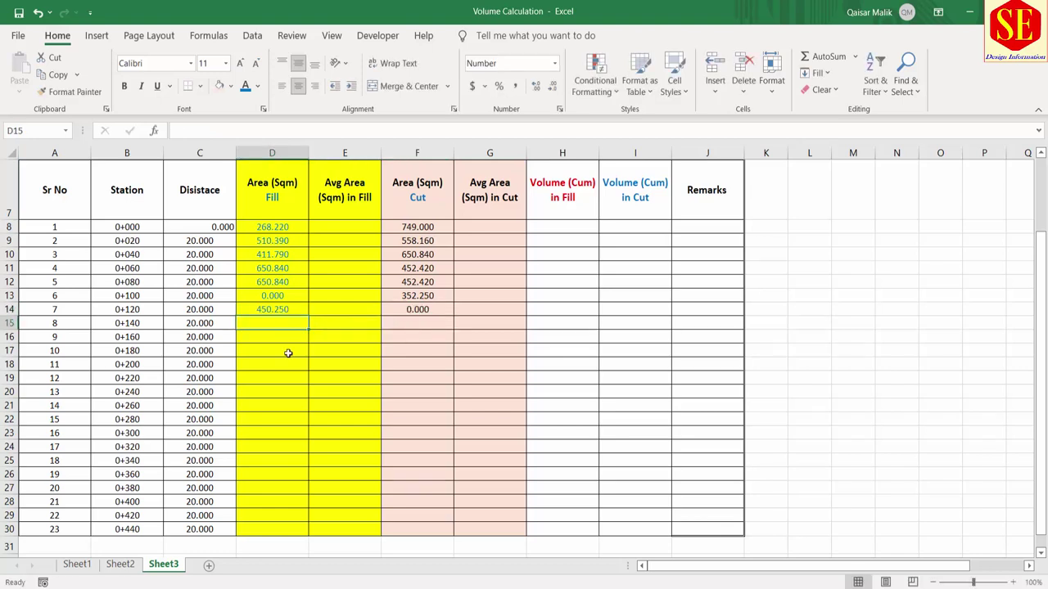
type("412.251")
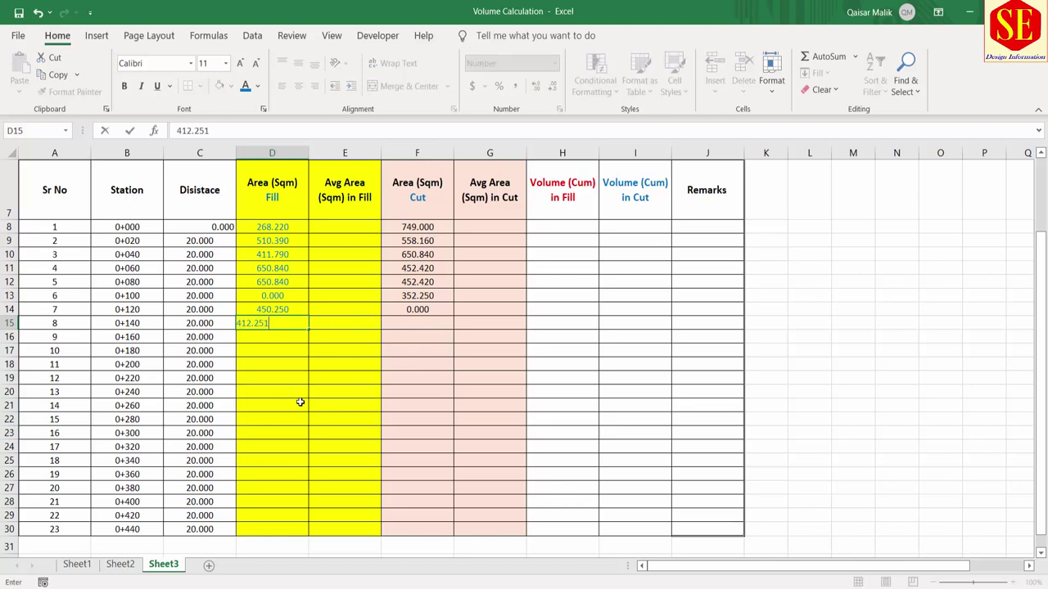
key("Return")
left_click(425, 327)
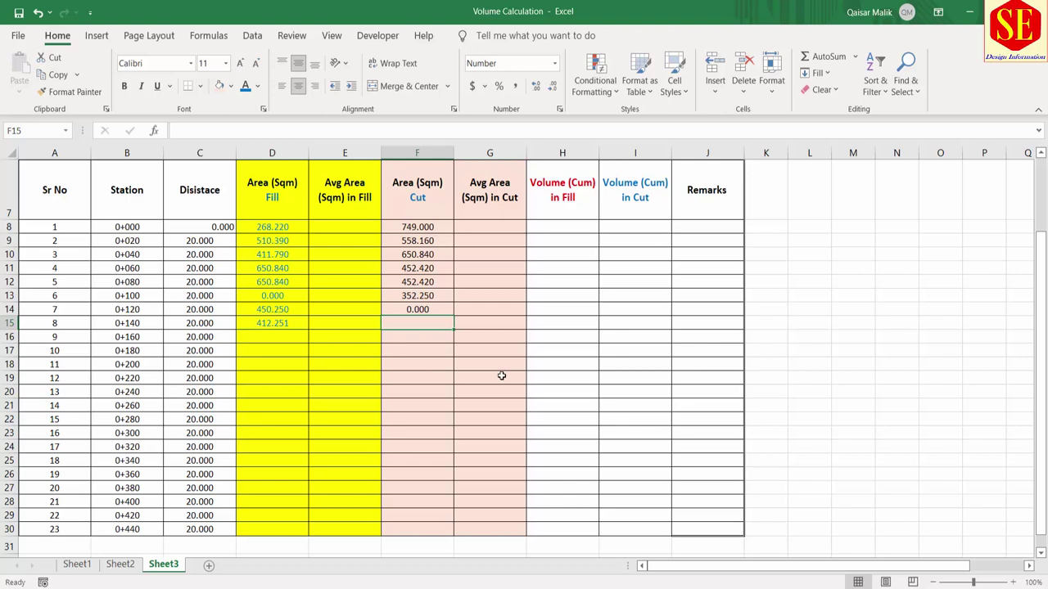
type("4125.36")
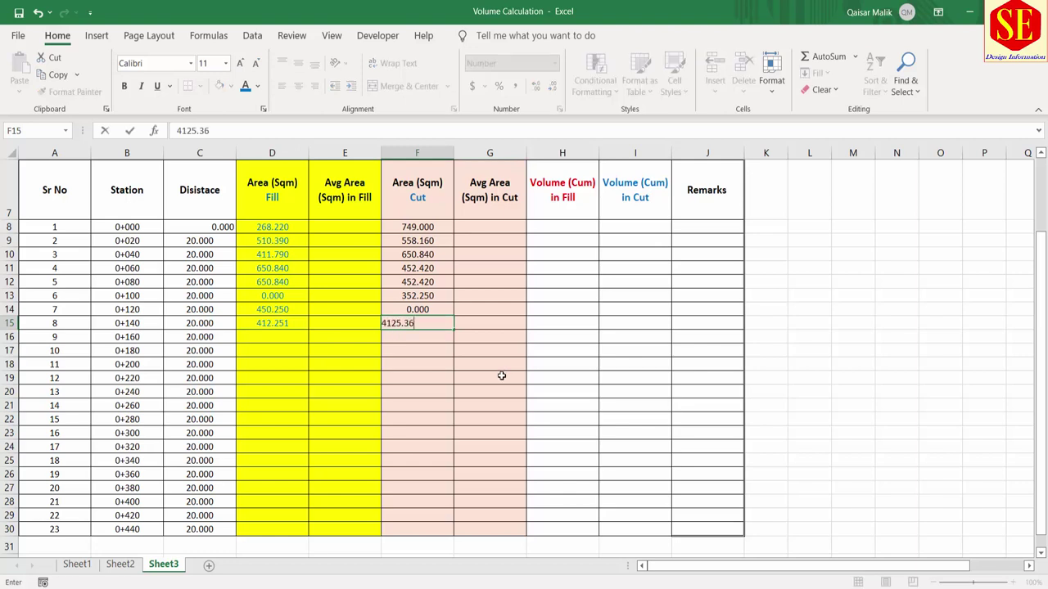
key("Return")
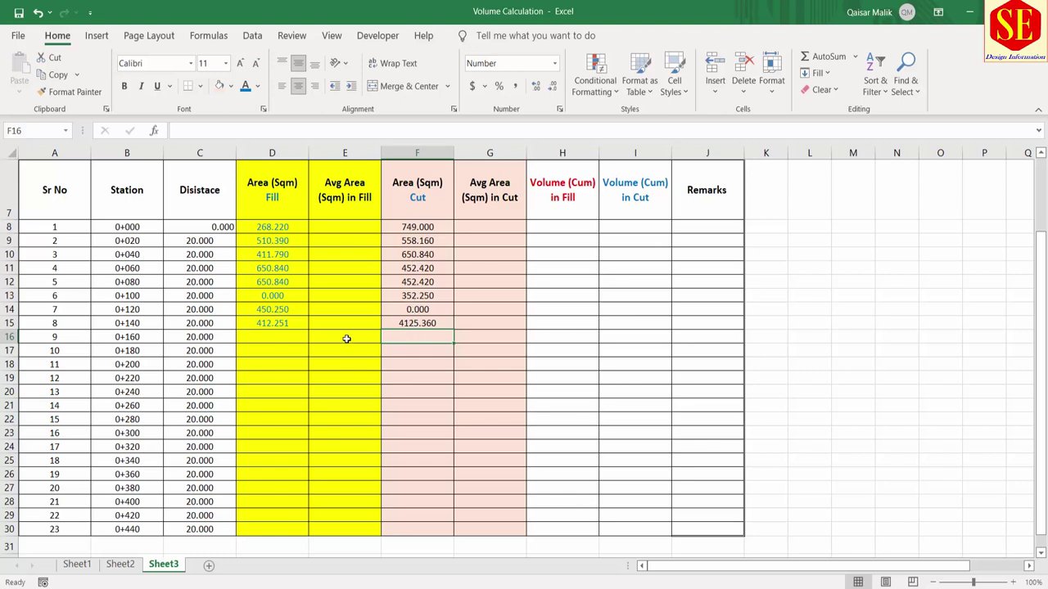
Enter areas for 0+160 (fill 0.250, cut 45025) and 0+180 (fill 150.256, cut 0.250)
left_click(301, 340)
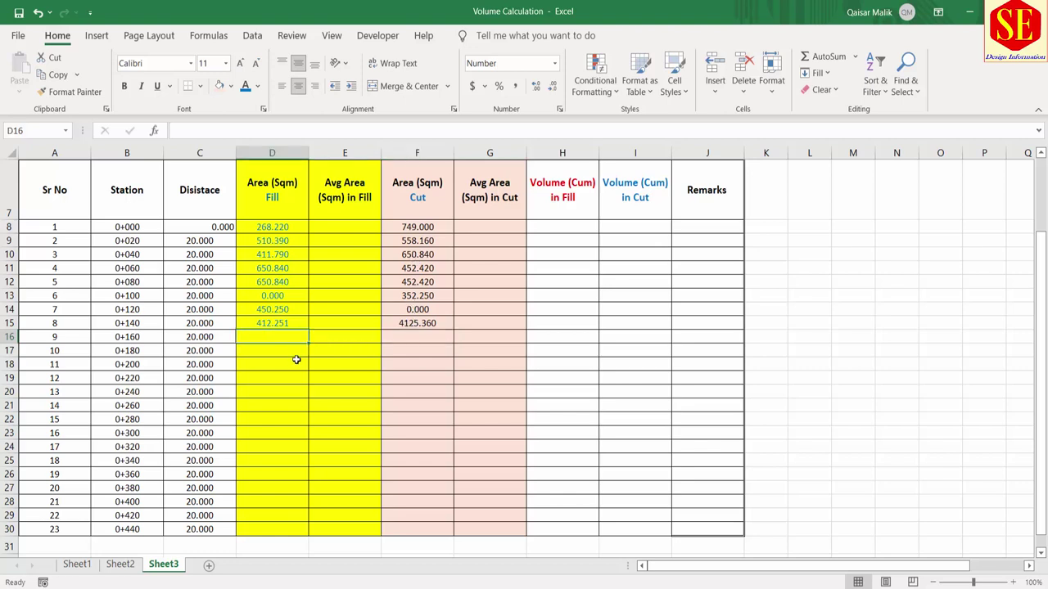
type(".25")
key("Return")
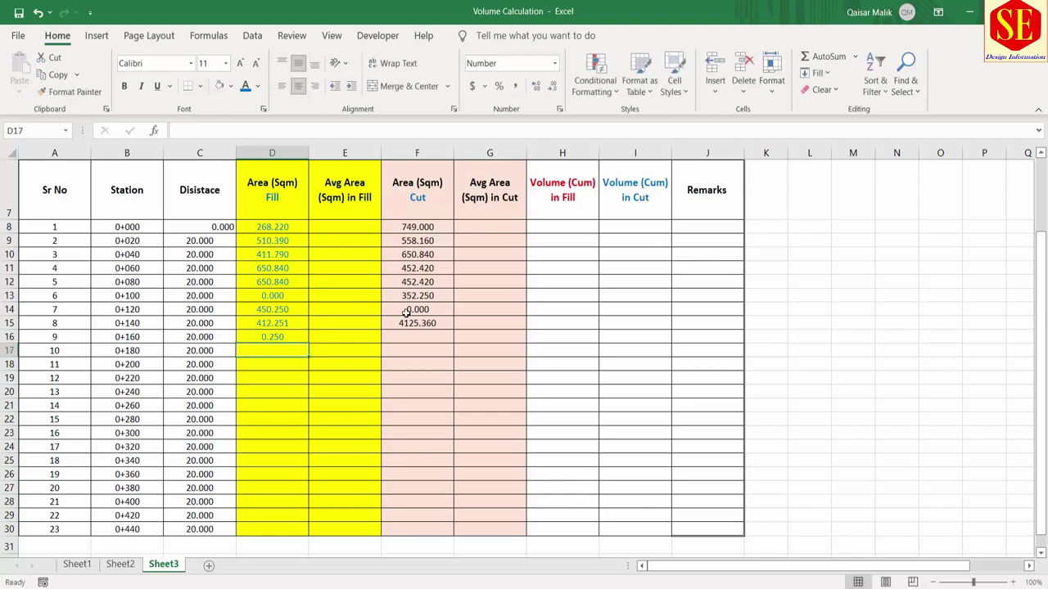
left_click(423, 339)
type("45025")
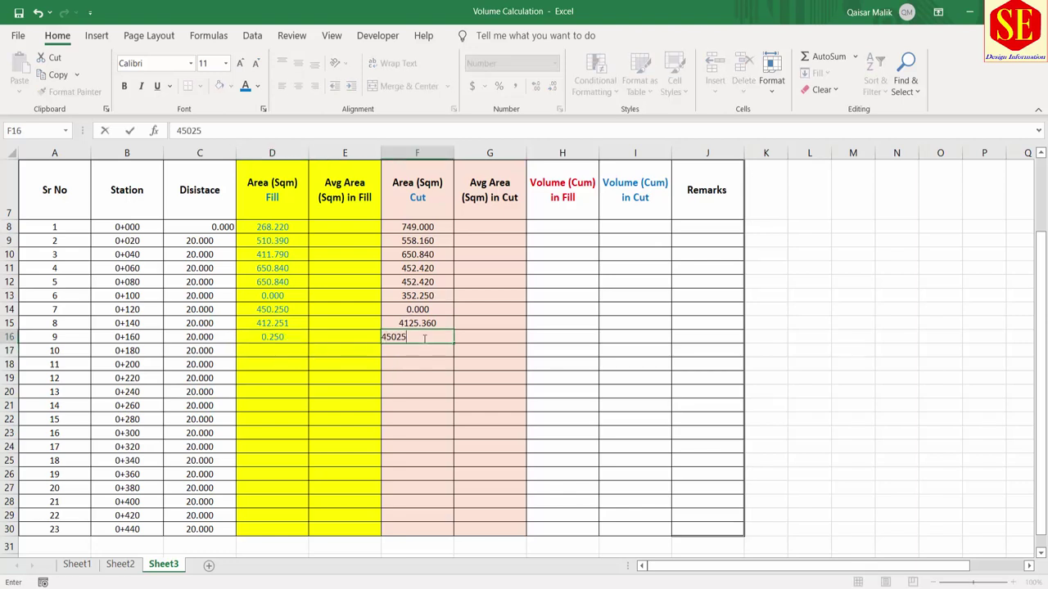
key("Return")
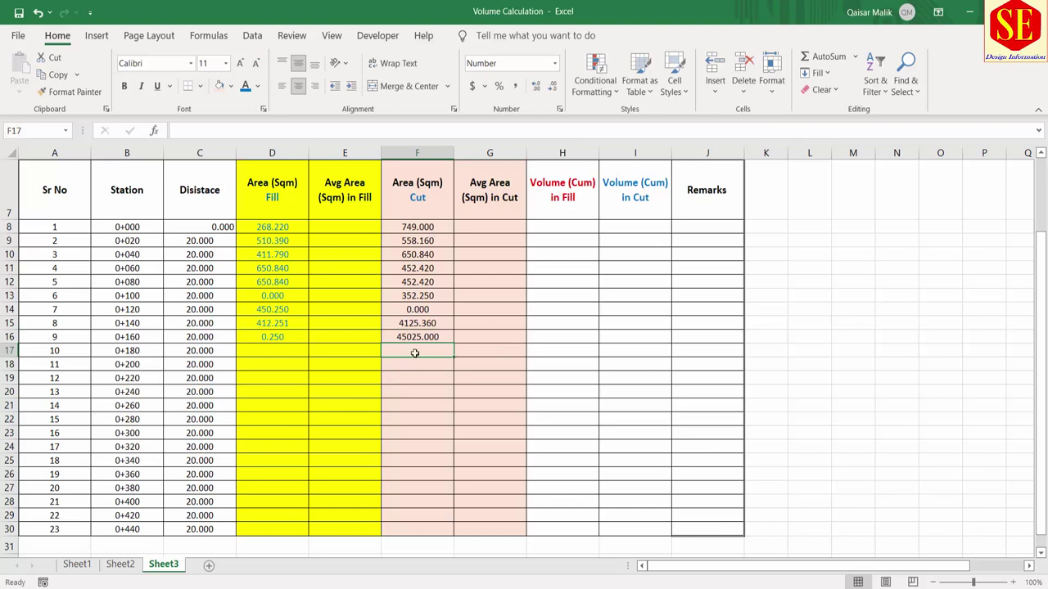
left_click(280, 350)
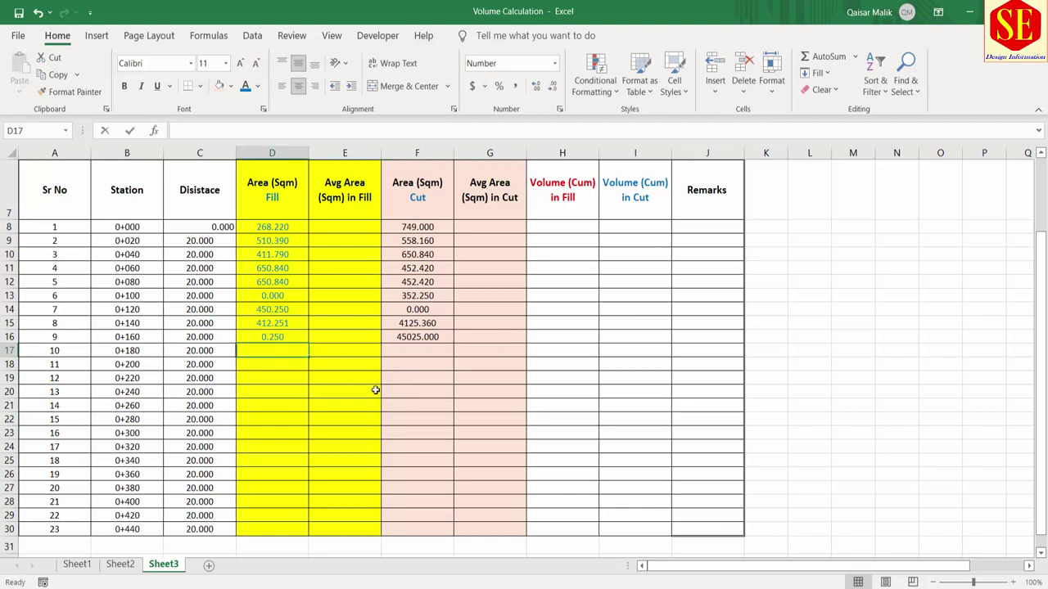
type("1")
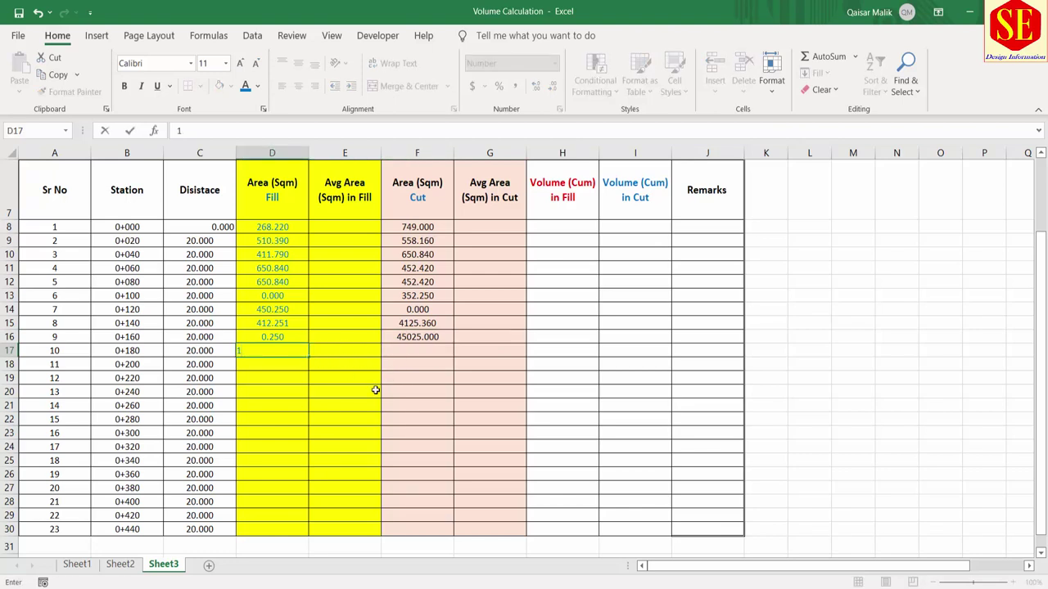
type("50.256")
key("Return")
left_click(402, 353)
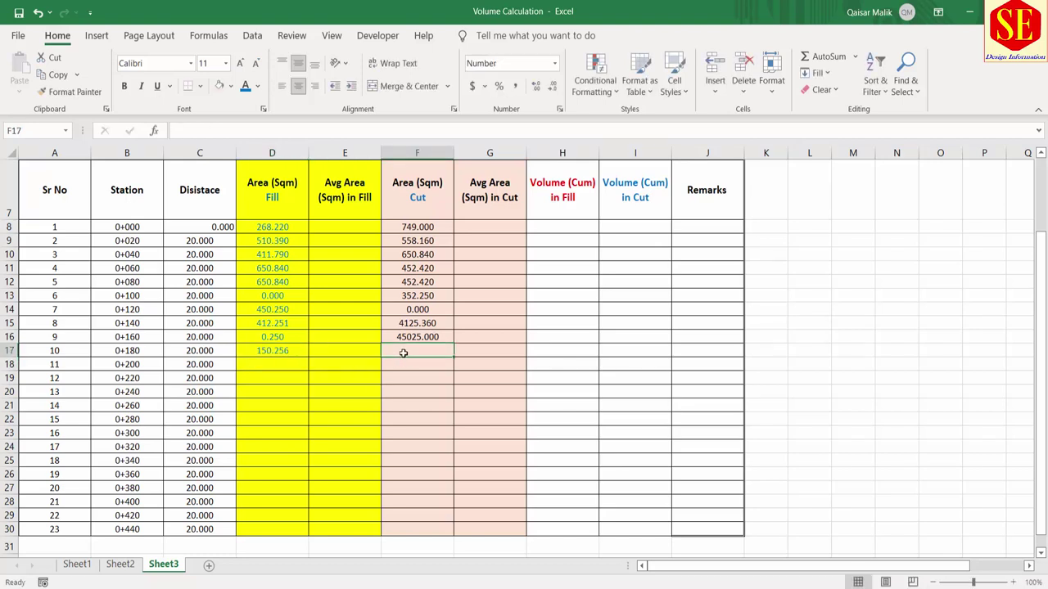
type(".250")
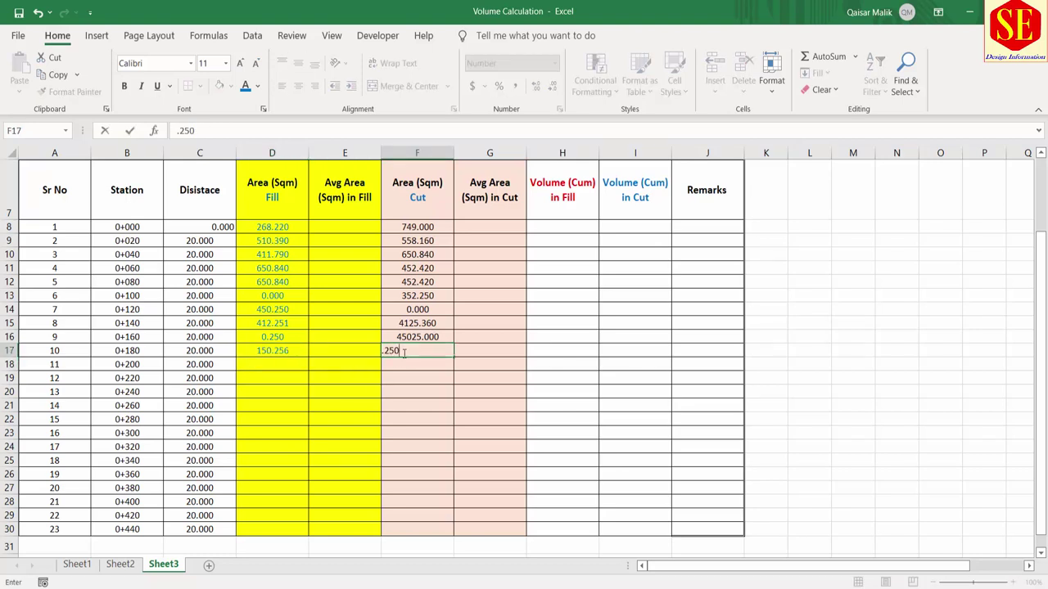
key("Return")
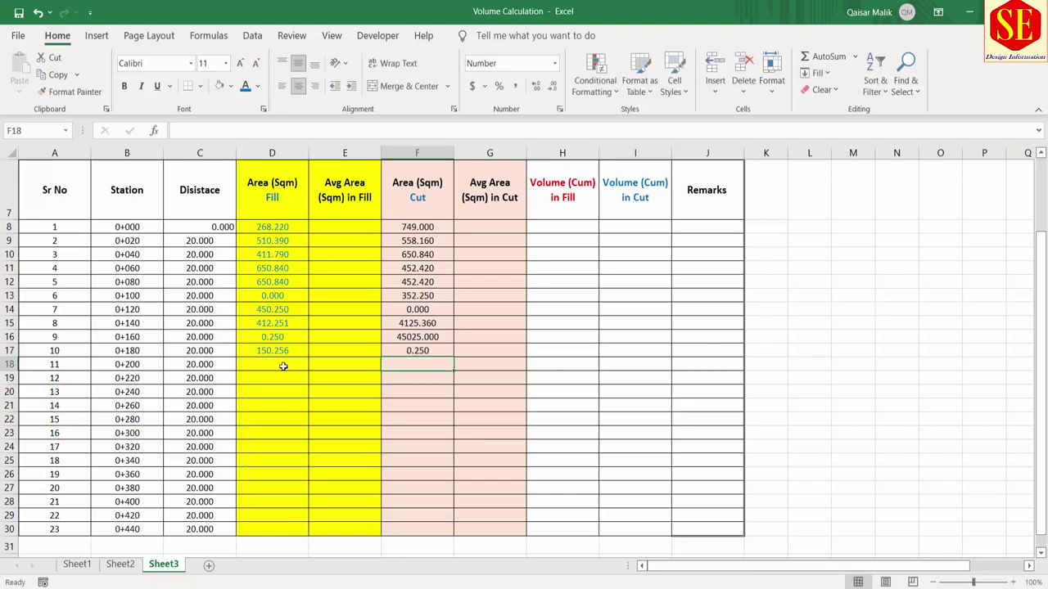
left_click(282, 366)
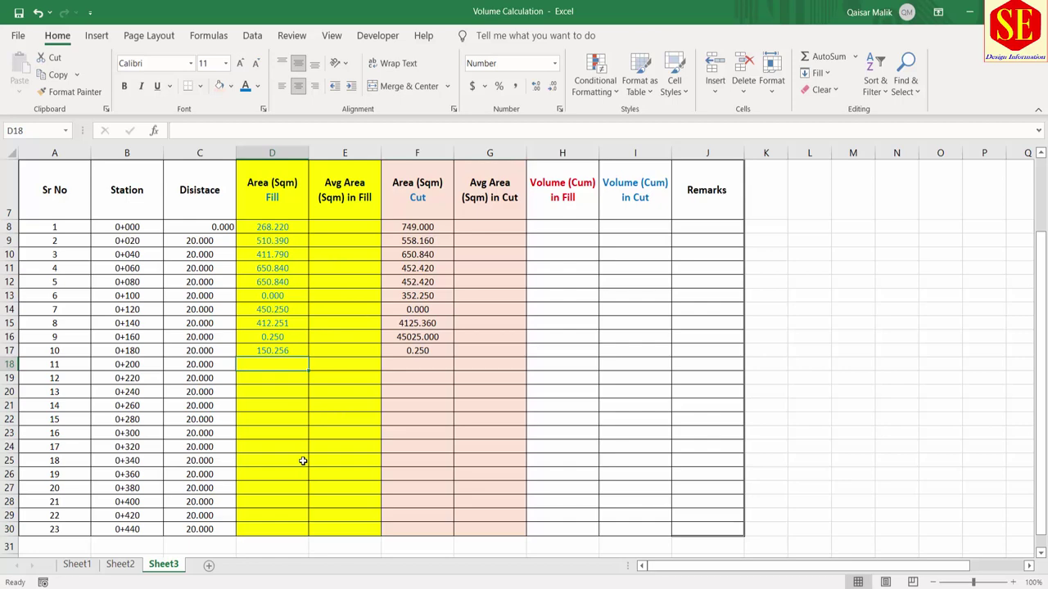
Enter fill areas 152.35, 151.25, 125.35, 152.36, 142.35 and 14520 for the next stations
scroll(295, 433, "down", 1)
scroll(280, 392, "up", 1)
type("15")
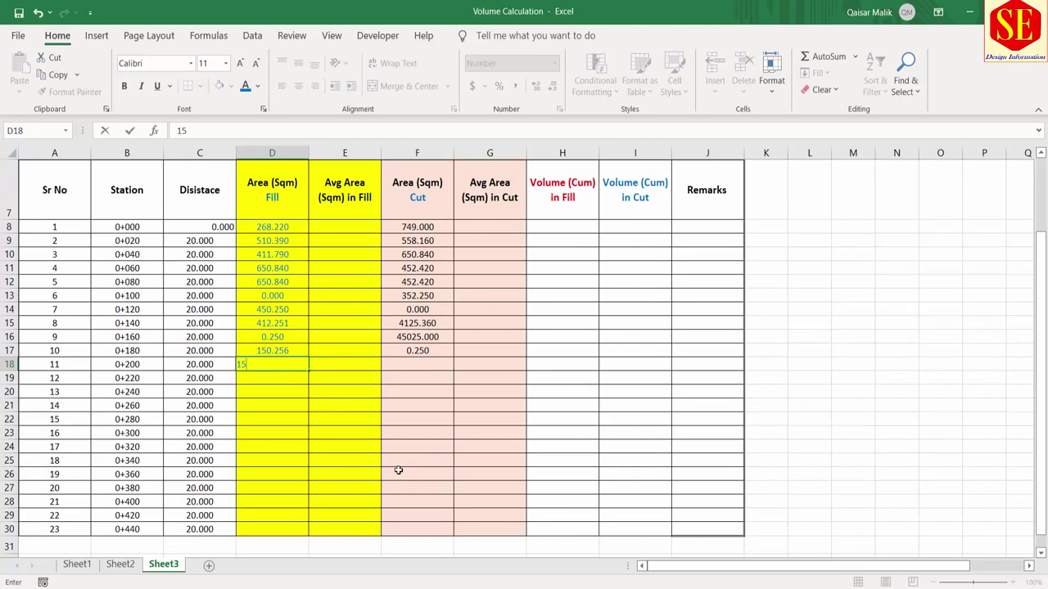
type("2.35")
key("Return")
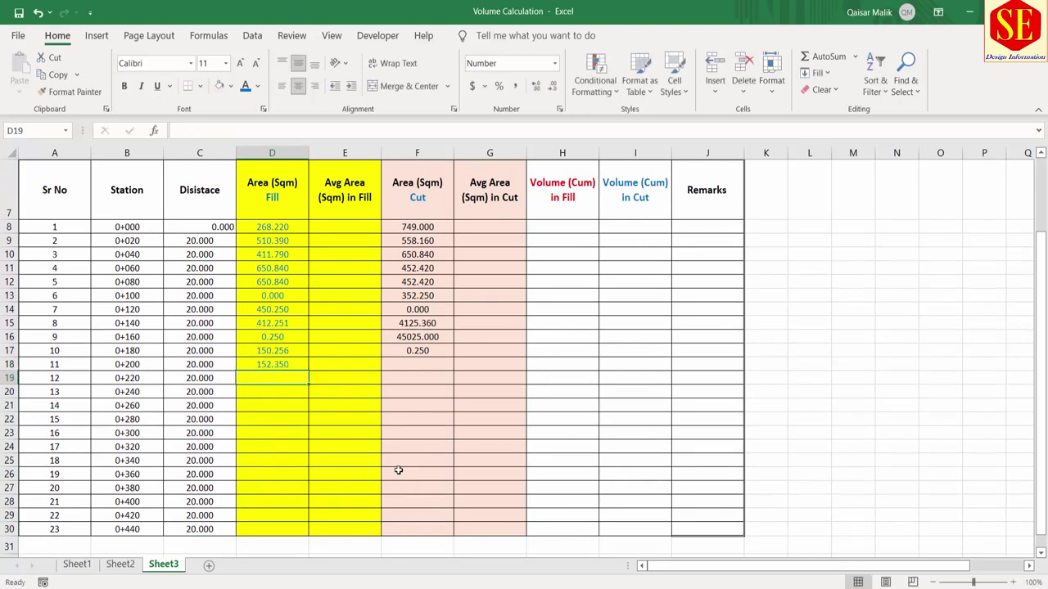
type("151.25")
key("Return")
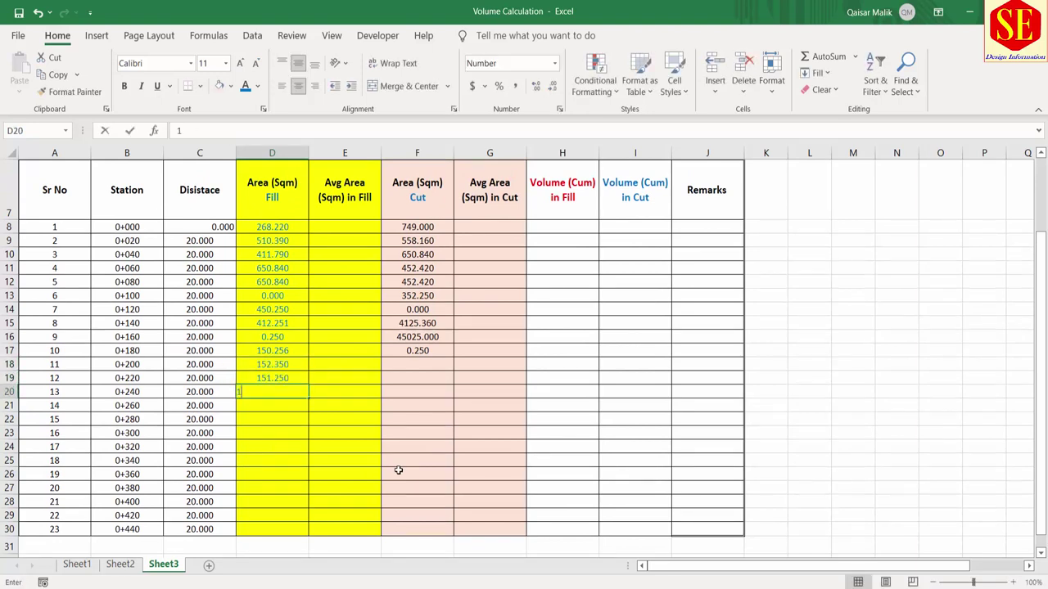
type("125.35")
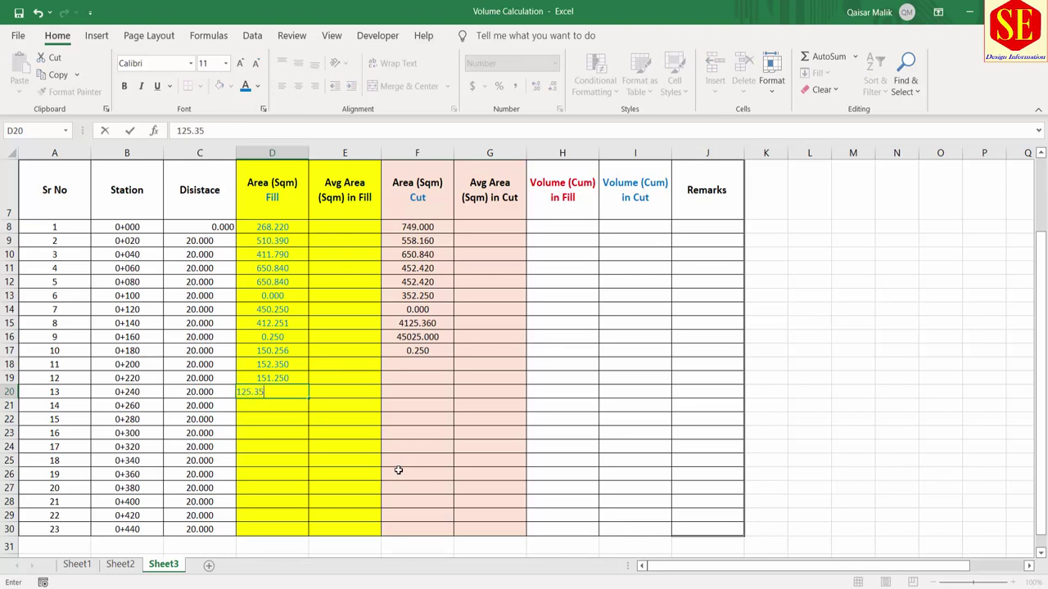
key("Return")
type("152.")
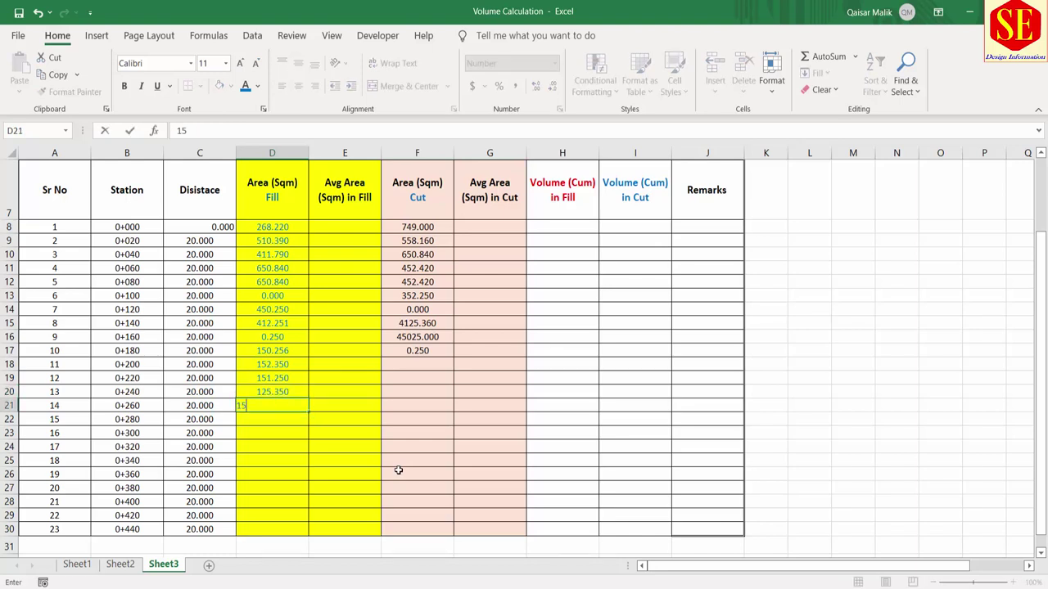
type("36")
key("Return")
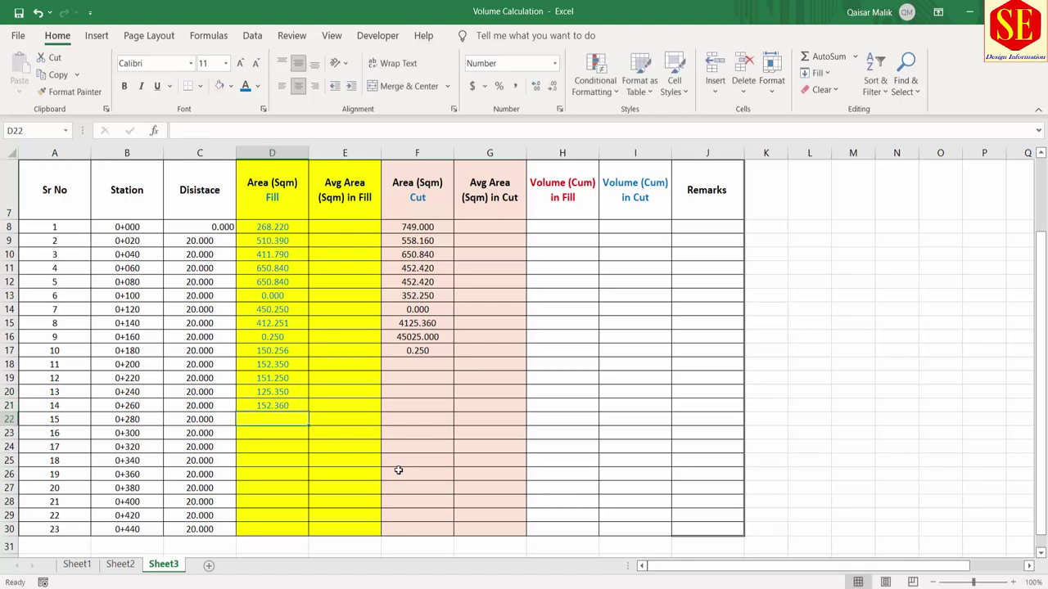
type("142.35")
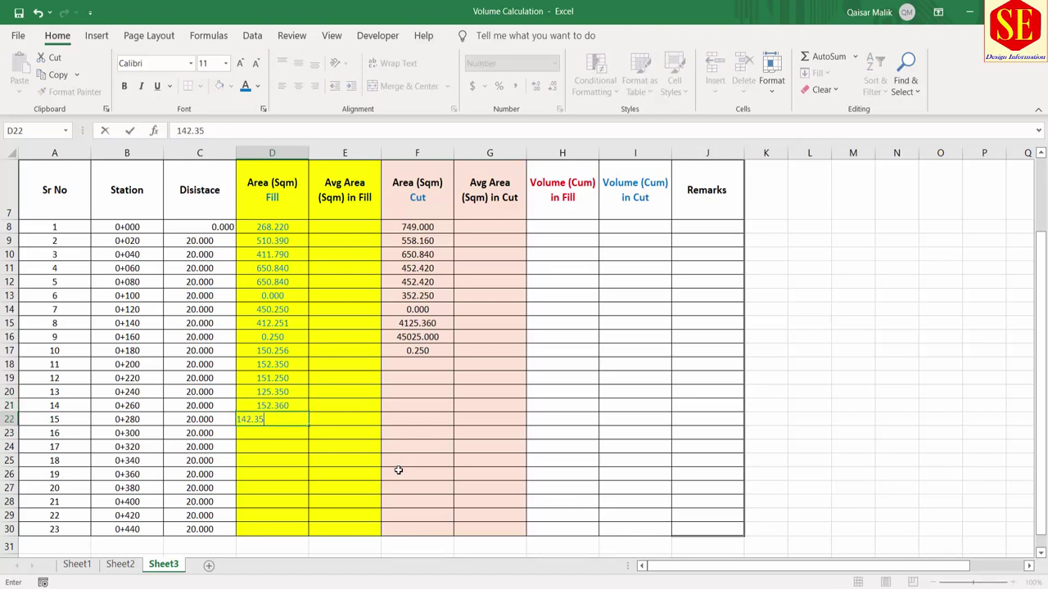
key("Return")
type("14520")
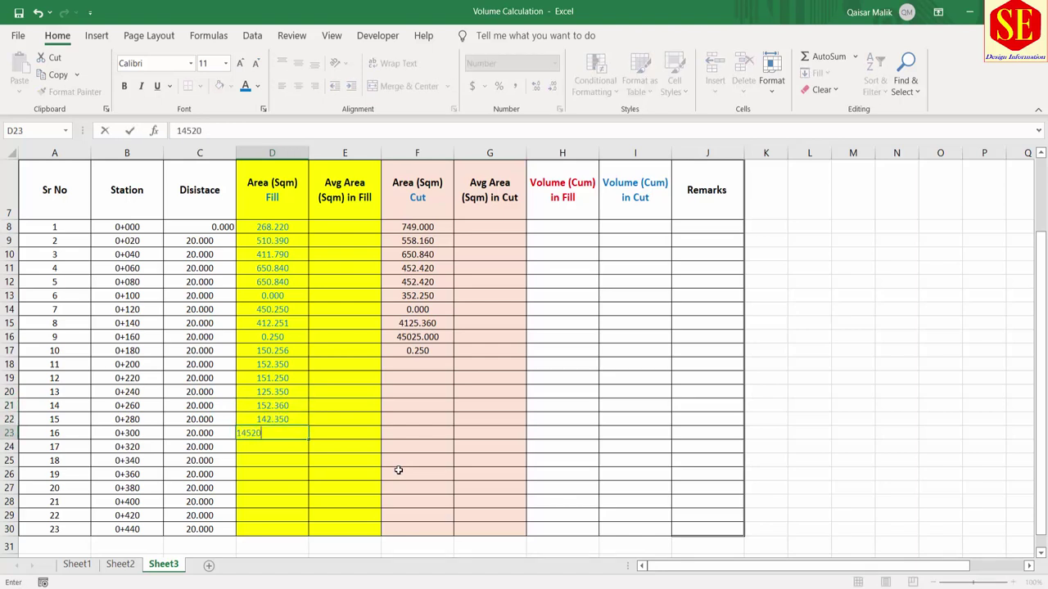
key("Return")
Enter zero fill areas for stations 0+320 through 0+440, ending at D30
type("0")
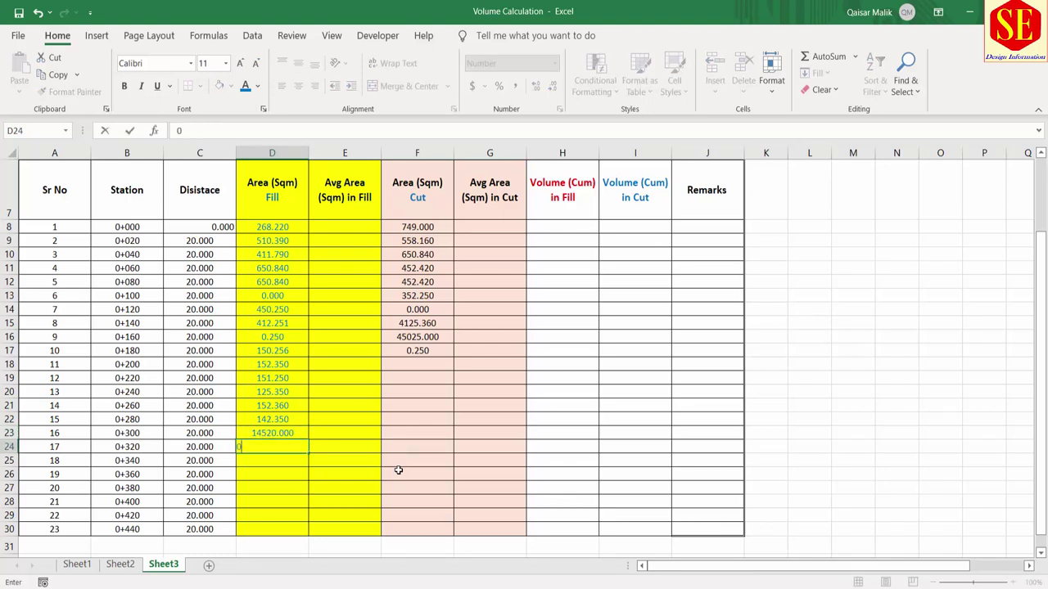
key("Return")
type("0")
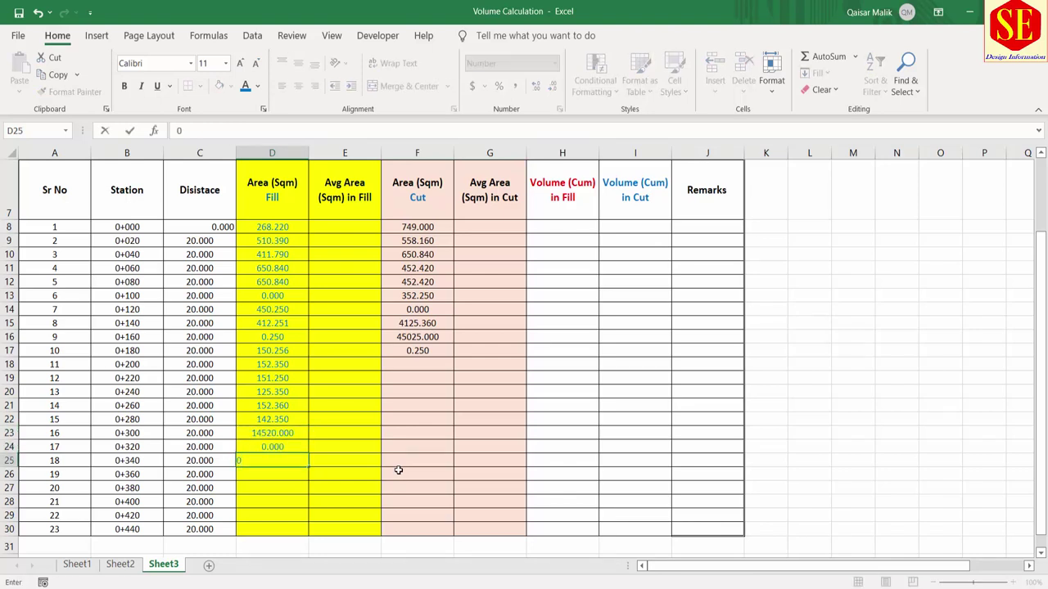
key("Return")
type("0")
key("Return")
type("0")
key("Return")
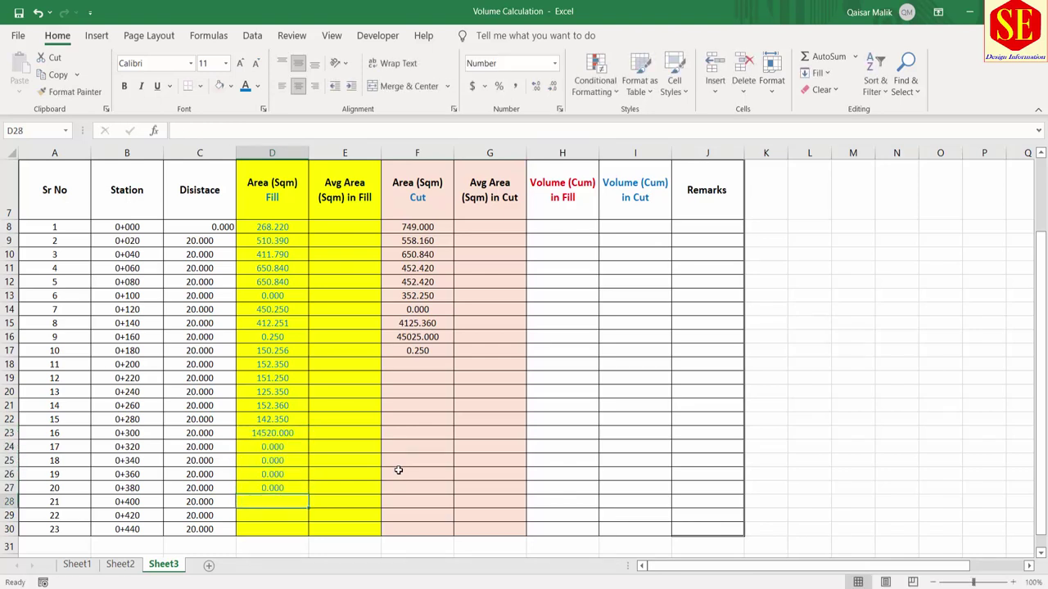
type("0")
key("Return")
type("0")
key("Return")
type("0")
key("Return")
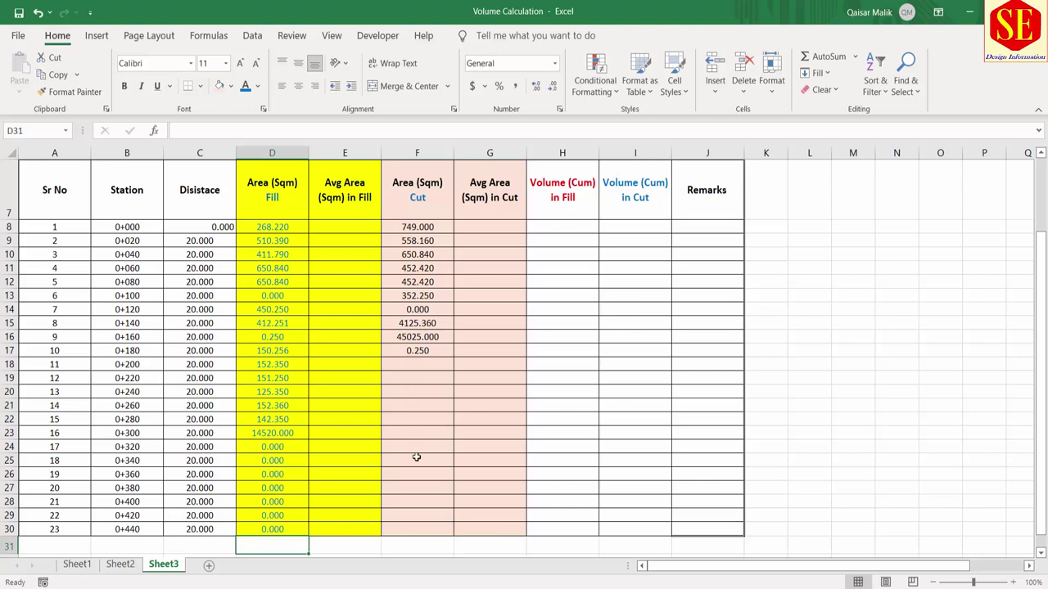
Enter zero cut areas in cells F18 through F23
left_click(414, 366)
type("0")
key("Return")
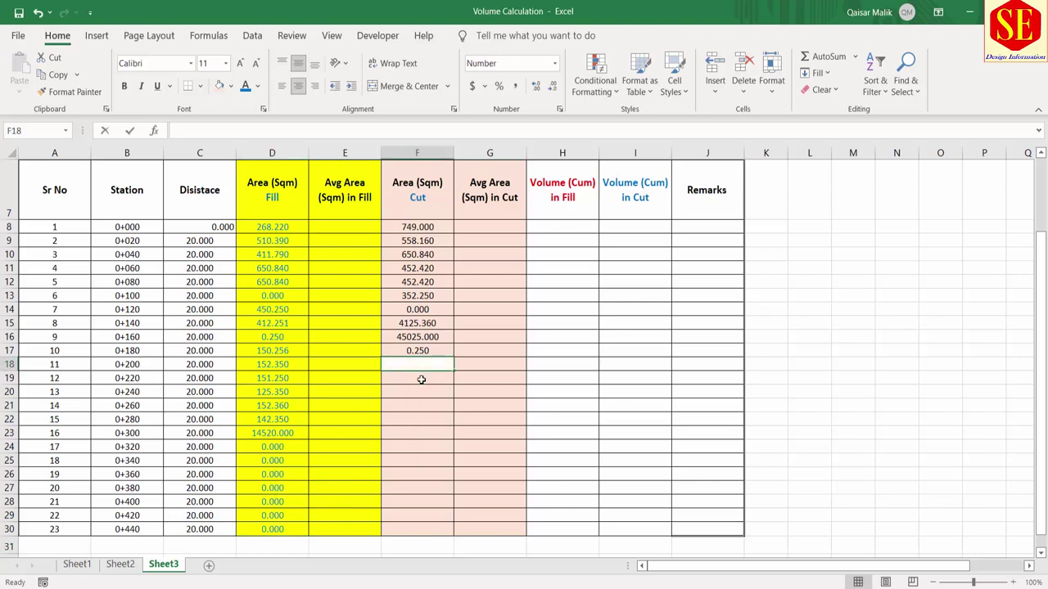
type("0")
key("Return")
type("0")
key("Return")
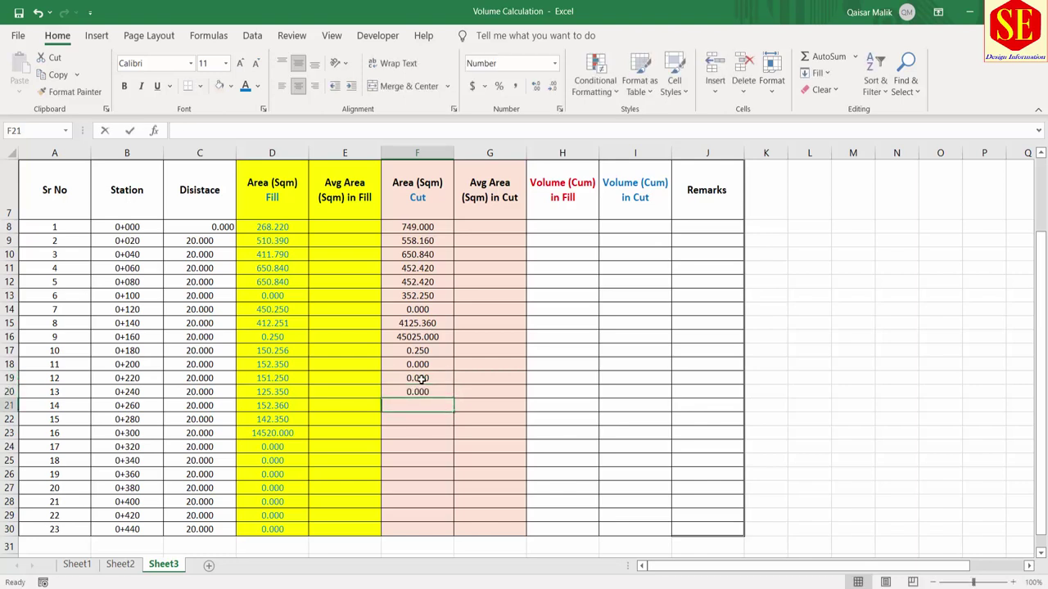
type("0")
key("Return")
type("0")
key("Return")
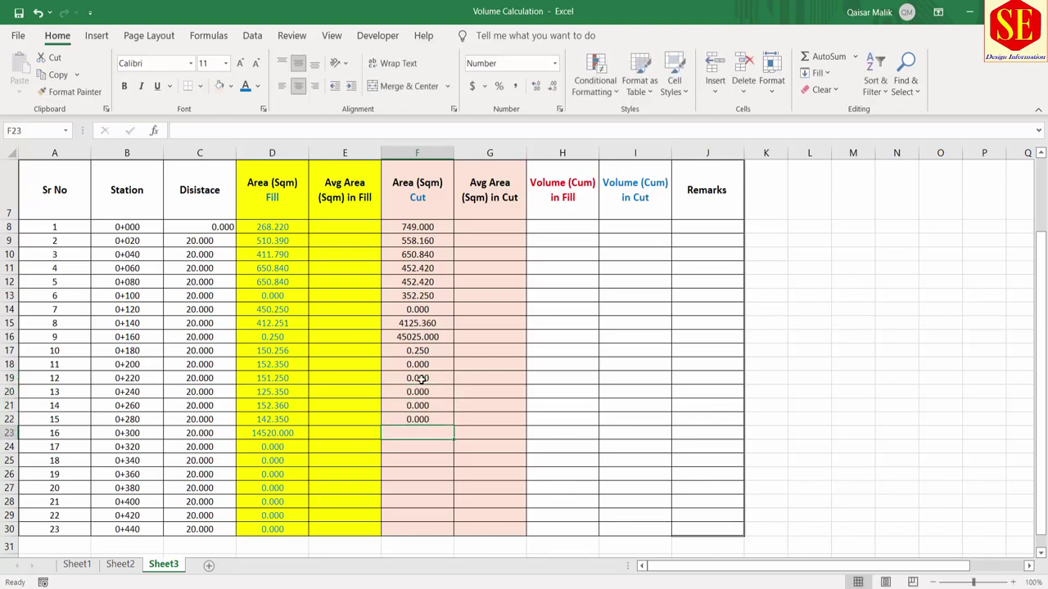
type("0")
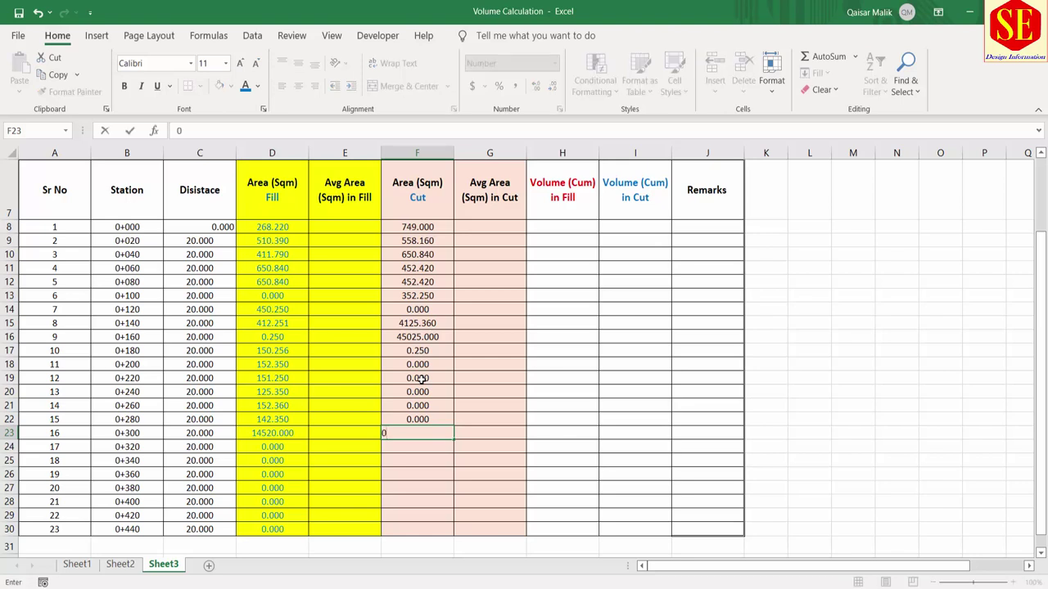
key("Return")
Enter cut areas 1523.25, 1420.36, 142.36, 1452.36, 142.36, 142.25, 142.36 in F24:F30
type("1523")
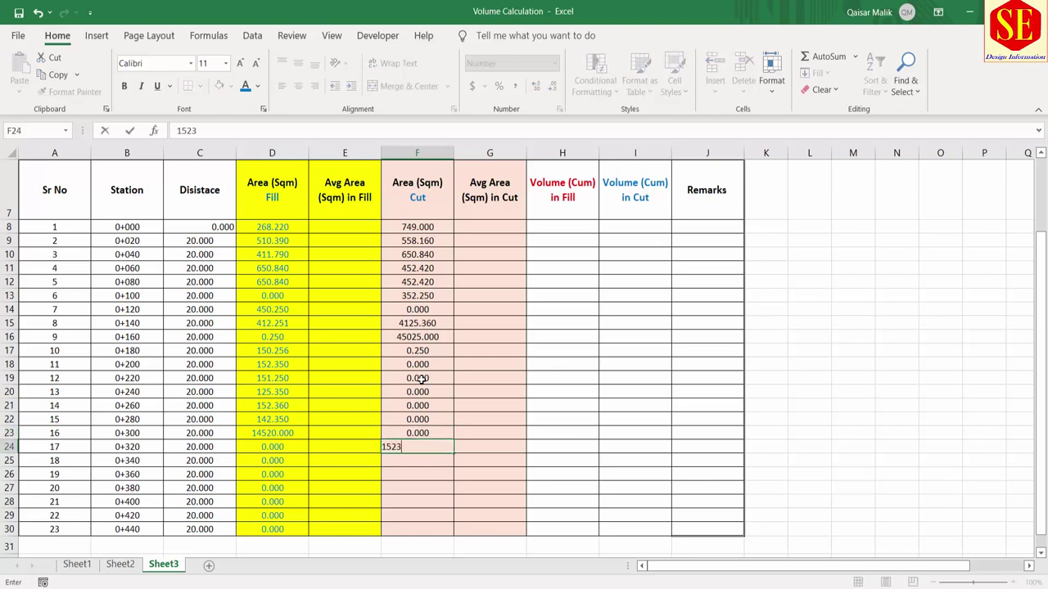
type(".25")
key("Return")
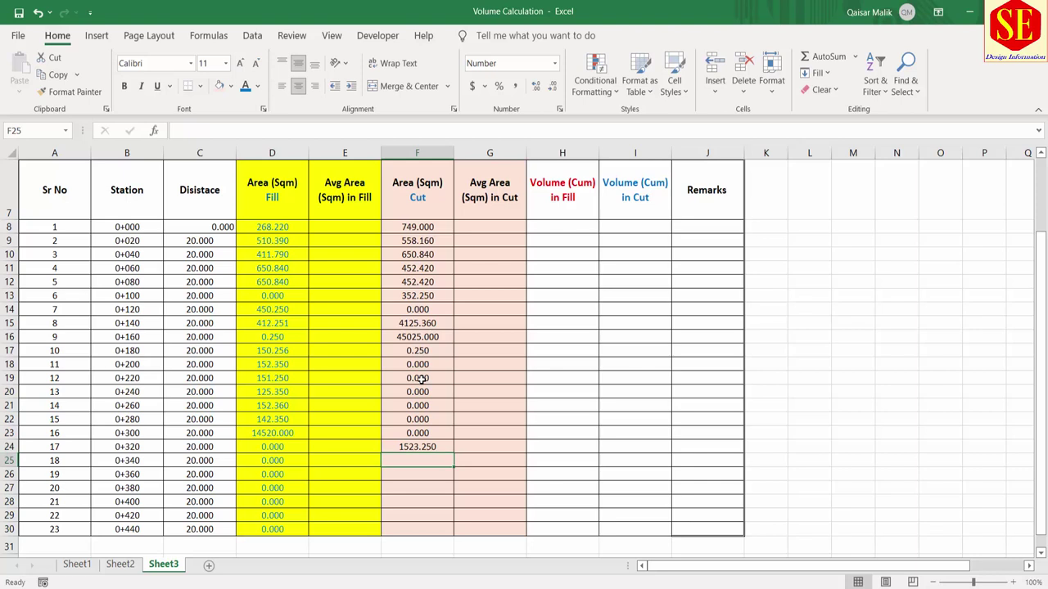
type("1420.36")
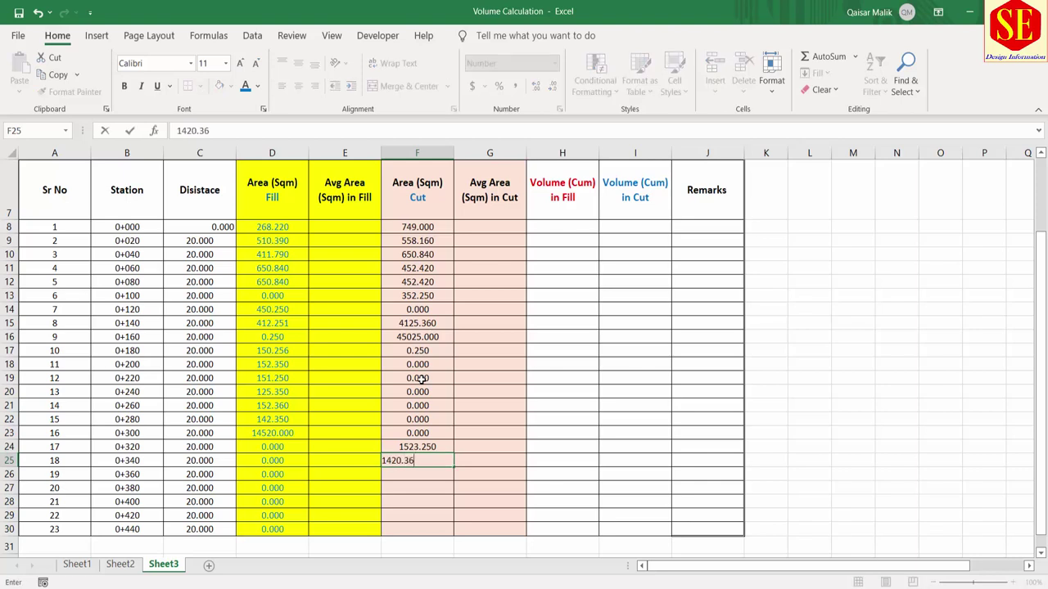
key("Return")
type("142.36")
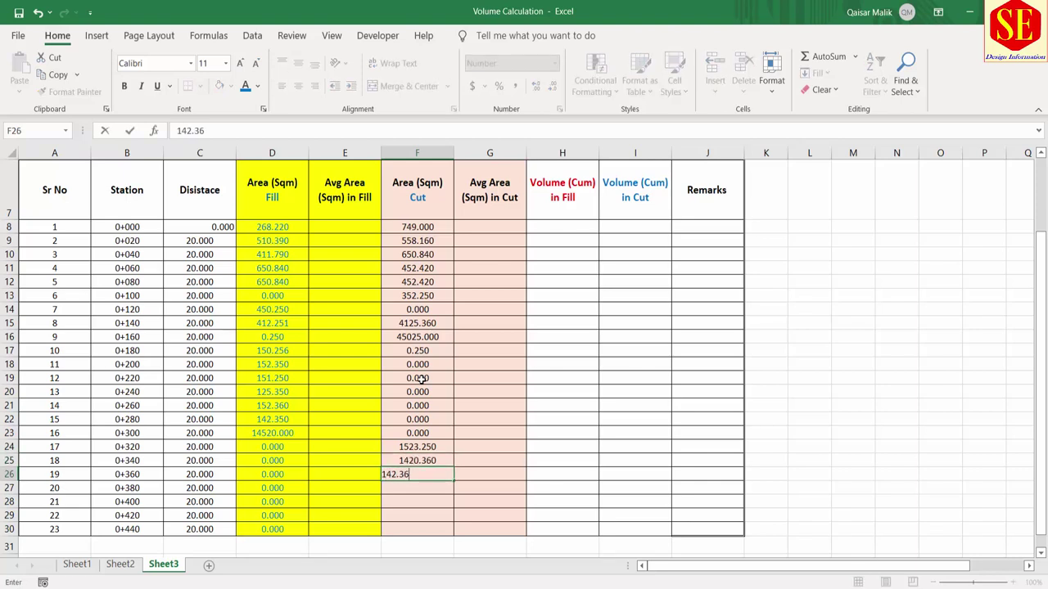
key("Return")
type("1452.36")
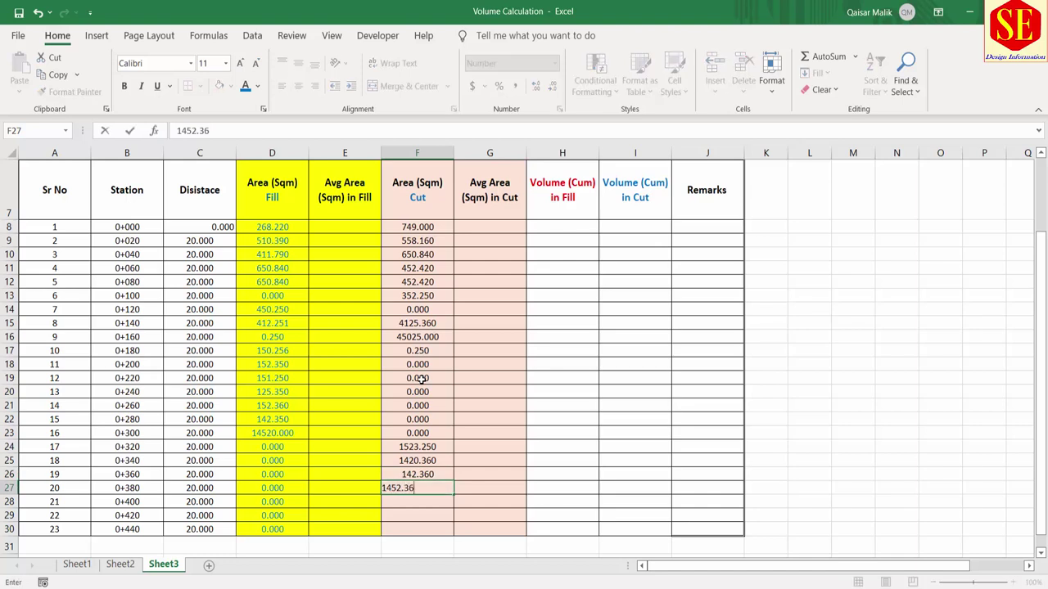
key("Return")
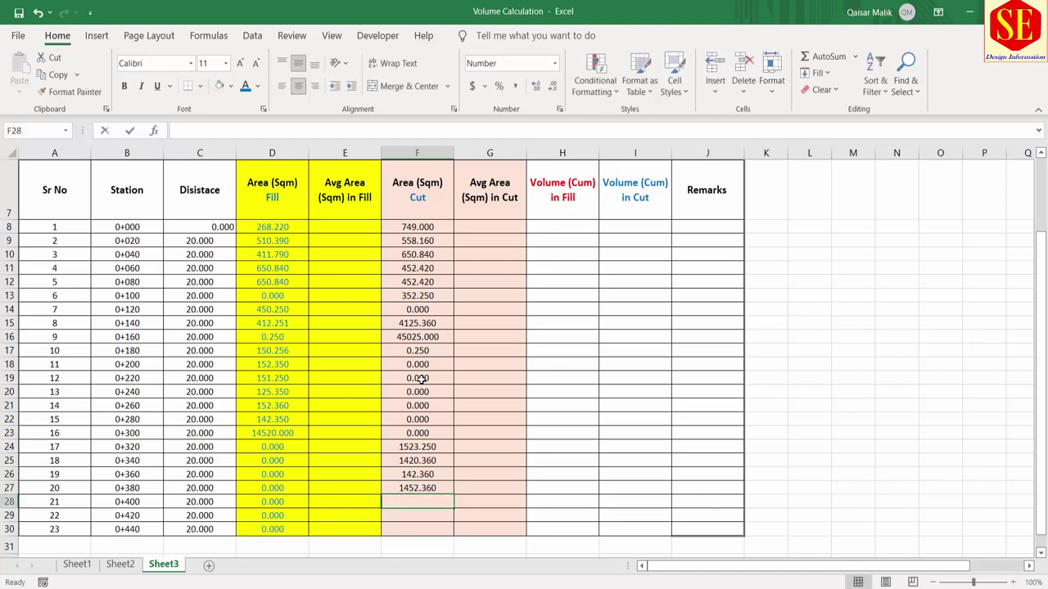
type("142.36")
key("Return")
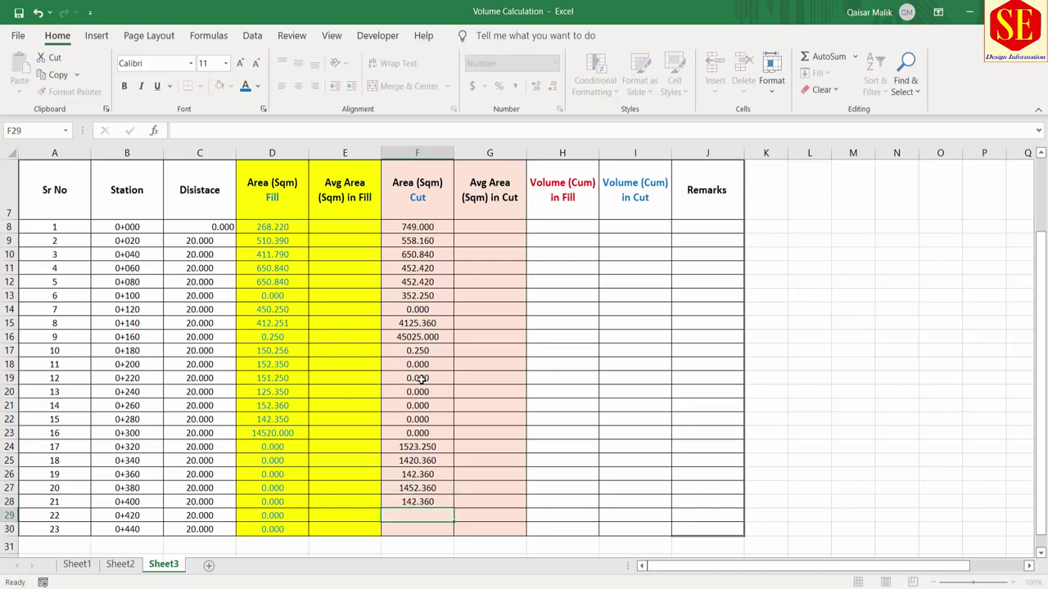
type("142.25")
key("Return")
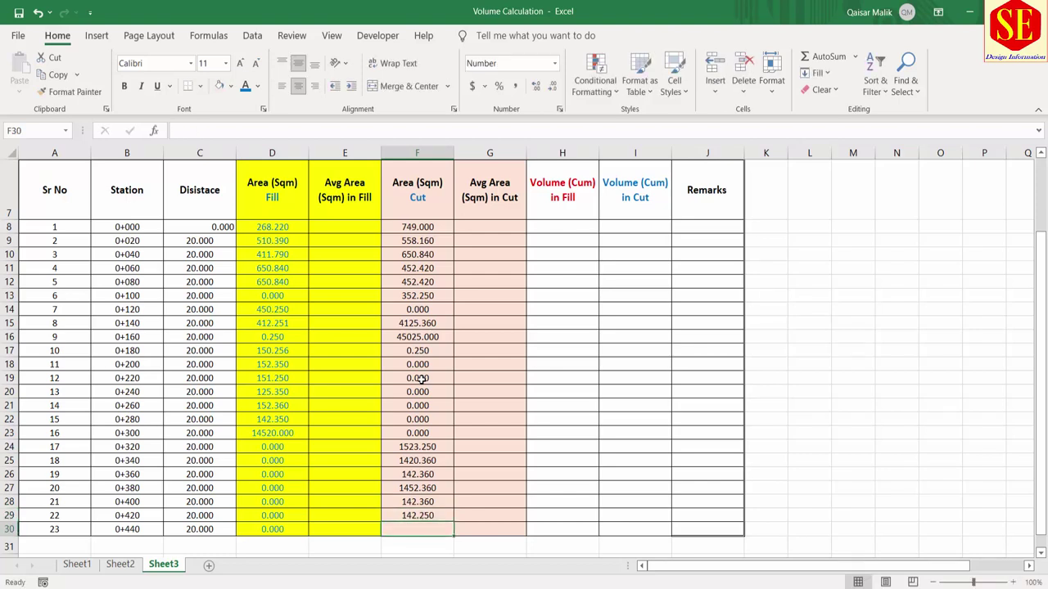
type("142")
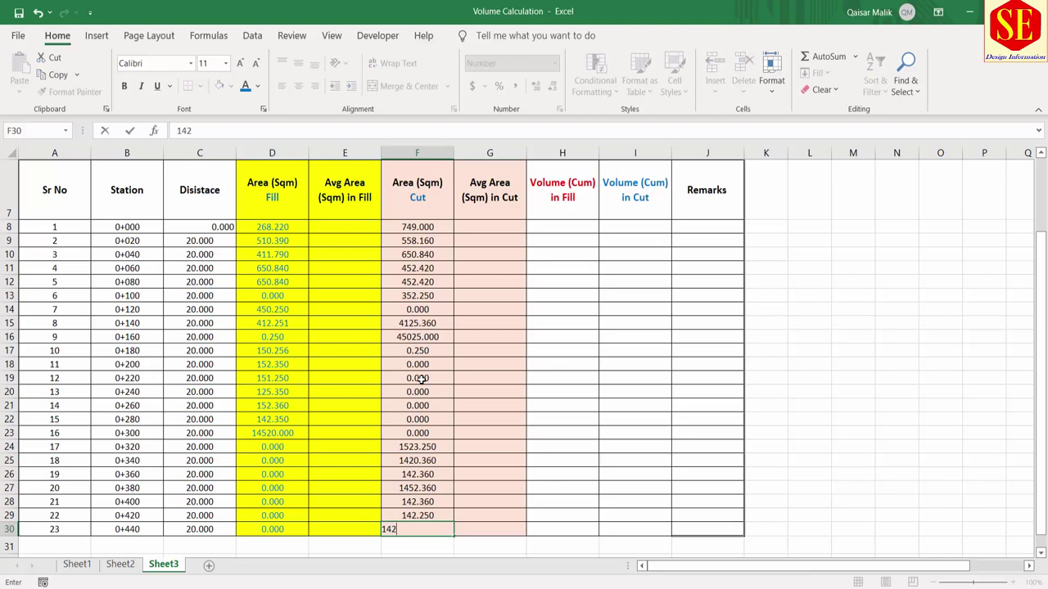
type(".36")
key("Return")
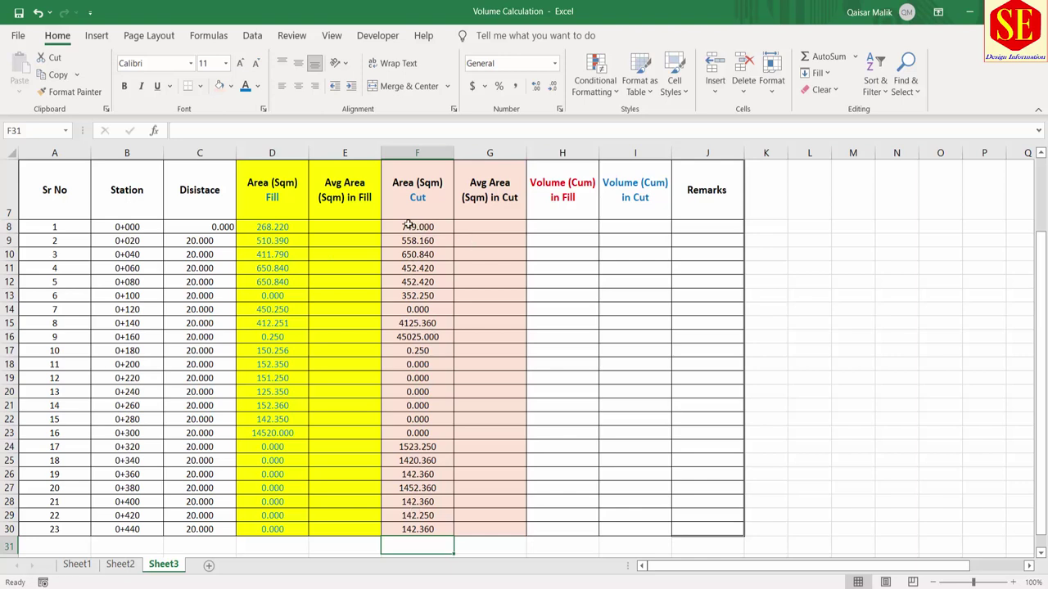
Set the first average fill area in E8 to 0
left_click(331, 226)
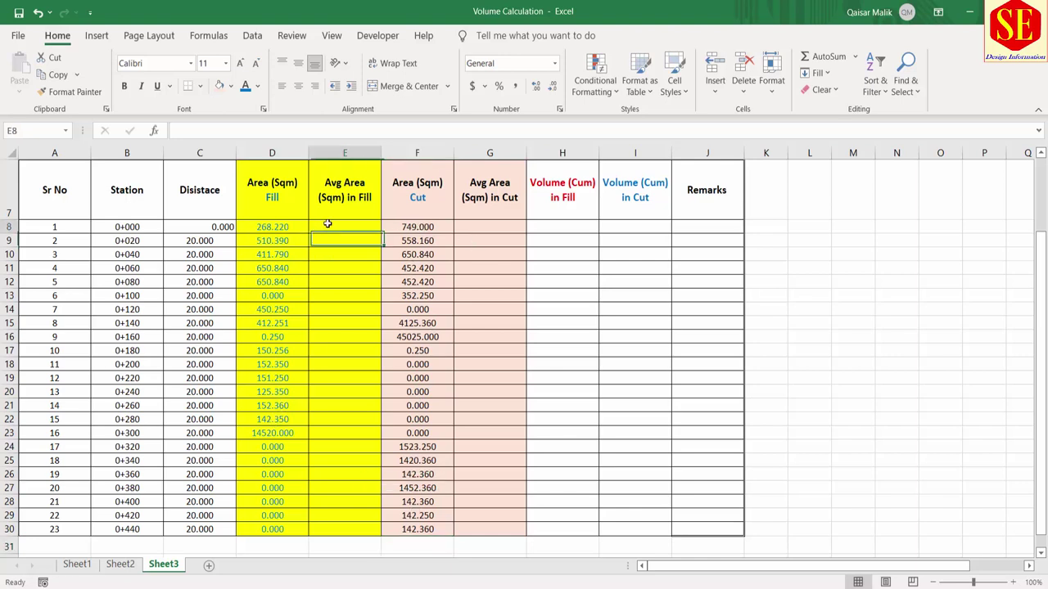
type("0")
key("Return")
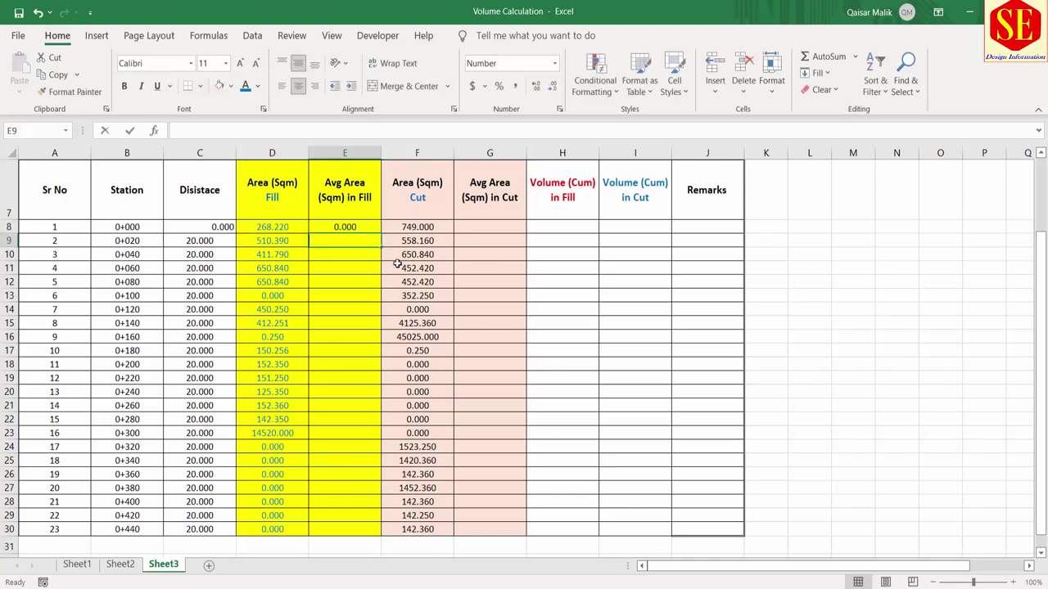
Enter the average fill formula from D8 and D9 in E9 and copy it down to E30
type("=(")
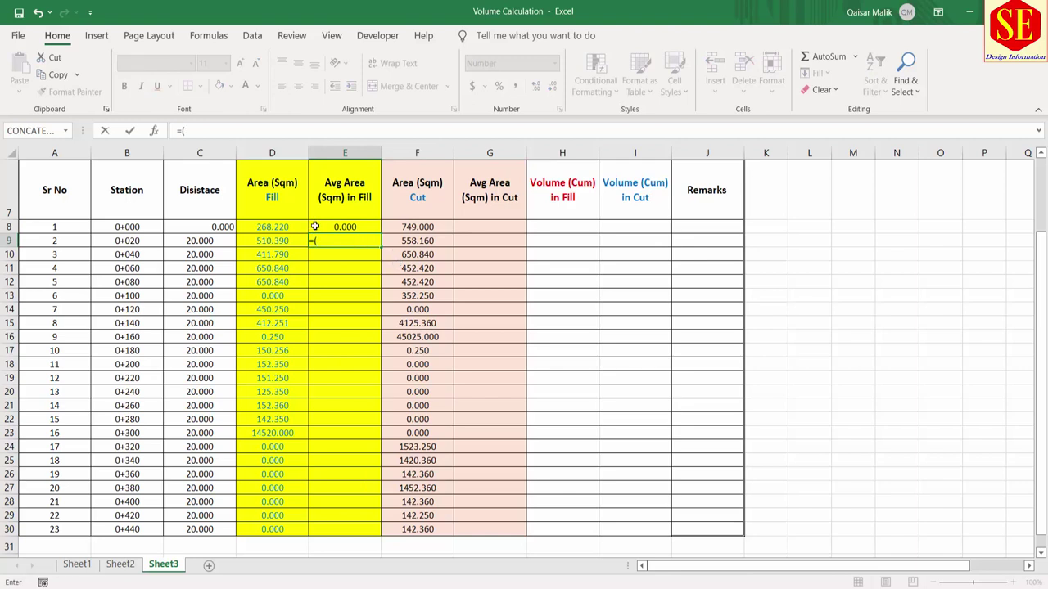
left_click(284, 227)
type("+")
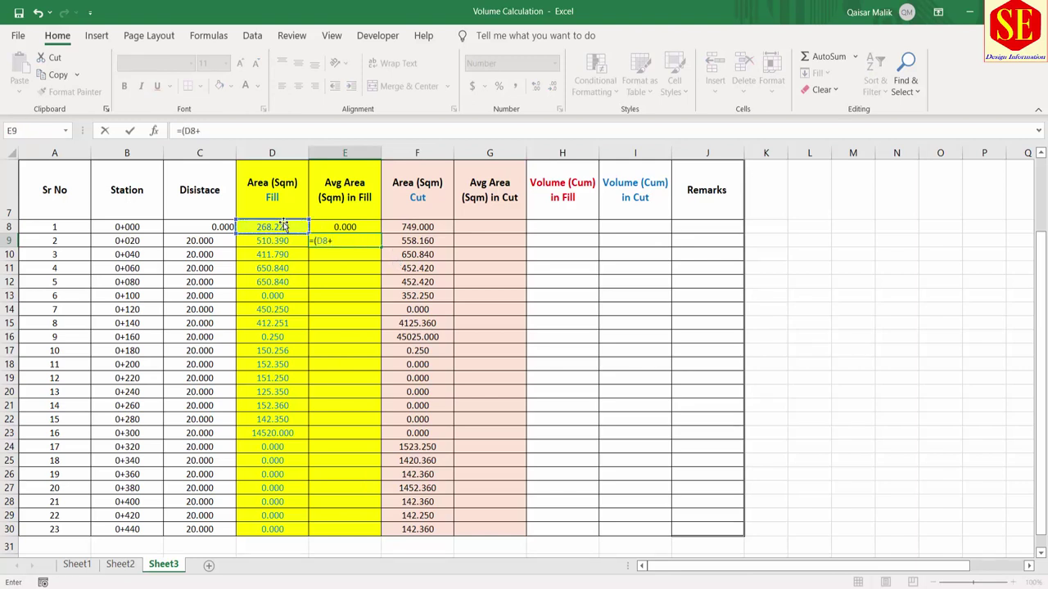
left_click(274, 240)
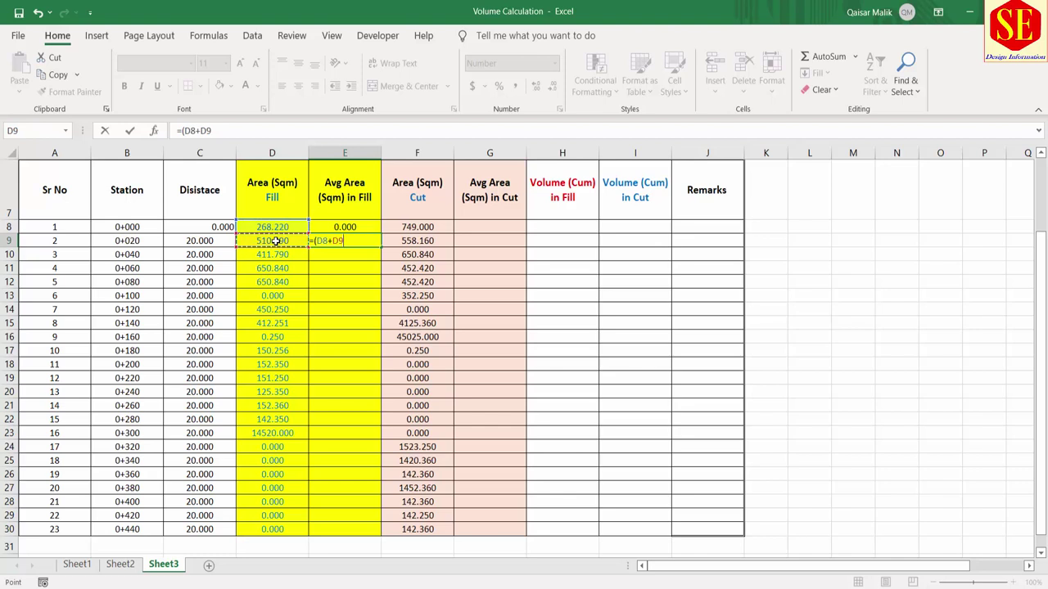
type(")/2")
key("Return")
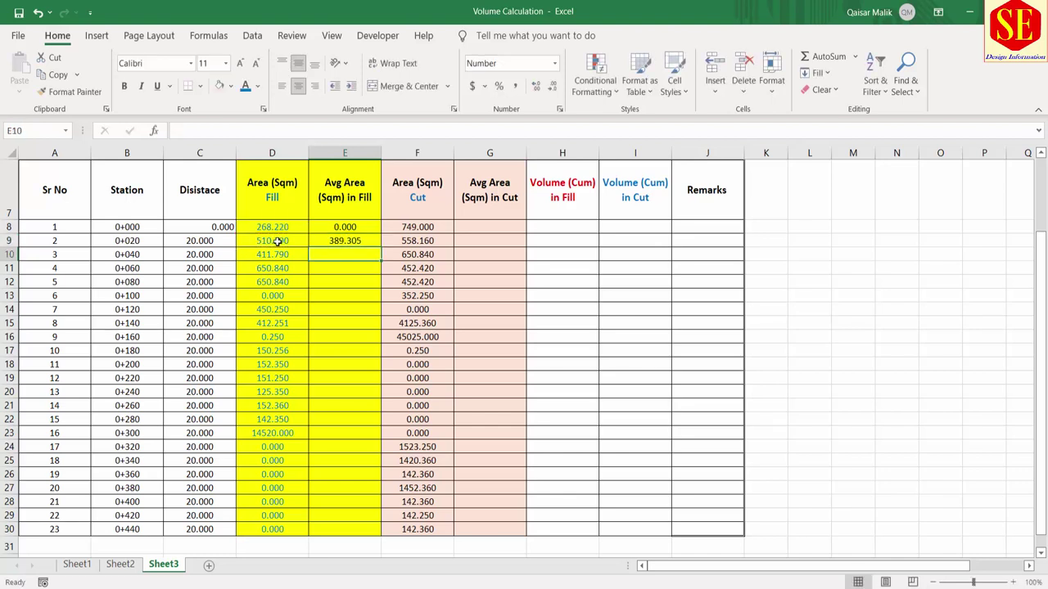
left_click(341, 240)
double_click(381, 247)
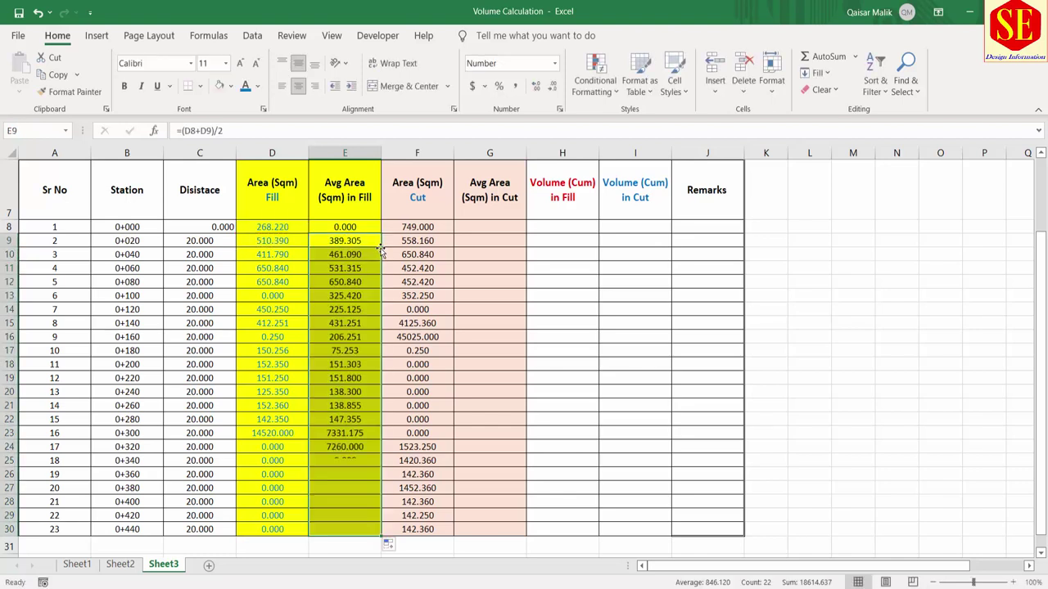
scroll(374, 374, "down", 1)
scroll(347, 385, "up", 1)
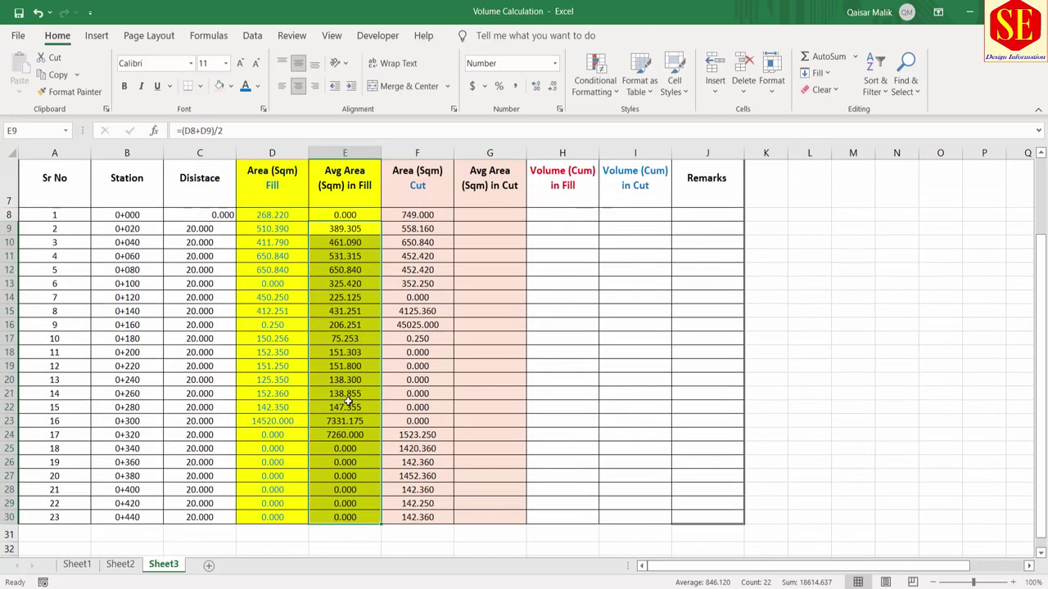
scroll(347, 399, "up", 1)
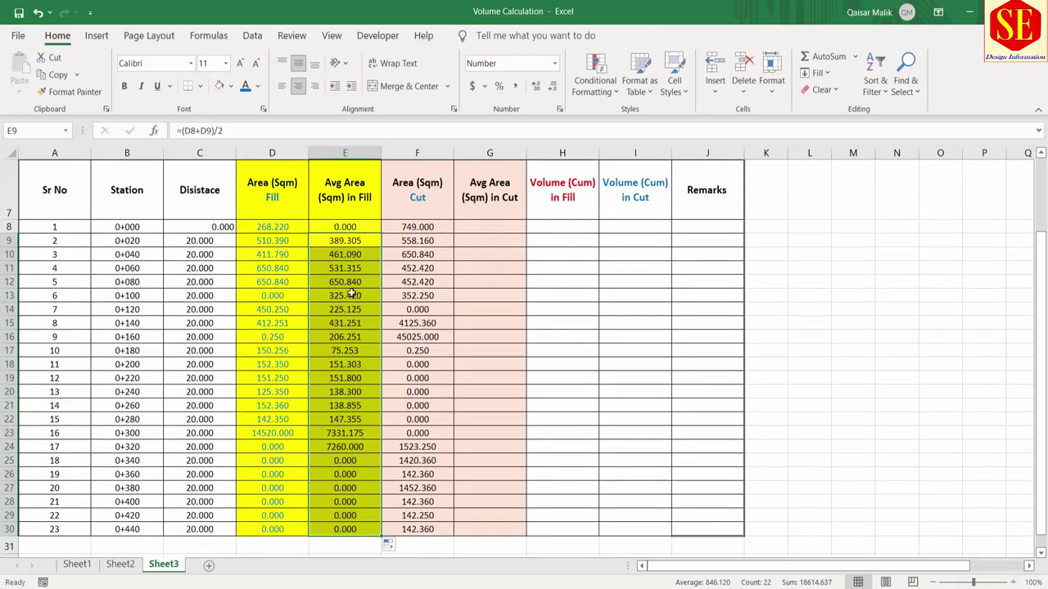
Set G8 to 0, enter =(F8+F9)/2 in G9, and fill it down to G30
left_click_drag(486, 225, 489, 267)
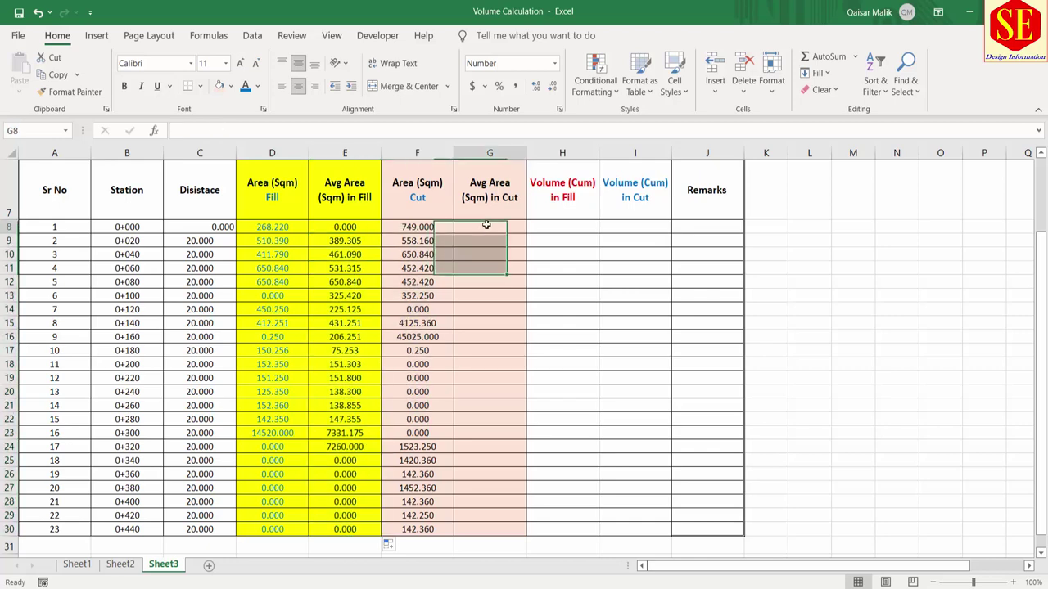
left_click(486, 224)
type("0")
key("Return")
type("=")
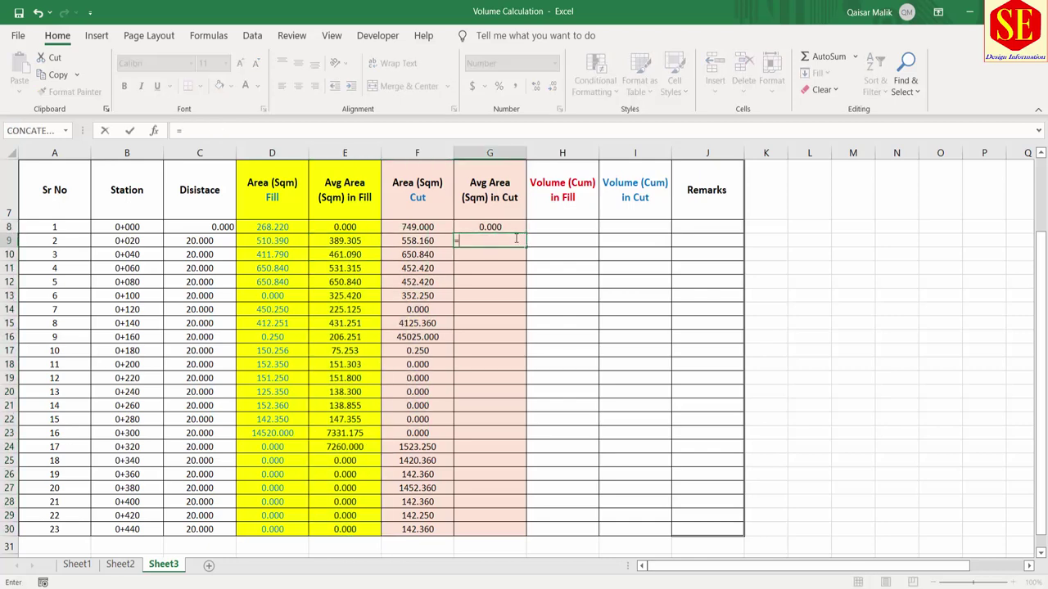
type("(")
left_click(403, 228)
type("+")
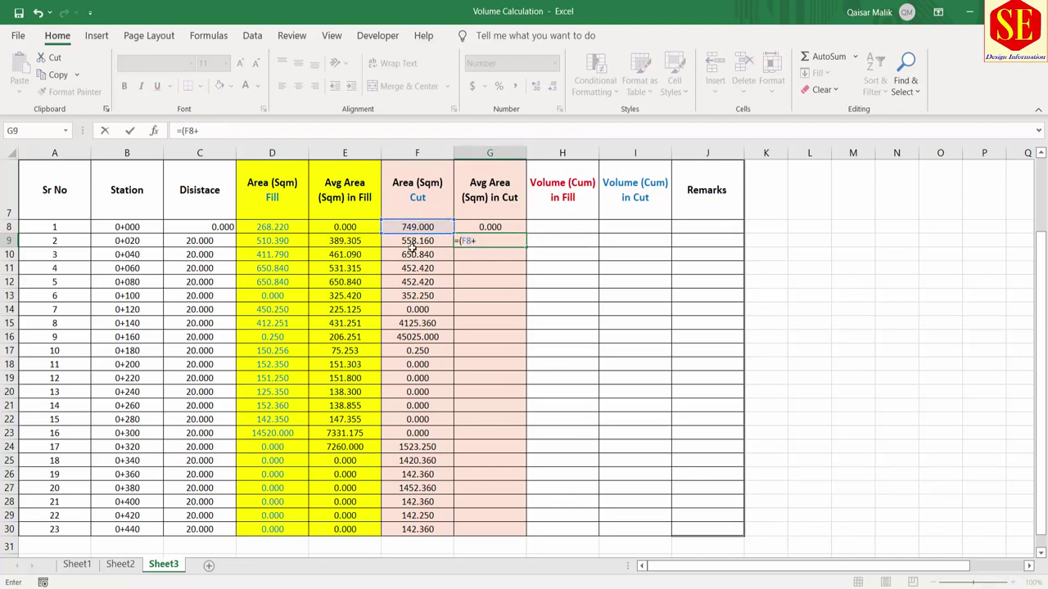
left_click(413, 242)
type(")/2")
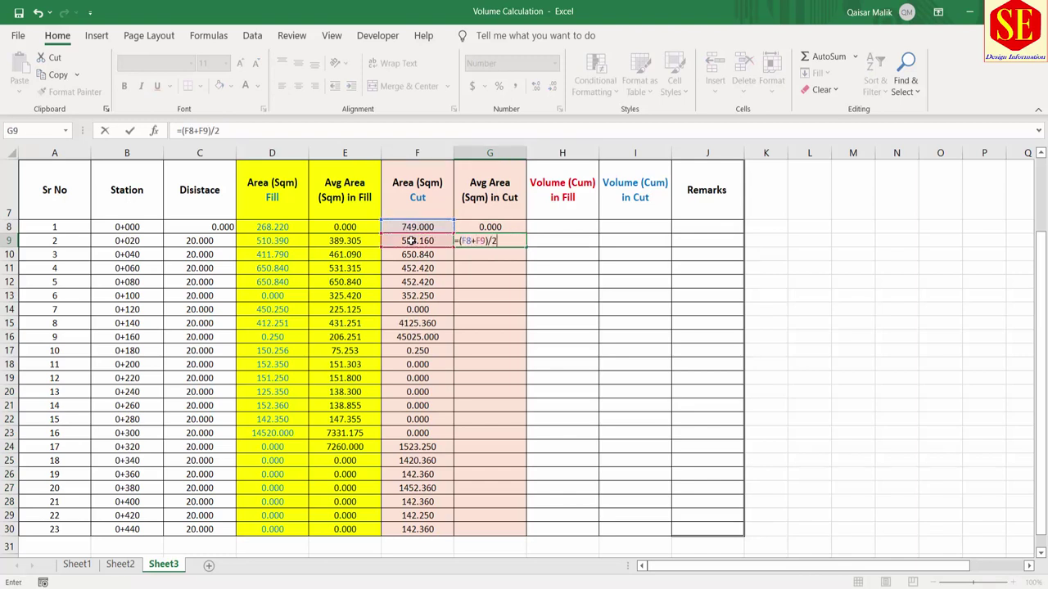
key("Return")
left_click(491, 241)
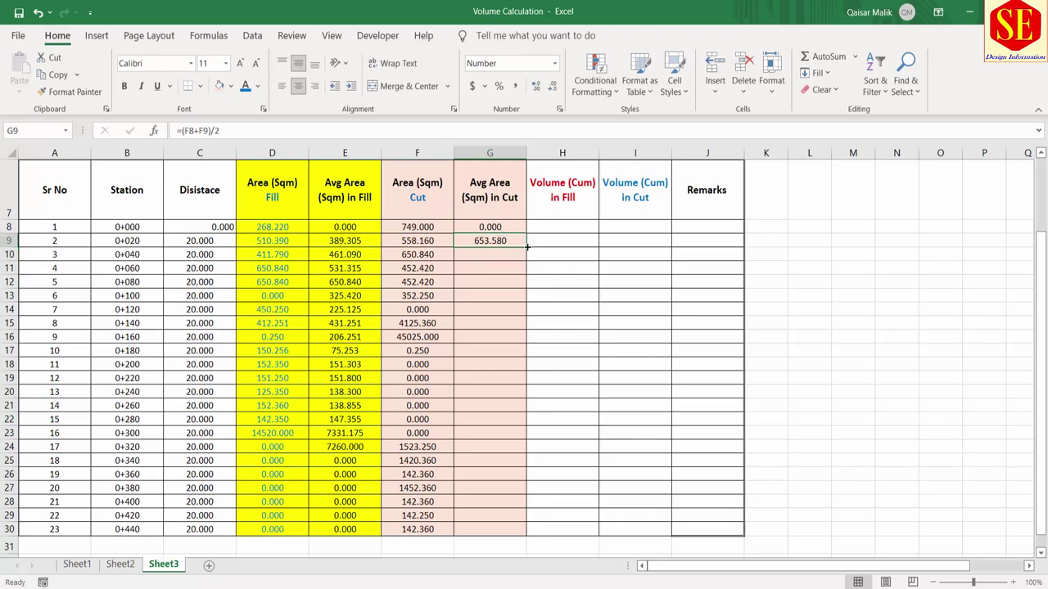
left_click_drag(527, 246, 527, 534)
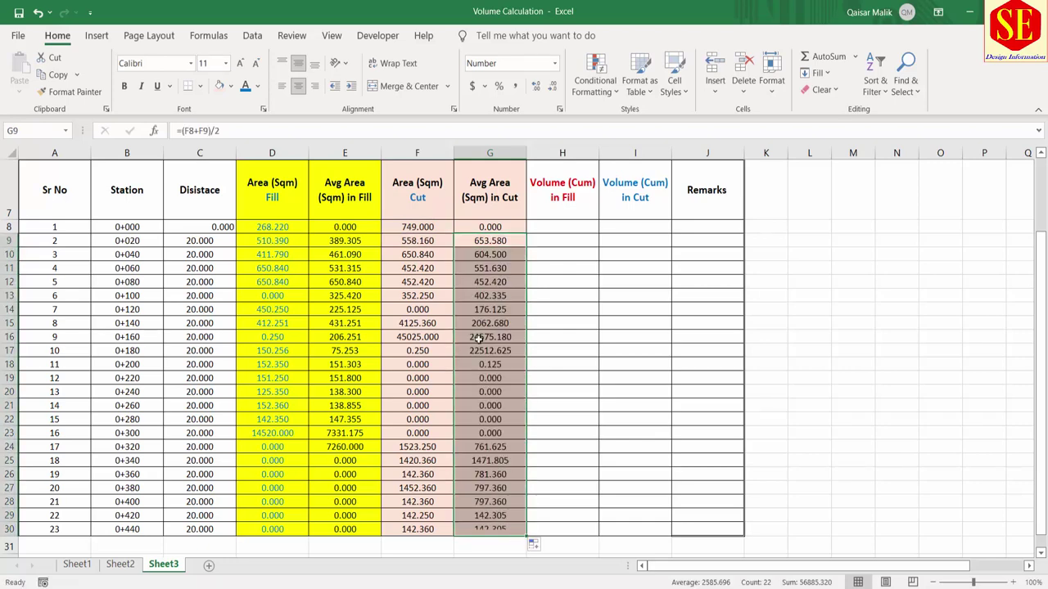
left_click(488, 307)
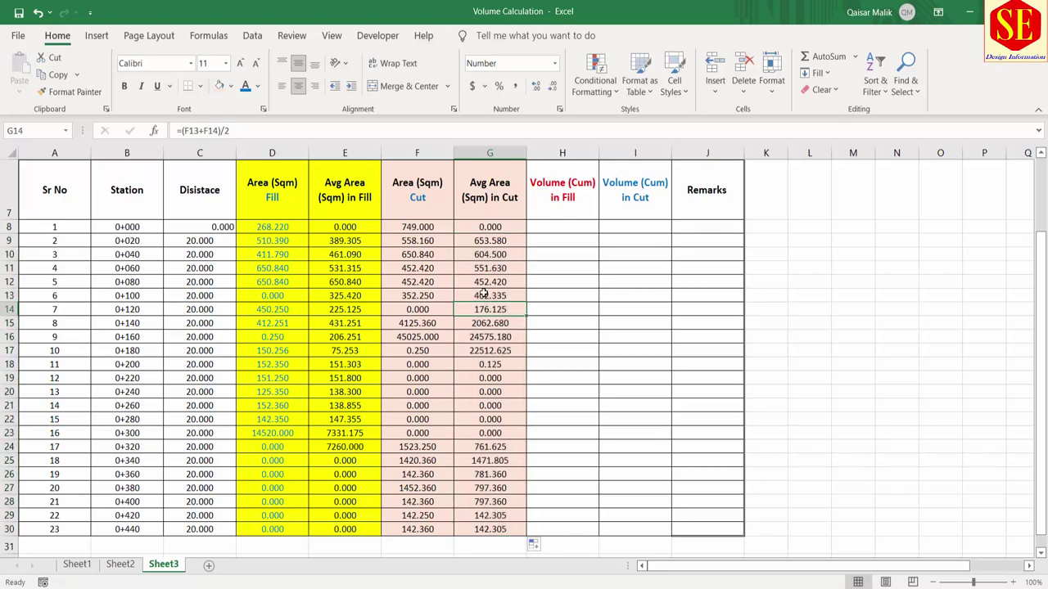
Set fill volume H8 to 0 and fill =E9*C9 from H9 down to row 30
left_click(548, 226)
type("0")
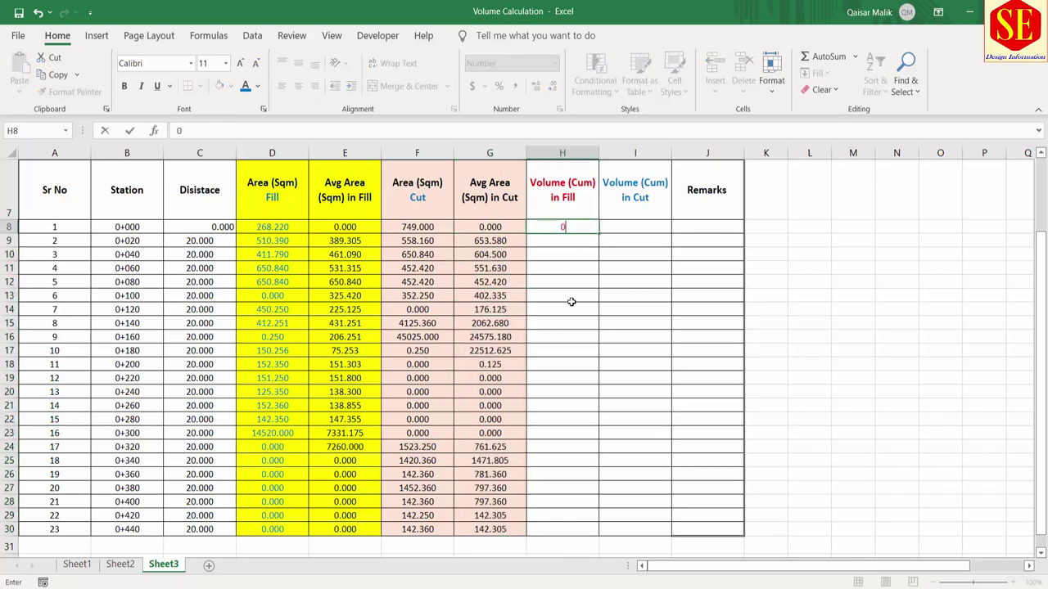
key("Return")
type("=")
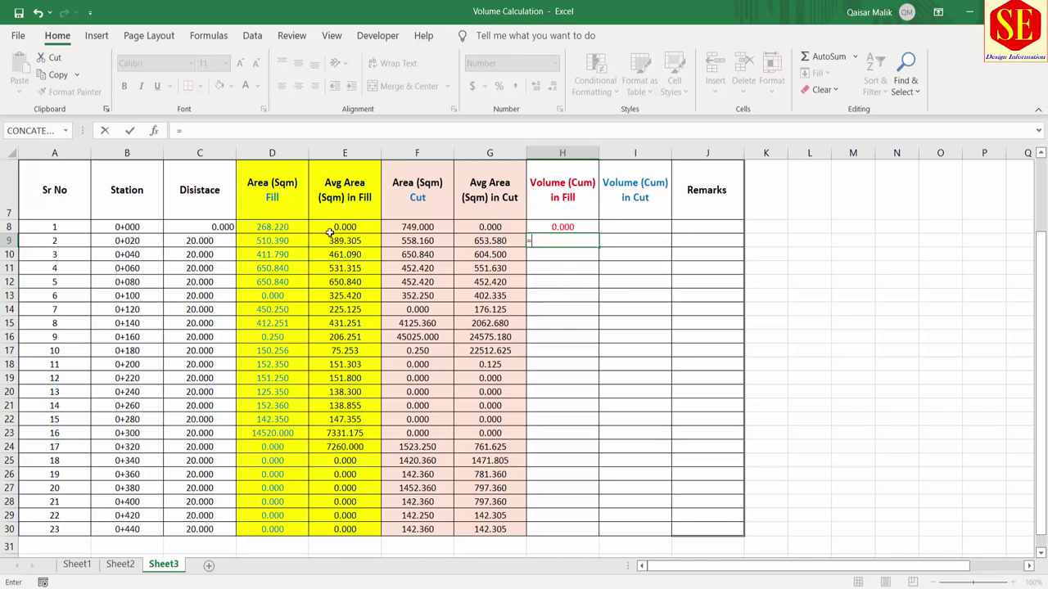
left_click(342, 240)
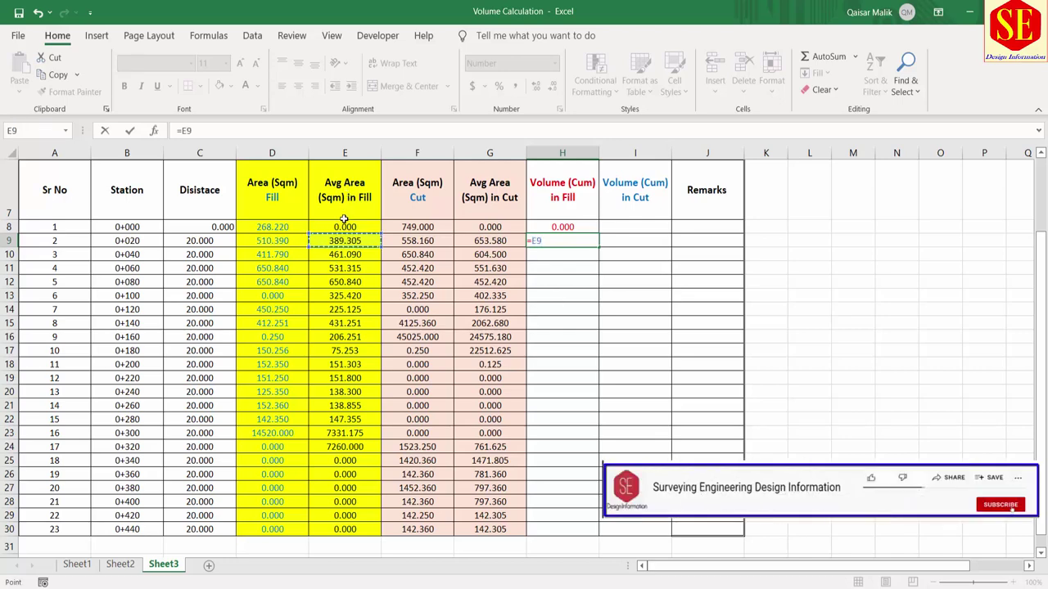
type("*")
left_click(204, 239)
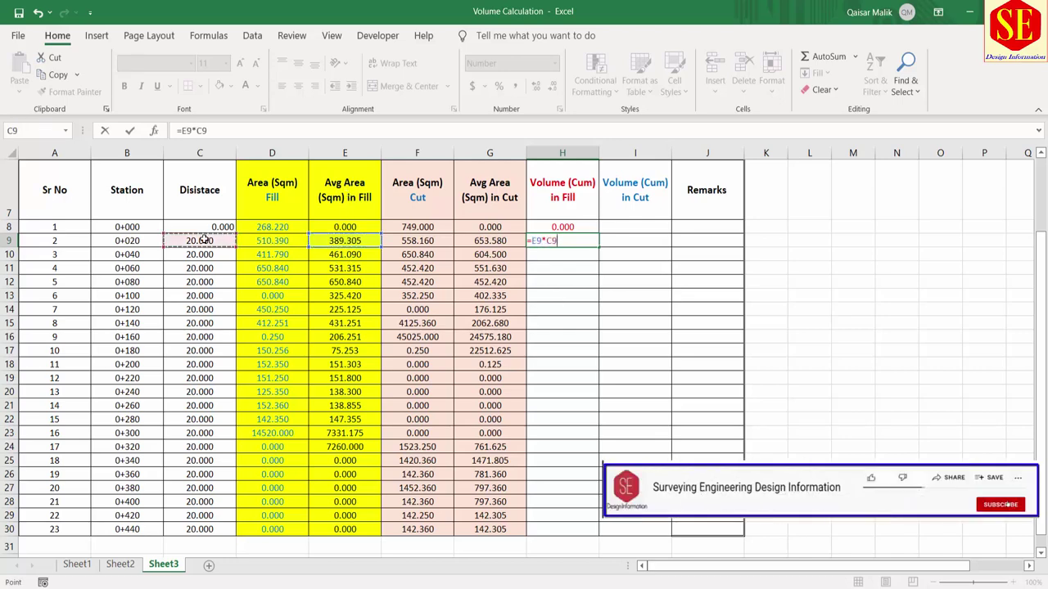
key("Return")
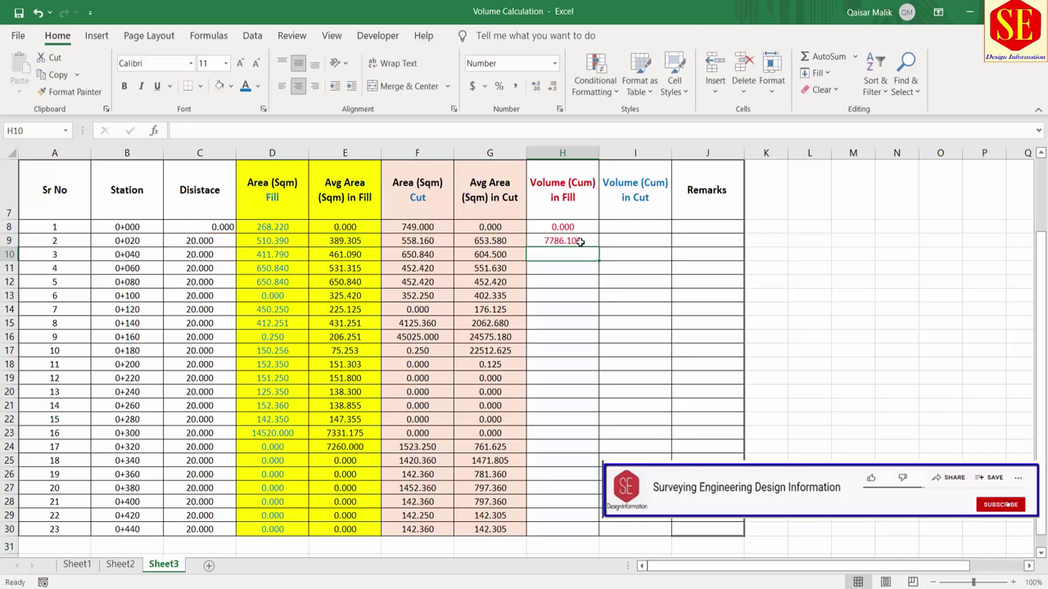
left_click(580, 241)
left_click_drag(598, 247, 591, 532)
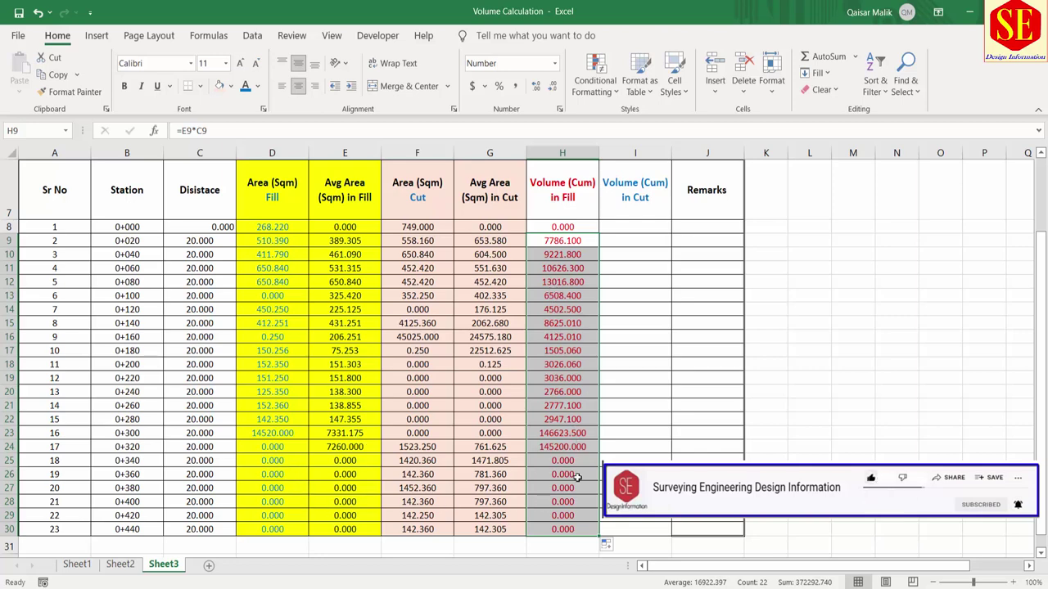
Set cut volume I8 to 0 and fill =G9*C9 from I9 down to row 30
left_click(632, 227)
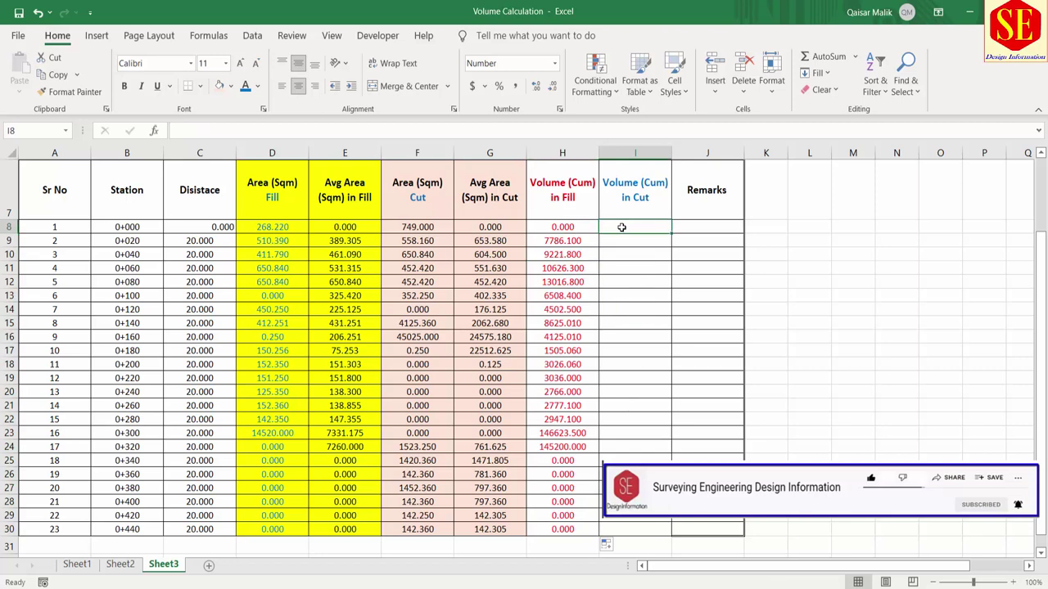
type("0")
key("Return")
type("=")
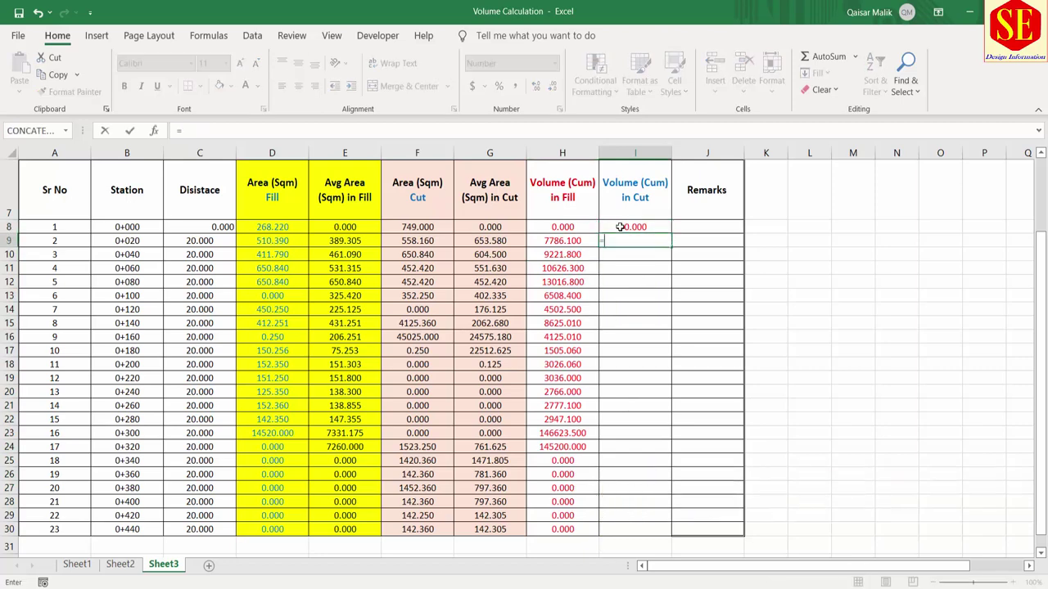
left_click(506, 242)
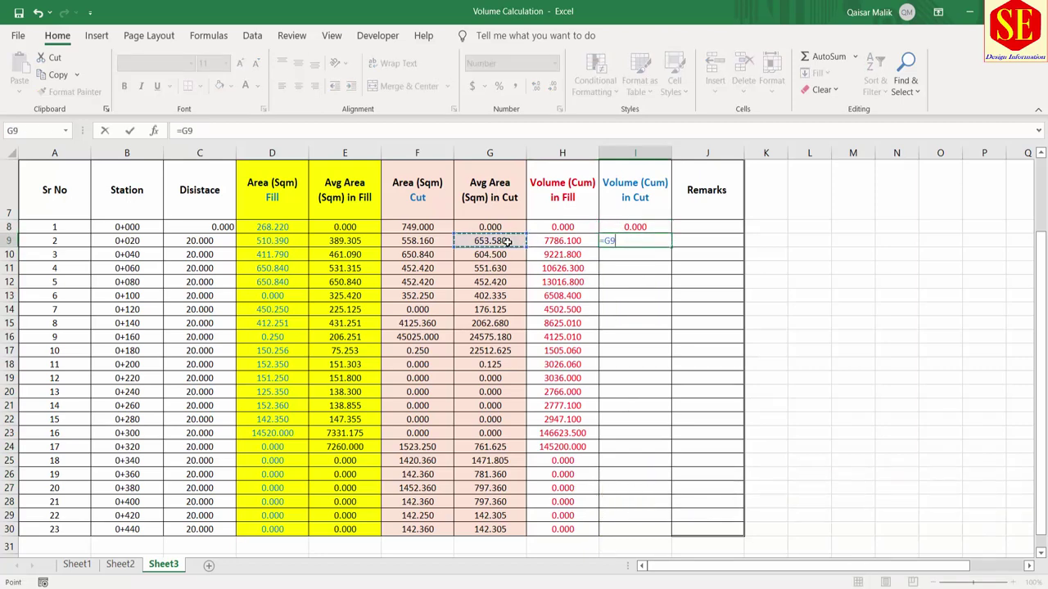
type("*")
left_click(189, 241)
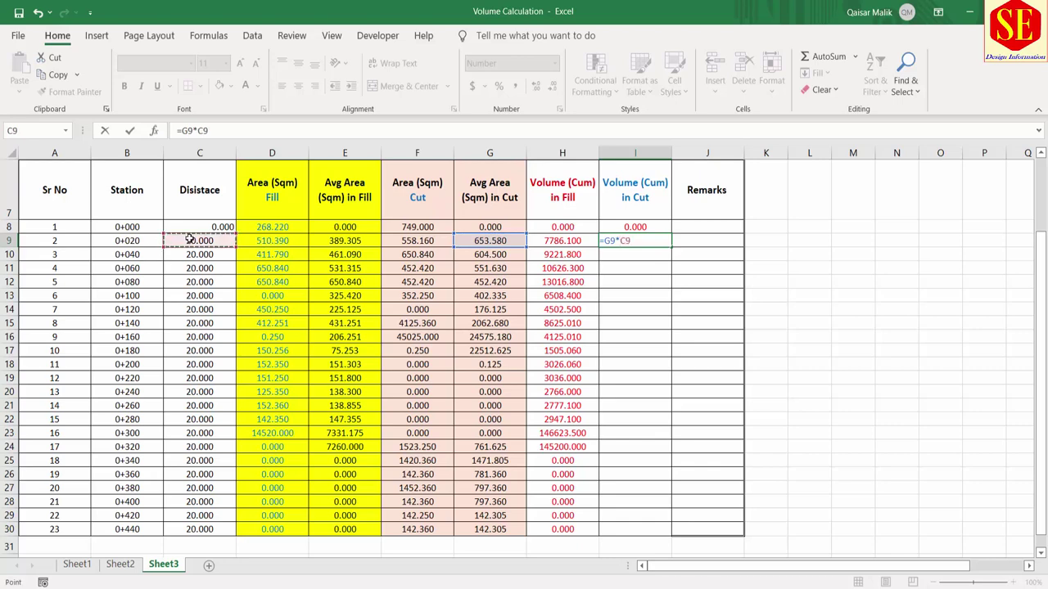
key("Return")
left_click(643, 242)
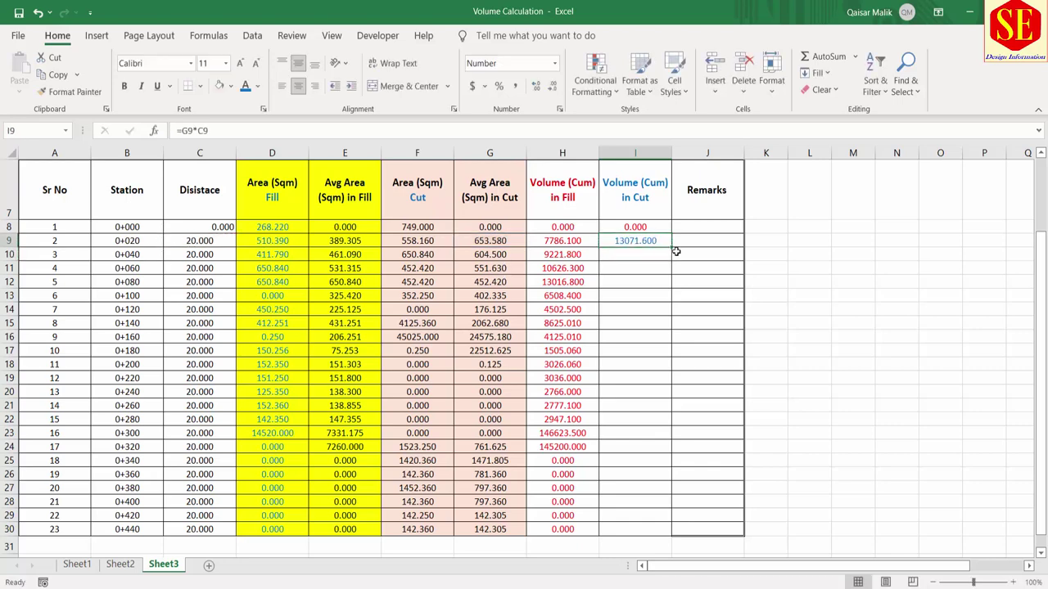
left_click_drag(670, 247, 649, 535)
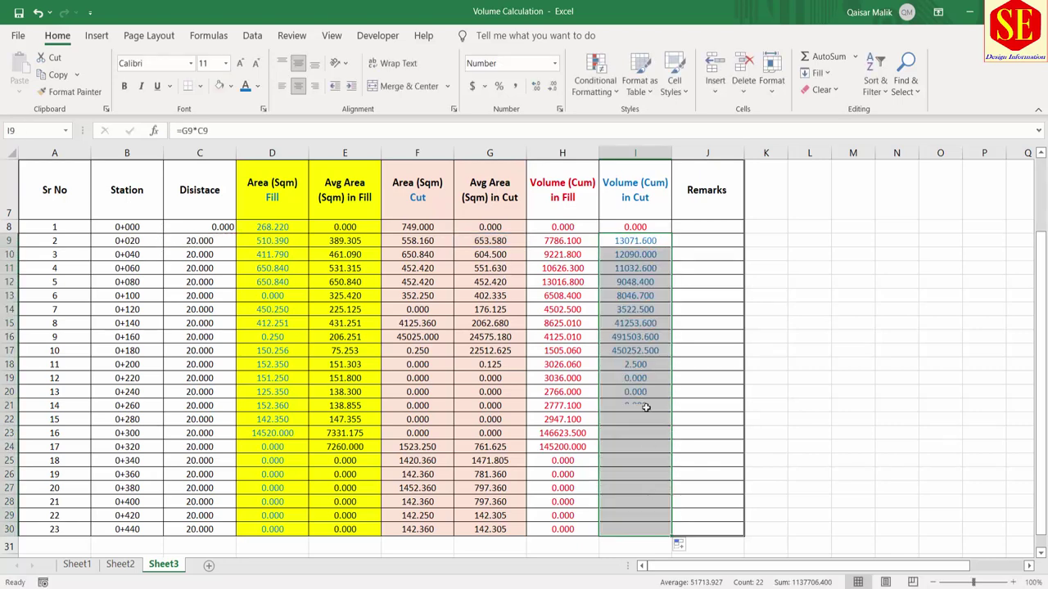
left_click_drag(636, 227, 635, 545)
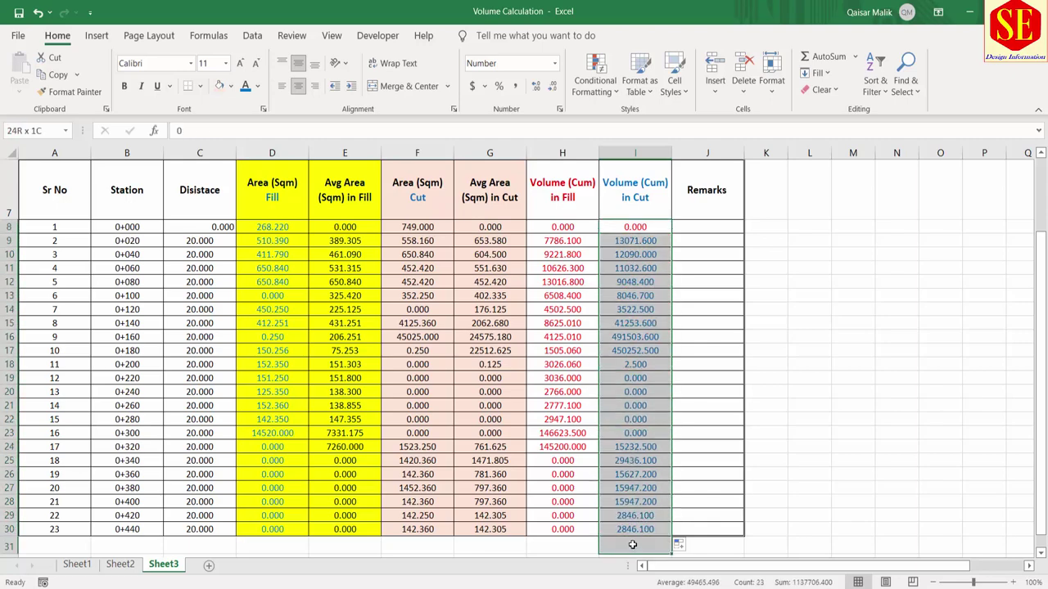
AutoSum the cut and fill volume columns, giving totals 1137706.400 and 372292.740 in row 31
left_click(823, 56)
scroll(583, 215, "down", 1)
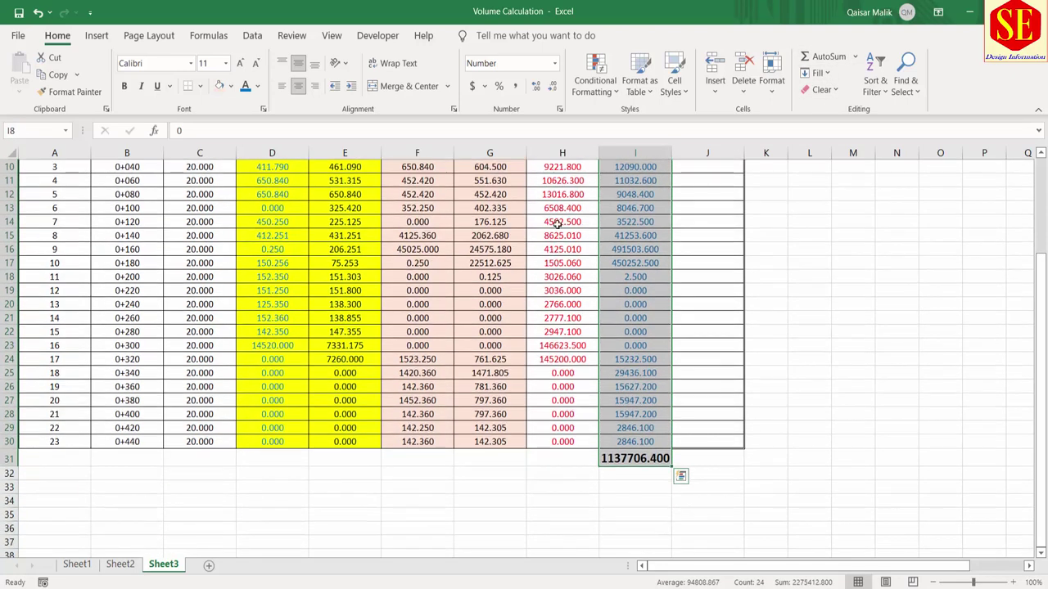
scroll(583, 214, "up", 1)
left_click_drag(570, 230, 562, 546)
left_click(804, 59)
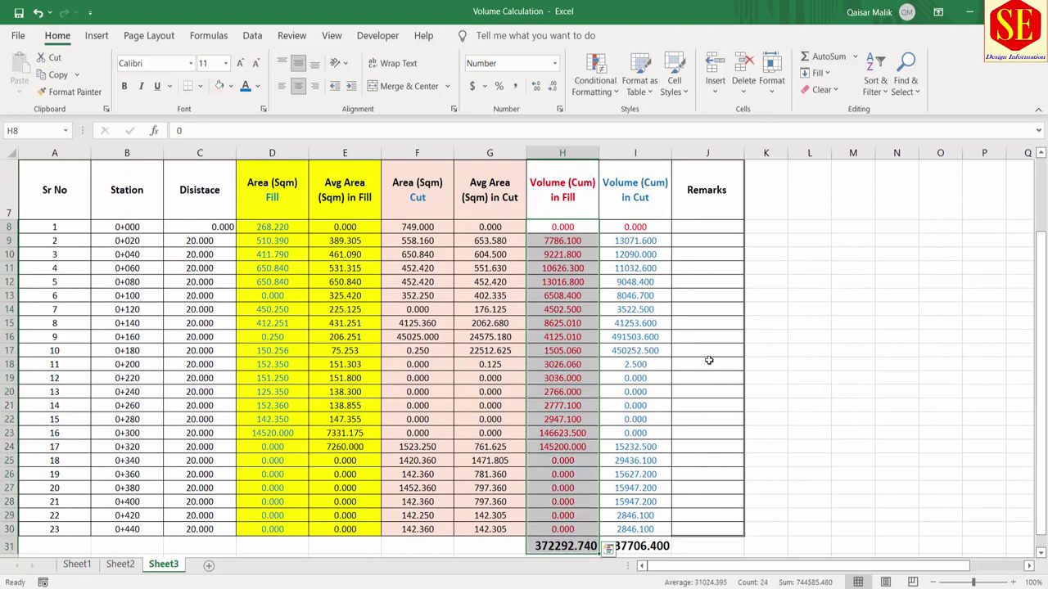
left_click(795, 374)
scroll(573, 483, "down", 2)
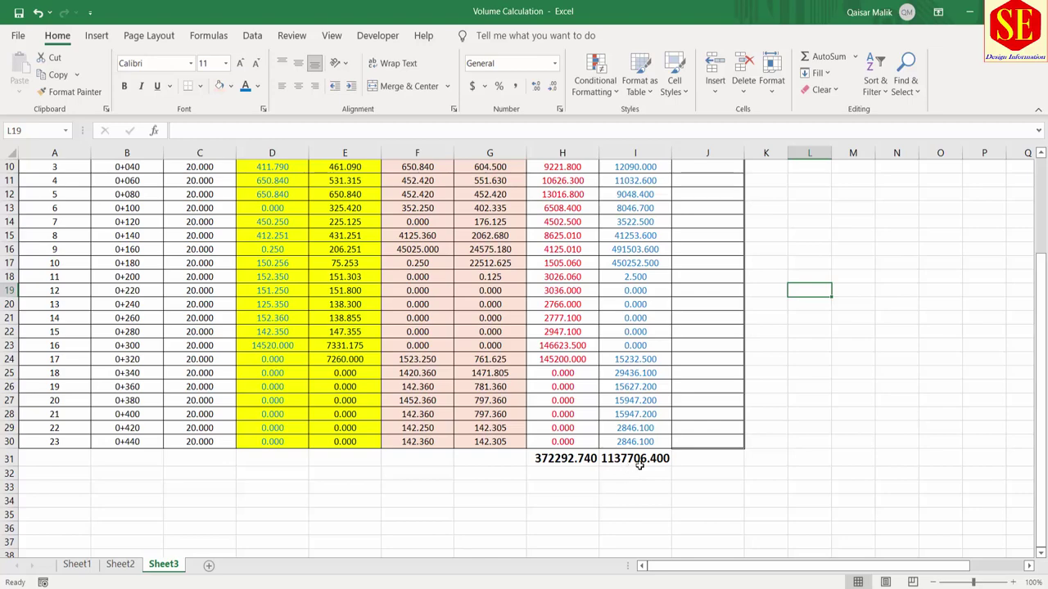
scroll(656, 464, "up", 2)
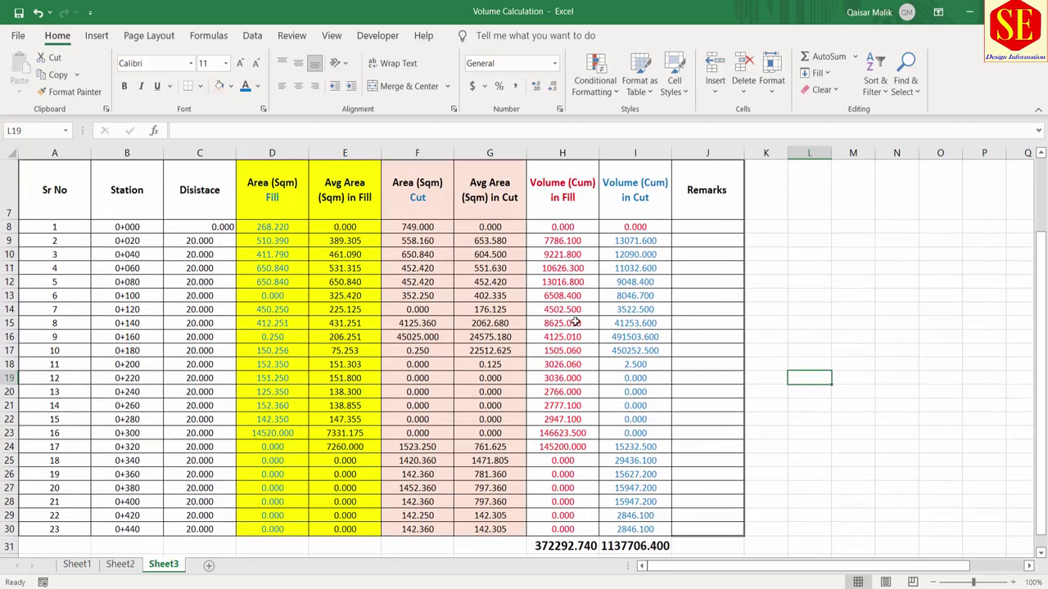
scroll(315, 335, "up", 1)
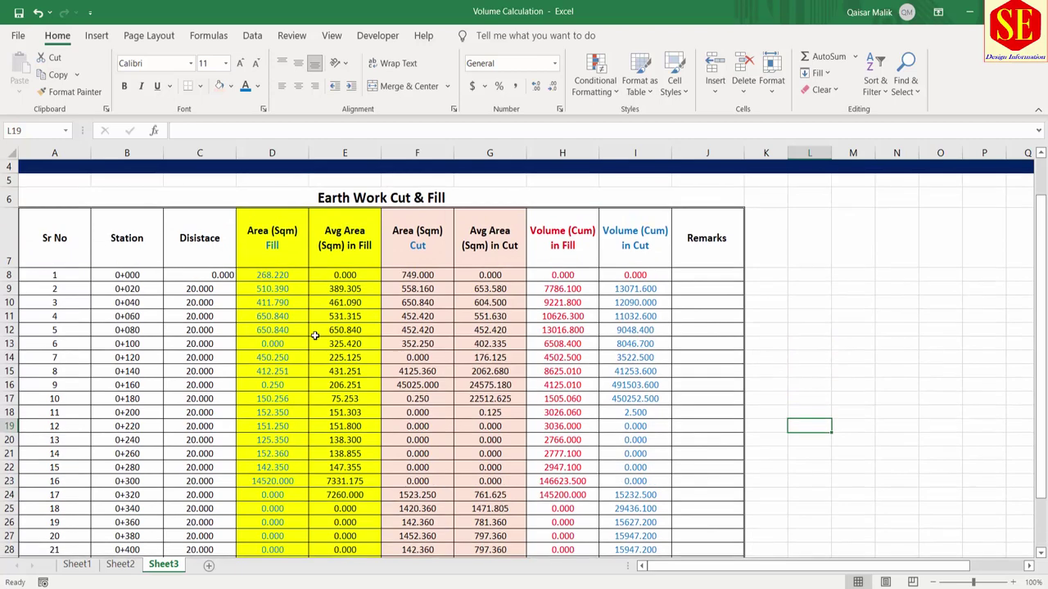
scroll(315, 336, "down", 1)
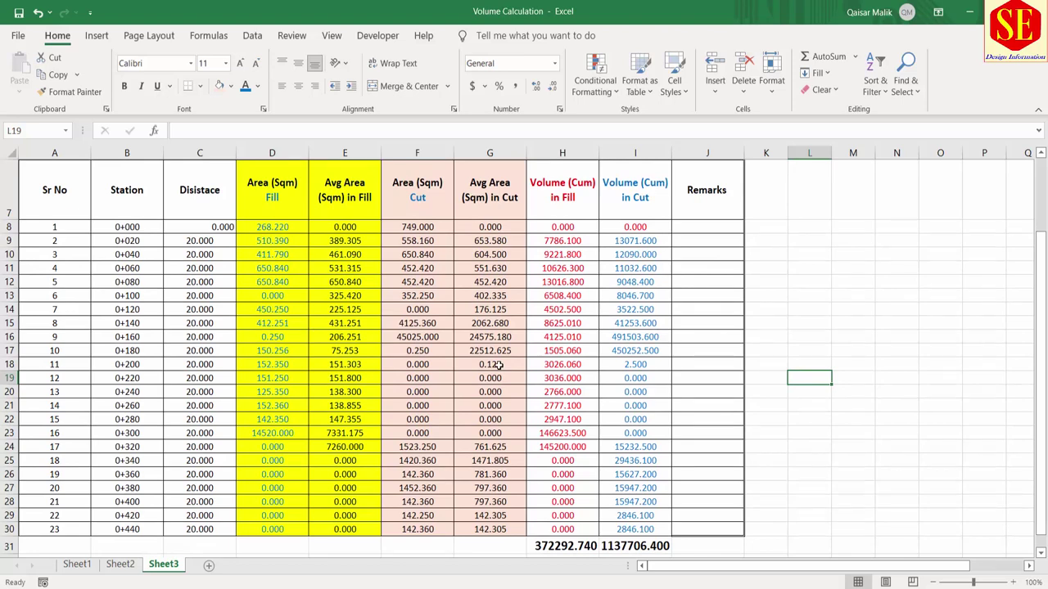
scroll(499, 365, "up", 1)
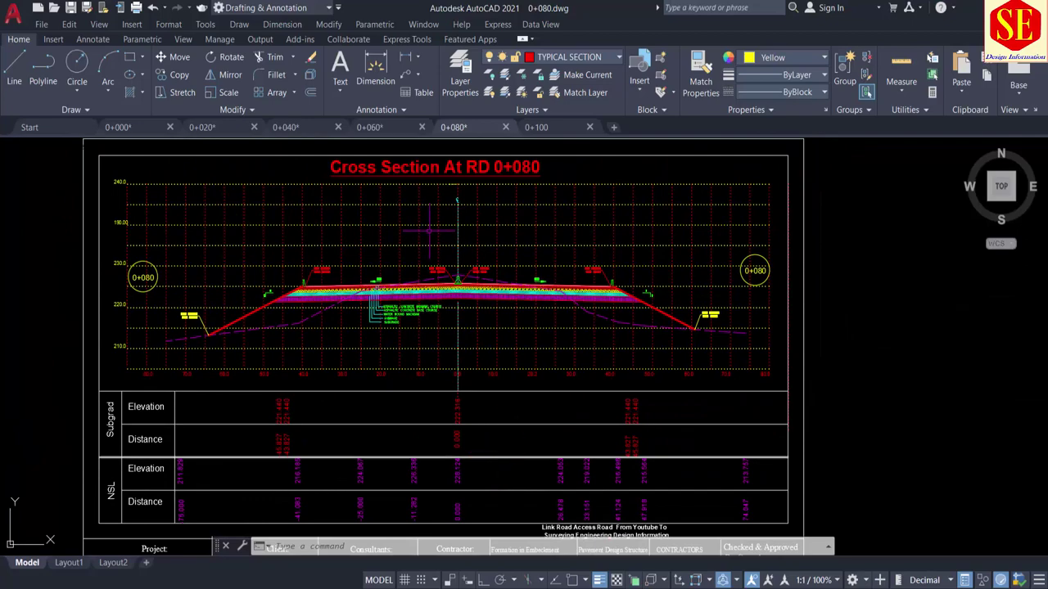
View the 0+060 cross-section drawing in AutoCAD, then return to the Excel workbook
left_click(369, 127)
scroll(426, 278, "down", 4)
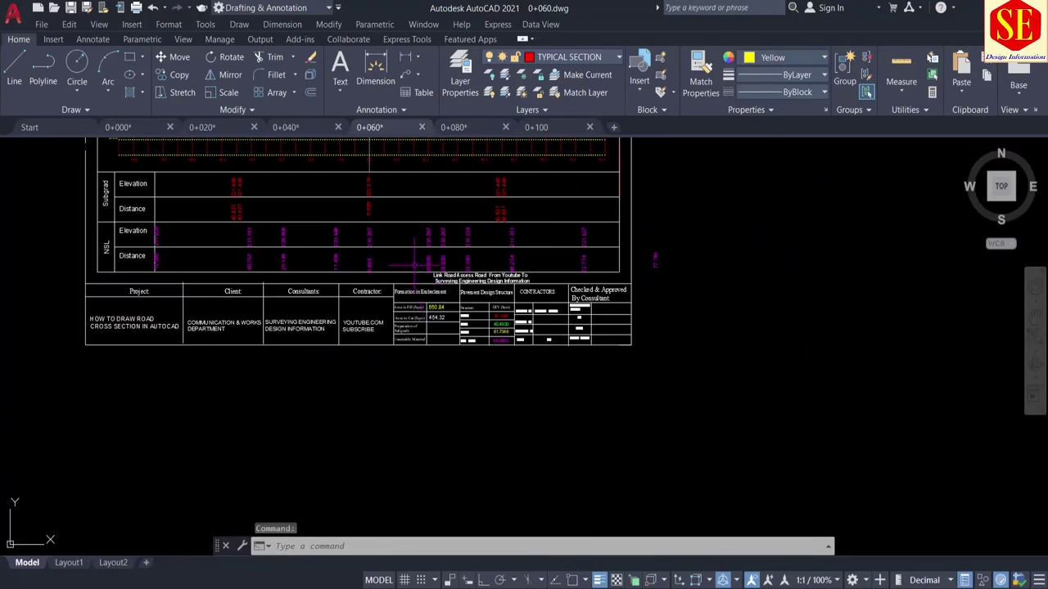
middle_click_drag(413, 264, 428, 438)
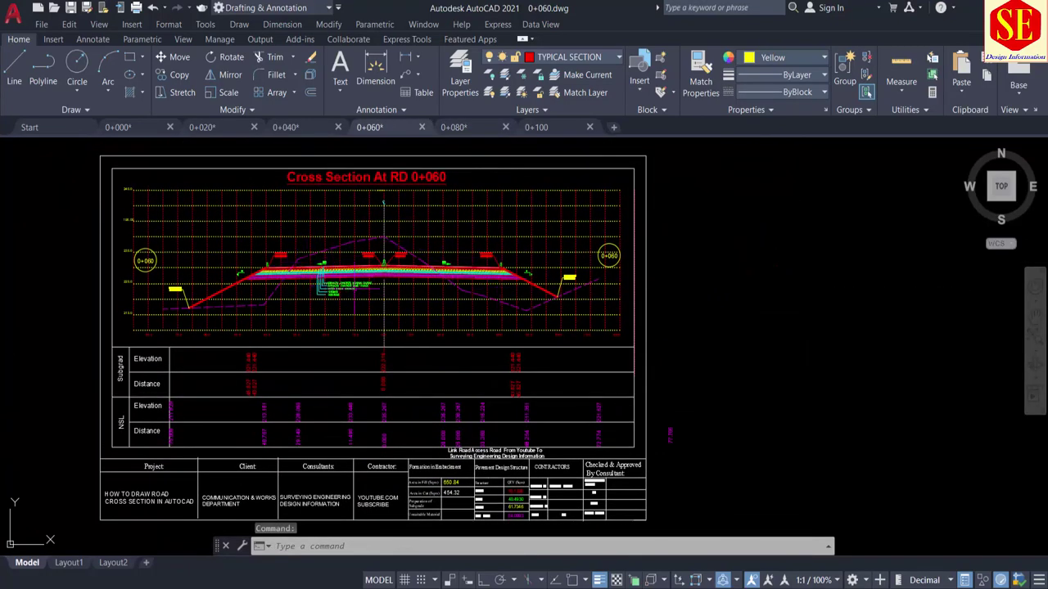
key("alt+Tab")
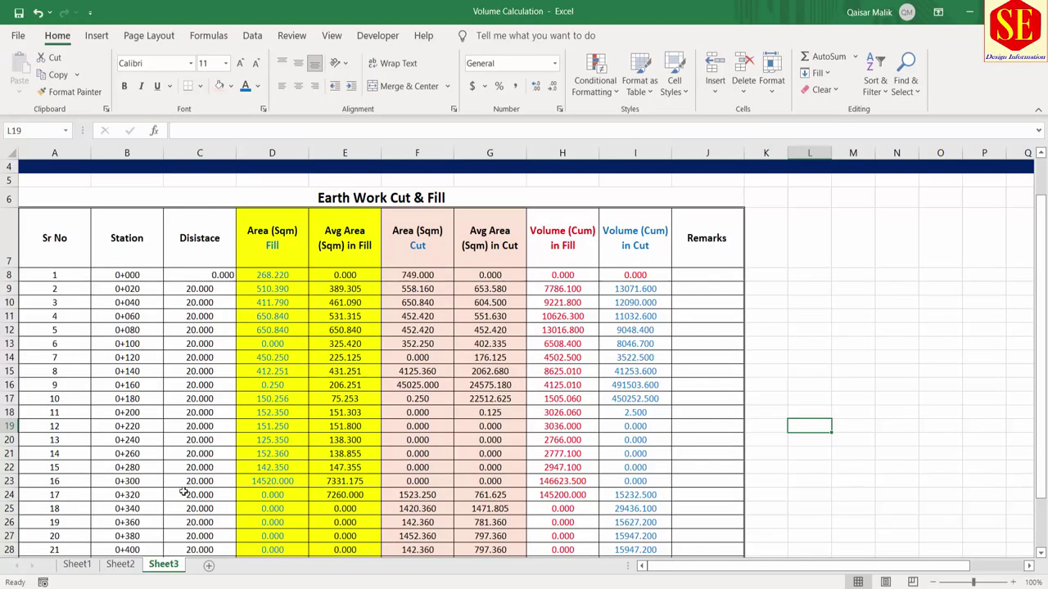
Show Sheet1's Earth Work and AWC pavement tables, briefly checking Sheet2 in between
left_click(77, 564)
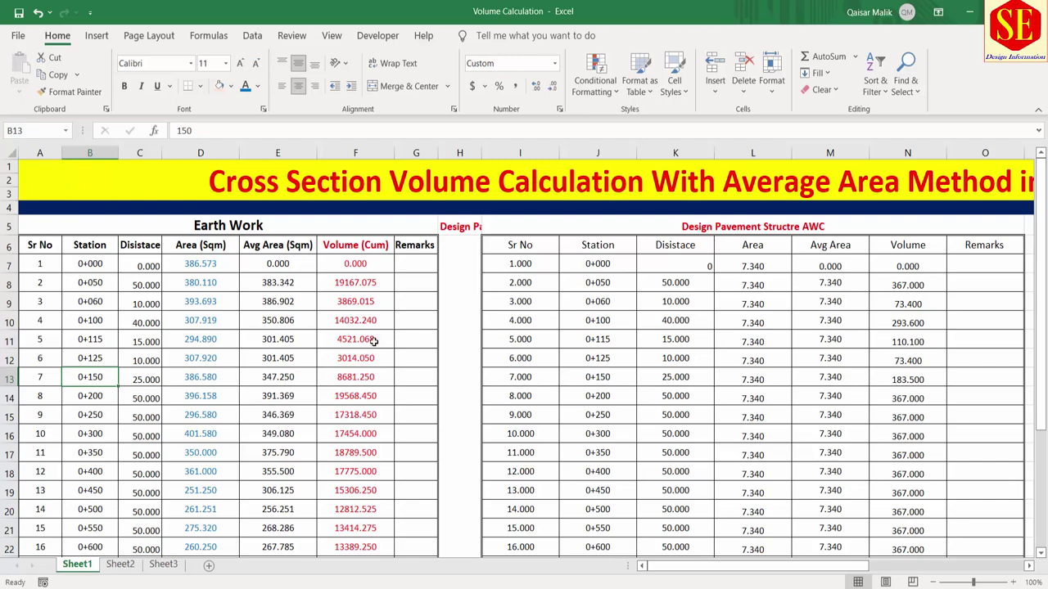
scroll(311, 266, "down", 1)
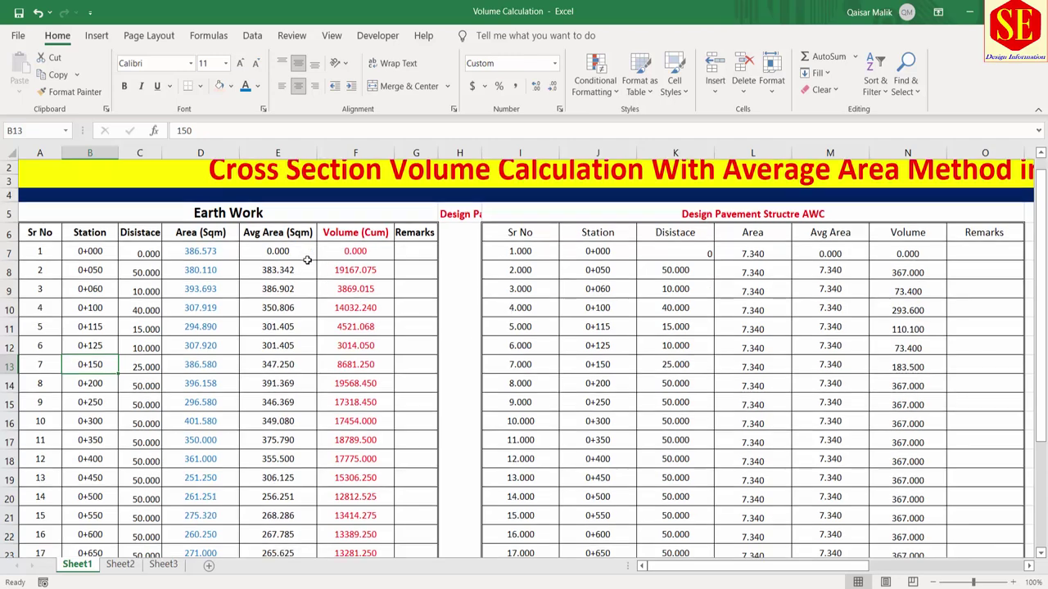
scroll(354, 308, "up", 1)
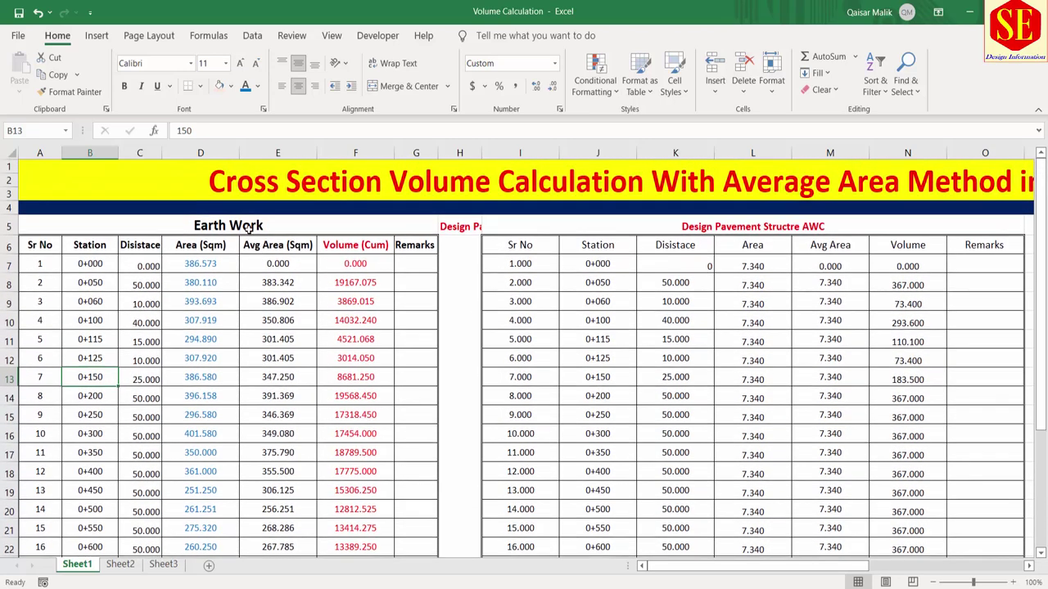
scroll(227, 266, "down", 1)
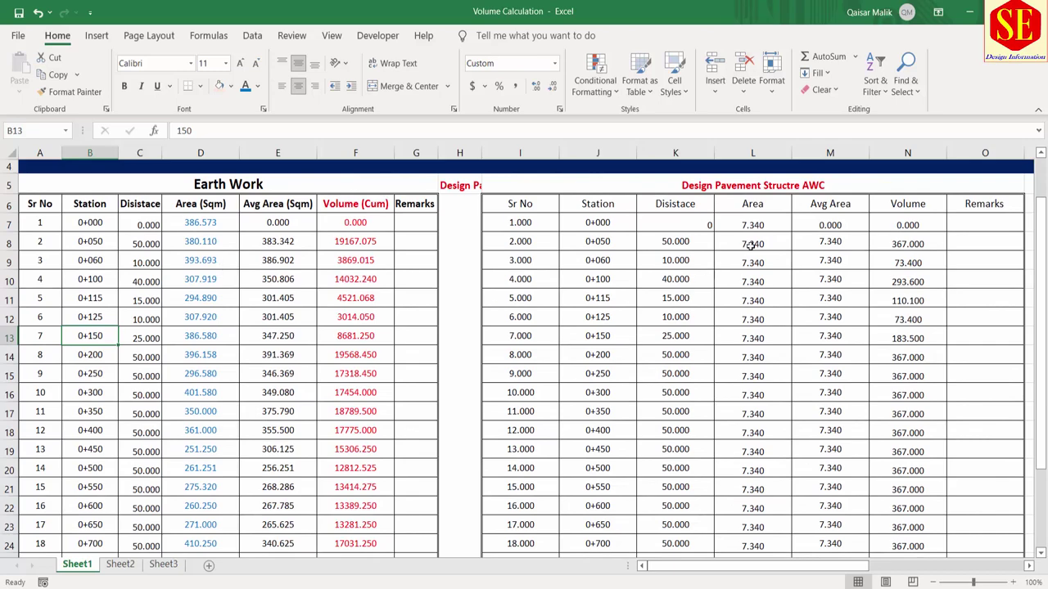
left_click(120, 564)
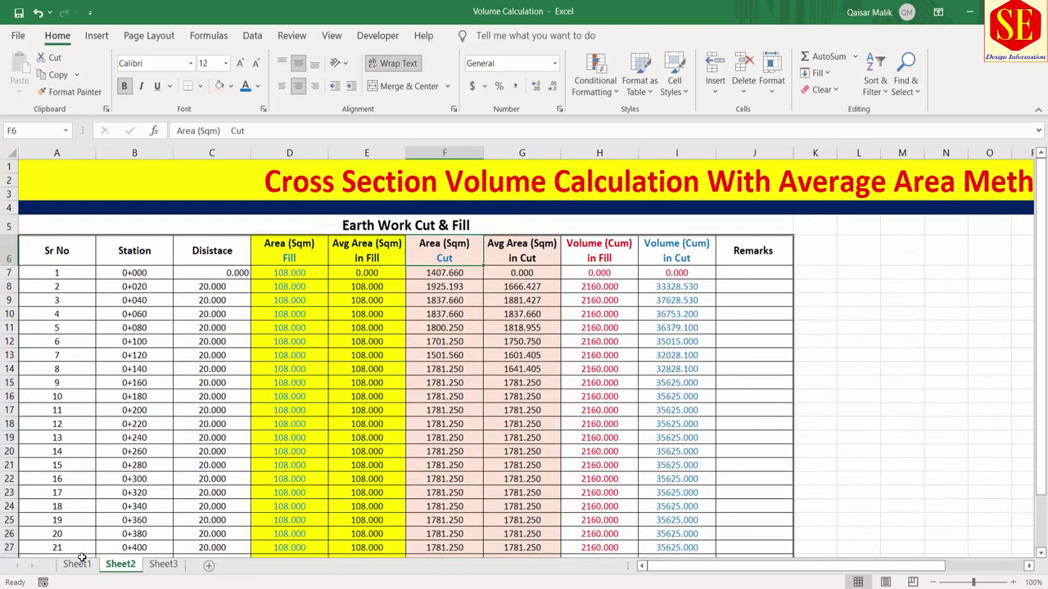
left_click(76, 564)
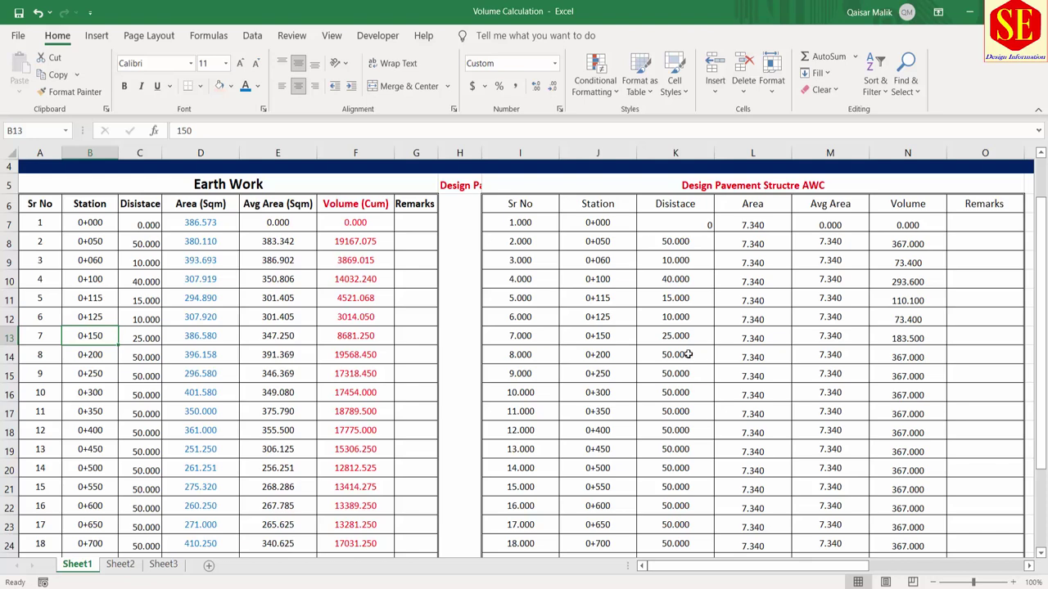
Check the 7.34 pavement area in L9 and scroll through Sheet1's volume totals
left_click(754, 262)
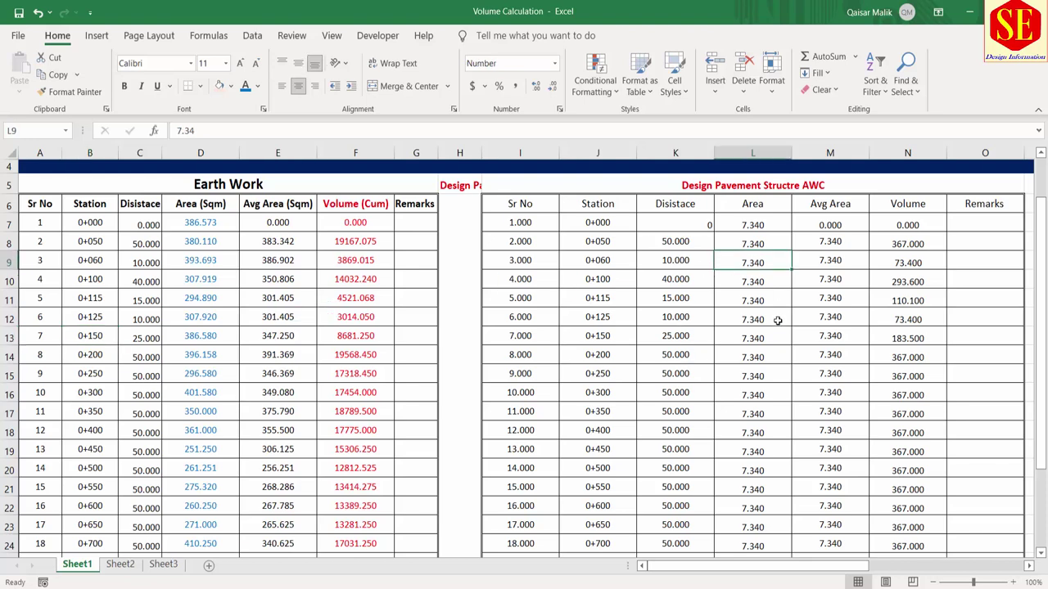
scroll(537, 507, "down", 2)
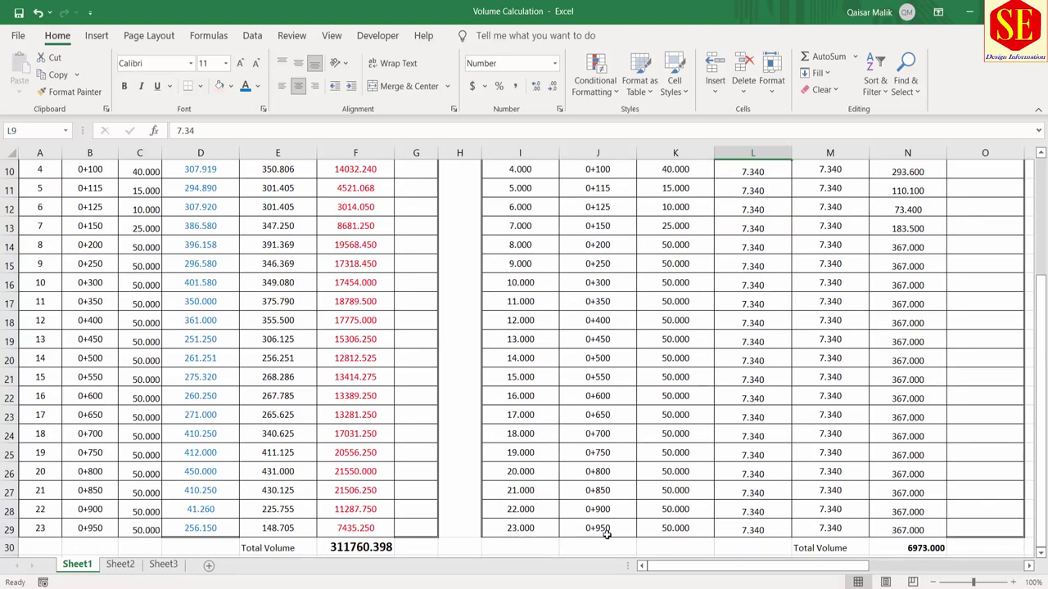
scroll(925, 528, "down", 2)
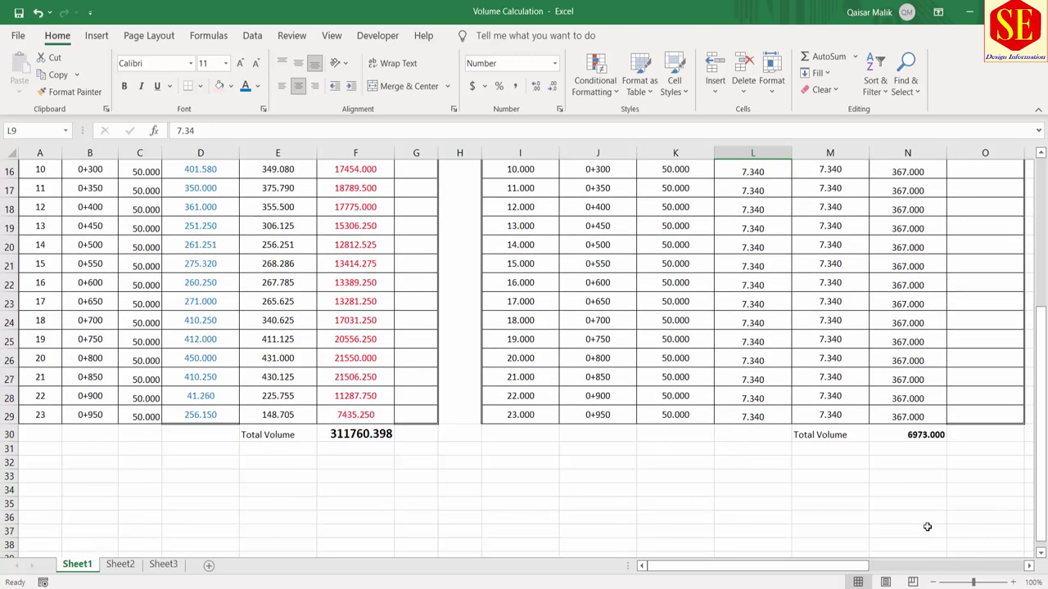
scroll(916, 437, "up", 3)
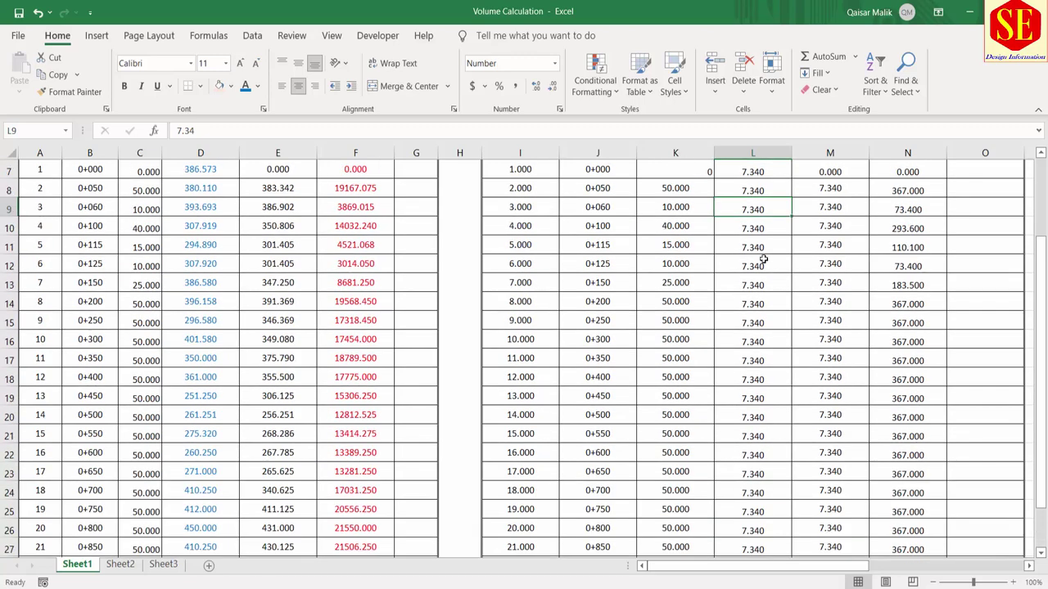
scroll(767, 377, "up", 1)
scroll(770, 381, "up", 2)
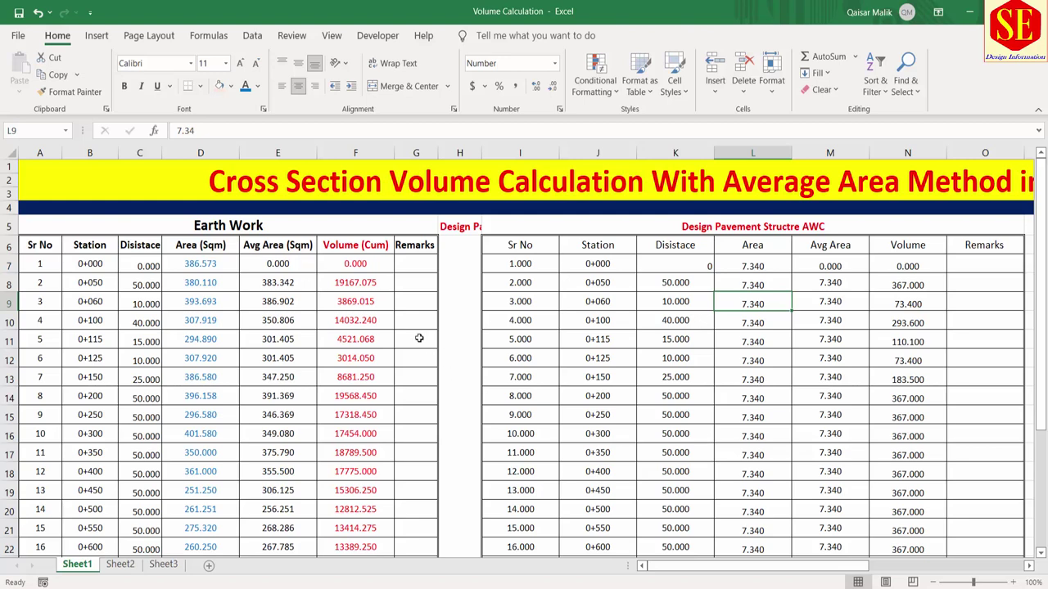
scroll(117, 330, "down", 1)
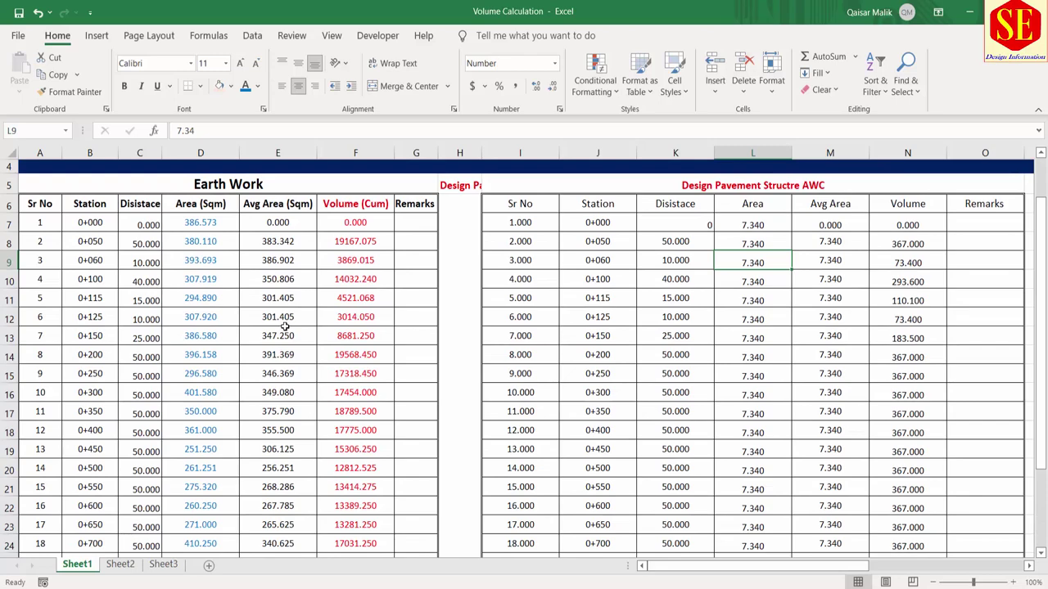
scroll(284, 326, "down", 2)
scroll(284, 324, "up", 2)
Look over Sheet2's cut and fill table, then Sheet3's Earth Work Cut & Fill table
left_click(120, 564)
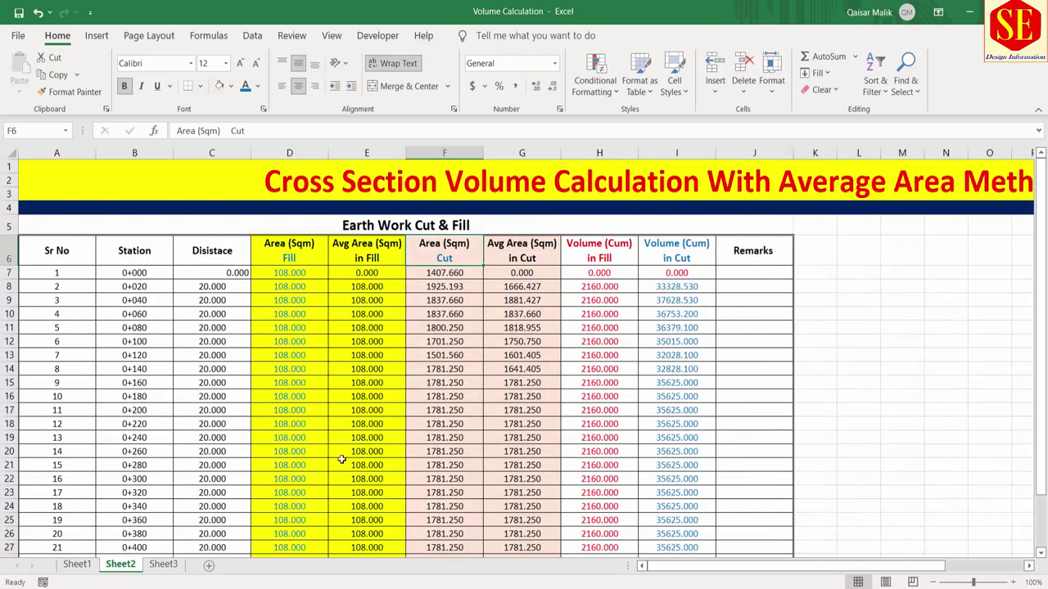
left_click(163, 563)
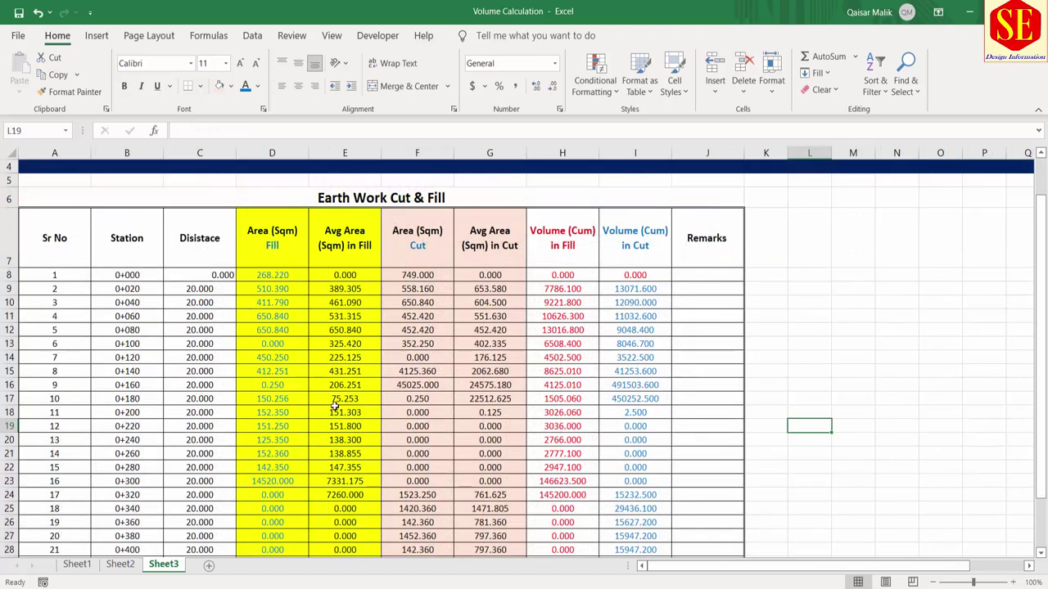
scroll(334, 407, "up", 1)
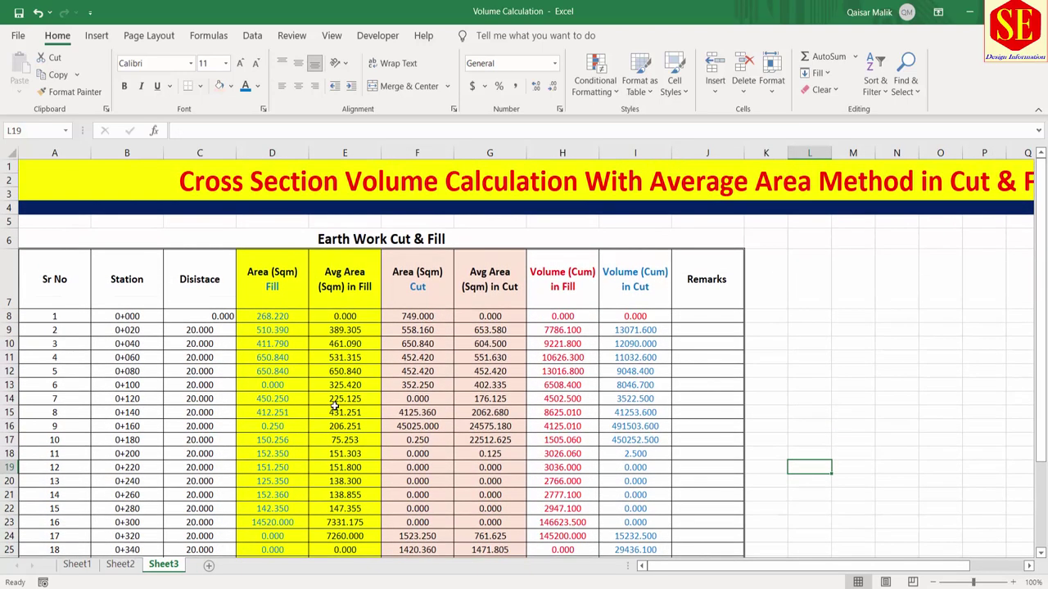
Return to Sheet1 to view the Earth Work and Design Pavement Structure AWC tables with 367.000 volumes
left_click(80, 565)
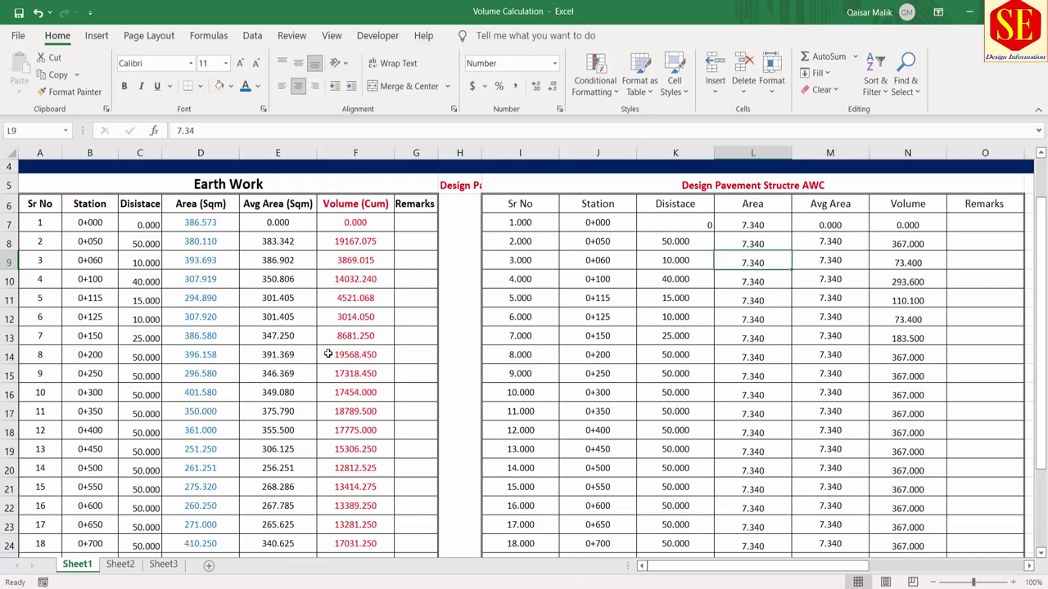
scroll(328, 352, "up", 1)
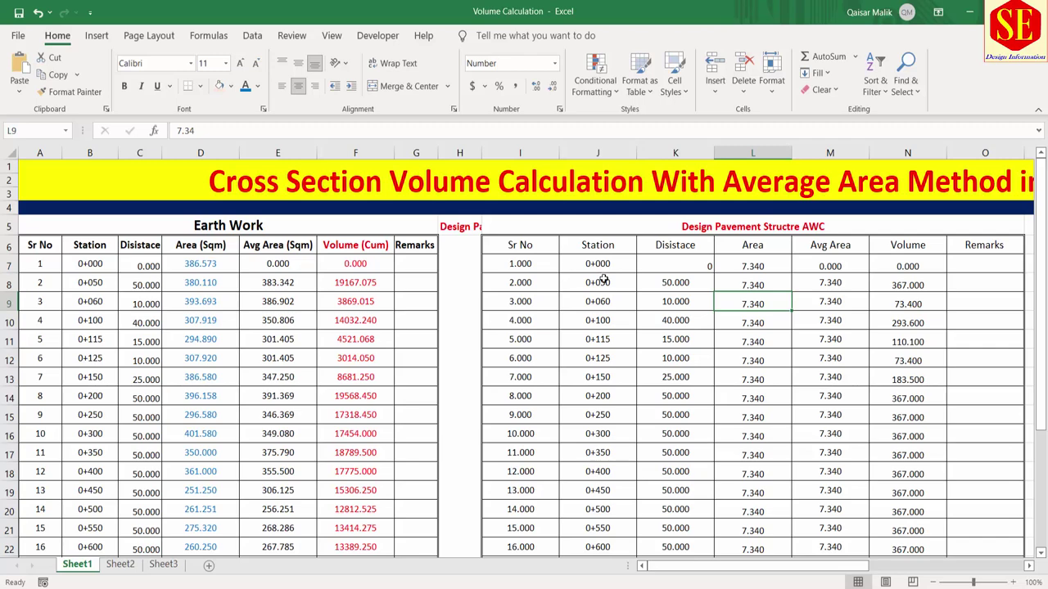
scroll(416, 239, "down", 2)
scroll(596, 314, "up", 2)
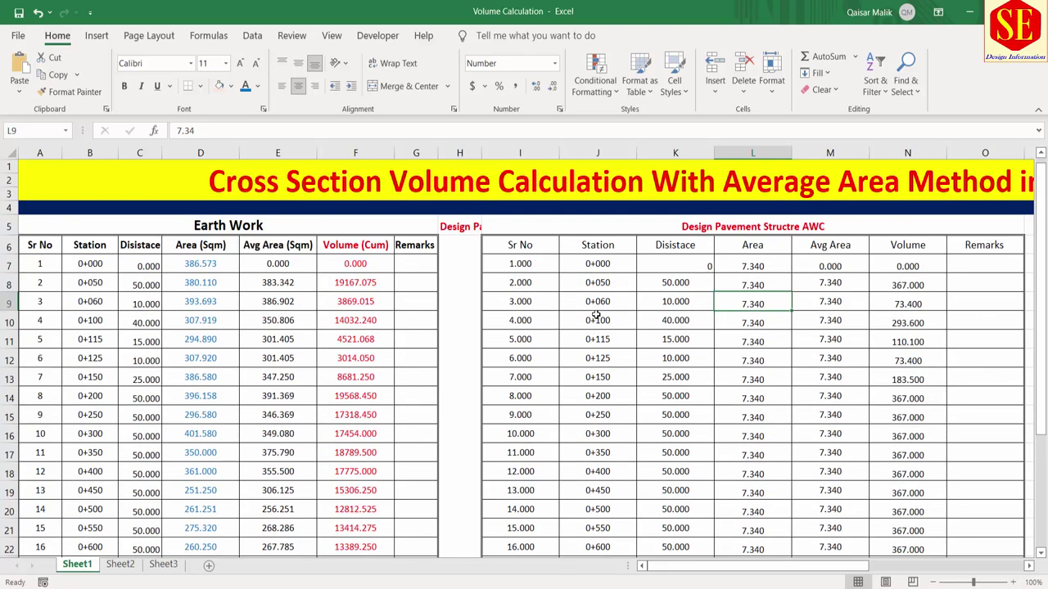